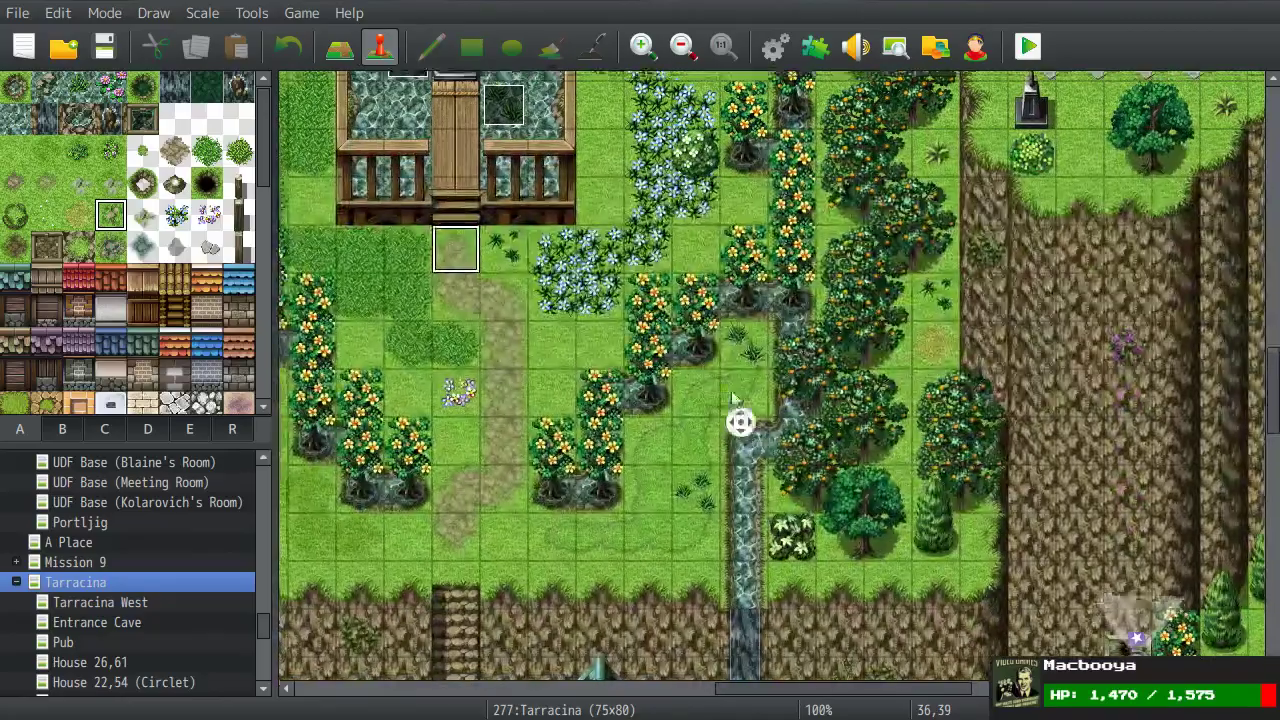
Step: Copy the 2nd Floor (Zealot) map and paste the duplicate under the Tarracina map
middle_click_drag(833, 470, 292, 389)
middle_click_drag(360, 305, 604, 488)
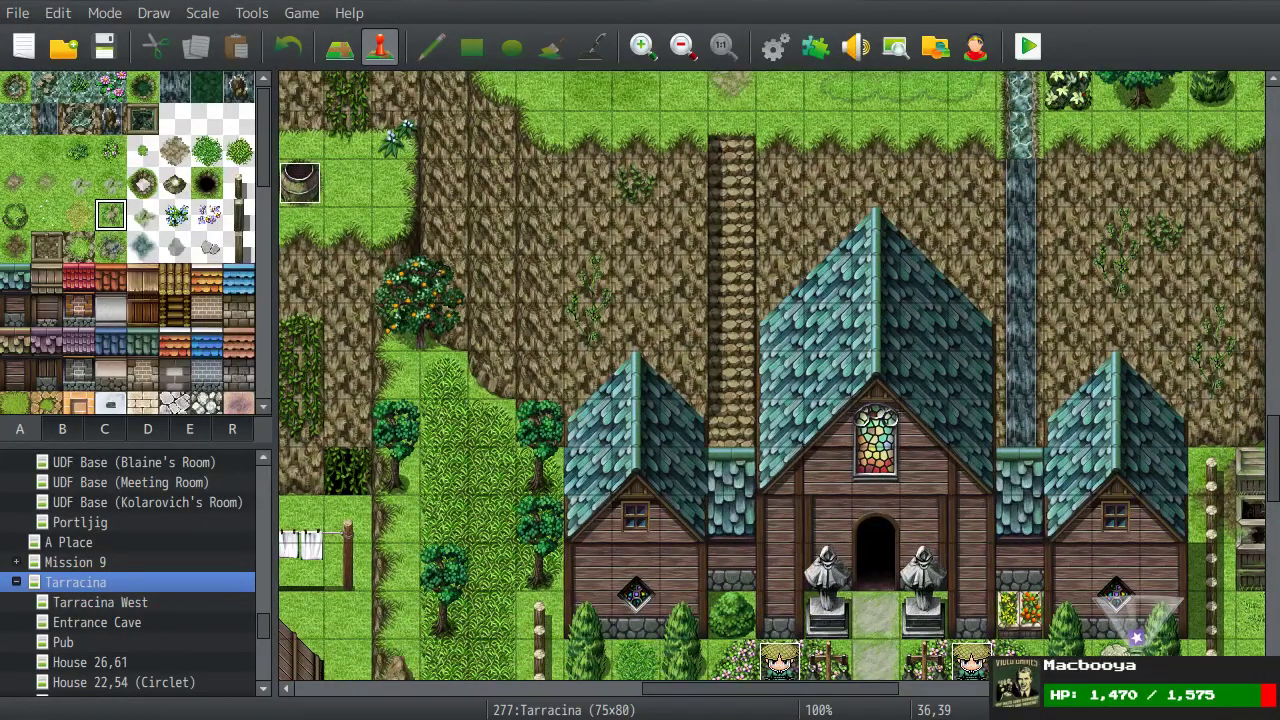
middle_click_drag(843, 346, 360, 495)
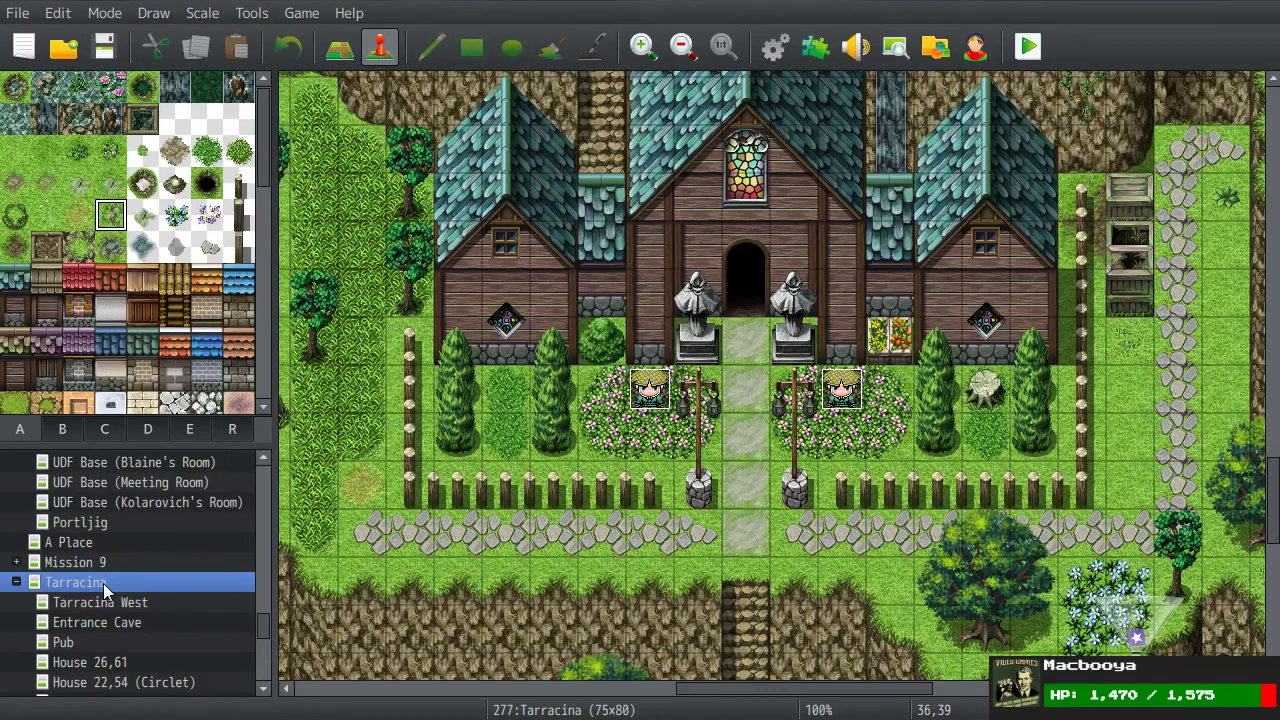
left_click_drag(266, 625, 266, 689)
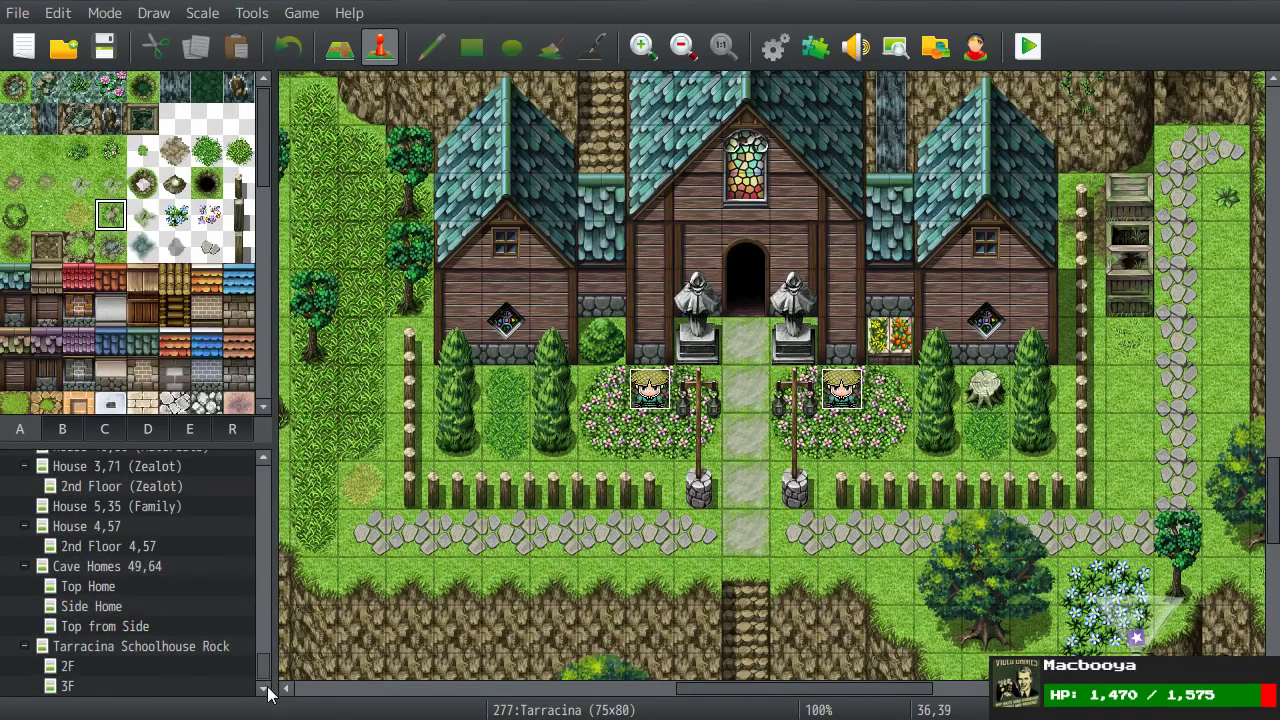
left_click(170, 488)
scroll(192, 568, "up", 5)
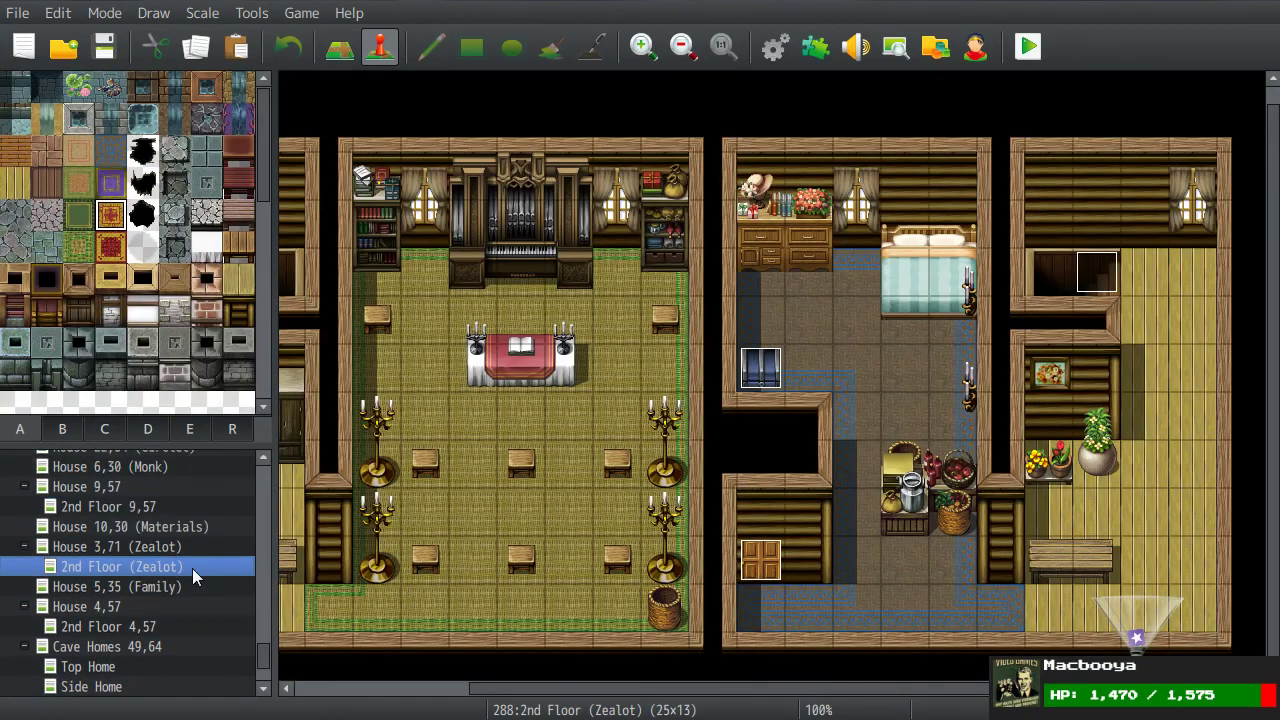
left_click(75, 527)
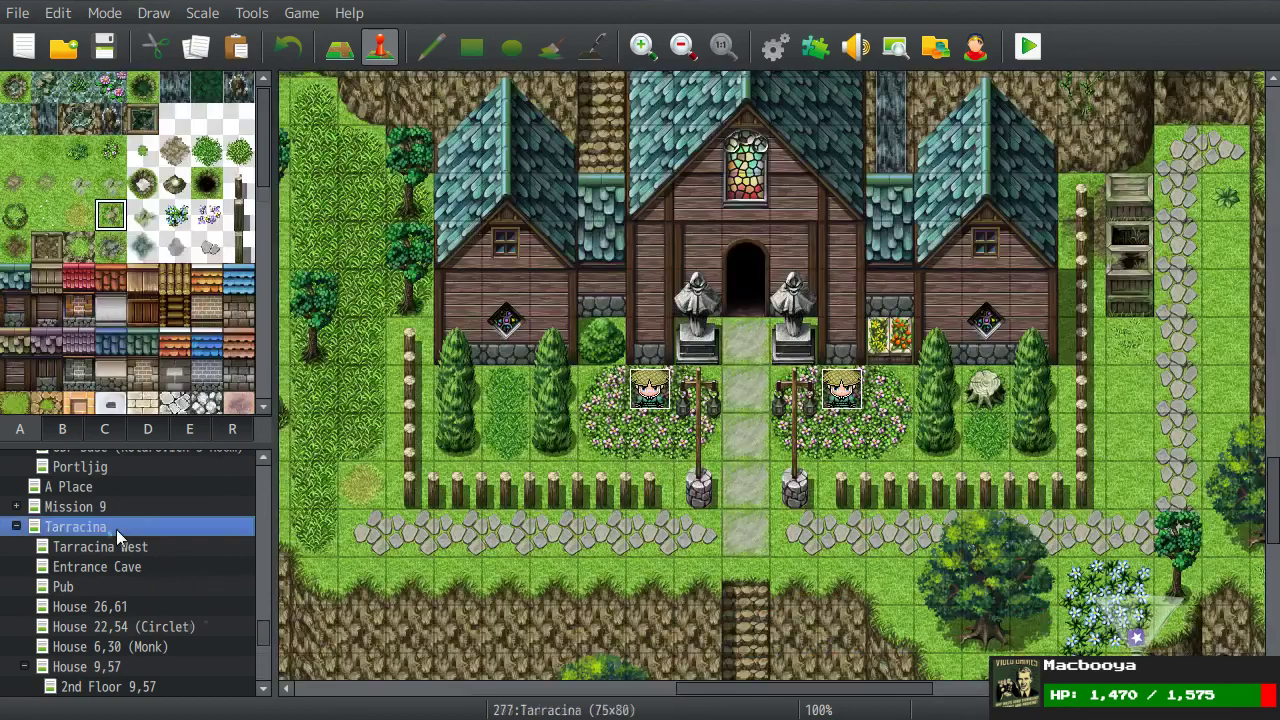
key("ctrl+v")
scroll(113, 508, "up", 4)
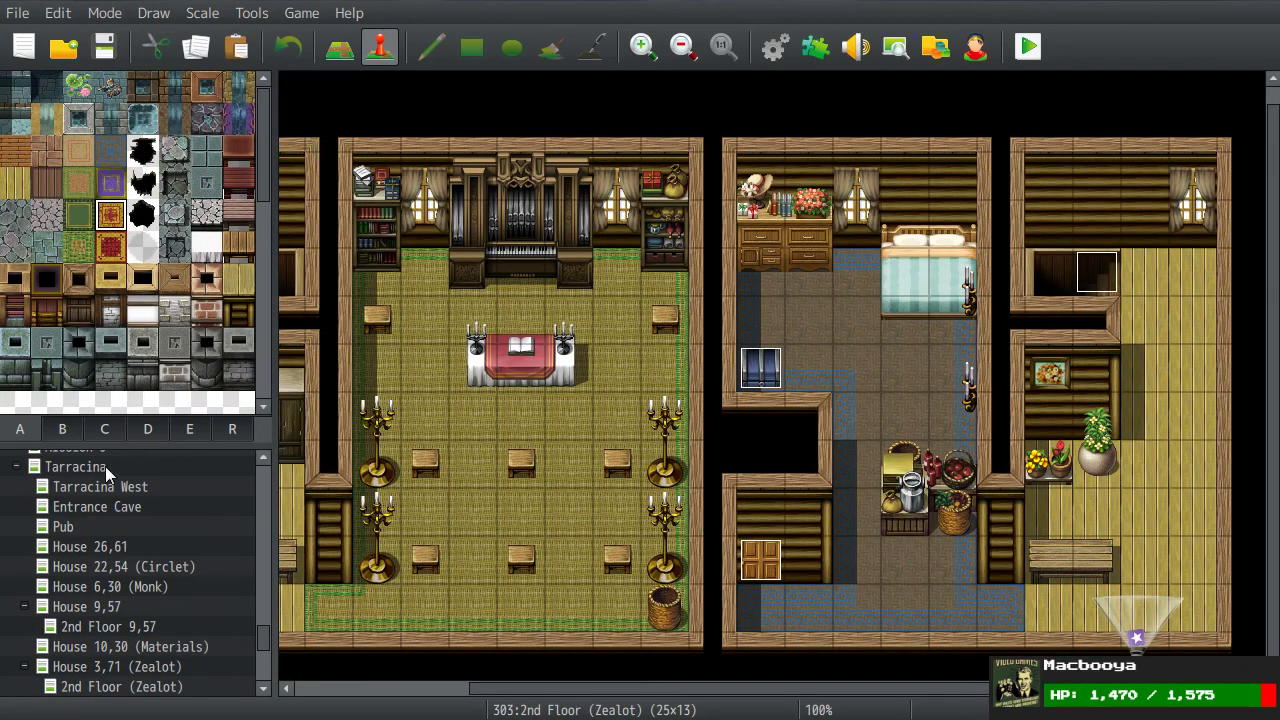
Step: Rename the pasted map Temple 39,55, after the coordinates of the temple's door on the Tarracina map
left_click(75, 467)
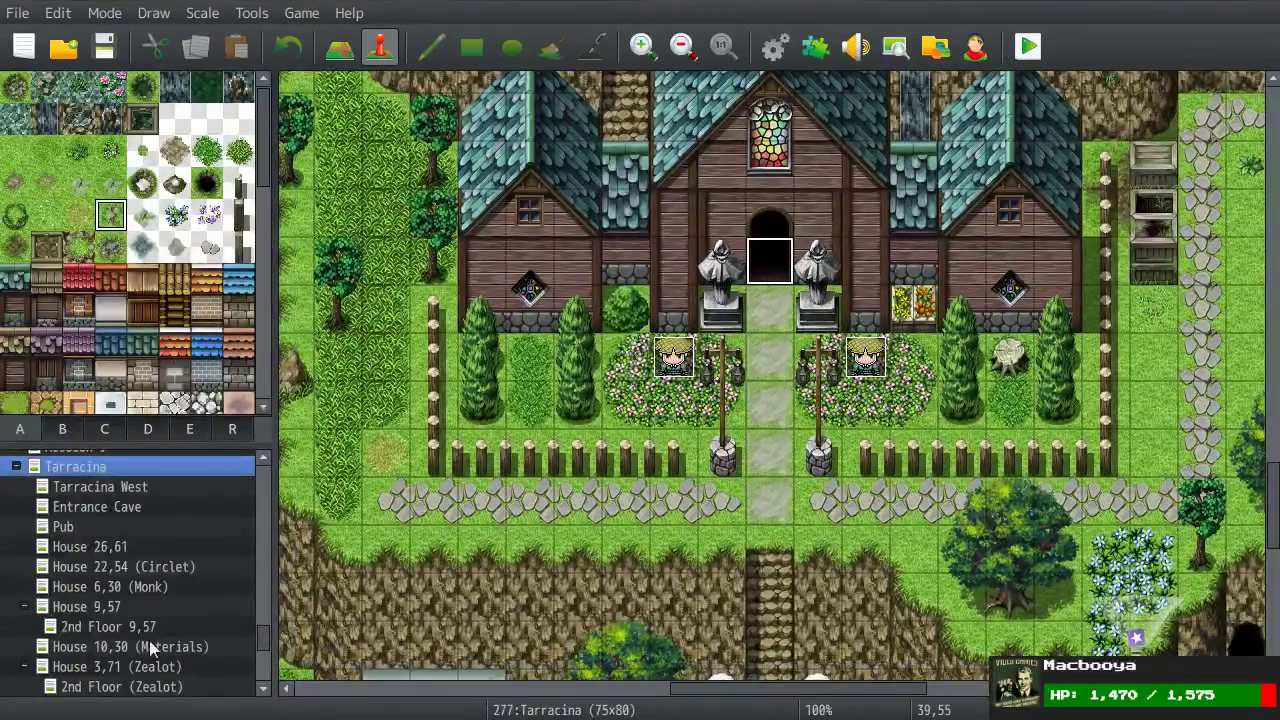
scroll(111, 656, "down", 4)
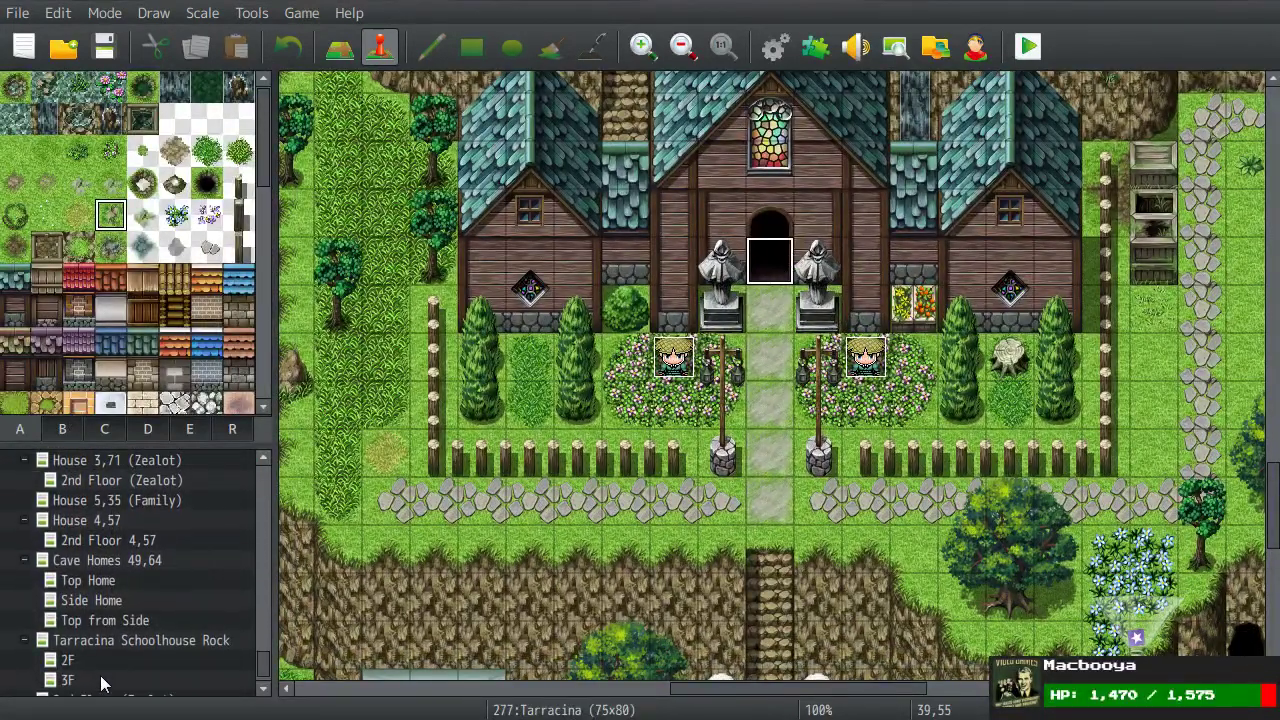
right_click(100, 686)
left_click(157, 630)
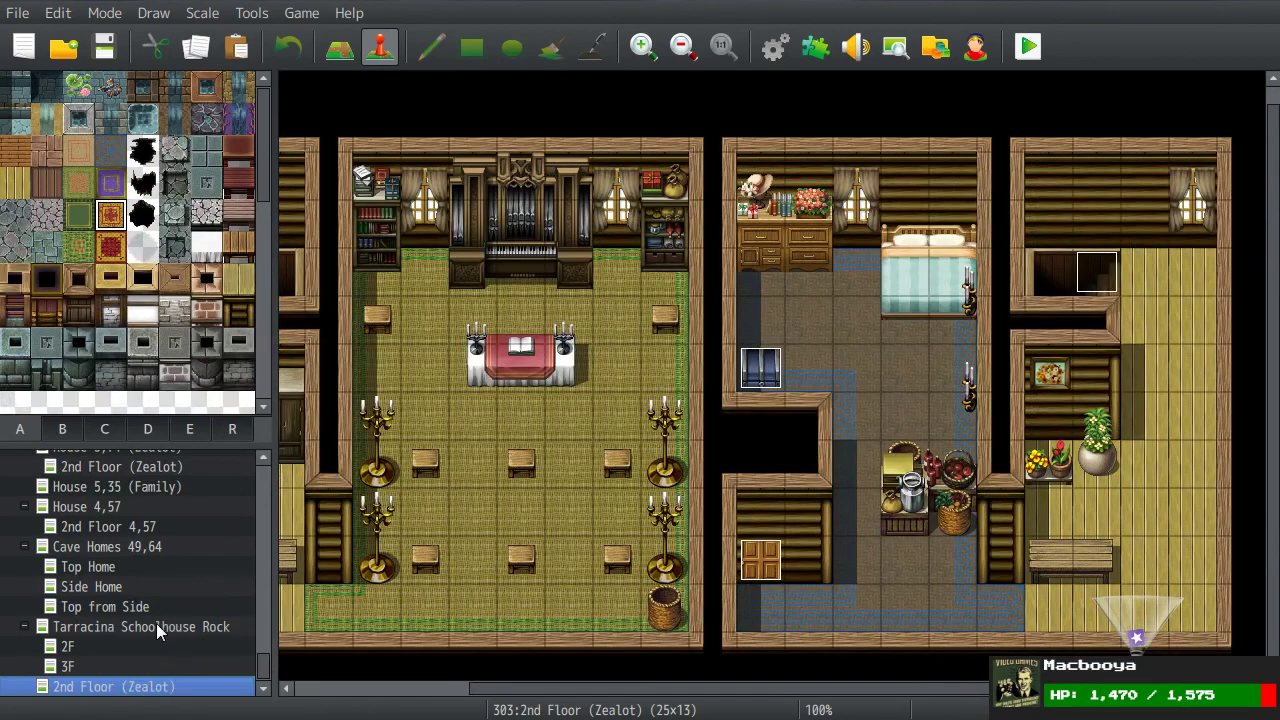
type("Tem")
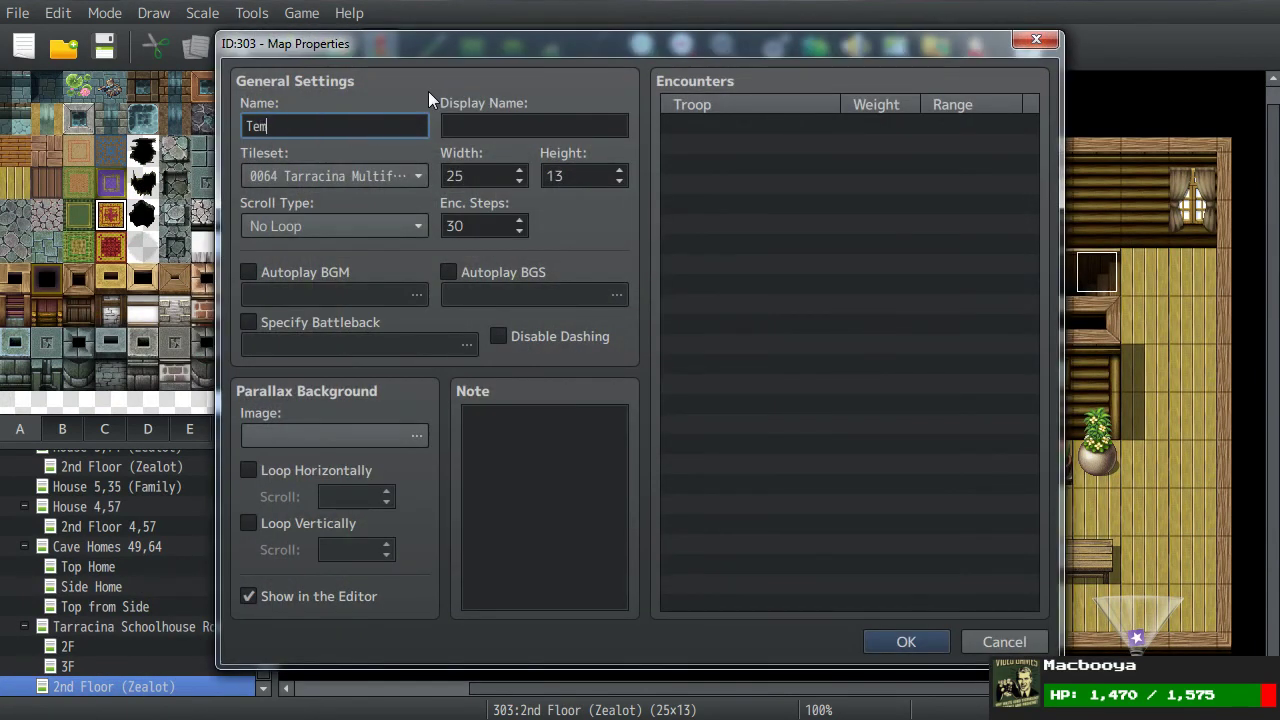
type("ple 39,55")
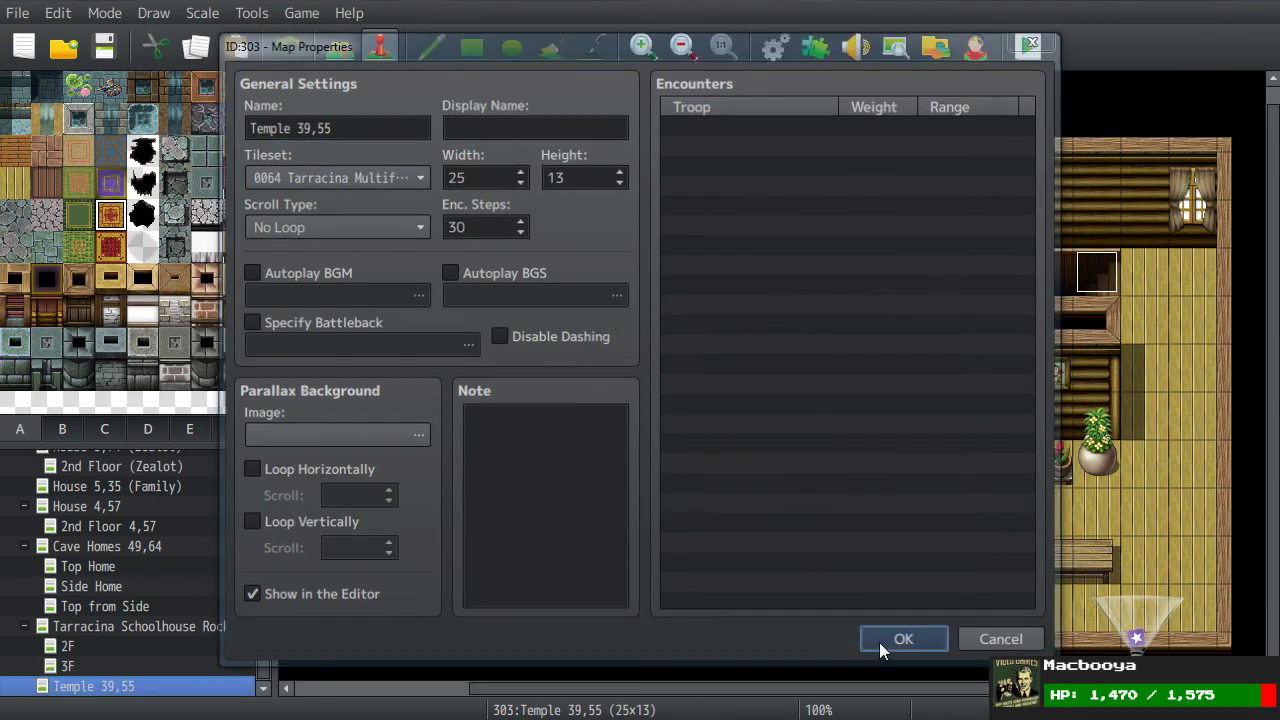
left_click(890, 642)
Step: Cover the old rooms of Temple 39,55 with one continuous wooden plank floor and a plain log back wall
left_click(338, 46)
middle_click_drag(748, 360, 480, 308)
mouse_move(368, 268)
left_mouse_down()
mouse_move(893, 380)
mouse_move(1166, 405)
mouse_move(1170, 420)
left_mouse_up()
right_click(444, 512)
left_click_drag(342, 264, 1234, 500)
middle_click_drag(1234, 500, 786, 434)
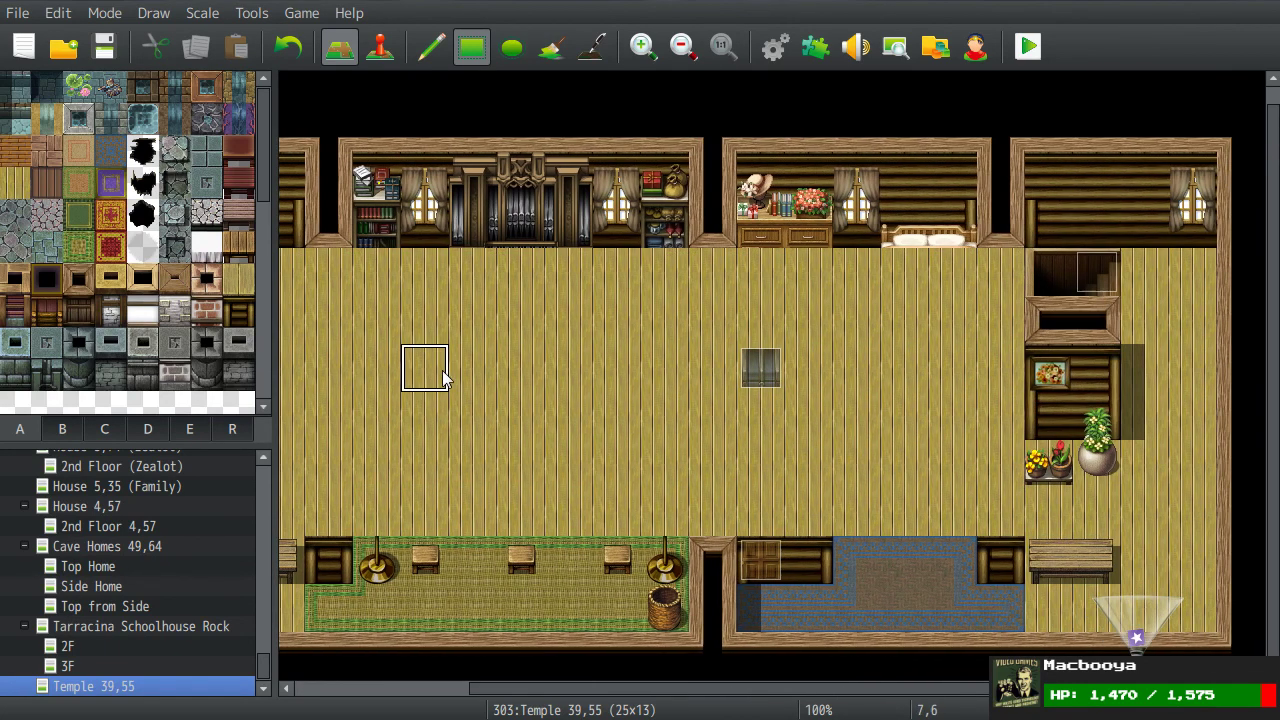
left_click_drag(397, 386, 1190, 617)
right_click_drag(1194, 224, 1140, 224)
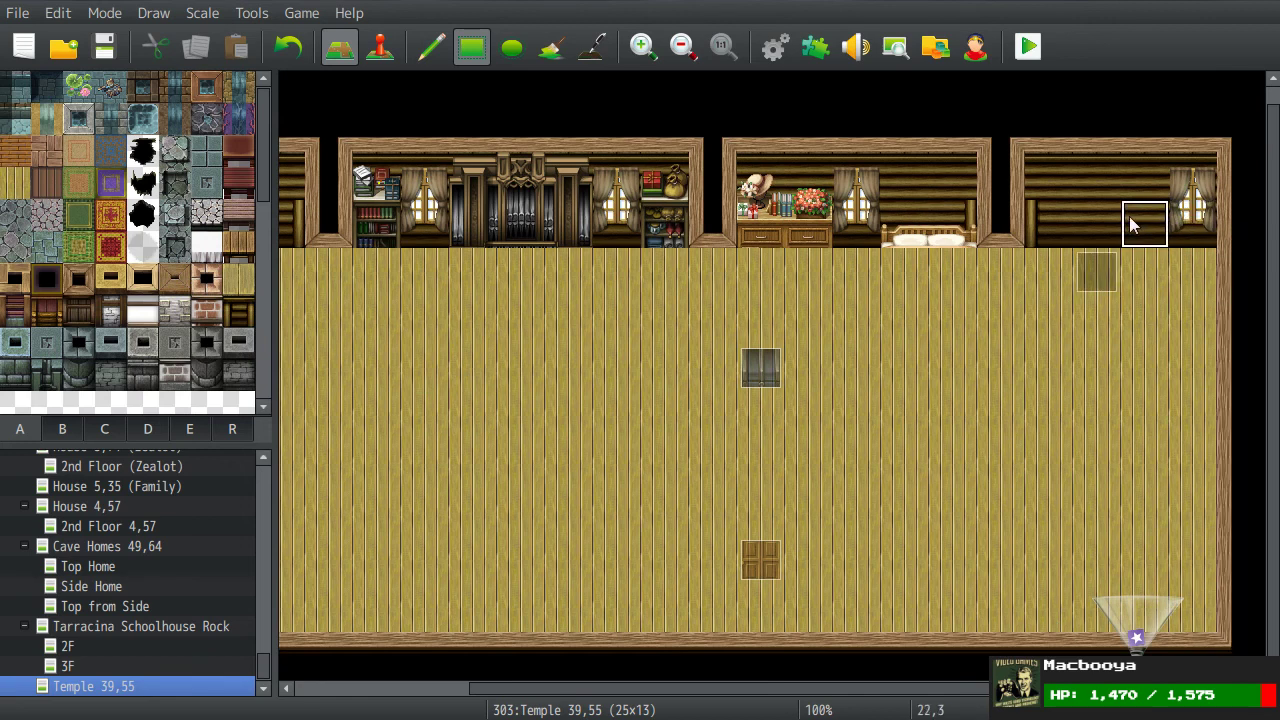
left_click_drag(1190, 224, 300, 226)
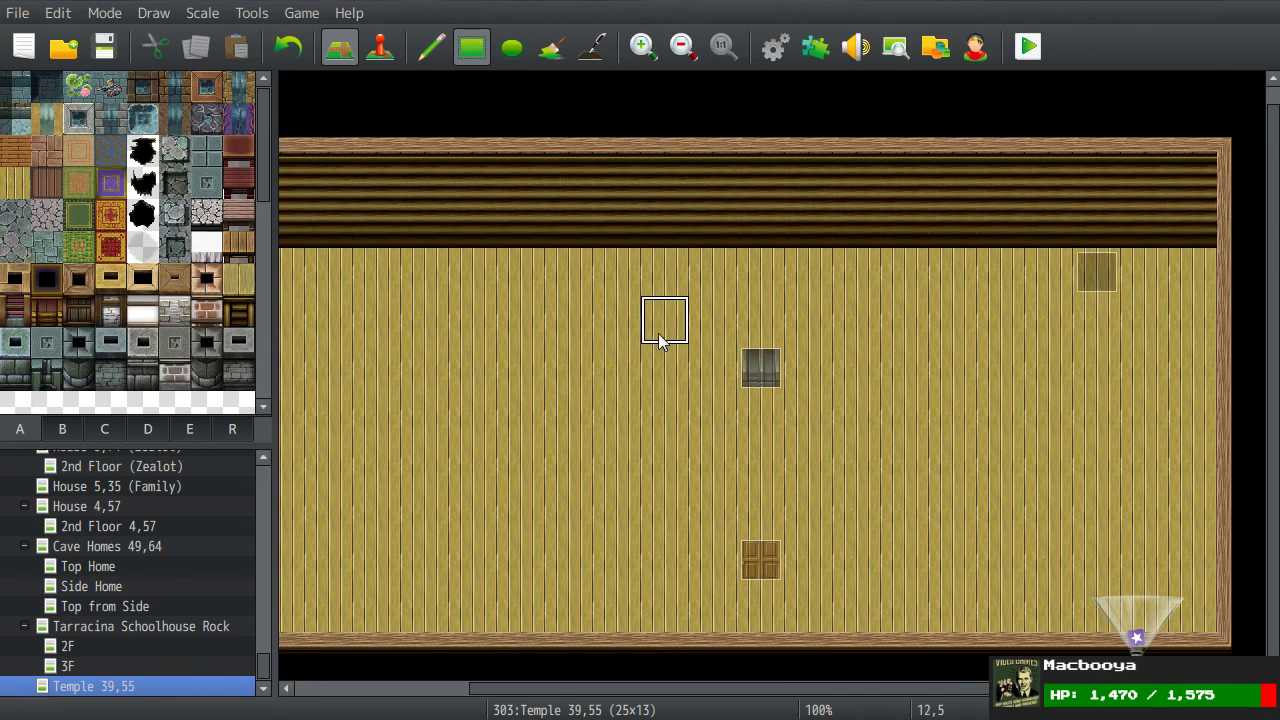
Step: Delete the four leftover events and the remaining bench from the emptied temple room
scroll(330, 294, "left", 1)
key("F7")
left_click(447, 262)
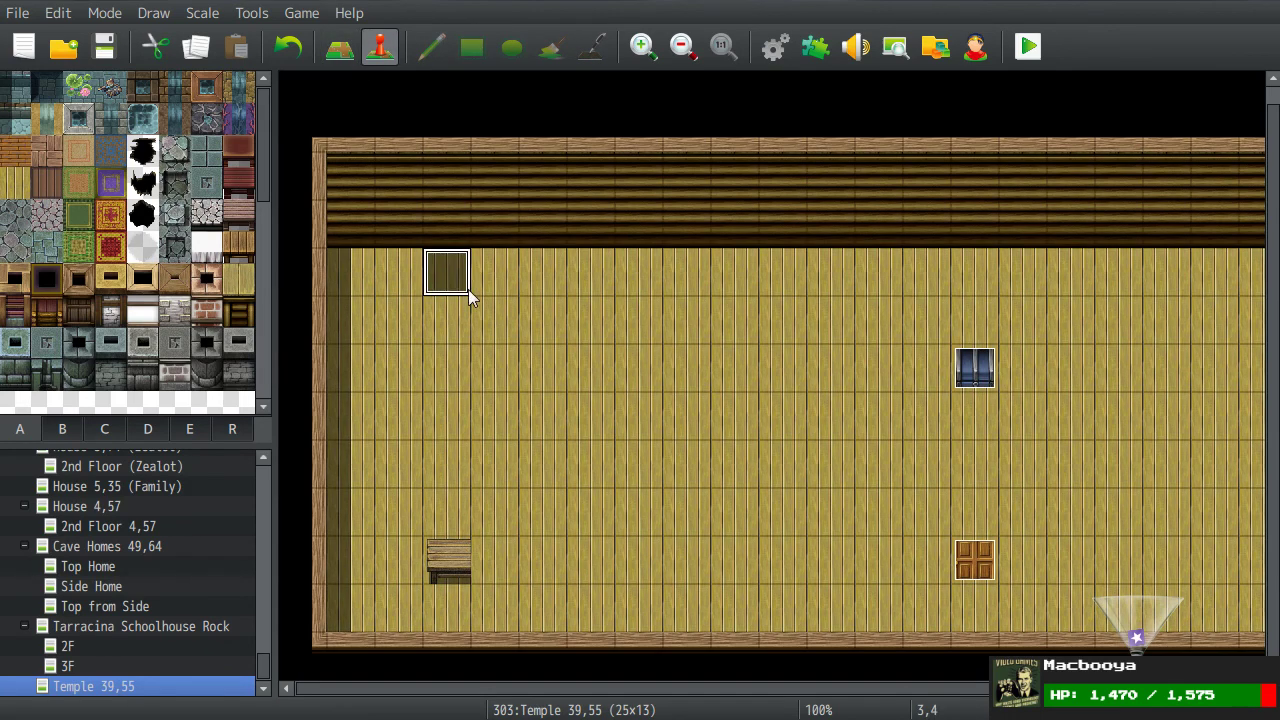
left_click(972, 560)
key("Delete")
left_click(975, 368)
key("Delete")
scroll(888, 401, "right", 1)
left_click(1095, 280)
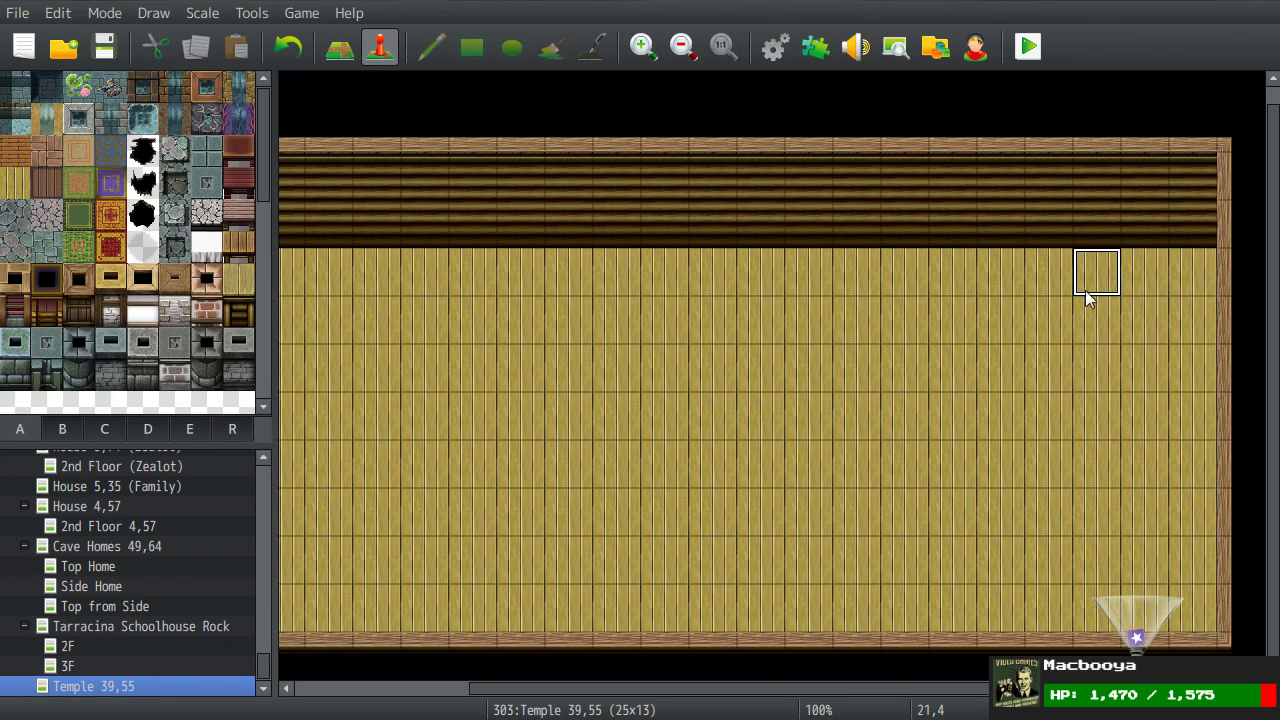
scroll(309, 79, "left", 1)
left_click(338, 47)
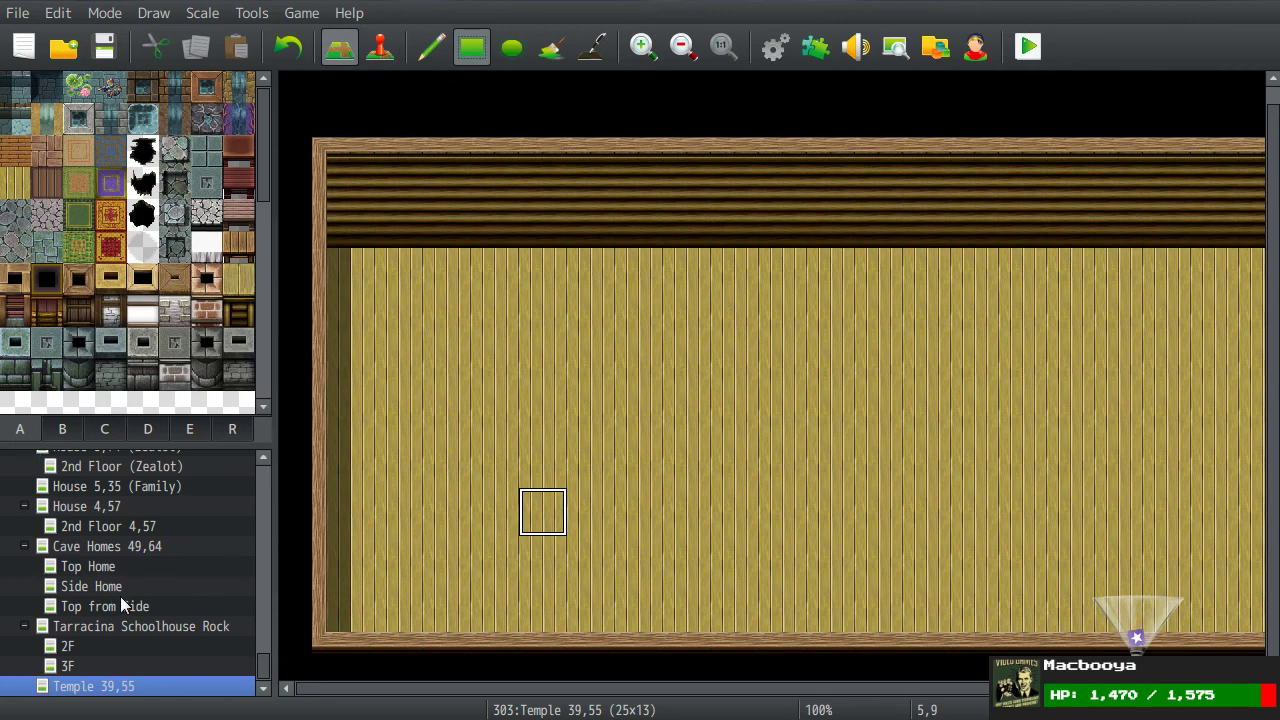
Step: Examine the temple's exterior and the surrounding area on the Tarracina map to judge the interior's proportions
scroll(122, 604, "up", 5)
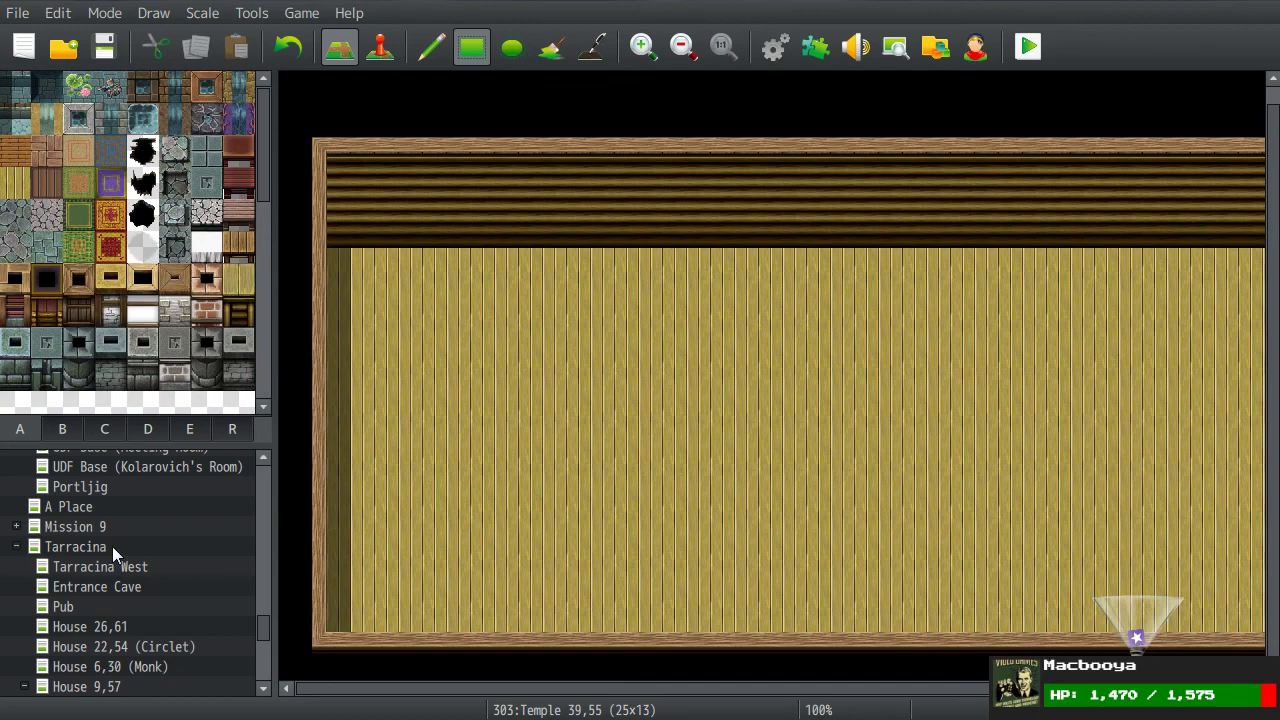
left_click(112, 546)
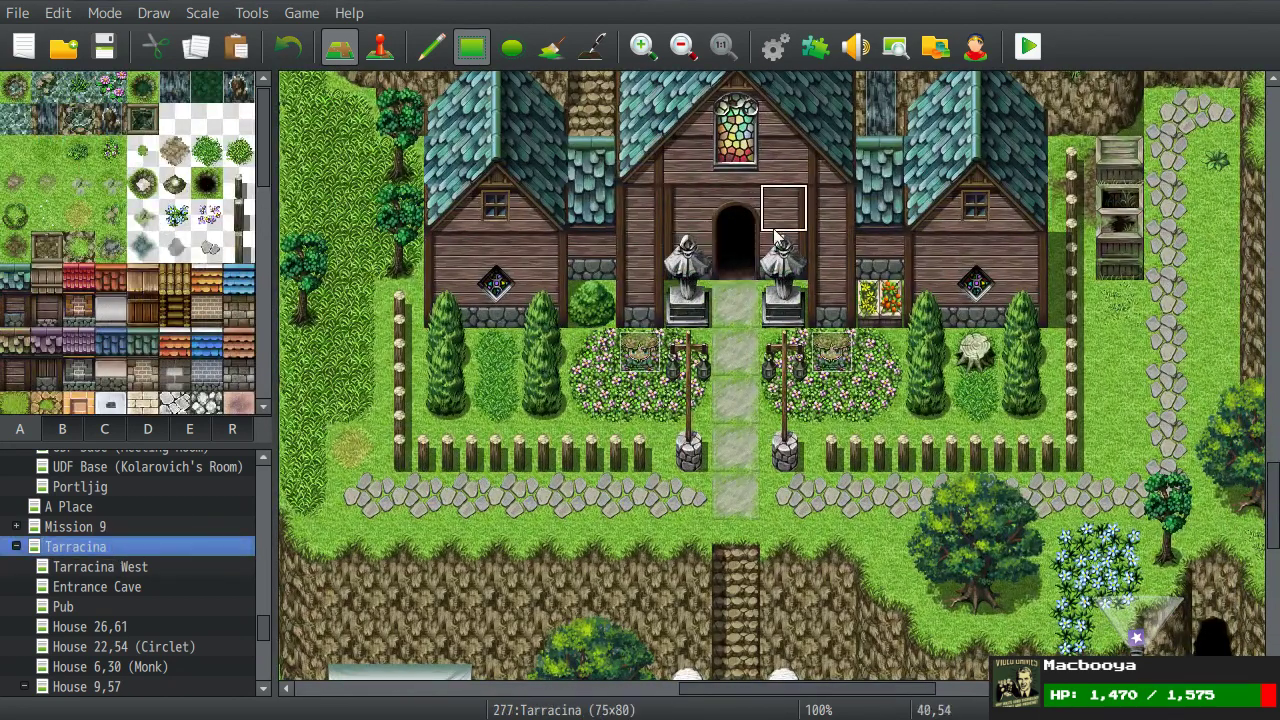
middle_click_drag(829, 297, 811, 300)
middle_click_drag(783, 383, 781, 403)
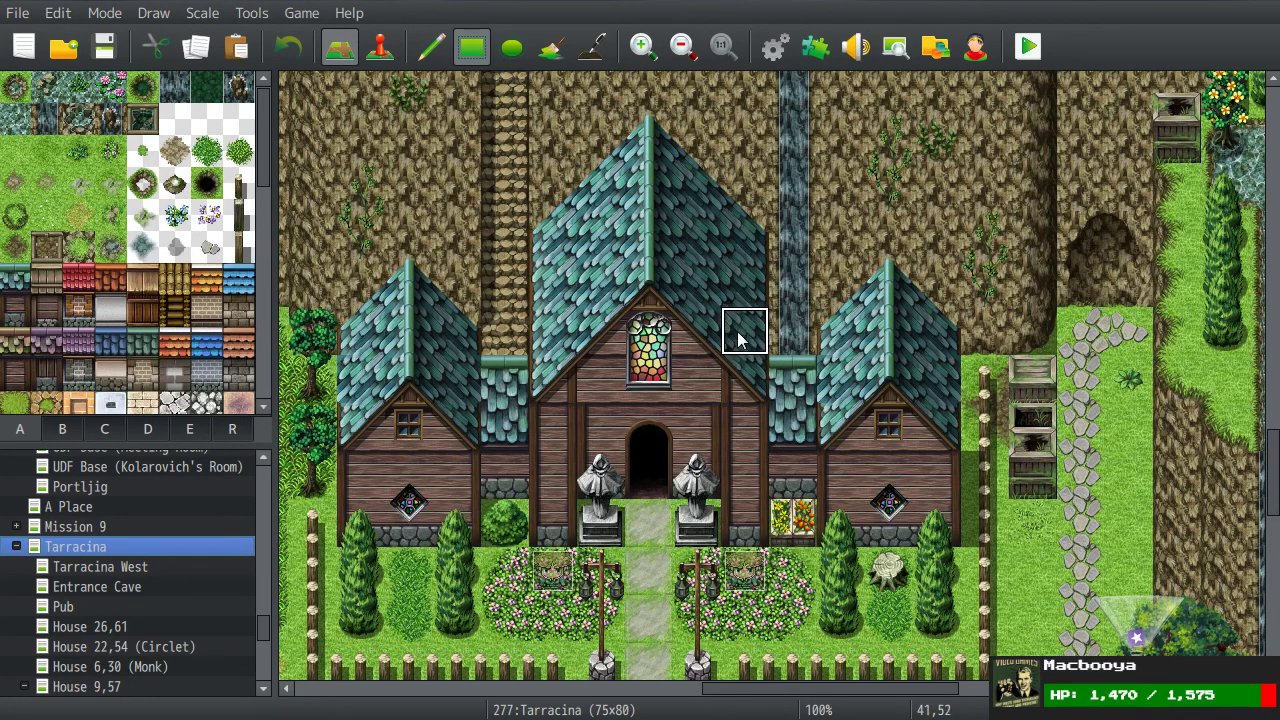
scroll(100, 560, "down", 3)
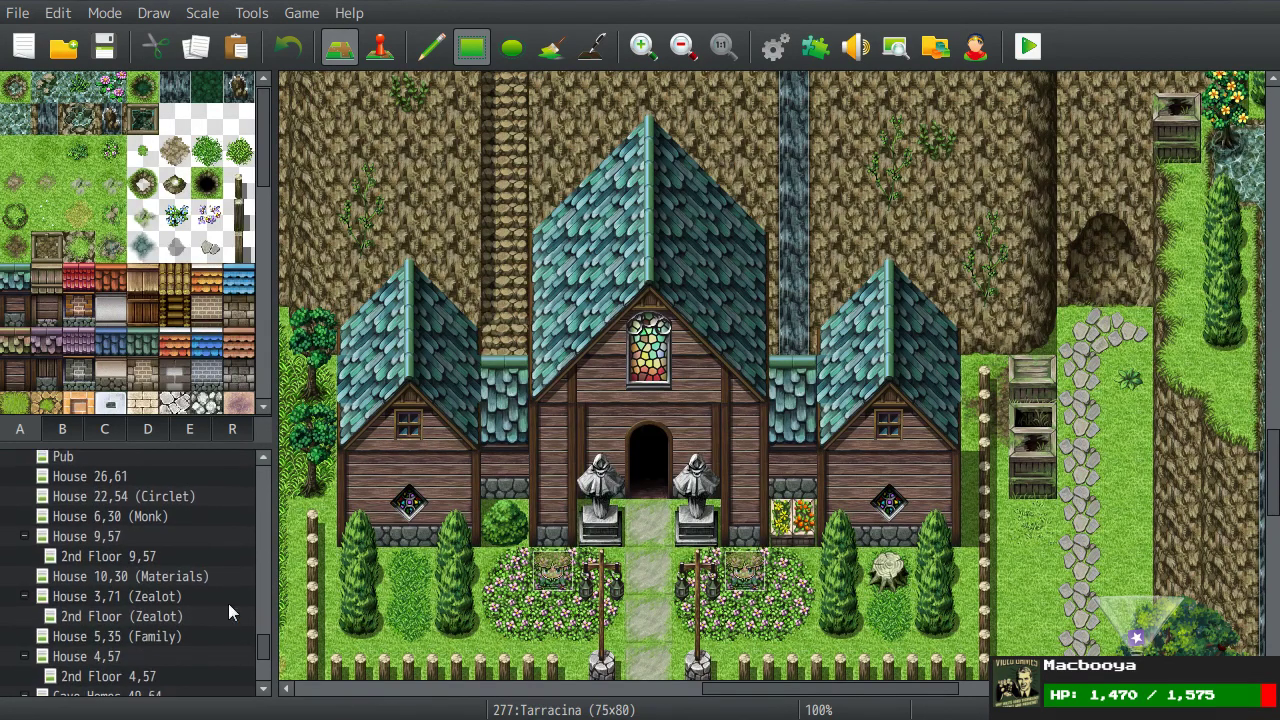
middle_click(585, 417)
middle_click(400, 380)
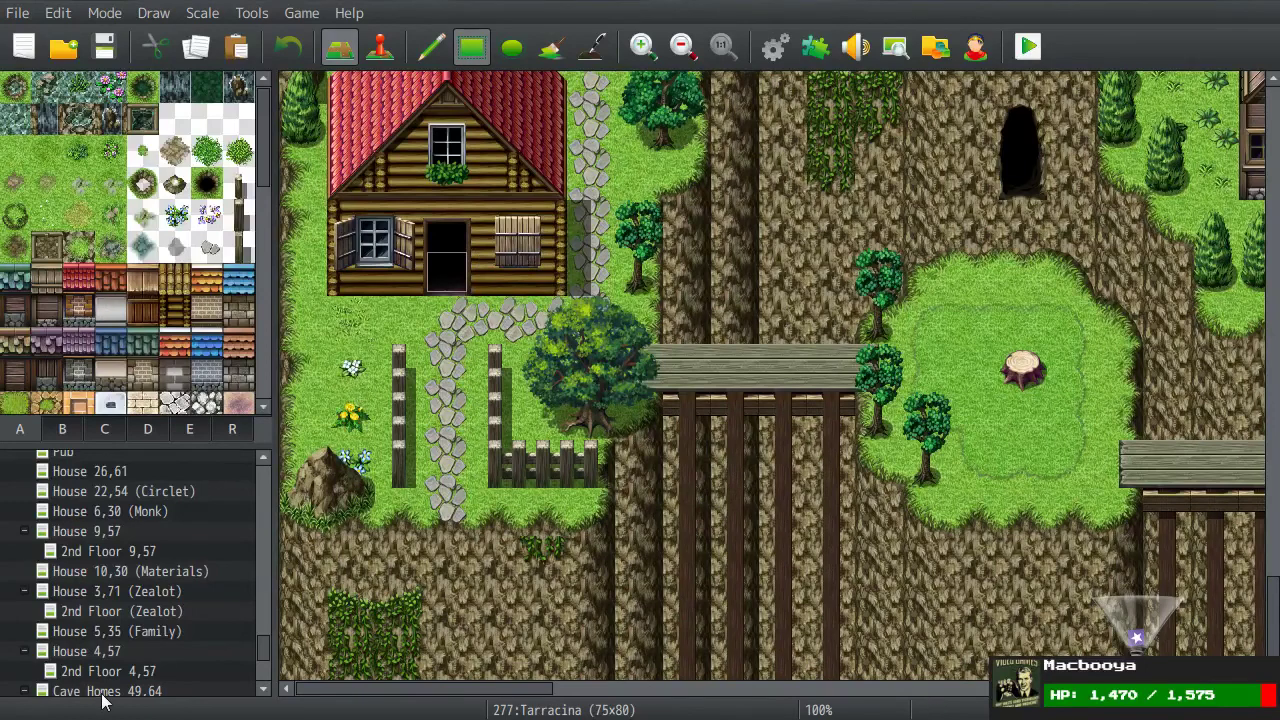
scroll(262, 680, "down", 3)
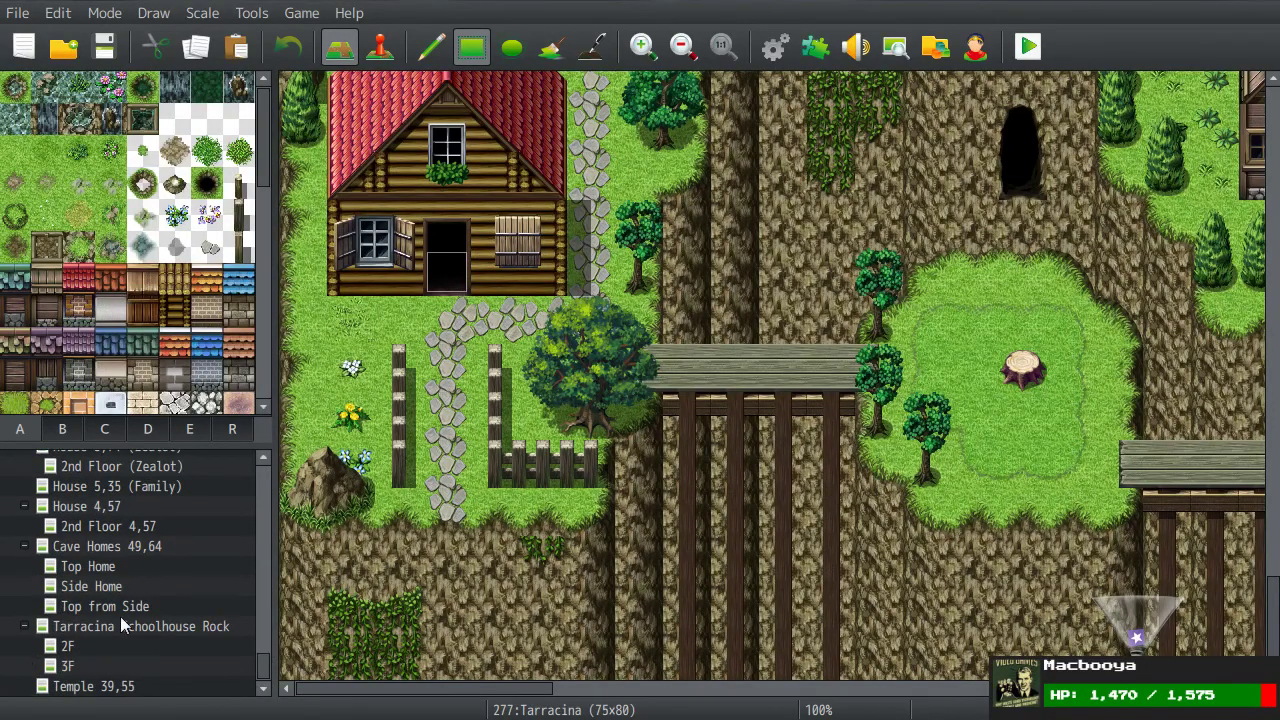
Step: Set the width of the Temple 39,55 map to 33 tiles
left_click(93, 686)
middle_click(652, 395)
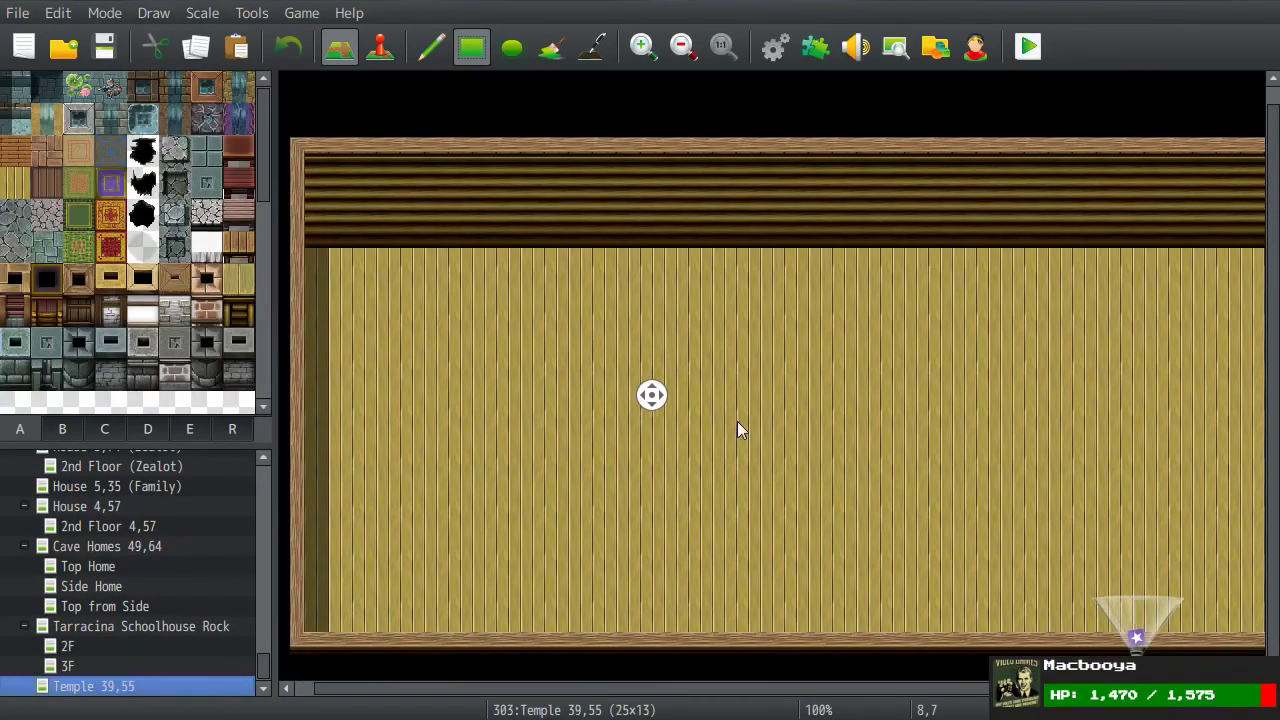
middle_click(500, 543)
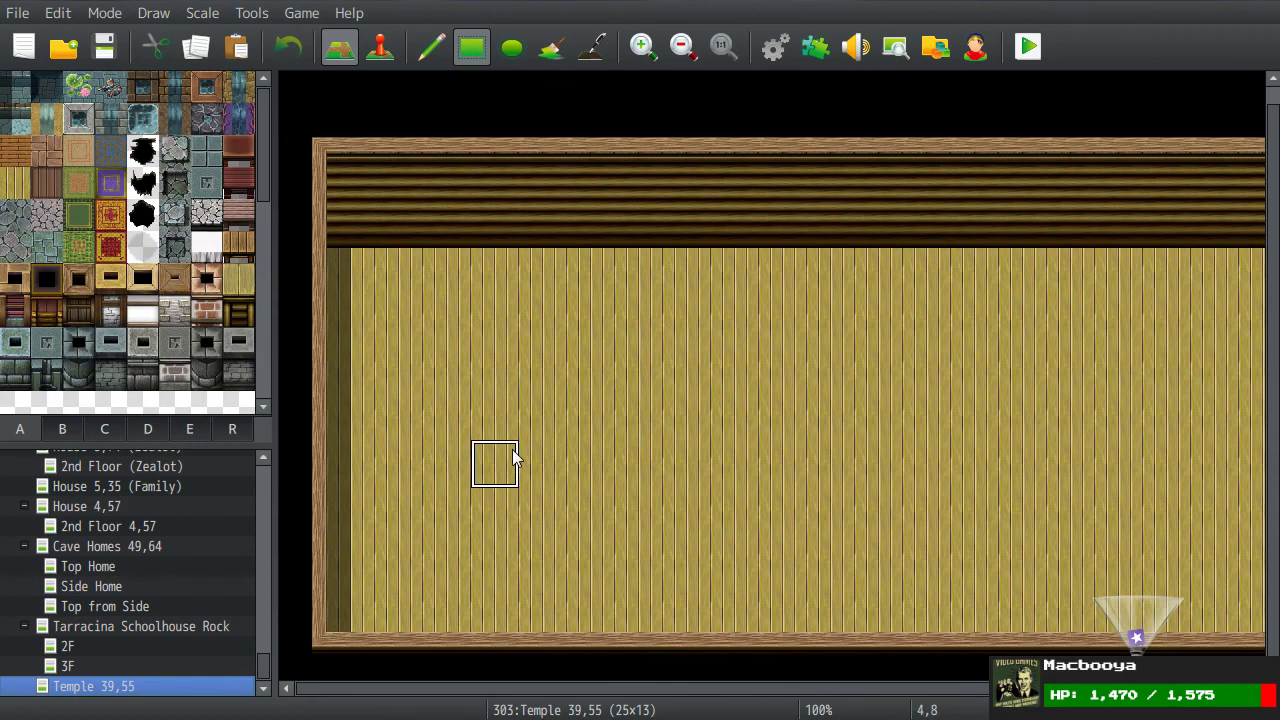
right_click(94, 684)
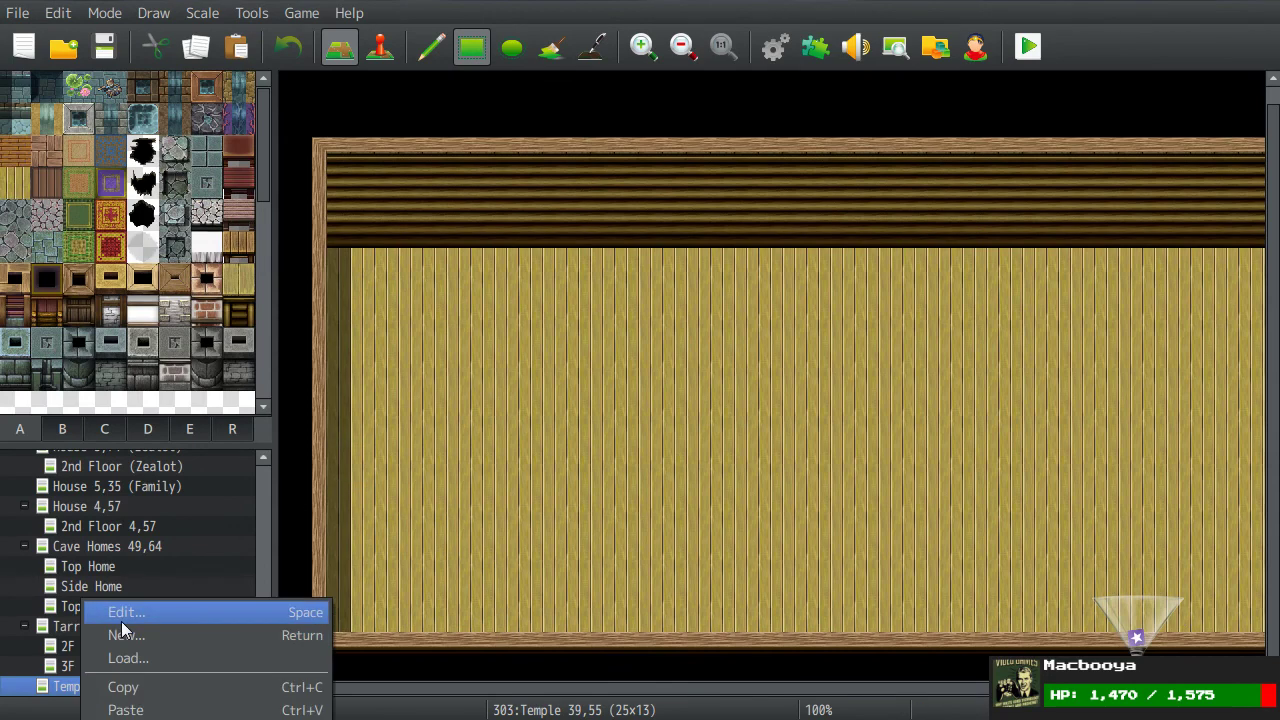
left_click(120, 618)
double_click(466, 175)
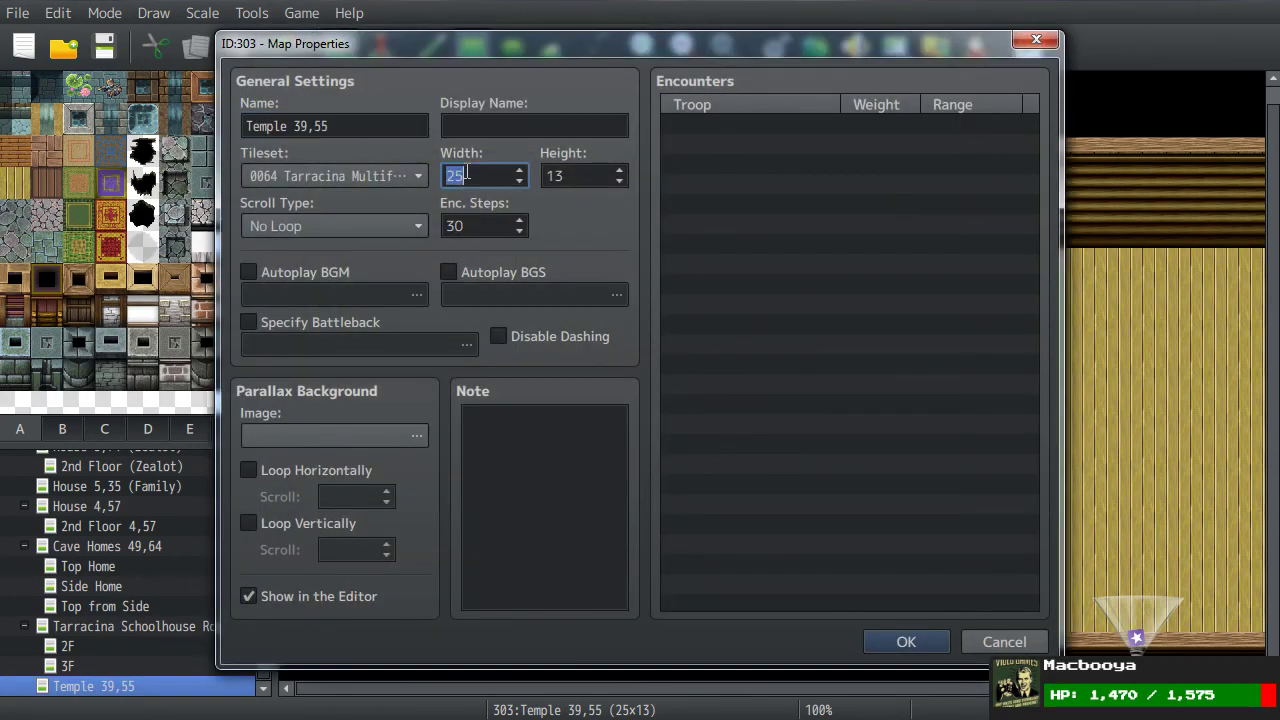
left_click(908, 645)
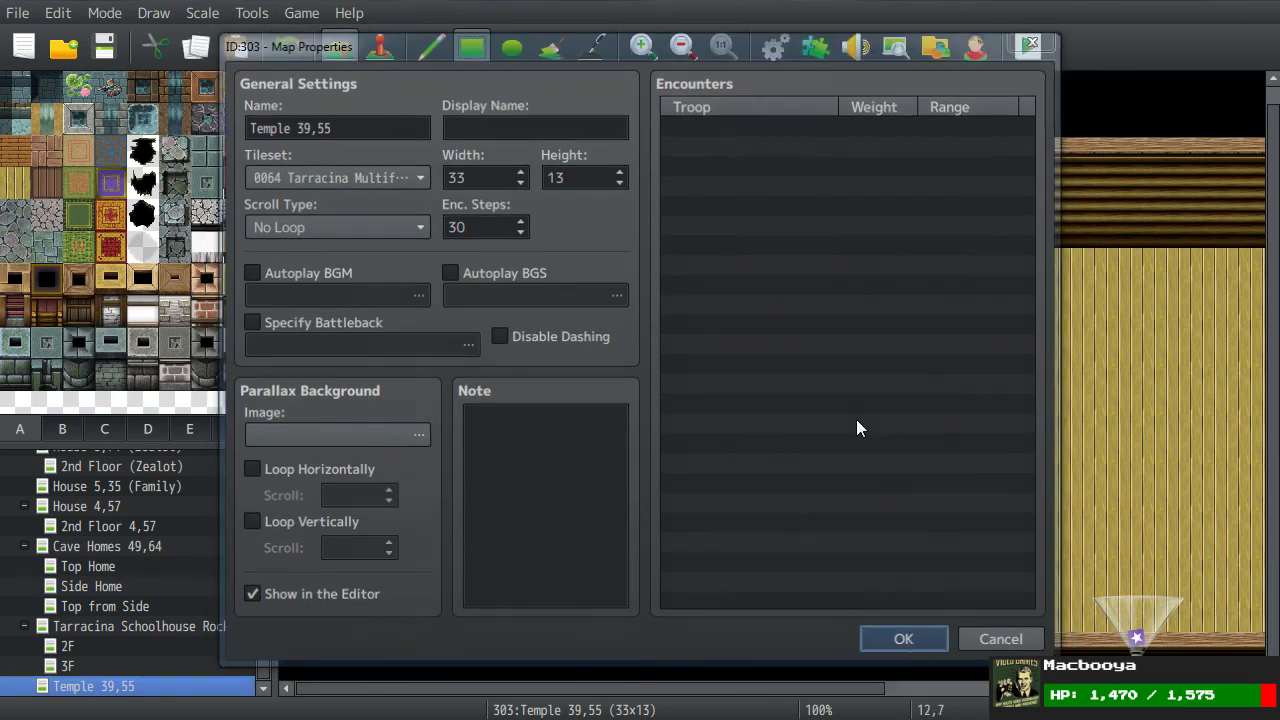
Step: Extend the temple room across the blank added columns by copying a wide section of its eastern end to the new map edge
scroll(766, 290, "right", 10)
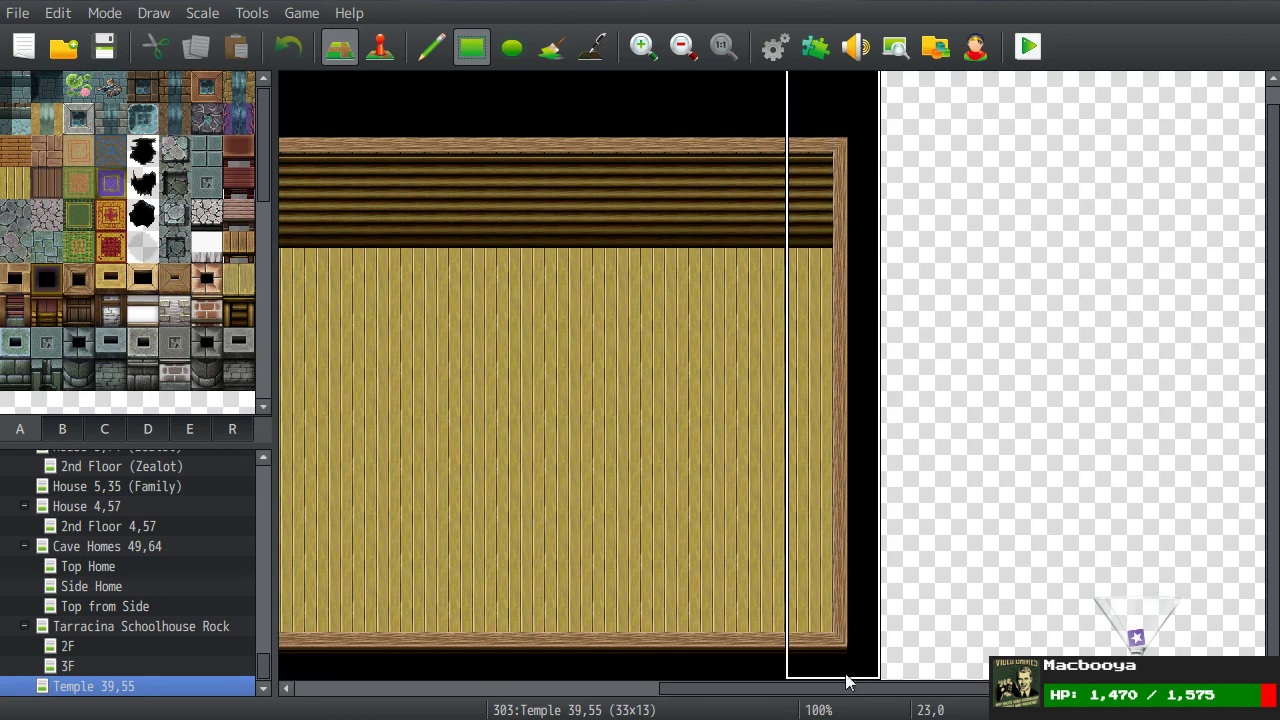
left_click(433, 47)
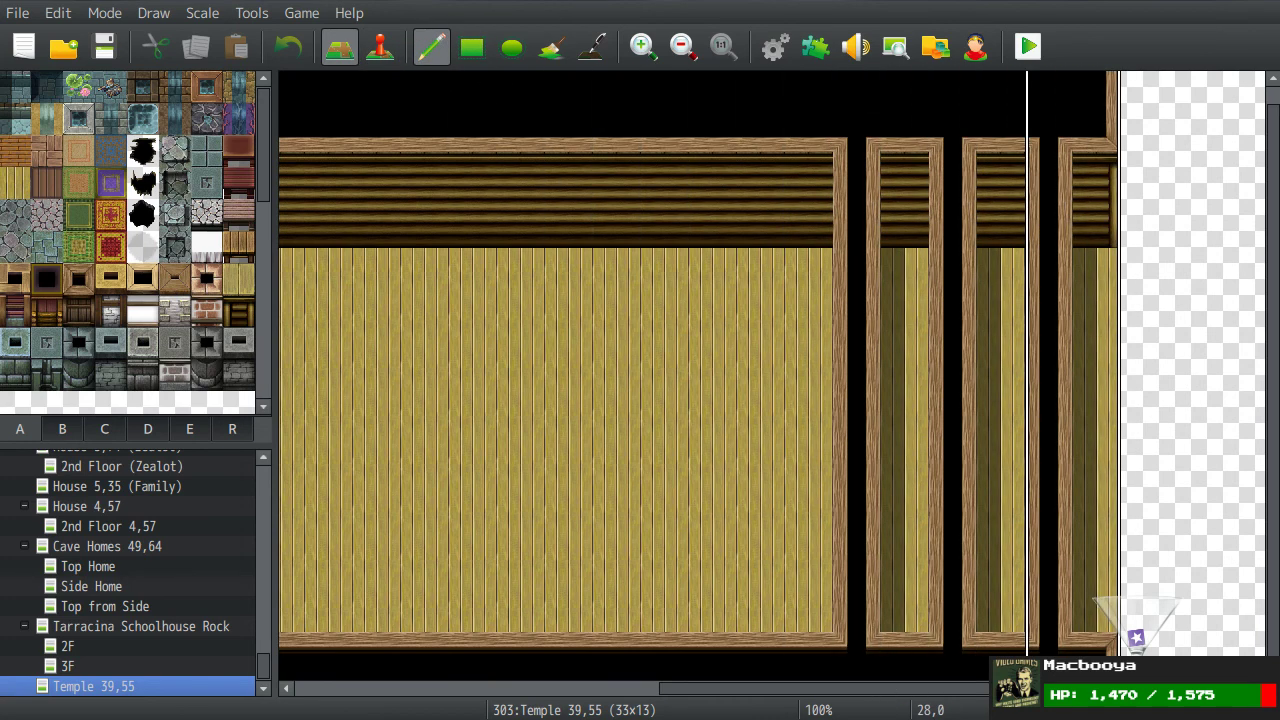
right_click(730, 213)
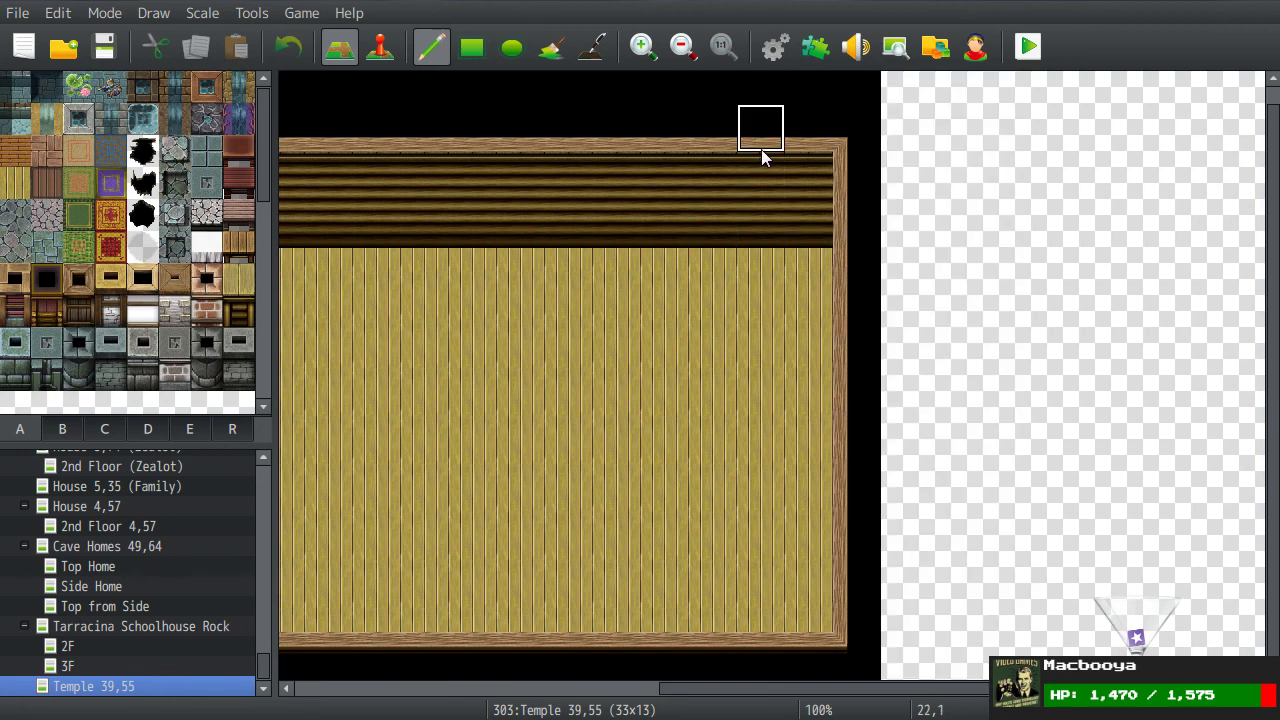
right_click_drag(423, 106, 800, 382)
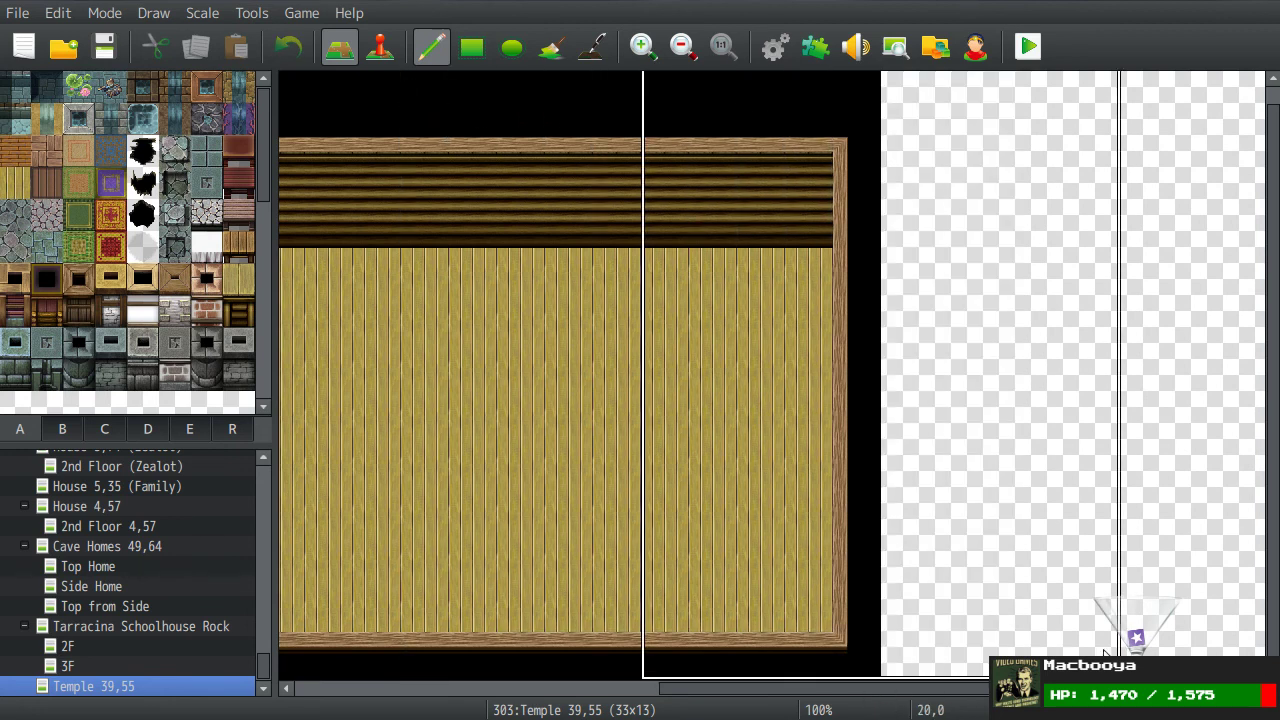
middle_click(876, 375)
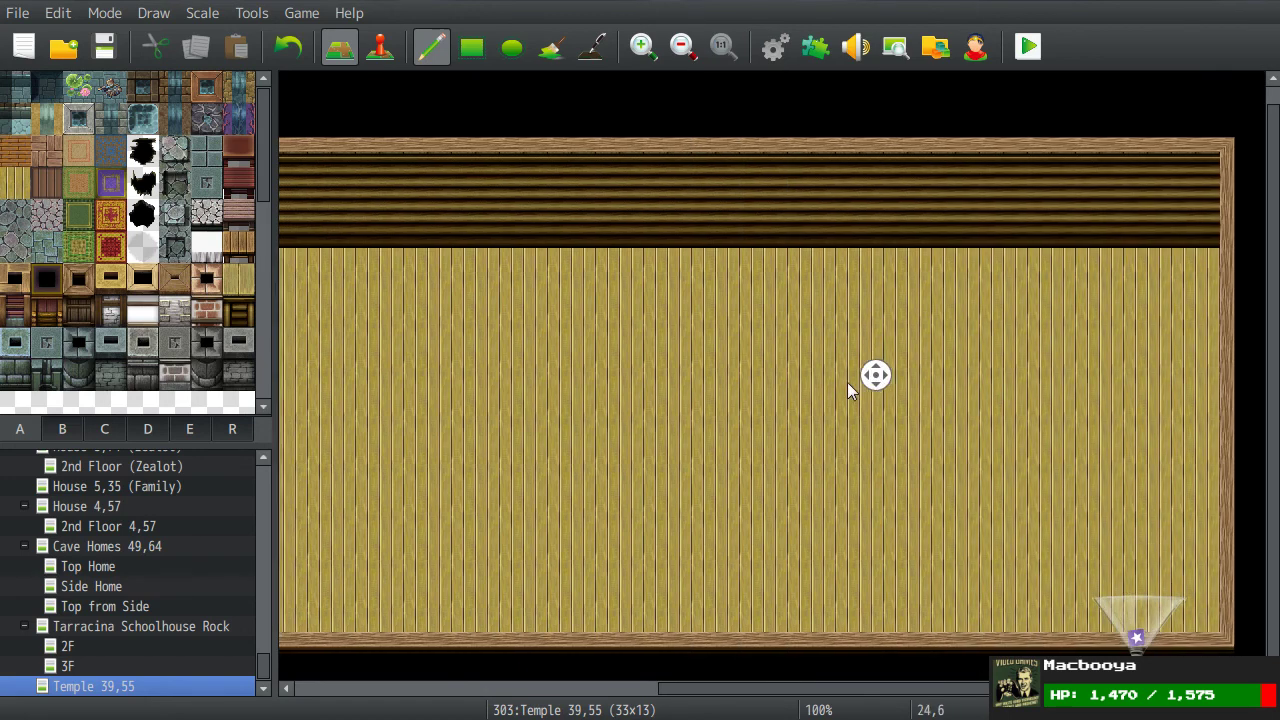
Step: Open a one-tile-wide doorway in the middle of the temple room's south wall, at tile 16,12
middle_click(829, 483)
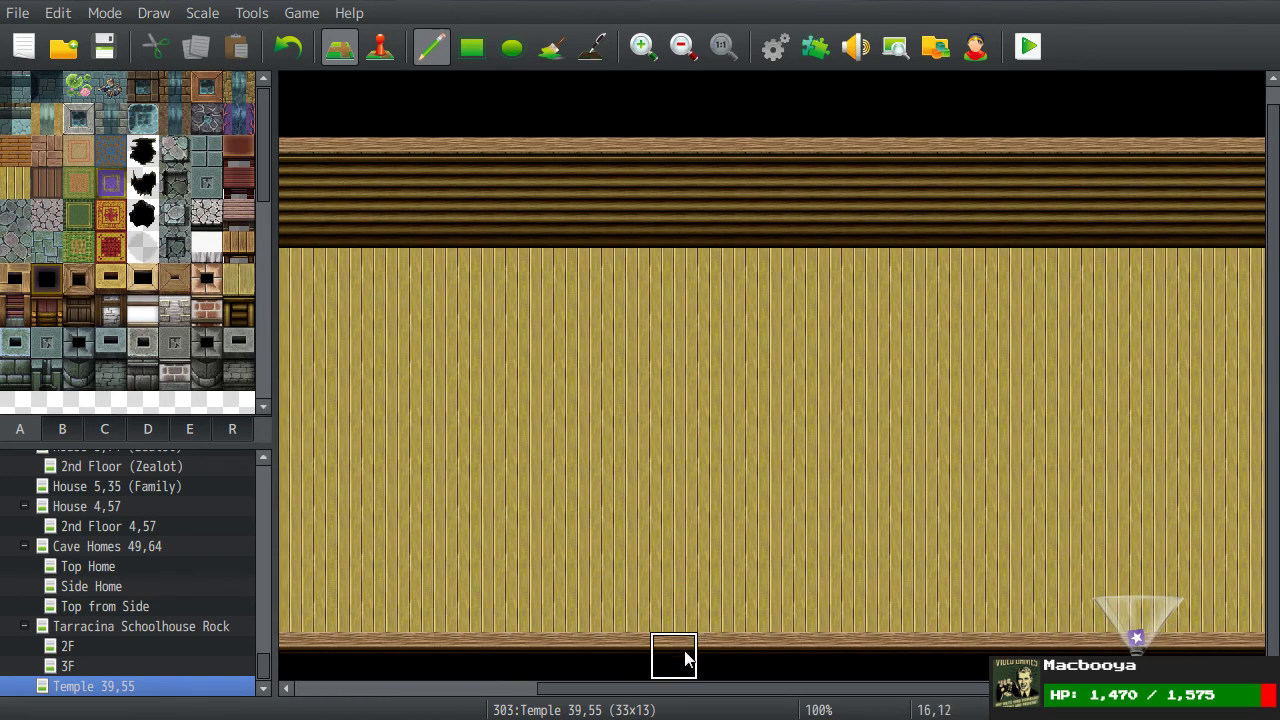
middle_click(711, 558)
middle_click(880, 626)
left_click_drag(520, 608, 1194, 606)
middle_click(1194, 606)
left_click_drag(365, 608, 1021, 608)
middle_click(917, 483)
middle_click(931, 509)
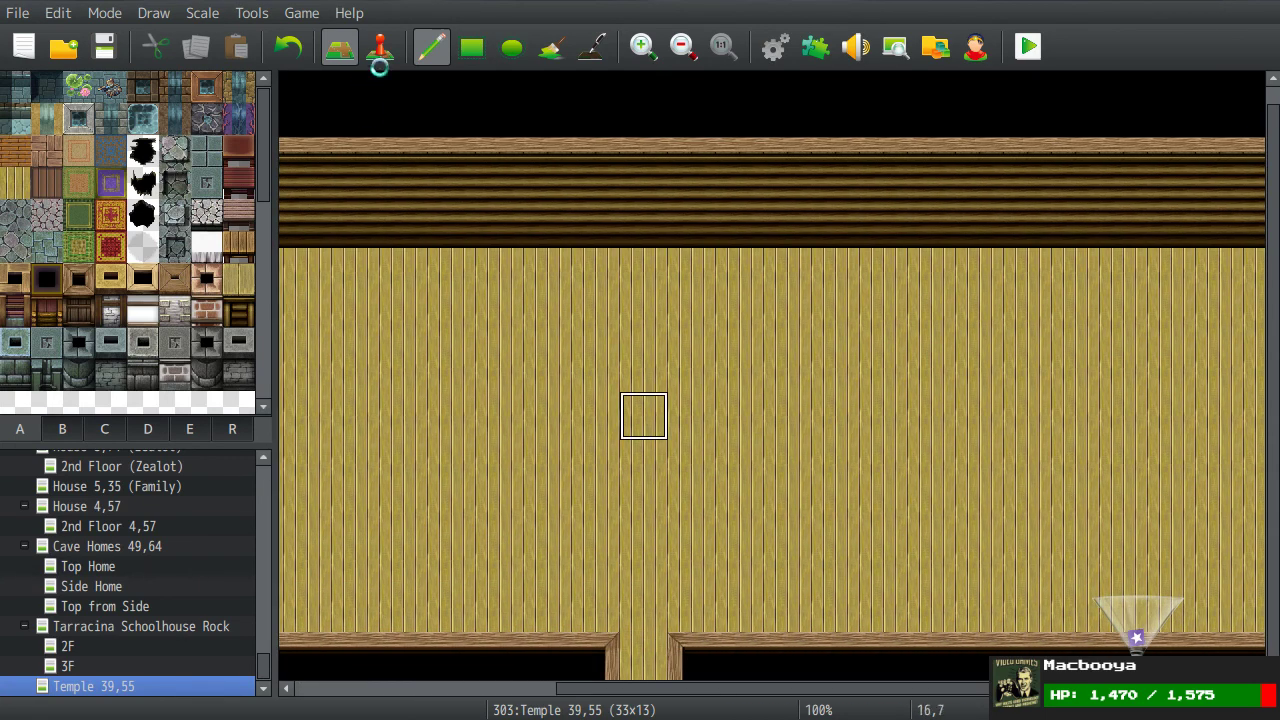
Step: Create an event on the temple's south doorway tile at 16,12 with its trigger set to Player Touch
key("F8")
double_click(637, 666)
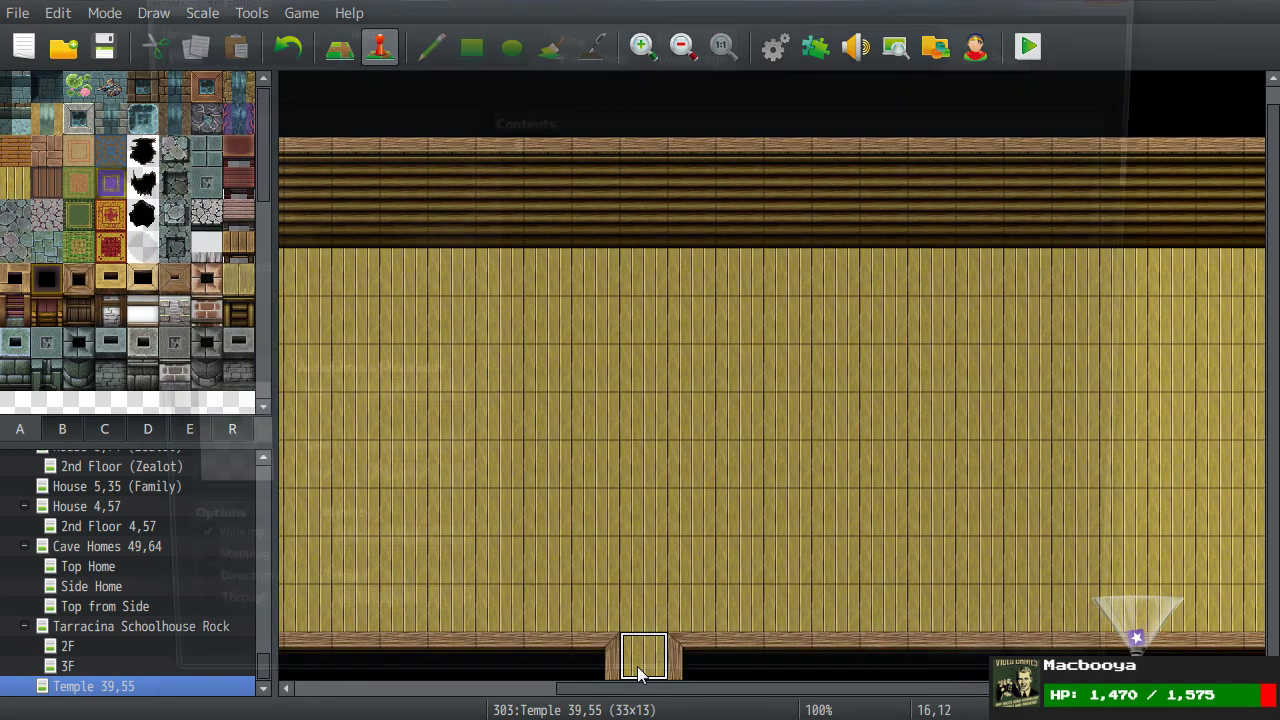
left_click(355, 642)
left_click(340, 686)
Step: Give the doorway event a Transfer Player command to Tarracina (39,56), just outside the temple's entrance
double_click(645, 340)
left_click(609, 92)
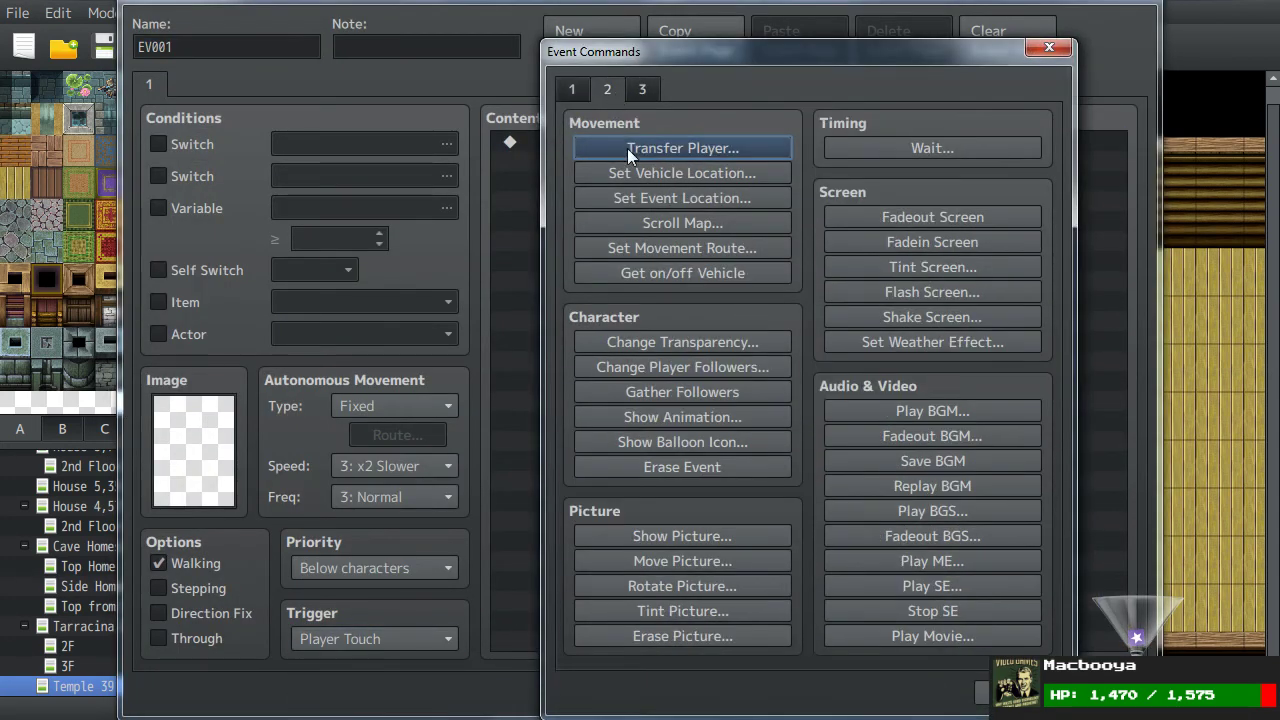
left_click(627, 148)
left_click(740, 300)
scroll(450, 380, "up", 10)
scroll(394, 381, "down", 1)
scroll(394, 381, "down", 1)
left_click_drag(514, 228, 498, 600)
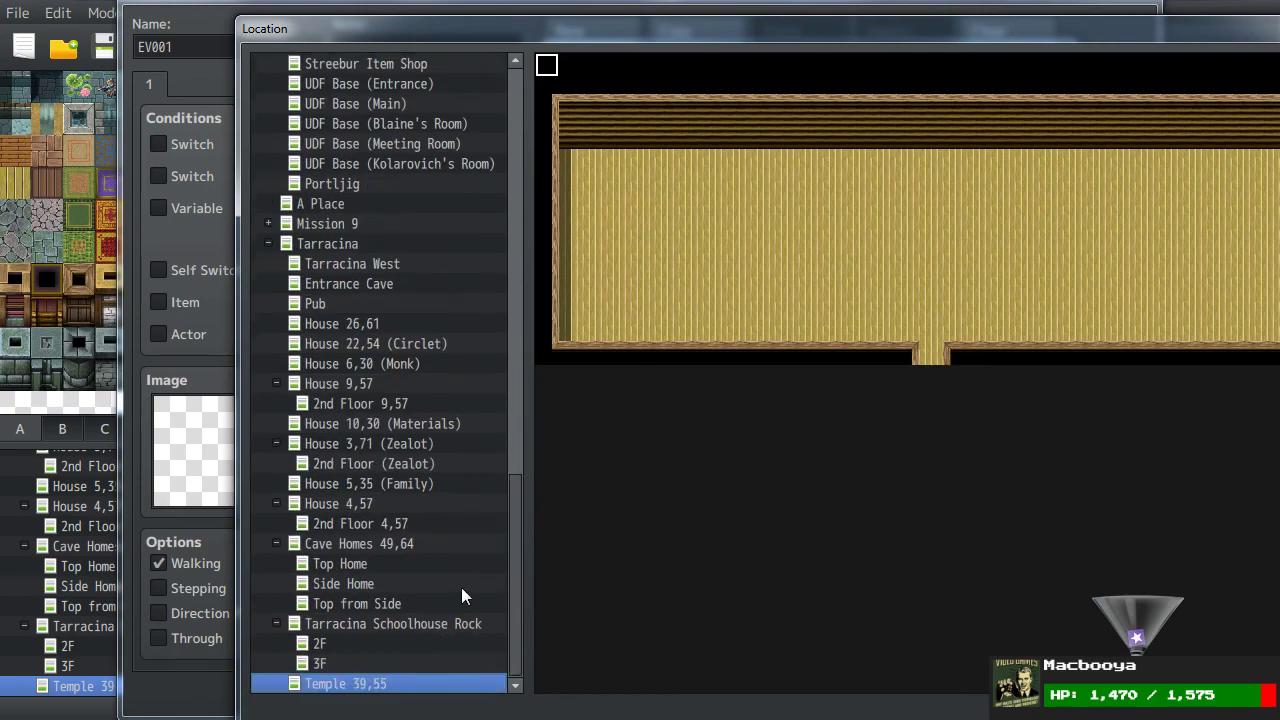
scroll(442, 581, "up", 5)
scroll(420, 530, "down", 2)
scroll(400, 480, "up", 1)
left_click(357, 463)
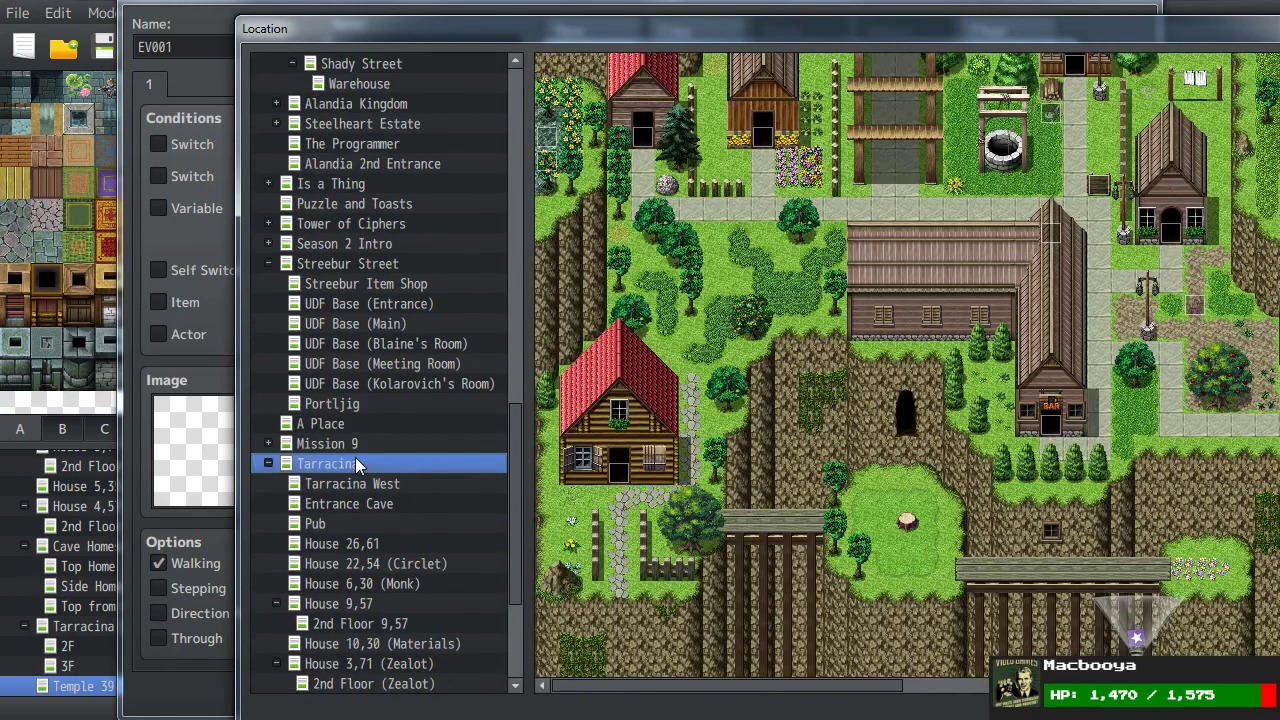
scroll(854, 360, "right", 5)
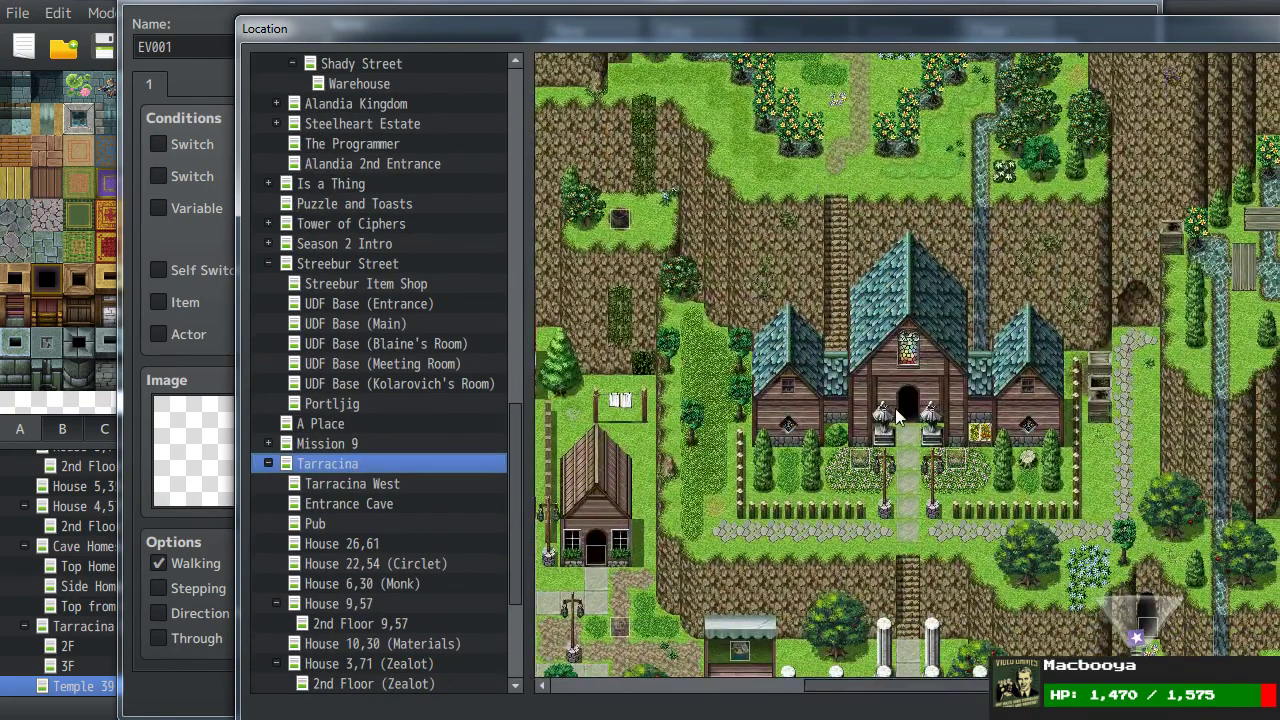
double_click(907, 434)
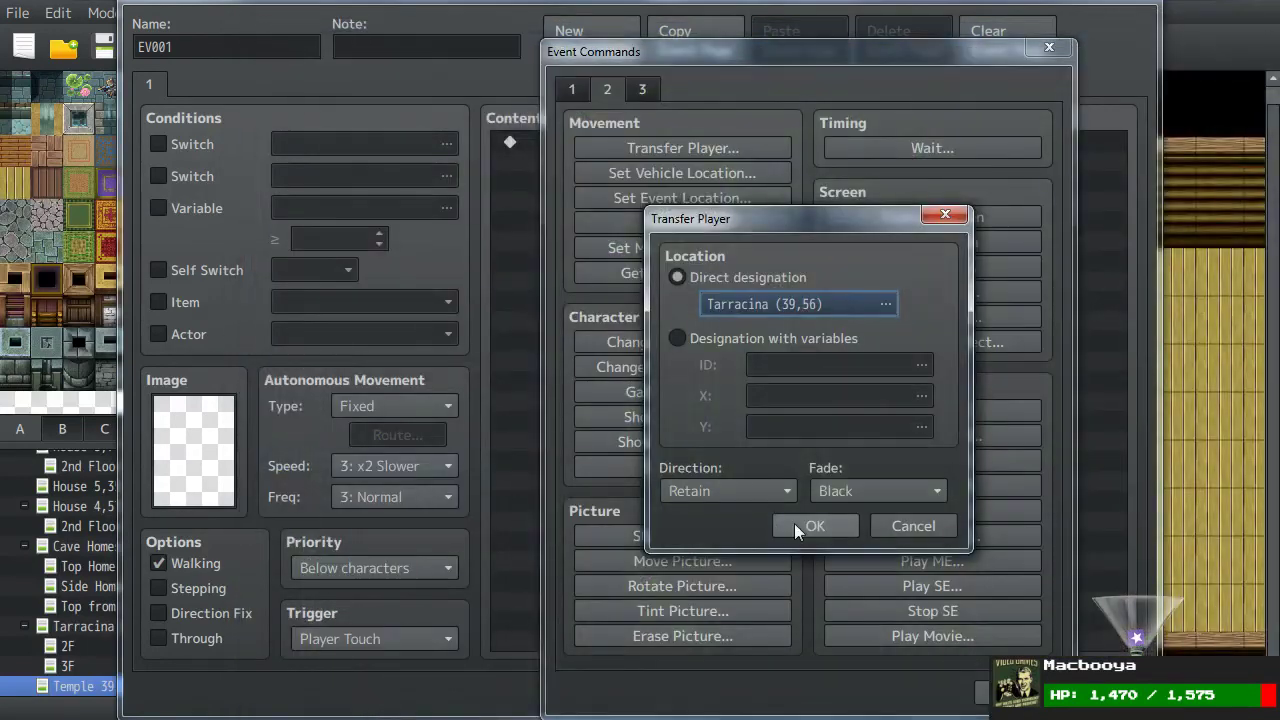
left_click(800, 525)
left_click(906, 693)
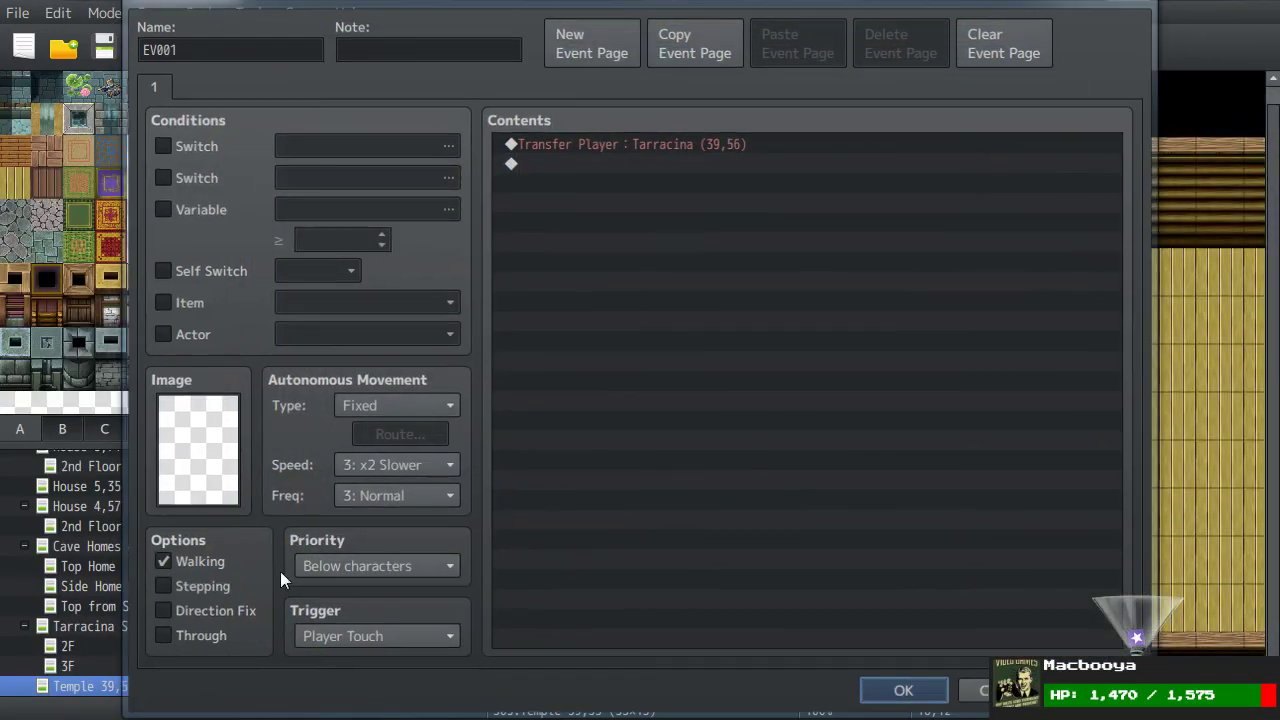
Step: Create an event on the temple's entrance at tile 39,55 of the Tarracina map with Same as characters priority
scroll(129, 599, "up", 2)
scroll(129, 599, "up", 3)
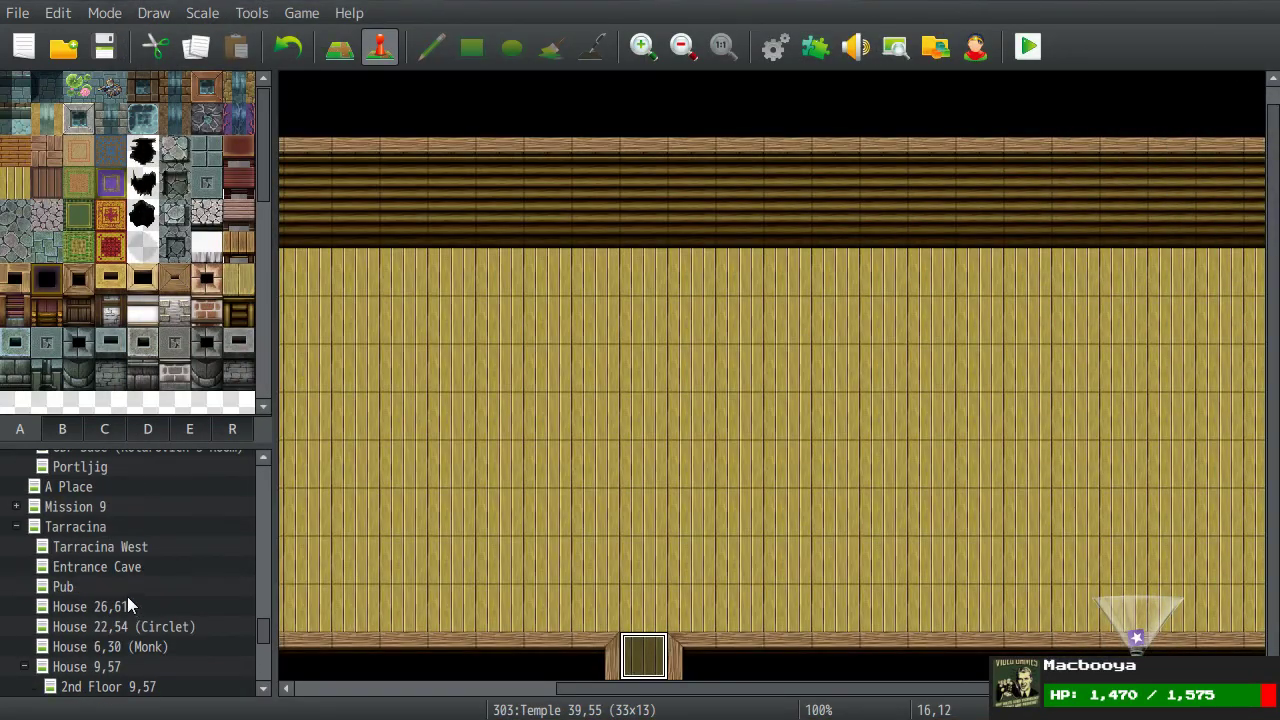
left_click(85, 527)
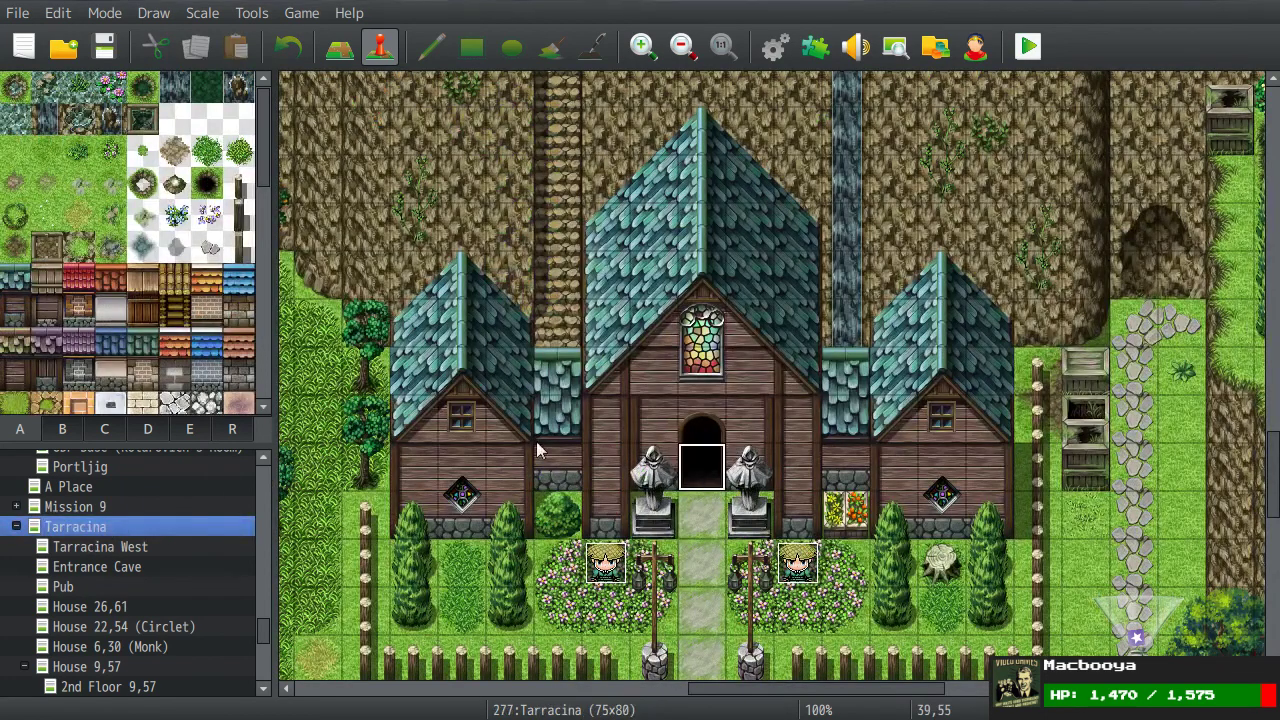
double_click(538, 447)
left_click(361, 578)
left_click(356, 617)
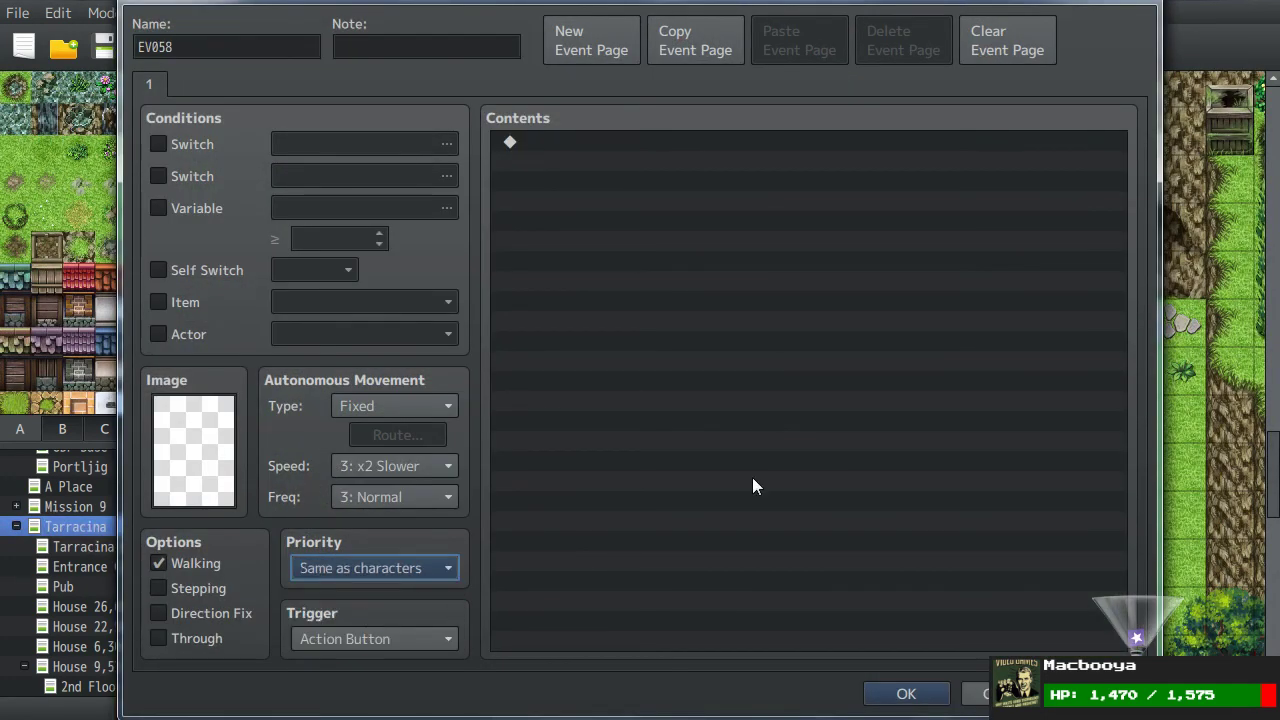
Step: Give the temple entrance event a Transfer Player command to Temple 39,55 (16,11), just inside the doorway
double_click(741, 194)
left_click(653, 148)
left_click(751, 300)
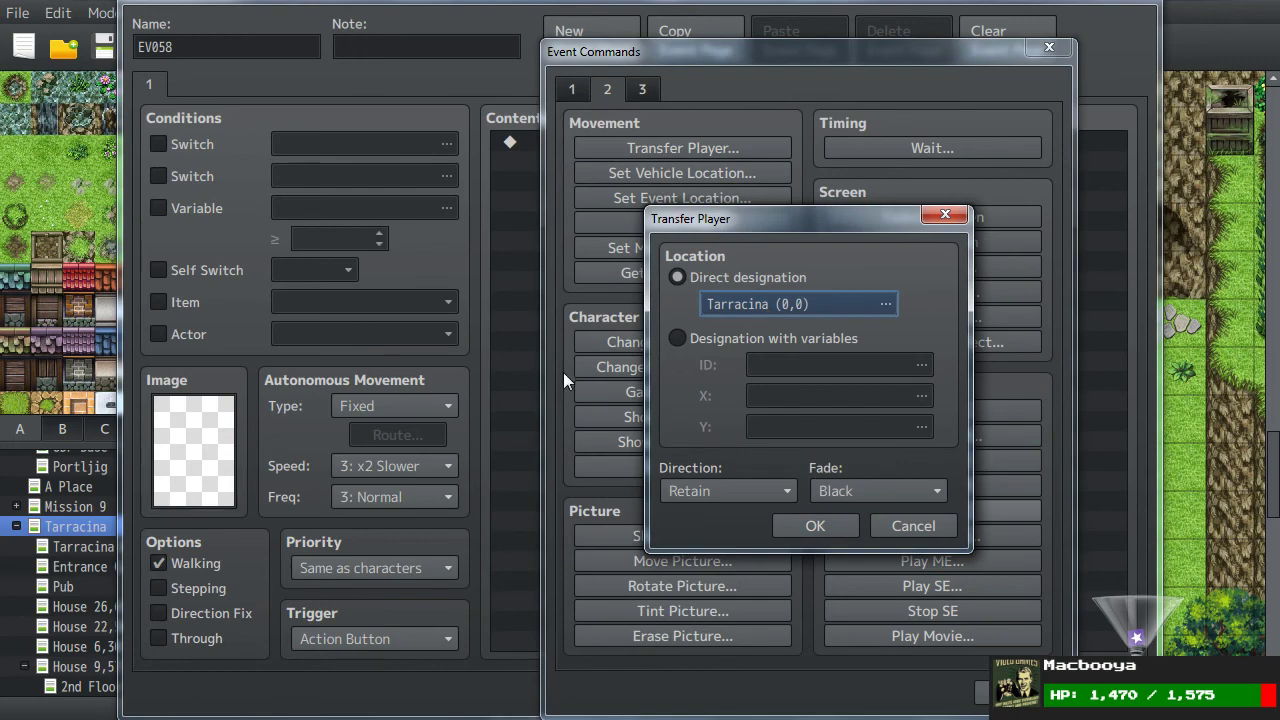
scroll(400, 535, "down", 5)
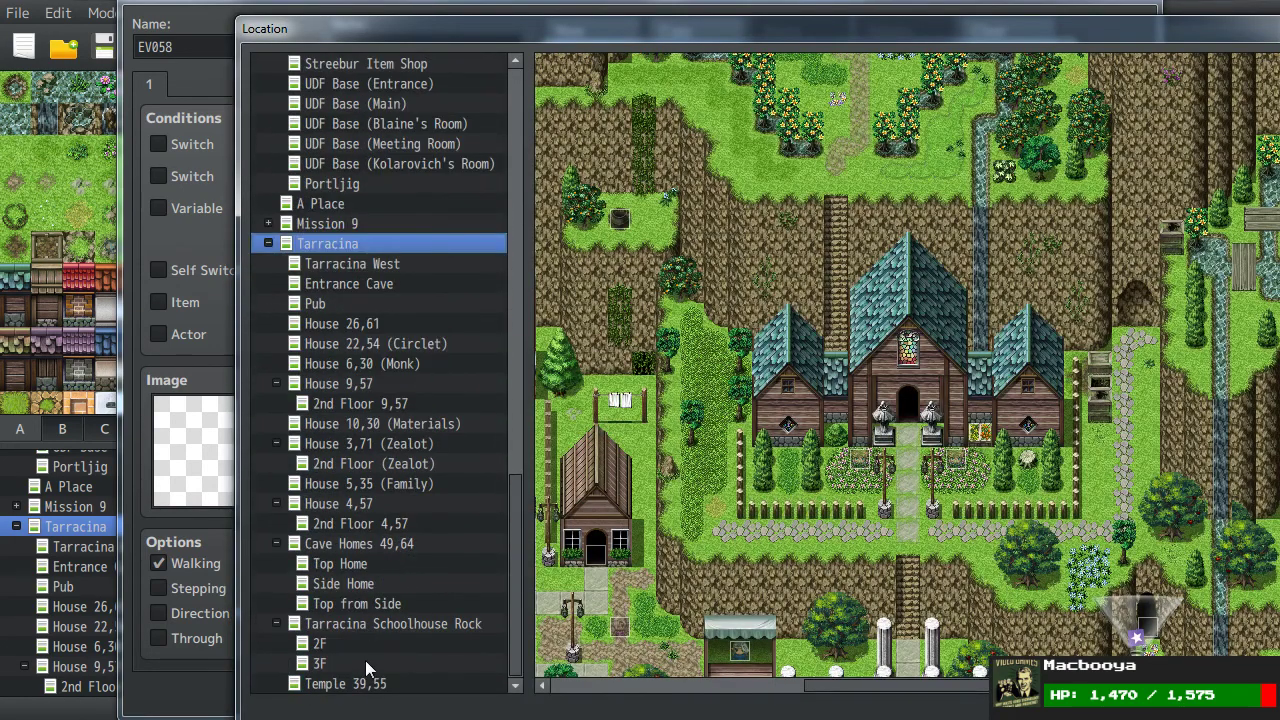
left_click(360, 683)
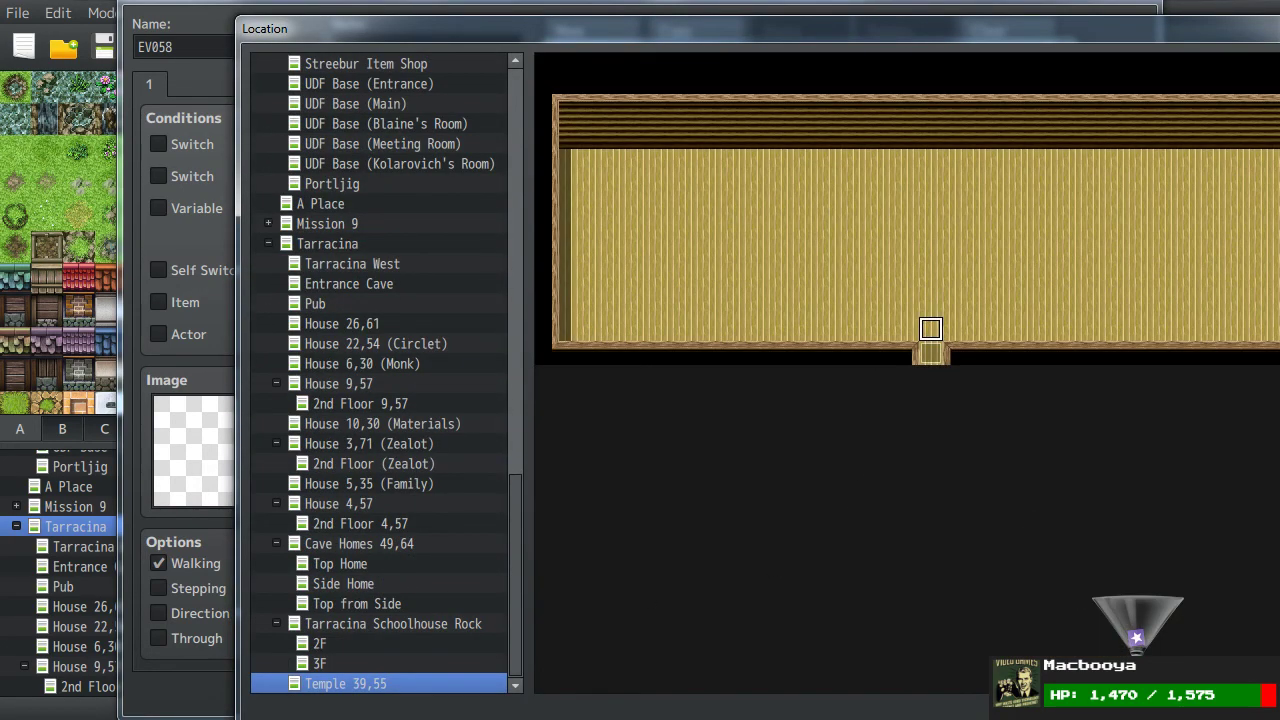
double_click(930, 329)
left_click(800, 530)
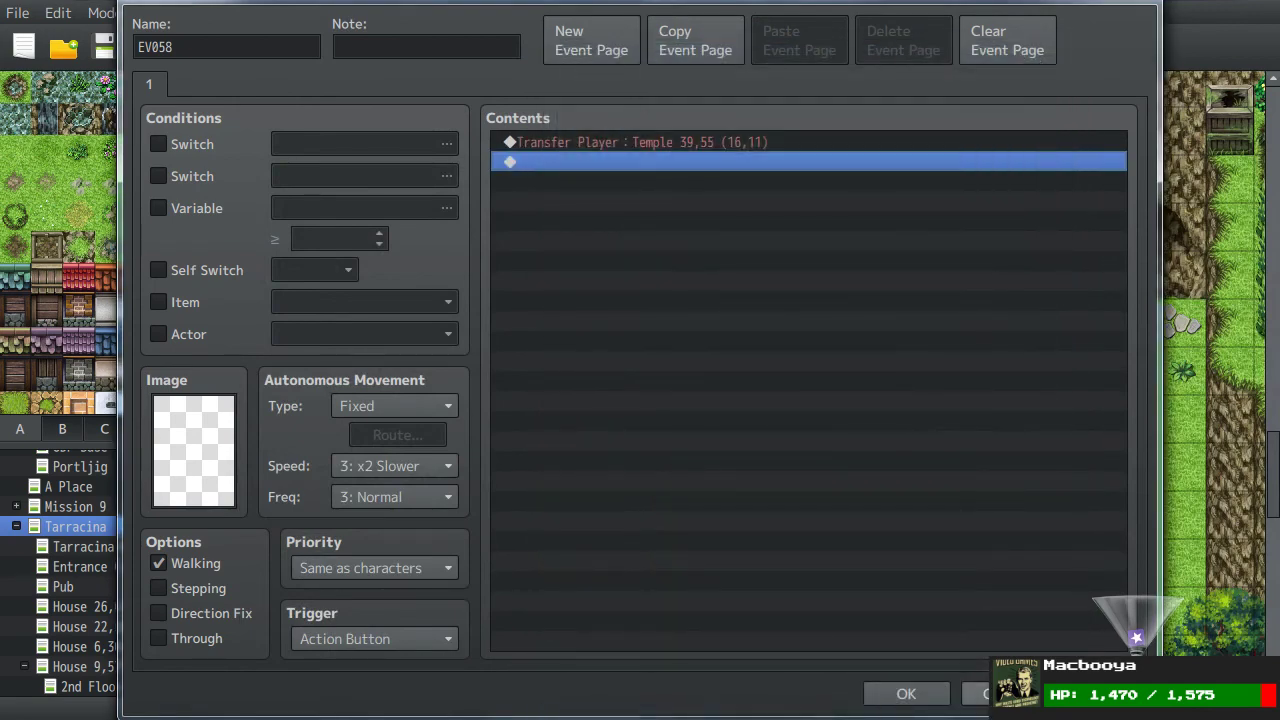
left_click(906, 694)
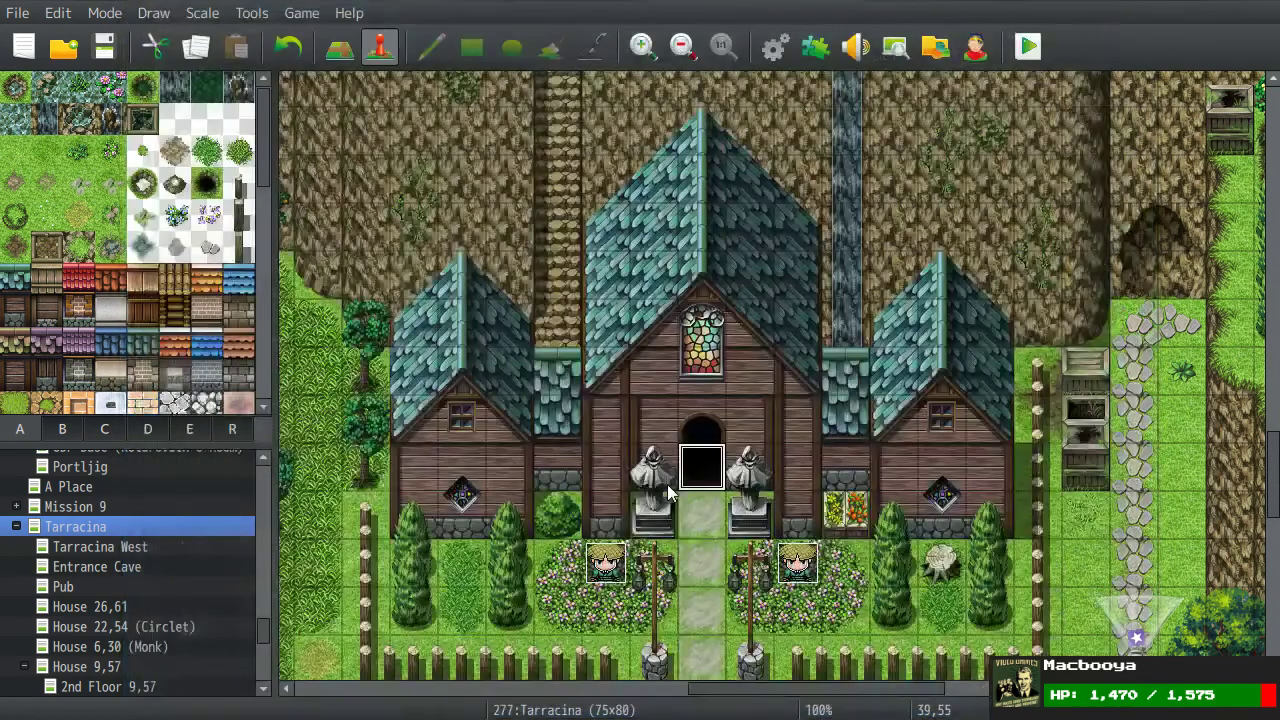
Step: Flood-fill the whole floor of the Temple 39,55 room, including the doorway, with the red patterned carpet
scroll(255, 644, "down", 5)
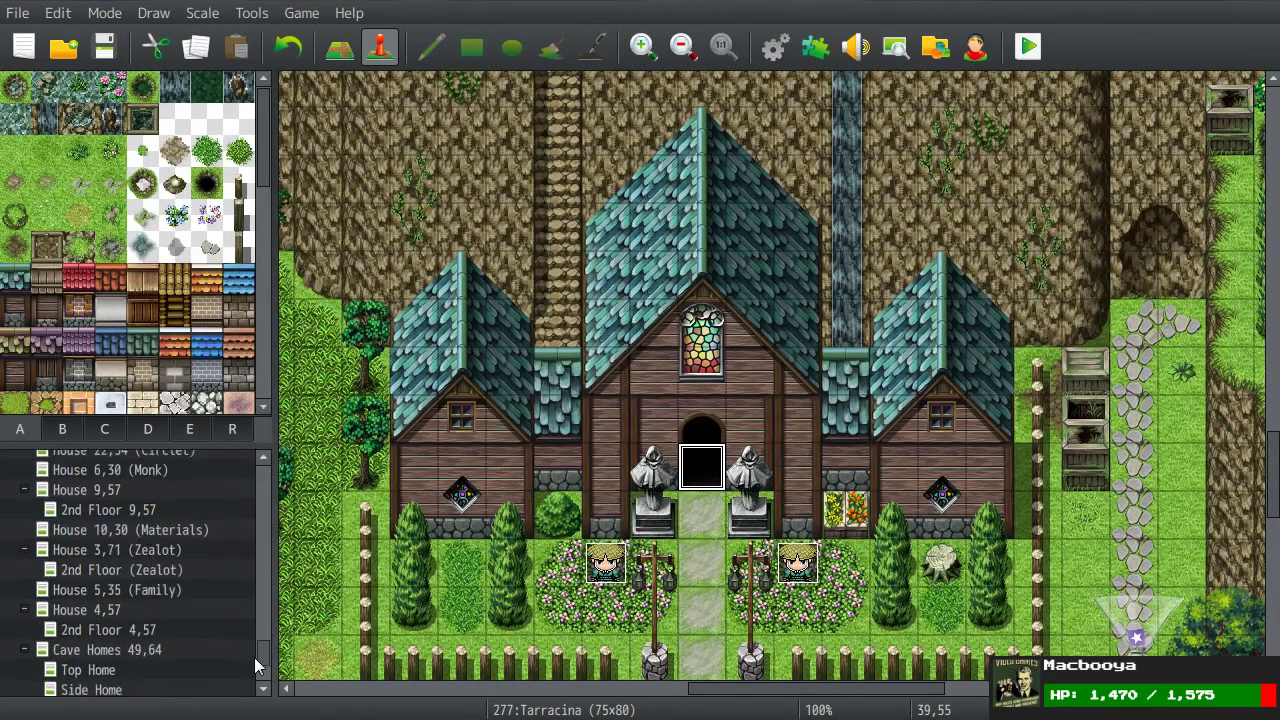
left_click(199, 688)
left_click(111, 247)
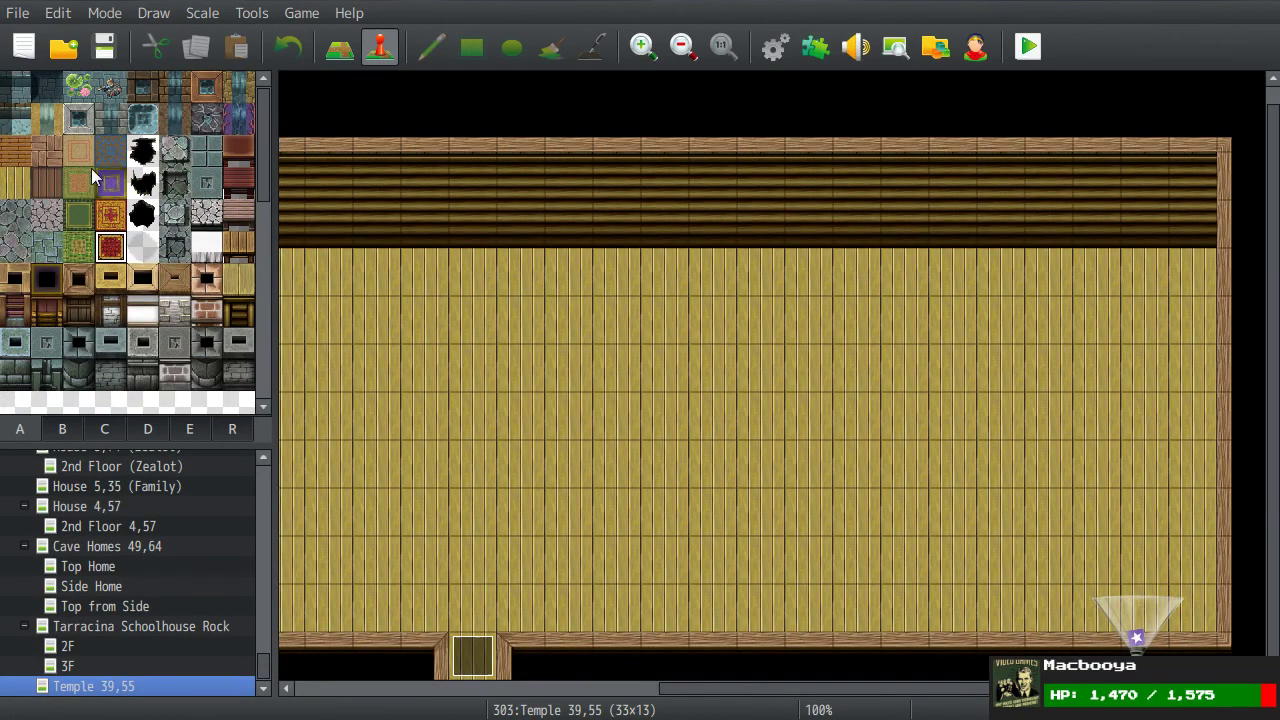
left_click(340, 47)
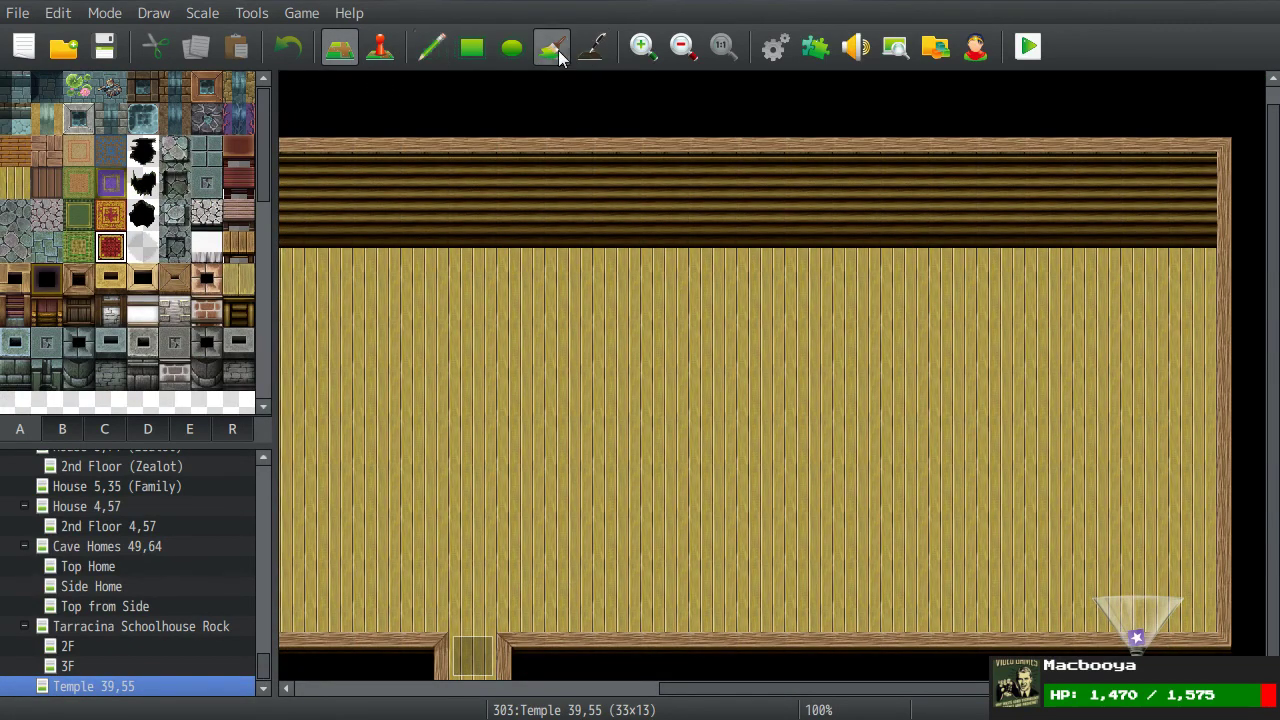
left_click(551, 47)
left_click(804, 500)
scroll(583, 520, "left", 3)
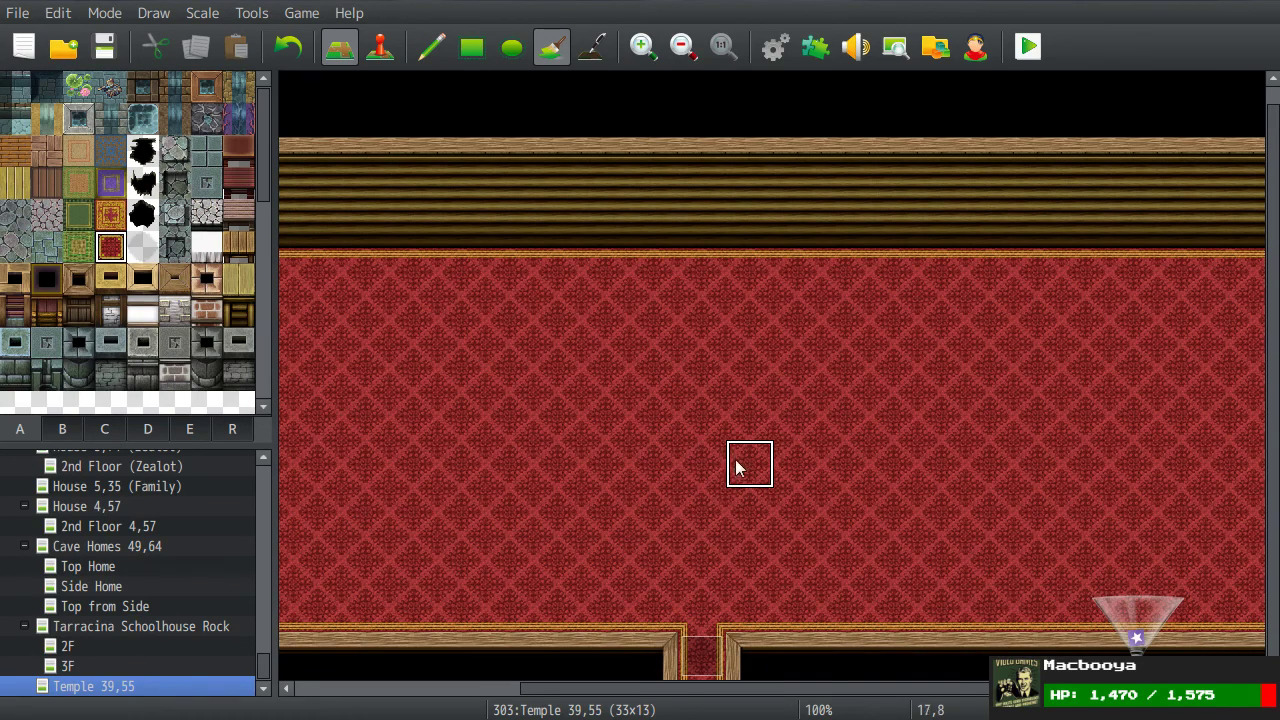
Step: Examine the carpeted temple room, the schoolhouse's 3F map and the temple's exterior on the Tarracina map to judge the layout
scroll(611, 394, "left", 3)
middle_click_drag(574, 370, 822, 462)
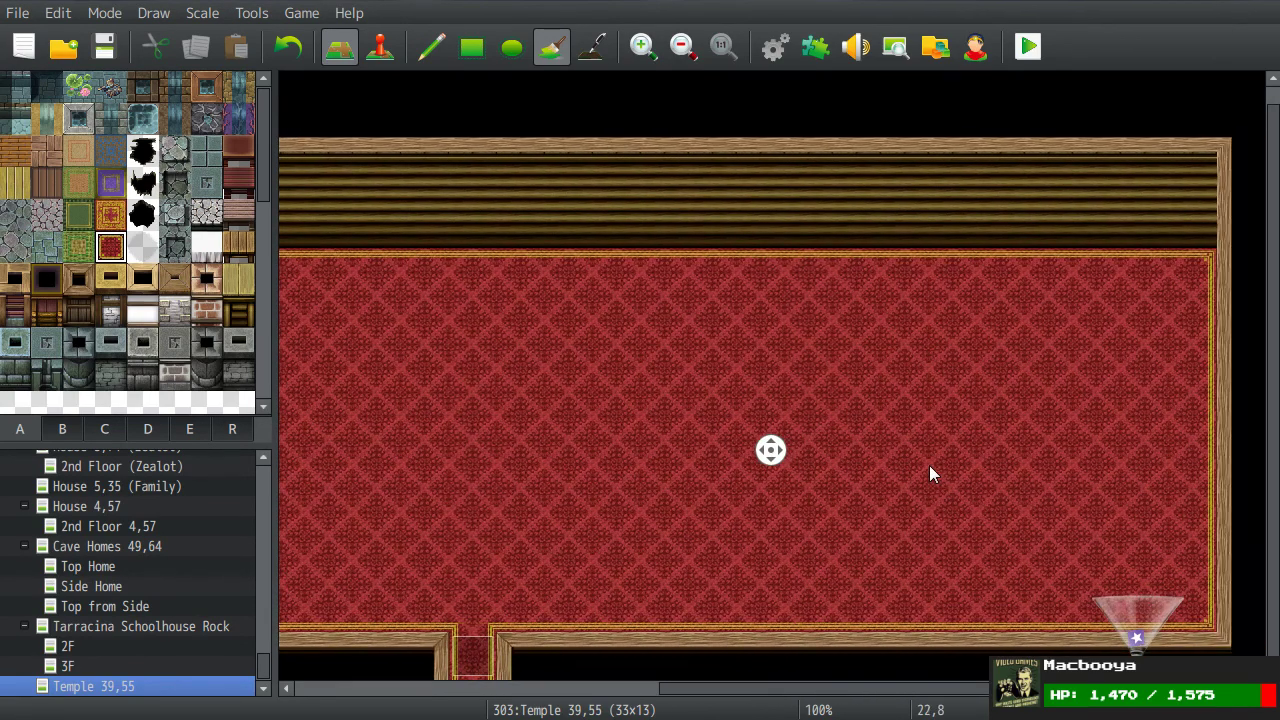
middle_click(929, 465)
middle_click(746, 466)
middle_click(726, 463)
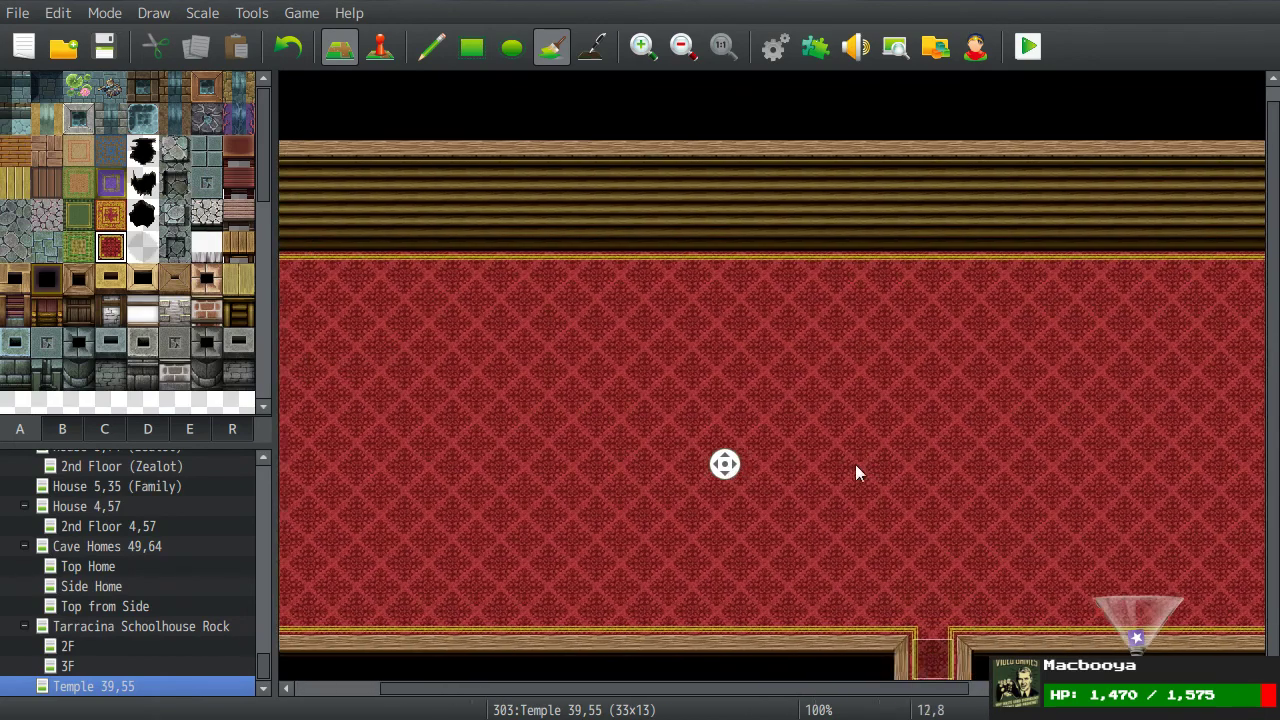
middle_click(724, 472)
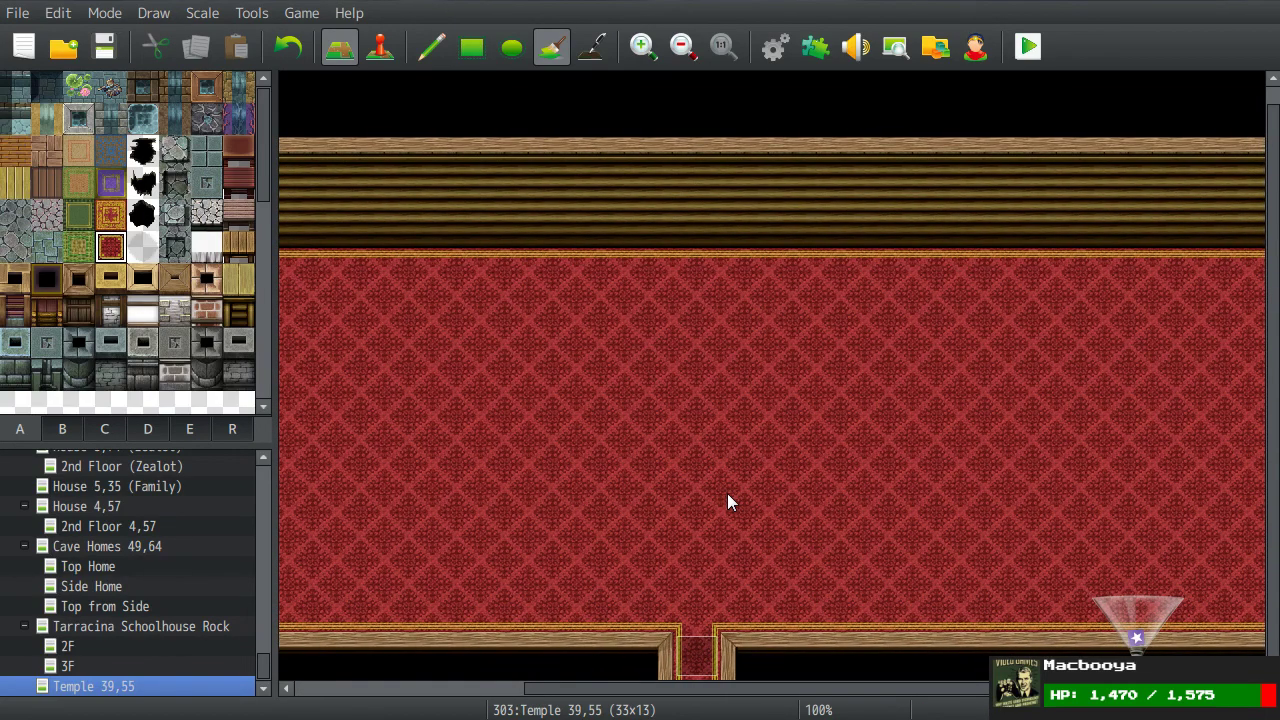
middle_click(727, 502)
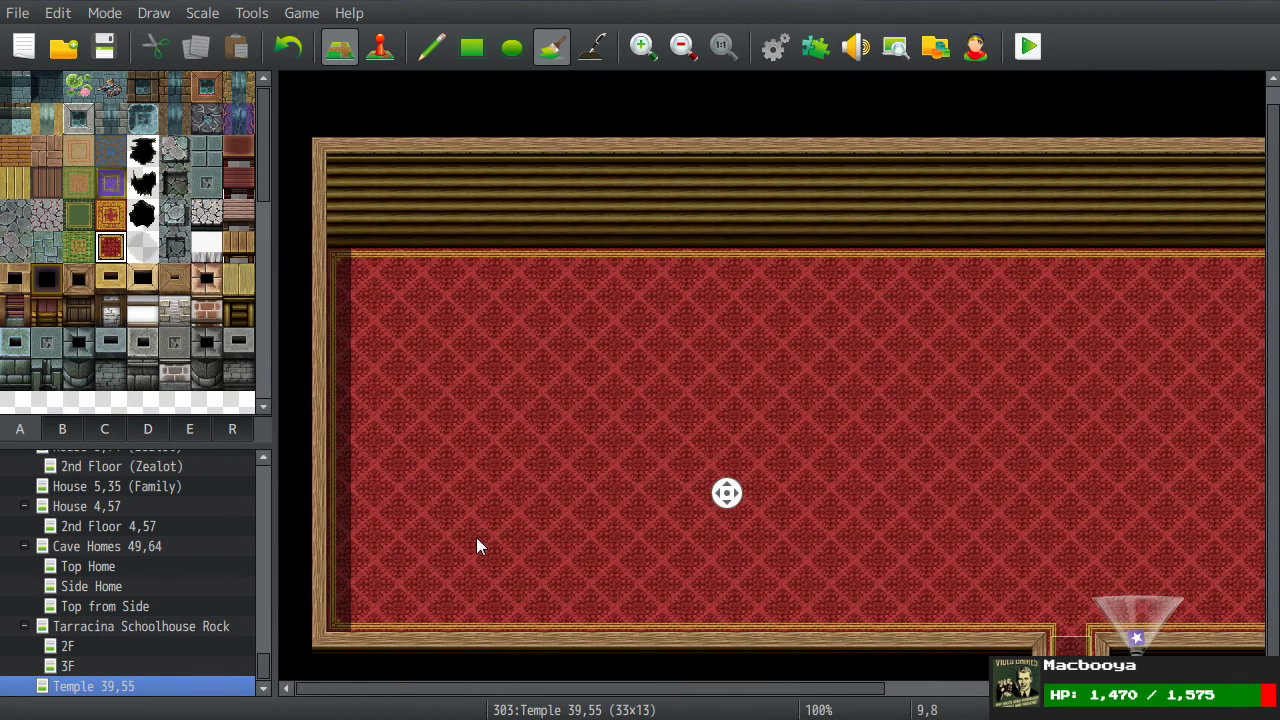
left_click(68, 666)
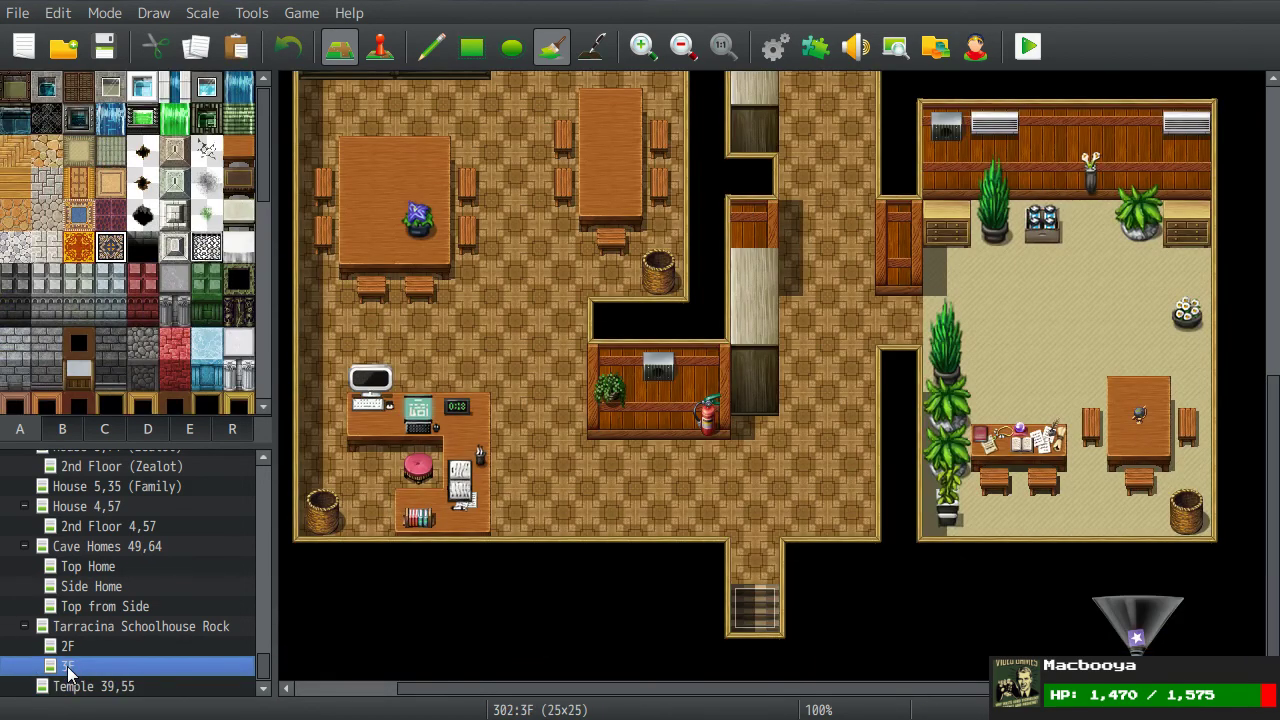
scroll(104, 566, "up", 4)
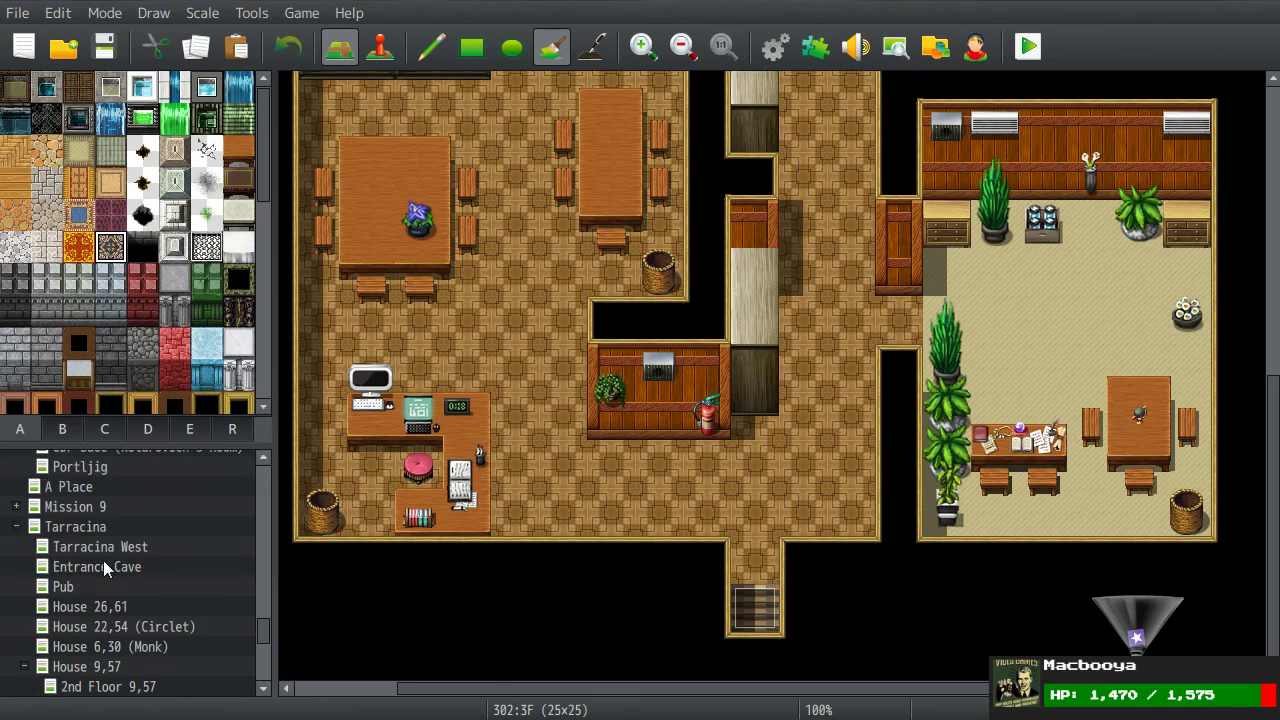
left_click(102, 531)
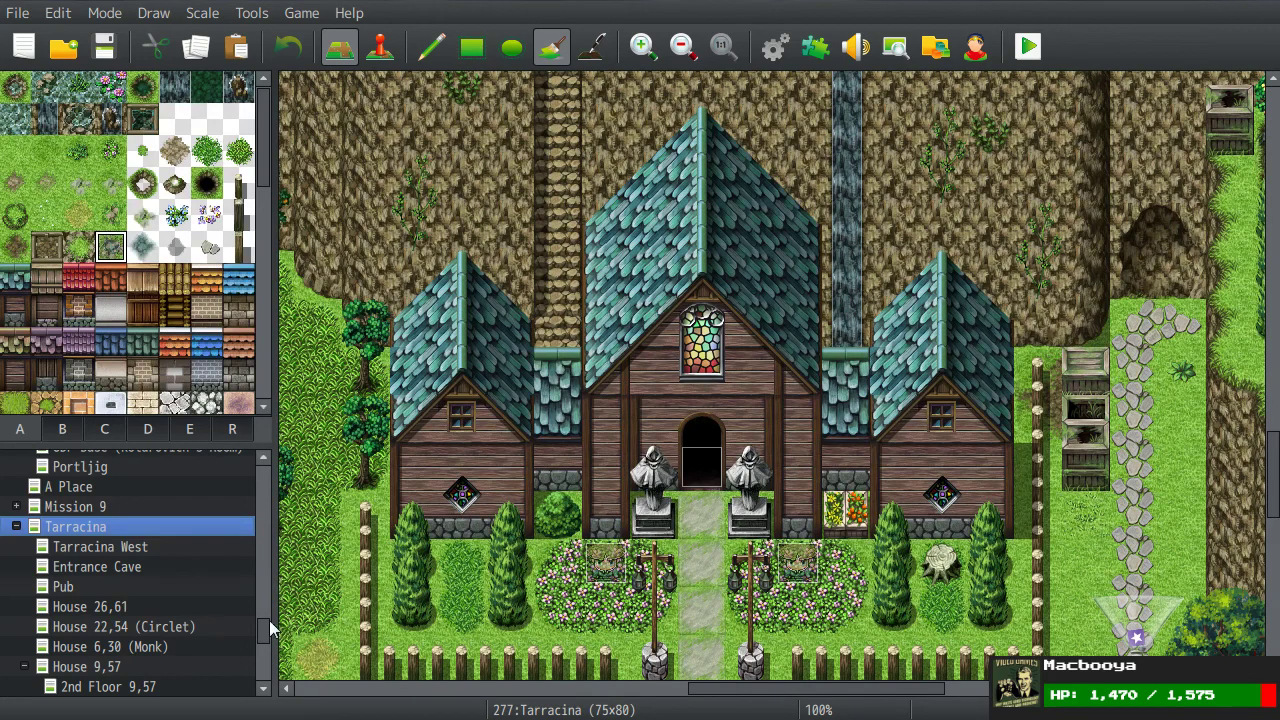
scroll(265, 630, "down", 7)
left_click(178, 688)
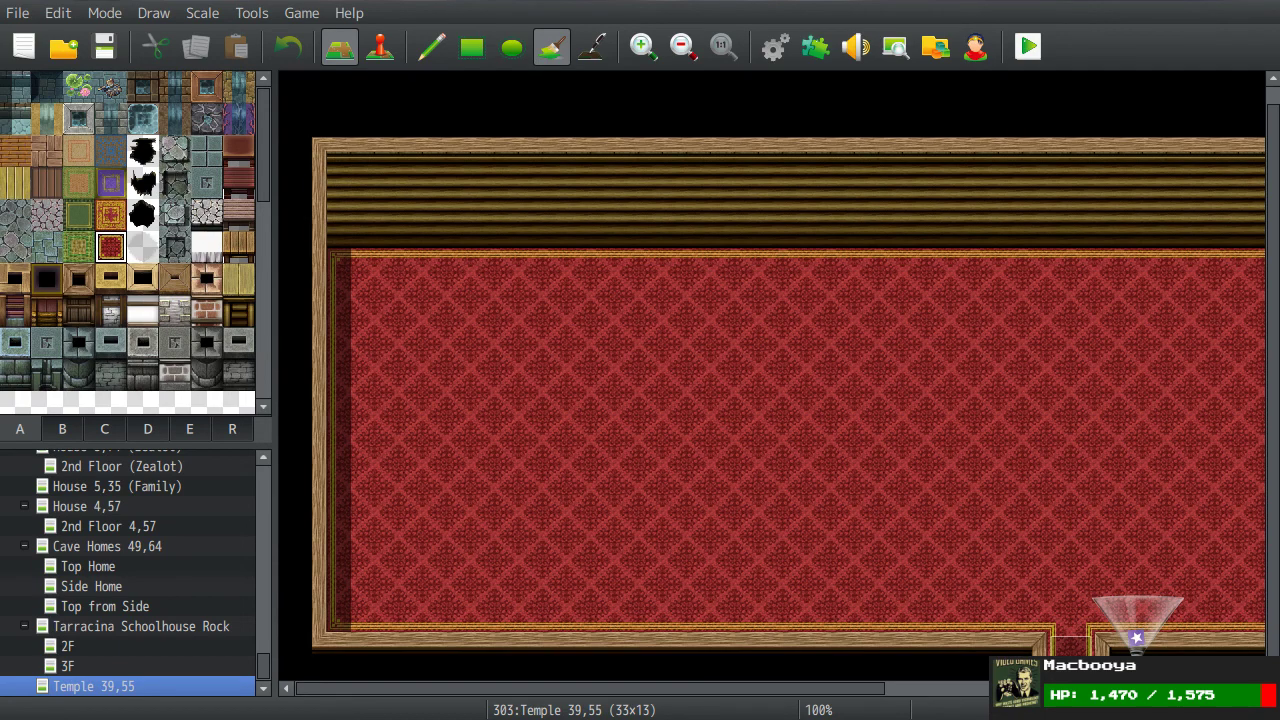
mouse_move(631, 414)
middle_mouse_down()
mouse_move(772, 420)
mouse_move(593, 453)
mouse_move(731, 456)
mouse_move(440, 460)
middle_mouse_up()
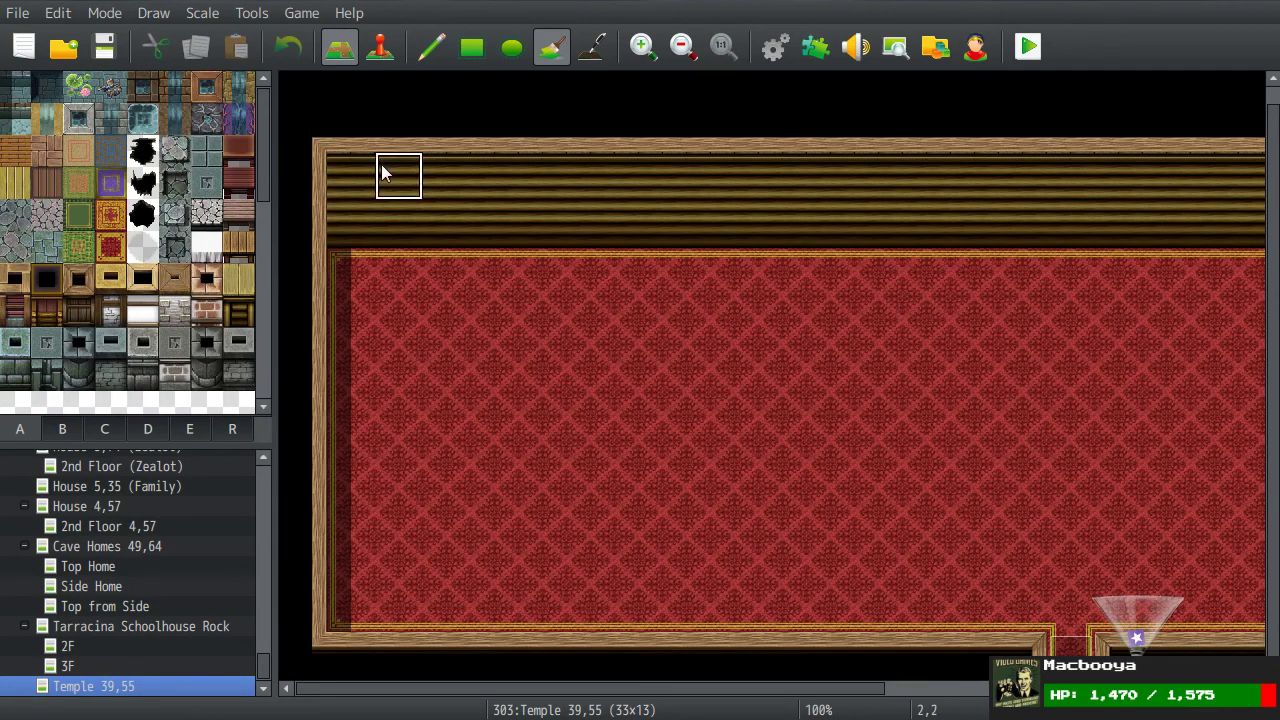
Step: Draw a one-tile-wide partition with the Pencil at column 4, running from the north wall at row 2 down to row 4
left_click(495, 172)
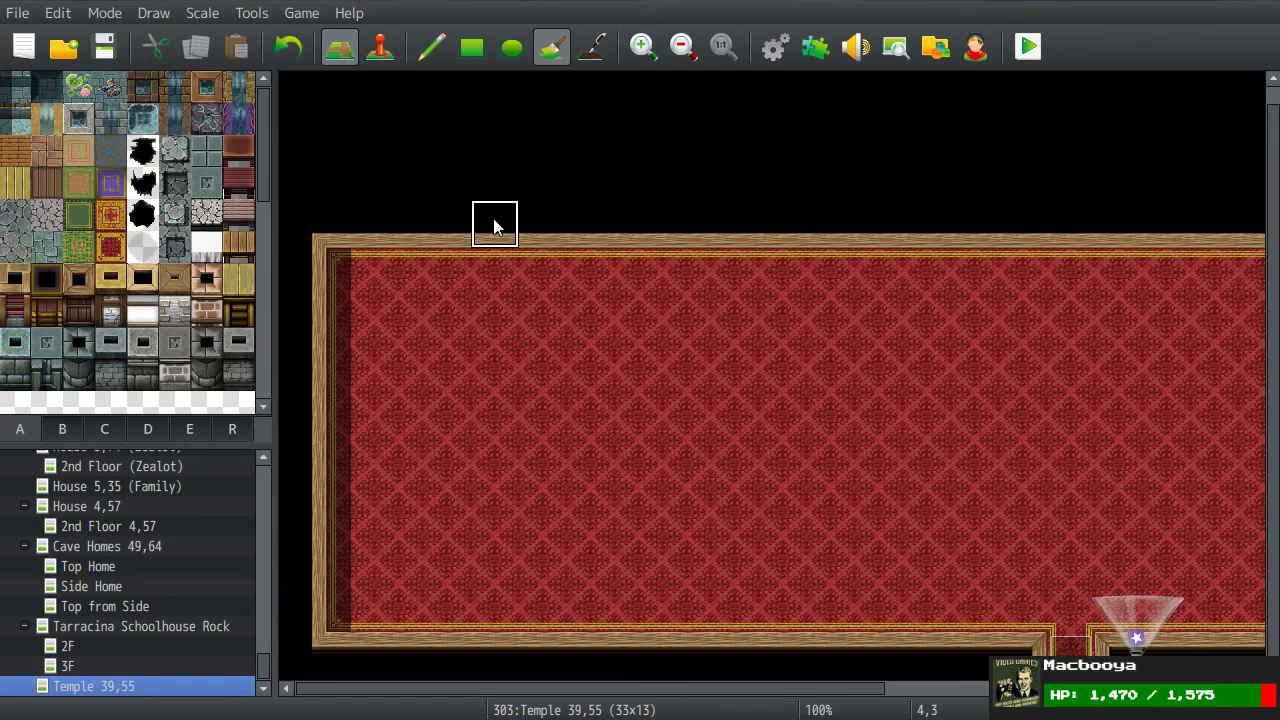
key("ctrl+z")
left_click(433, 50)
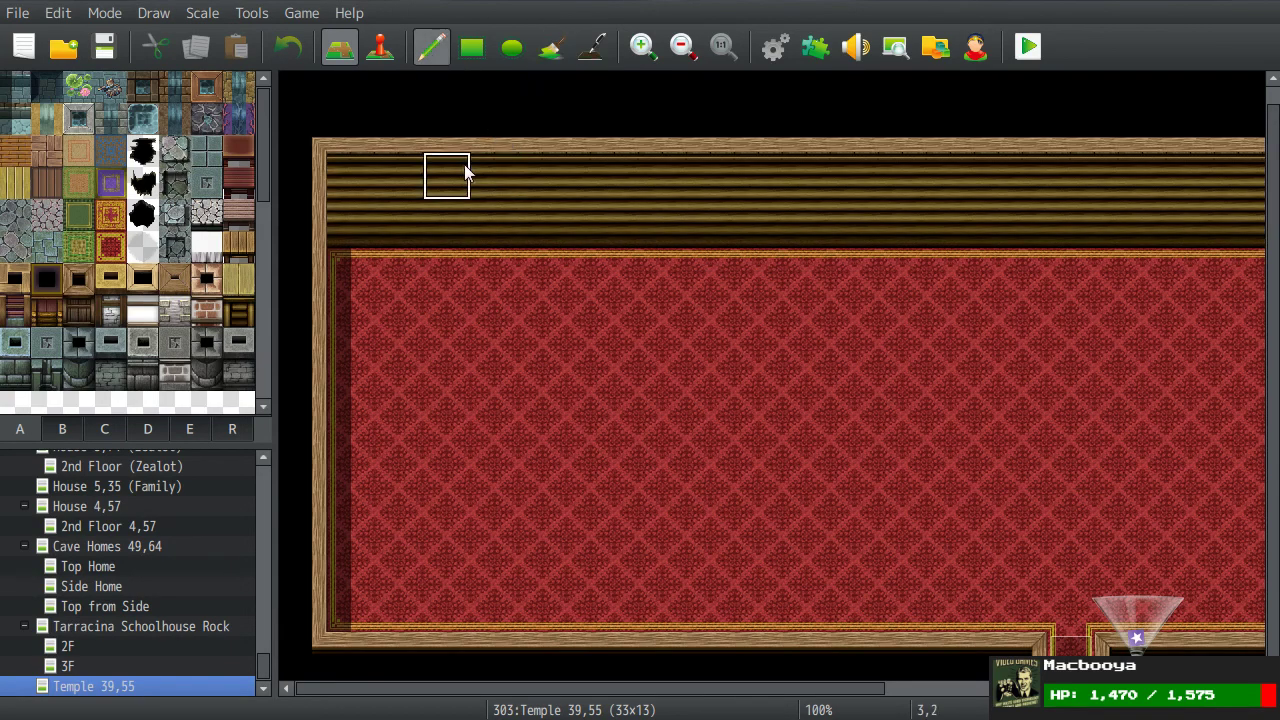
left_click_drag(475, 182, 491, 275)
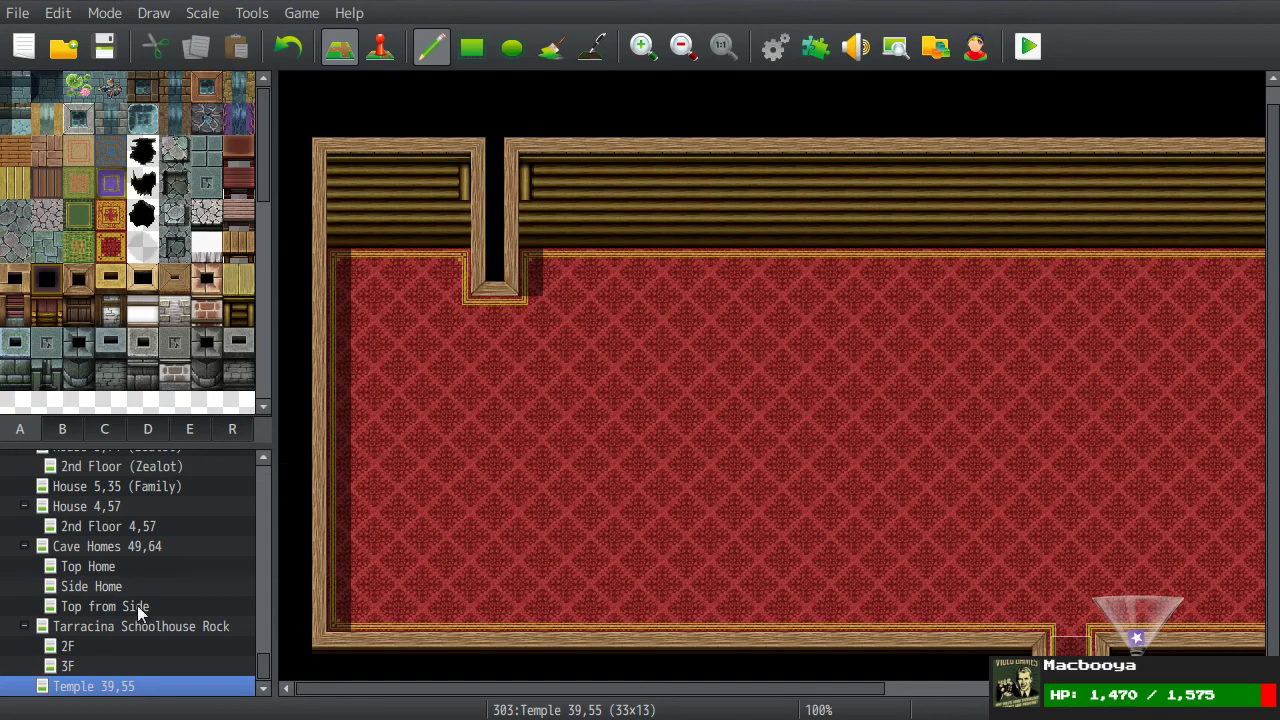
Step: Check the temple's exterior on the Tarracina map to compare its side wings with the interior partition
scroll(137, 605, "up", 3)
scroll(121, 567, "up", 2)
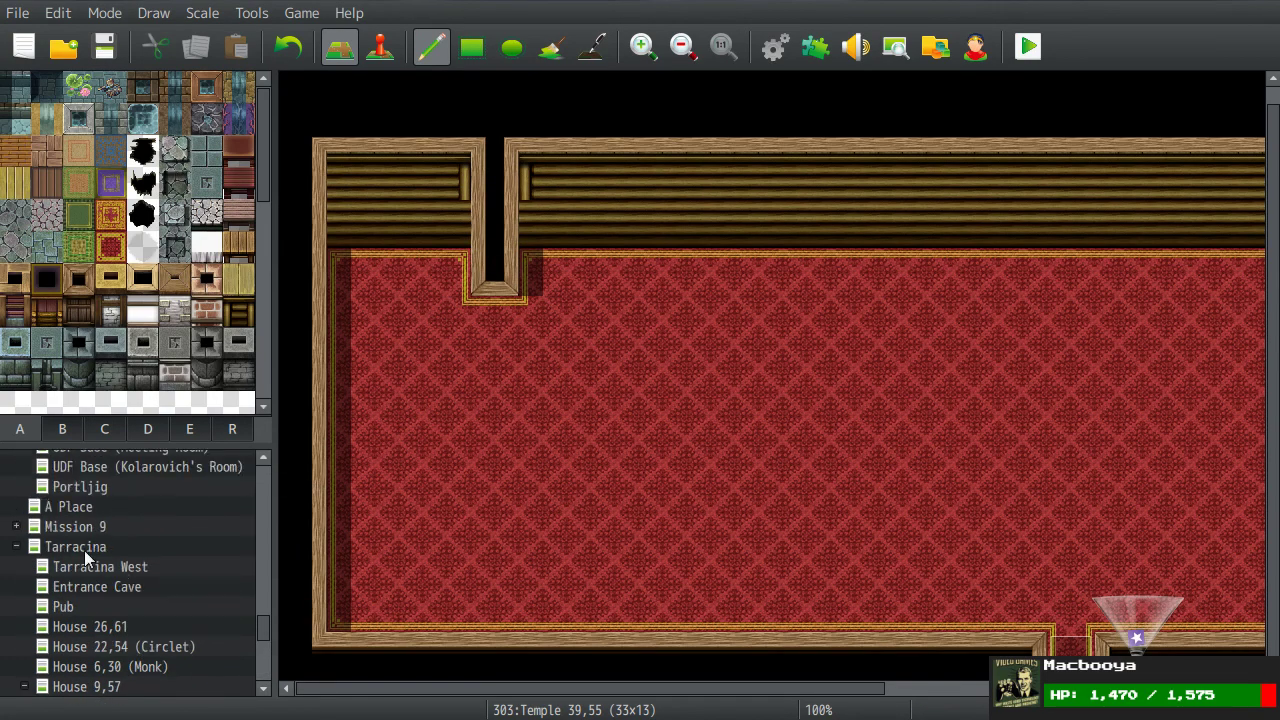
left_click(84, 548)
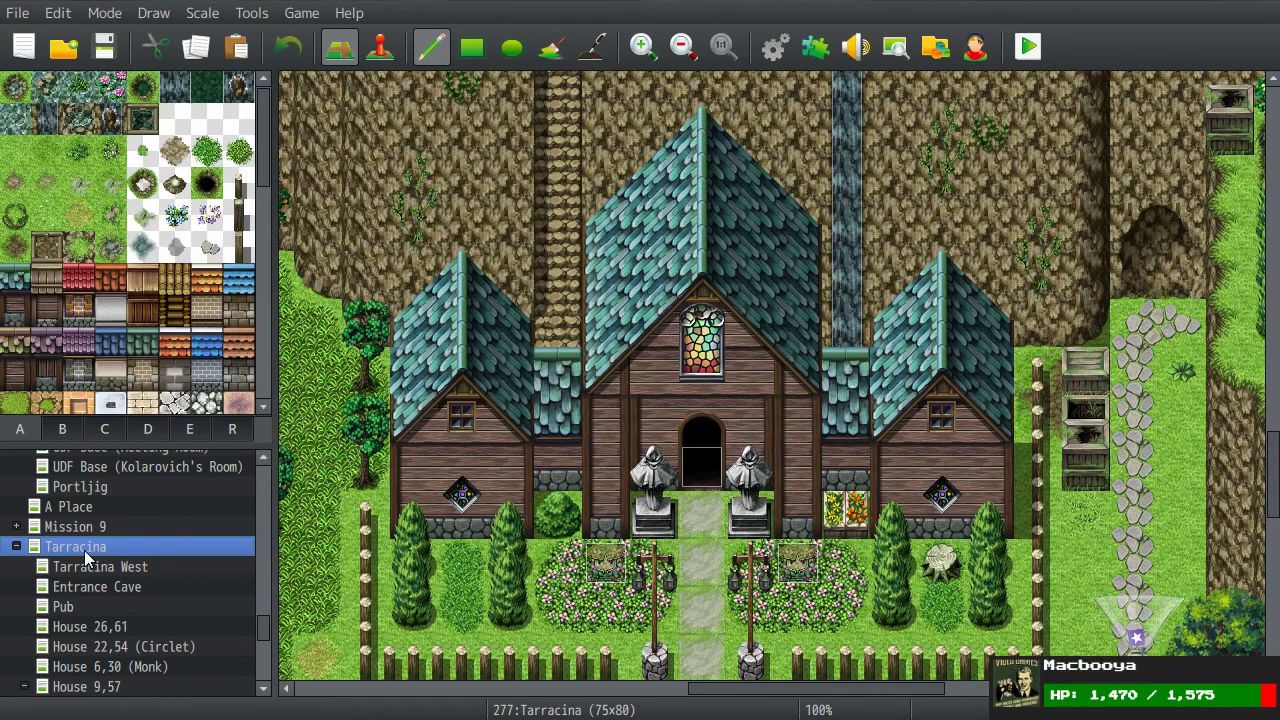
scroll(86, 558, "down", 4)
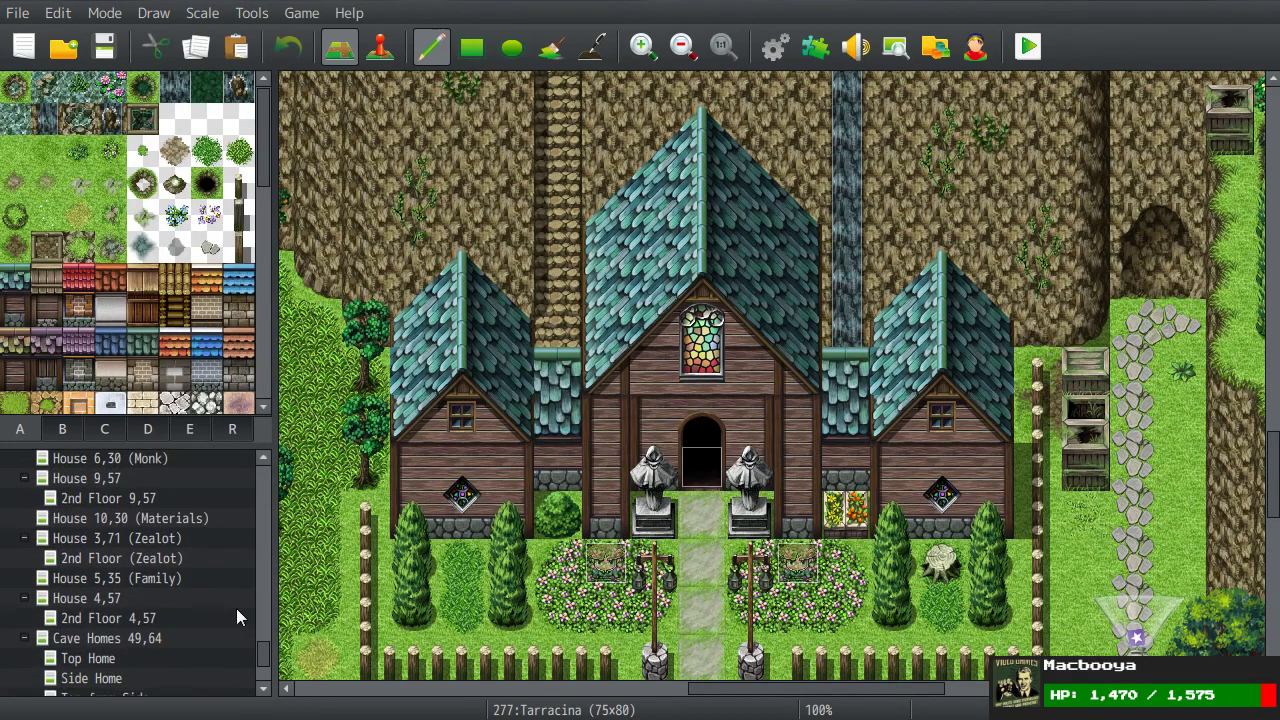
scroll(260, 665, "down", 1)
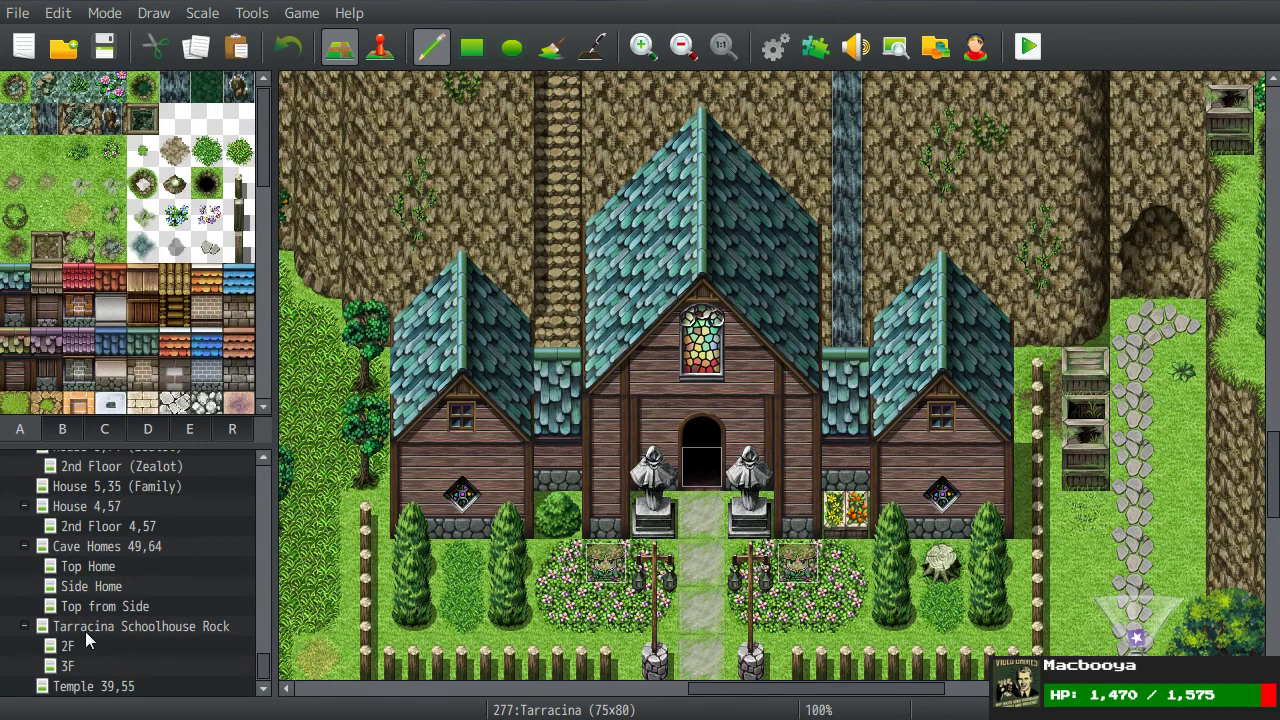
Step: Straighten the Temple 39,55 north wall beside the column 4 partition and draw a matching partition at column 28 down to row 4
left_click(90, 686)
scroll(491, 374, "left", 1)
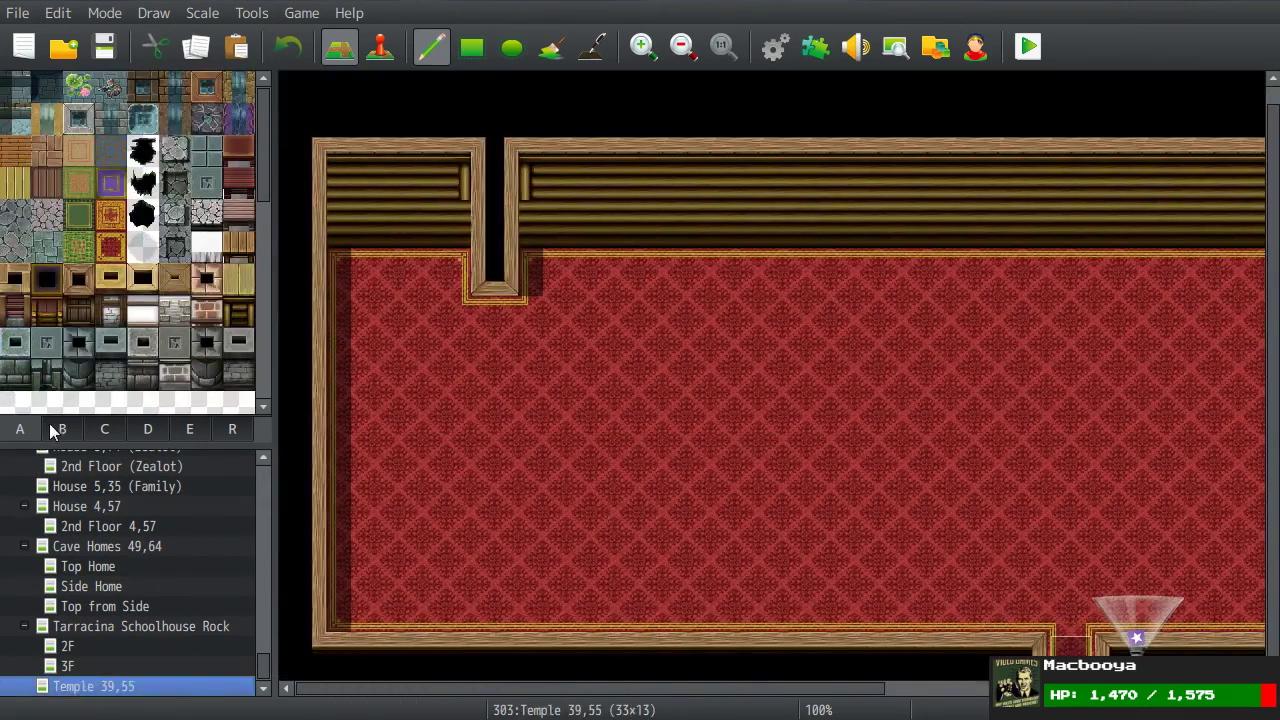
left_click(589, 223)
left_click(446, 179)
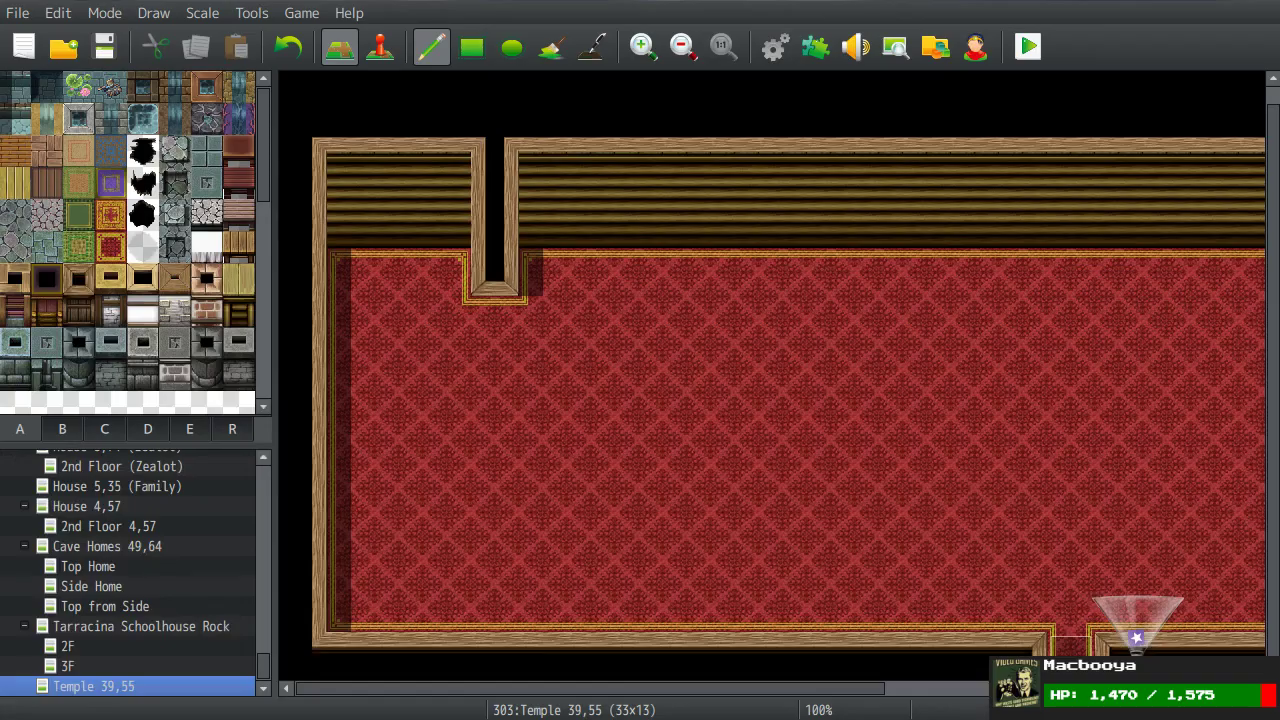
middle_click_drag(491, 446, 1075, 188)
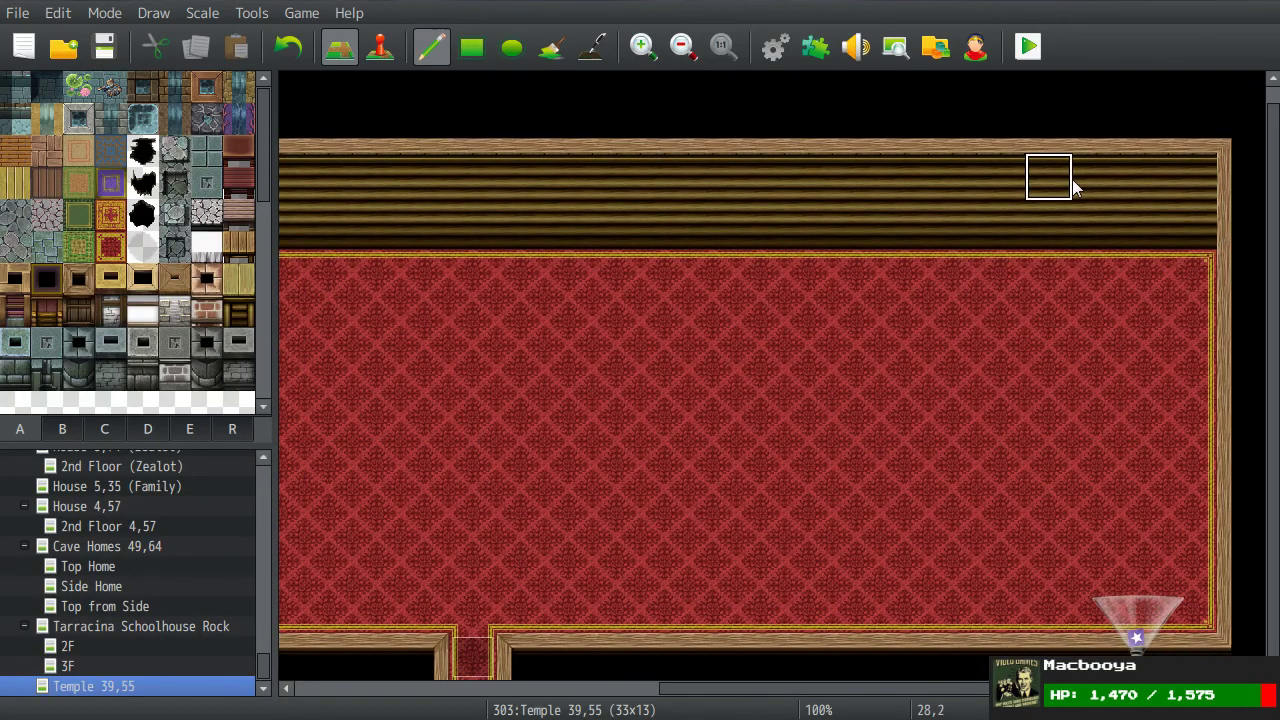
left_click(1066, 224)
left_click(1054, 146)
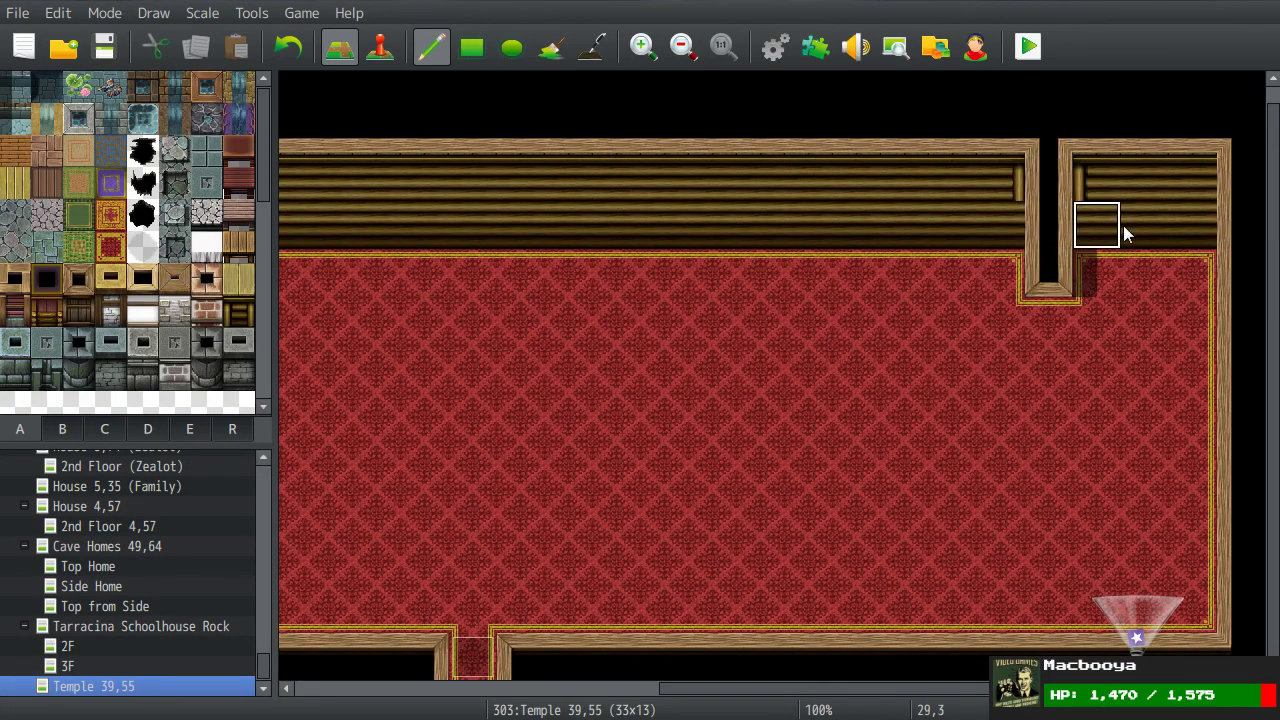
Step: Add a two-tile-high wooden wall face on rows 5 and 6 beneath the column 4 and column 28 partitions
mouse_move(1015, 225)
middle_mouse_down()
mouse_move(613, 283)
mouse_move(563, 244)
middle_mouse_up()
left_click(500, 272)
left_click(495, 320)
left_click(495, 366)
mouse_move(540, 386)
middle_mouse_down()
mouse_move(776, 428)
mouse_move(977, 391)
middle_mouse_up()
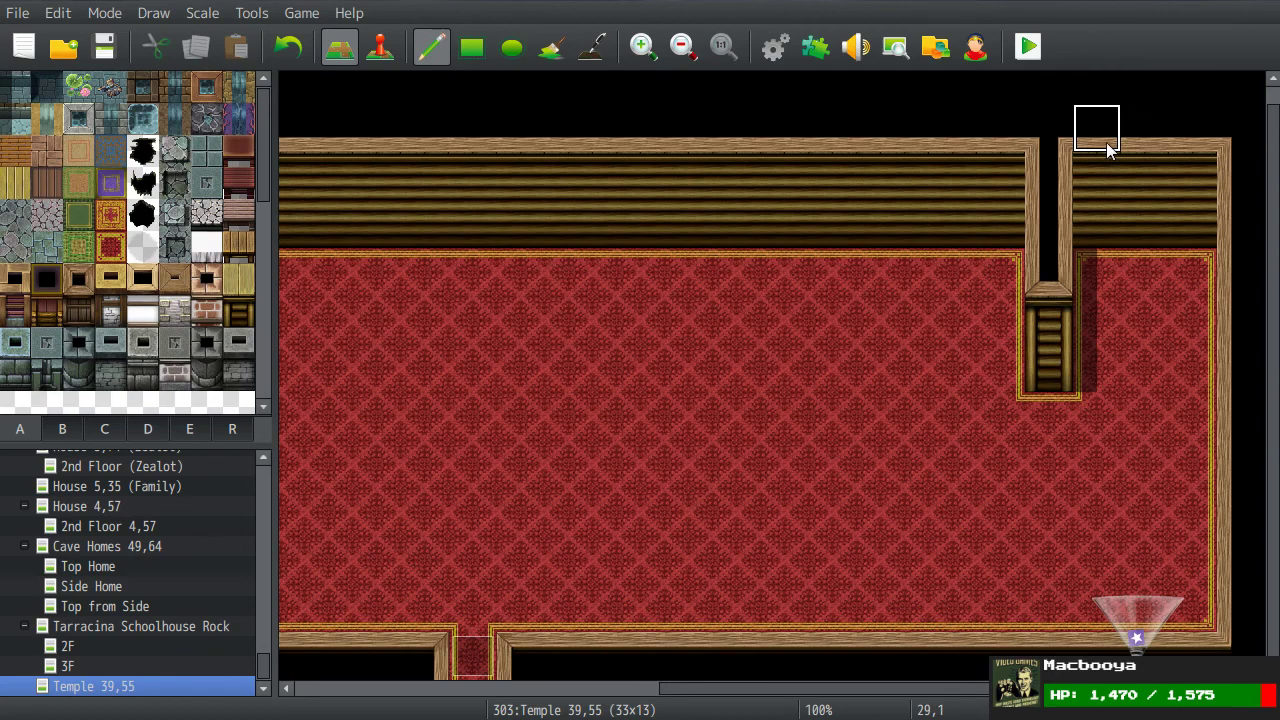
Step: Lower the north walls of both side wings to row 4, with wooden wall faces on rows 5 and 6
mouse_move(1100, 172)
left_mouse_down()
mouse_move(1207, 195)
mouse_move(1208, 262)
mouse_move(1123, 268)
mouse_move(1098, 210)
mouse_move(1141, 216)
mouse_move(1047, 345)
mouse_move(1173, 337)
mouse_move(1172, 370)
mouse_move(1103, 380)
left_mouse_up()
mouse_move(1091, 374)
middle_mouse_down()
mouse_move(551, 391)
mouse_move(477, 323)
mouse_move(372, 323)
middle_mouse_up()
mouse_move(372, 323)
left_mouse_down()
mouse_move(435, 360)
mouse_move(353, 376)
mouse_move(483, 272)
mouse_move(356, 266)
mouse_move(383, 162)
mouse_move(415, 164)
mouse_move(390, 225)
left_mouse_up()
Step: Flood-fill the ceiling around the whole temple room with the plain black ceiling tile and return to the Pencil
left_click(46, 281)
left_click(553, 50)
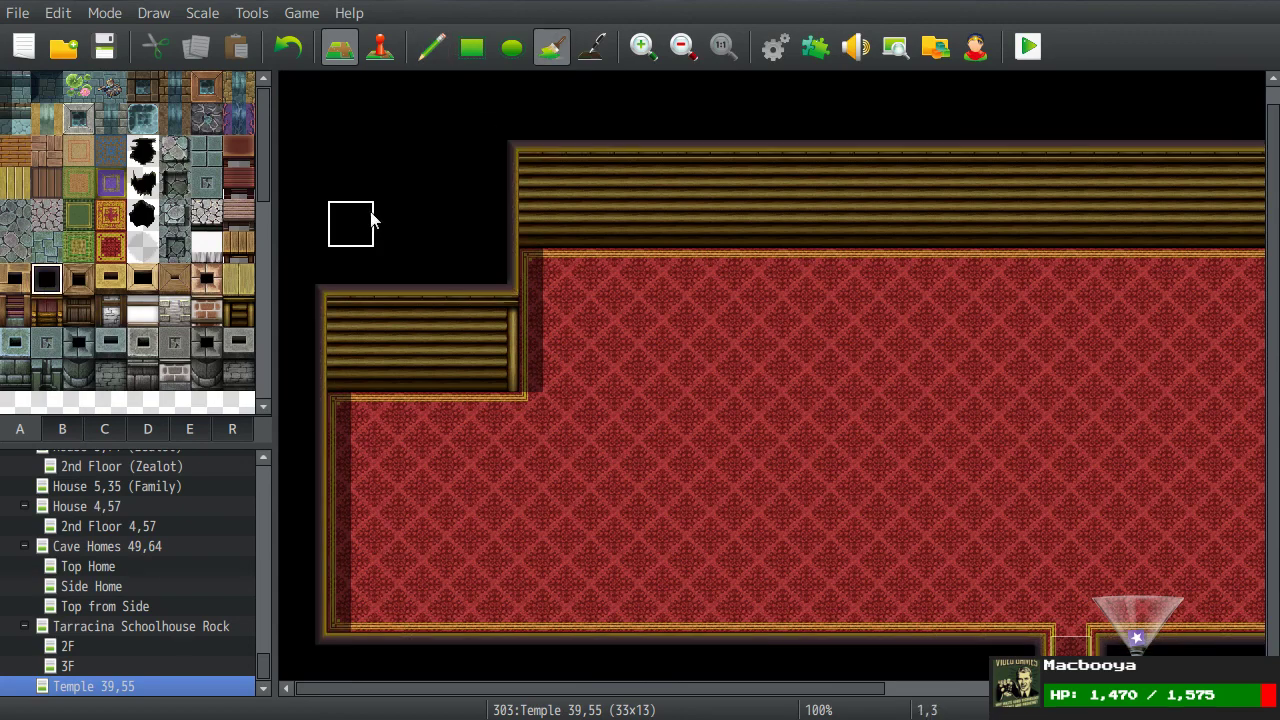
left_click(420, 283)
scroll(818, 332, "right", 3)
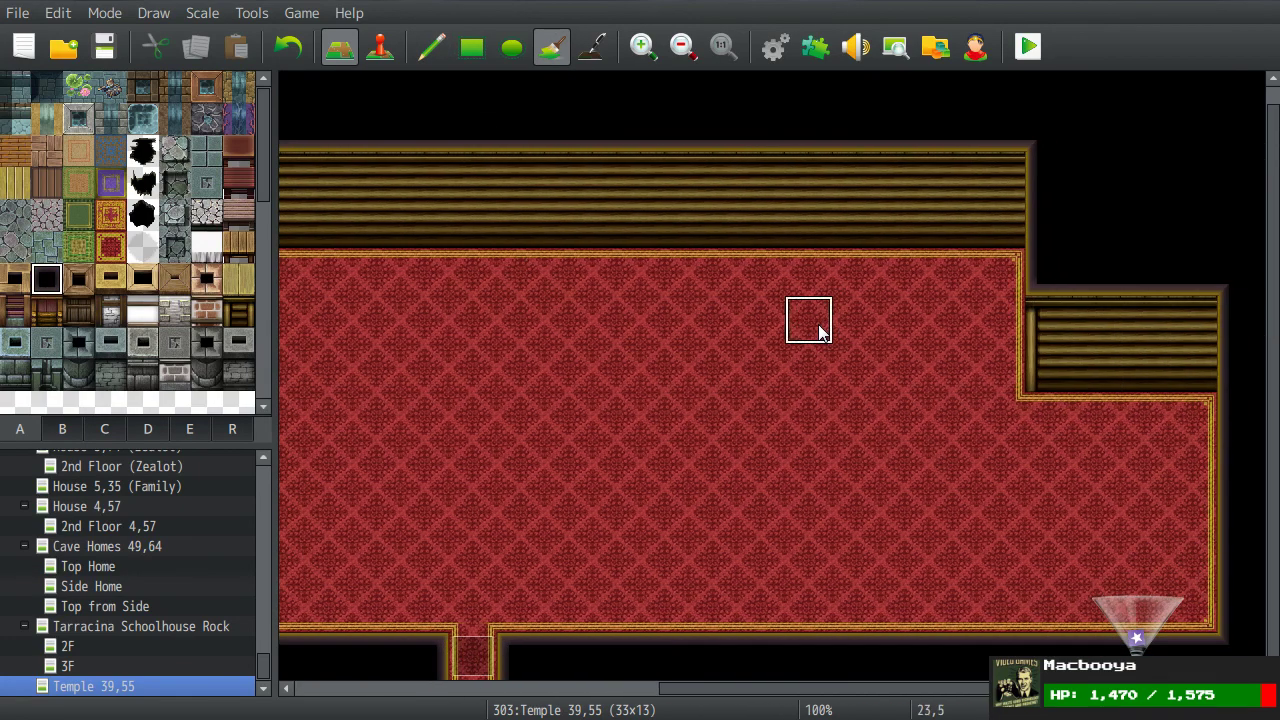
scroll(760, 335, "left", 2)
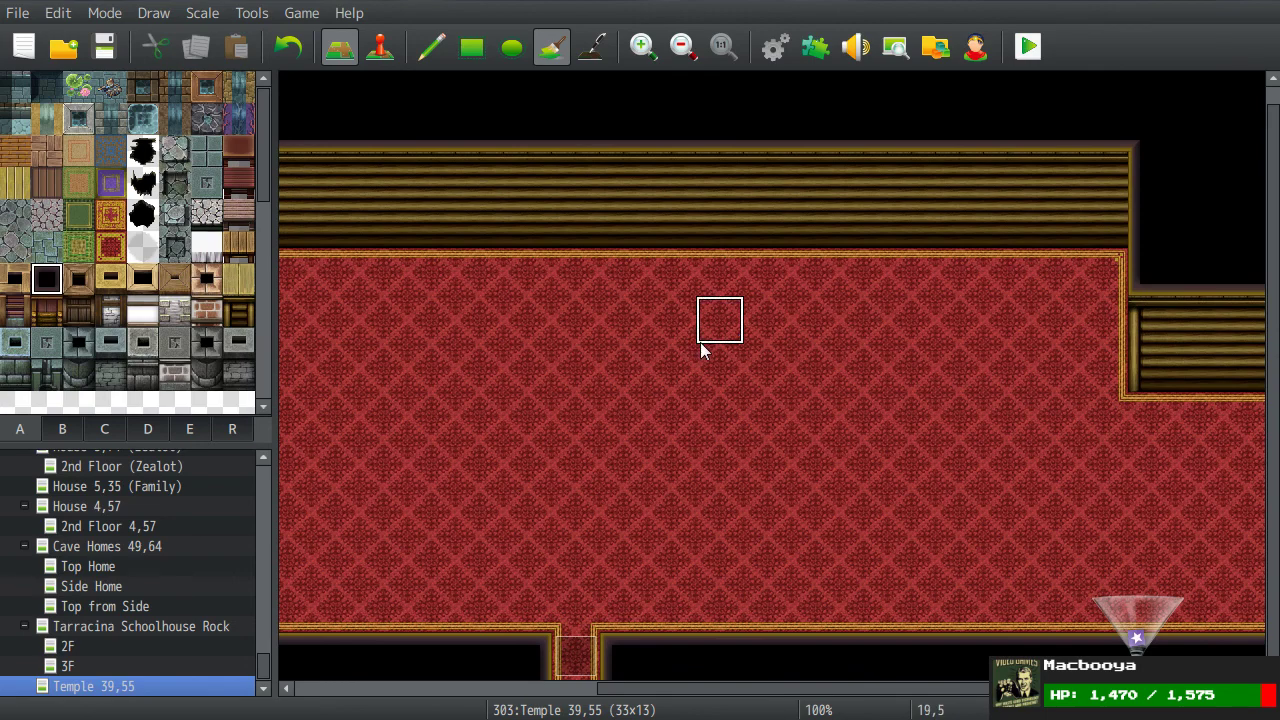
scroll(640, 390, "left", 1)
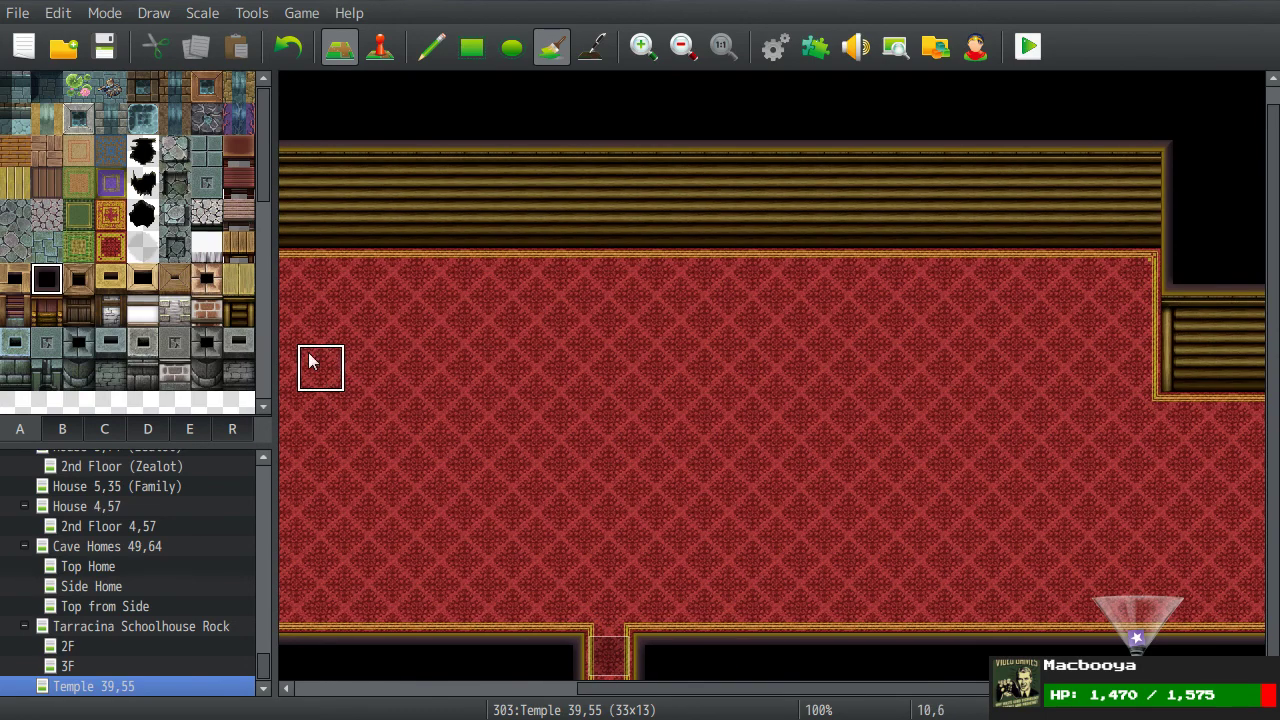
scroll(884, 400, "right", 2)
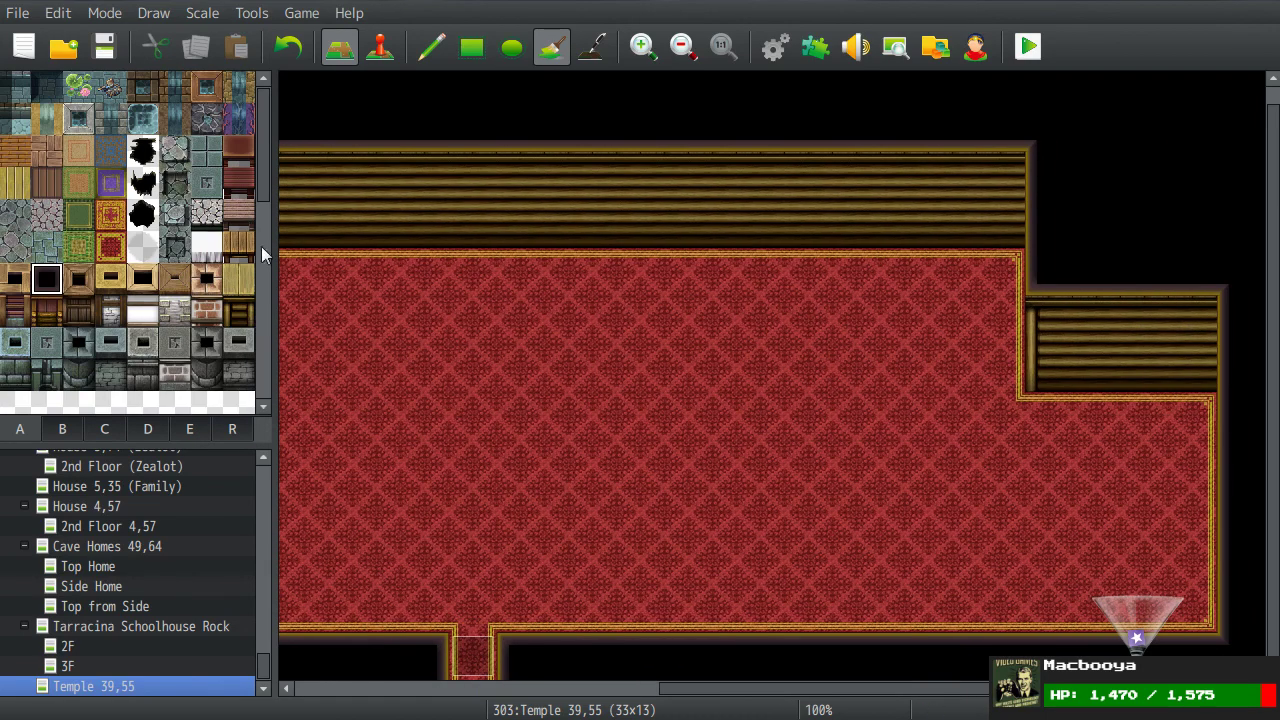
left_click(440, 65)
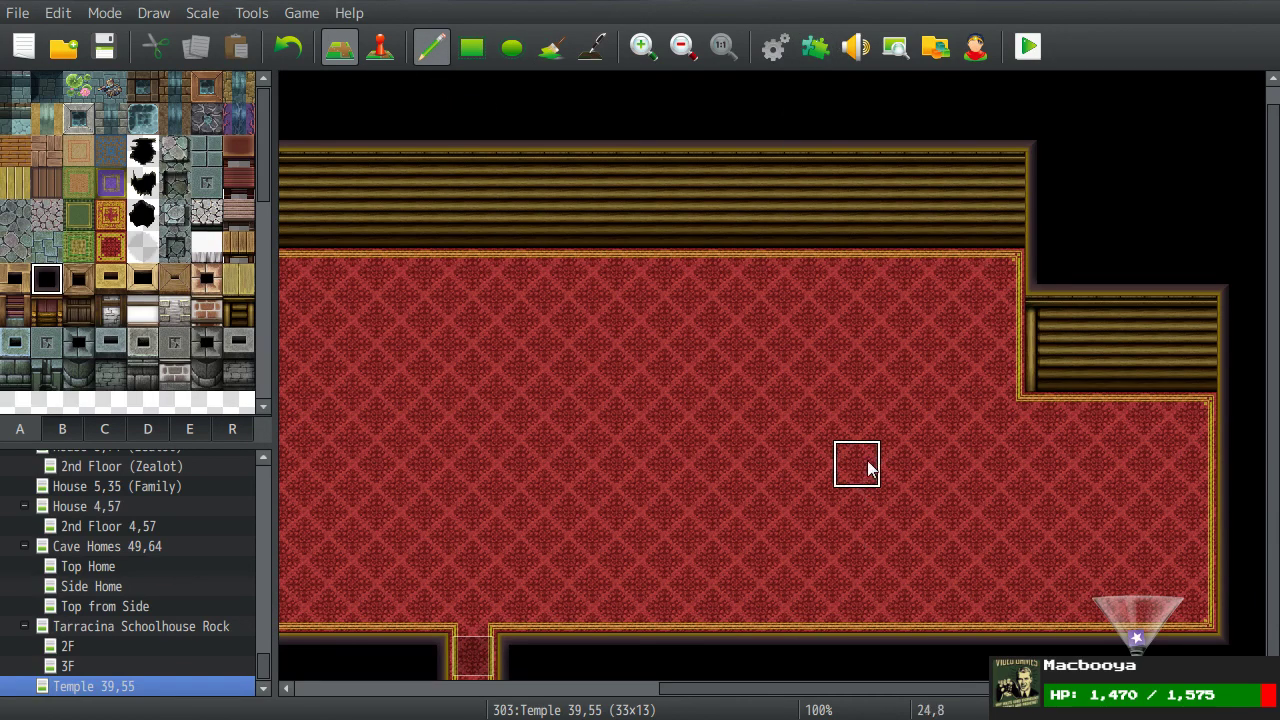
Step: Preview the 03_Cybercity music at 150 % pitch in the Sound Test, reset the pitch to 100 % and select 03_Otherworldly_Corridor
left_click(850, 58)
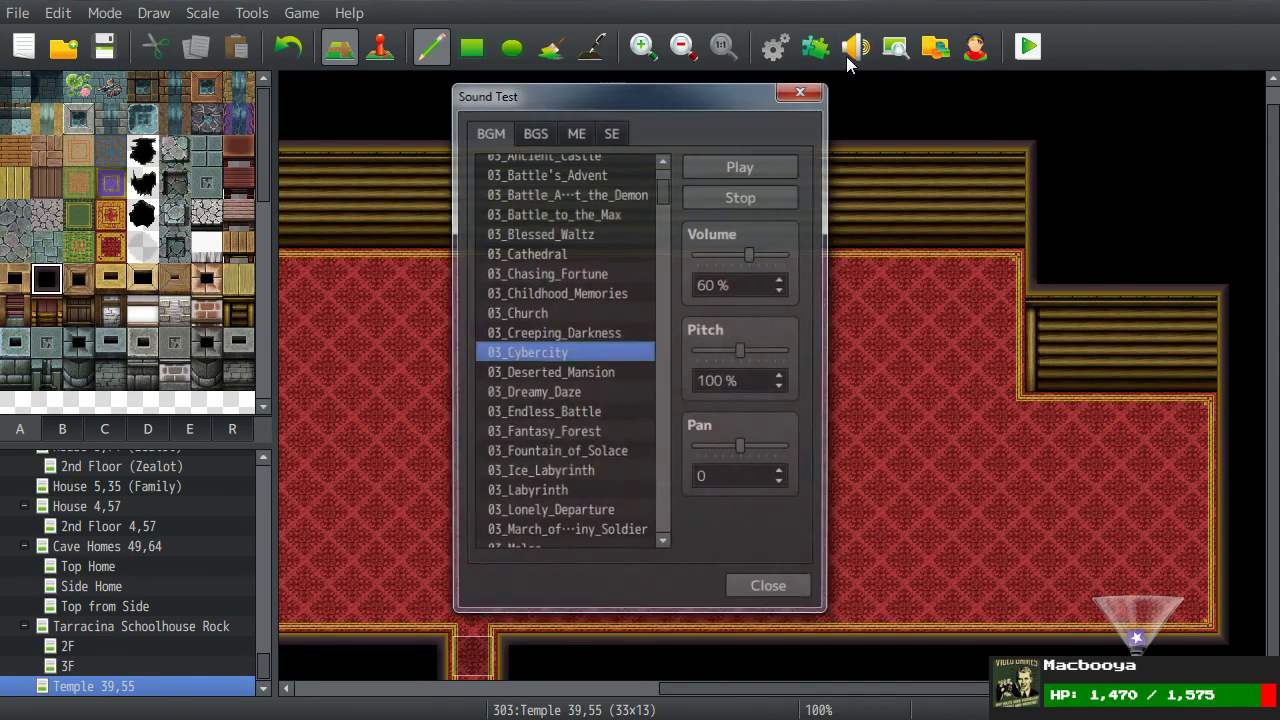
left_click(735, 165)
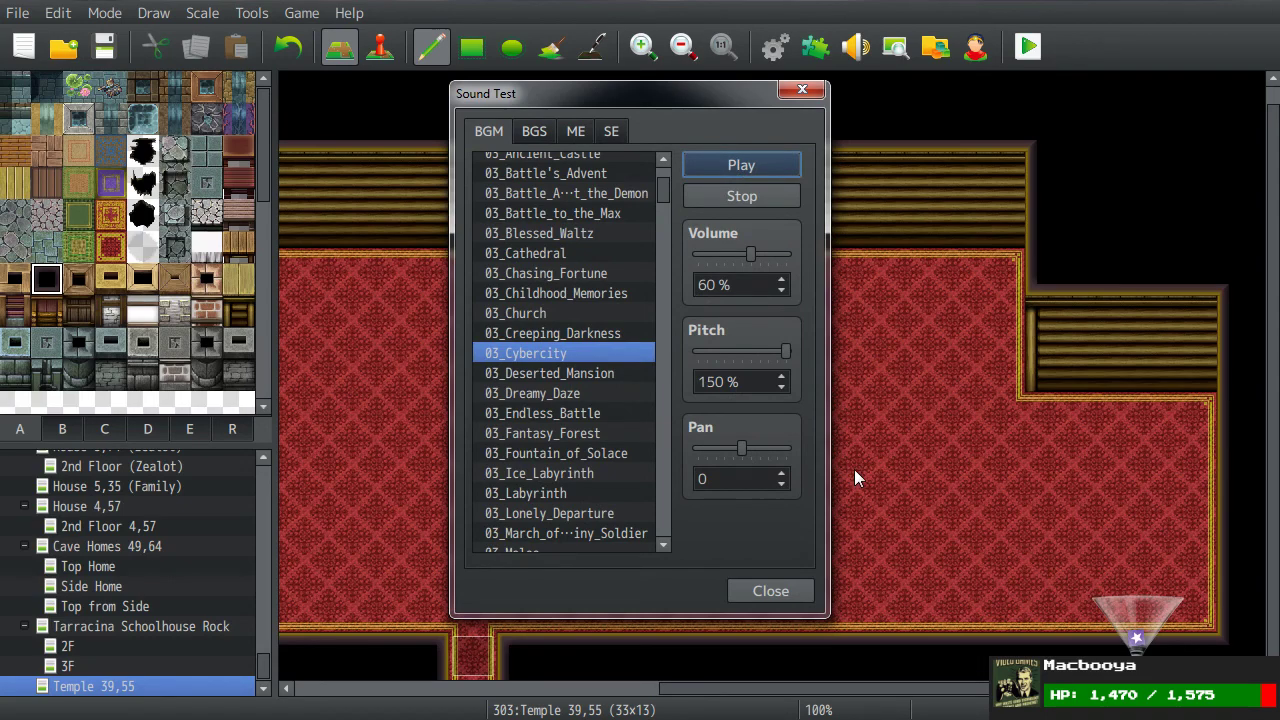
left_click(741, 351)
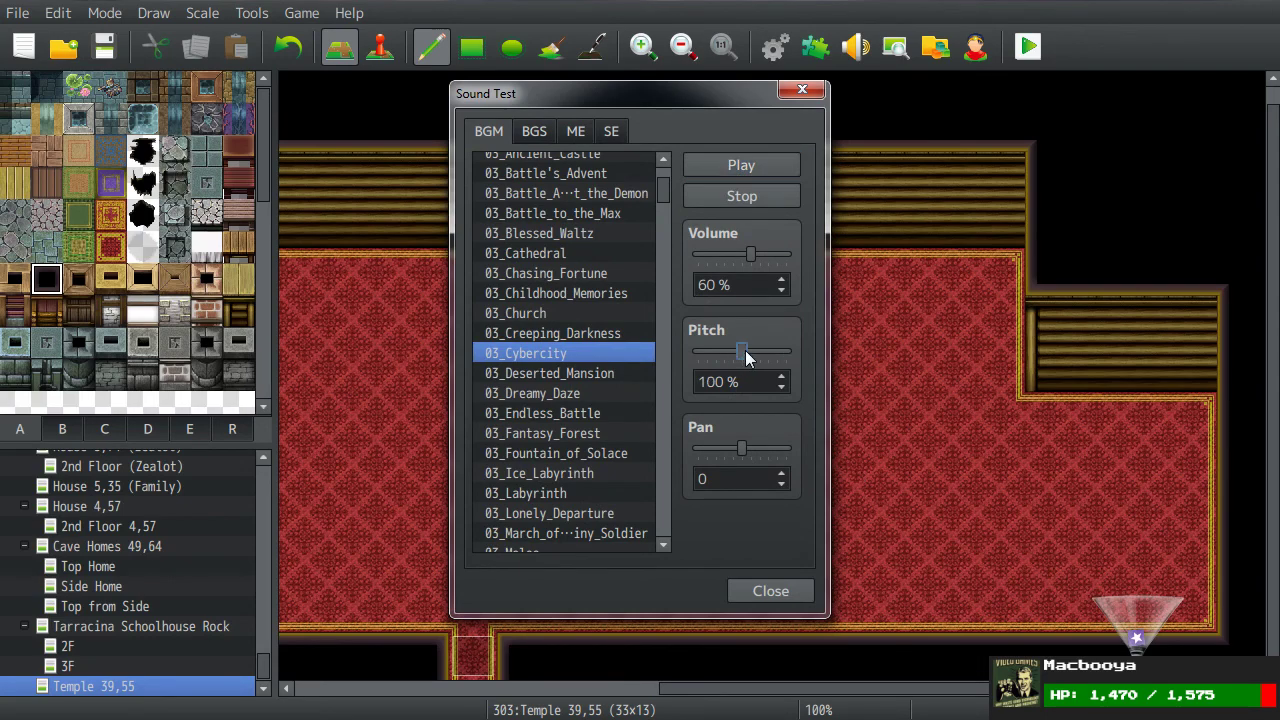
scroll(585, 390, "down", 4)
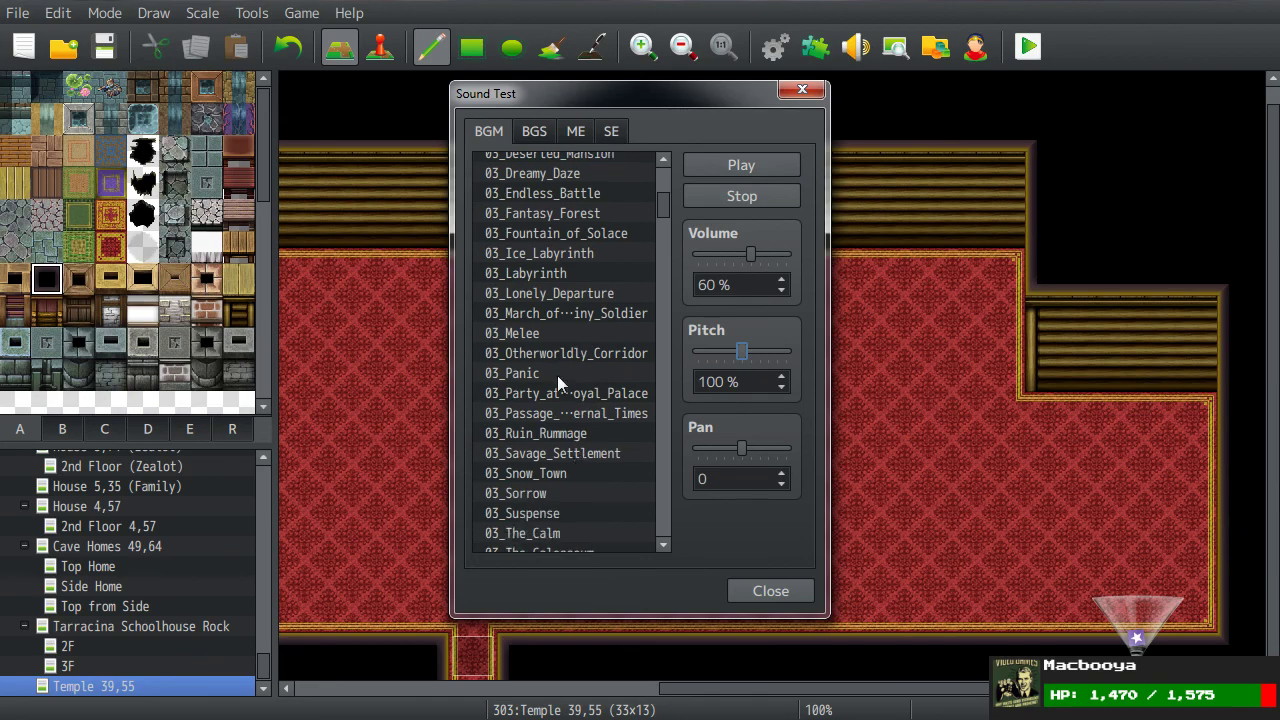
left_click(552, 354)
left_click(816, 99)
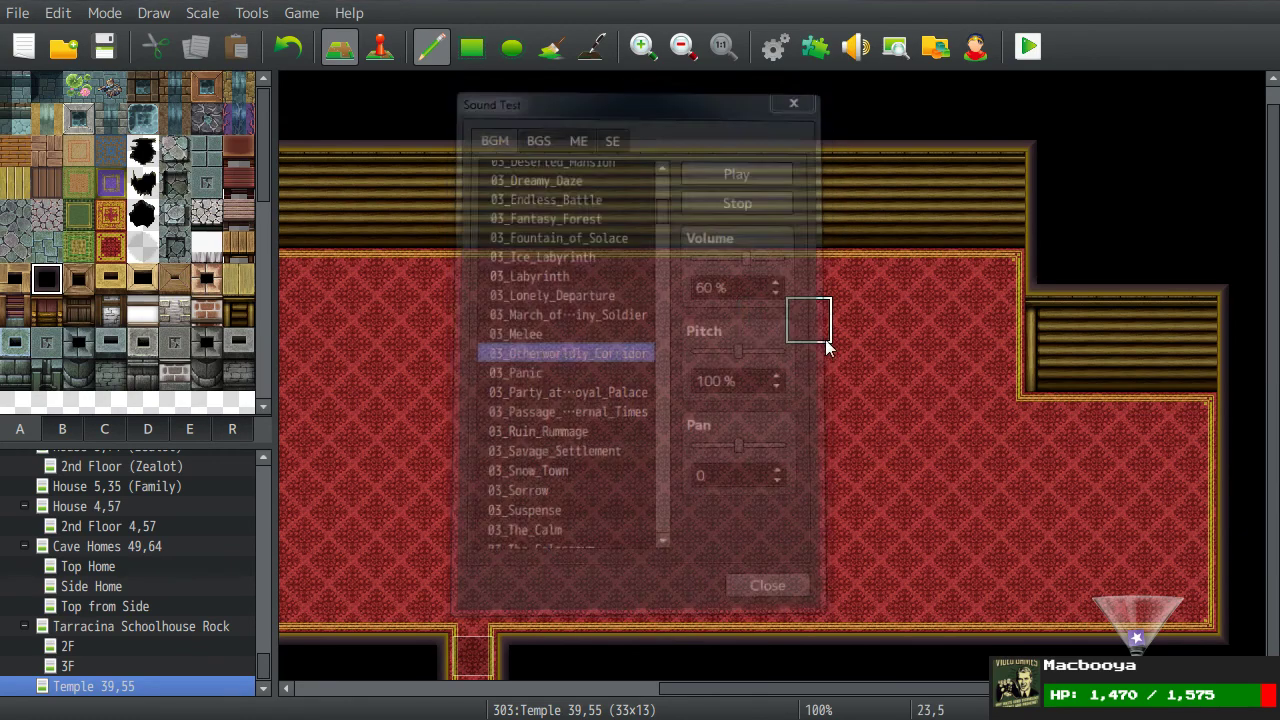
Step: Raise the south walls of both side wings one tile by painting ceiling along row 11
scroll(700, 365, "left", 3)
scroll(750, 440, "right", 3)
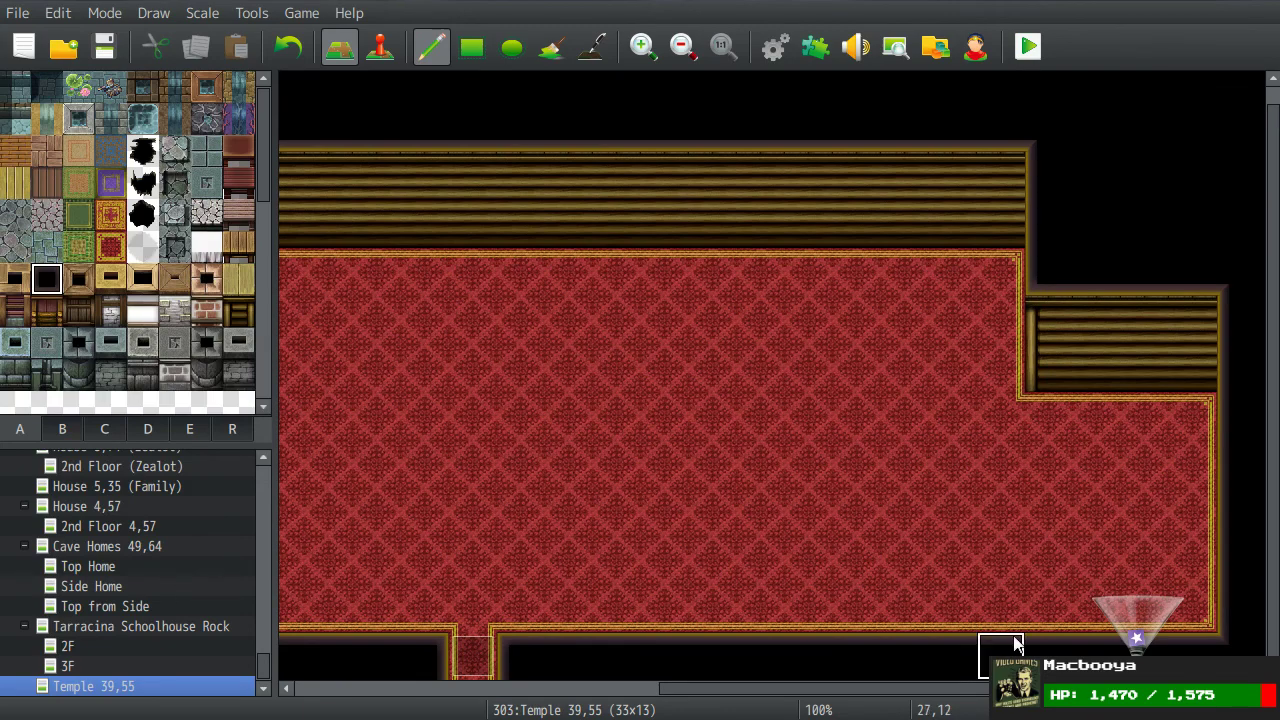
left_click_drag(1040, 612, 1190, 625)
scroll(609, 614, "left", 20)
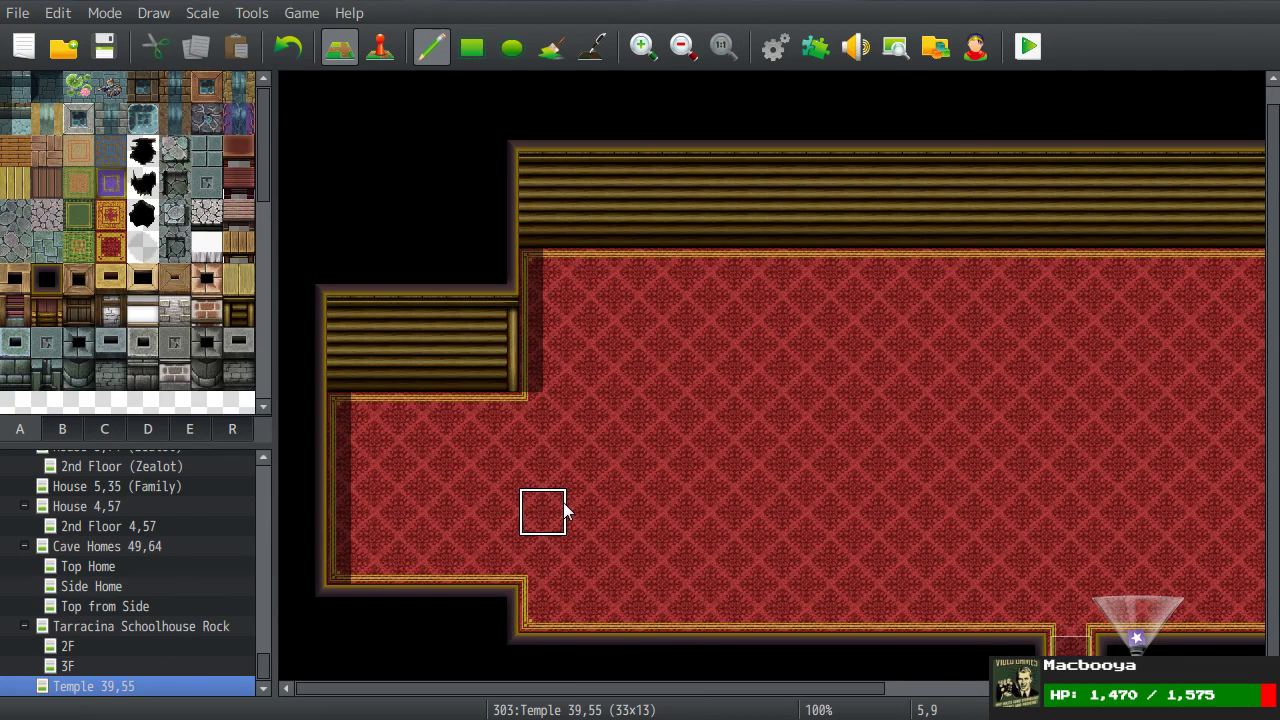
Step: Extend both side wings outward to the map edges, carrying wall and carpet through to columns 0 and 32
left_click(326, 430)
left_click_drag(326, 430, 317, 555)
mouse_move(375, 363)
left_mouse_down()
mouse_move(306, 378)
mouse_move(274, 350)
mouse_move(300, 317)
left_mouse_up()
scroll(658, 439, "right", 5)
mouse_move(1240, 320)
left_mouse_down()
mouse_move(1248, 377)
mouse_move(1142, 425)
mouse_move(1204, 448)
mouse_move(1226, 478)
mouse_move(1240, 556)
mouse_move(1240, 418)
left_mouse_up()
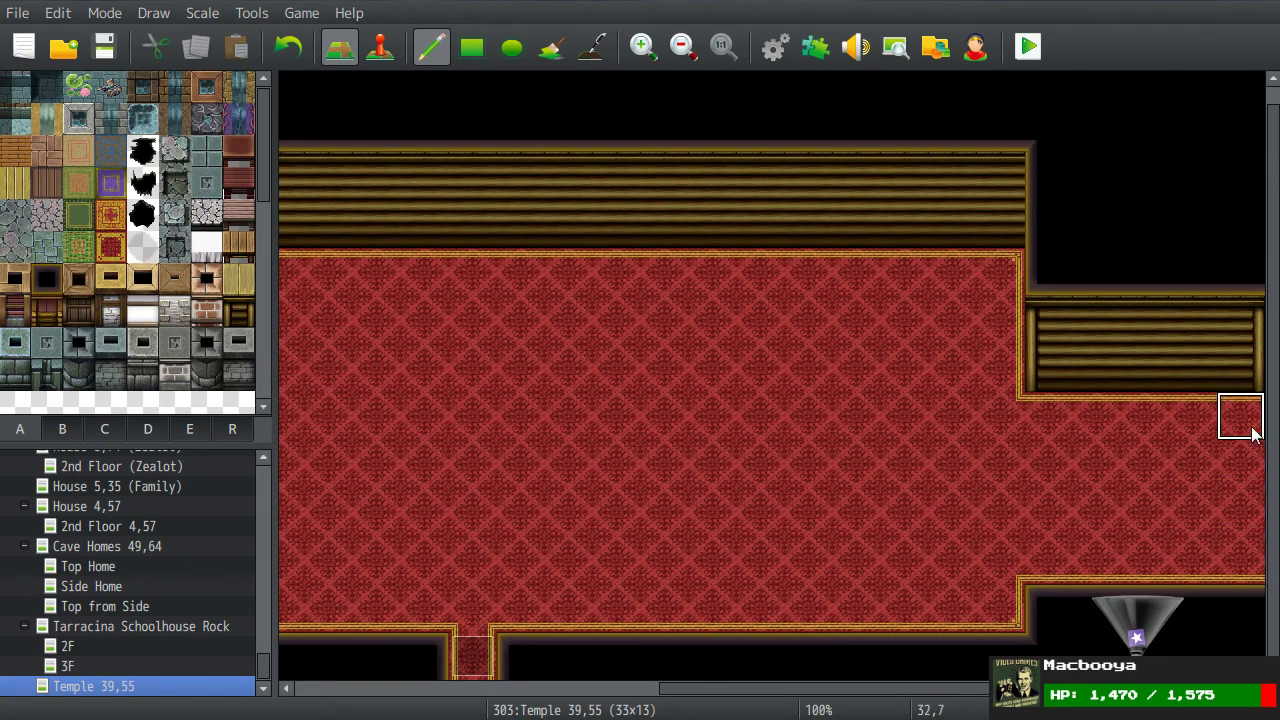
Step: Narrow both side wings by painting ceiling along row 10, from the main room to the map edges
mouse_move(1053, 596)
left_mouse_down()
mouse_move(1083, 555)
mouse_move(1254, 565)
mouse_move(1098, 548)
left_mouse_up()
middle_click_drag(943, 503, 448, 526)
left_click_drag(495, 560, 290, 568)
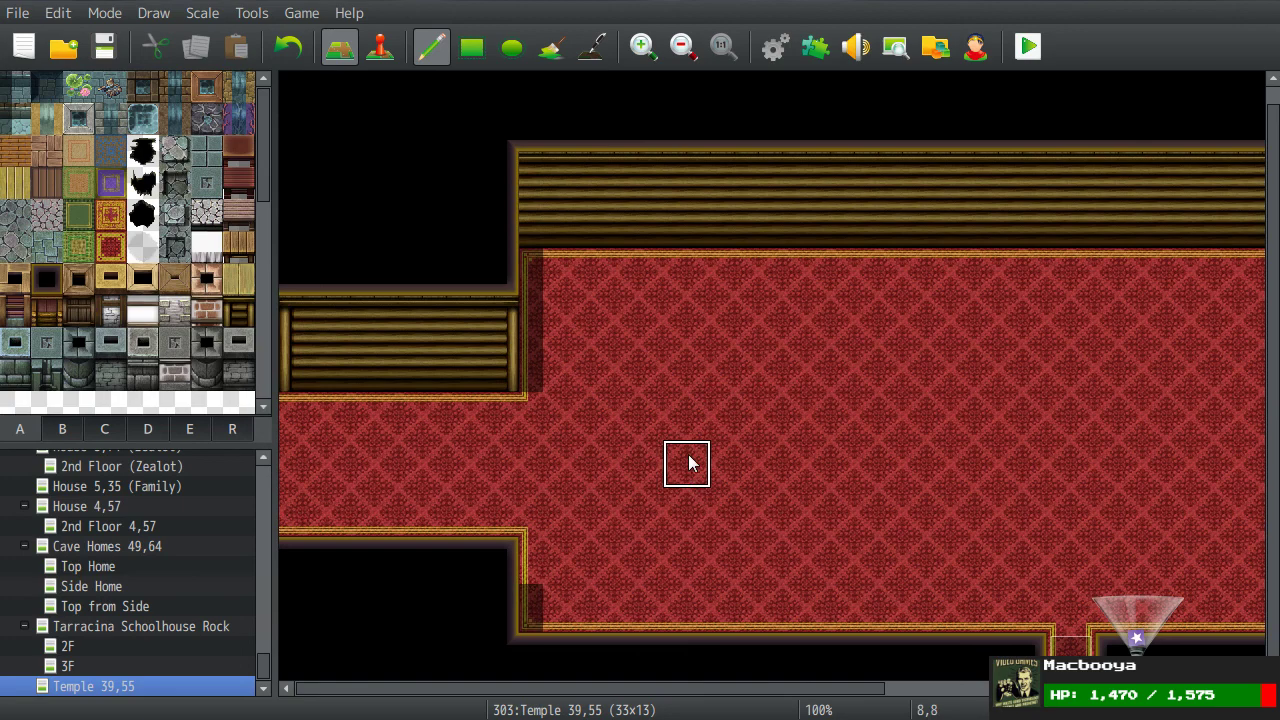
middle_click_drag(611, 437, 857, 457)
mouse_move(760, 460)
middle_mouse_down()
mouse_move(668, 444)
mouse_move(651, 457)
middle_mouse_up()
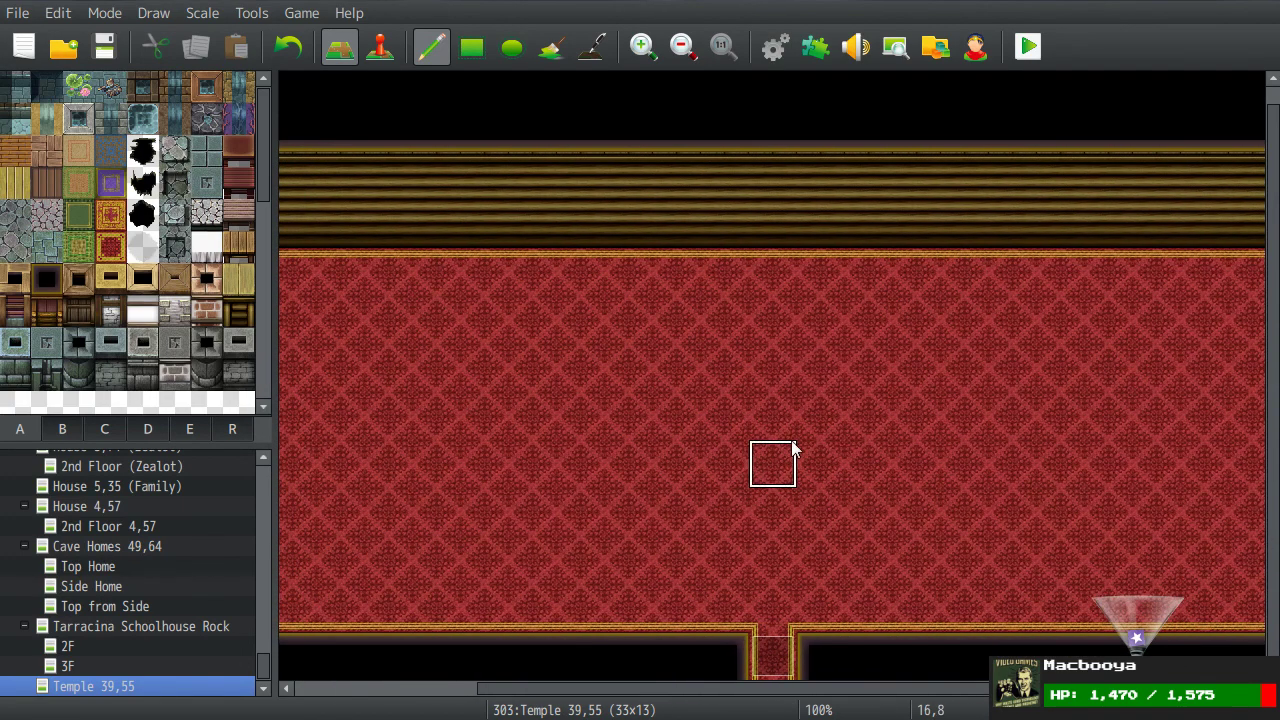
middle_click_drag(794, 449, 740, 445)
Step: Look through the interior object tilesets for temple furnishings such as altars, statues and pews
left_click(91, 422)
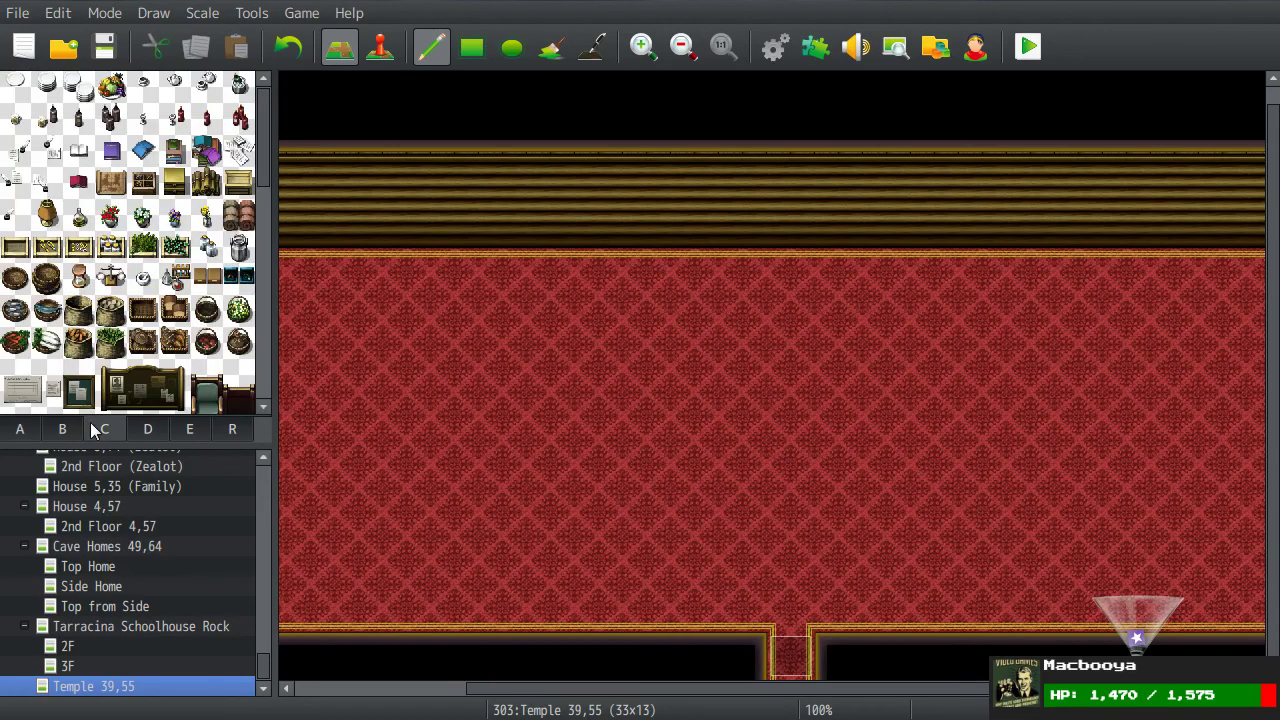
scroll(145, 318, "down", 5)
scroll(145, 320, "down", 5)
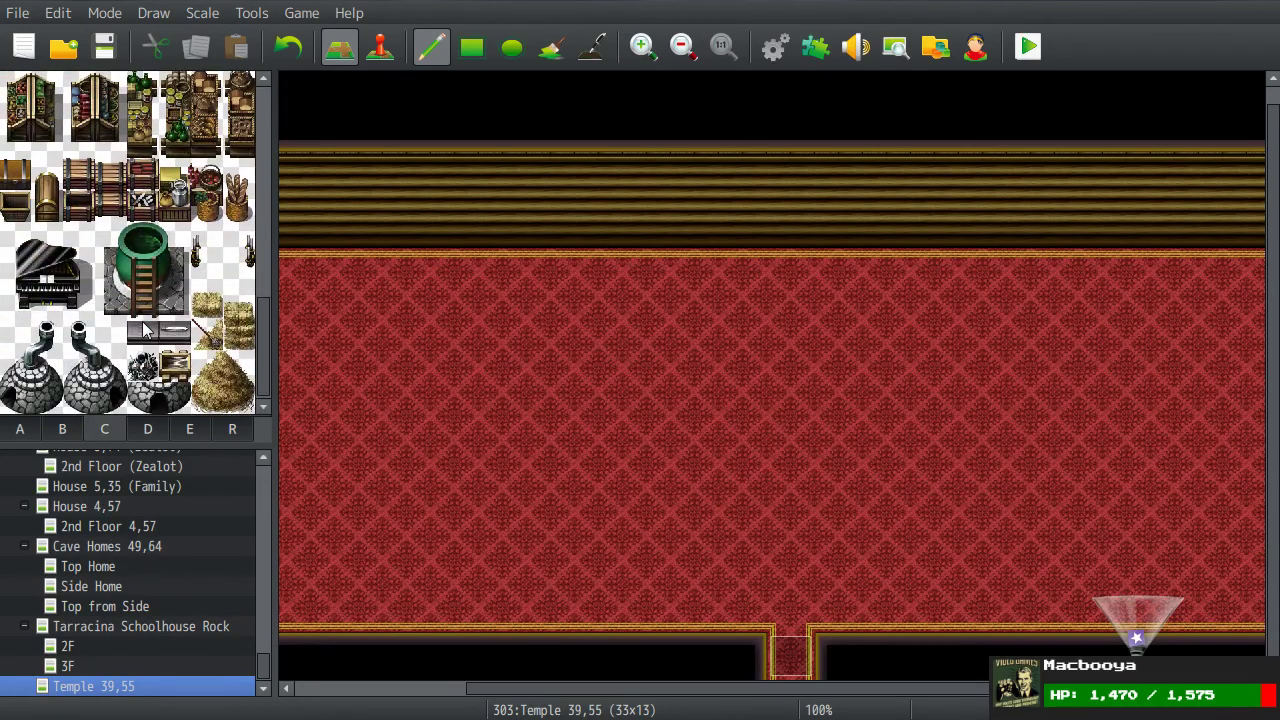
scroll(145, 330, "up", 10)
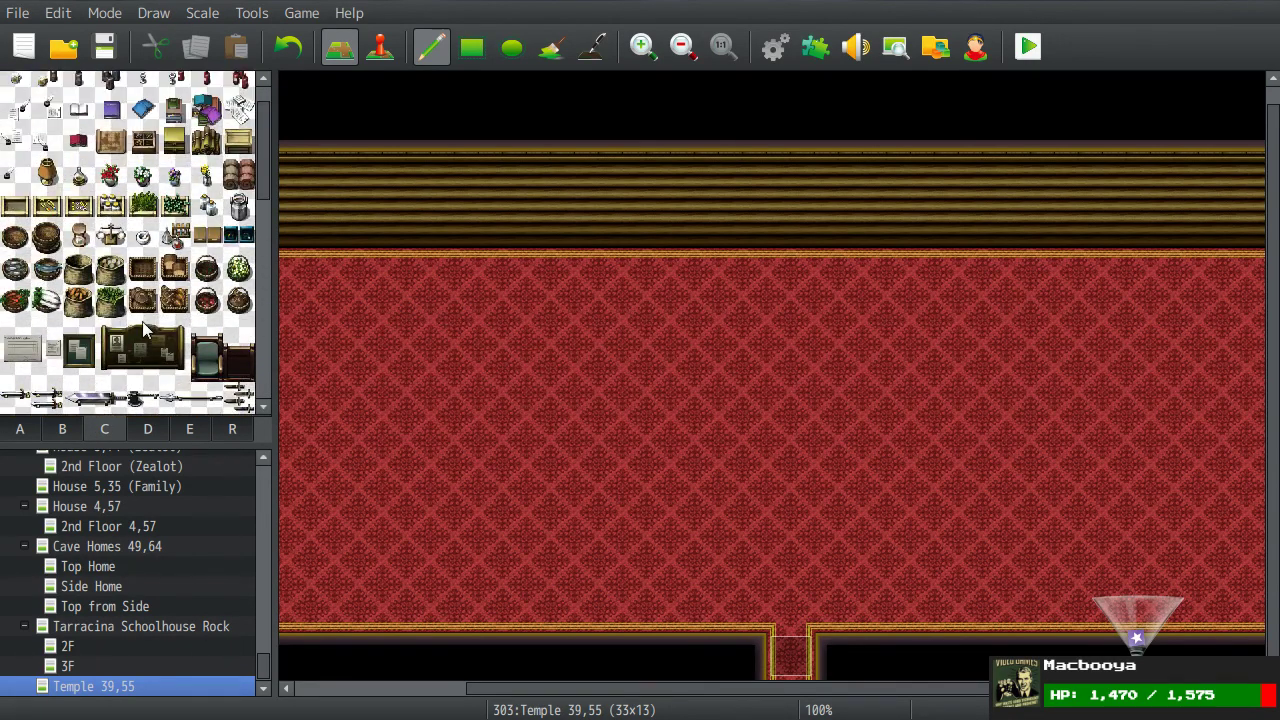
scroll(145, 330, "up", 1)
left_click(166, 426)
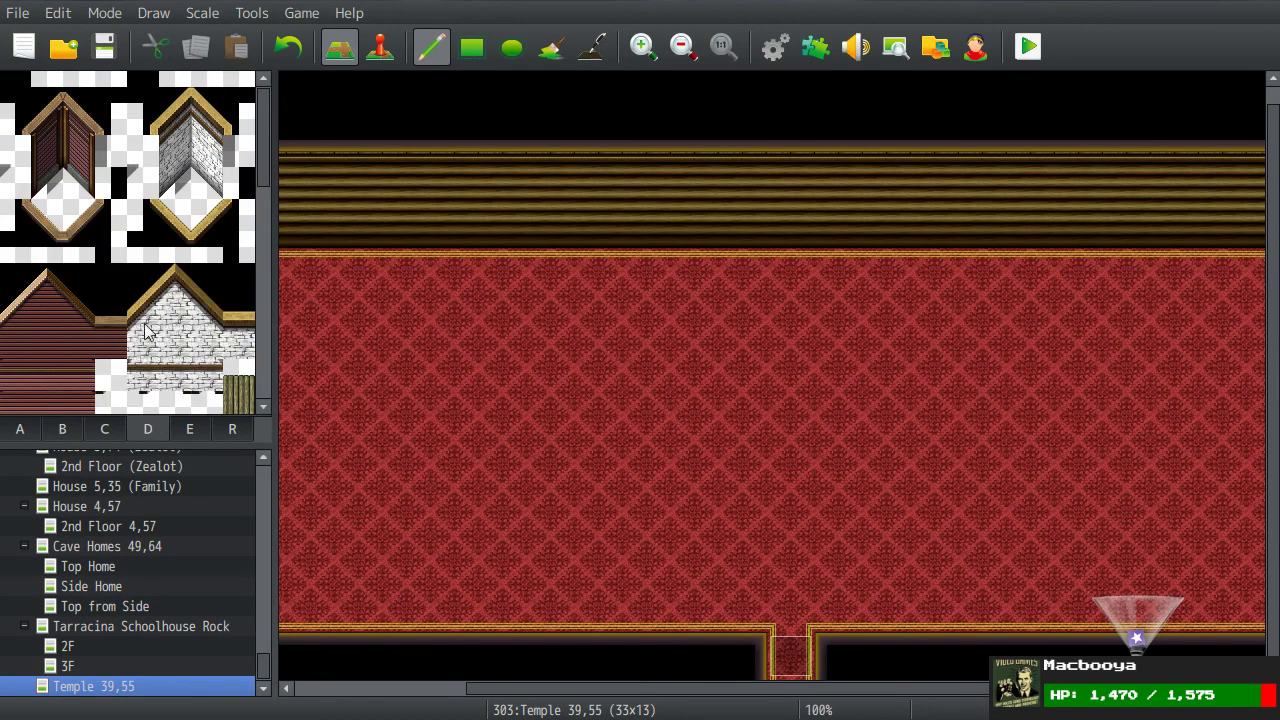
scroll(148, 318, "down", 8)
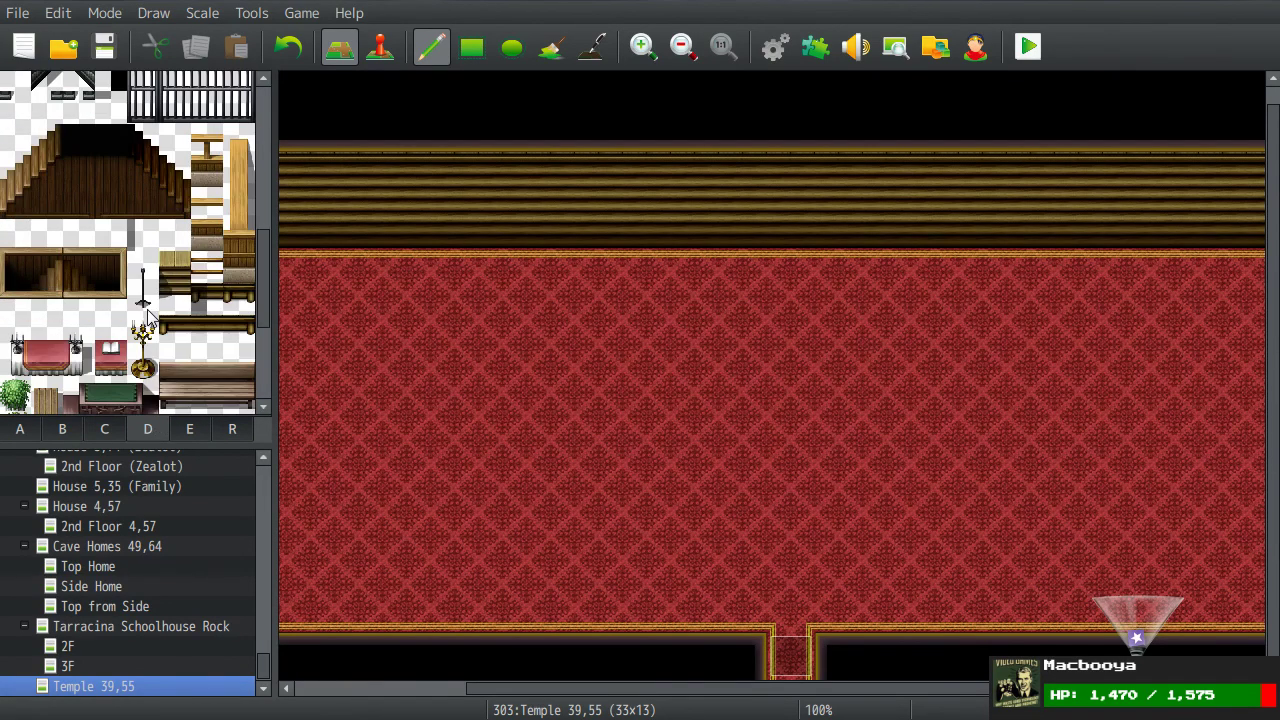
scroll(118, 275, "down", 3)
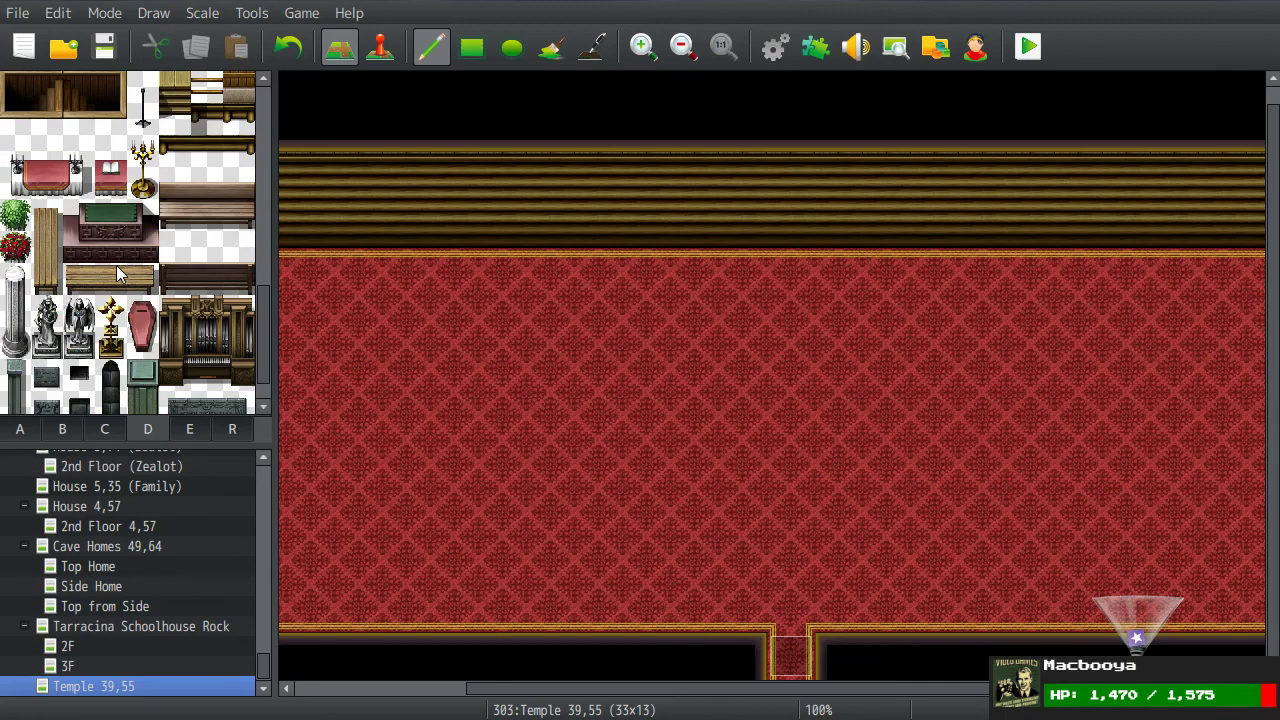
Step: Try the green-topped stone altar against the main room's north wall, undo it and clear the tile selection
left_click_drag(75, 212, 141, 255)
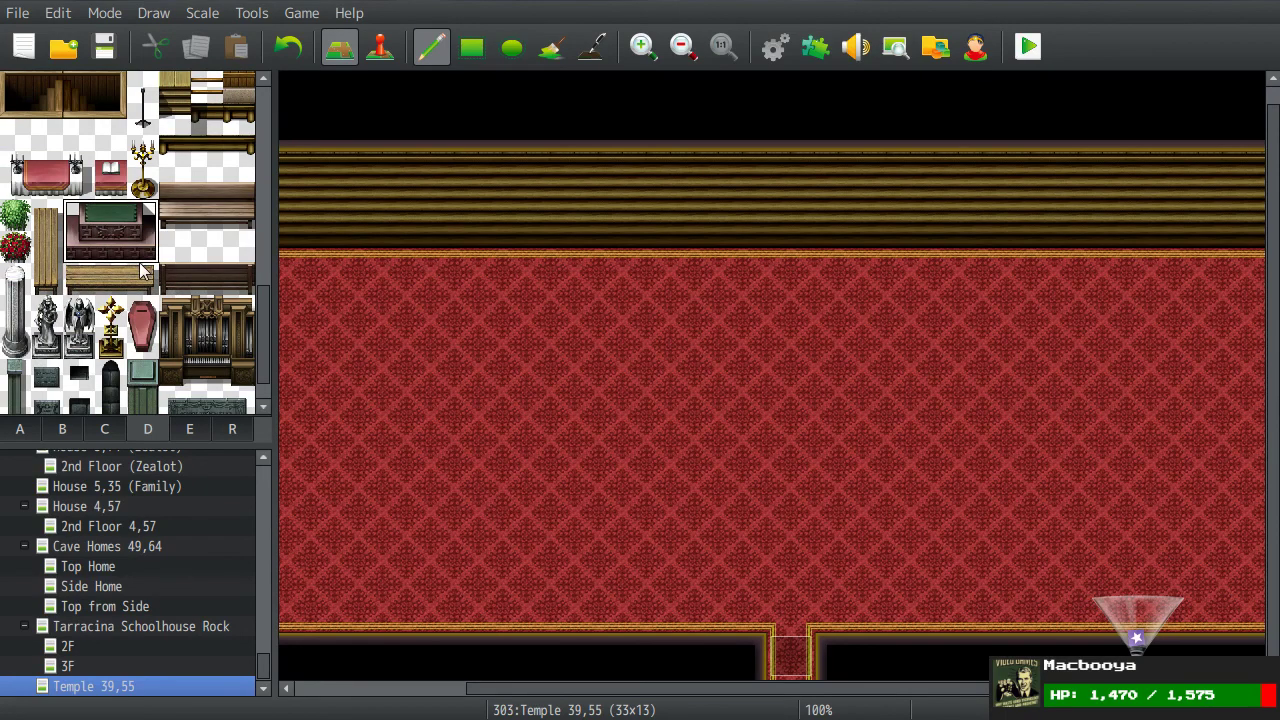
left_click(420, 236)
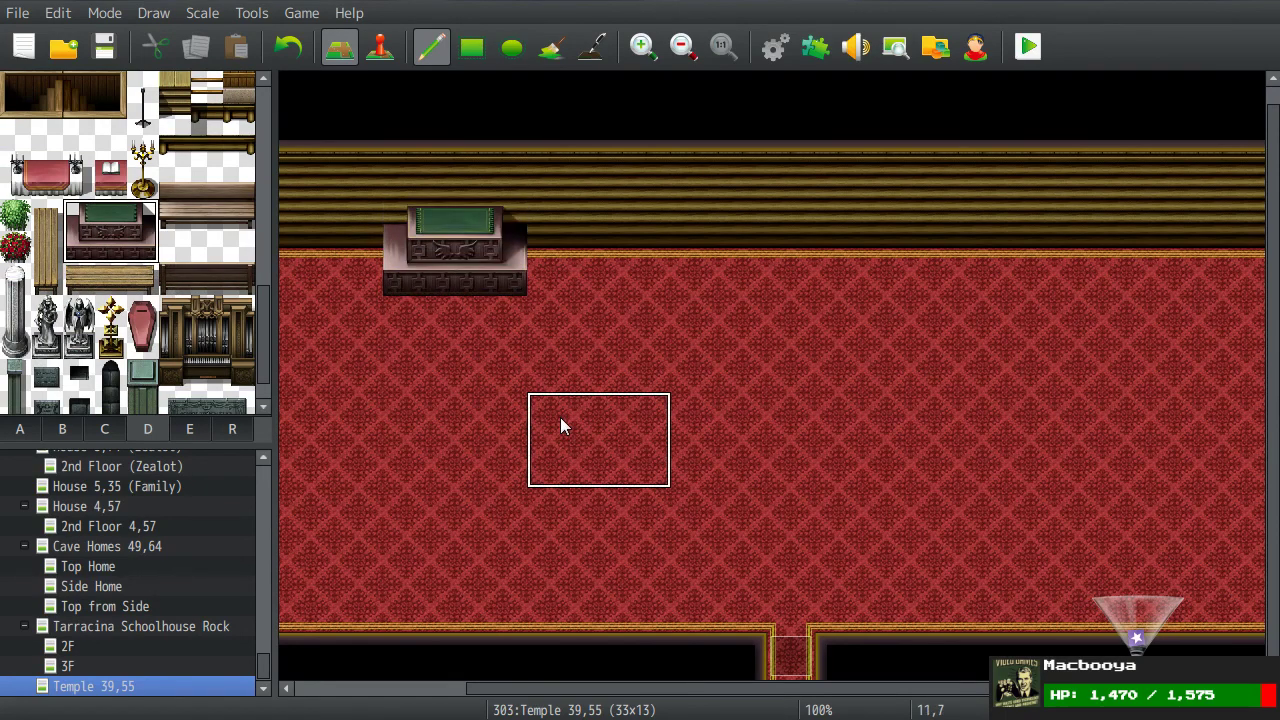
key("ctrl+z")
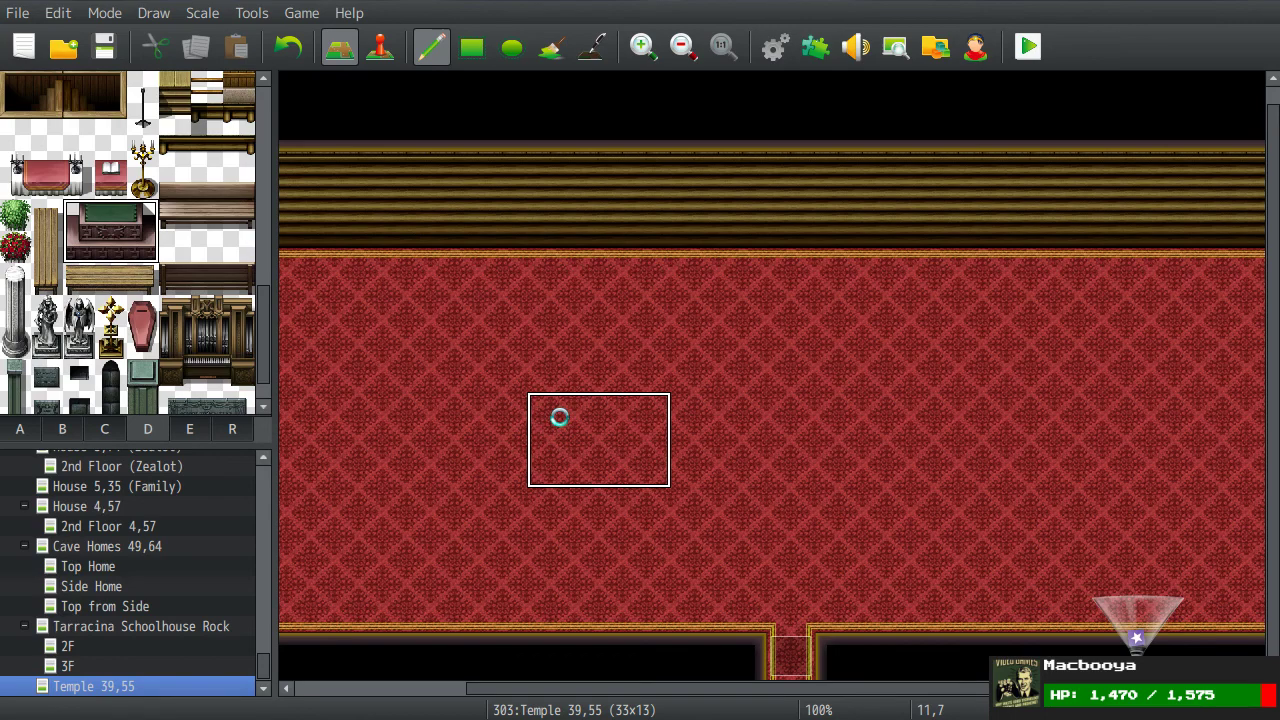
right_click(608, 358)
middle_click(578, 323)
middle_click(653, 389)
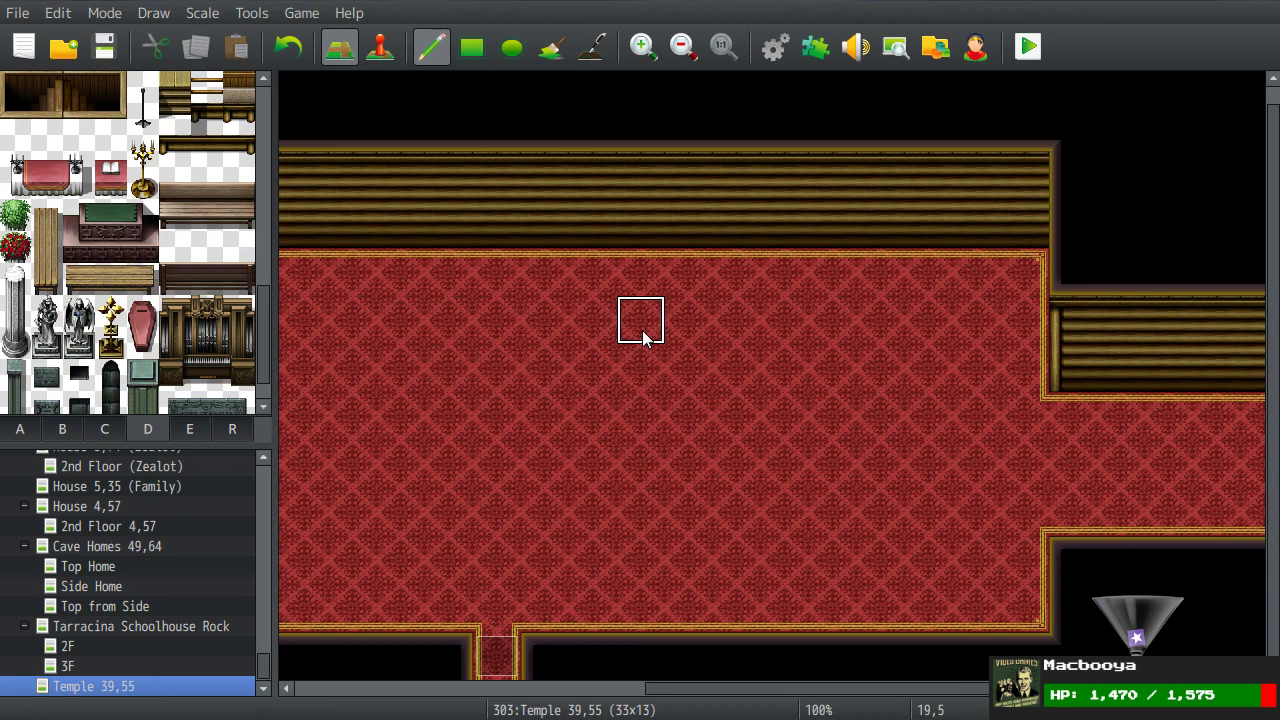
Step: Try the three-tile-high dark arched object on the eastern part of the main room's north wall and undo it
scroll(210, 272, "down", 1)
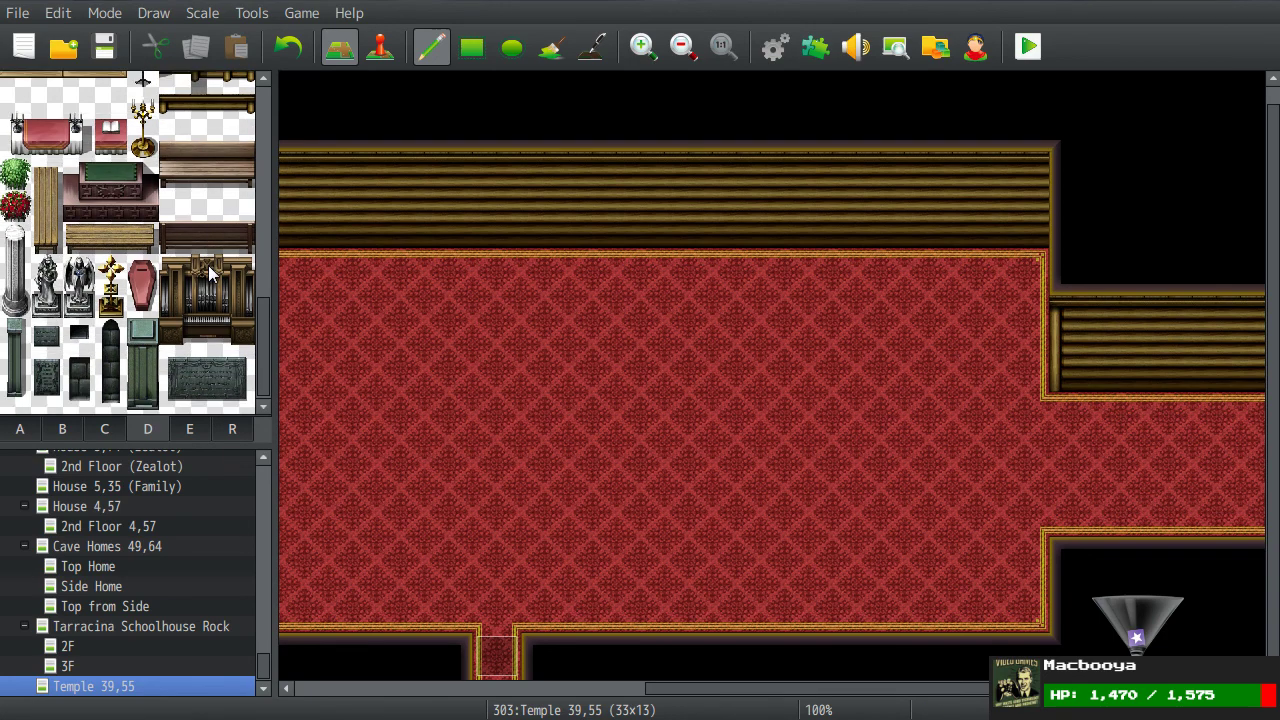
left_click_drag(106, 326, 104, 402)
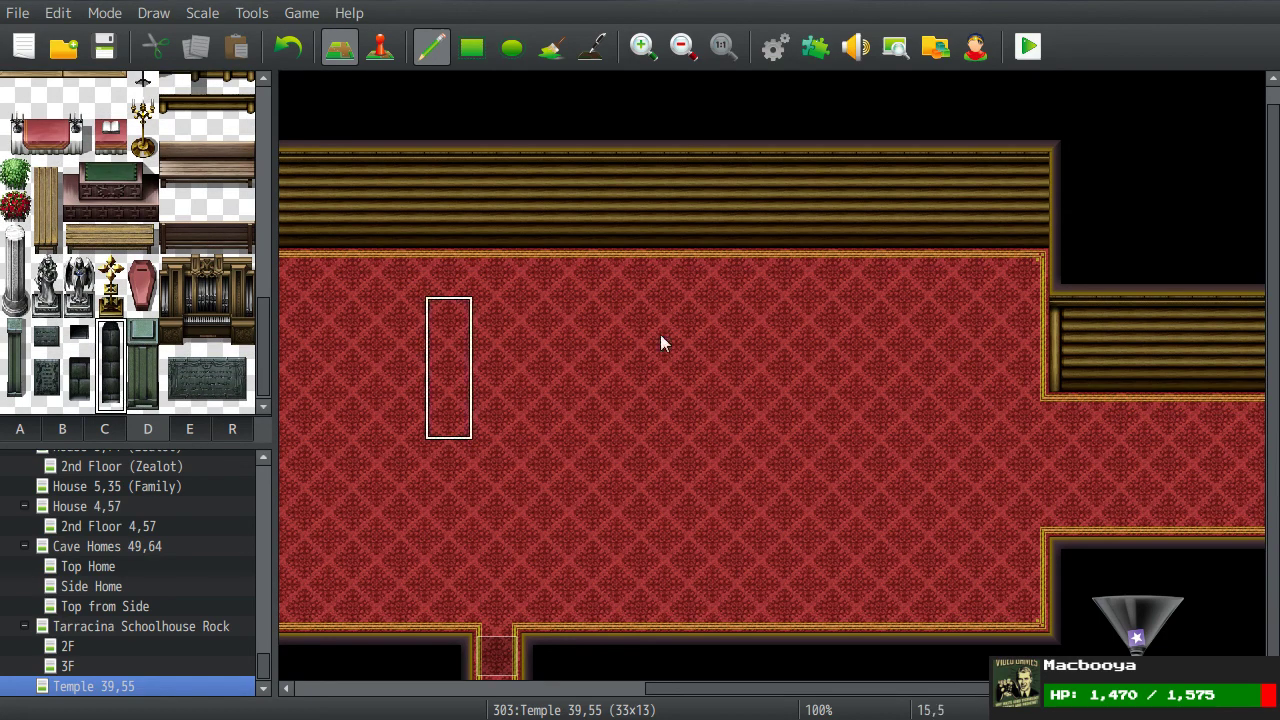
left_click(909, 168)
key("ctrl+z")
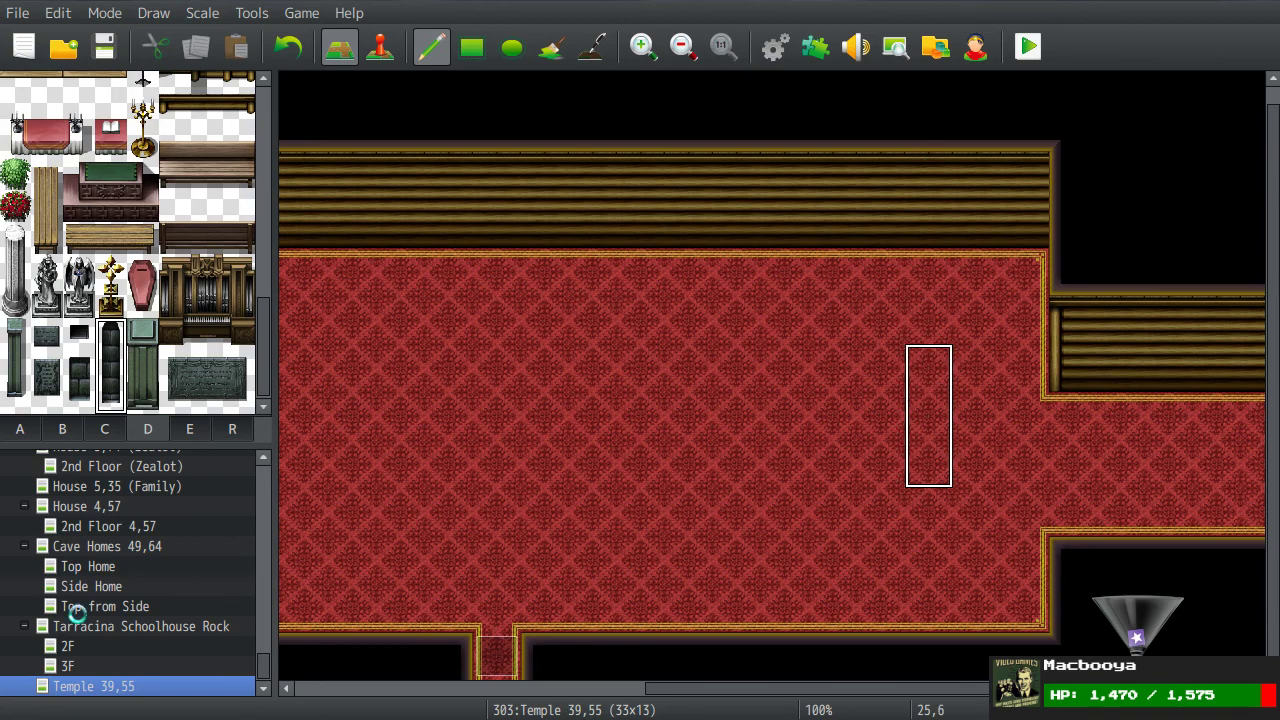
Step: Check the temple's exterior on the Tarracina map and return to the Temple 39,55 map
scroll(152, 560, "up", 6)
scroll(152, 577, "up", 7)
scroll(110, 496, "up", 2)
scroll(114, 485, "down", 4)
scroll(119, 544, "down", 4)
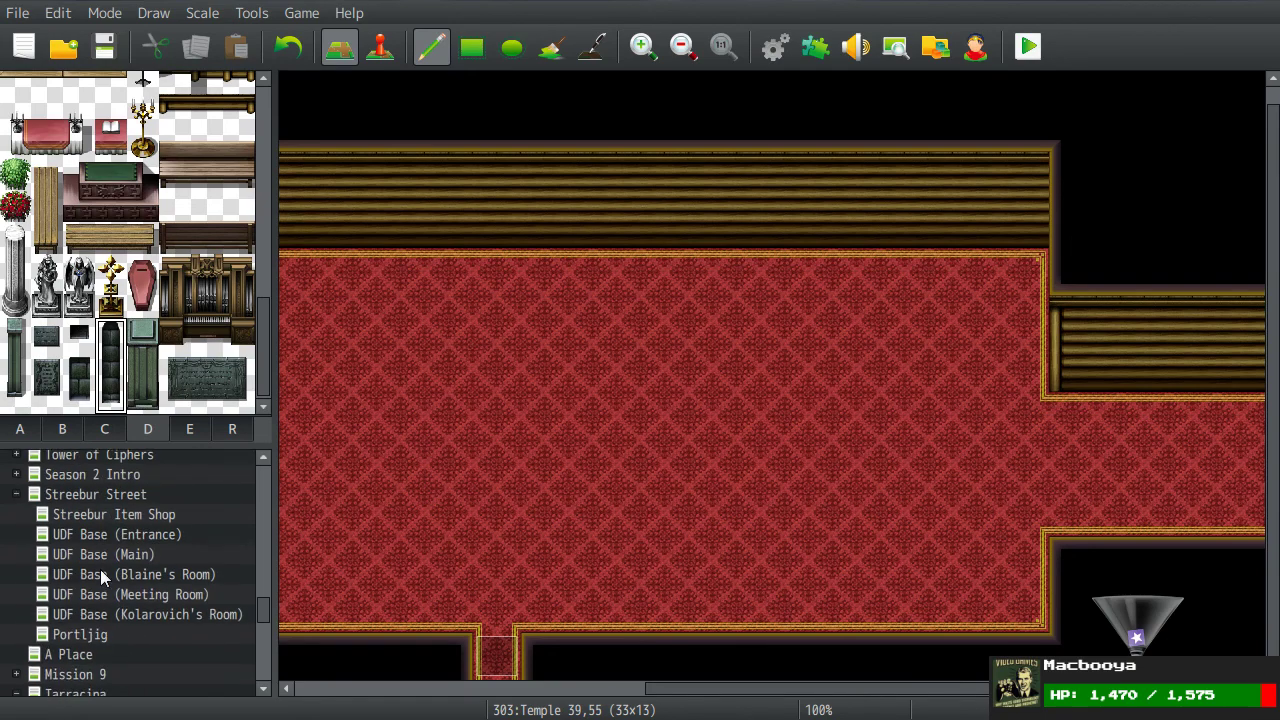
left_click(83, 595)
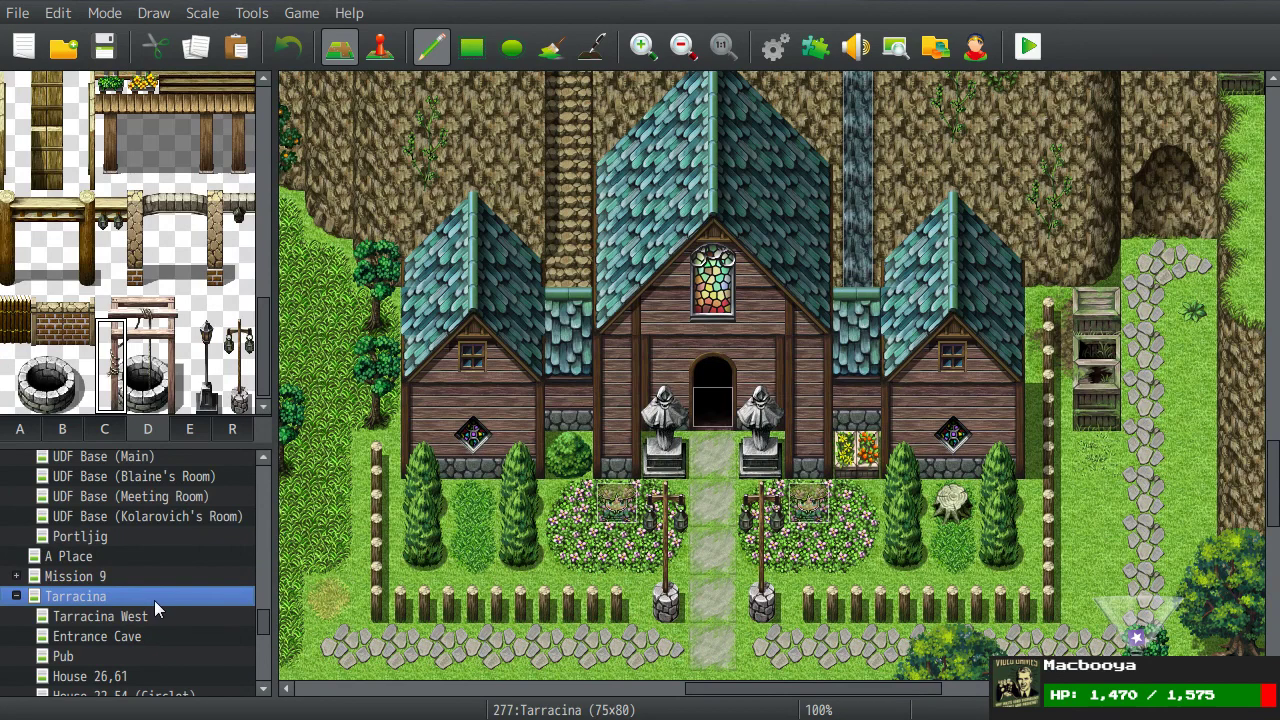
scroll(150, 610, "down", 6)
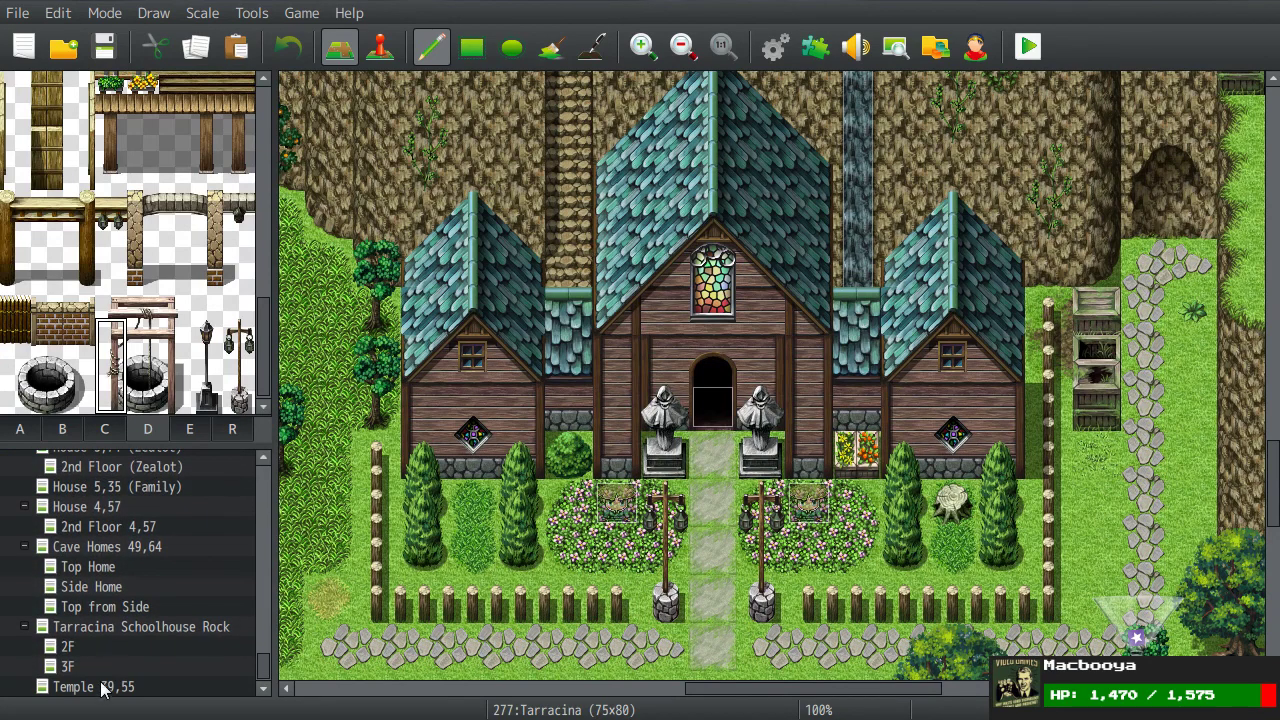
left_click(93, 688)
Step: Try filling the main room's north wall with the dark vertical plank wall and undo it
left_click(19, 428)
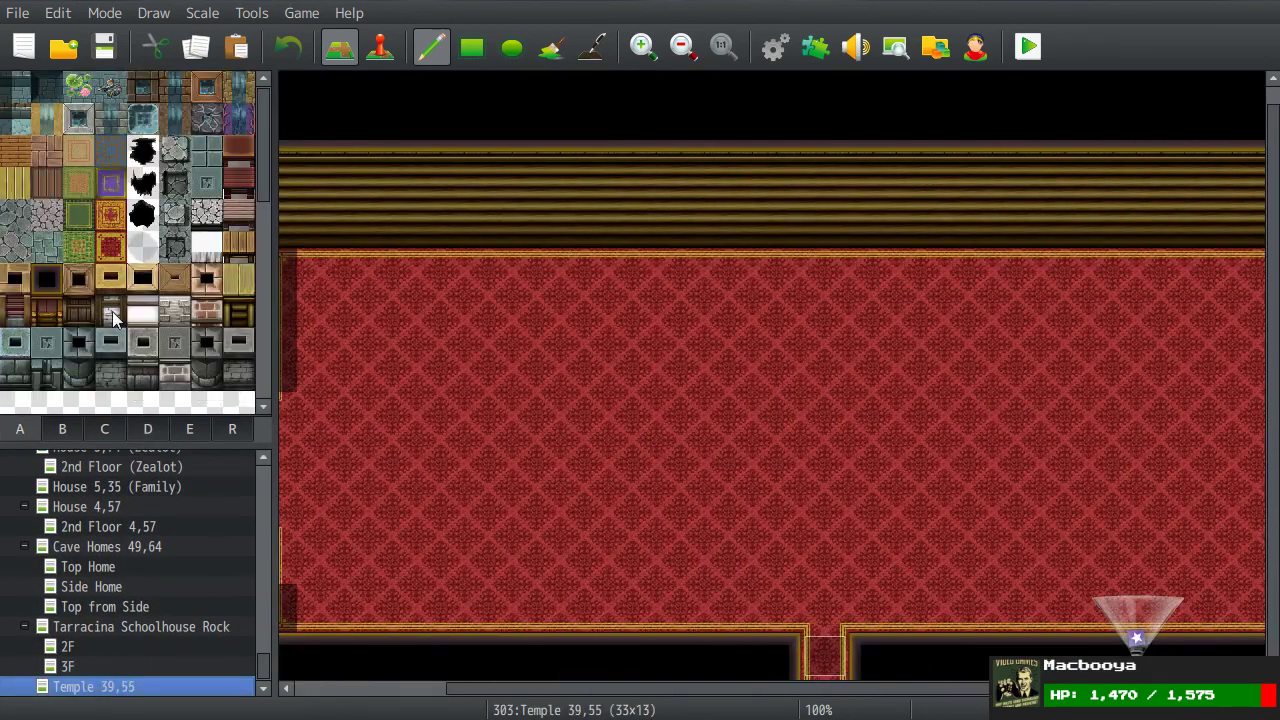
left_click(85, 313)
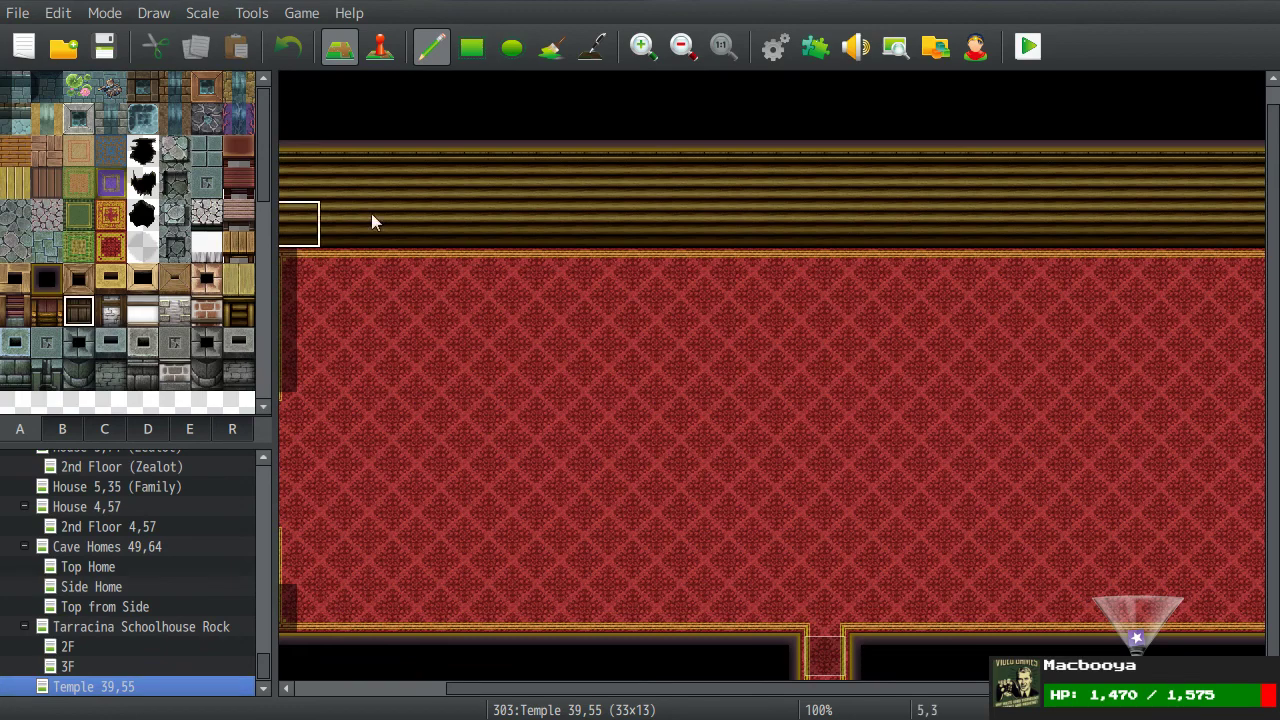
left_click(551, 47)
left_click(486, 217)
middle_click_drag(760, 335, 322, 382)
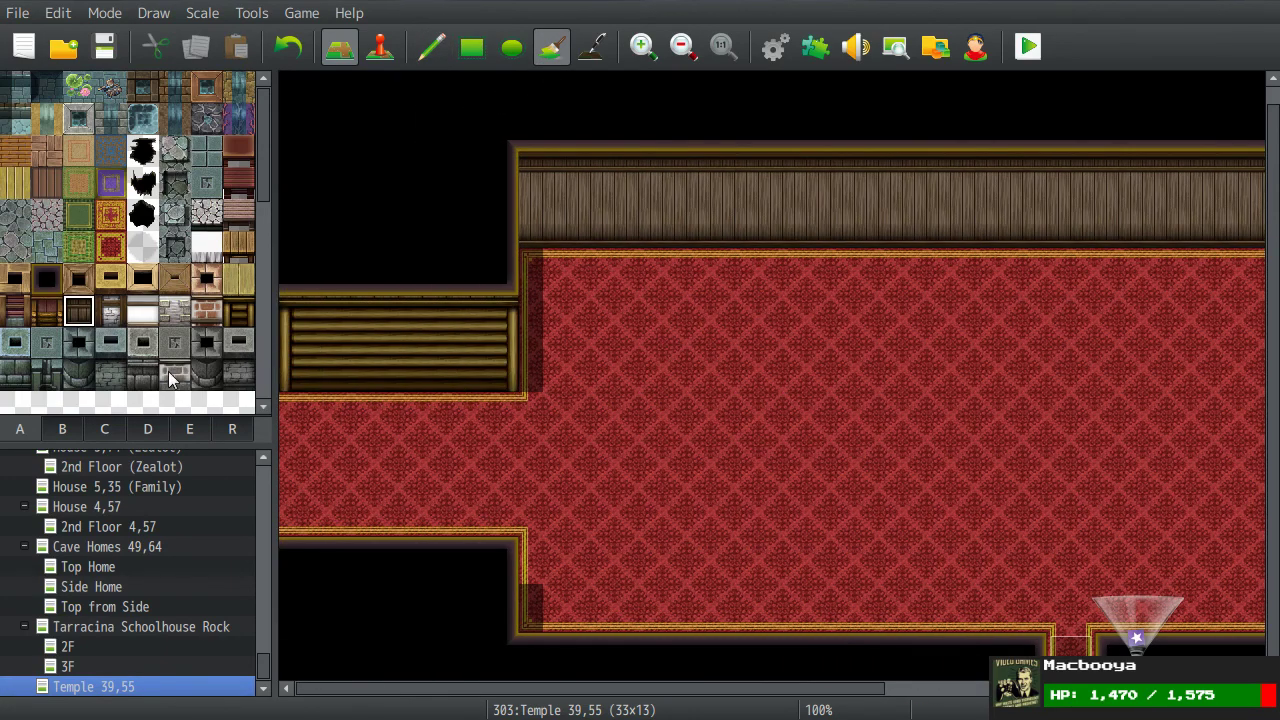
key("ctrl+z")
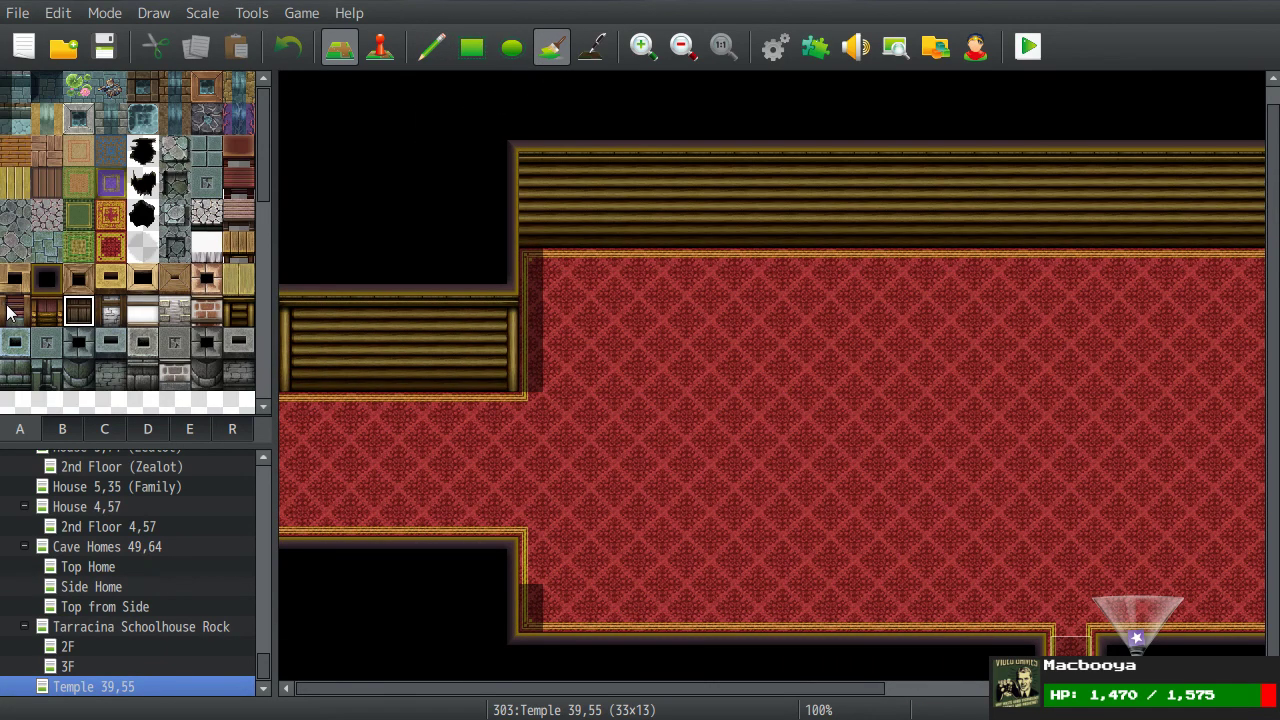
Step: Fill the main room's and both side wings' north walls with the reddish horizontal planks on a stone base, checking them against Tarracina's exterior
left_click(28, 313)
left_click(673, 242)
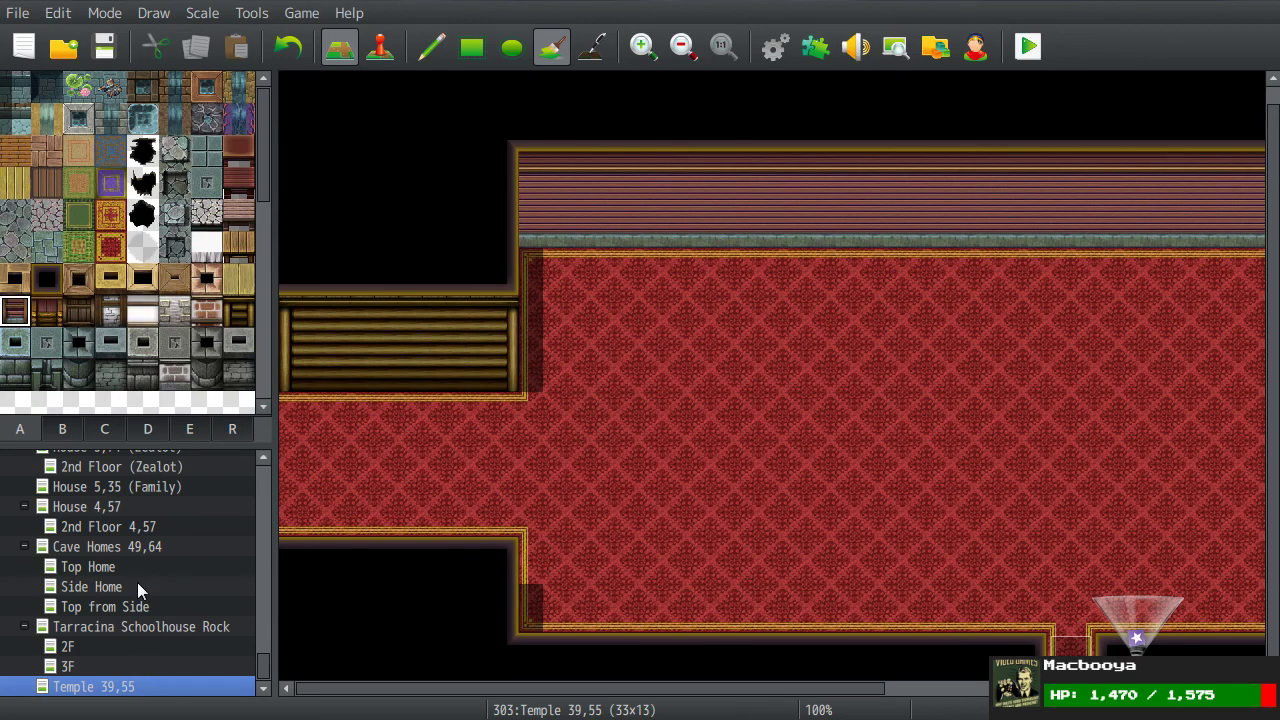
scroll(140, 585, "up", 2)
scroll(119, 582, "up", 1)
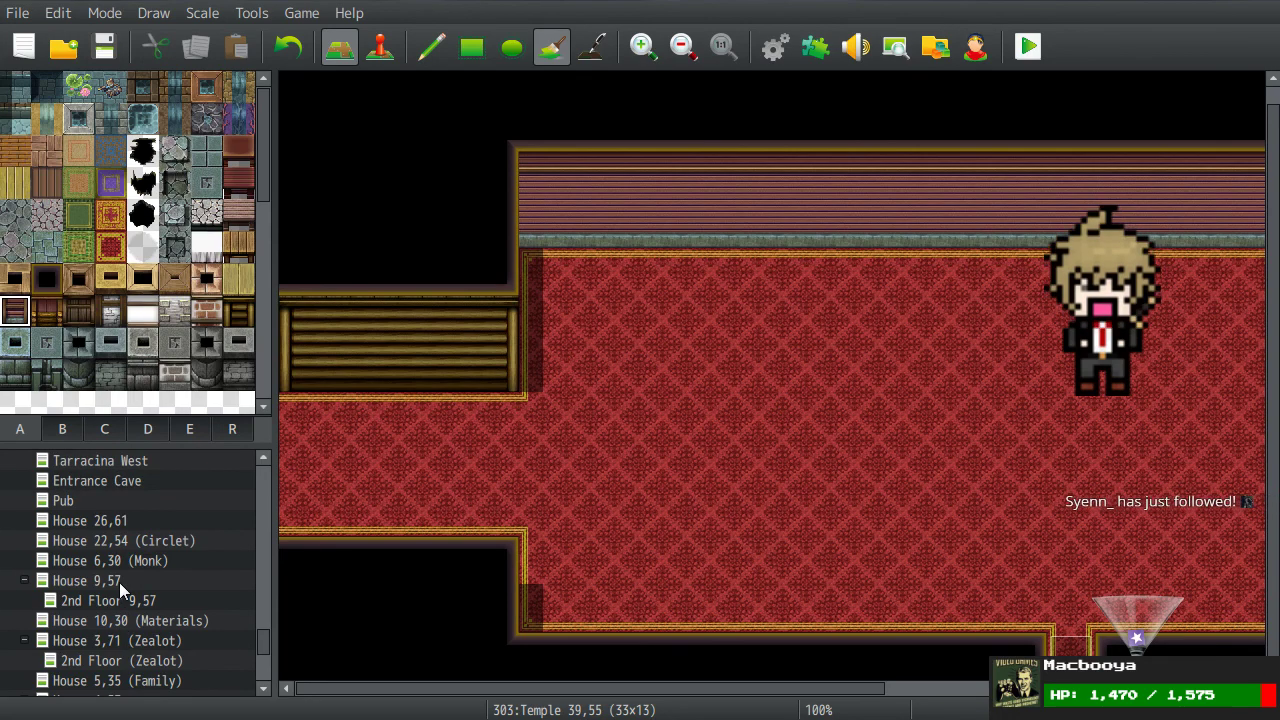
scroll(119, 582, "up", 1)
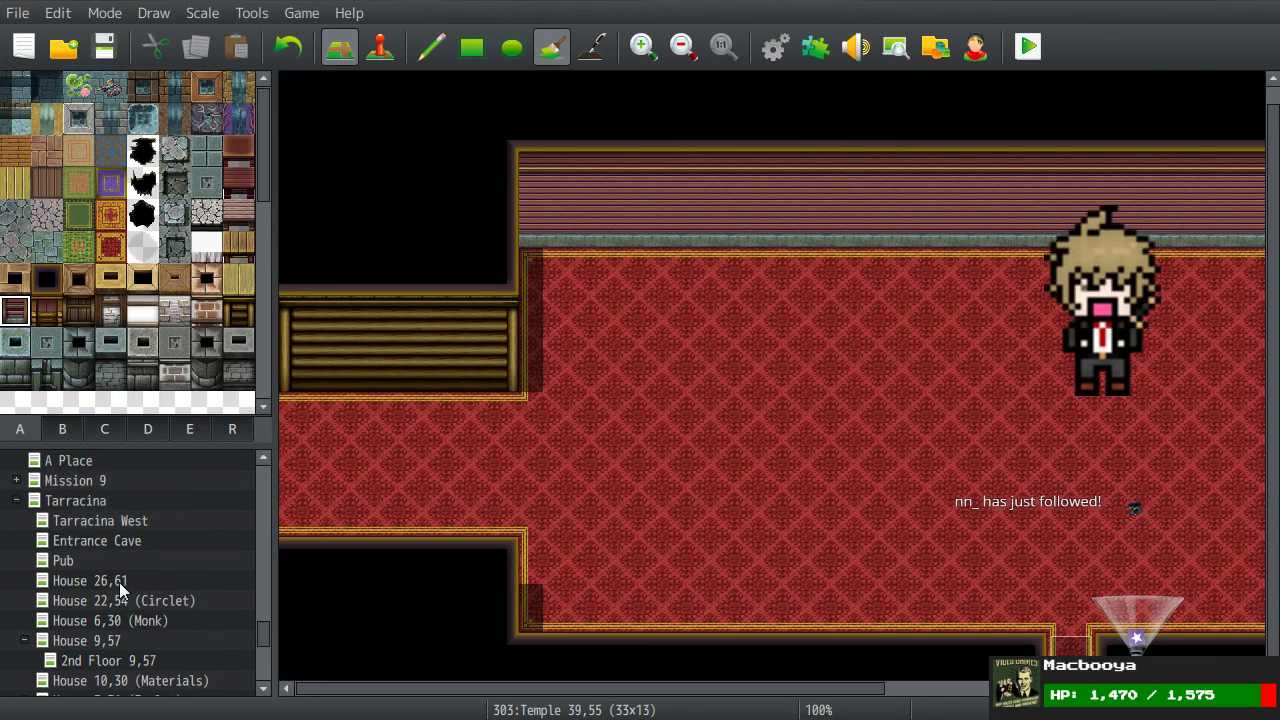
left_click(112, 496)
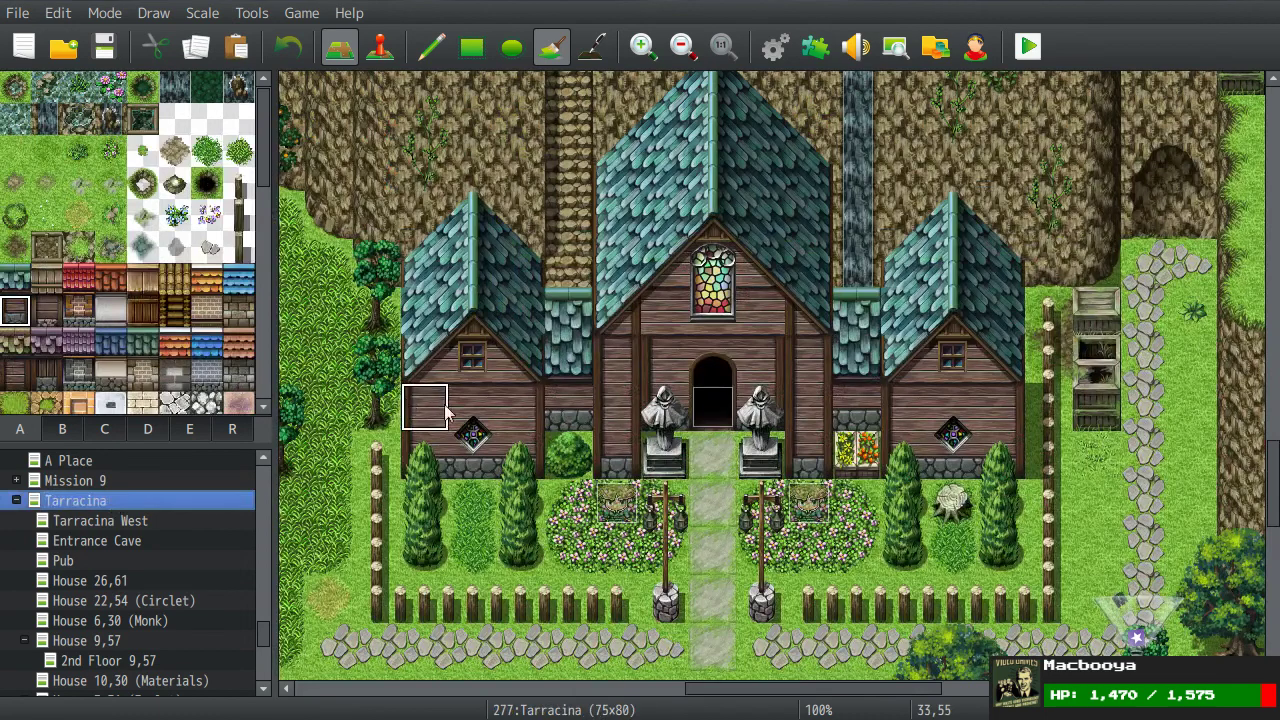
scroll(262, 638, "down", 5)
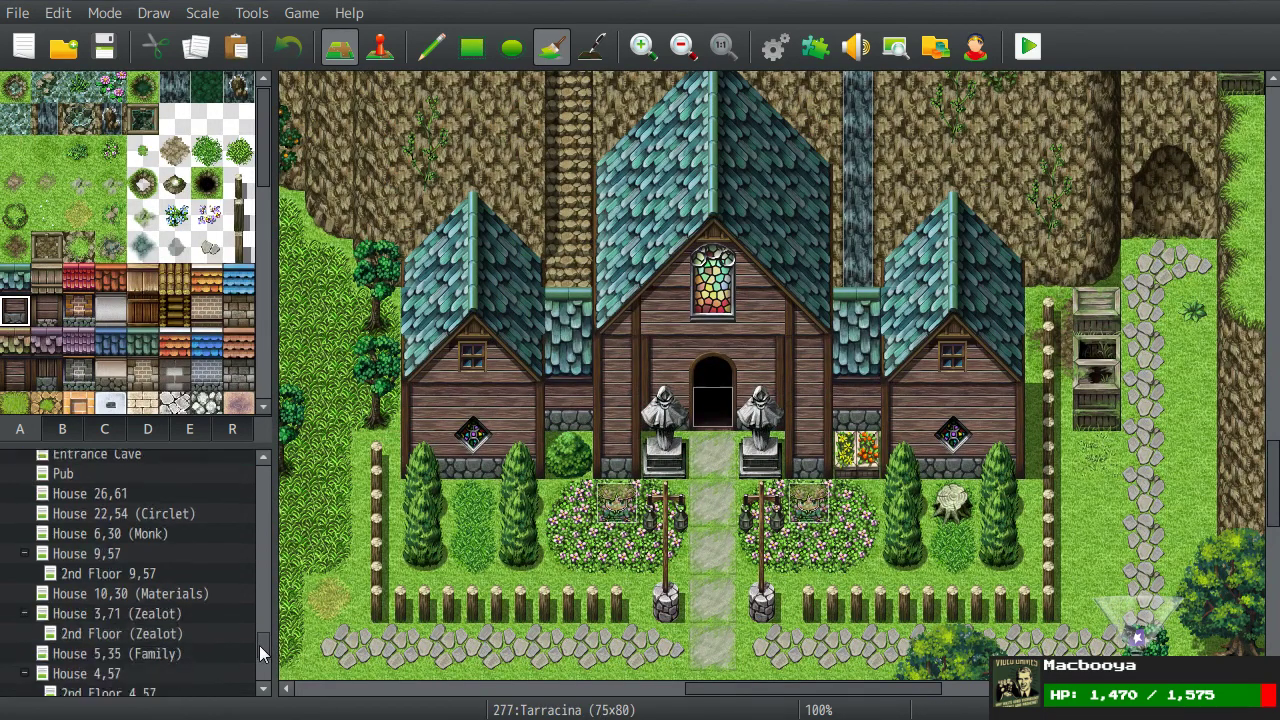
left_click(157, 686)
scroll(600, 430, "left", 5)
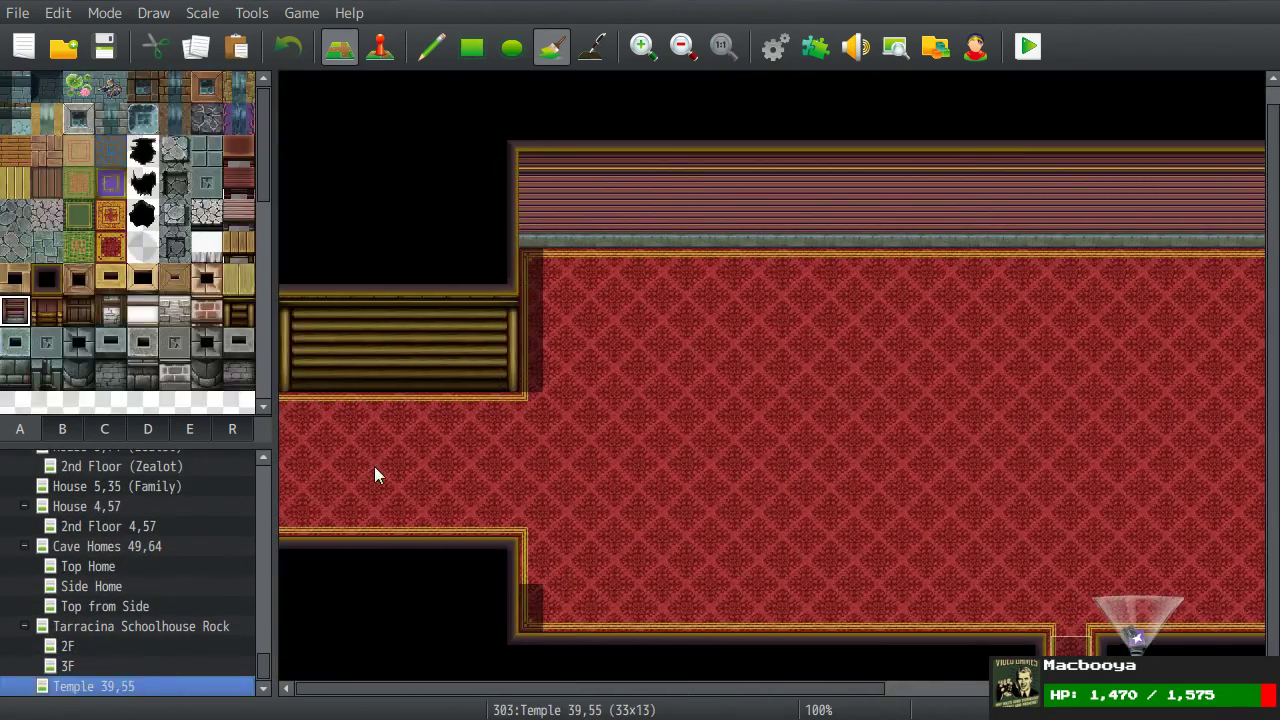
left_click(445, 368)
scroll(700, 390, "right", 5)
left_click(1060, 350)
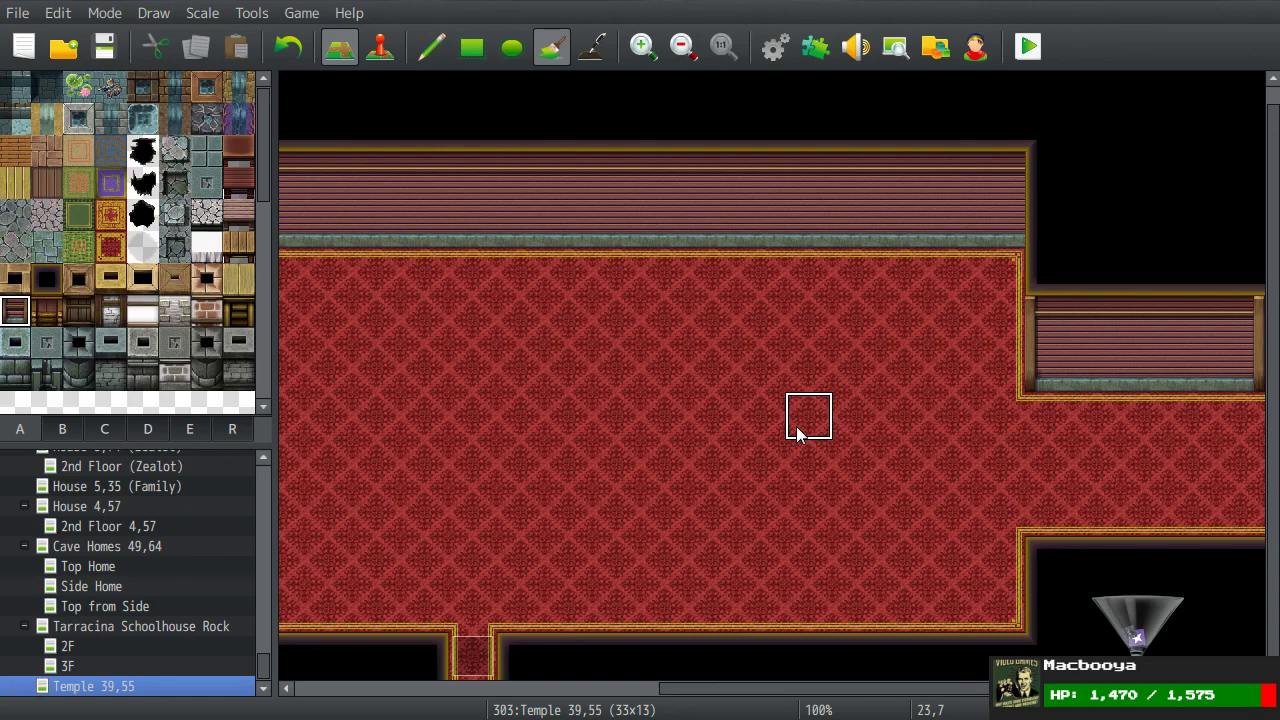
Step: Paint a 3x3 patch of beige floral floor tiles against the middle of the main room's north wall
scroll(796, 426, "left", 5)
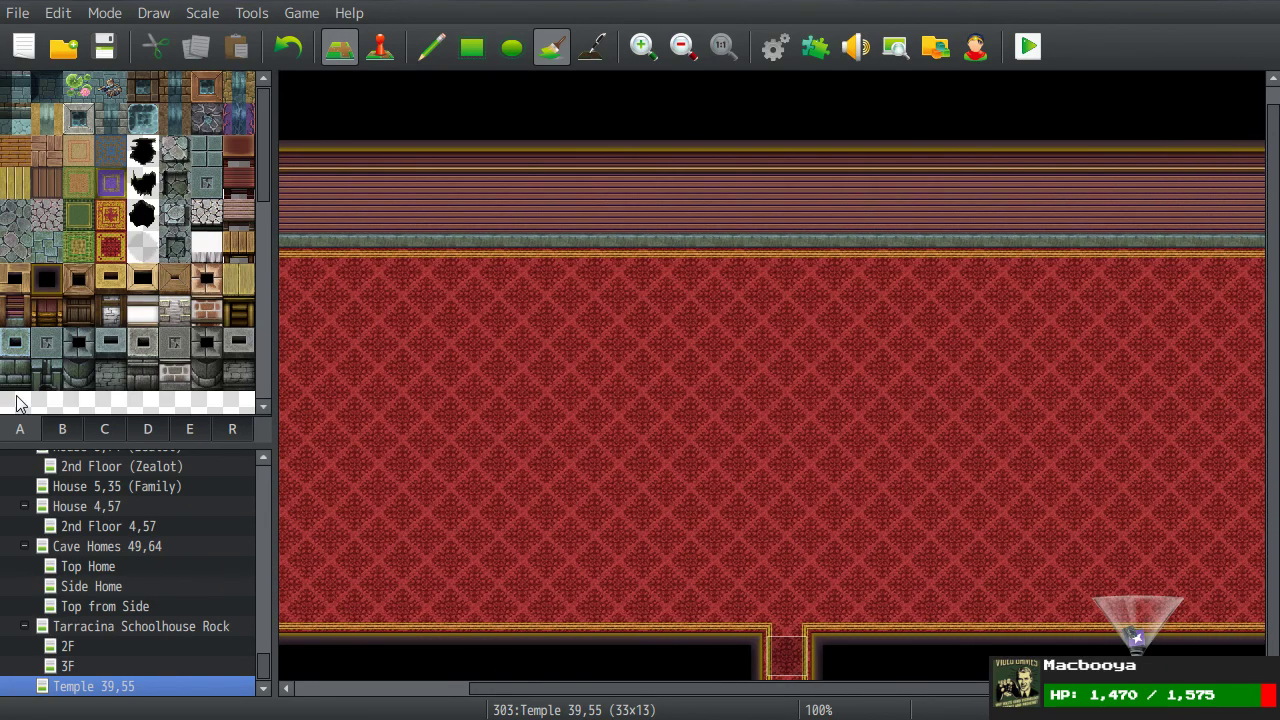
scroll(61, 311, "down", 10)
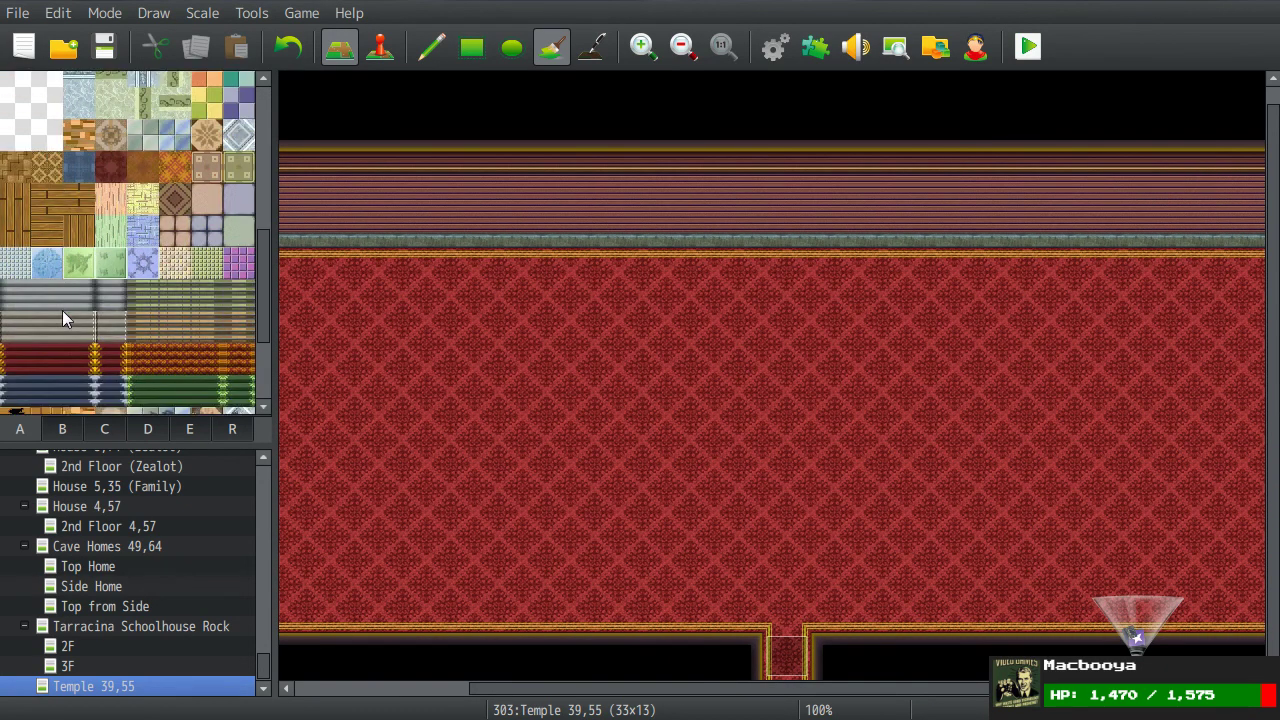
scroll(62, 310, "up", 3)
left_click(206, 315)
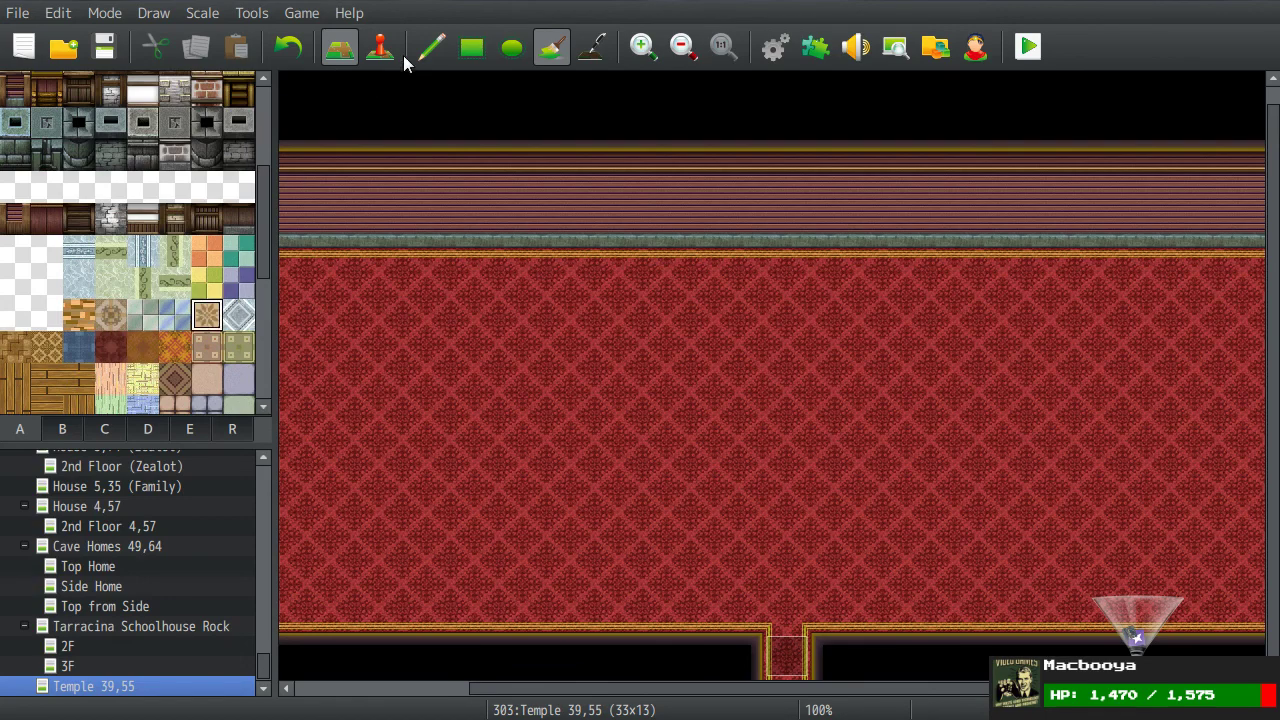
left_click(428, 50)
mouse_move(737, 272)
left_mouse_down()
mouse_move(847, 288)
mouse_move(850, 326)
mouse_move(748, 336)
mouse_move(742, 359)
mouse_move(777, 363)
left_mouse_up()
middle_click_drag(615, 380, 718, 397)
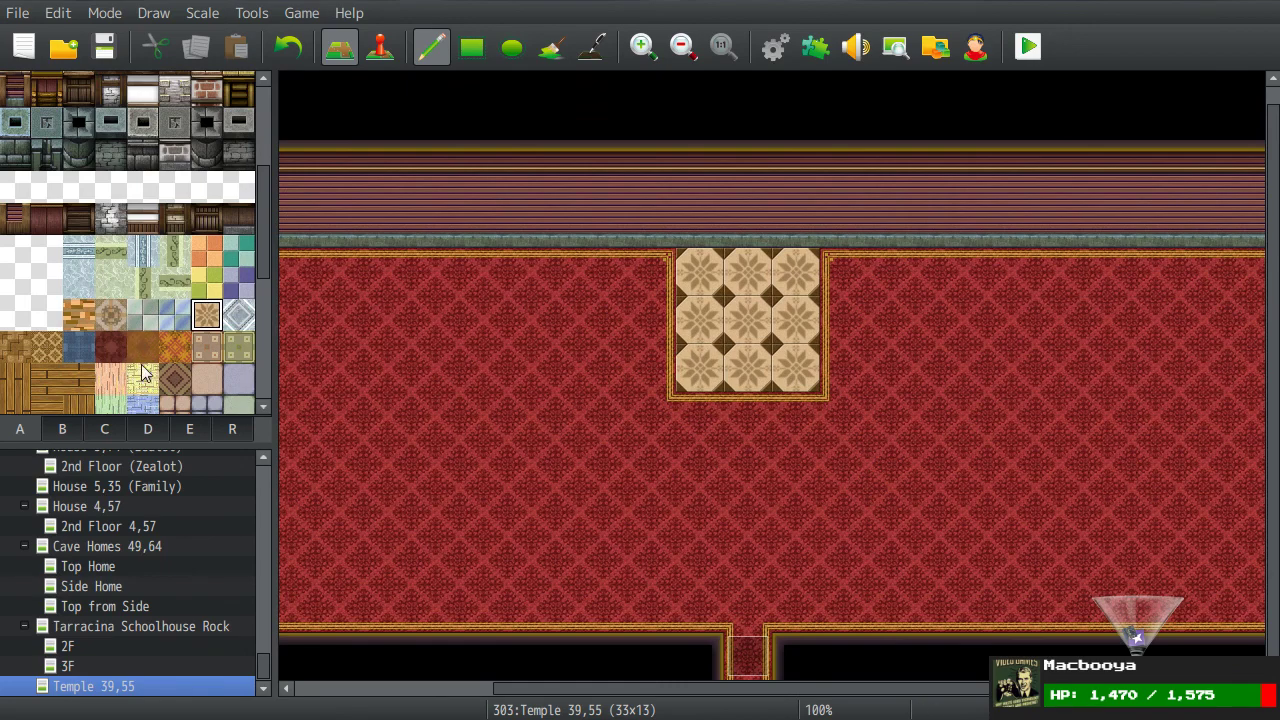
Step: Browse the furniture and decoration tilesets for a centrepiece and seating that suit the temple hall
left_click(186, 430)
scroll(133, 352, "down", 5)
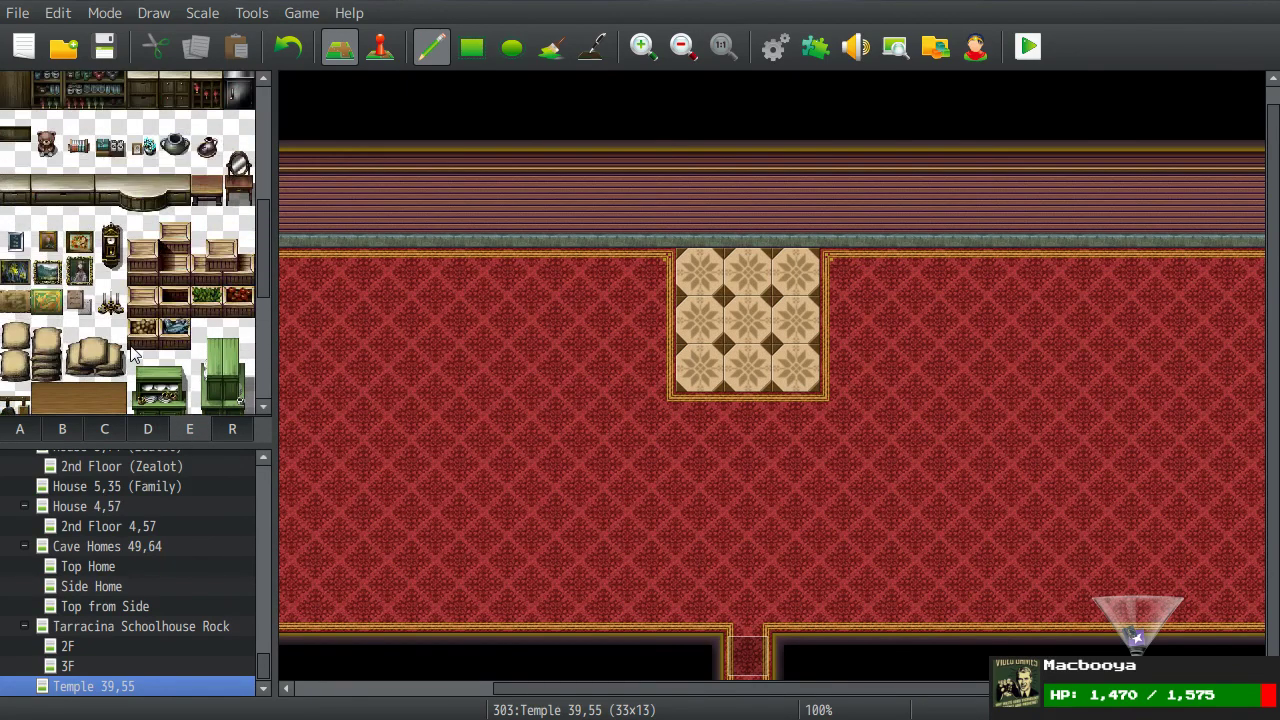
scroll(133, 352, "up", 3)
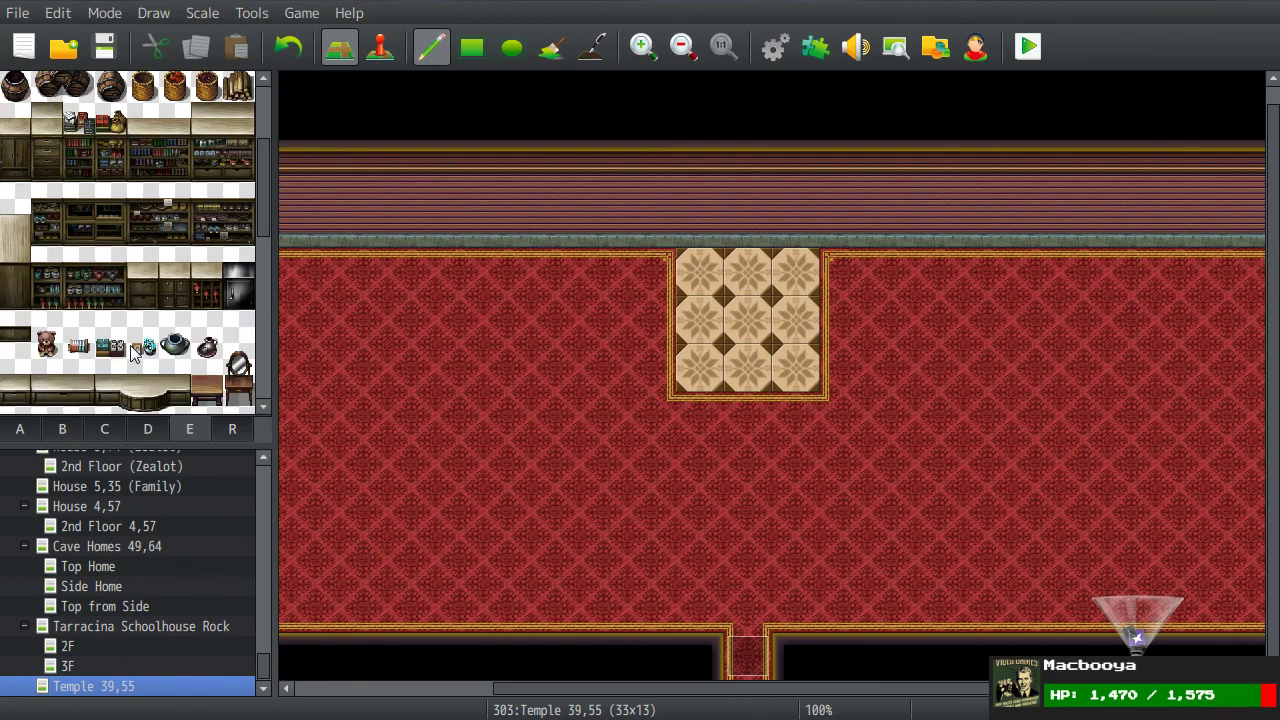
scroll(133, 352, "up", 2)
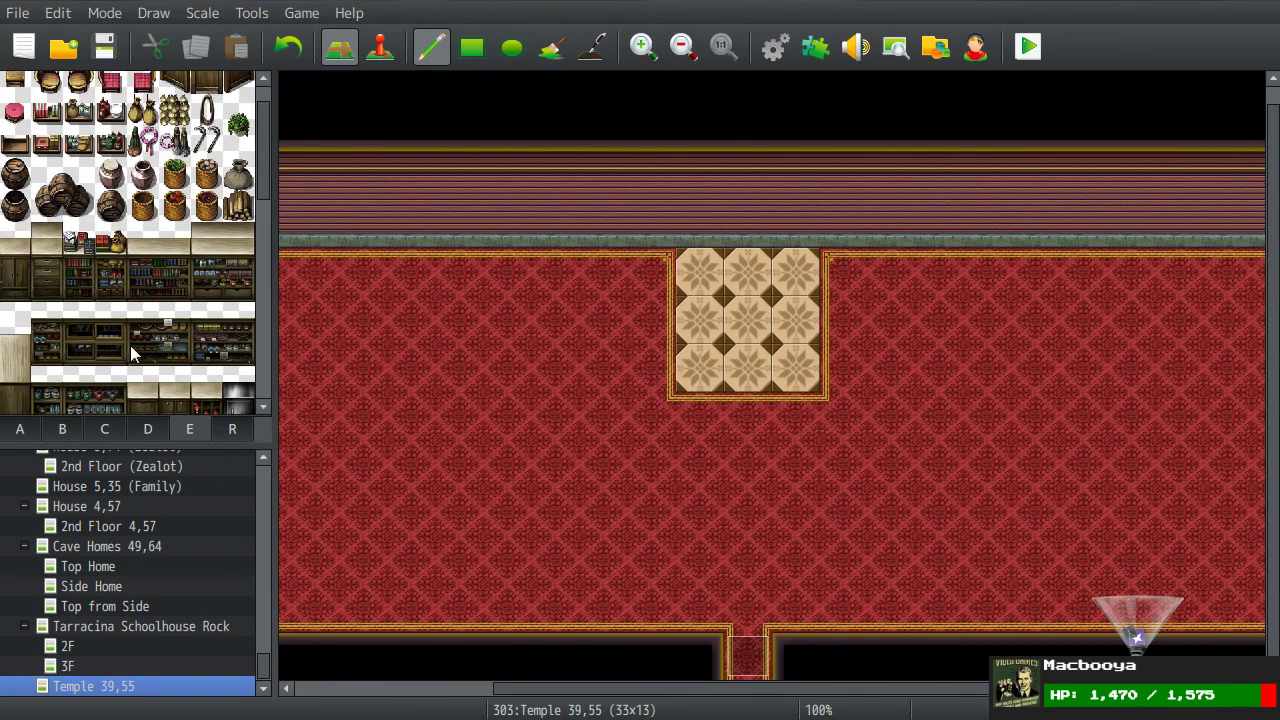
scroll(287, 377, "left", 5)
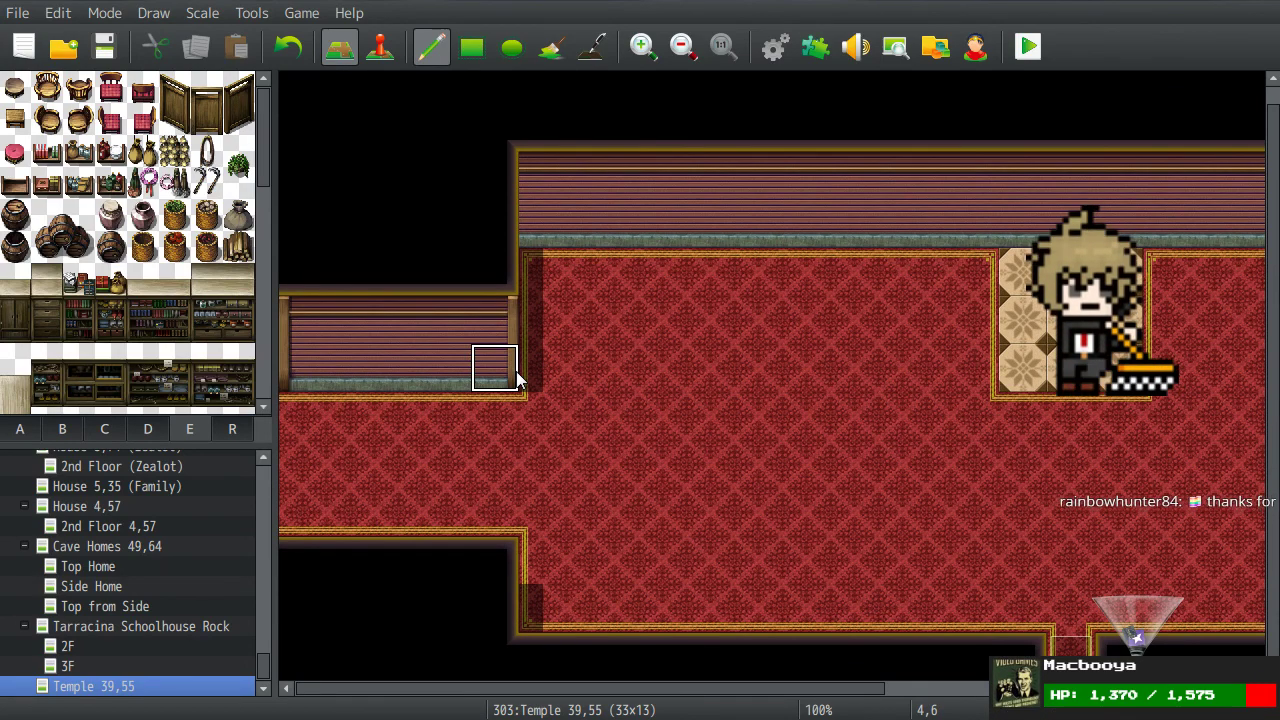
scroll(78, 274, "down", 6)
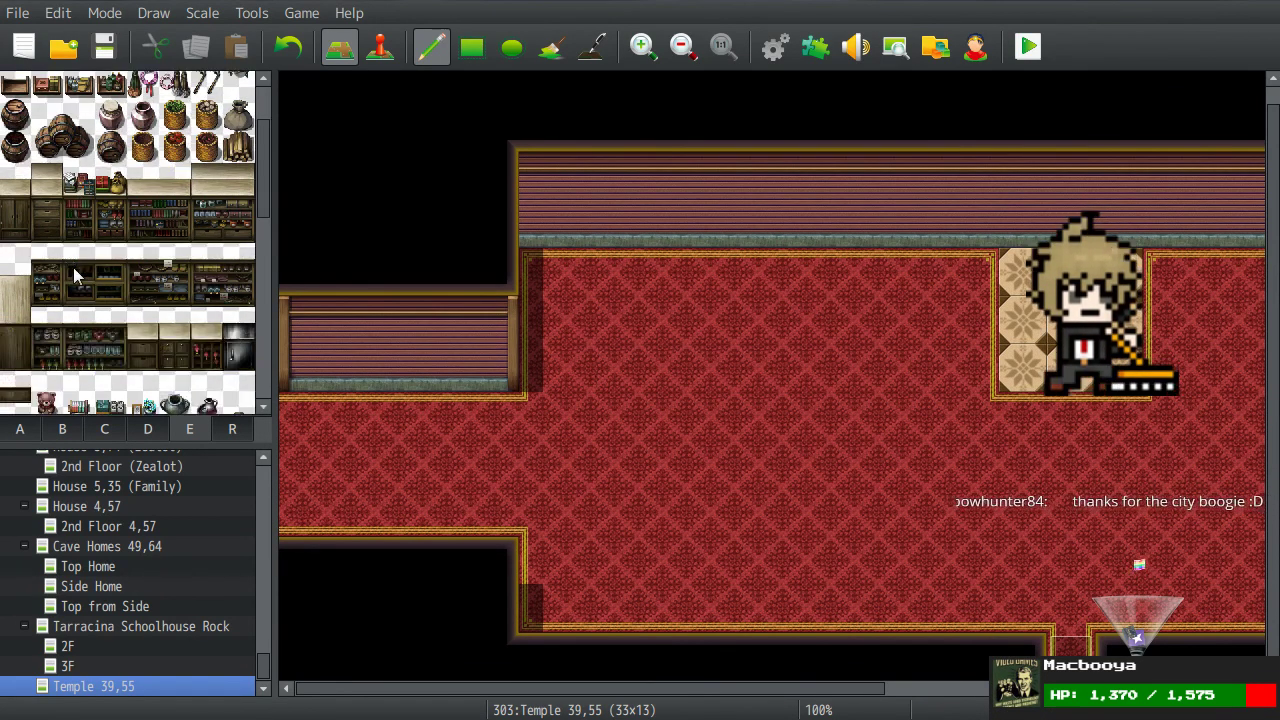
scroll(75, 270, "down", 4)
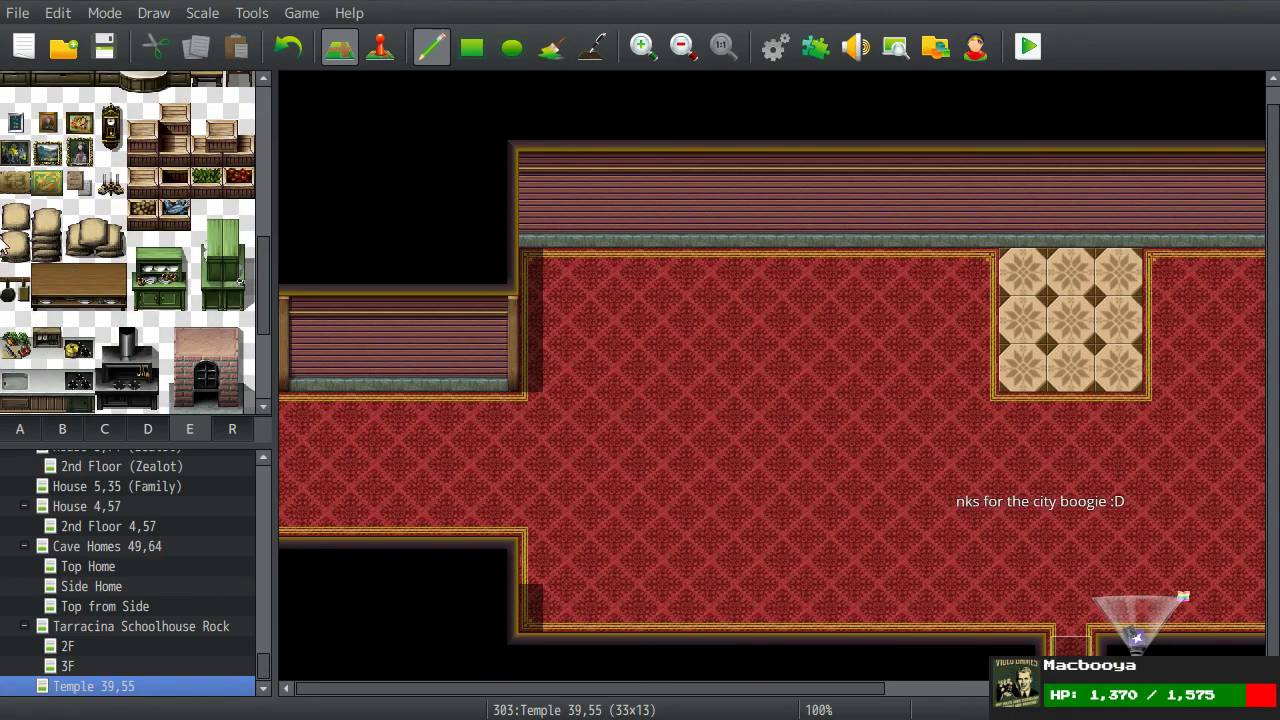
scroll(110, 300, "down", 6)
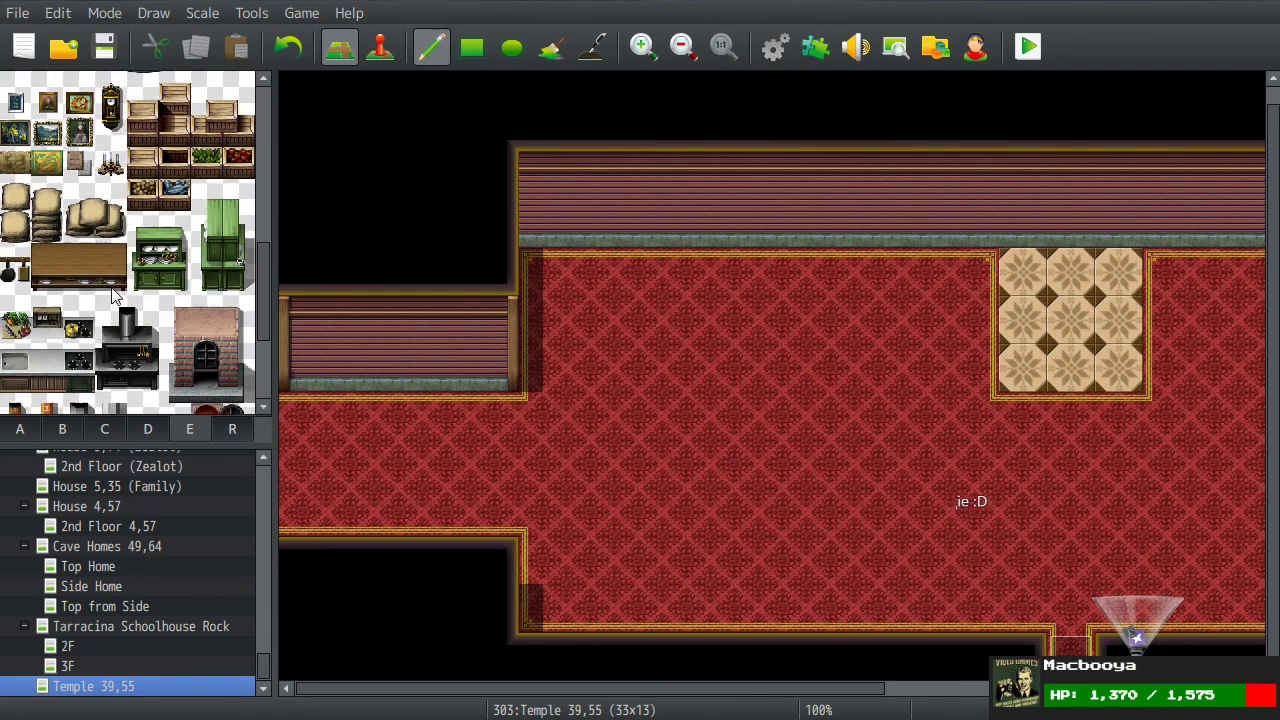
left_click(64, 429)
scroll(95, 393, "down", 10)
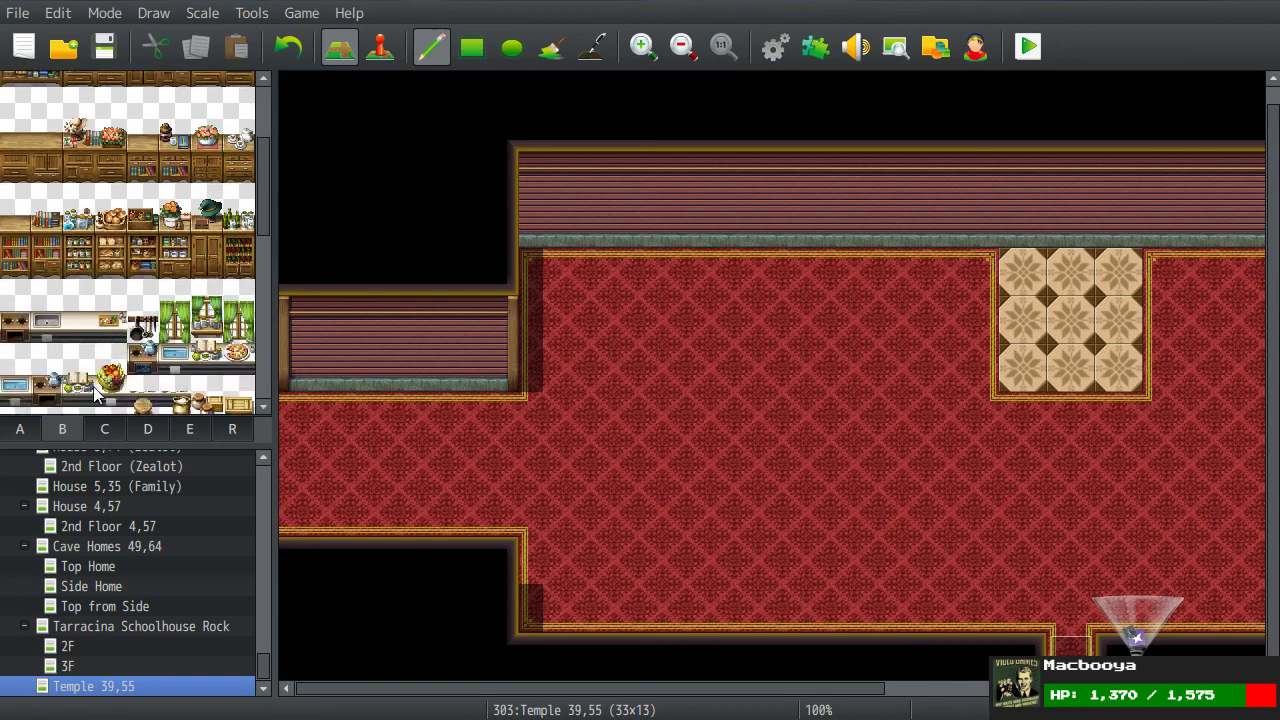
scroll(95, 393, "down", 2)
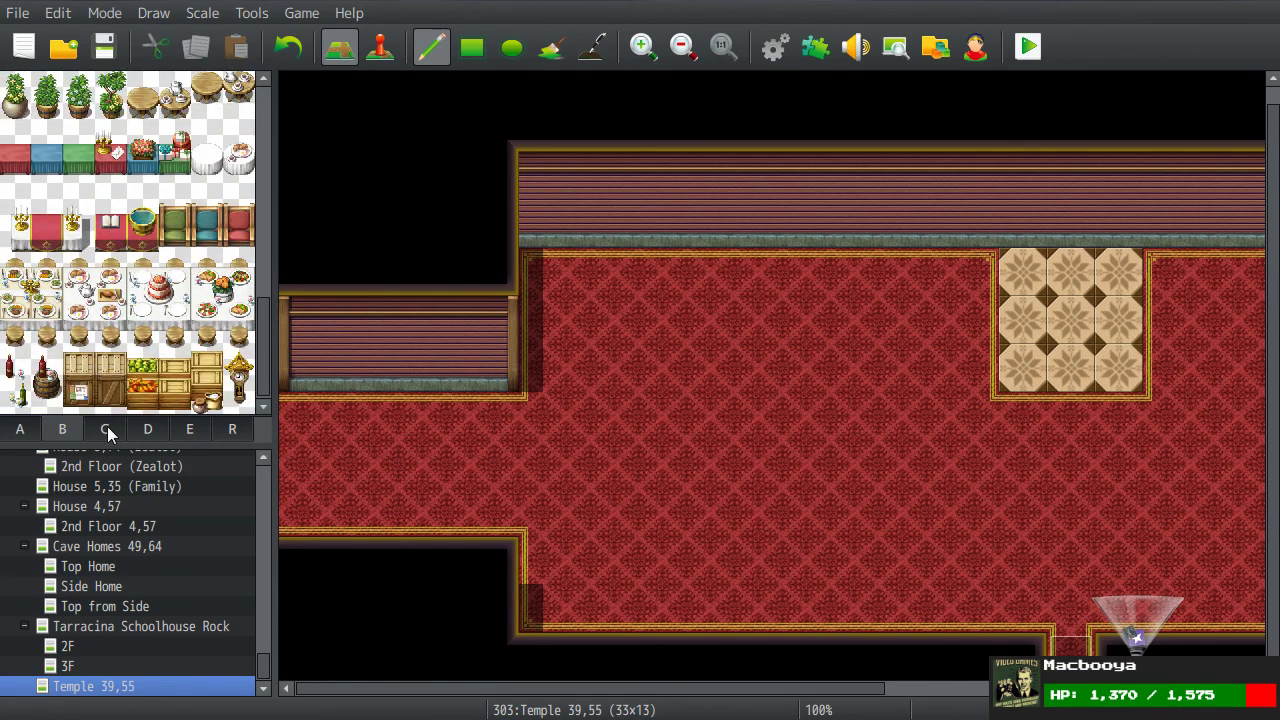
left_click(107, 427)
left_click(64, 428)
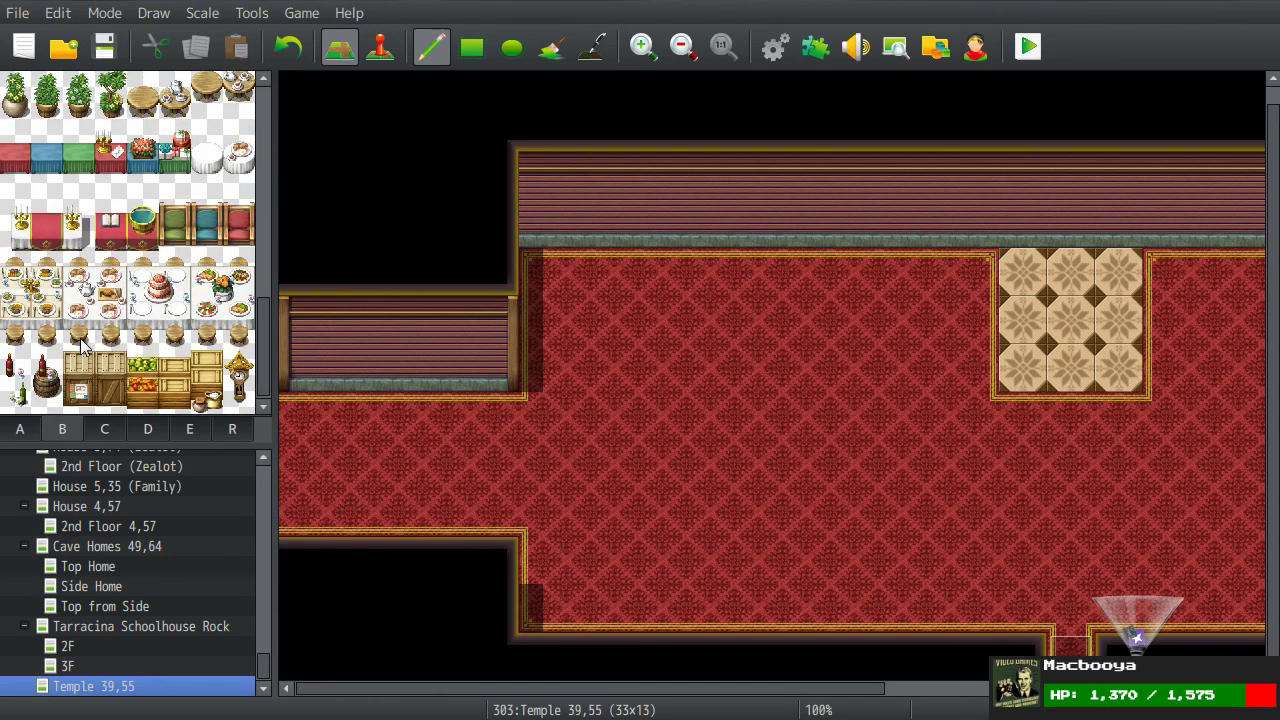
scroll(82, 345, "up", 1)
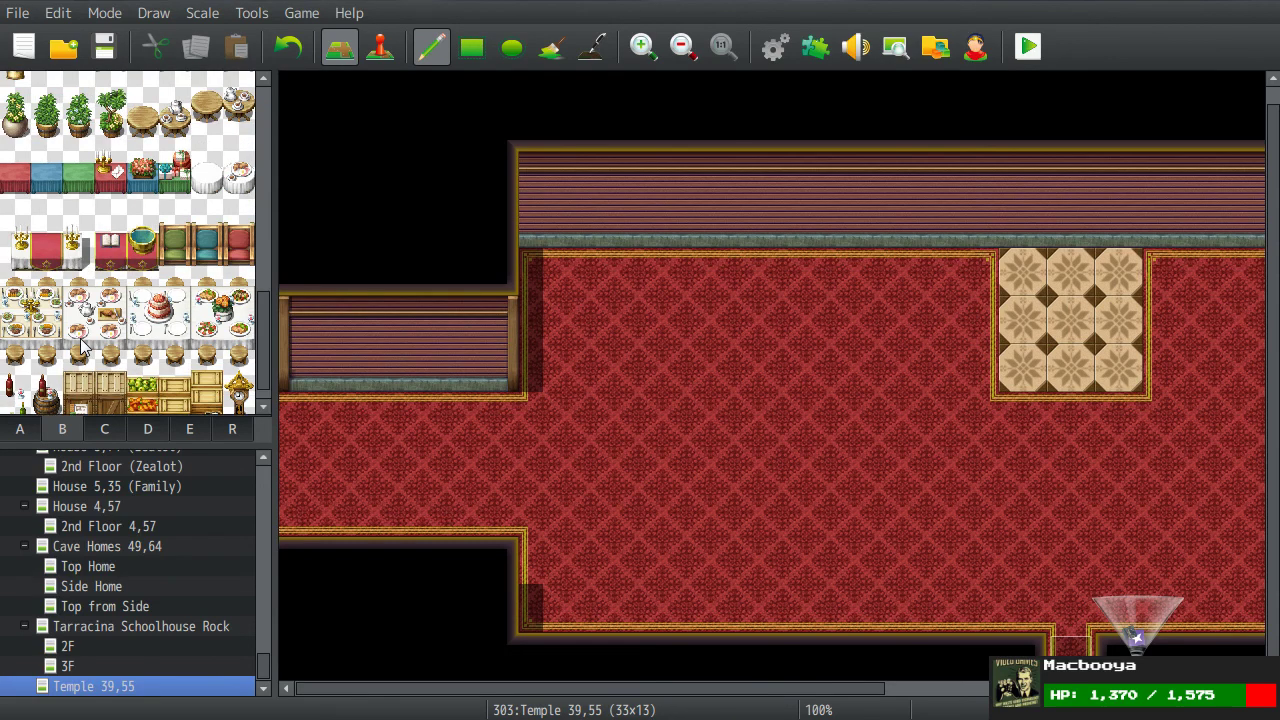
scroll(82, 345, "up", 2)
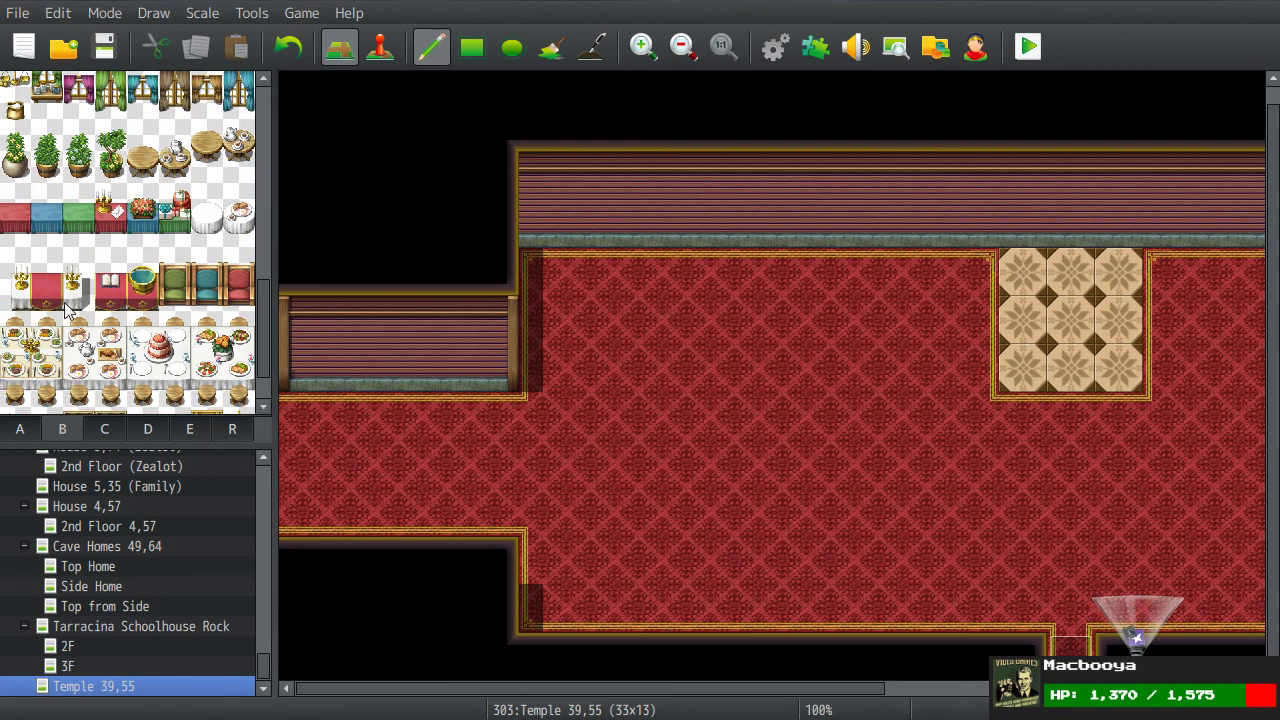
left_click(176, 433)
left_click(127, 428)
left_click(122, 432)
Step: Place the 3x3 pipe organ against the north wall, overlapping the top row of the beige tiled patch
left_click(150, 433)
left_click_drag(168, 262, 242, 340)
scroll(846, 314, "right", 5)
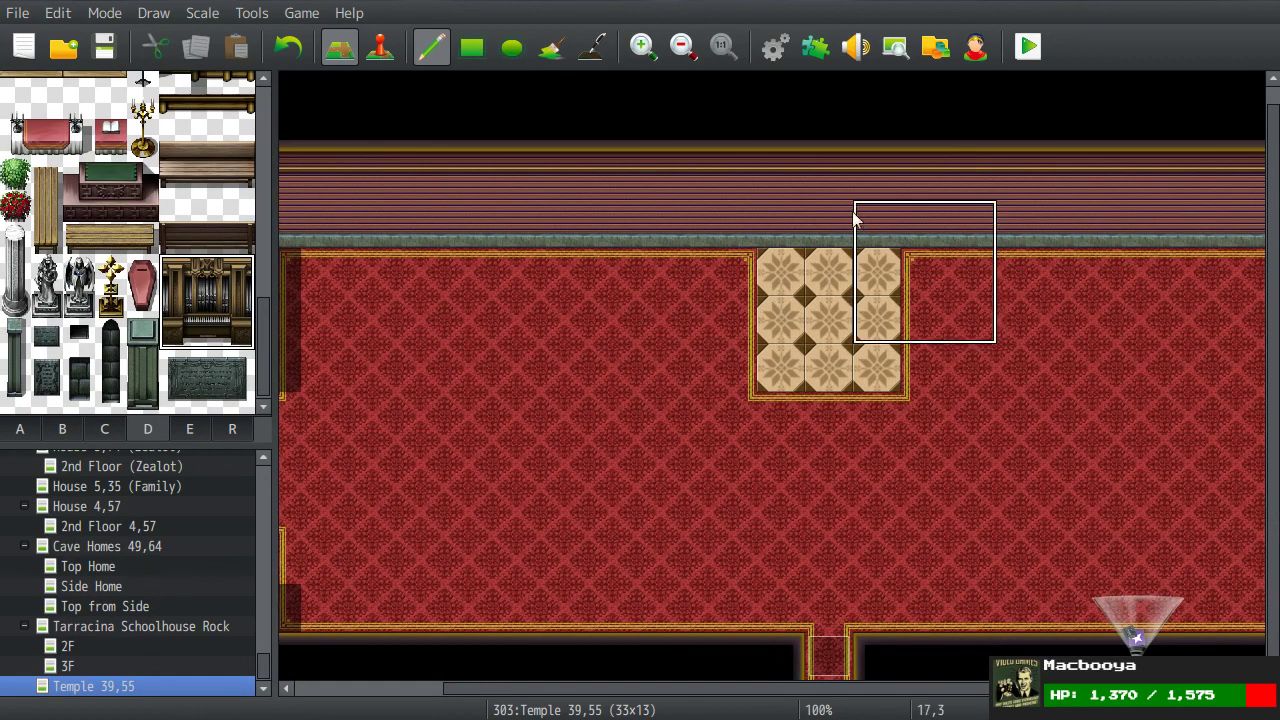
left_click(763, 181)
right_click(872, 386)
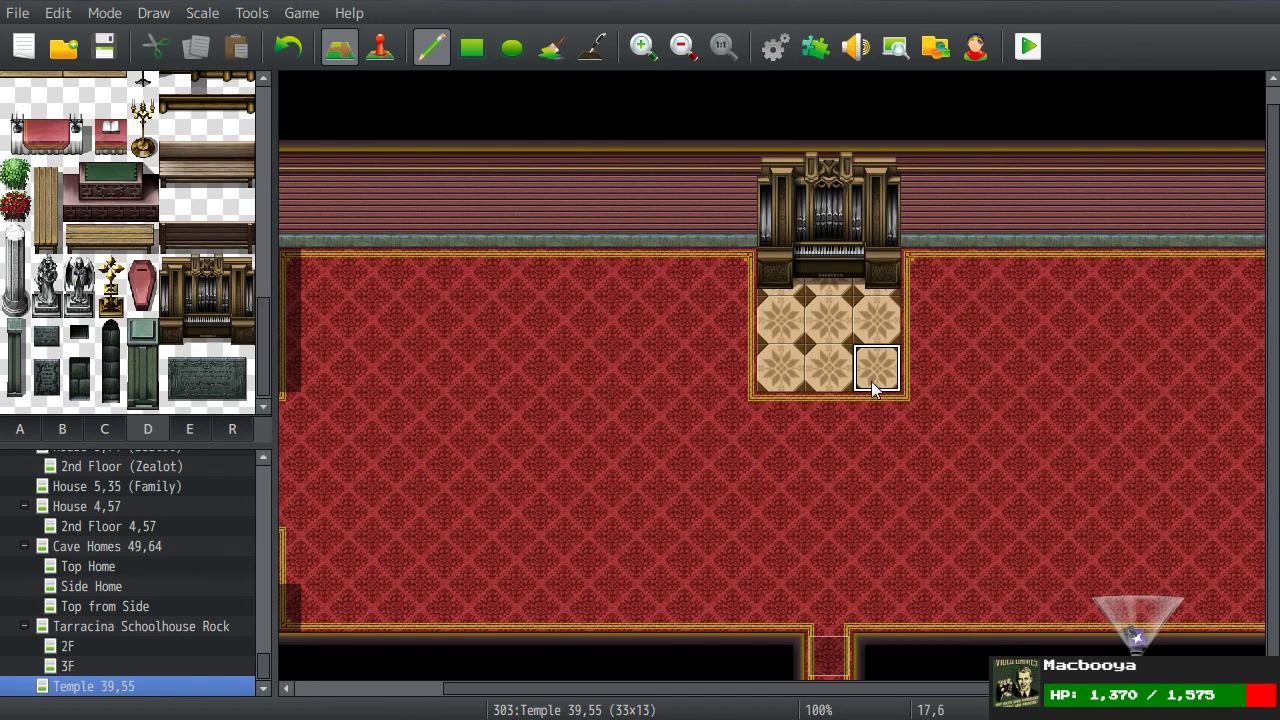
Step: Place a row of four two-tile wooden benches just south of the beige tiled patch, two on each side of the central aisle
left_click(80, 240)
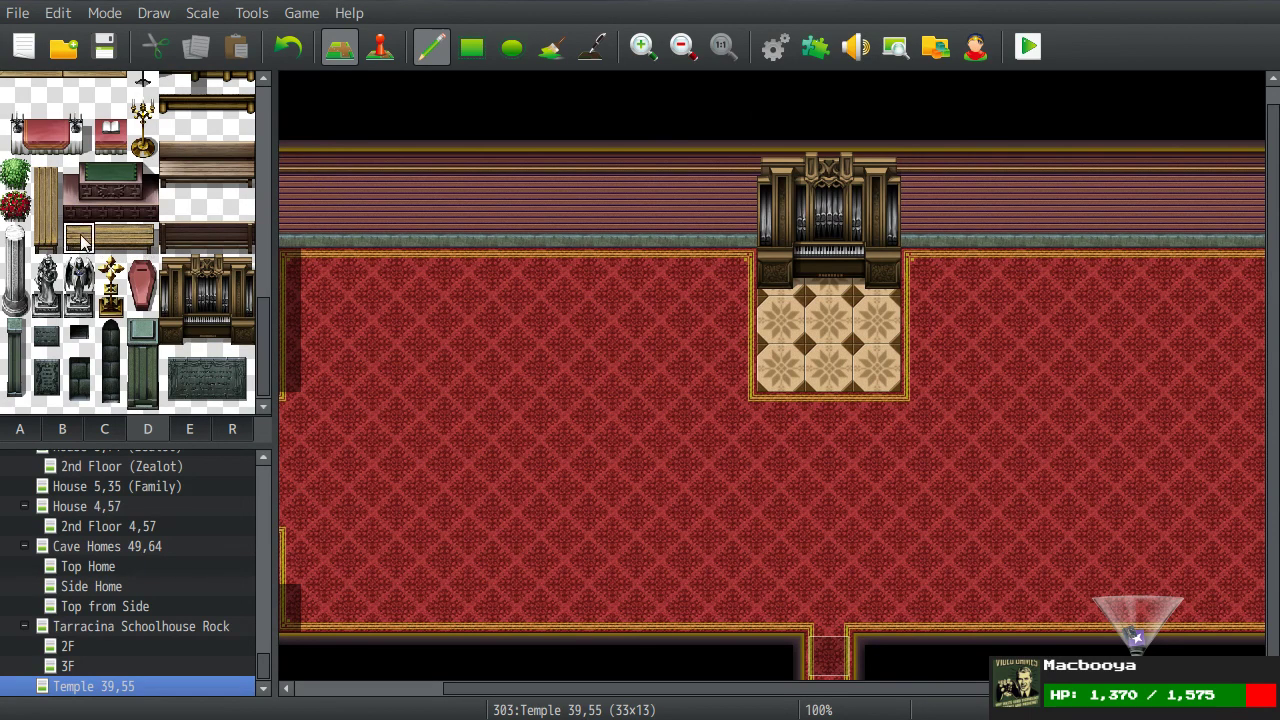
left_click(688, 437)
left_click(142, 237)
left_click(696, 424)
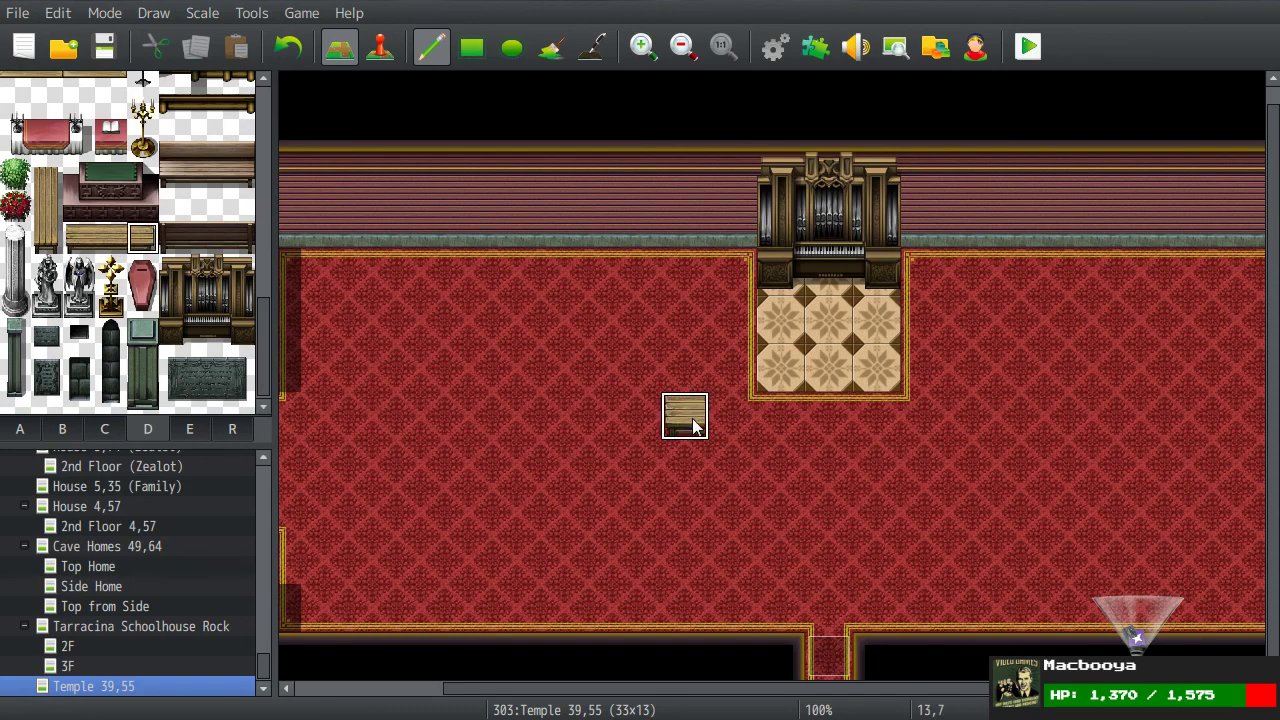
left_click(716, 424)
right_click_drag(684, 420, 712, 428)
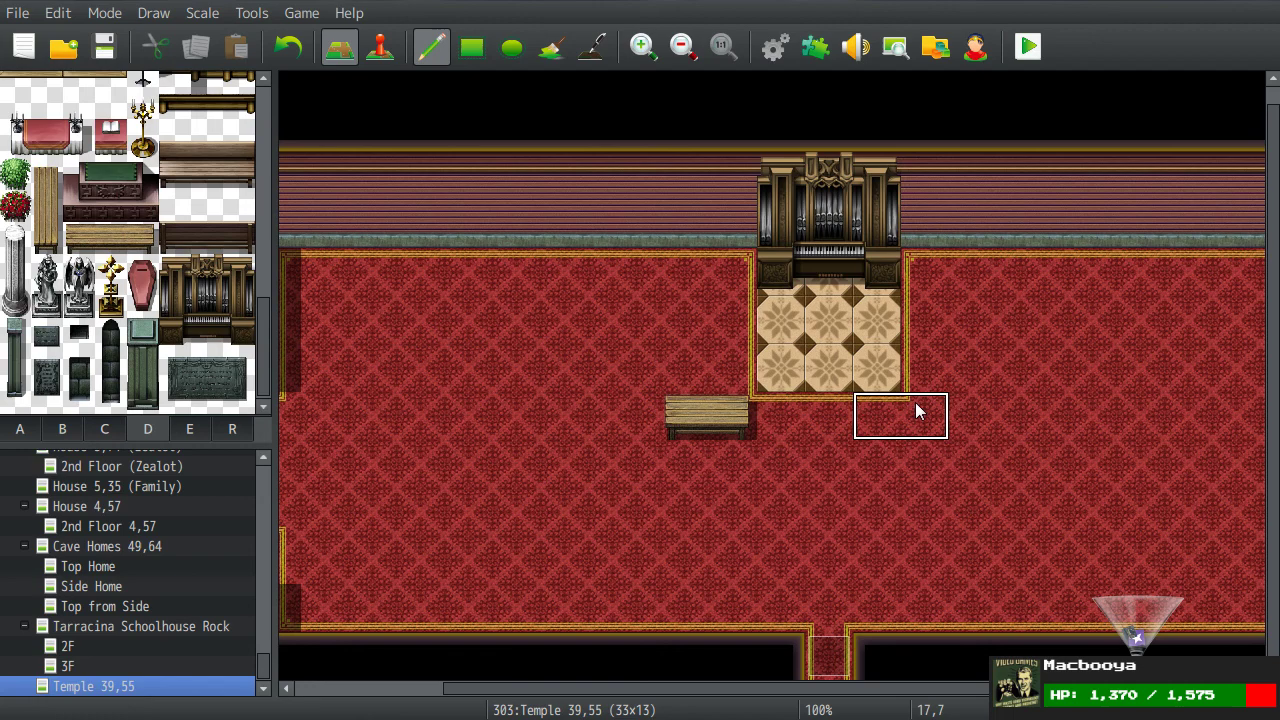
left_click(951, 406)
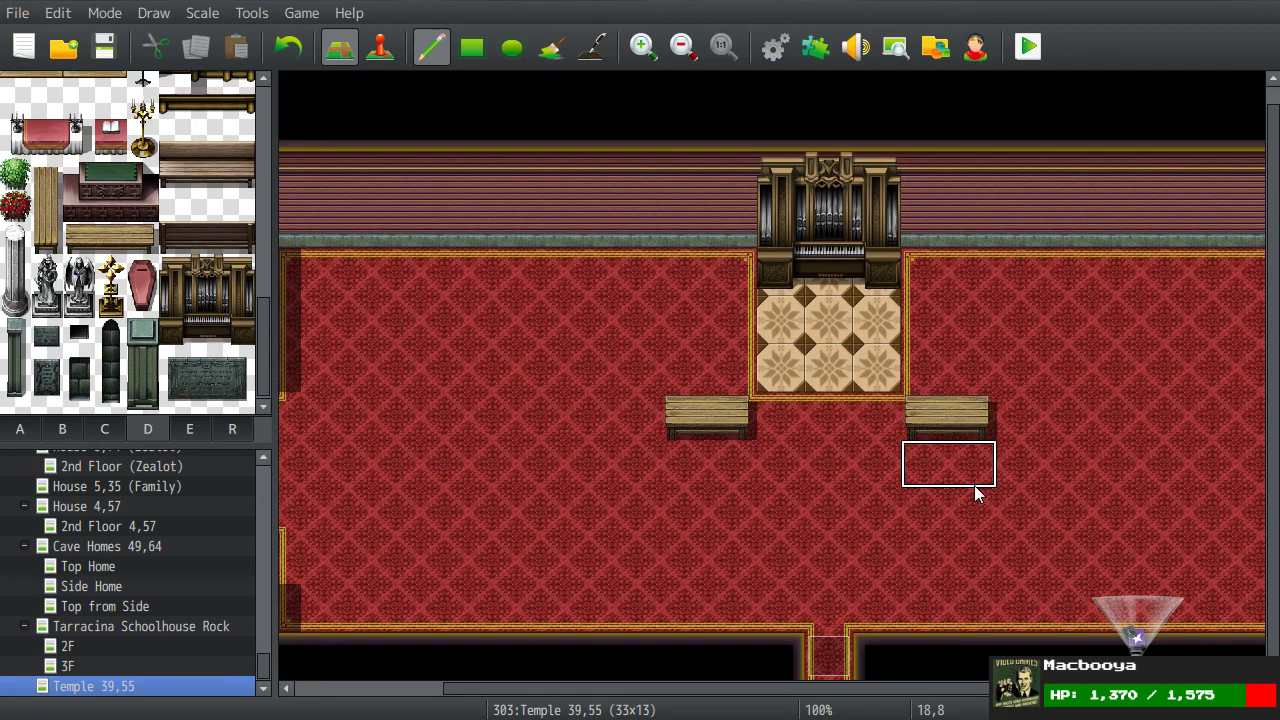
left_click(1126, 415)
left_click(570, 427)
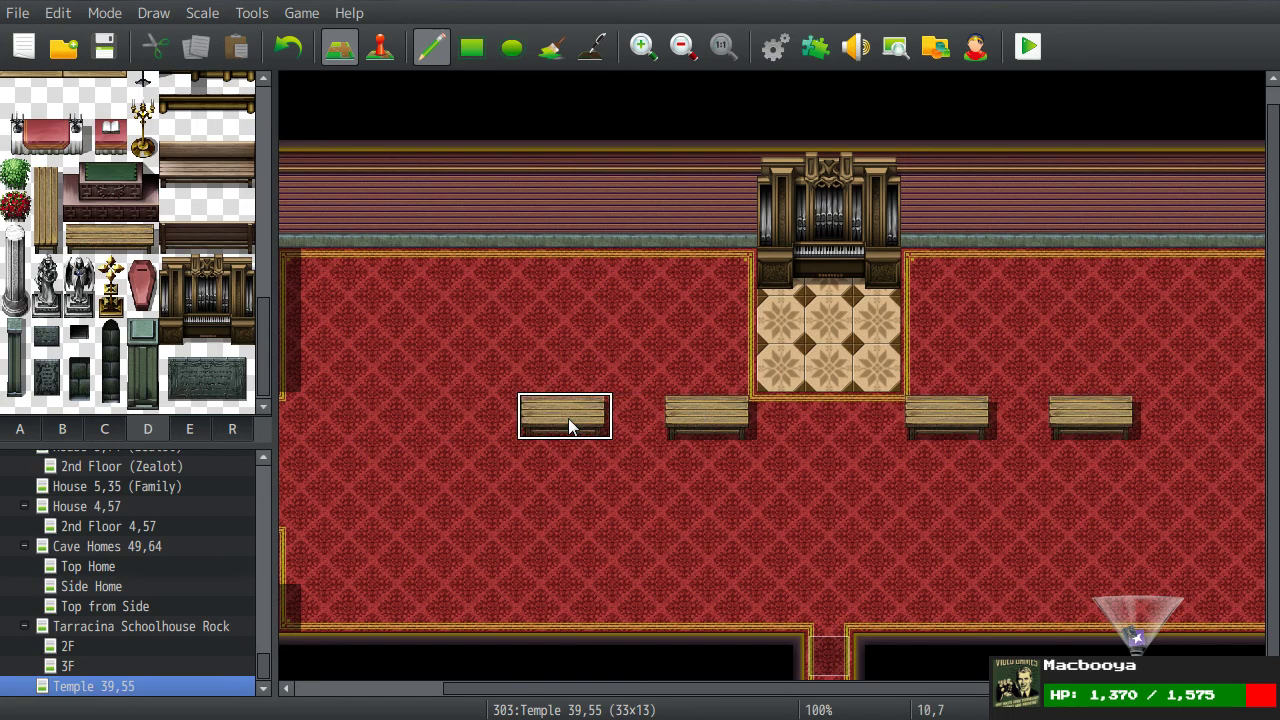
Step: Add a second row of four benches two tiles south of the first, aligned with the benches above
left_click(588, 512)
left_click(733, 512)
left_click(923, 514)
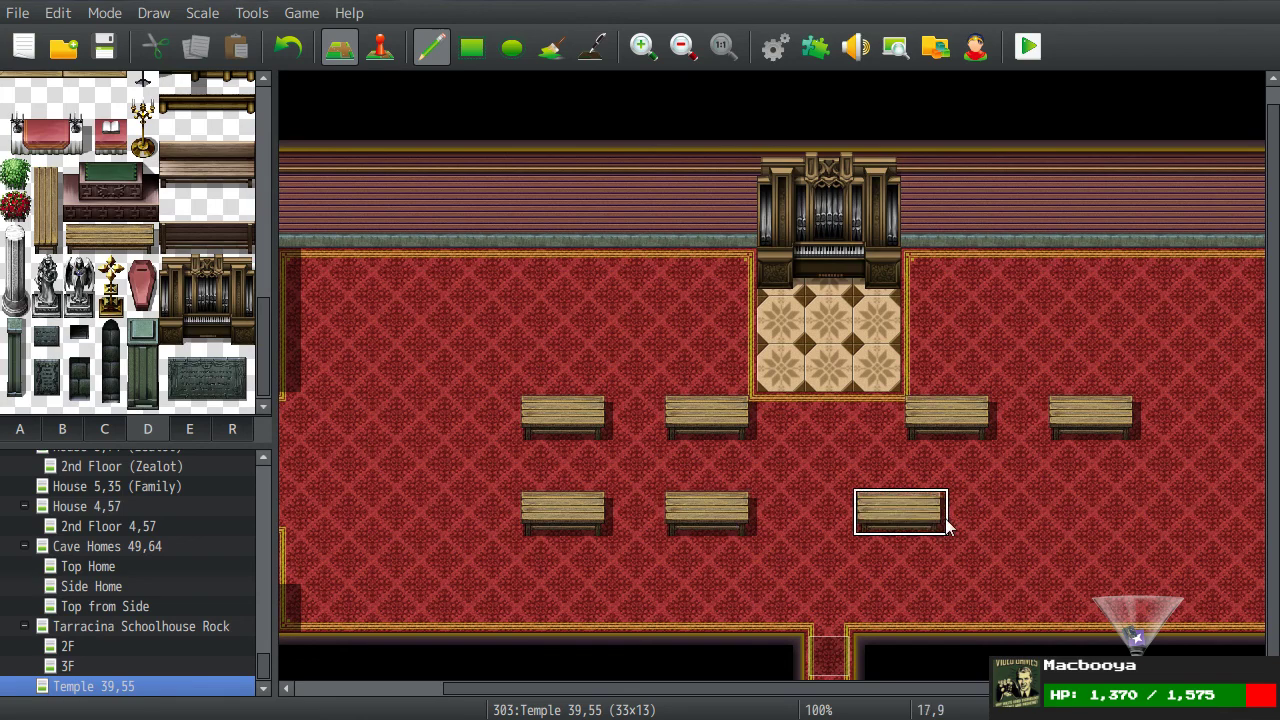
left_click(962, 514)
left_click(1120, 512)
Step: Place tall golden candelabras on both sides of the organ and at the outer ends of both bench rows
scroll(990, 350, "right", 2)
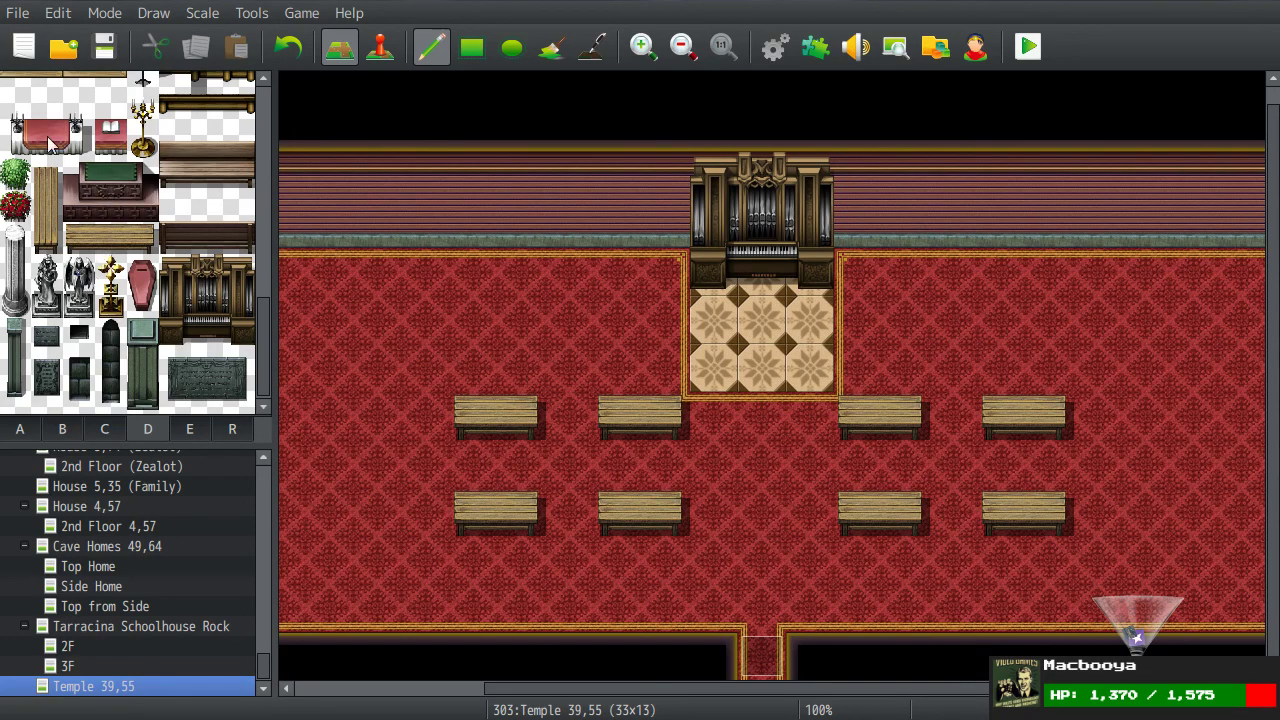
scroll(122, 120, "up", 2)
left_click_drag(143, 190, 145, 224)
left_click(665, 250)
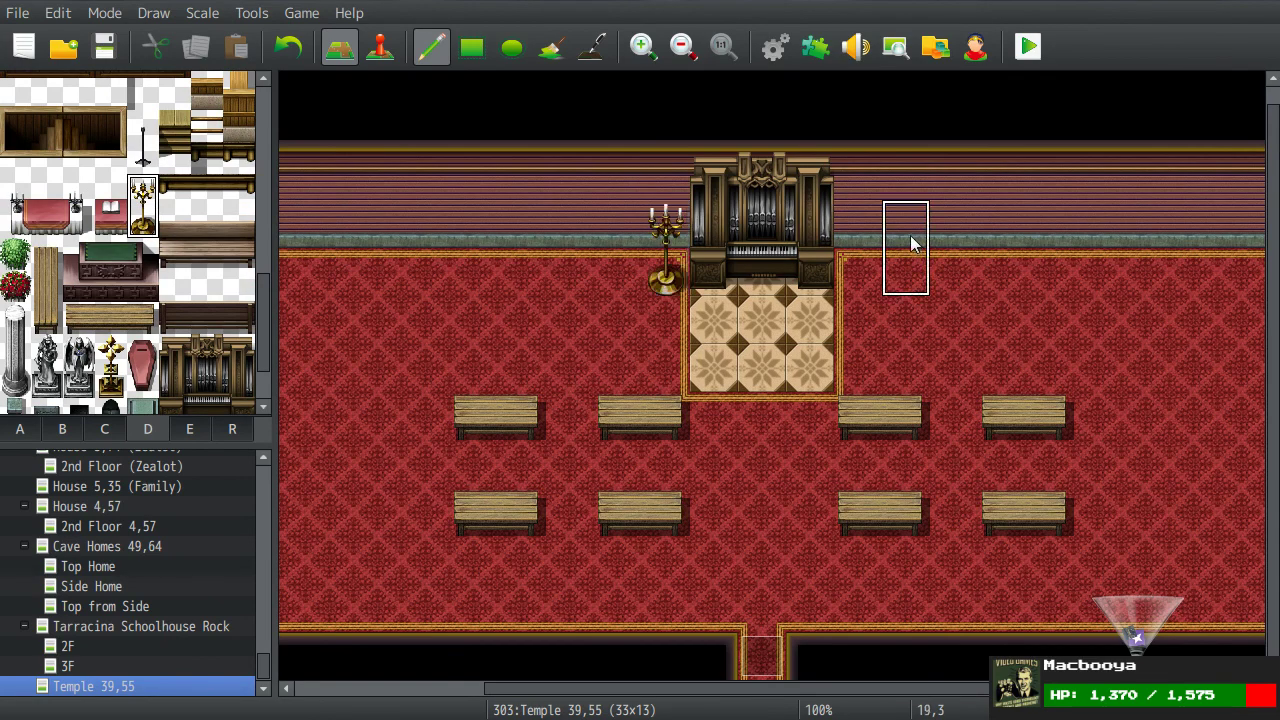
left_click(860, 250)
left_click(440, 382)
left_click(1097, 380)
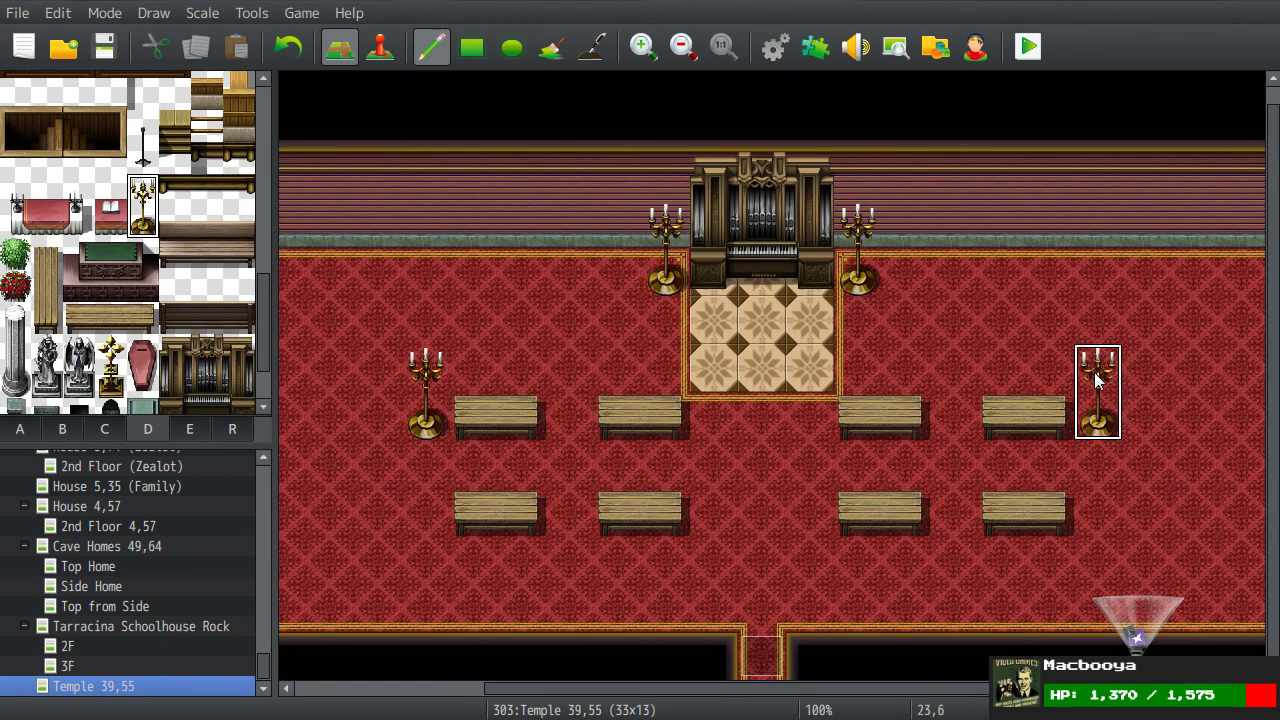
left_click(1100, 478)
left_click(418, 490)
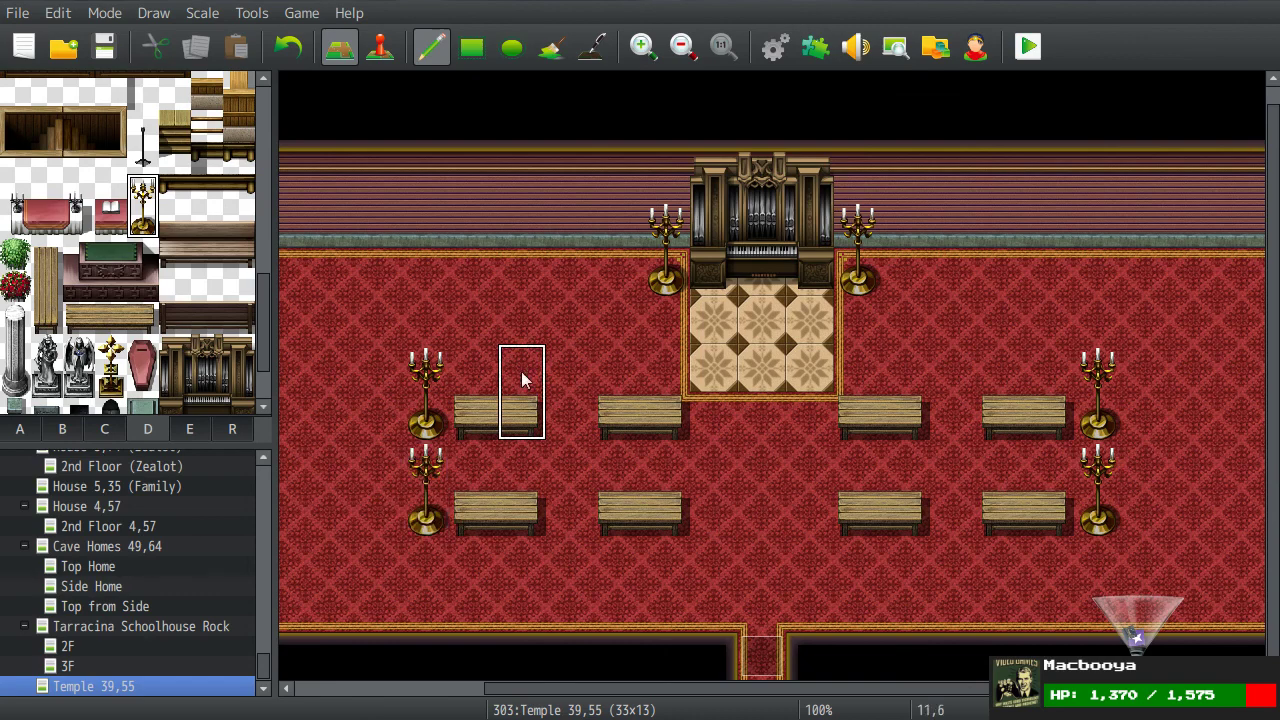
Step: Build a one-tile-wide partition from the north wall into the hall's west side, ending in a plank wall face beside the upper candelabra
right_click(602, 295)
middle_click_drag(466, 320, 531, 217)
left_click_drag(529, 148, 529, 266)
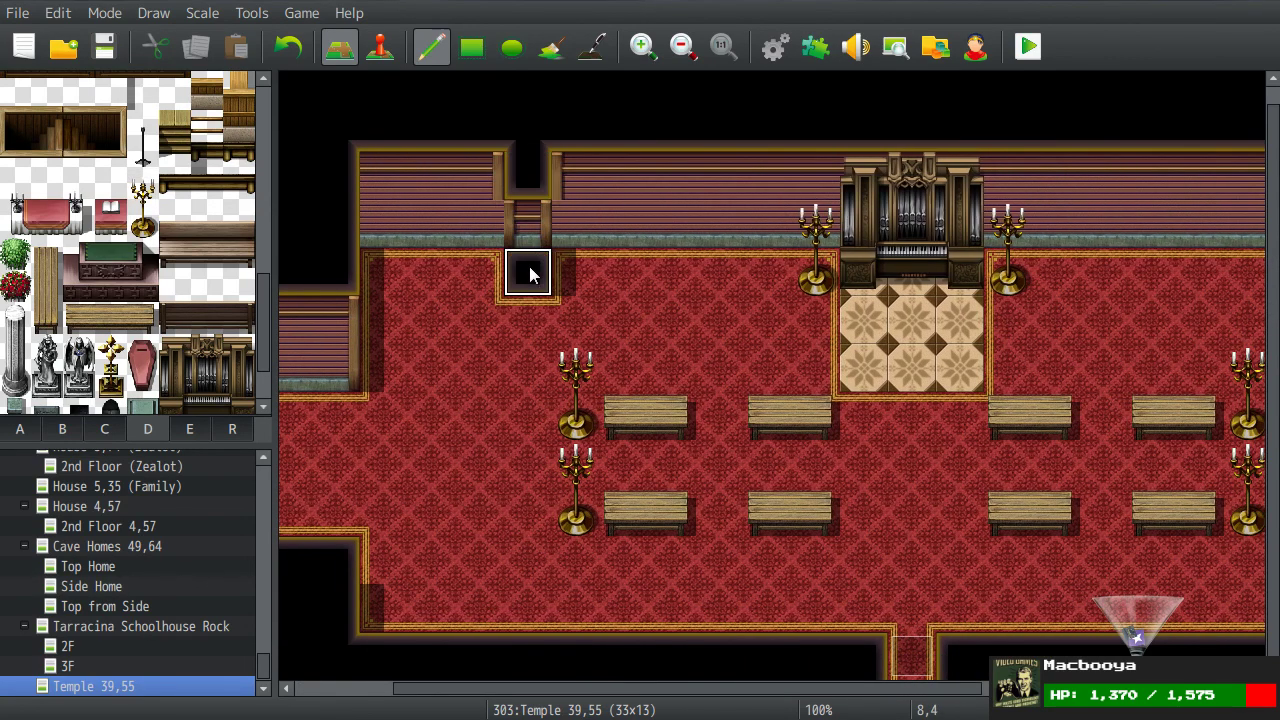
left_click(528, 320)
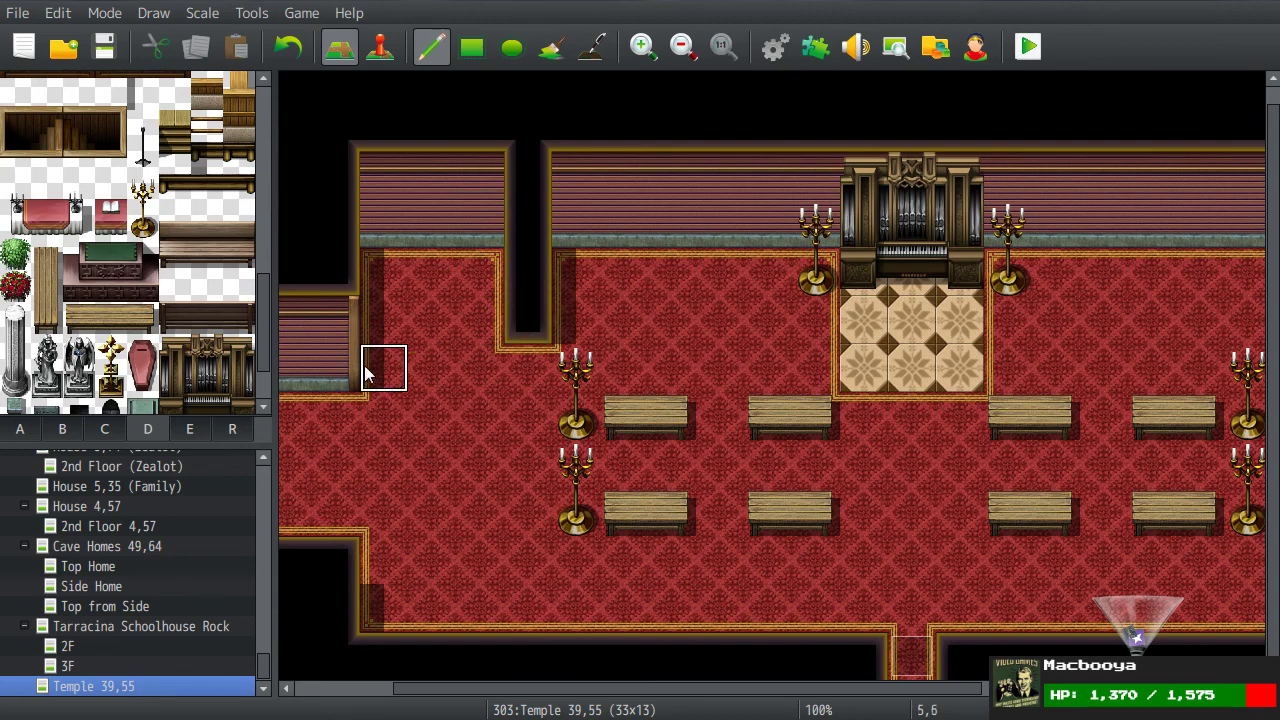
left_click(533, 378)
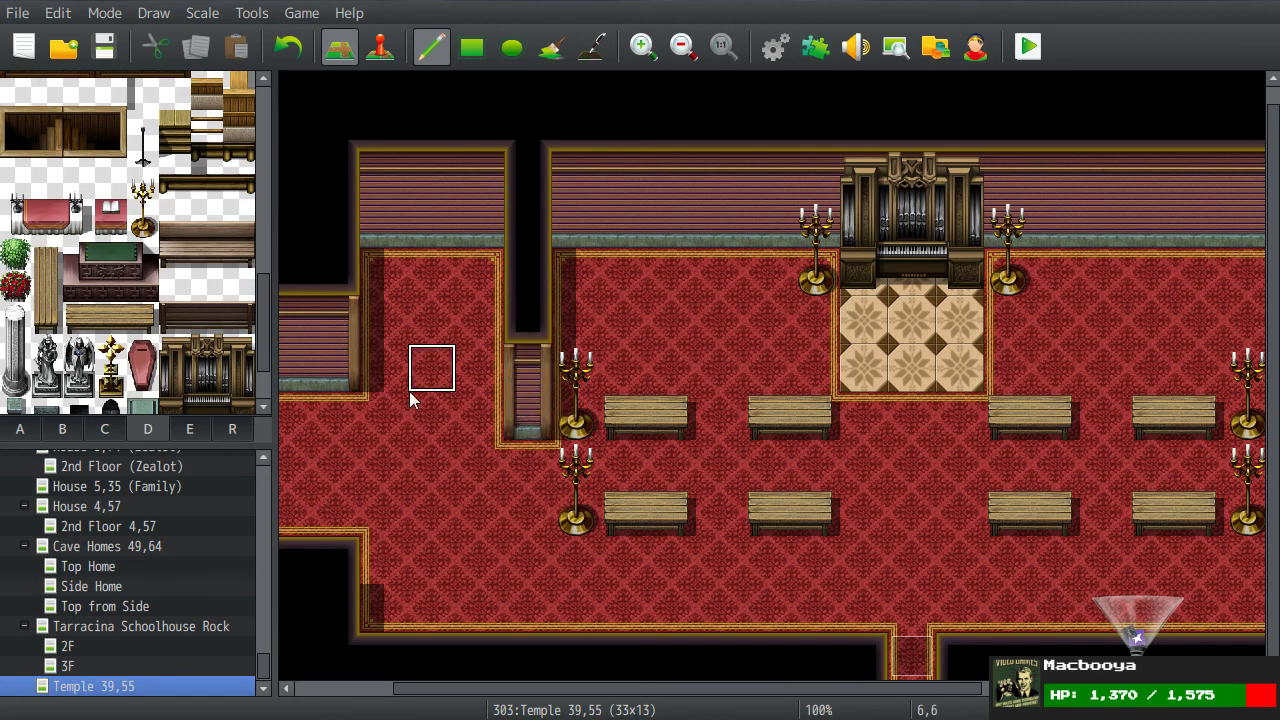
Step: Copy the whole west partition column and place it at the matching spot on the hall's east side
right_click_drag(528, 175, 528, 423)
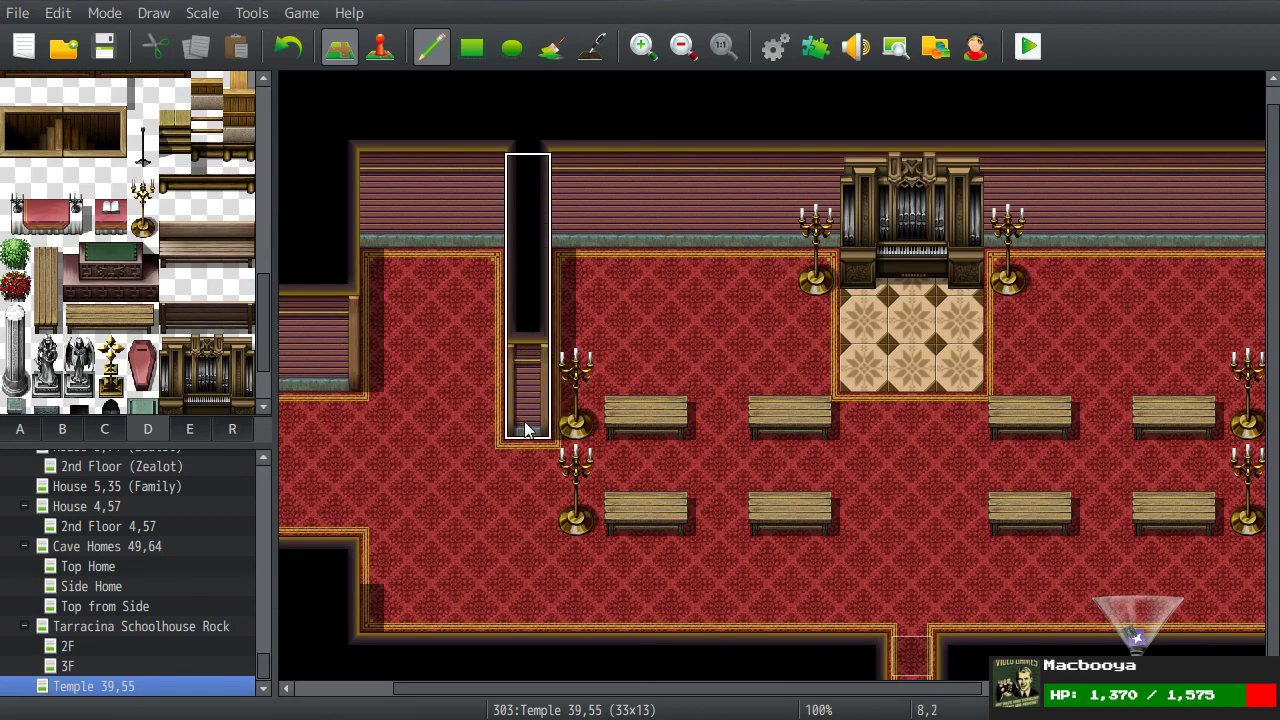
scroll(771, 443, "right", 5, "shift")
left_click(965, 420)
scroll(700, 380, "left", 5, "shift")
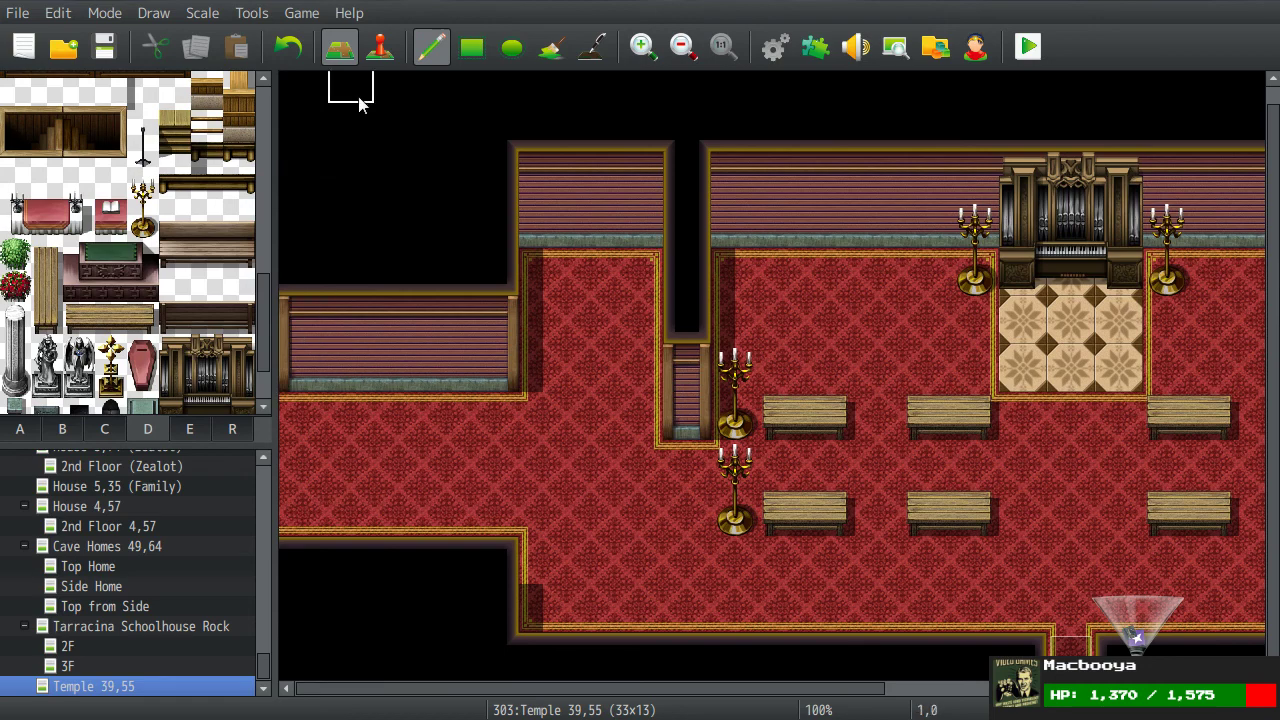
Step: Create an event on the west wing's north wall at 2,6 and browse the door character sheets for its image
left_click(388, 52)
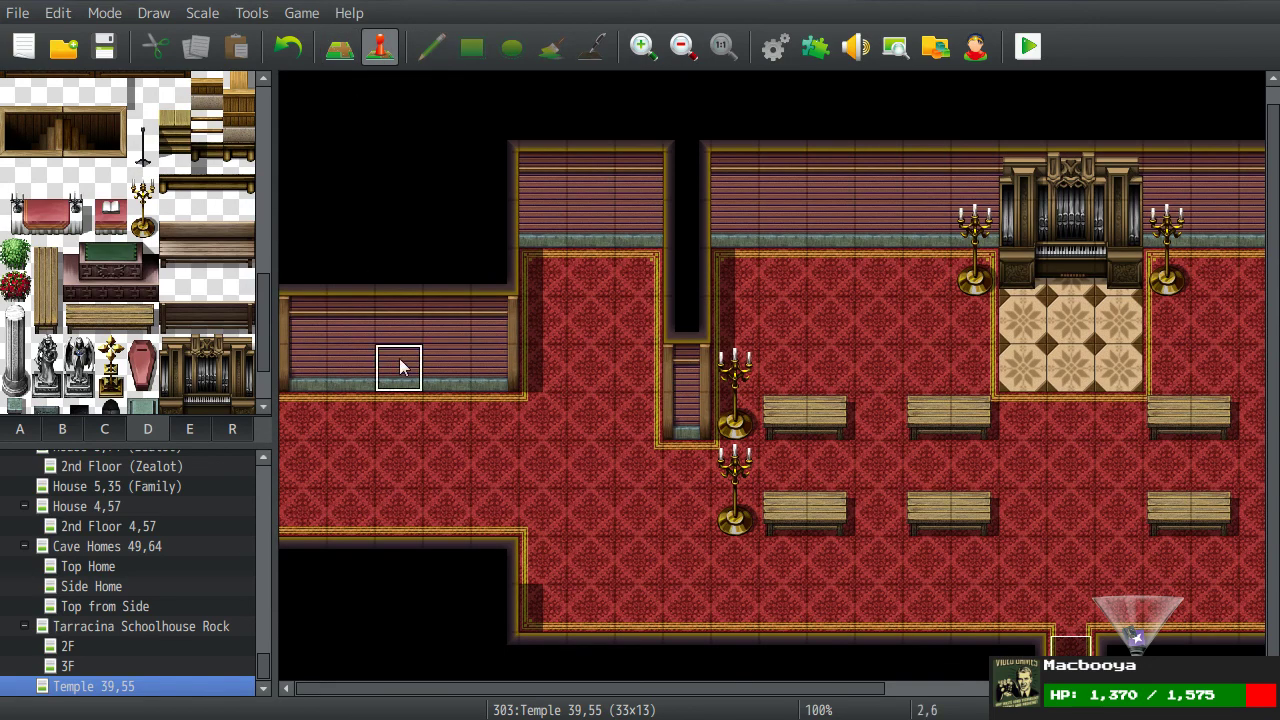
double_click(402, 361)
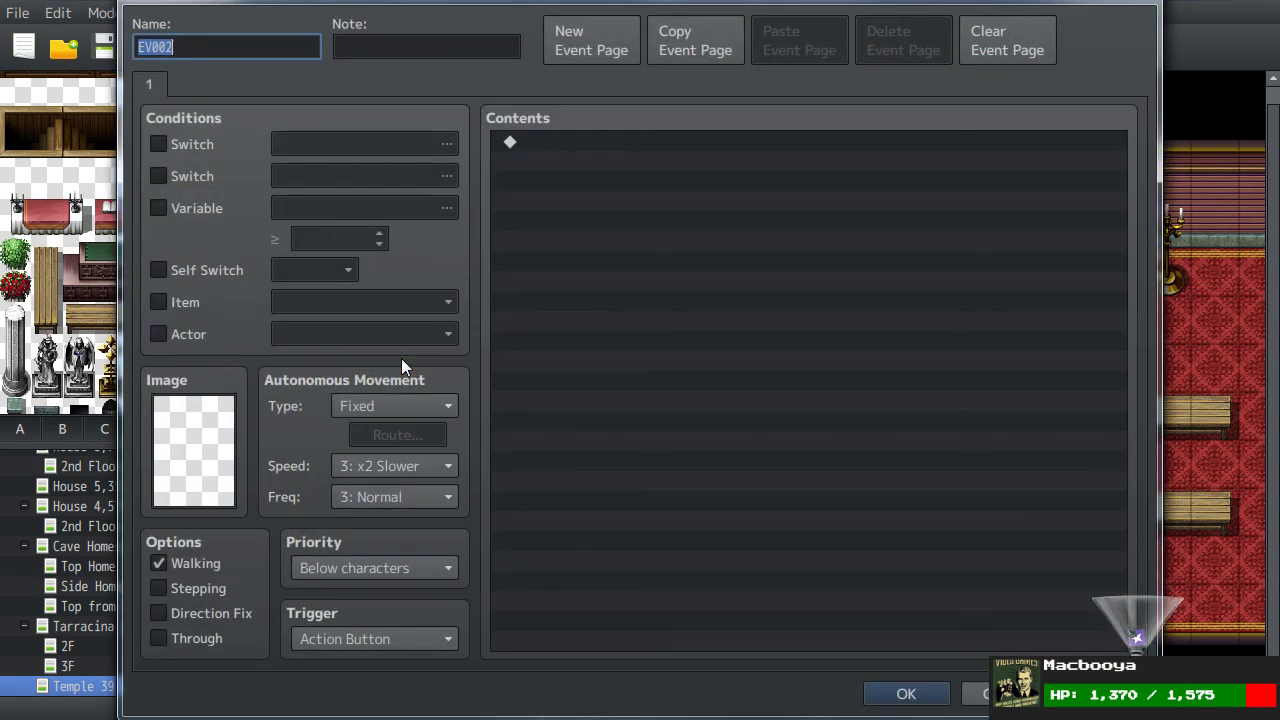
double_click(228, 488)
left_click_drag(477, 177, 466, 465)
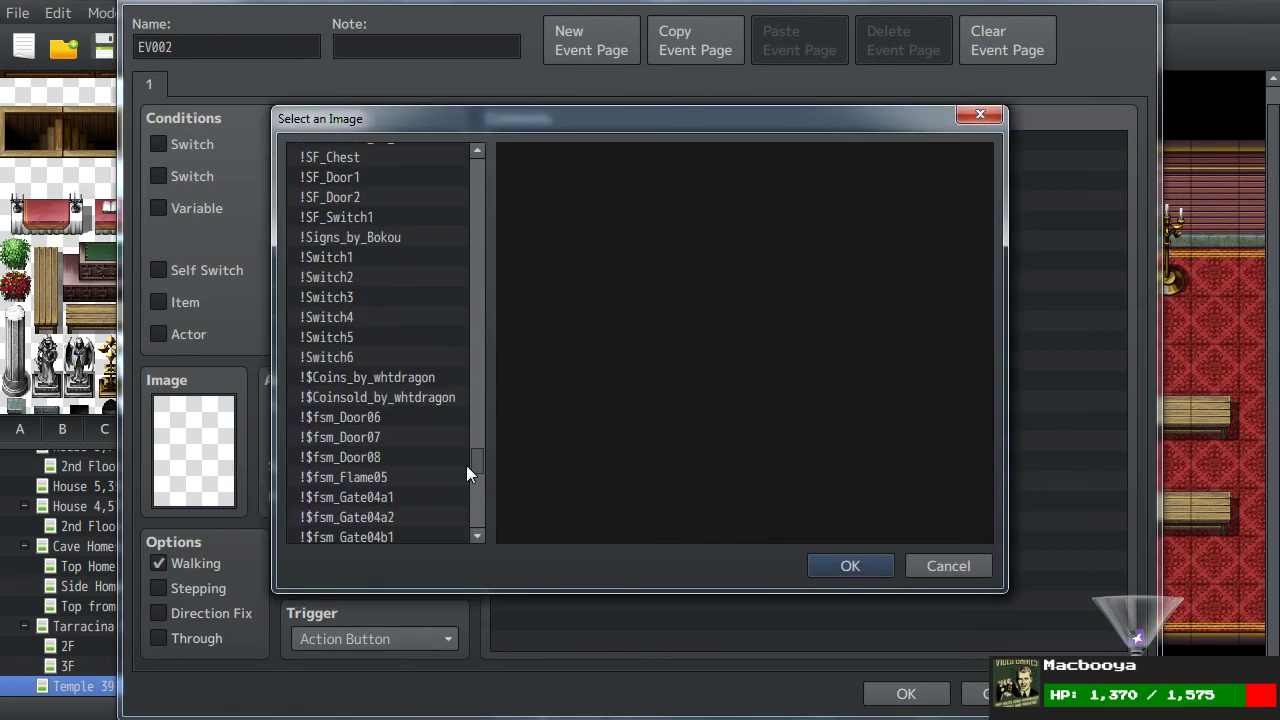
left_click(390, 419)
left_click(384, 439)
left_click(381, 459)
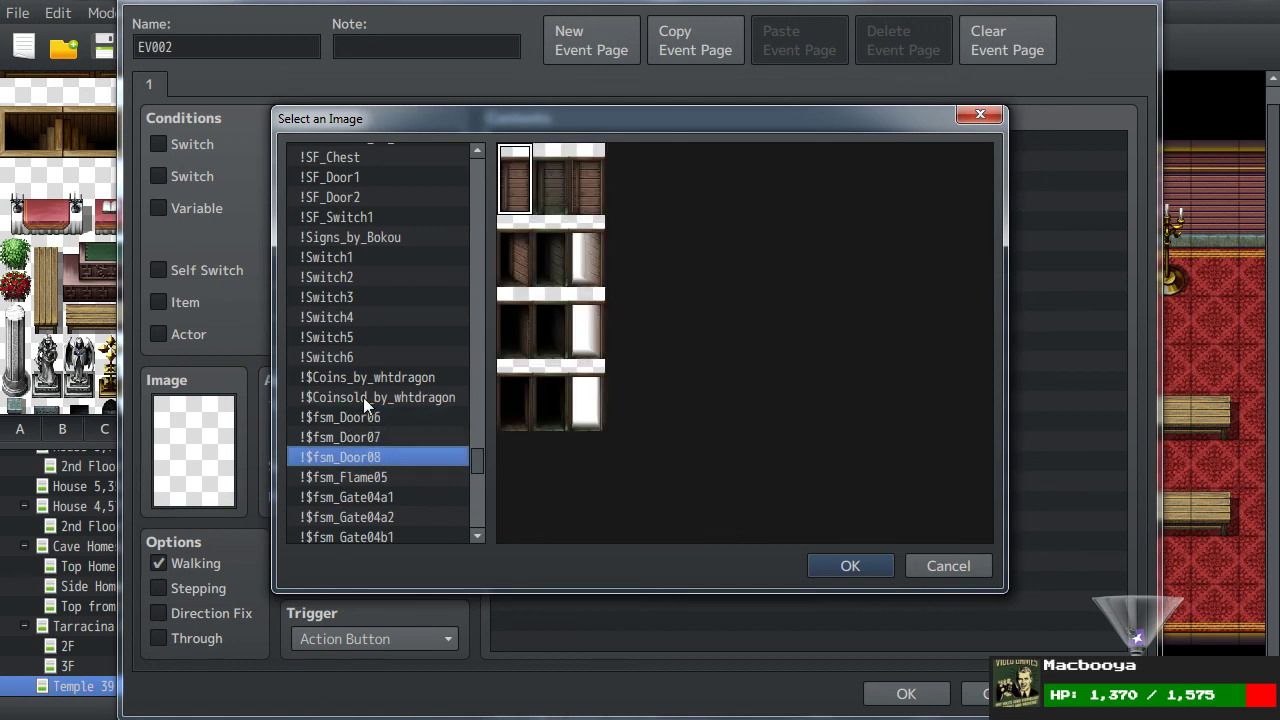
scroll(363, 397, "up", 2)
left_click(356, 315)
left_click(360, 296)
scroll(363, 306, "up", 6)
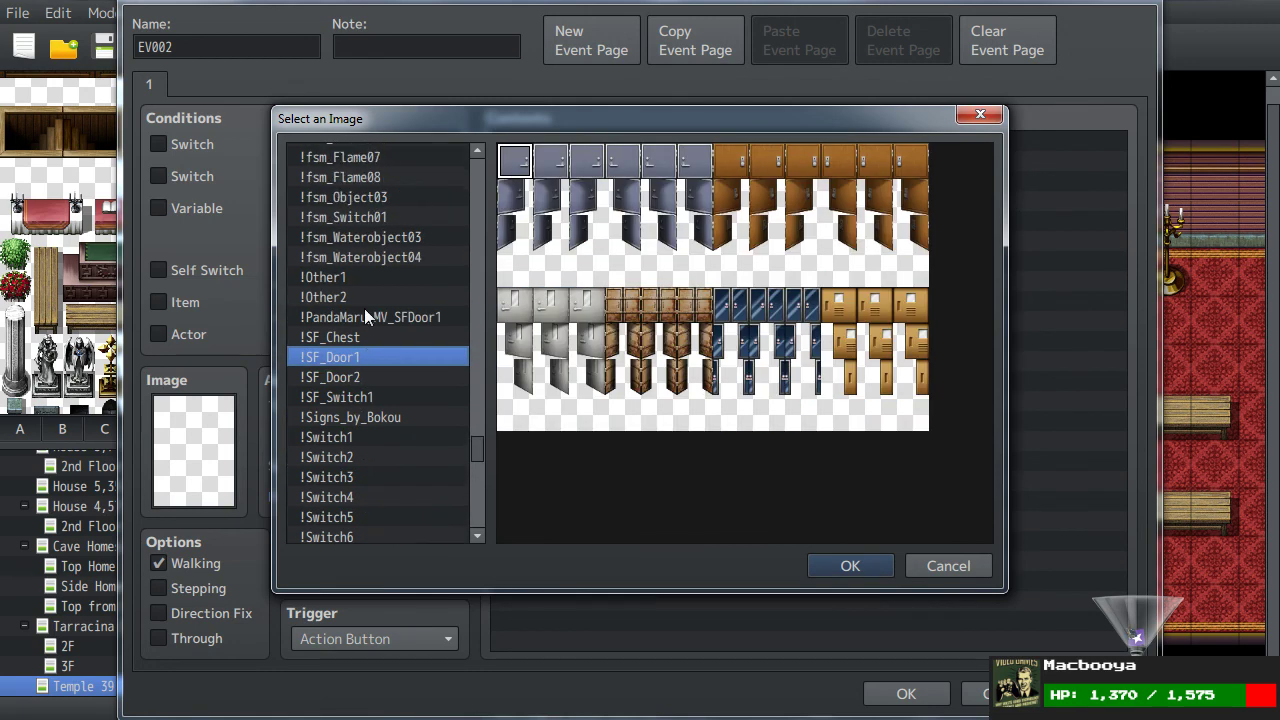
left_click(364, 302)
left_click(381, 277)
left_click(374, 259)
left_click(367, 237)
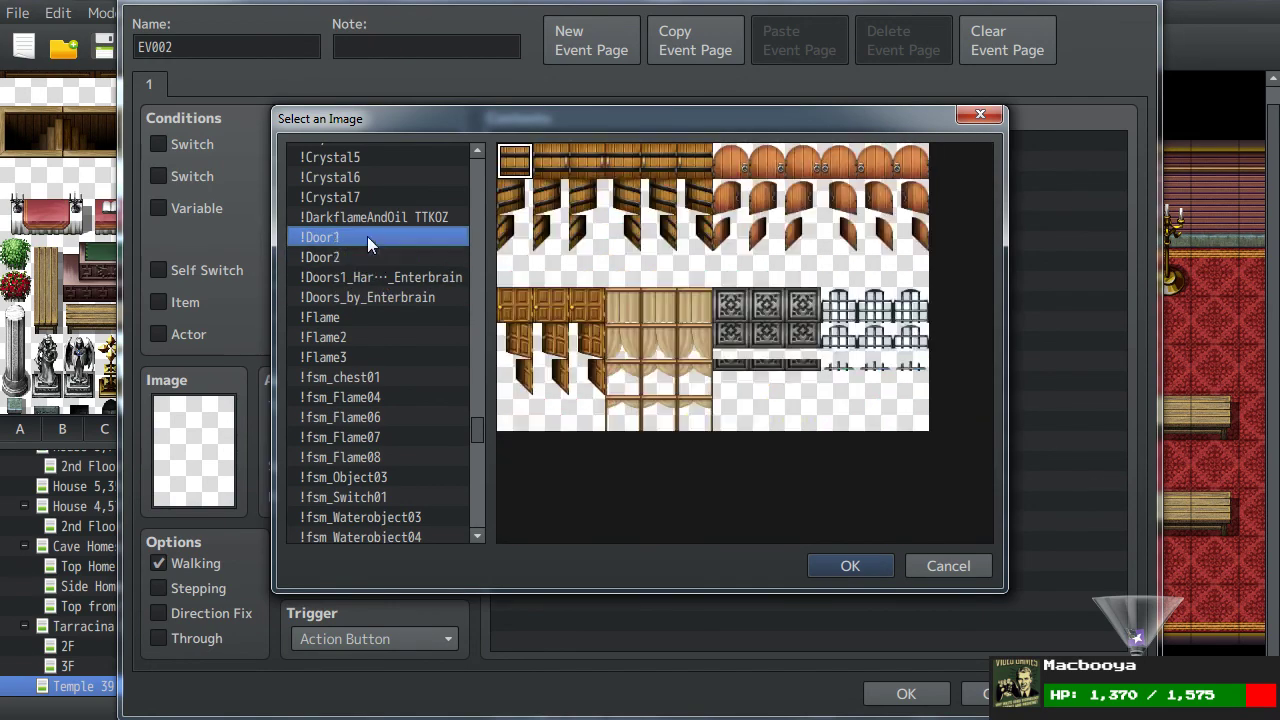
scroll(367, 236, "up", 4)
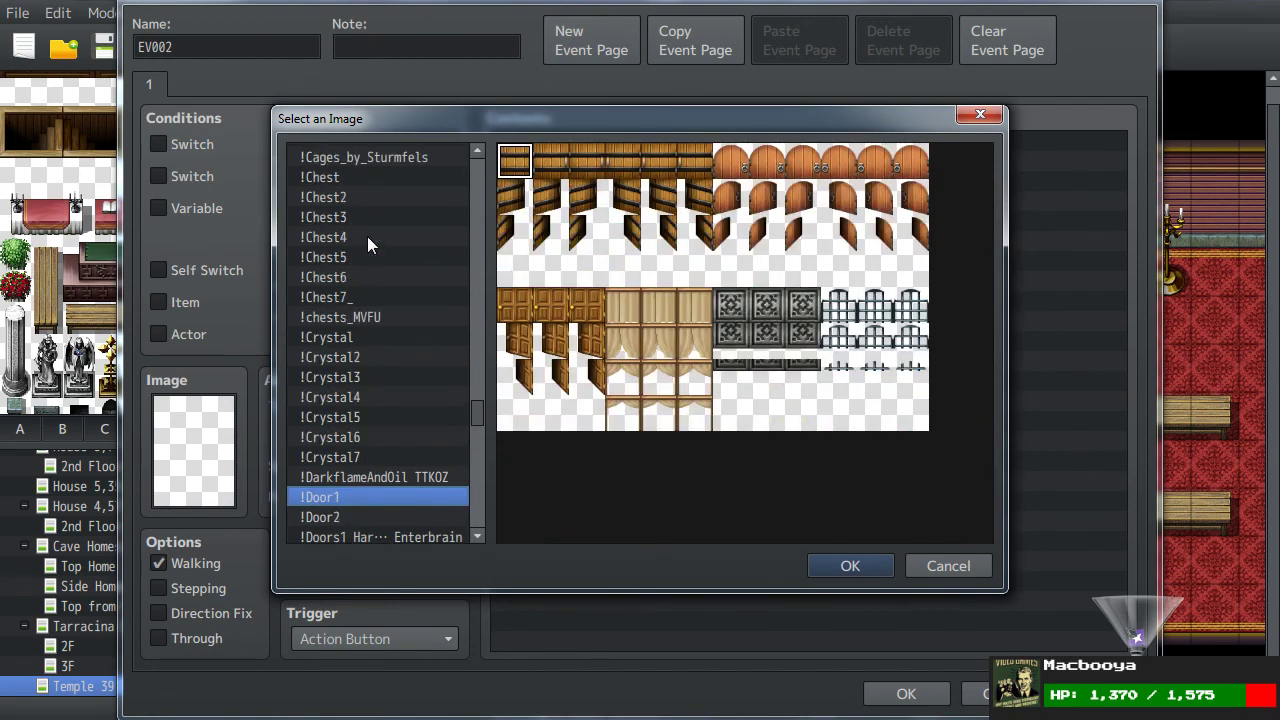
scroll(367, 236, "down", 12)
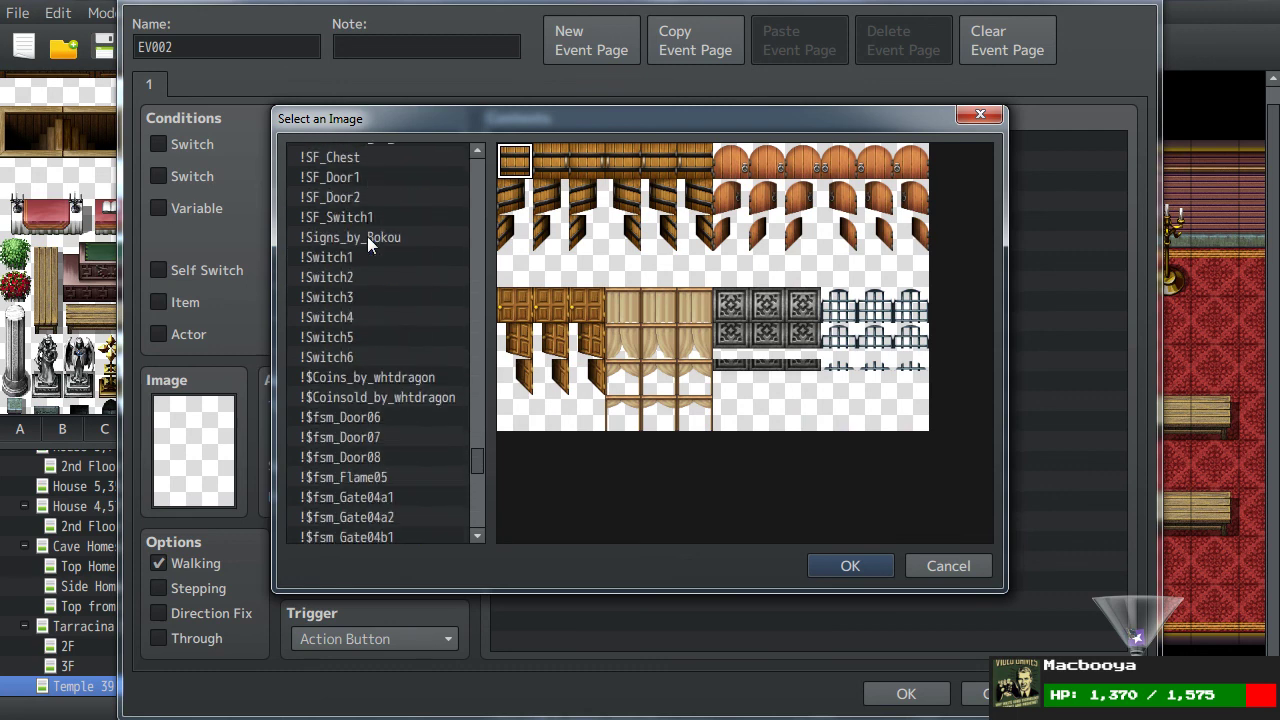
scroll(367, 236, "down", 2)
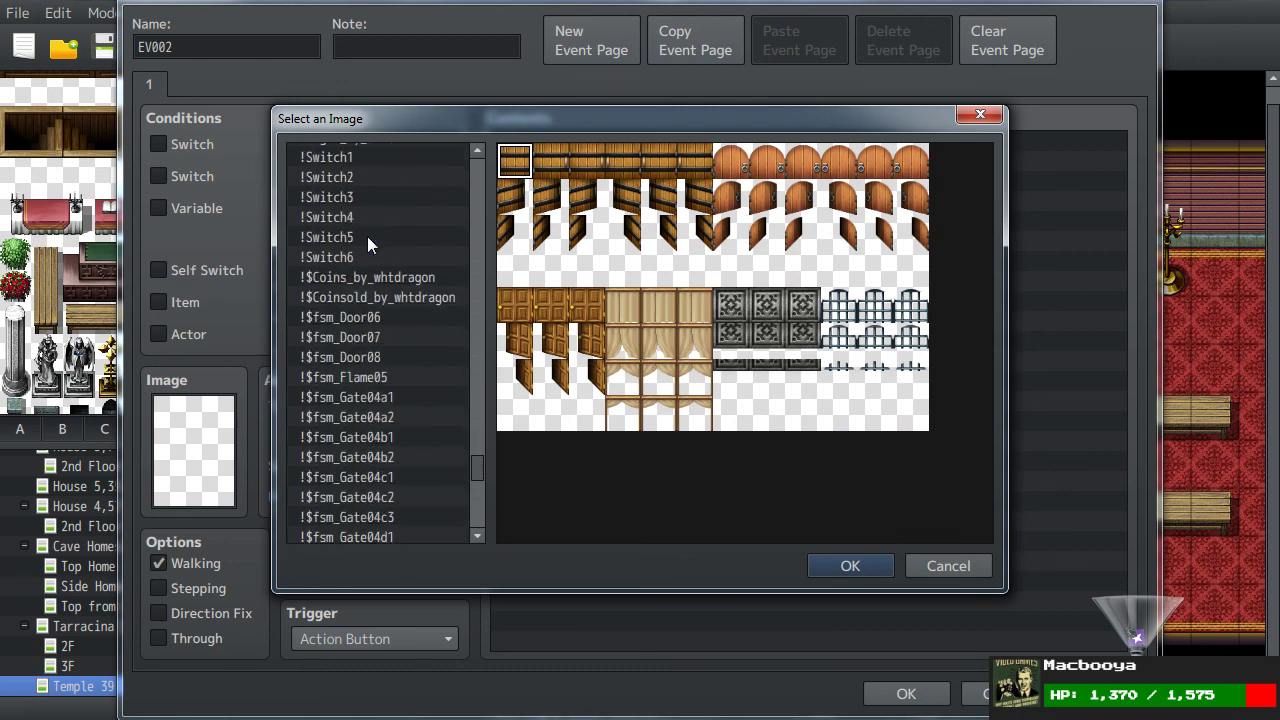
Step: Give the event the white, brightly lit open doorway image from !$fsm_Door08 and save the event
left_click(363, 341)
left_click(364, 359)
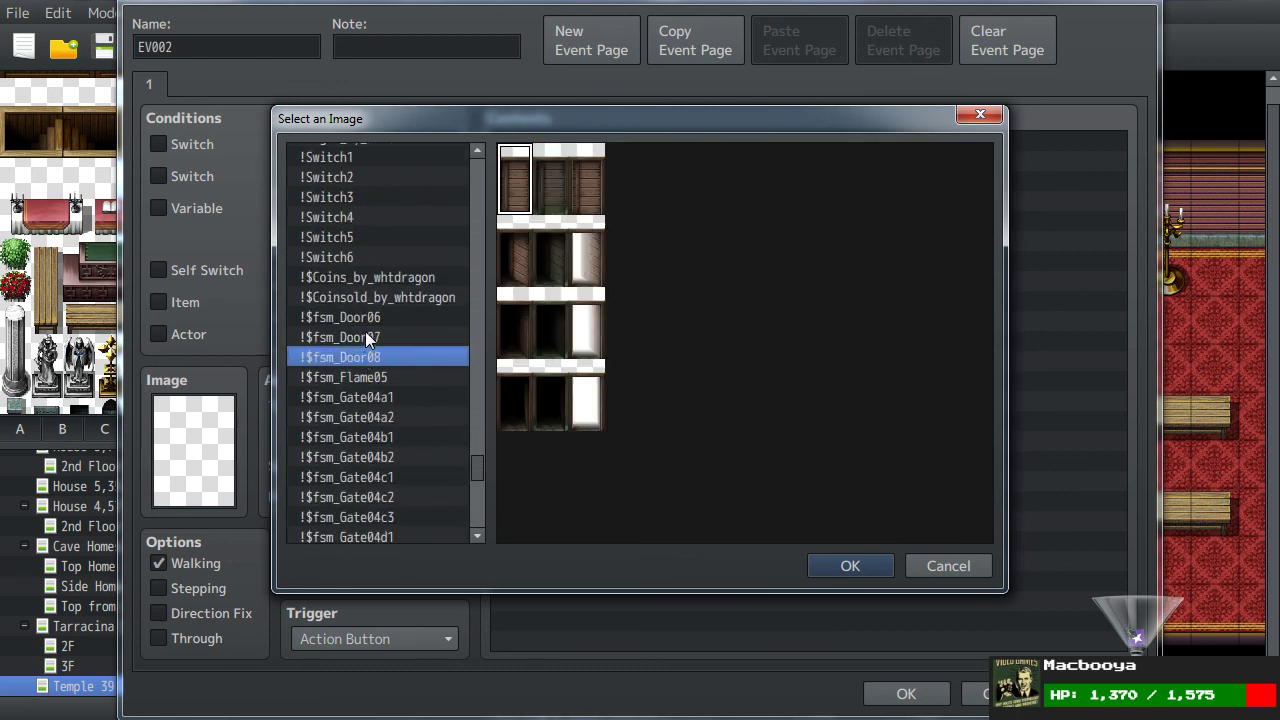
left_click(362, 318)
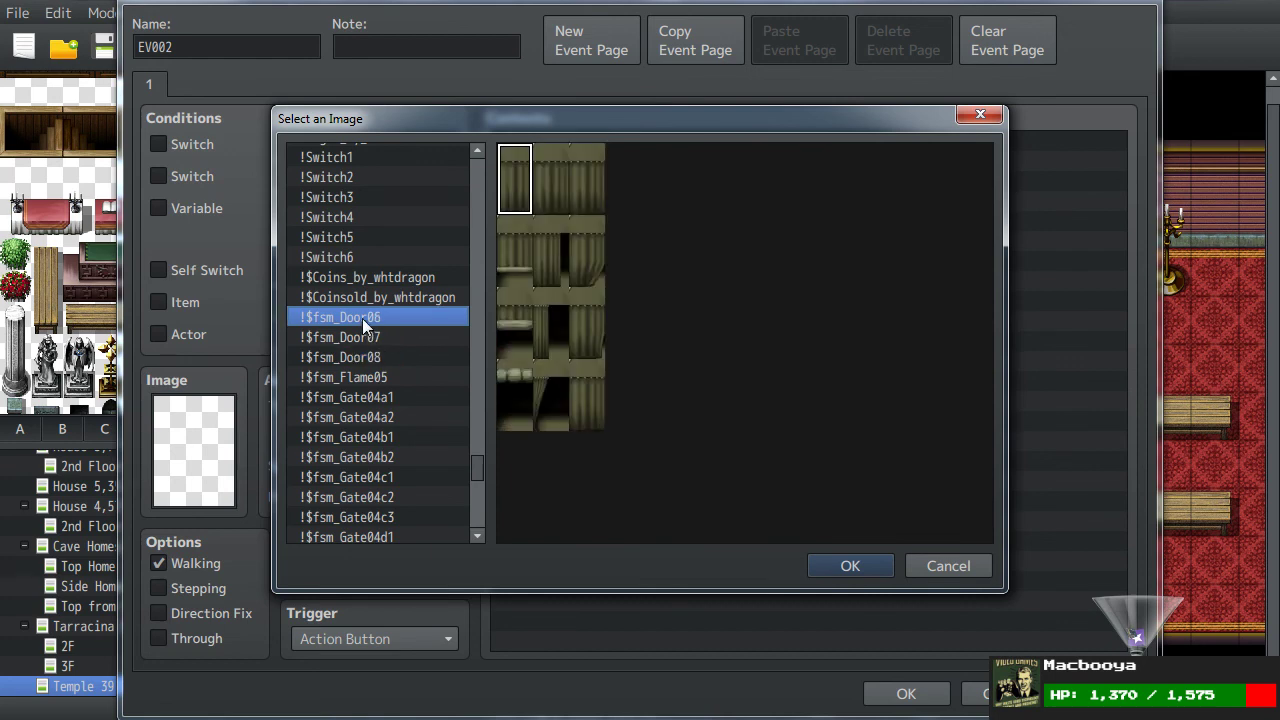
left_click(369, 357)
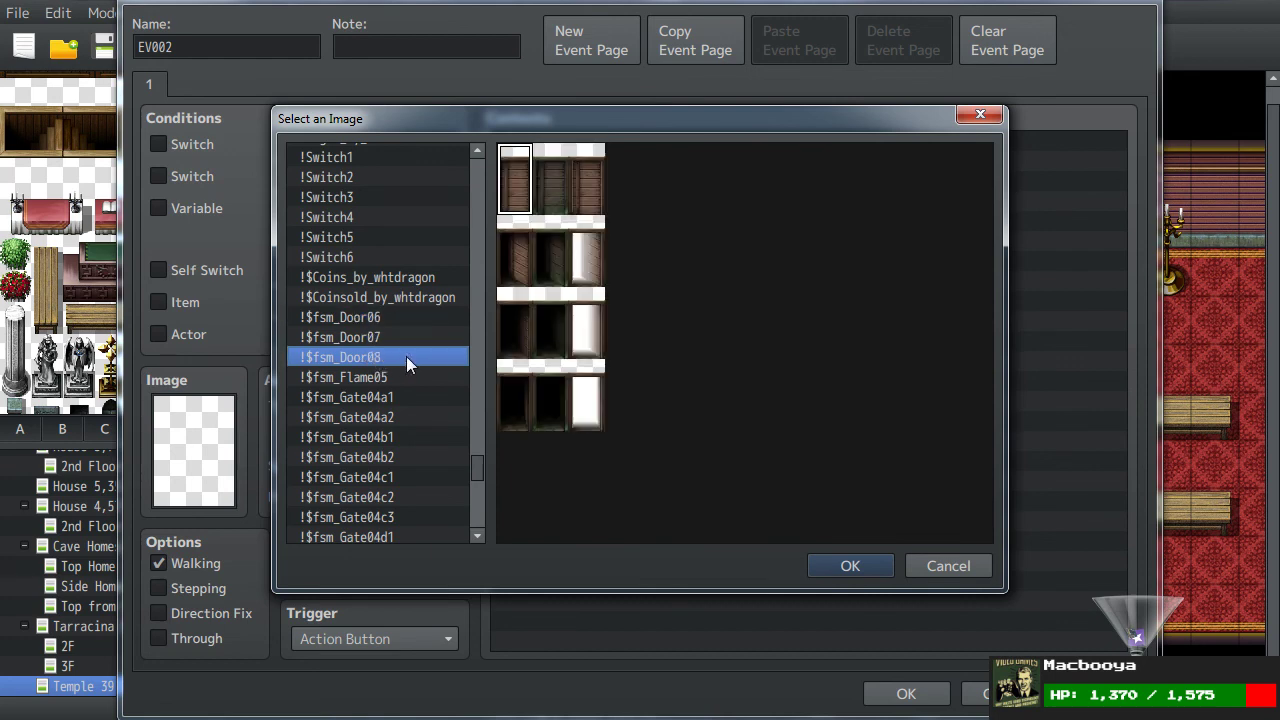
double_click(584, 340)
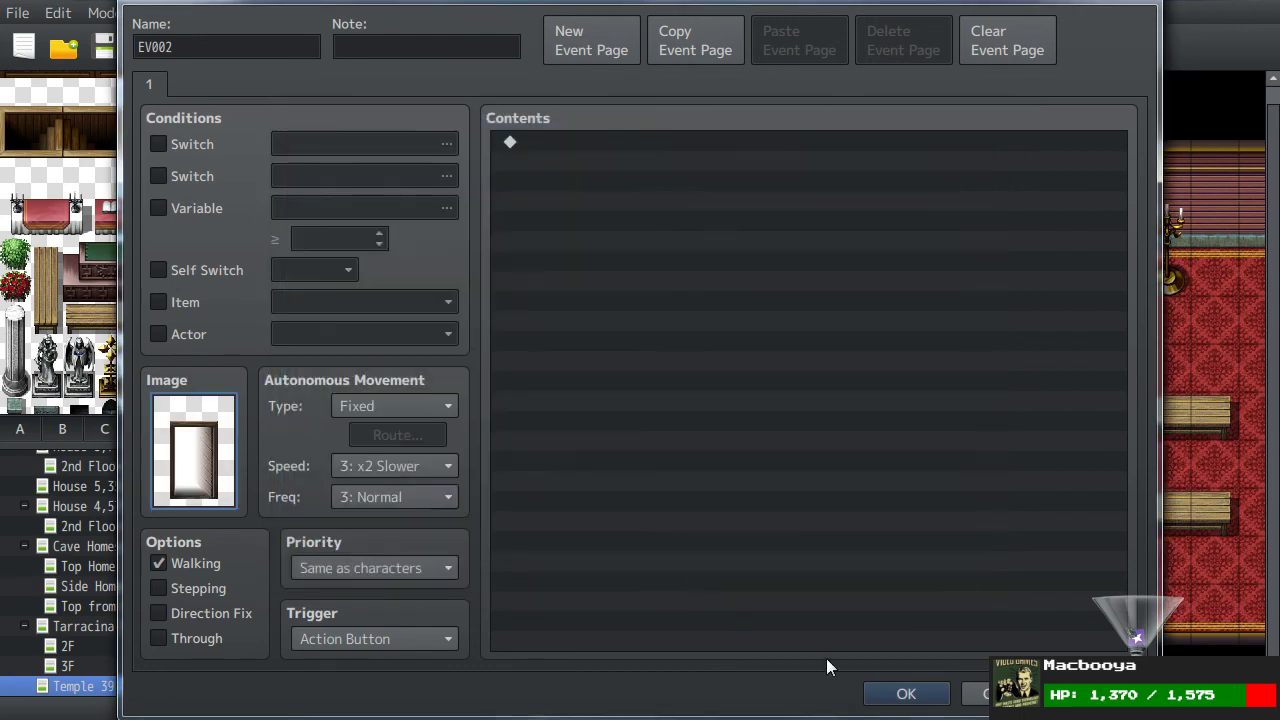
left_click(904, 692)
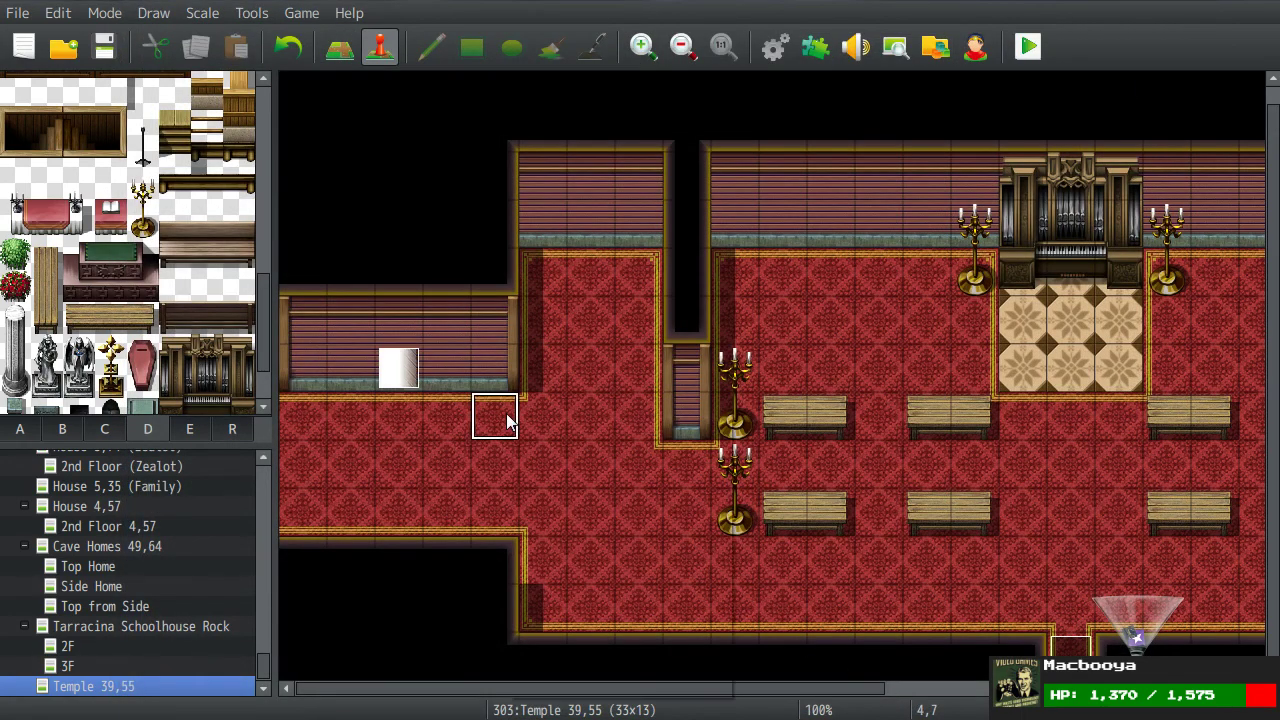
Step: Set the player's starting position at 4,7, on the carpet near the west wing's doorway
right_click(507, 414)
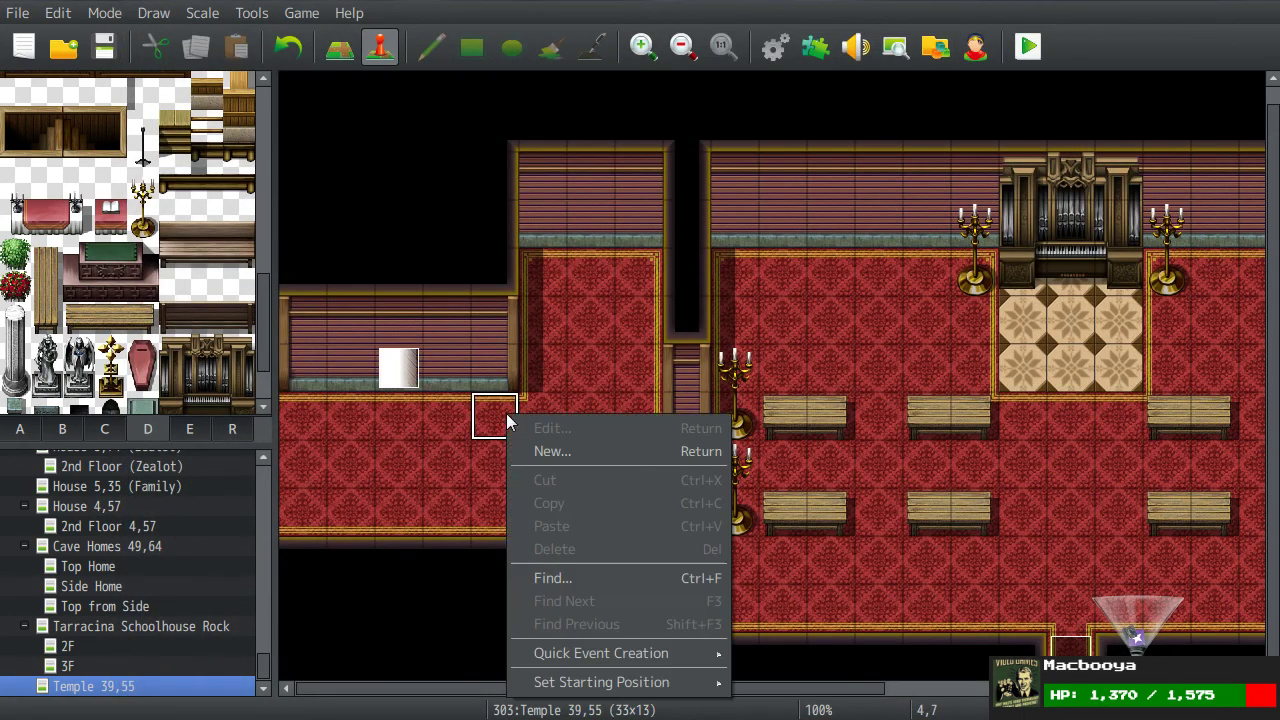
mouse_move(670, 682)
left_click(770, 683)
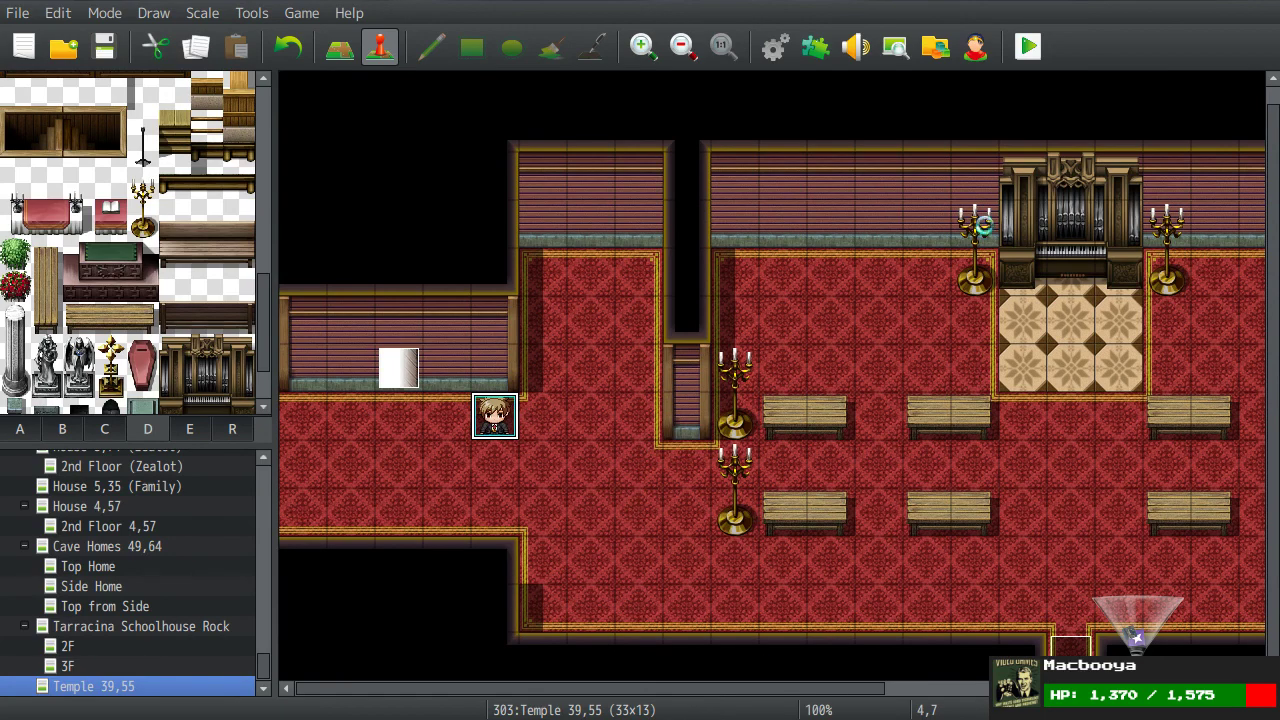
Step: Playtest the temple map, walking the character up to the white doorway to check its look, and close the test
left_click(1027, 47)
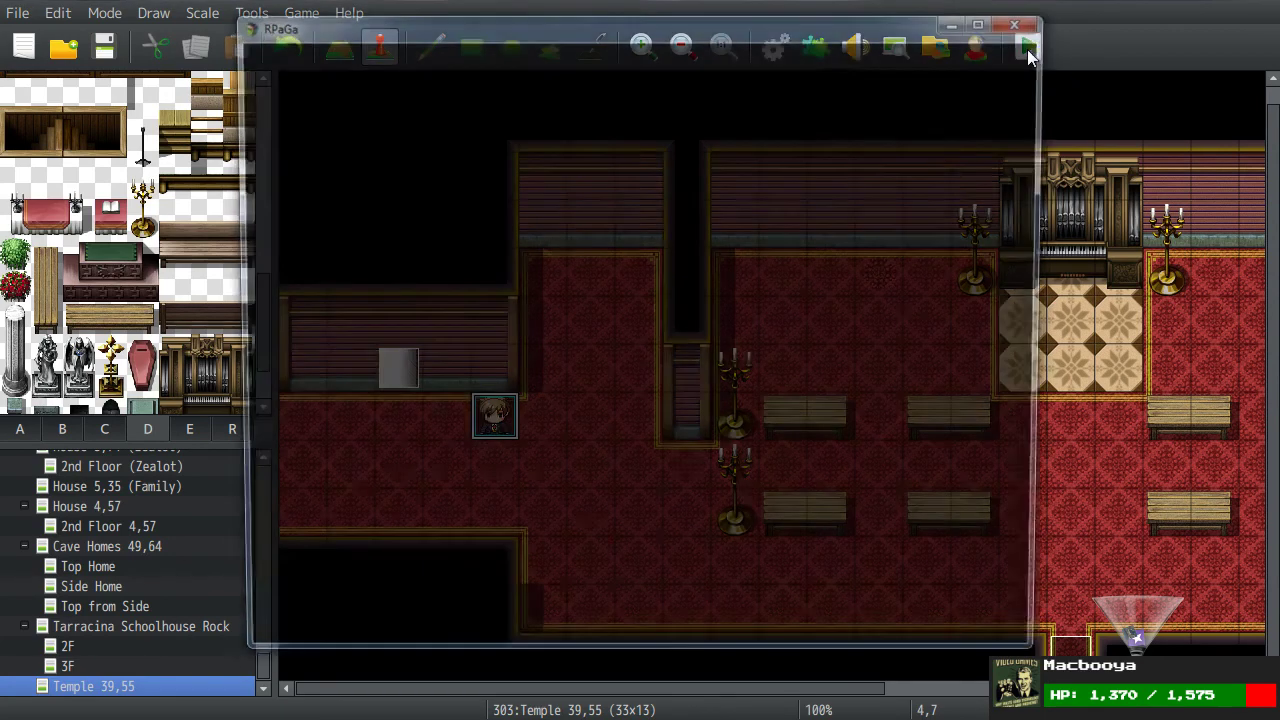
key("Return")
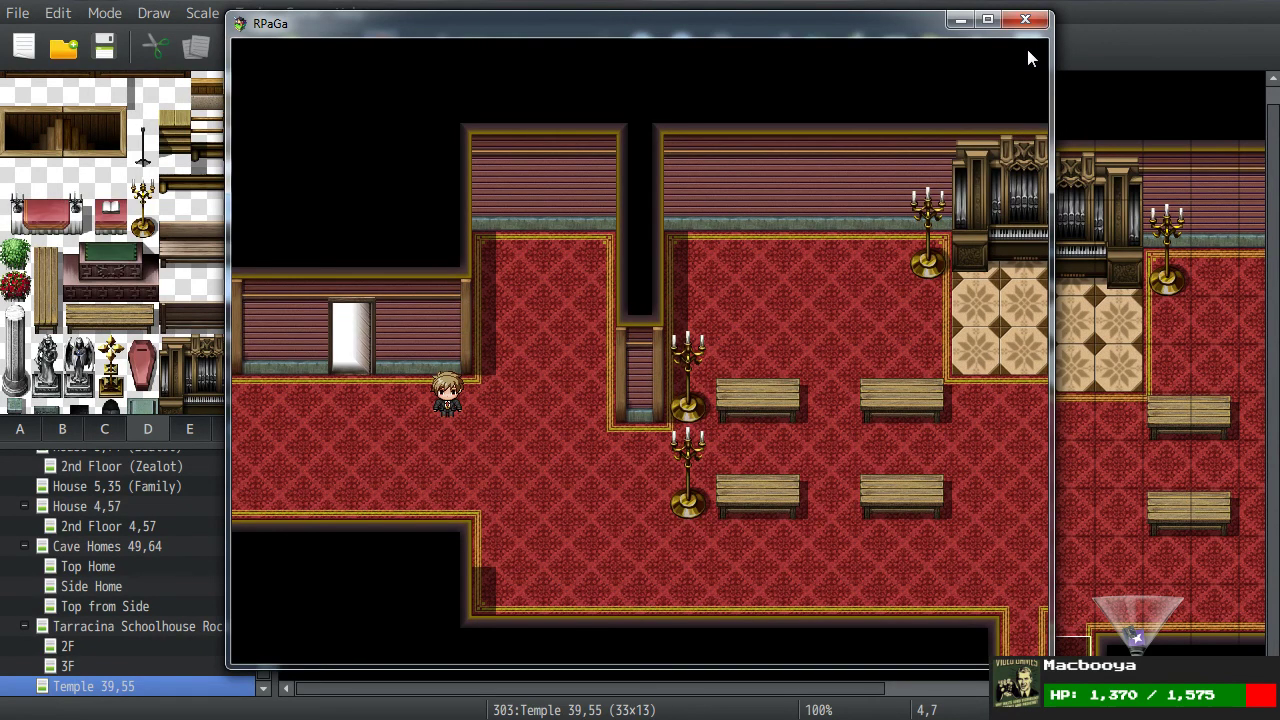
key("Left")
key("Left")
key("Left")
key("Up")
key("Right")
key("Left")
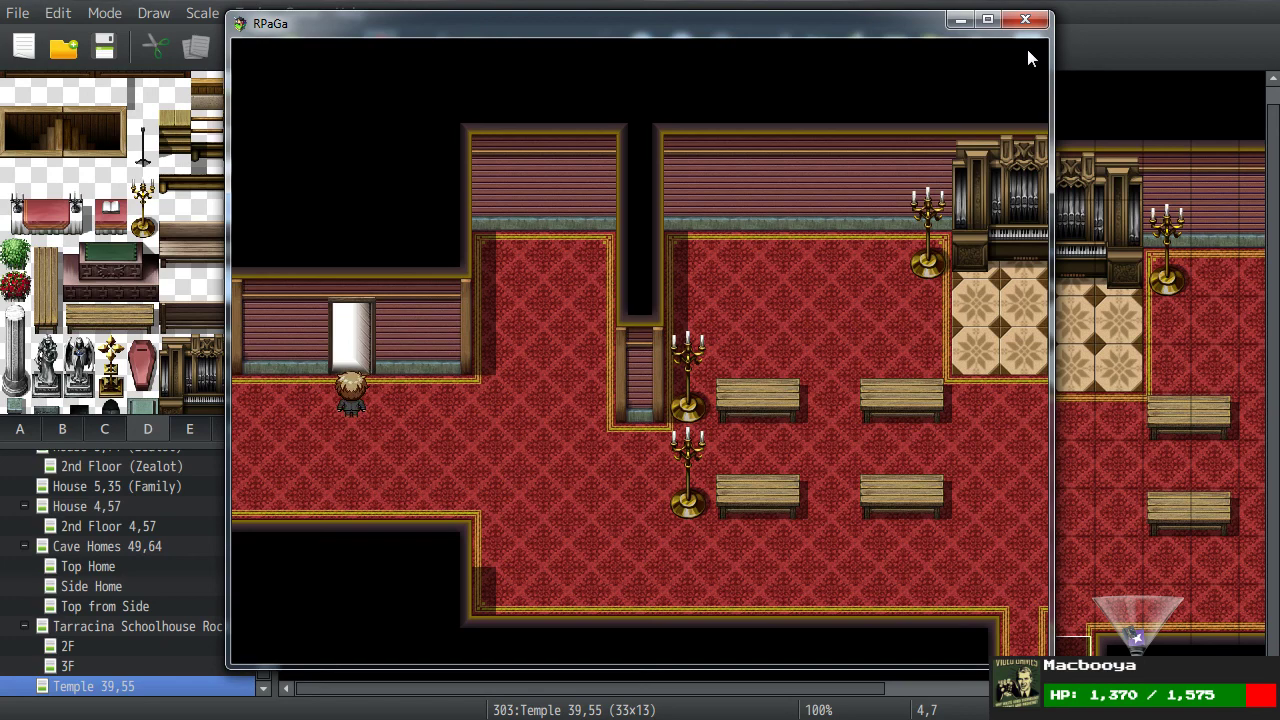
left_click(1025, 19)
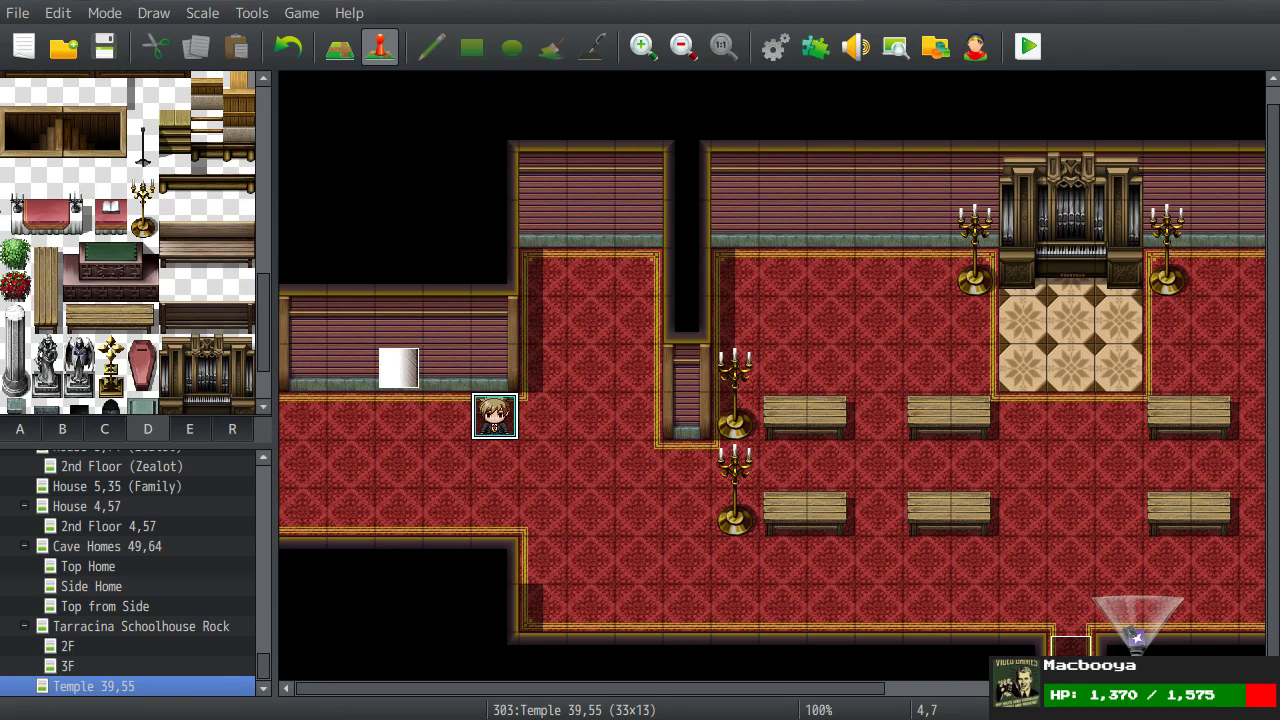
Step: Paint two-tile strips of the beige floral floor against the north wall at 11,4–11,5 and 21,4–21,5, flanking the organ
left_click(719, 426)
left_click(680, 322)
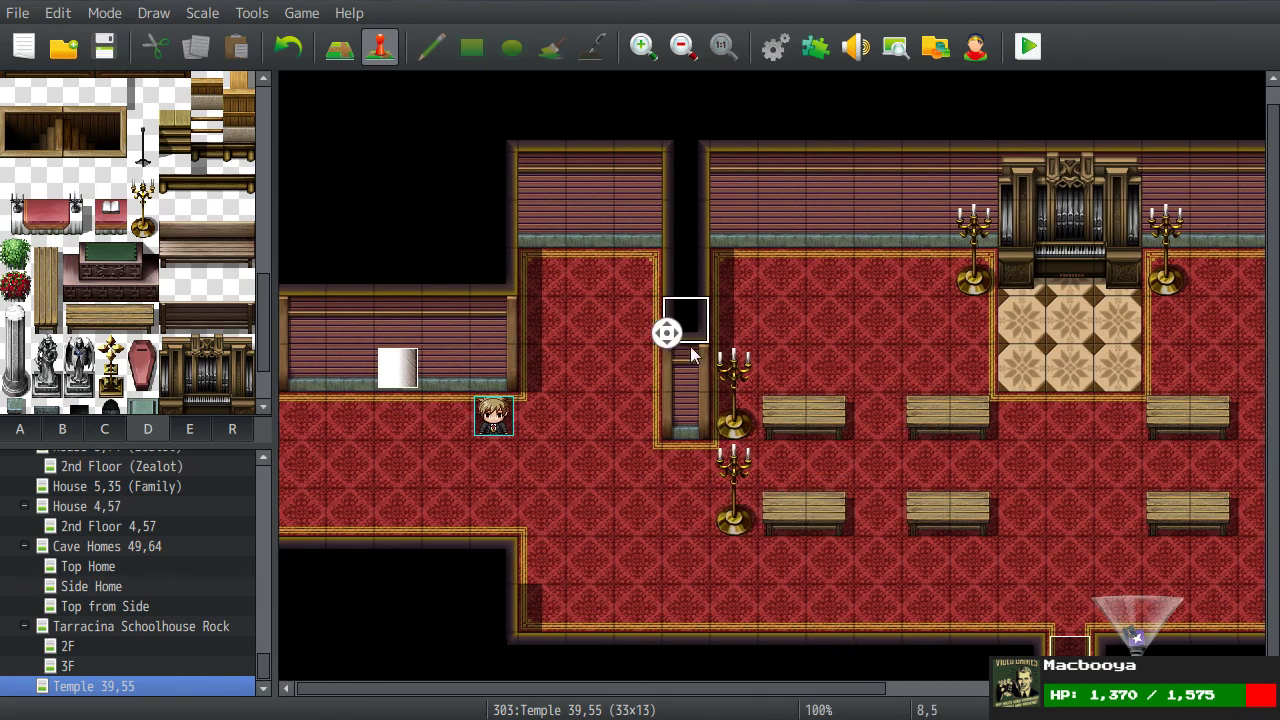
scroll(827, 390, "right", 3)
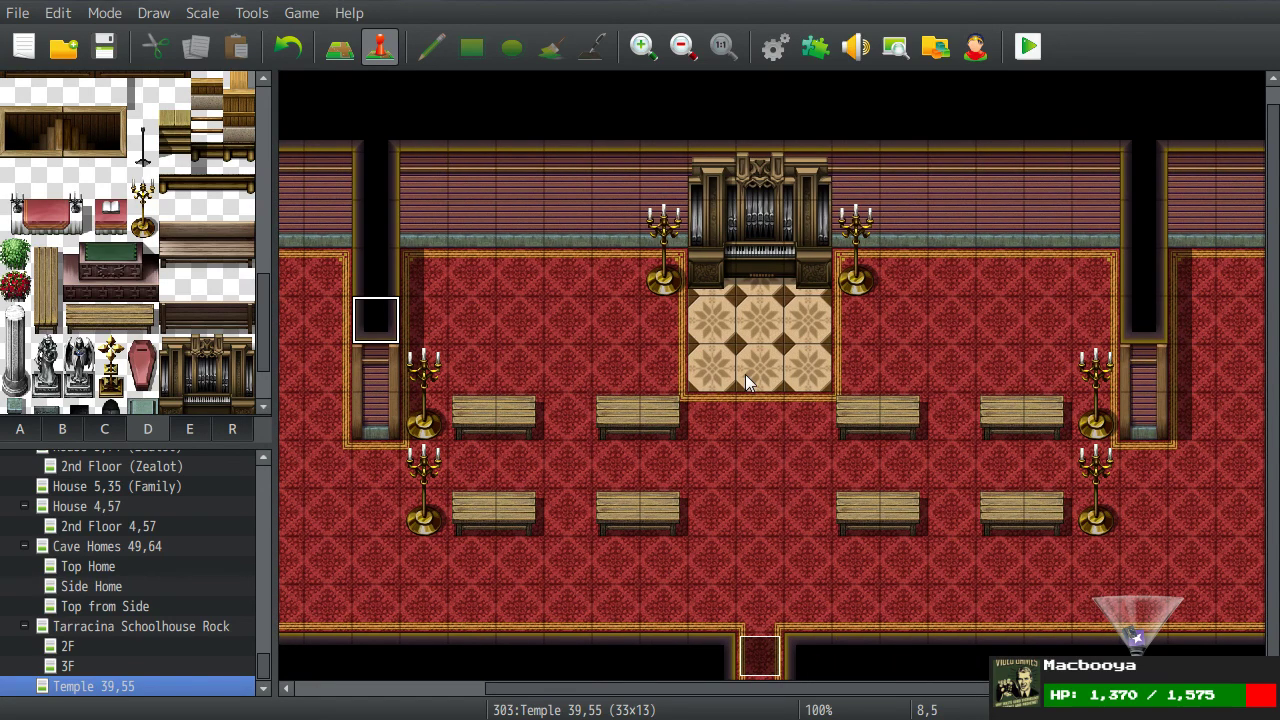
scroll(750, 412, "right", 2)
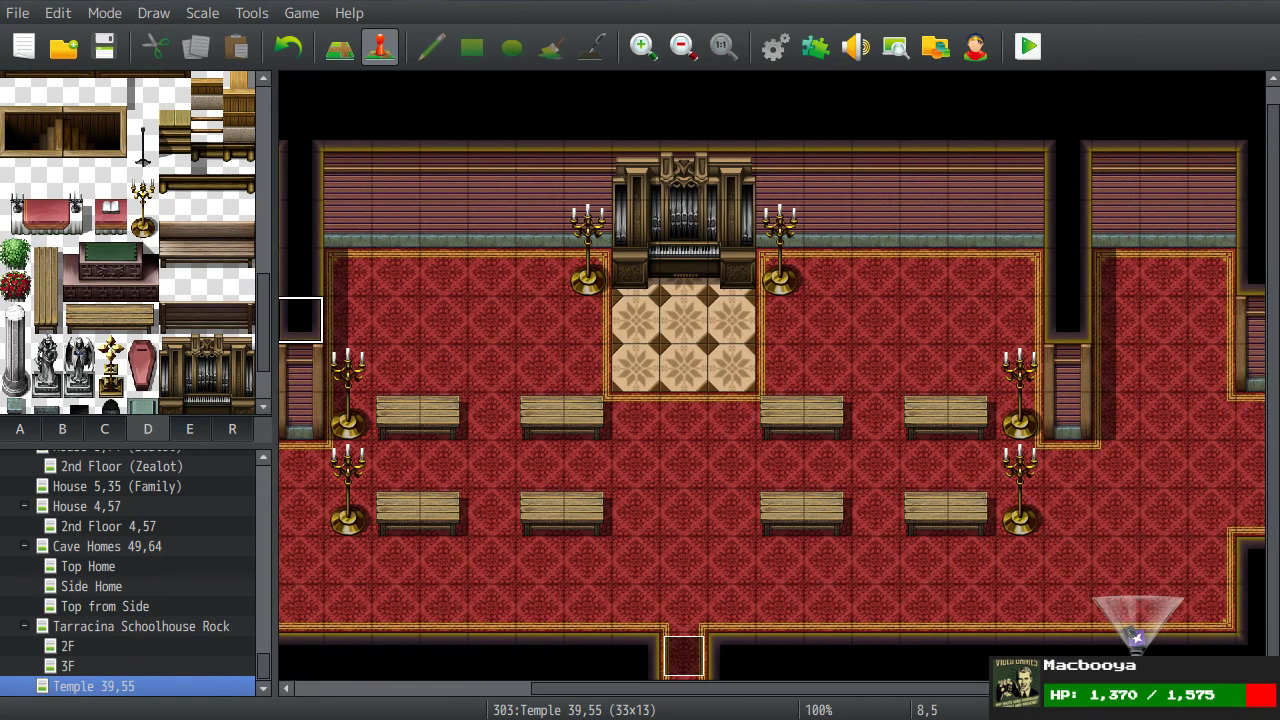
left_click_drag(110, 350, 112, 382)
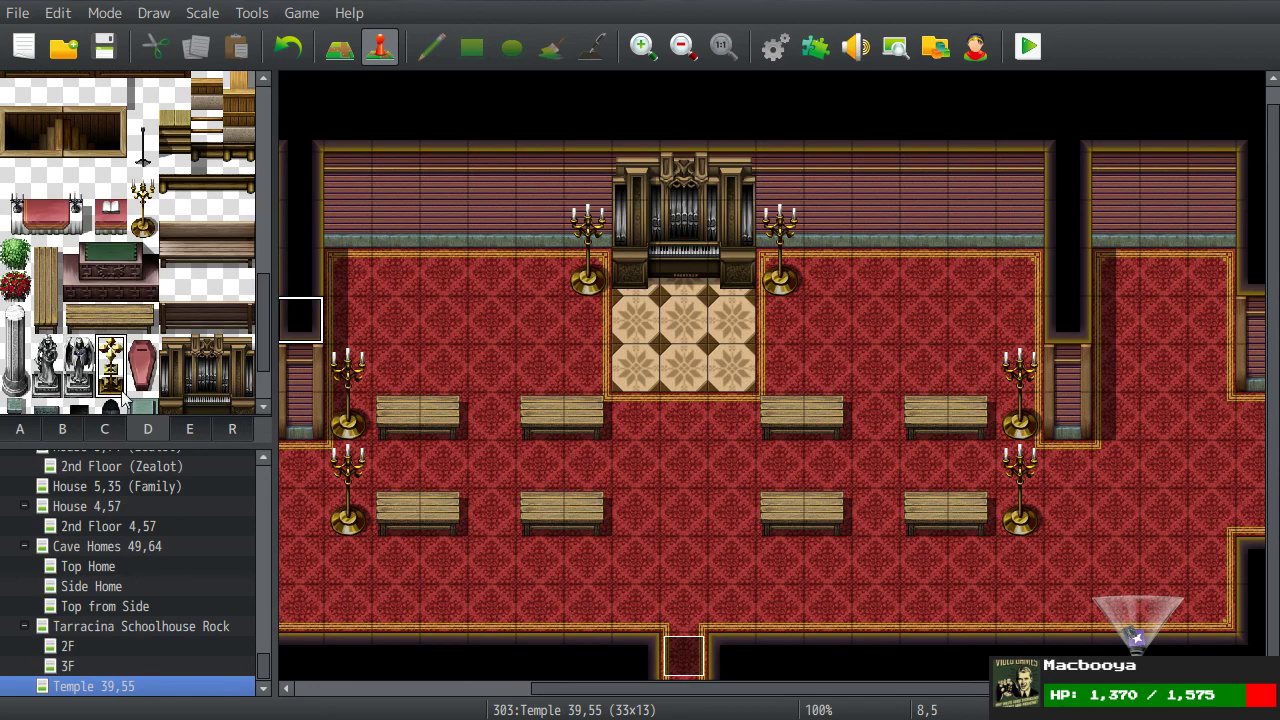
left_click(350, 50)
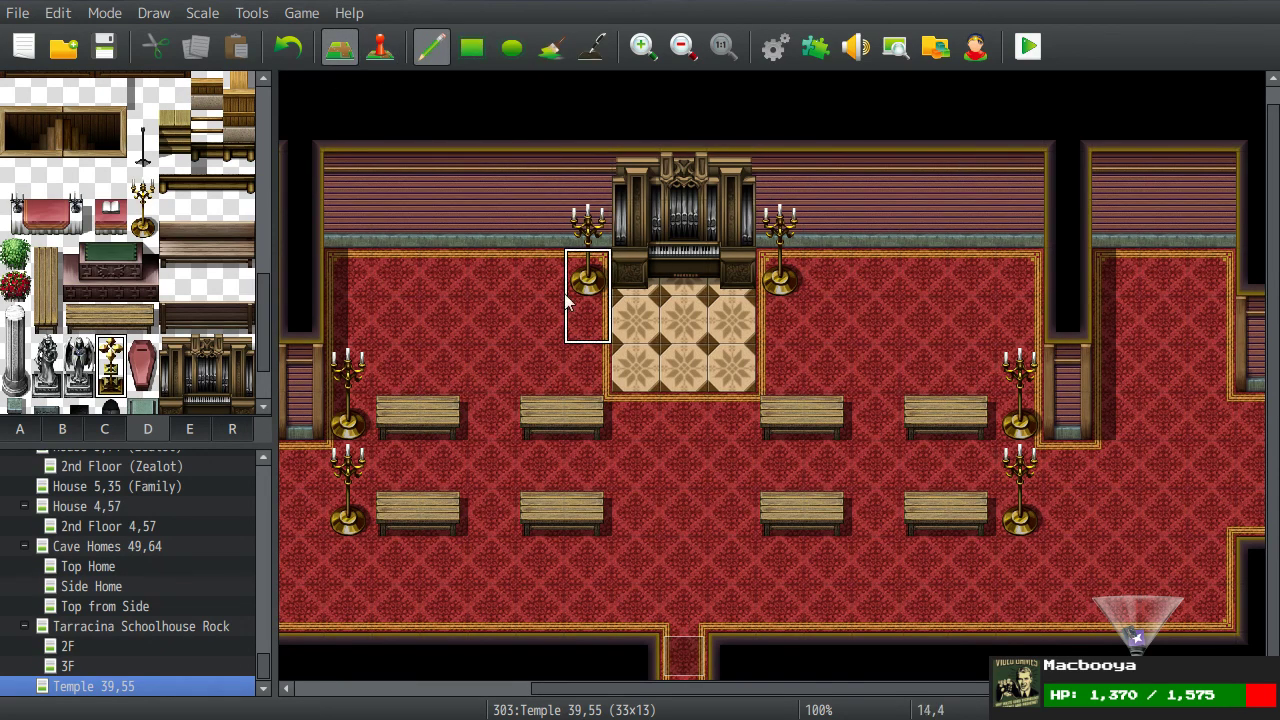
left_click(444, 272)
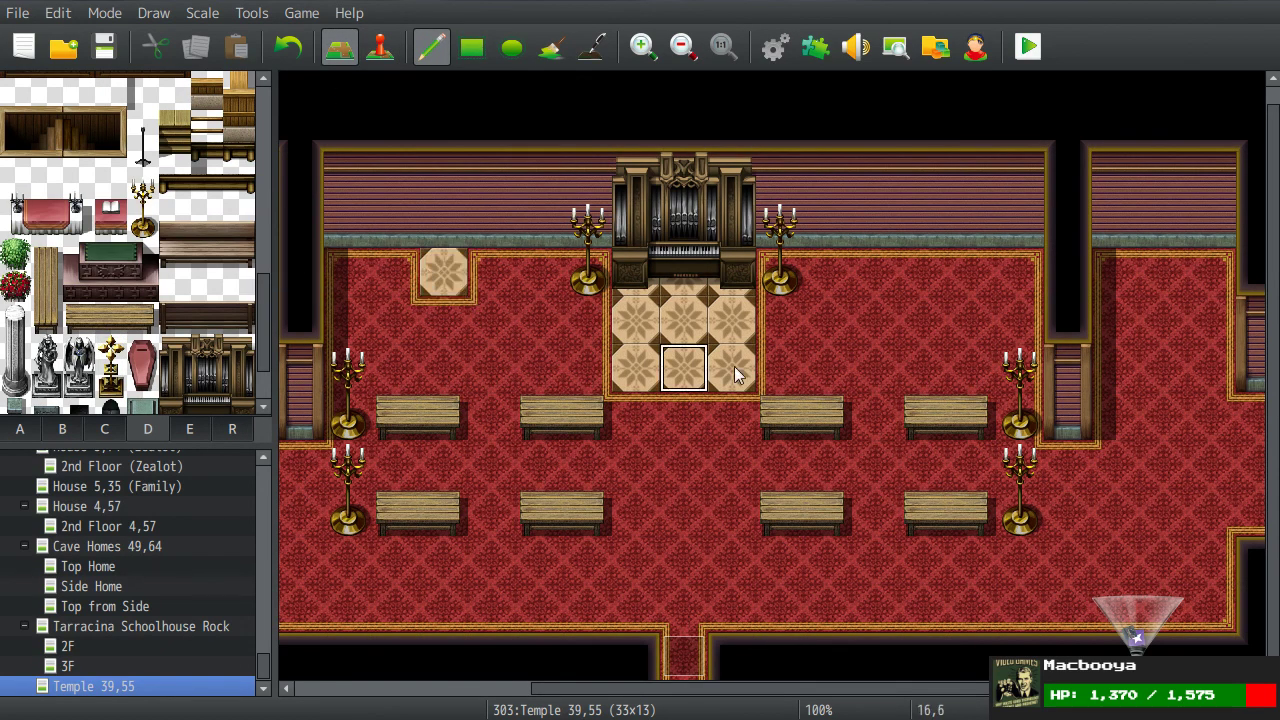
left_click(923, 272)
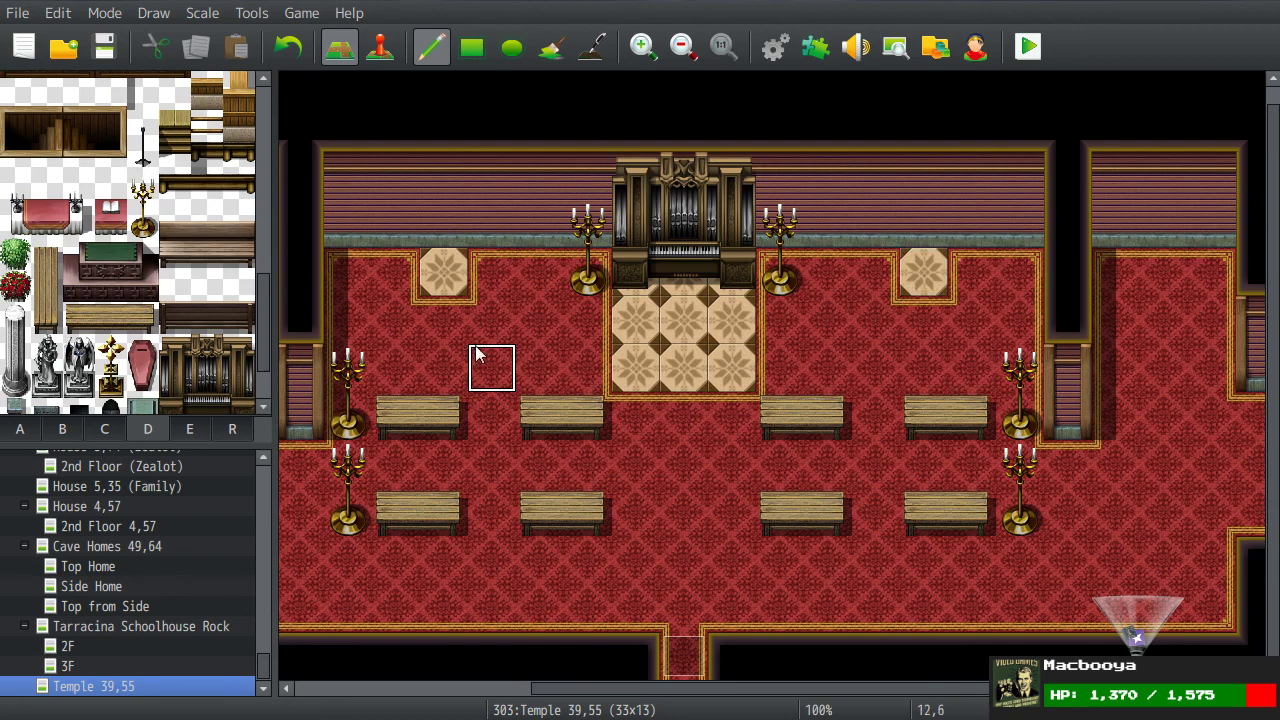
left_click(444, 320)
left_click(924, 320)
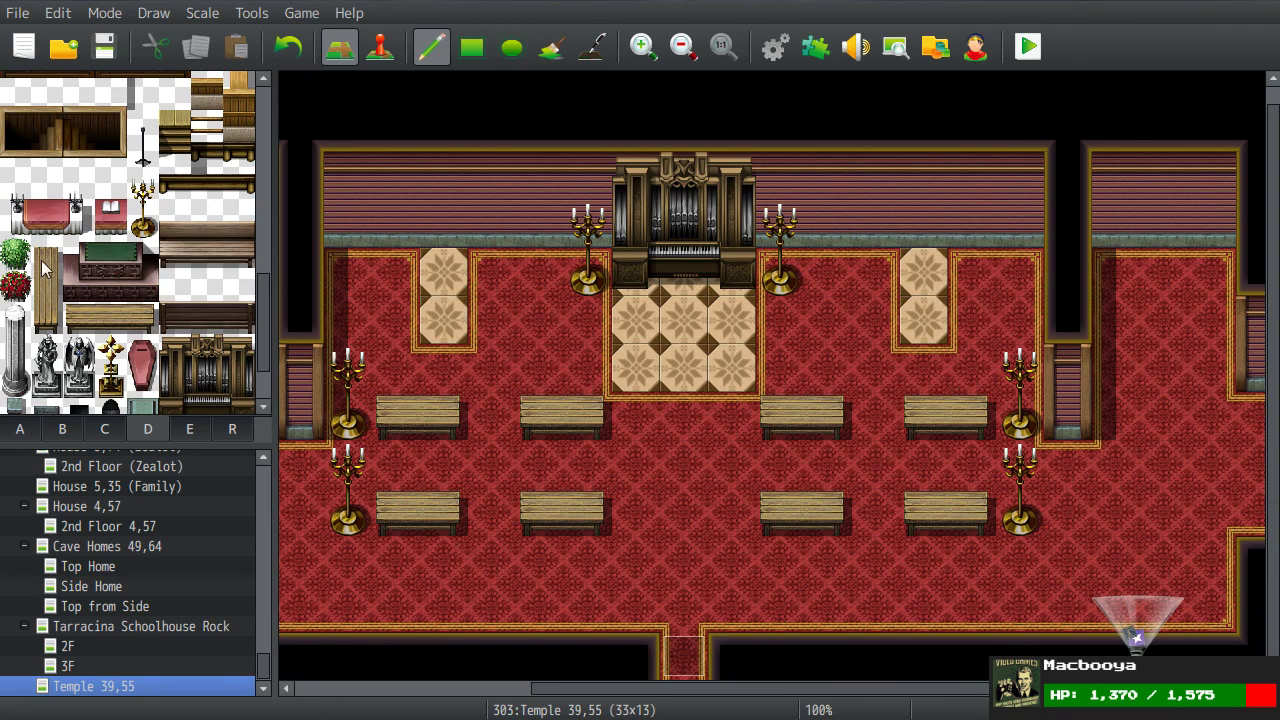
Step: Place a golden cross statue at the head of each beige floor strip, starting from 11,3 and 21,3
left_click_drag(110, 345, 118, 390)
left_click(444, 224)
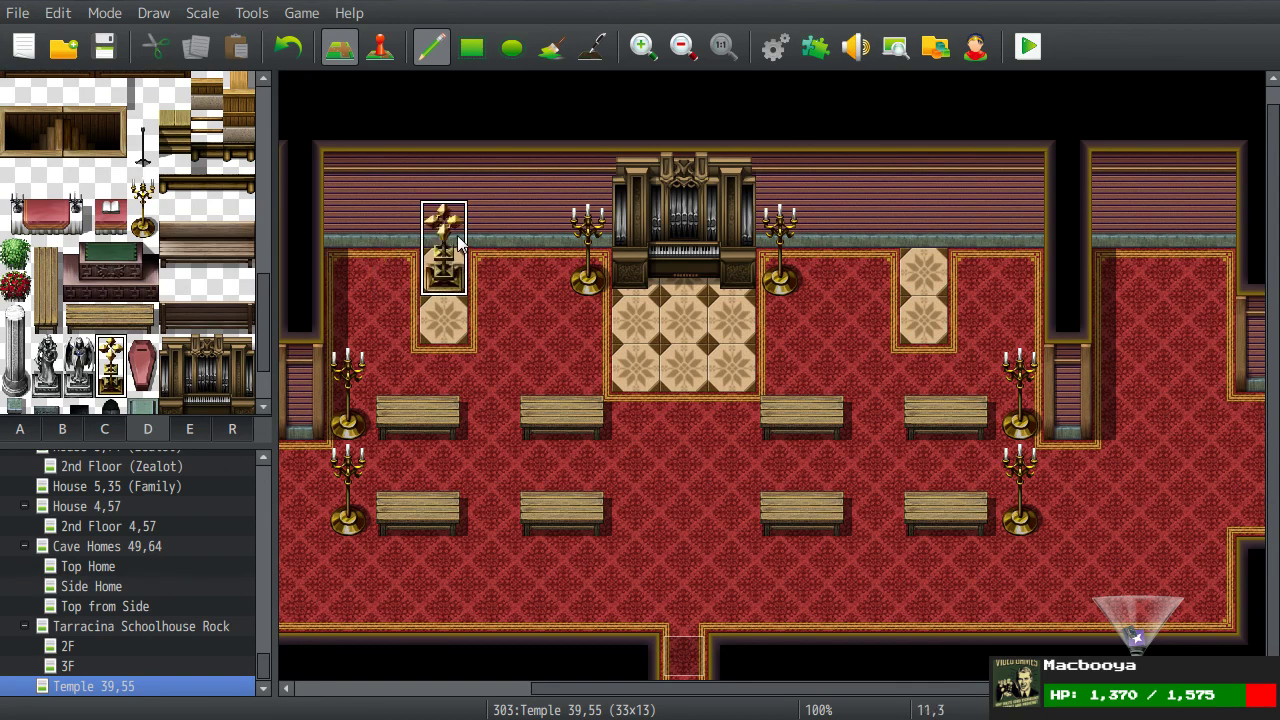
left_click(924, 224)
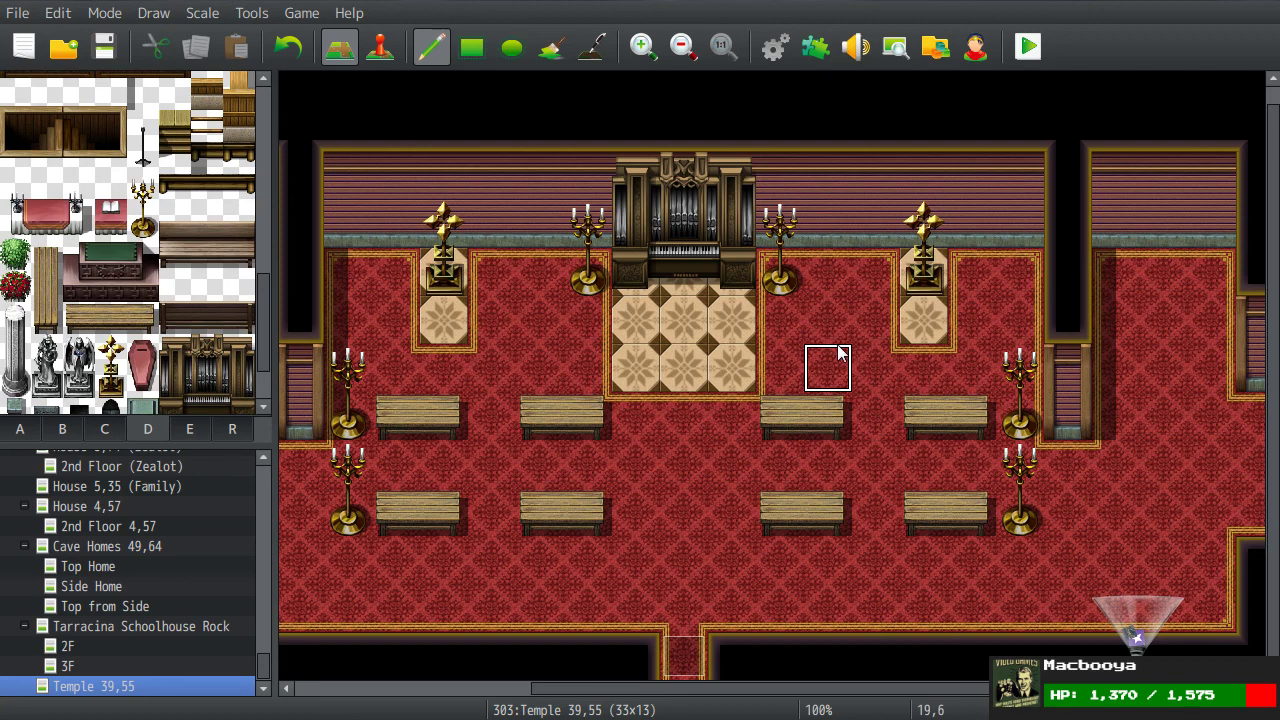
Step: Browse the decorations and mount a small stone plaque on the north wall on each side of the organ, at 13,3 and 19,3
scroll(566, 438, "left", 8)
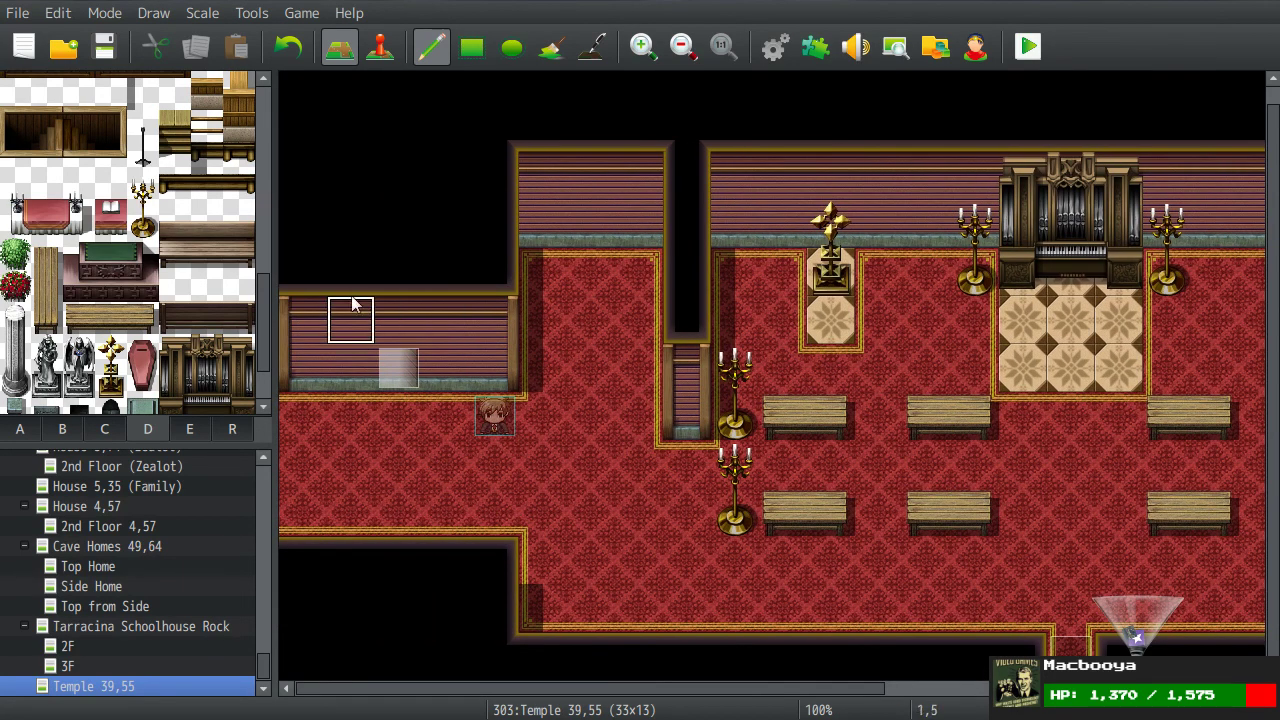
left_click(22, 290)
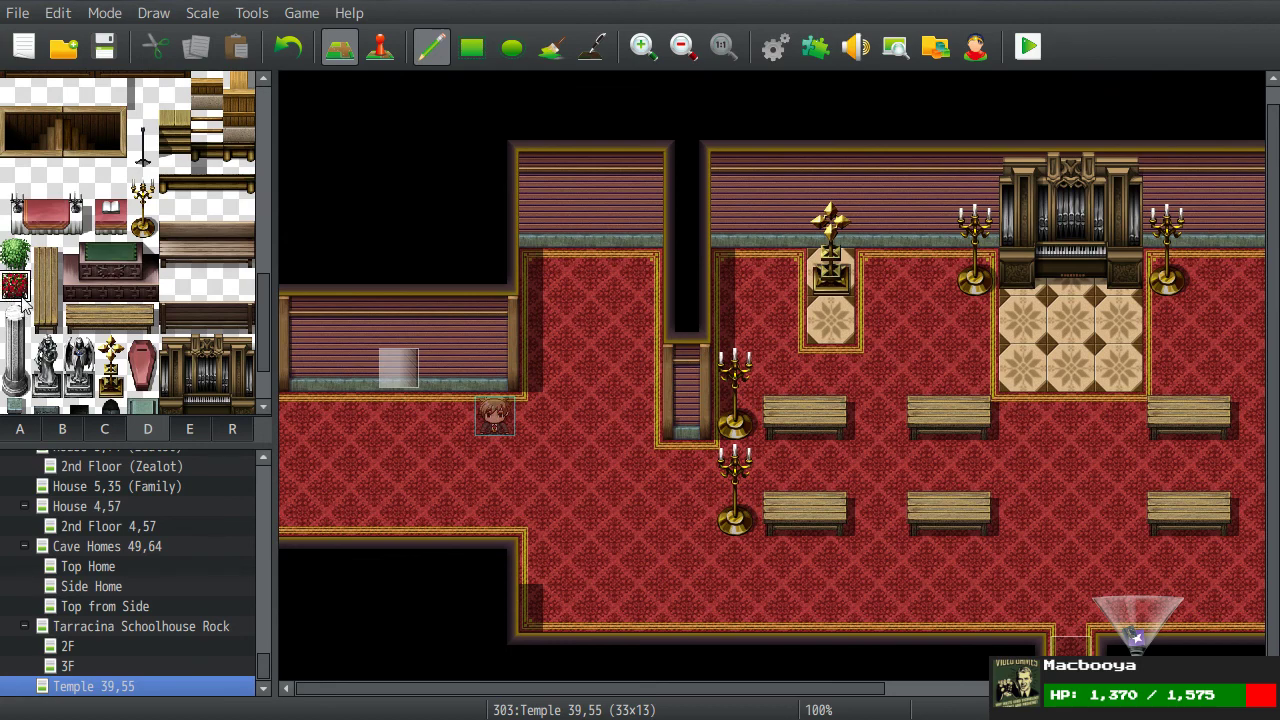
scroll(980, 386, "right", 4)
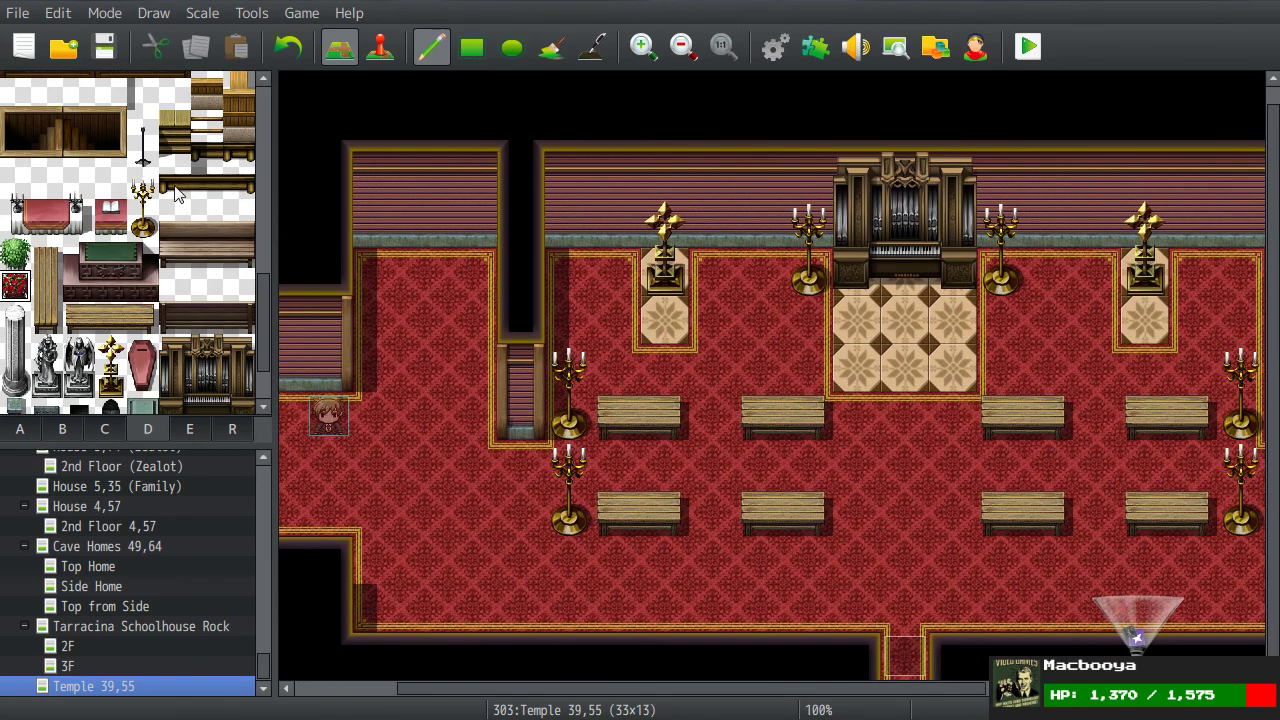
scroll(180, 210, "up", 10)
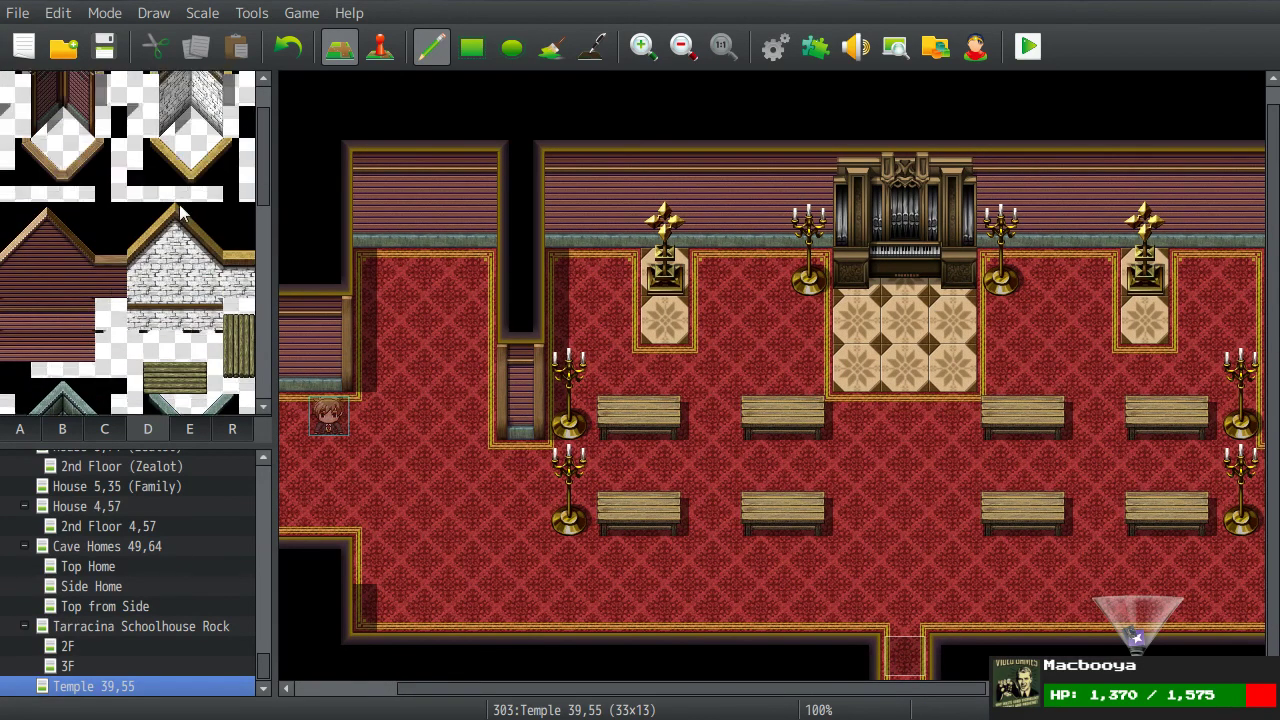
scroll(180, 210, "down", 10)
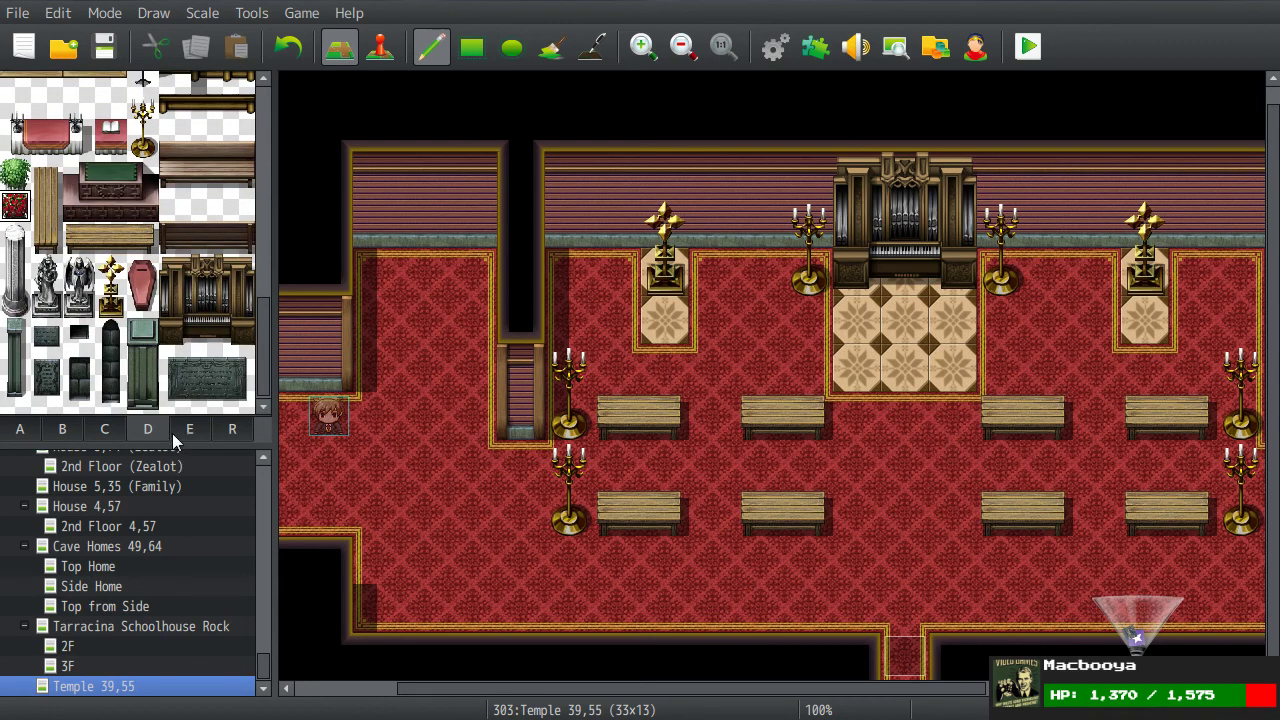
left_click_drag(46, 366, 50, 393)
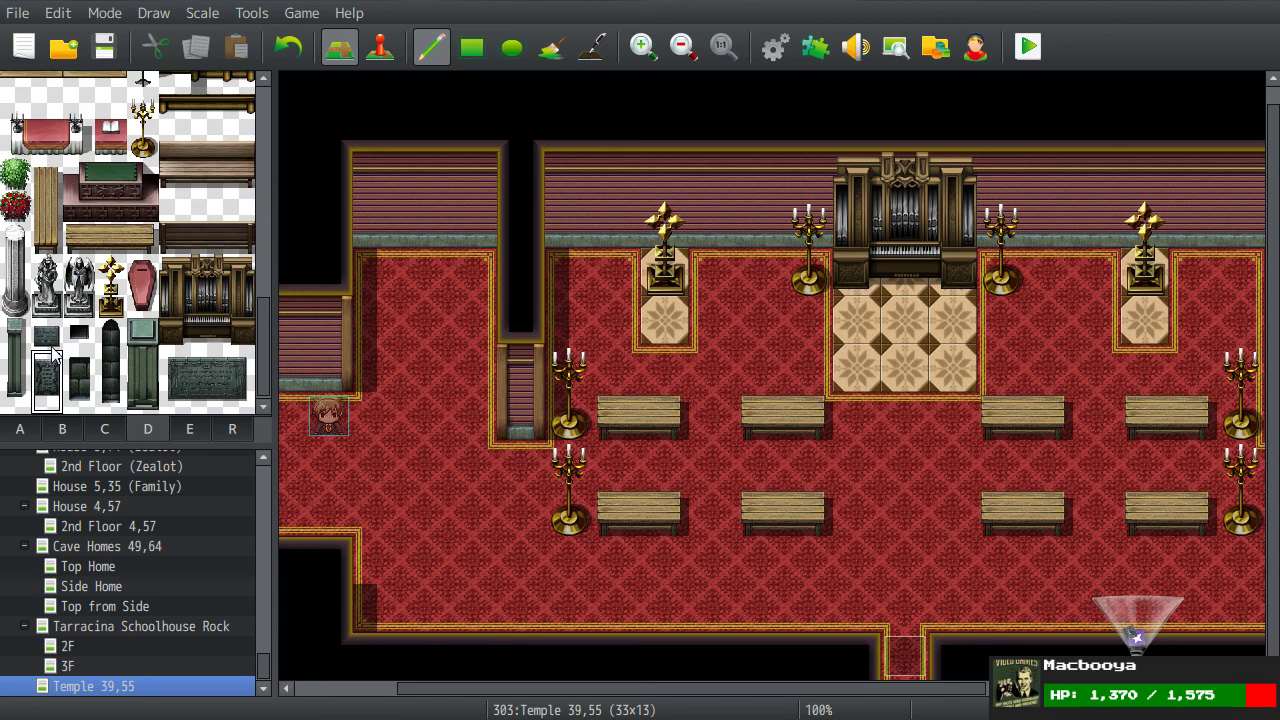
left_click(46, 333)
scroll(750, 340, "right", 1)
left_click(733, 222)
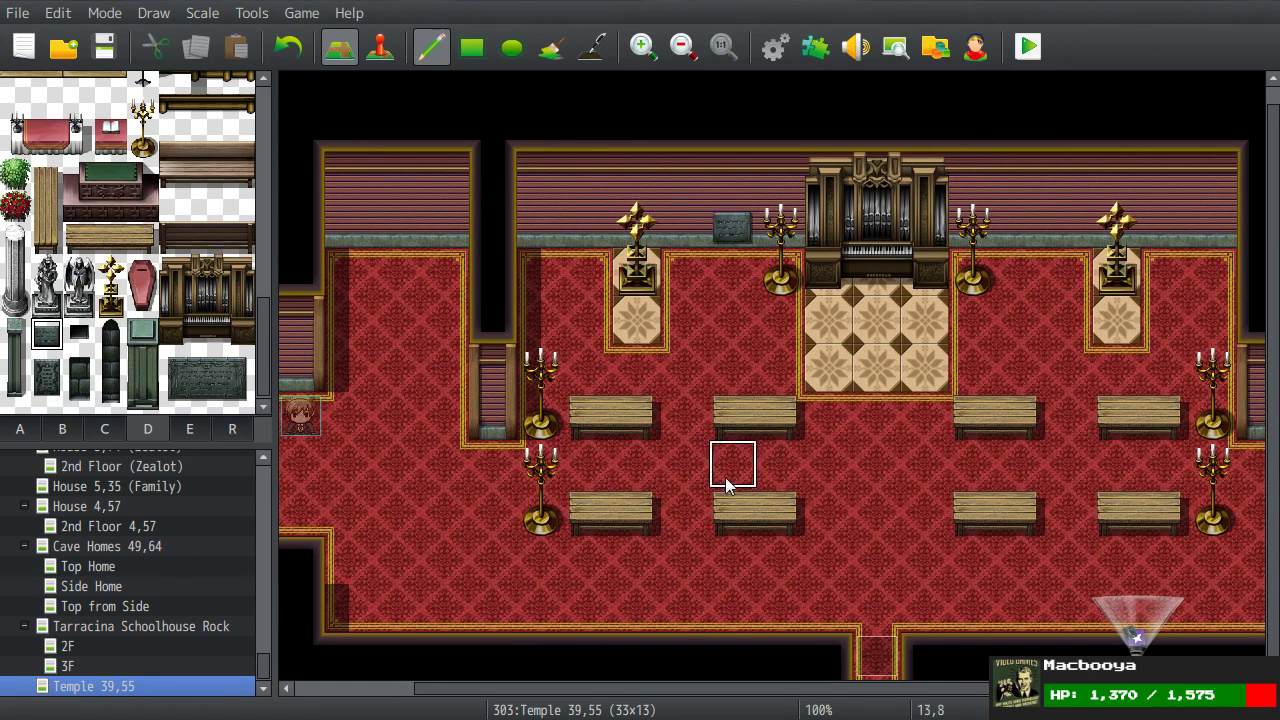
left_click(1019, 224)
Step: Erase the candelabras standing at the outer ends of the bench rows on the east and west sides
middle_click_drag(719, 376, 534, 314)
left_click(101, 429)
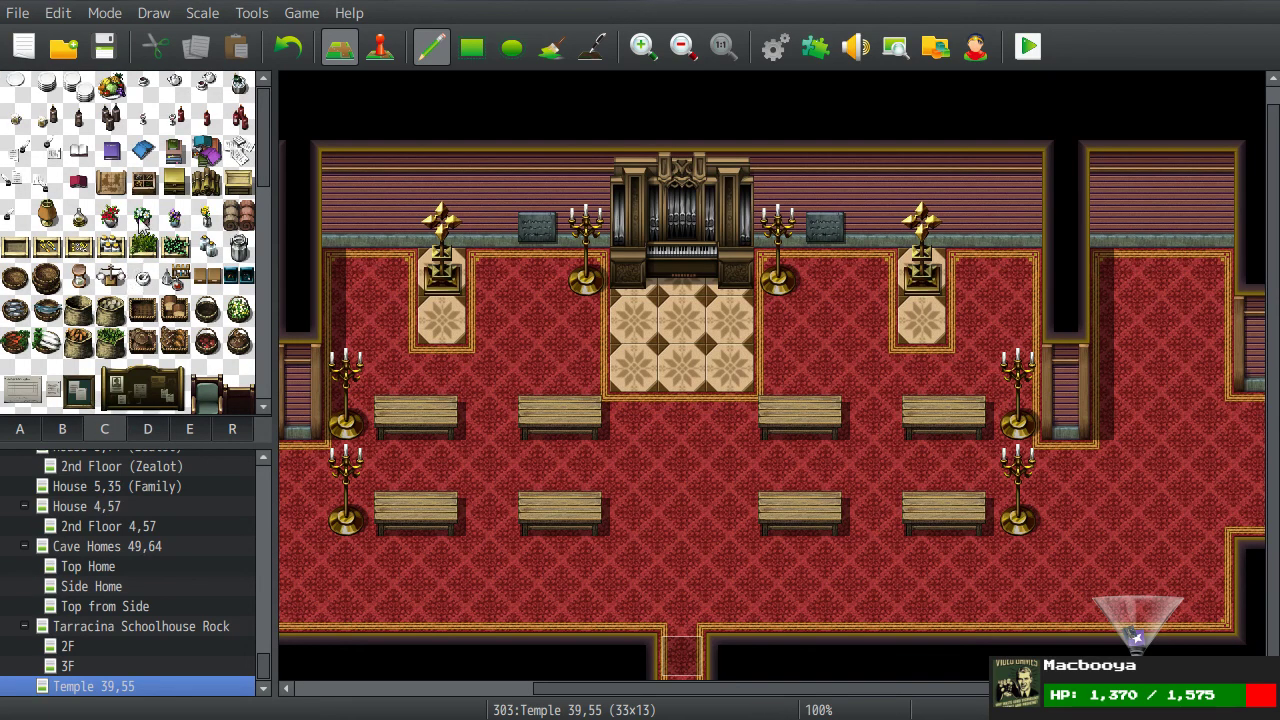
middle_click_drag(683, 416, 613, 480)
left_click_drag(1116, 466, 1116, 512)
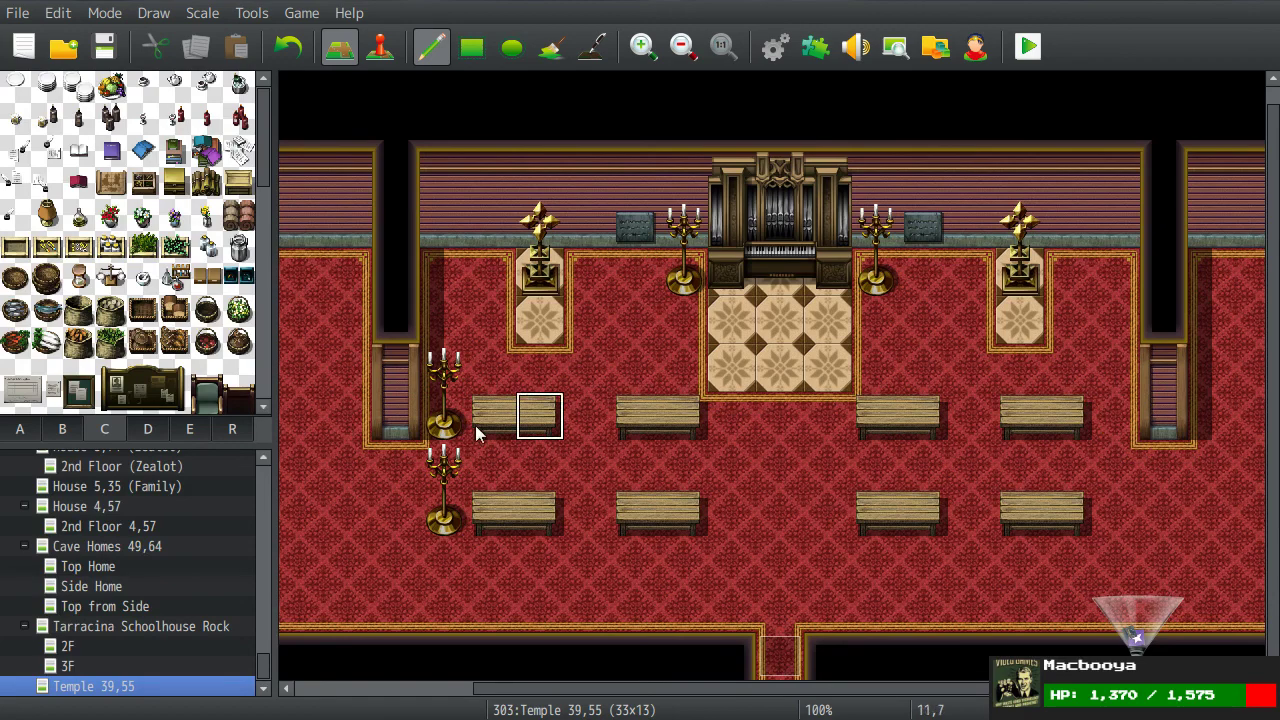
left_click_drag(443, 366, 443, 530)
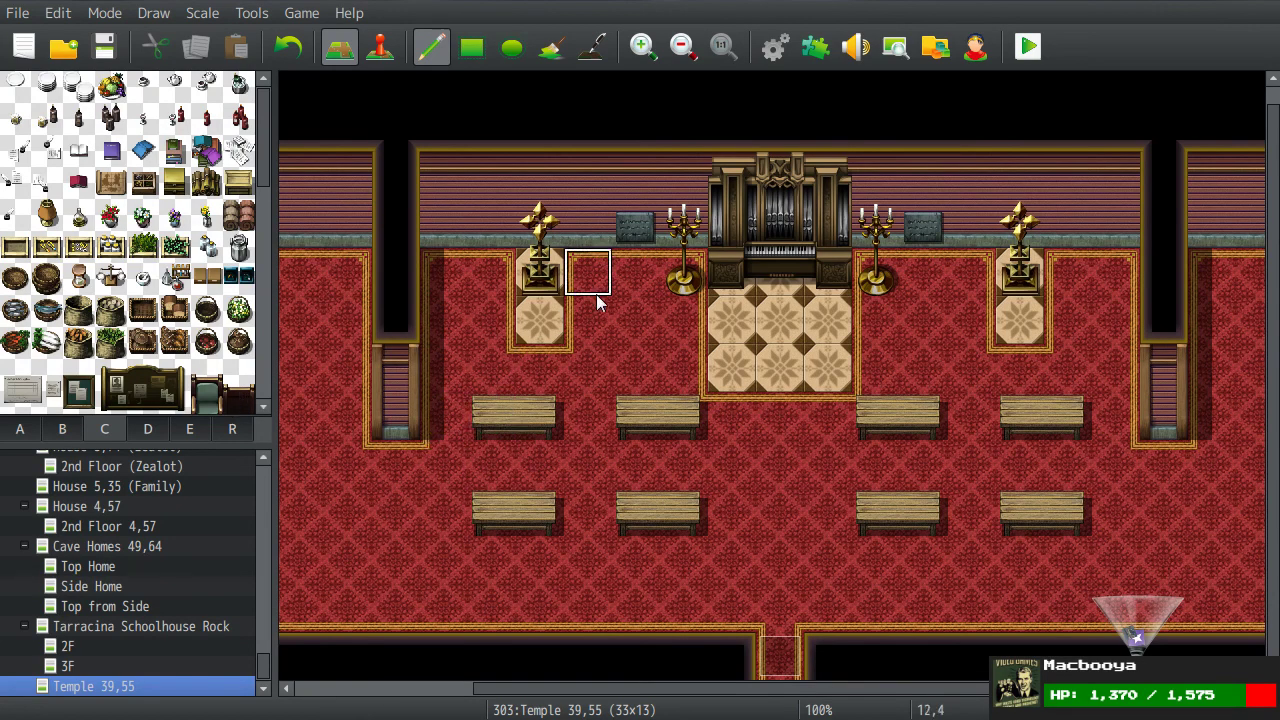
Step: Place a candelabra in the gap between the front benches on each side, starting from 12,6 and 20,6
left_click(148, 429)
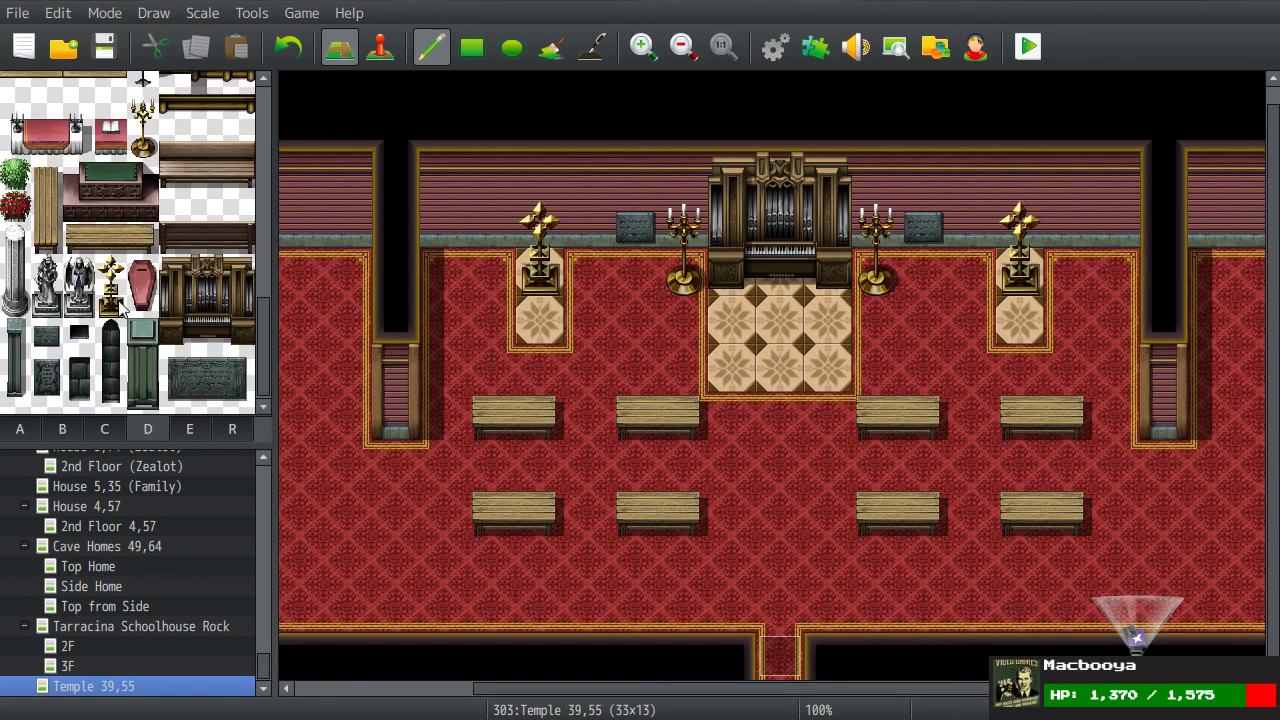
scroll(130, 330, "up", 3)
left_click(145, 212)
left_click_drag(147, 252, 146, 250)
left_click(588, 360)
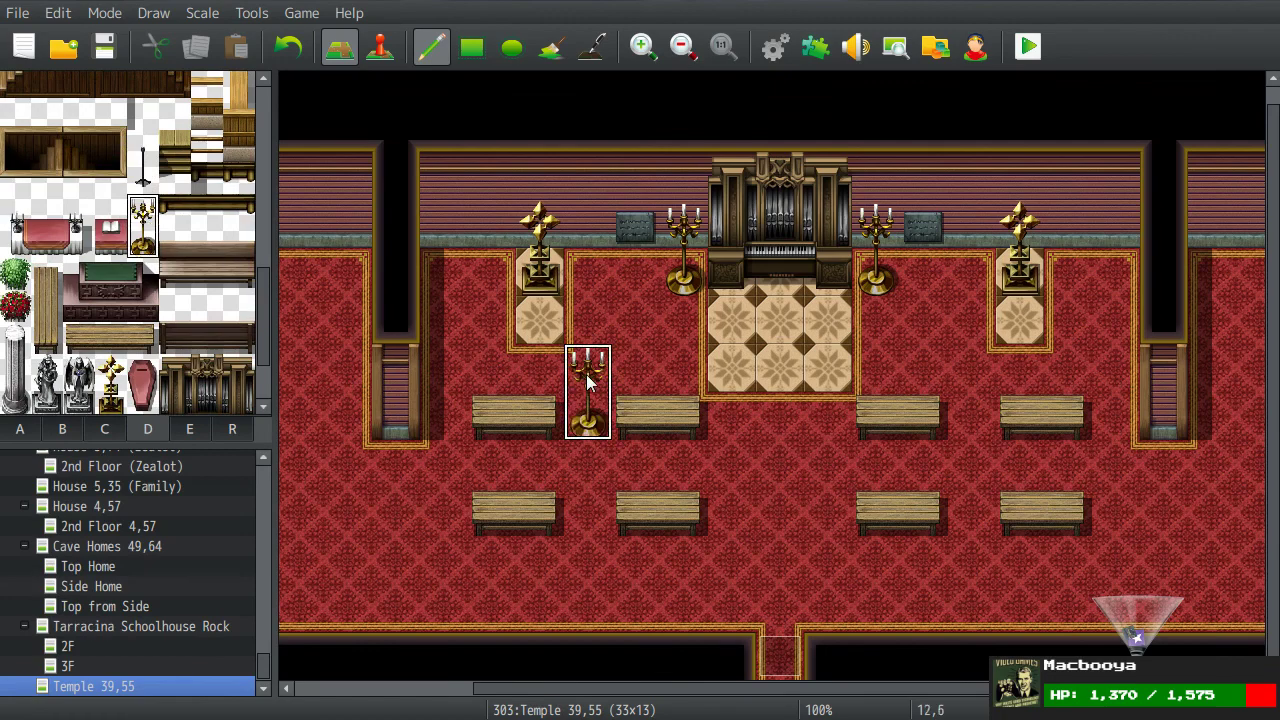
left_click(968, 365)
right_click(972, 462)
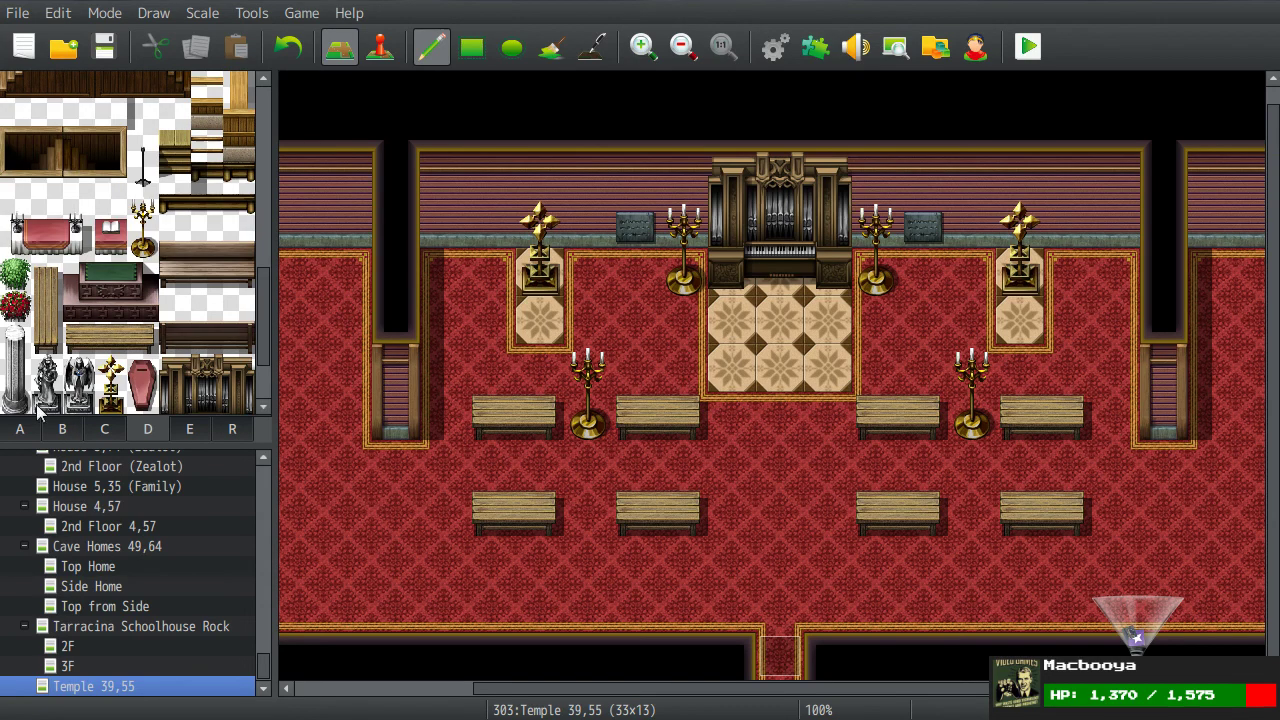
Step: Paint a wooden table against the east partition from 23,4 down and shorten it to three tiles
scroll(111, 317, "up", 10)
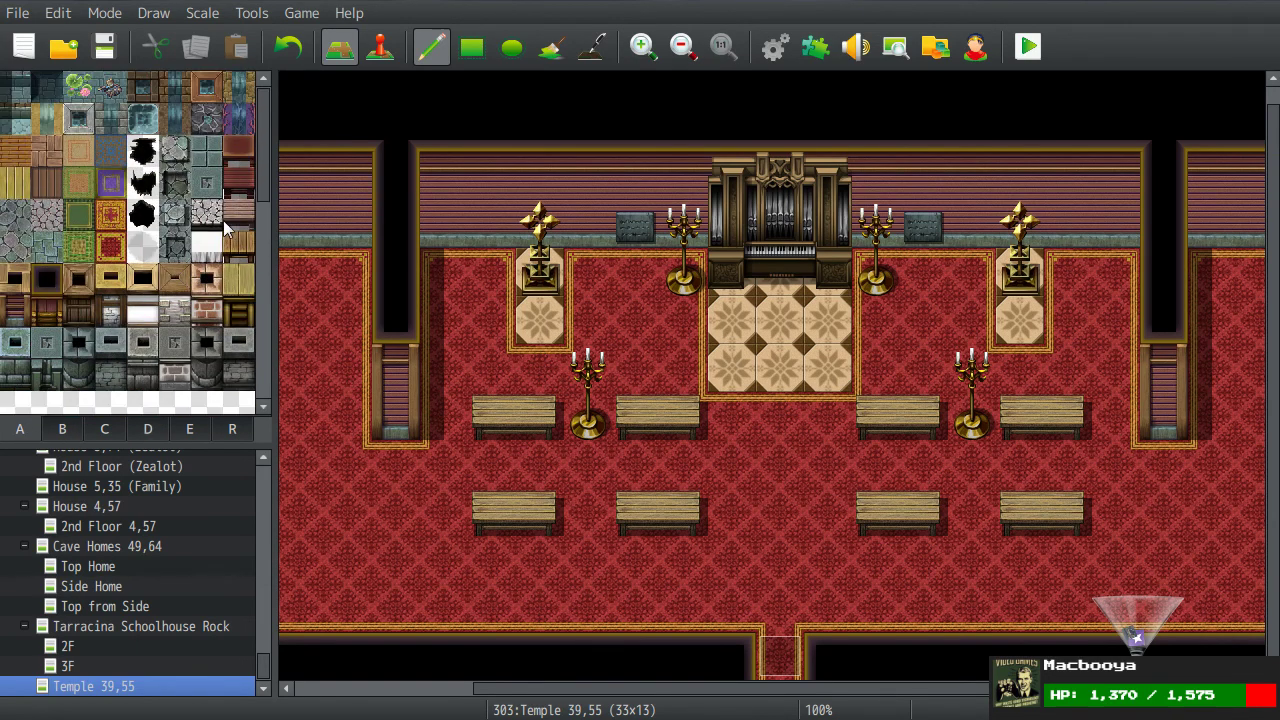
left_click(239, 249)
left_click_drag(1116, 272, 1118, 420)
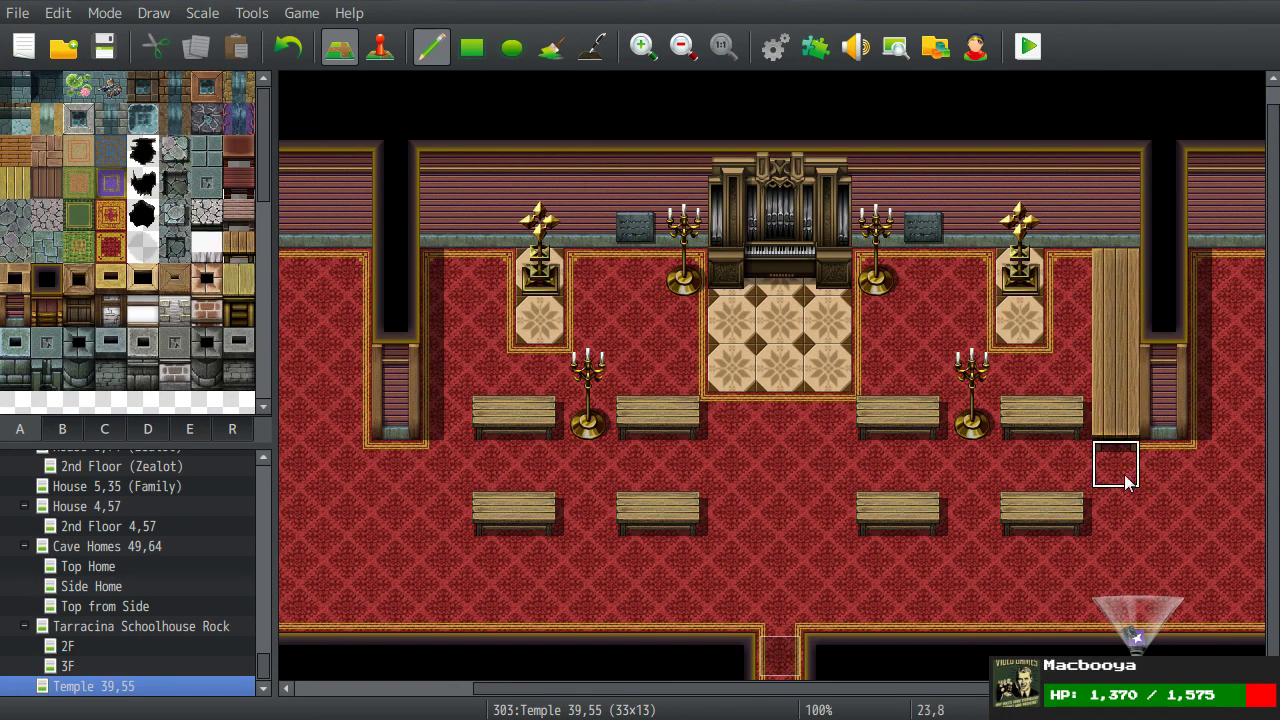
key("ctrl+z")
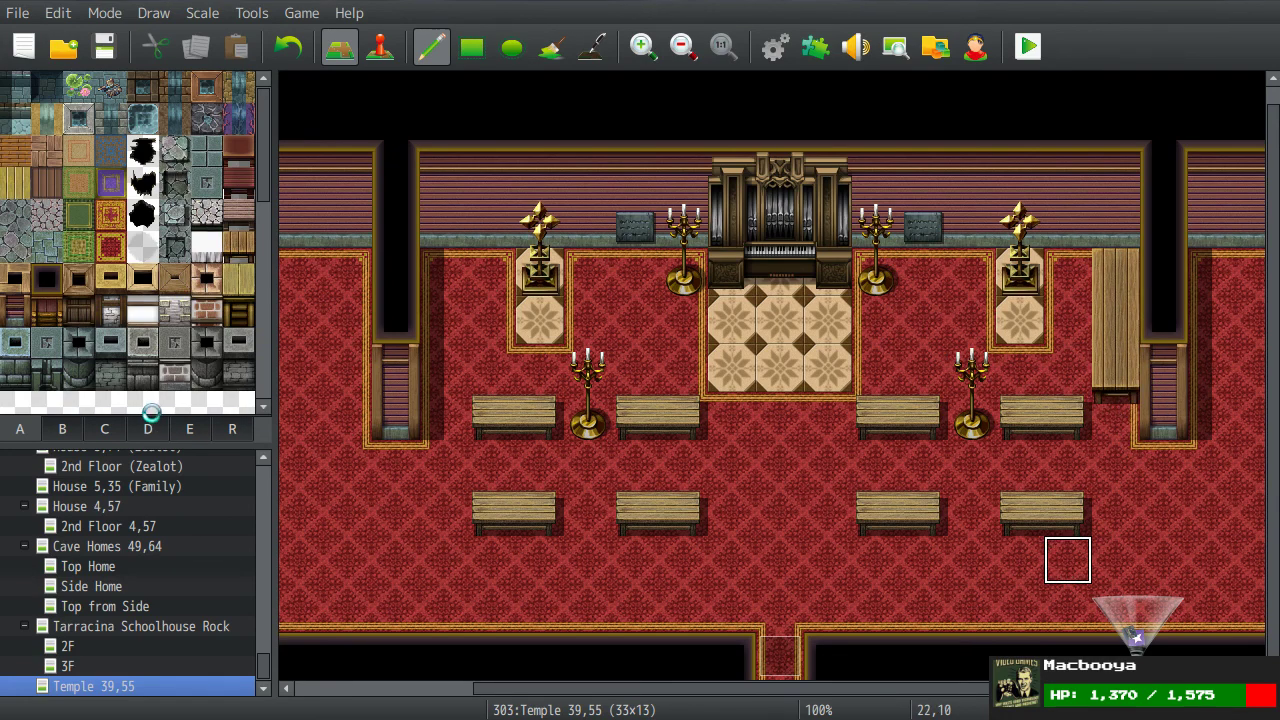
Step: Put the pair of small brown boxes on the north end of the wooden table at 23,4
left_click(105, 428)
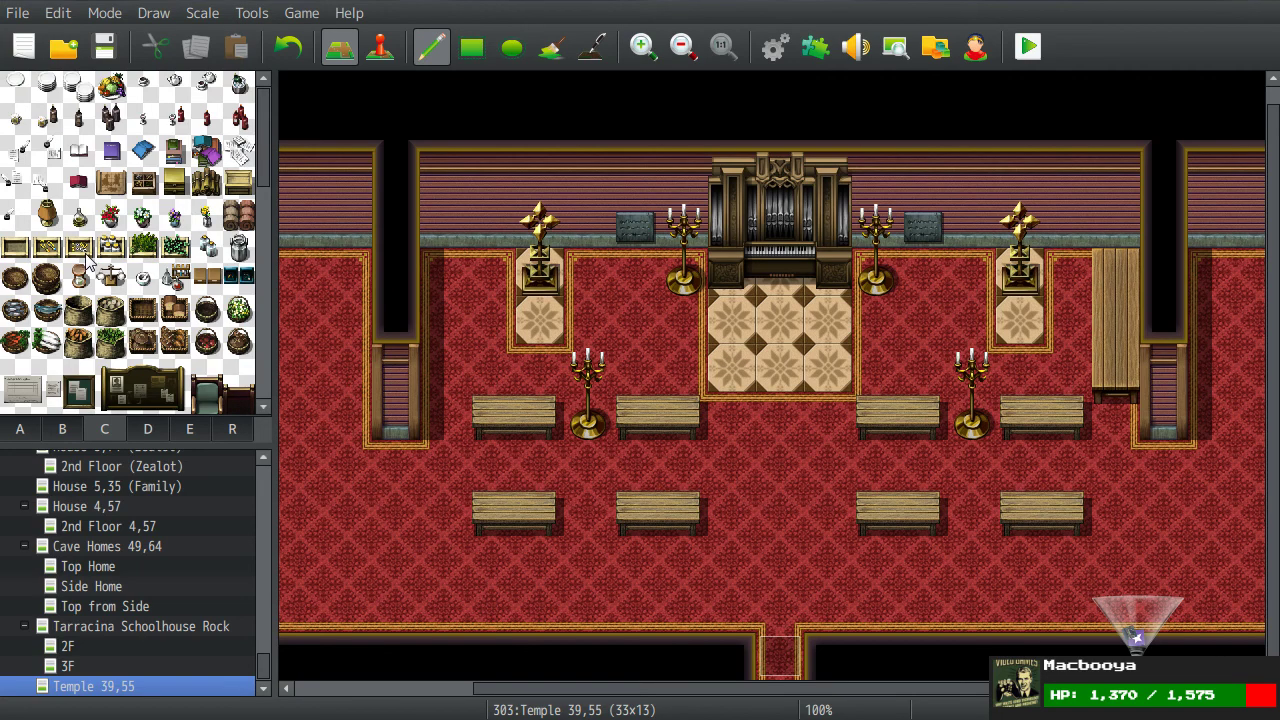
left_click(207, 279)
left_click(1118, 266)
left_click(175, 279)
left_click(1115, 366)
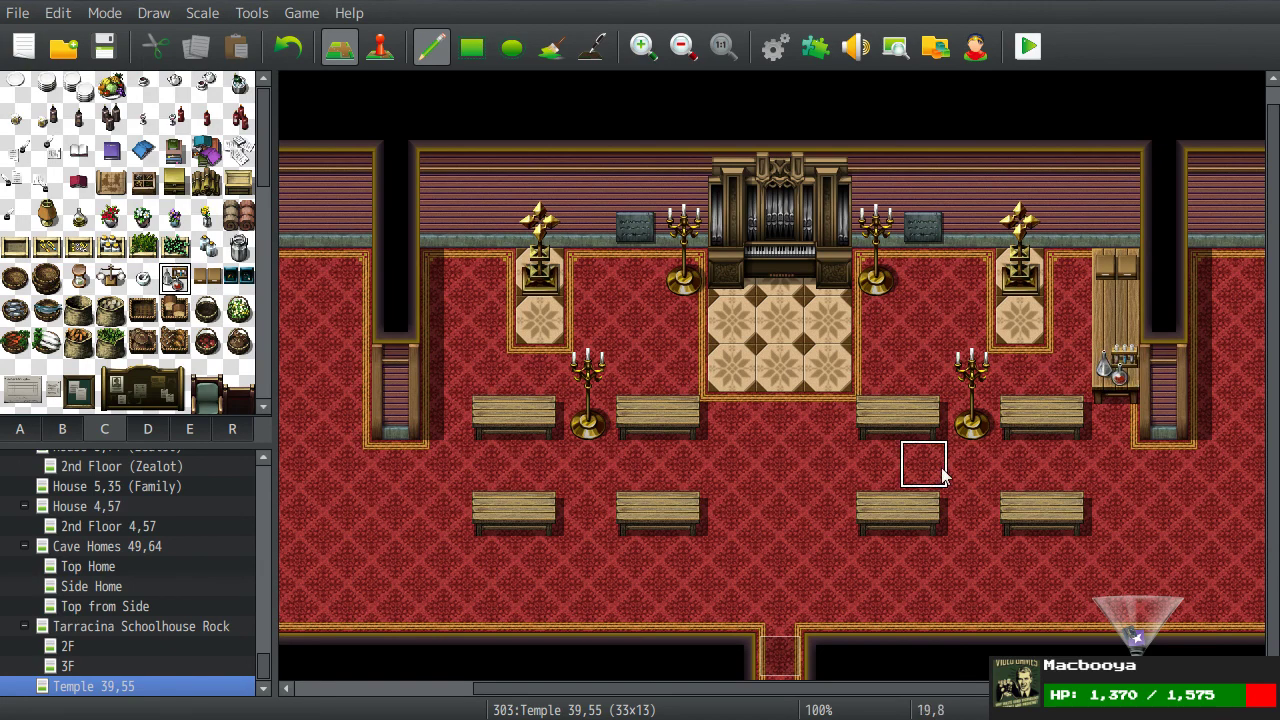
key("ctrl+z")
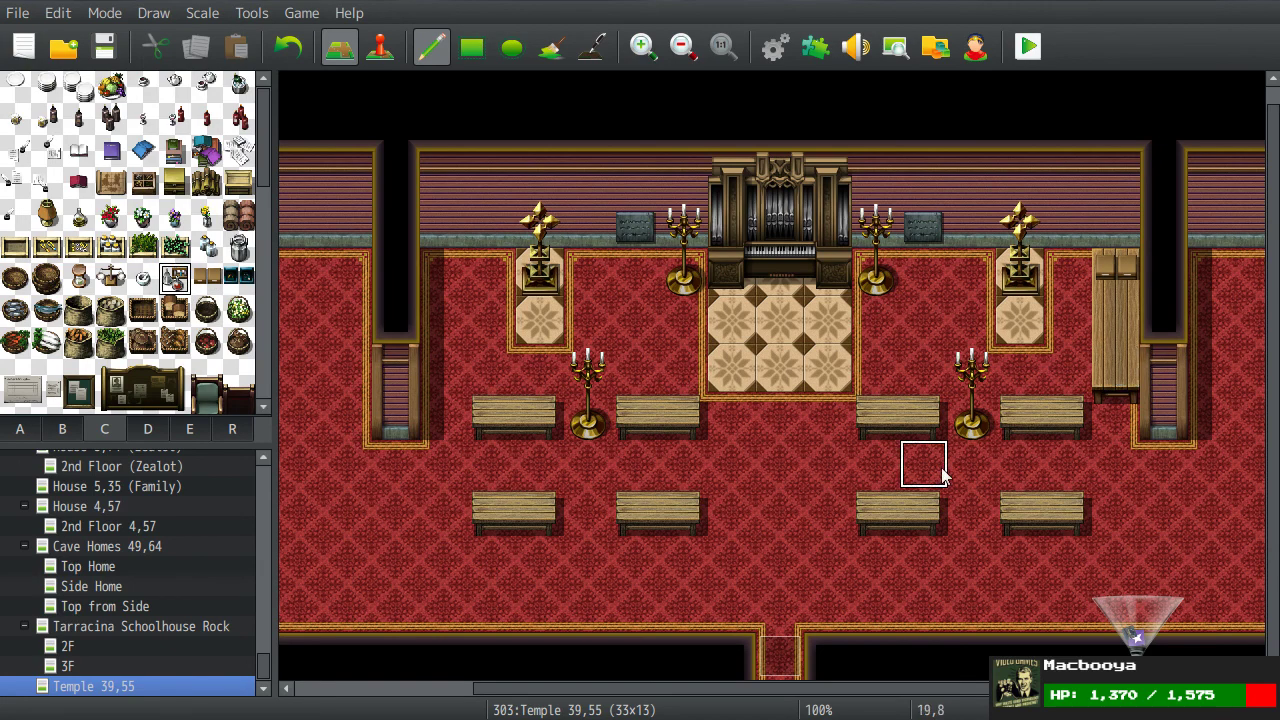
Step: Try placing the food crate with the milk can in the northeast corner of the area east of the partition
left_click(78, 279)
scroll(168, 286, "down", 2)
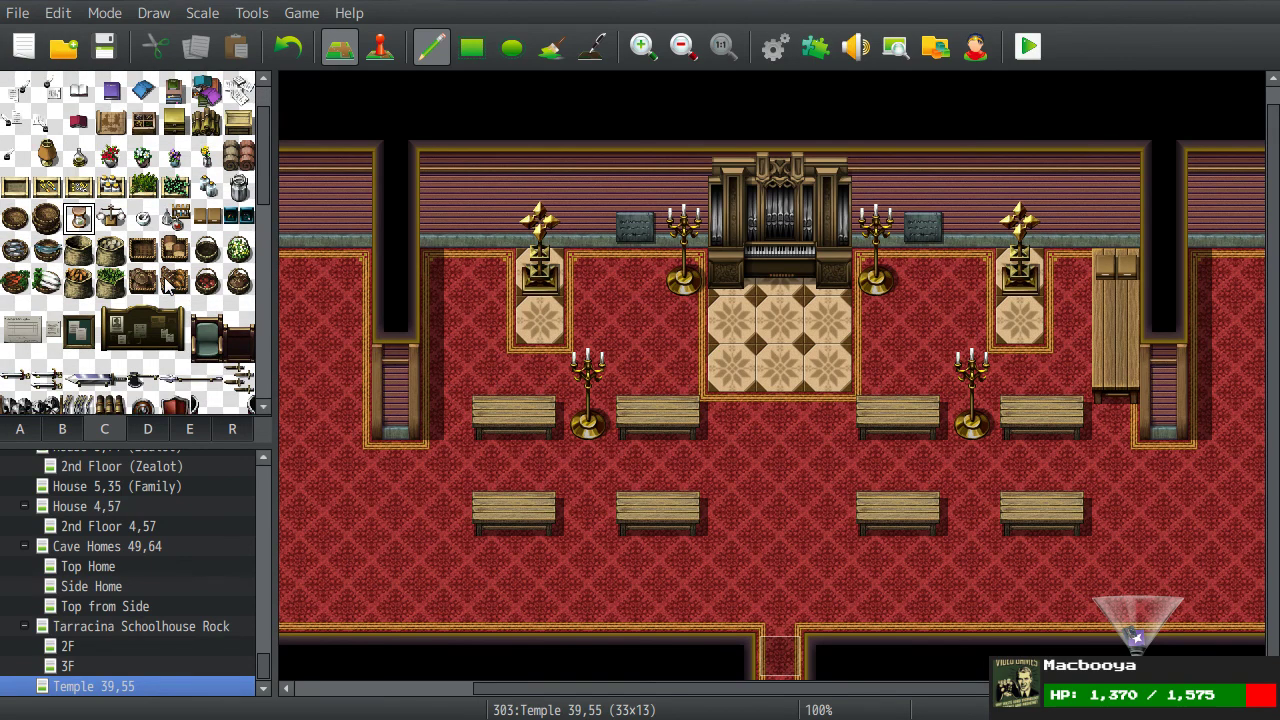
scroll(168, 286, "down", 4)
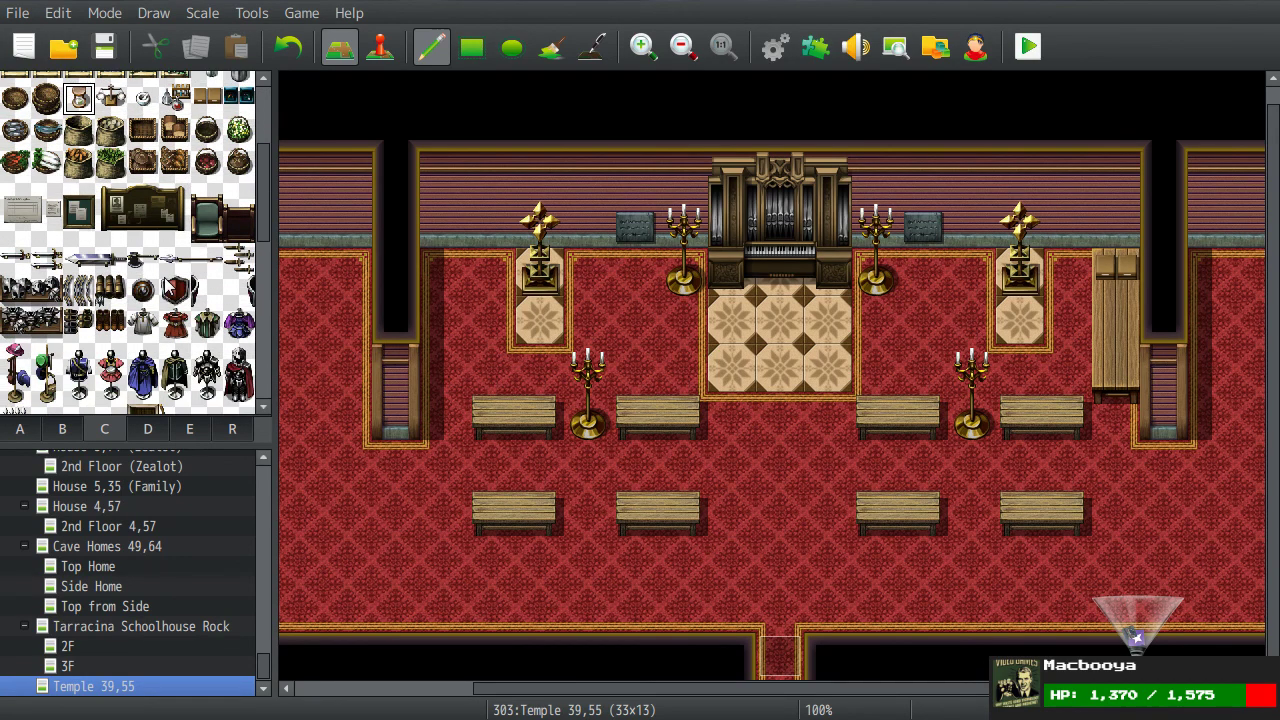
scroll(168, 286, "down", 8)
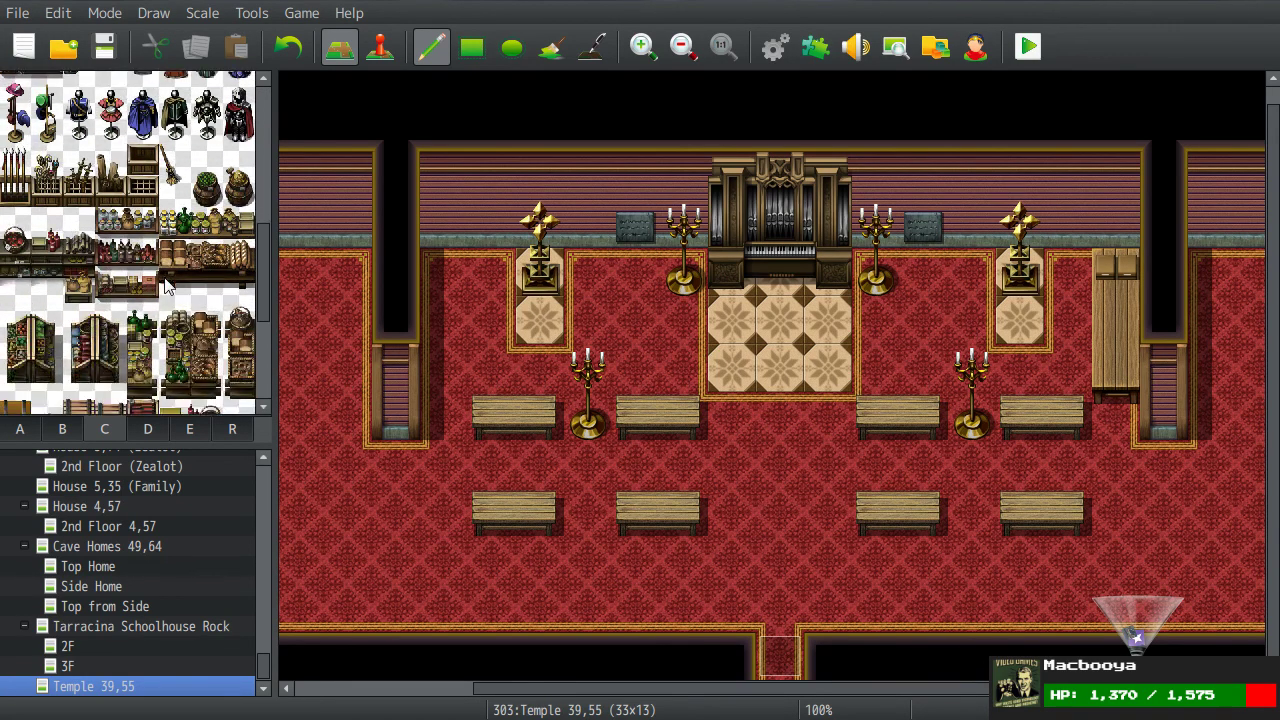
middle_click_drag(768, 454, 163, 205)
scroll(126, 213, "down", 3)
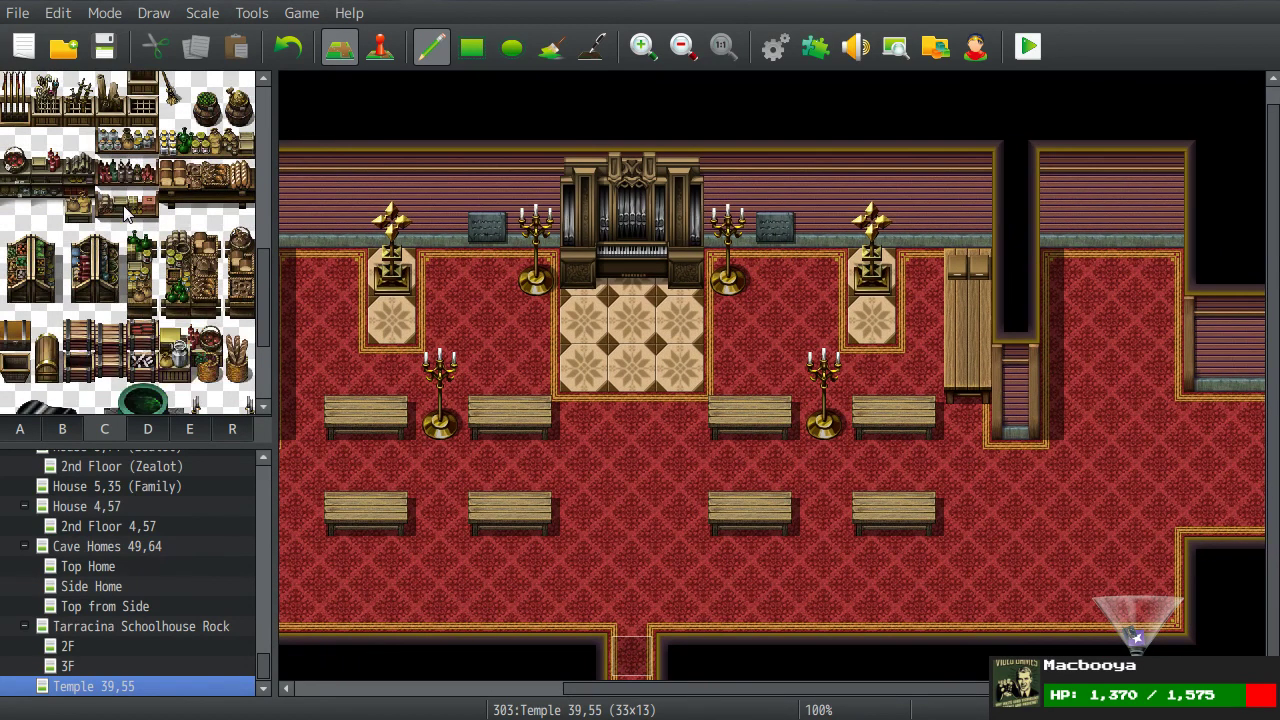
left_click(80, 175)
scroll(140, 207, "down", 1)
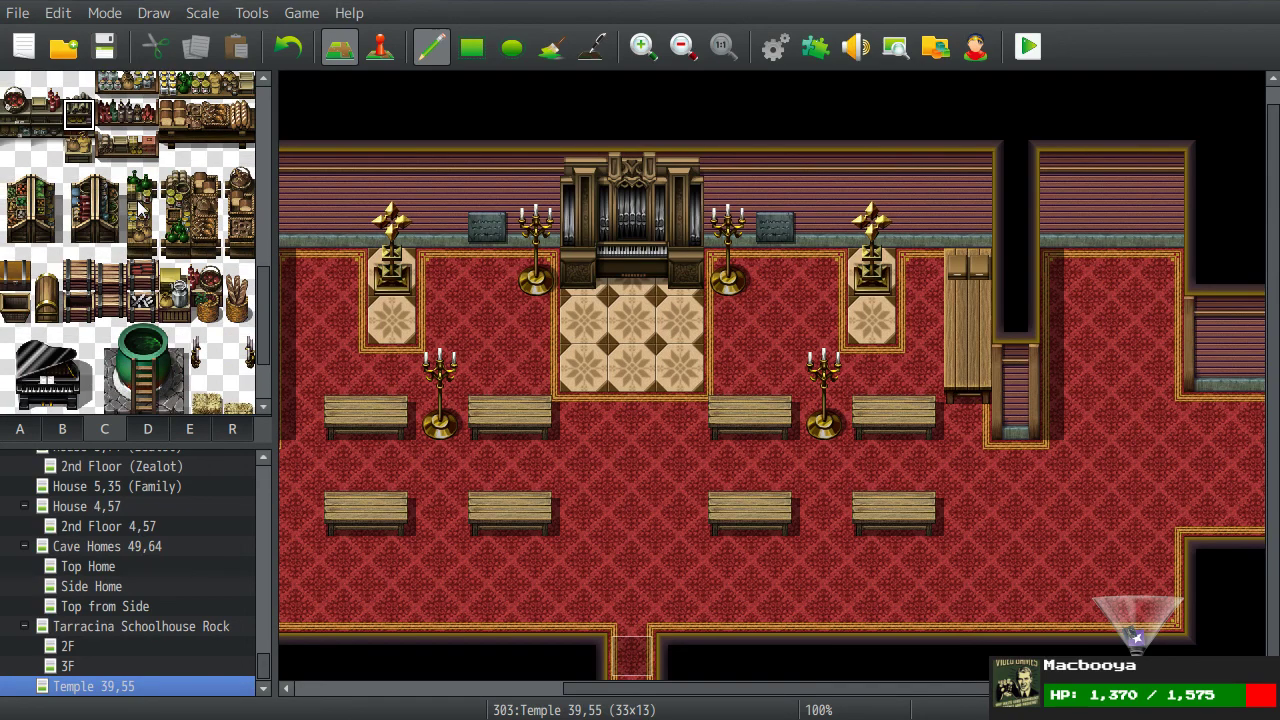
left_click_drag(174, 274, 175, 310)
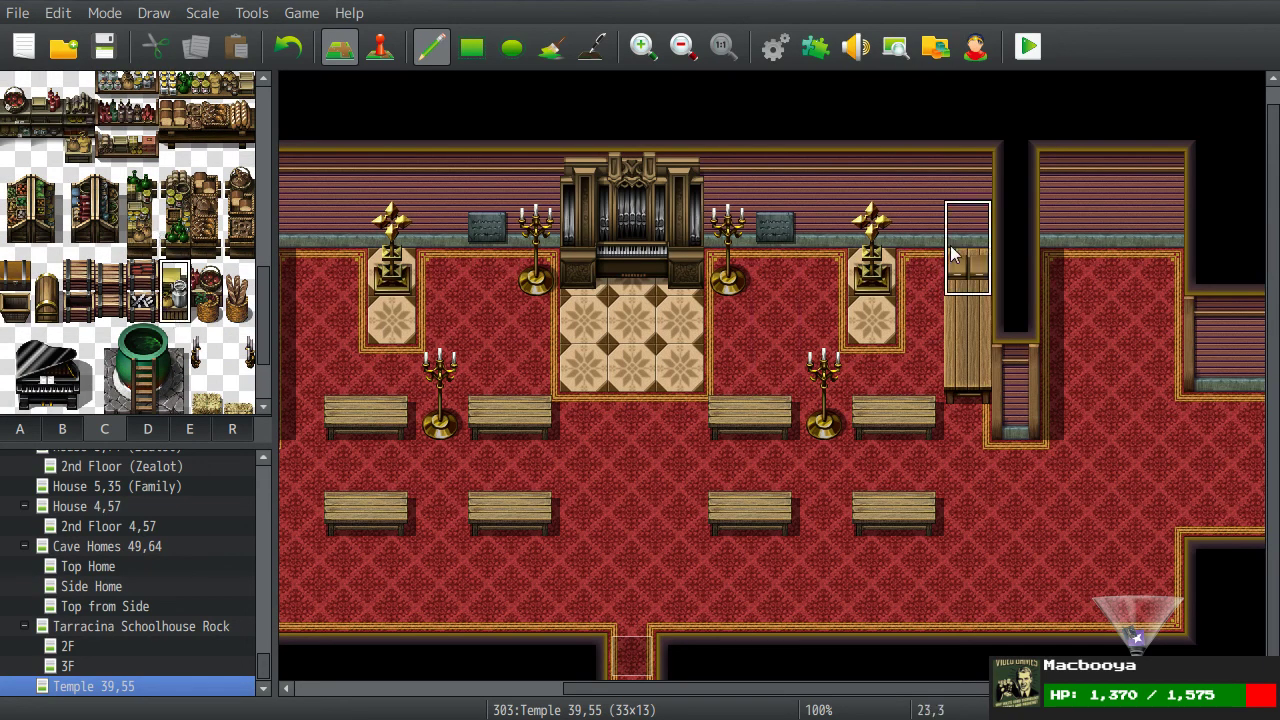
left_click(1160, 250)
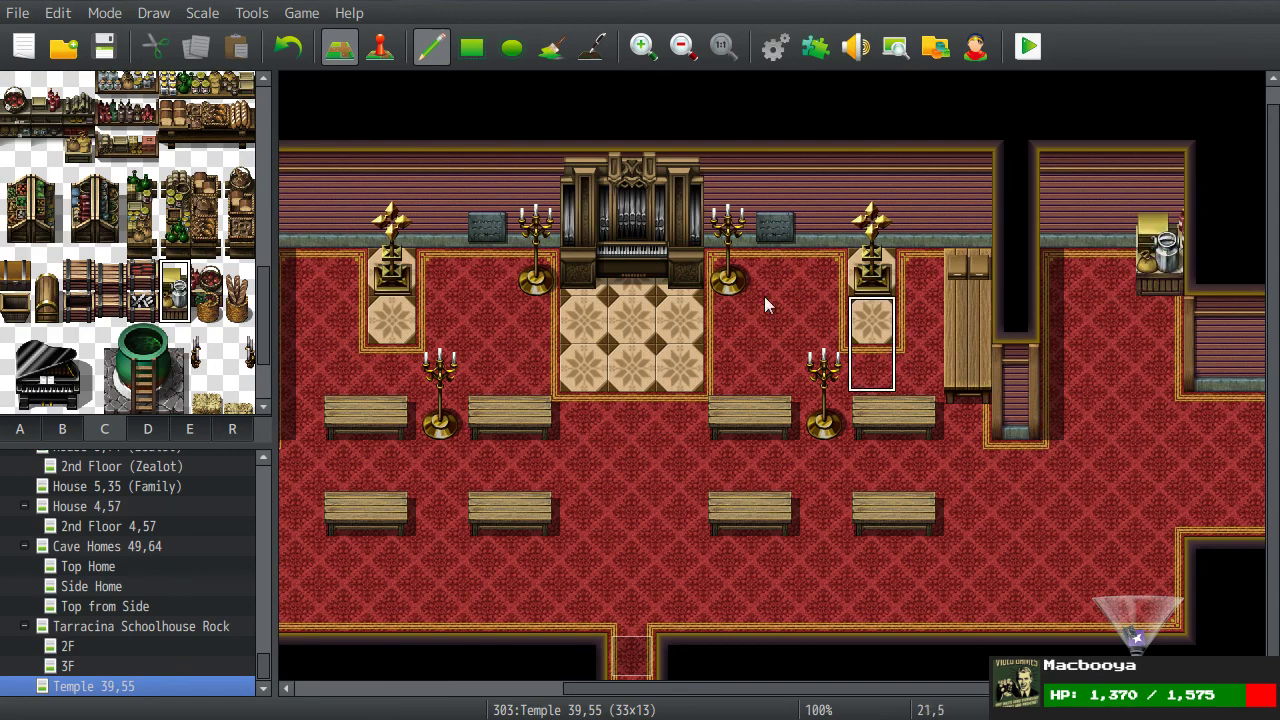
key("ctrl+z")
Step: Try placing the food crate and produce basket together against the north wall beside the east partition
left_click_drag(183, 273, 208, 312)
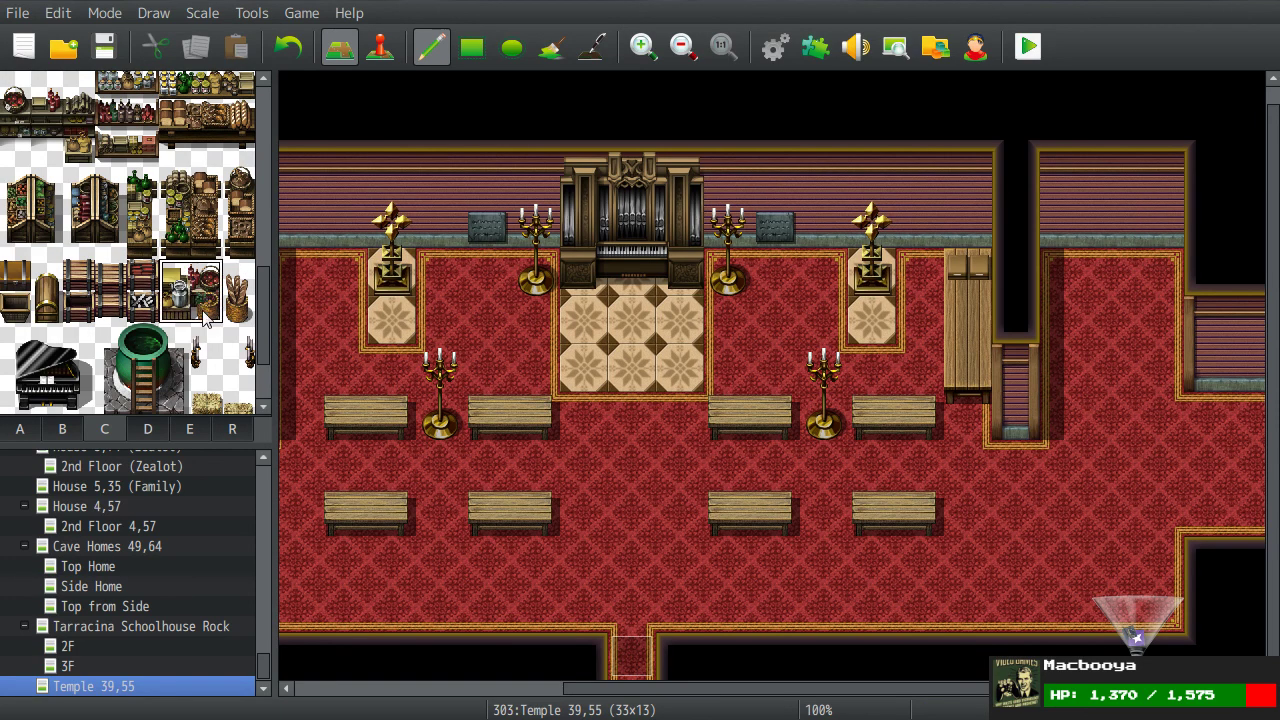
left_click(1065, 240)
right_click(1100, 463)
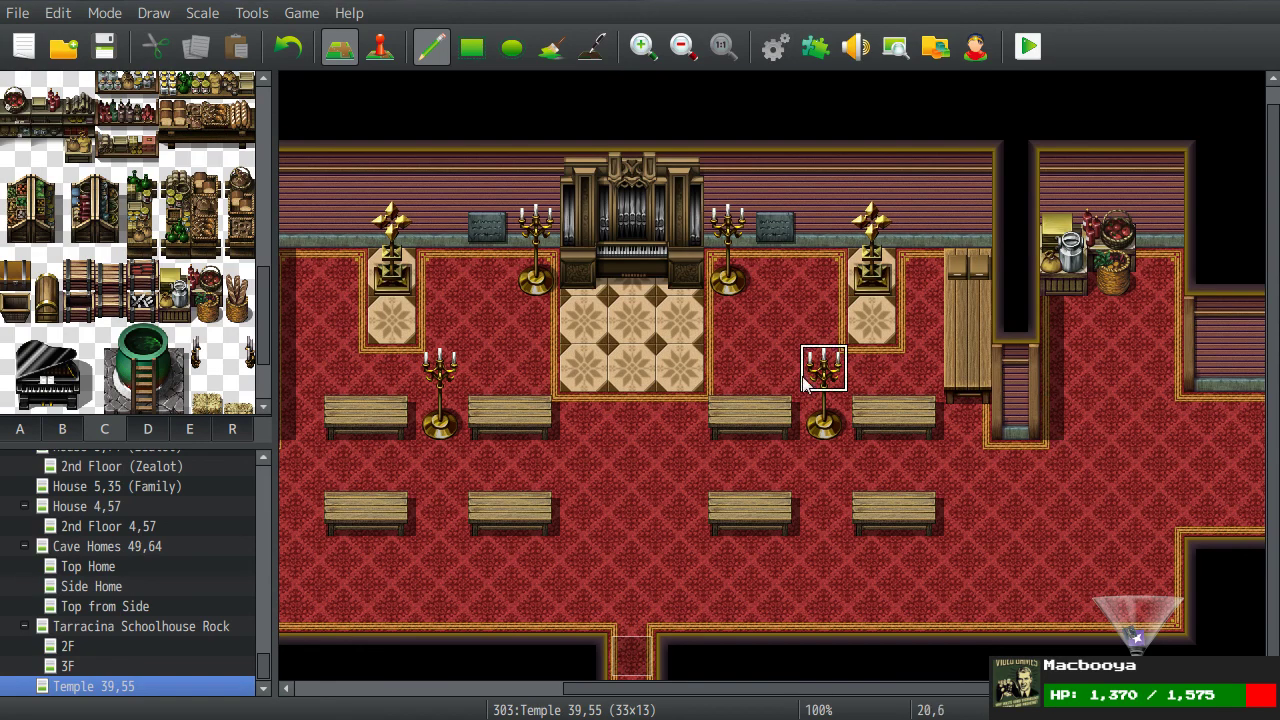
scroll(976, 419, "right", 3)
key("ctrl+z")
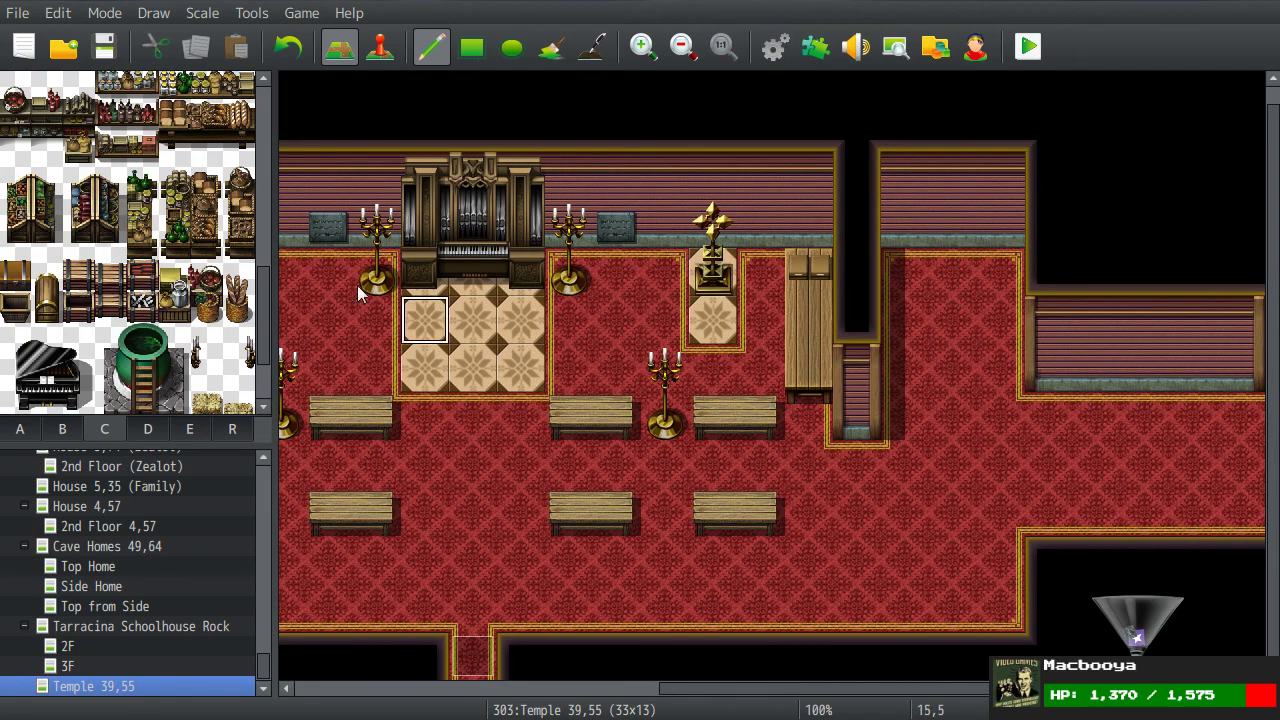
Step: Try mounting a wall candle on the east partition beside the wooden table
scroll(205, 287, "down", 2)
left_click_drag(240, 260, 240, 290)
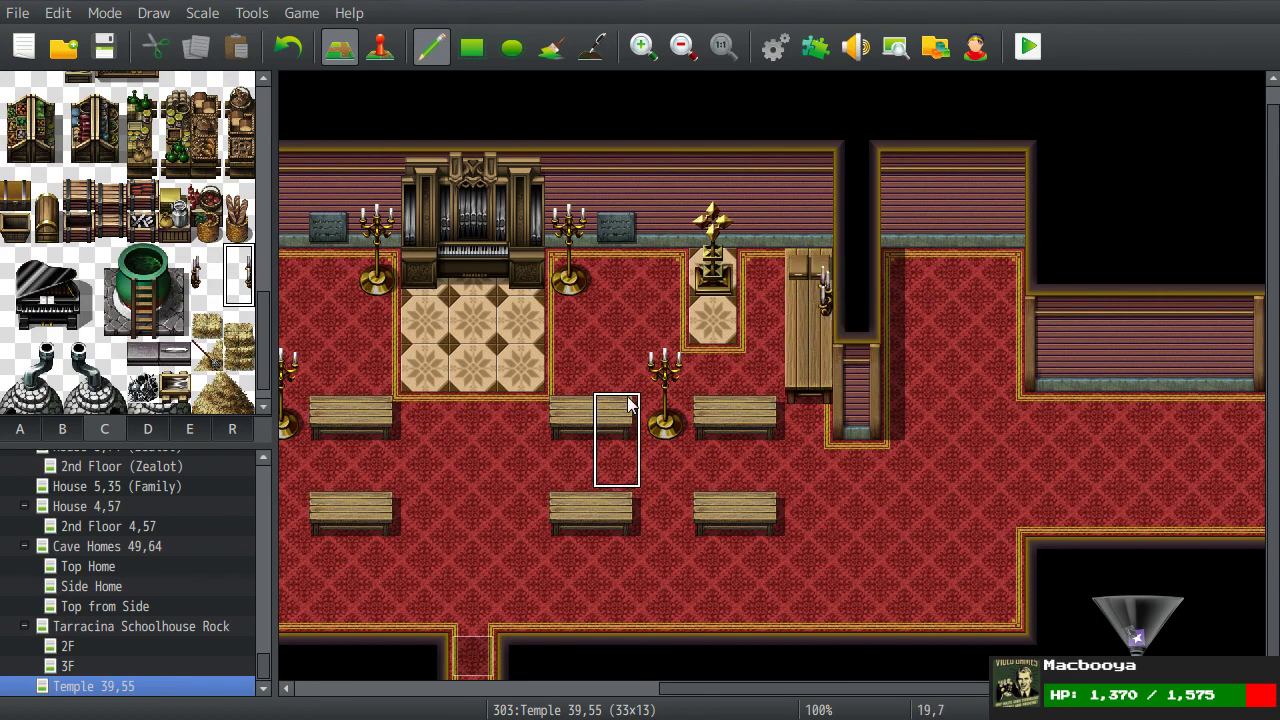
scroll(481, 370, "left", 10)
Step: Copy the candelabra at 12,6 into the gap between the second-row benches on each side
scroll(485, 368, "right", 6)
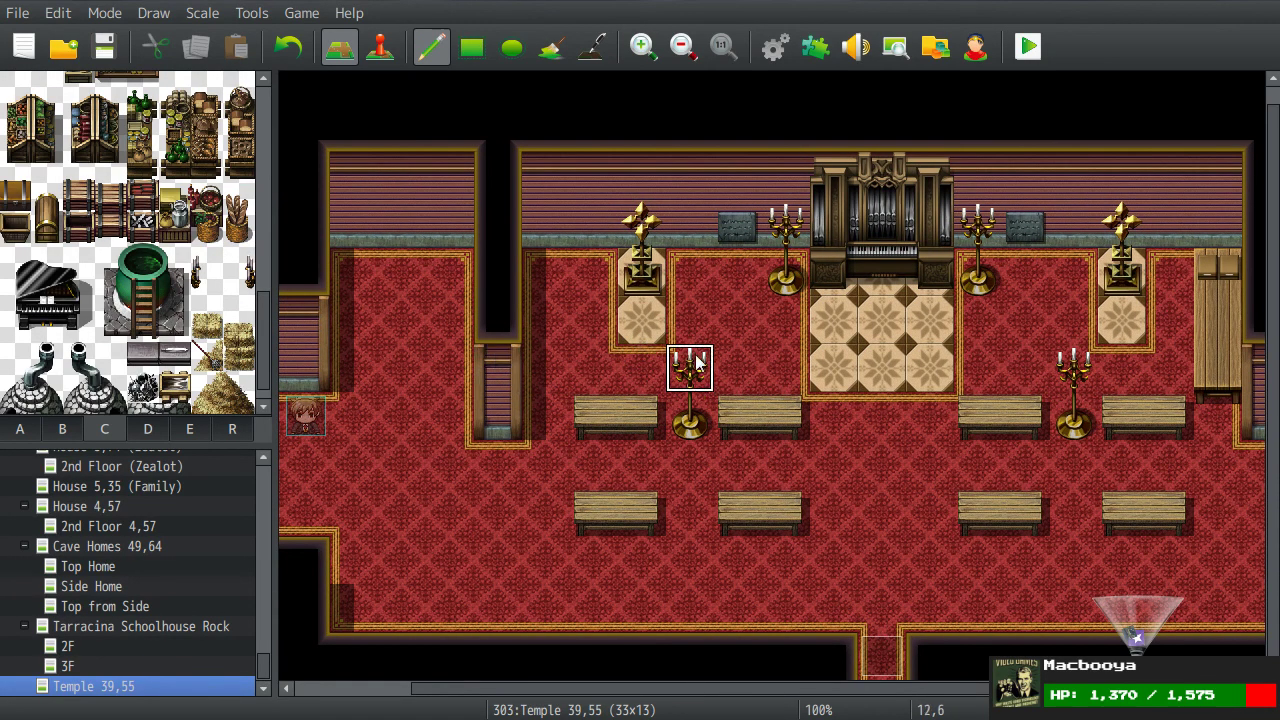
right_click_drag(697, 362, 697, 410)
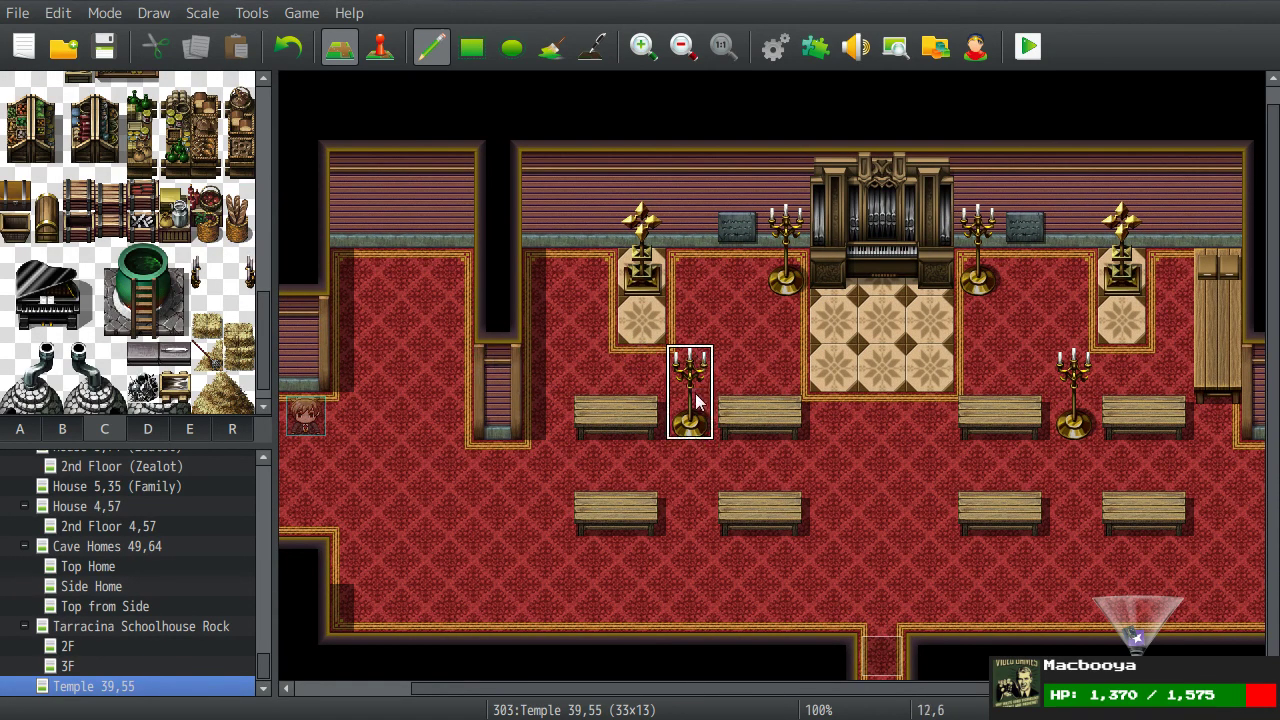
left_click(690, 505)
left_click(1071, 512)
Step: Look through tileset D for more furnishings that suit the temple
middle_click_drag(912, 412, 680, 480)
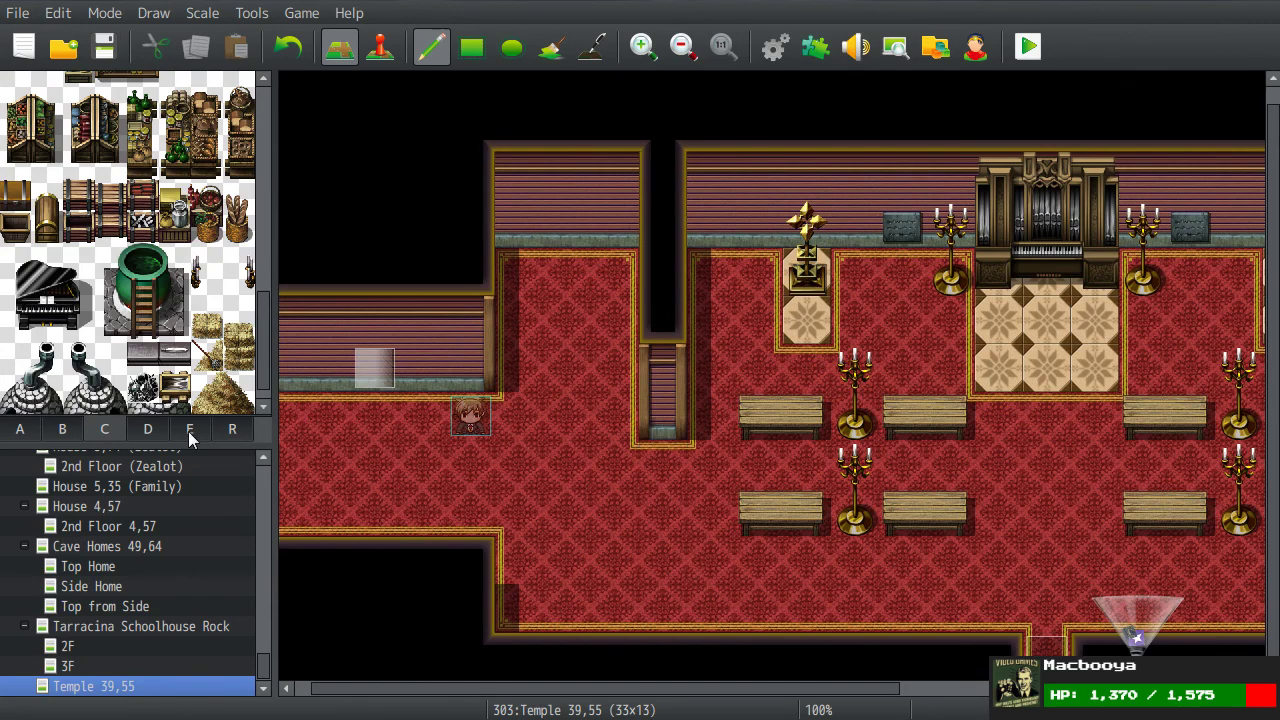
left_click(147, 429)
scroll(117, 309, "down", 3)
scroll(117, 309, "up", 3)
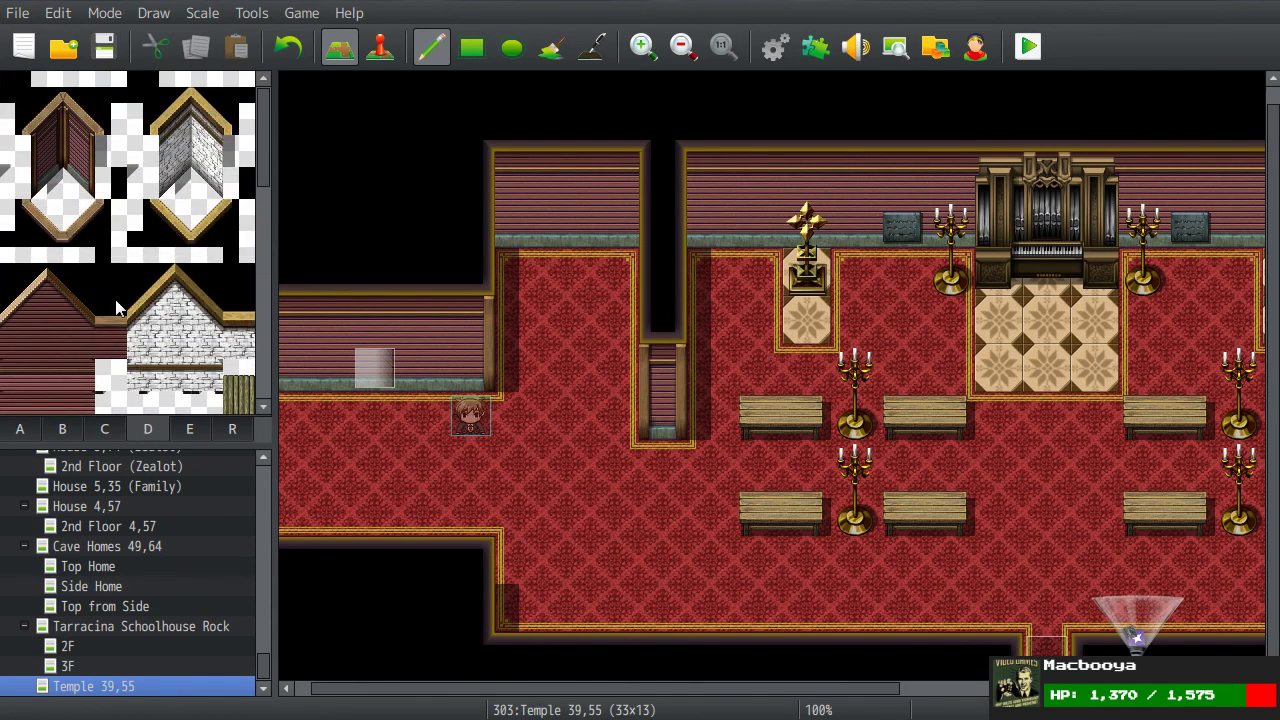
scroll(171, 359, "down", 6)
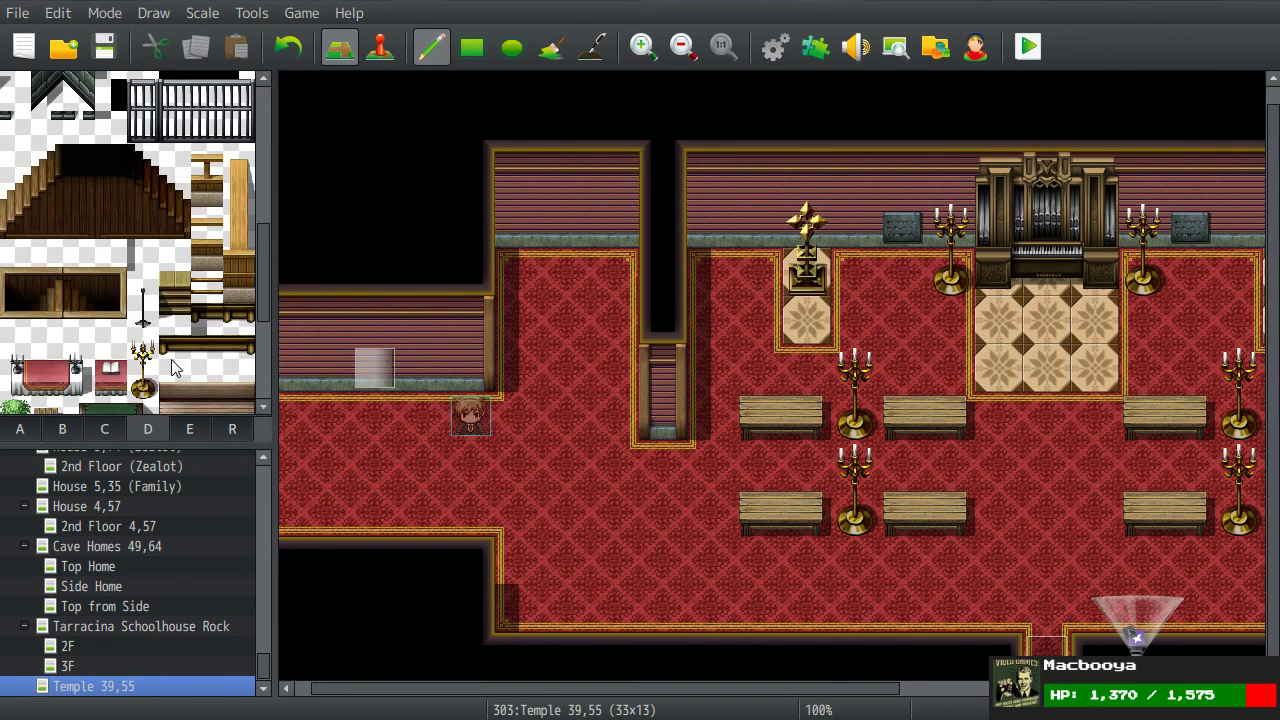
scroll(171, 366, "down", 3)
scroll(172, 368, "down", 1)
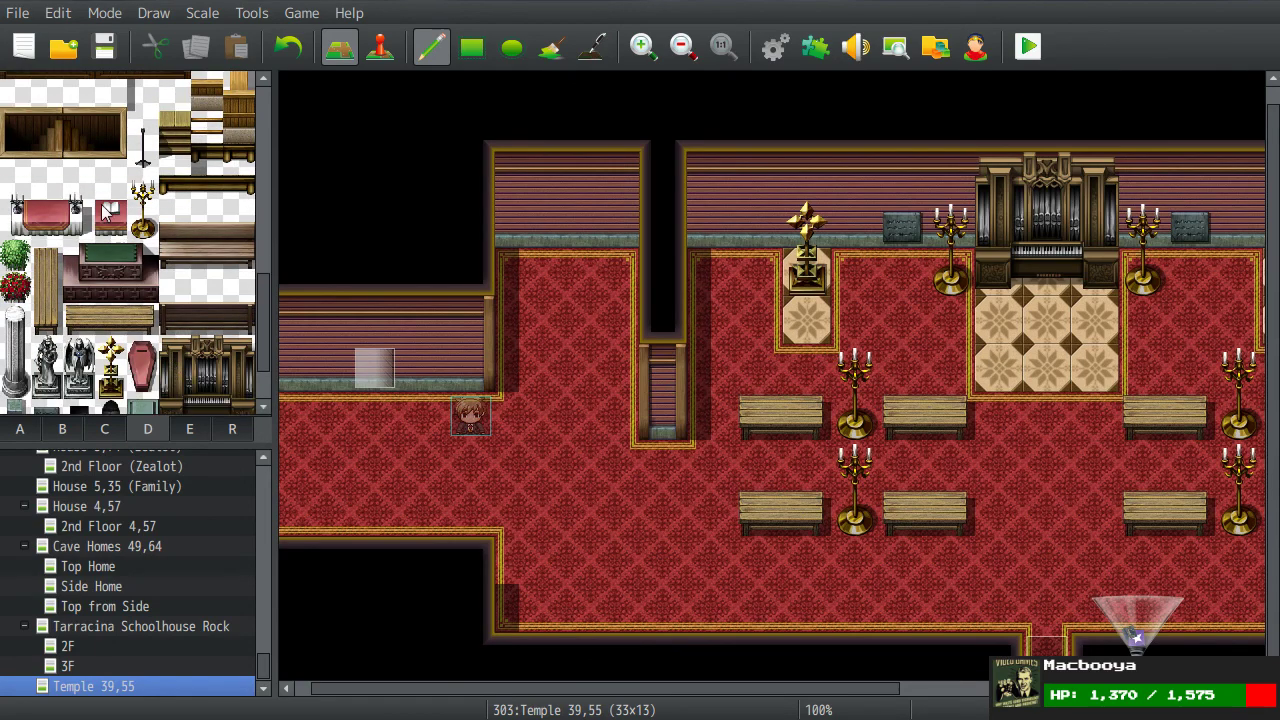
scroll(148, 375, "down", 2)
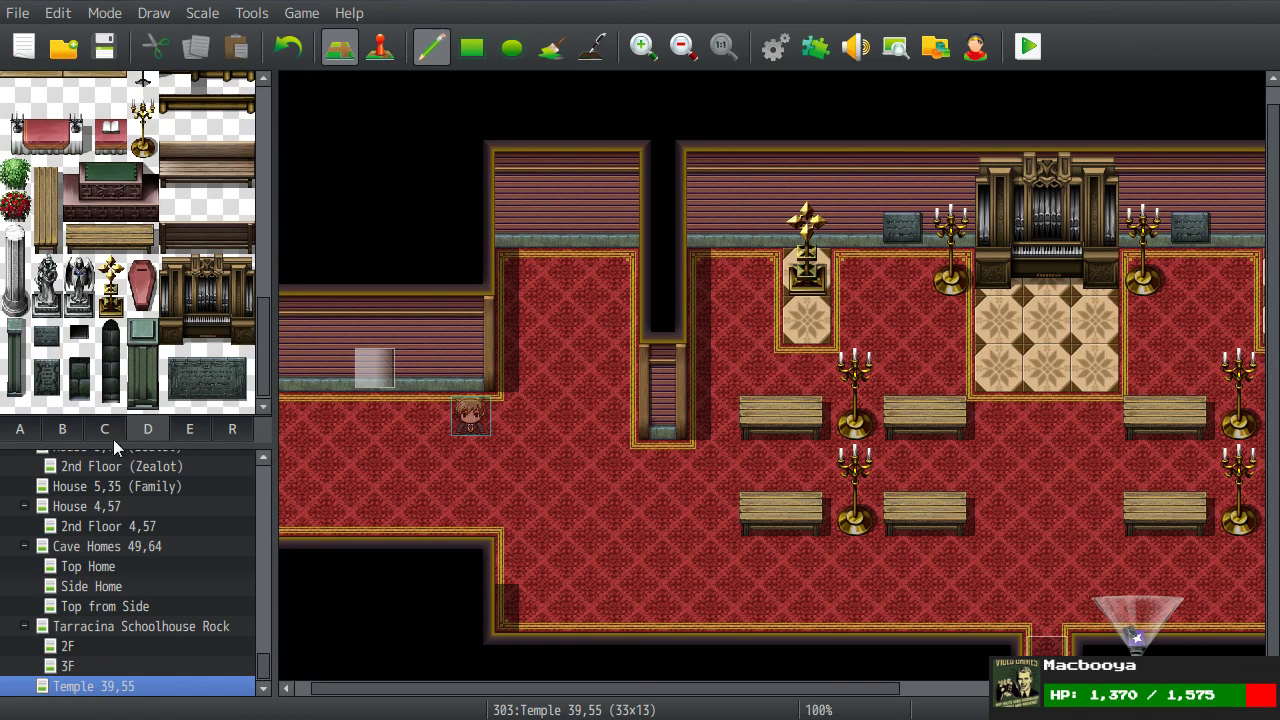
scroll(690, 392, "right", 5)
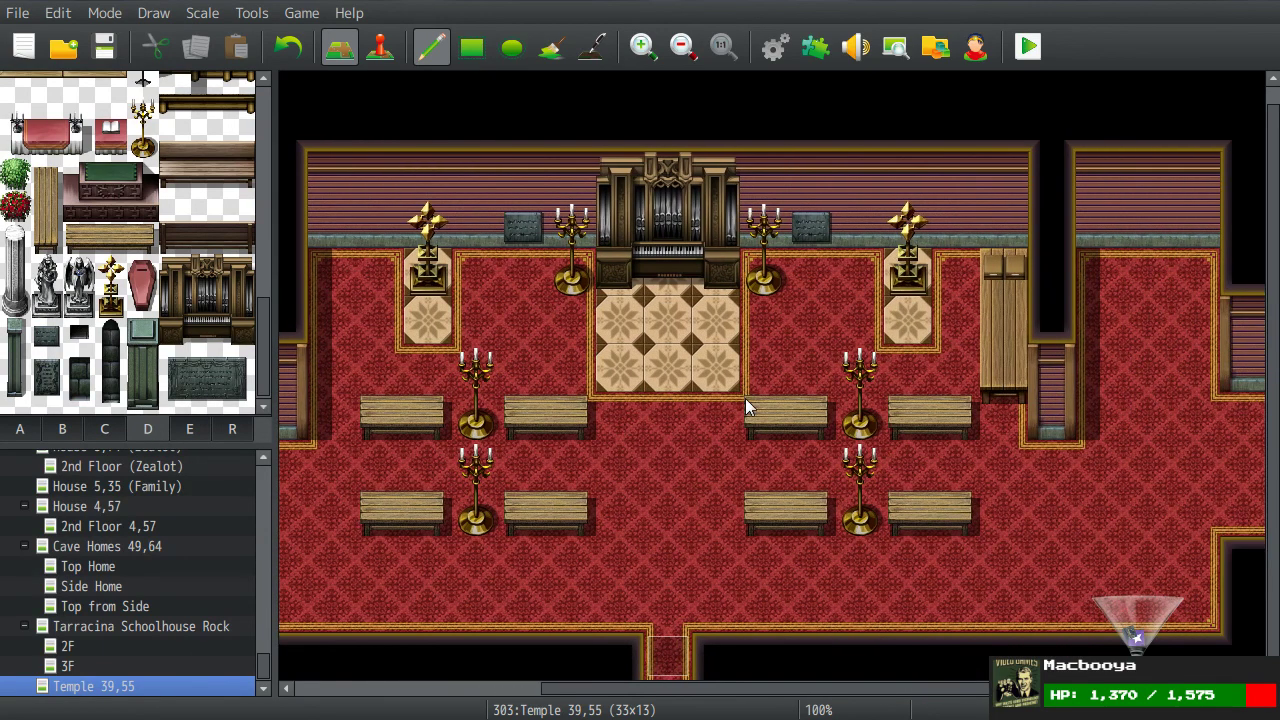
Step: Place the food crate and produce basket from tileset C against the north wall just east of the east partition
left_click(112, 424)
scroll(174, 236, "up", 2)
left_click_drag(174, 276, 210, 314)
left_click(1106, 230)
right_click(1099, 437)
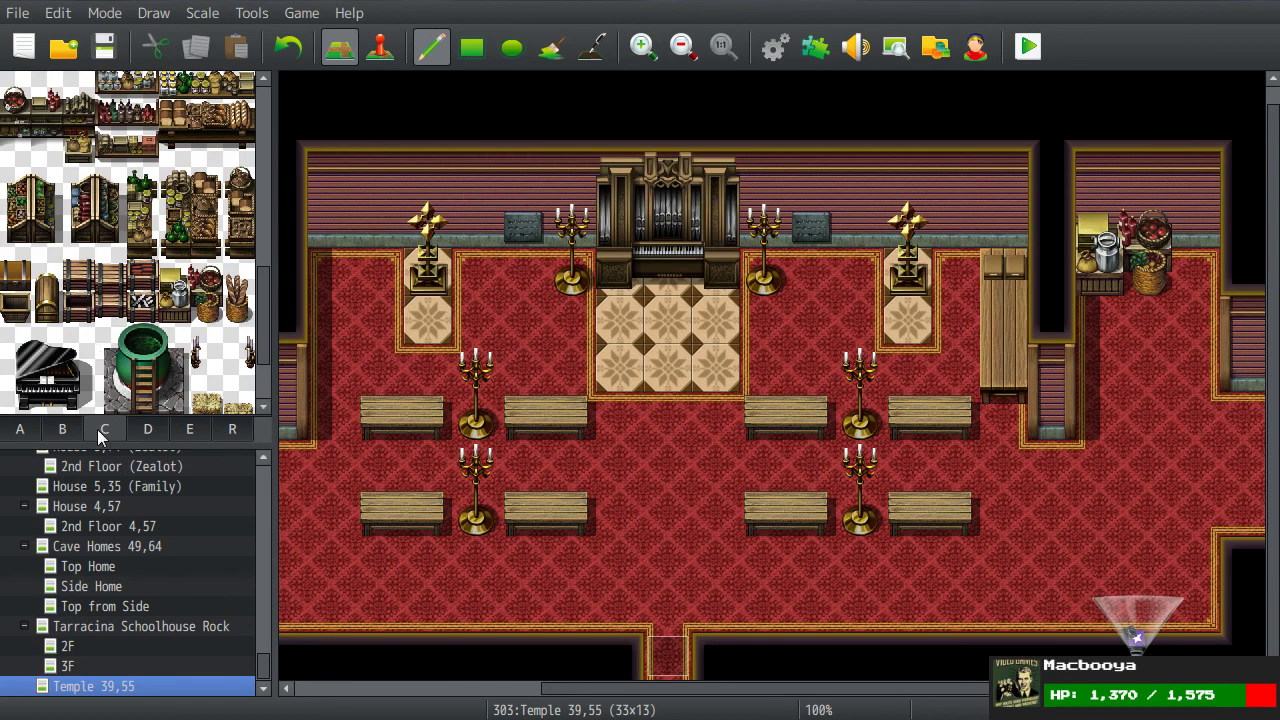
Step: Place the three-tile altar table with red cloth and candles on the tiled floor in front of the organ
scroll(118, 330, "down", 3)
scroll(116, 330, "down", 10)
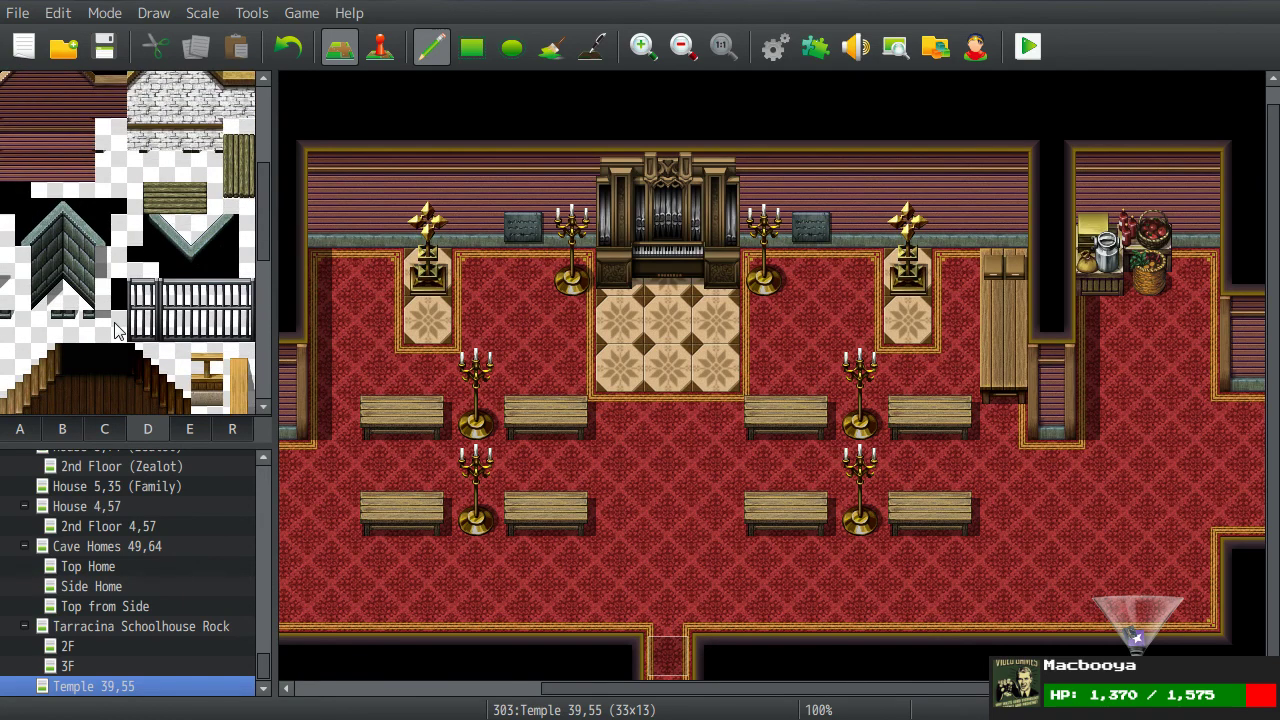
scroll(116, 325, "down", 5)
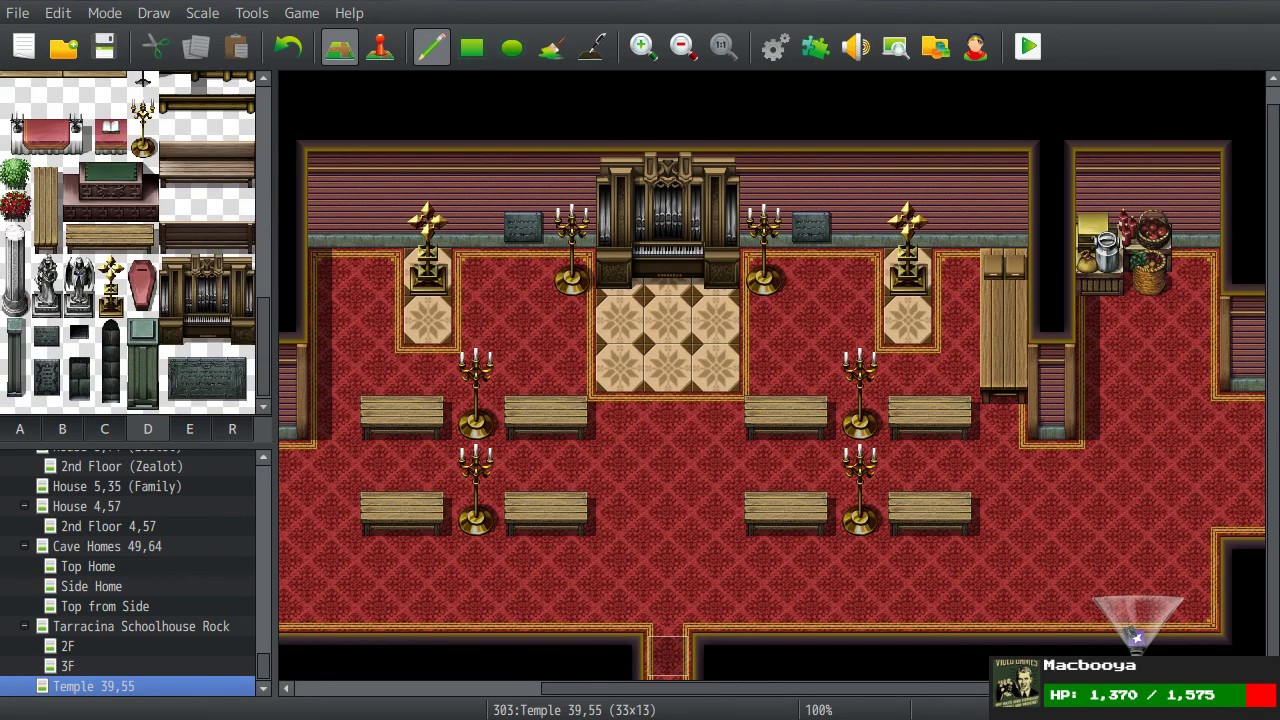
left_click_drag(17, 110, 80, 145)
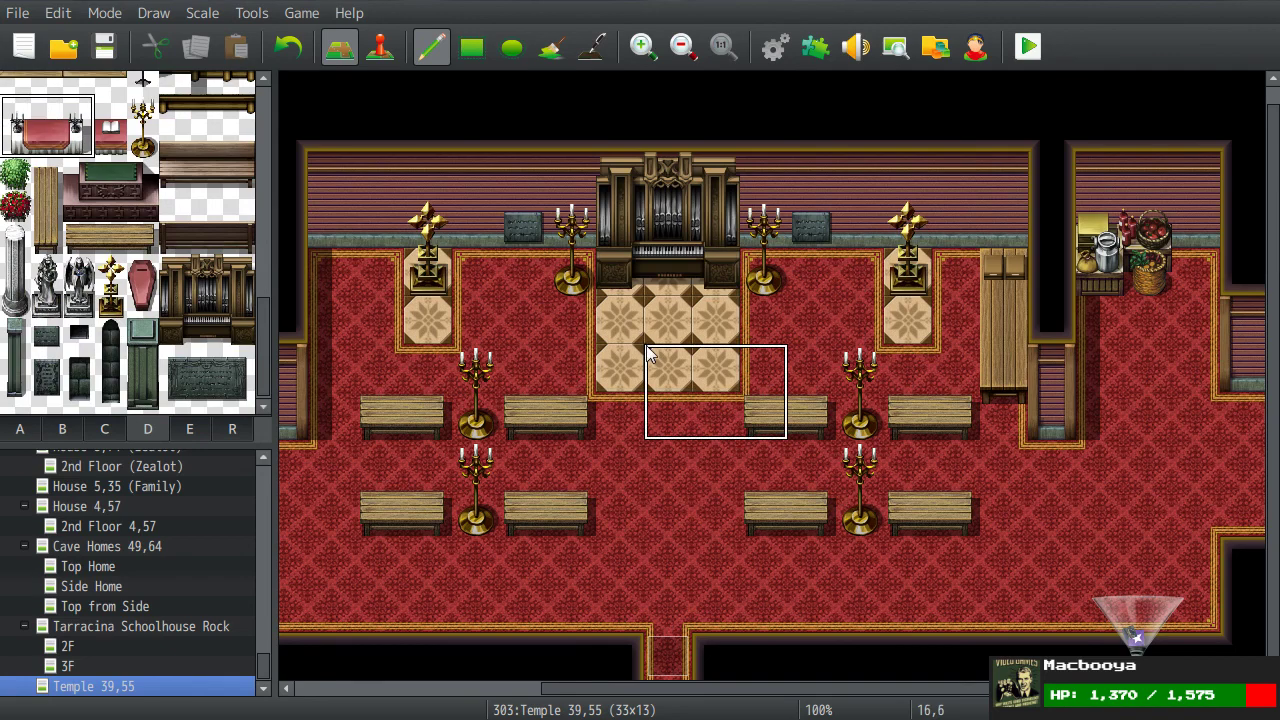
left_click(633, 328)
right_click(667, 464)
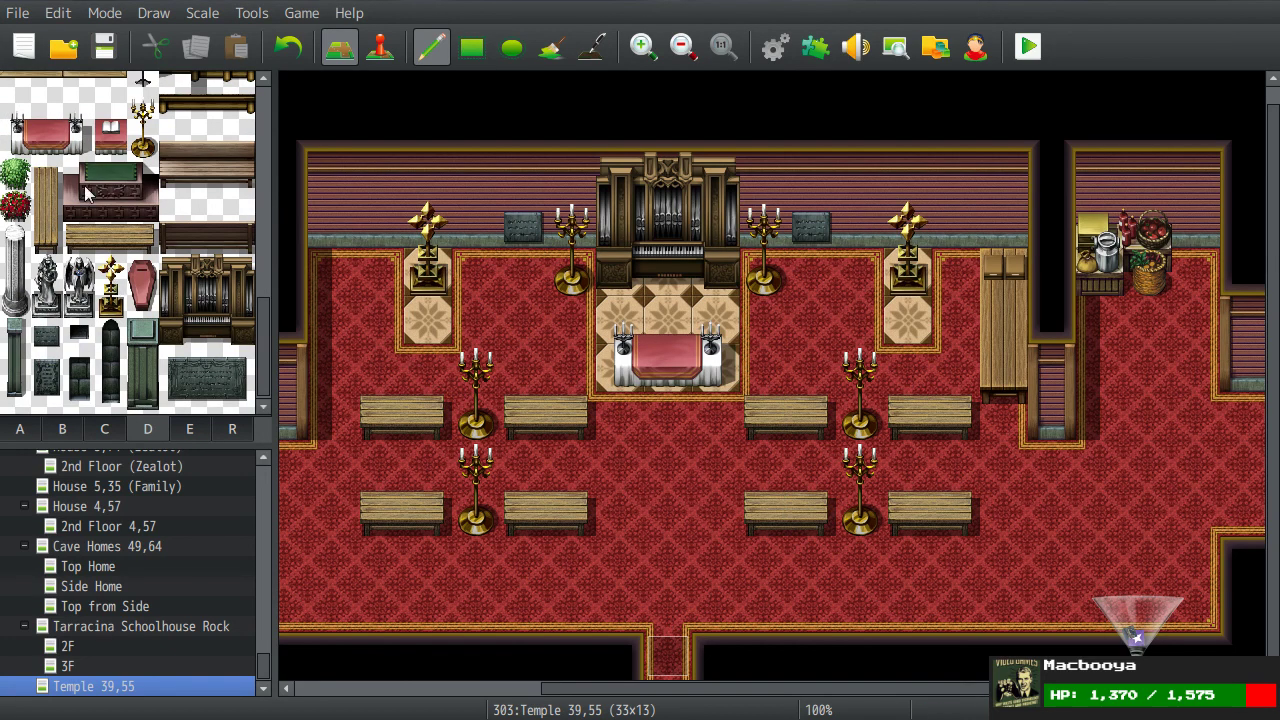
Step: Set the open book on the middle of the altar table
left_click(114, 145)
left_click_drag(113, 133, 113, 108)
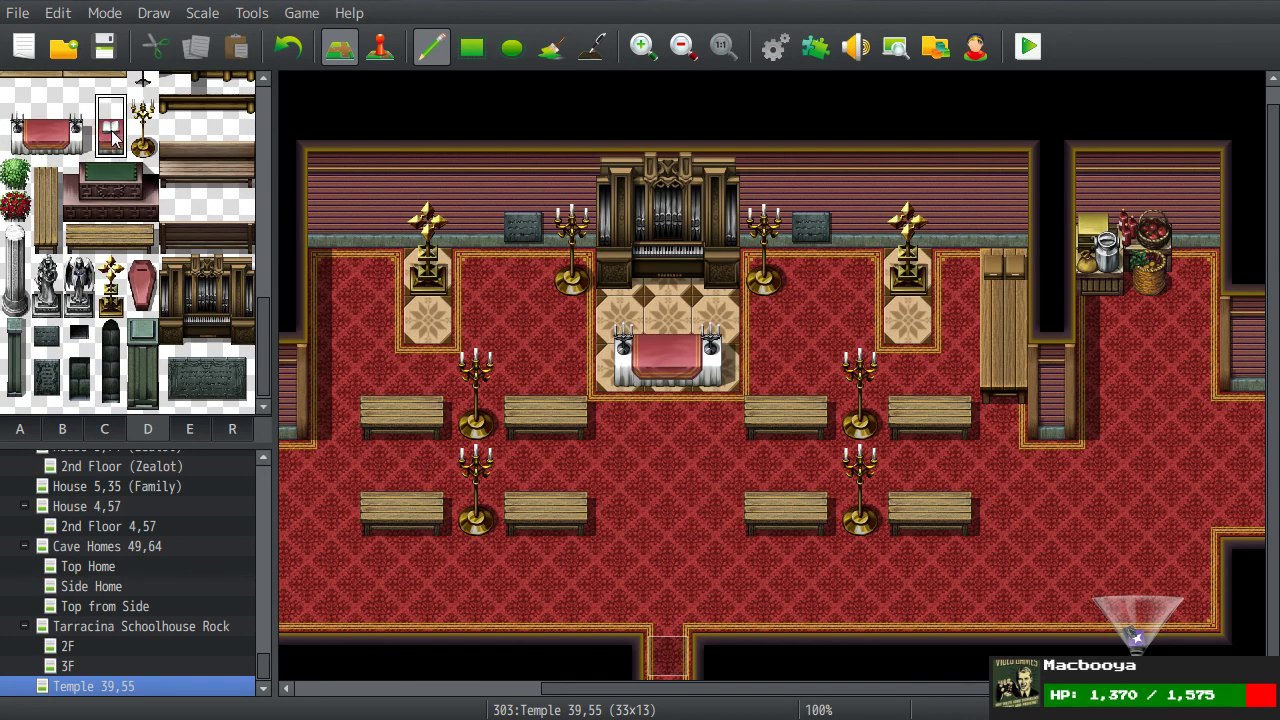
left_click(657, 348)
right_click(800, 348)
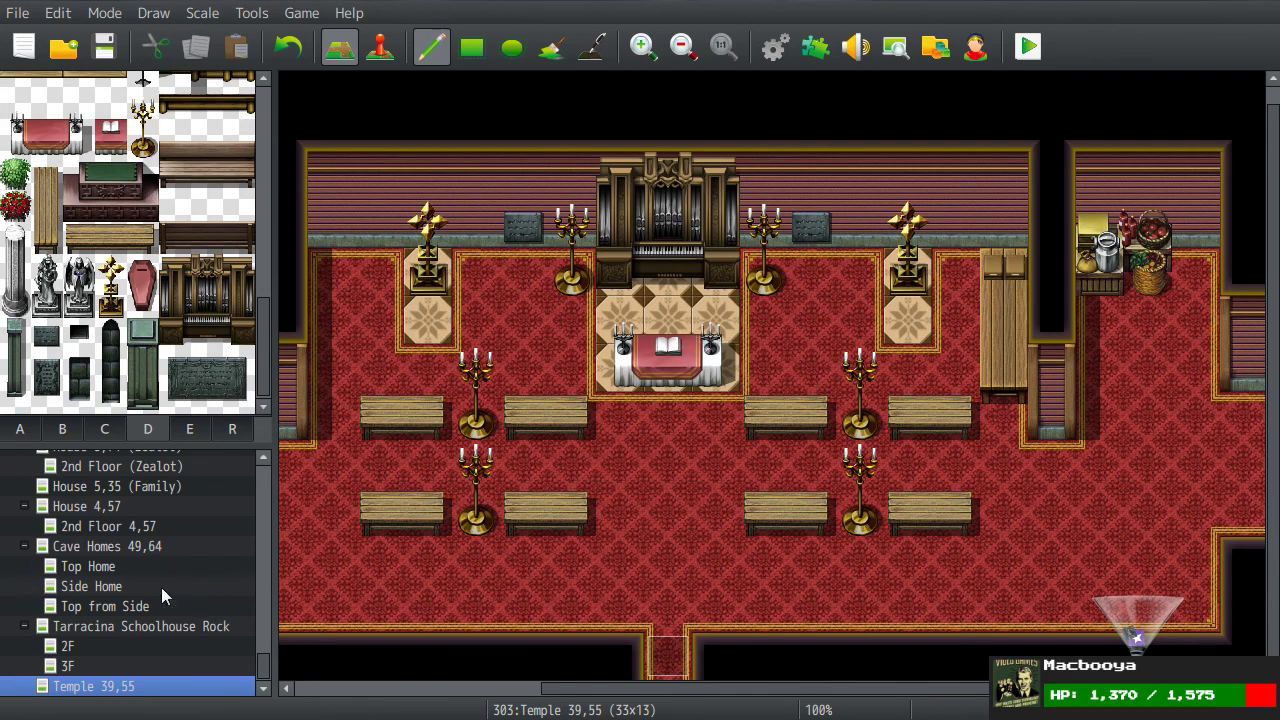
Step: Compare with the chapel on the 2nd Floor (Zealot) map and return to the Temple 39,55 map
scroll(133, 612, "up", 1)
left_click(147, 529)
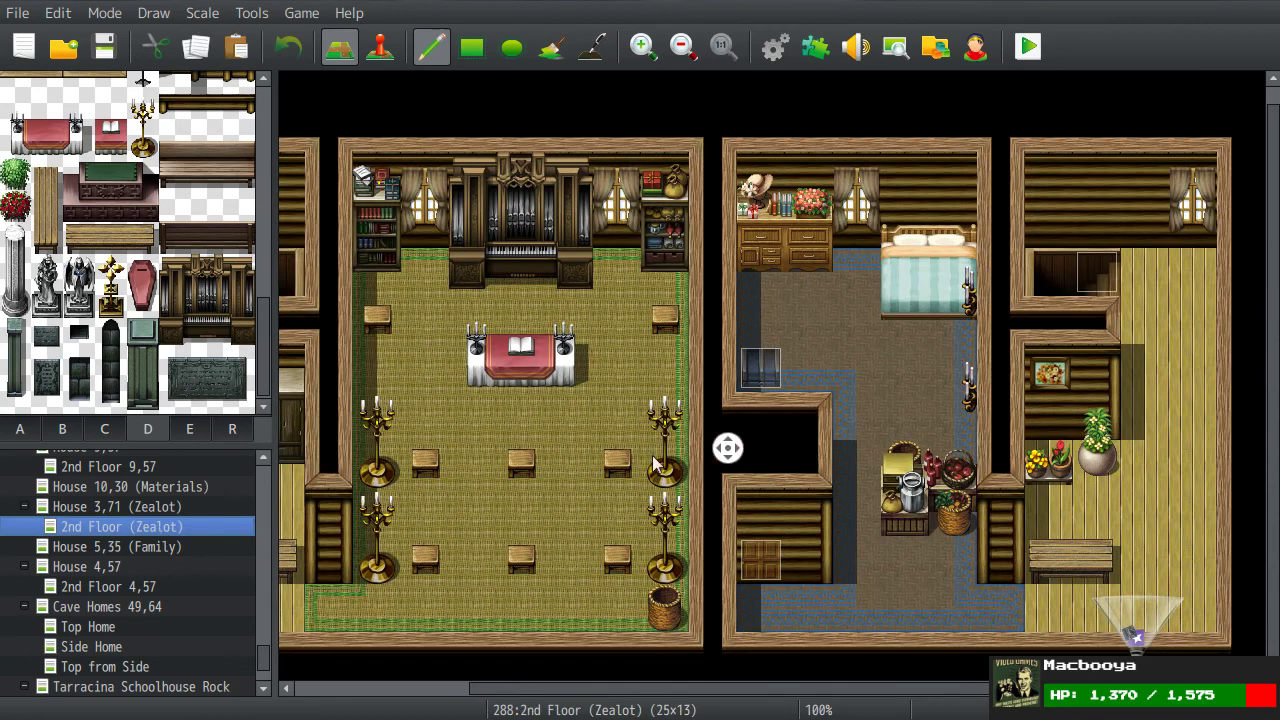
scroll(587, 400, "left", 2)
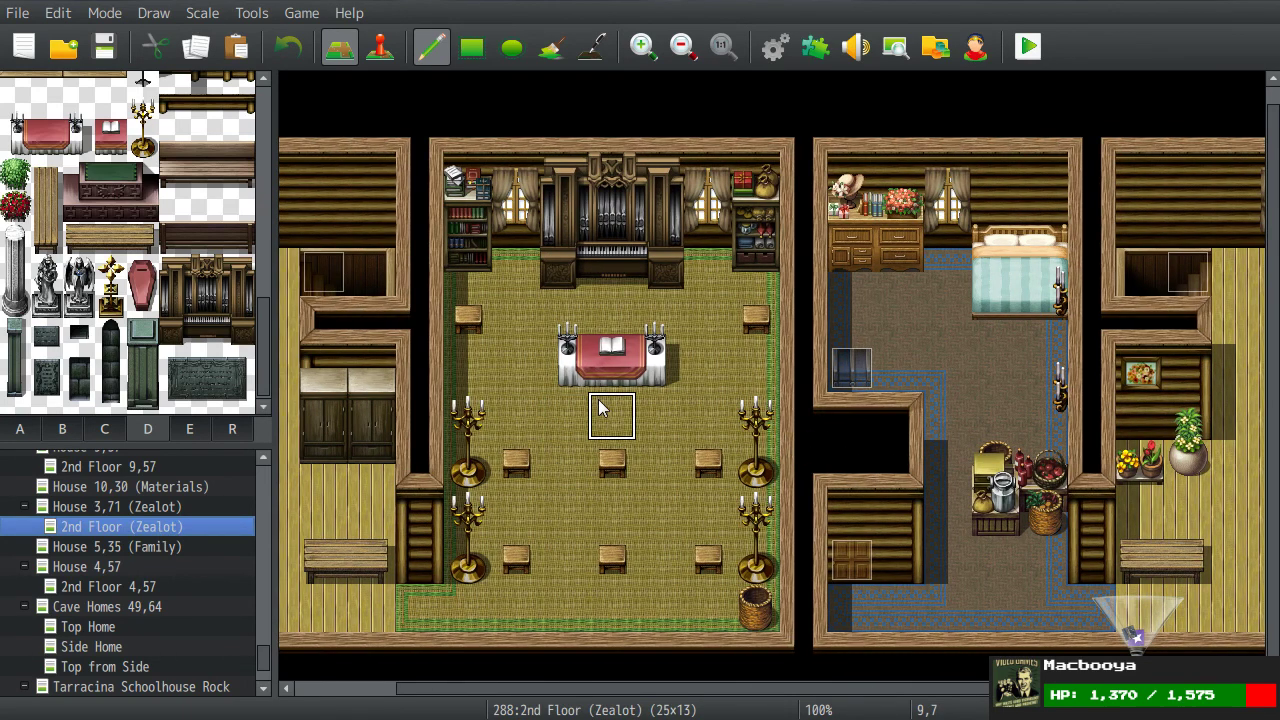
scroll(90, 620, "down", 1)
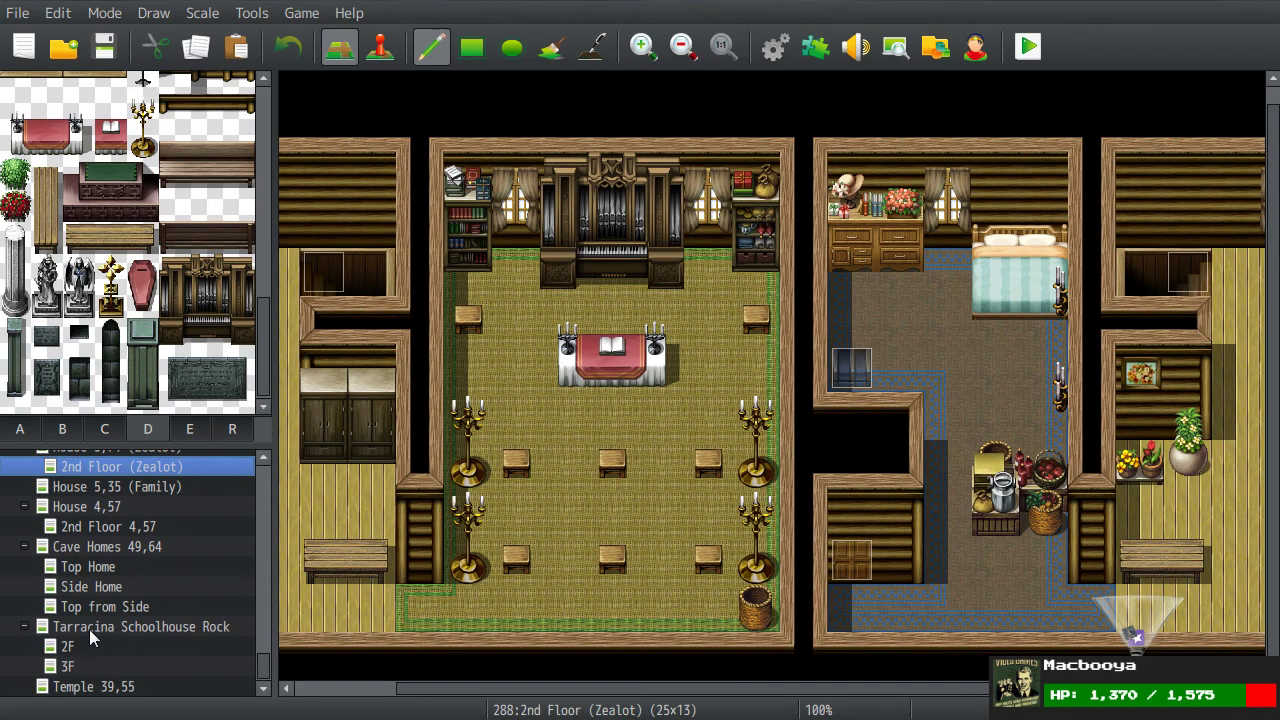
left_click(93, 686)
Step: Hang the framed notice board from tileset C on the north wall at the far east end of the east area
scroll(640, 340, "right", 4)
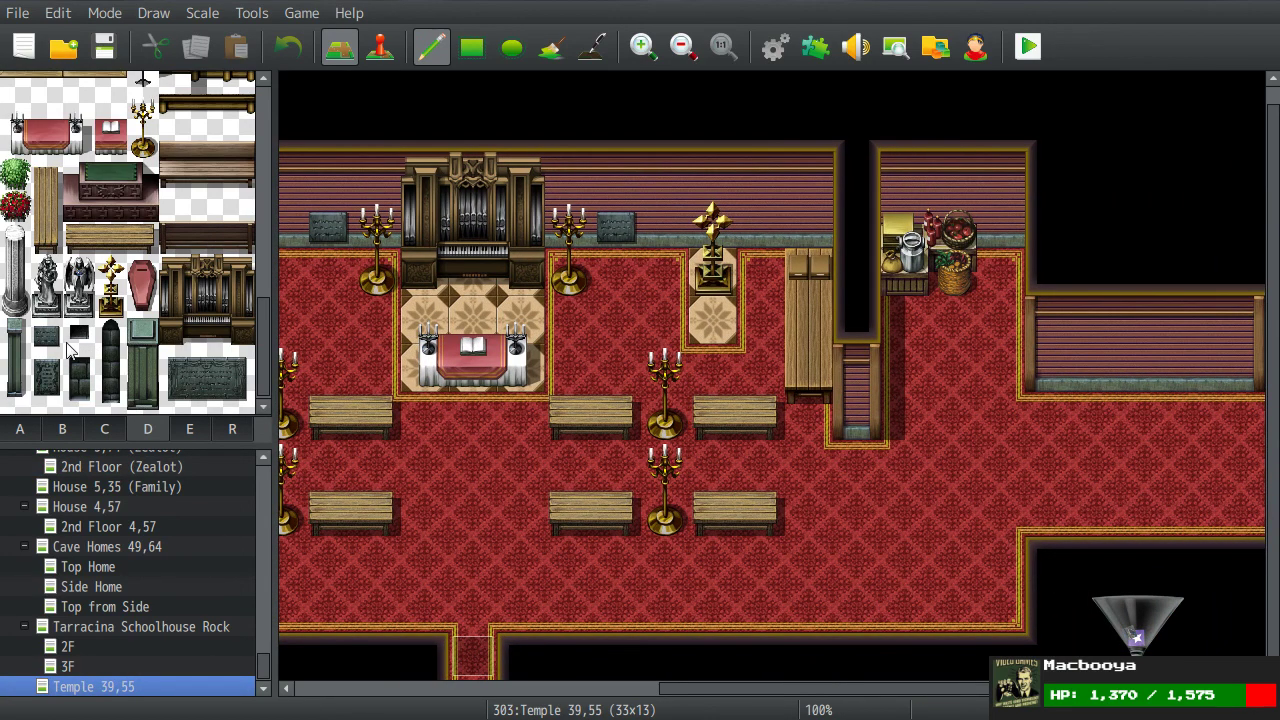
scroll(67, 348, "up", 10)
left_click(104, 432)
scroll(102, 350, "up", 15)
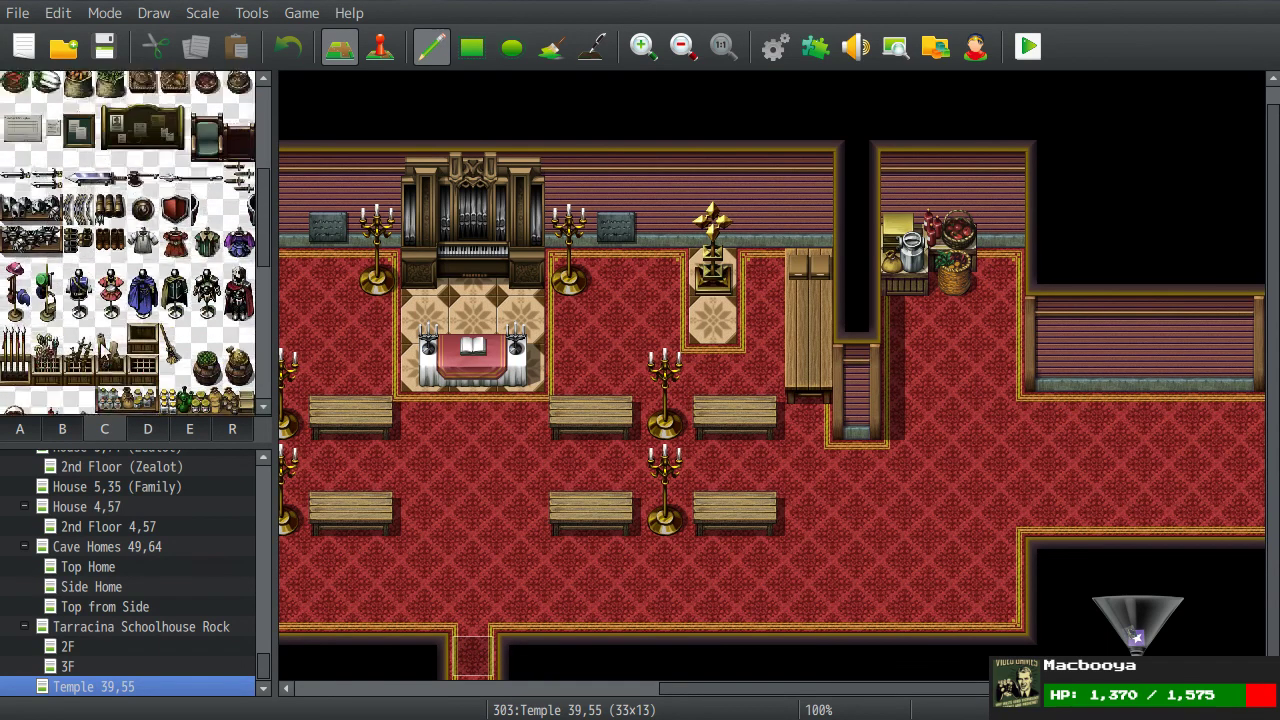
left_click_drag(72, 298, 76, 318)
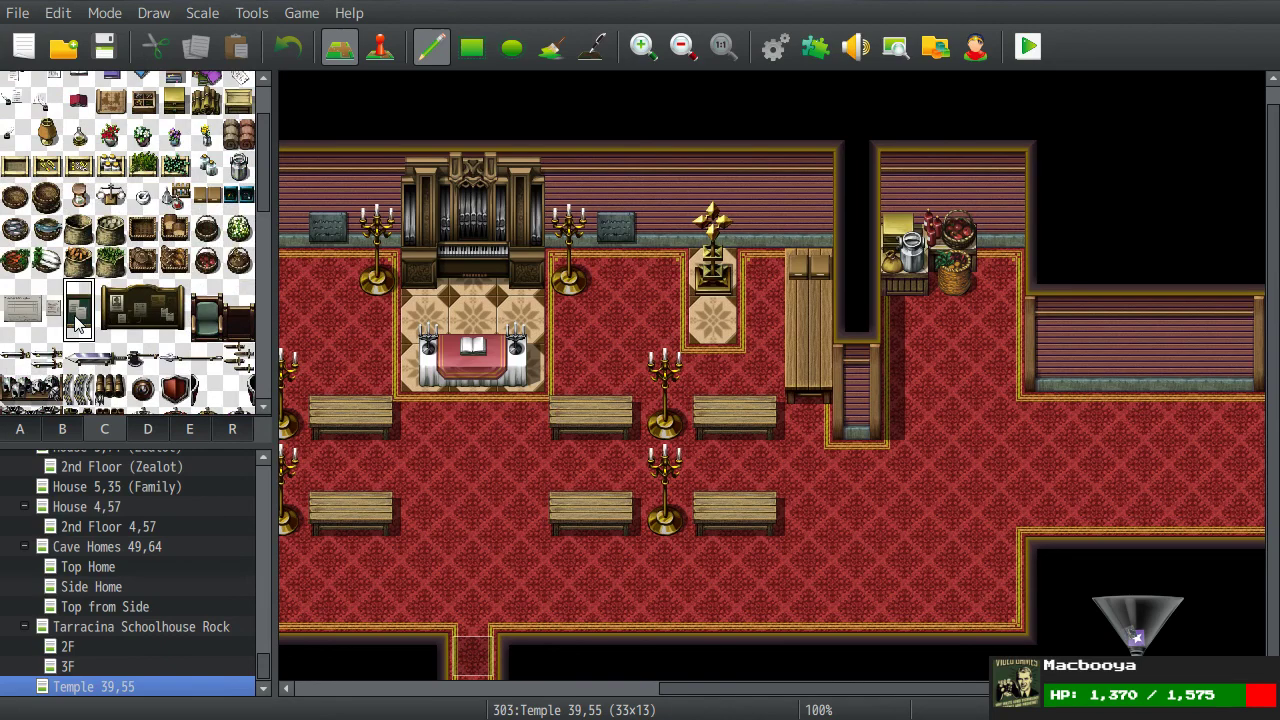
left_click(992, 180)
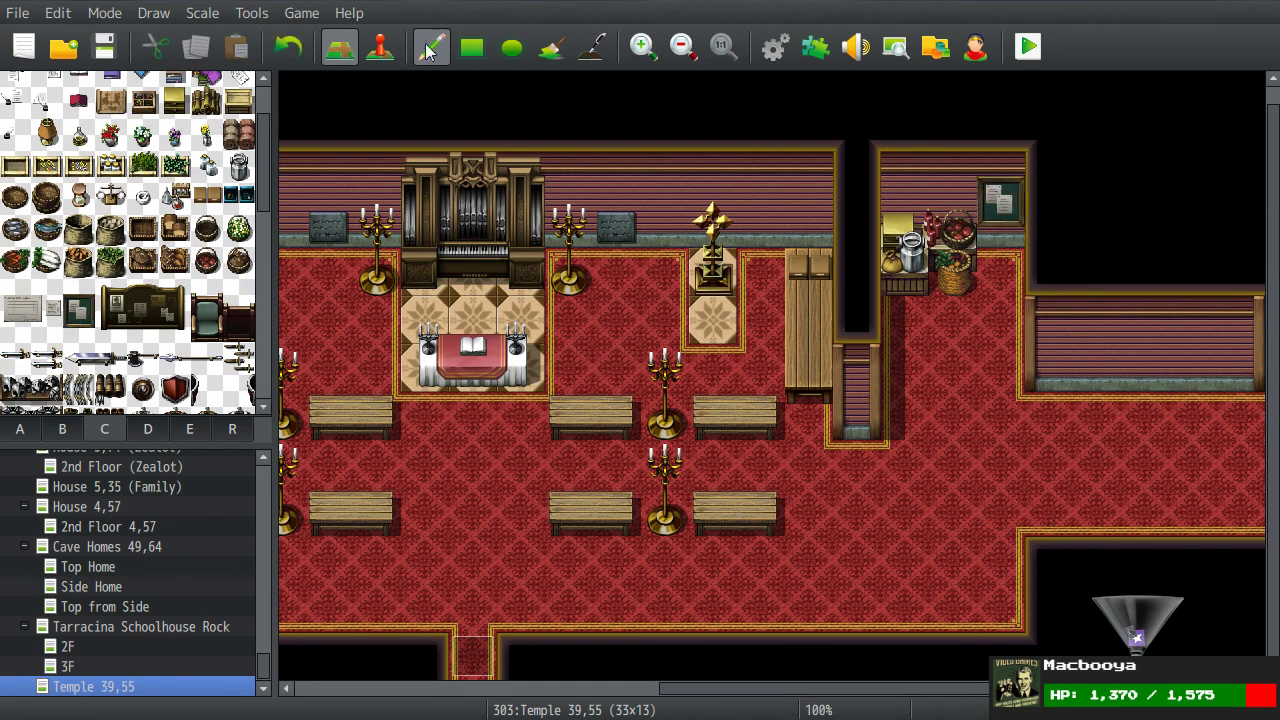
Step: Create an event on the notice board with its priority set to Same as characters
left_click(380, 50)
double_click(1000, 240)
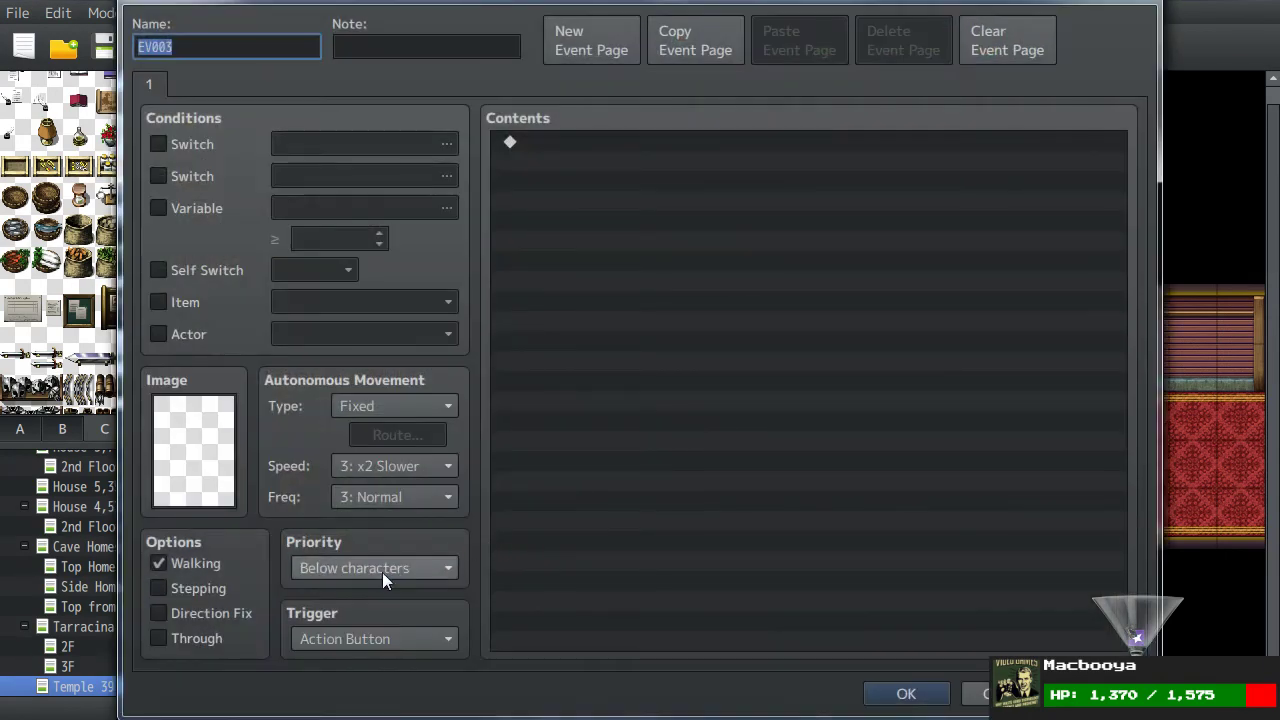
left_click(382, 572)
left_click(362, 618)
Step: Have the notice board event show the text "Looks like these are donations for the poor." and save the event
double_click(548, 142)
left_click(567, 92)
left_click(618, 148)
type("Looks like ")
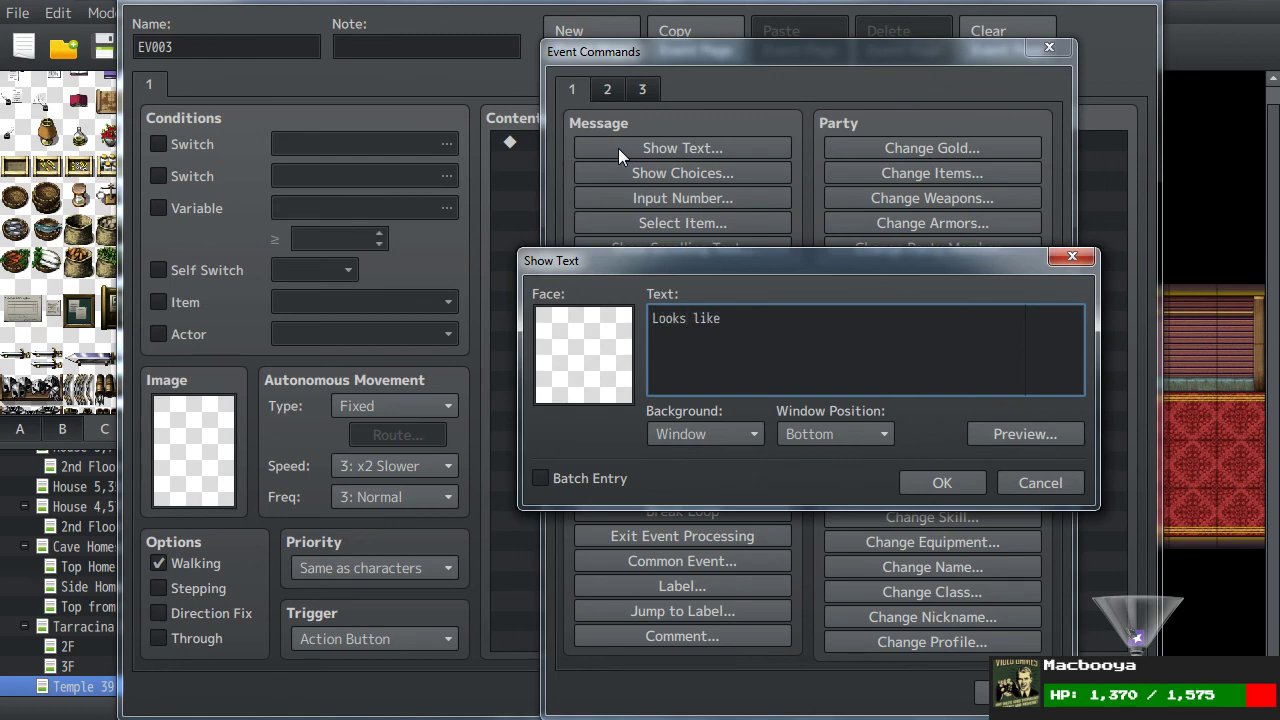
type("these are donations for the poor.")
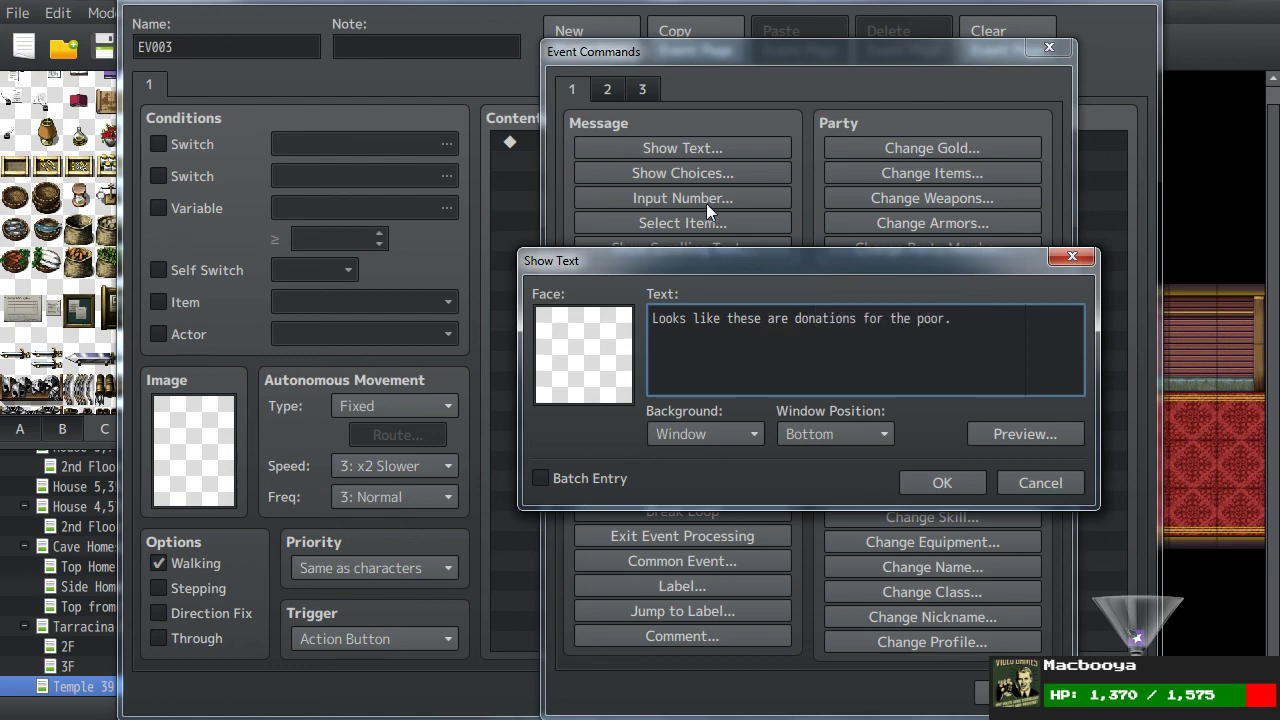
left_click(941, 482)
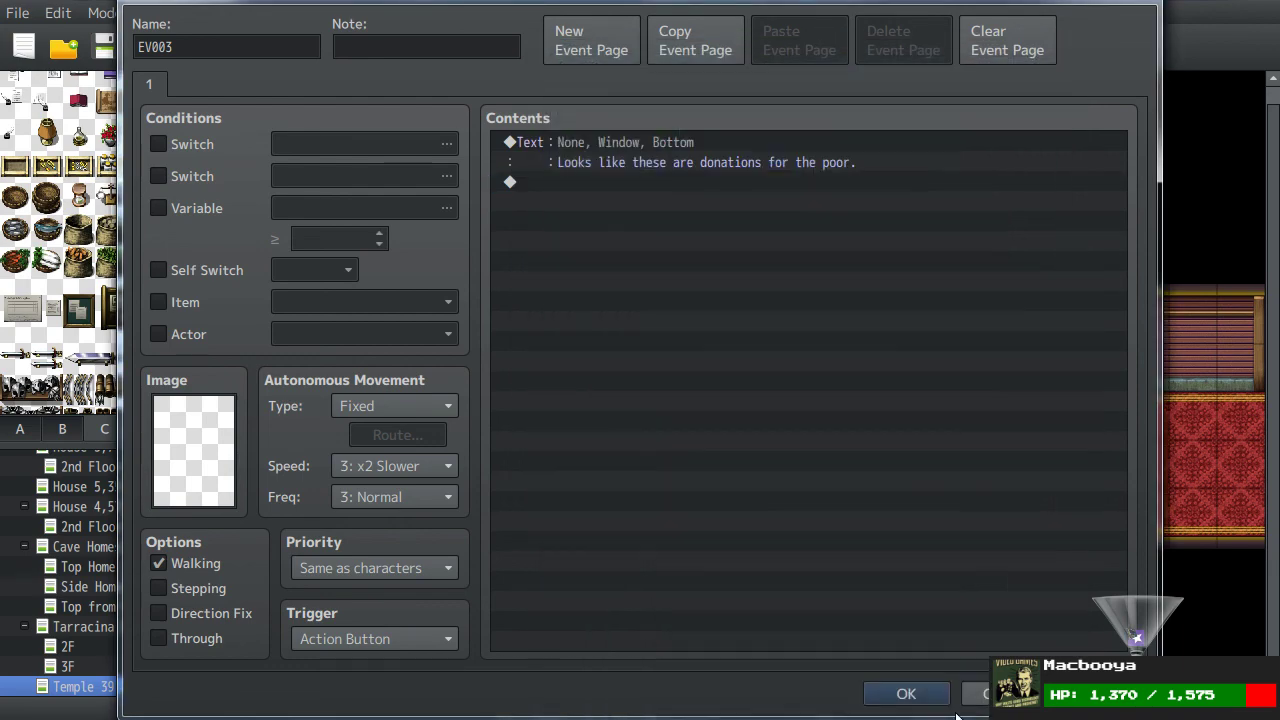
left_click(895, 691)
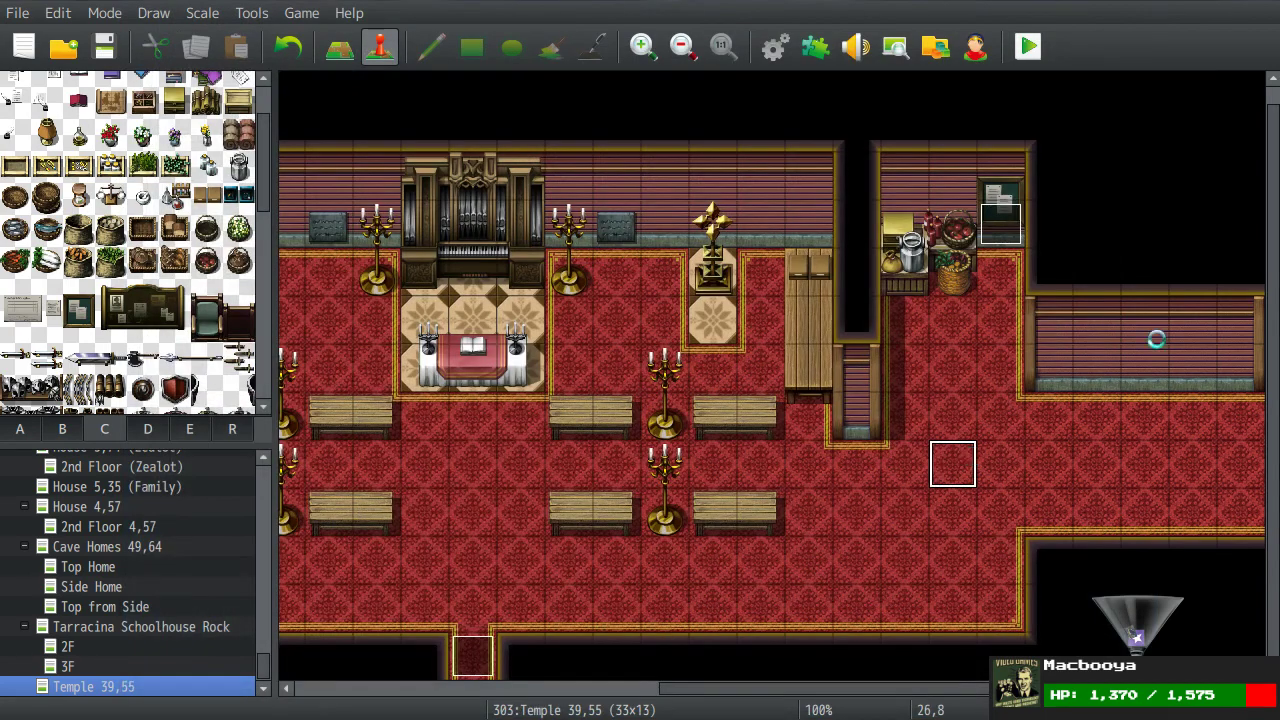
Step: Place a single green-cushioned chair against the north wall at the far west end of the main hall
middle_click(841, 296)
middle_click(655, 322)
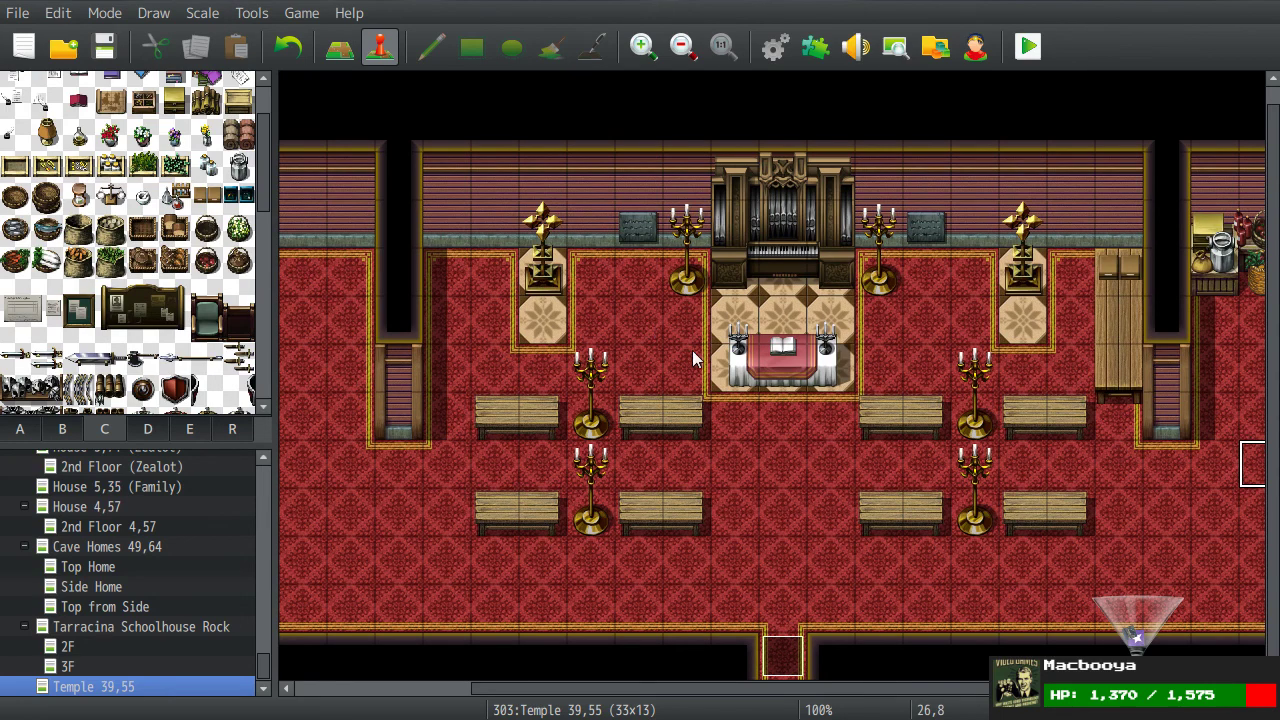
left_click(787, 403)
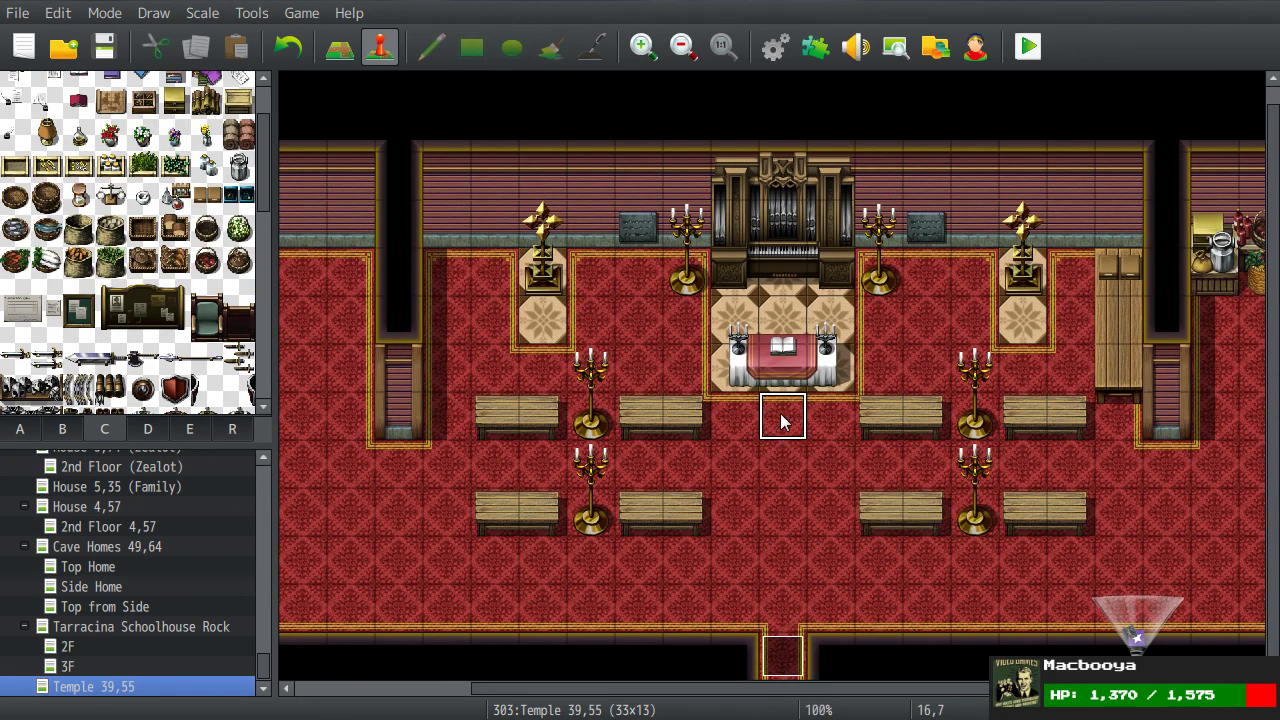
middle_click(783, 423)
middle_click(700, 420)
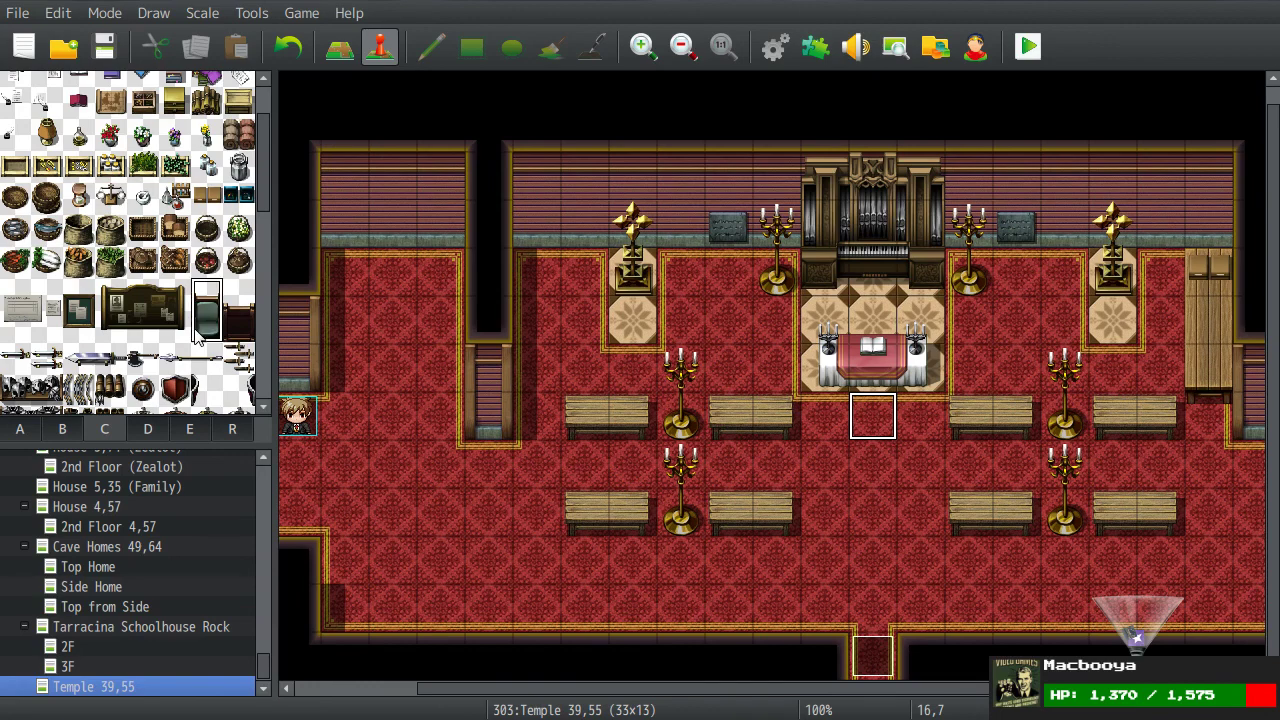
left_click(340, 46)
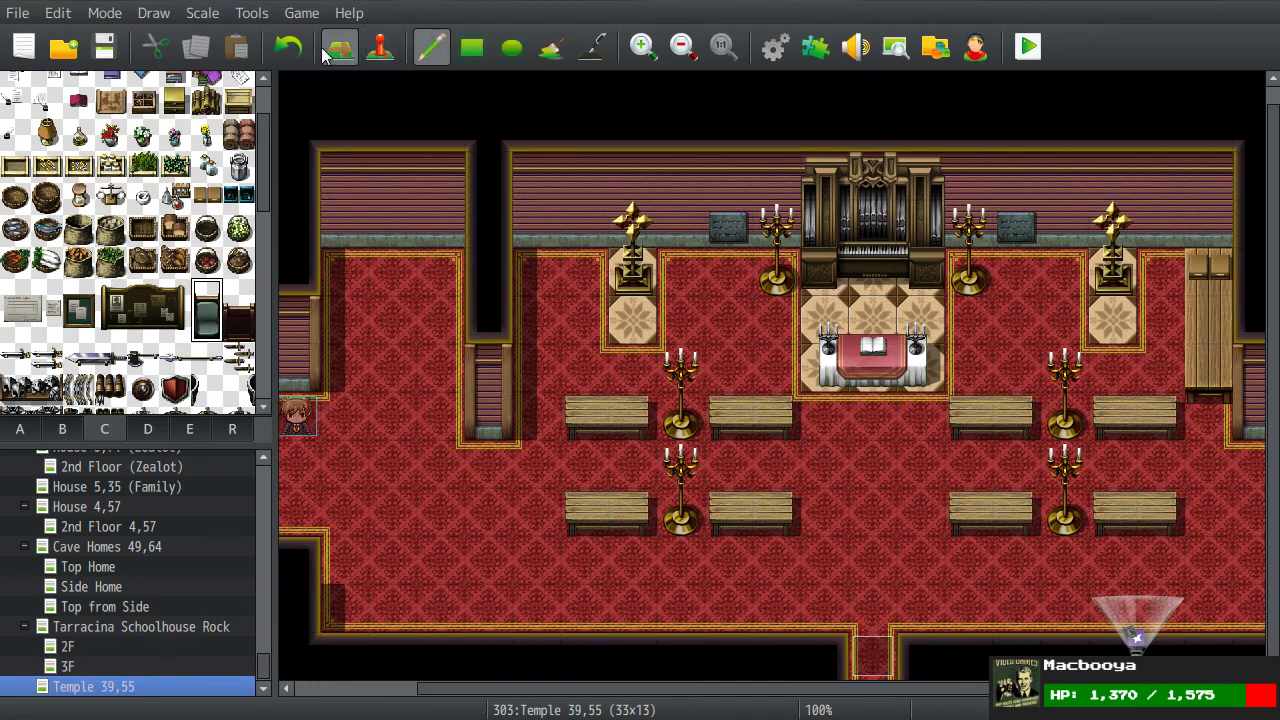
middle_click(721, 268)
middle_click(870, 255)
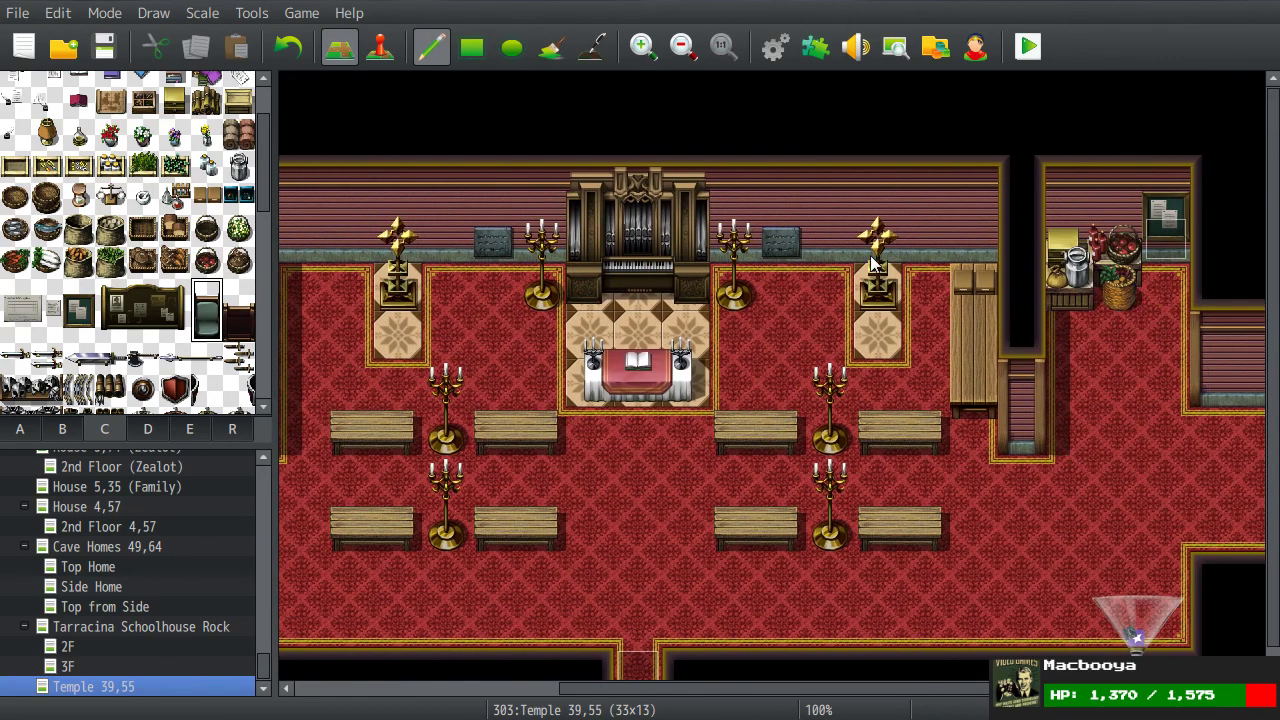
left_click_drag(305, 262, 350, 262)
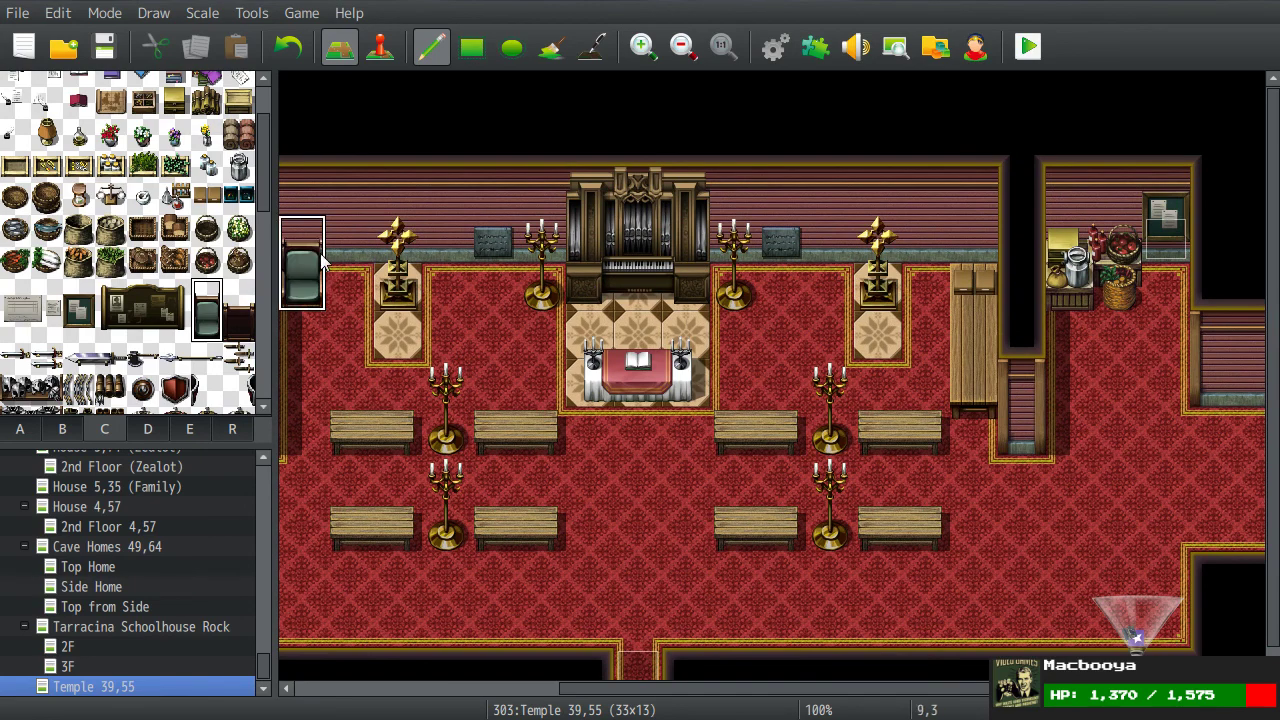
middle_click(486, 314)
middle_click(417, 343)
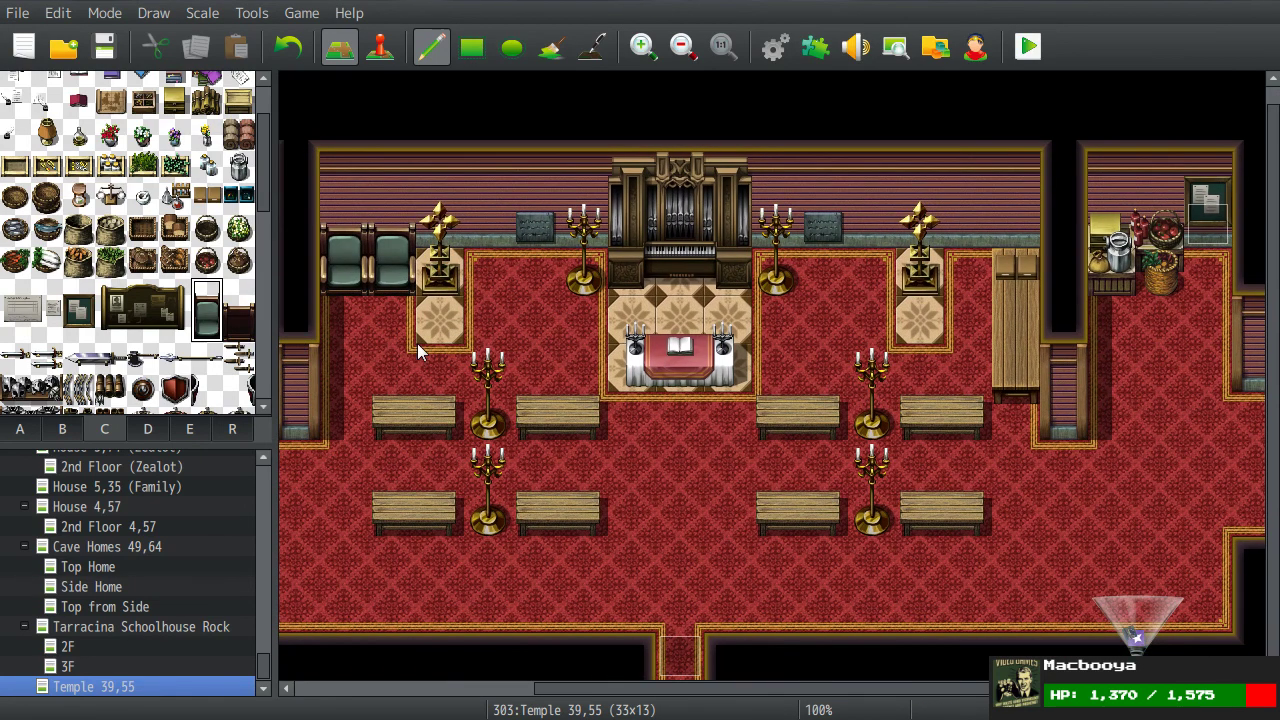
key("ctrl+z")
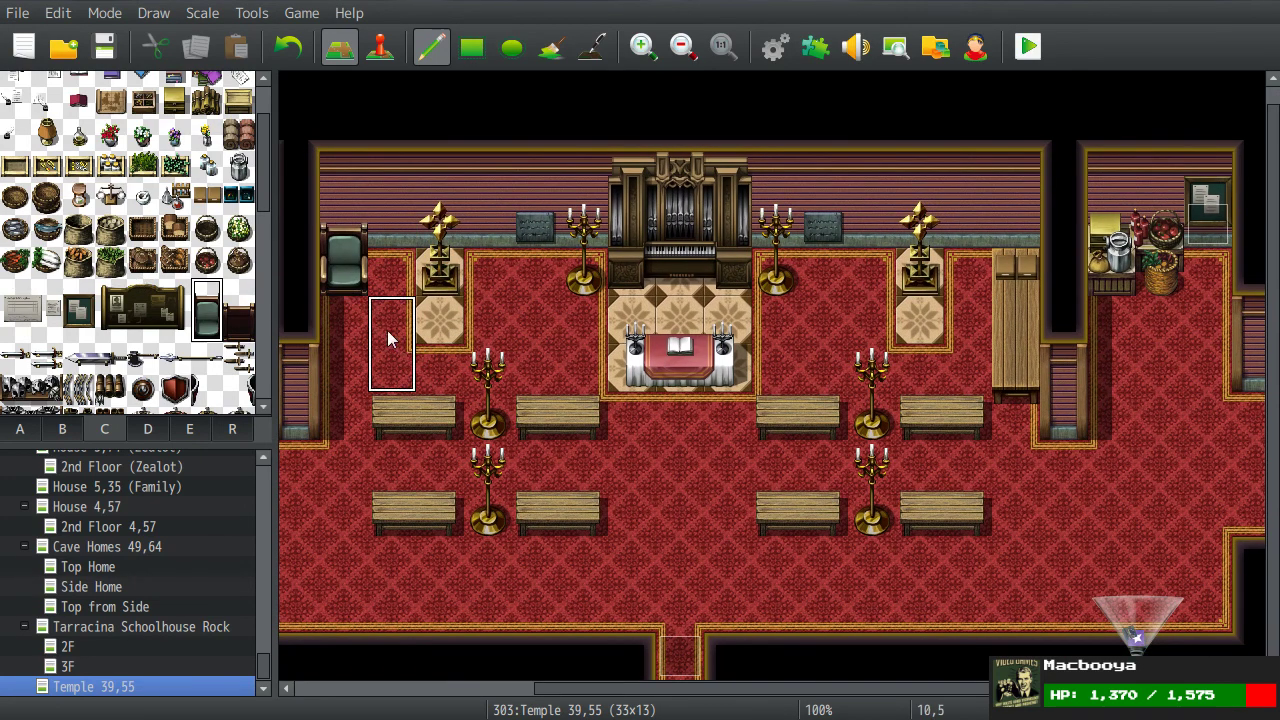
right_click(443, 333)
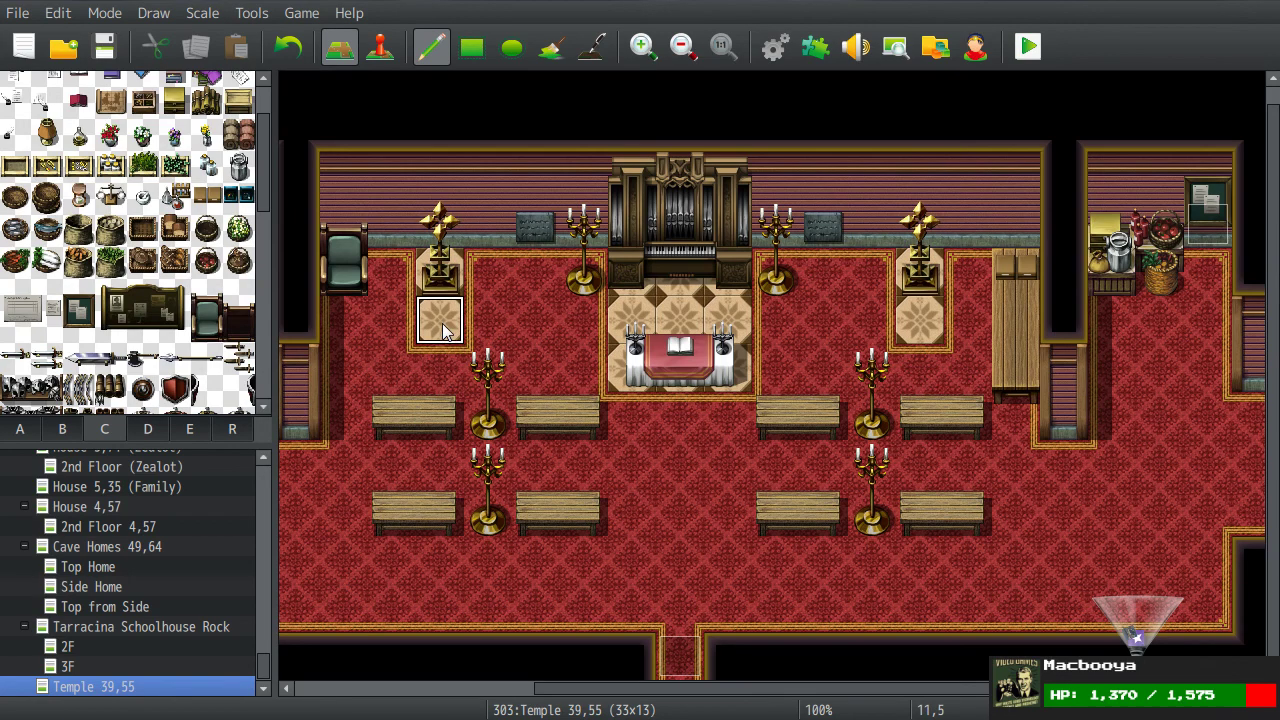
Step: Place the quill and paper from tileset C on the long wooden table at the main hall's east end
scroll(176, 222, "up", 2)
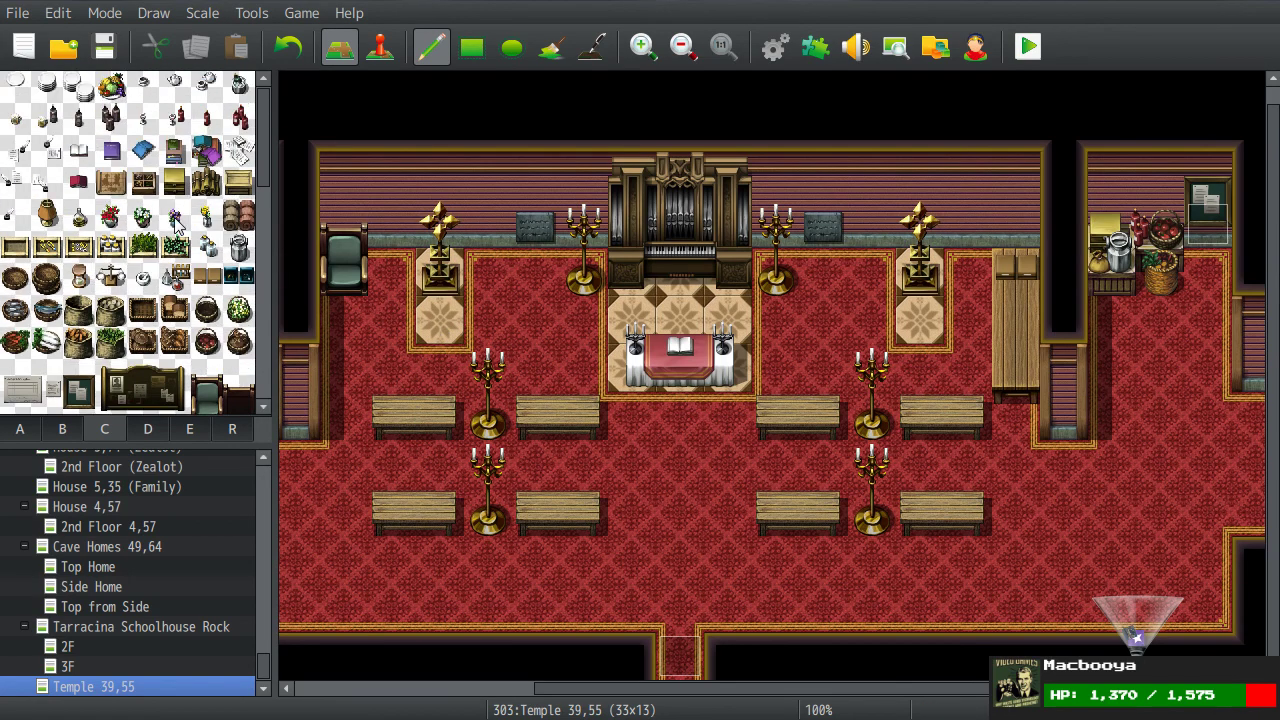
left_click(79, 150)
left_click(536, 416)
key("ctrl+z")
left_click(47, 150)
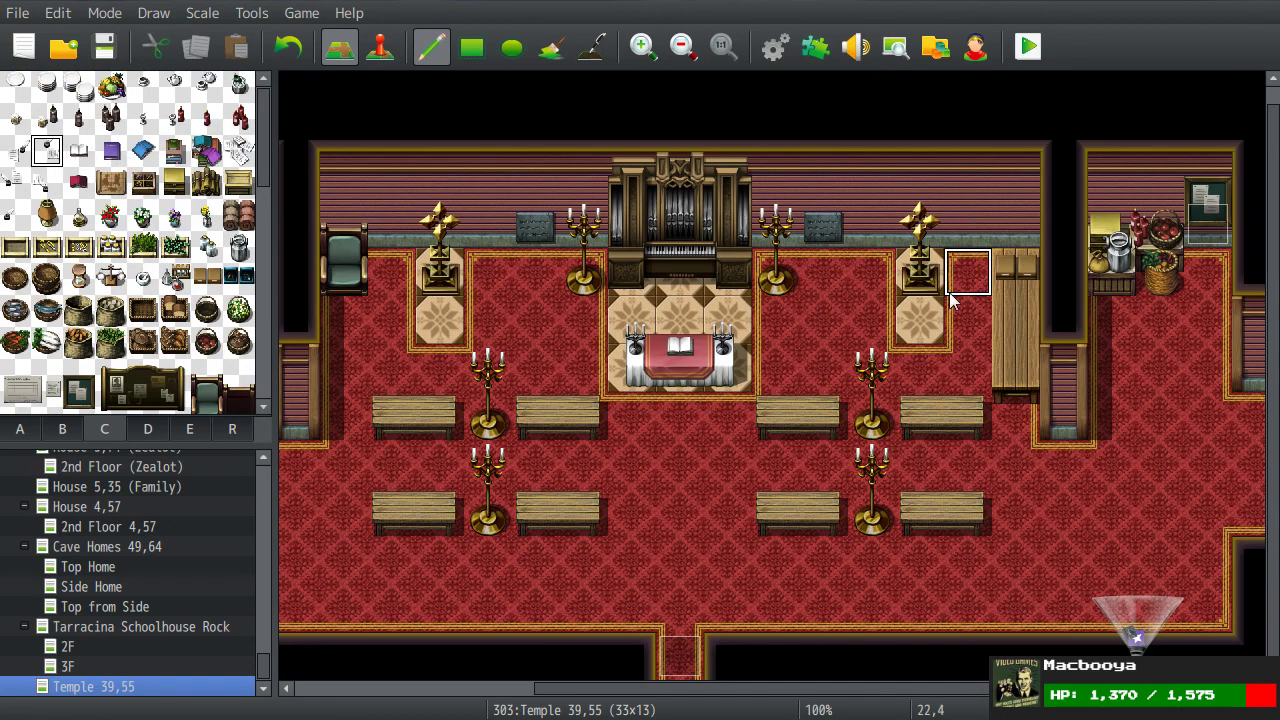
left_click(1017, 325)
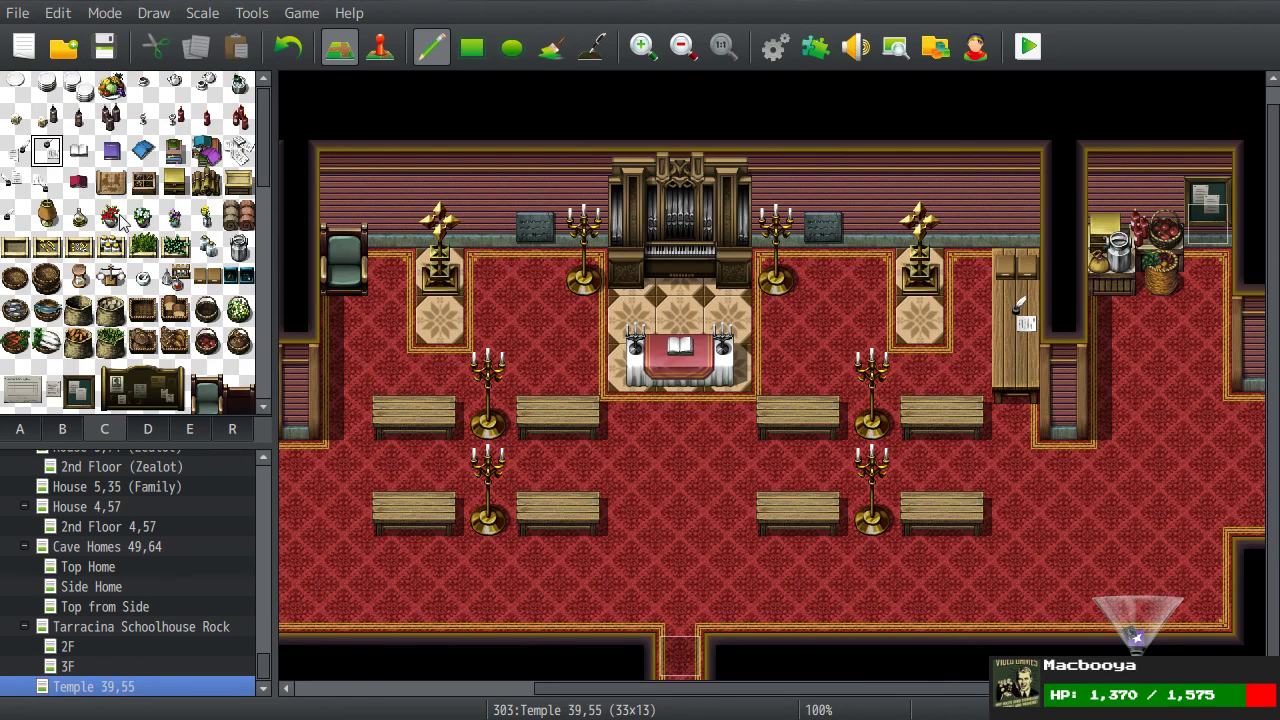
Step: Add short wall stubs along the south wall, in line with the west and east partitions
left_click(46, 250)
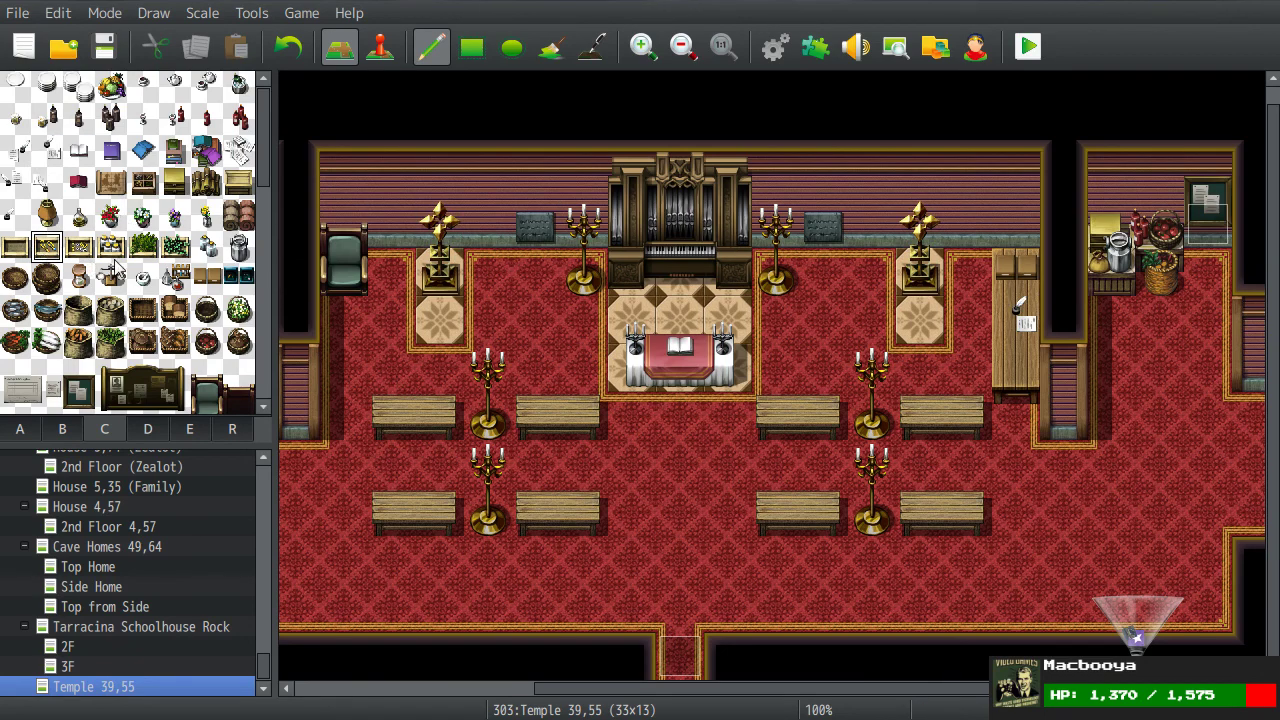
scroll(160, 290, "down", 3)
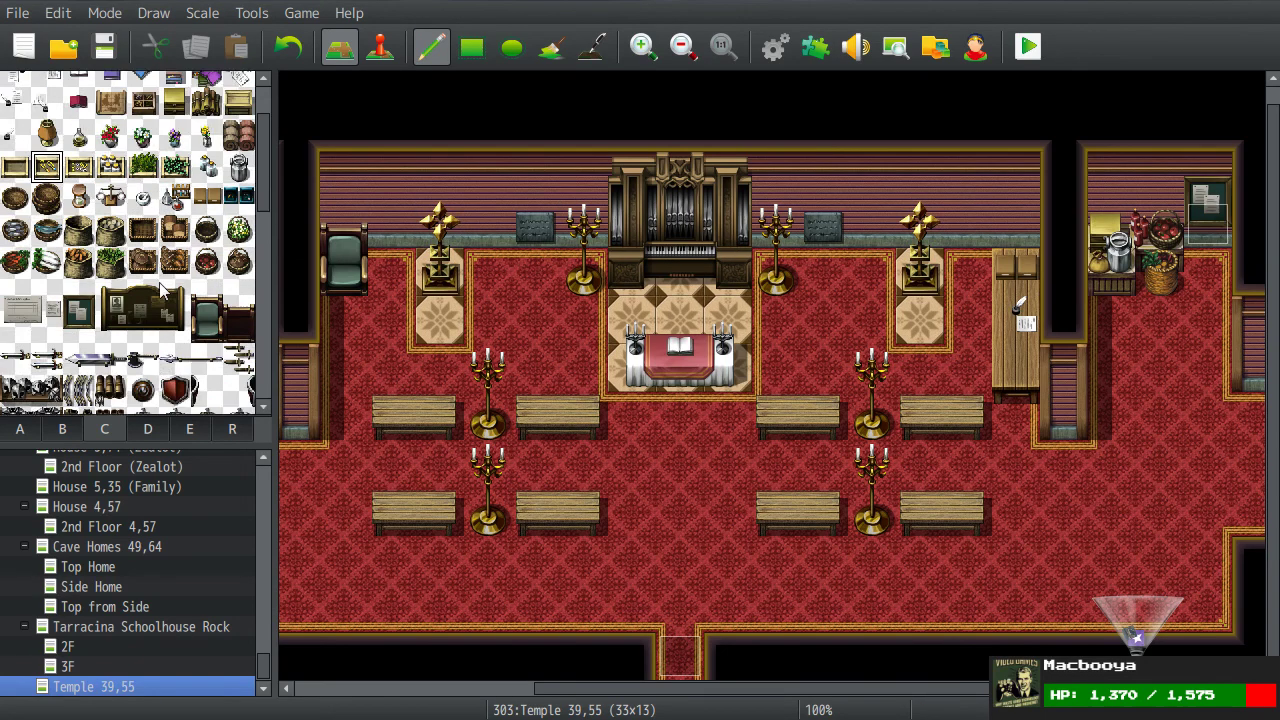
scroll(161, 290, "down", 3)
left_click(15, 190)
middle_click(709, 558)
middle_click(567, 580)
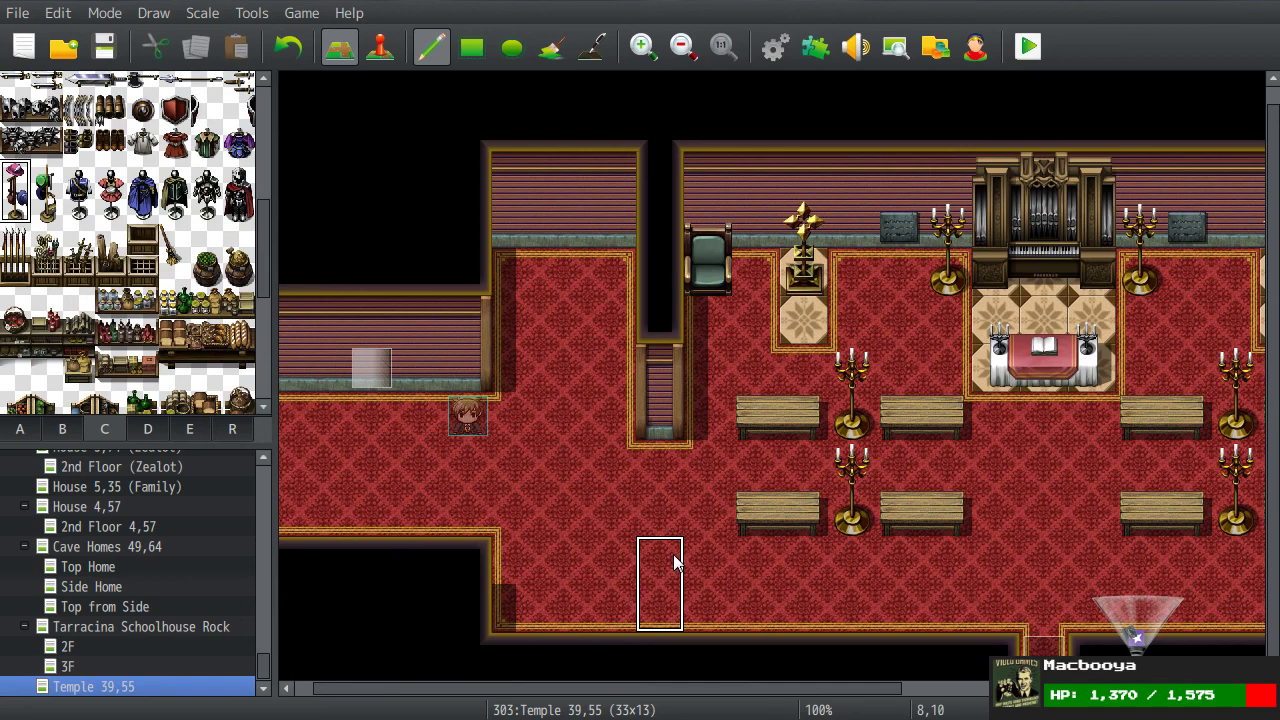
right_click(705, 560)
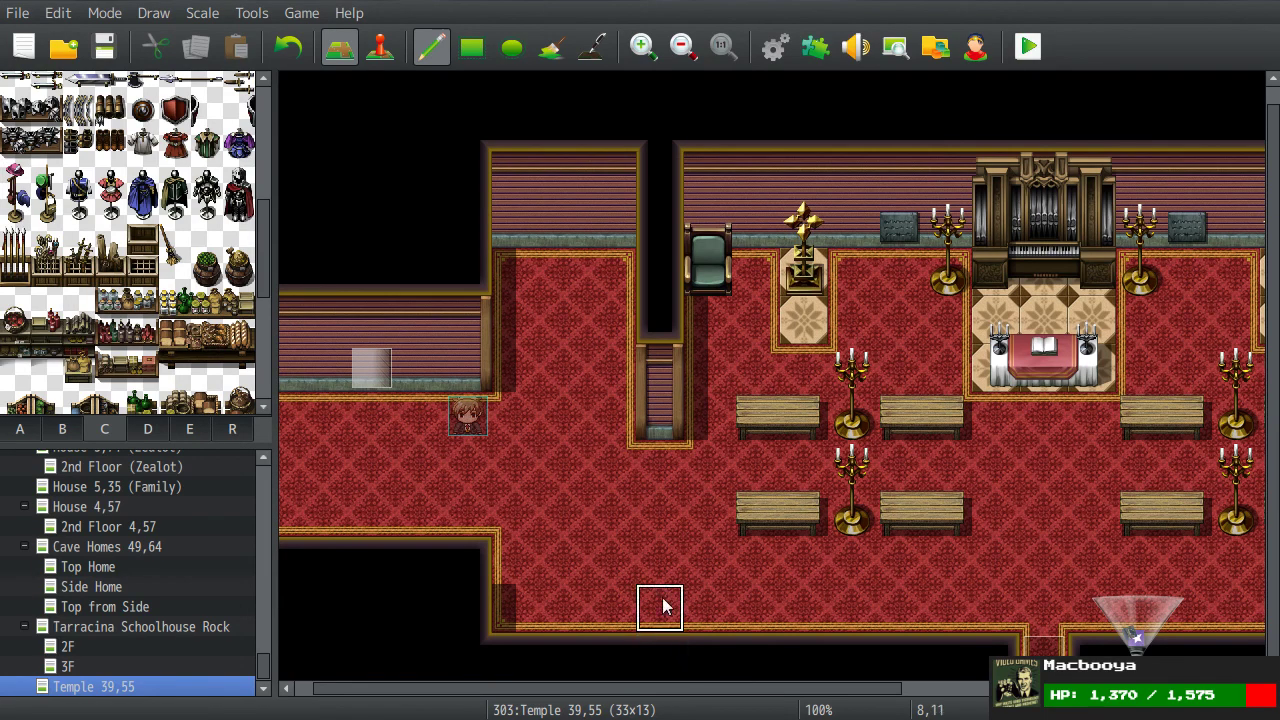
middle_click(696, 563)
middle_click(886, 606)
scroll(537, 557, "left", 5)
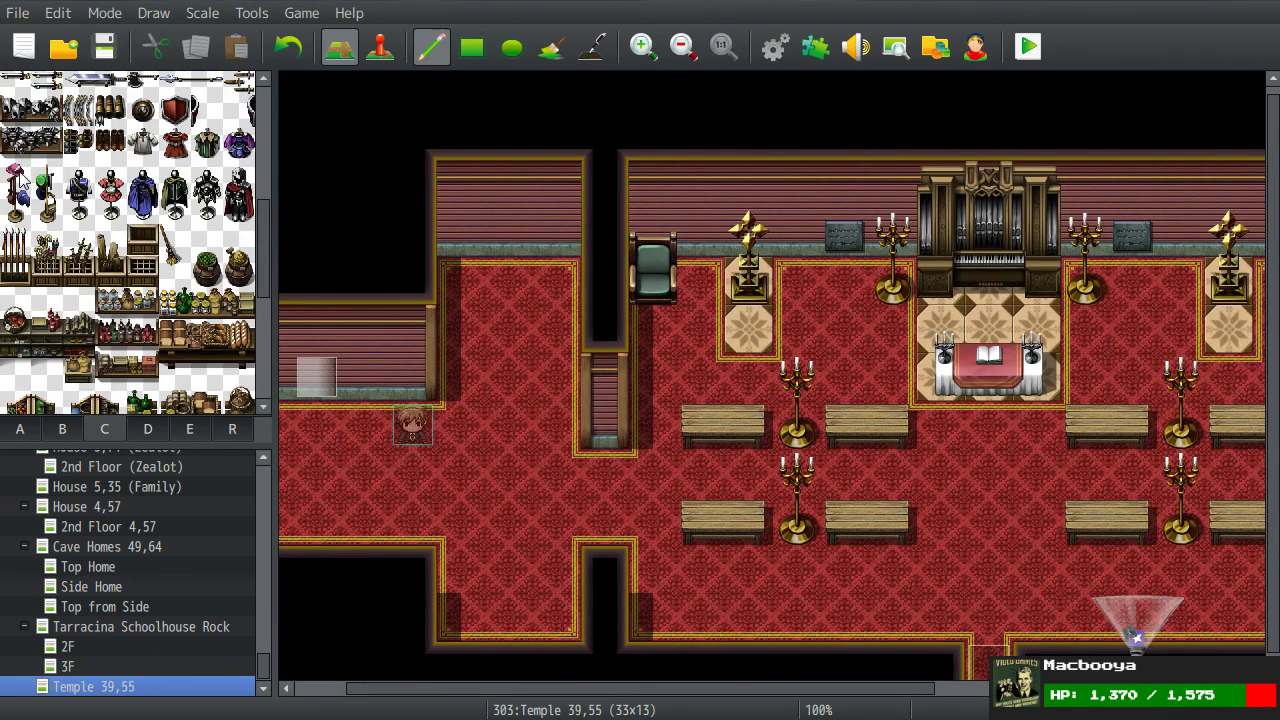
Step: Place the two coat stands with hats side by side in the south alcove of the west area
left_click_drag(16, 178, 52, 210)
left_click(522, 560)
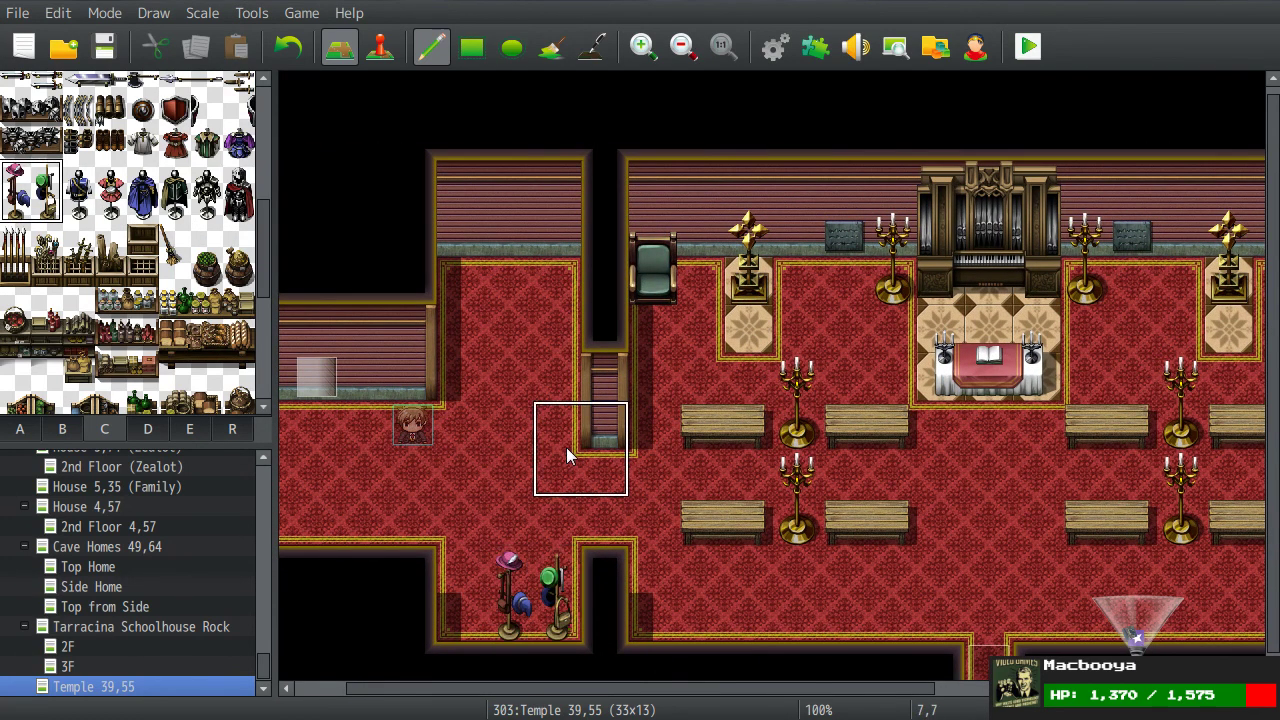
middle_click_drag(567, 455, 600, 460)
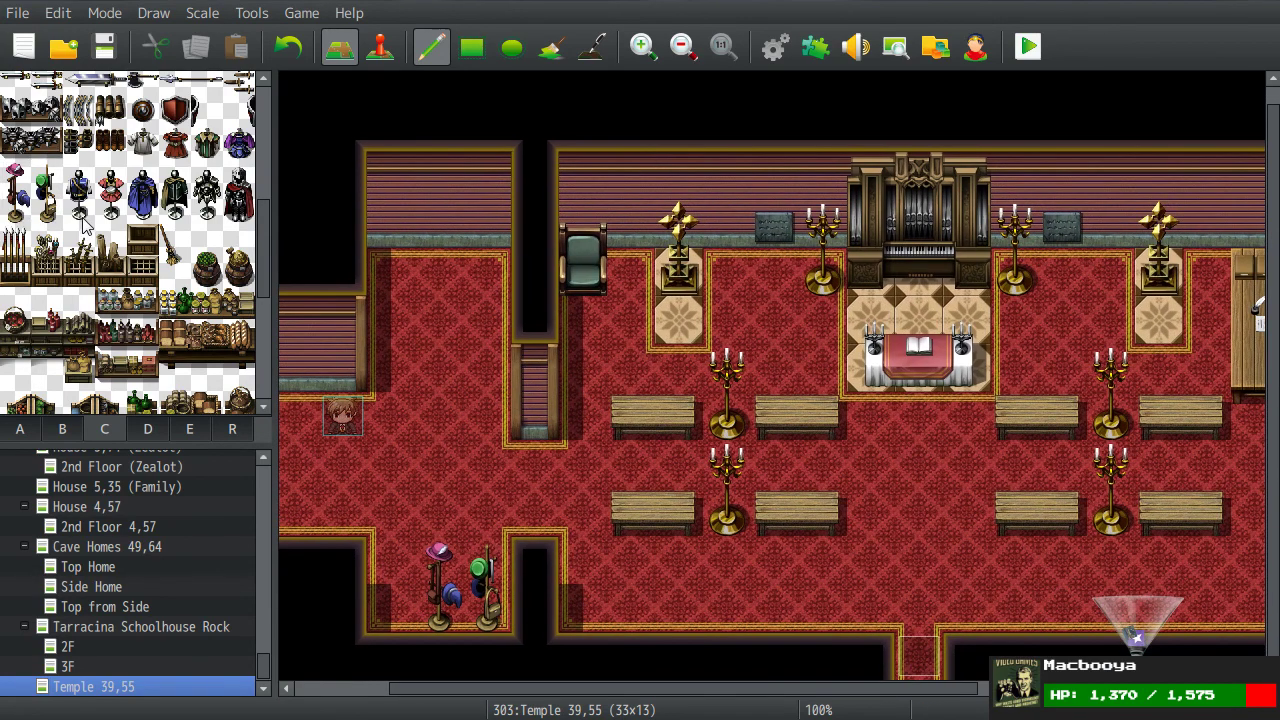
Step: Place the two-tile display of packed goods from tileset C directly south of the donated supplies in the east area
scroll(126, 224, "up", 2)
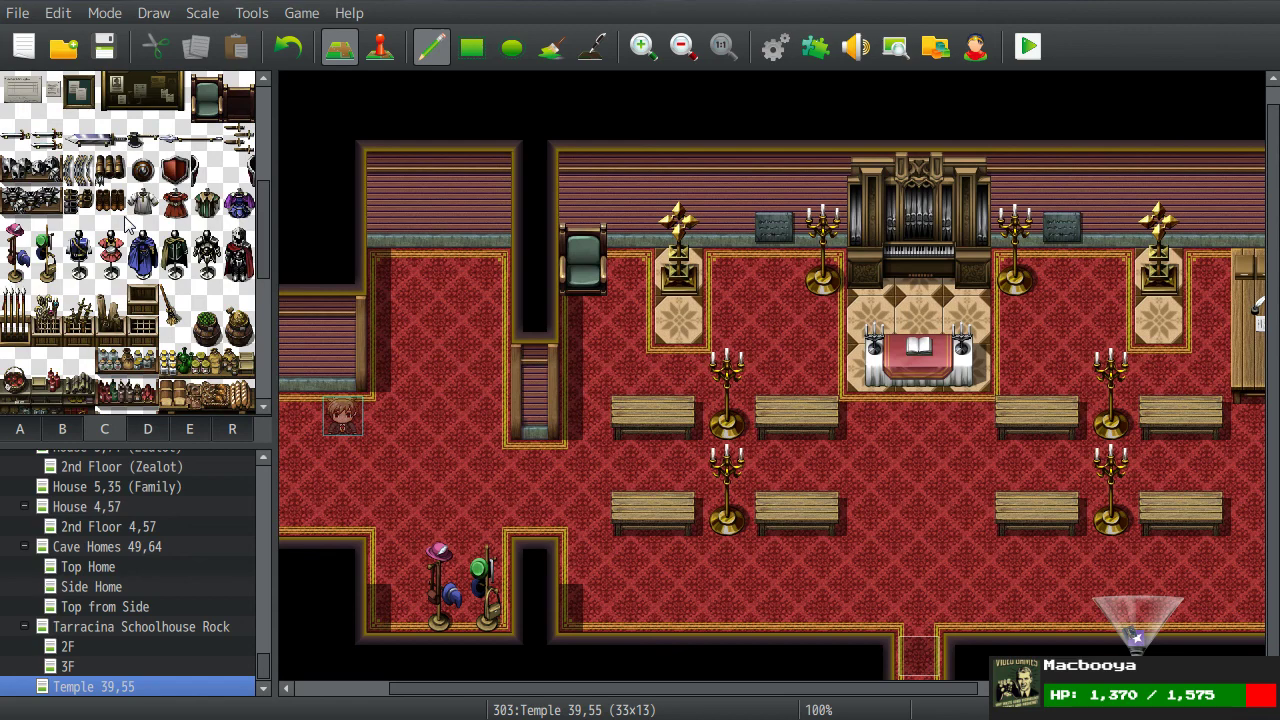
scroll(126, 224, "up", 8)
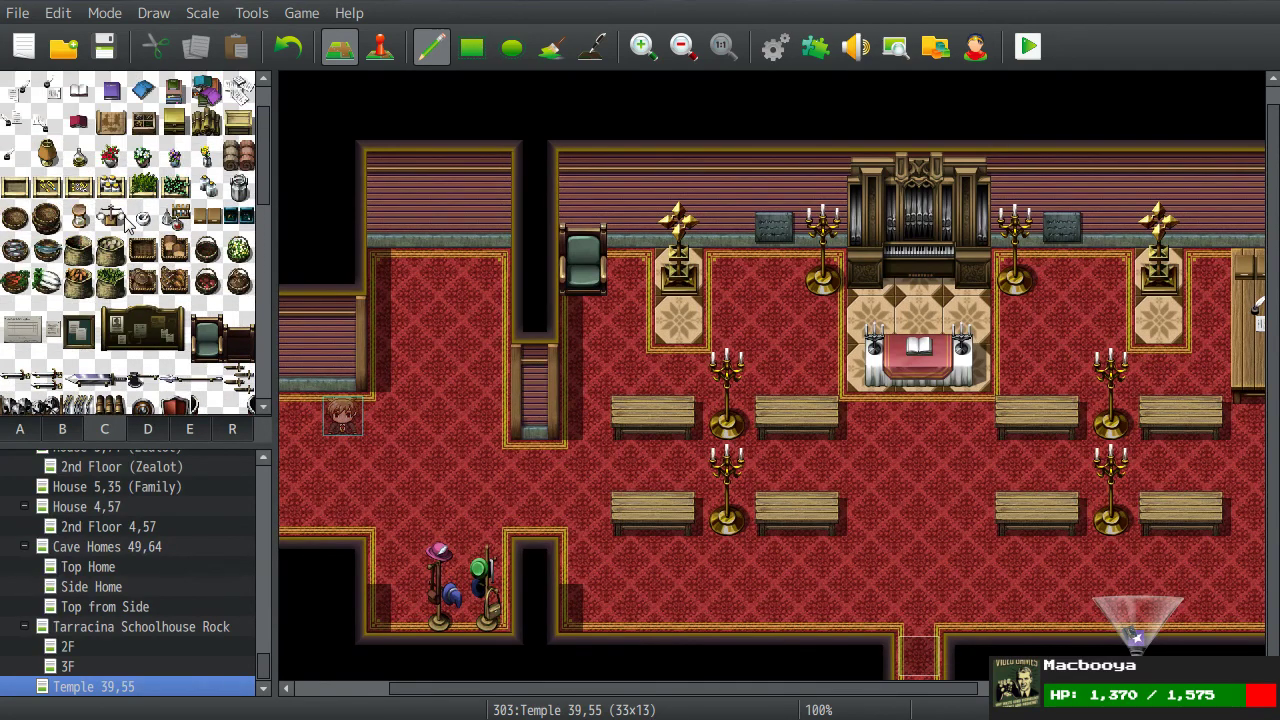
scroll(126, 224, "down", 10)
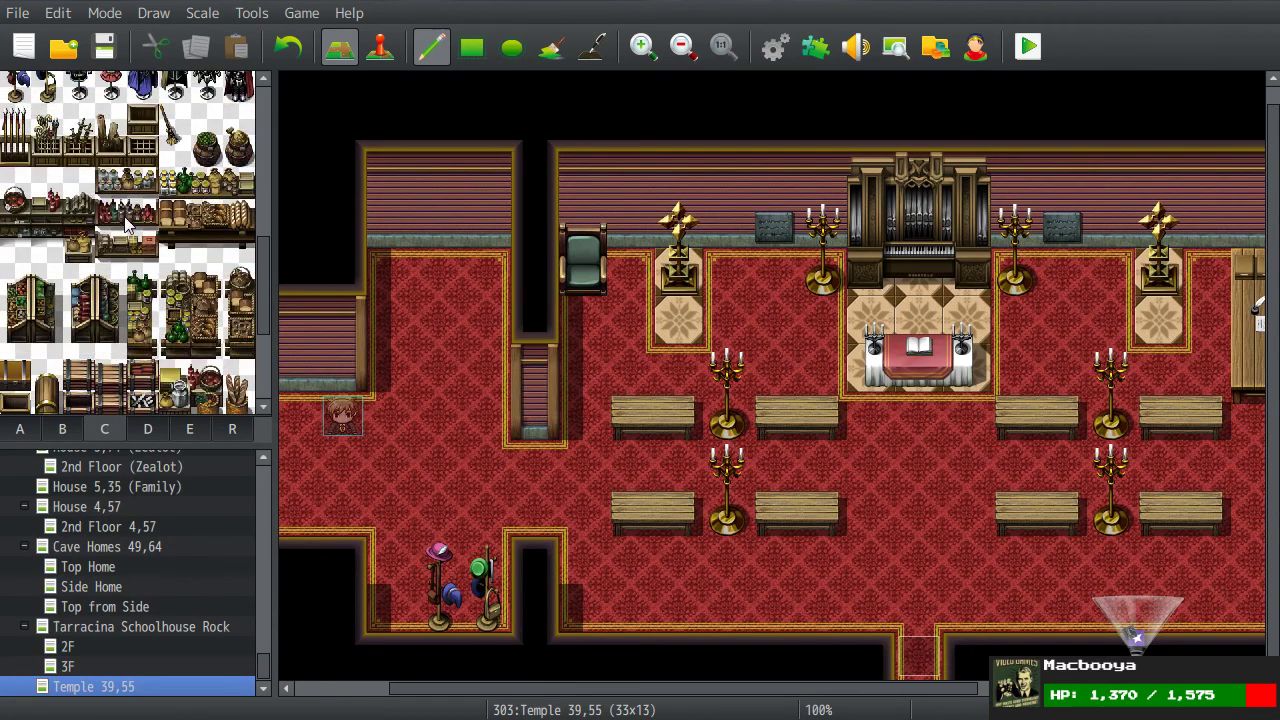
scroll(126, 224, "down", 4)
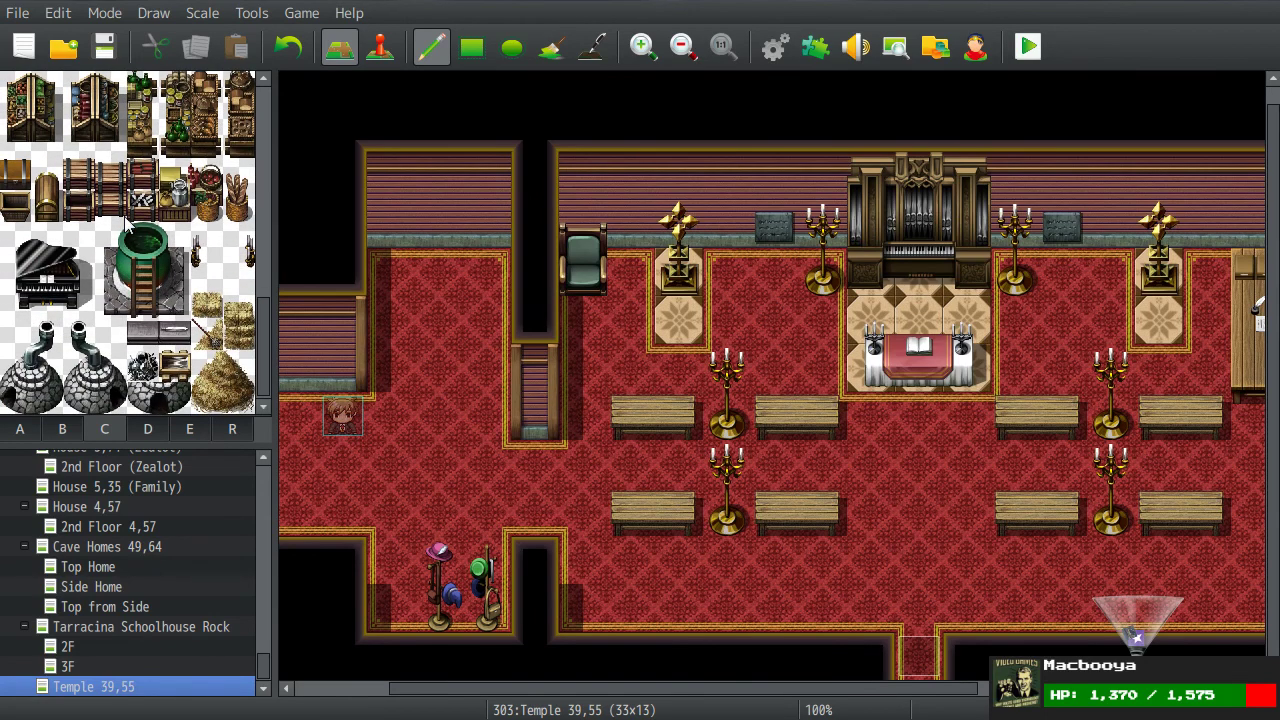
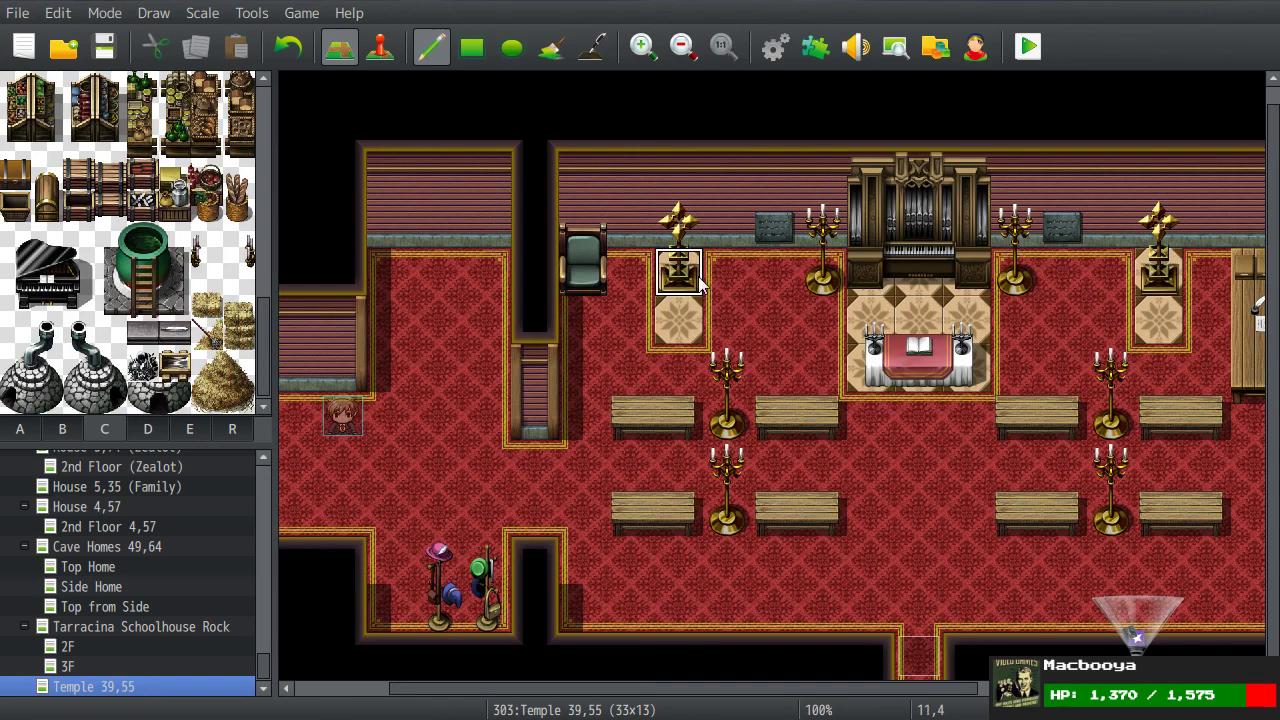
scroll(546, 316, "right", 3, "shift")
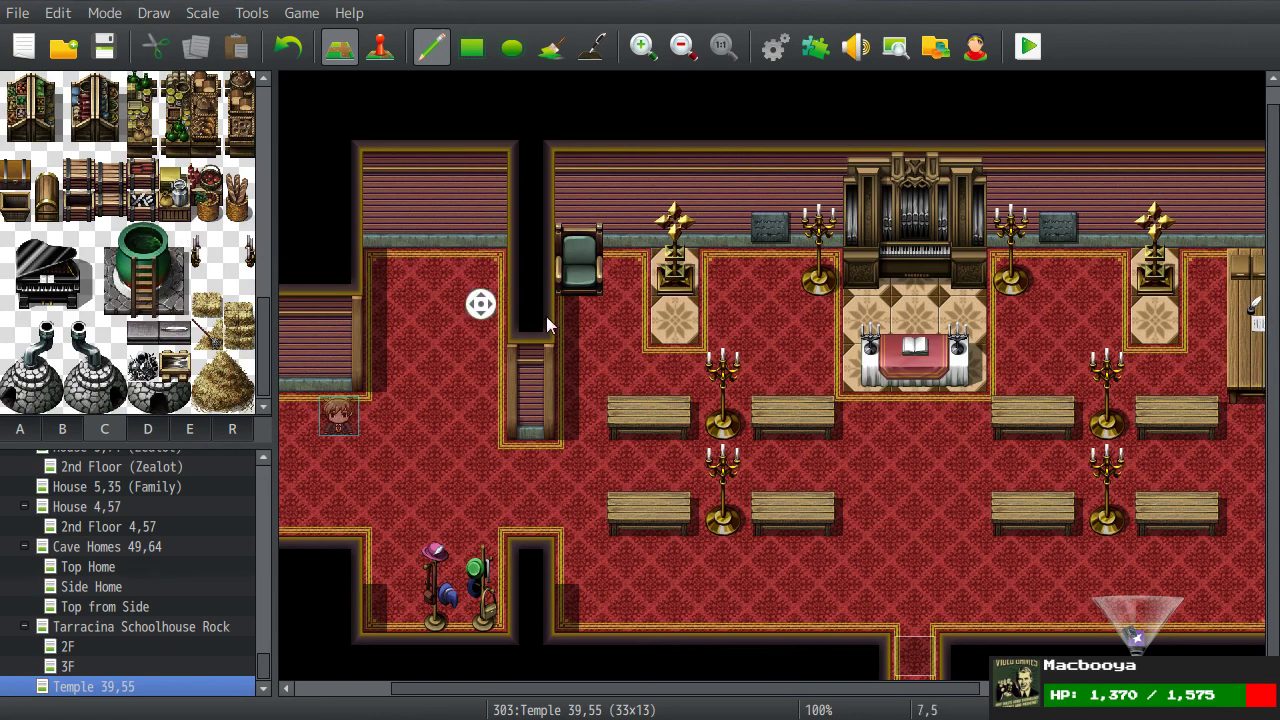
scroll(93, 272, "up", 2)
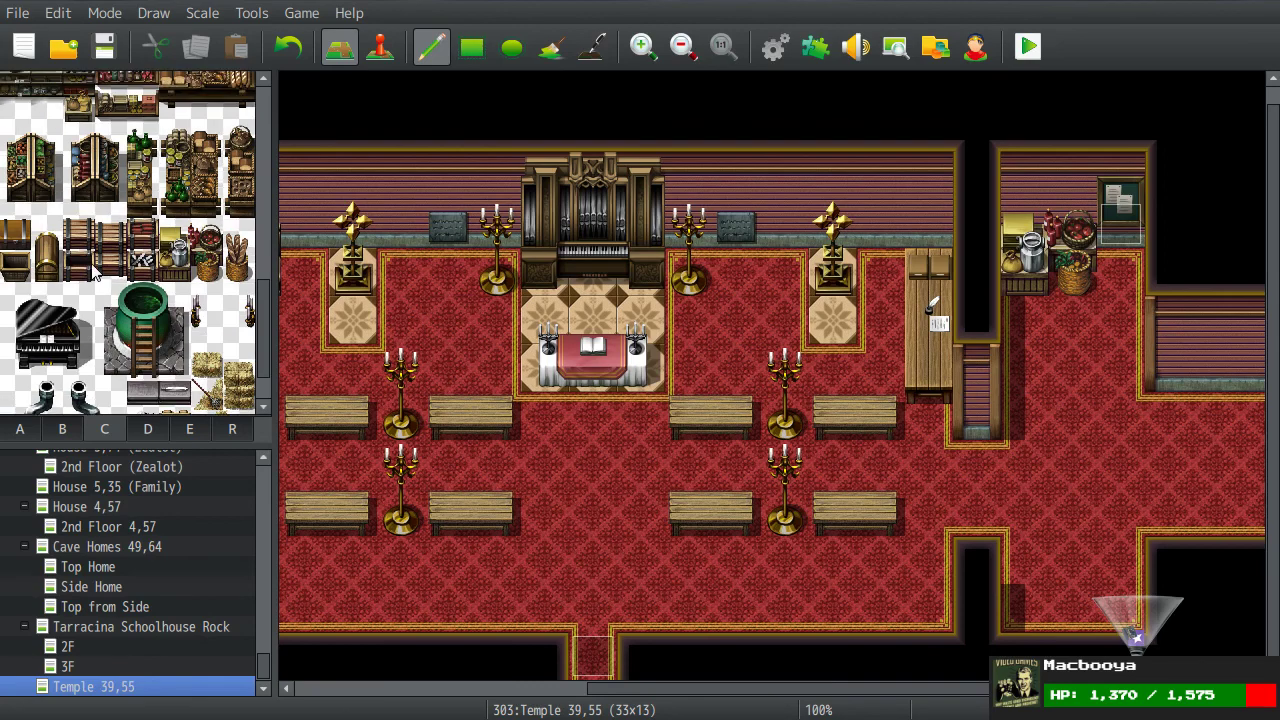
scroll(153, 232, "up", 3)
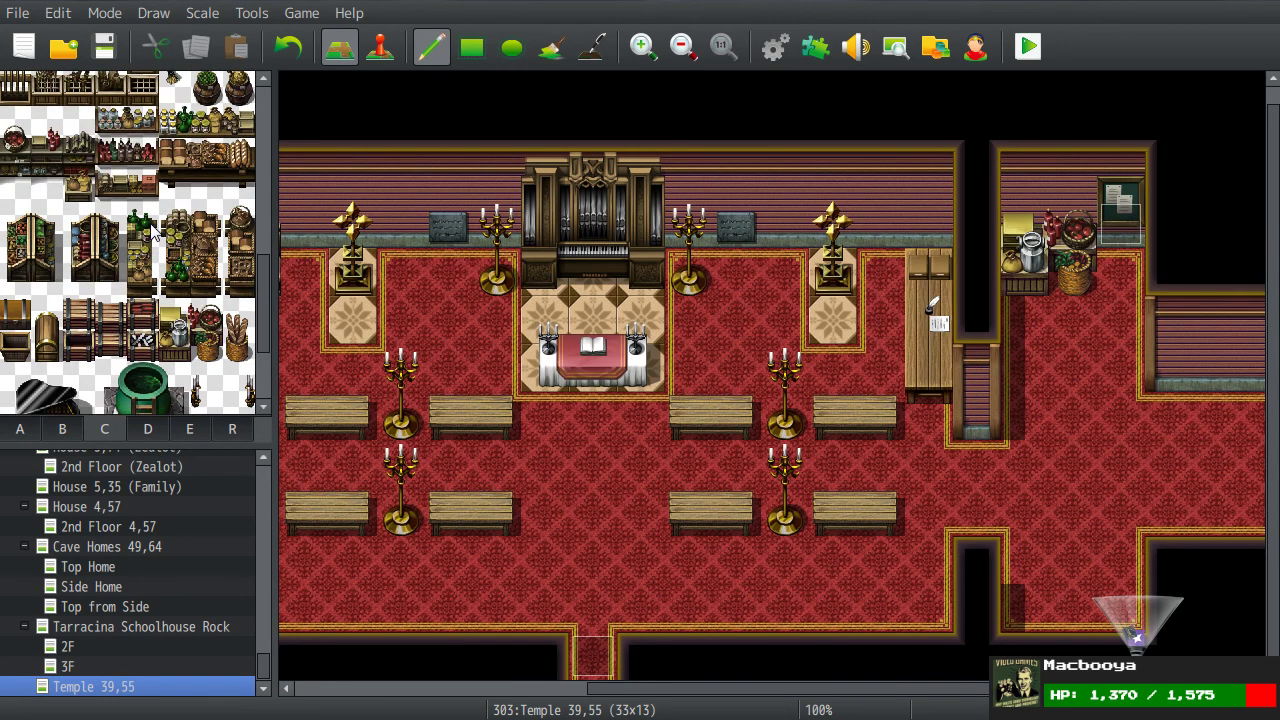
left_click_drag(120, 187, 145, 187)
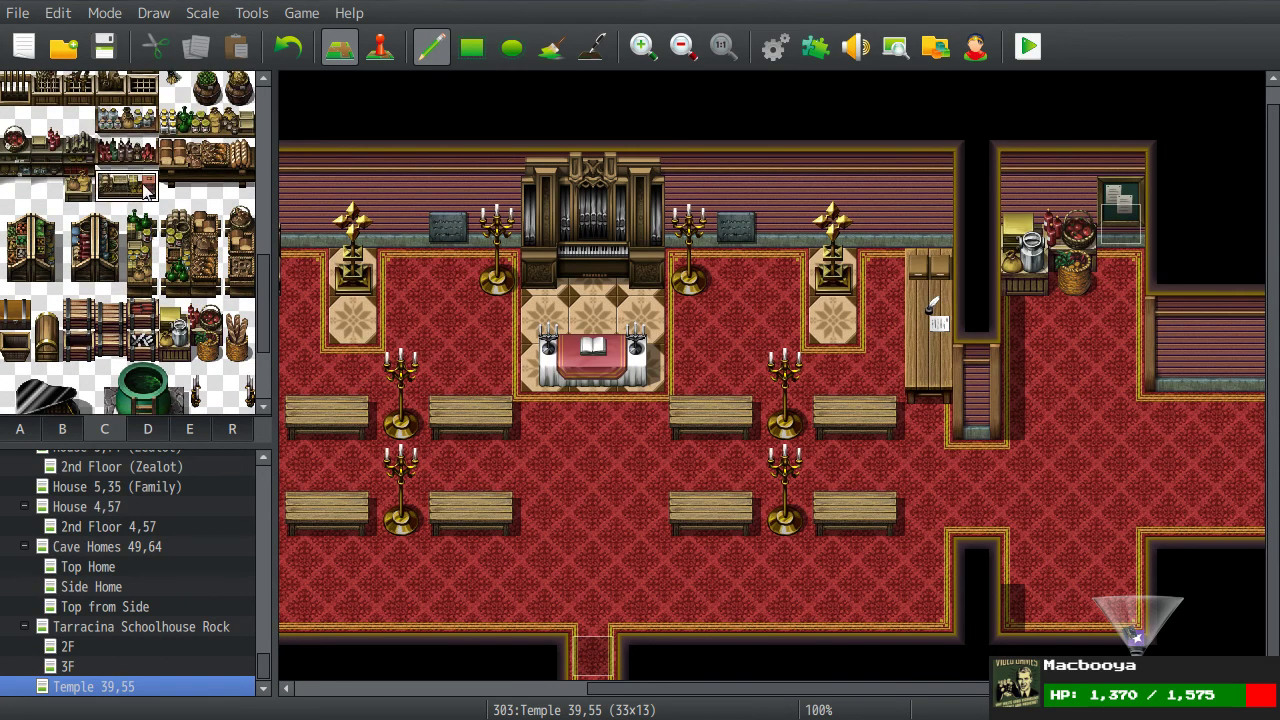
left_click(1014, 332)
right_click(1065, 438)
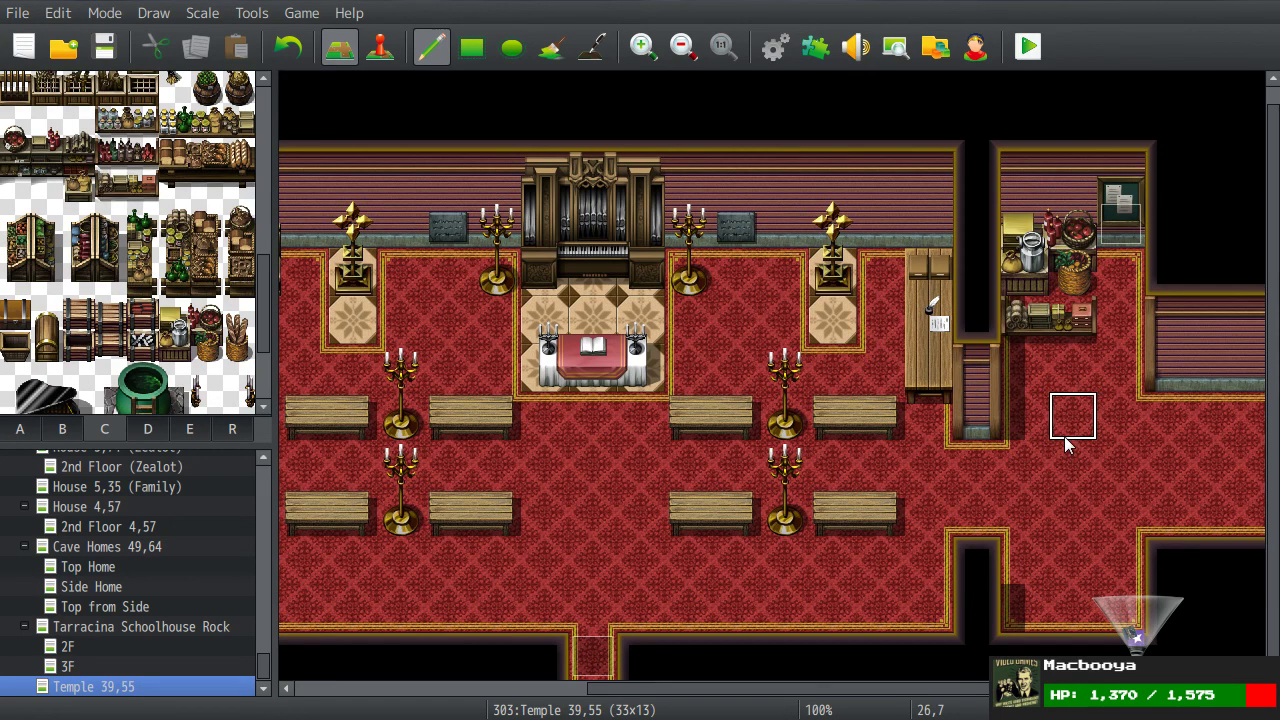
Step: Place the wall-mounted candle holder from tileset E on the north wall on both sides of the main hall's west statue
scroll(737, 400, "left", 6)
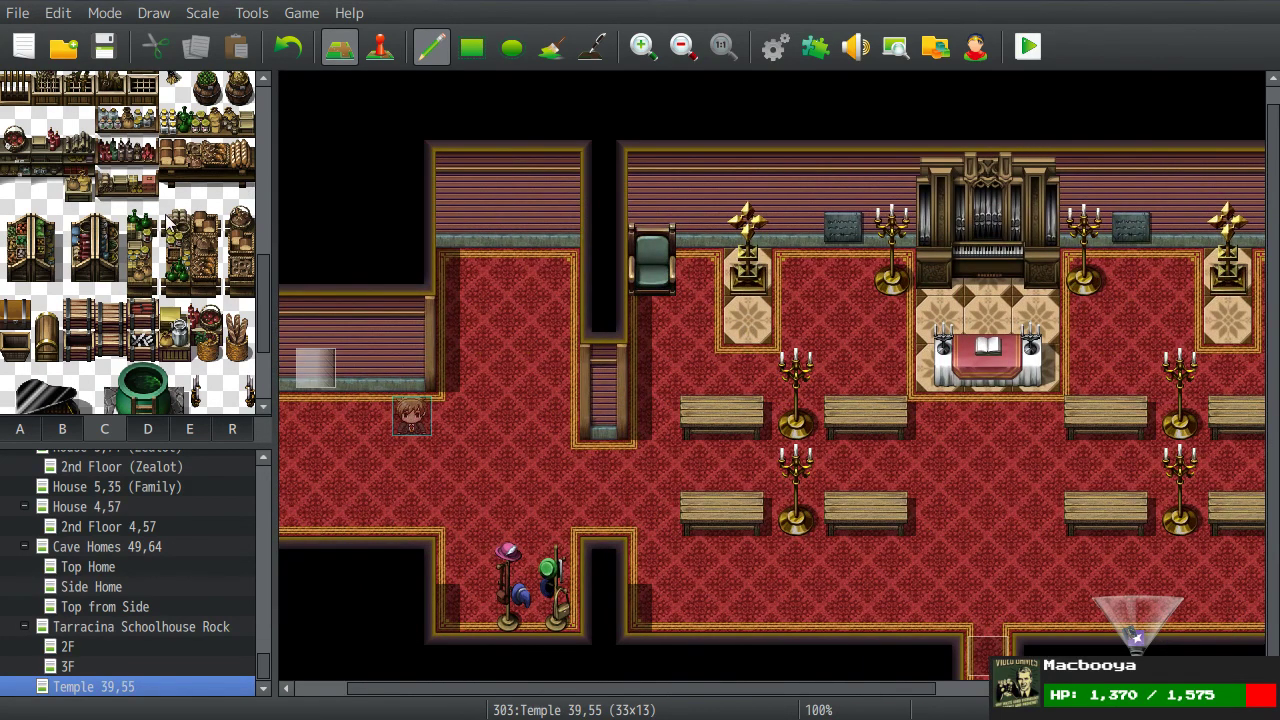
scroll(170, 220, "down", 3)
scroll(167, 214, "down", 1)
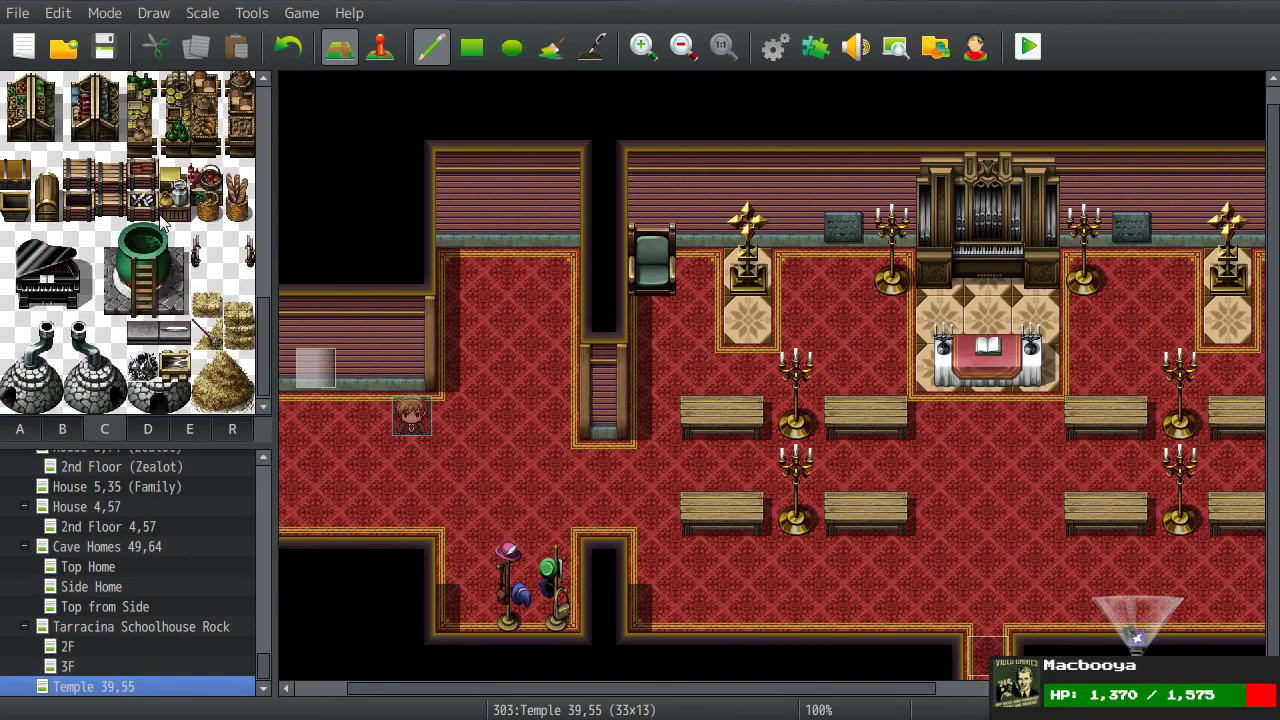
scroll(540, 320, "right", 2)
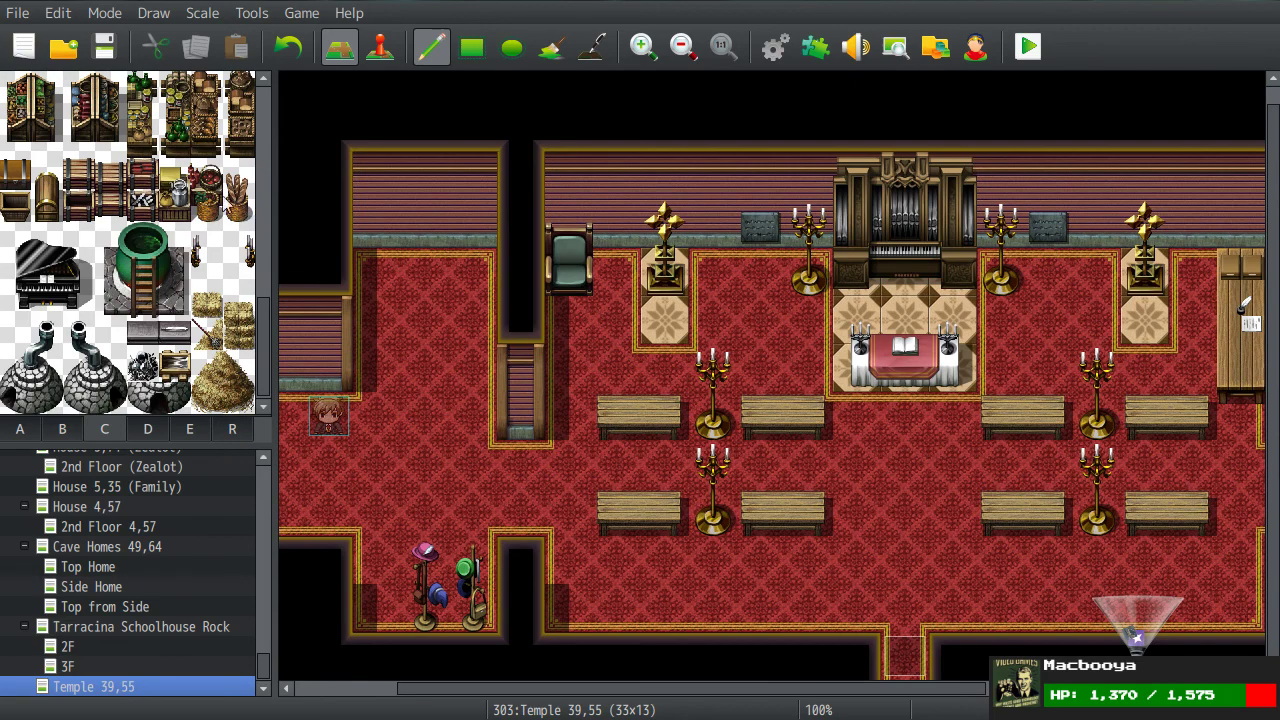
scroll(183, 213, "up", 3)
scroll(180, 212, "up", 8)
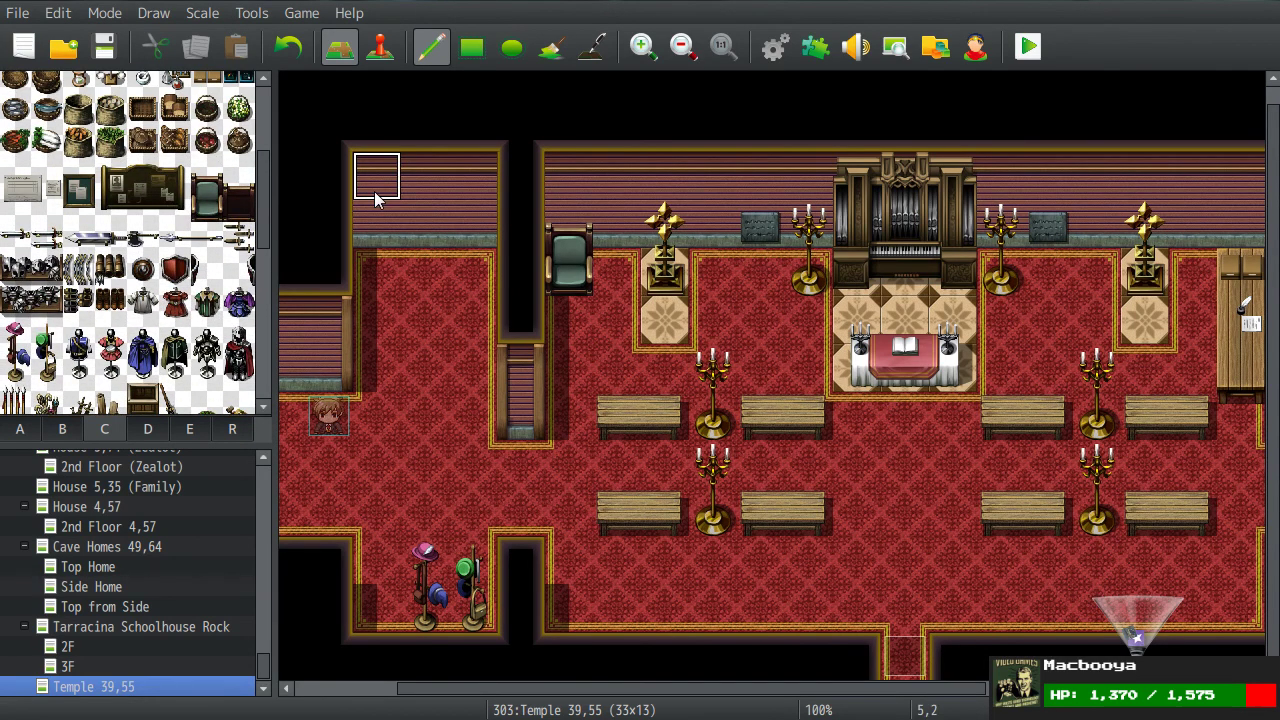
left_click(145, 438)
left_click(189, 438)
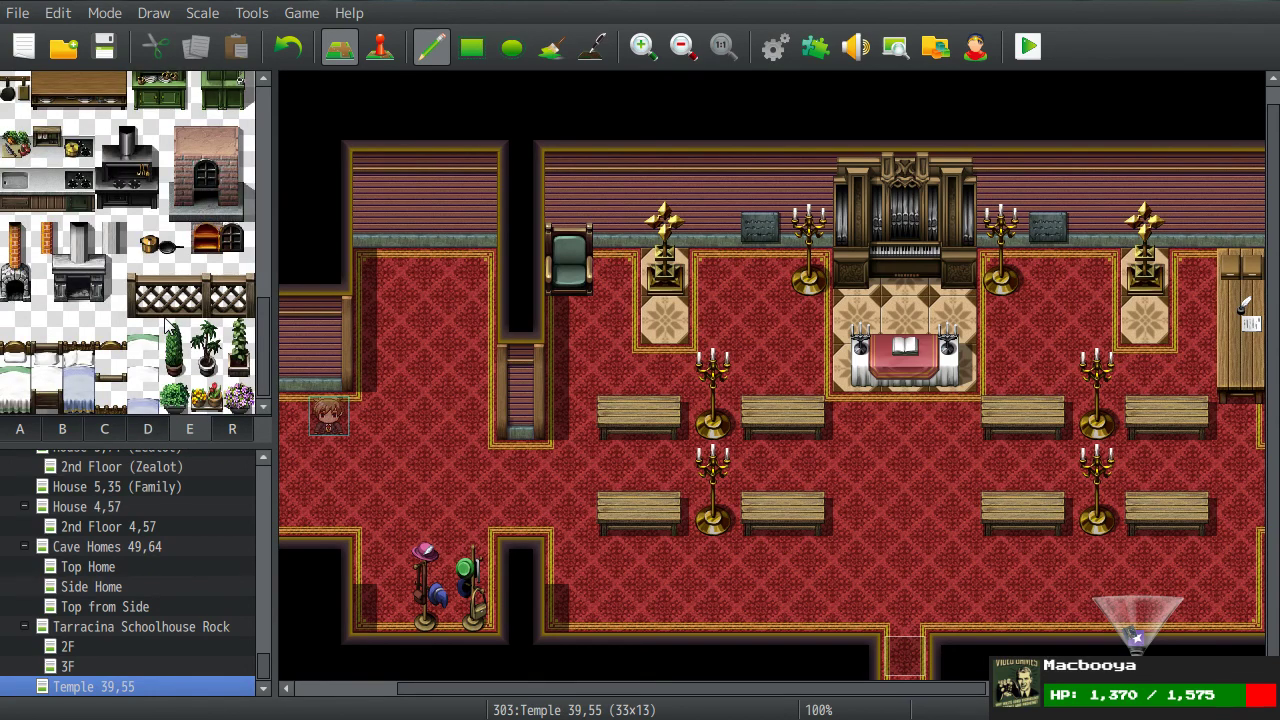
scroll(160, 340, "up", 5)
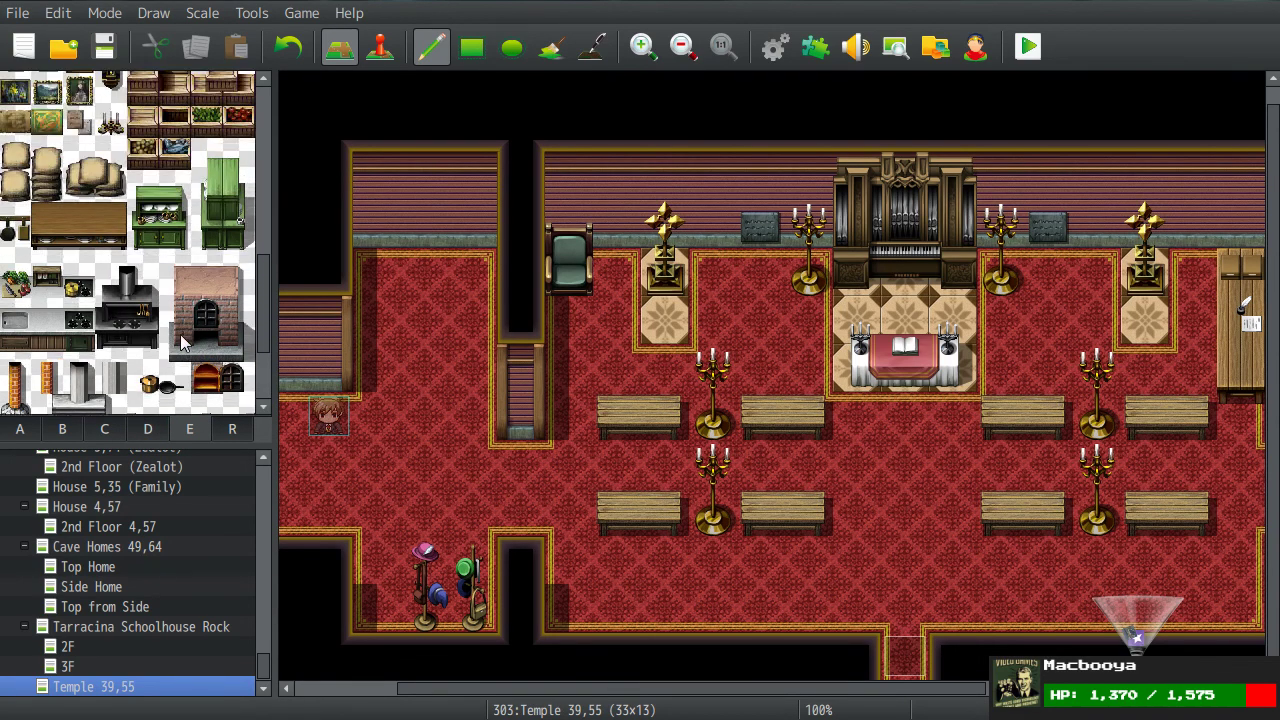
left_click(112, 244)
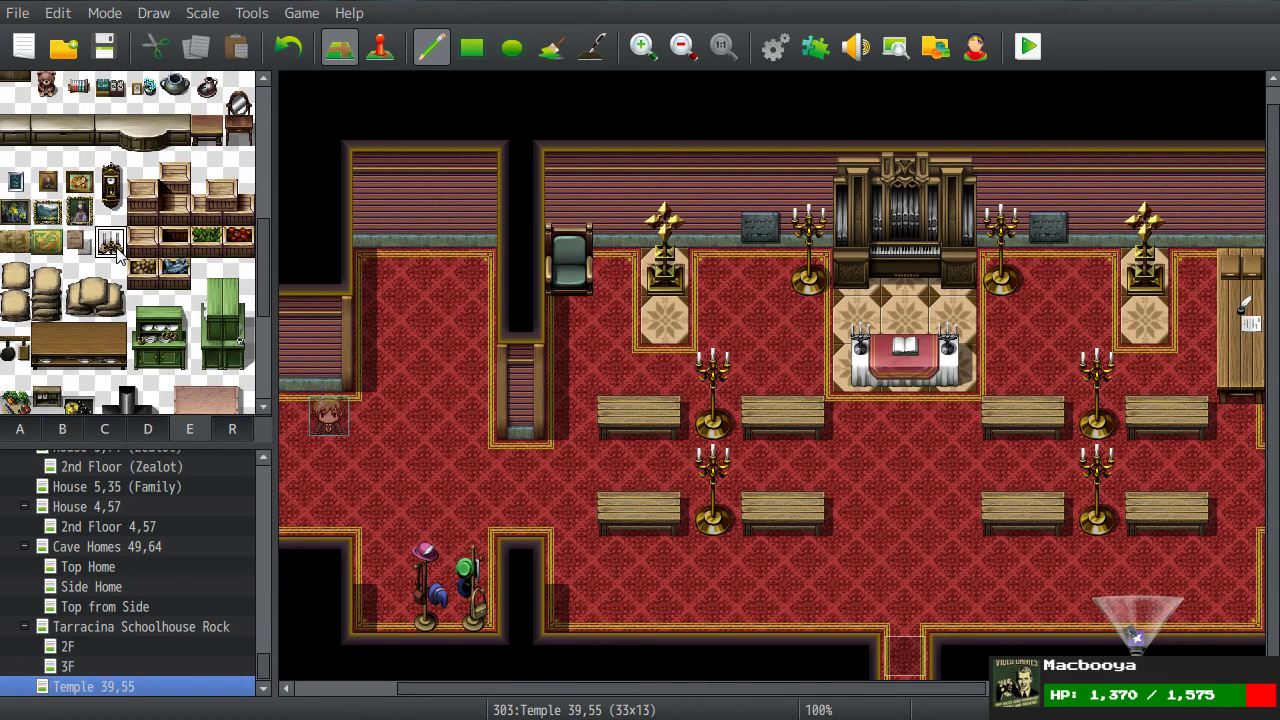
left_click(713, 224)
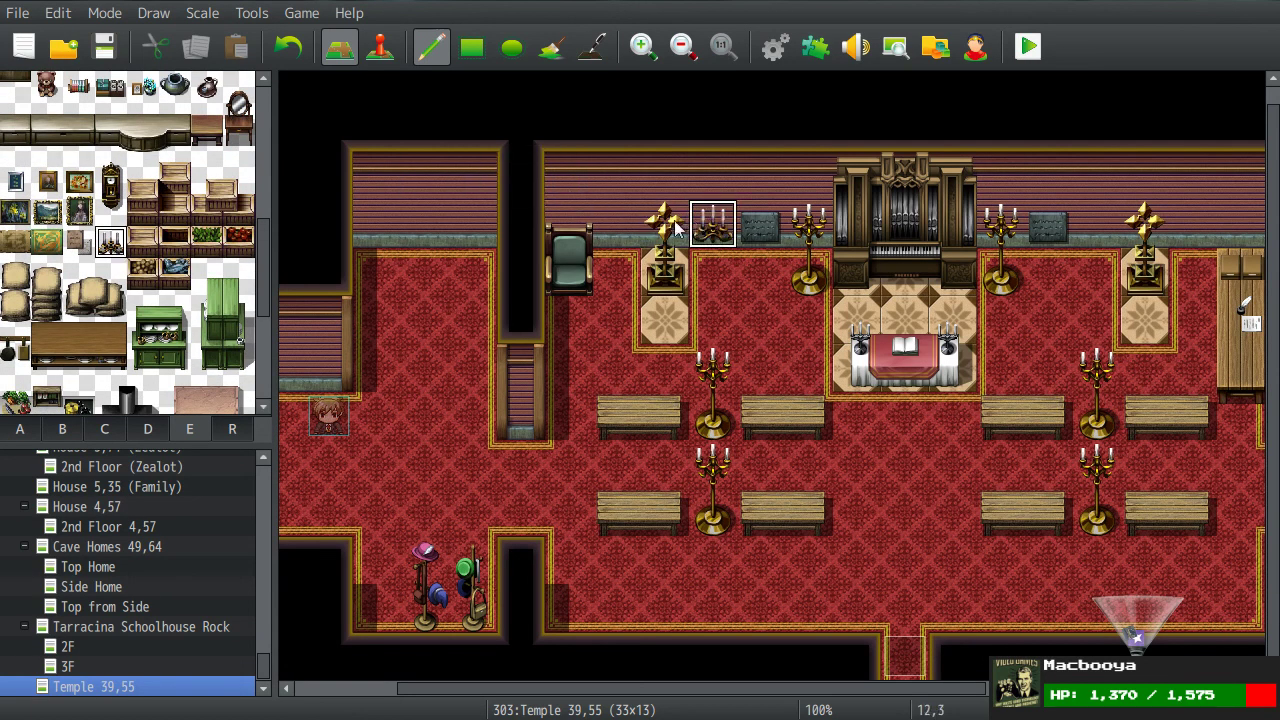
left_click(617, 224)
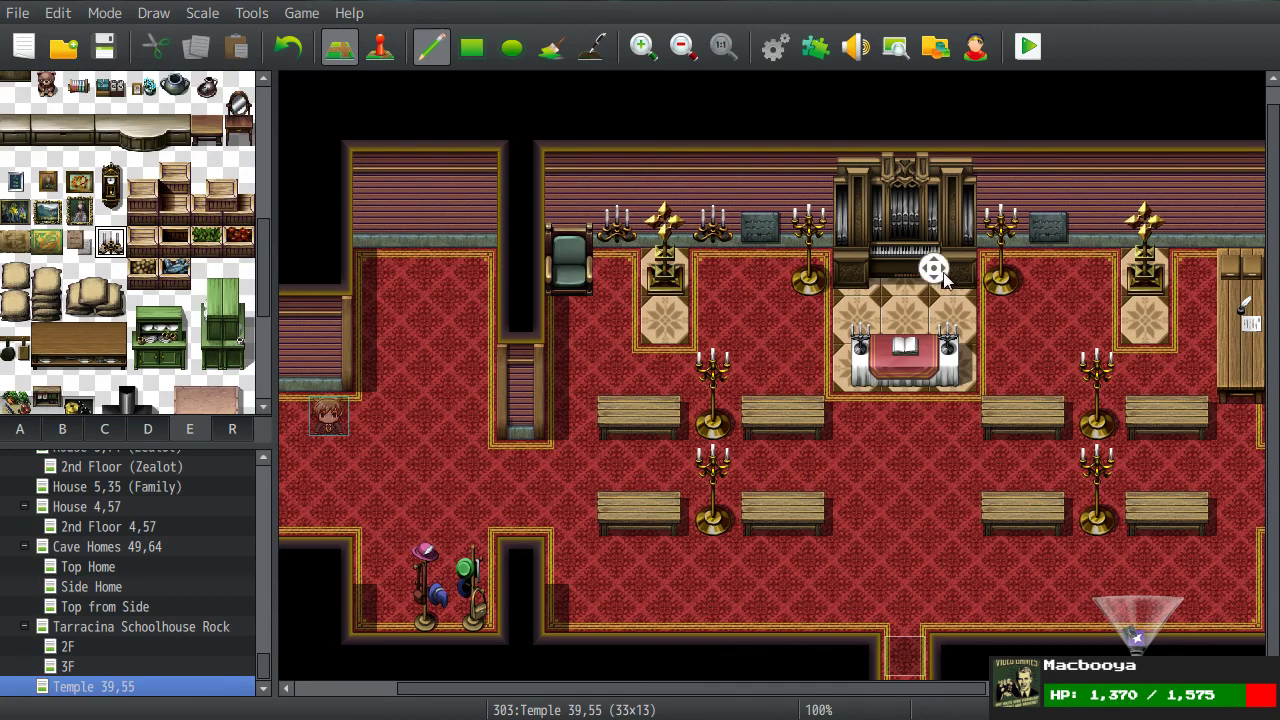
Step: Place matching wall-mounted candle holders on the north wall on both sides of the main hall's east statue
scroll(980, 268, "right", 3)
left_click(943, 224)
left_click(1040, 224)
scroll(881, 328, "left", 2)
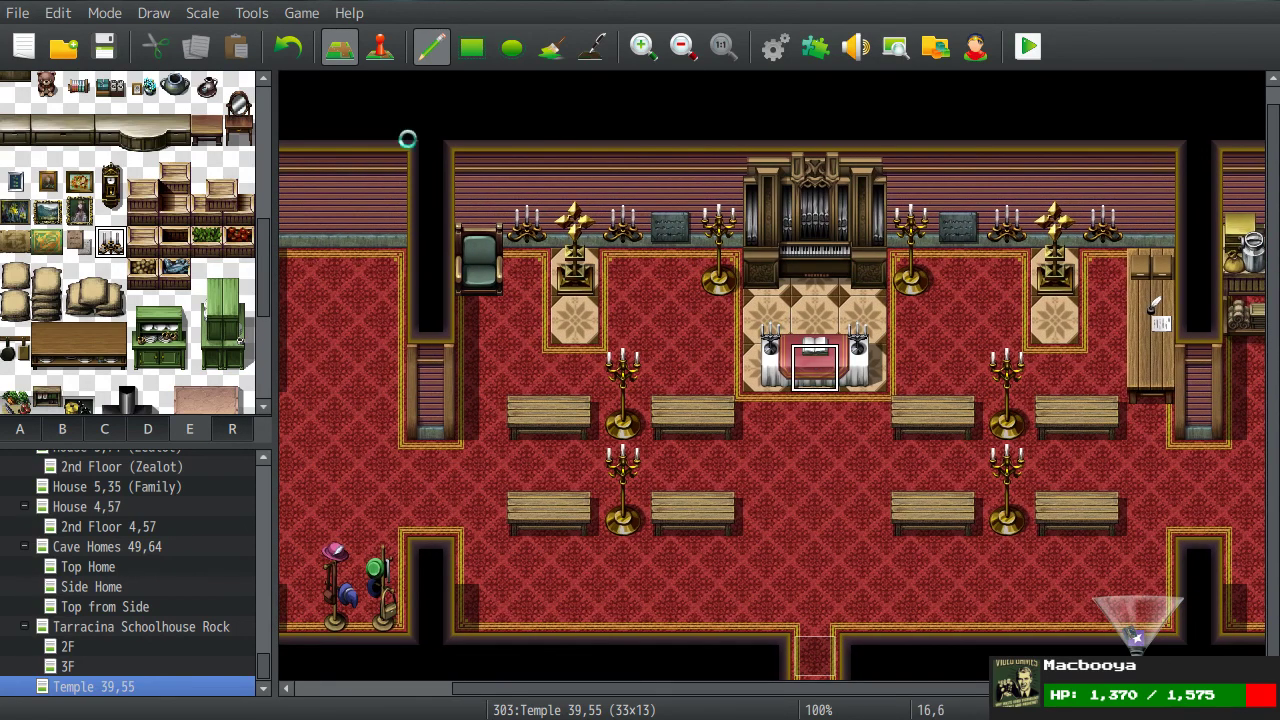
Step: Try placing the three-panel wooden folding screen from tileset E across the north alcove of the west area
scroll(118, 232, "up", 5)
scroll(118, 232, "up", 2)
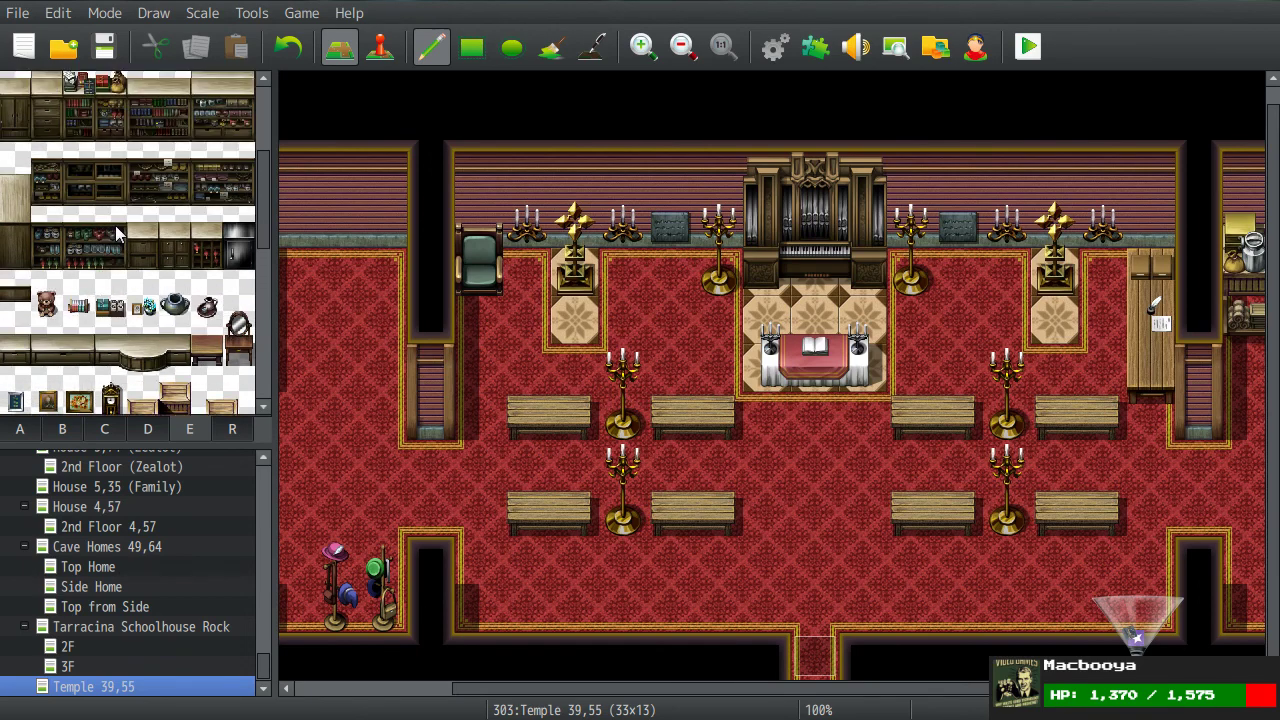
scroll(135, 215, "up", 3)
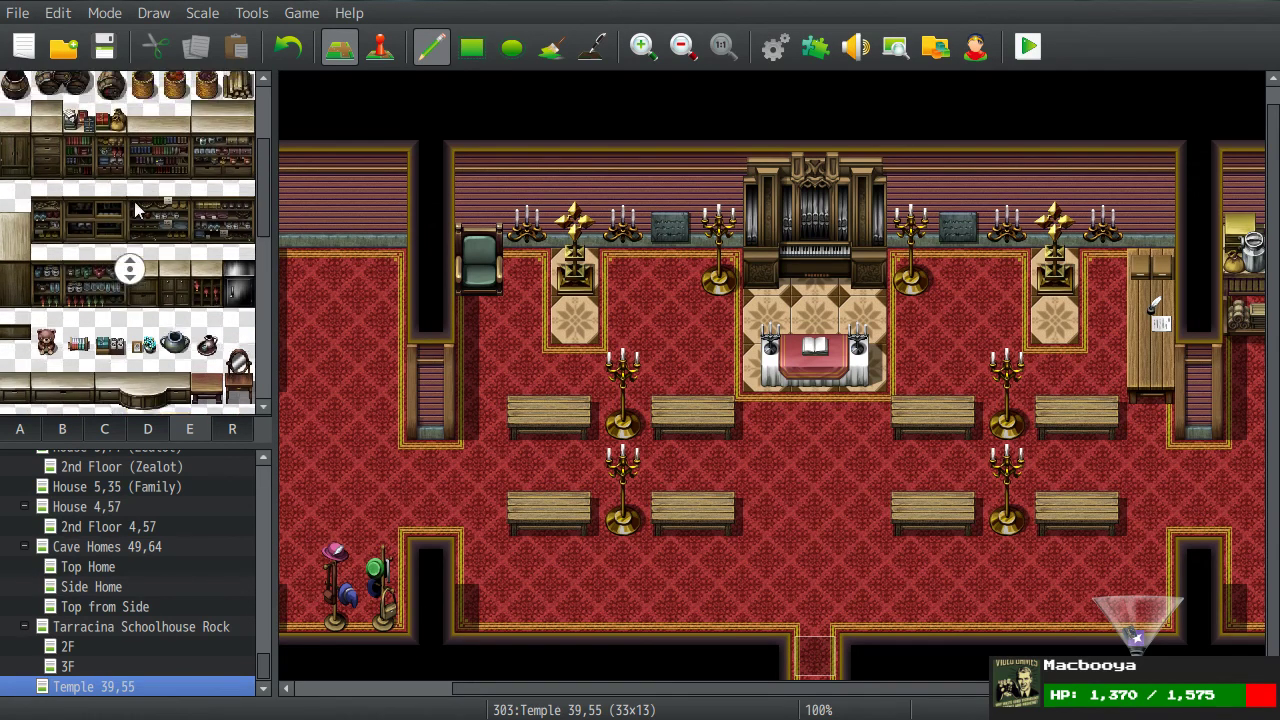
scroll(140, 220, "up", 1)
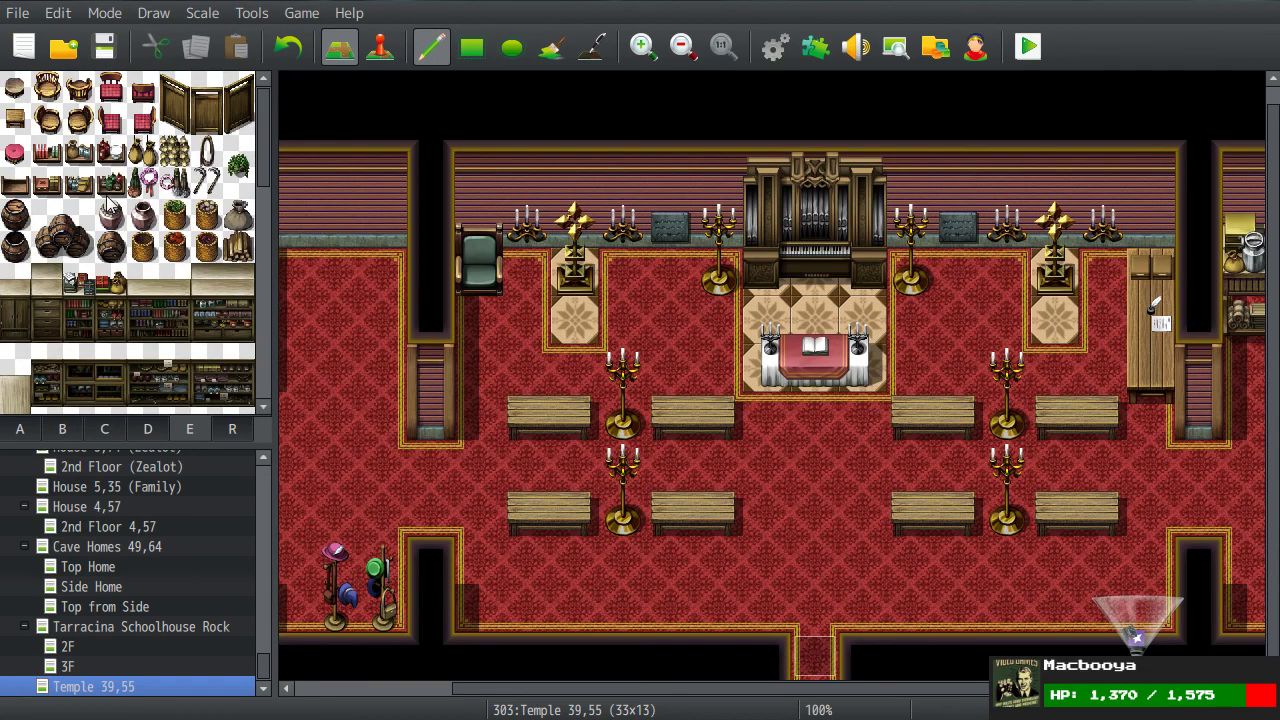
left_click(24, 213)
scroll(620, 363, "left", 3)
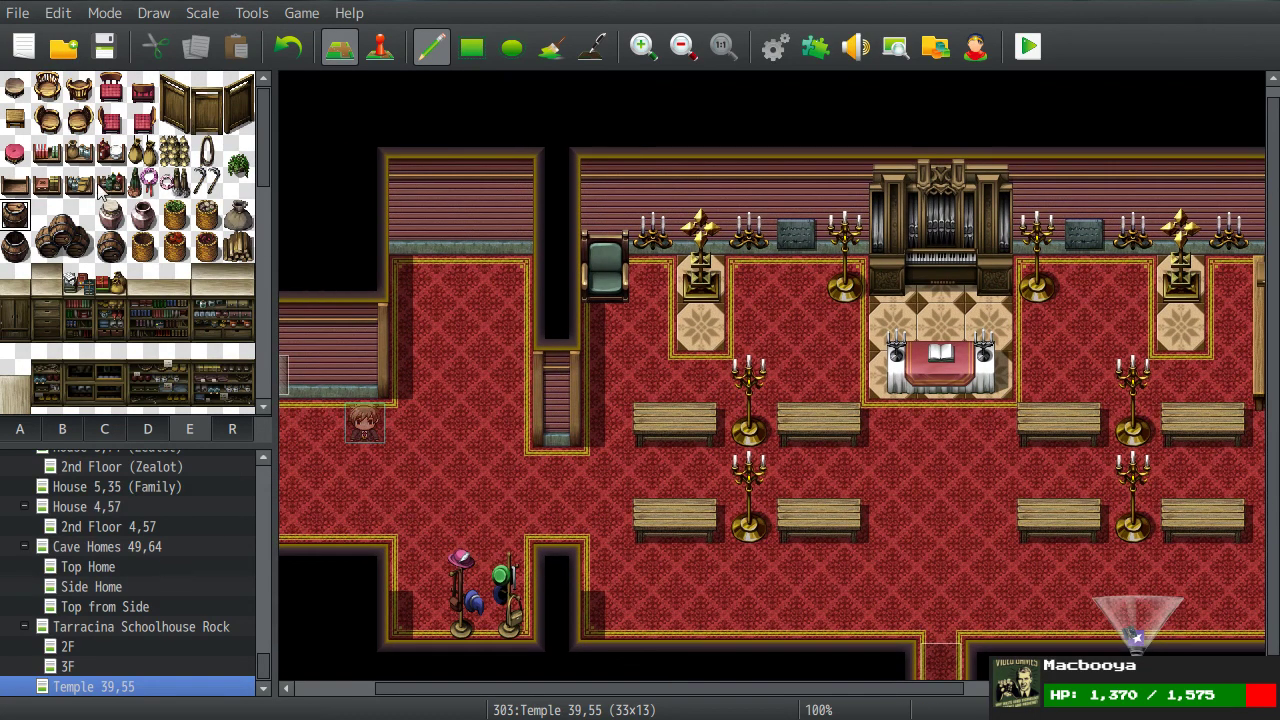
scroll(423, 335, "left", 2)
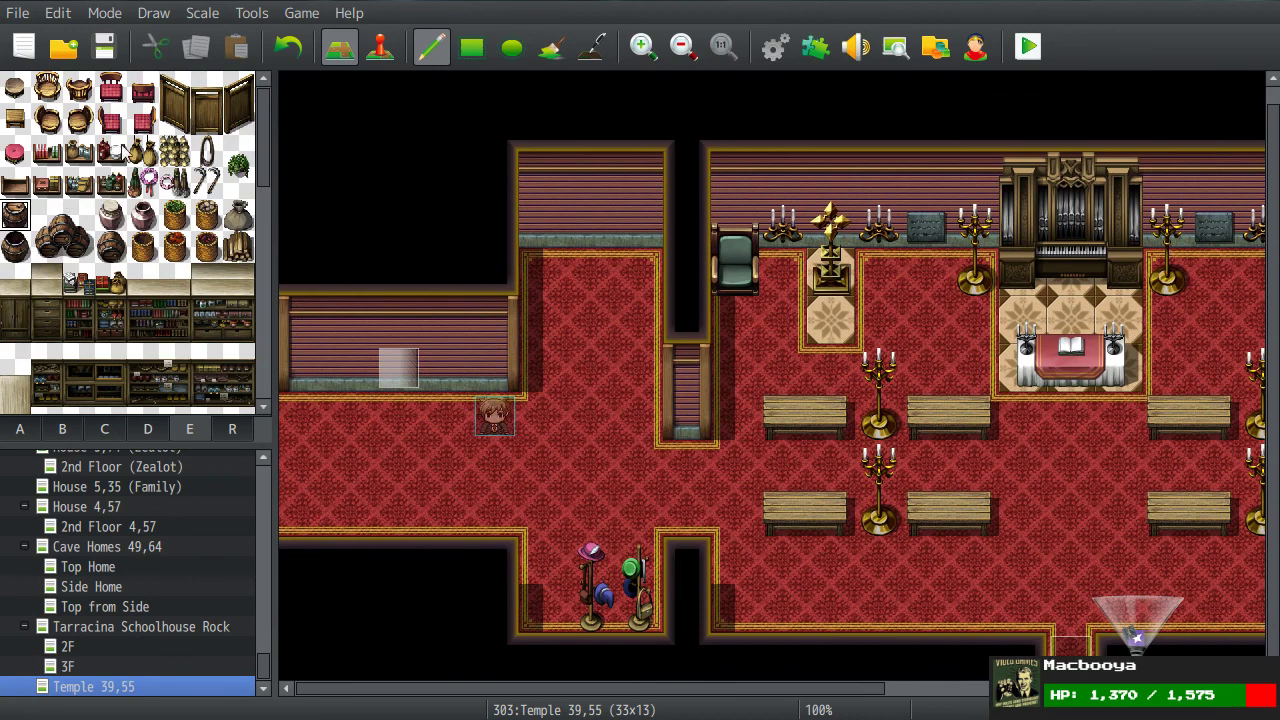
left_click_drag(188, 90, 240, 118)
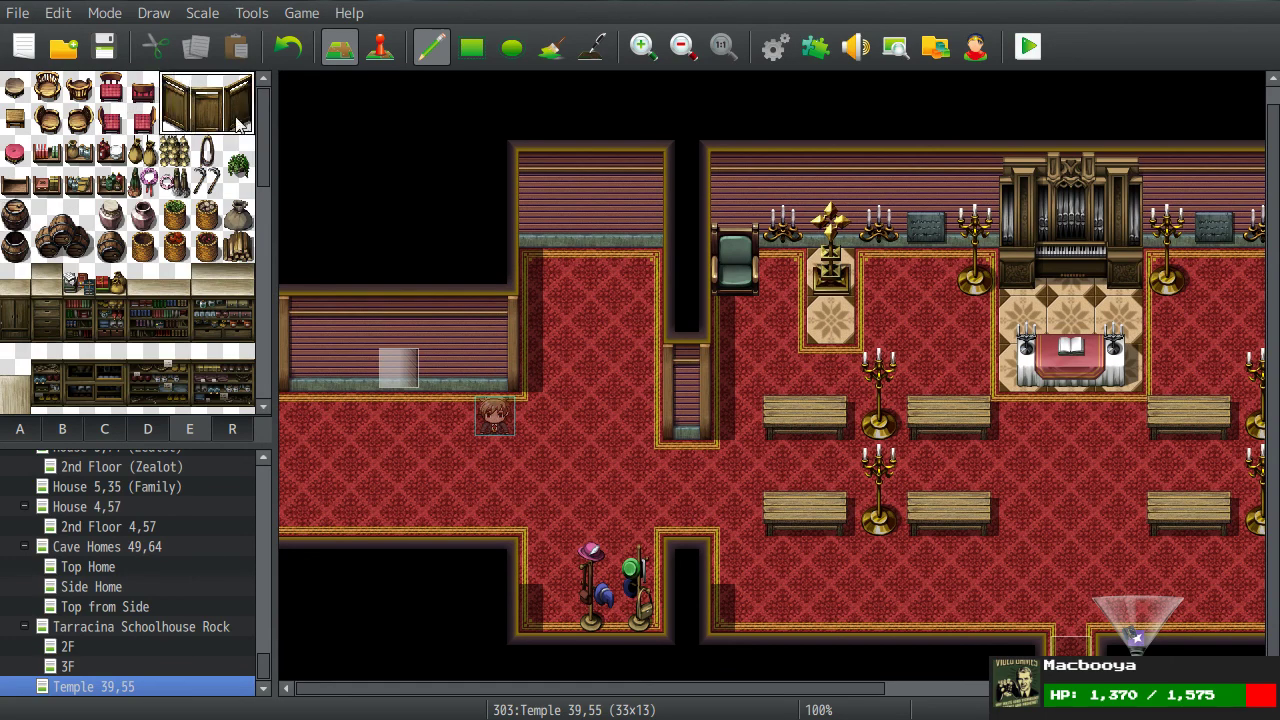
left_click(543, 317)
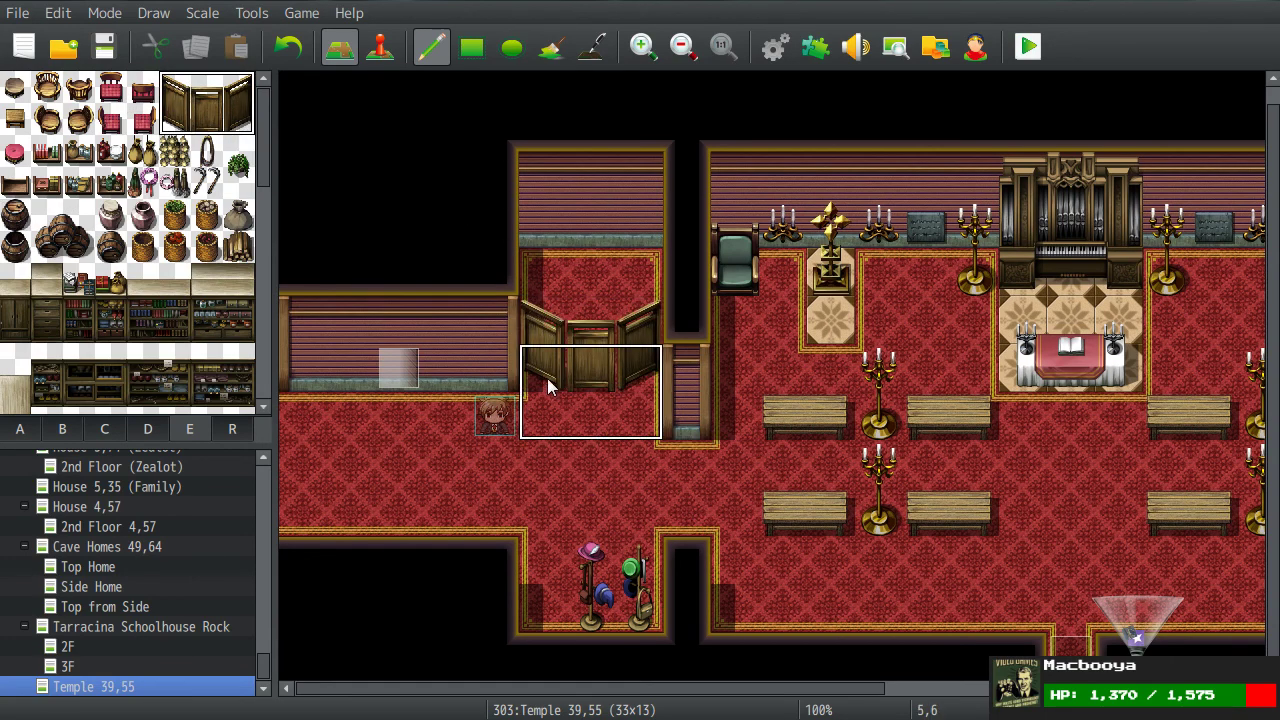
key("ctrl+z")
Step: Place only the middle and right panels of the wooden folding screen against the east side of the west area's north alcove
left_click_drag(208, 88, 245, 128)
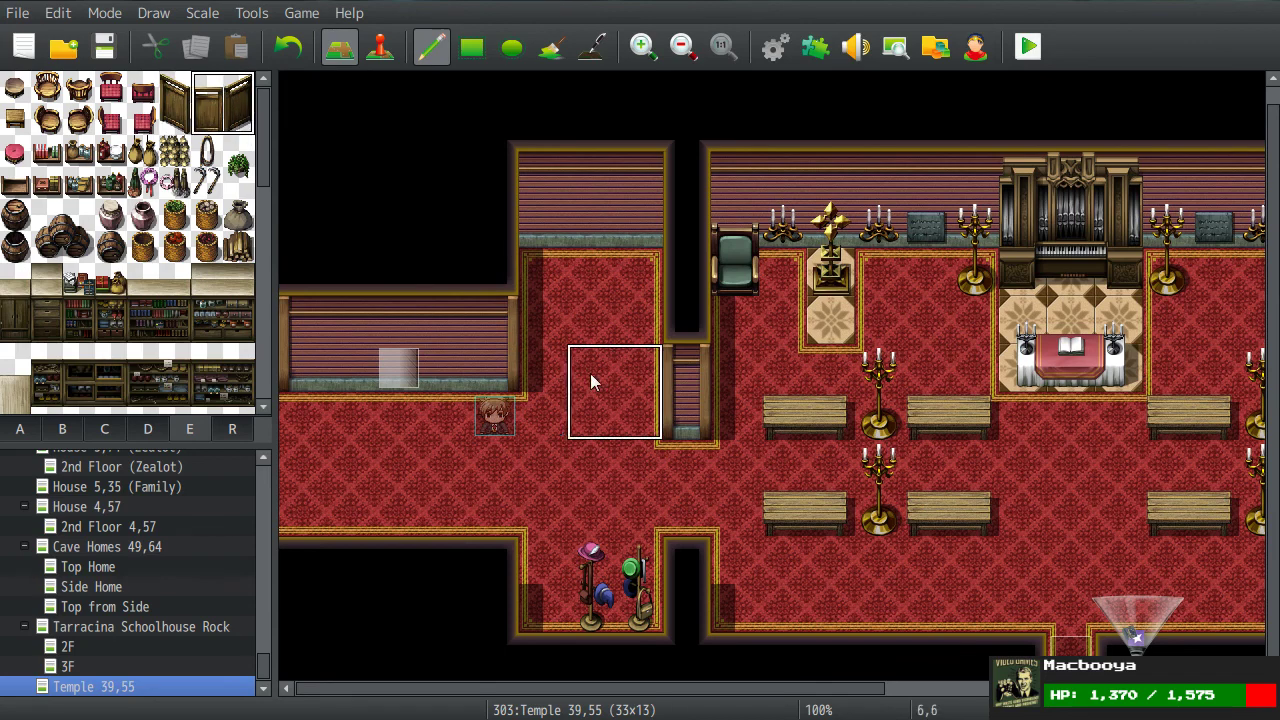
left_click(589, 321)
right_click(588, 457)
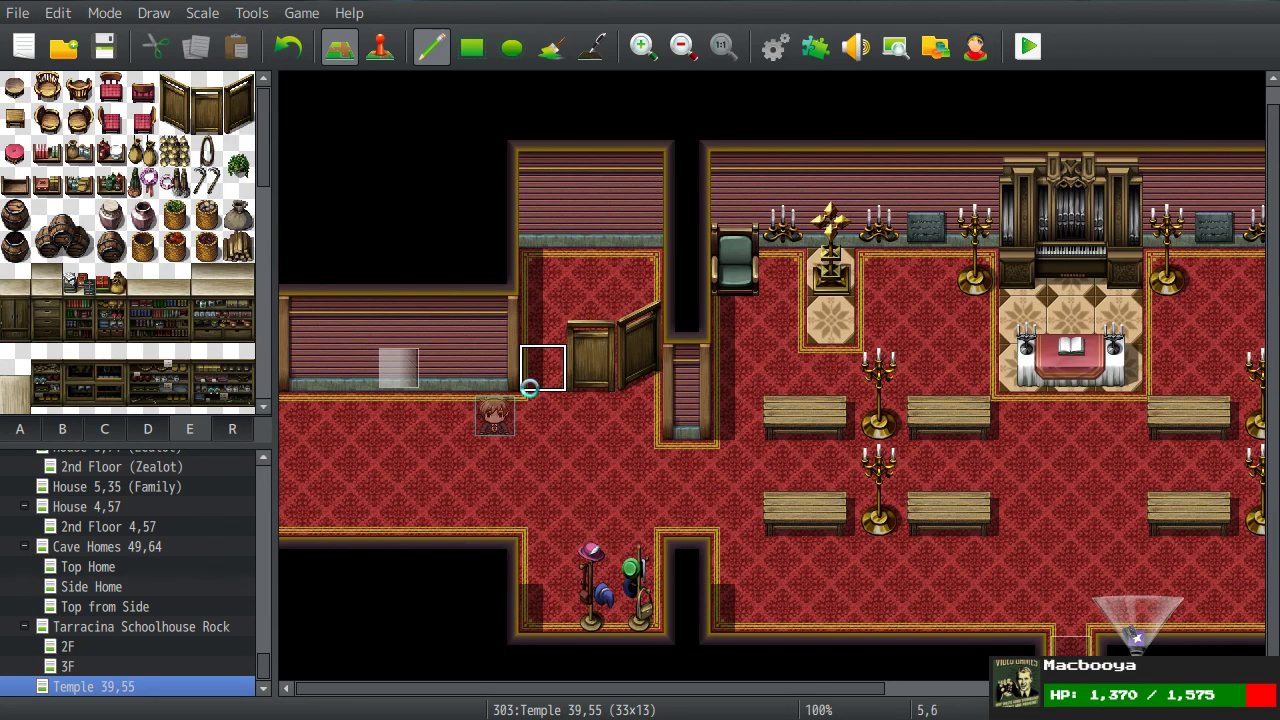
Step: Place two red-cushioned chairs side by side behind the folding screen in the west area's north alcove
left_click(111, 87)
left_click(634, 268)
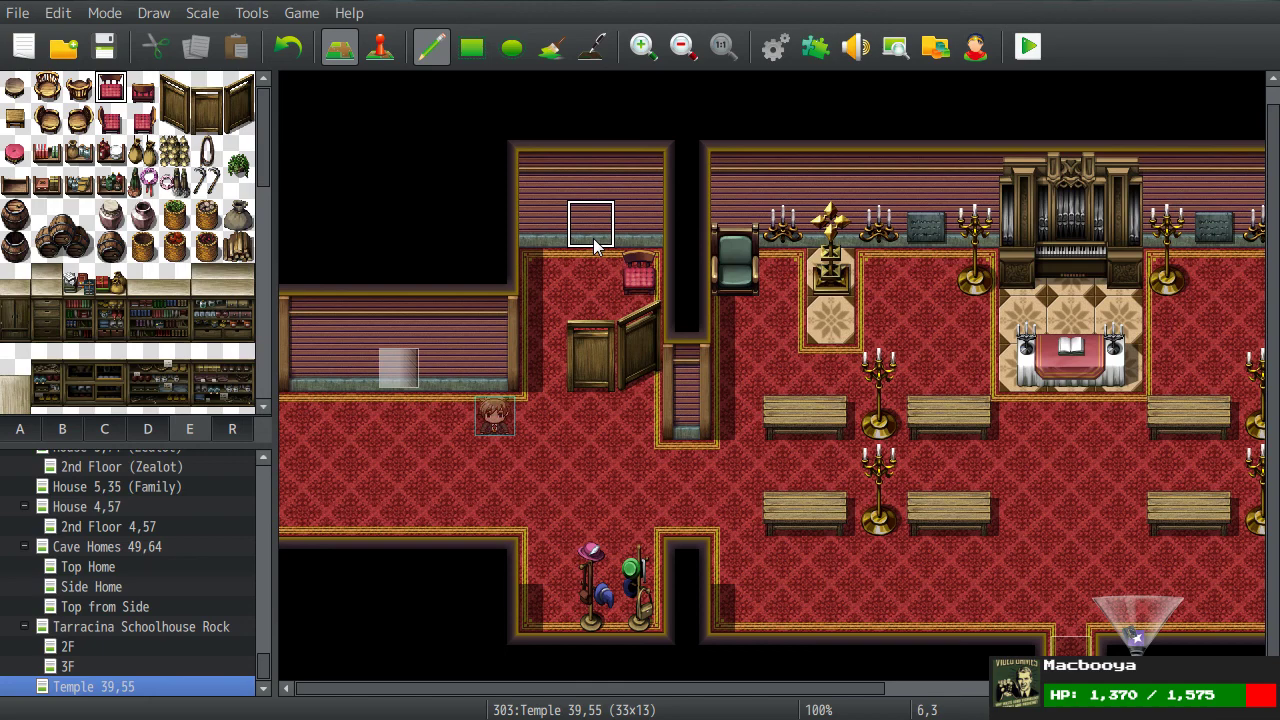
left_click(592, 268)
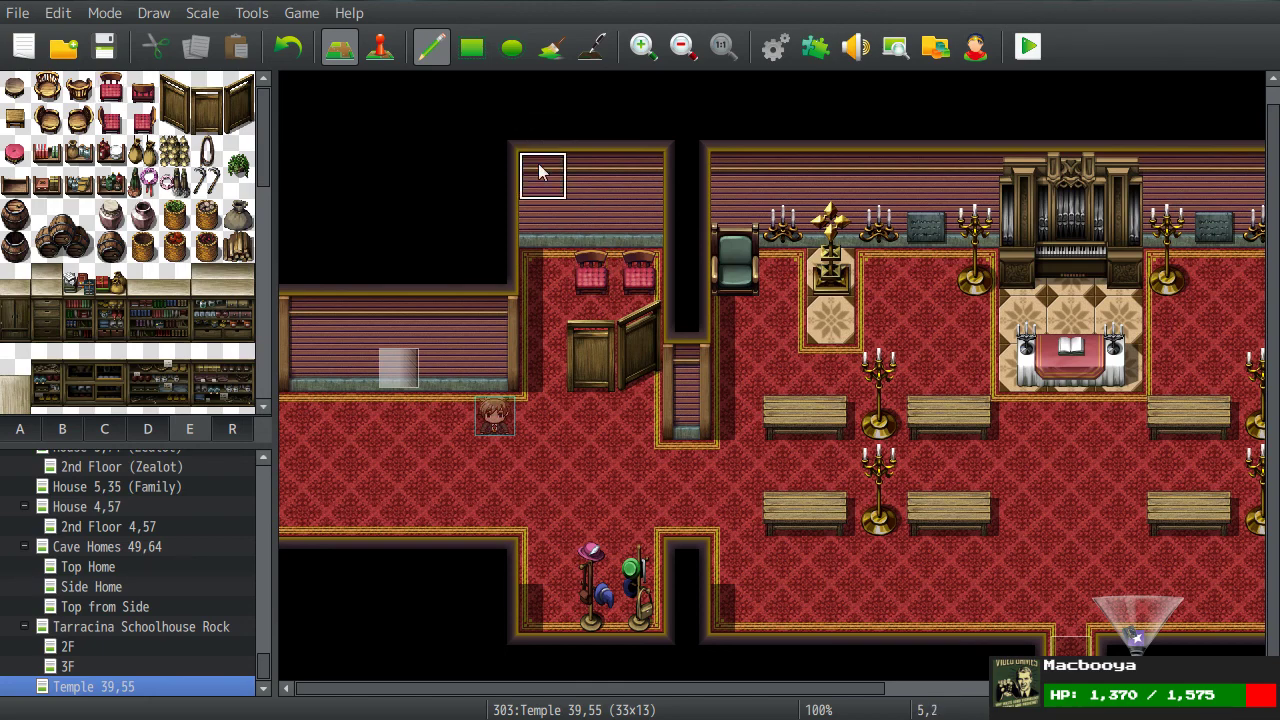
Step: Place the empty woven basket from tileset E in the southwest corner of the main hall
scroll(520, 228, "right", 10)
scroll(732, 248, "left", 8)
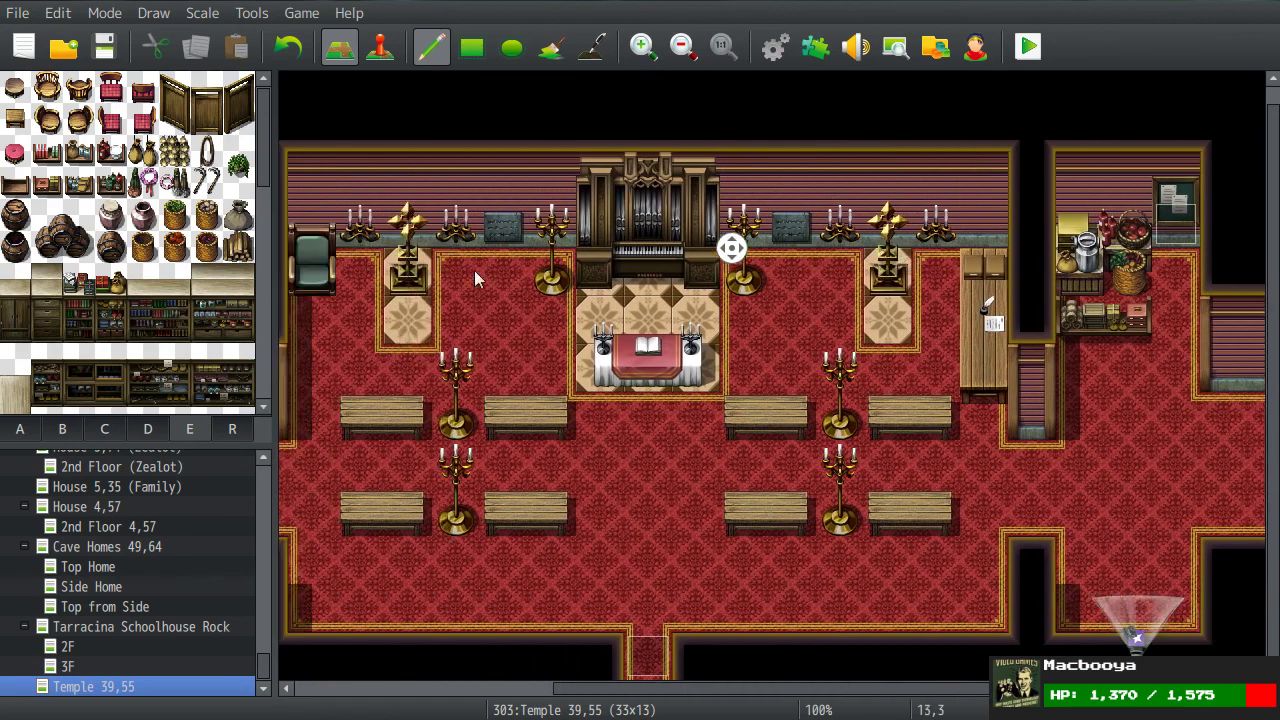
scroll(180, 248, "down", 1)
scroll(180, 248, "down", 2)
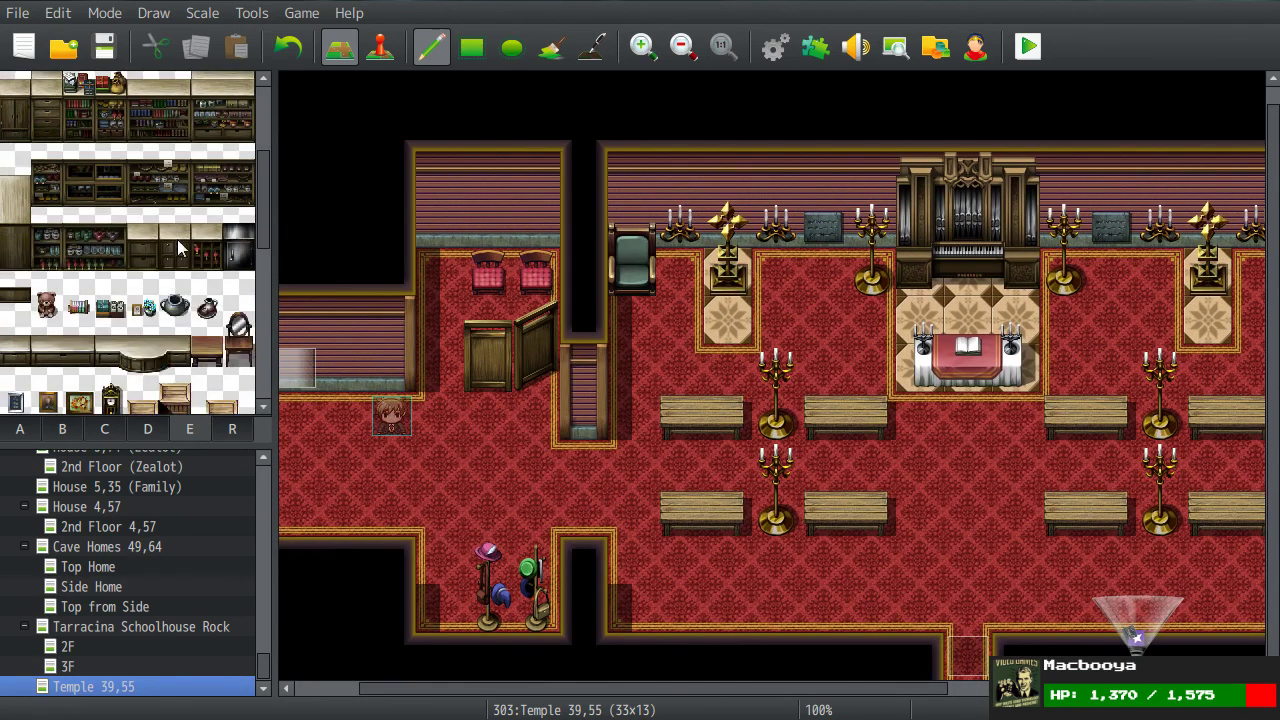
scroll(180, 248, "up", 2)
left_click(111, 207)
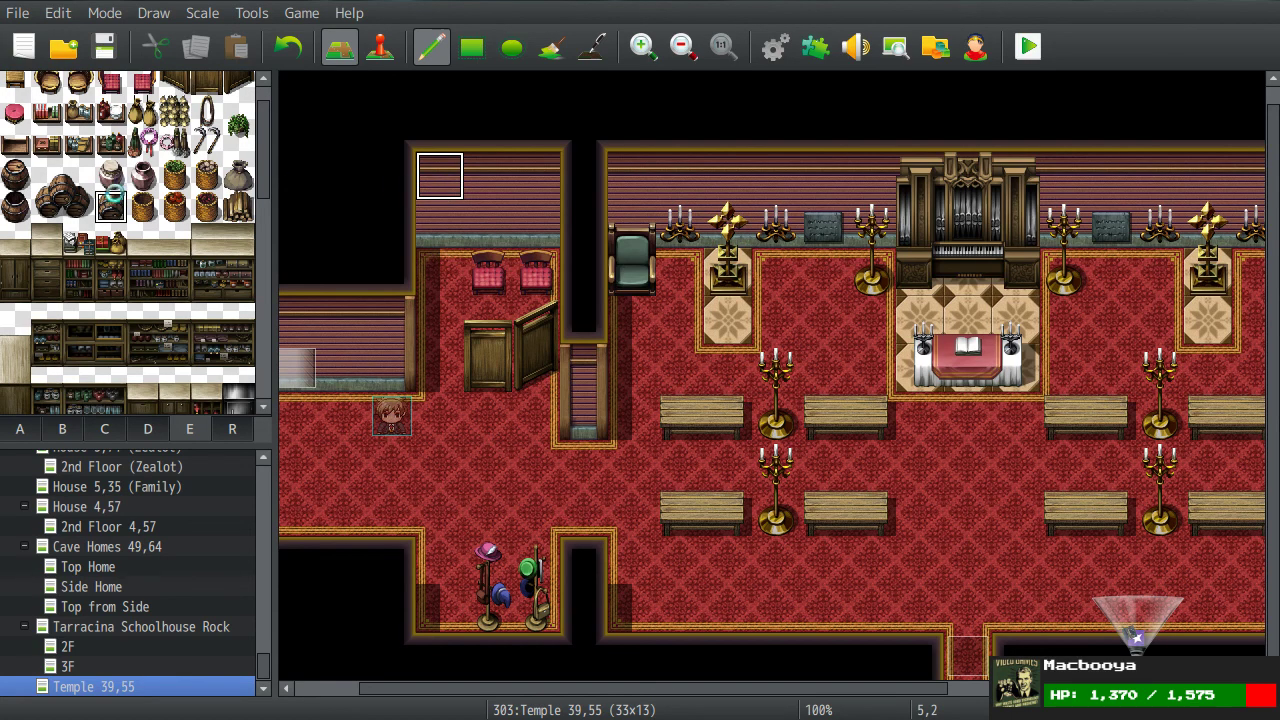
left_click(143, 207)
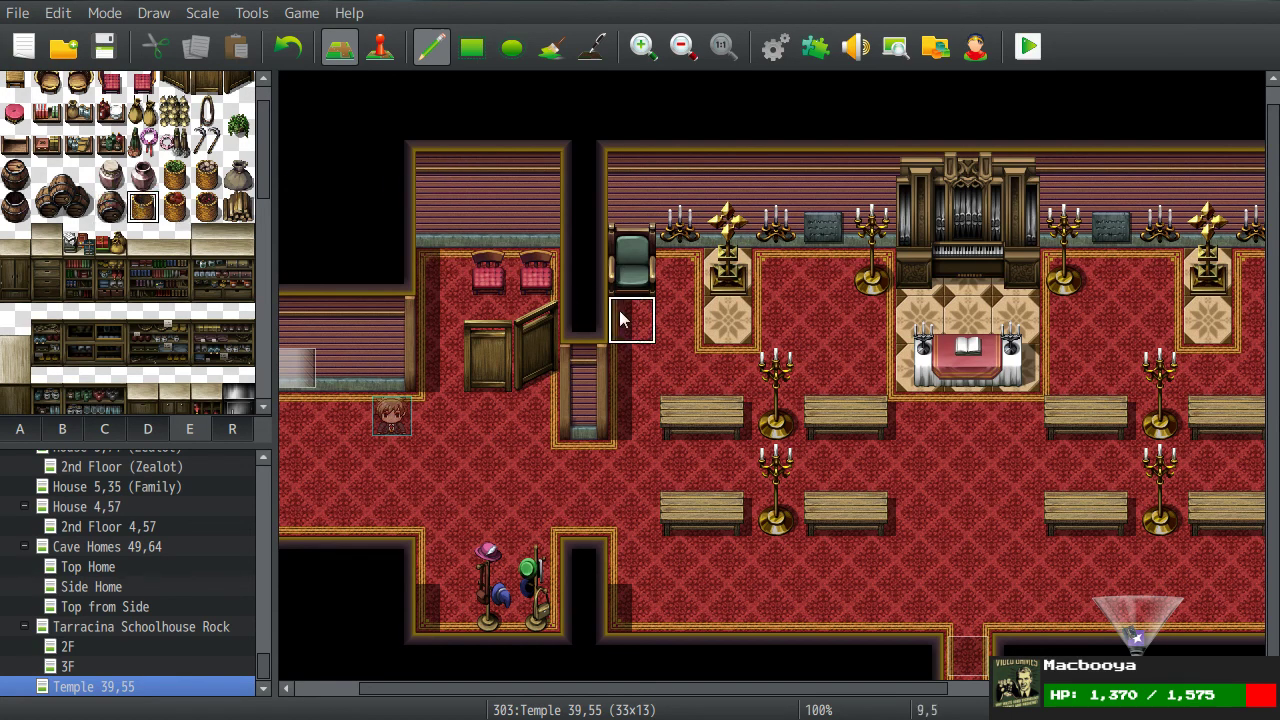
scroll(755, 379, "right", 2)
left_click(515, 605)
Step: Place a matching empty woven basket in the southeast corner of the main hall
scroll(643, 471, "right", 2)
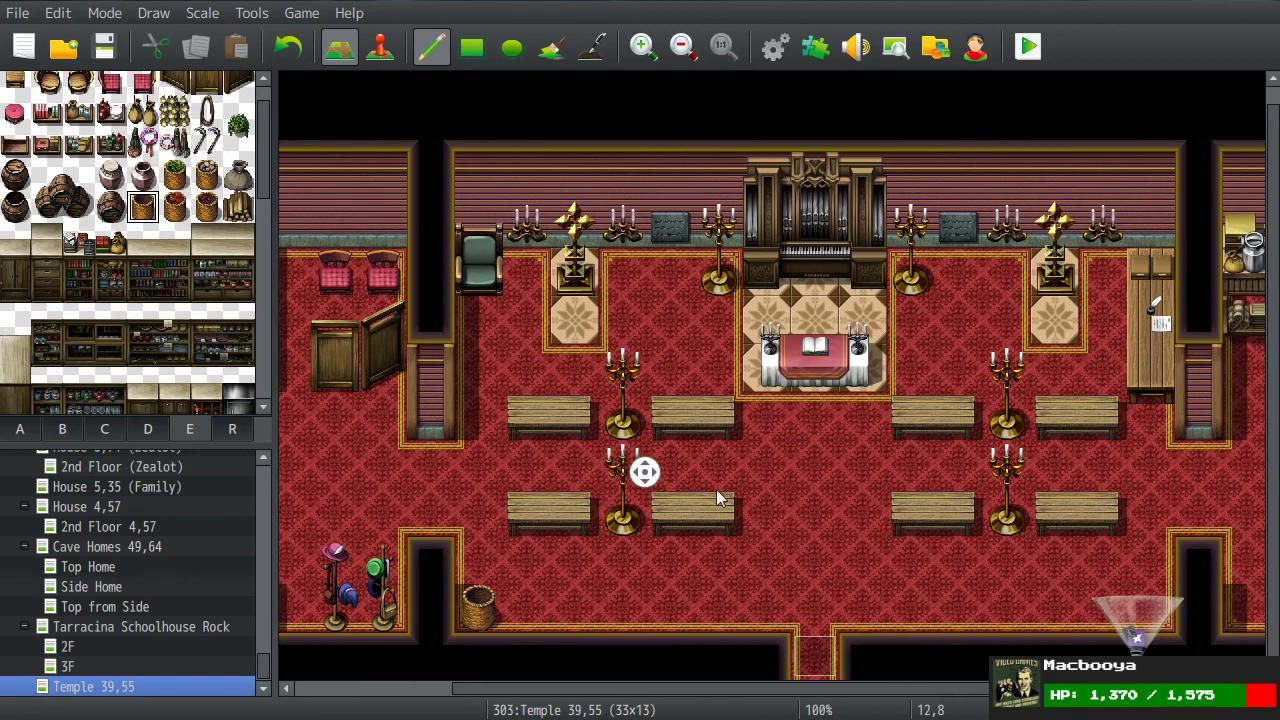
left_click(1063, 620)
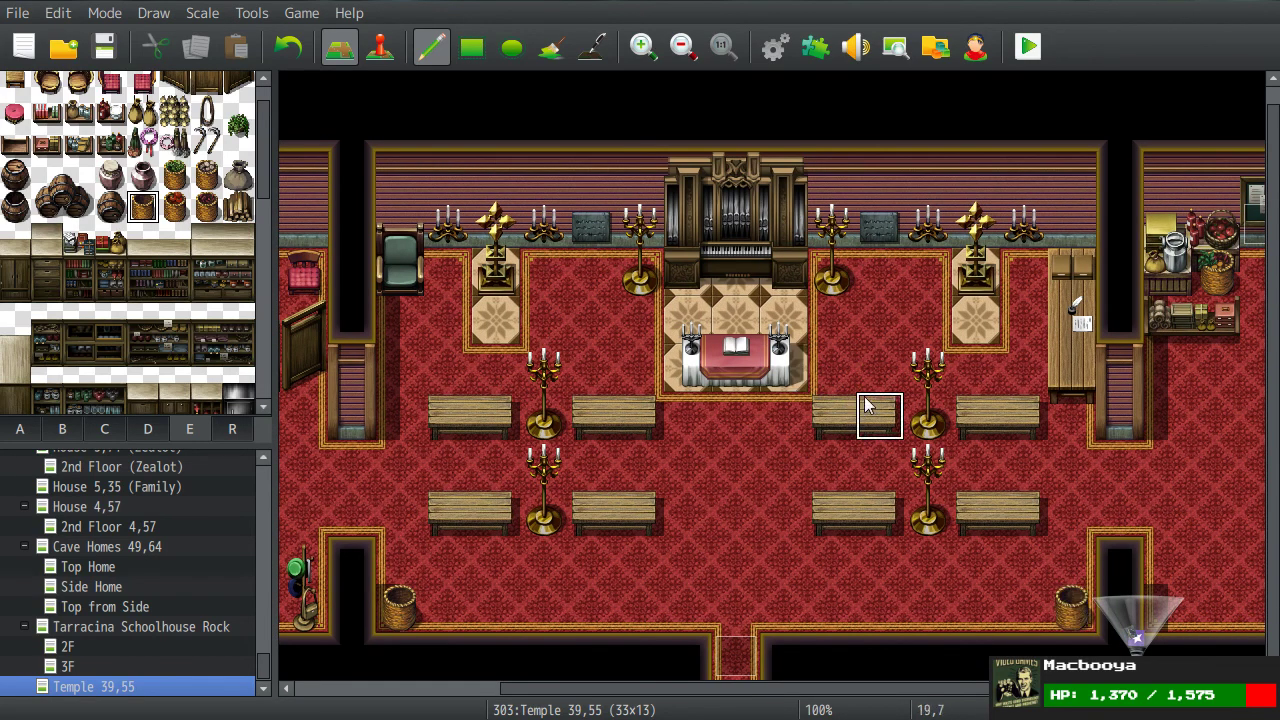
key("ctrl+z")
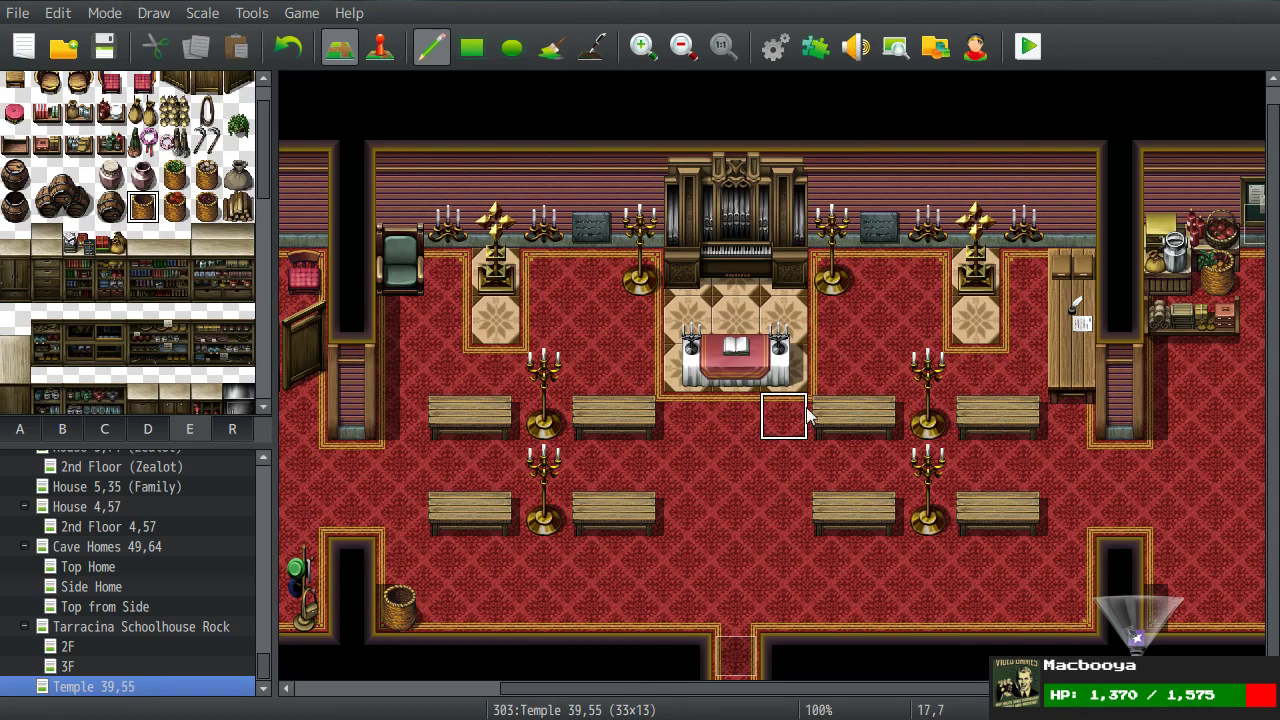
left_click(1070, 604)
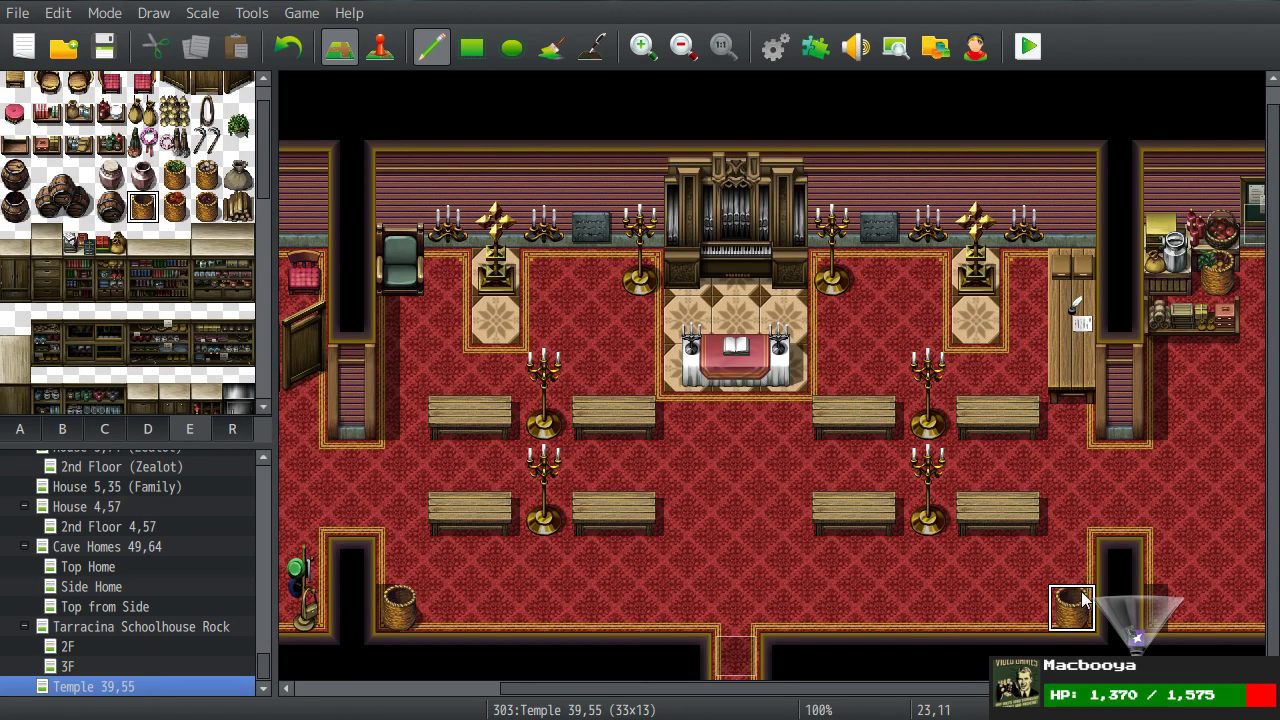
Step: Place the small wall shelf of books from tileset E at the west end of the west alcove's north wall
scroll(731, 500, "left", 3)
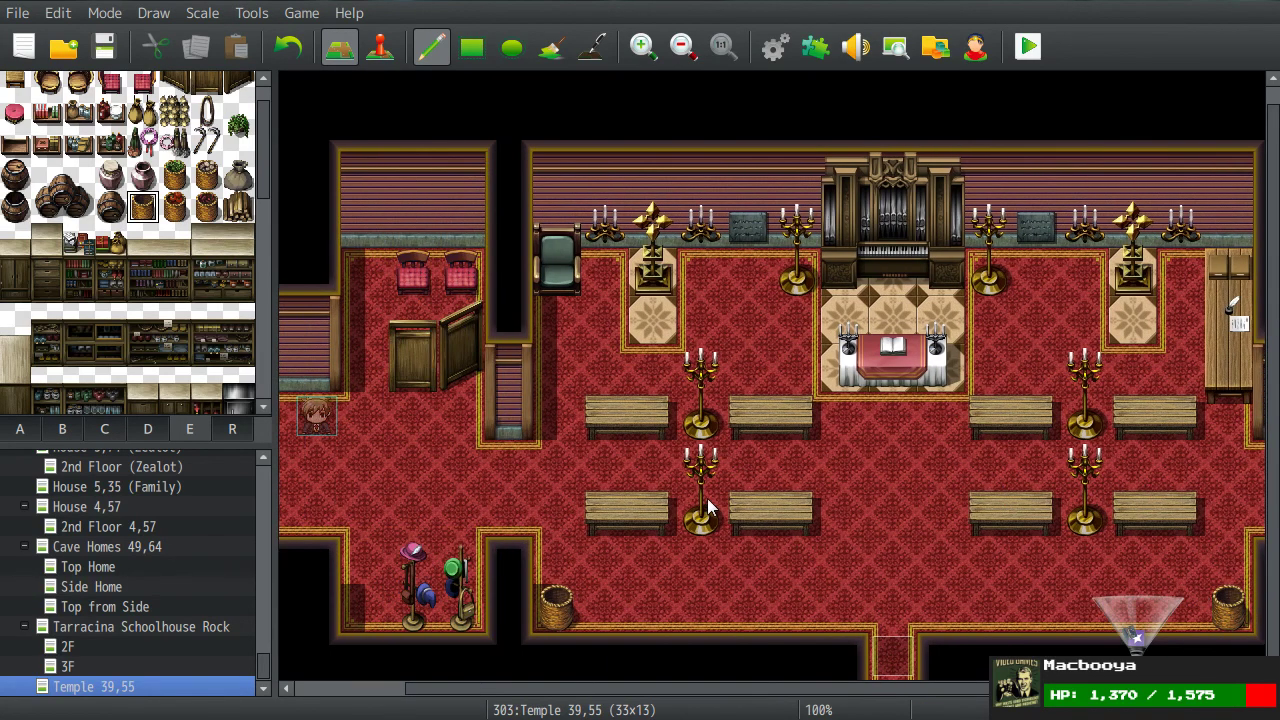
scroll(116, 333, "up", 1)
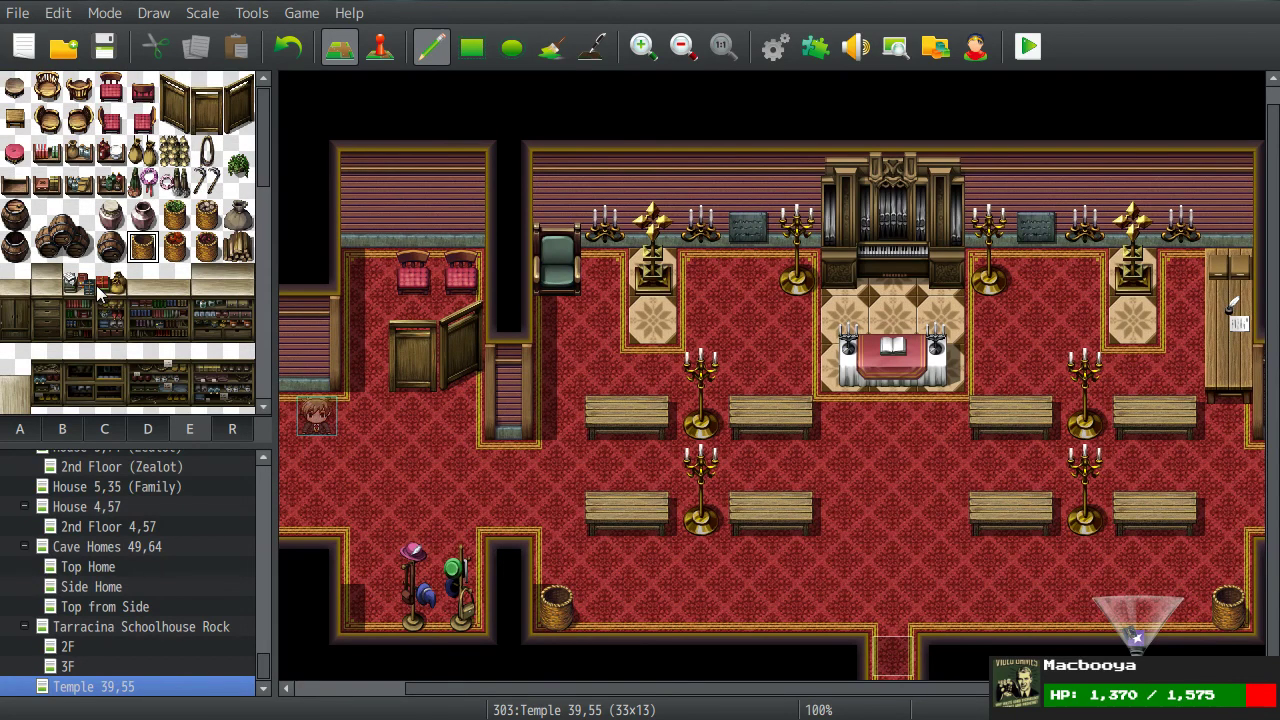
left_click(47, 152)
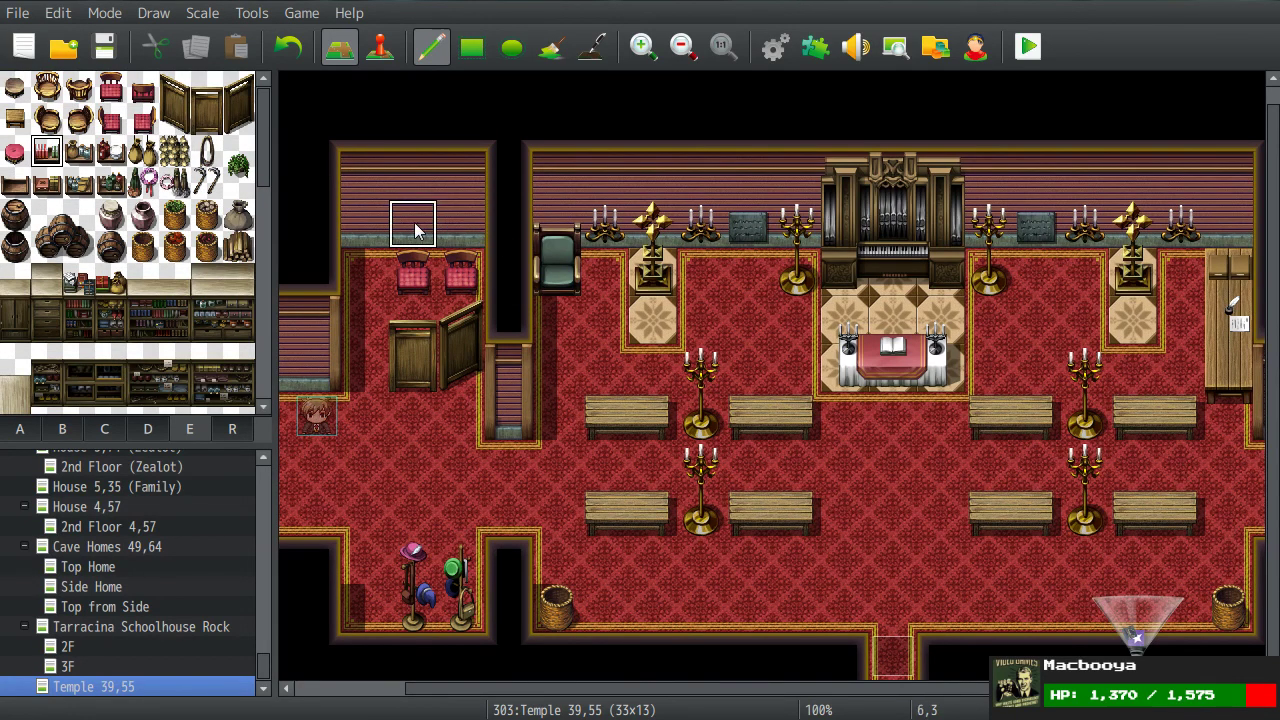
left_click(365, 225)
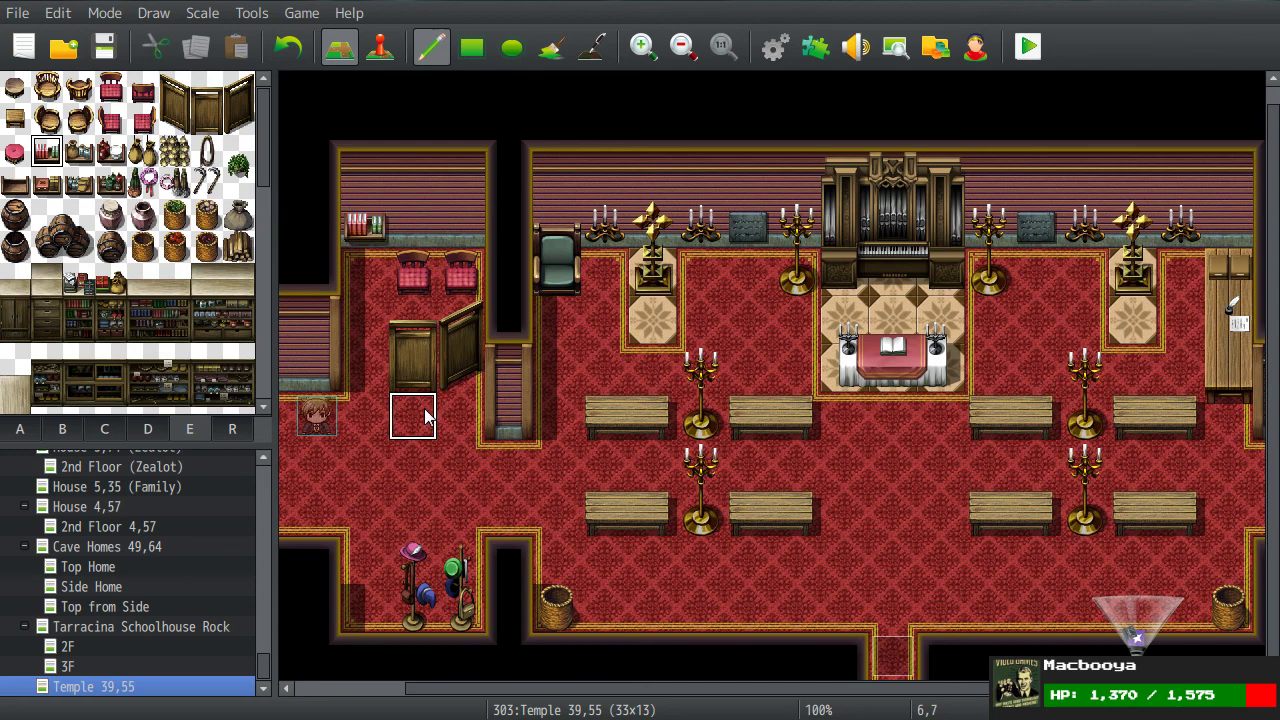
Step: Try paving a three-tile-wide aisle of beige floral tiles from the altar to the south doorway, including the doorway
middle_click_drag(783, 342, 686, 357)
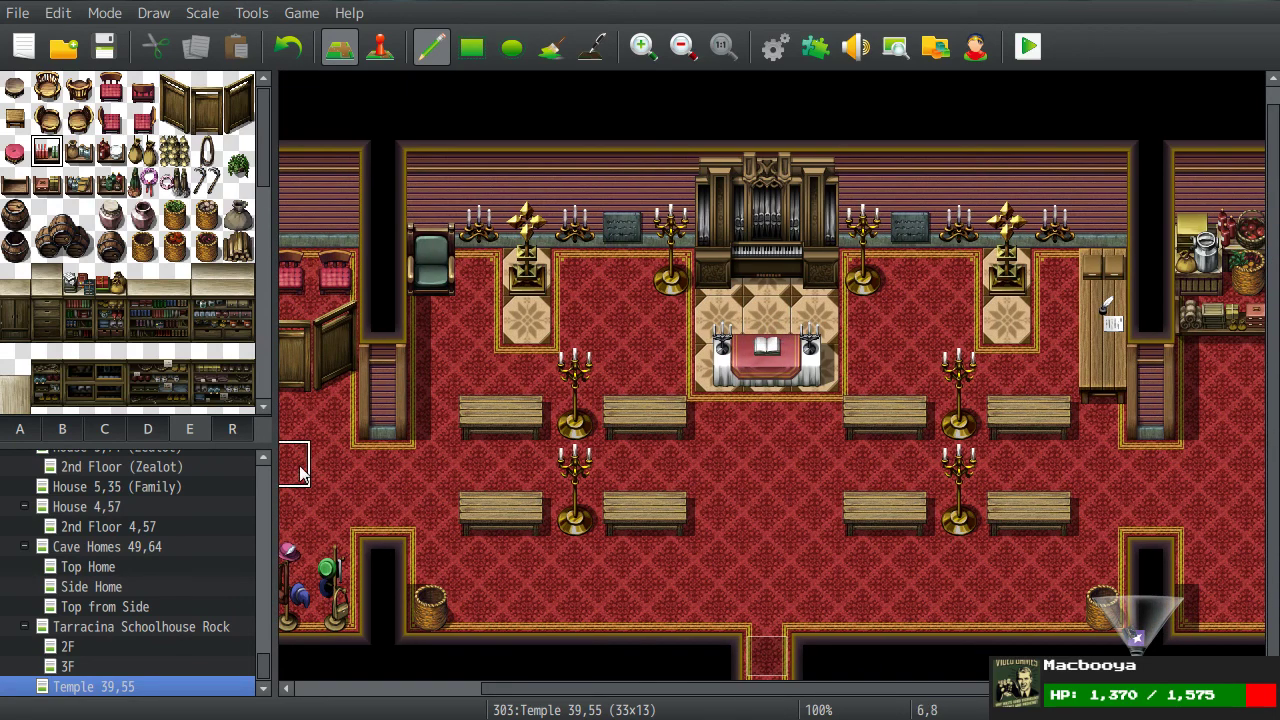
left_click(34, 432)
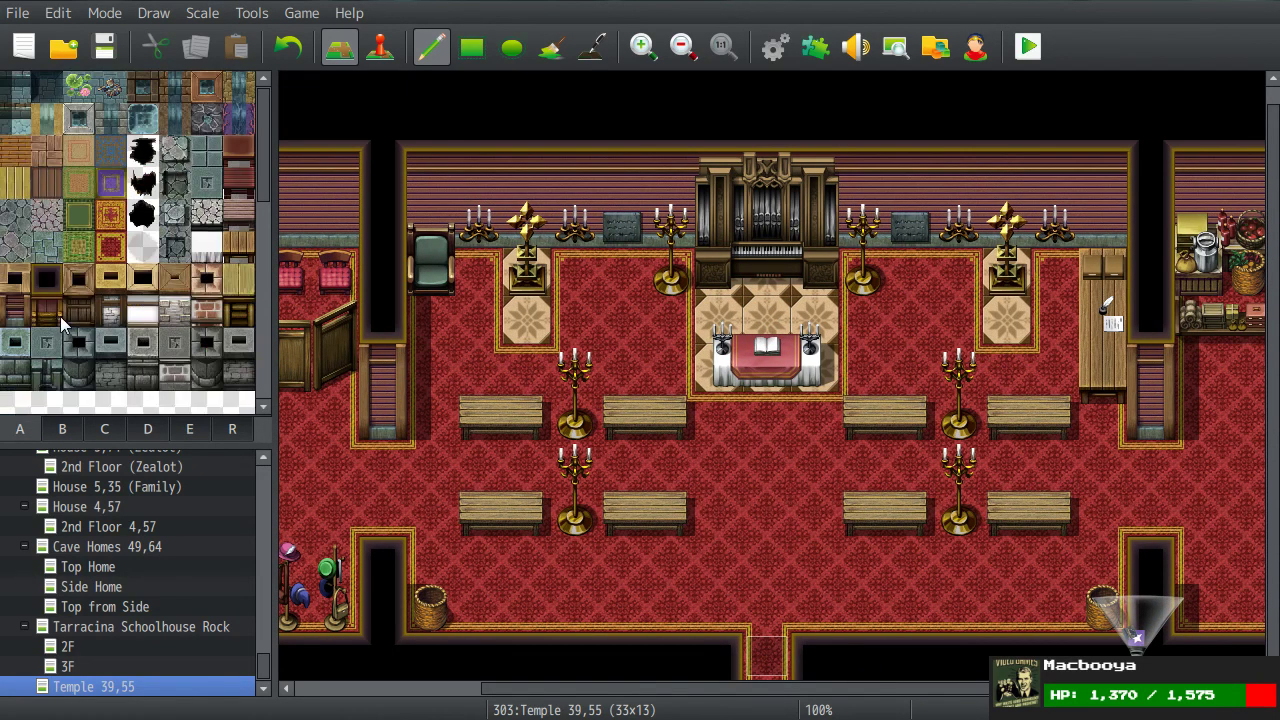
scroll(60, 316, "down", 5)
left_click(208, 296)
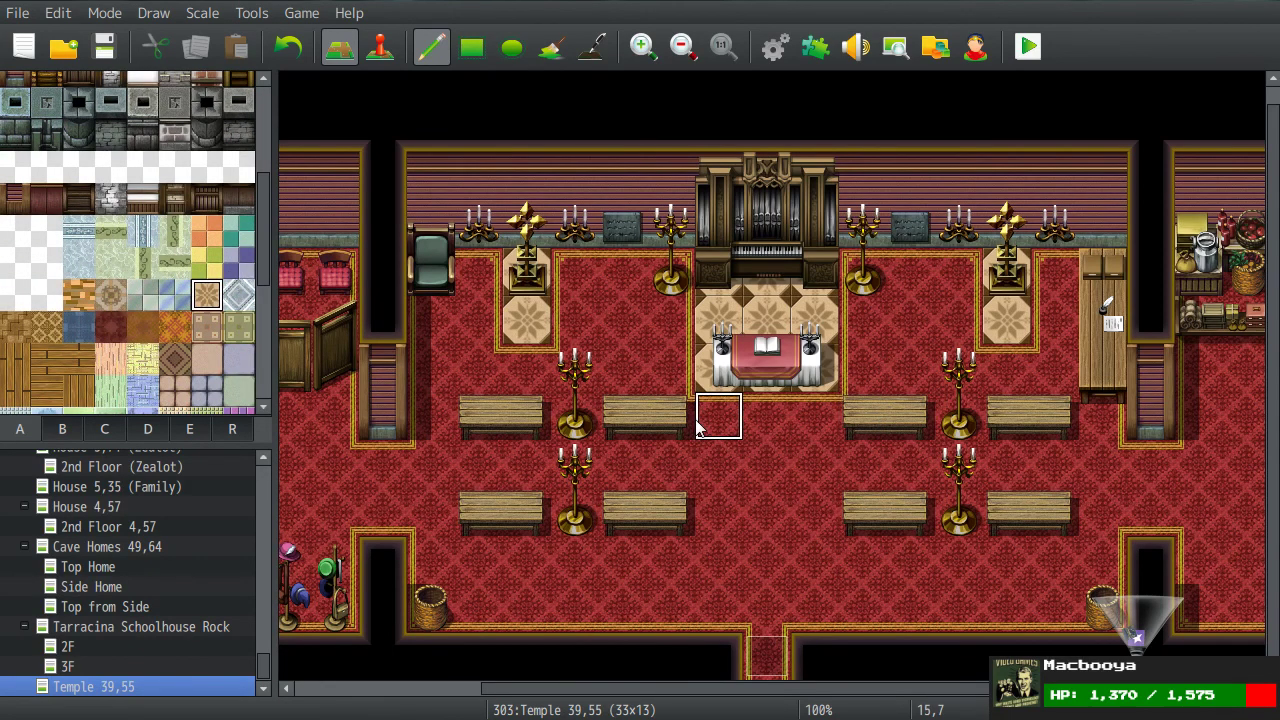
left_click(471, 47)
mouse_move(700, 426)
left_mouse_down()
mouse_move(819, 530)
mouse_move(815, 615)
left_mouse_up()
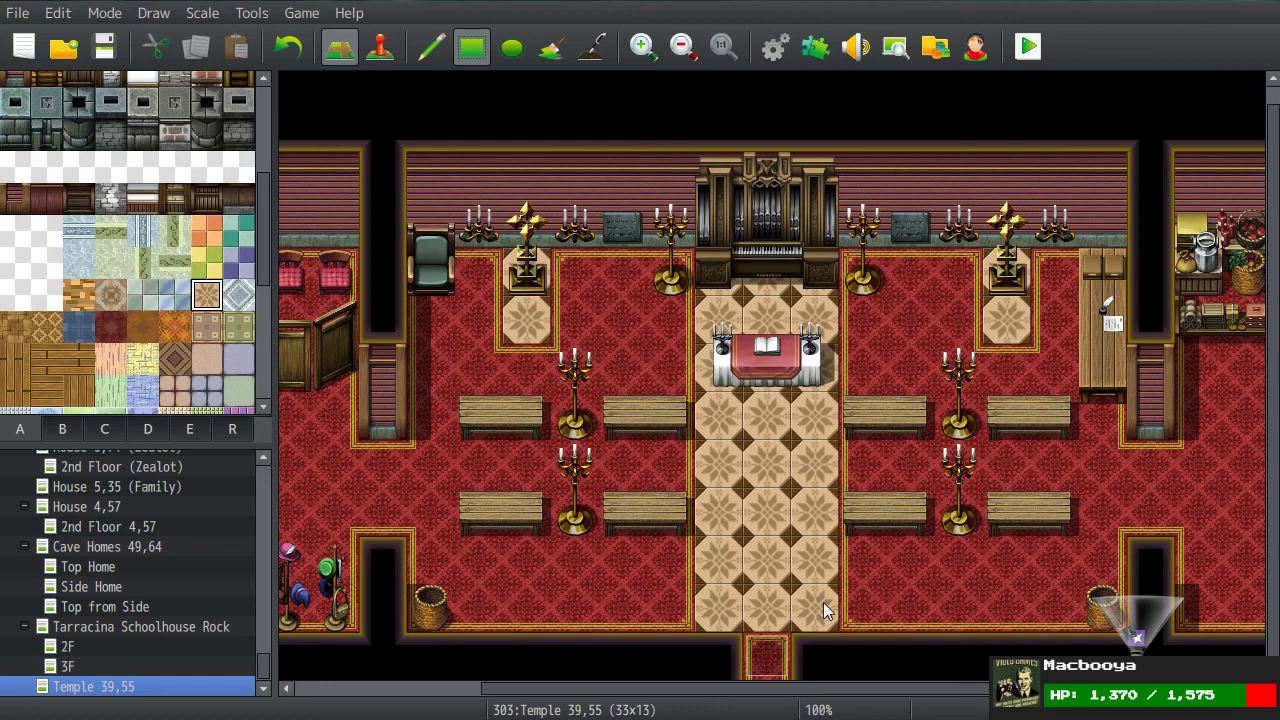
left_click(767, 655)
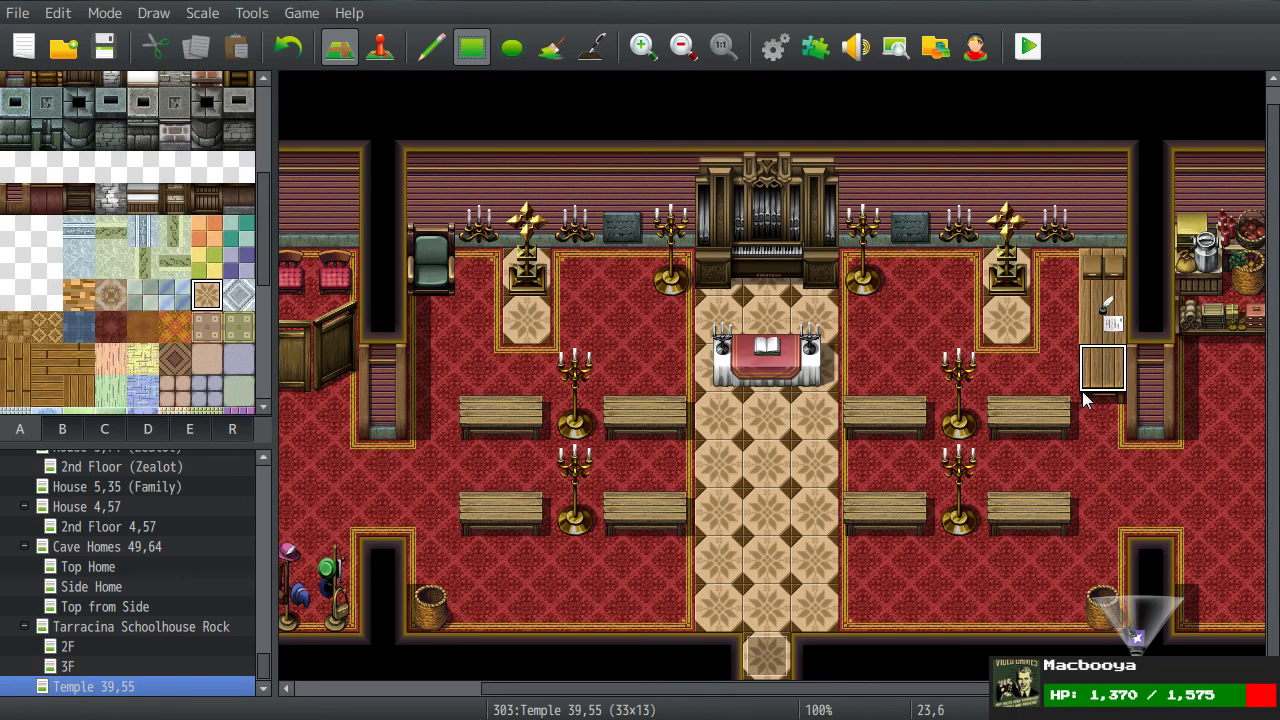
key("ctrl+z")
right_click(788, 455)
key("F12")
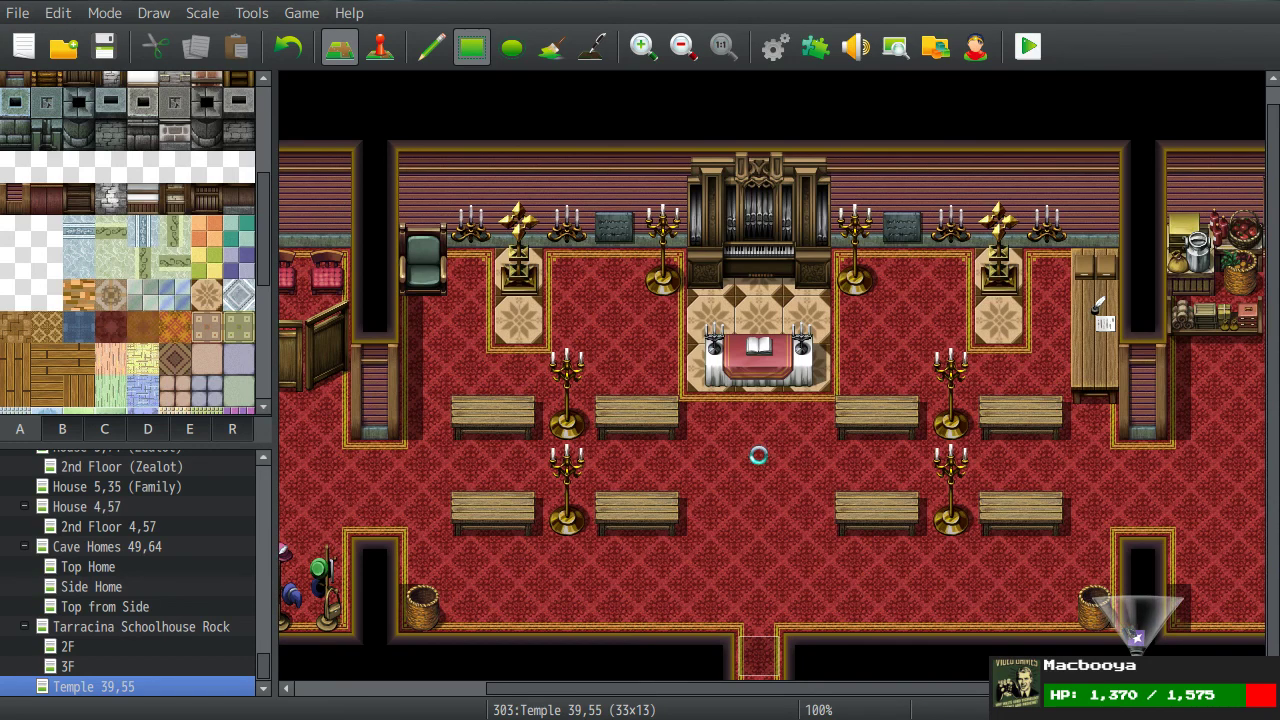
Step: Pave the west area's north alcove with a three-by-three block of the beige floral tile from tileset A
scroll(798, 452, "right", 5)
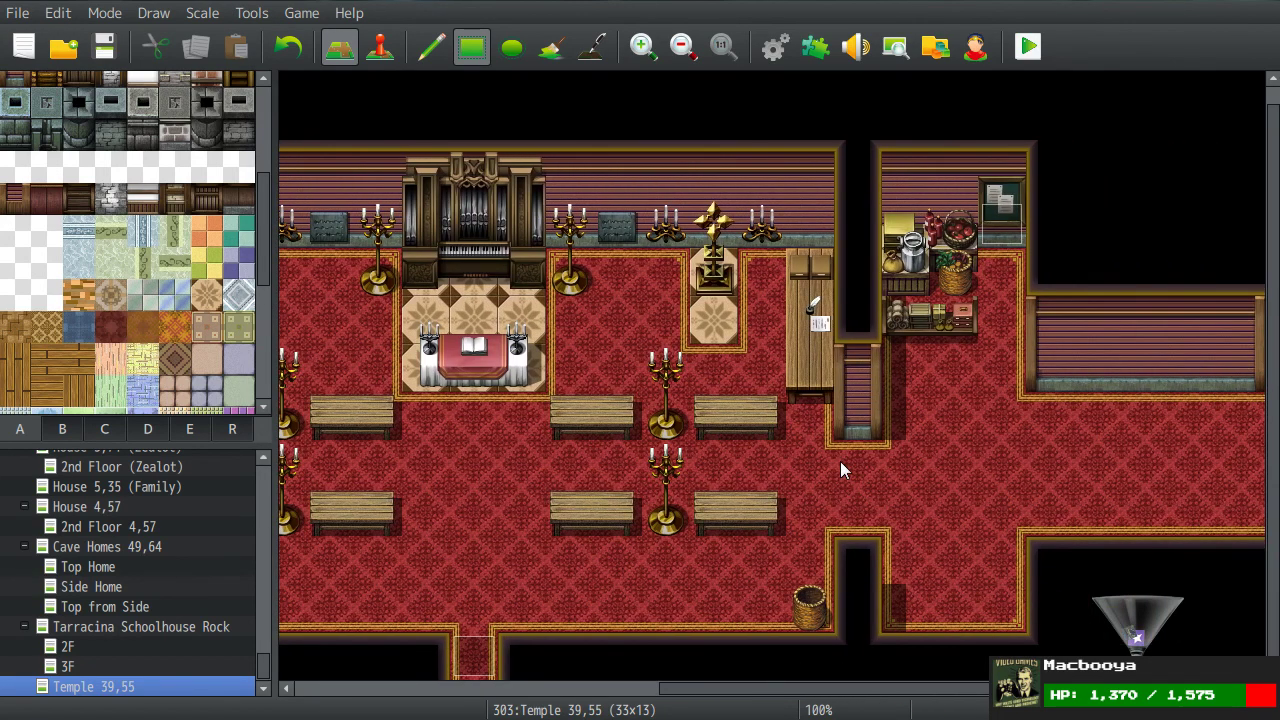
scroll(840, 464, "left", 8)
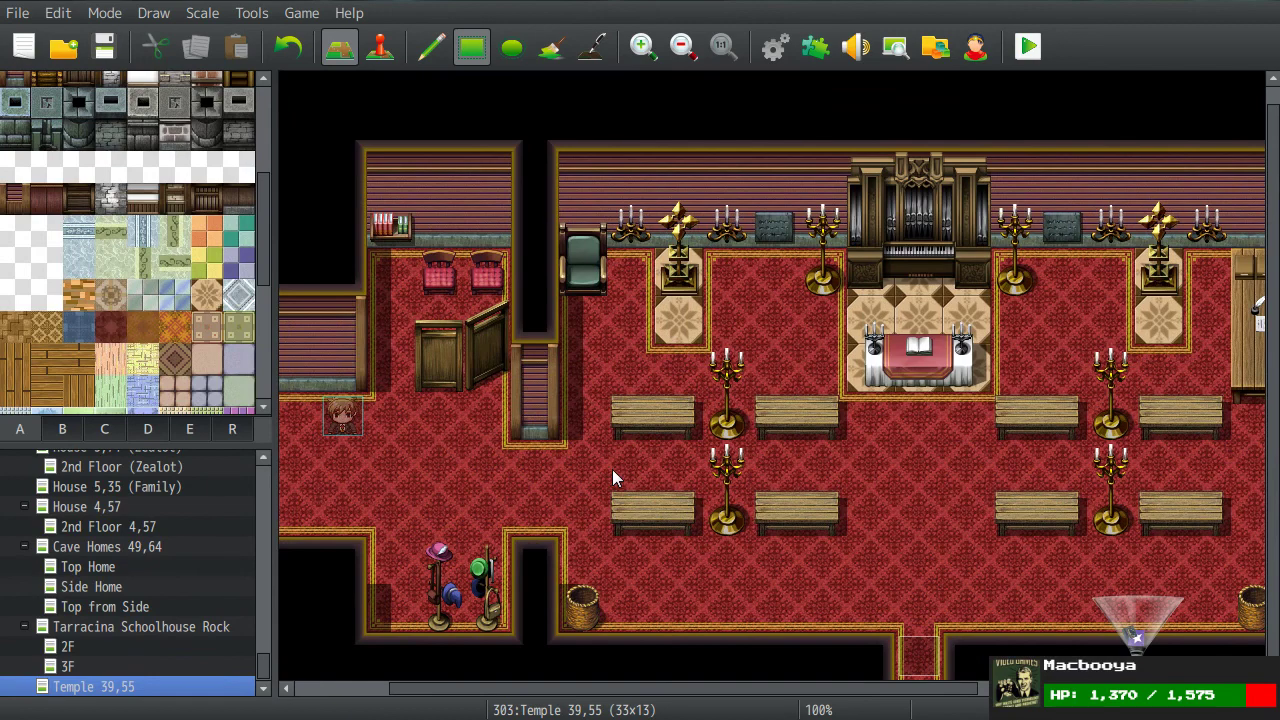
left_click(206, 294)
mouse_move(428, 362)
left_mouse_down()
mouse_move(389, 366)
mouse_move(471, 348)
mouse_move(473, 279)
mouse_move(407, 272)
left_mouse_up()
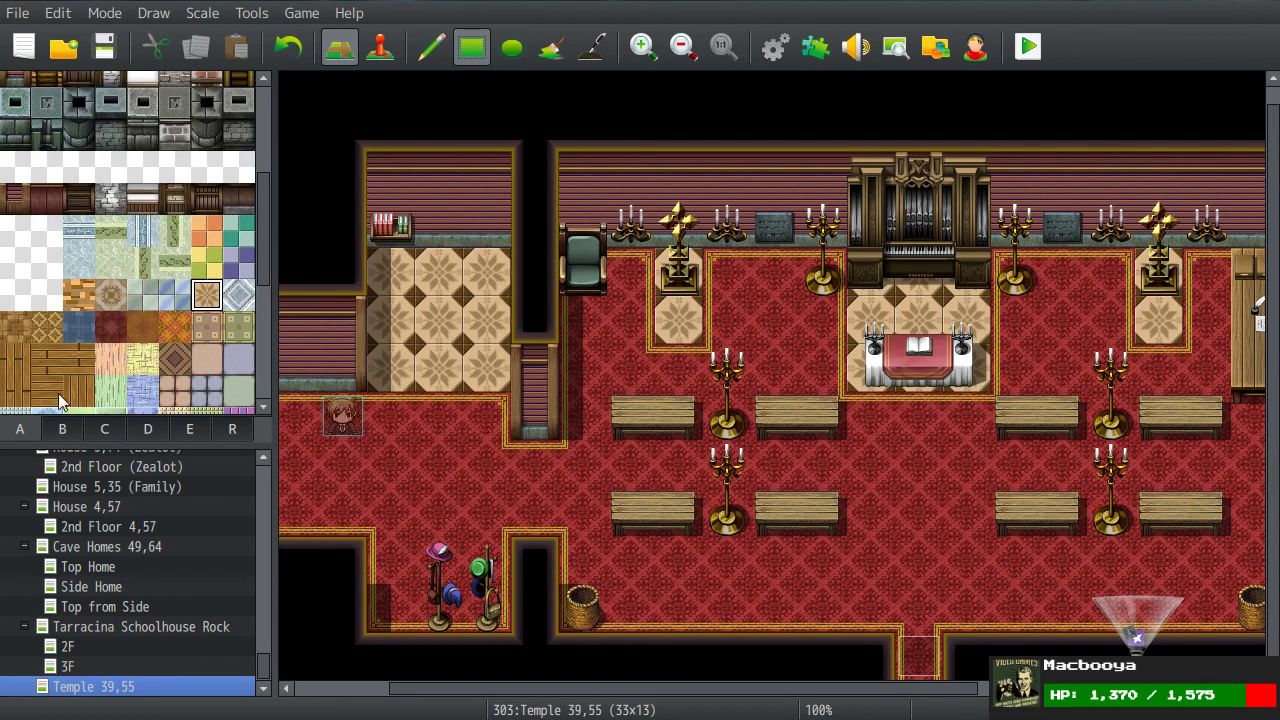
Step: Place the open wooden folding screen from tileset E again at the south edge of the tiled alcove
scroll(59, 402, "down", 10)
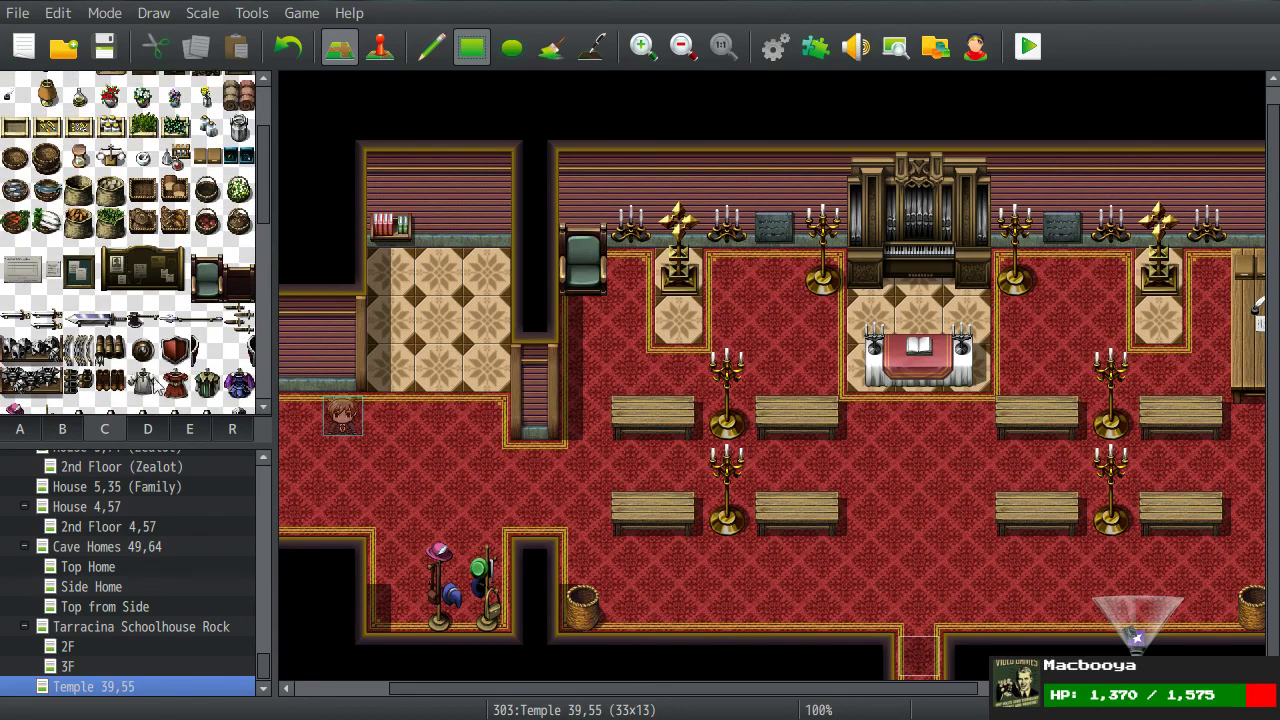
left_click(147, 428)
left_click(78, 428)
left_click(189, 428)
left_click_drag(205, 88, 233, 130)
left_click(440, 318)
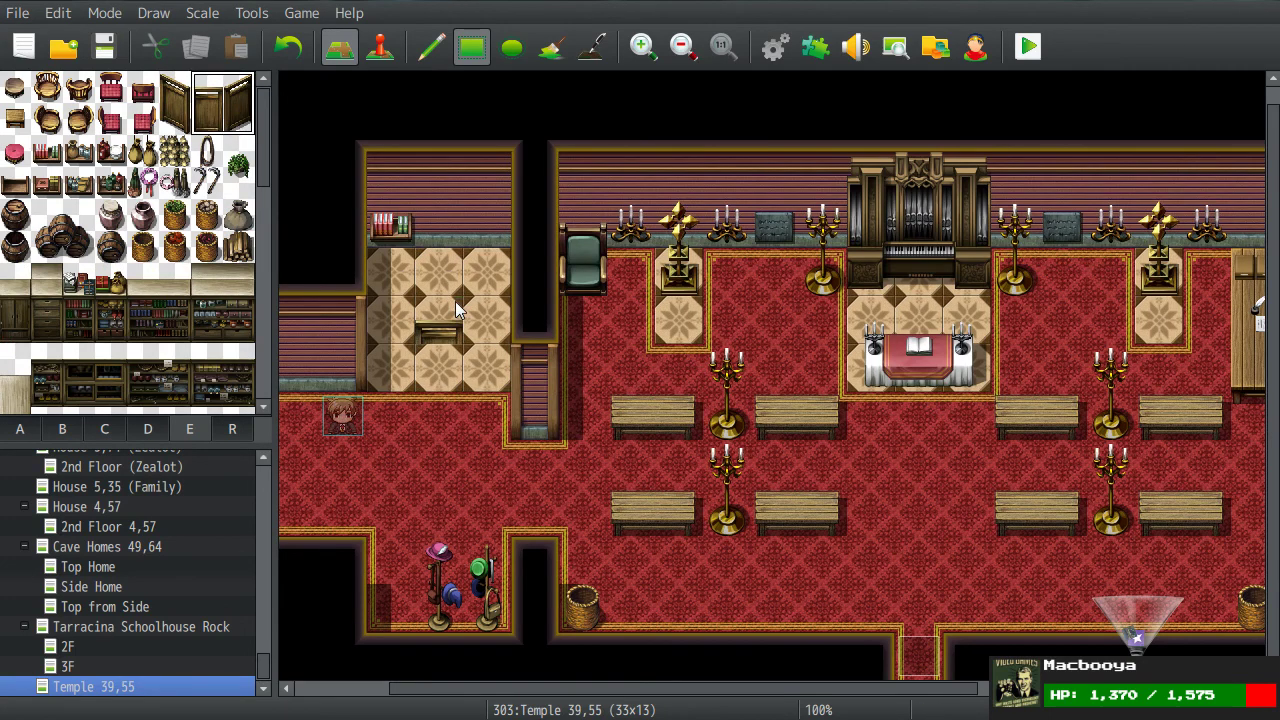
Step: Place two red-cushioned chairs side by side on the new tiles behind the folding screen
left_click(111, 88)
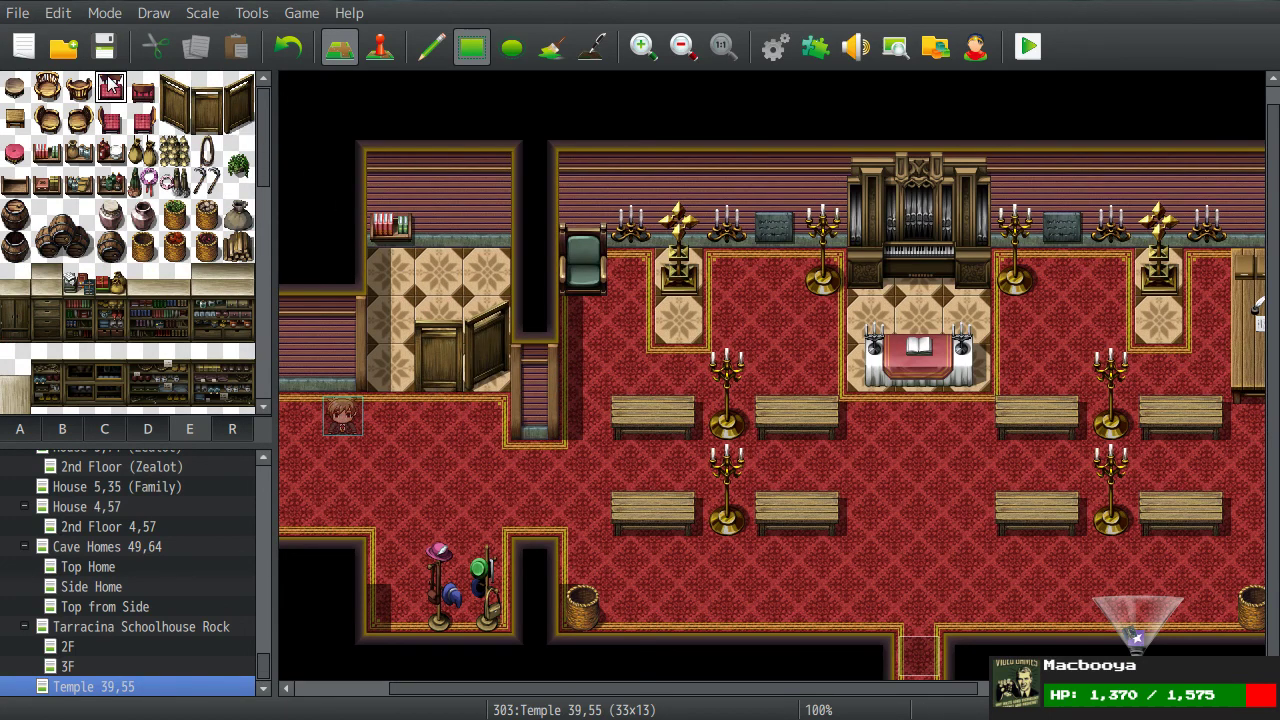
left_click(440, 272)
left_click(488, 272)
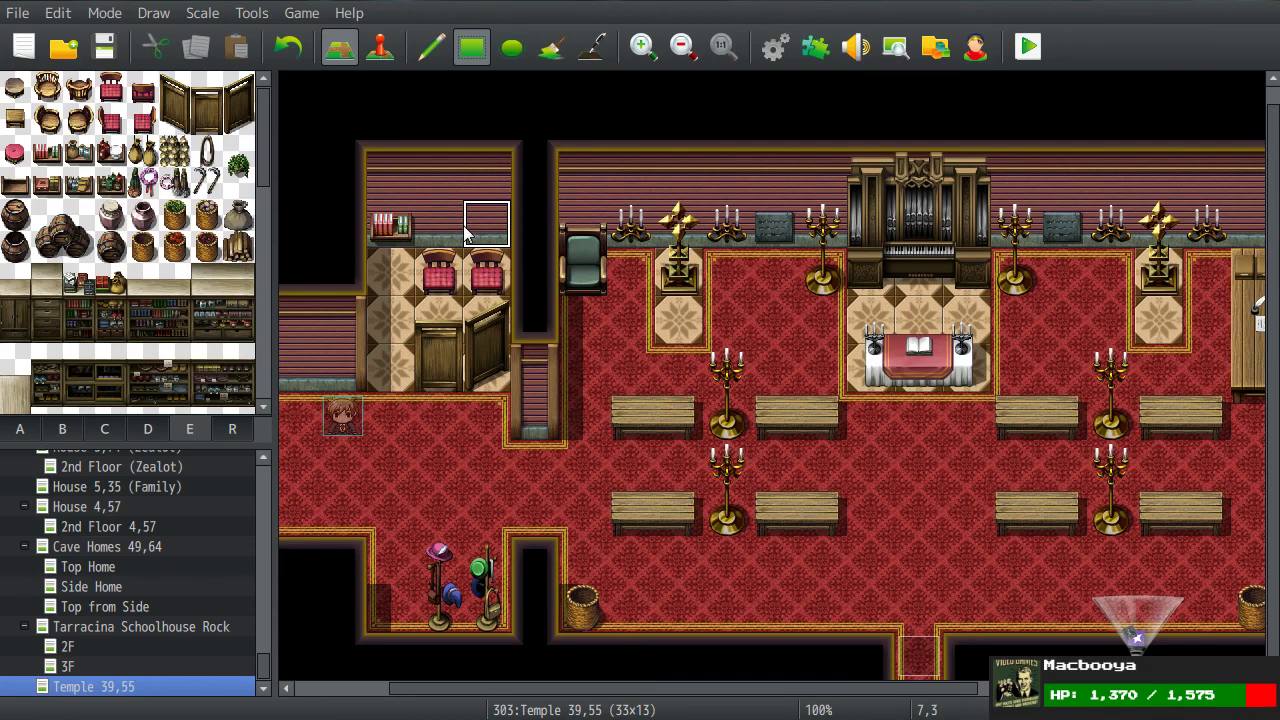
Step: Examine the temple layout and look through tileset E for further furnishings, checking the database's tileset settings
middle_click_drag(531, 190, 683, 390)
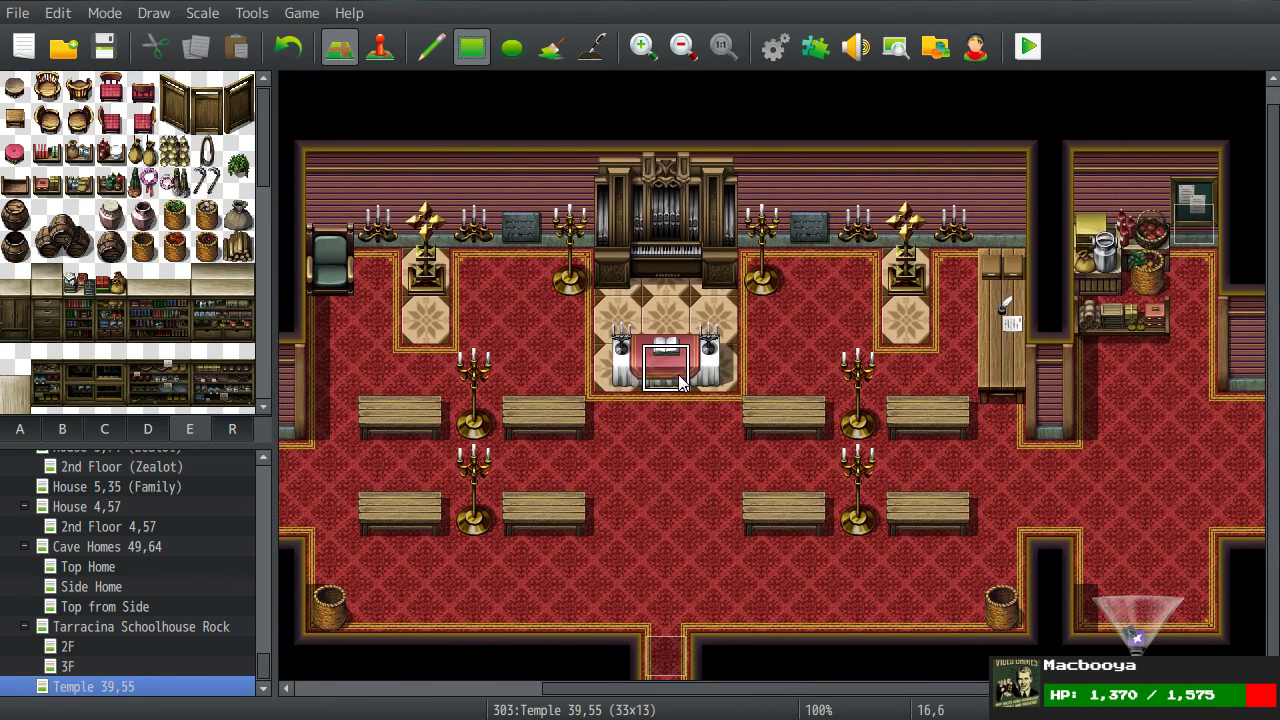
right_click_drag(666, 439, 667, 670)
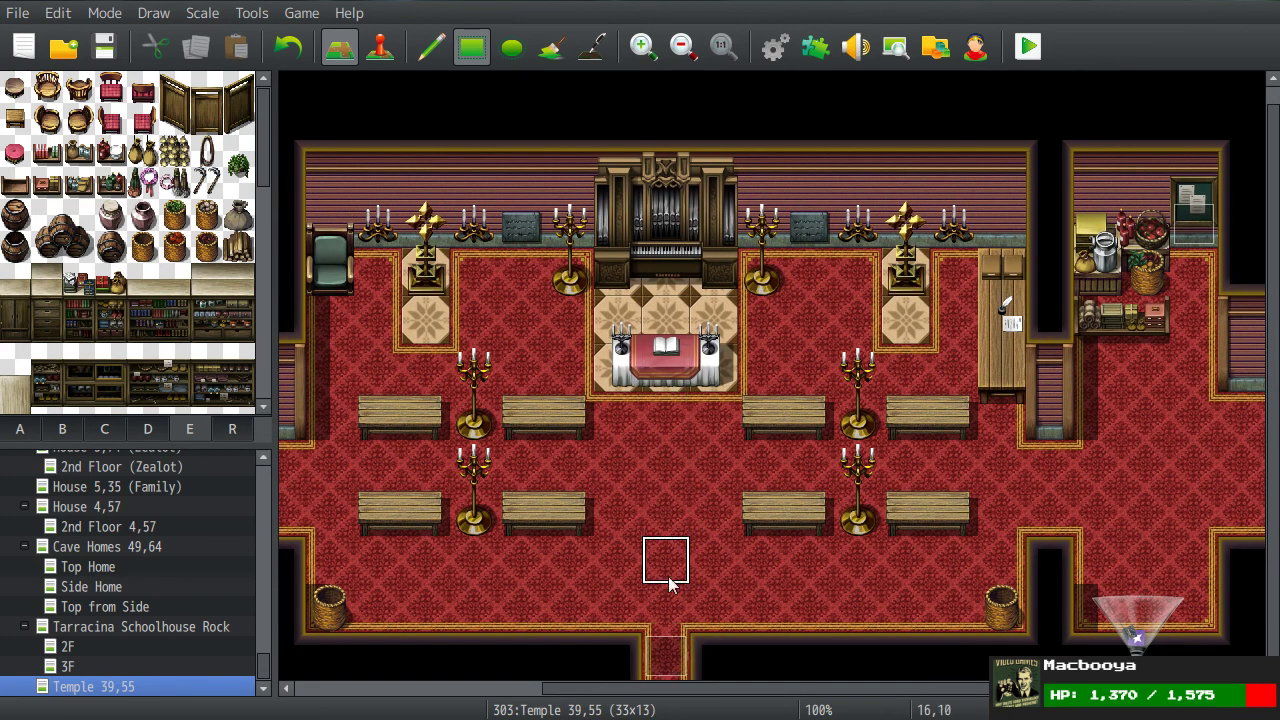
middle_click_drag(570, 323, 622, 368)
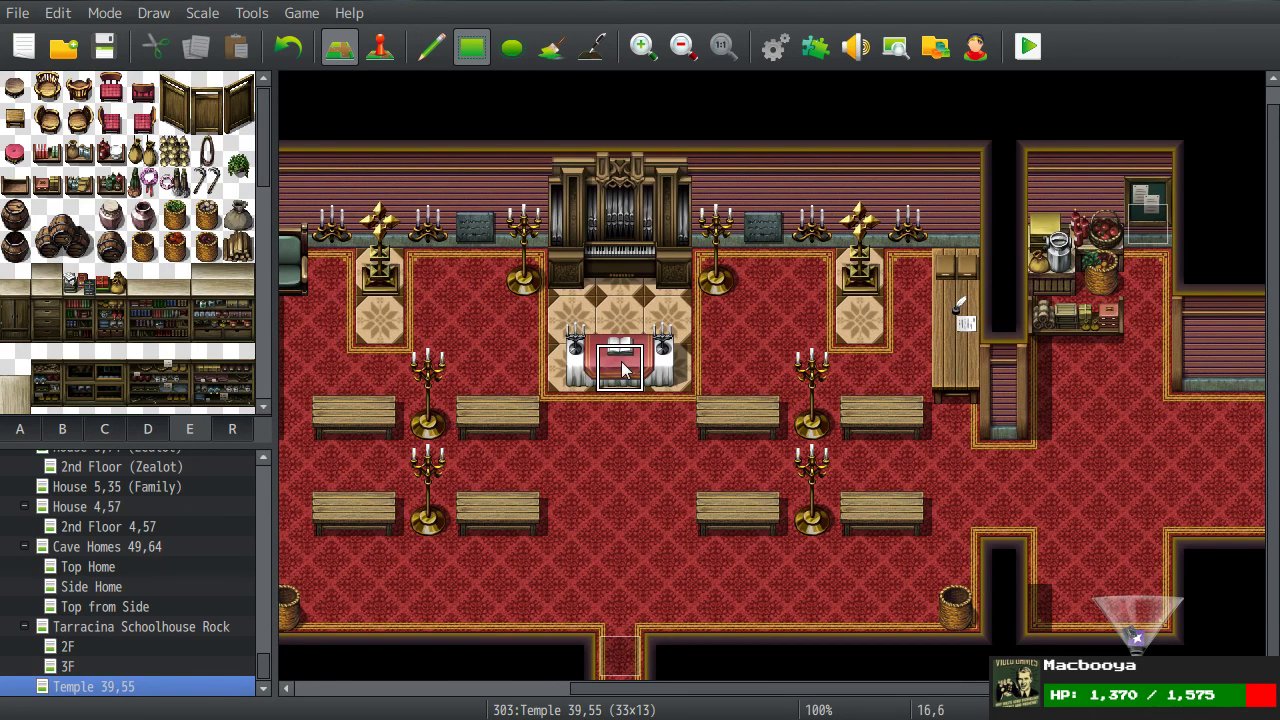
scroll(62, 300, "down", 3)
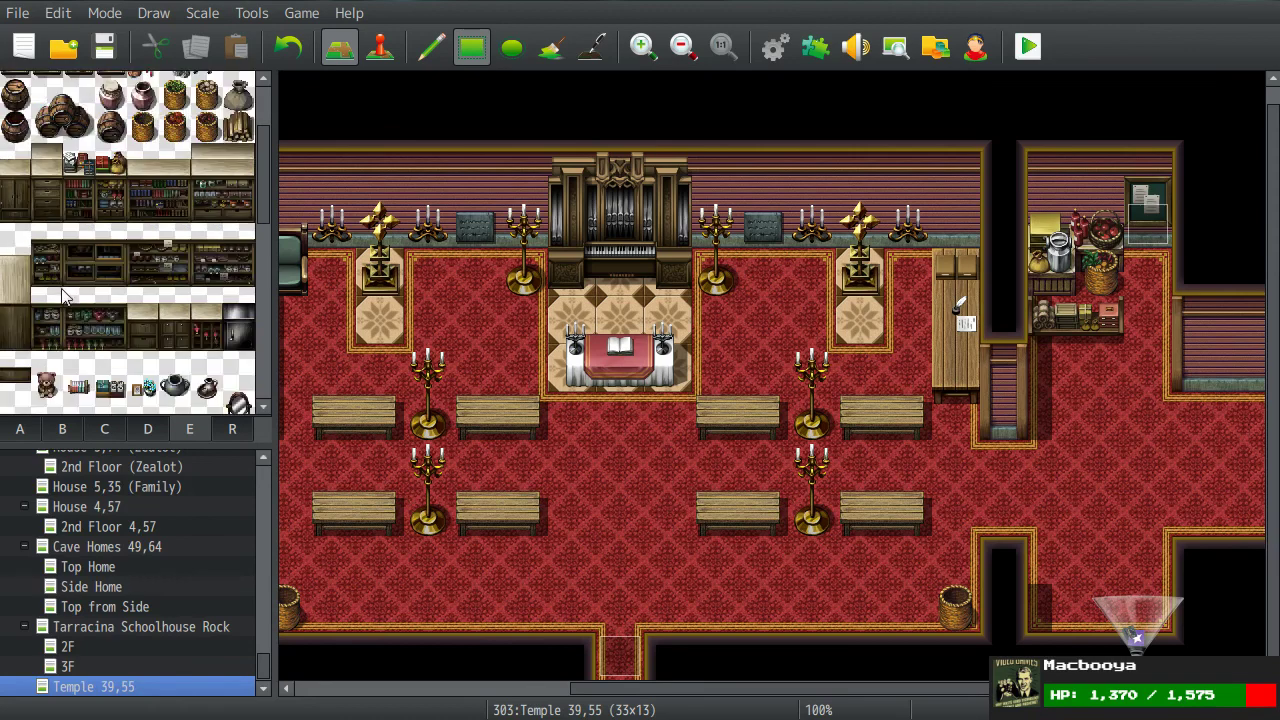
scroll(62, 300, "down", 1)
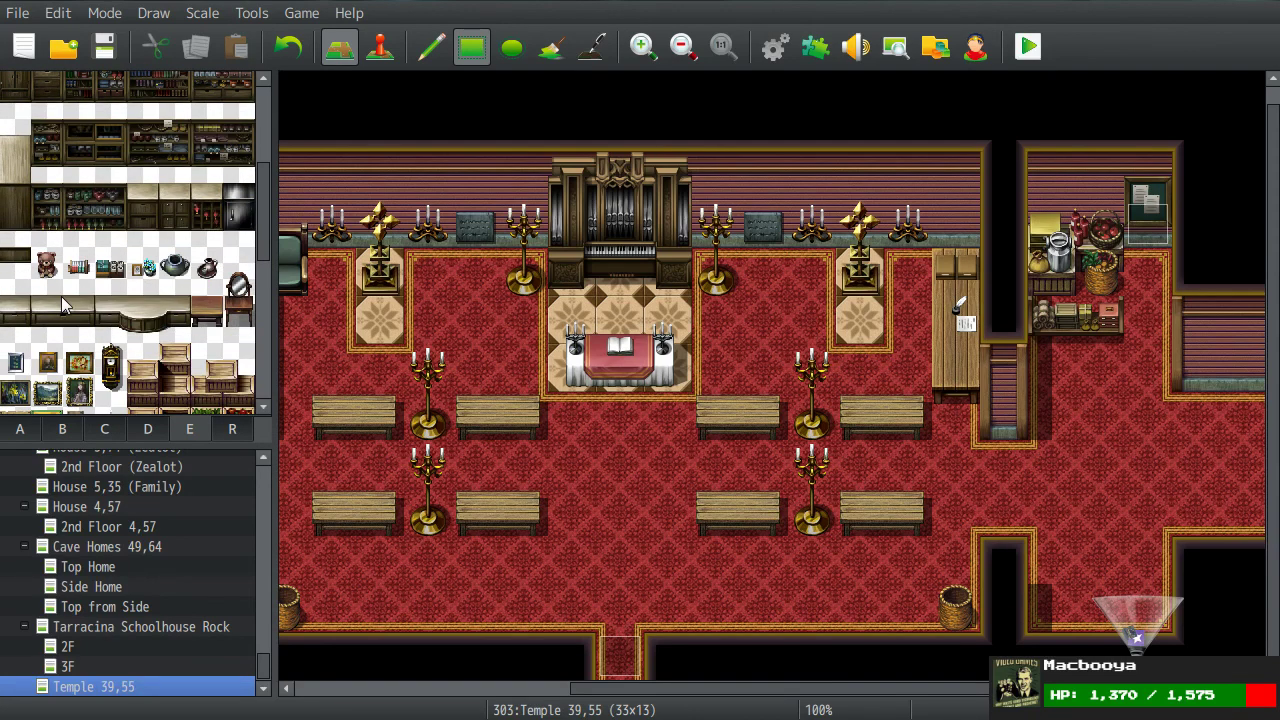
left_click(46, 263)
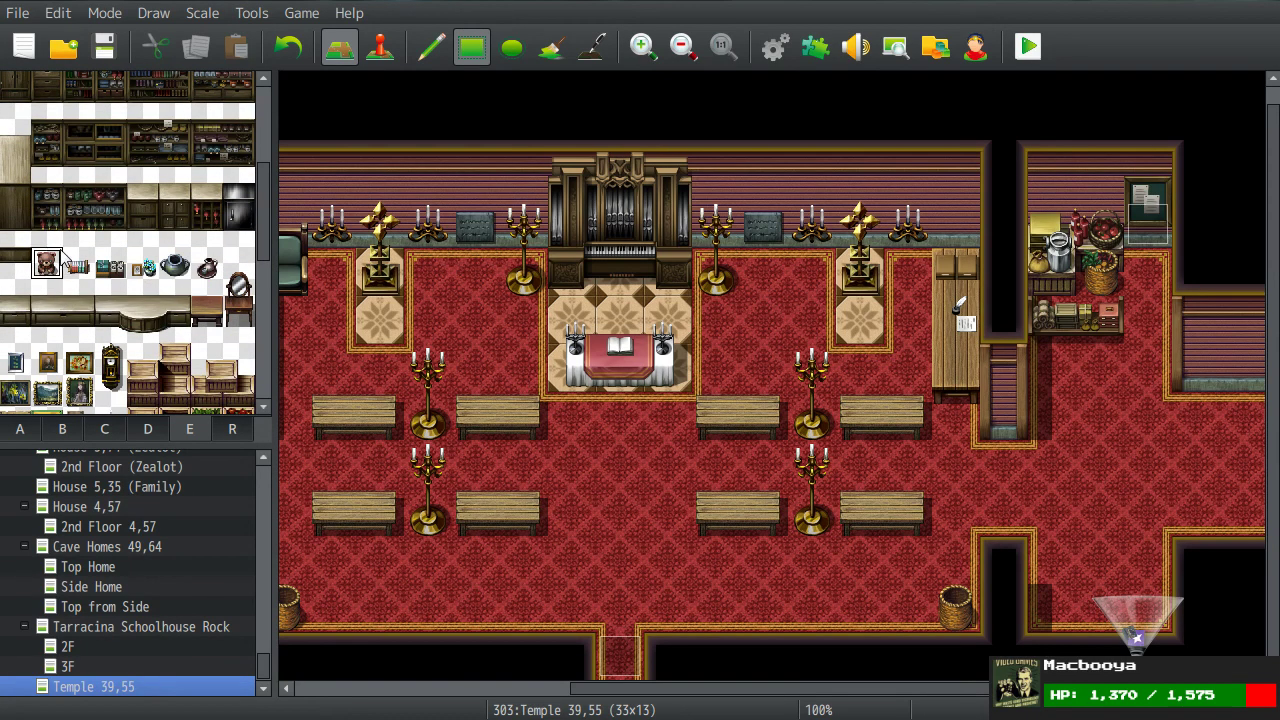
left_click(776, 48)
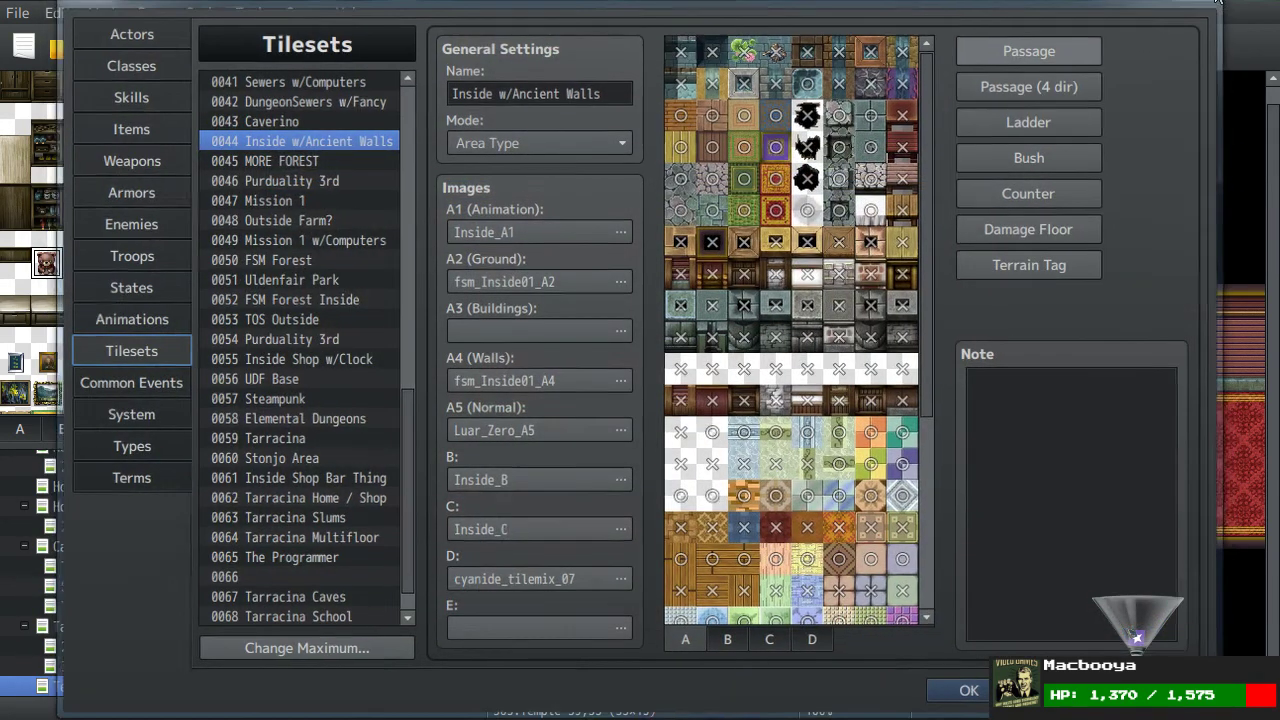
key("Escape")
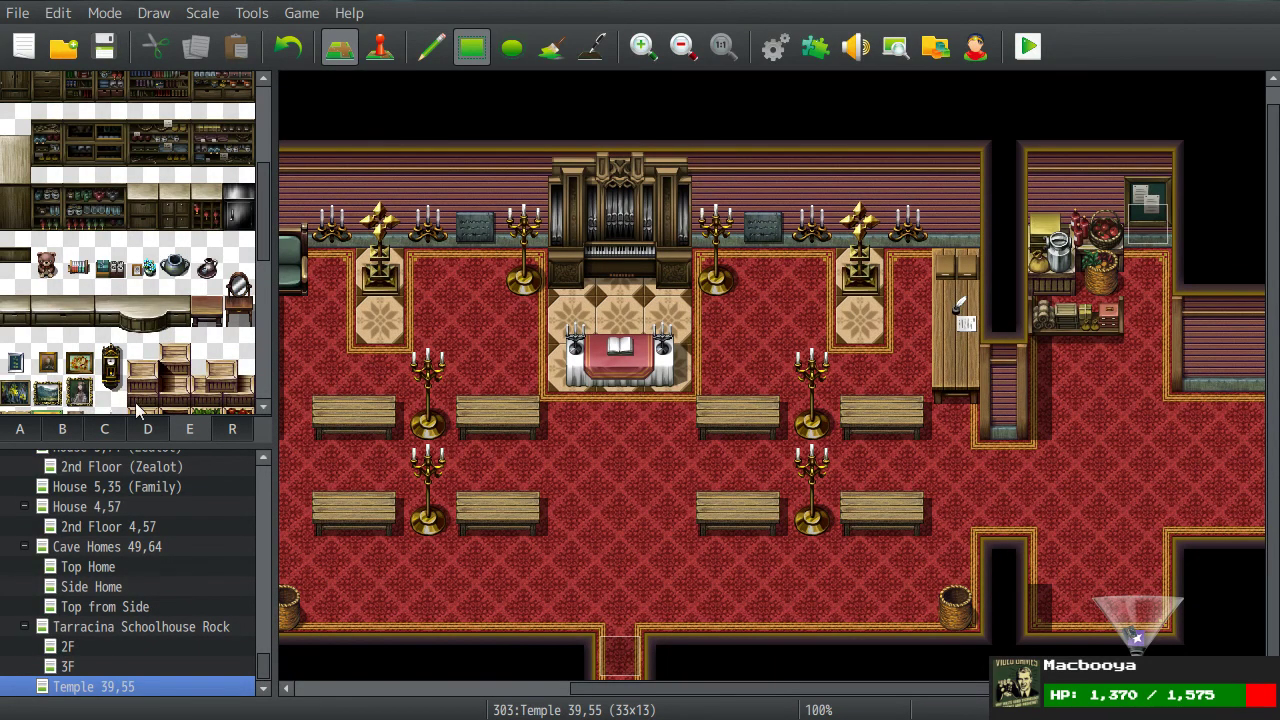
scroll(66, 330, "down", 5)
scroll(66, 330, "down", 5)
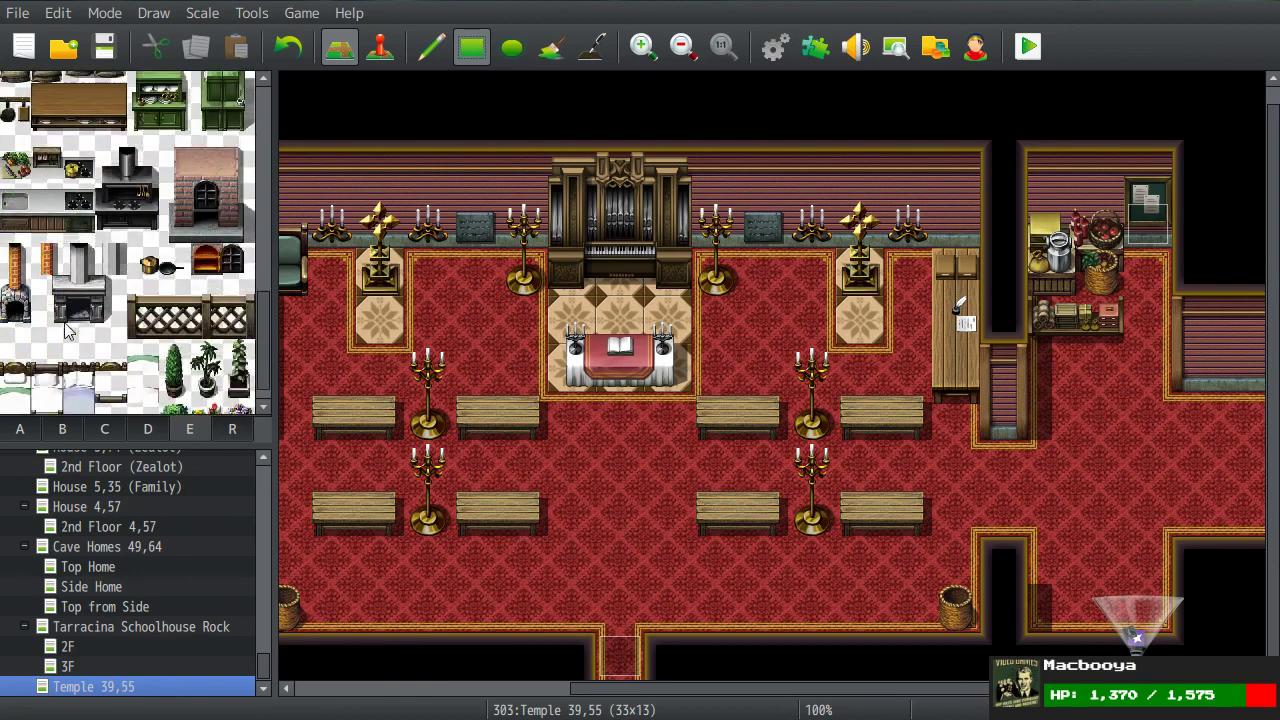
scroll(540, 392, "left", 1)
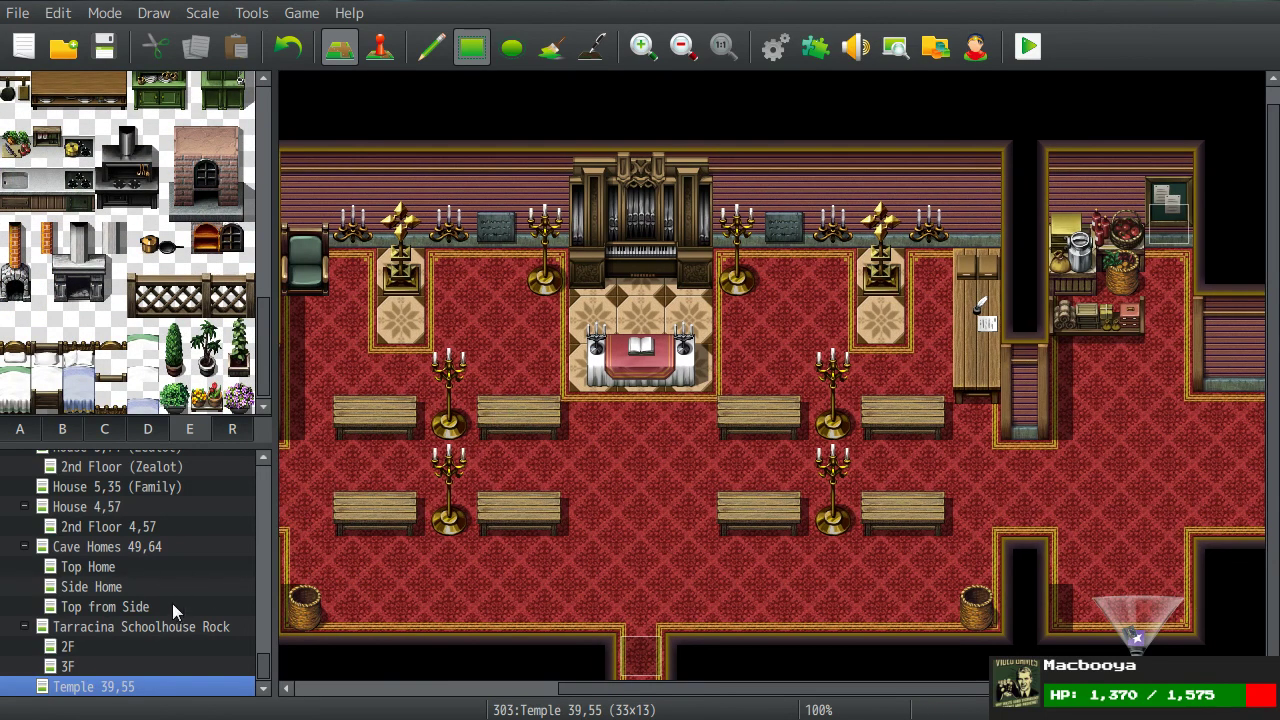
Step: Open the Tarracina map and examine the temple's exterior along with the objects in tilesets D and E
scroll(171, 602, "up", 5)
left_click(88, 529)
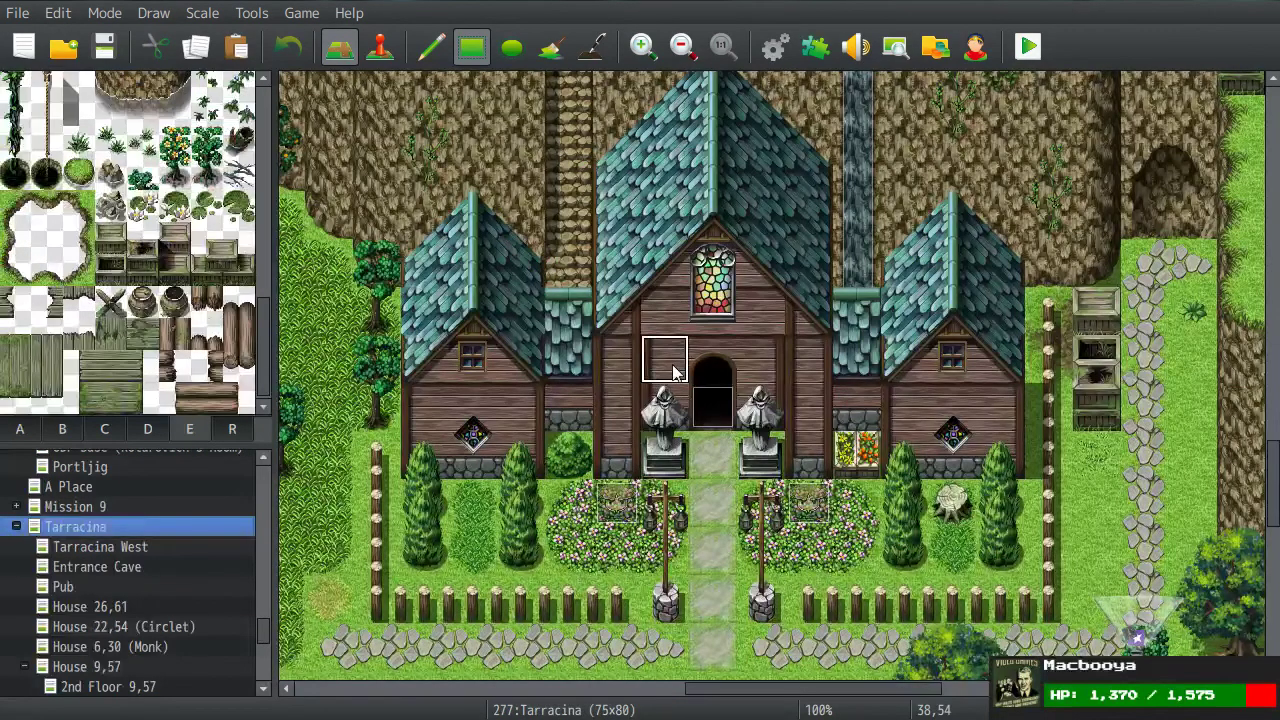
scroll(95, 527, "down", 5)
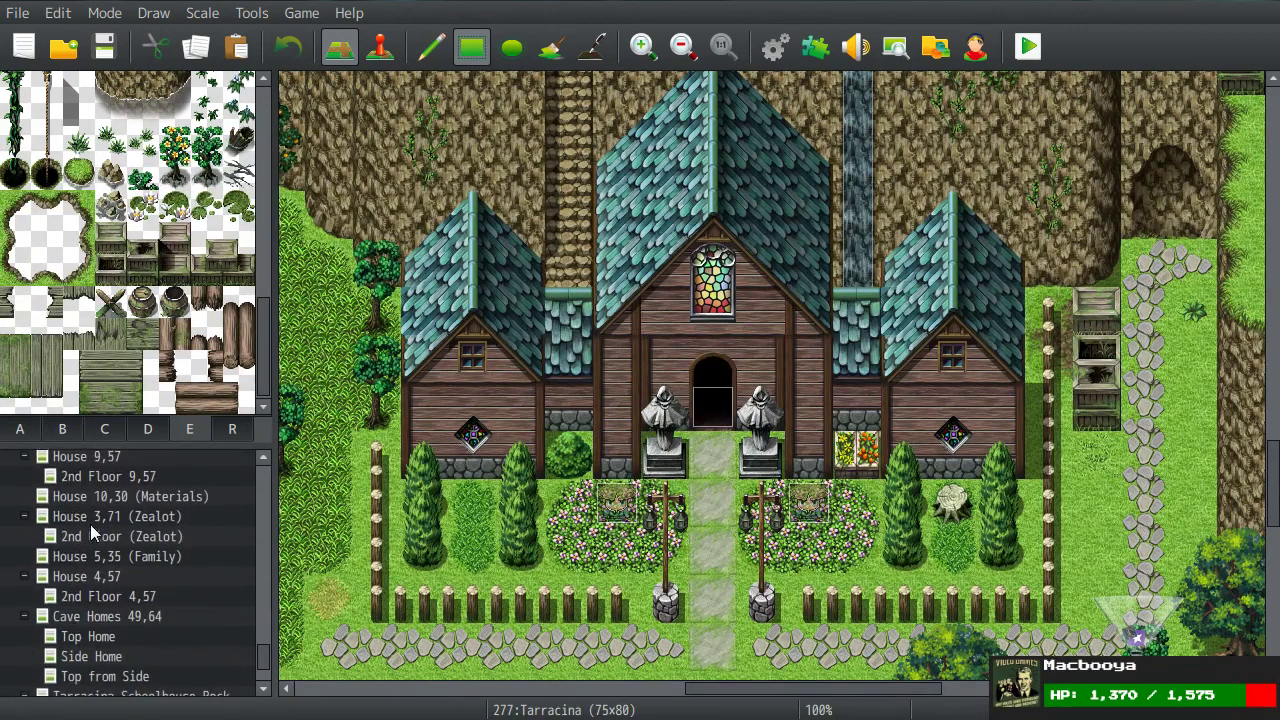
left_click(160, 430)
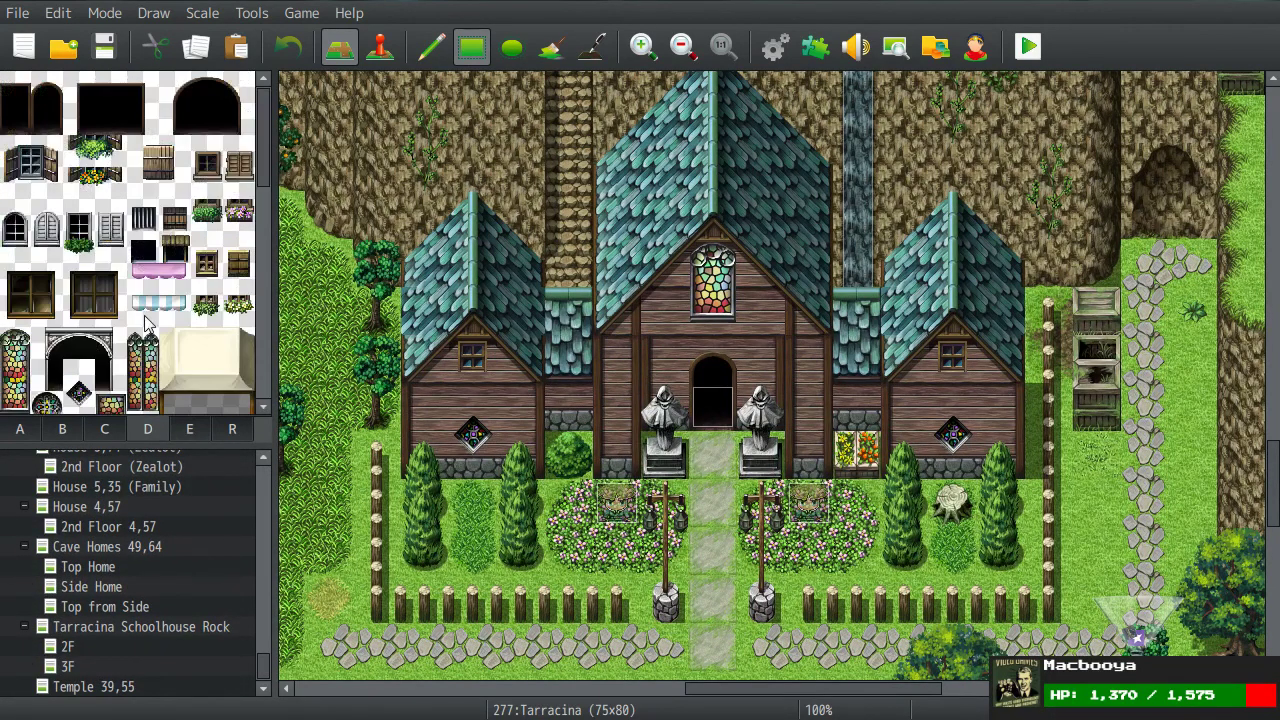
scroll(145, 322, "down", 10)
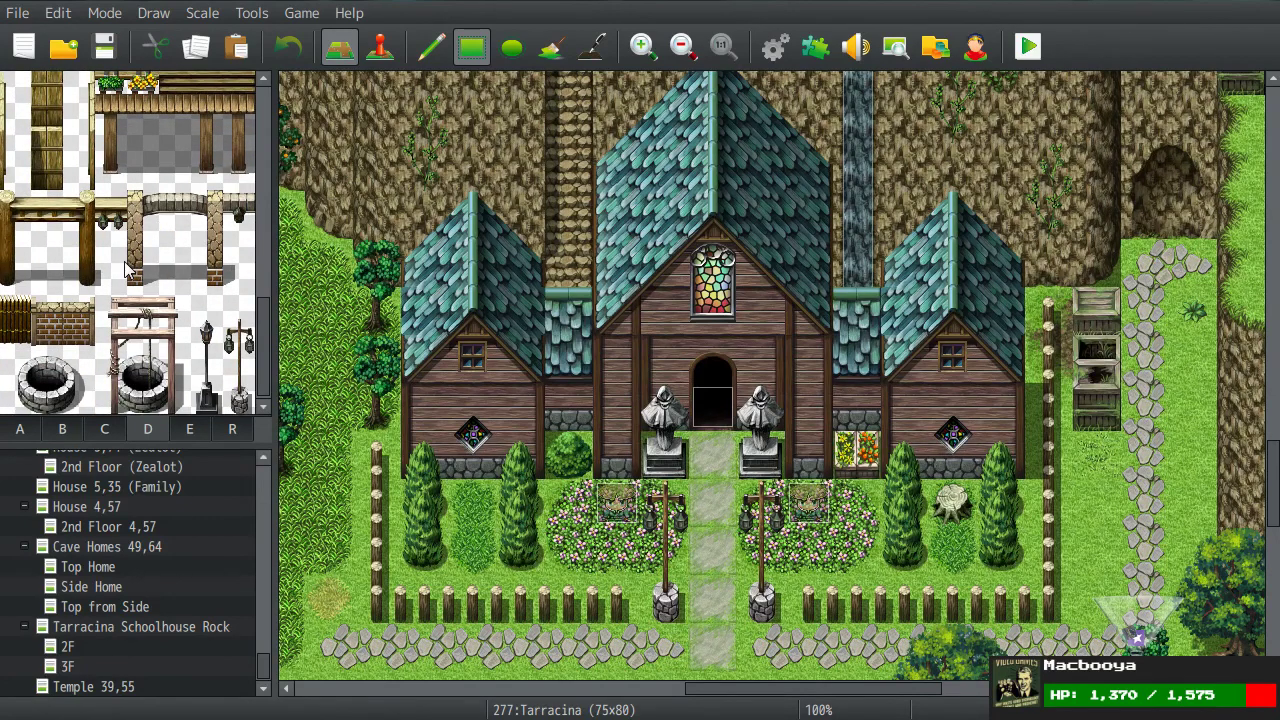
scroll(127, 270, "up", 3)
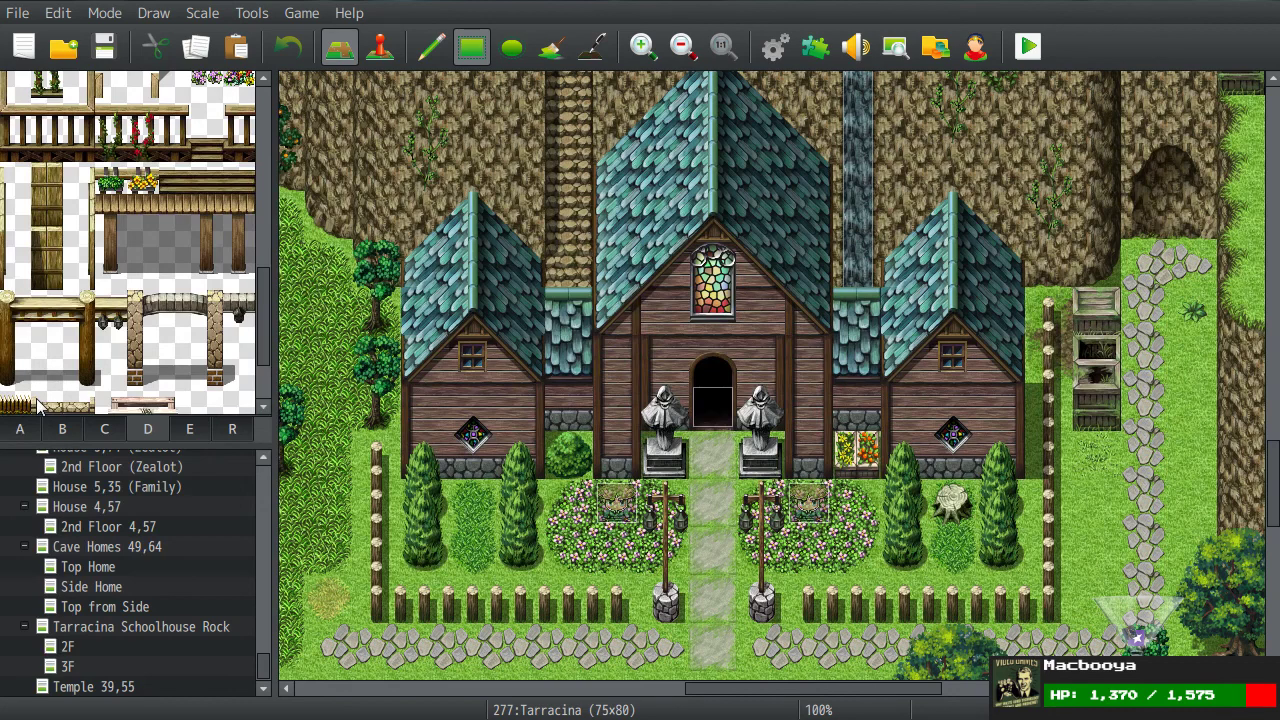
left_click(189, 430)
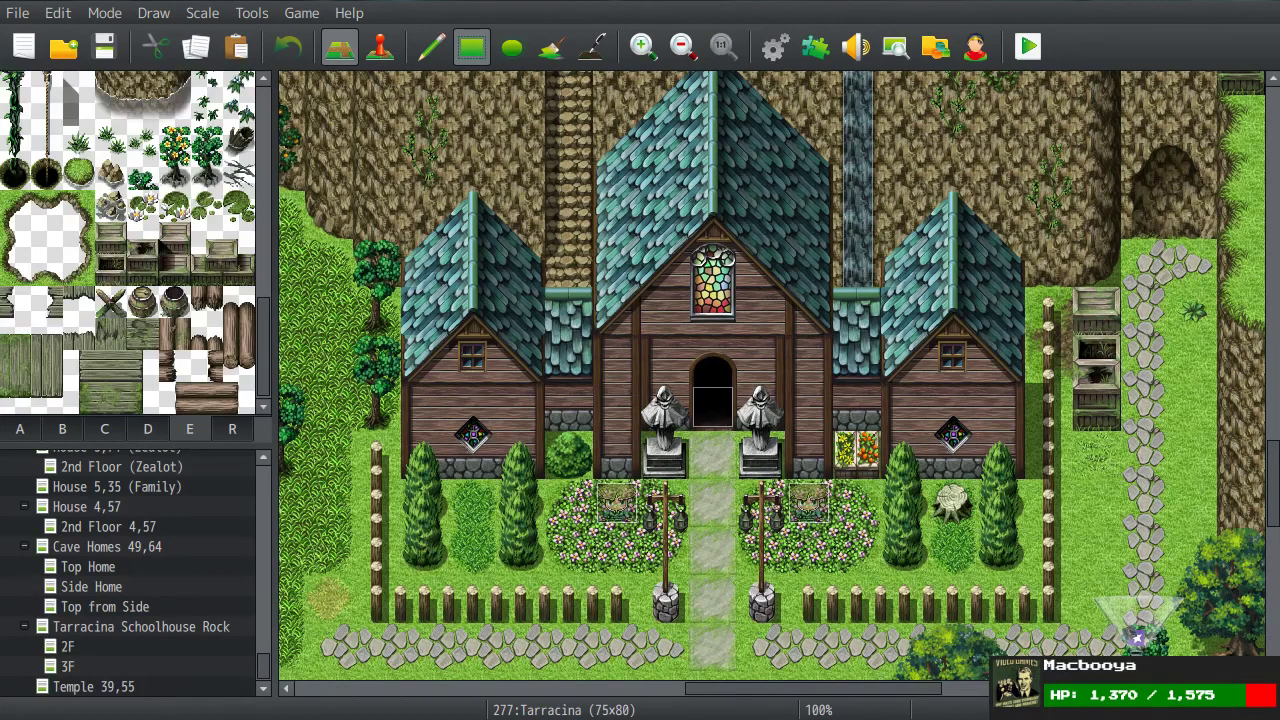
Step: Try the 2000_Thief background music in the sound test at 150% pitch, reset the pitch to 100% and stop playback
left_click(855, 46)
mouse_move(669, 215)
left_mouse_down()
mouse_move(656, 249)
mouse_move(655, 487)
mouse_move(648, 197)
mouse_move(646, 247)
mouse_move(649, 230)
left_mouse_up()
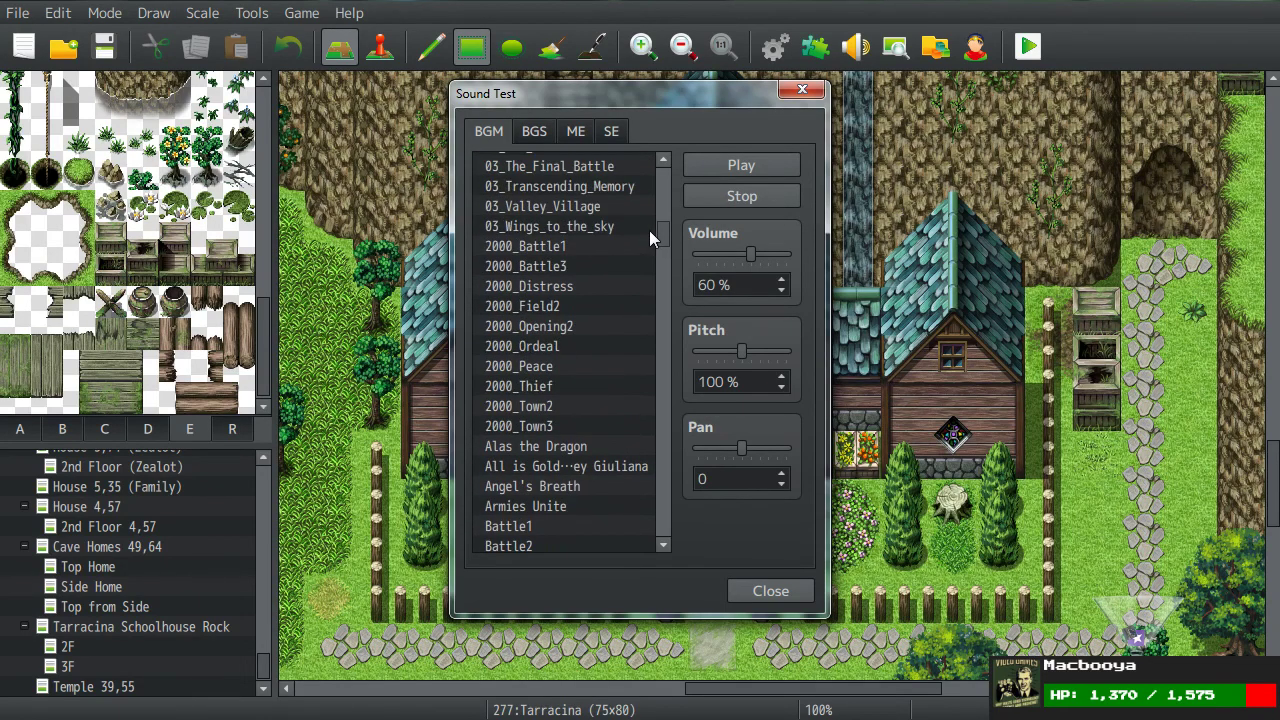
left_click_drag(743, 357, 874, 365)
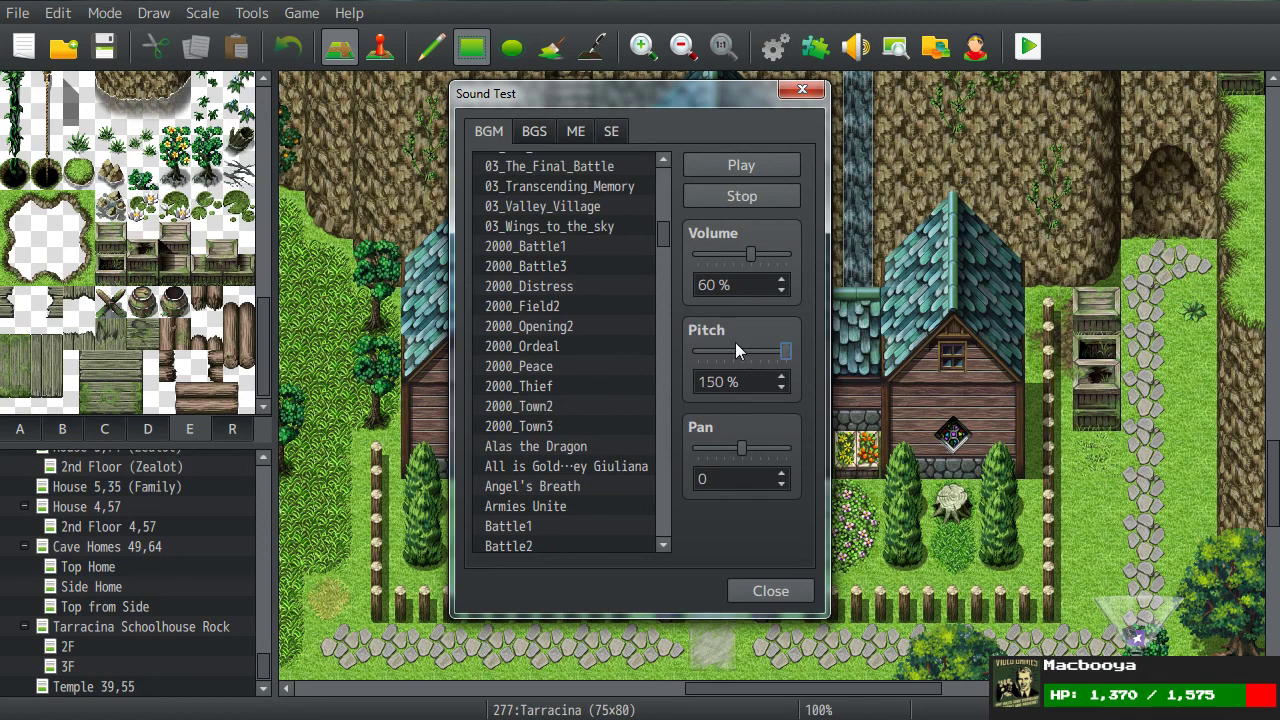
left_click(540, 386)
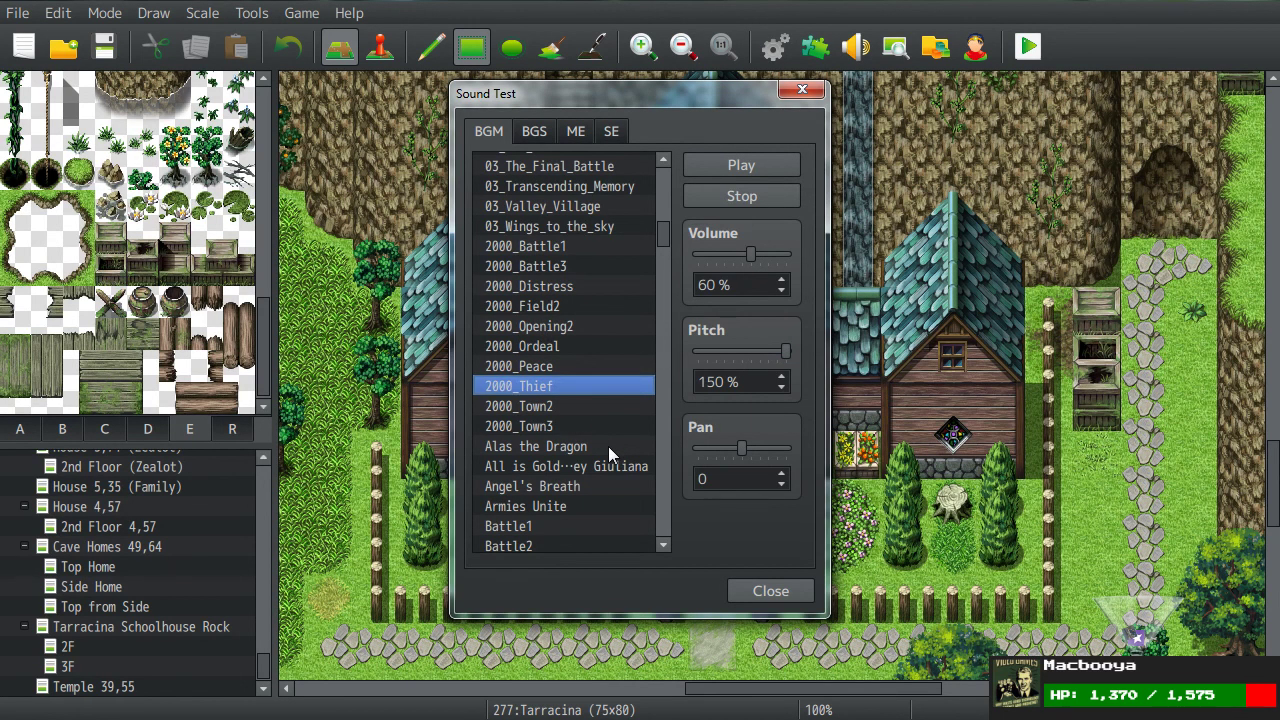
left_click(738, 355)
left_click(741, 196)
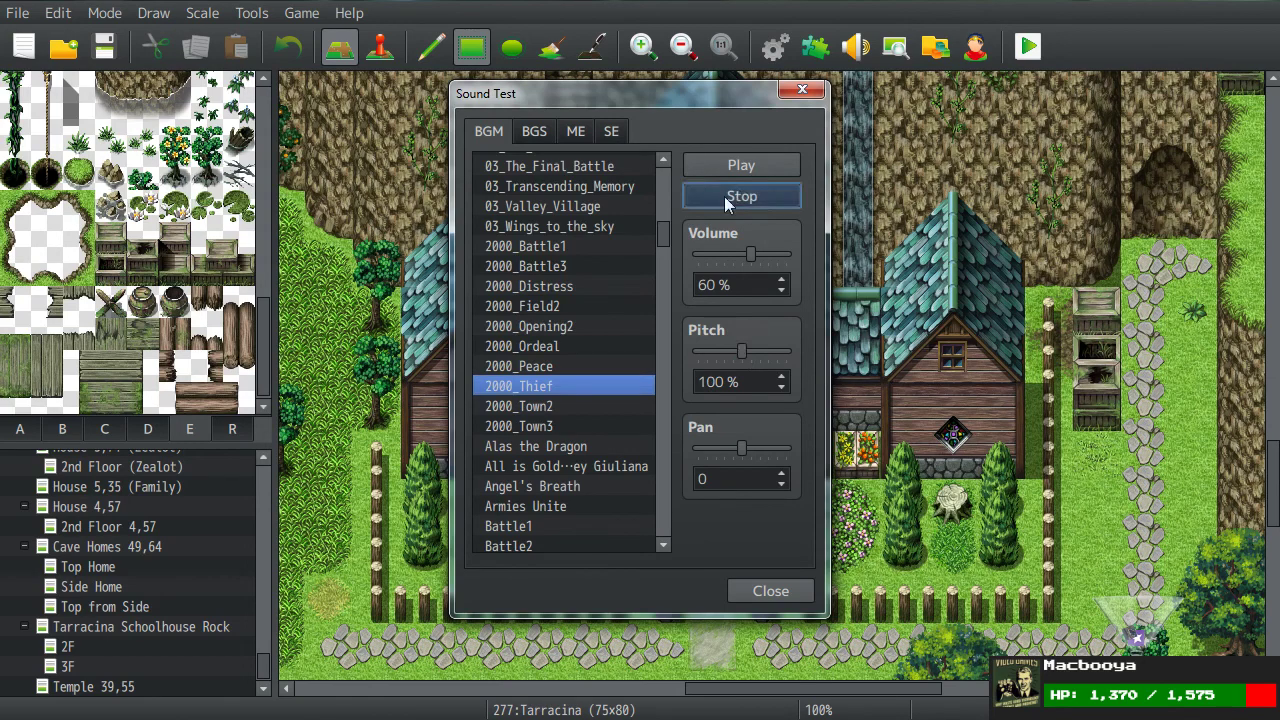
Step: Browse the background music list down to the BoxCat Games tracks and close the sound test
left_click_drag(666, 242, 658, 279)
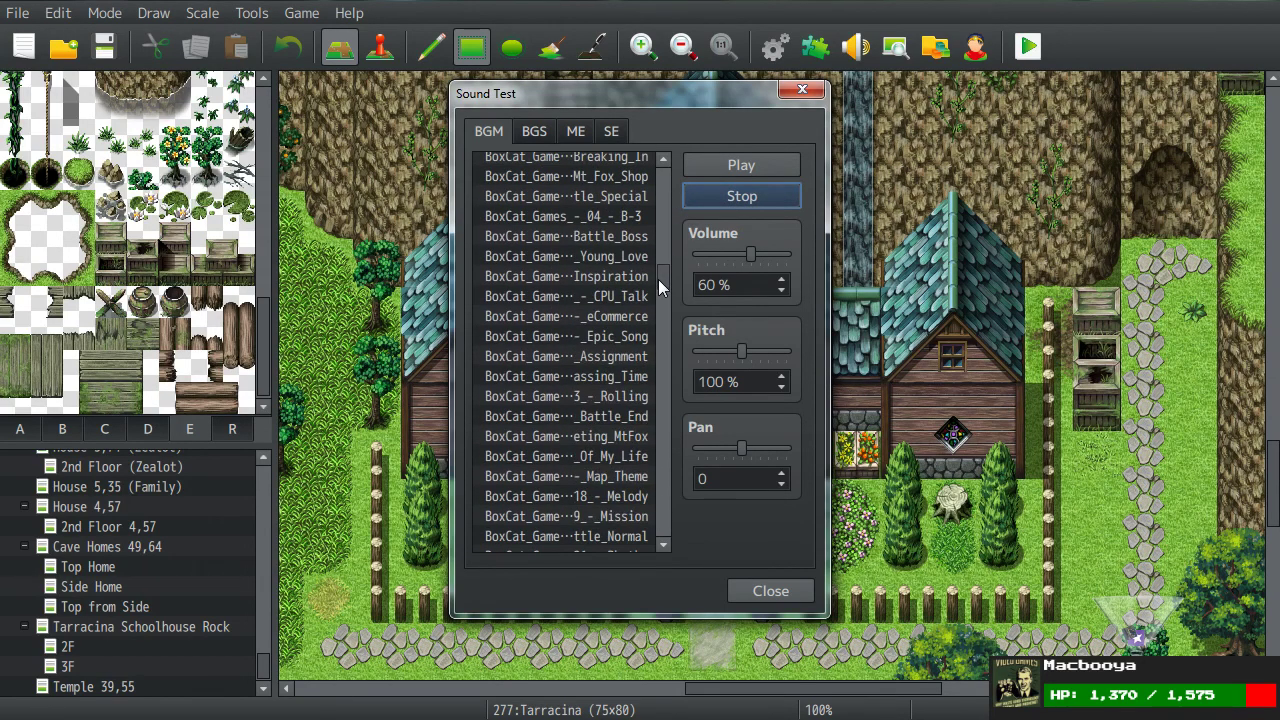
left_click(590, 218)
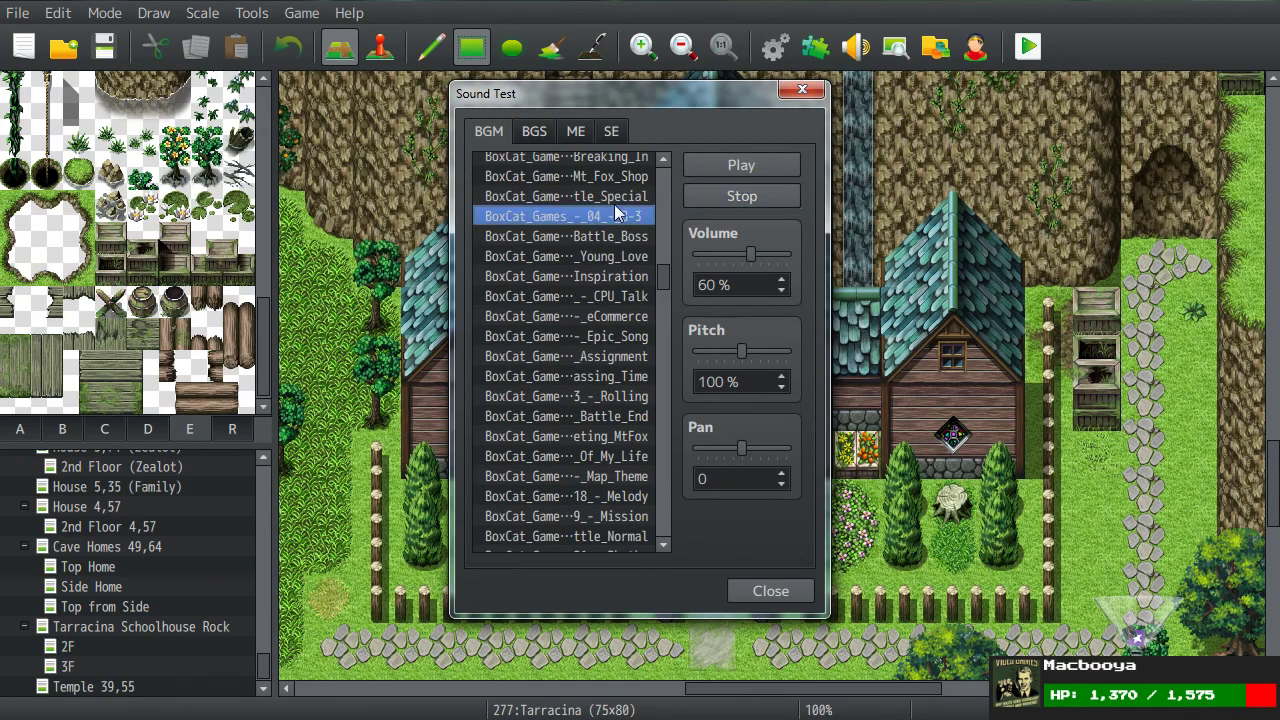
key("Escape")
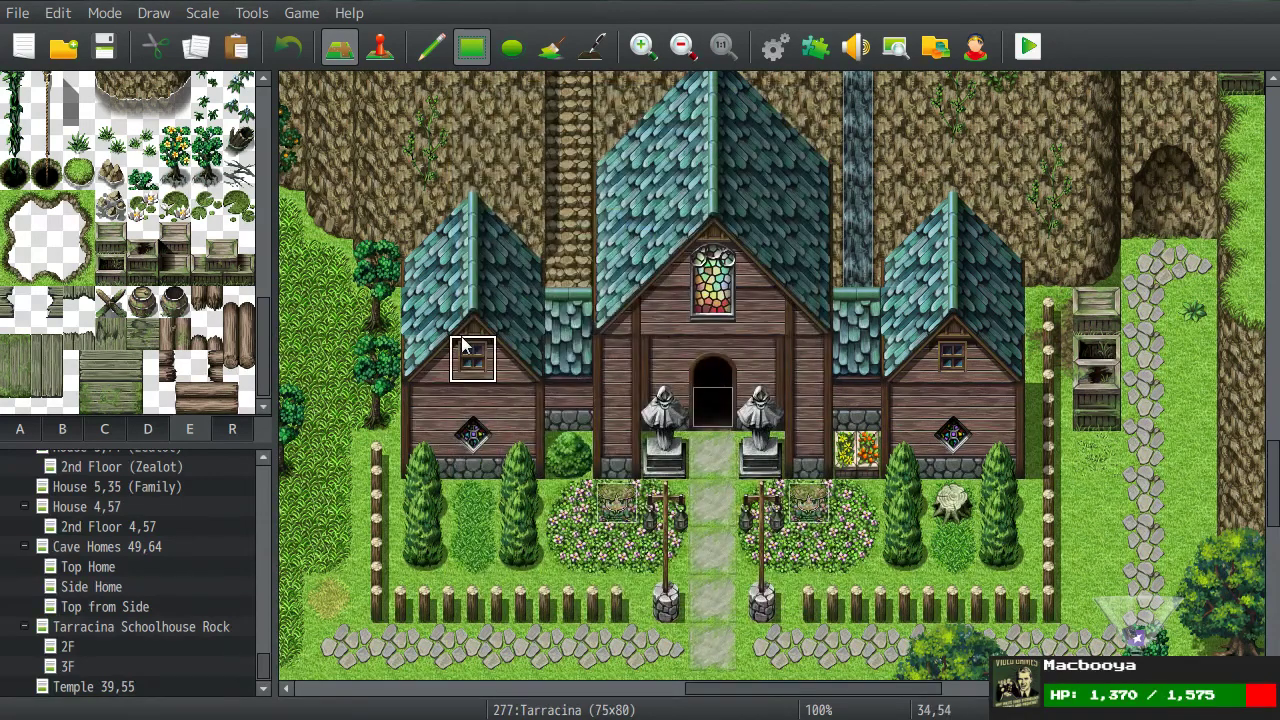
Step: Open the Temple 39,55 map and examine its furnished rooms from the west side to the east side
left_click(98, 686)
scroll(599, 445, "left", 2)
scroll(599, 445, "left", 5)
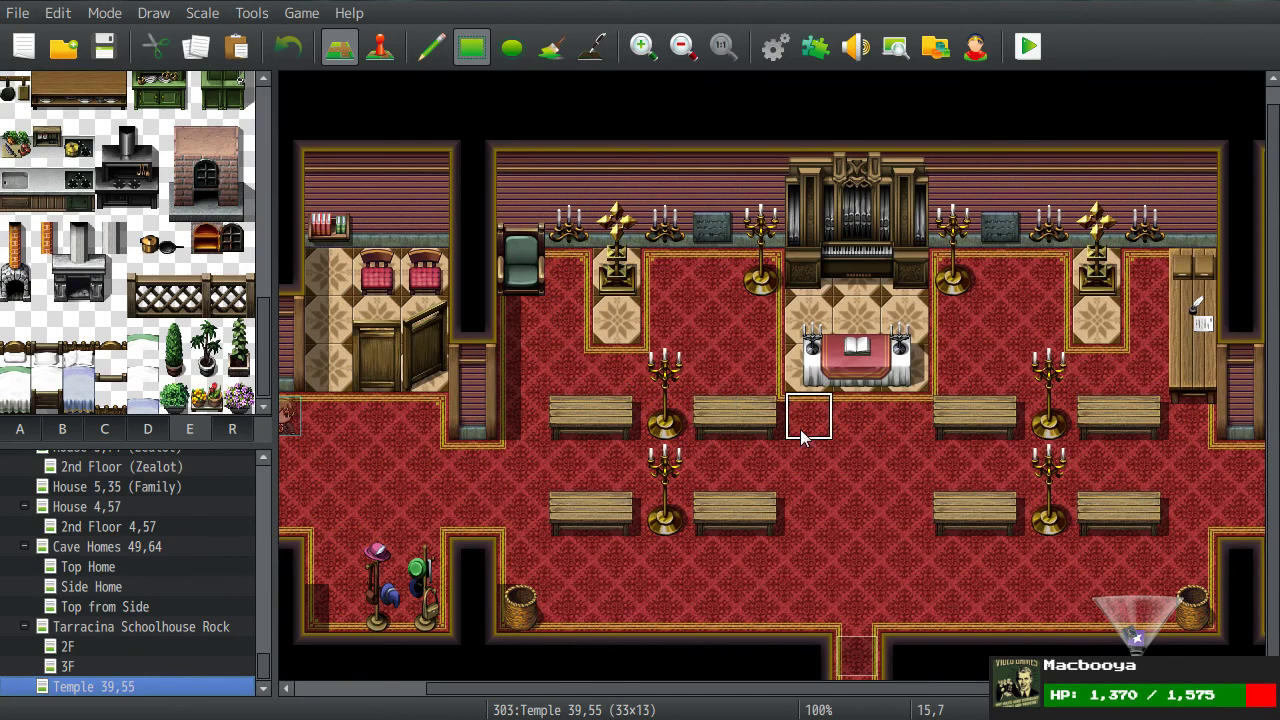
scroll(851, 420, "right", 5)
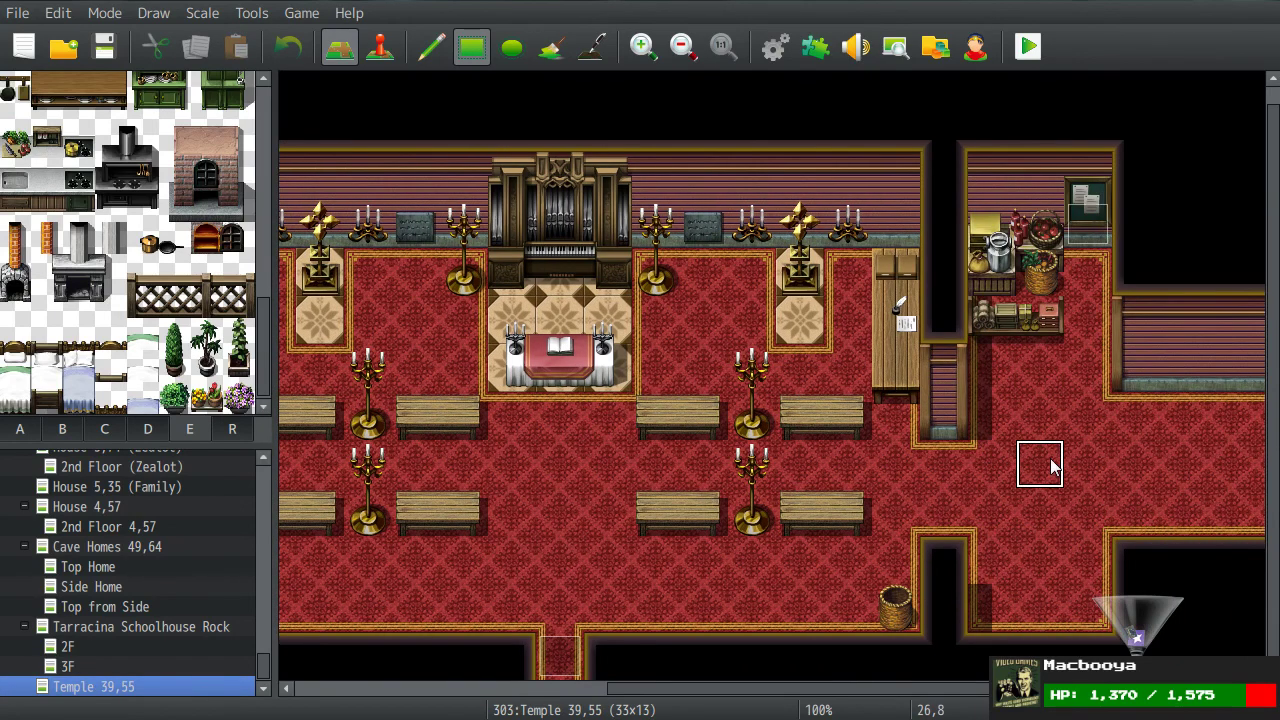
mouse_move(262, 666)
left_mouse_down()
mouse_move(265, 614)
mouse_move(263, 672)
left_mouse_up()
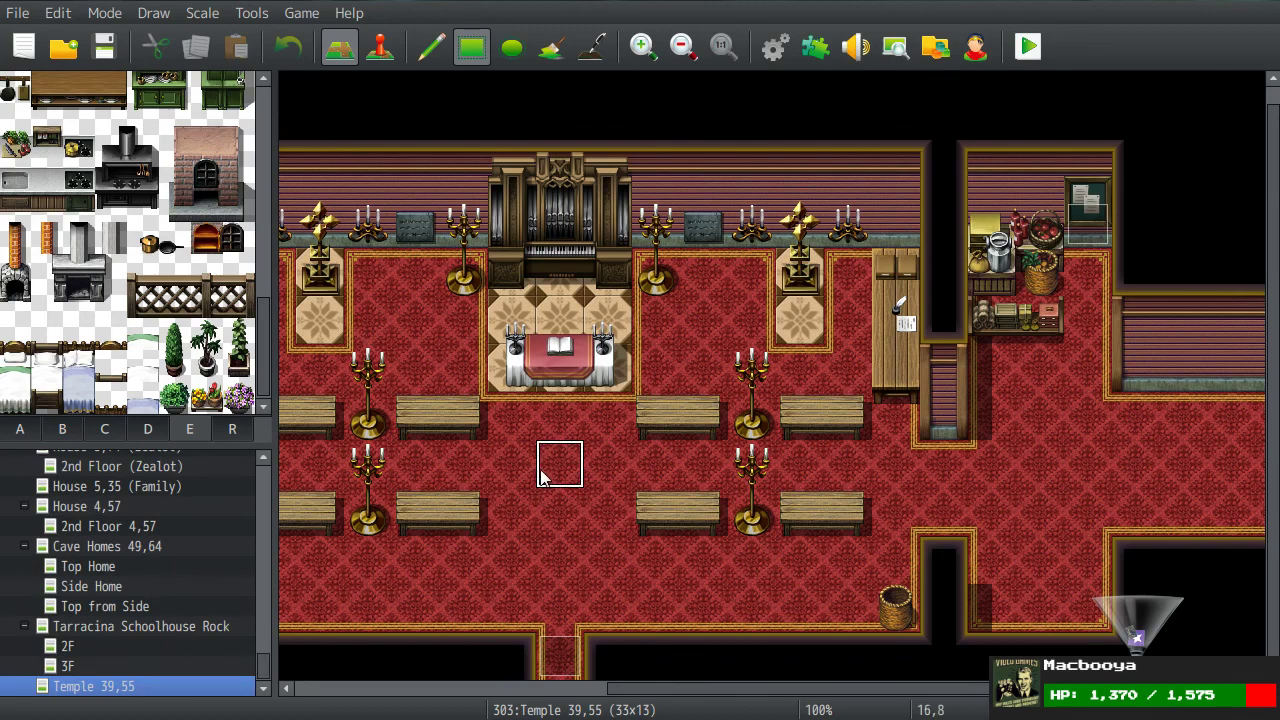
middle_click_drag(540, 477, 490, 457)
middle_click_drag(535, 408, 432, 434)
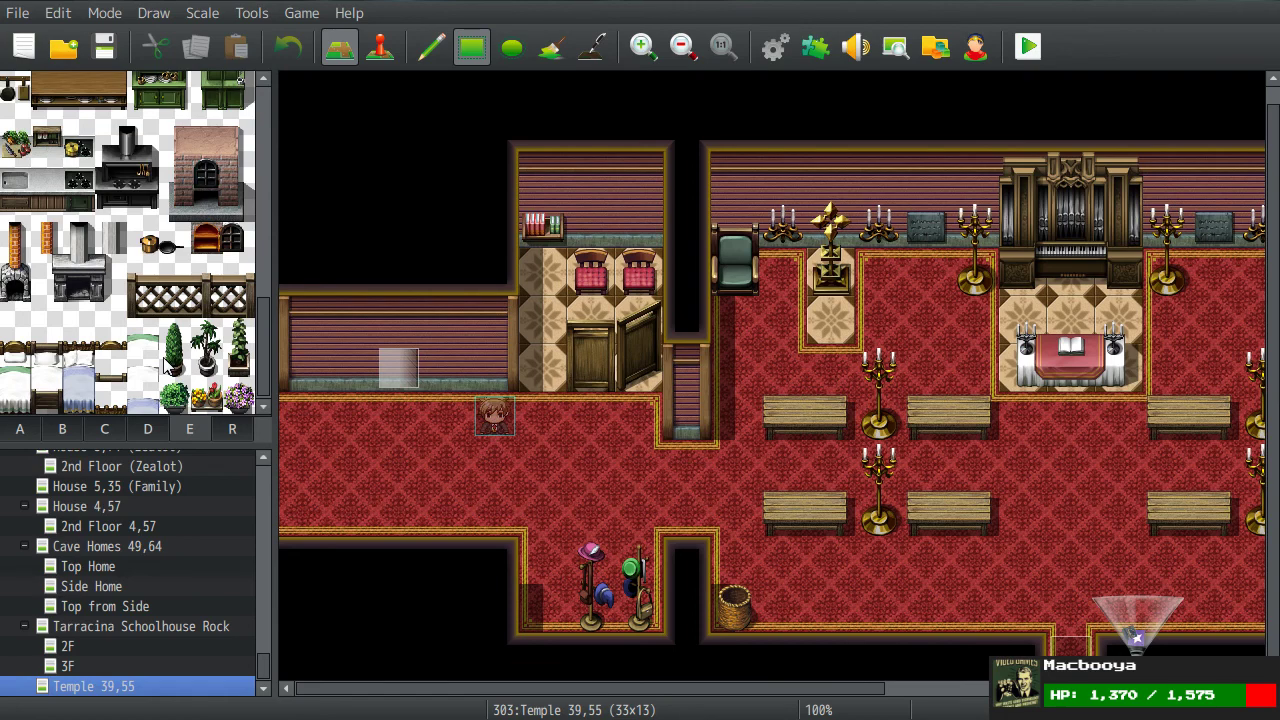
Step: Look through tilesets D and E for more temple furnishings, picking out the small red-cushioned seat tile
left_click(150, 428)
scroll(162, 348, "up", 5)
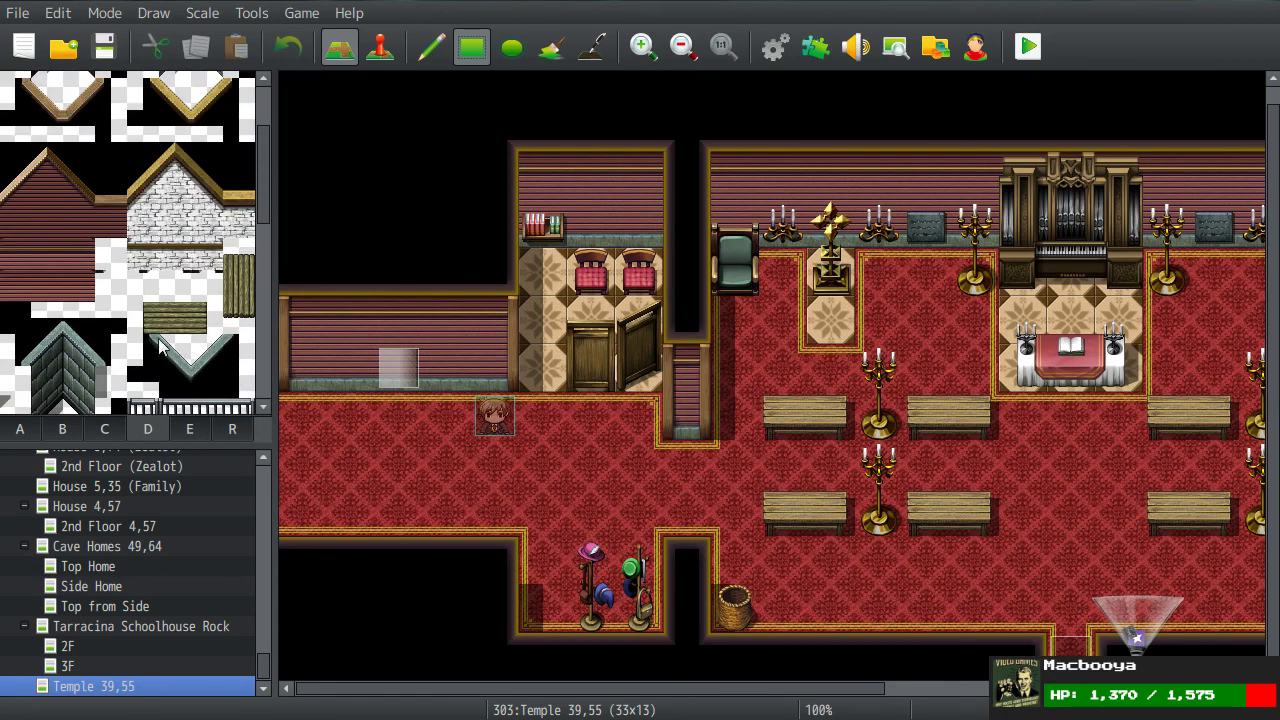
scroll(160, 345, "up", 2)
left_click(180, 430)
scroll(160, 372, "up", 3)
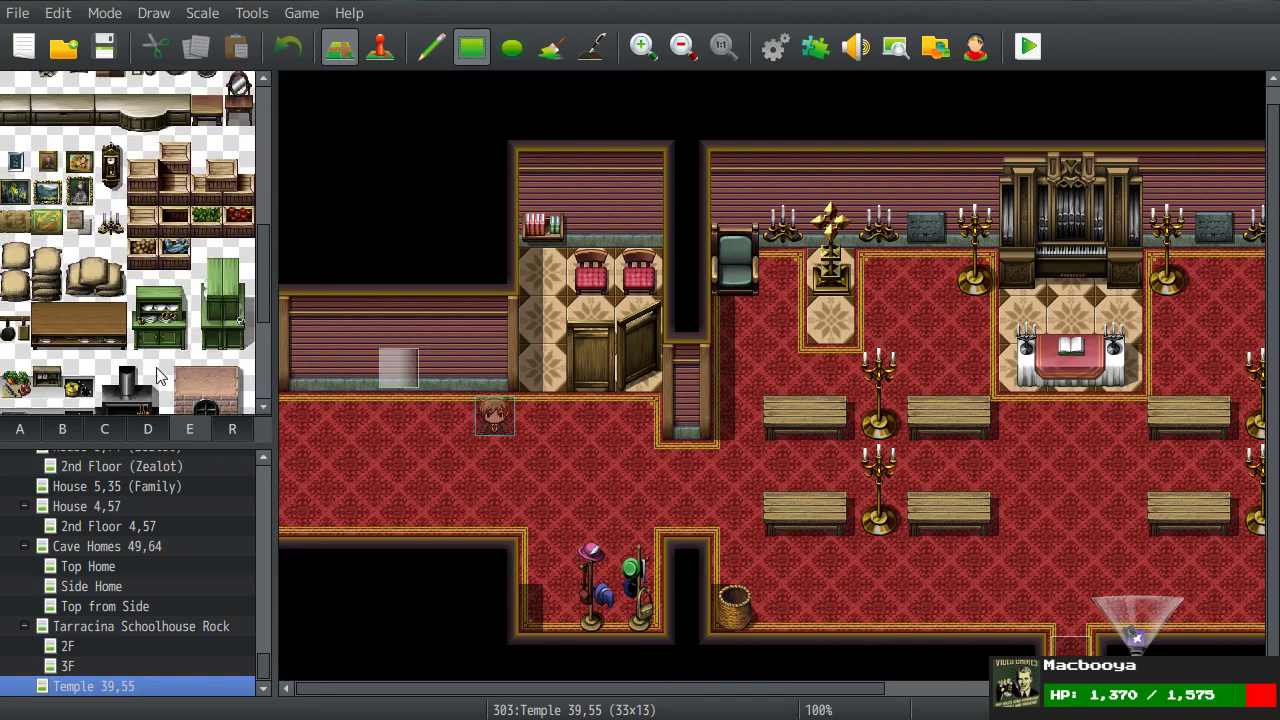
scroll(160, 372, "up", 8)
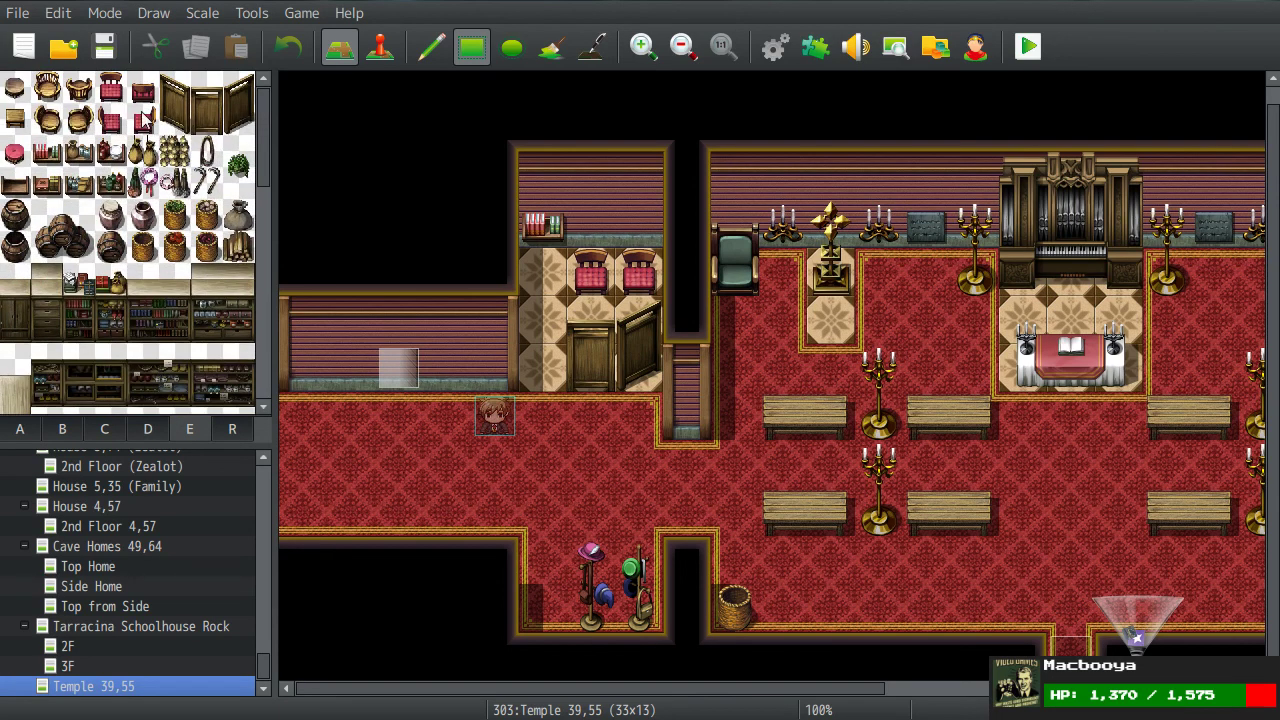
left_click(143, 89)
Step: Compare the database tilesets Inside w/Ancient Walls, Tarracina Caves and Tarracina Home / Shop, inspecting their object tile sheets
left_click(772, 57)
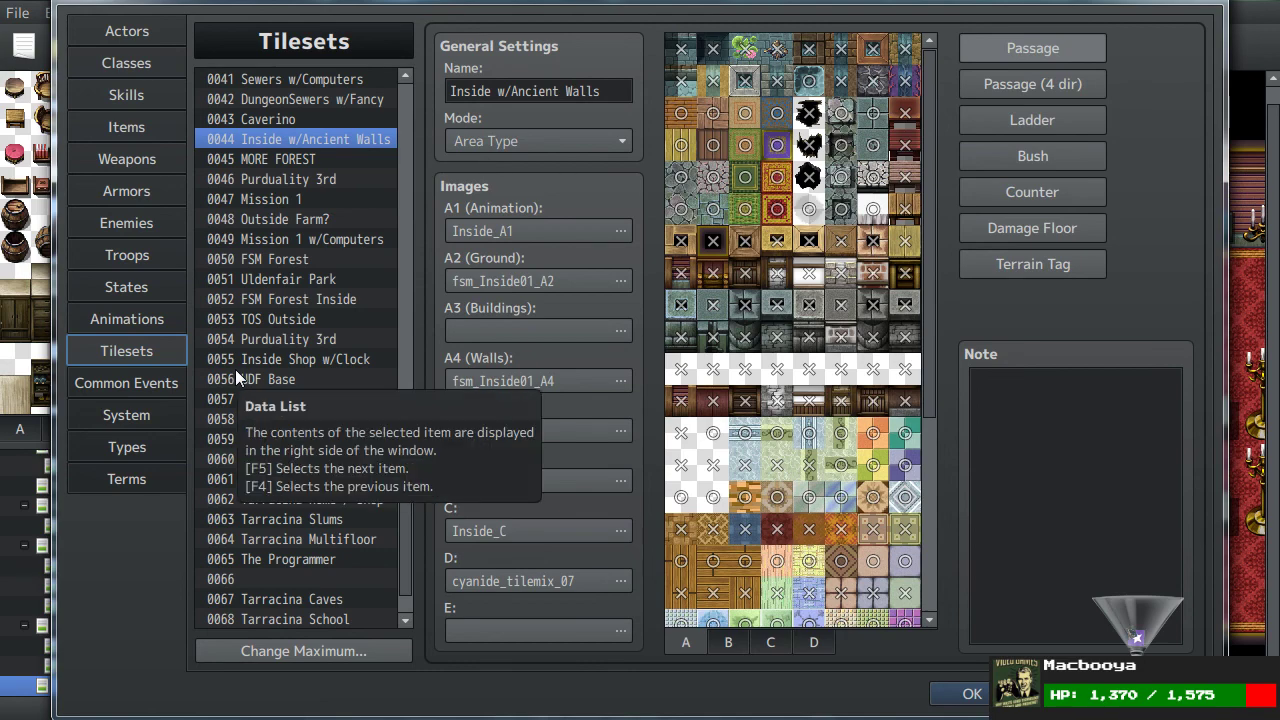
left_click(781, 647)
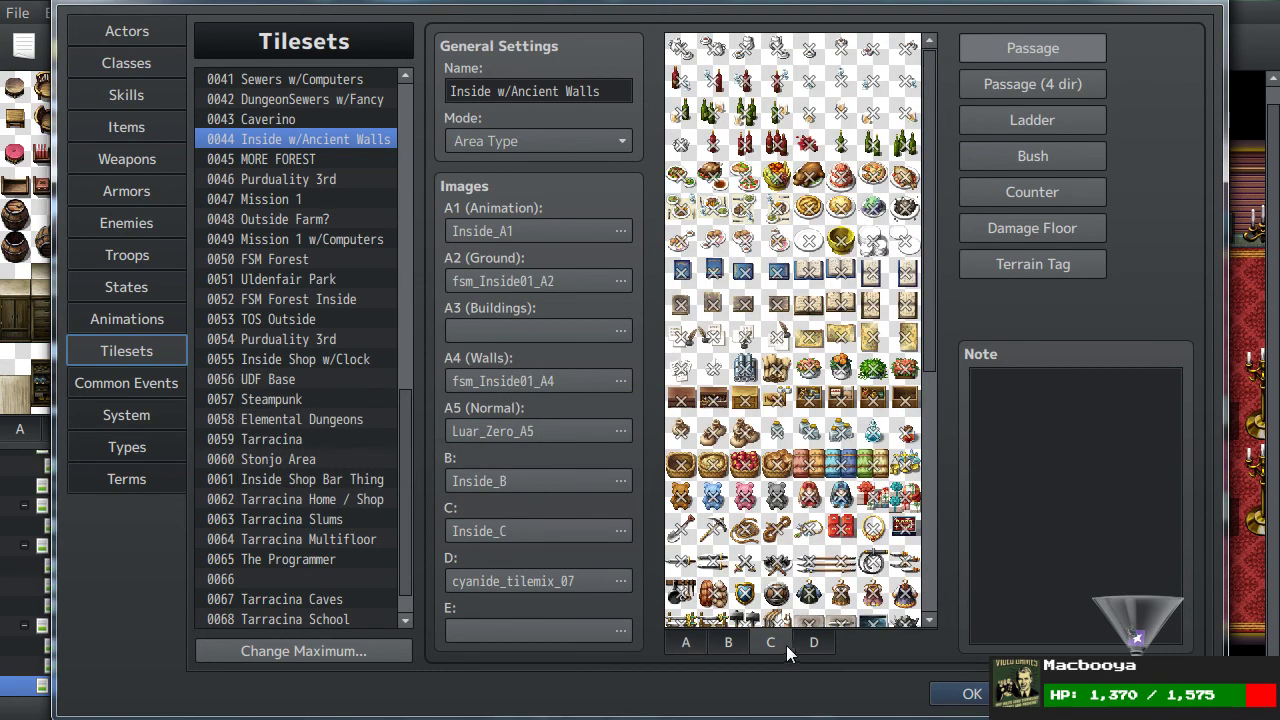
left_click(804, 639)
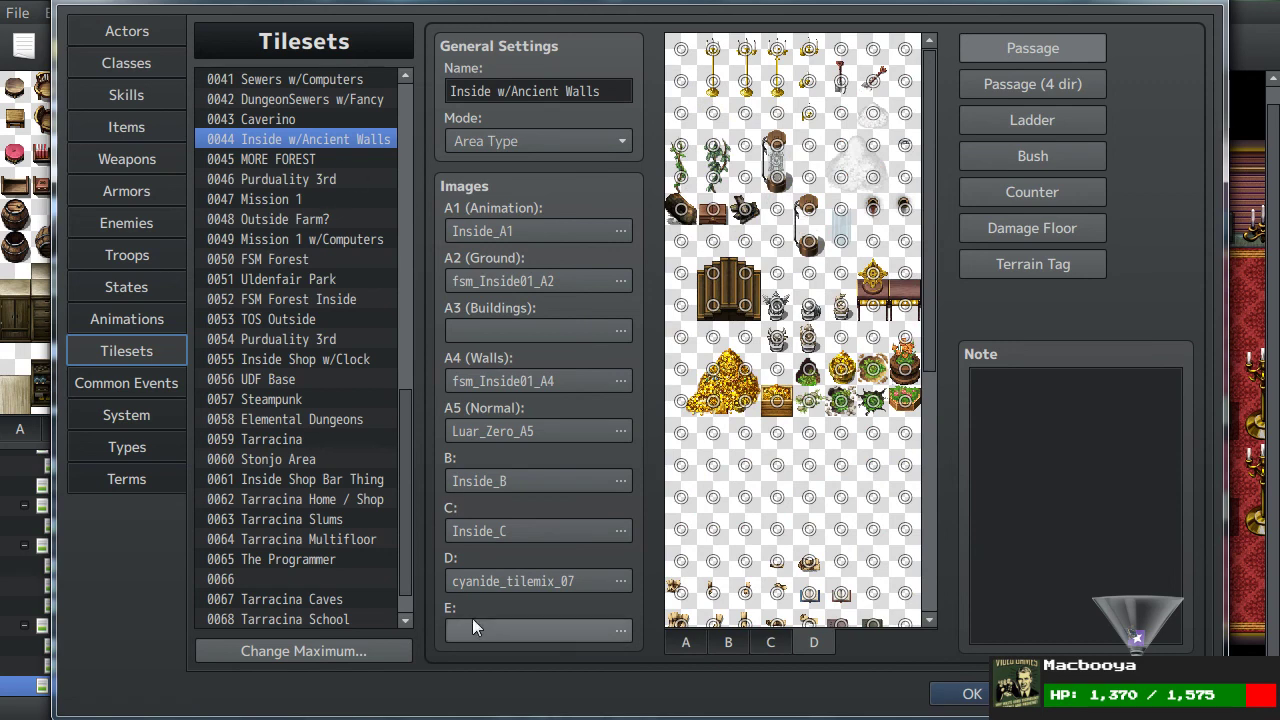
scroll(411, 524, "down", 2)
left_click(339, 559)
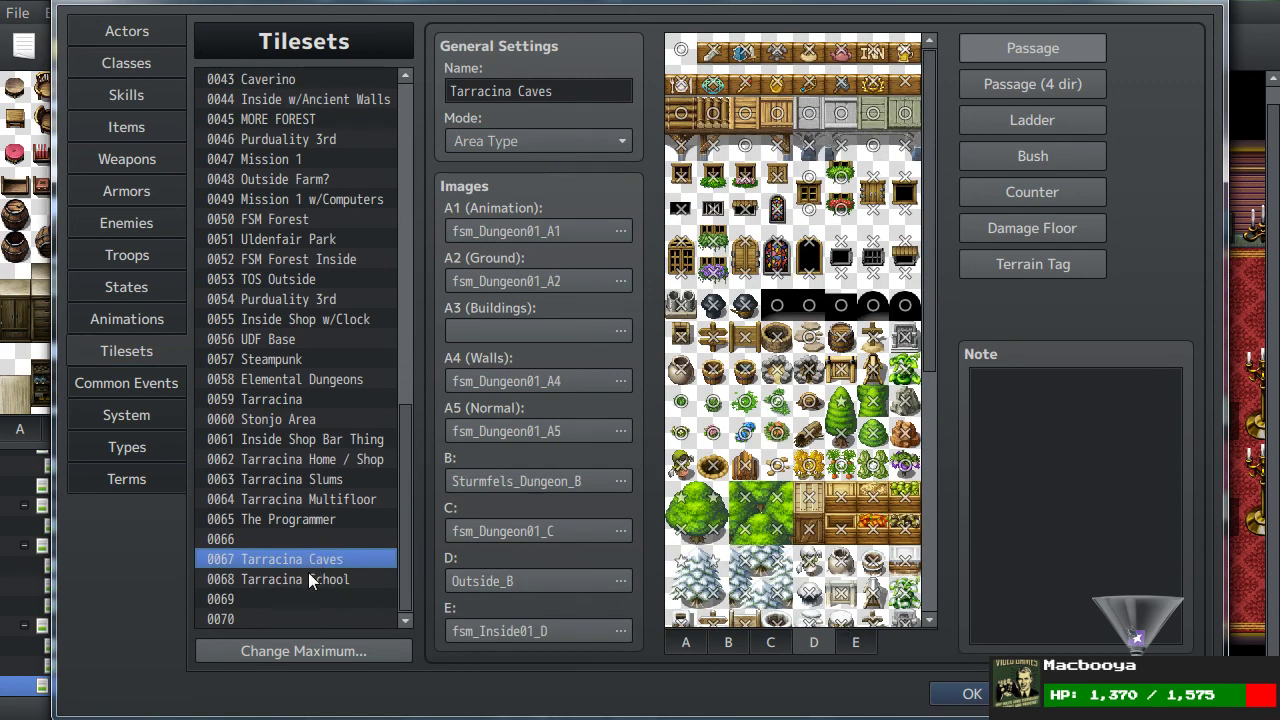
left_click(320, 460)
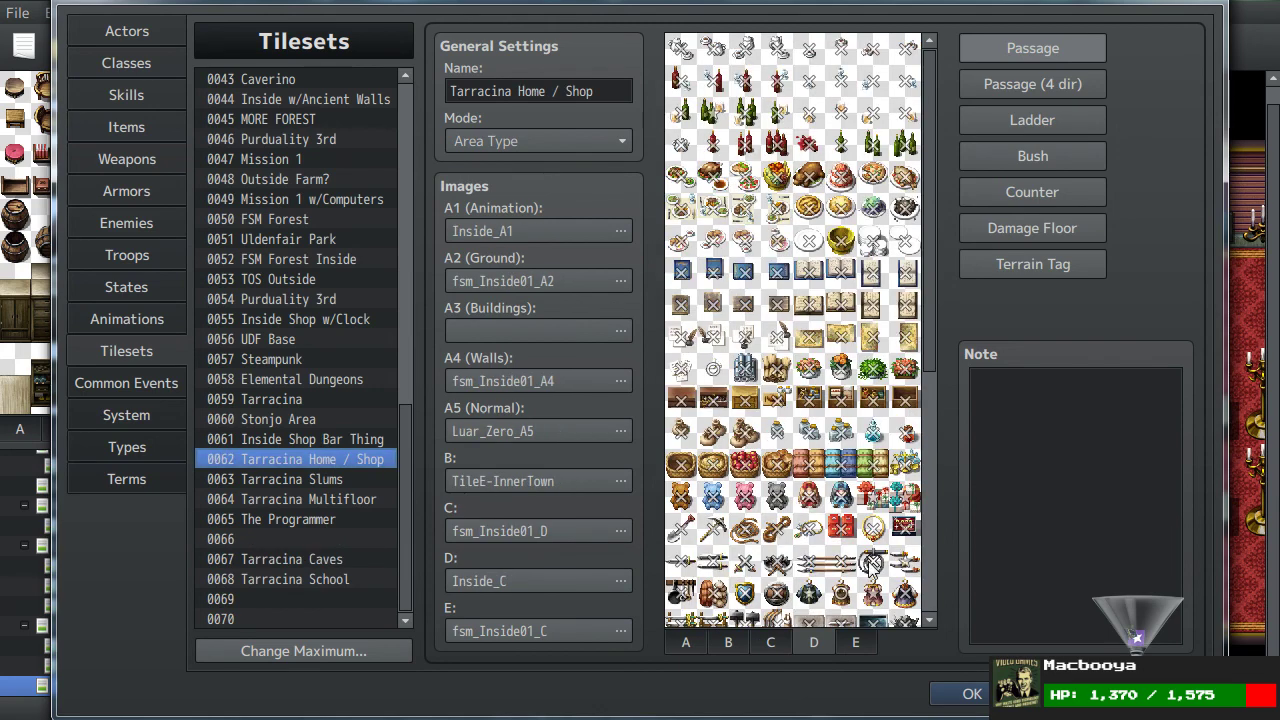
Step: Inspect the E tile sheets of the Tarracina Home / Shop and The Programmer tilesets in the database
left_click(849, 641)
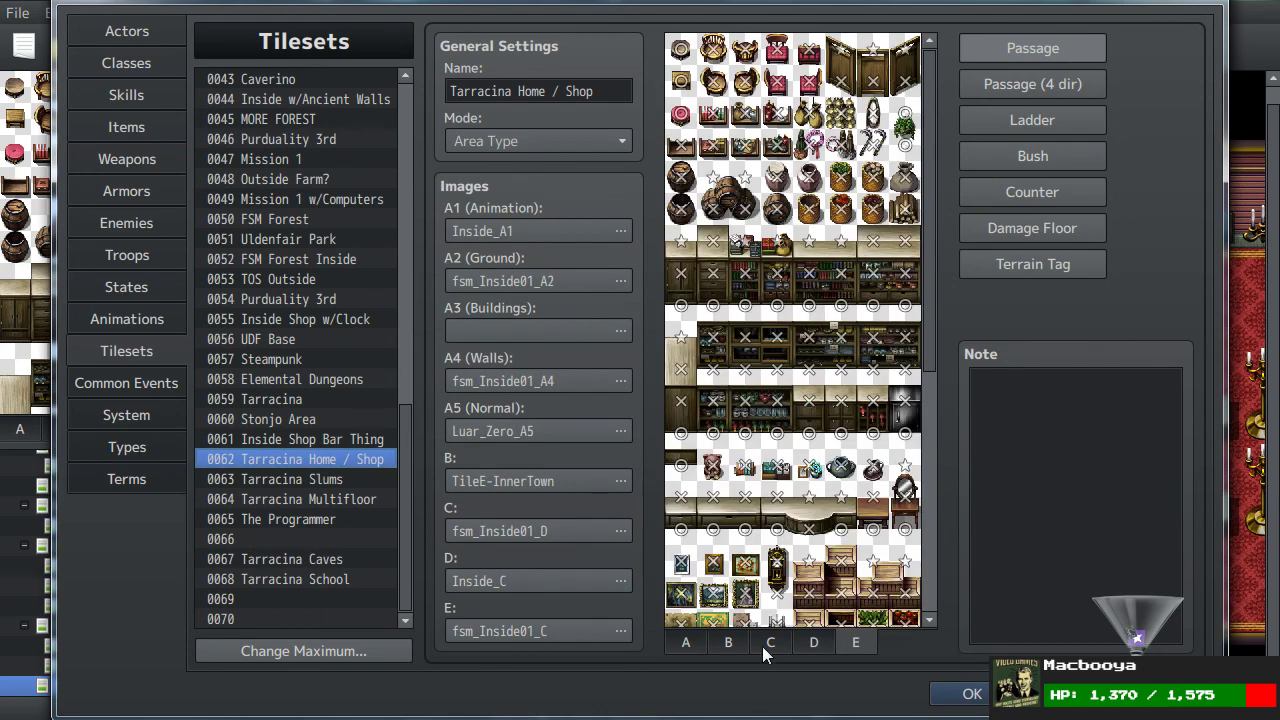
left_click(293, 496)
left_click(285, 517)
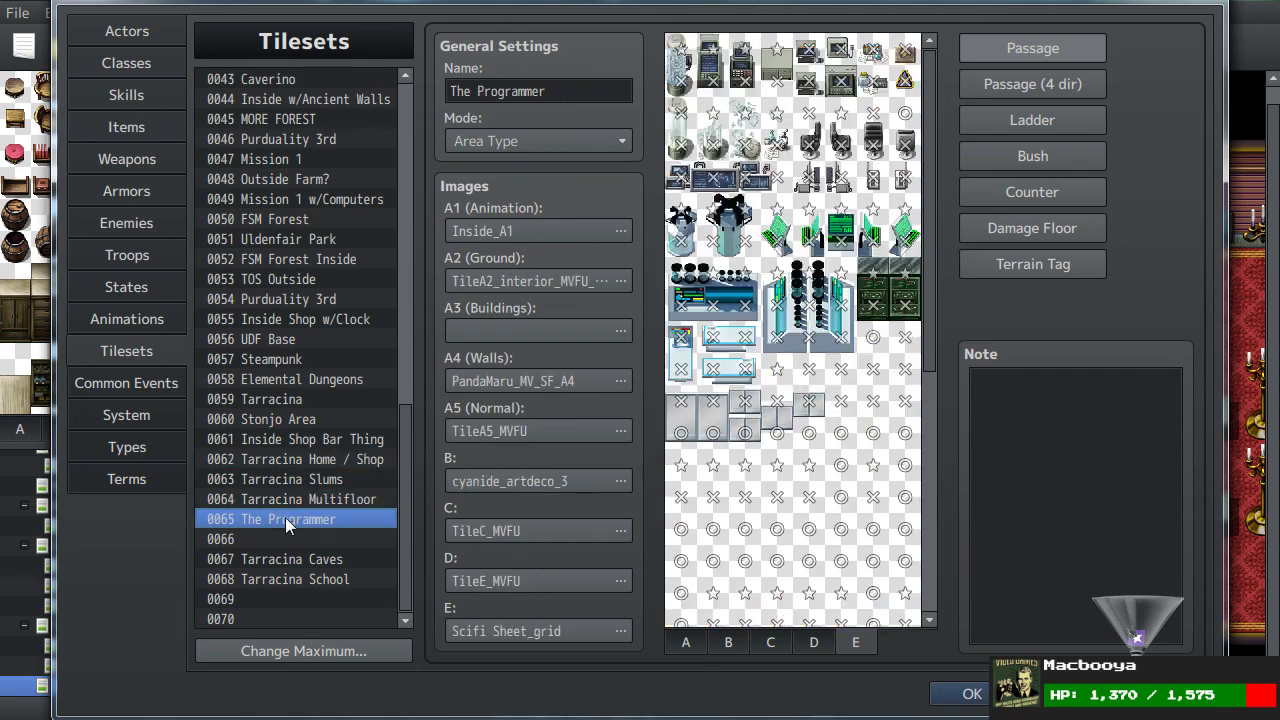
left_click(296, 440)
left_click(295, 458)
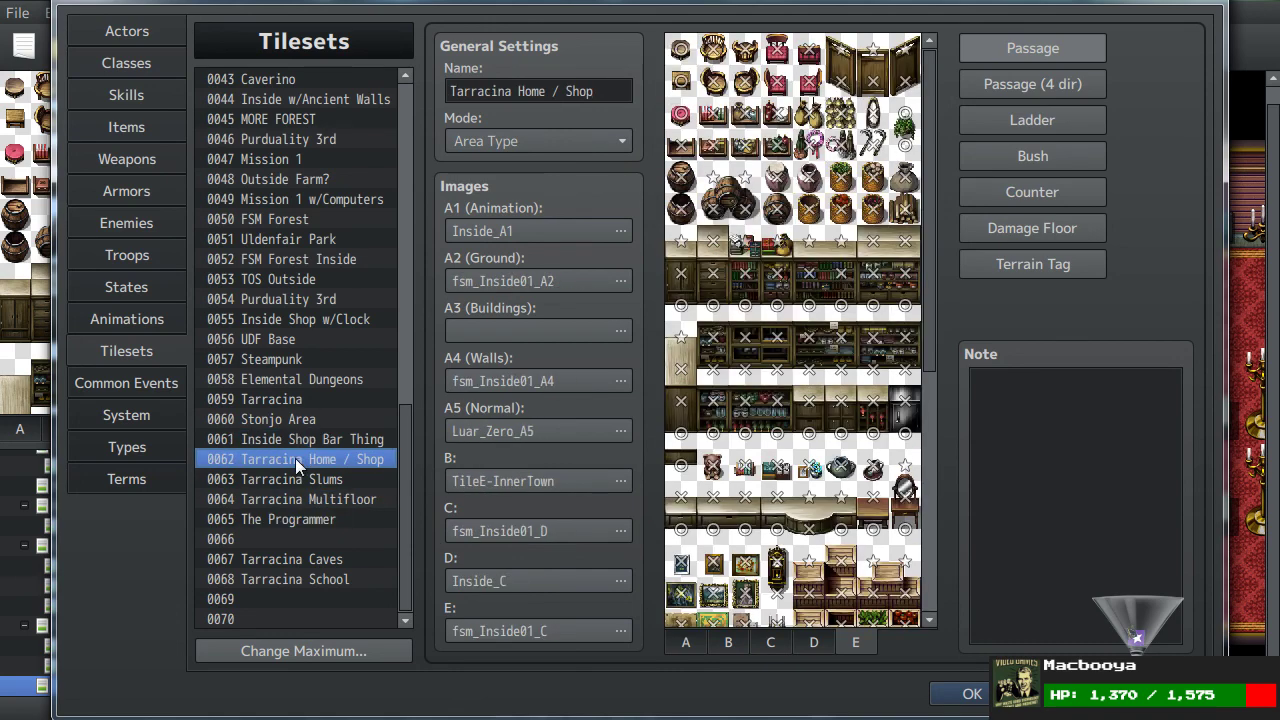
key("Escape")
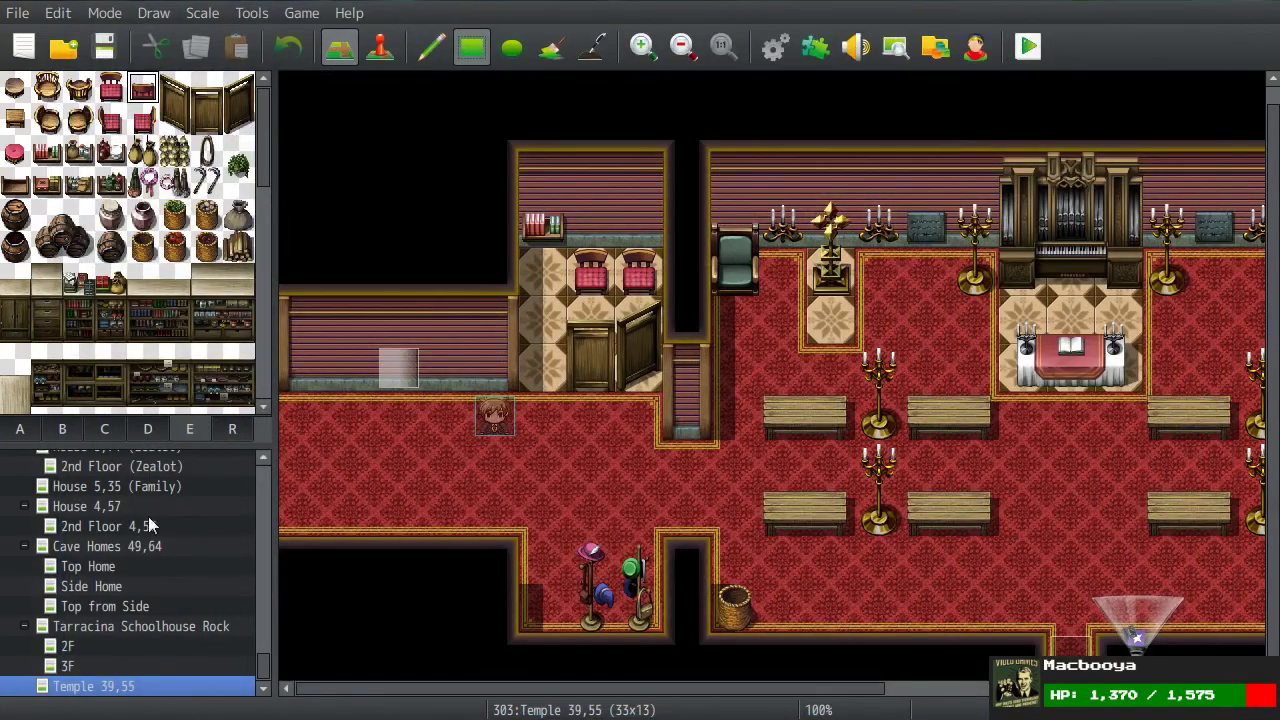
Step: Open the Tarracina Schoolhouse Rock map and check the D tile sheet of the Tarracina School tileset
scroll(113, 626, "up", 2)
scroll(113, 626, "down", 2)
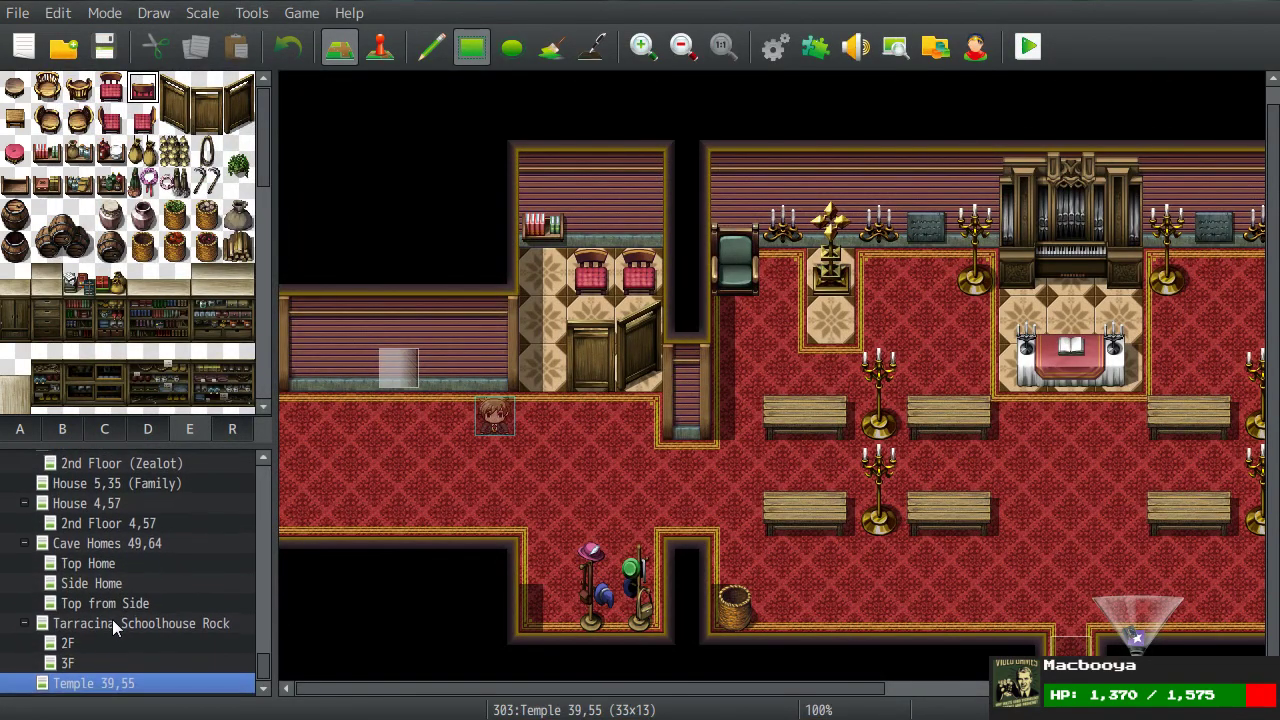
left_click(112, 626)
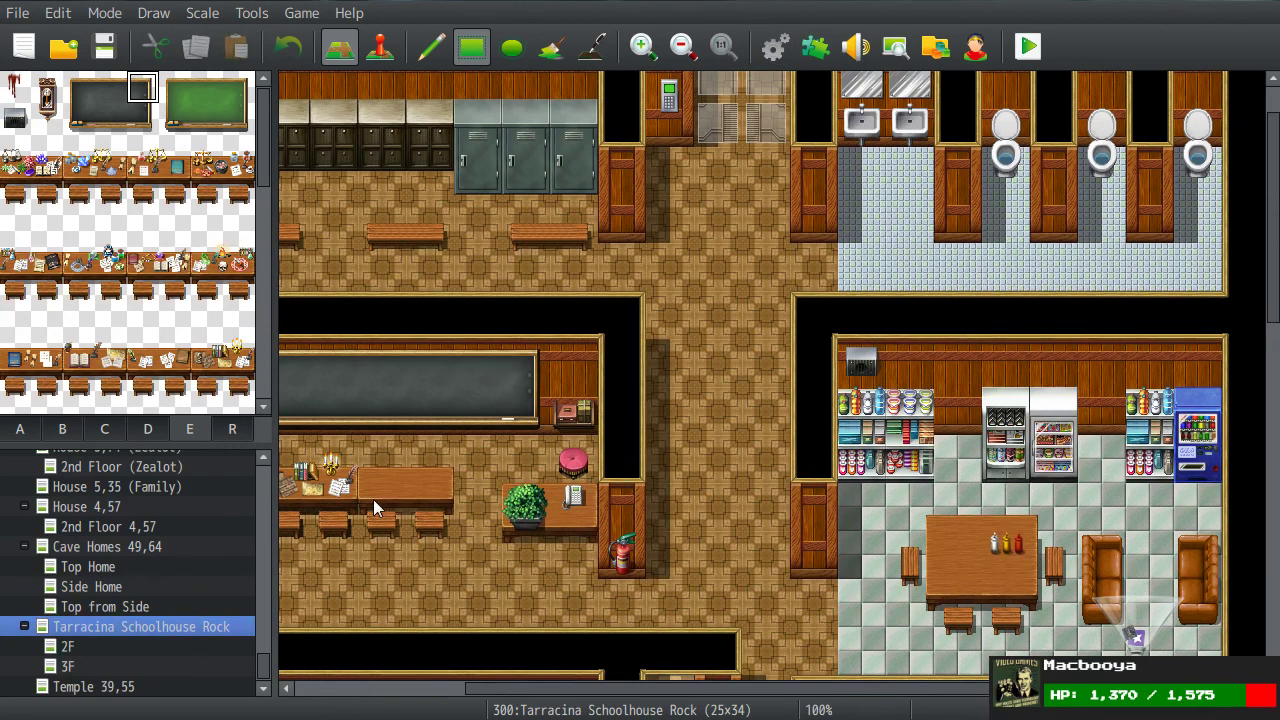
key("F9")
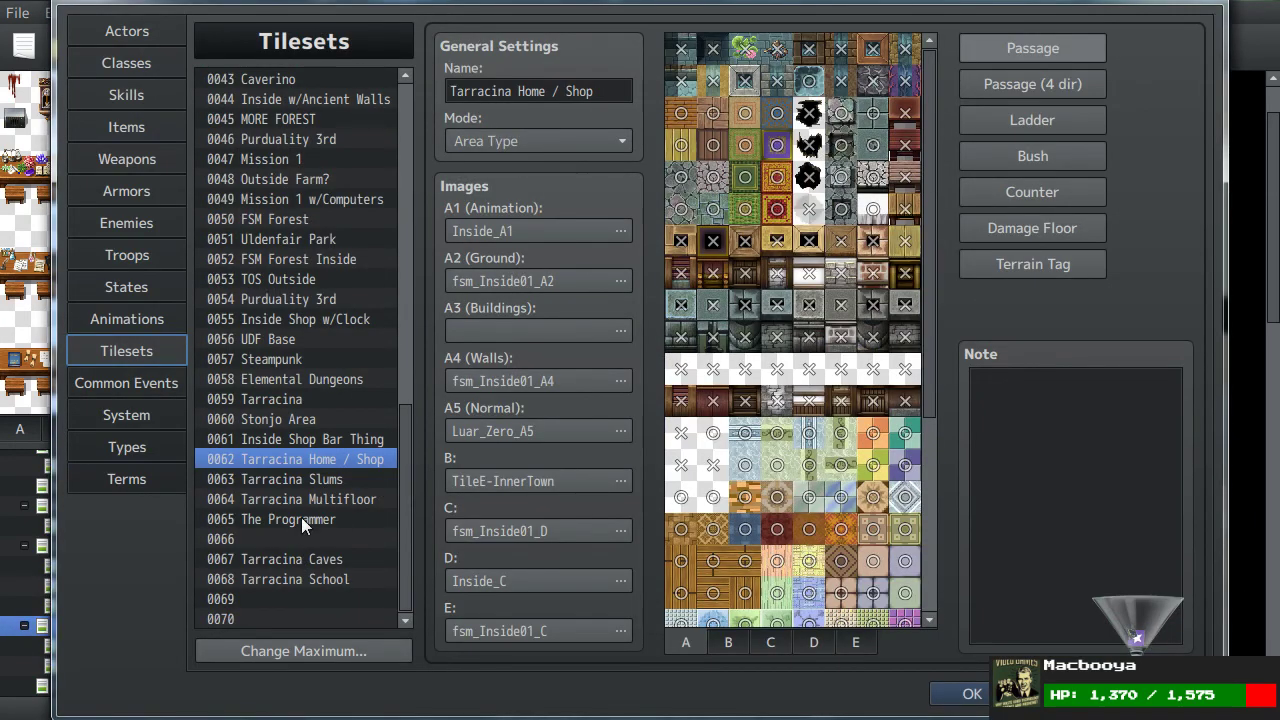
left_click(278, 578)
left_click(817, 645)
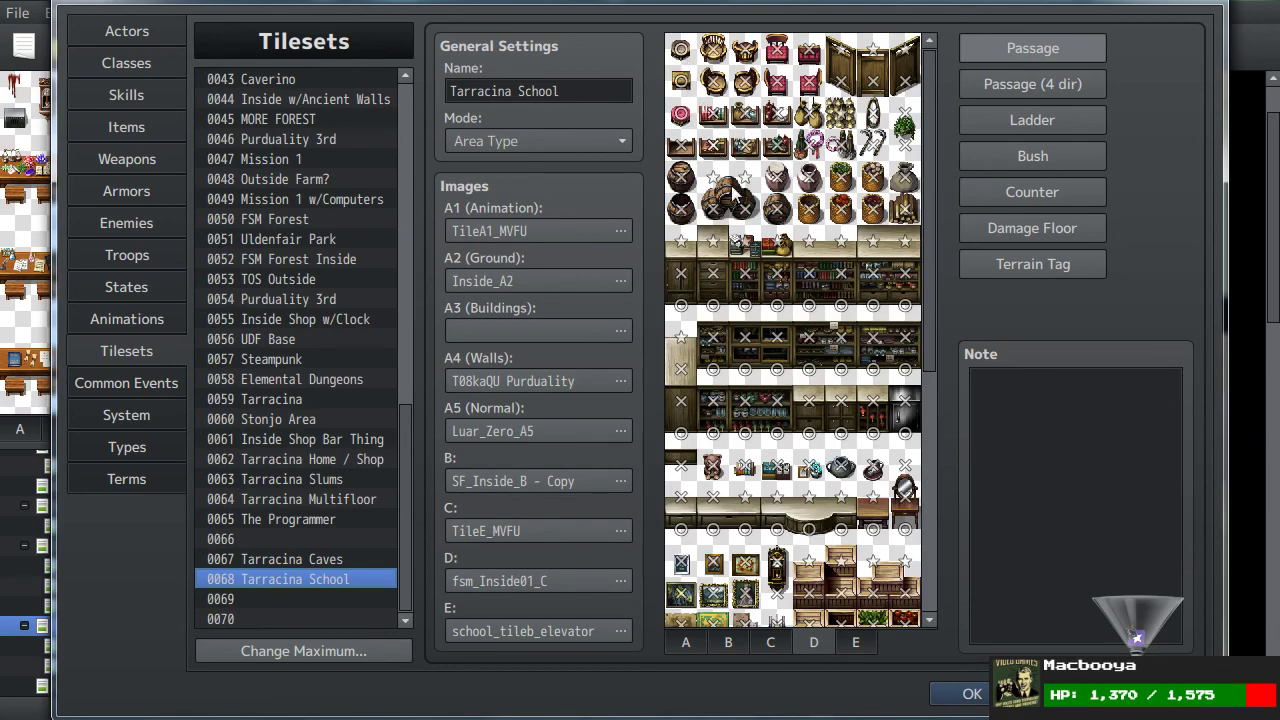
left_click(970, 692)
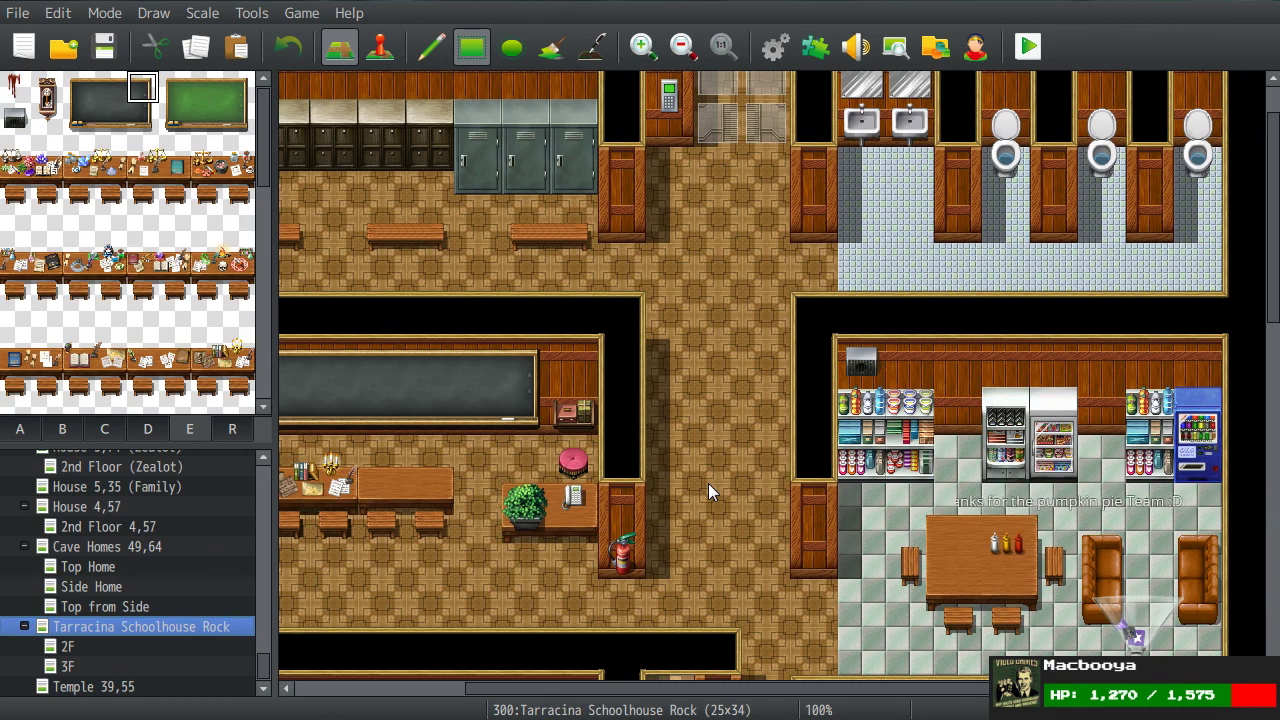
Step: Look over the schoolhouse map's hallway and surrounding rooms, and reopen the Temple 39,55 map
right_click_drag(720, 314, 730, 555)
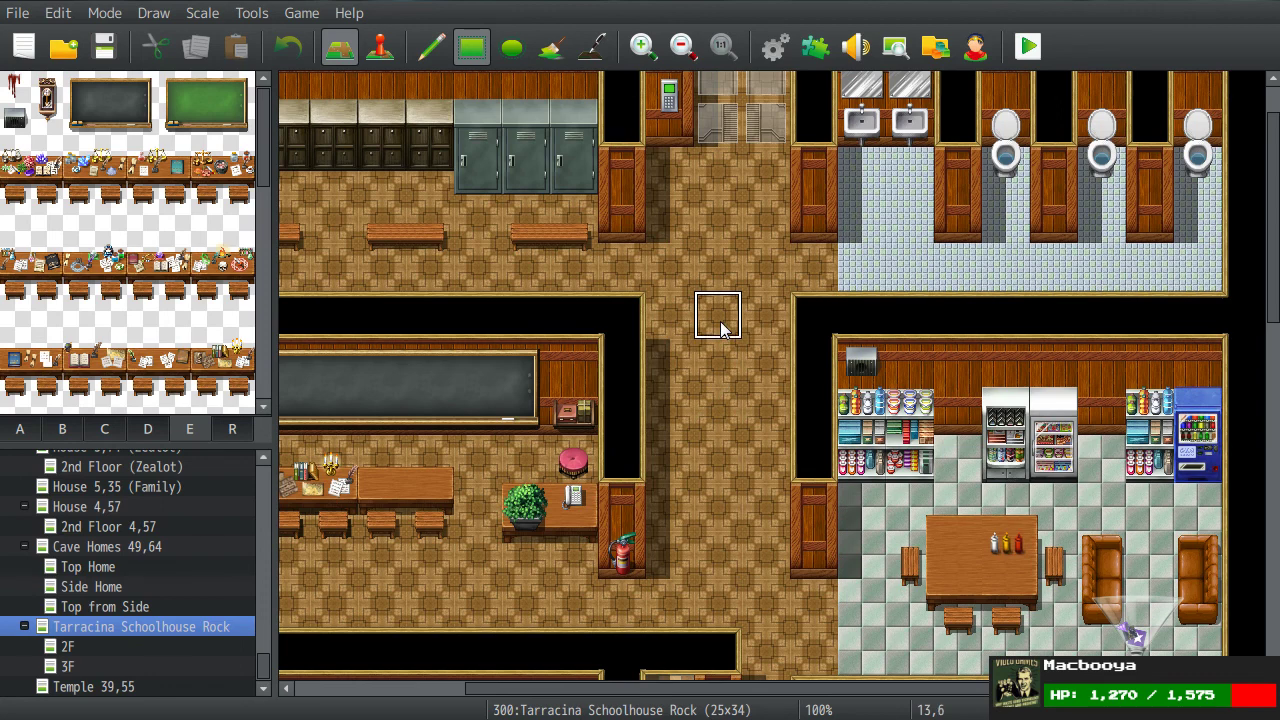
scroll(772, 368, "down", 1)
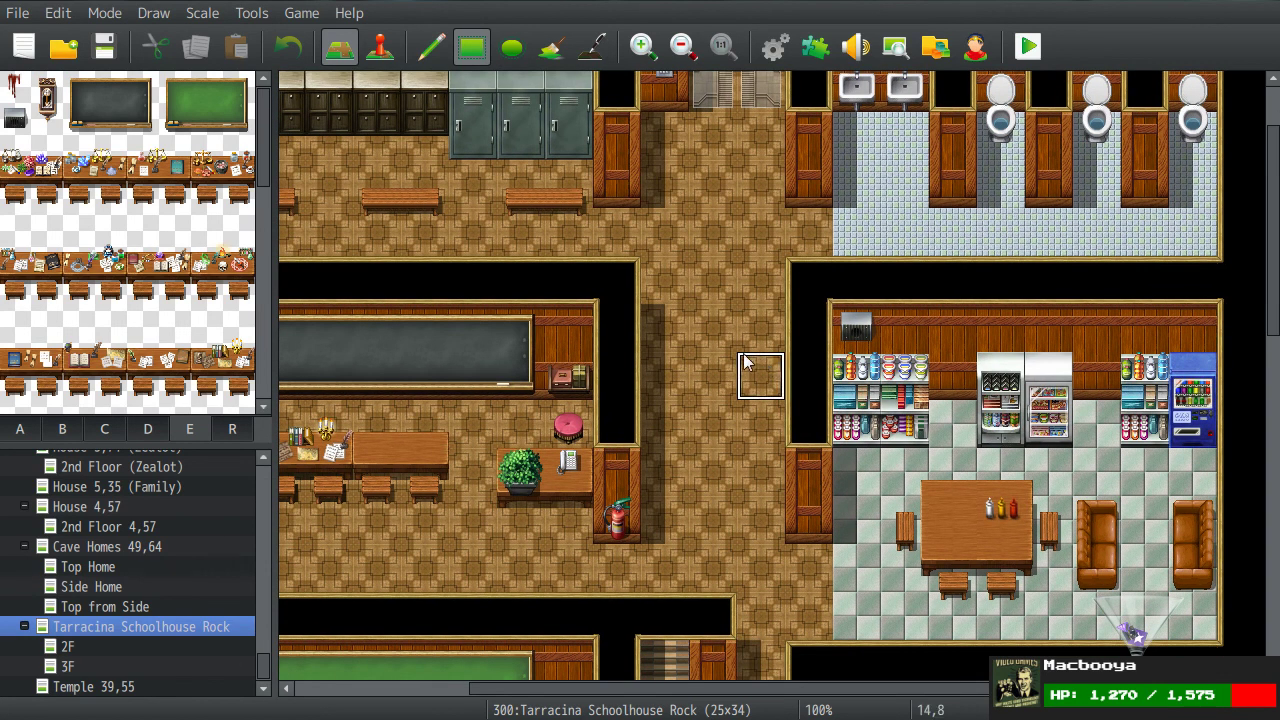
middle_click_drag(727, 352, 695, 346)
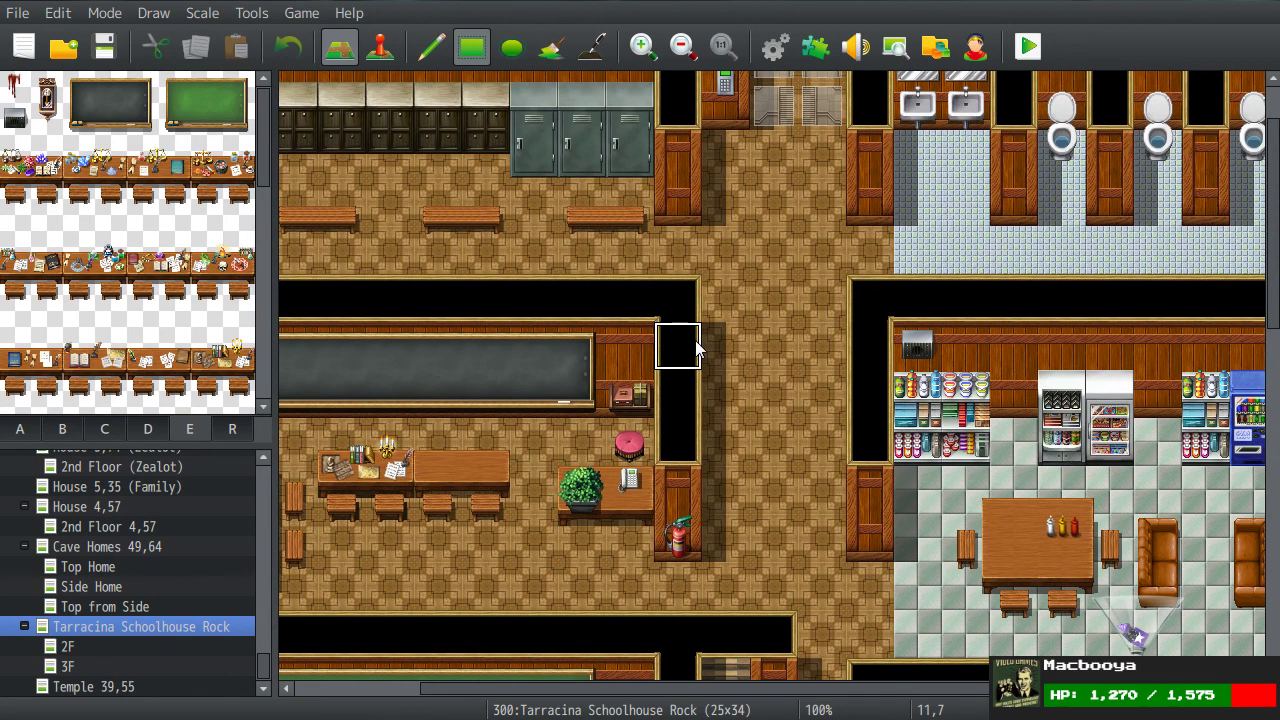
scroll(697, 347, "down", 3)
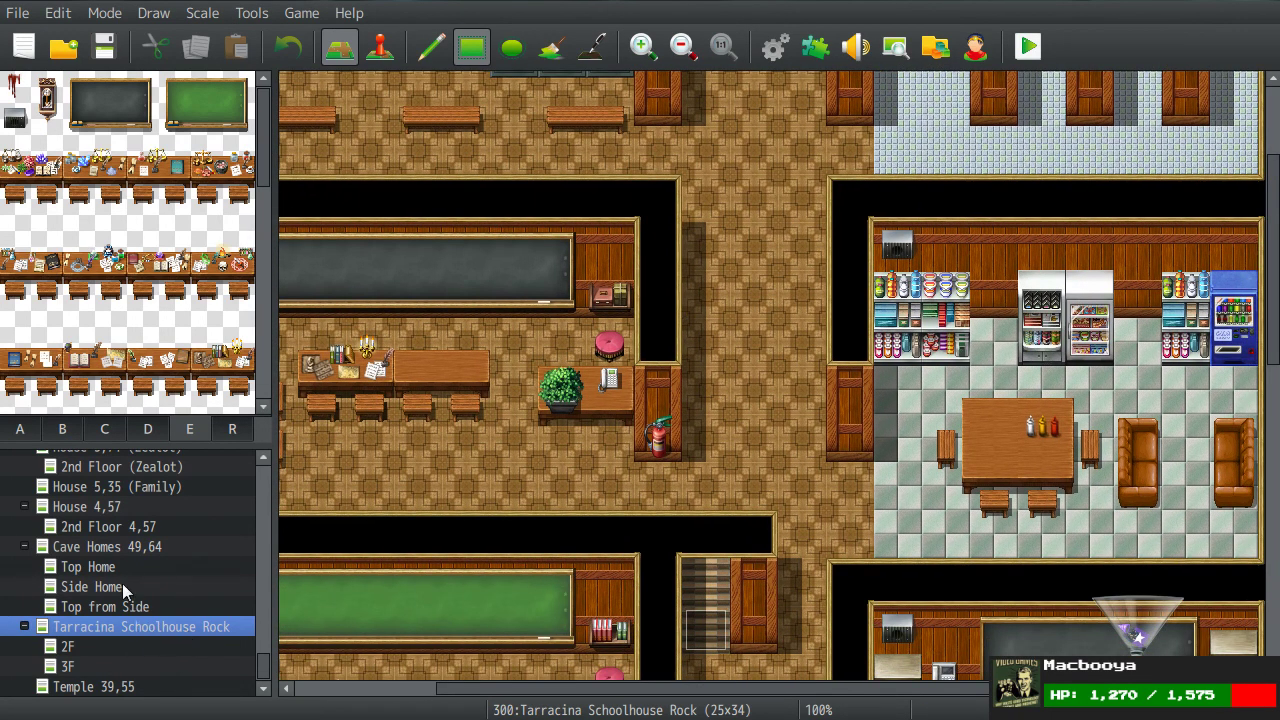
left_click(75, 688)
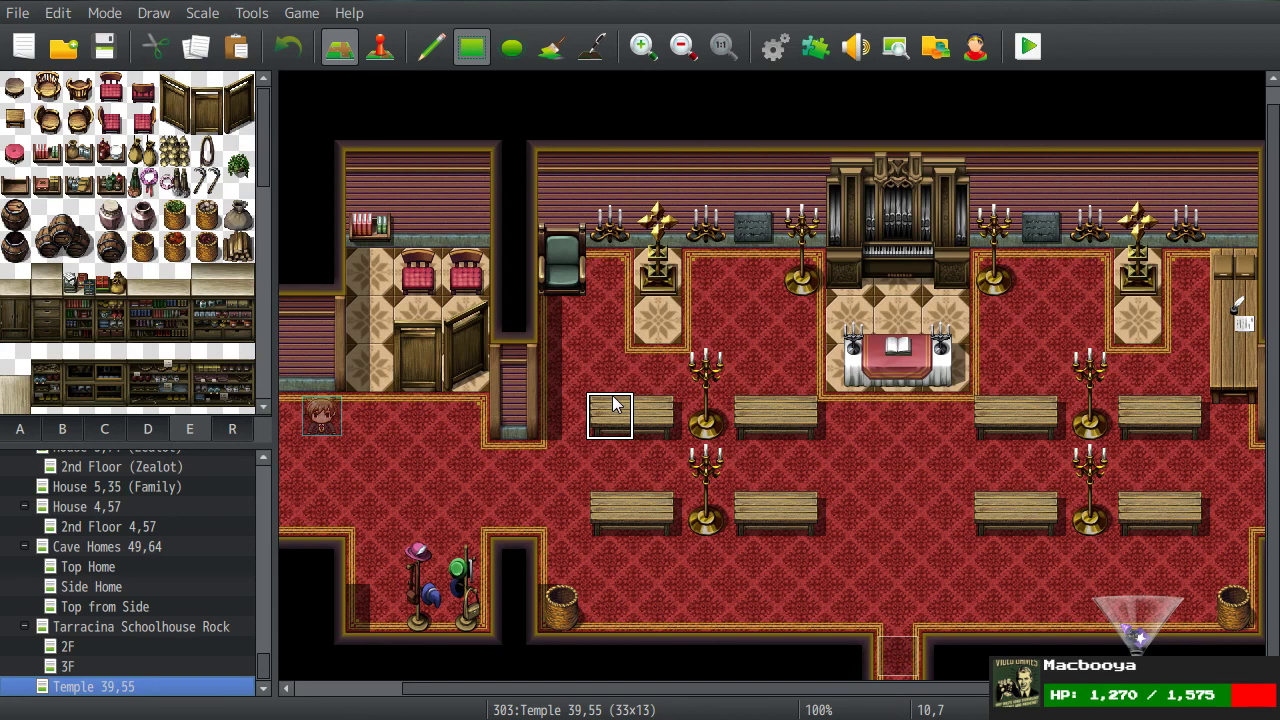
scroll(846, 449, "right", 5)
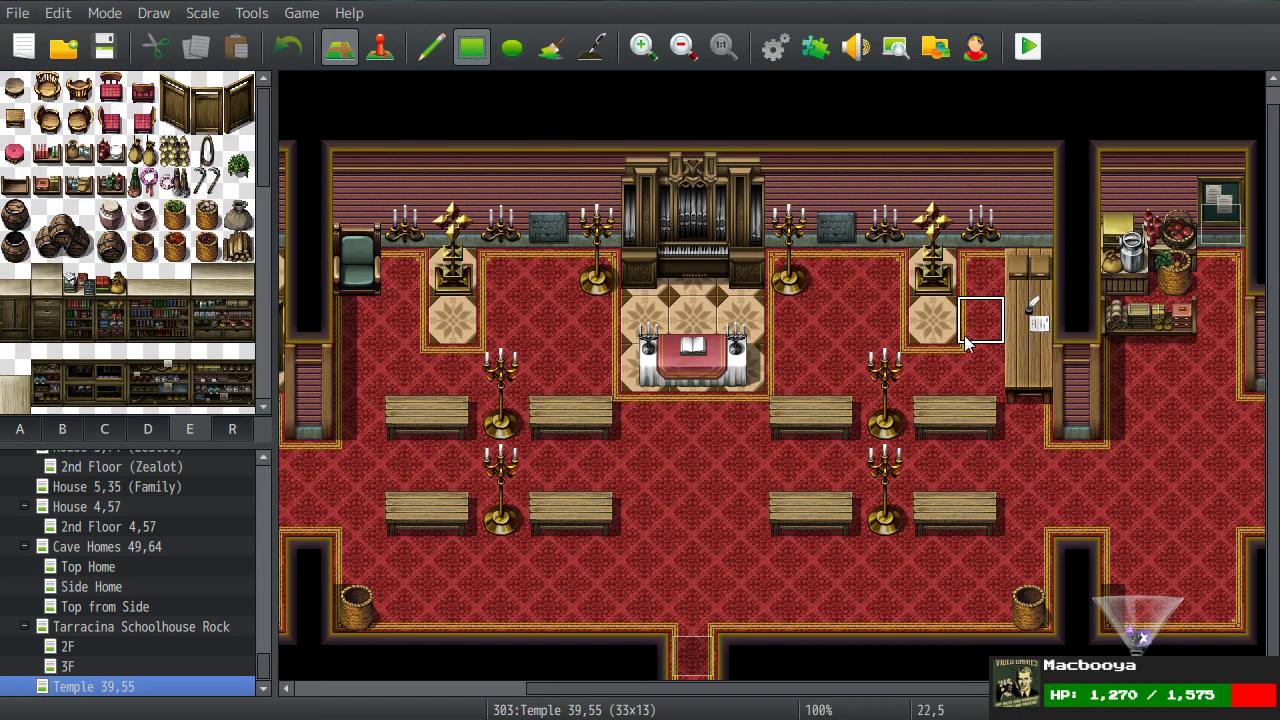
scroll(837, 363, "right", 3)
mouse_move(1005, 608)
left_mouse_down()
mouse_move(1034, 571)
mouse_move(1075, 611)
left_mouse_up()
scroll(892, 468, "left", 10)
scroll(854, 496, "right", 12)
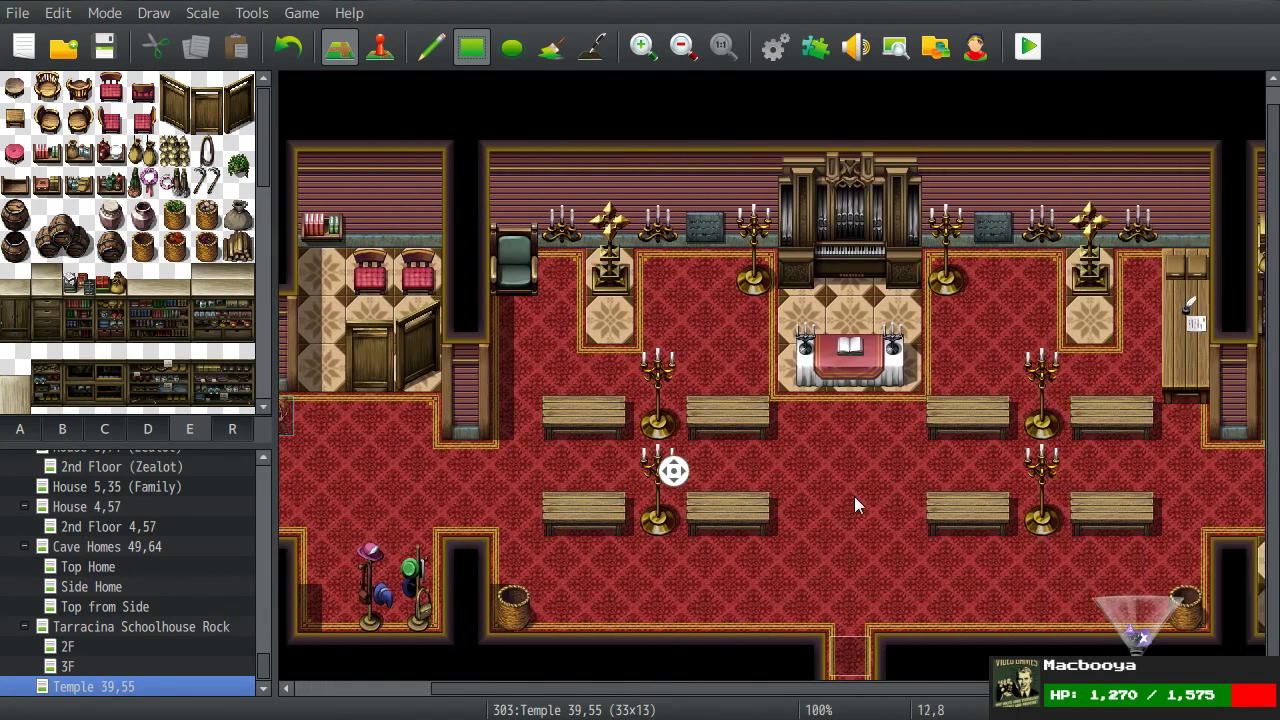
key("ctrl+z")
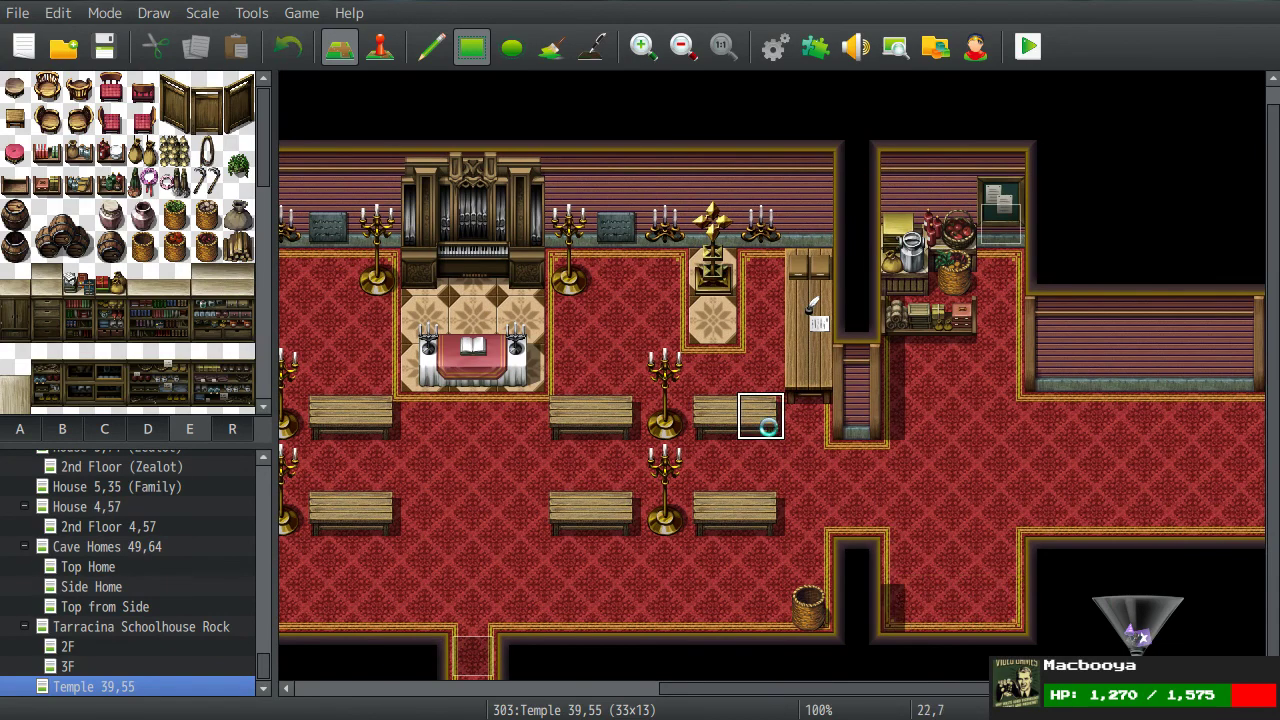
Step: Try placing a wooden chest of drawers from tile sheet E in the temple's east side room
scroll(153, 238, "down", 1)
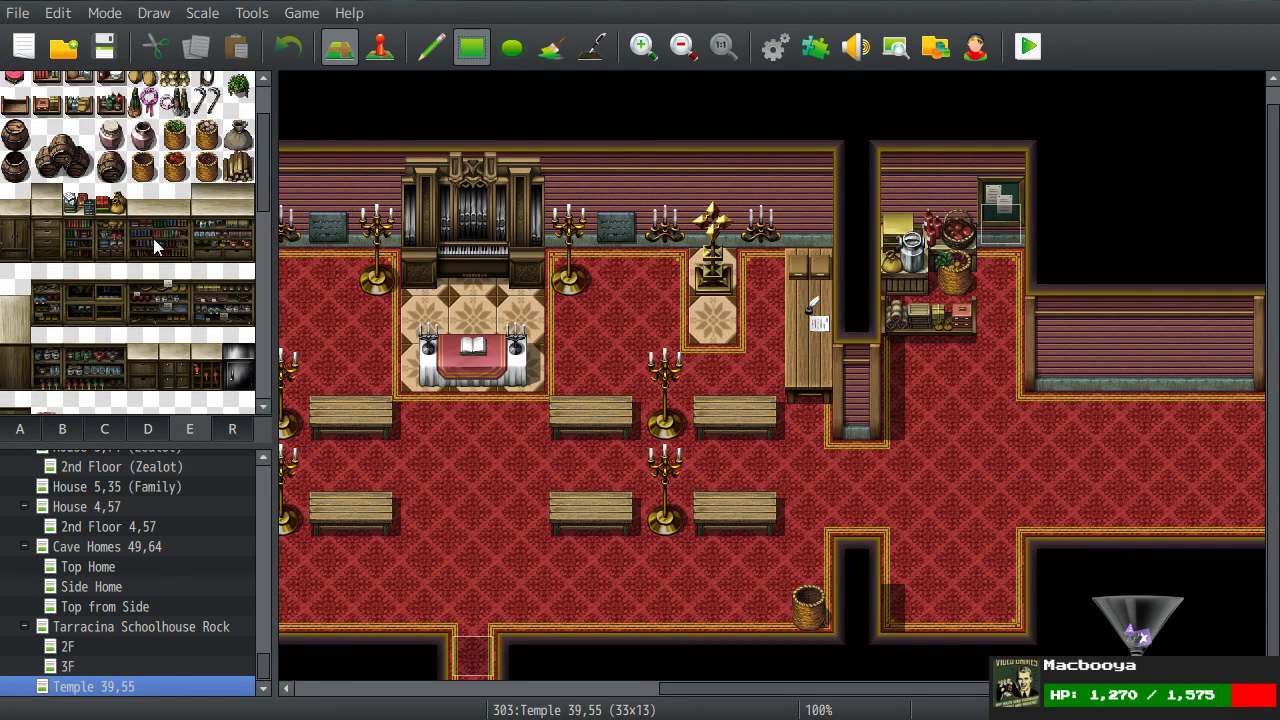
scroll(153, 238, "up", 2)
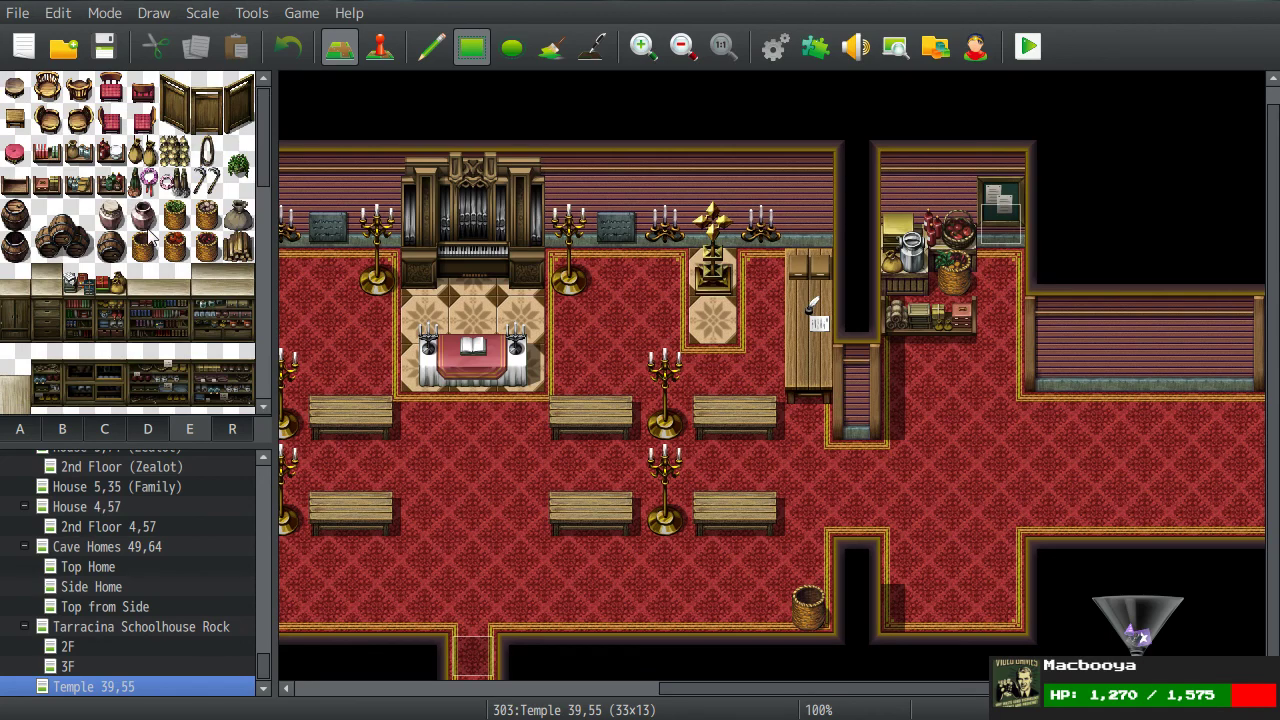
scroll(148, 236, "down", 4)
scroll(148, 236, "up", 3)
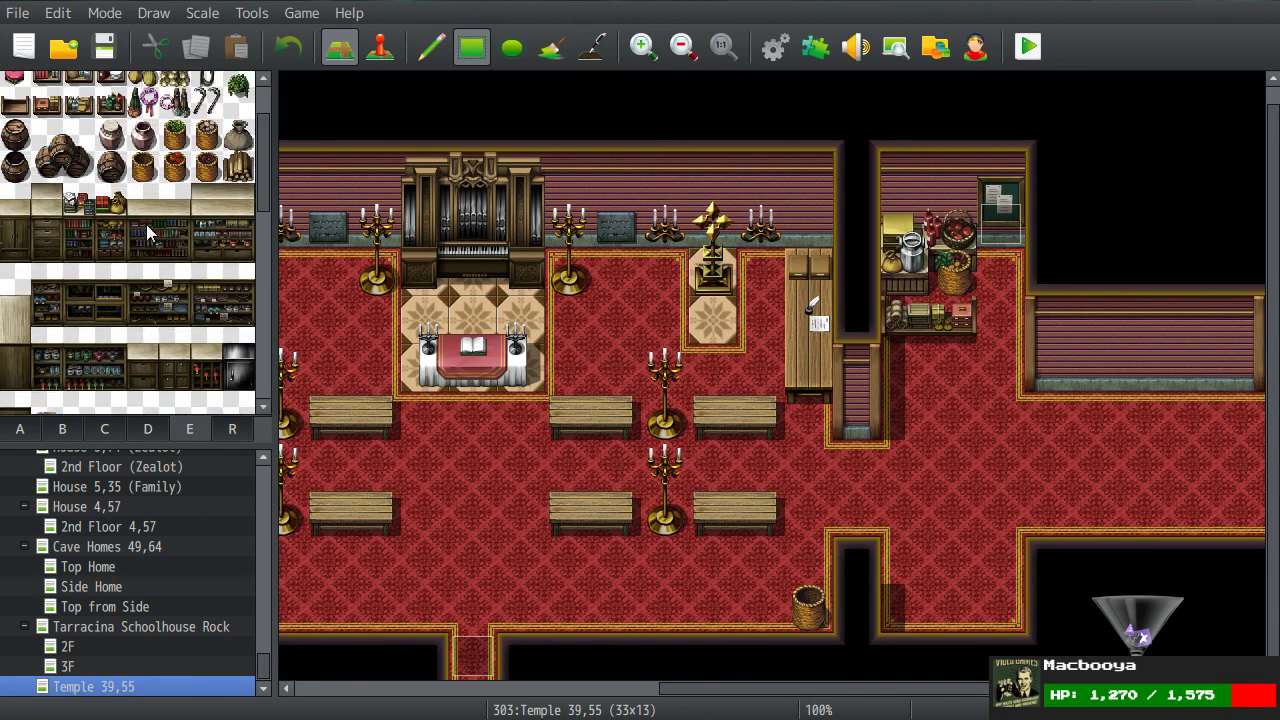
left_click_drag(46, 216, 46, 290)
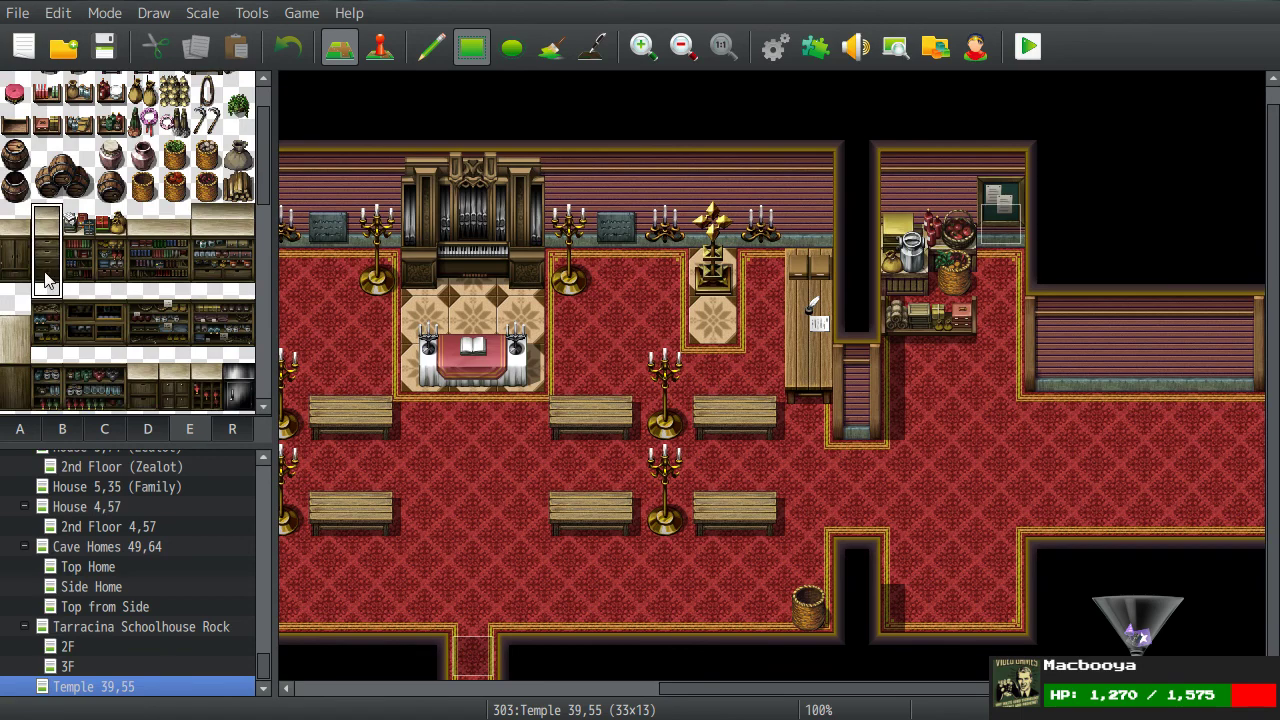
left_click(984, 455)
left_click_drag(984, 455, 1001, 556)
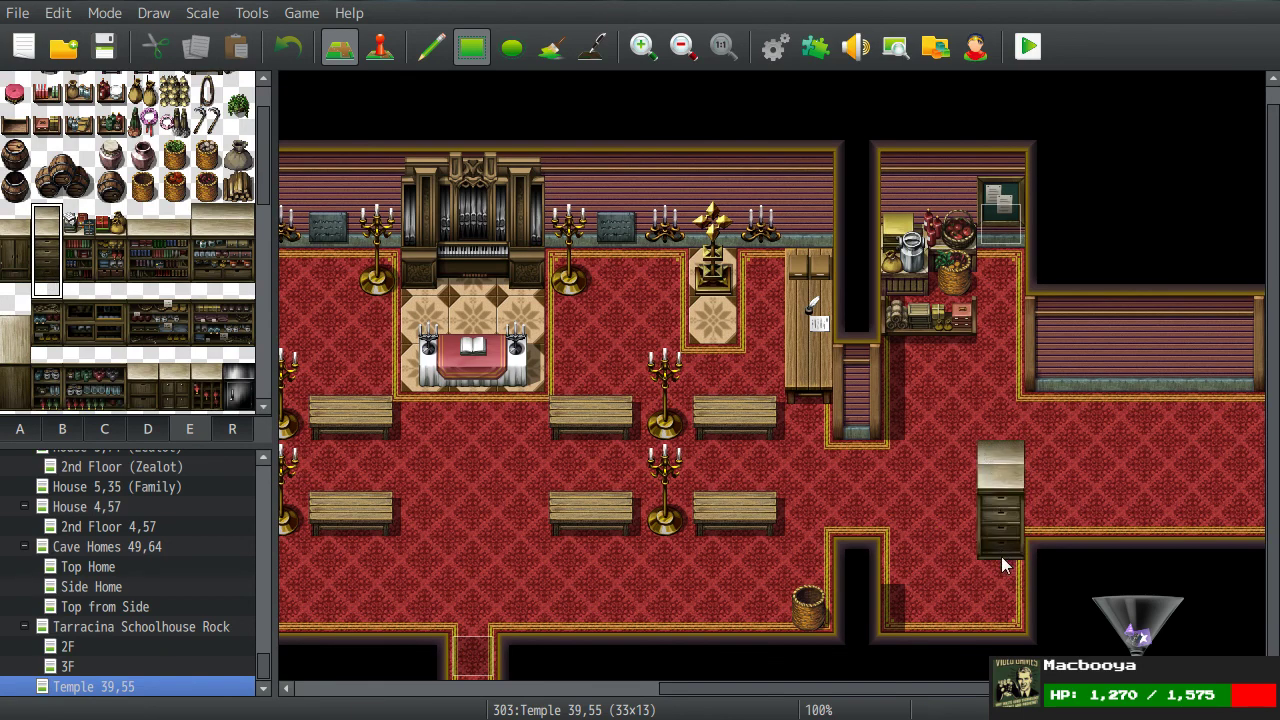
key("ctrl+z")
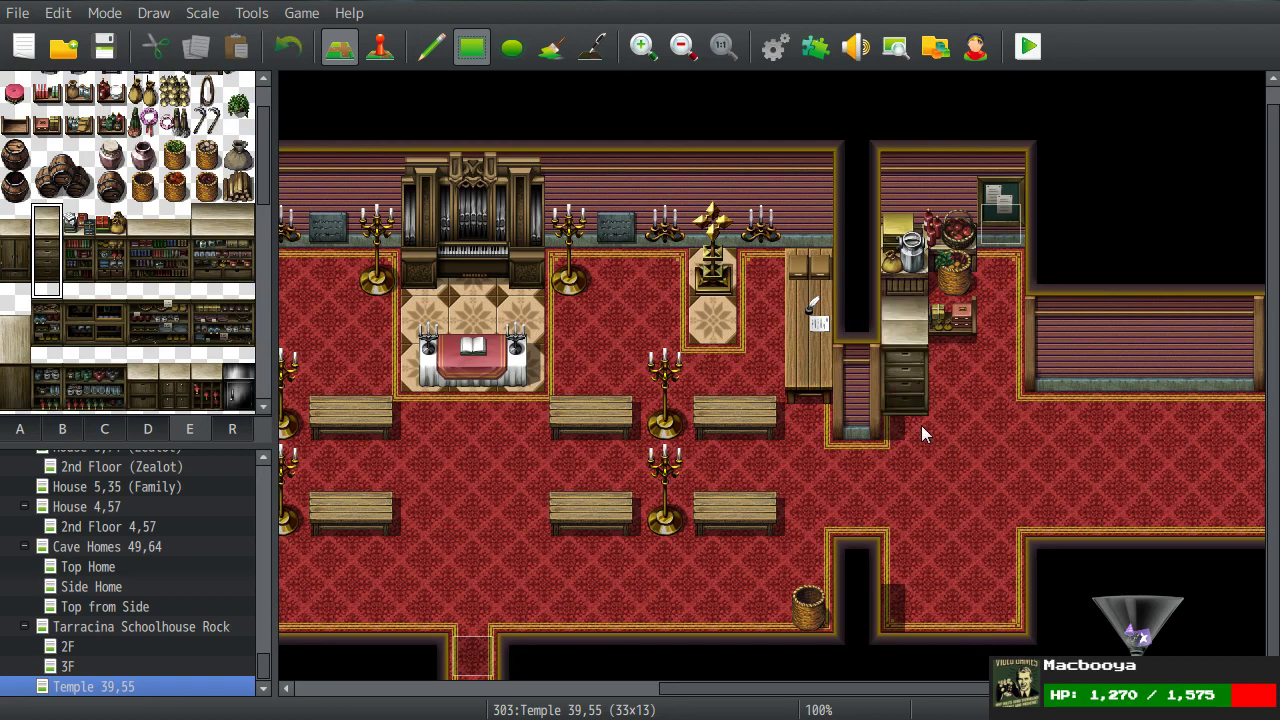
Step: Place a small wooden table directly below the green armchair in the temple hall and set a row of books on it
middle_click_drag(921, 425, 634, 436)
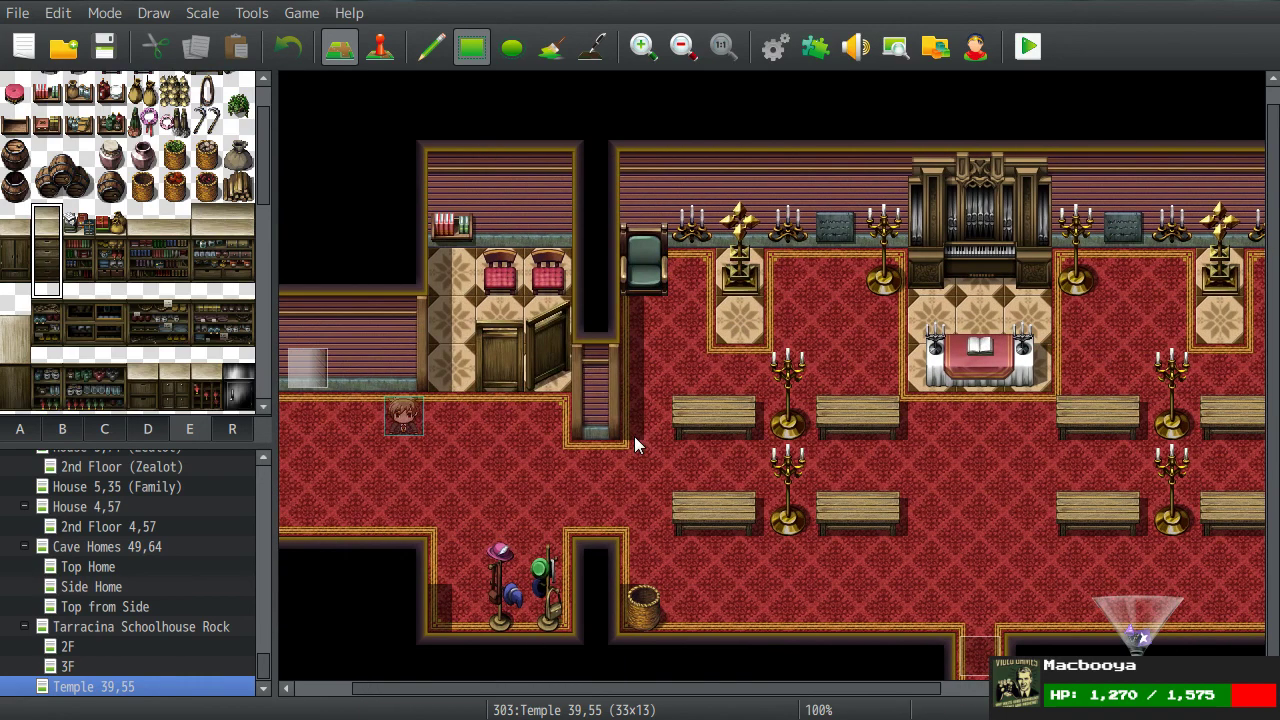
middle_click_drag(676, 420, 551, 394)
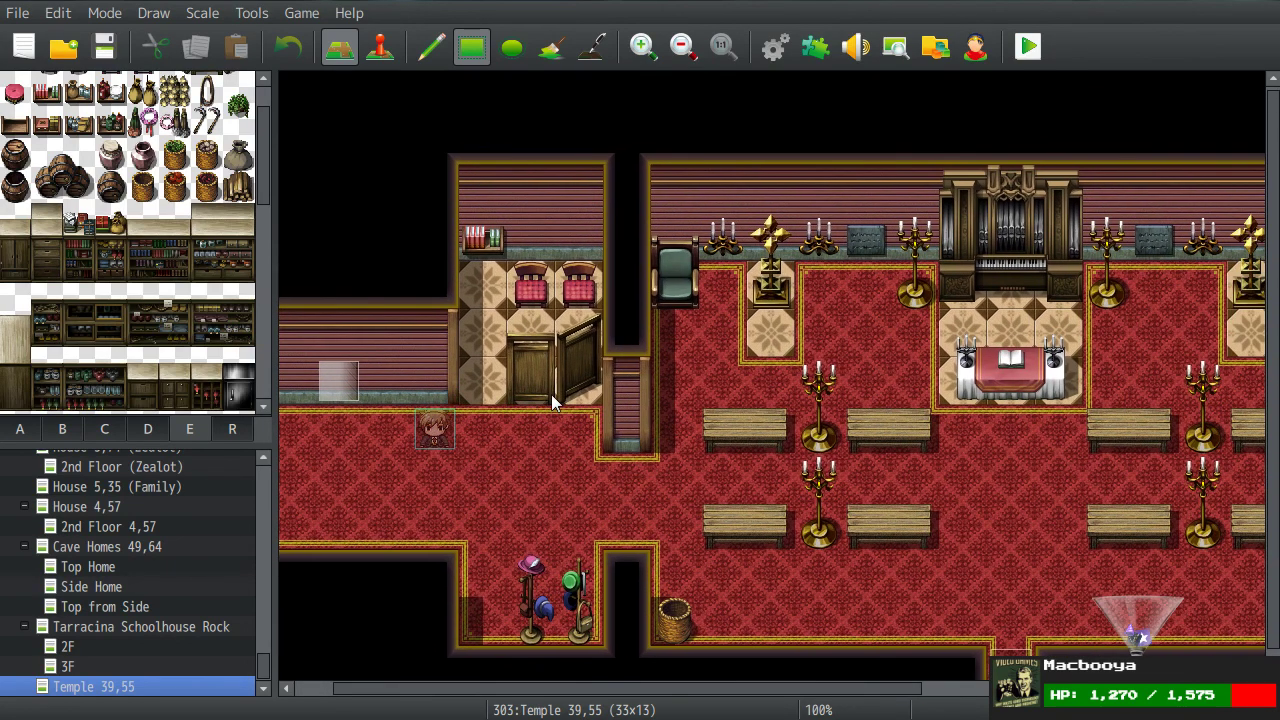
scroll(208, 268, "up", 1)
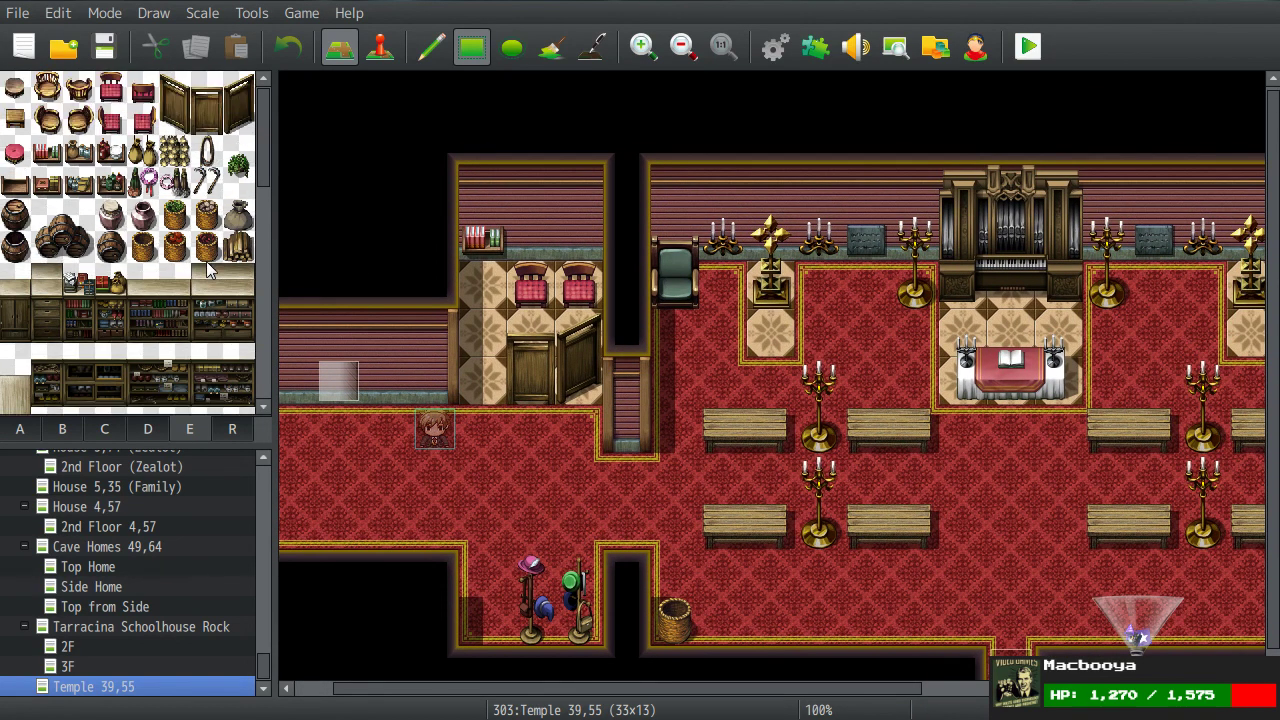
scroll(206, 261, "down", 1)
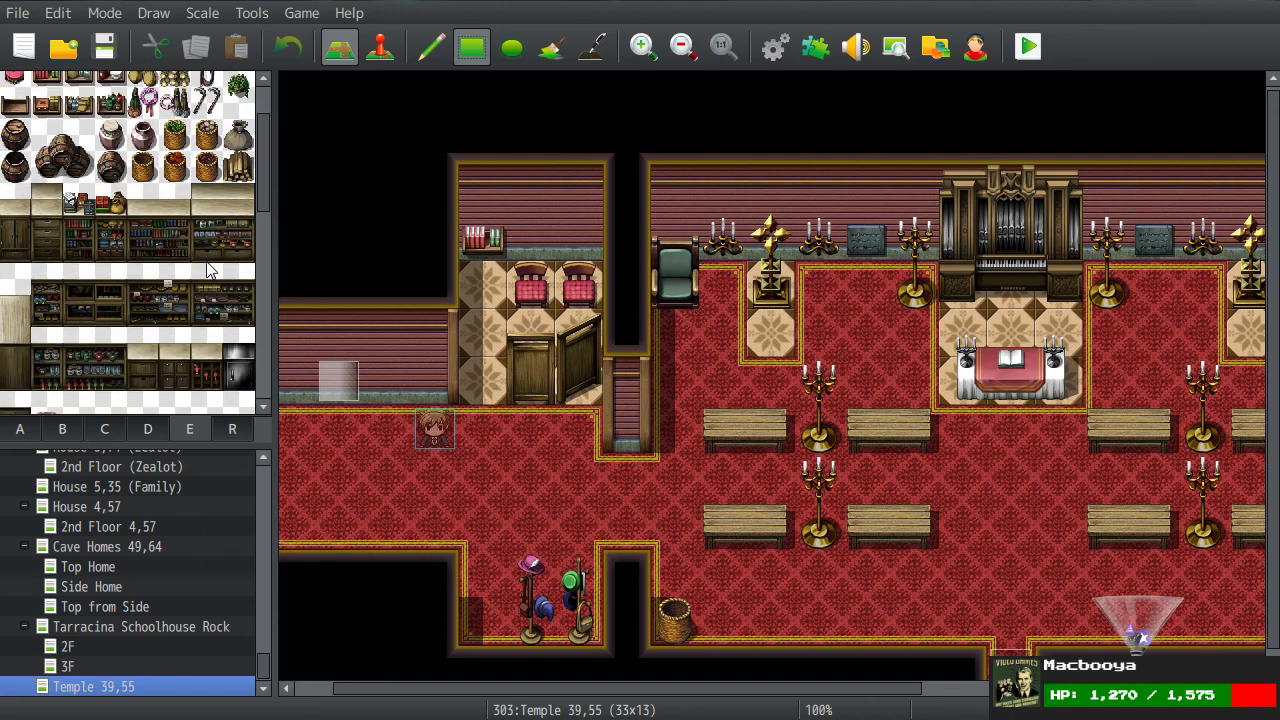
middle_click_drag(429, 277, 796, 424)
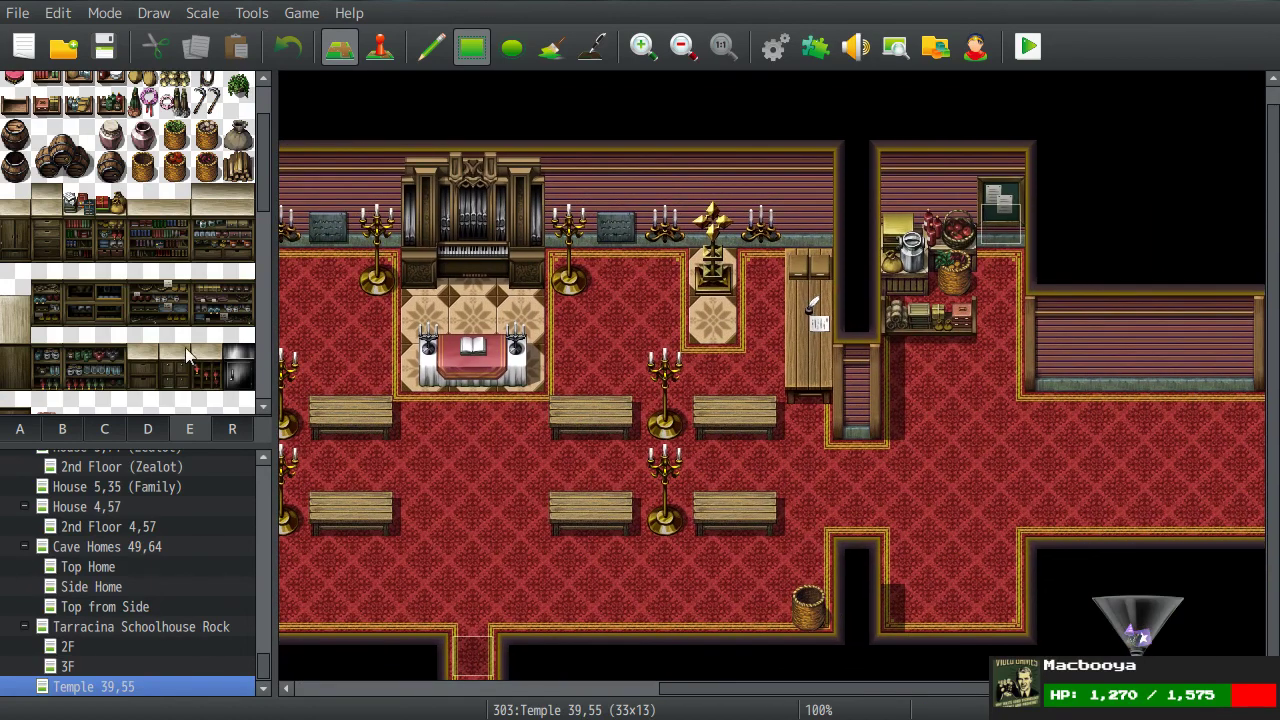
scroll(160, 328, "down", 2)
scroll(160, 328, "down", 1)
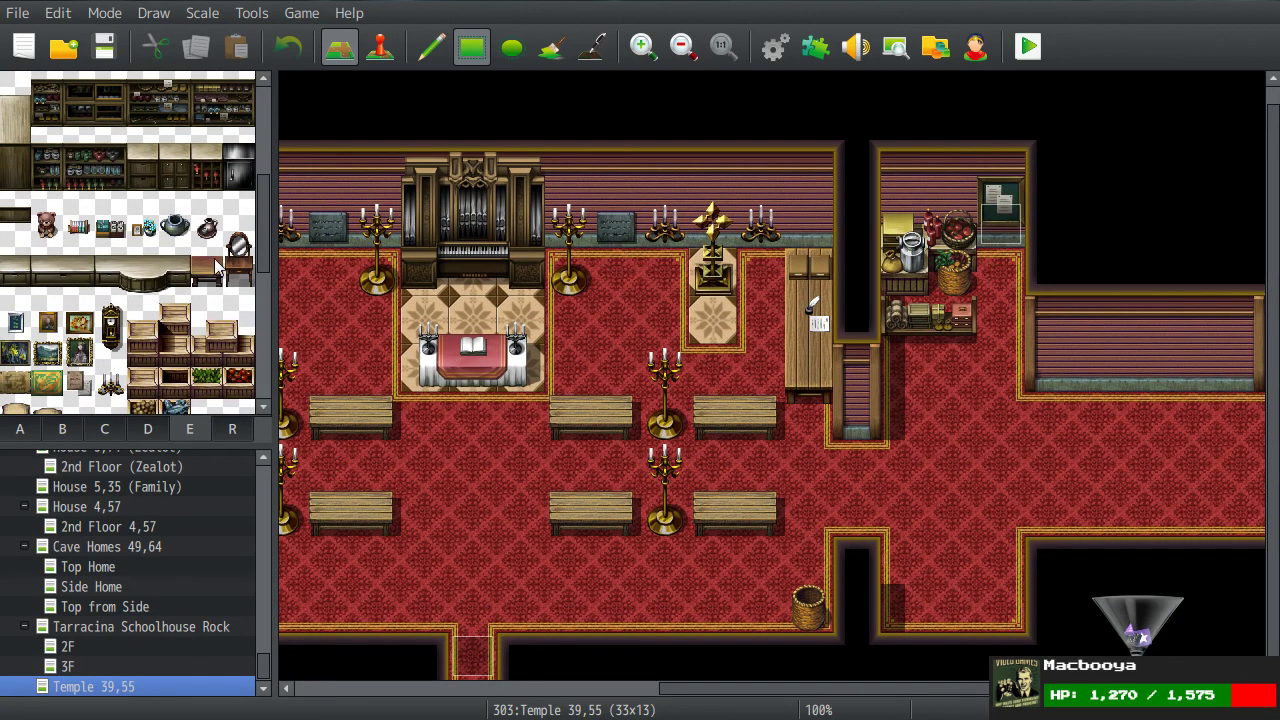
left_click_drag(215, 265, 212, 290)
scroll(442, 420, "left", 5)
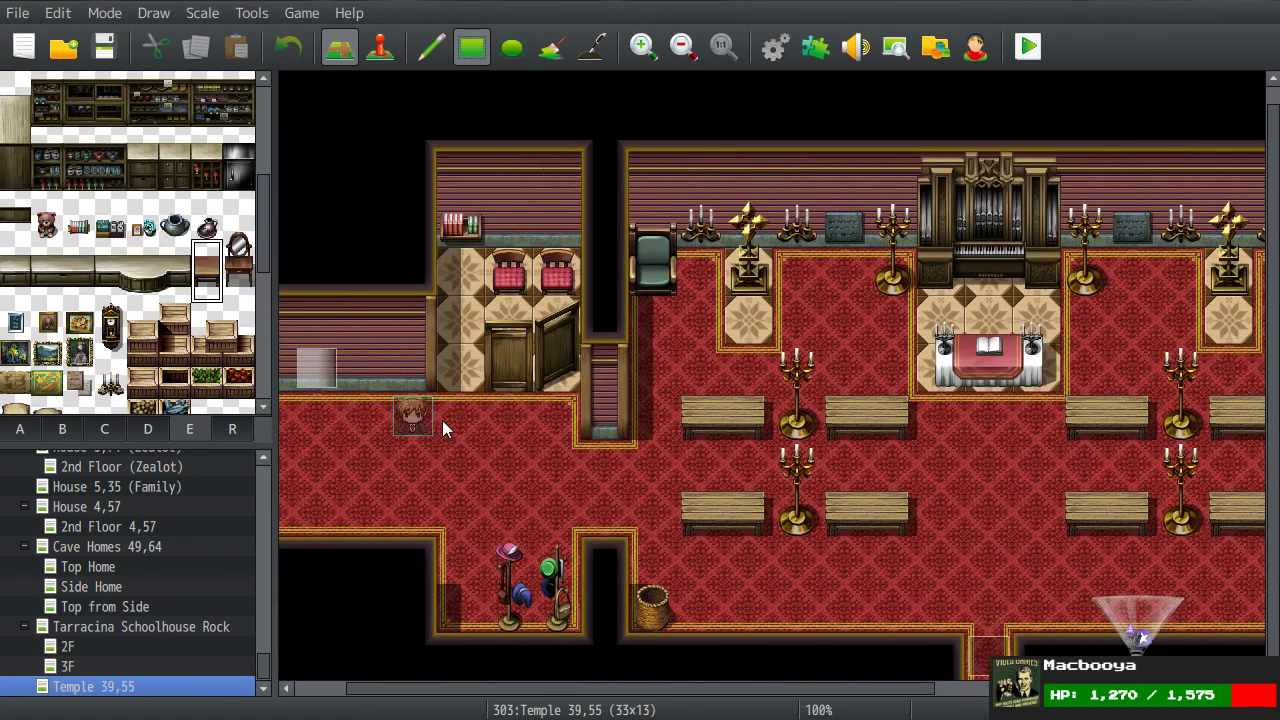
left_click(655, 322)
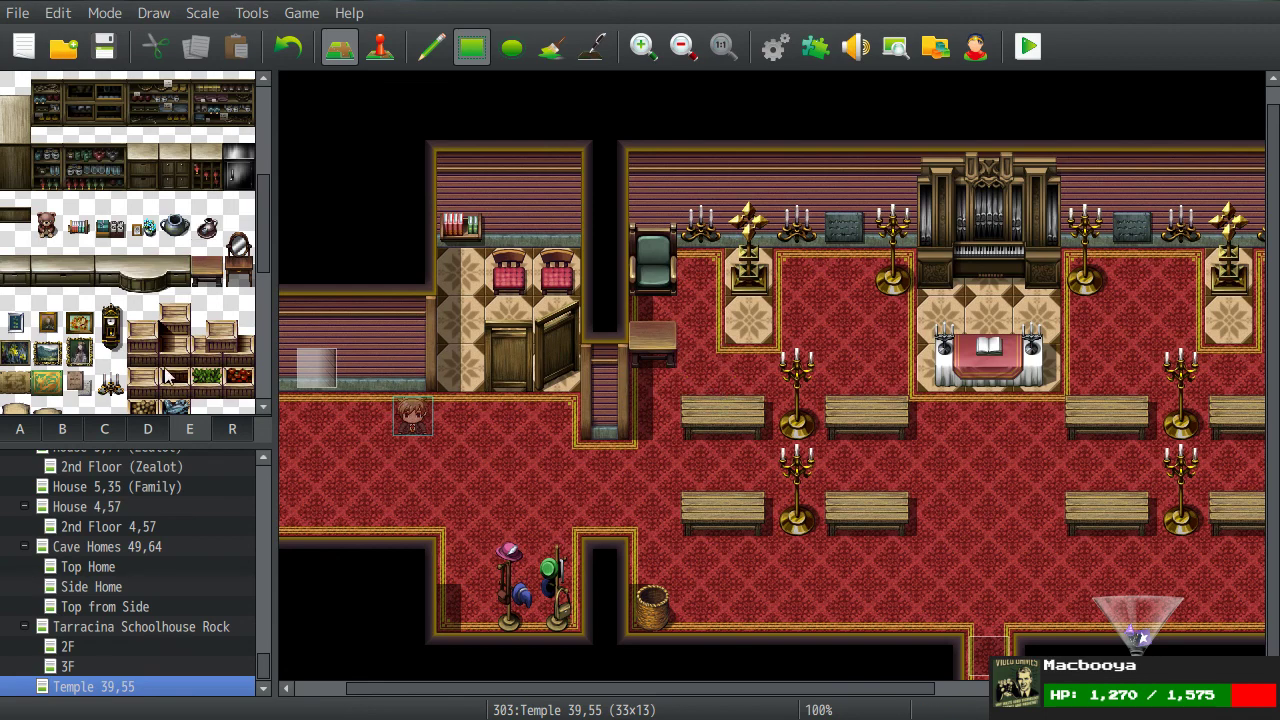
left_click(80, 226)
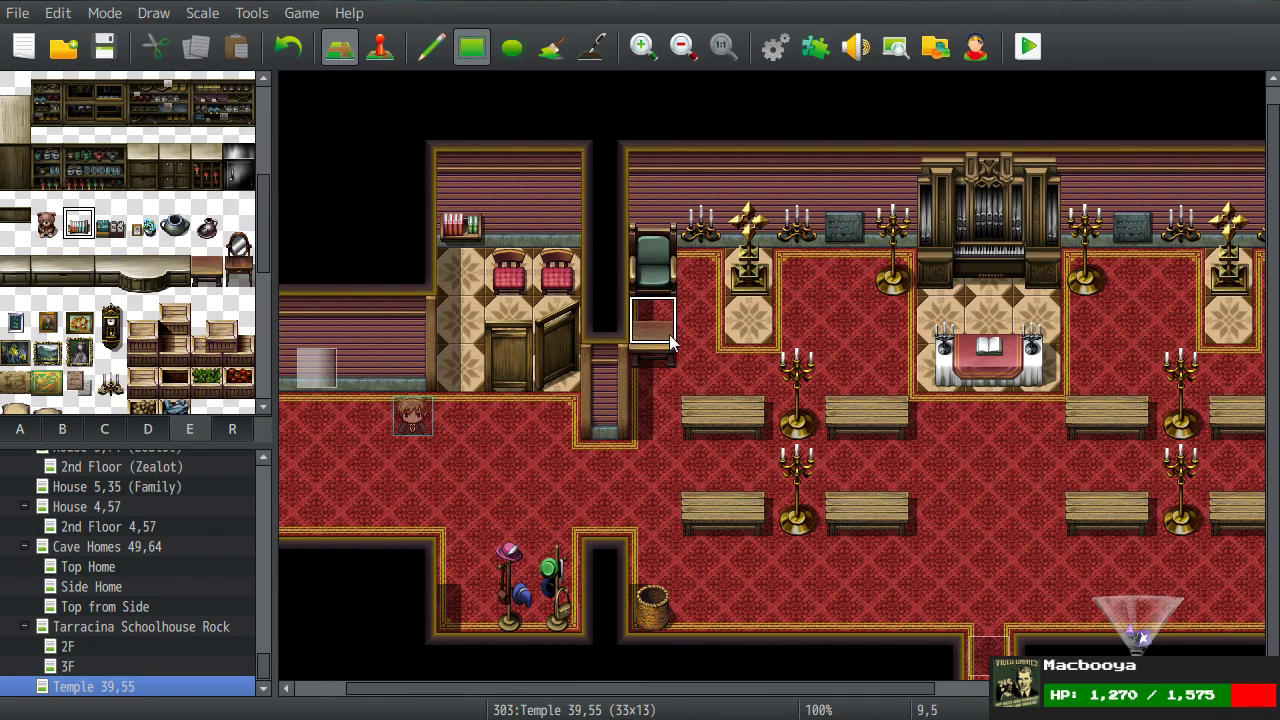
left_click(653, 320)
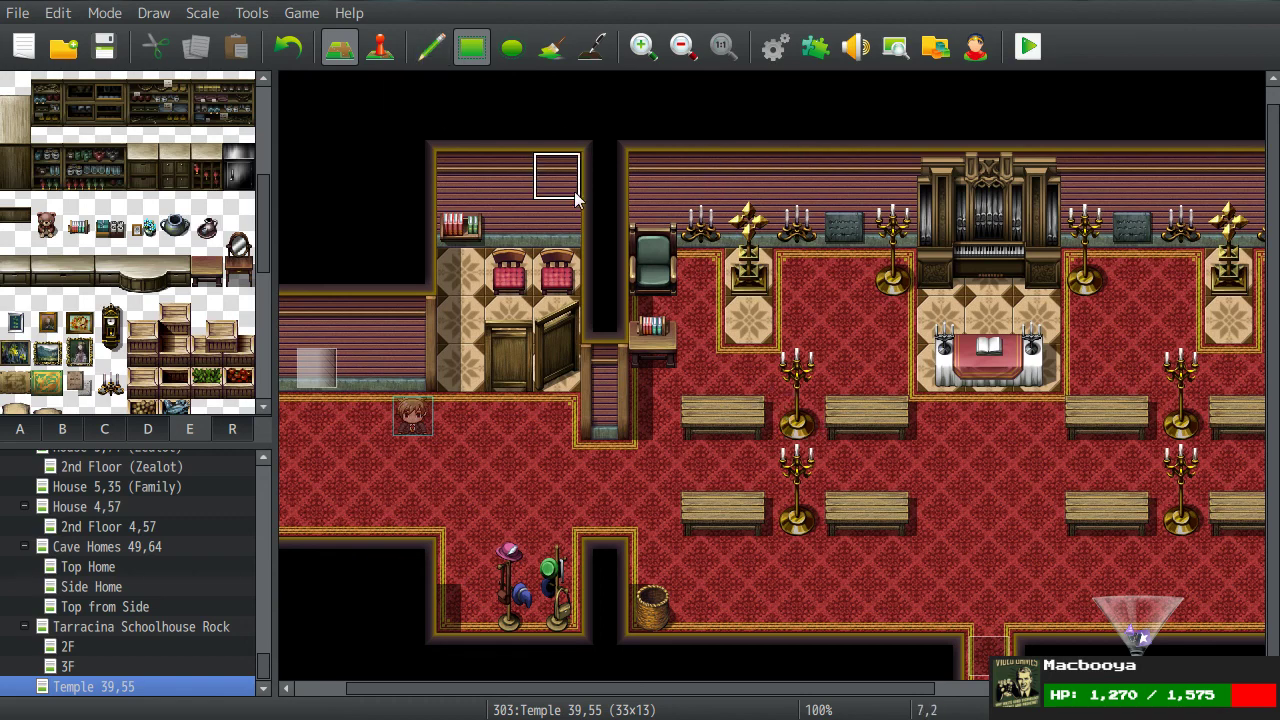
Step: Open the sound test and browse the BGM list from the BoxCat tracks down to the Theme tracks
left_click(855, 46)
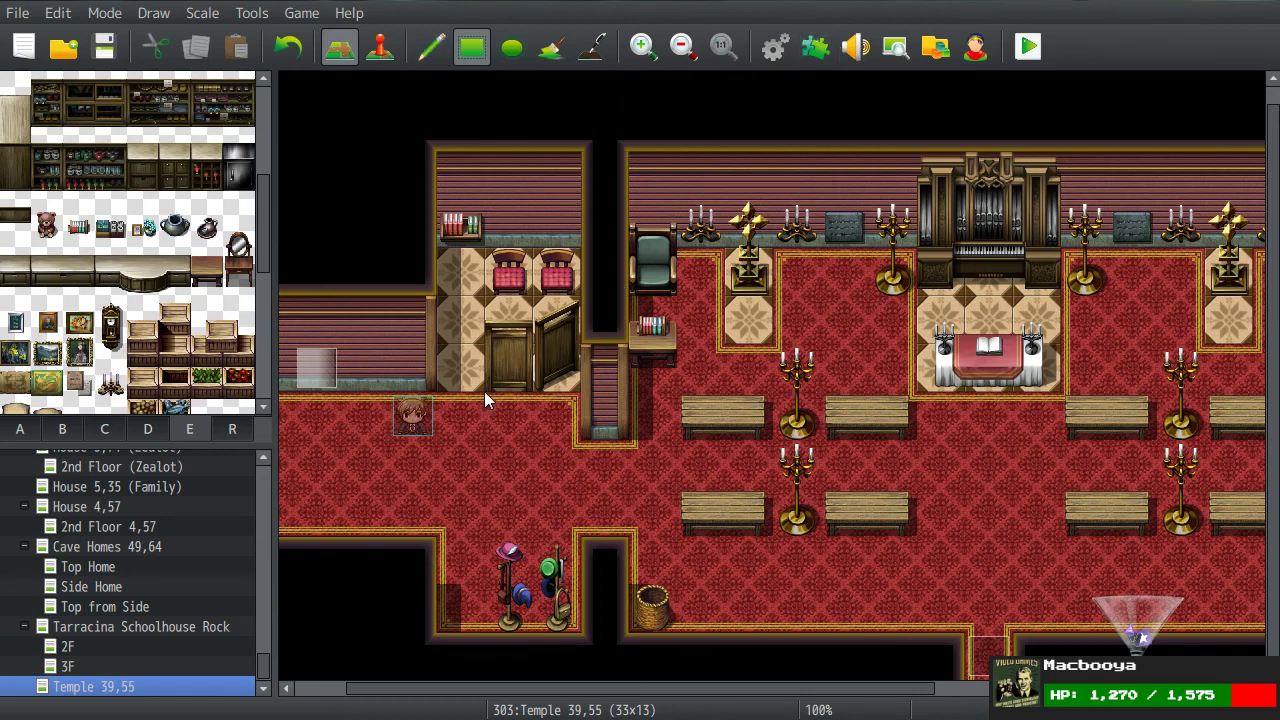
scroll(551, 335, "down", 1)
scroll(551, 335, "down", 3)
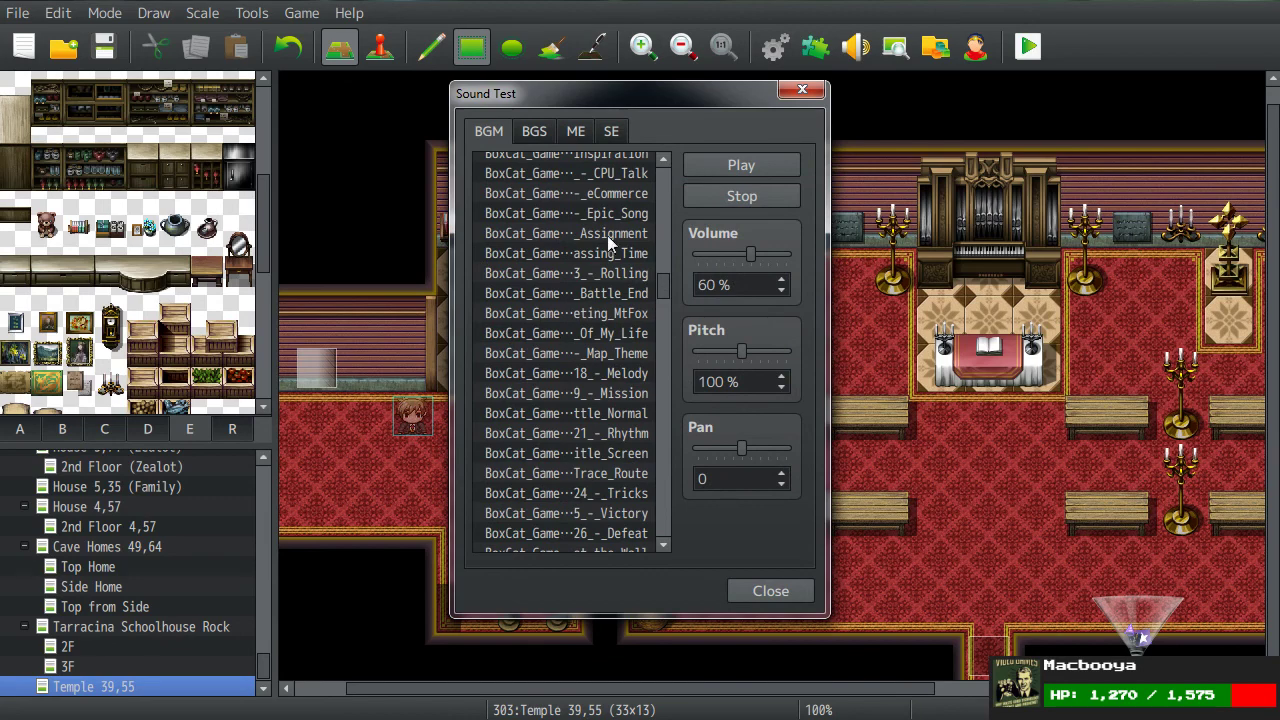
scroll(615, 229, "down", 5)
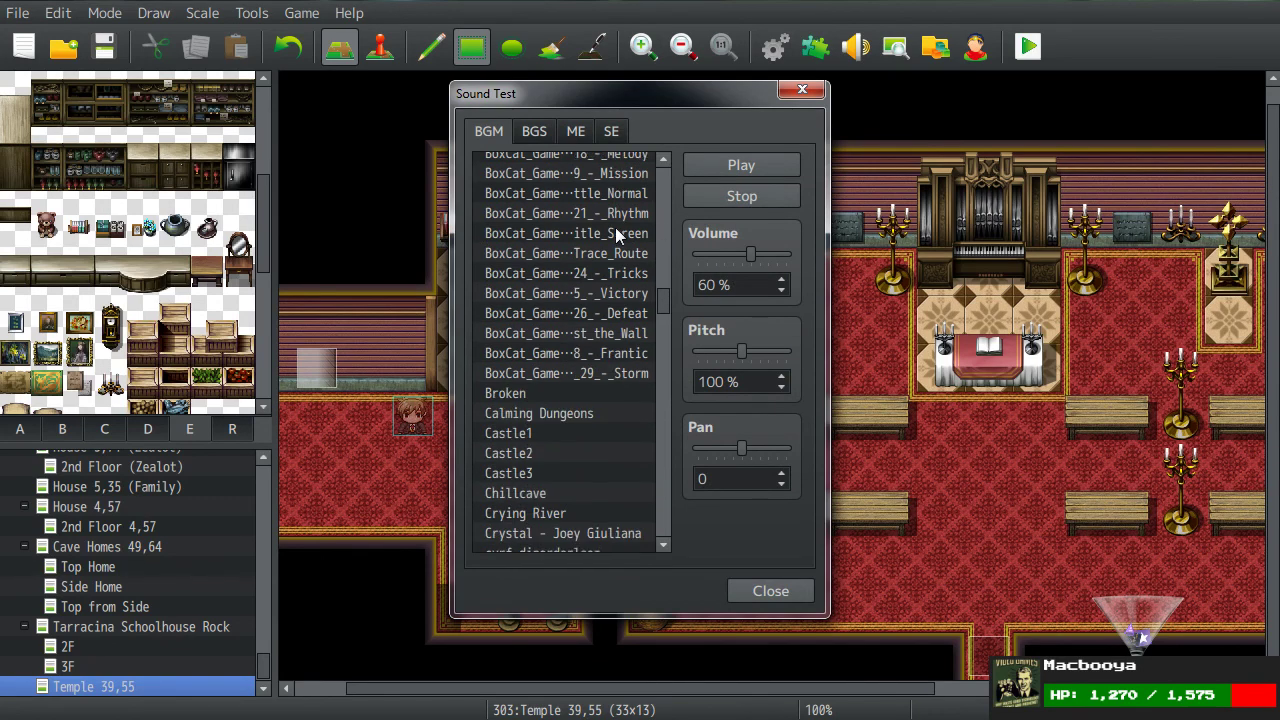
scroll(615, 227, "down", 2)
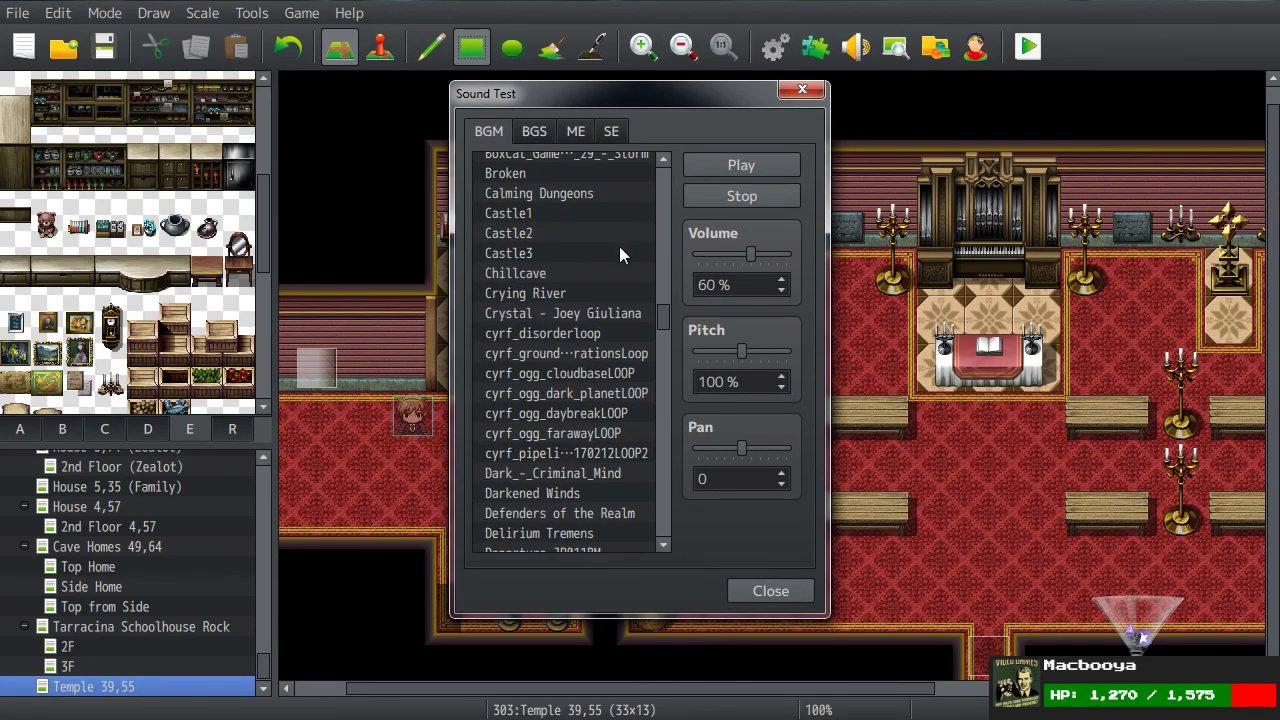
scroll(622, 240, "down", 1)
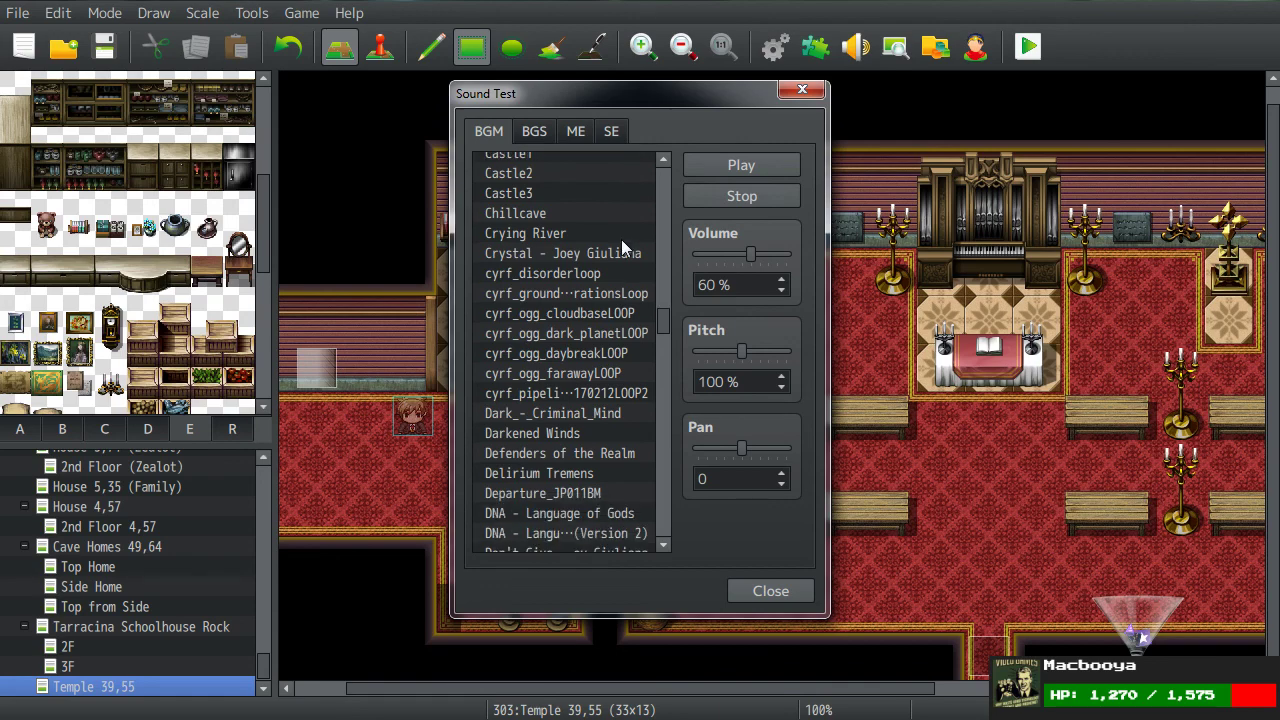
scroll(620, 241, "down", 2)
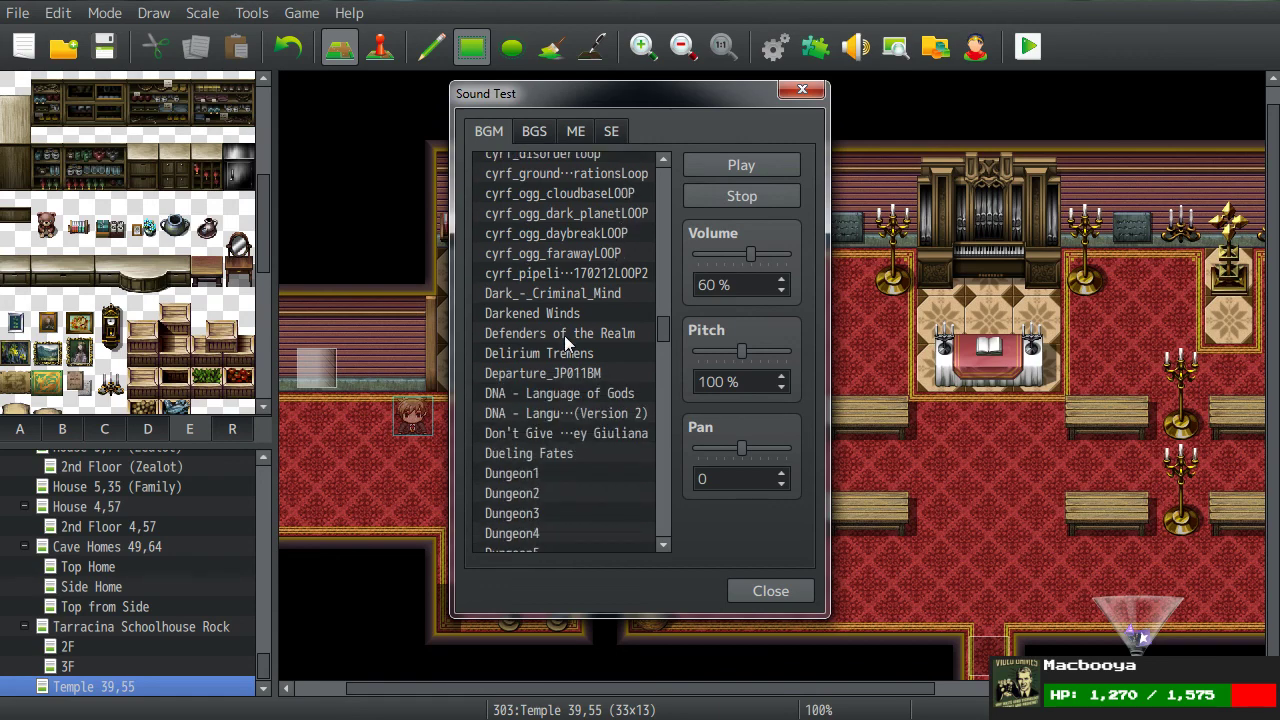
scroll(564, 335, "up", 2)
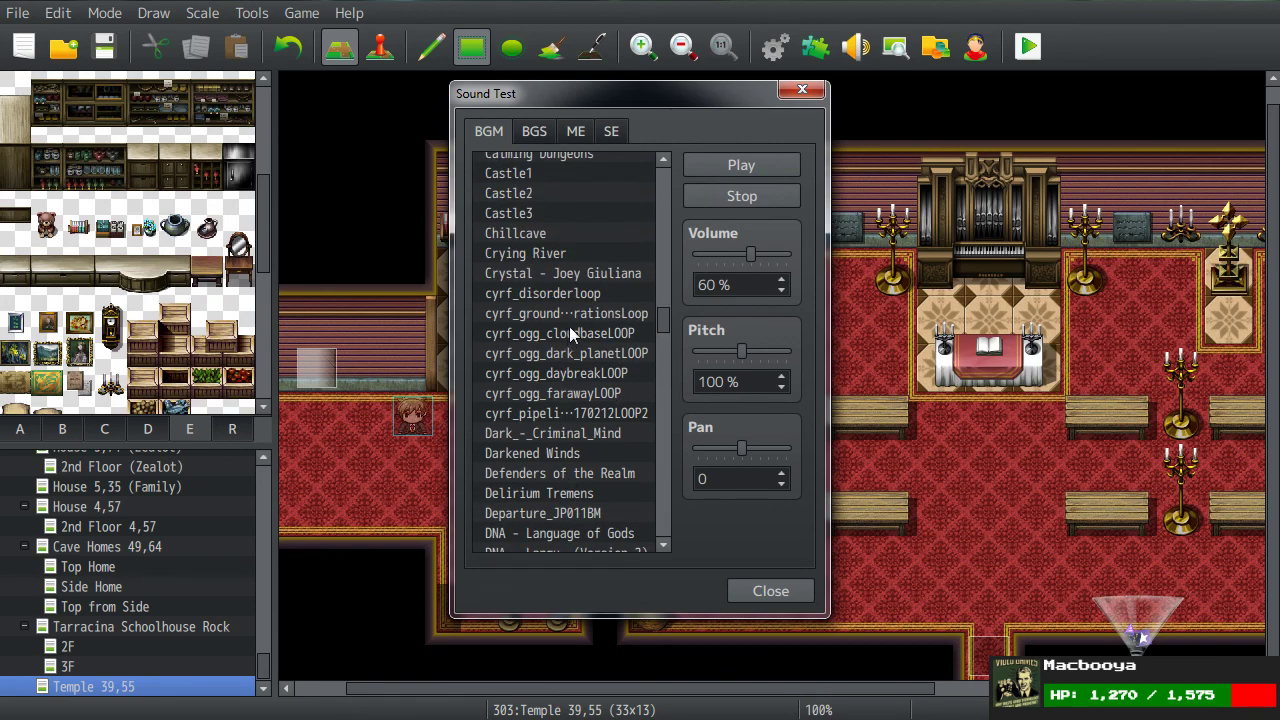
scroll(570, 328, "down", 7)
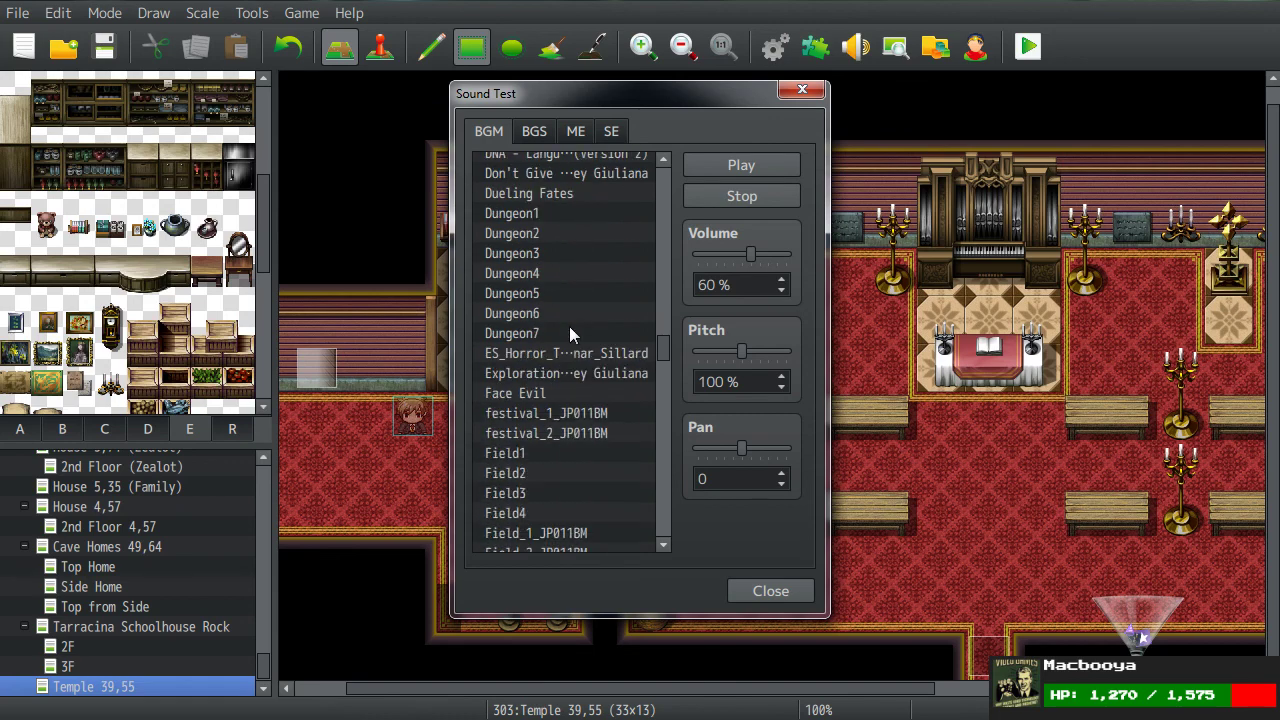
scroll(569, 333, "down", 1)
scroll(569, 326, "down", 3)
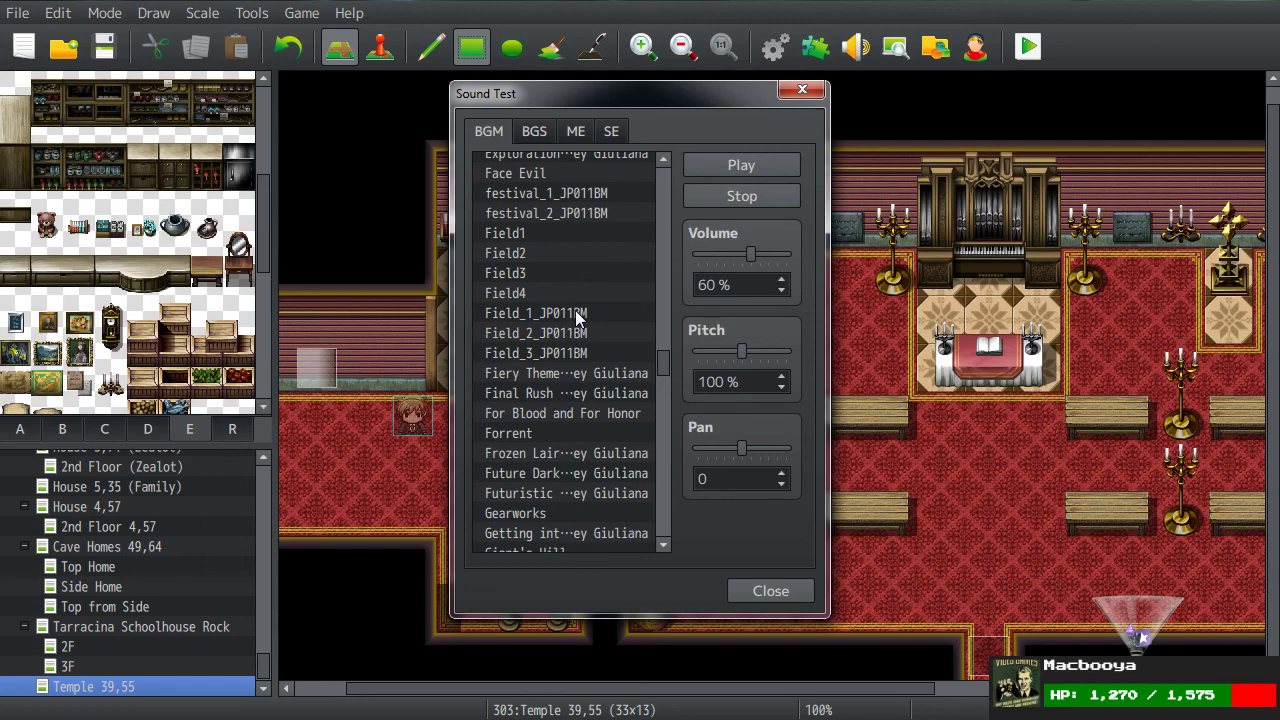
scroll(576, 314, "down", 2)
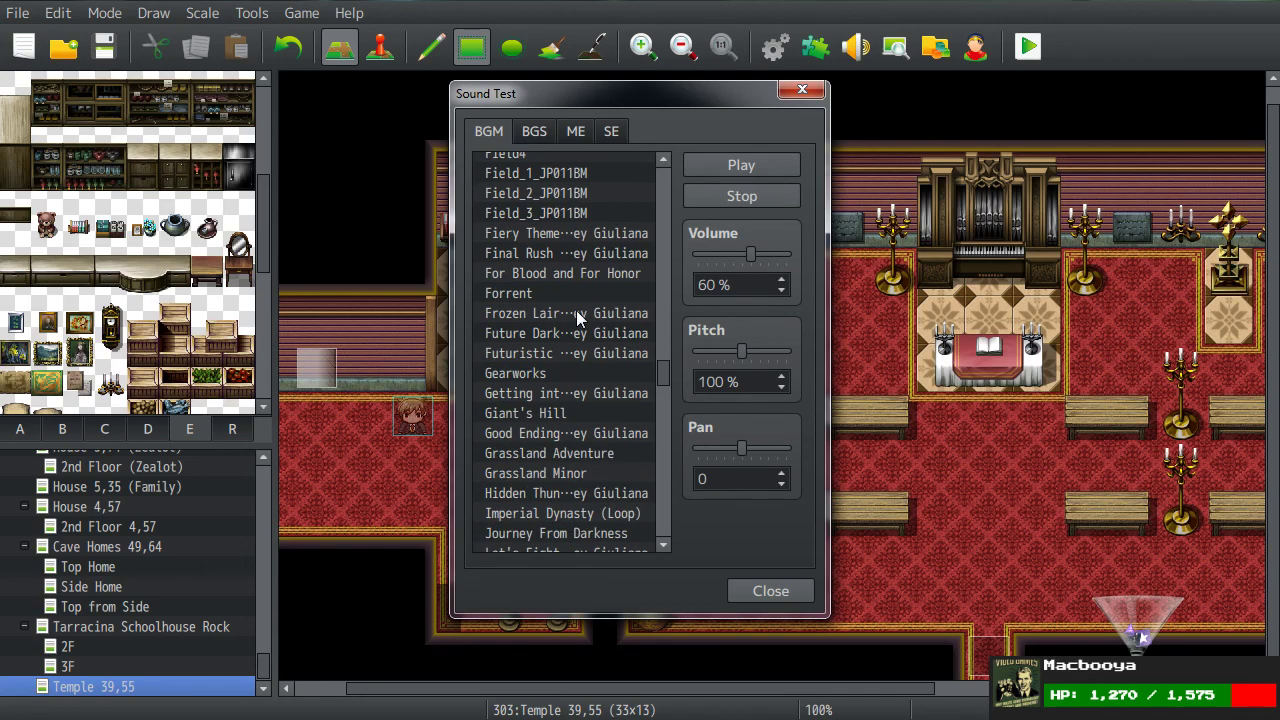
scroll(576, 310, "down", 3)
scroll(576, 314, "down", 6)
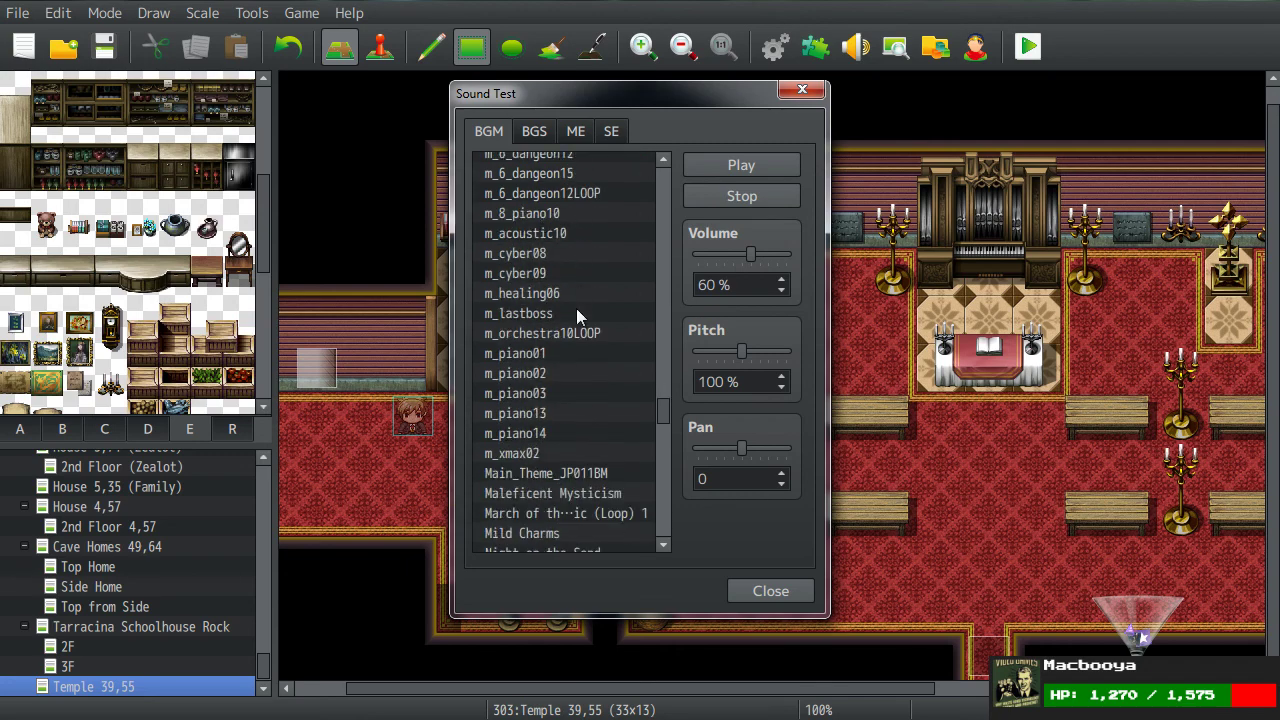
scroll(576, 315, "down", 4)
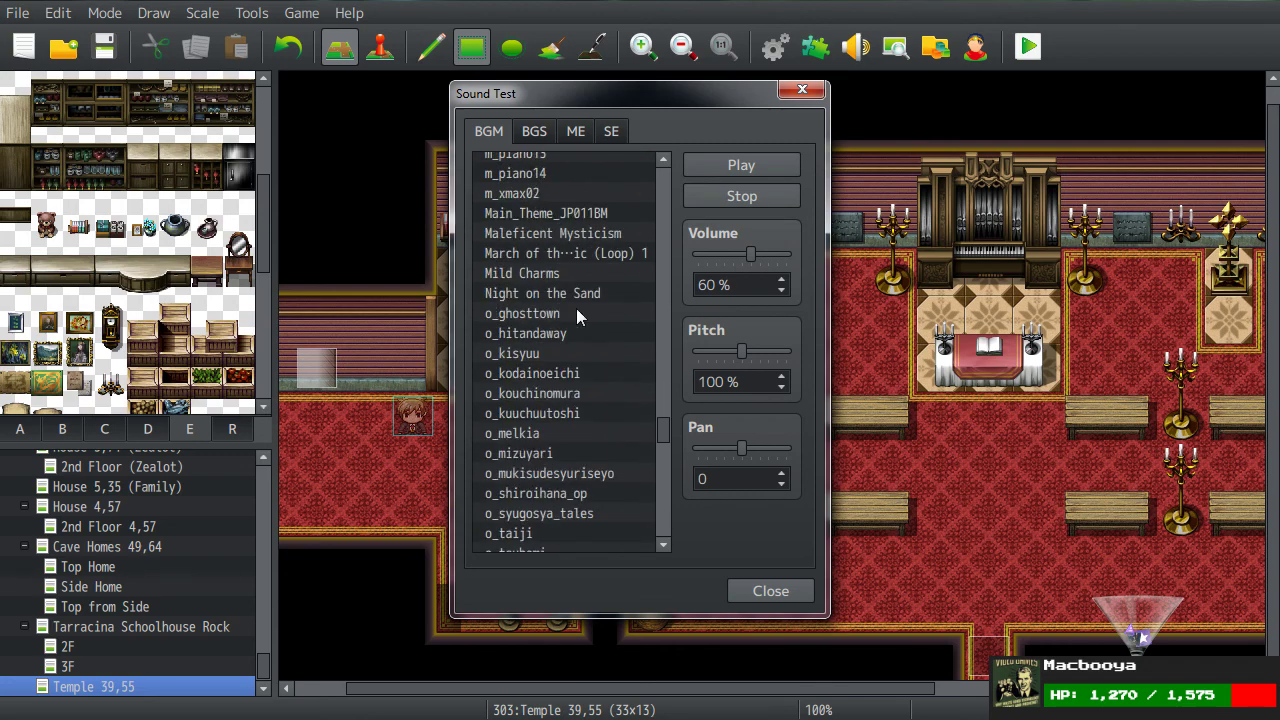
scroll(576, 316, "down", 4)
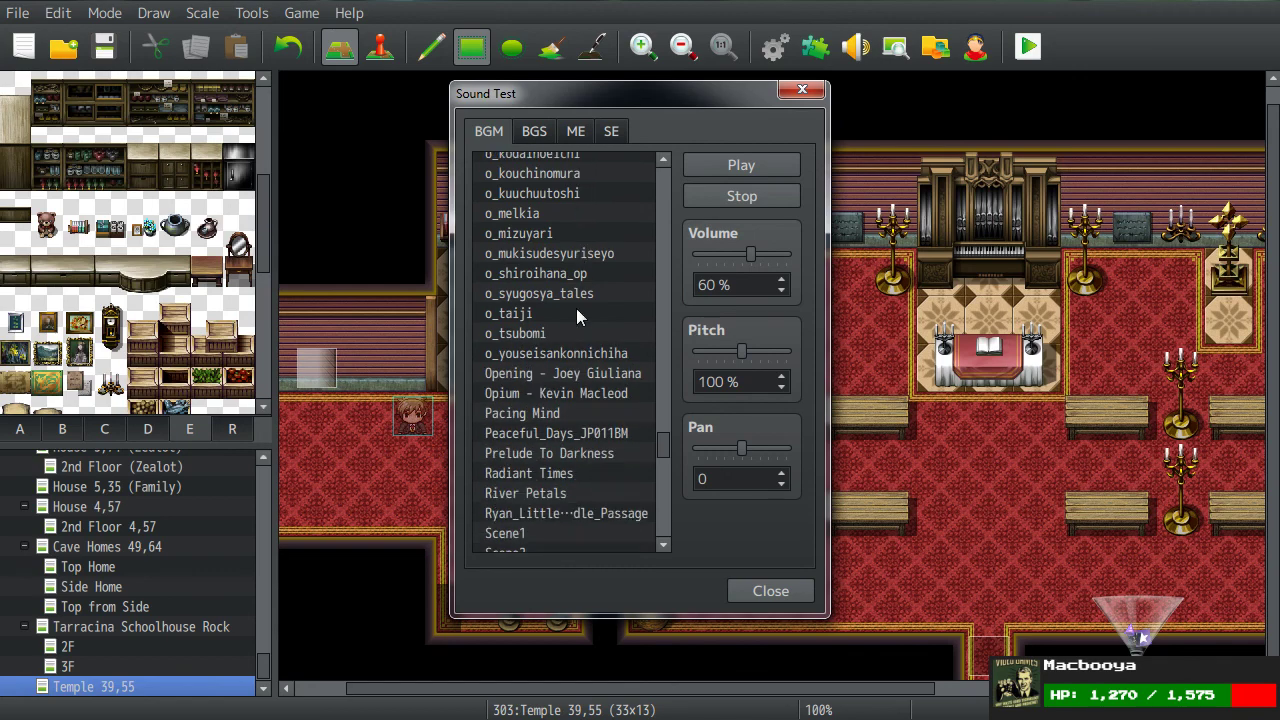
scroll(576, 316, "down", 1)
scroll(576, 315, "down", 5)
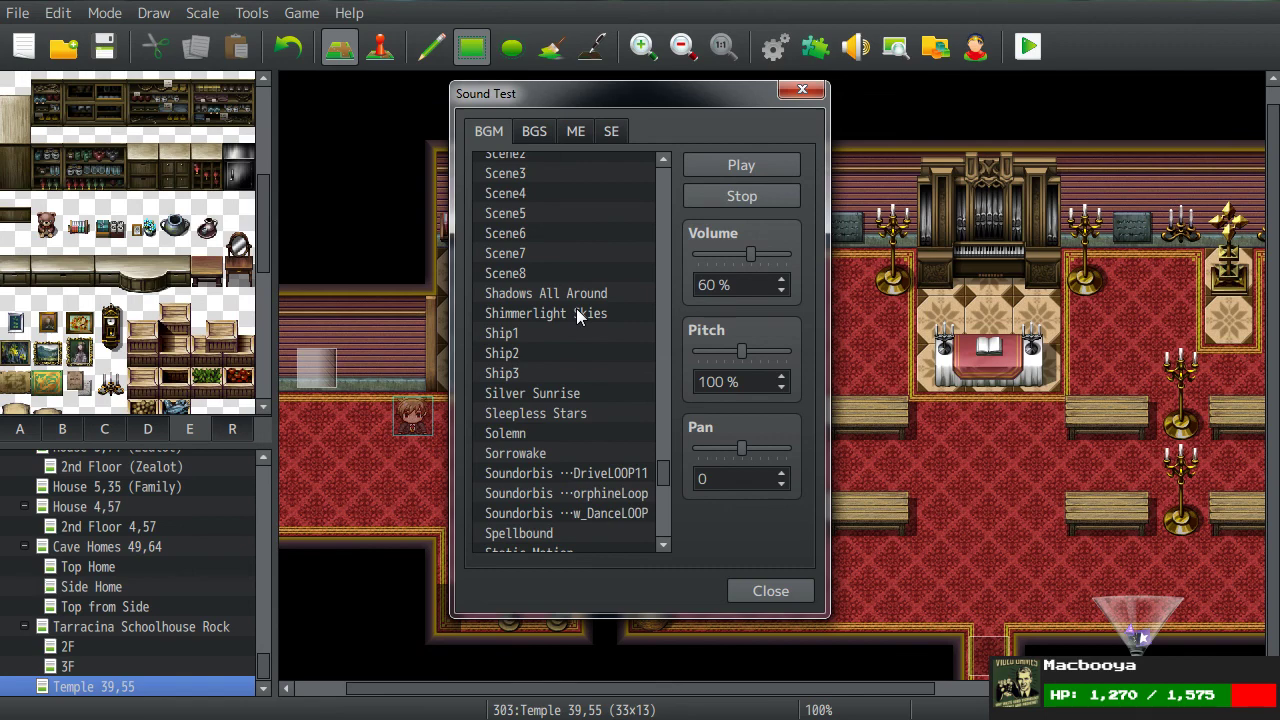
scroll(582, 274, "down", 2)
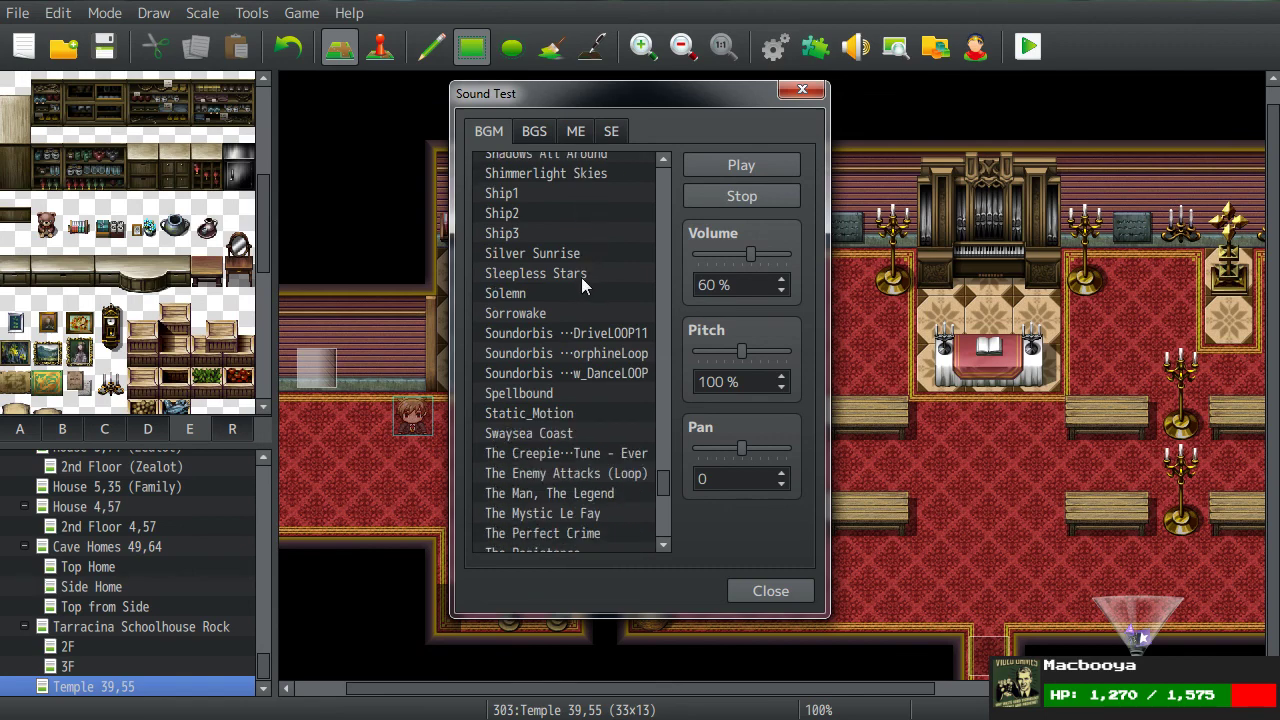
scroll(581, 277, "down", 1)
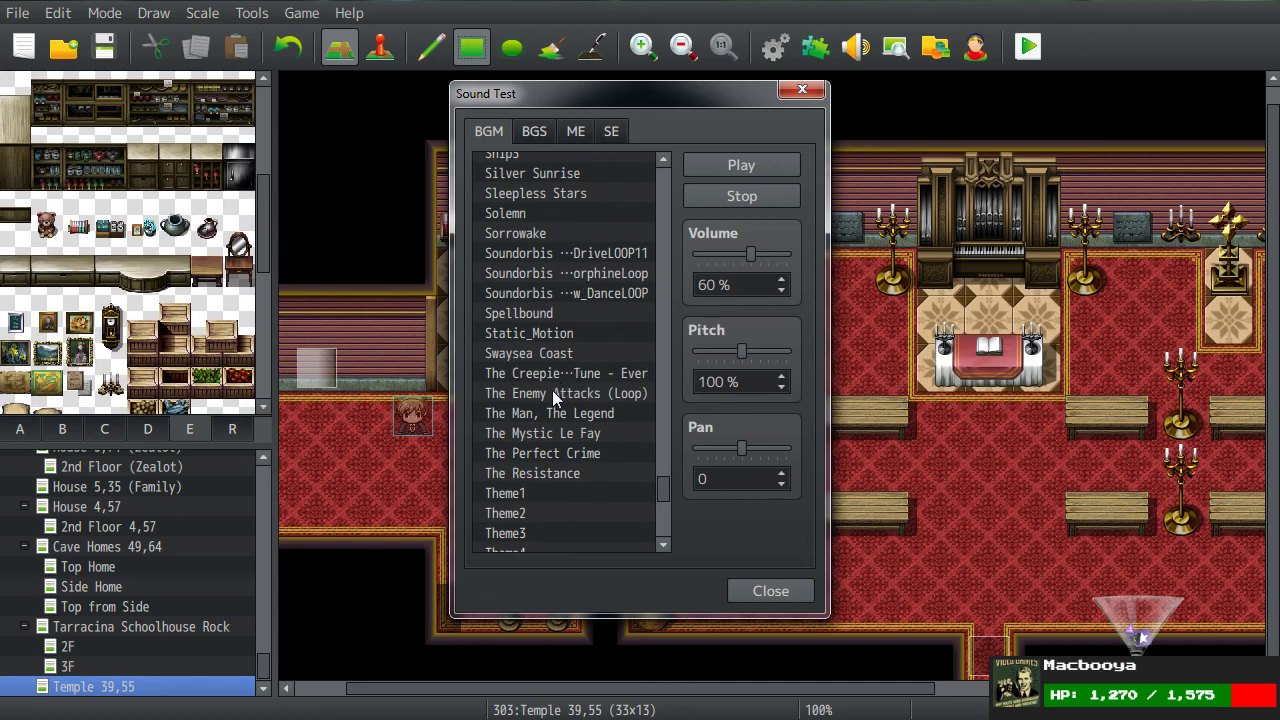
Step: Go back up the BGM list, select festival_2_JP011BM, and close the sound test
left_click_drag(666, 490, 670, 370)
left_click(556, 249)
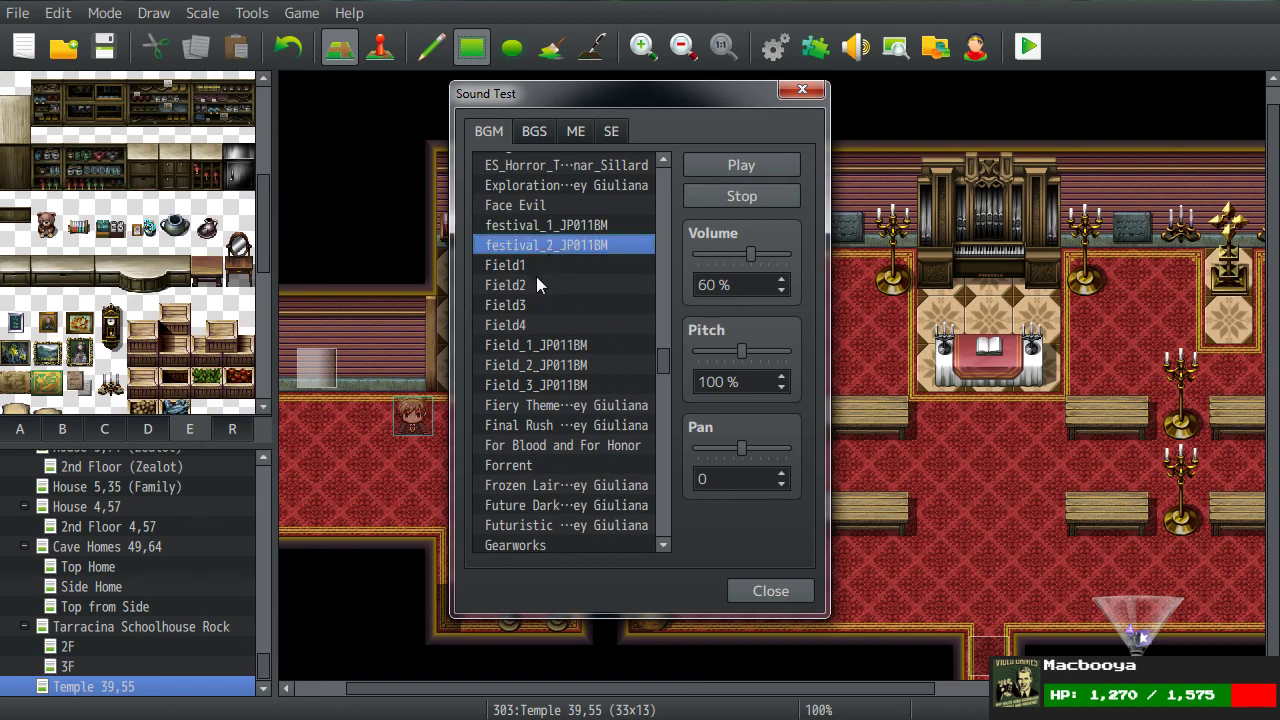
left_click(811, 90)
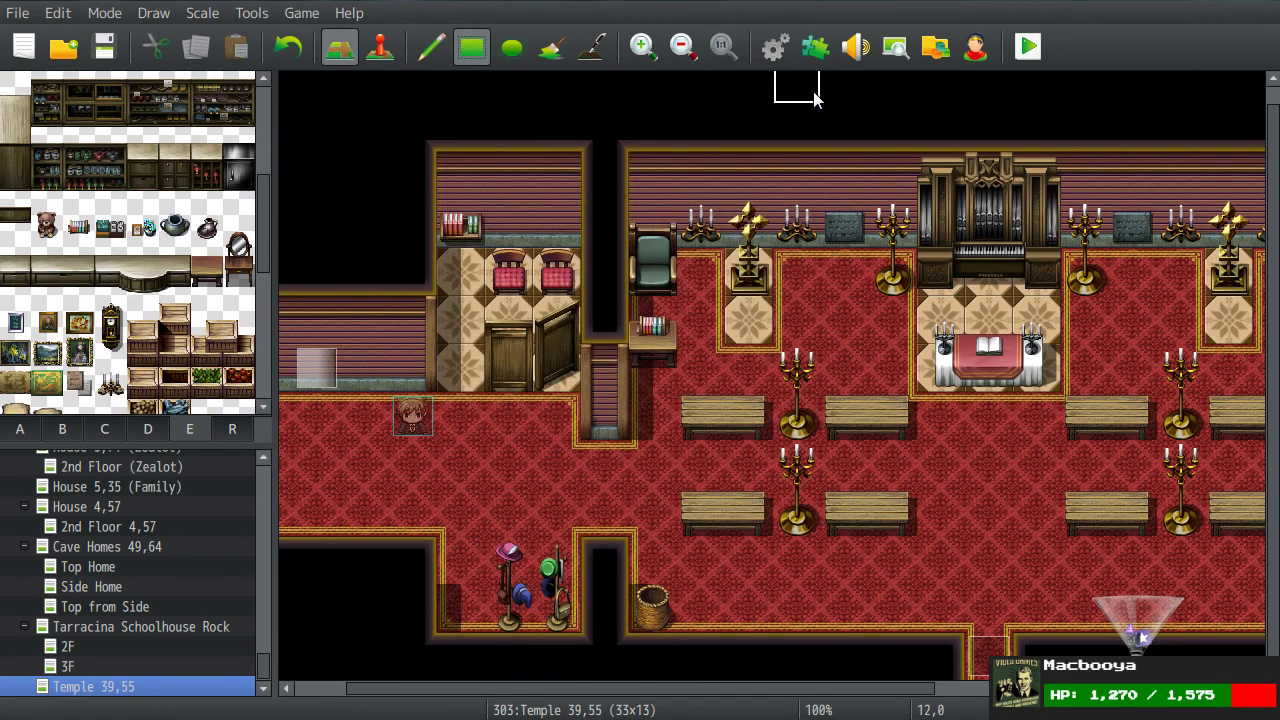
Step: Place the two-tile wooden counter with a jar, cup and book from tile sheet B at the west end of the temple's east hallway wall
scroll(752, 266, "right", 8)
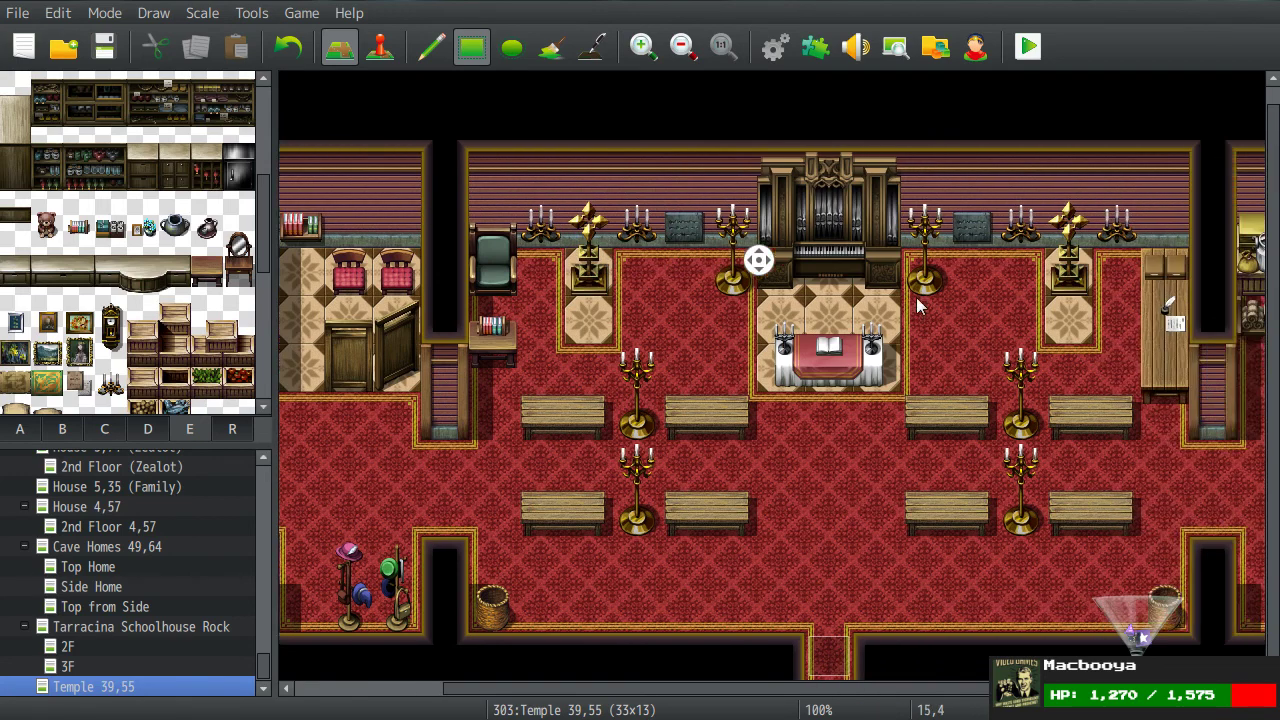
scroll(760, 322, "right", 2)
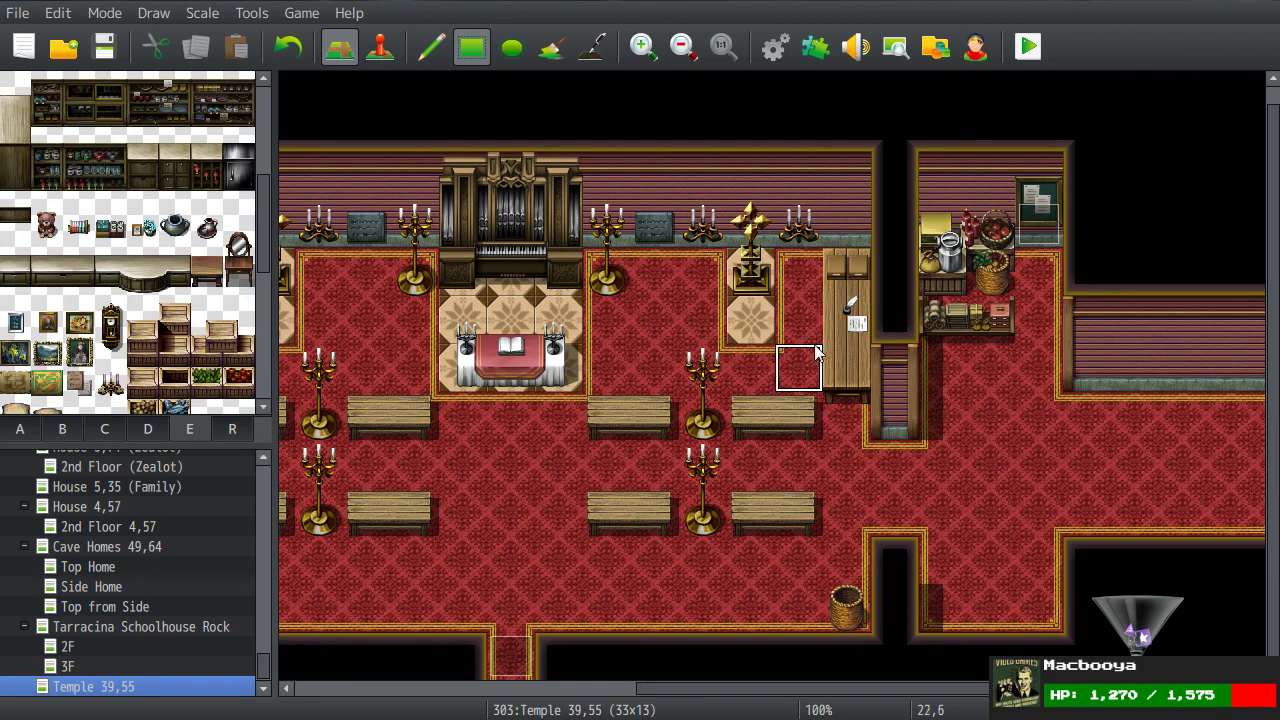
middle_click(1020, 451)
middle_click(1069, 457)
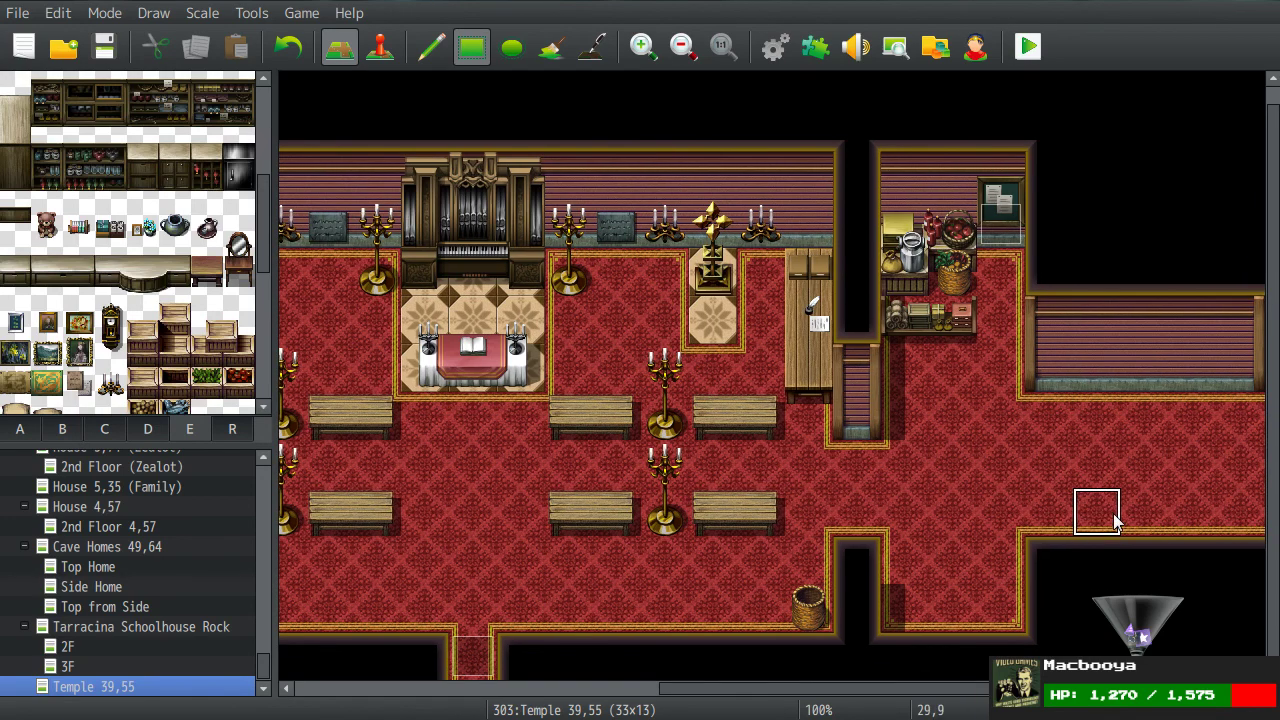
left_click(114, 436)
left_click(80, 428)
scroll(105, 330, "up", 5)
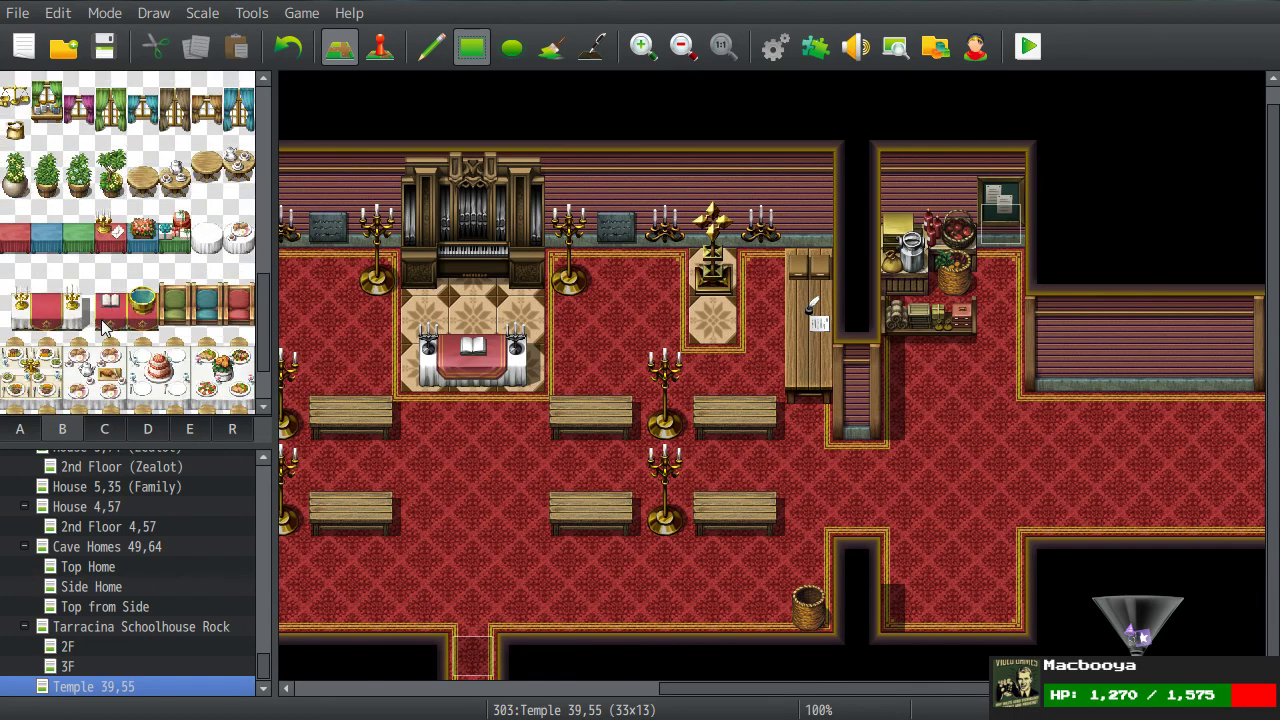
scroll(105, 330, "up", 3)
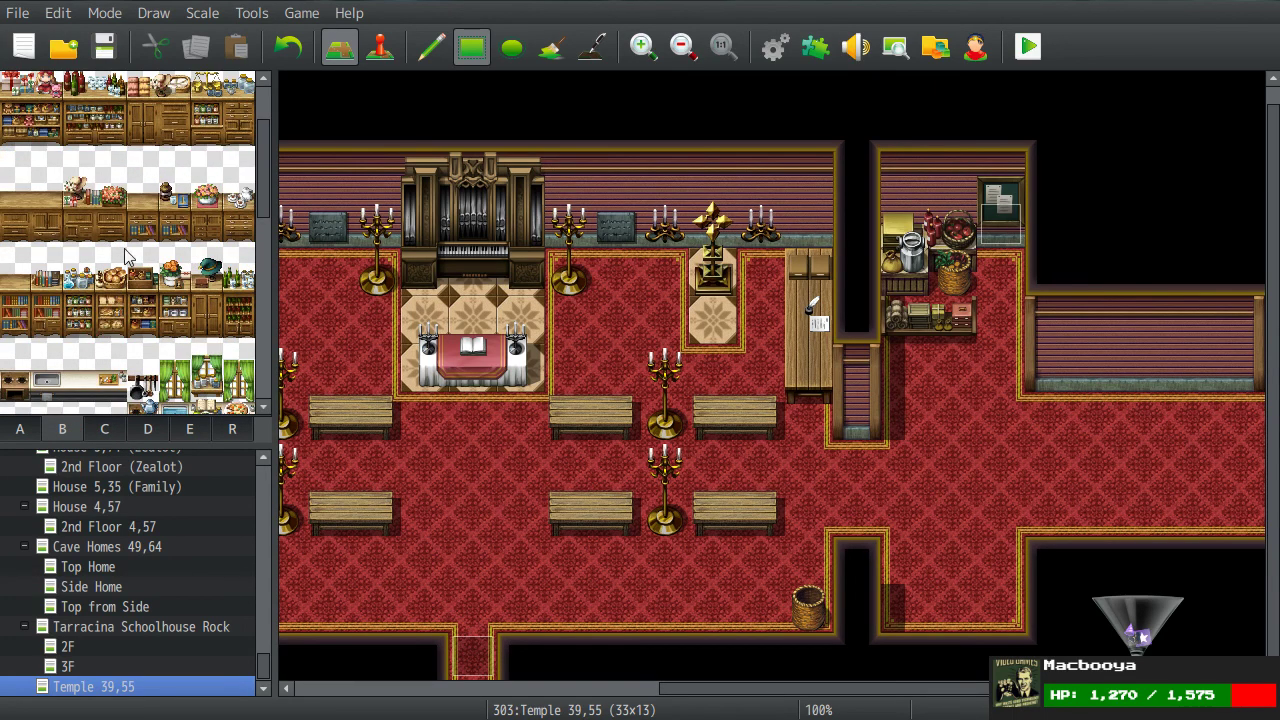
left_click(146, 206)
left_click(143, 177)
left_click_drag(147, 183, 176, 245)
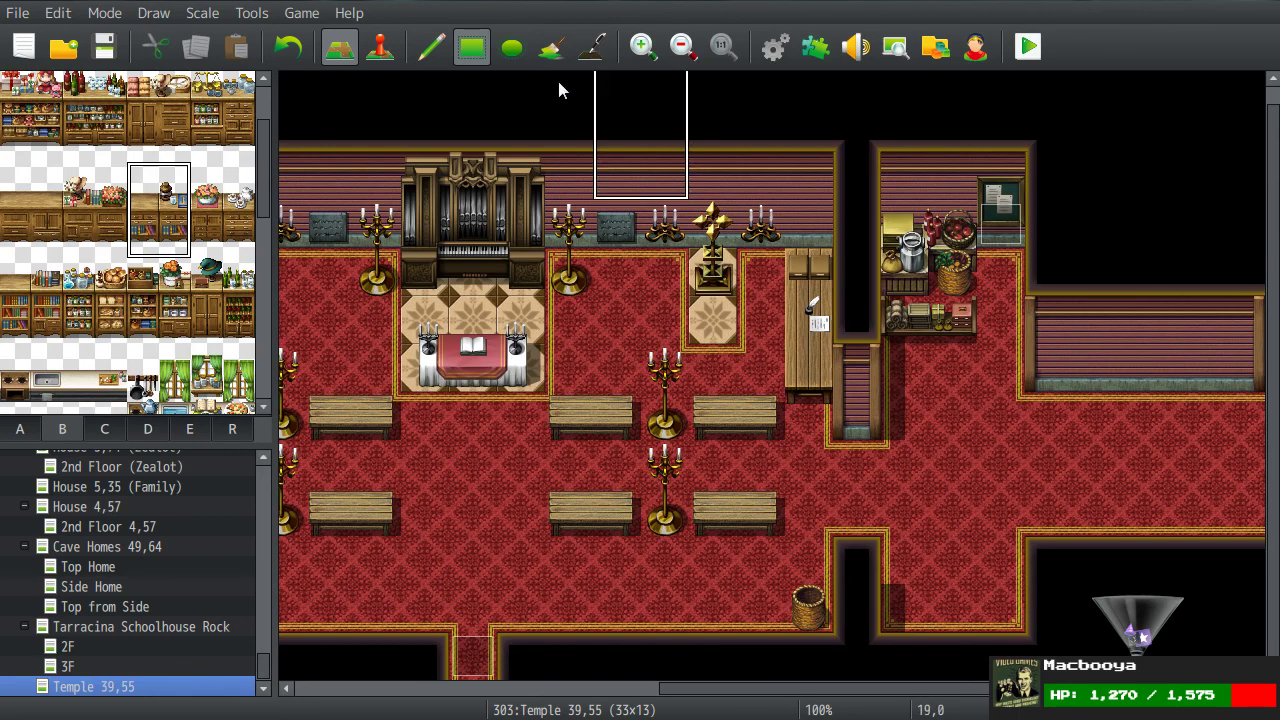
left_click(431, 46)
left_click(1047, 343)
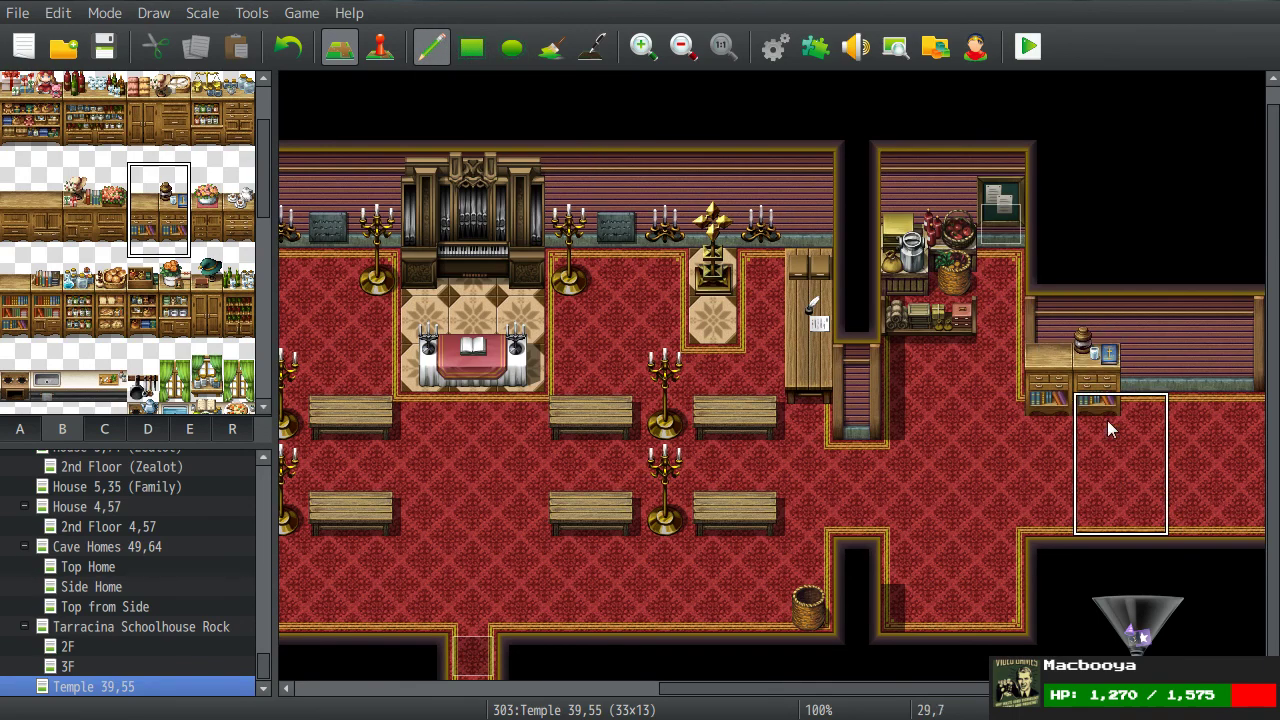
Step: Place the two-tile bookshelf topped with scrolls and books directly east of the wooden counter in the east hallway
scroll(200, 262, "up", 3)
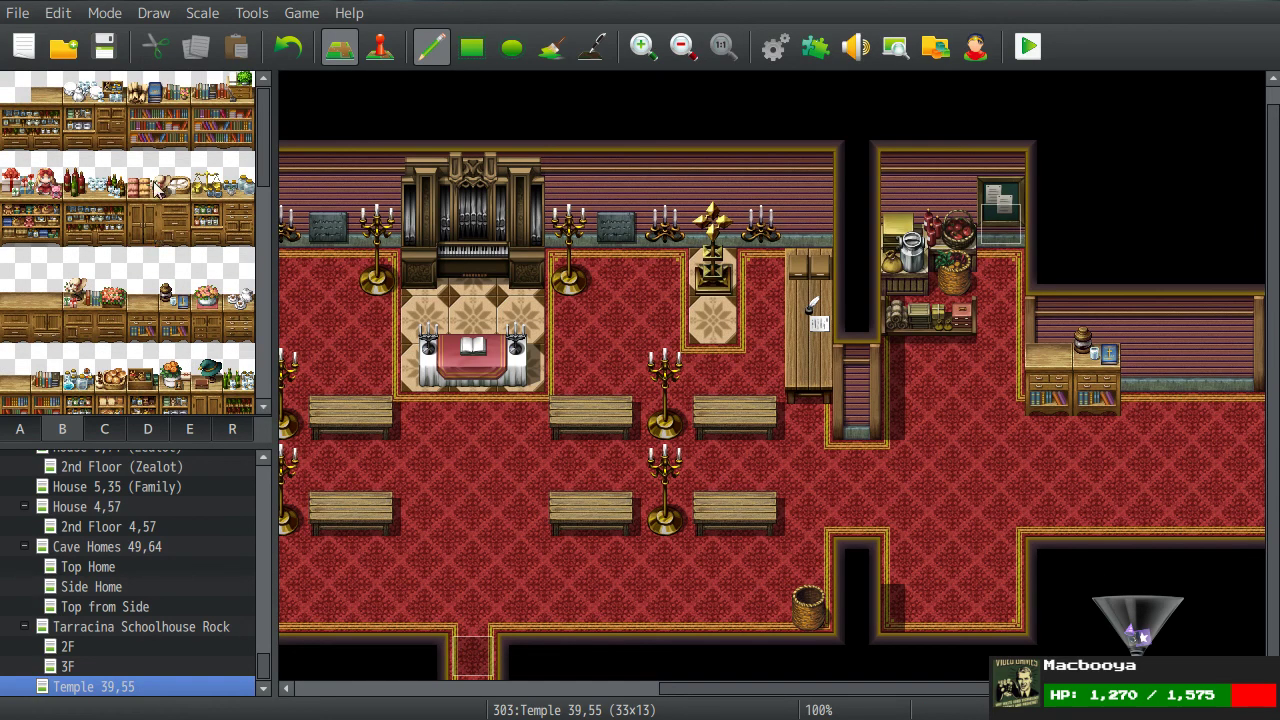
left_click_drag(143, 92, 190, 150)
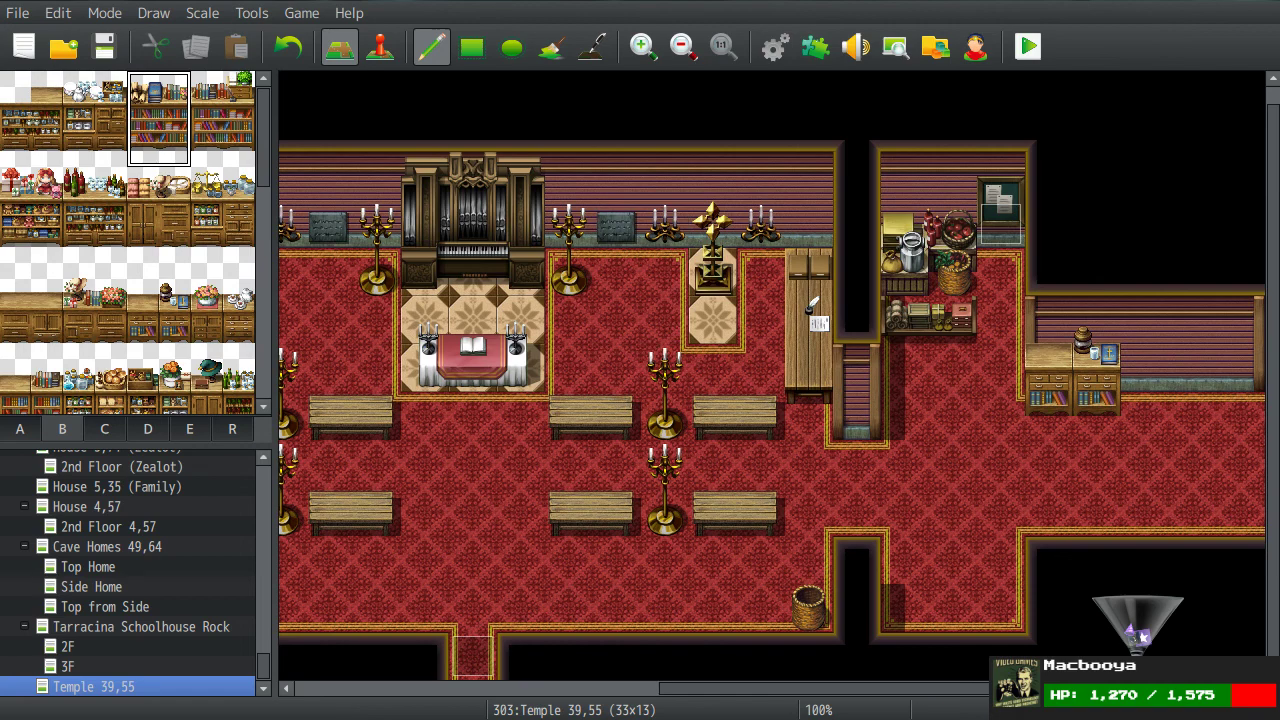
left_click(1165, 335)
right_click(983, 402)
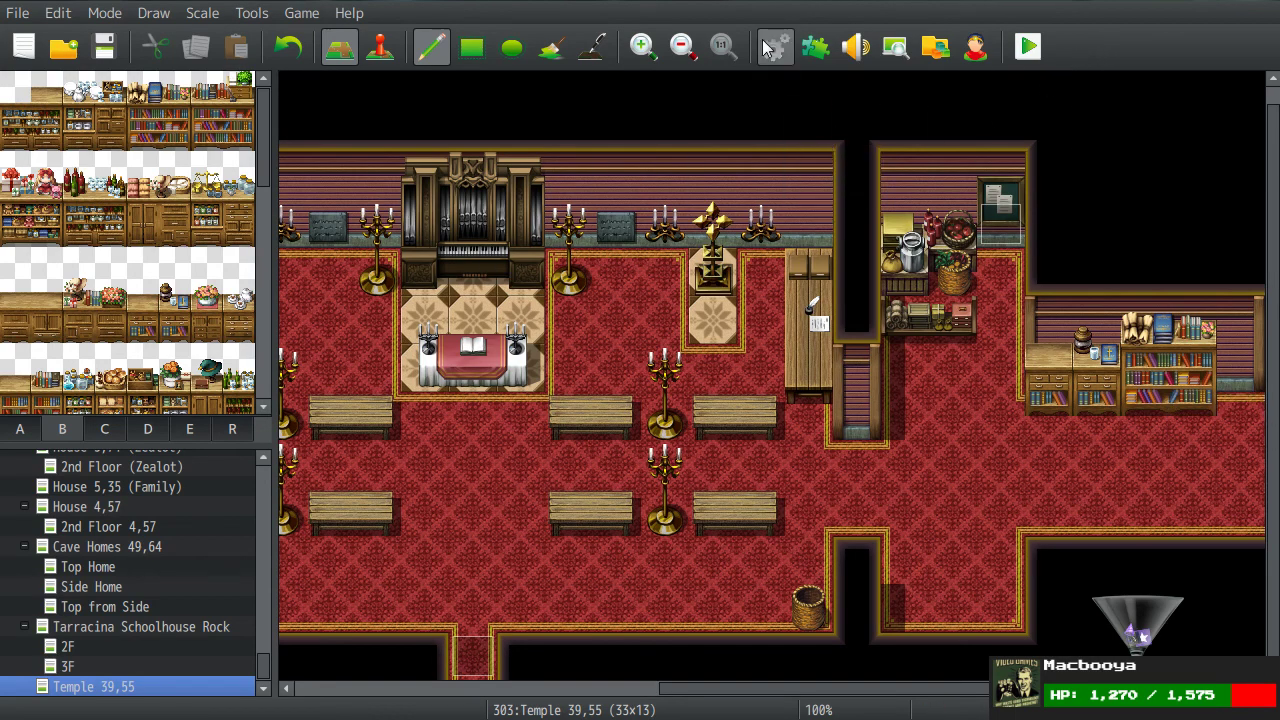
Step: Check the assigned tileset in the Temple 39,55 map properties and leave the settings as they are
right_click(80, 686)
left_click(138, 614)
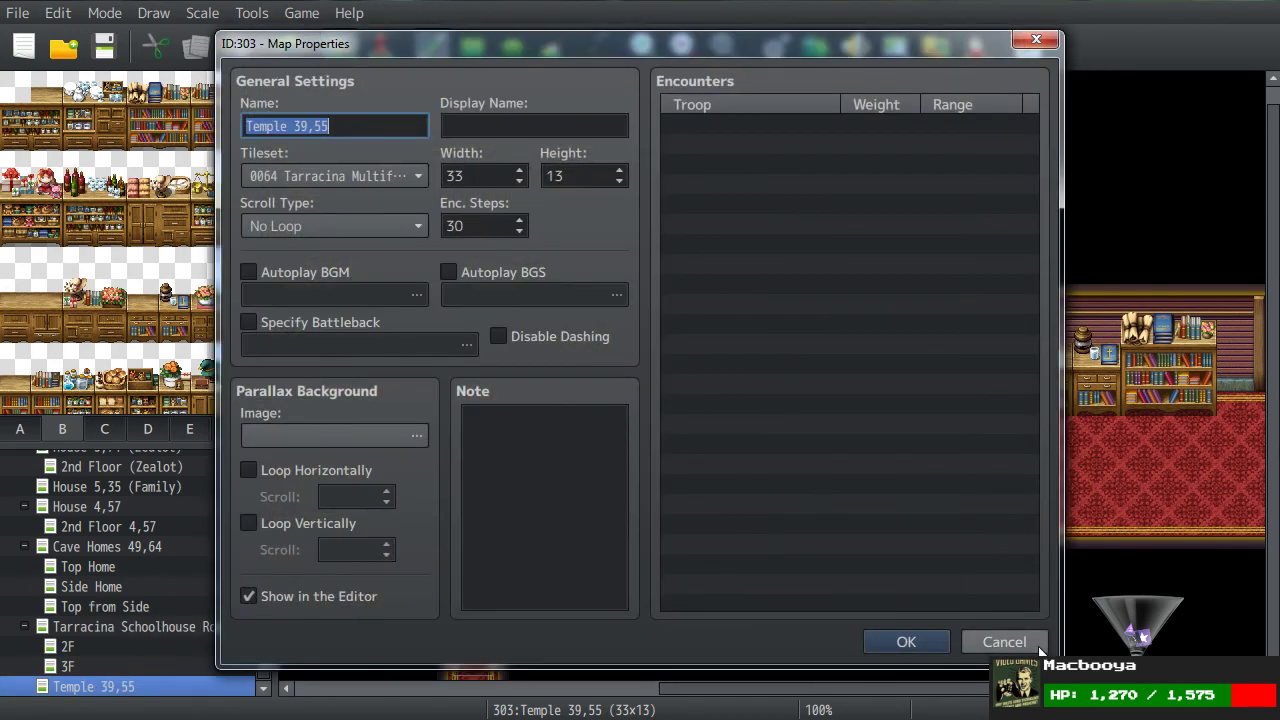
left_click(1004, 642)
Step: Open the Tarracina Multifloor tileset in the database and check its E tile sheet
key("F9")
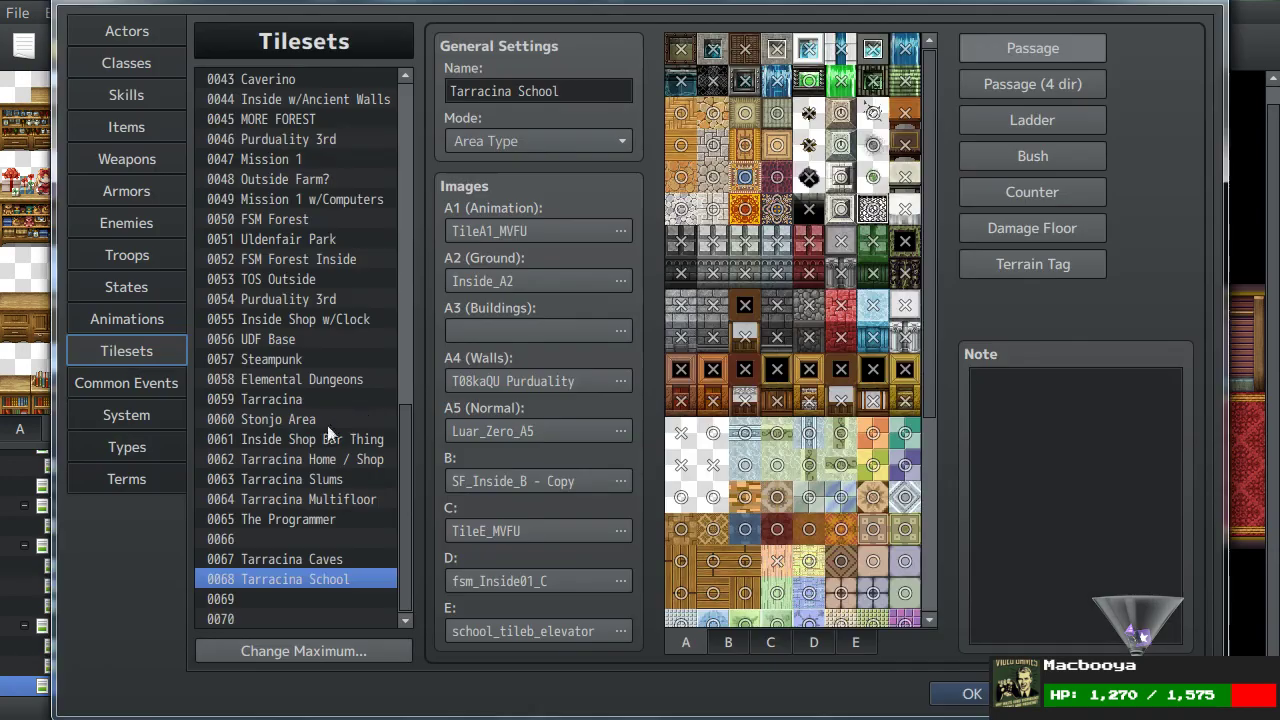
left_click(392, 503)
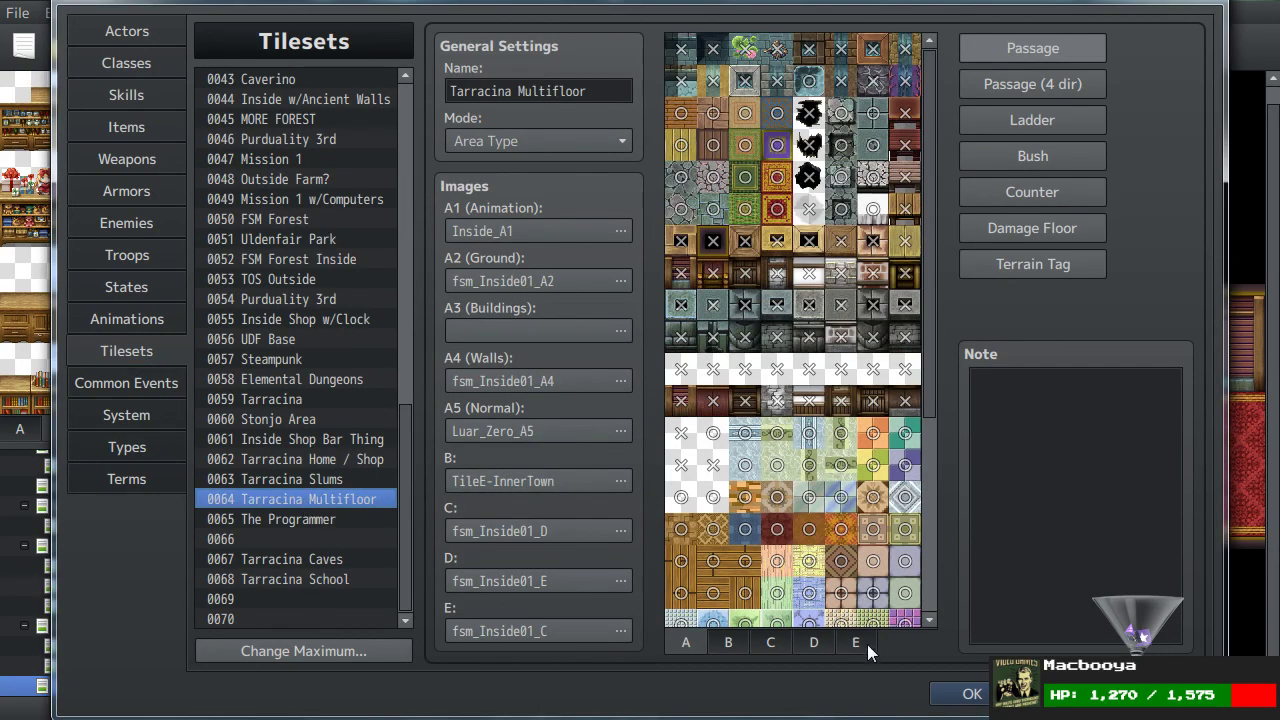
left_click(813, 643)
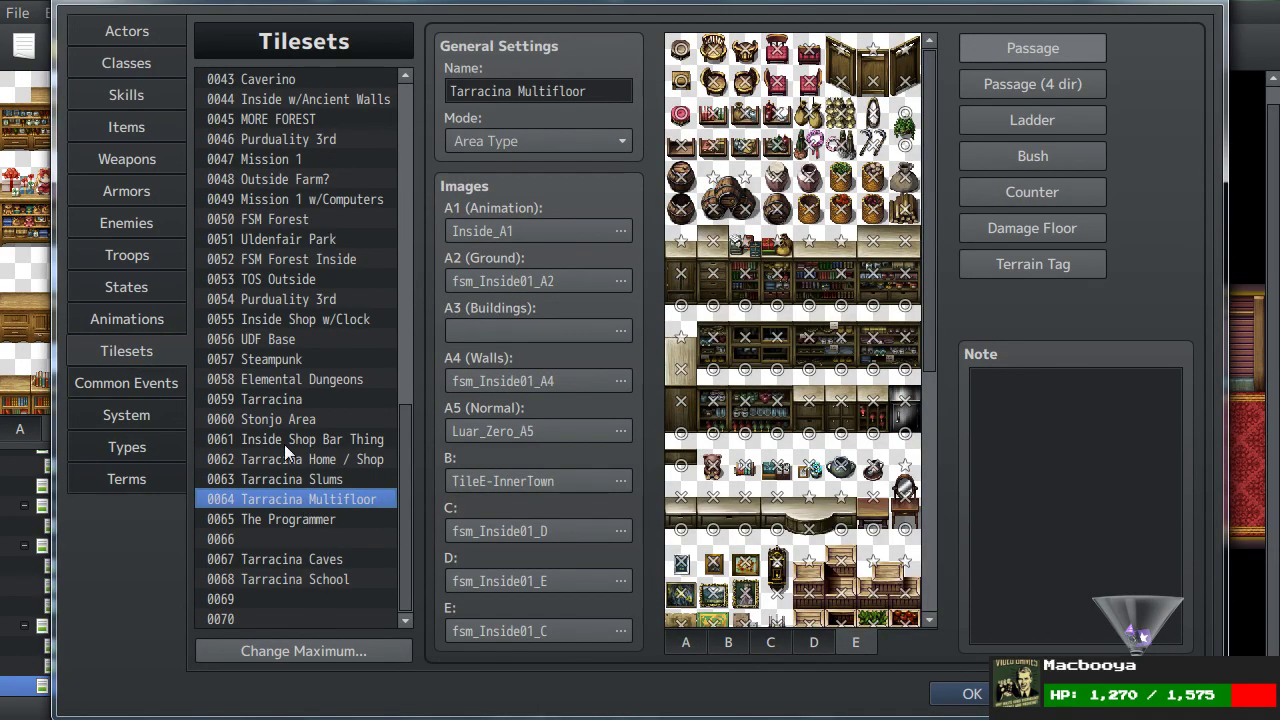
Step: Look through the D tile sheet of the Tarracina Home / Shop tileset for usable temple objects
left_click(257, 460)
left_click(806, 643)
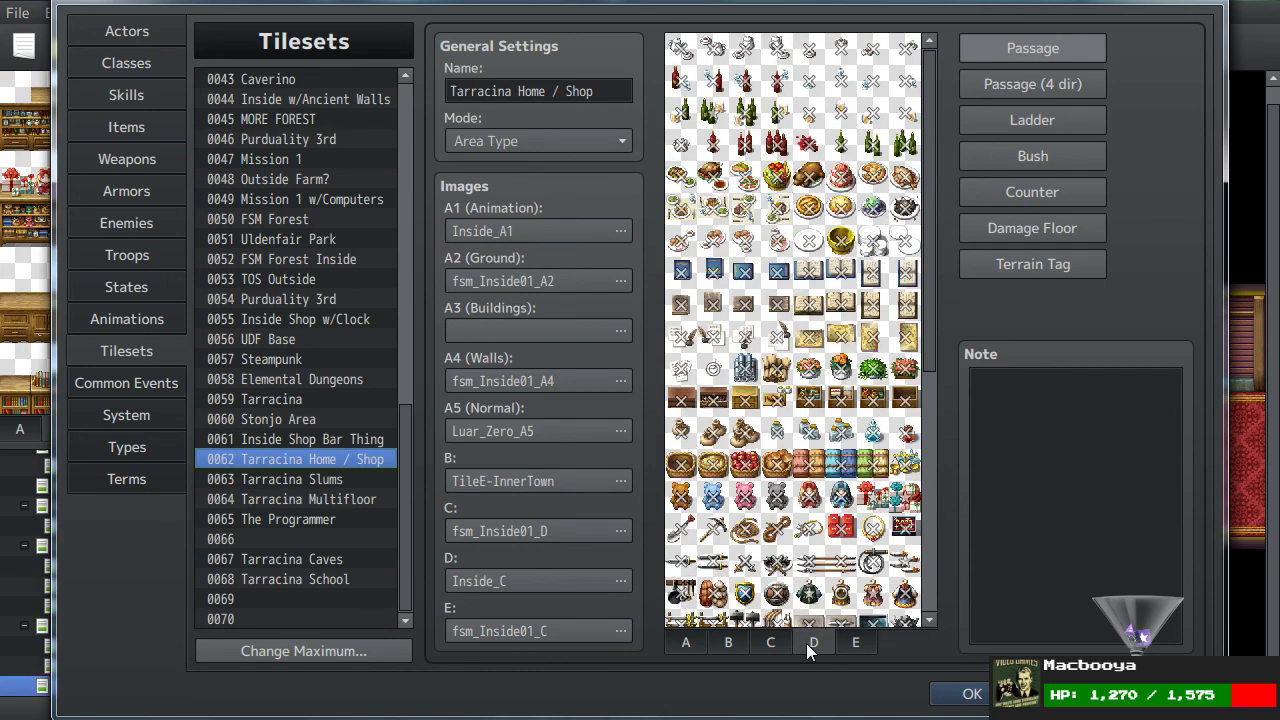
scroll(790, 572, "down", 5)
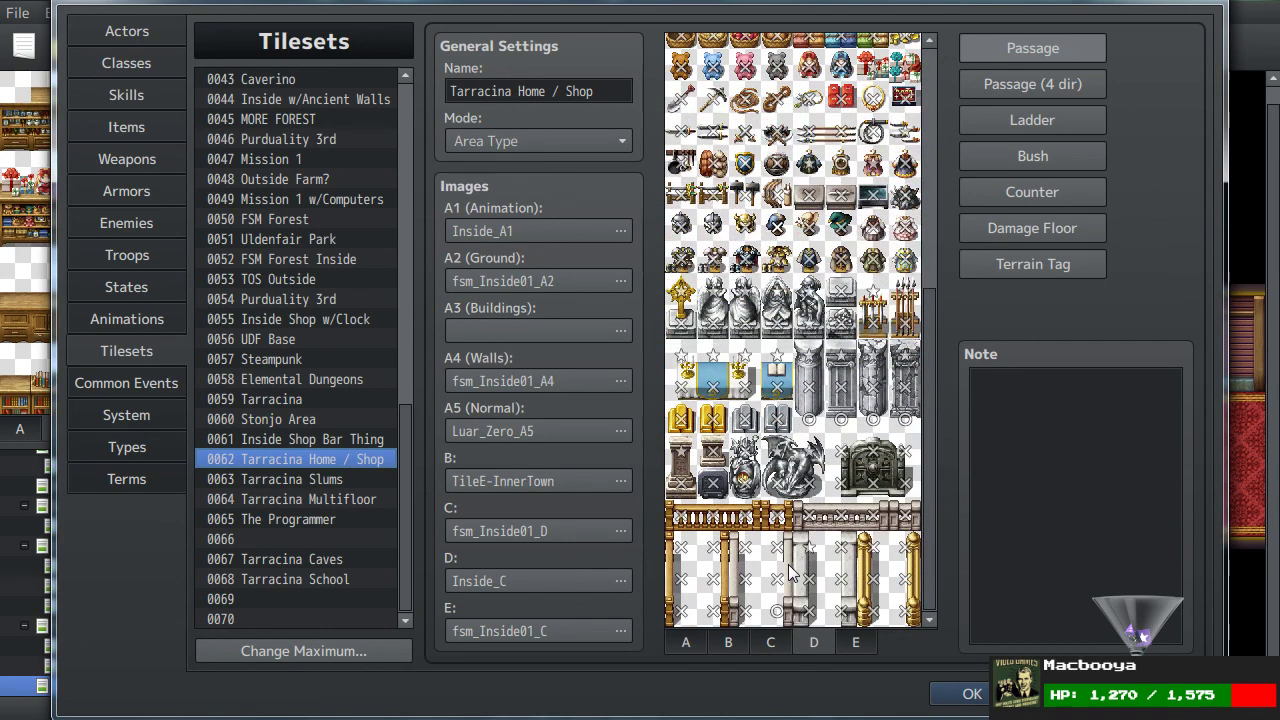
scroll(790, 572, "up", 6)
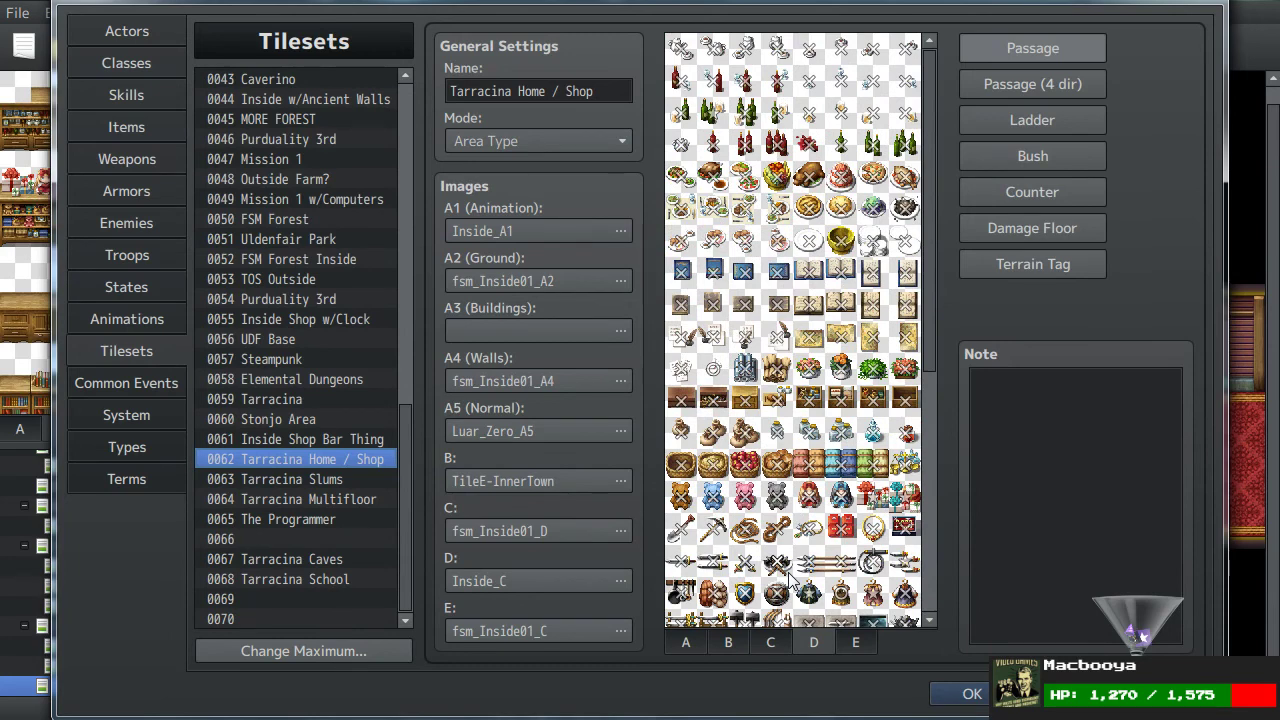
Step: Check the E and B tile sheets of the Tarracina Home / Shop tileset and close the database
left_click(845, 640)
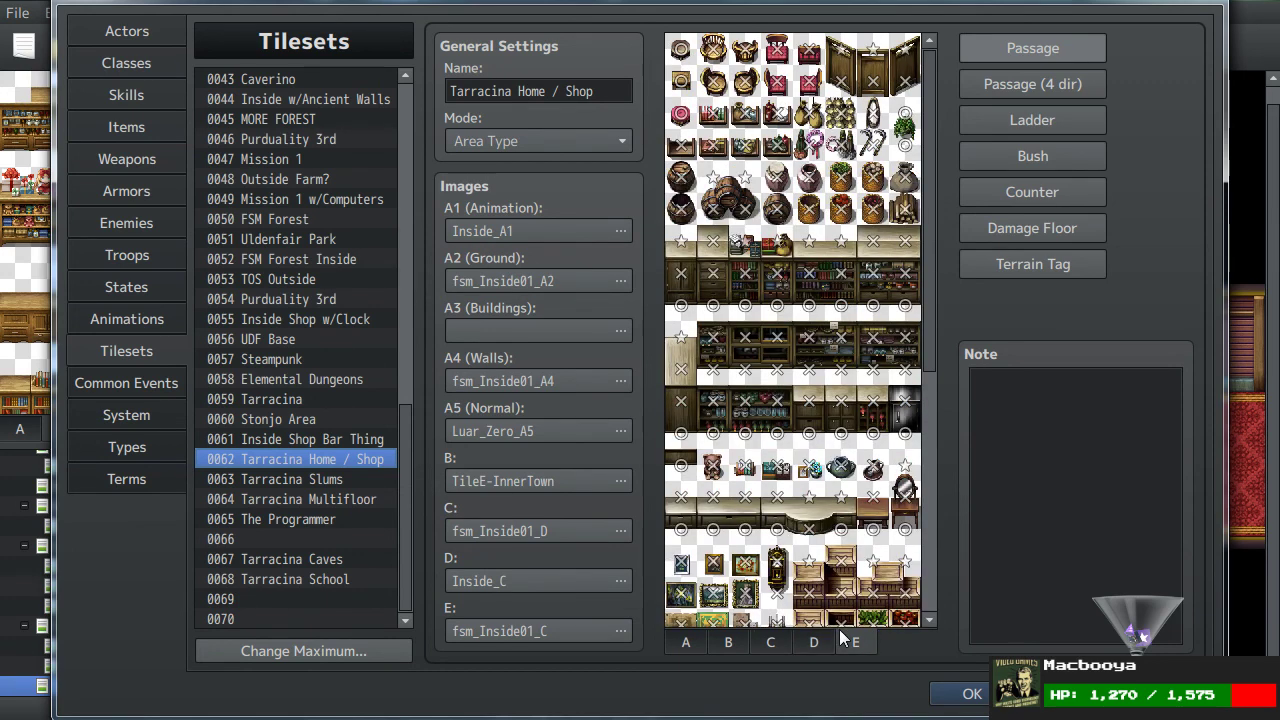
left_click(748, 641)
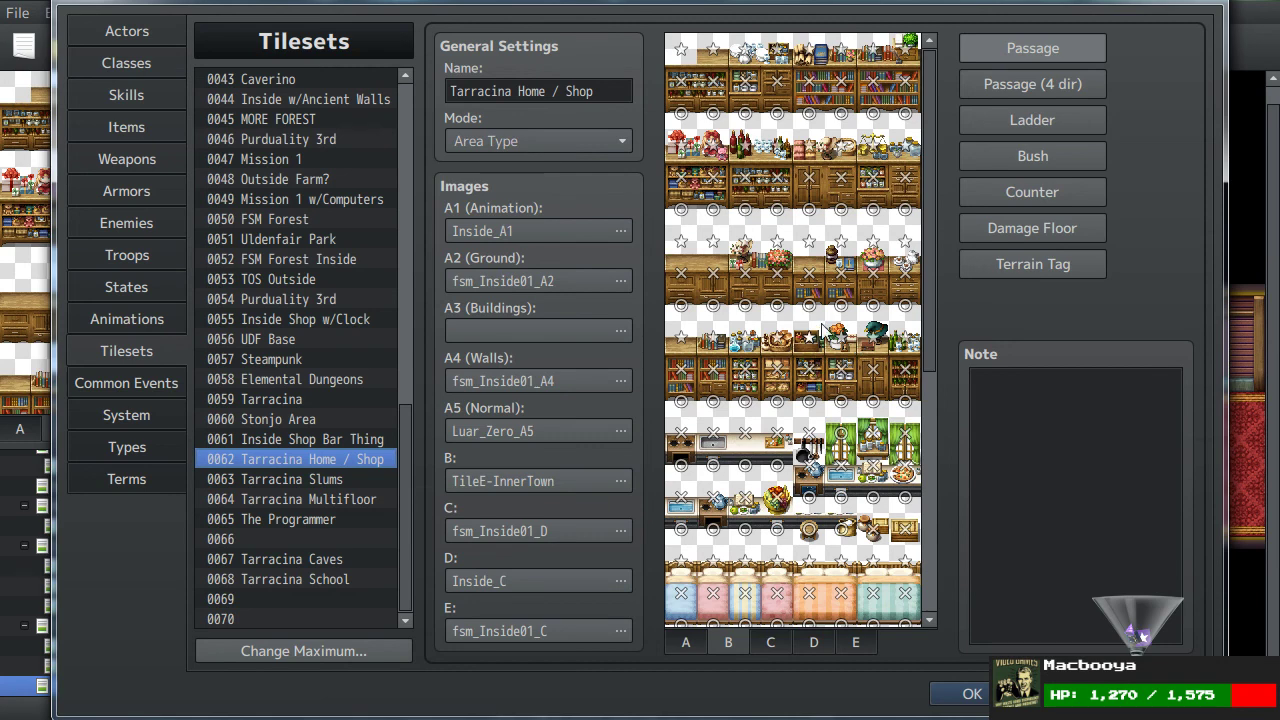
scroll(814, 474, "down", 4)
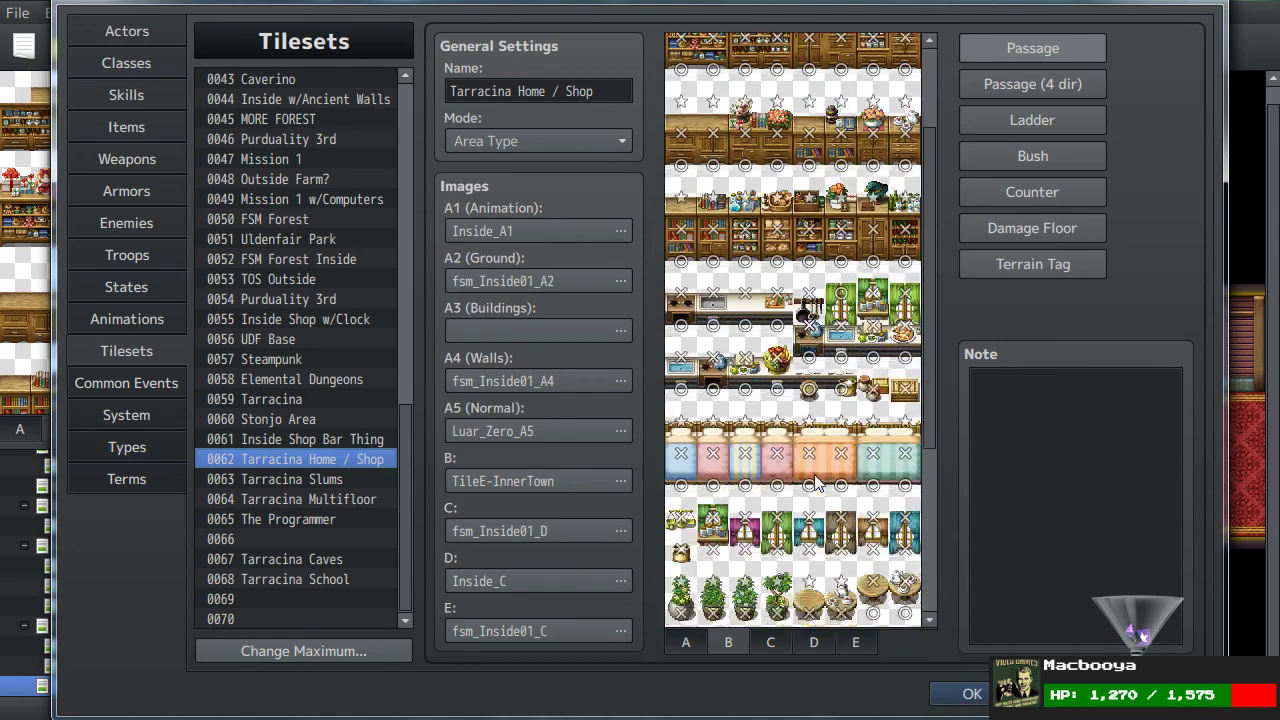
left_click(982, 704)
left_click(757, 428)
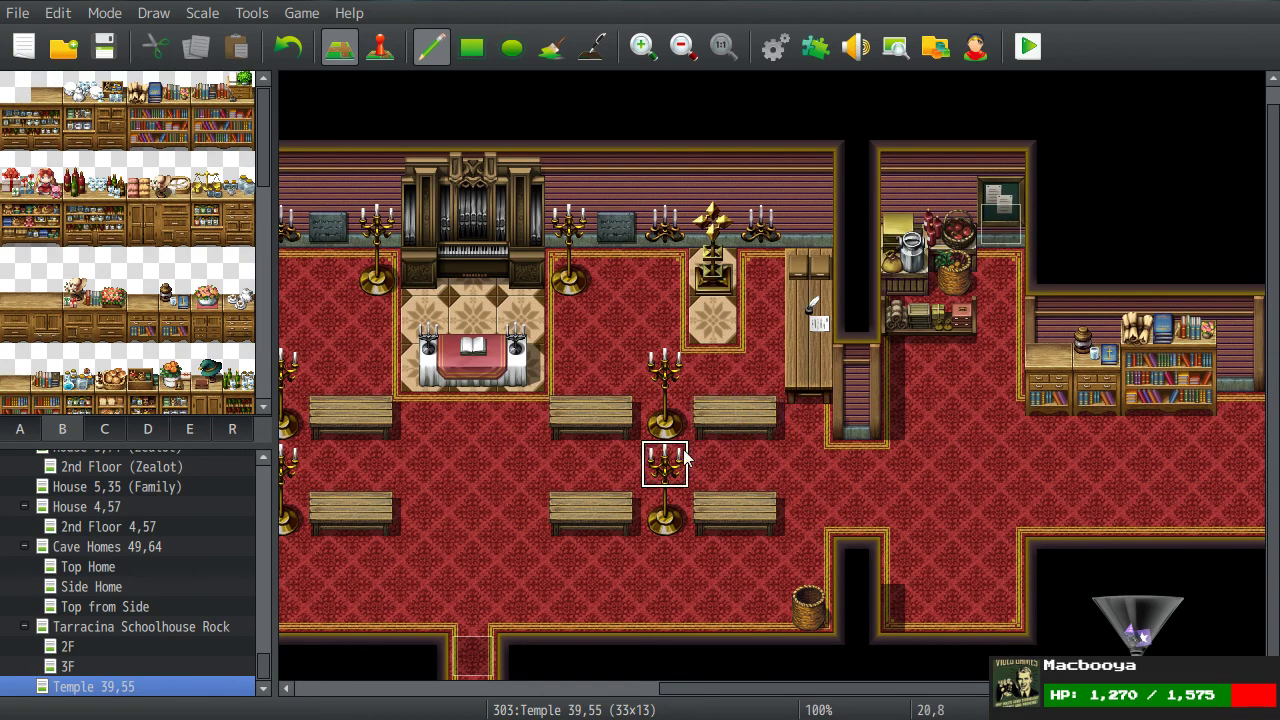
left_click(787, 58)
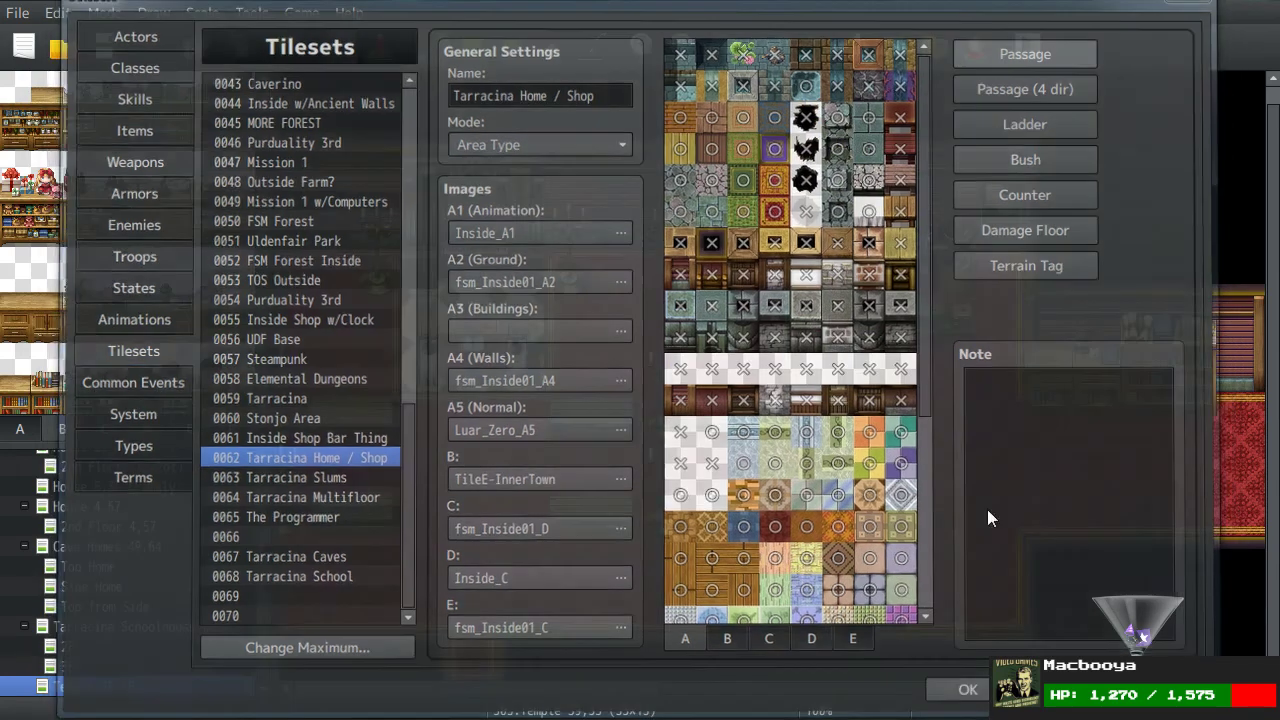
left_click(972, 694)
Step: Place the tall potted plant with flowers in the west corner of the alcove south of the east hallway
scroll(546, 400, "left", 5)
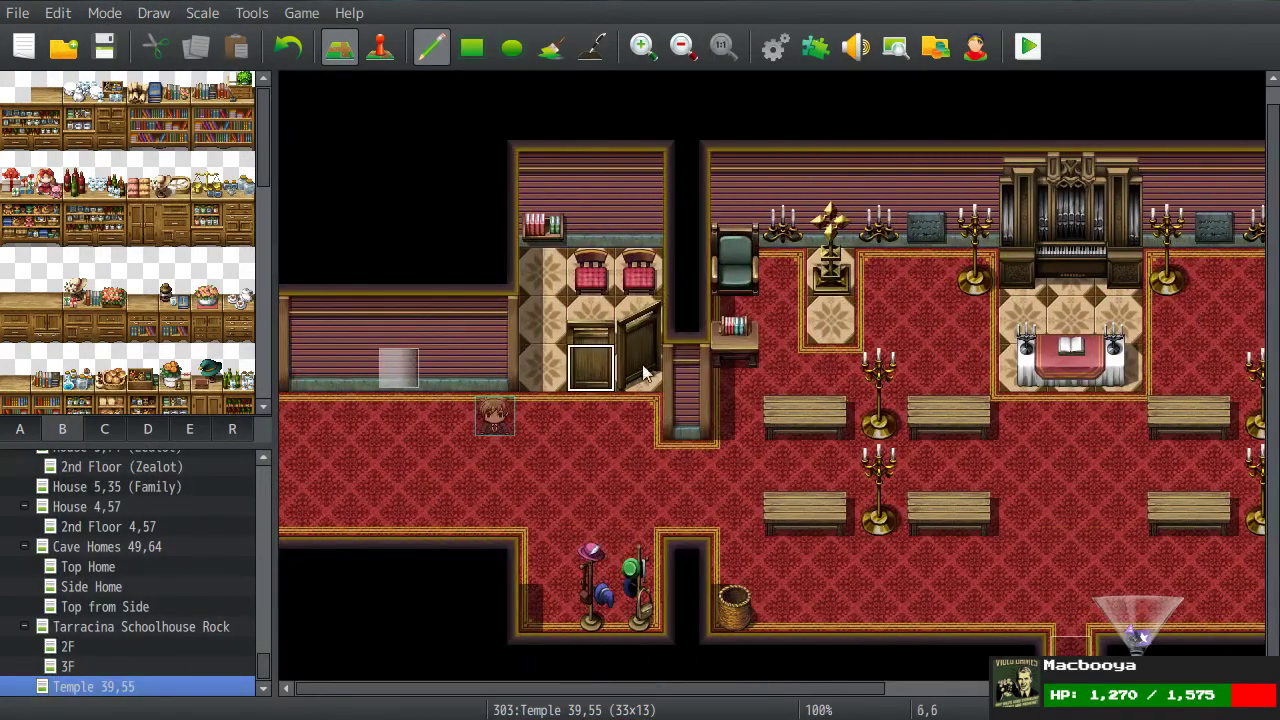
scroll(580, 450, "right", 3)
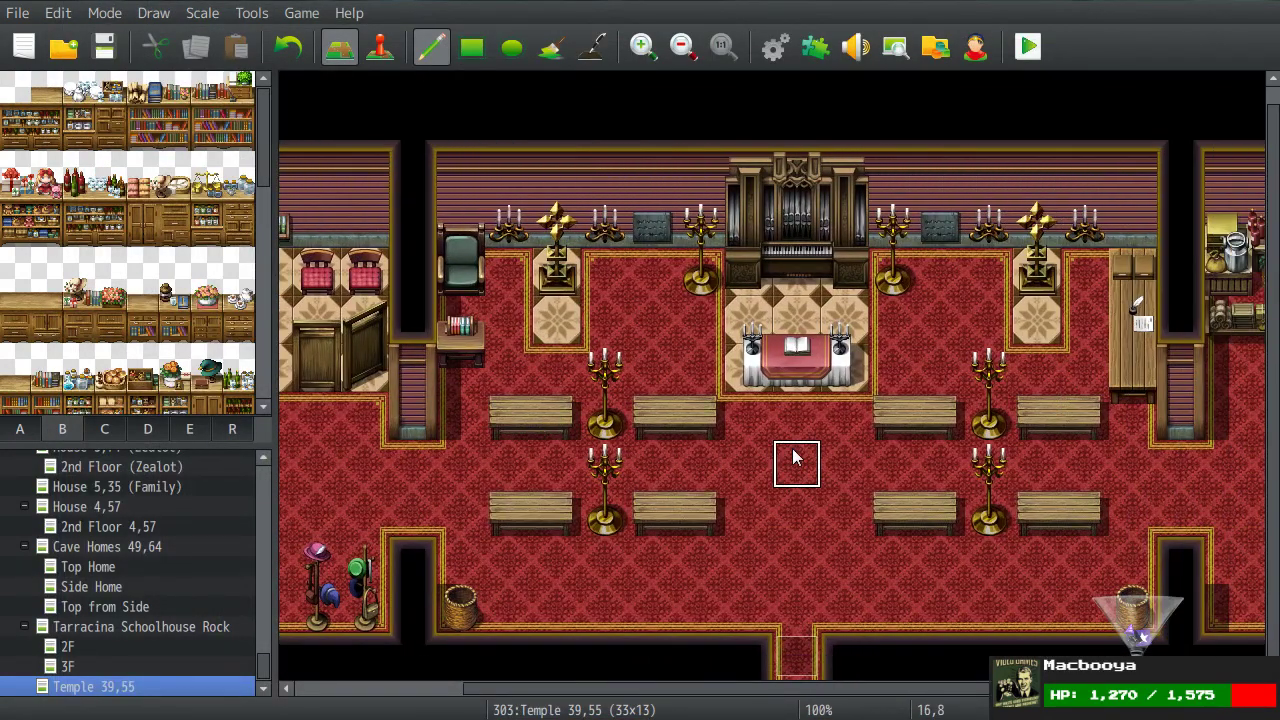
scroll(922, 468, "right", 4)
scroll(1122, 494, "right", 1)
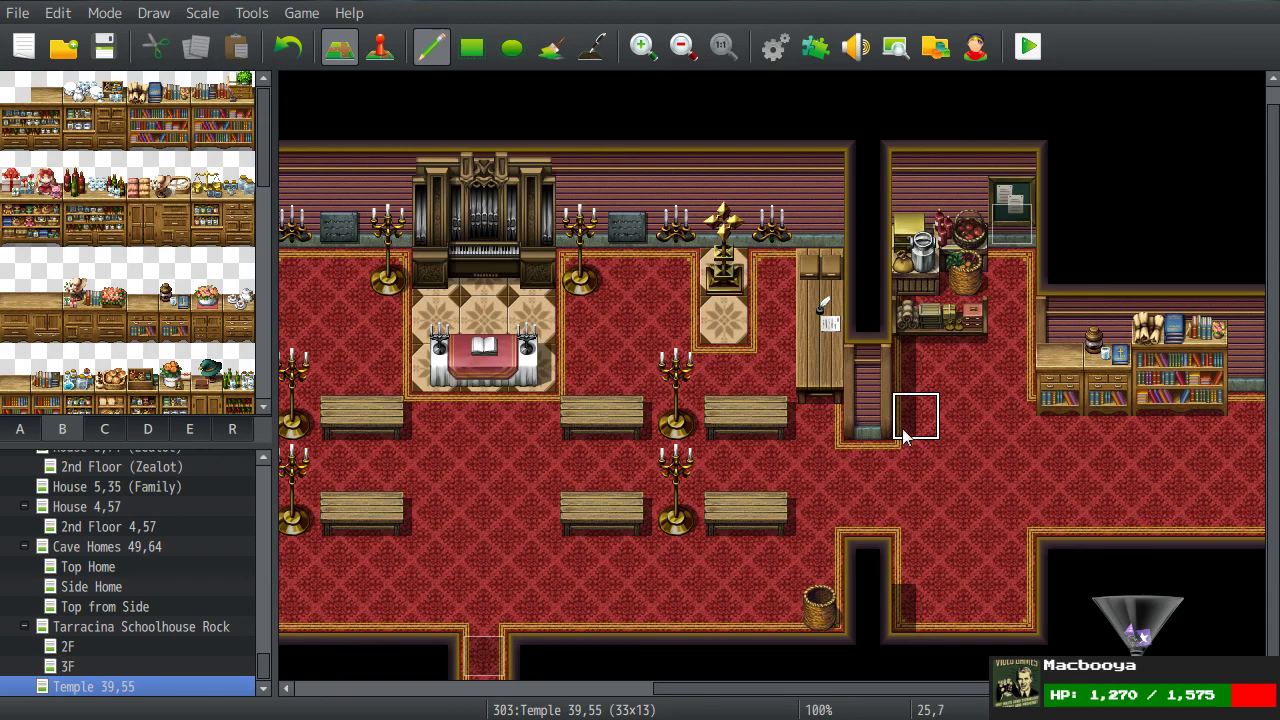
right_click_drag(910, 368, 1006, 643)
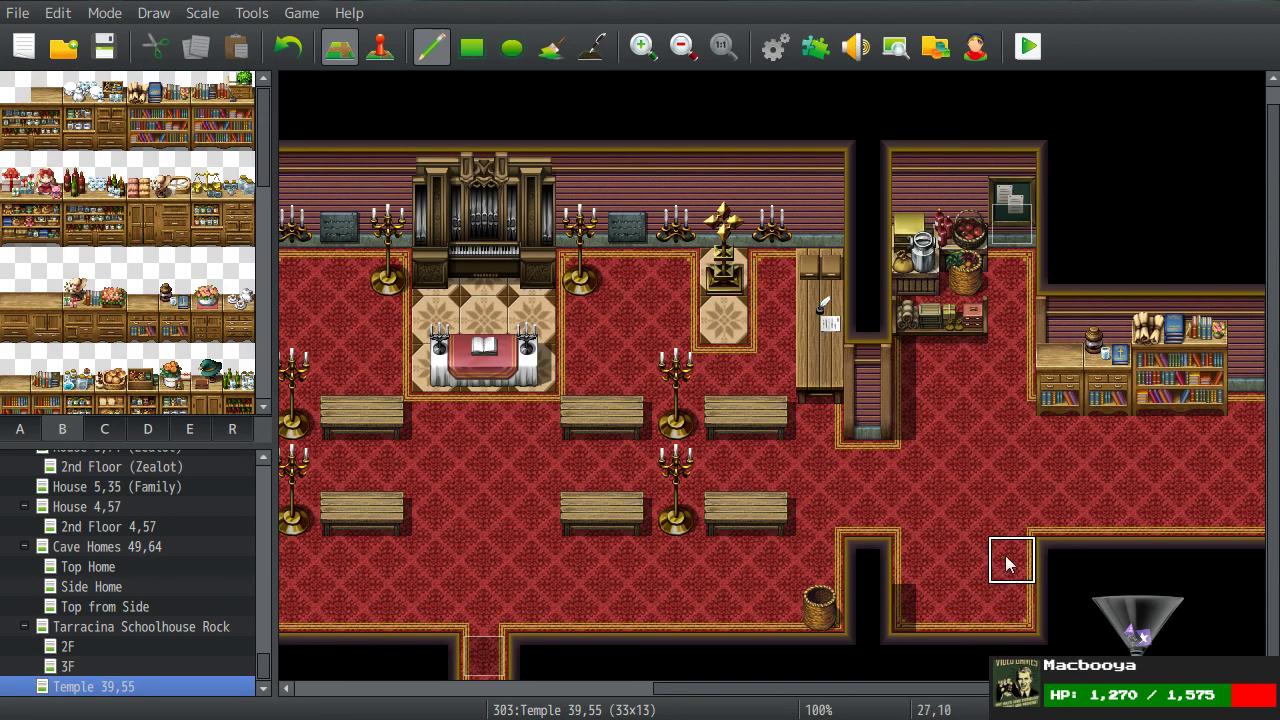
scroll(85, 260, "down", 2)
scroll(85, 260, "down", 1)
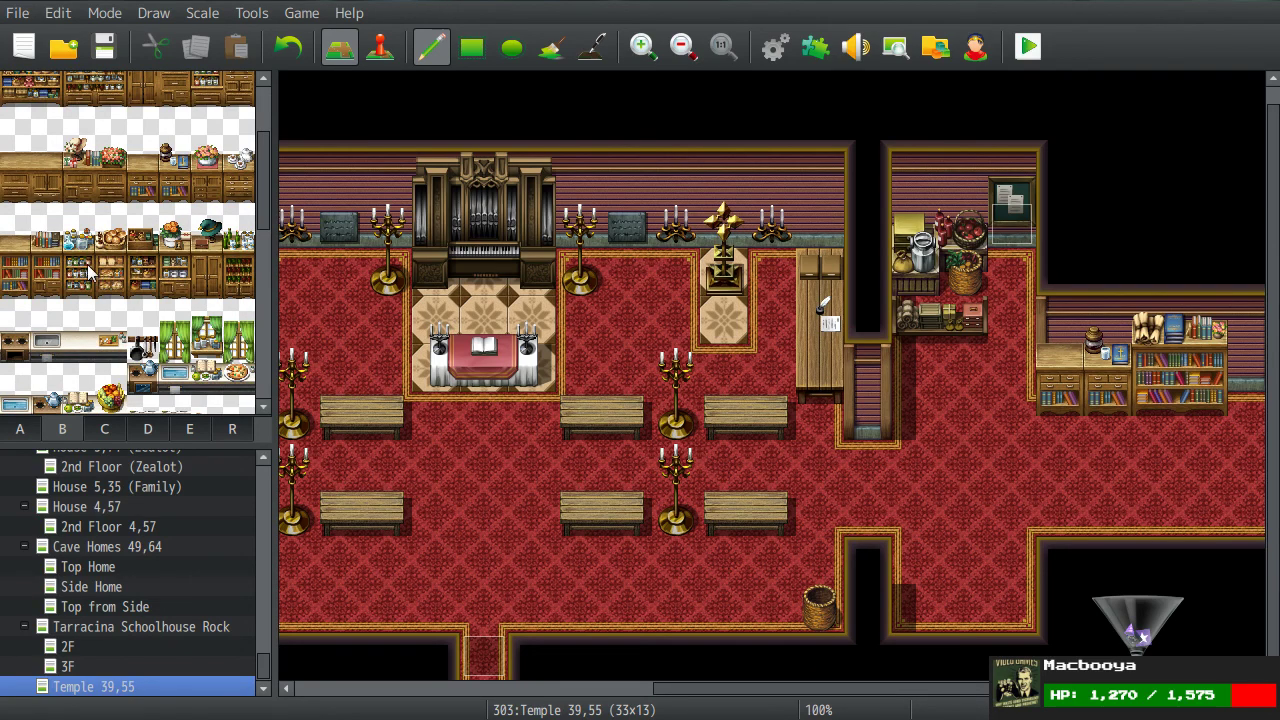
scroll(86, 272, "down", 6)
scroll(85, 262, "down", 5)
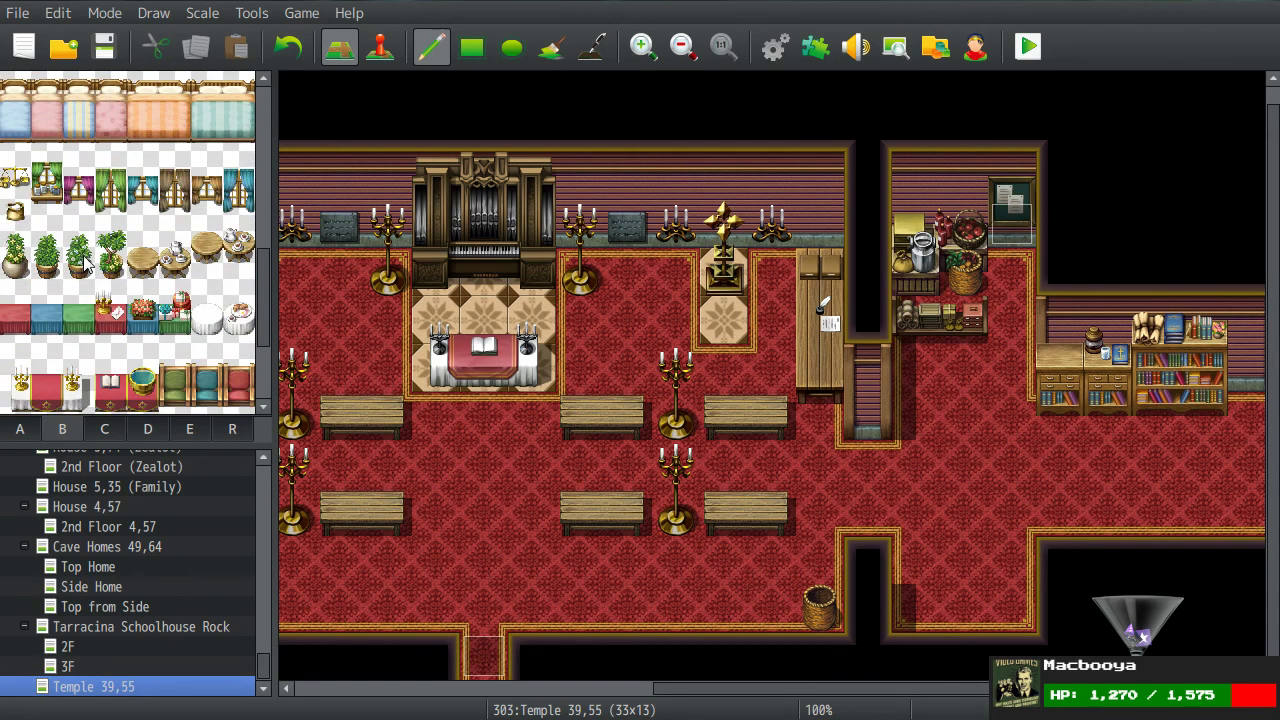
left_click_drag(109, 160, 112, 195)
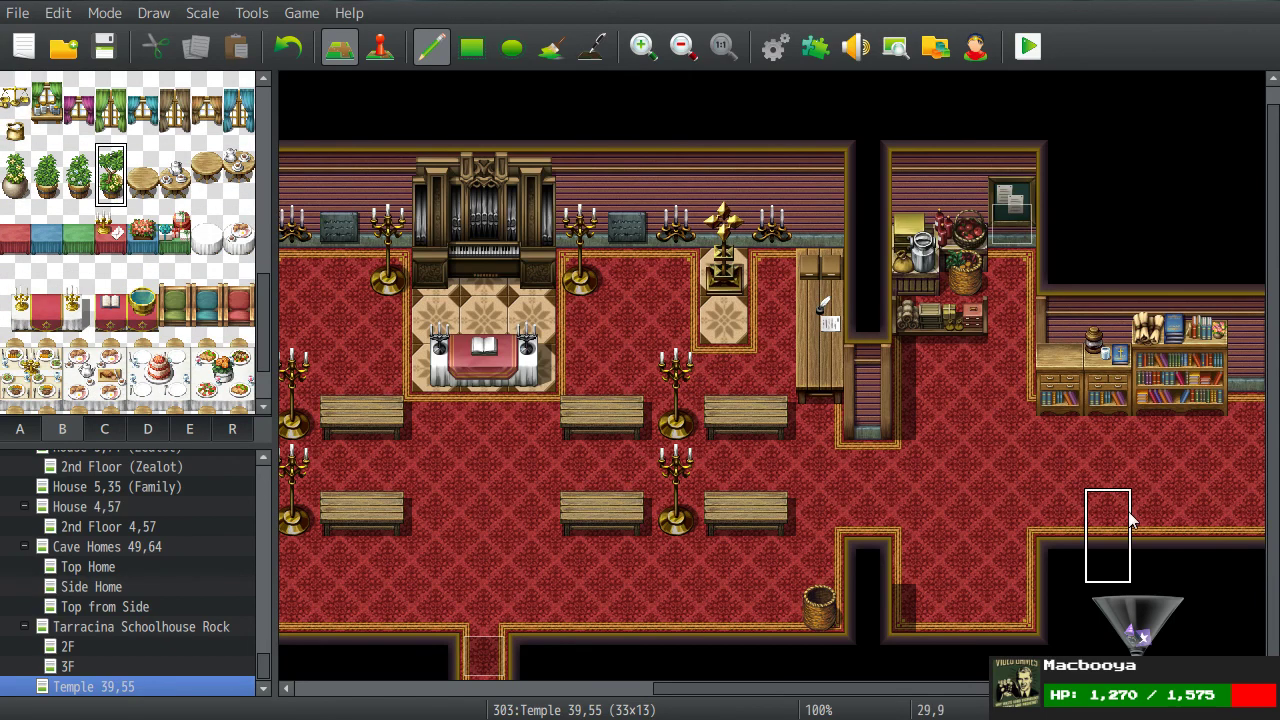
left_click(918, 556)
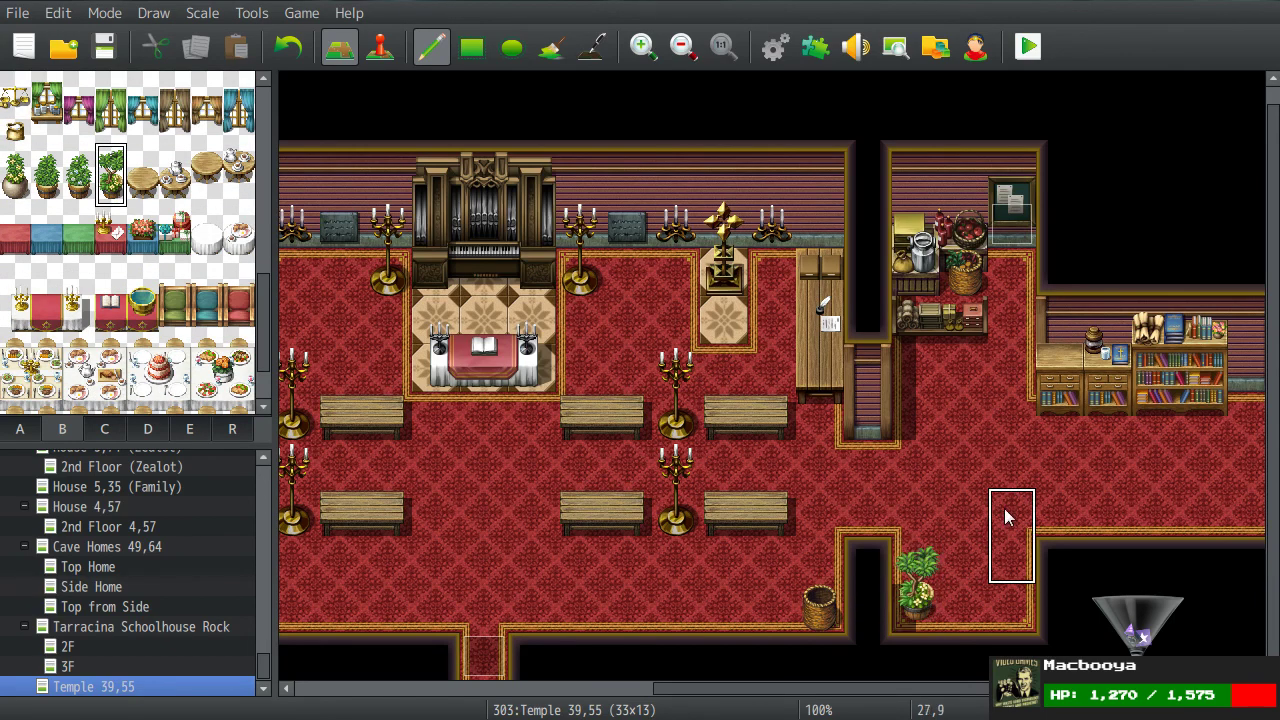
Step: Add the two bushy potted plants directly east of the tall plant in the south alcove
left_click_drag(55, 167, 80, 190)
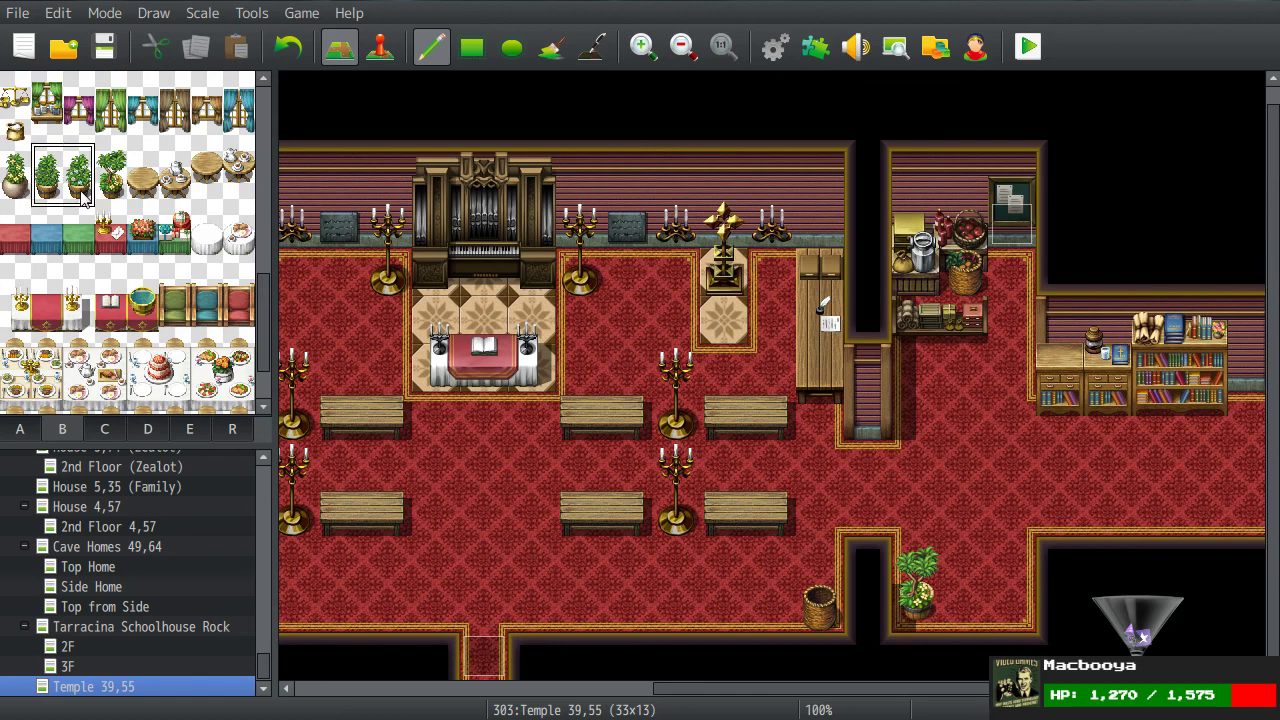
left_click(987, 565)
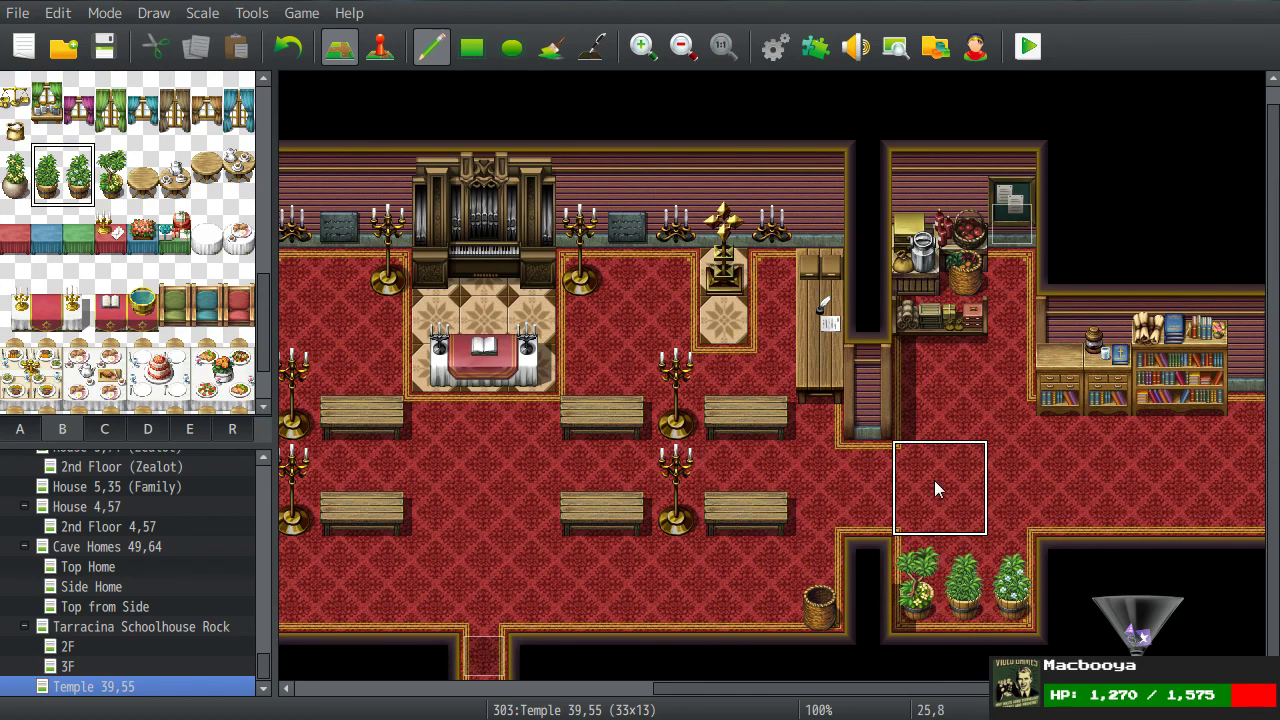
right_click(935, 489)
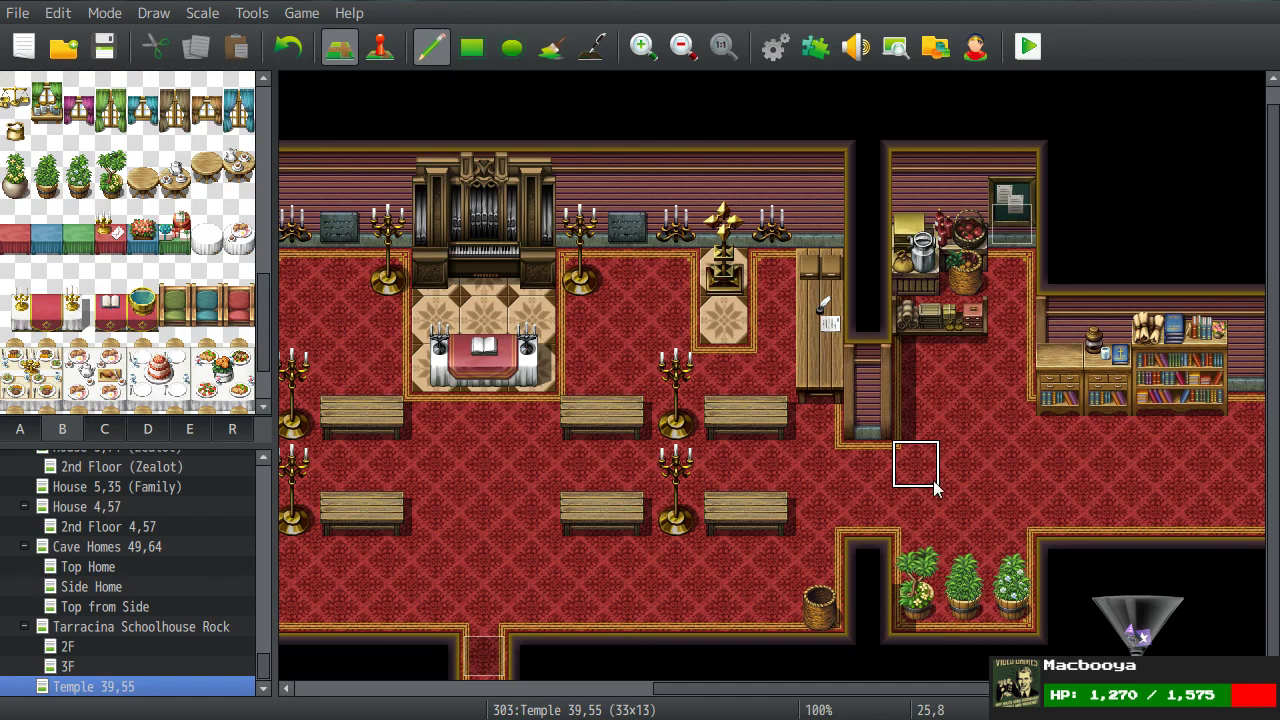
Step: Look over the temple's west and east sides and the B tiles for further furnishing ideas
scroll(726, 283, "left", 5)
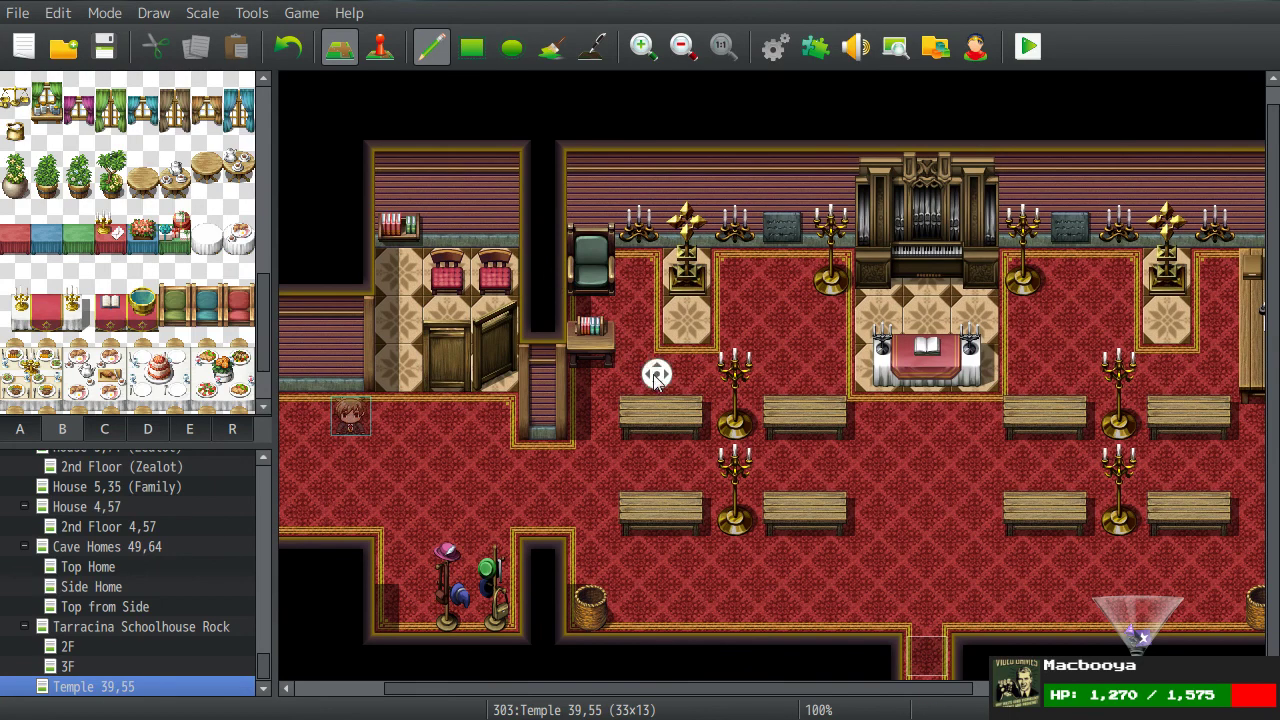
scroll(383, 374, "left", 1)
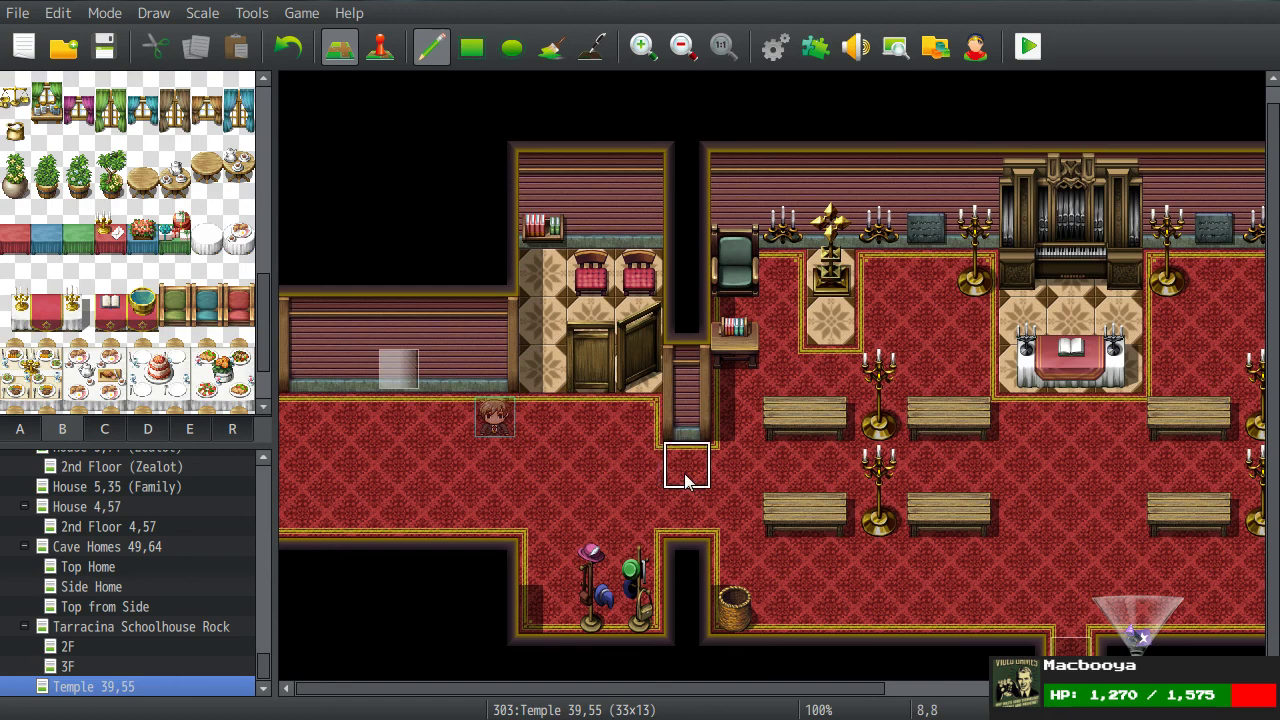
scroll(104, 287, "down", 2)
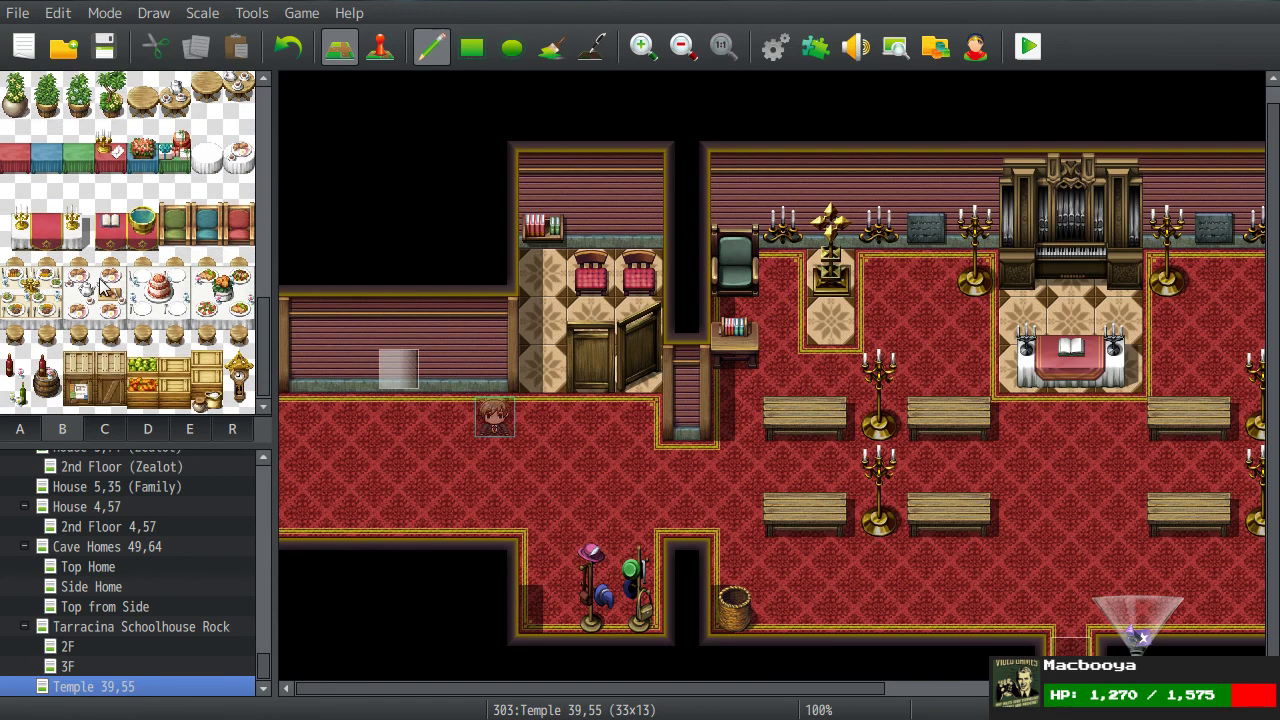
scroll(104, 287, "up", 6)
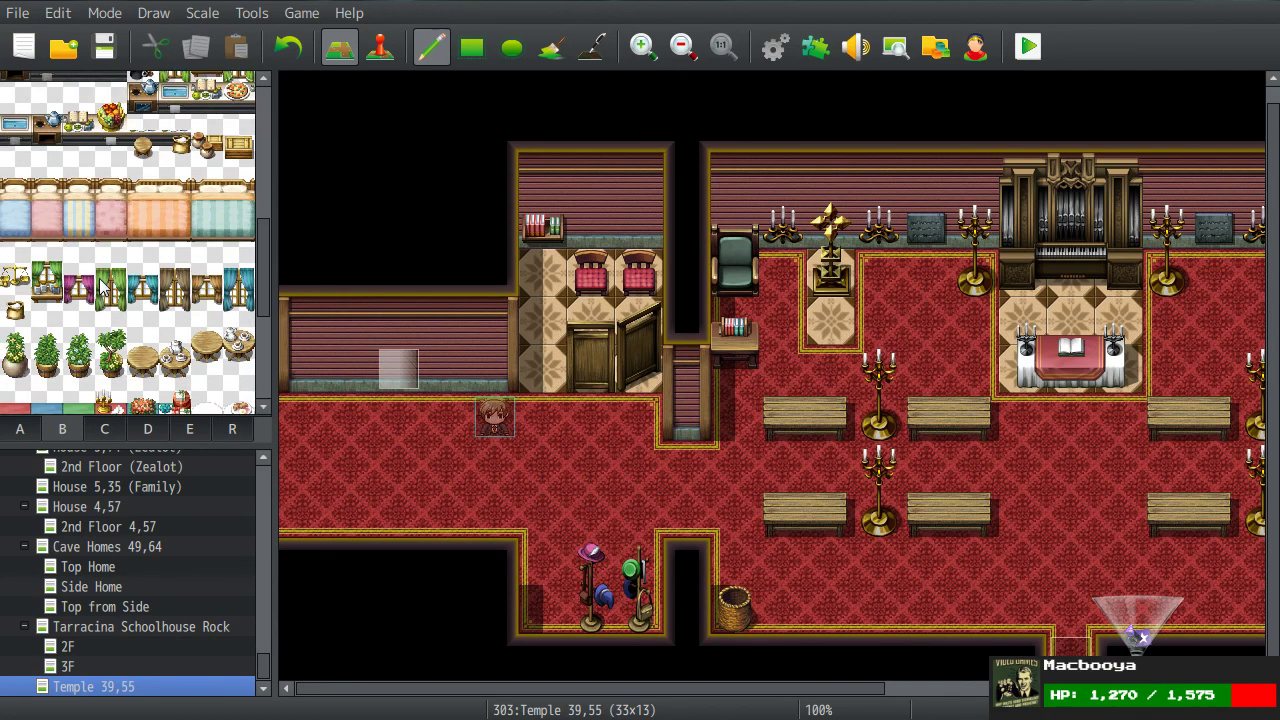
scroll(104, 287, "up", 5)
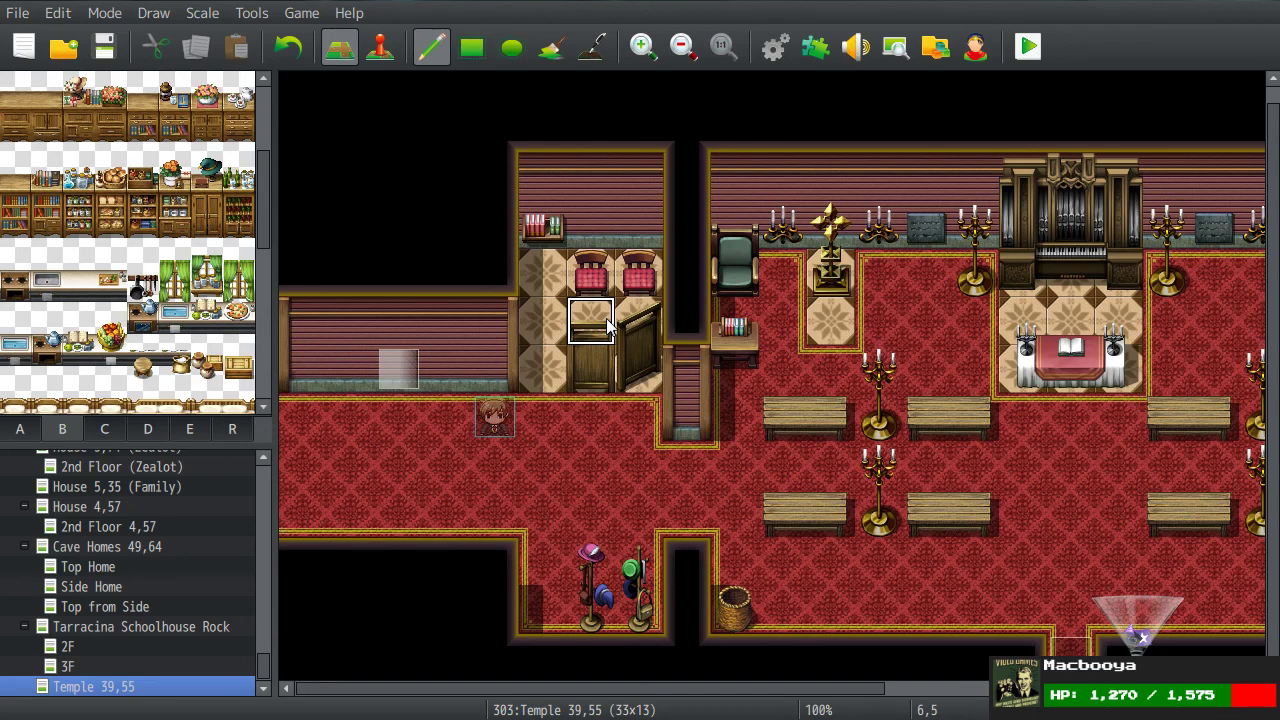
scroll(607, 325, "right", 4)
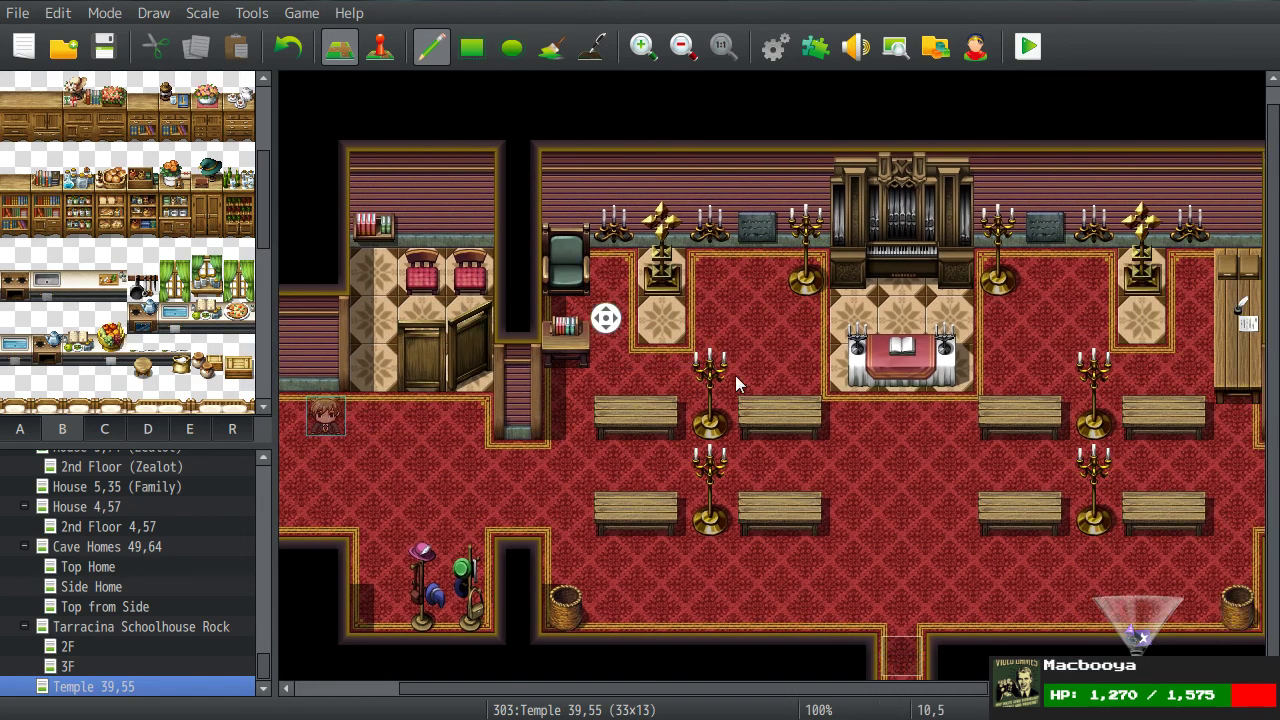
scroll(560, 314, "right", 2)
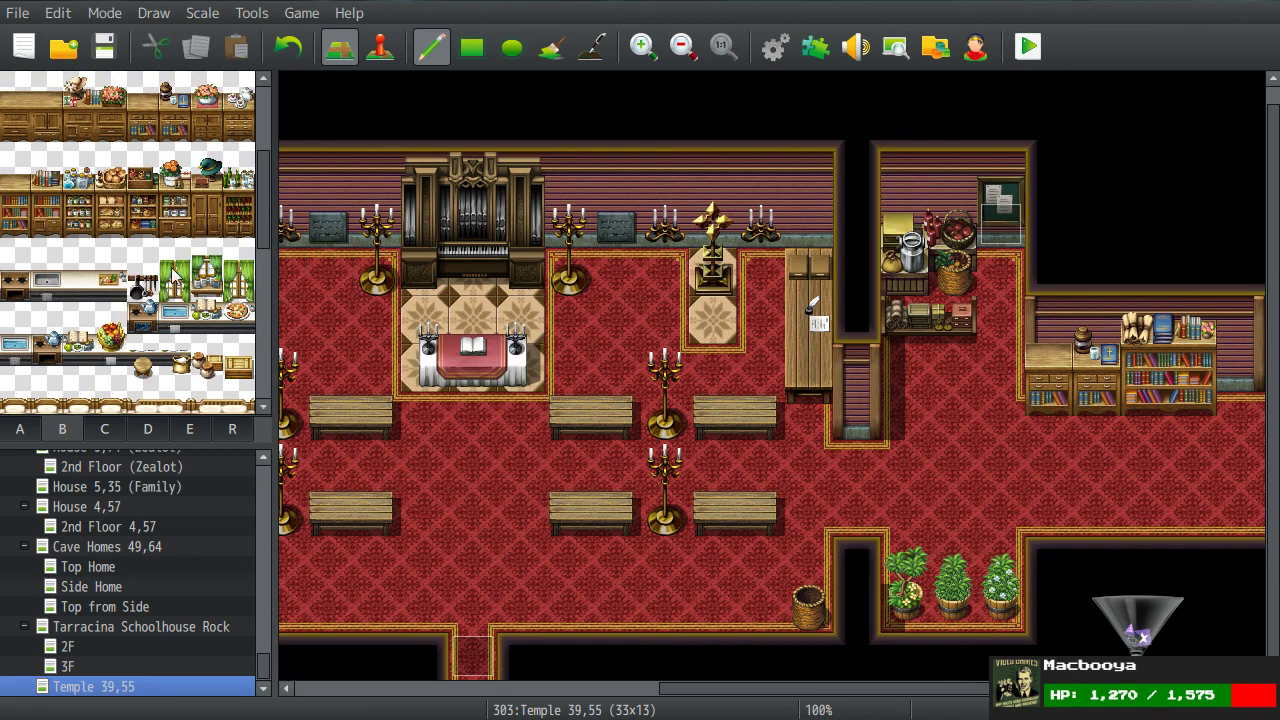
Step: Place the closed purple book on the south end of the long wooden desk in the main hall
scroll(172, 270, "down", 3)
scroll(172, 270, "down", 6)
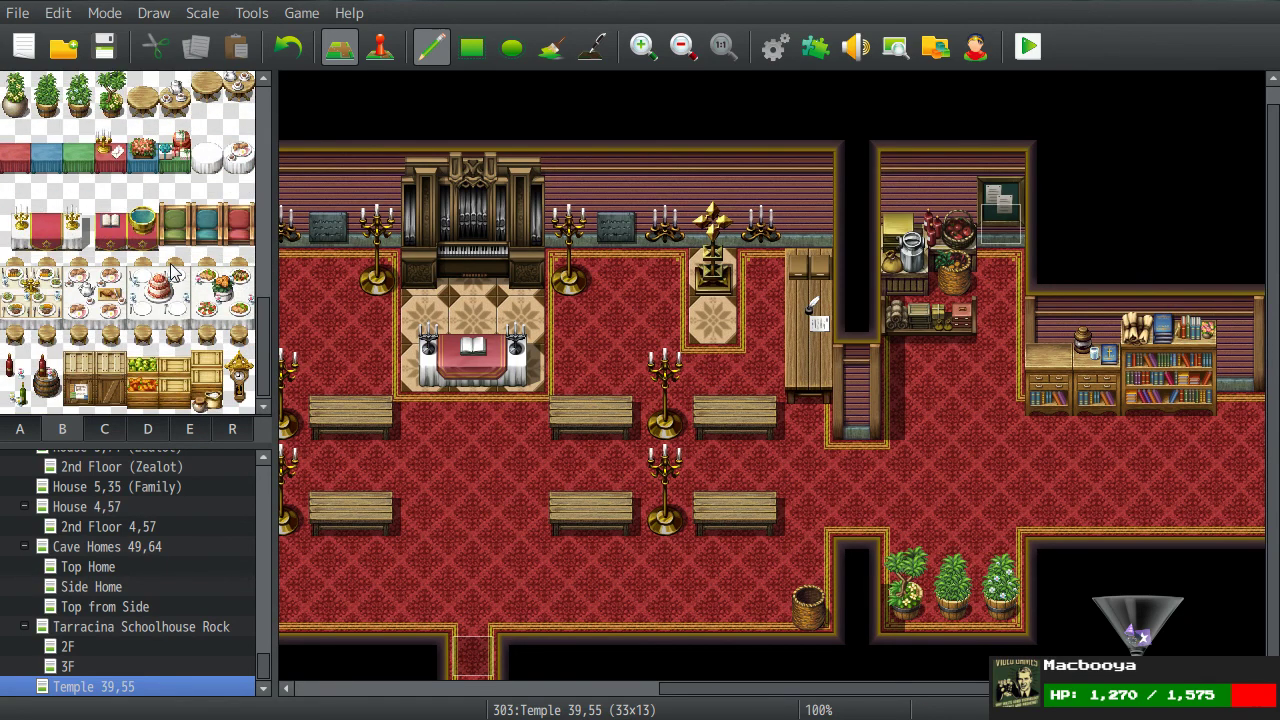
scroll(111, 437, "down", 3)
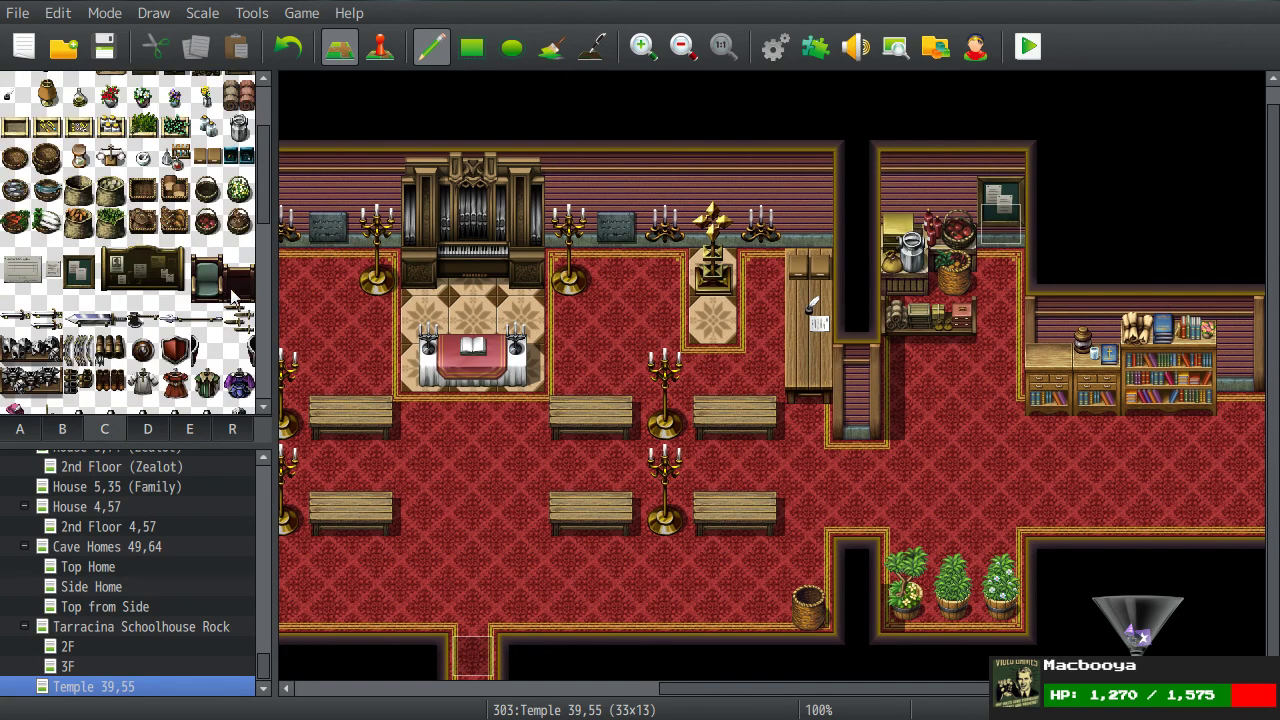
scroll(80, 192, "down", 3)
scroll(80, 192, "up", 1)
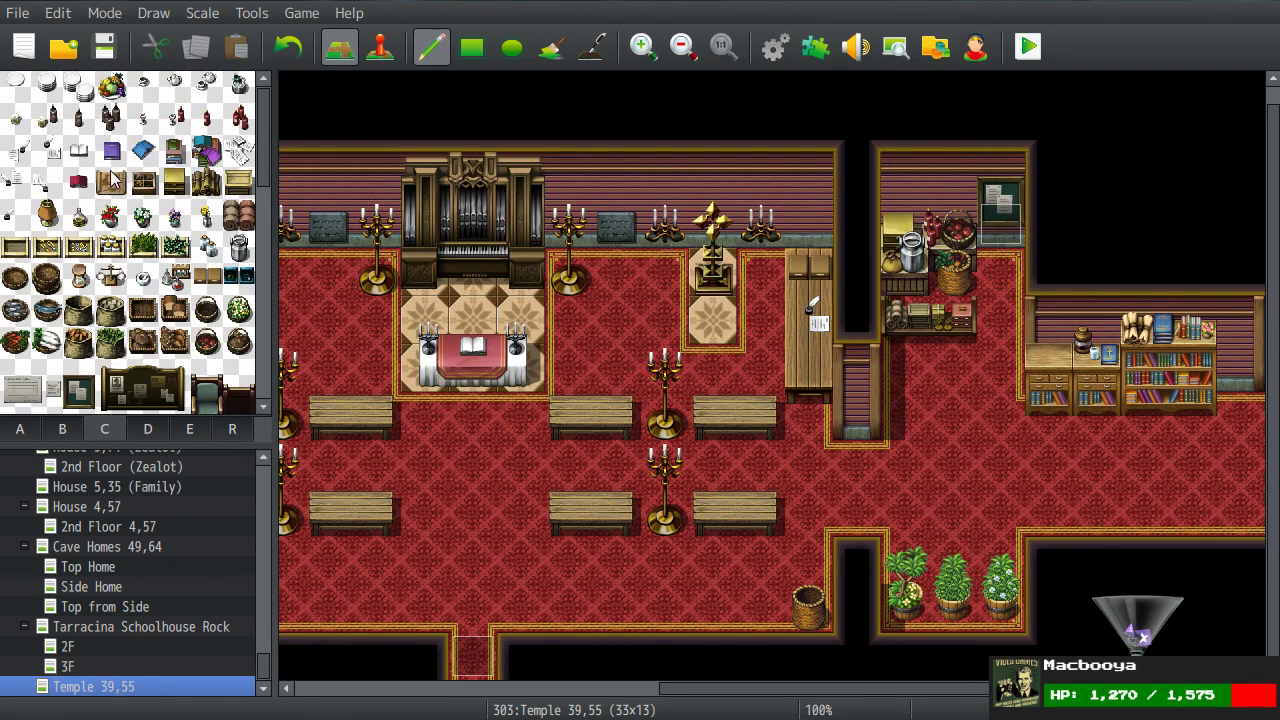
left_click(111, 150)
left_click(809, 368)
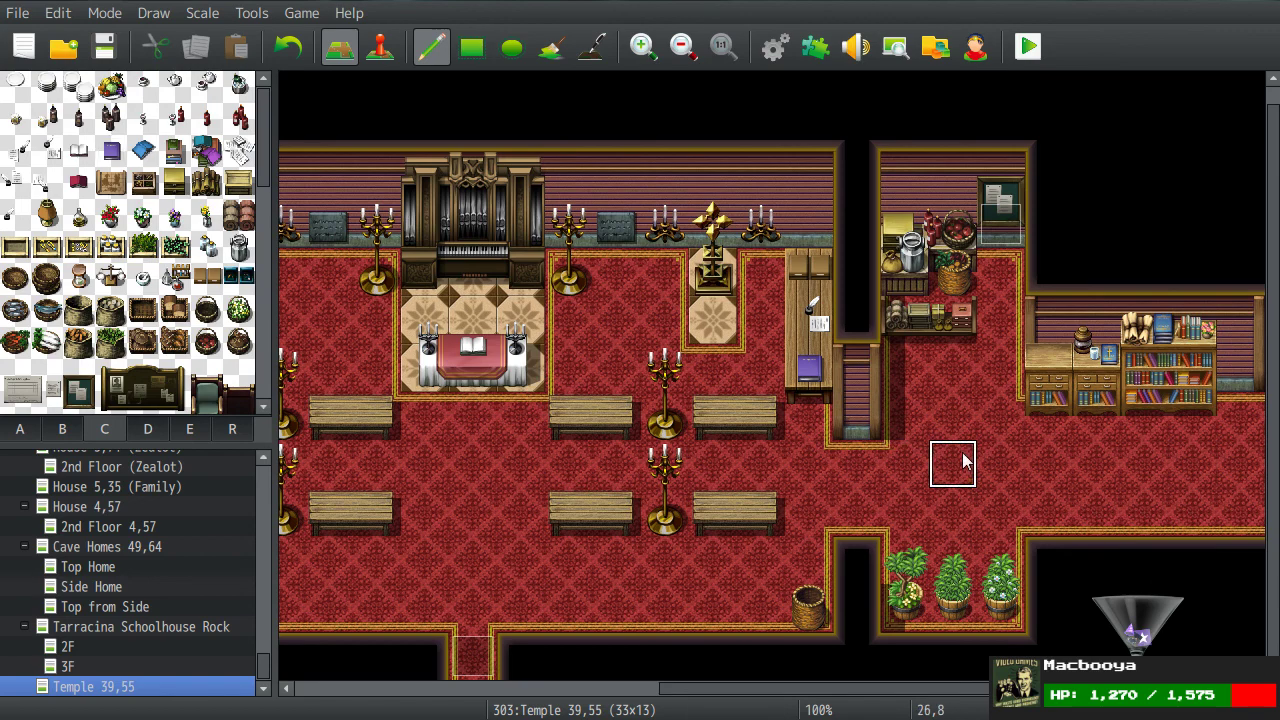
Step: Open the Tarracina map to examine the temple's exterior and its side buildings
scroll(600, 482, "left", 8)
scroll(431, 474, "left", 4)
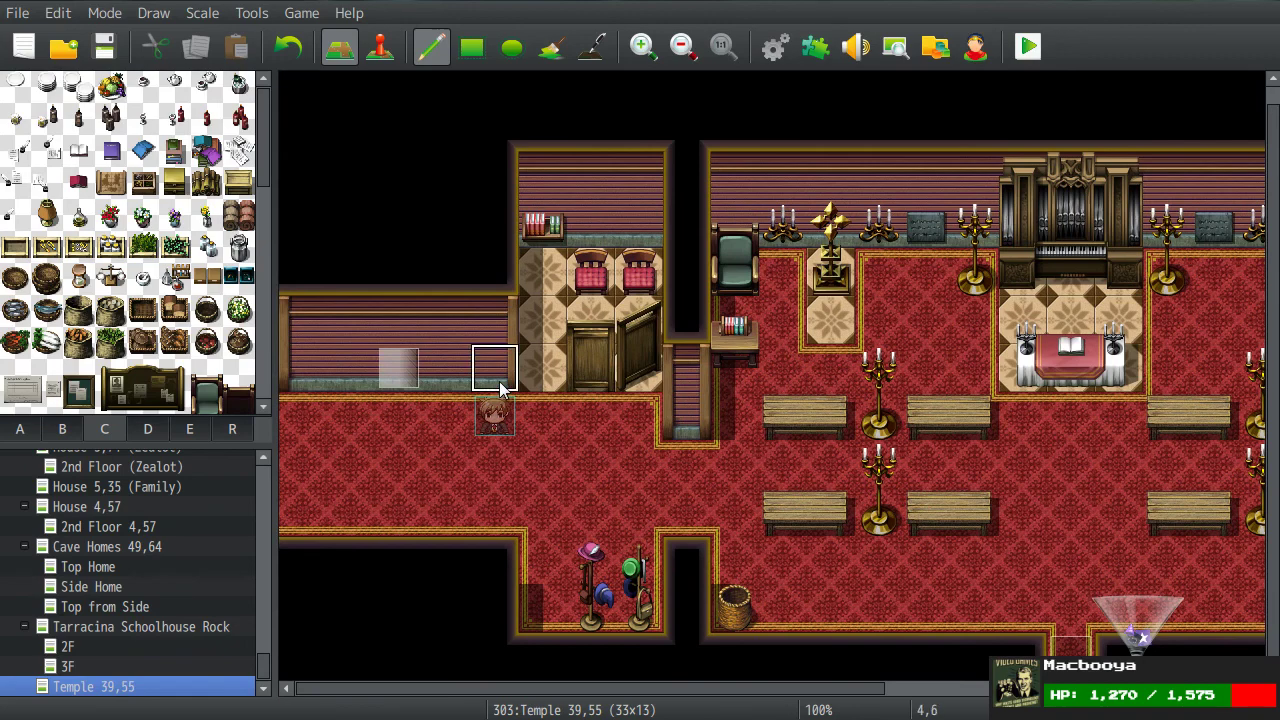
scroll(86, 619, "up", 5)
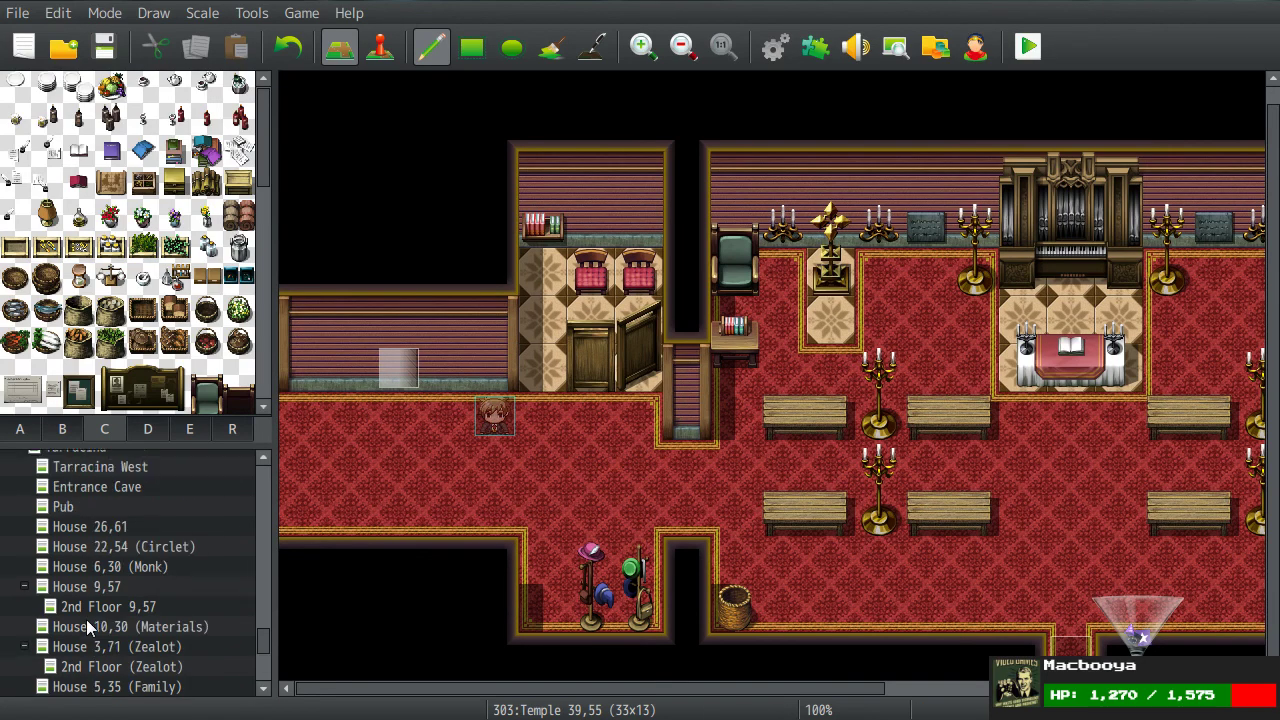
left_click(98, 528)
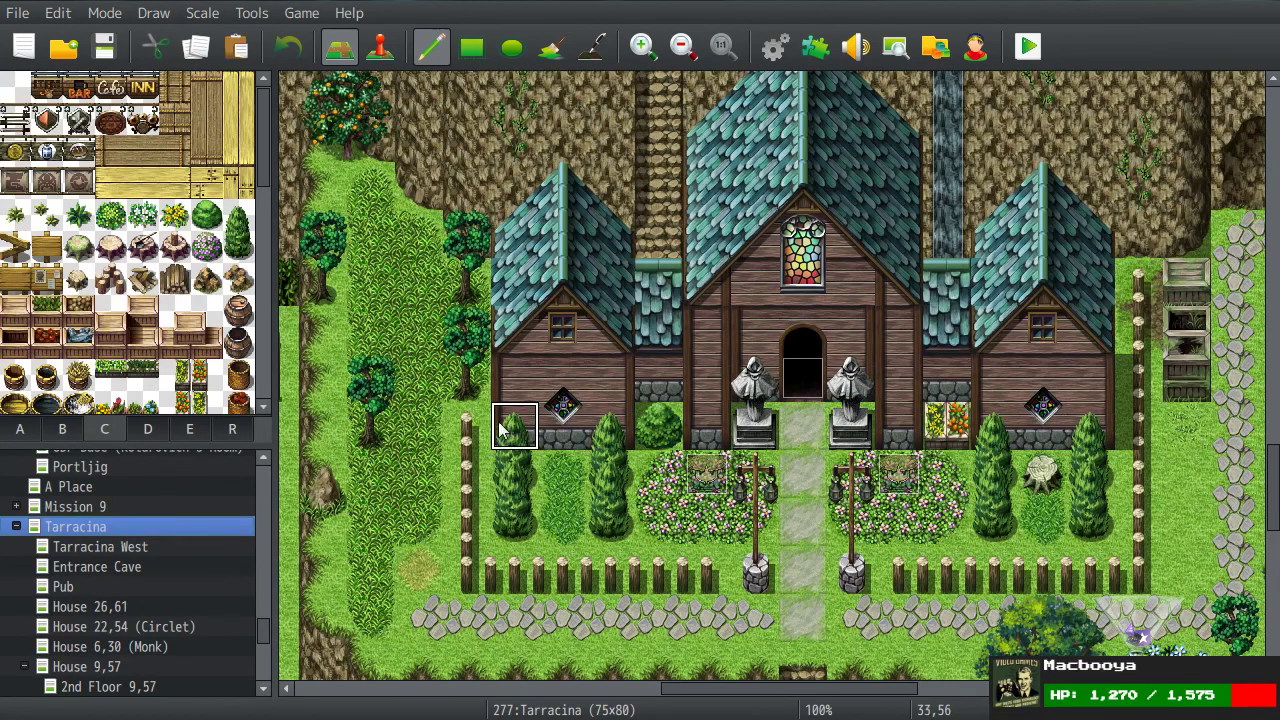
scroll(102, 586, "down", 3)
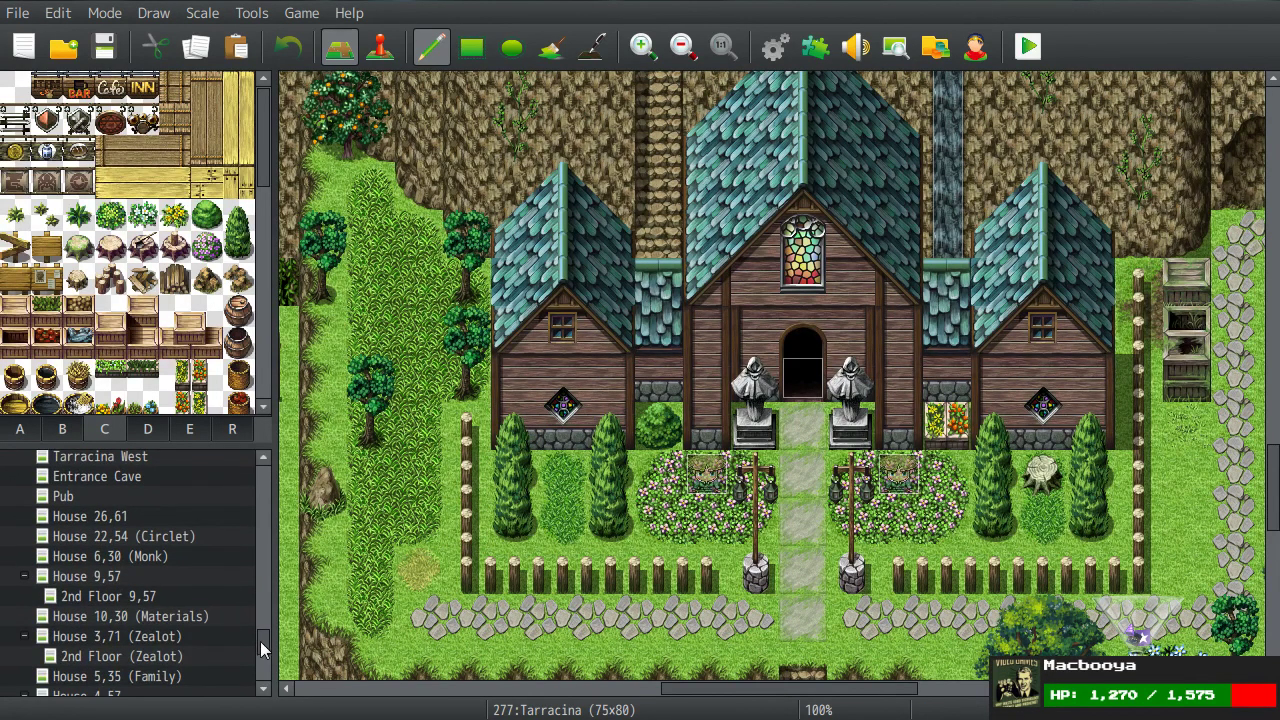
scroll(260, 648, "down", 7)
Step: Duplicate the Temple 39,55 map as a child map beneath the original
left_click(110, 686)
scroll(100, 660, "down", 2)
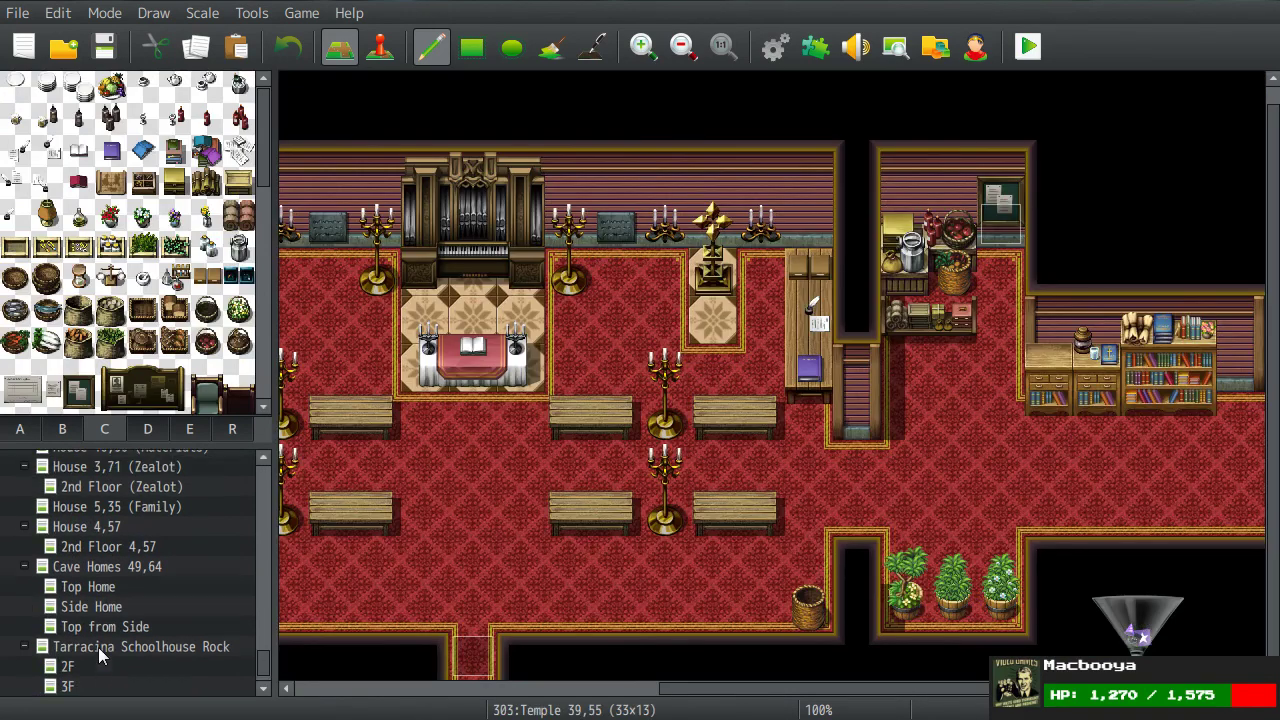
scroll(98, 647, "down", 2)
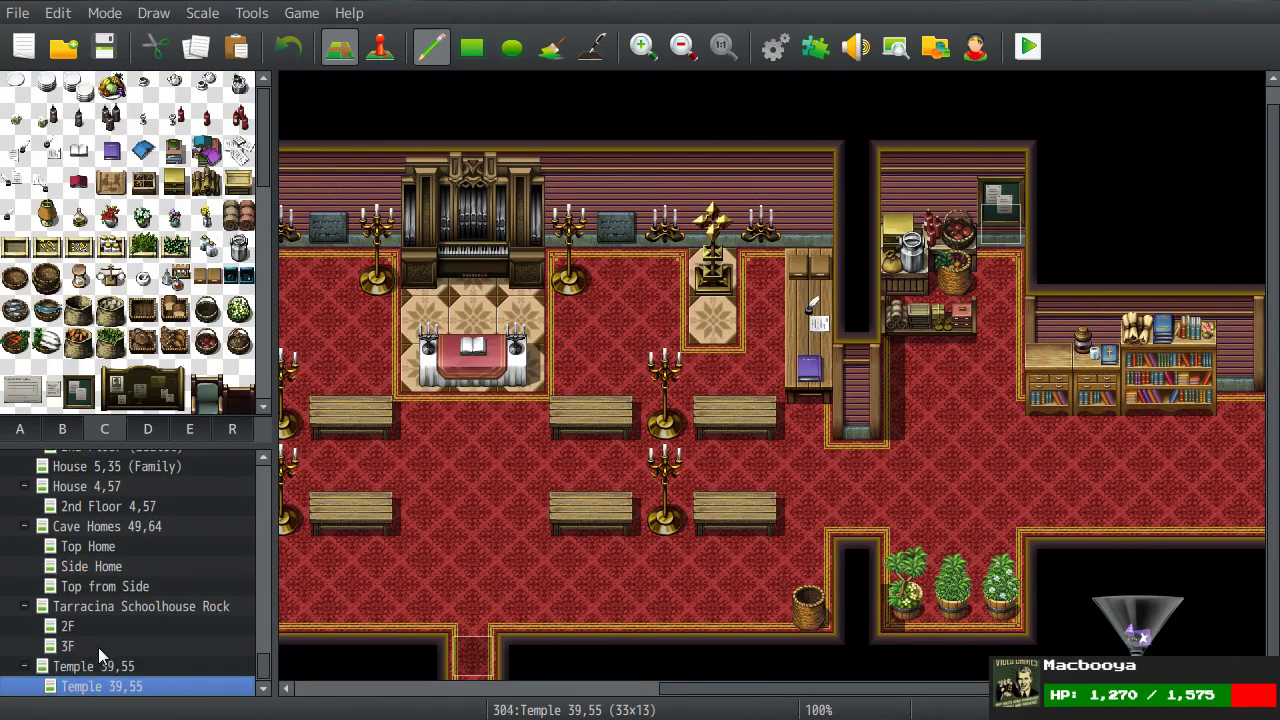
Step: Rename the duplicated temple map Left Structure and set its size to 17 by 17 tiles
right_click(96, 684)
left_click(137, 621)
type("Left Structure")
key("Tab")
key("Tab")
key("Tab")
type("17")
key("Tab")
type("17")
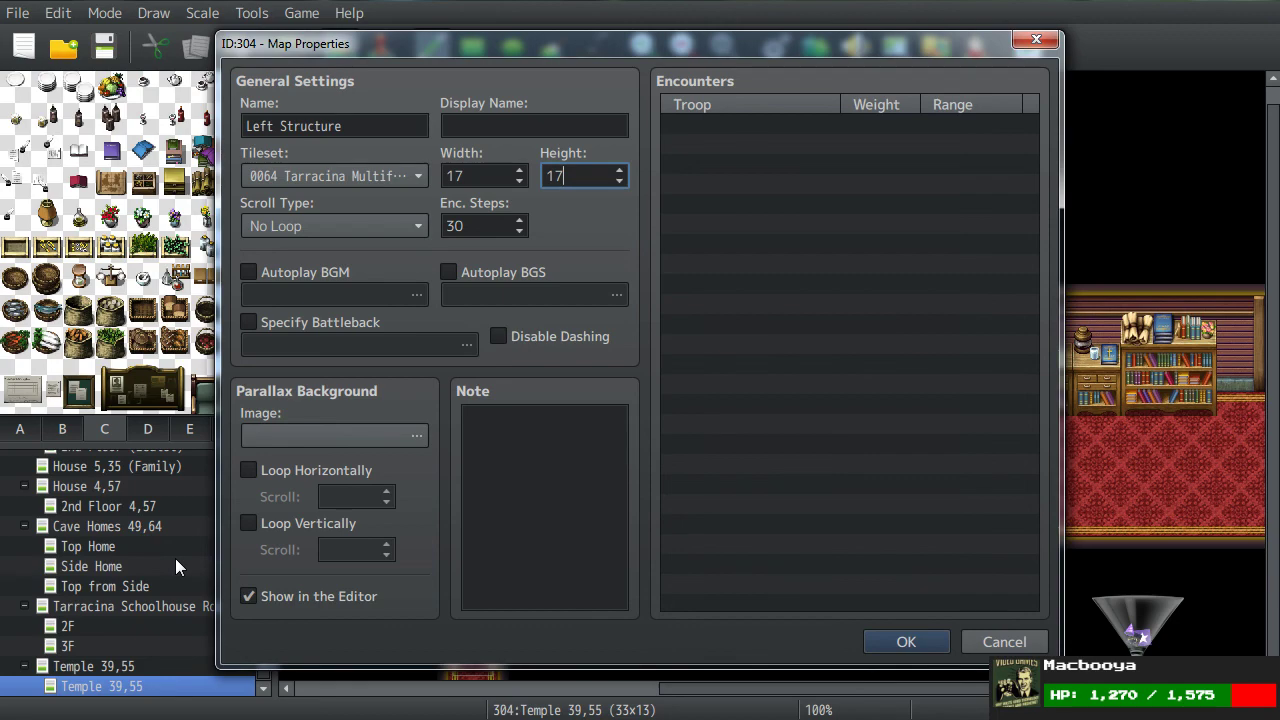
key("Return")
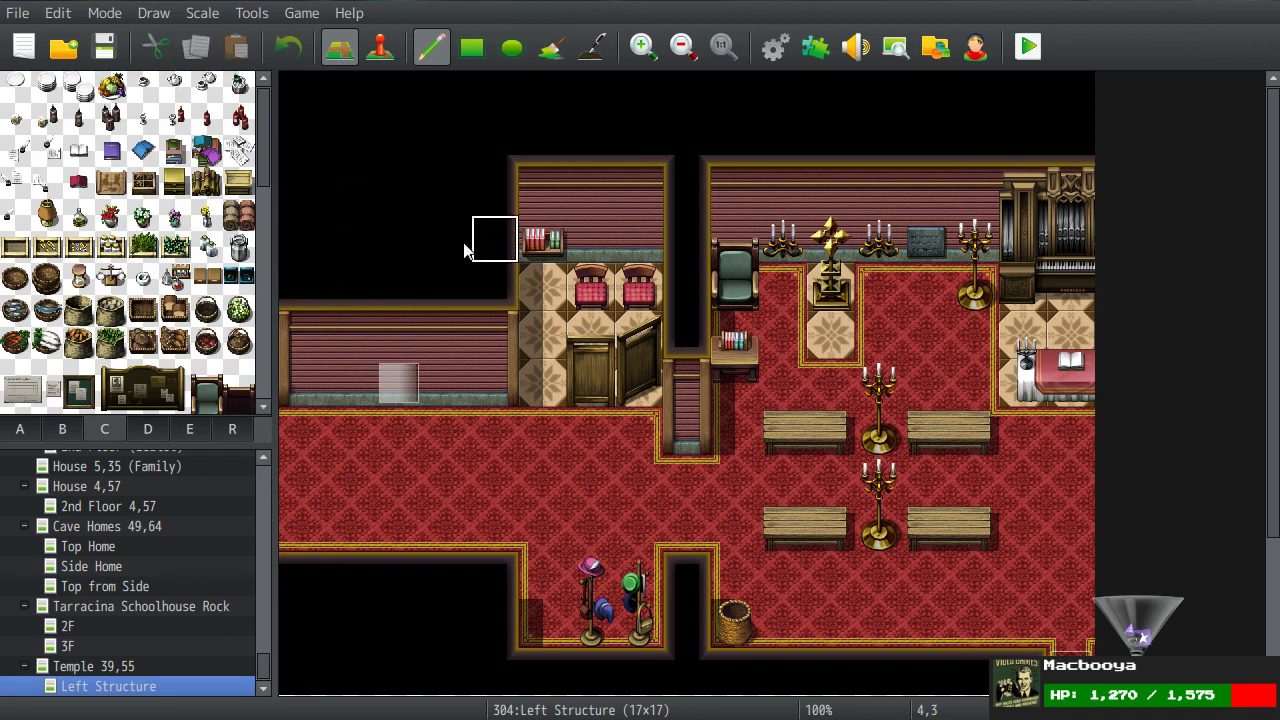
Step: Close off the Left Structure map's west and east edges with black border and run a panelled wall along the north side
mouse_move(297, 280)
left_mouse_down()
mouse_move(297, 471)
mouse_move(371, 601)
left_mouse_up()
mouse_move(1070, 645)
left_mouse_down()
mouse_move(1071, 380)
mouse_move(1106, 104)
mouse_move(1068, 335)
left_mouse_up()
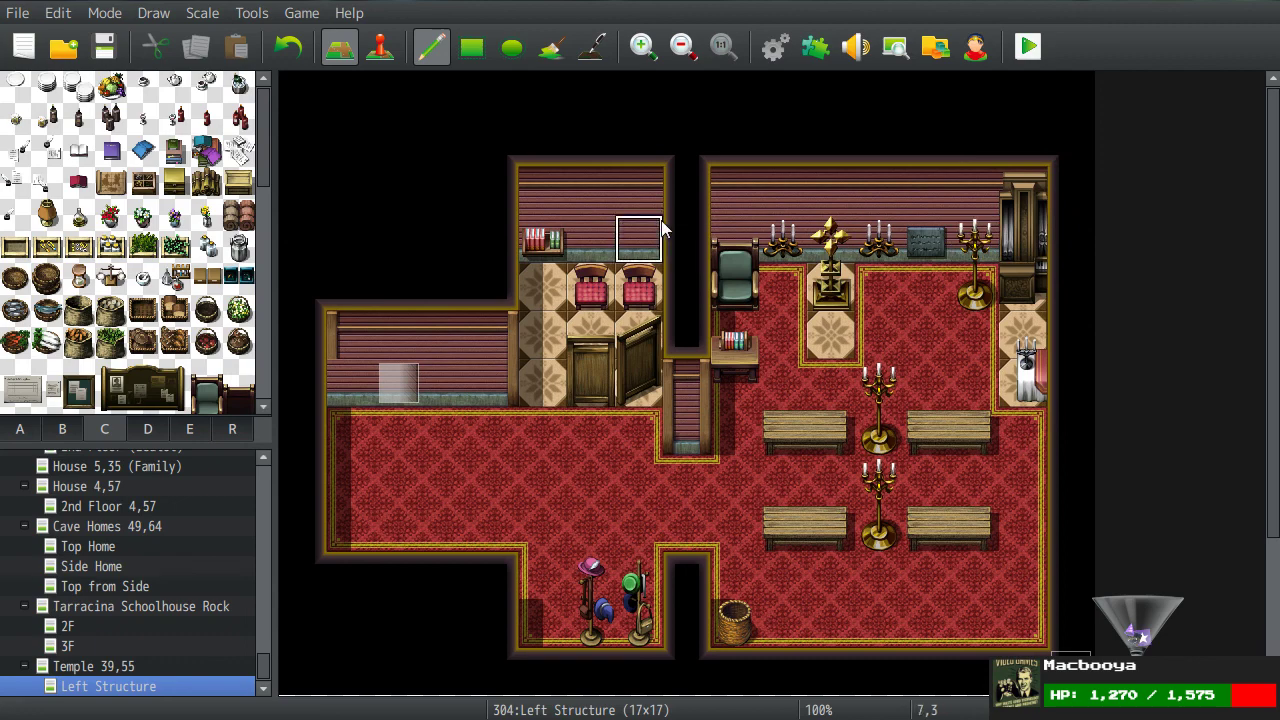
left_click(1022, 142)
mouse_move(927, 148)
left_mouse_down()
mouse_move(451, 146)
mouse_move(342, 171)
mouse_move(339, 194)
mouse_move(1020, 194)
left_mouse_up()
Step: Fill the area below the north wall with red carpet, replacing the copied temple rooms and furniture
left_click(472, 47)
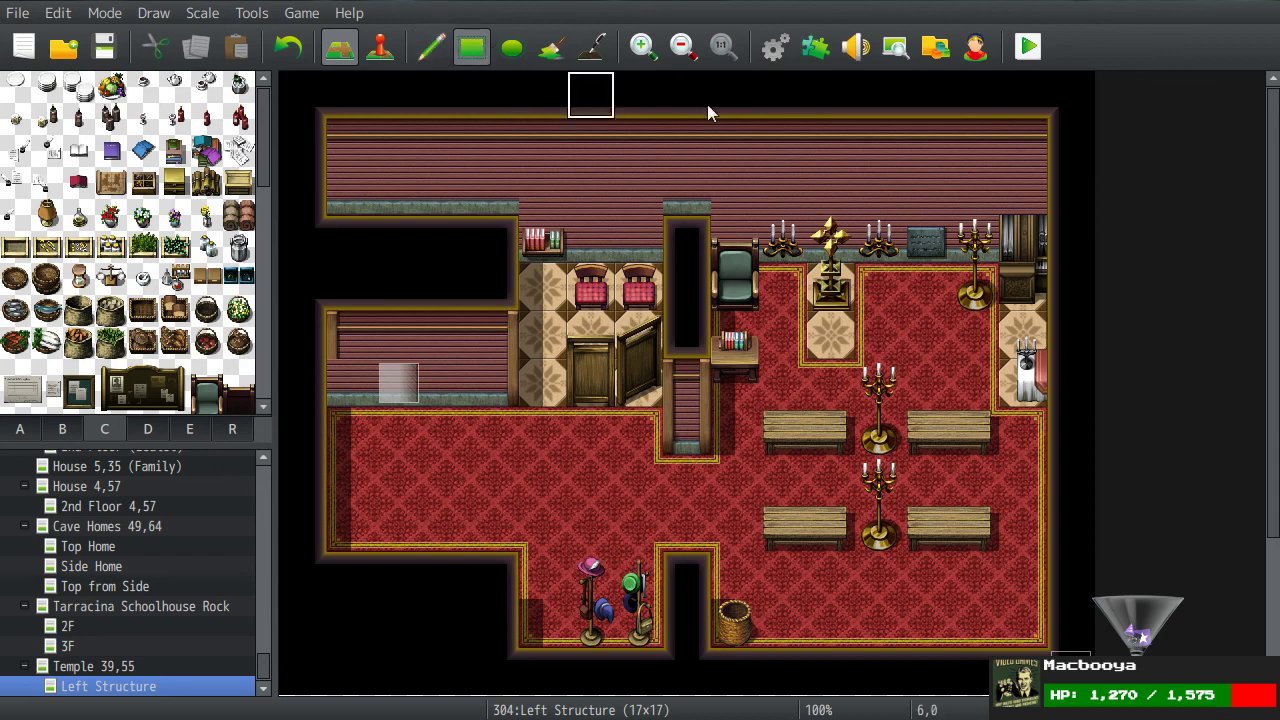
mouse_move(1020, 290)
left_mouse_down()
mouse_move(1020, 240)
mouse_move(686, 251)
mouse_move(311, 289)
mouse_move(365, 360)
mouse_move(374, 618)
left_mouse_up()
left_click(378, 52)
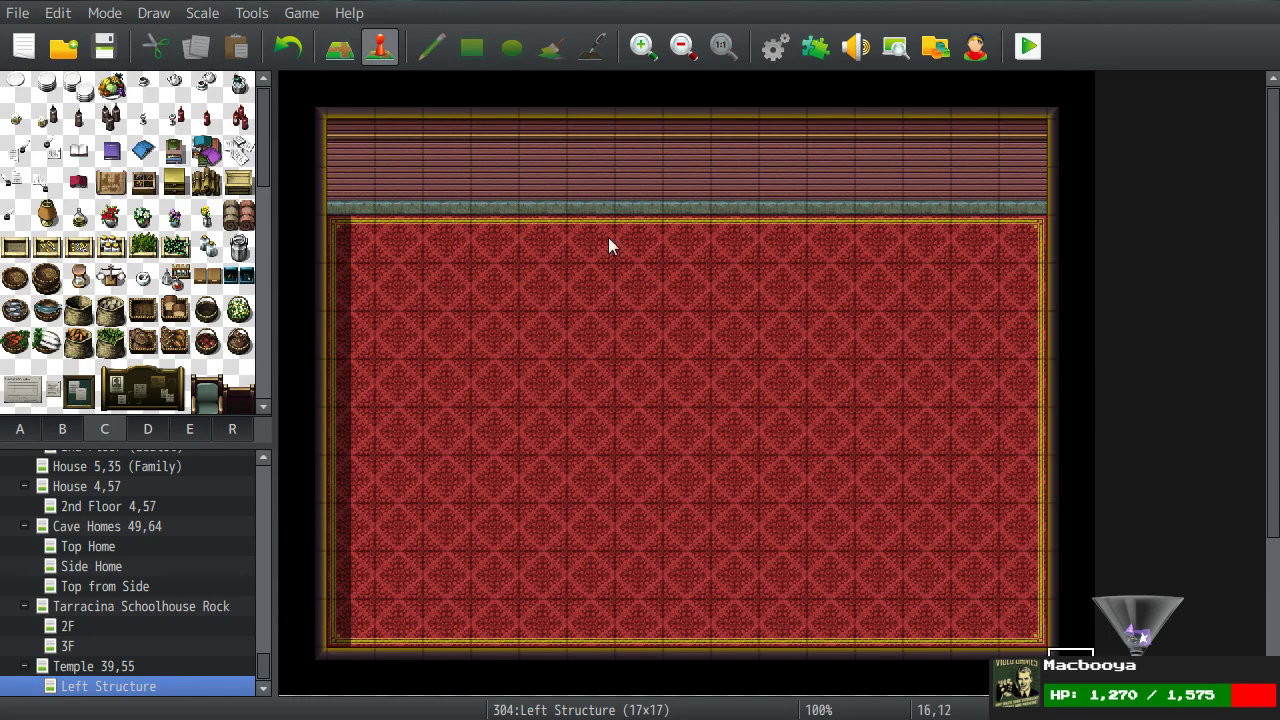
left_click(339, 47)
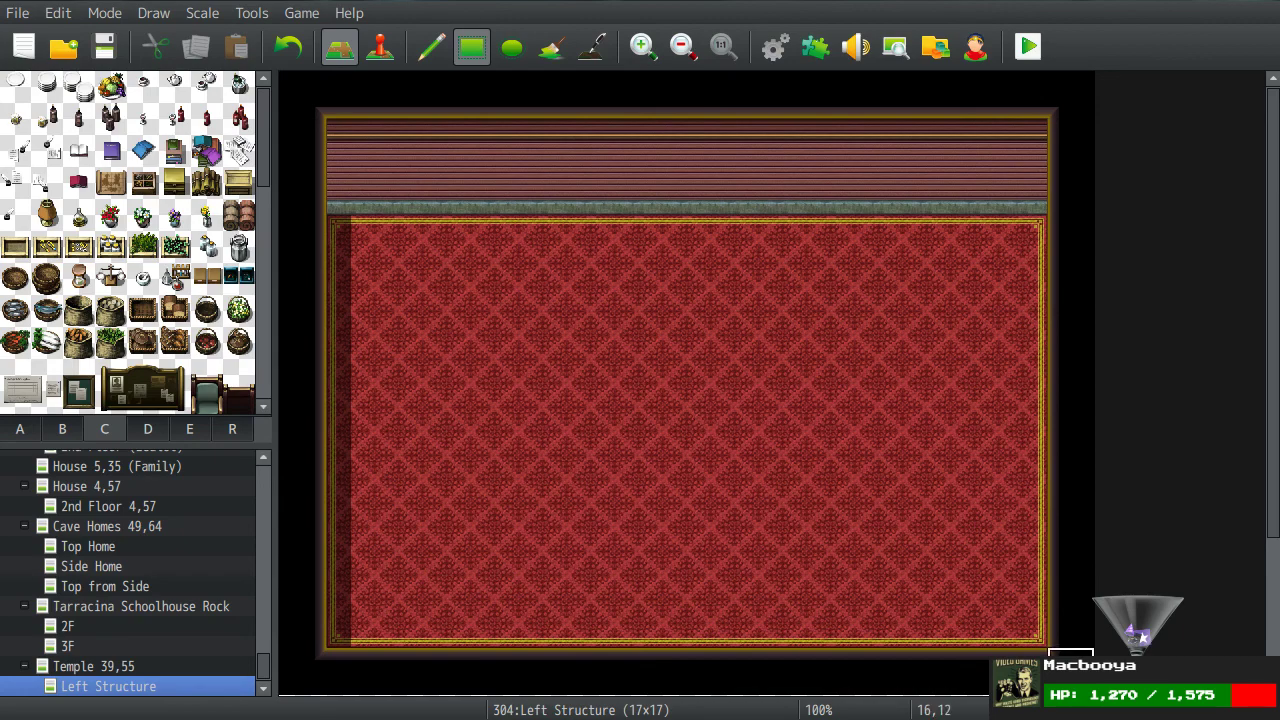
Step: Extend the red carpet to the south end of the Left Structure map and close off its southern edge with black border
middle_click(866, 536)
mouse_move(1077, 540)
left_mouse_down()
mouse_move(598, 679)
mouse_move(282, 680)
mouse_move(281, 505)
left_mouse_up()
left_click(372, 468)
mouse_move(375, 470)
left_mouse_down()
mouse_move(886, 523)
mouse_move(1029, 606)
mouse_move(971, 571)
left_mouse_up()
middle_click(833, 500)
middle_click(783, 437)
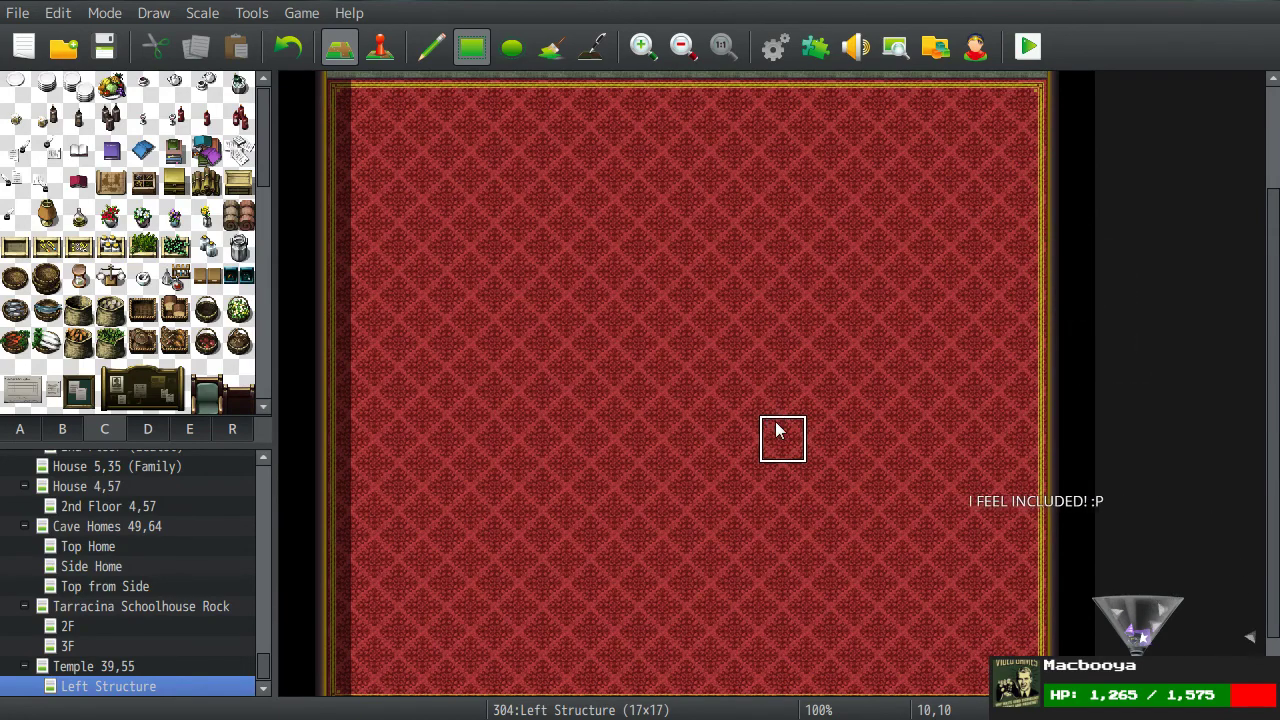
Step: Cut a three-tile-high carpeted passage with a short wall above it into the room's east side, matching the temple's west corridor
scroll(805, 395, "up", 2)
key("Up")
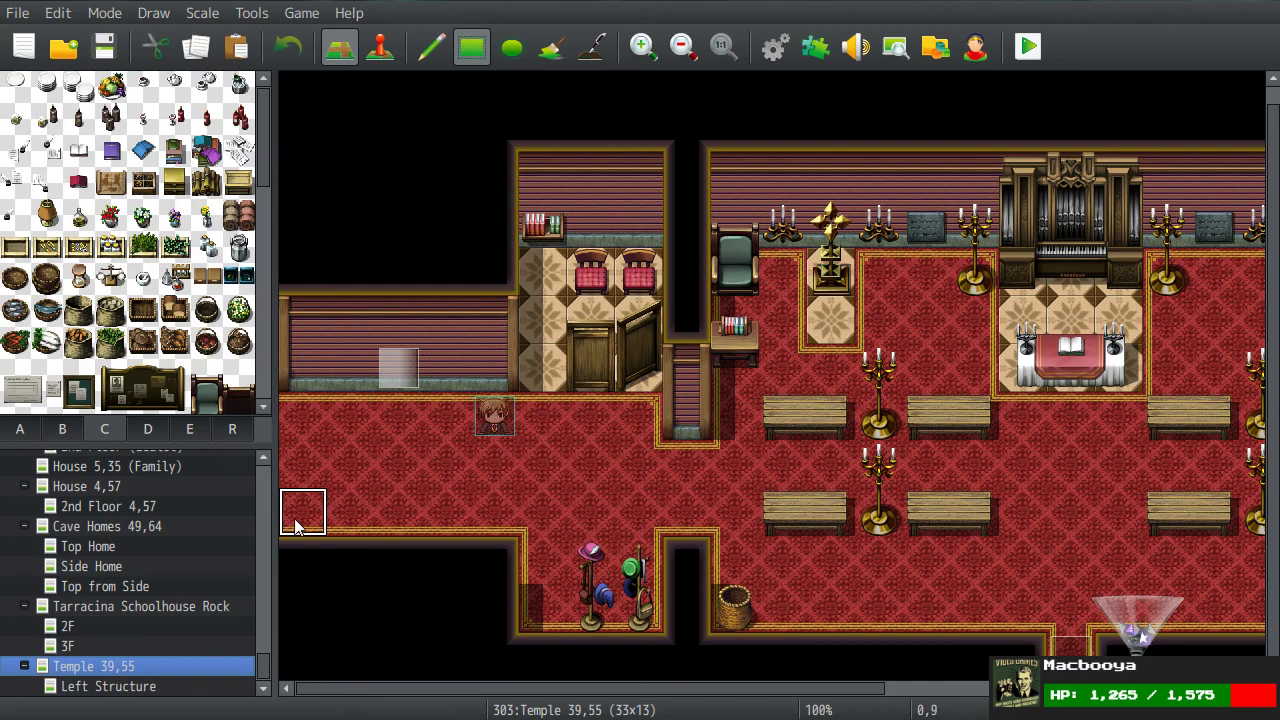
left_click(125, 688)
scroll(767, 472, "down", 3)
mouse_move(1060, 320)
left_mouse_down()
mouse_move(1066, 244)
mouse_move(1065, 307)
left_mouse_up()
scroll(850, 232, "up", 1)
scroll(440, 350, "up", 2)
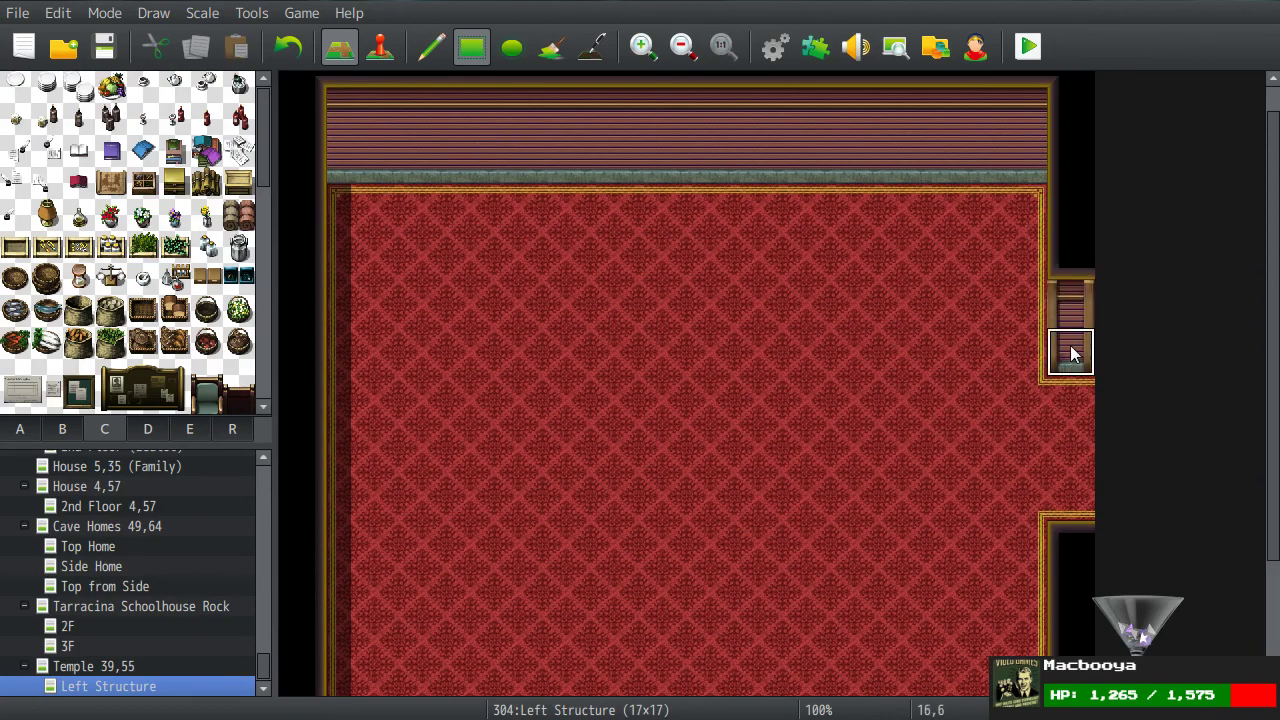
Step: Browse the background music in the Sound Test and select m_cyber09
left_click(860, 50)
scroll(596, 382, "down", 3)
scroll(596, 382, "down", 8)
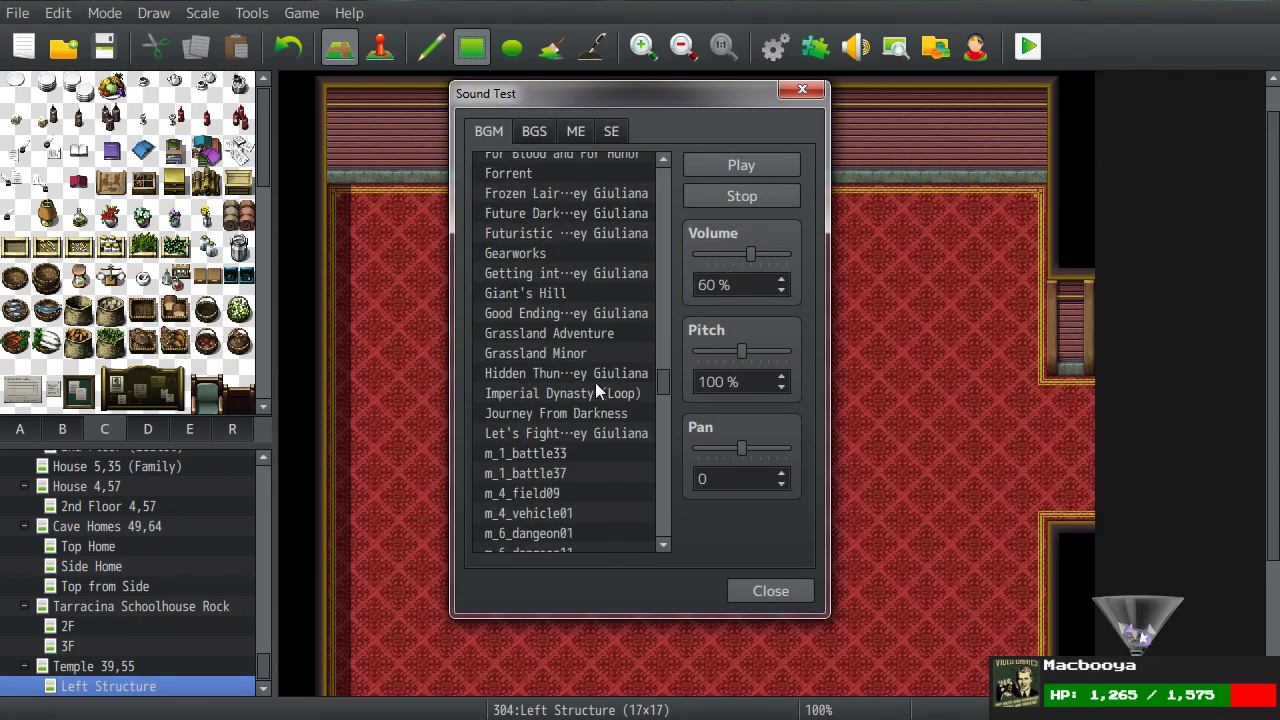
scroll(595, 382, "down", 1)
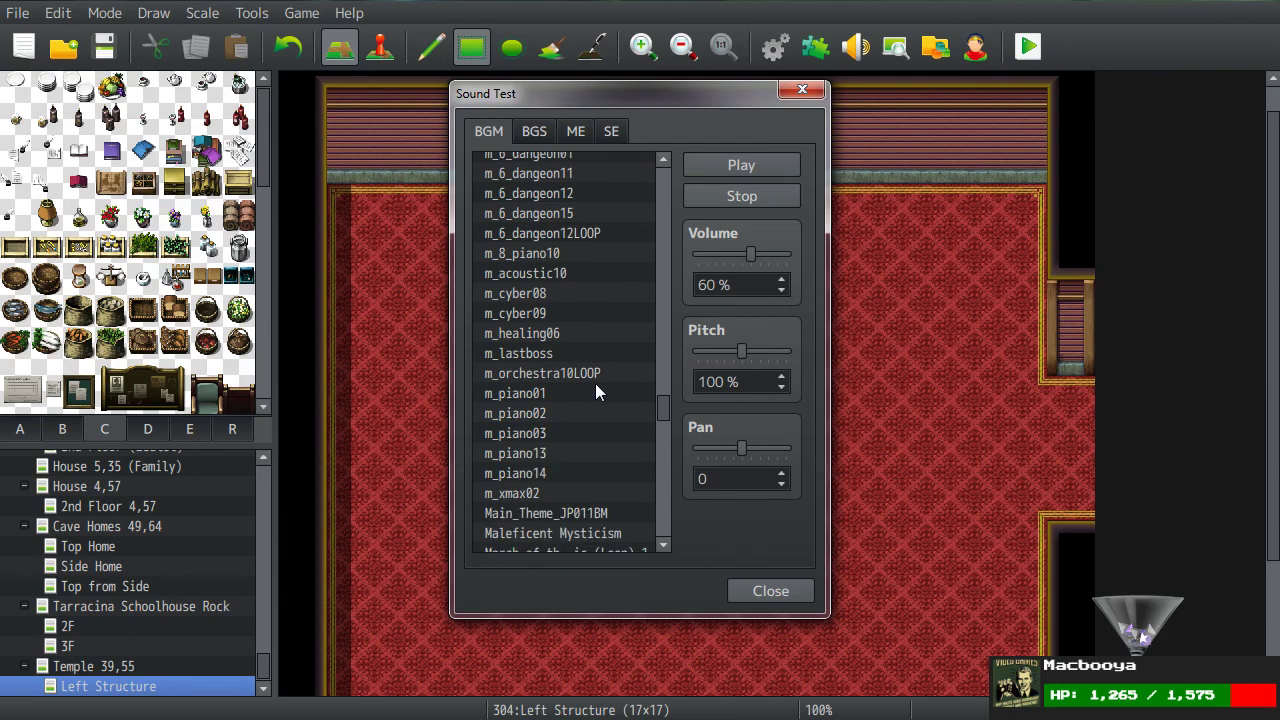
left_click(513, 313)
left_click(813, 97)
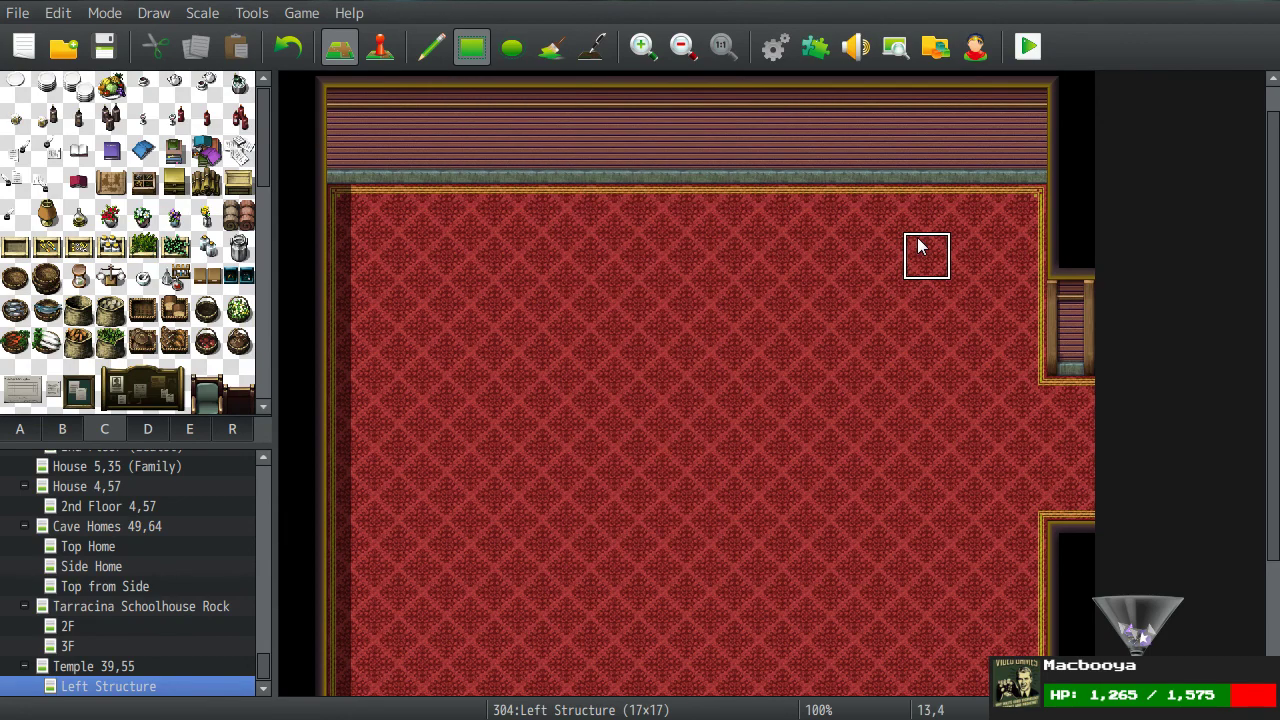
Step: Create an event on the northernmost tile of the east passage at 16,7 with the Player Touch trigger
scroll(749, 429, "down", 3)
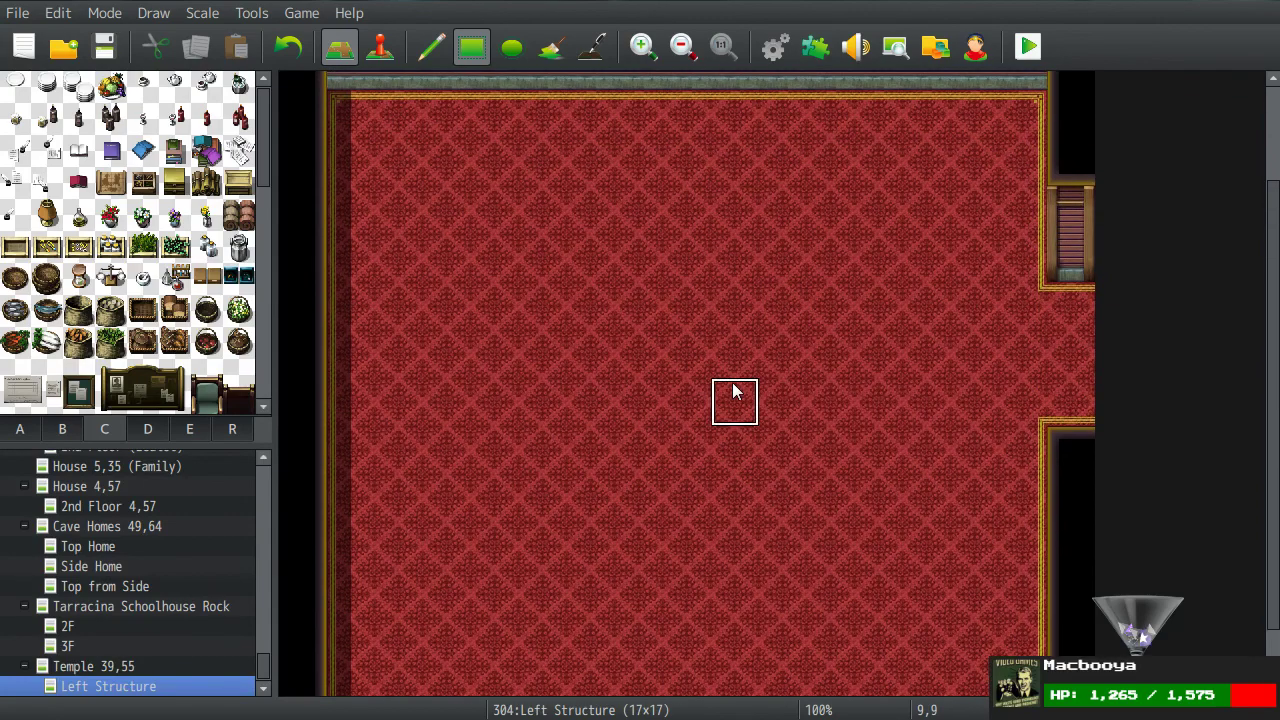
scroll(711, 249, "up", 3)
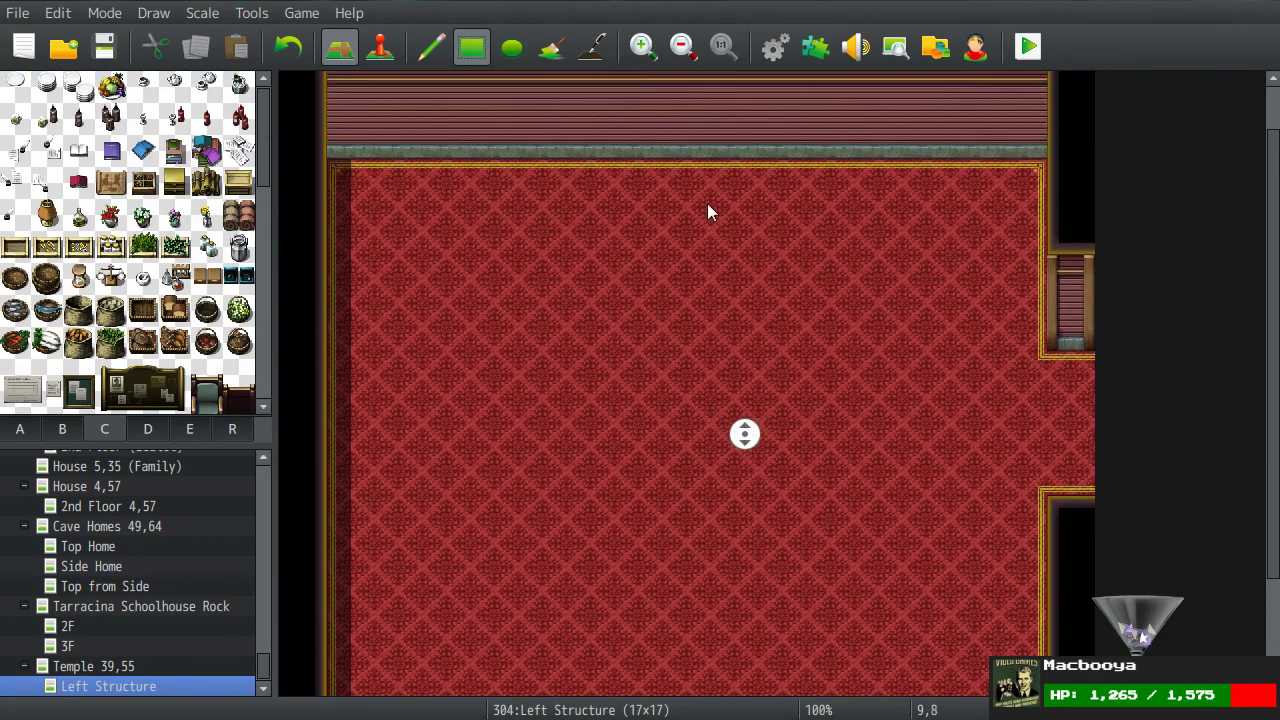
left_click(380, 48)
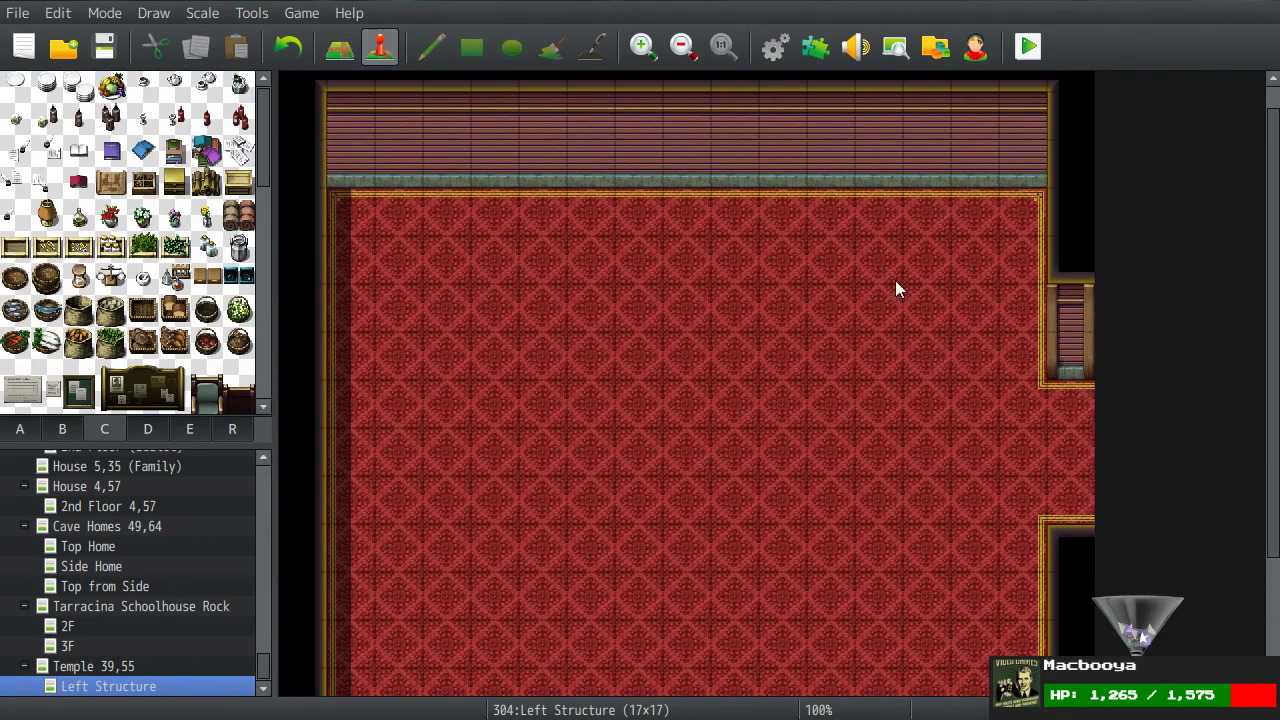
double_click(1083, 405)
left_click(335, 640)
left_click(340, 662)
Step: Add a Transfer Player command to the event that leads to Temple 39,55 at (1,7), and save the event
double_click(750, 428)
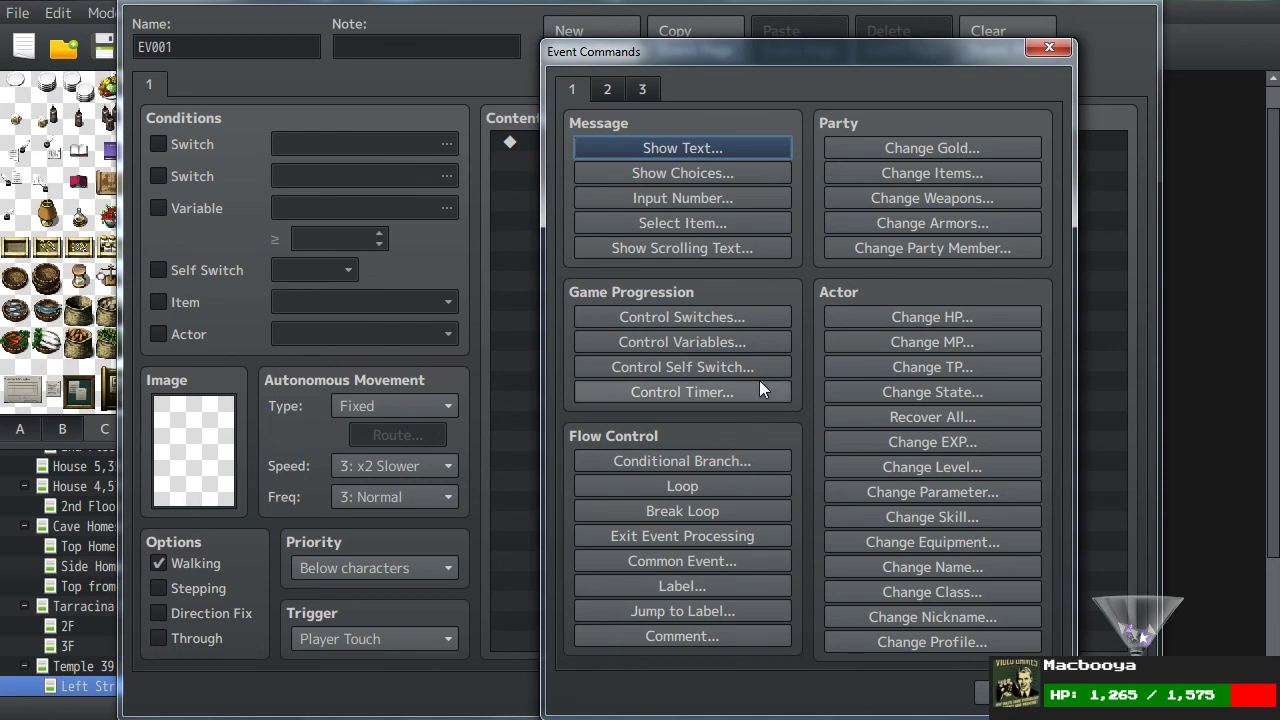
left_click(607, 92)
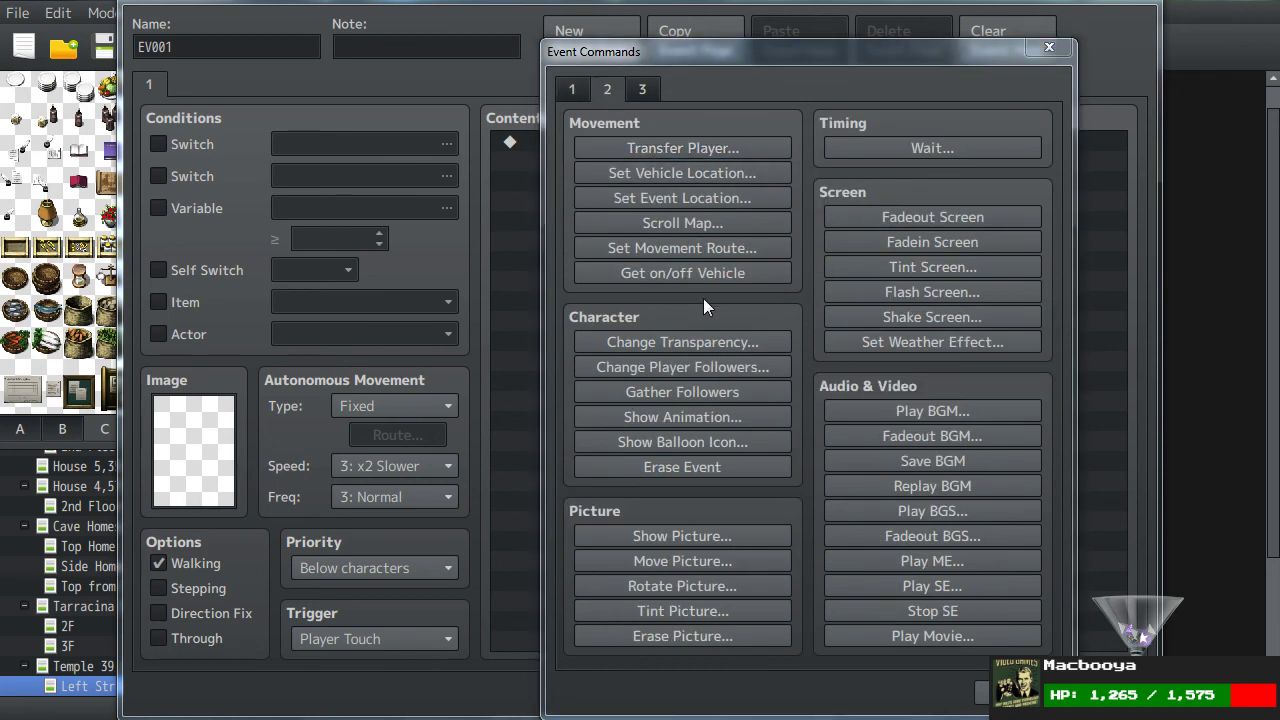
left_click(682, 148)
left_click(790, 297)
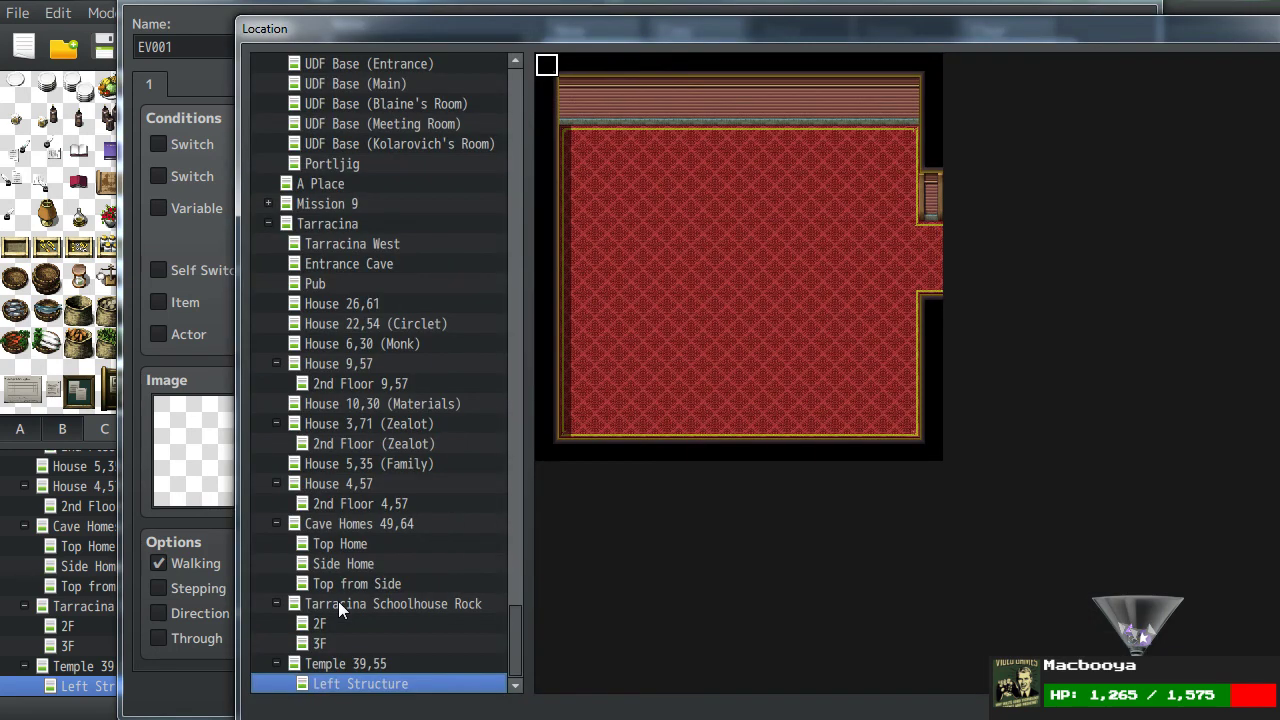
left_click(372, 664)
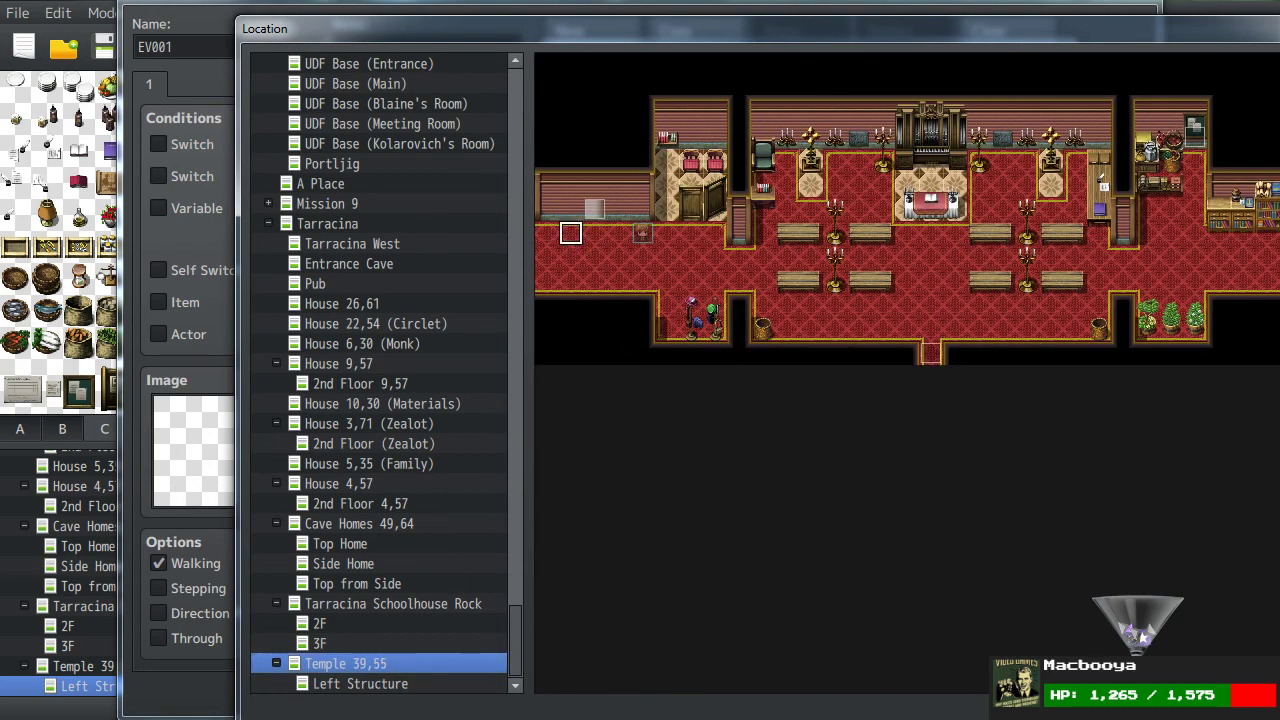
key("Return")
left_click(814, 526)
left_click(903, 693)
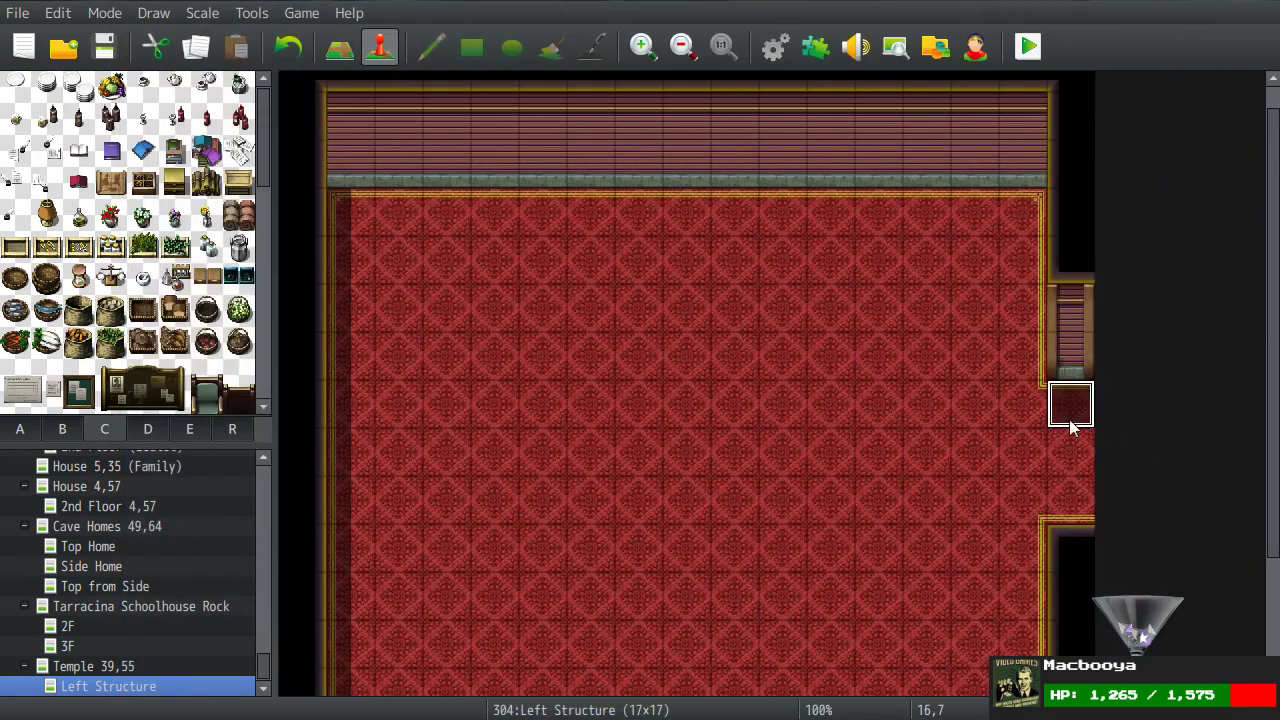
Step: Copy the transfer event onto the two passage tiles directly below it, at 16,8 and 16,9
key("ctrl+c")
key("Down")
key("ctrl+v")
key("Down")
key("ctrl+v")
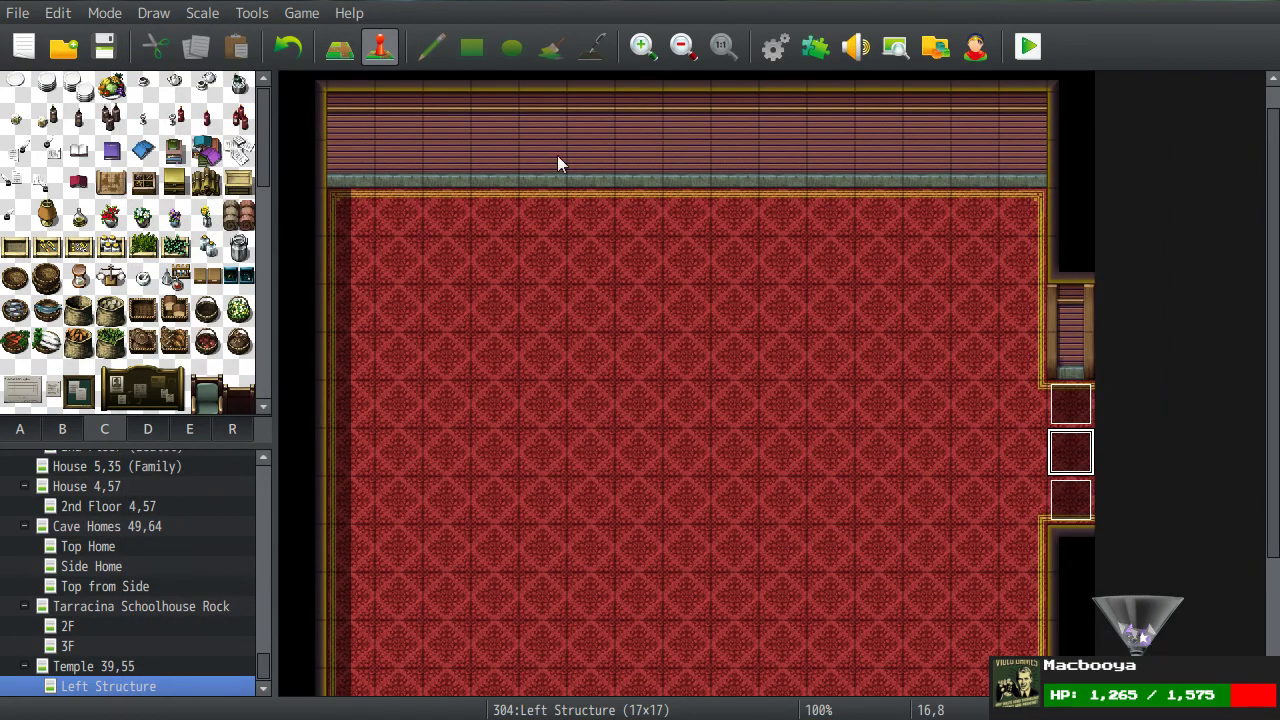
Step: Set the middle passage event's transfer destination to Temple 39,55 (1,8)
key("Return")
double_click(592, 143)
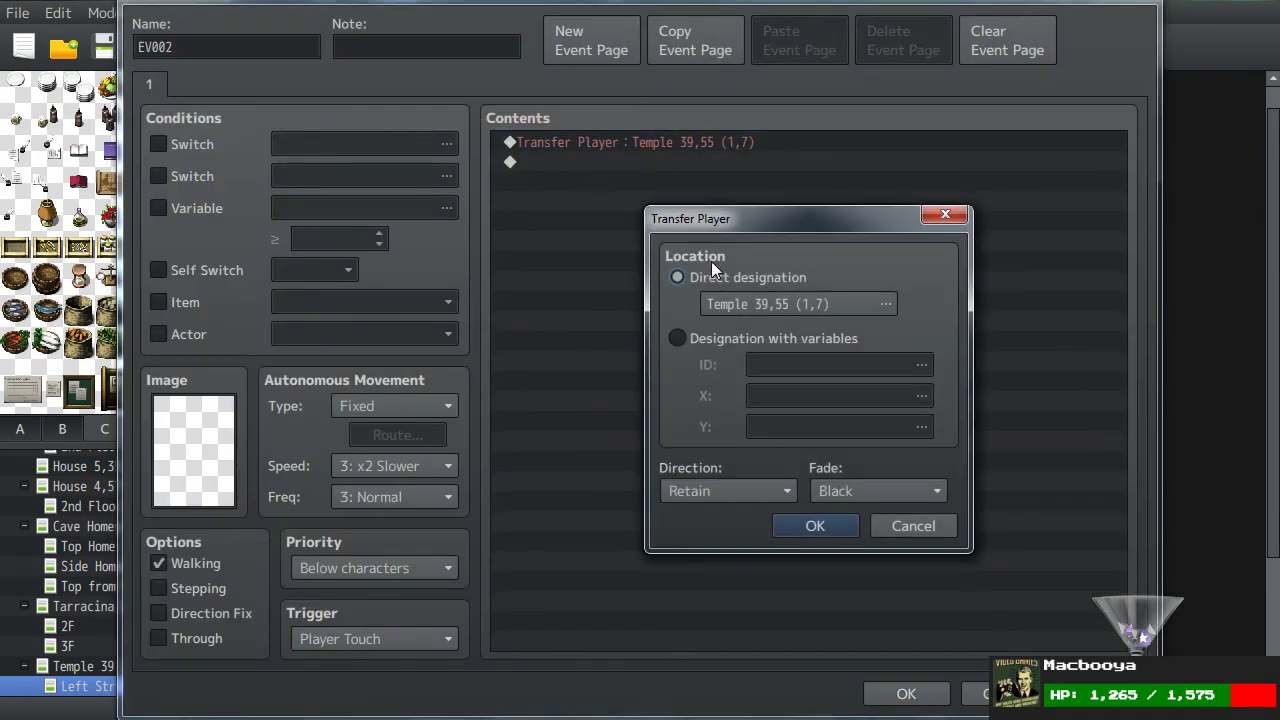
left_click(740, 307)
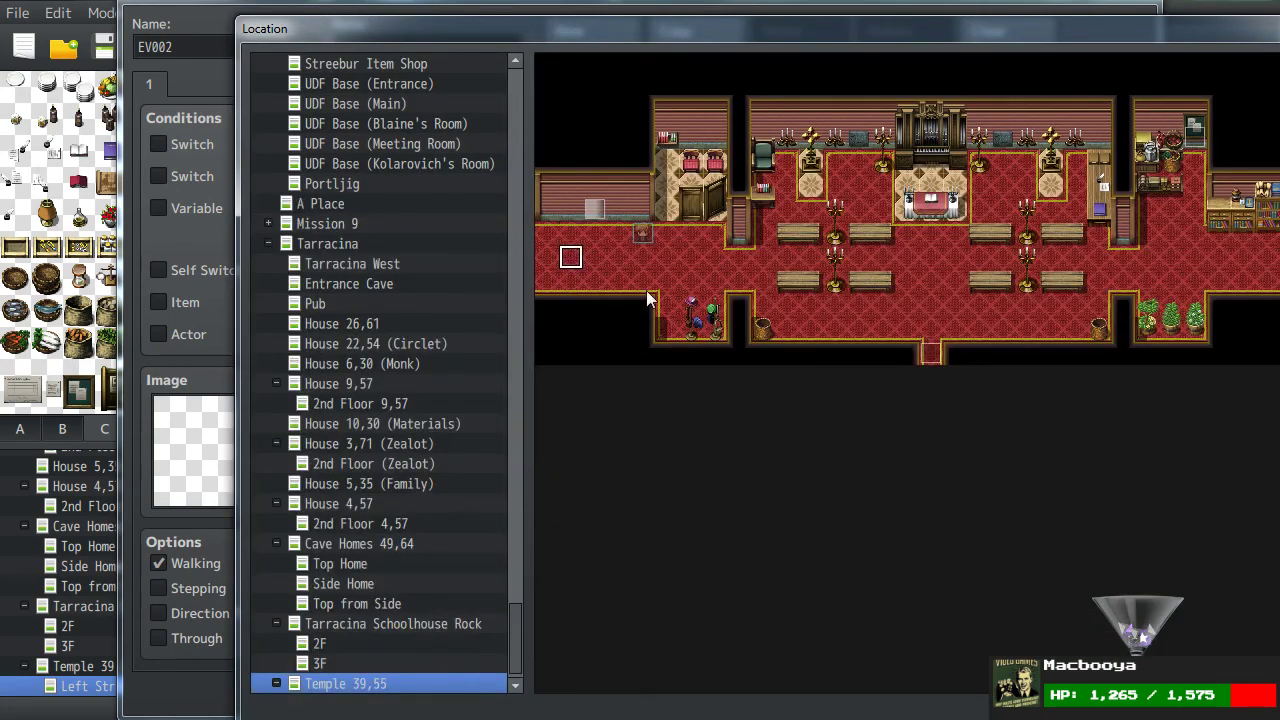
key("Return")
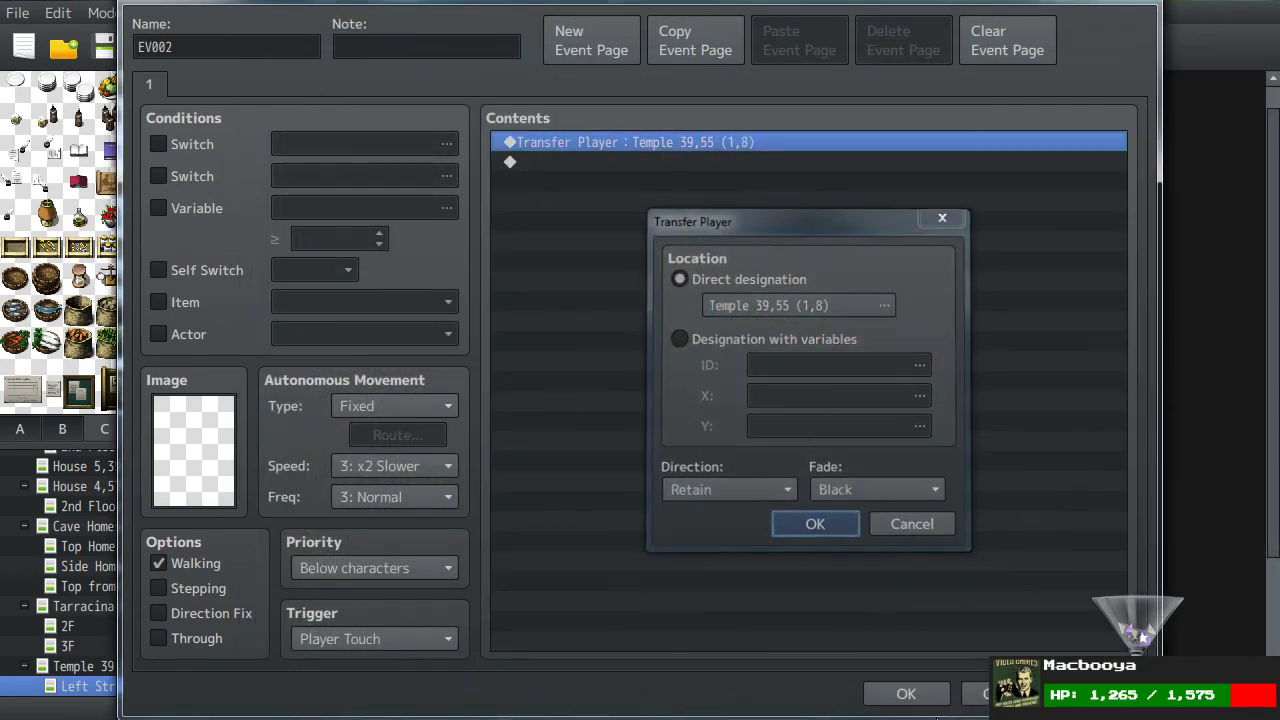
key("Return")
key("Return")
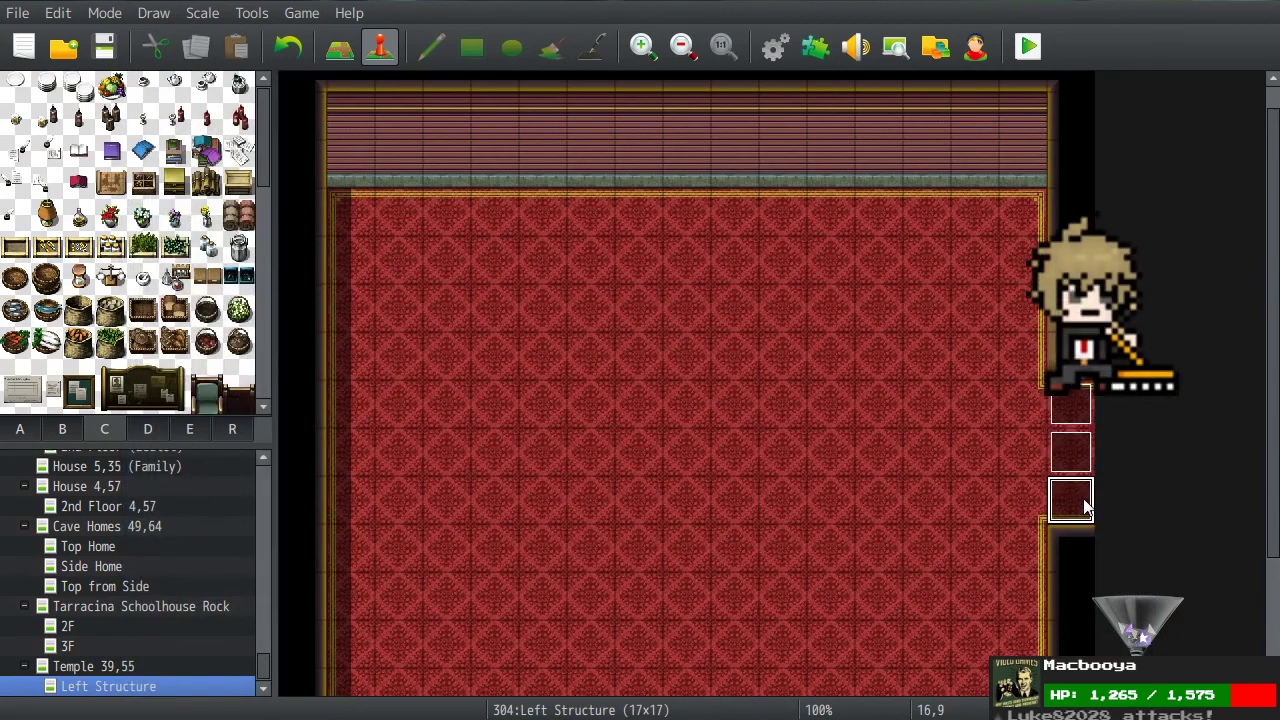
Step: Set the southernmost passage event's transfer destination to Temple 39,55 (1,9)
double_click(1083, 498)
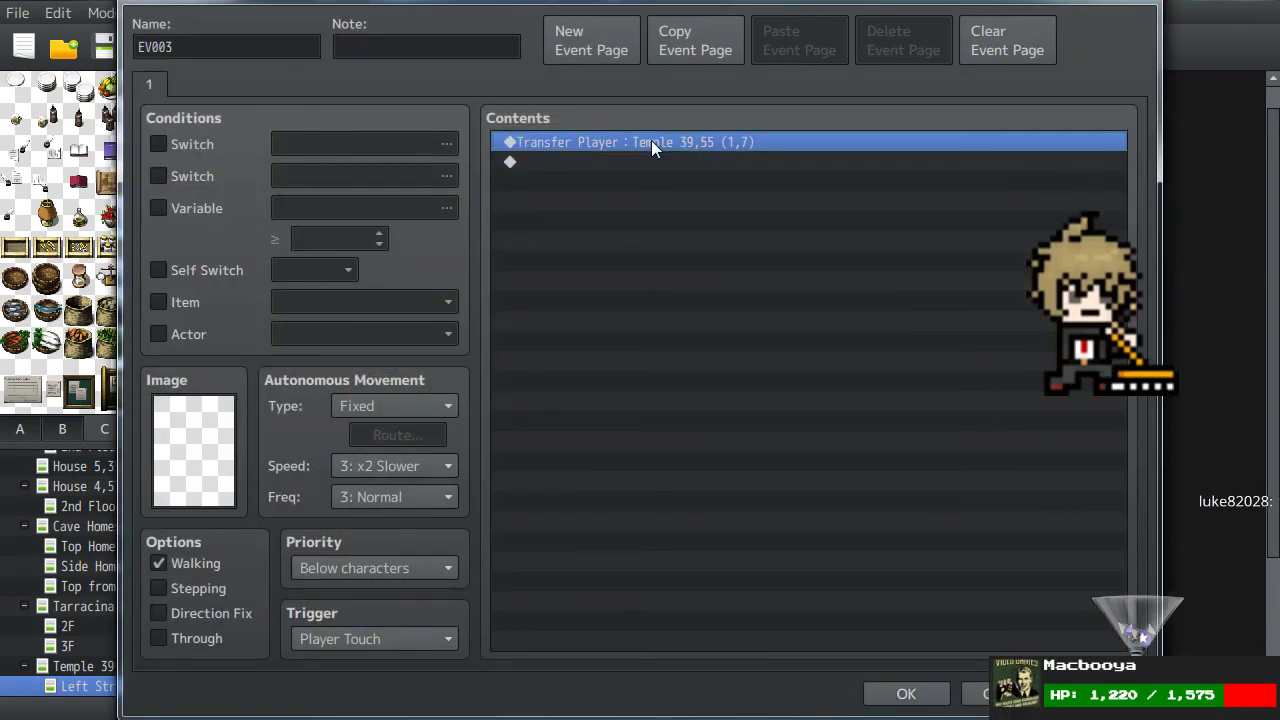
double_click(651, 142)
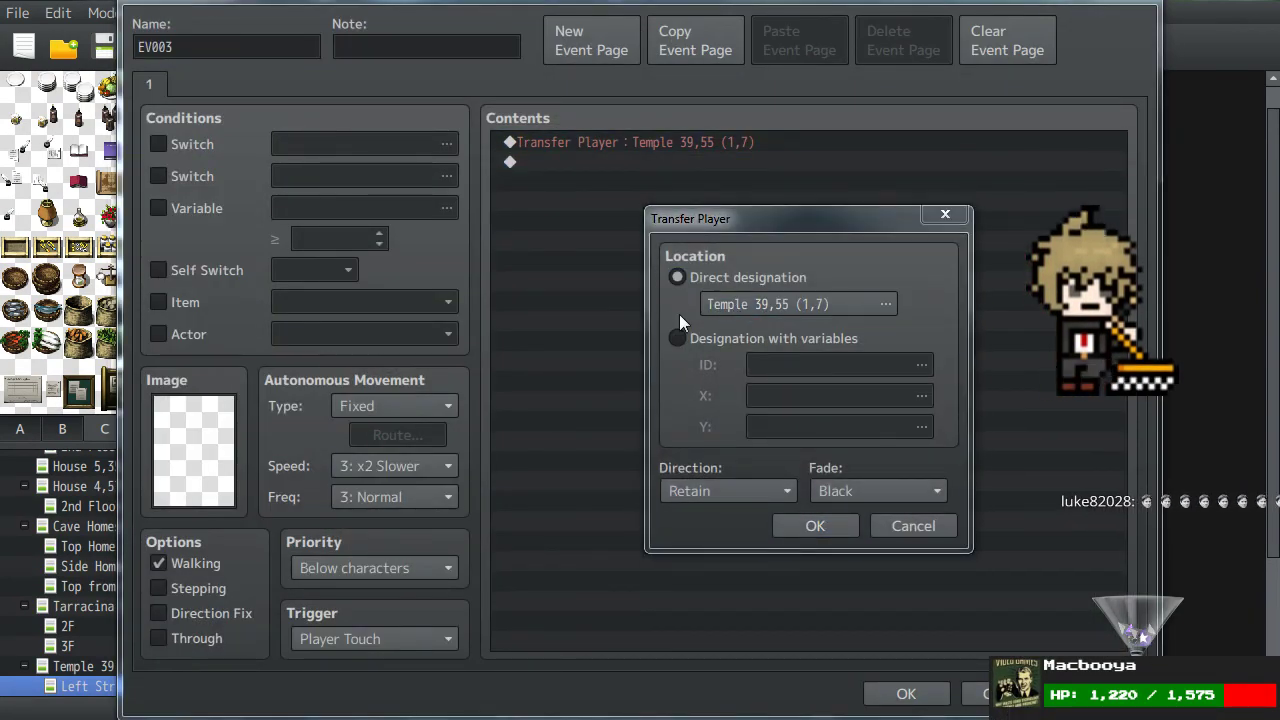
left_click(733, 310)
left_click(570, 282)
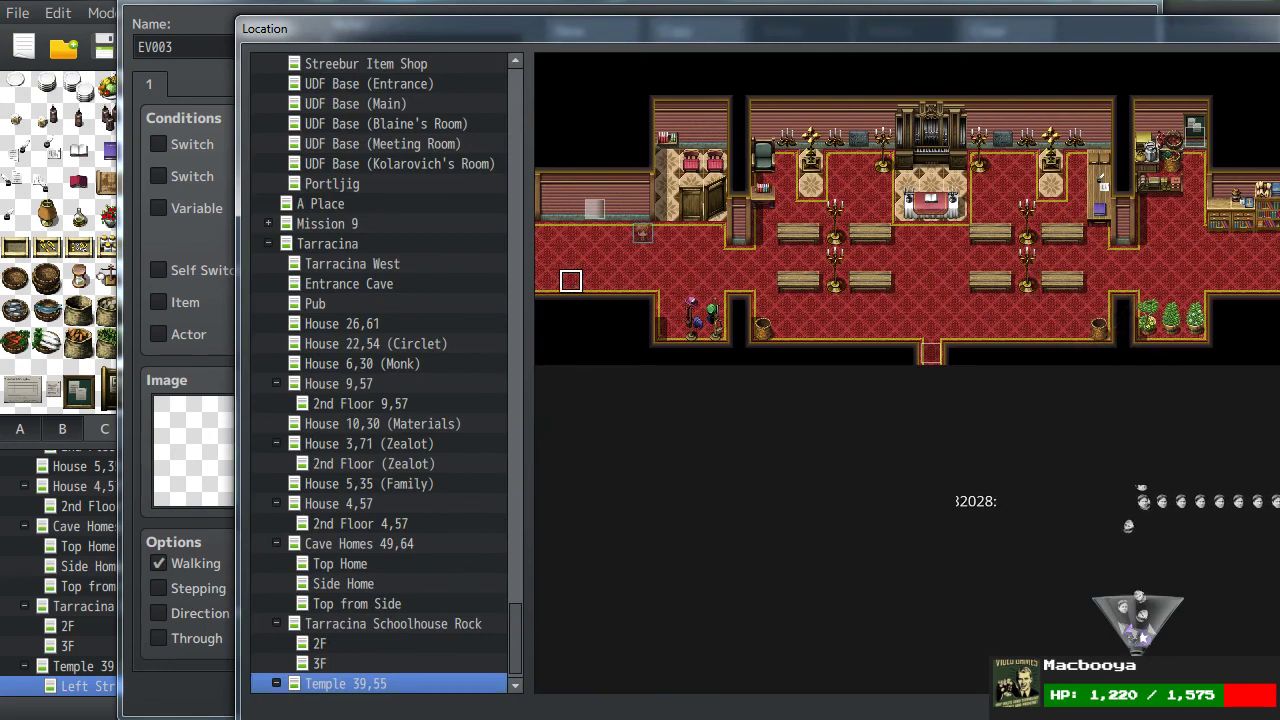
key("Return")
left_click(816, 524)
left_click(904, 693)
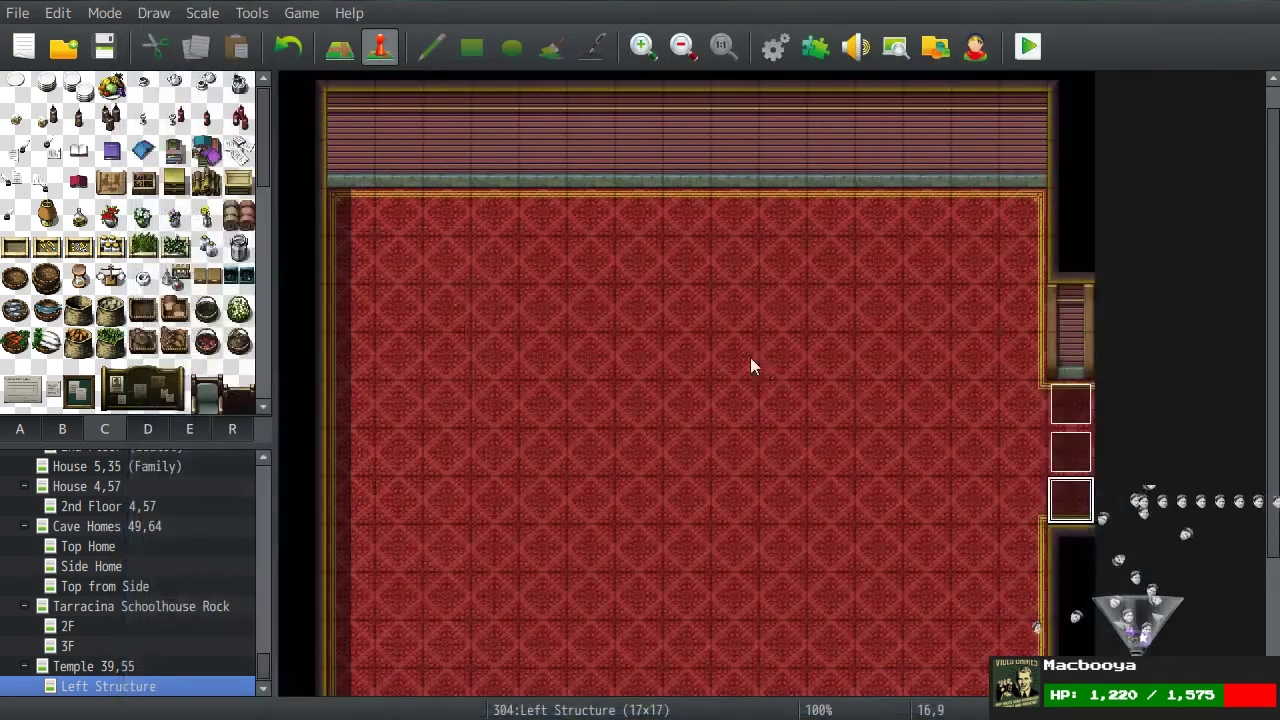
Step: On the Temple 39,55 map, create a Player Touch event on the northernmost tile at the west corridor's outer edge
left_click(103, 666)
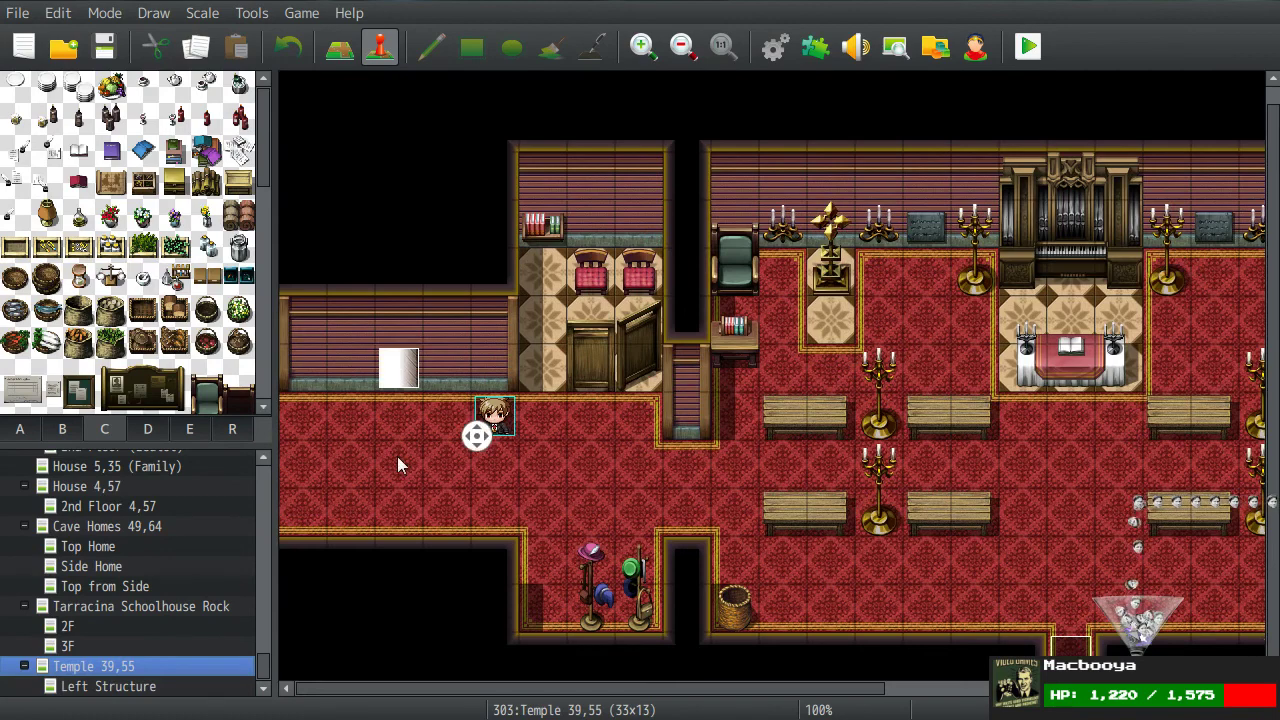
double_click(308, 418)
left_click(409, 641)
left_click(380, 695)
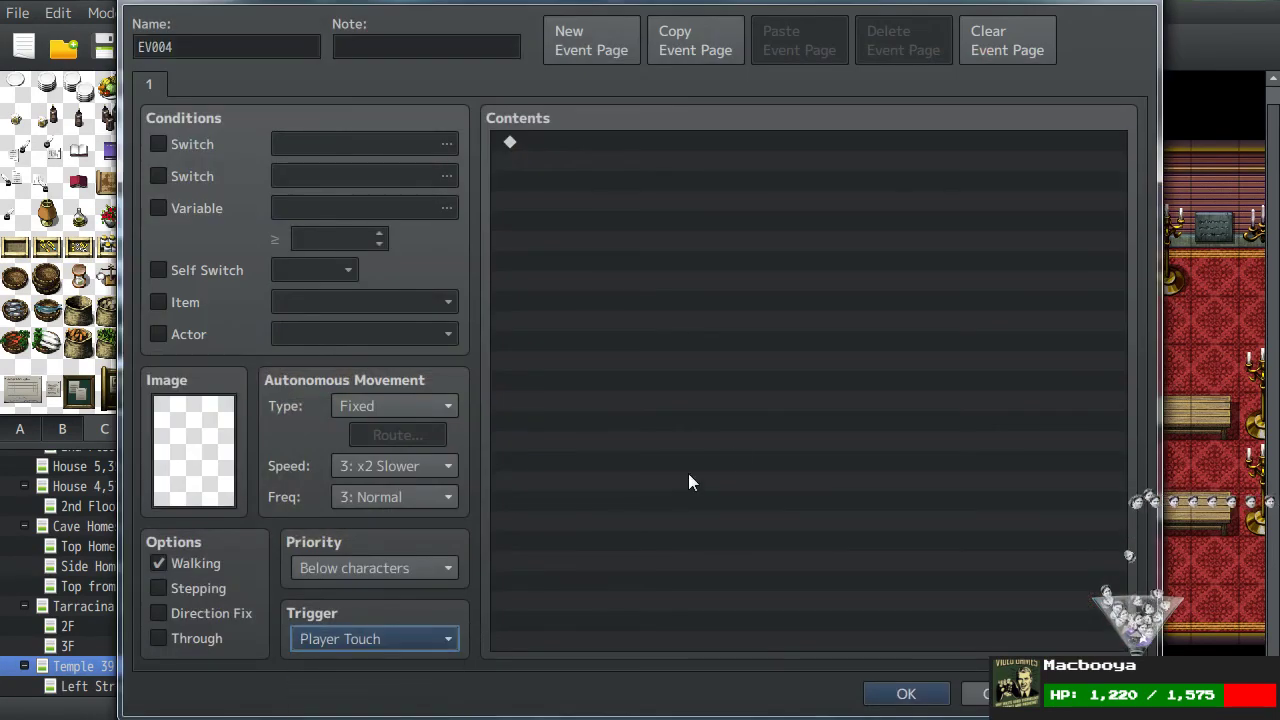
Step: Add a Transfer Player command to the corridor event that leads to Left Structure (15,7), and save the event
double_click(661, 256)
left_click(638, 146)
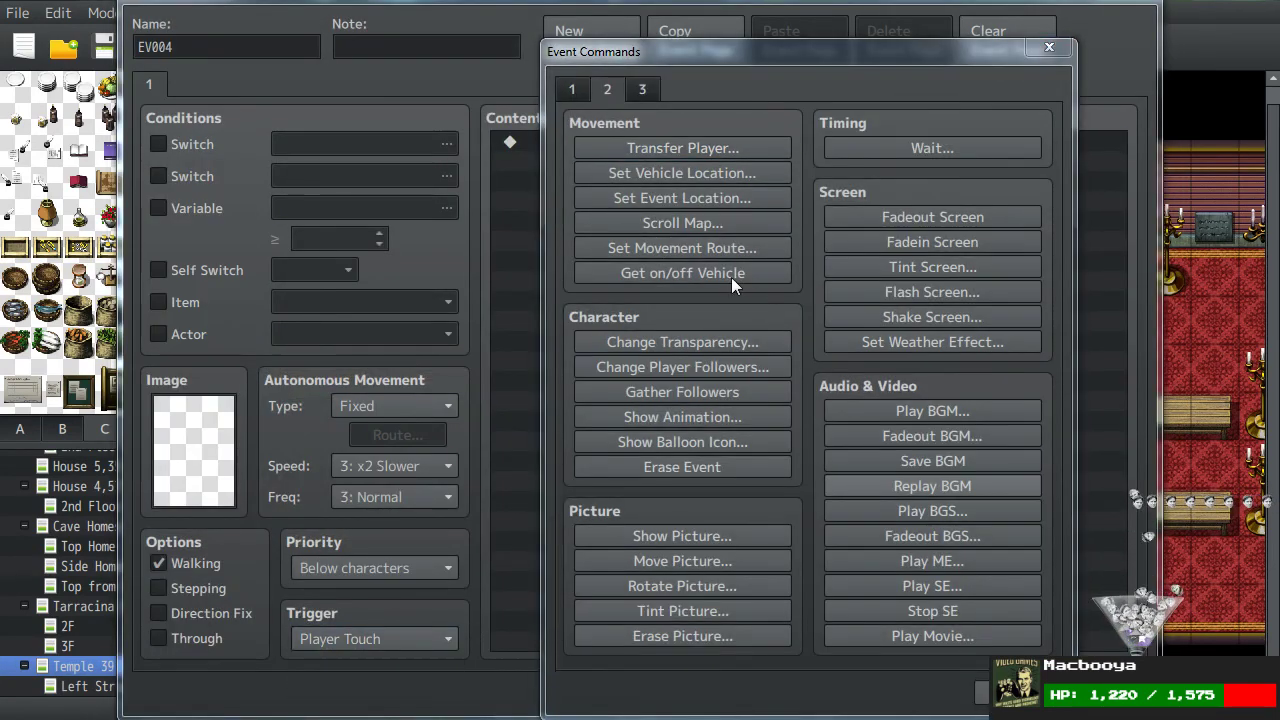
double_click(743, 306)
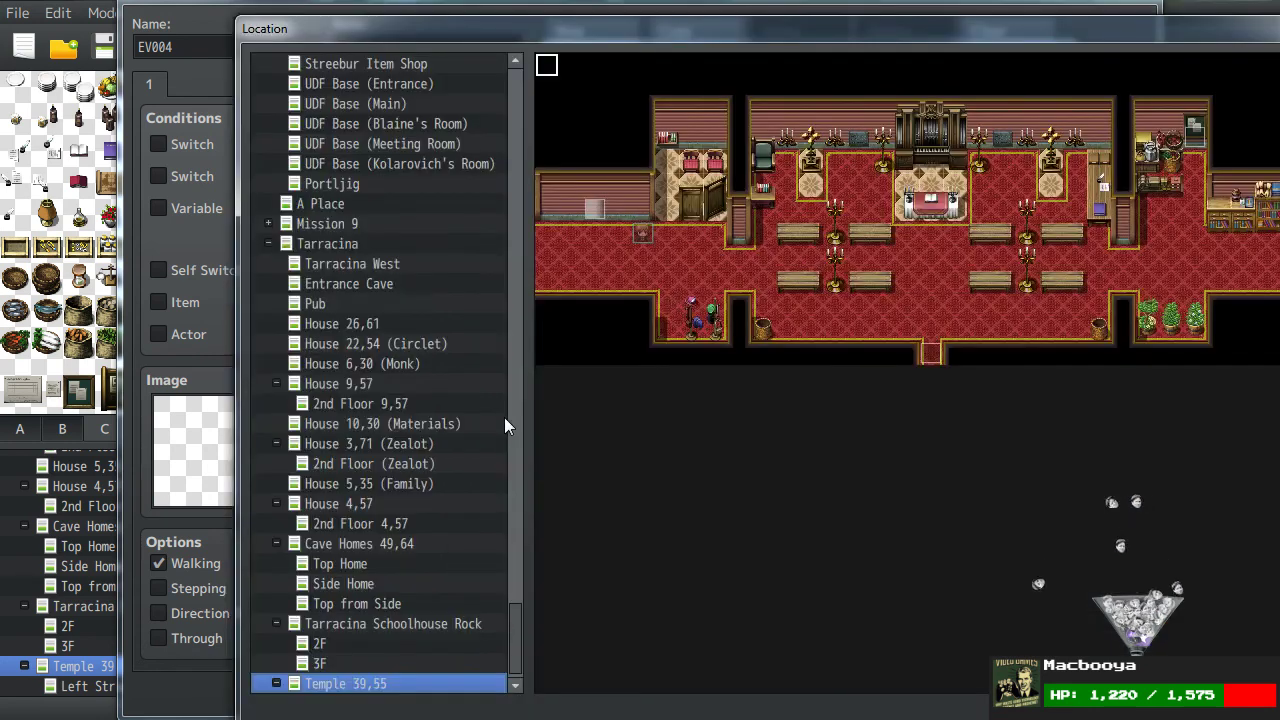
scroll(390, 561, "down", 3)
left_click(360, 683)
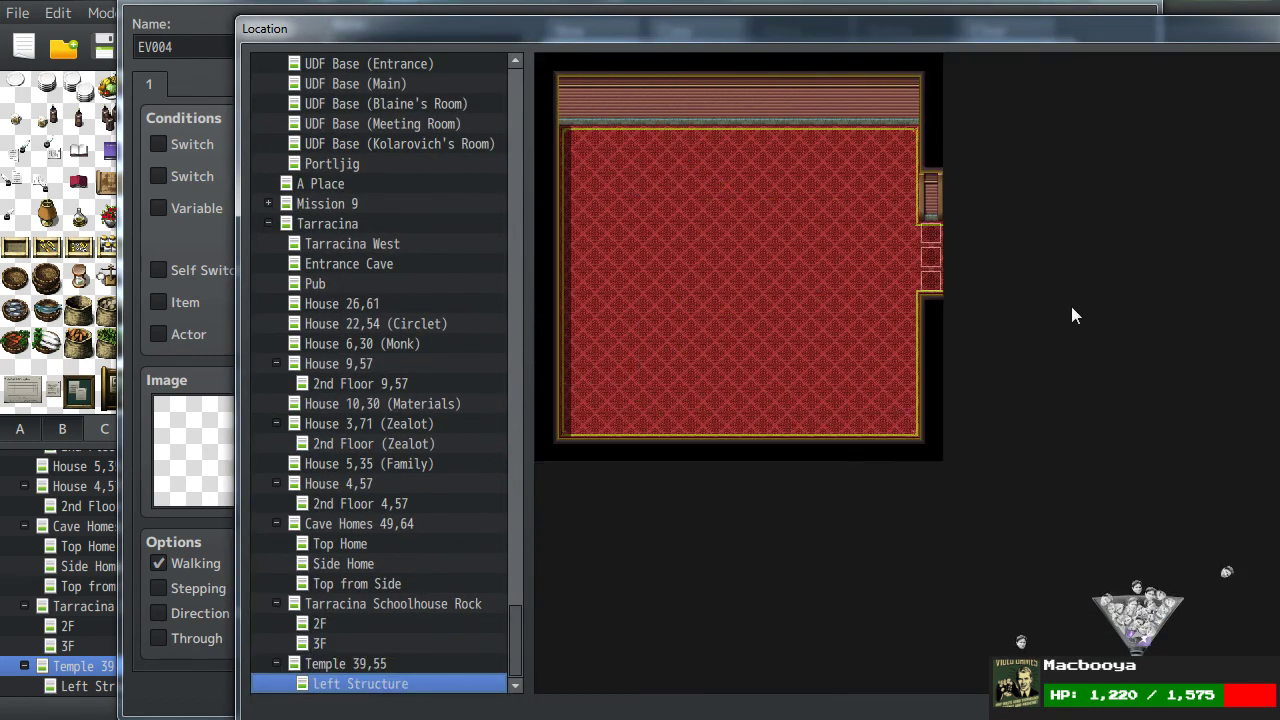
key("Return")
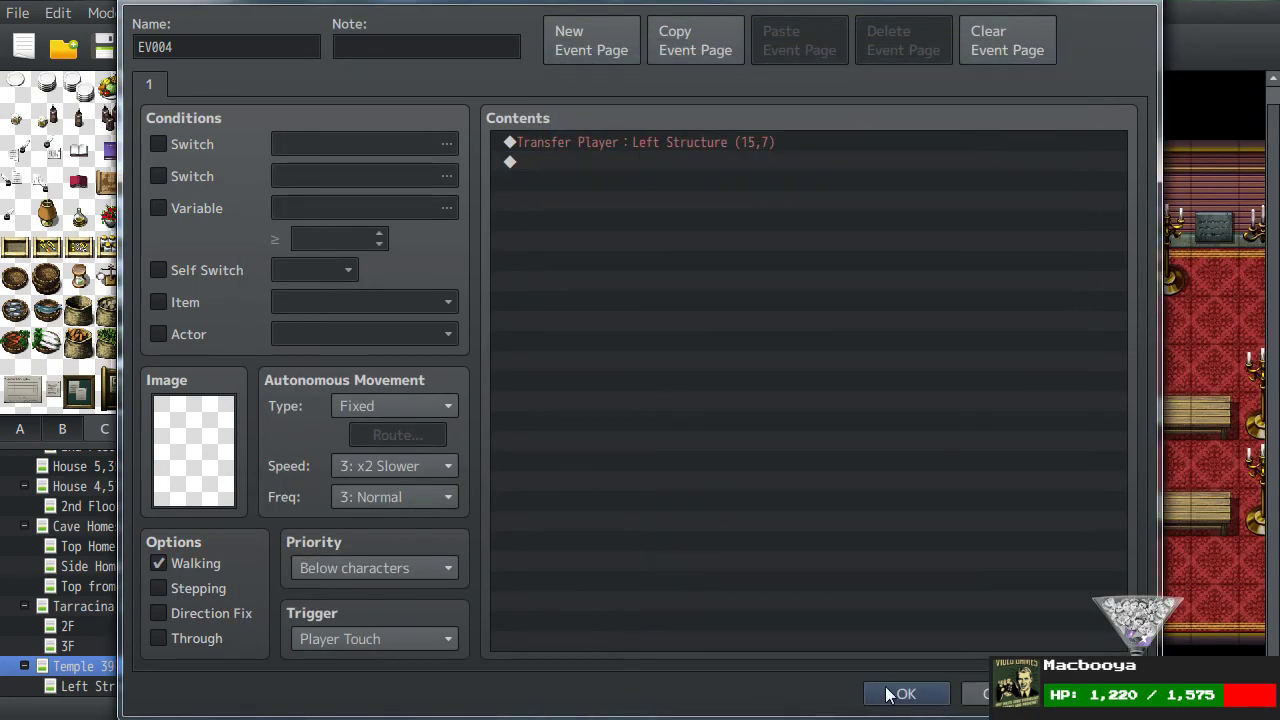
left_click(887, 694)
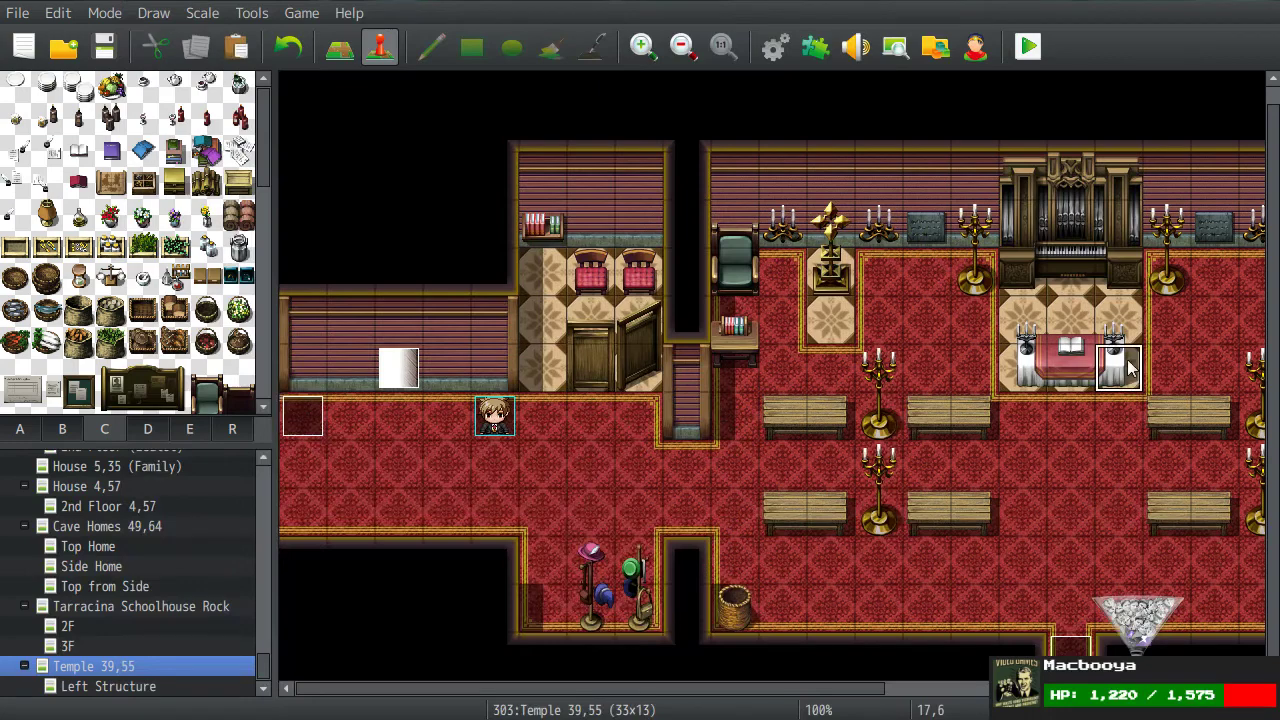
Step: Copy the corridor's transfer event onto the two tiles directly below it at the temple's west edge
key("ctrl+c")
key("ctrl+v")
key("ctrl+v")
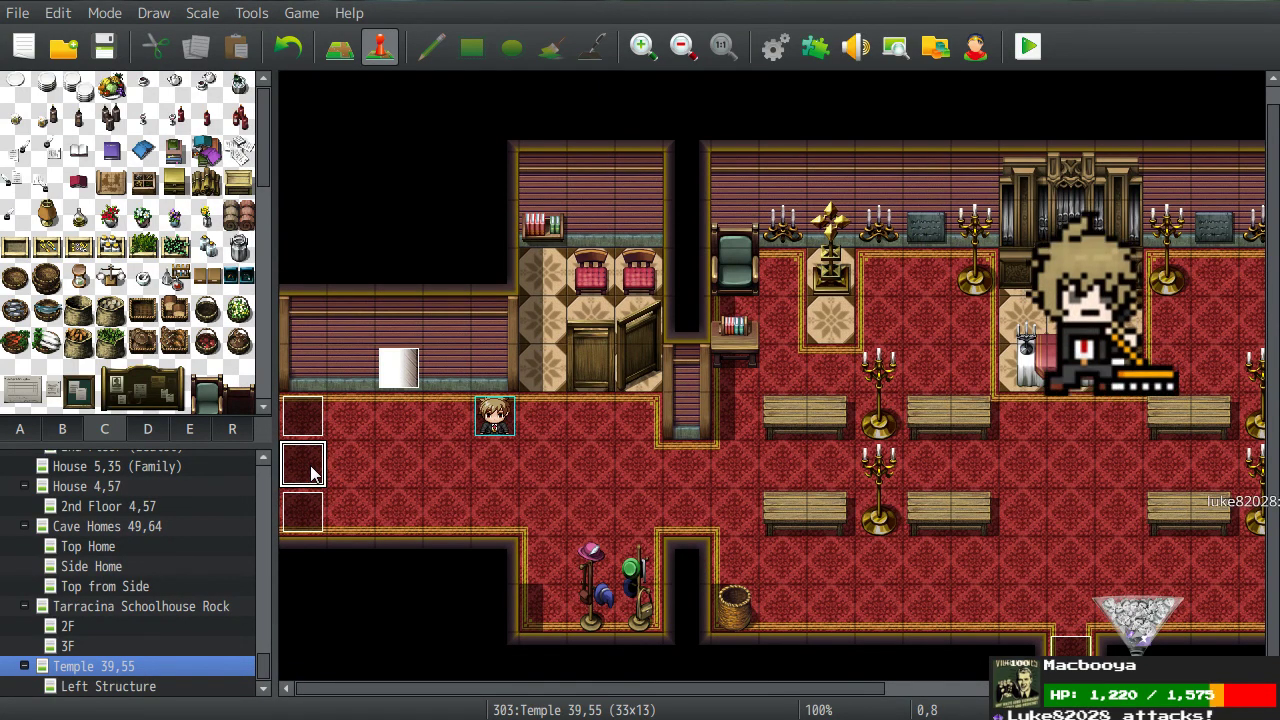
Step: Set the transfer destination of the middle event at the temple's west corridor edge to Left Structure (15,8)
double_click(310, 466)
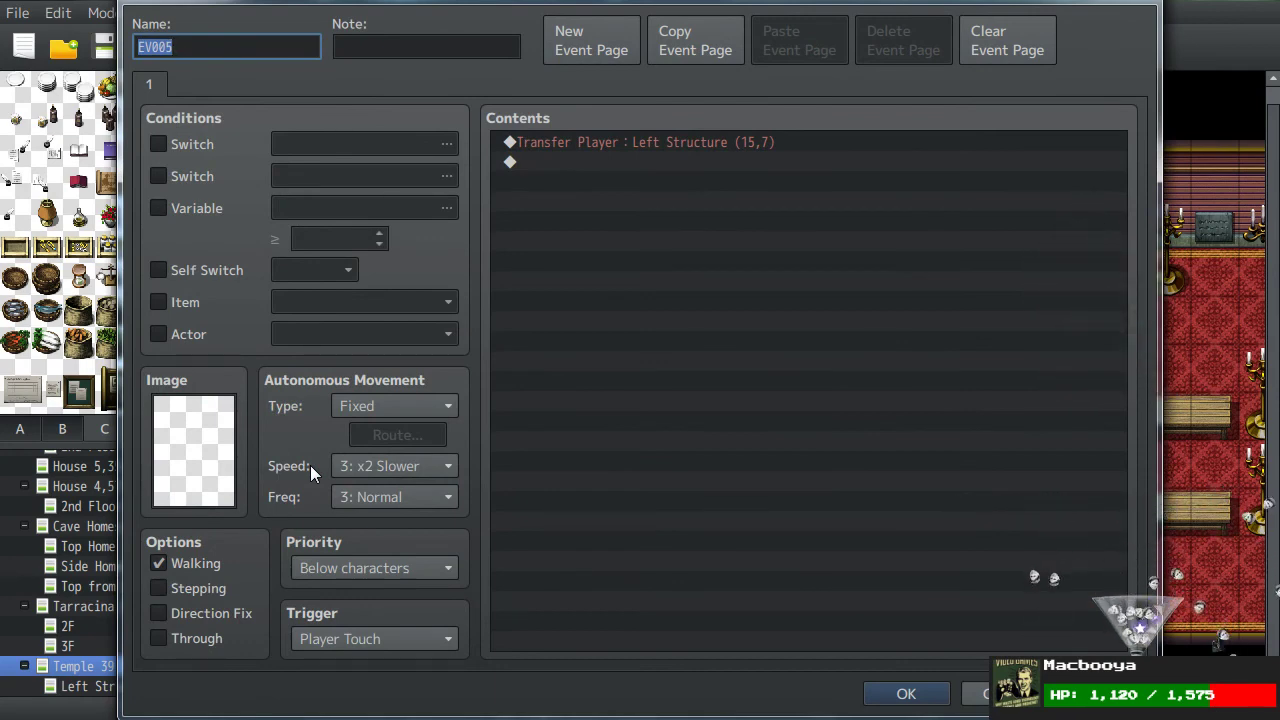
double_click(740, 146)
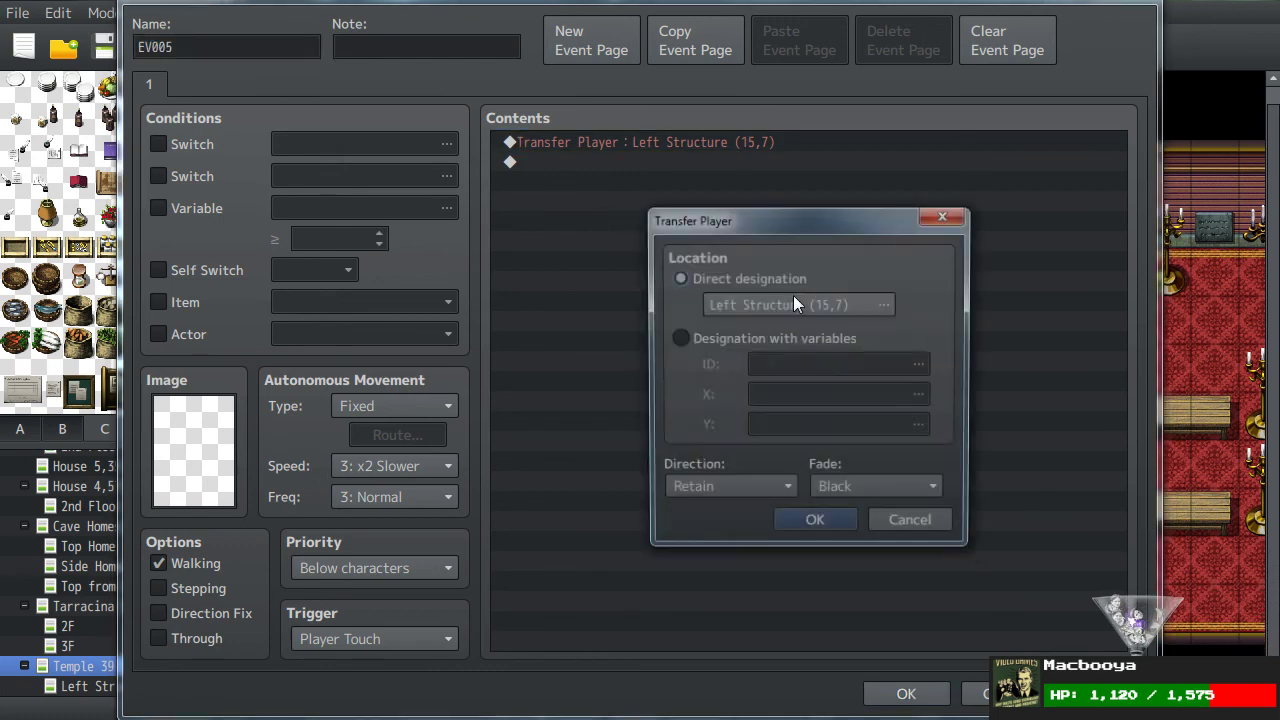
left_click(830, 305)
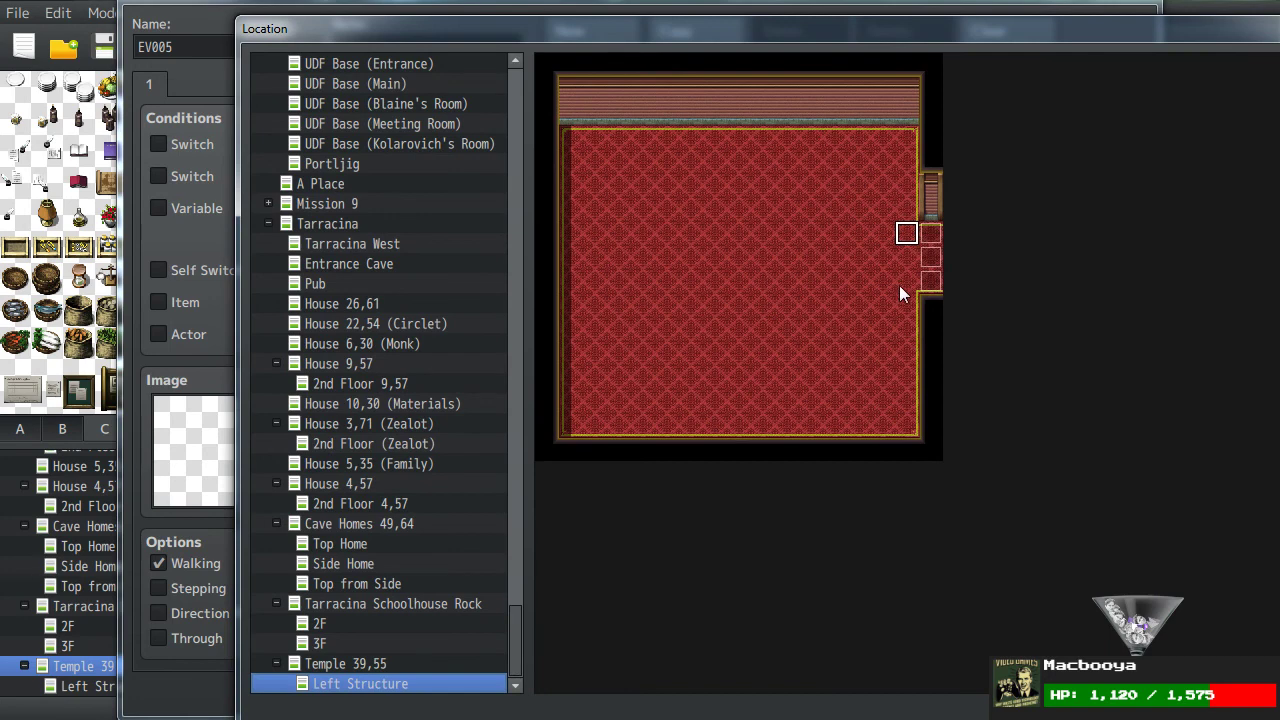
left_click(907, 260)
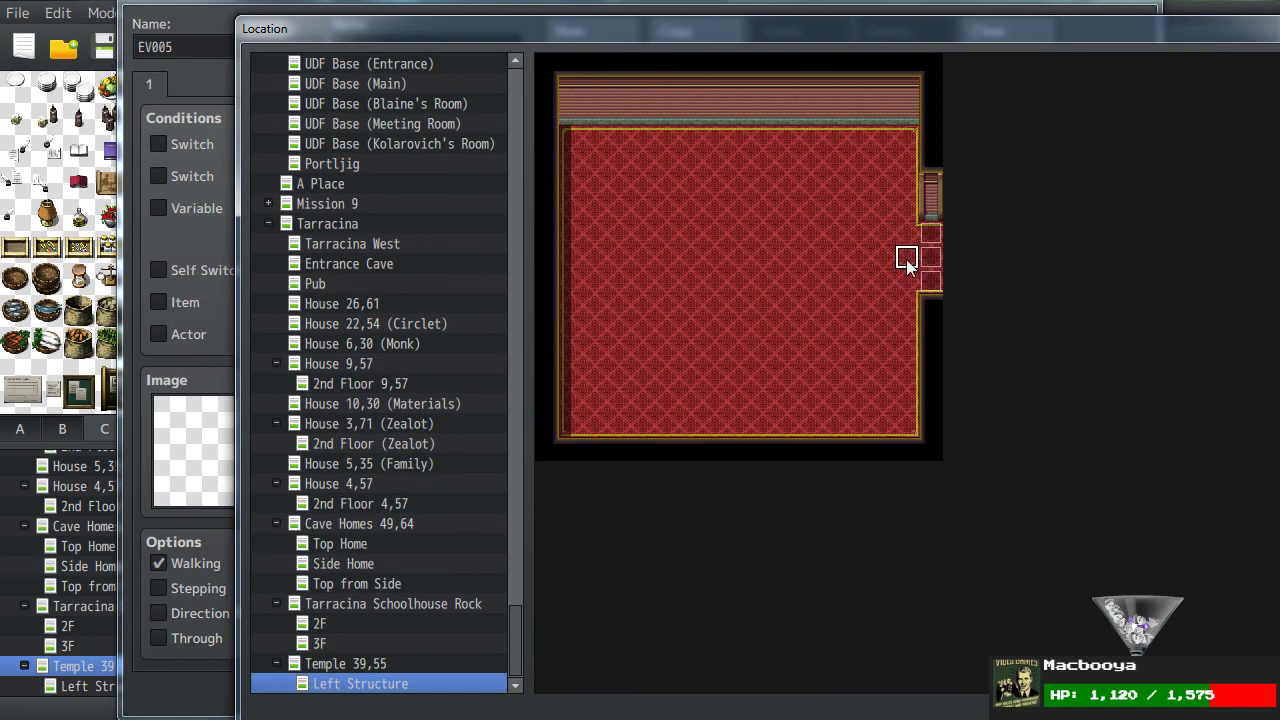
double_click(906, 258)
left_click(814, 527)
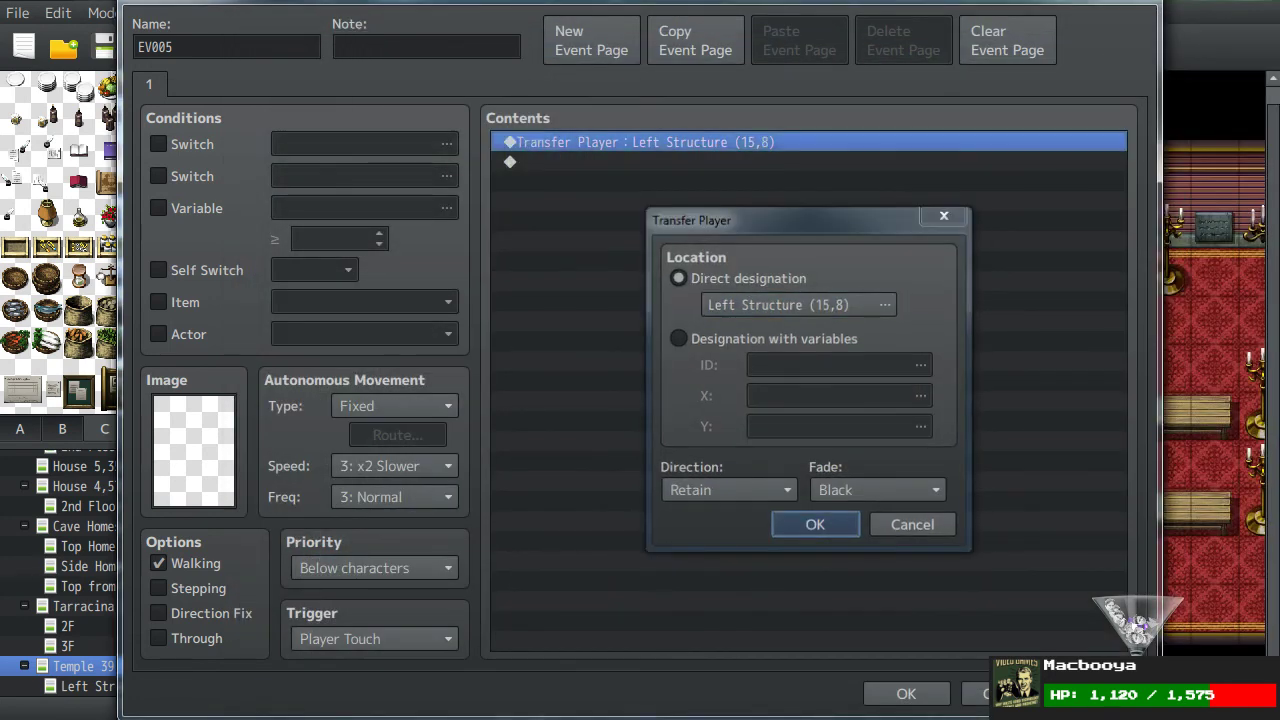
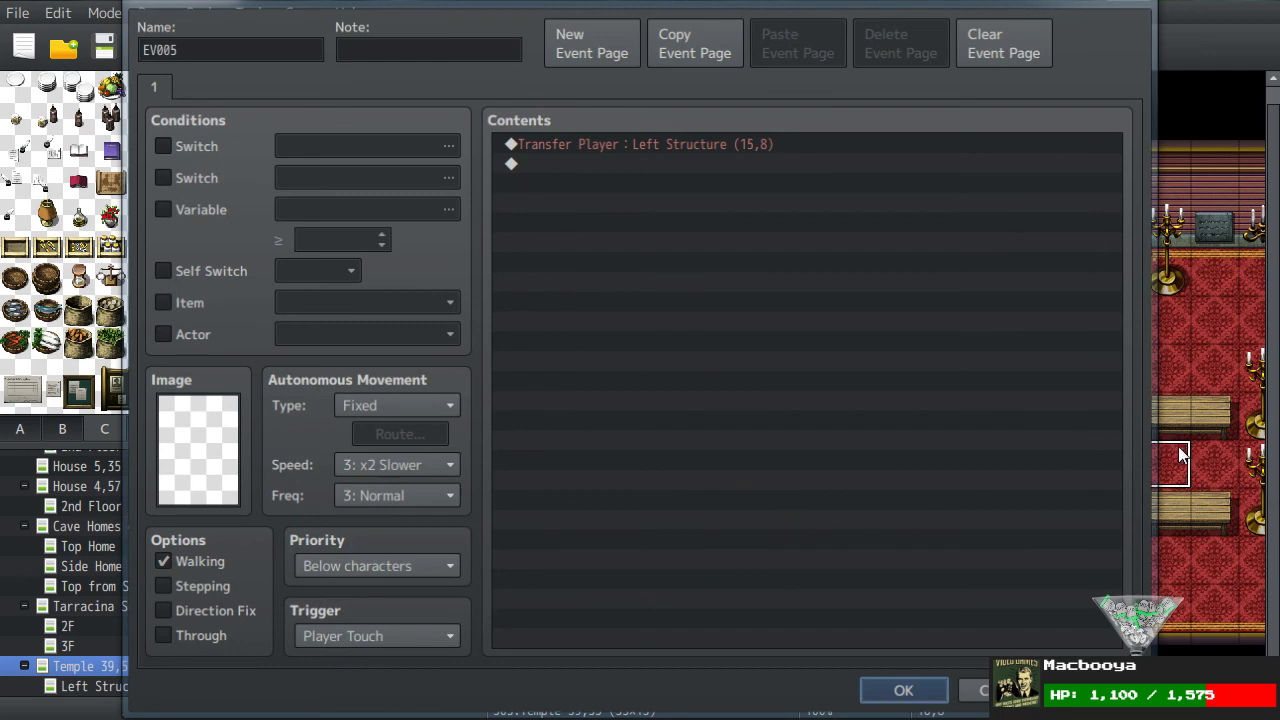
key("Escape")
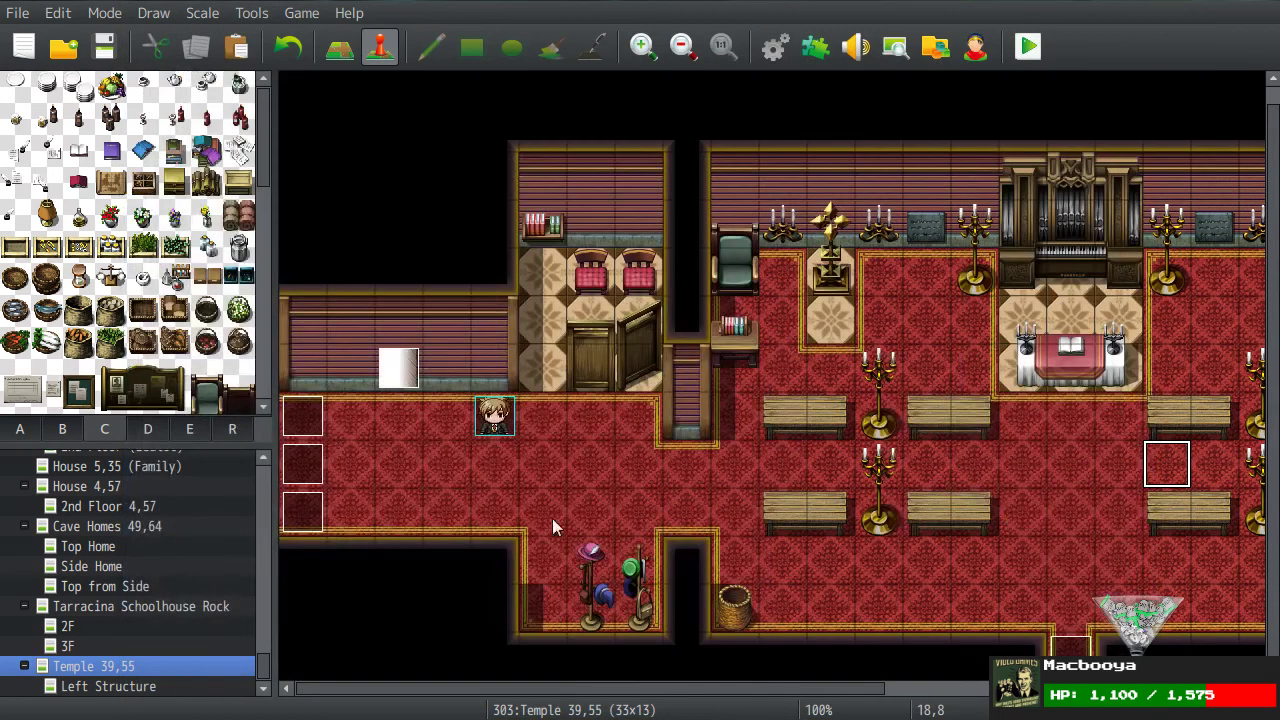
Step: Set the transfer destination of the southernmost west corridor event to Left Structure (15,9), and save the event
left_click(320, 486)
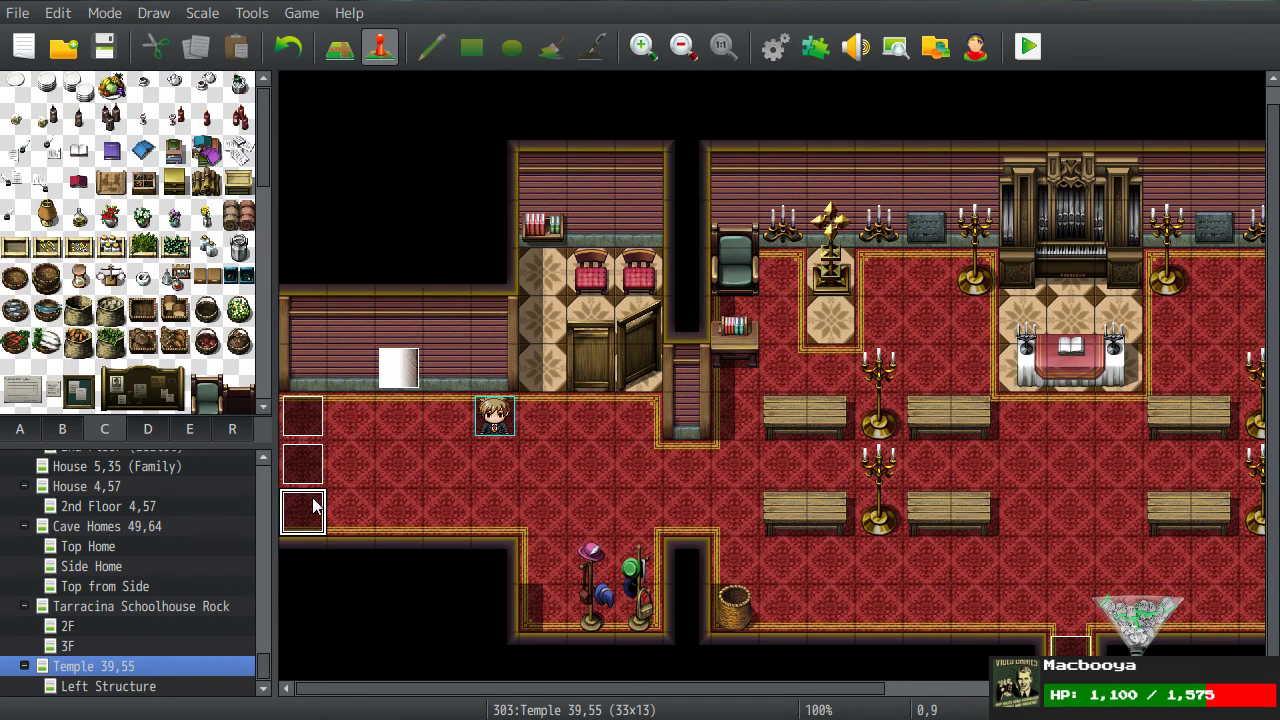
double_click(313, 506)
double_click(693, 144)
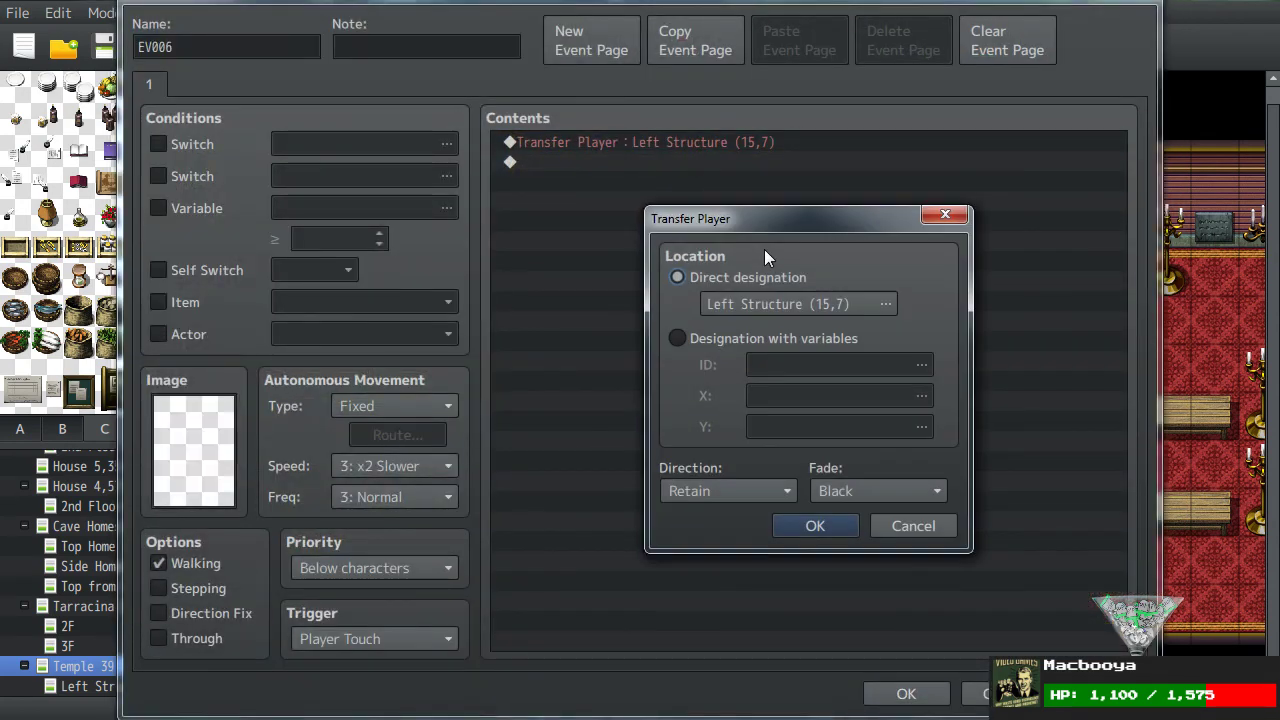
left_click(781, 301)
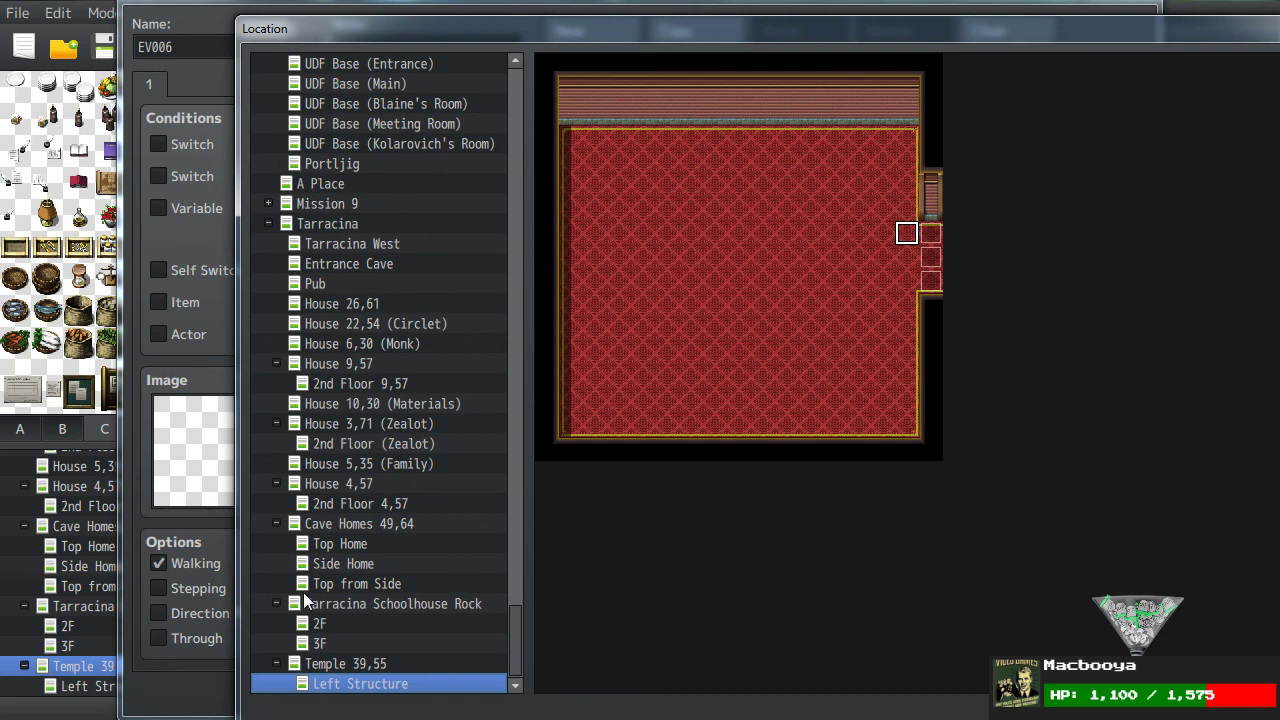
key("Return")
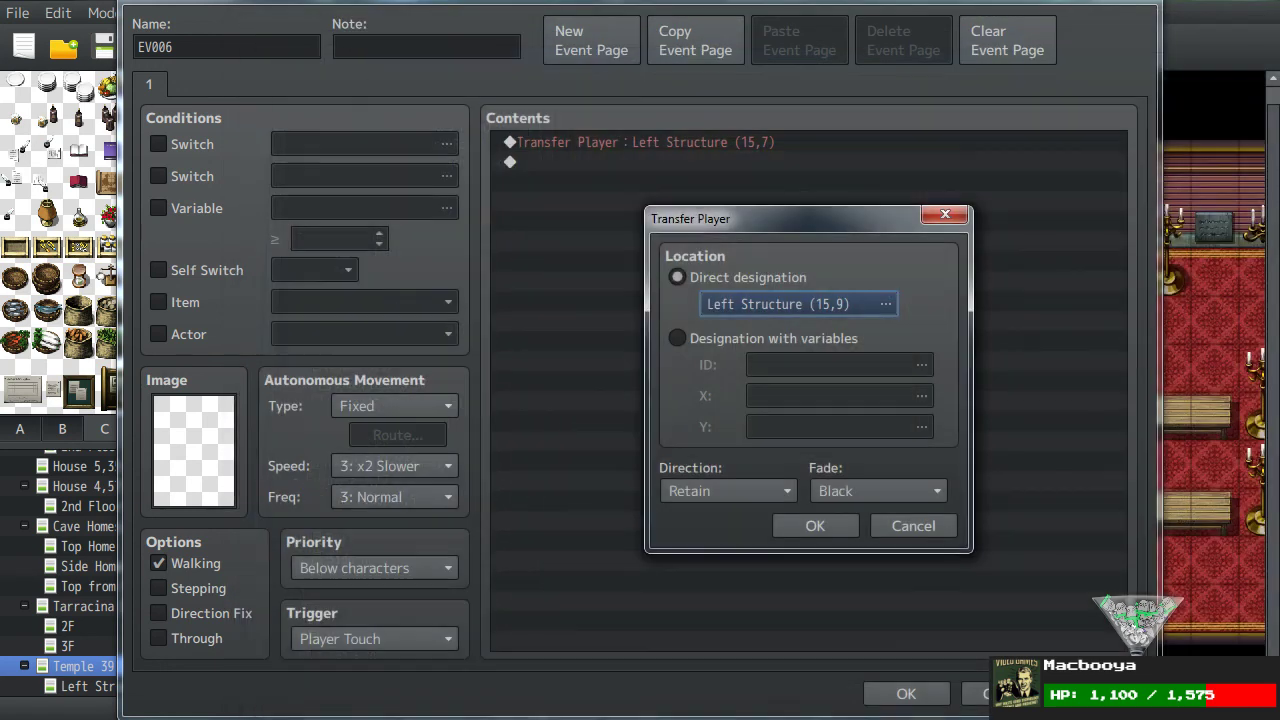
left_click(800, 523)
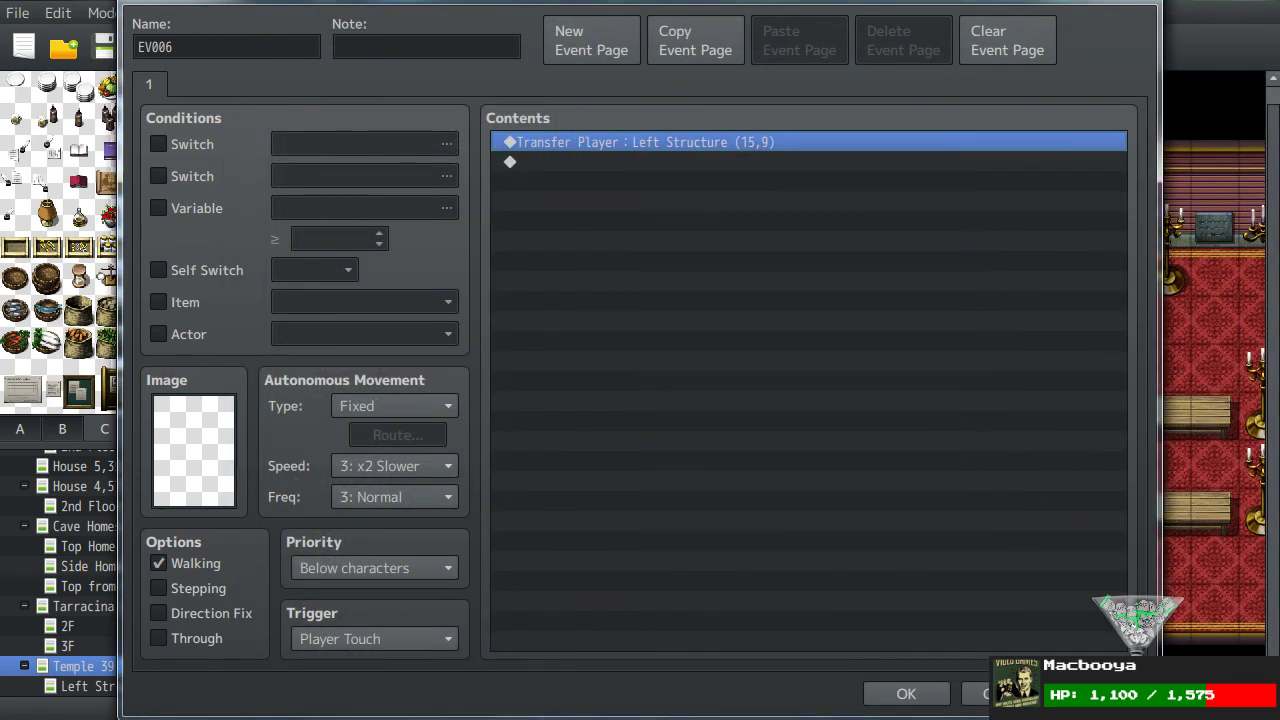
left_click(908, 692)
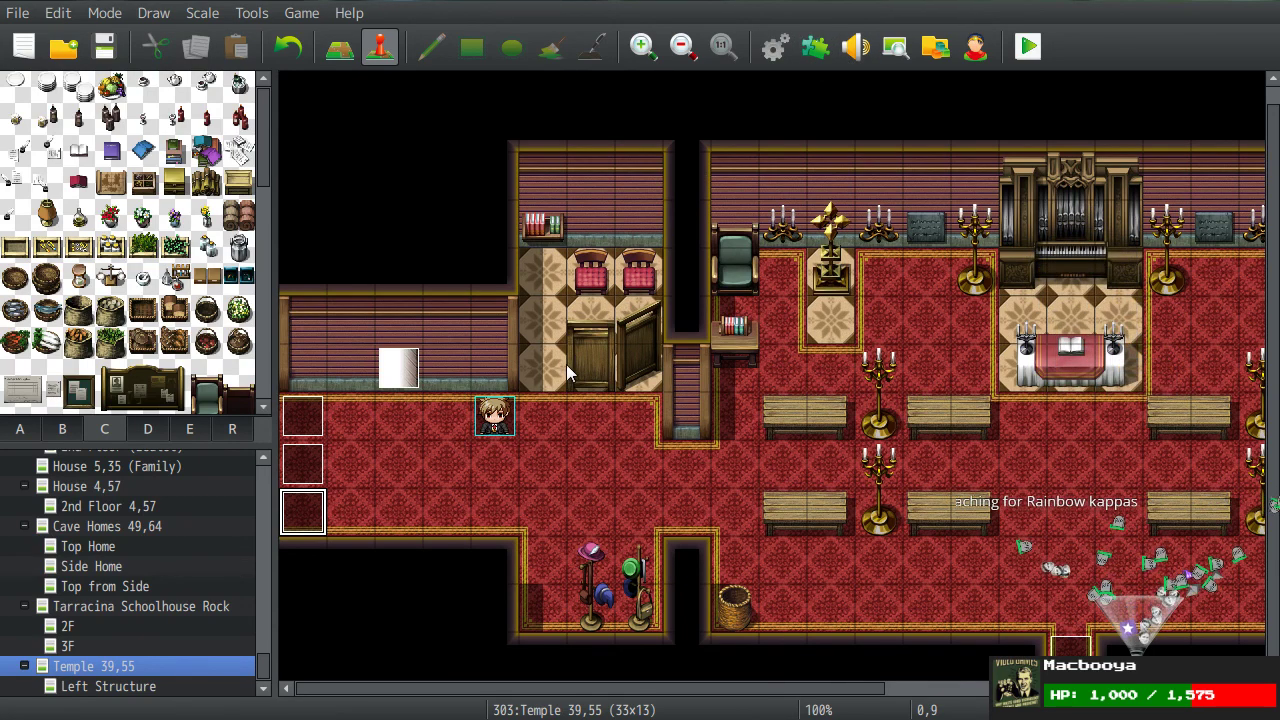
Step: Browse the background music in the sound test and select the Exploration track
left_click(855, 46)
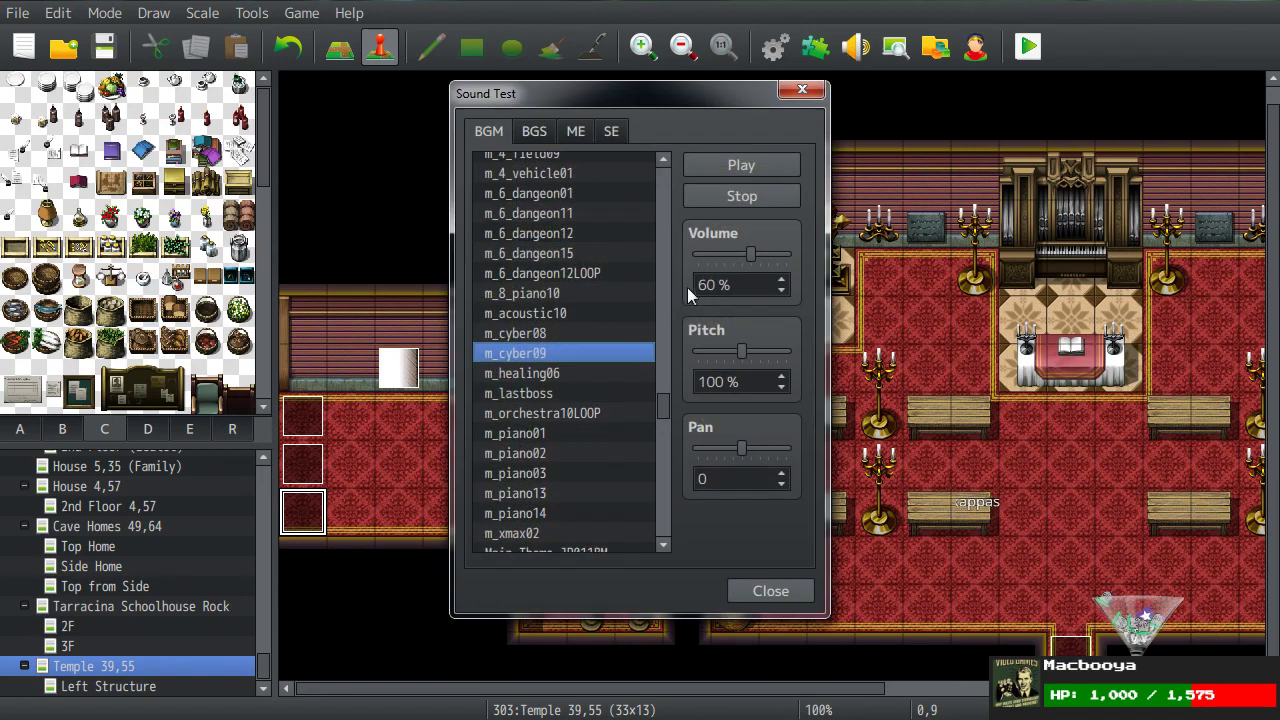
left_click_drag(660, 429, 666, 195)
scroll(626, 305, "down", 6)
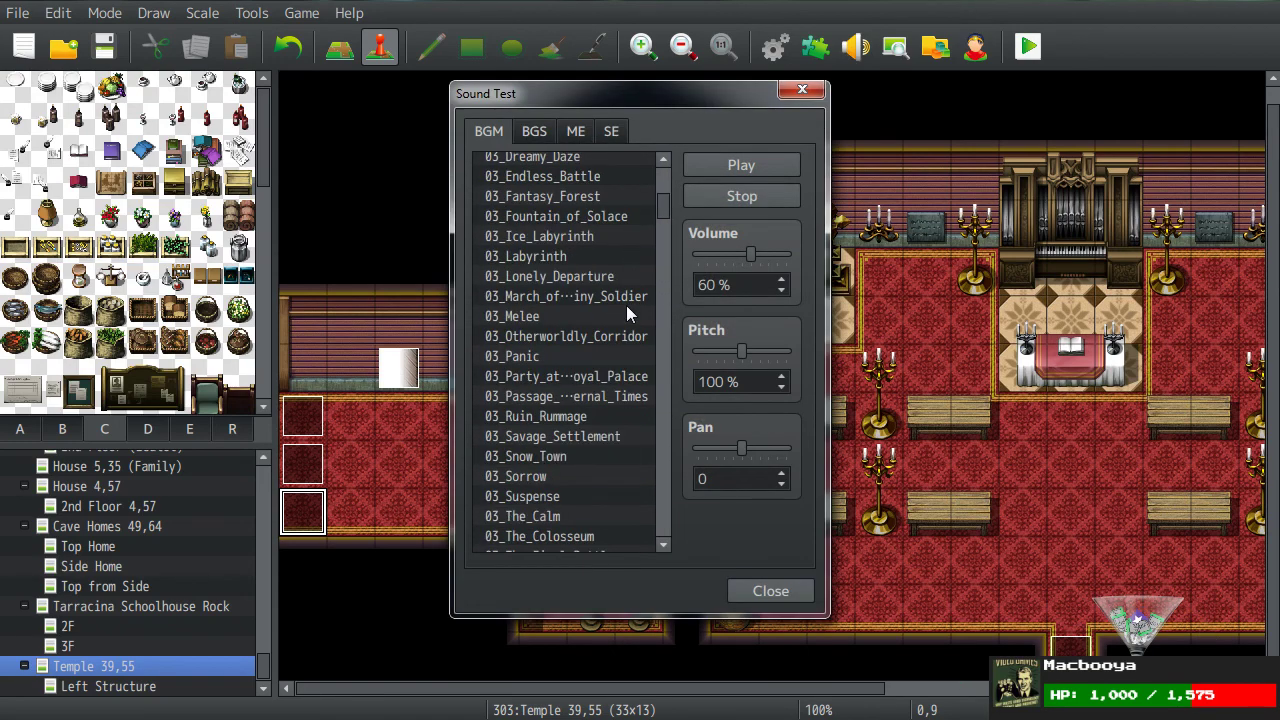
scroll(628, 315, "down", 20)
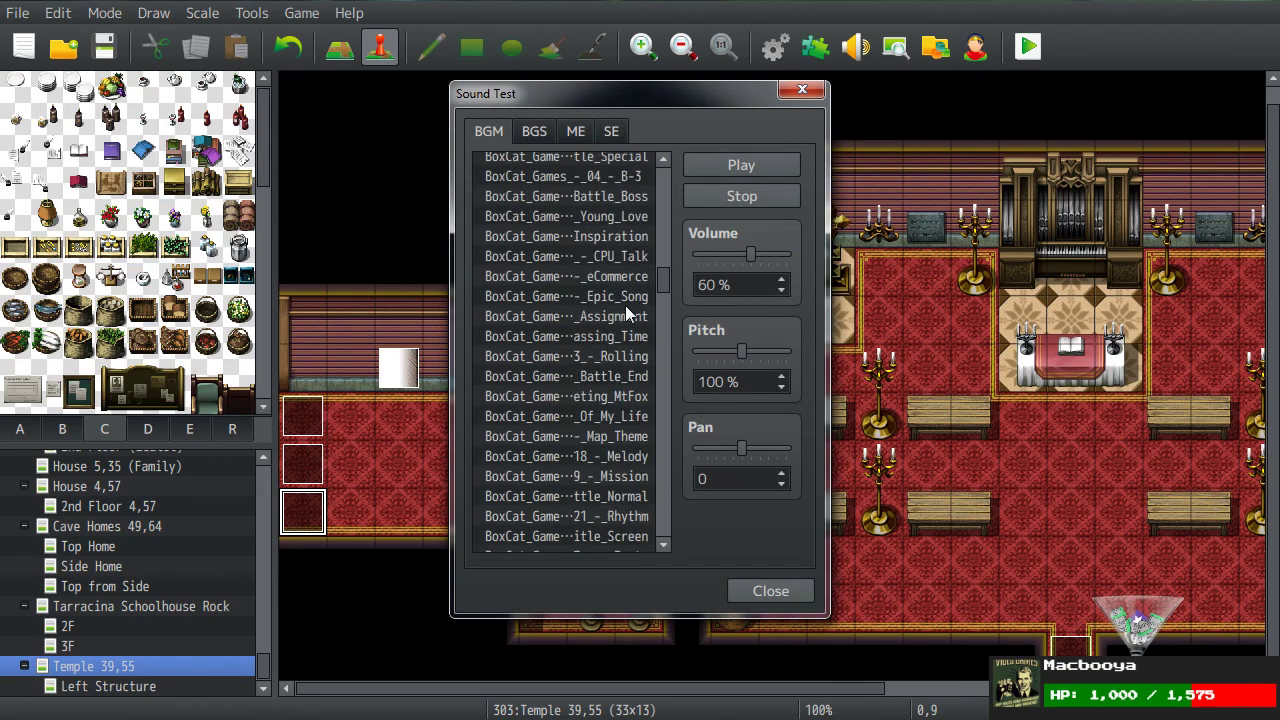
scroll(625, 305, "down", 10)
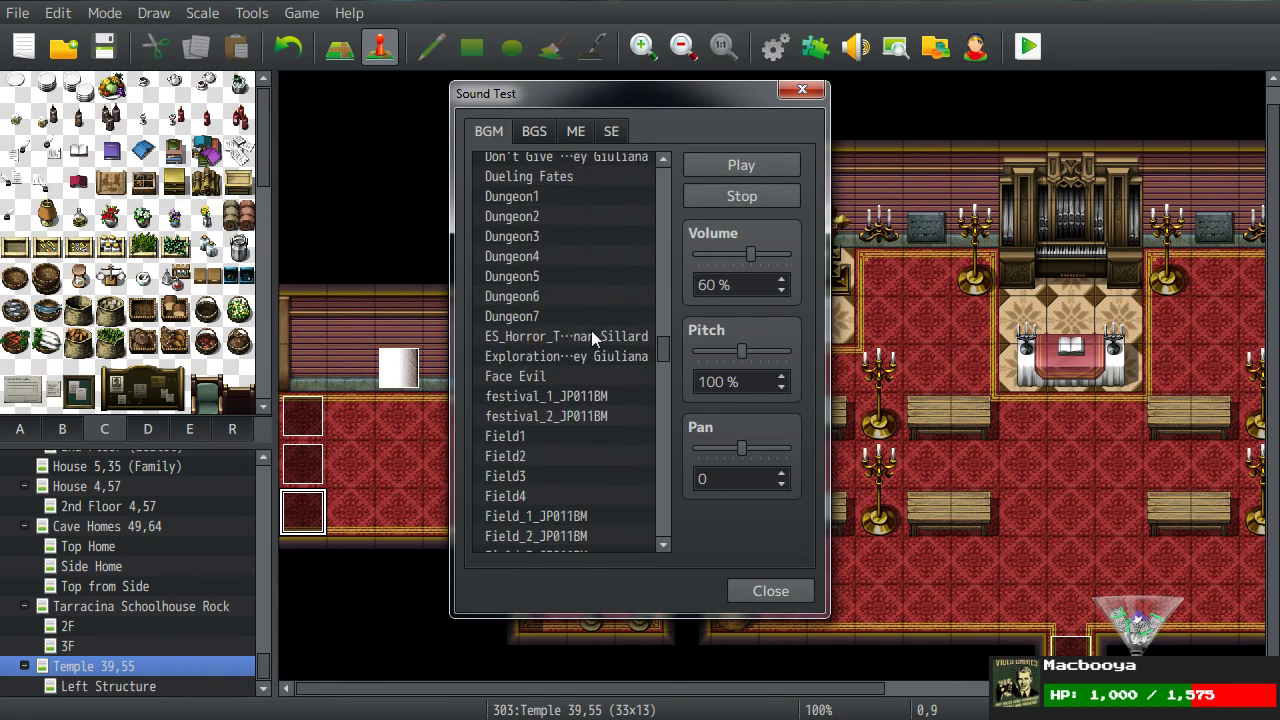
left_click(569, 357)
left_click(811, 92)
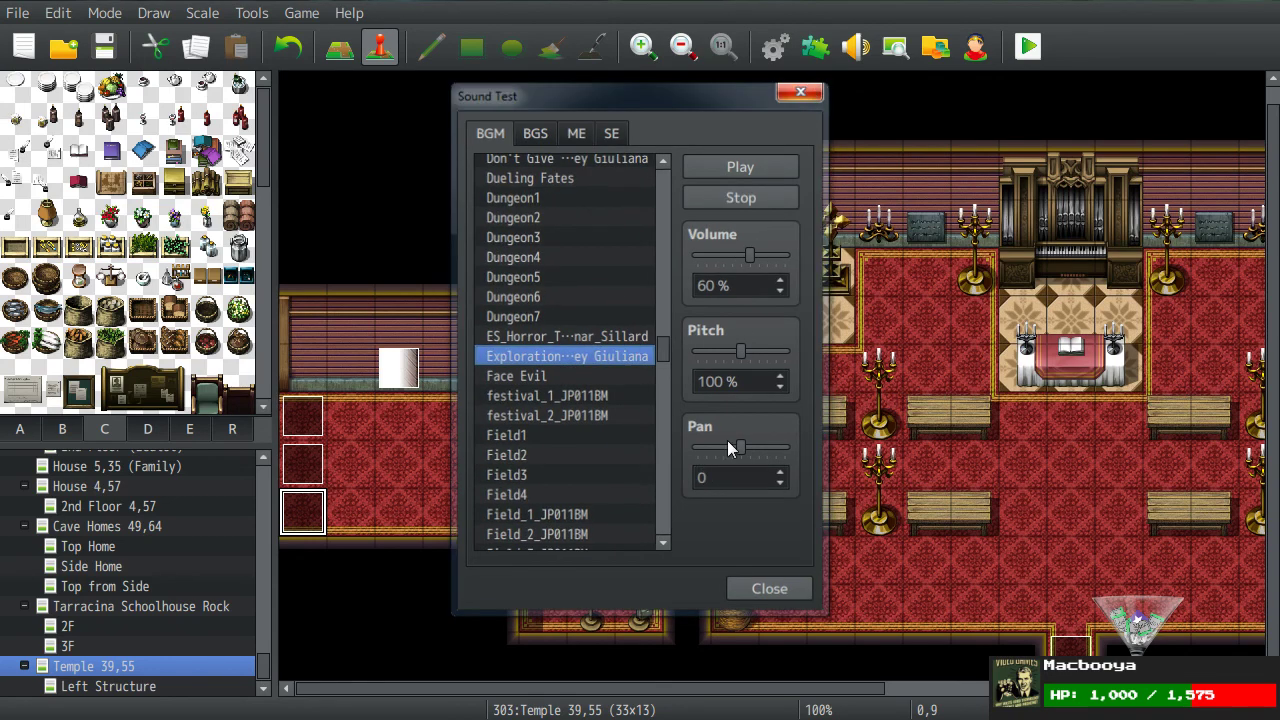
scroll(1043, 441, "right", 4)
key("Escape")
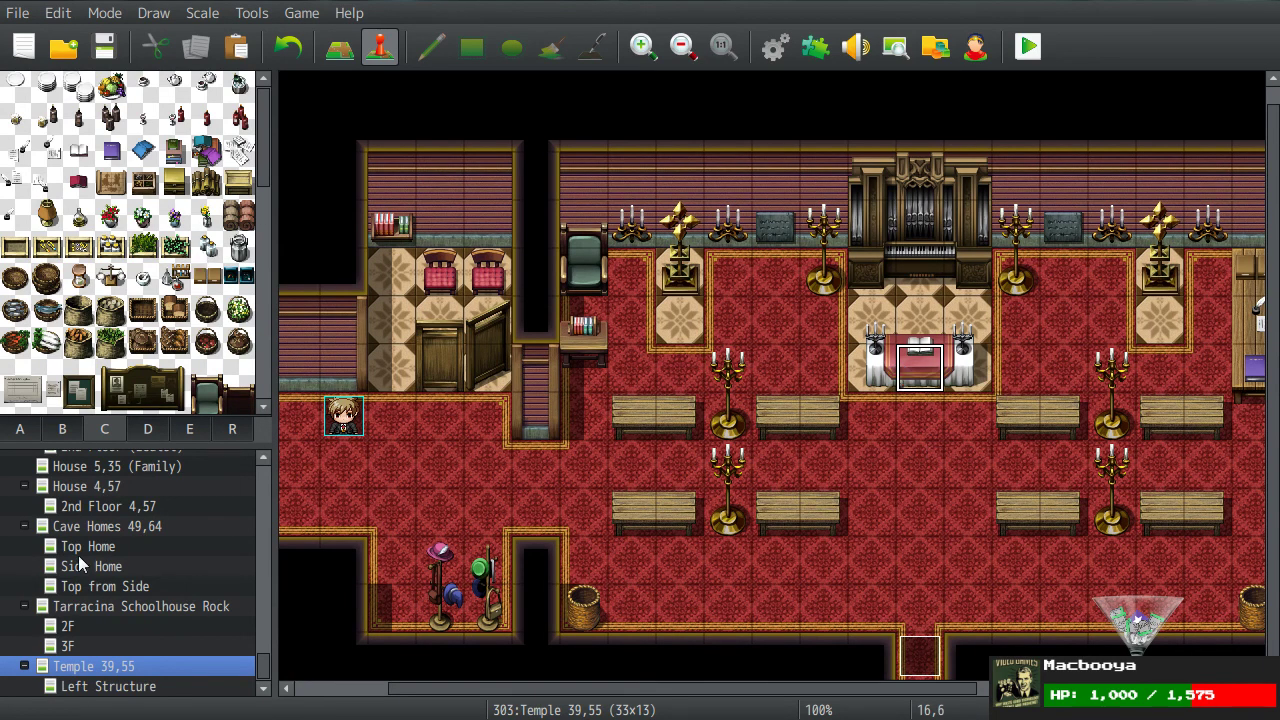
Step: On the Left Structure map, move the east wall north of the passage one tile west, using the wall column beside it
left_click(117, 685)
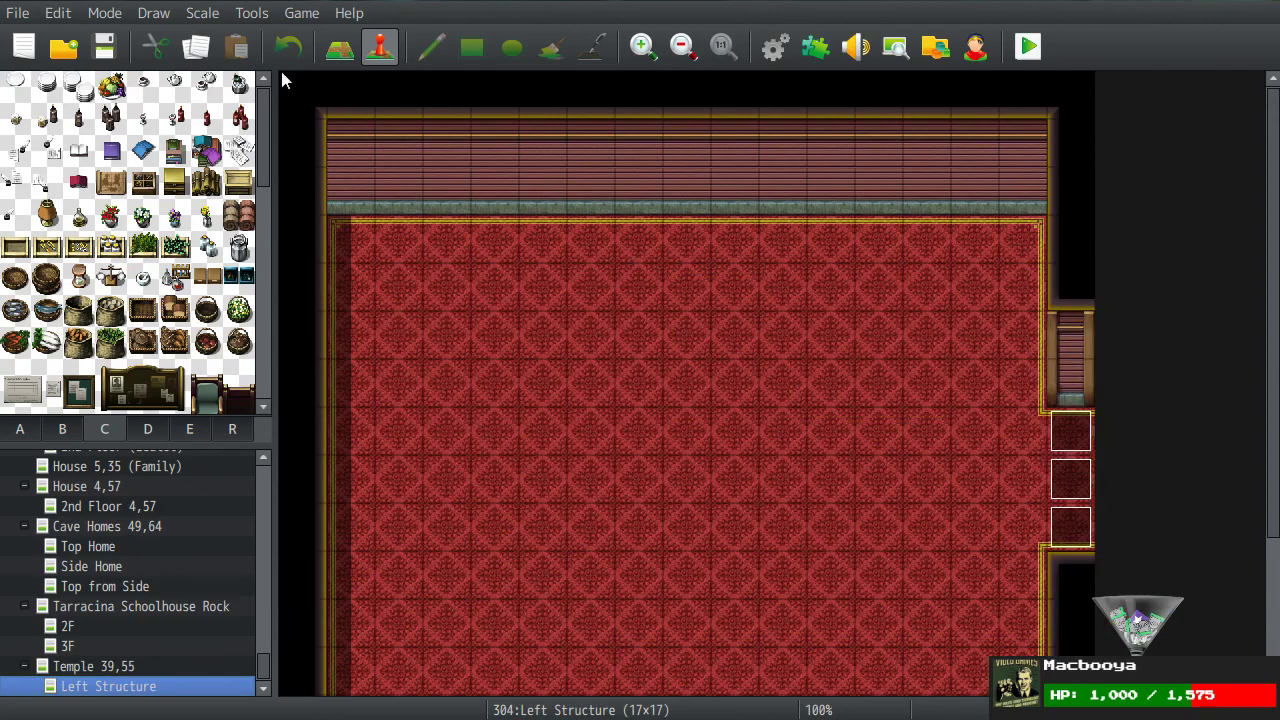
left_click(352, 55)
right_click_drag(1054, 306, 1072, 391)
right_click(1072, 381)
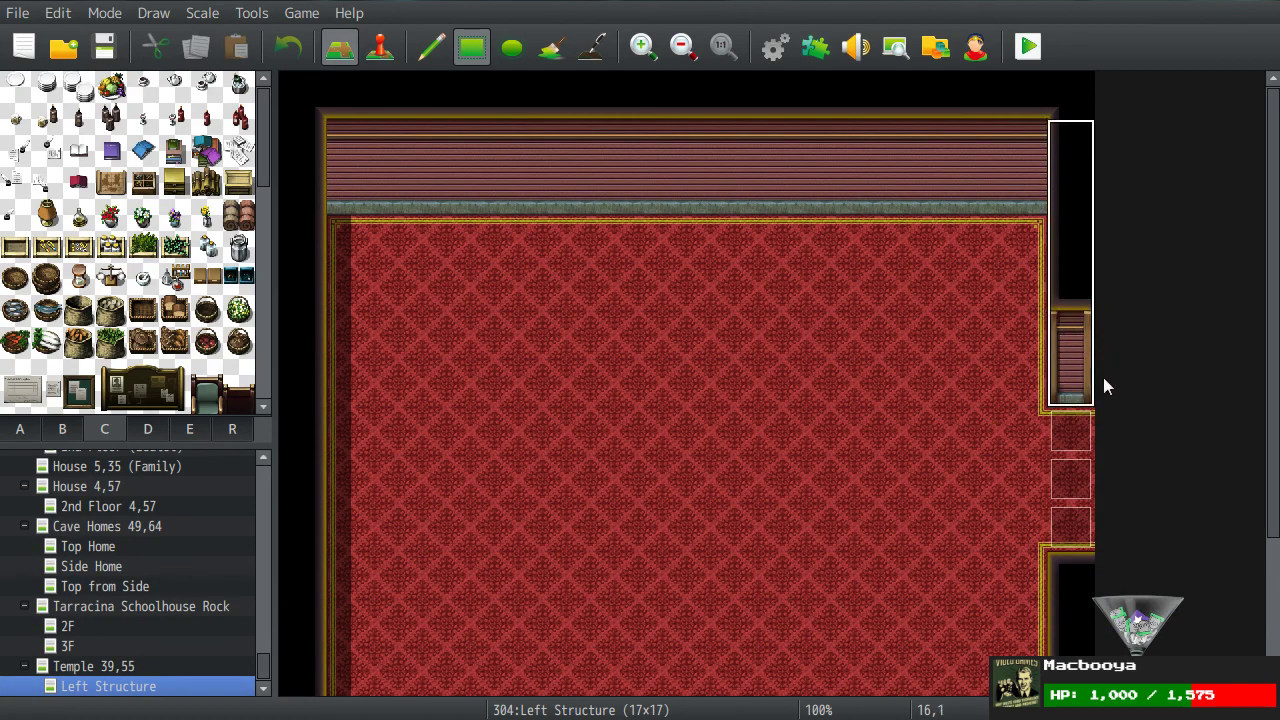
left_click(1022, 388)
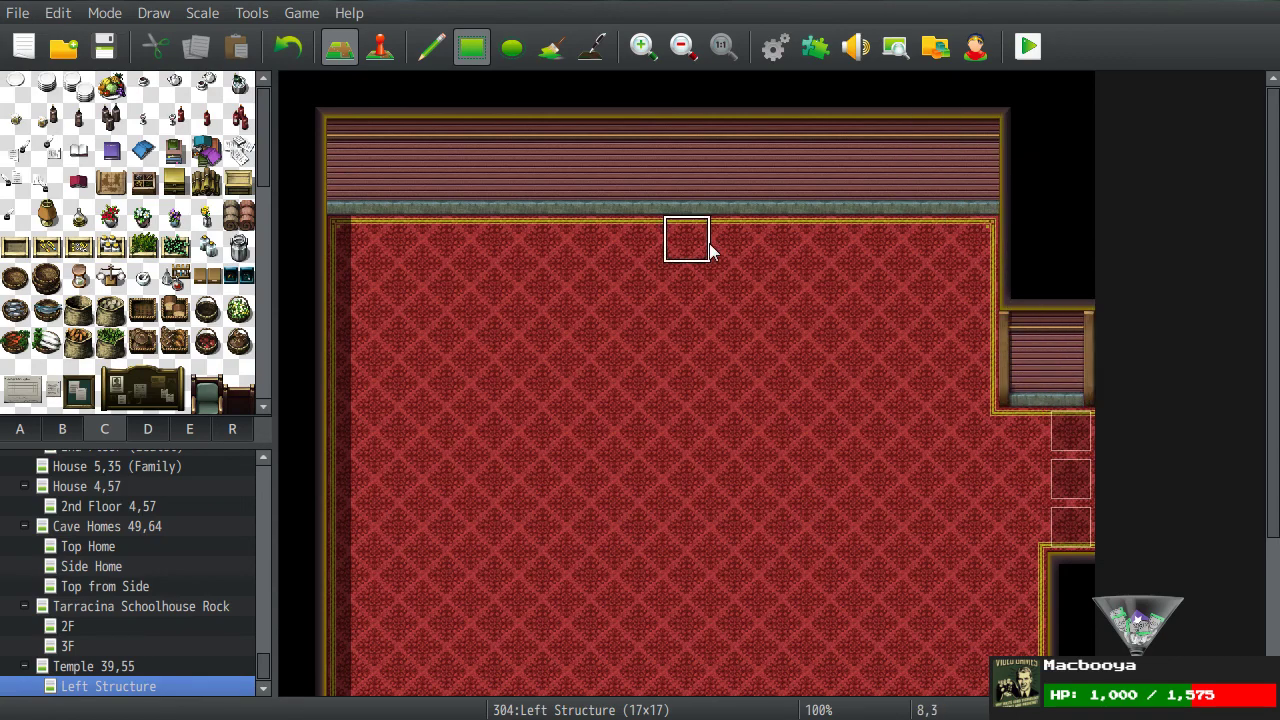
middle_click(709, 305)
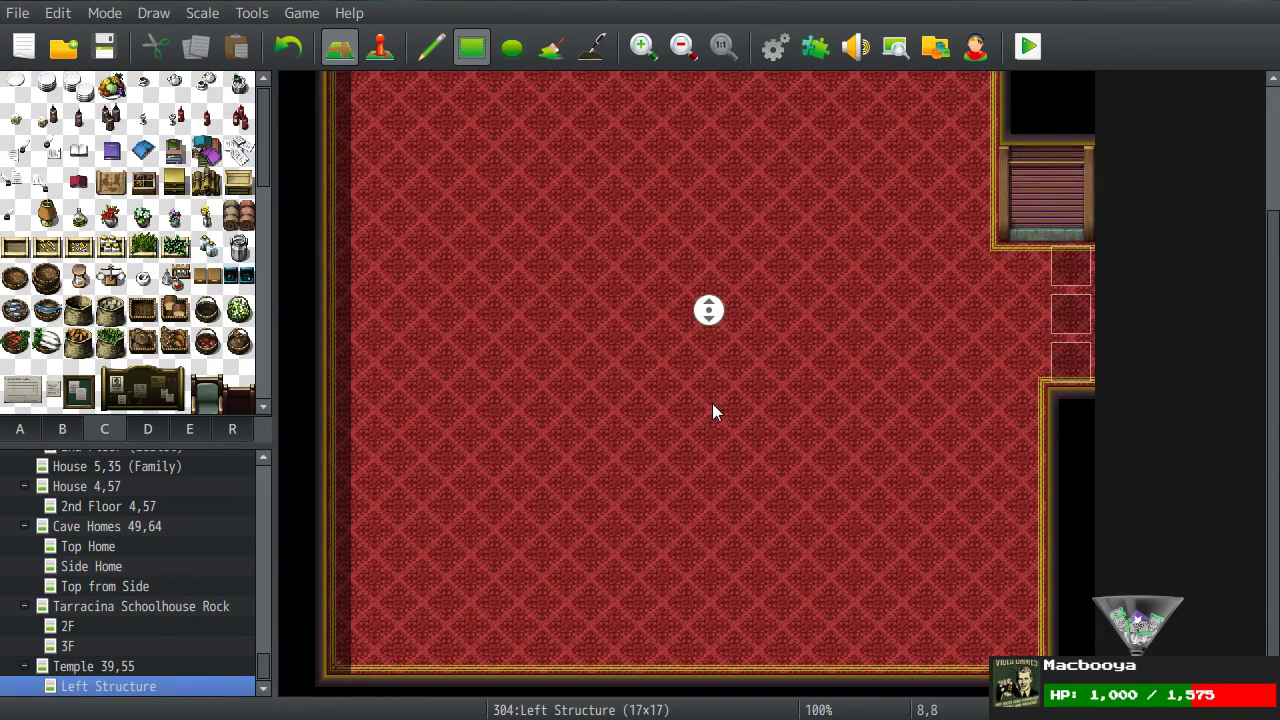
middle_click(740, 400)
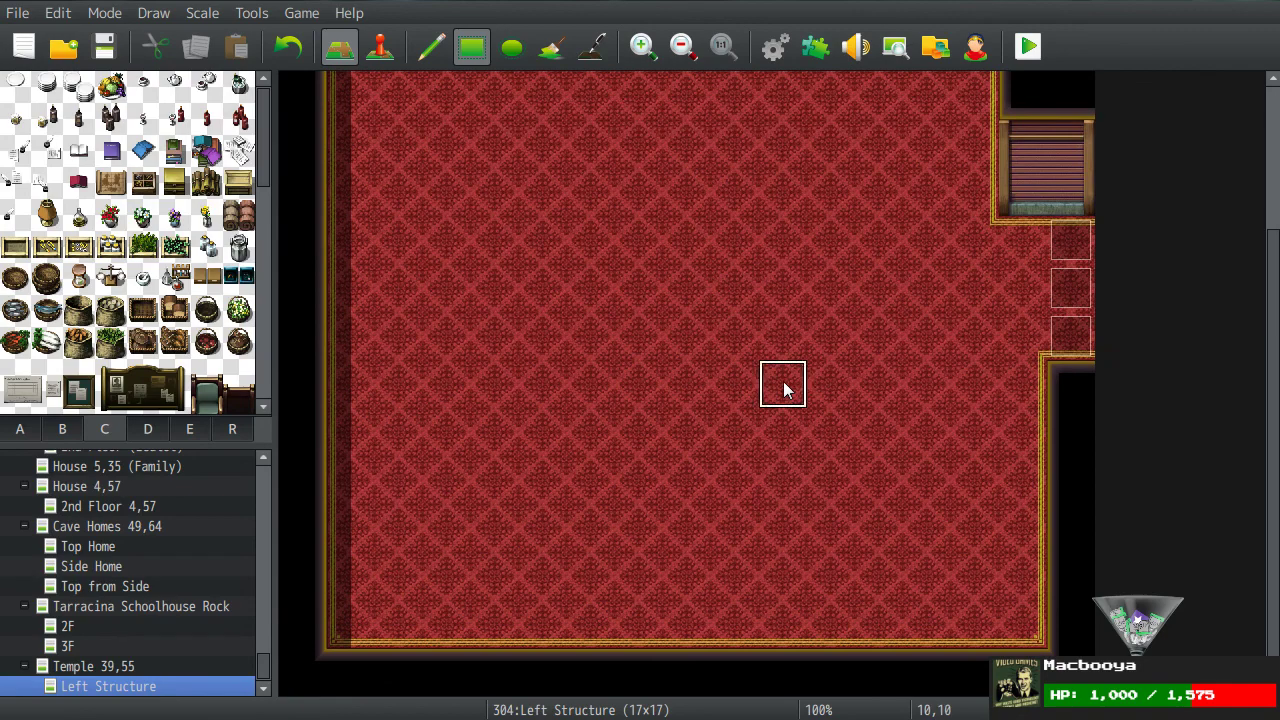
middle_click_drag(903, 429, 899, 383)
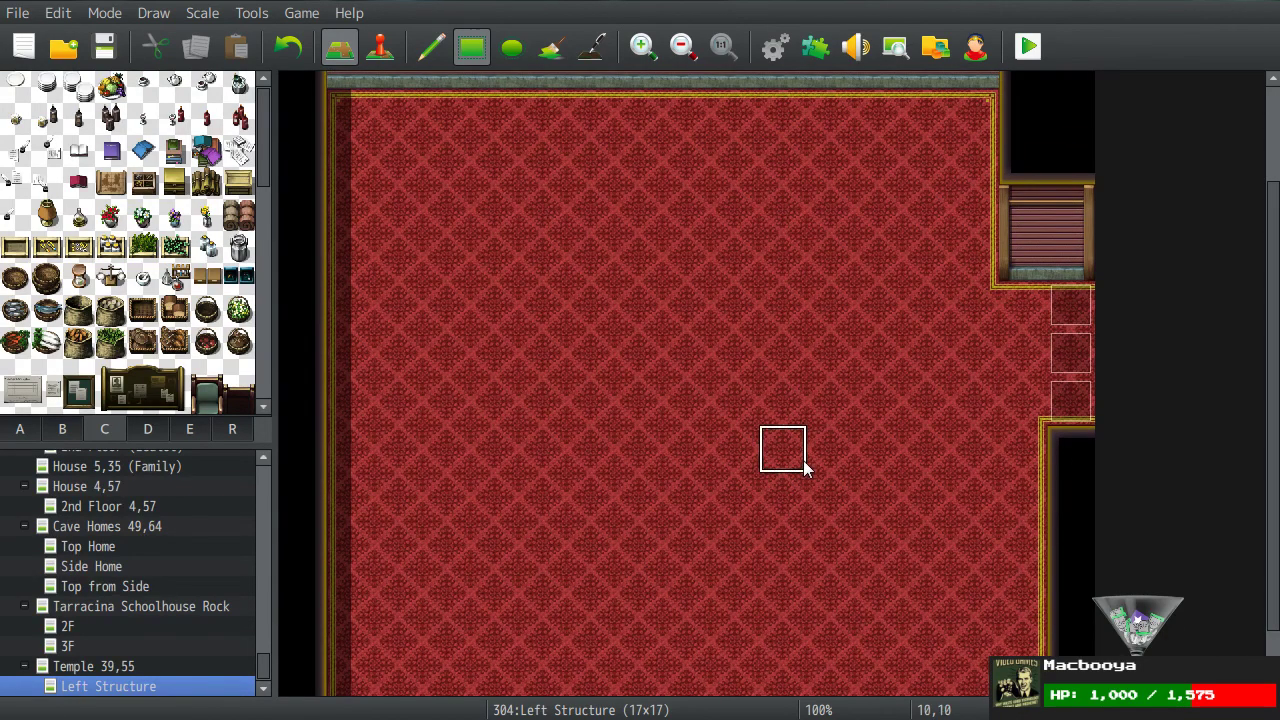
scroll(813, 394, "up", 2)
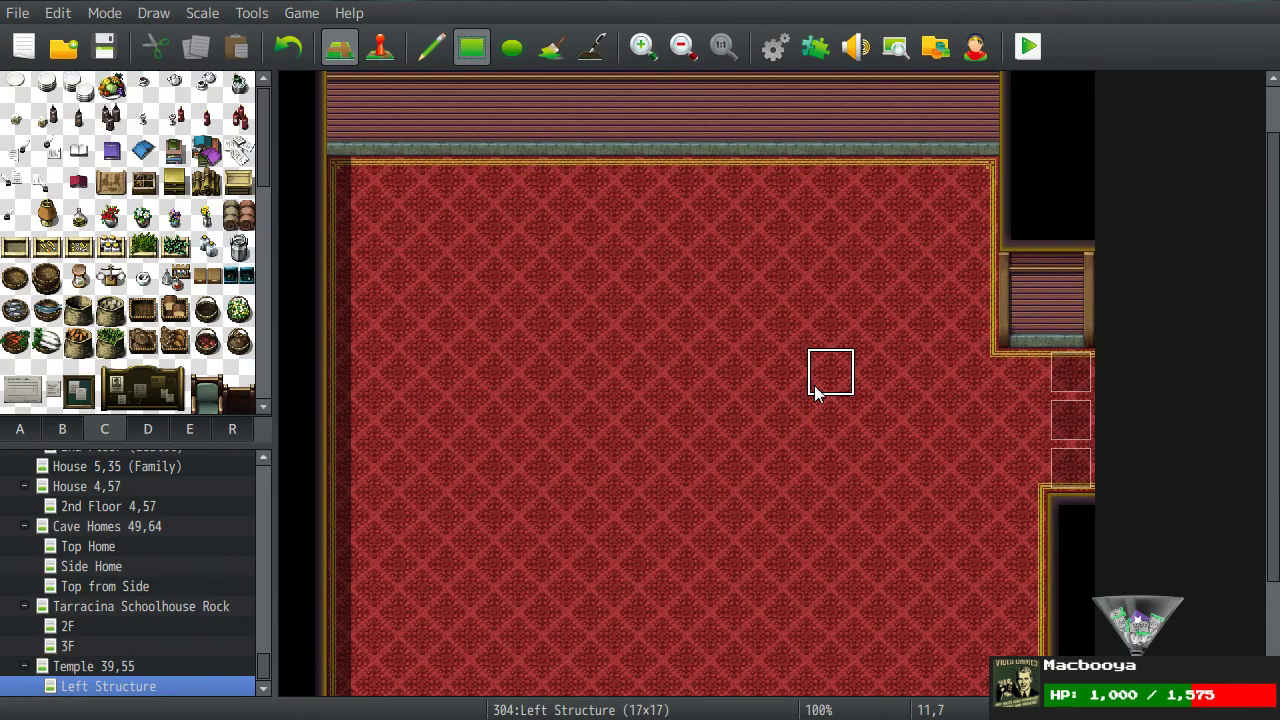
scroll(782, 370, "down", 1)
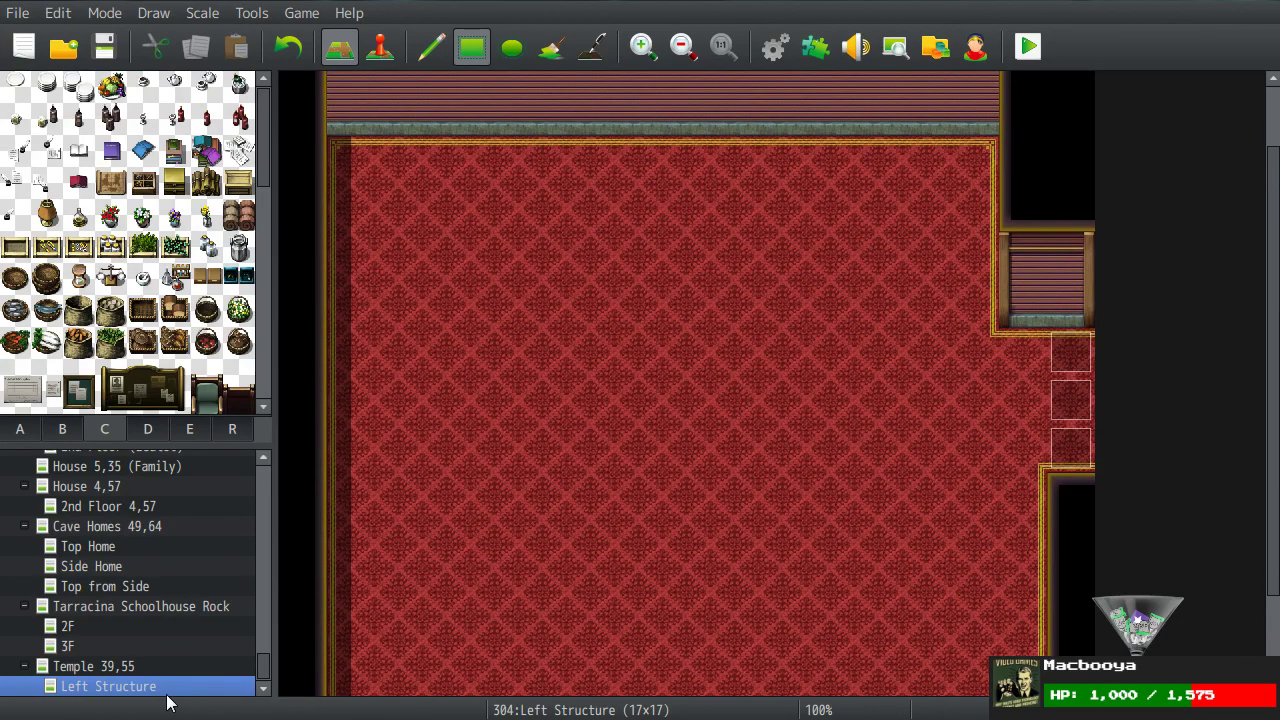
Step: Paste a copy of the Left Structure map under Temple 39,55 and rename it Right Structure
left_click(132, 665)
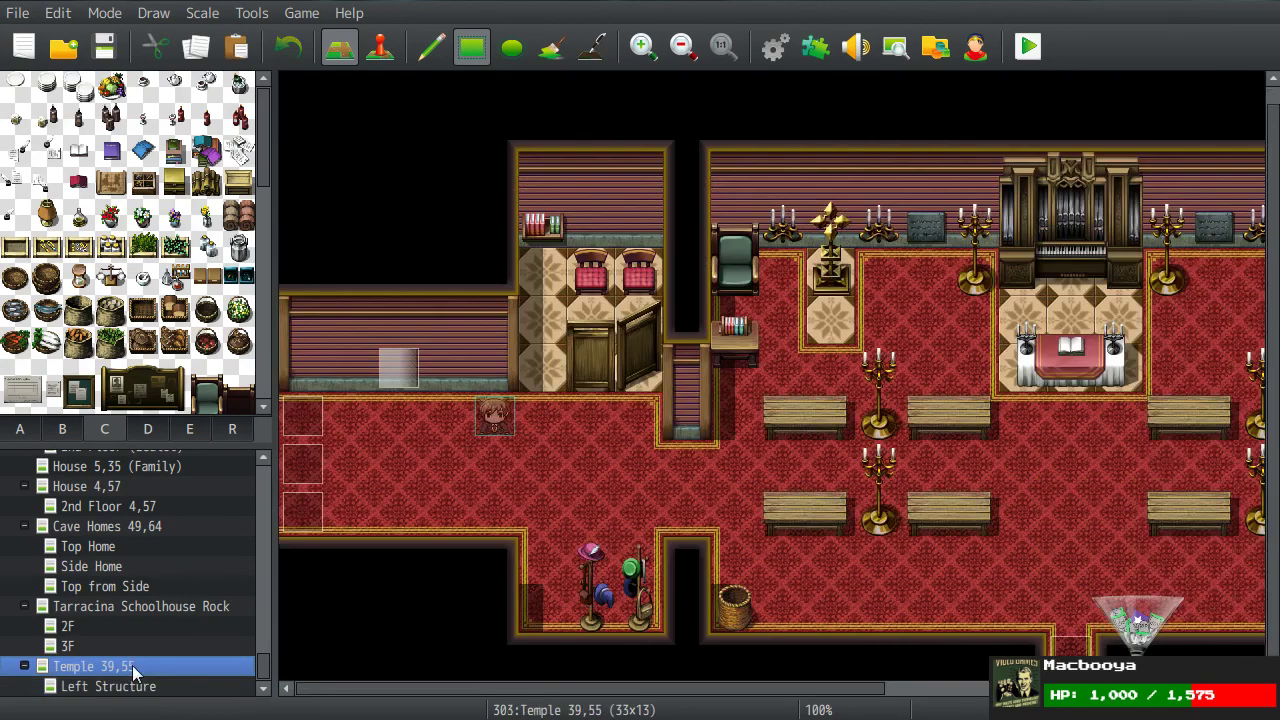
key("ctrl+v")
left_click(160, 613)
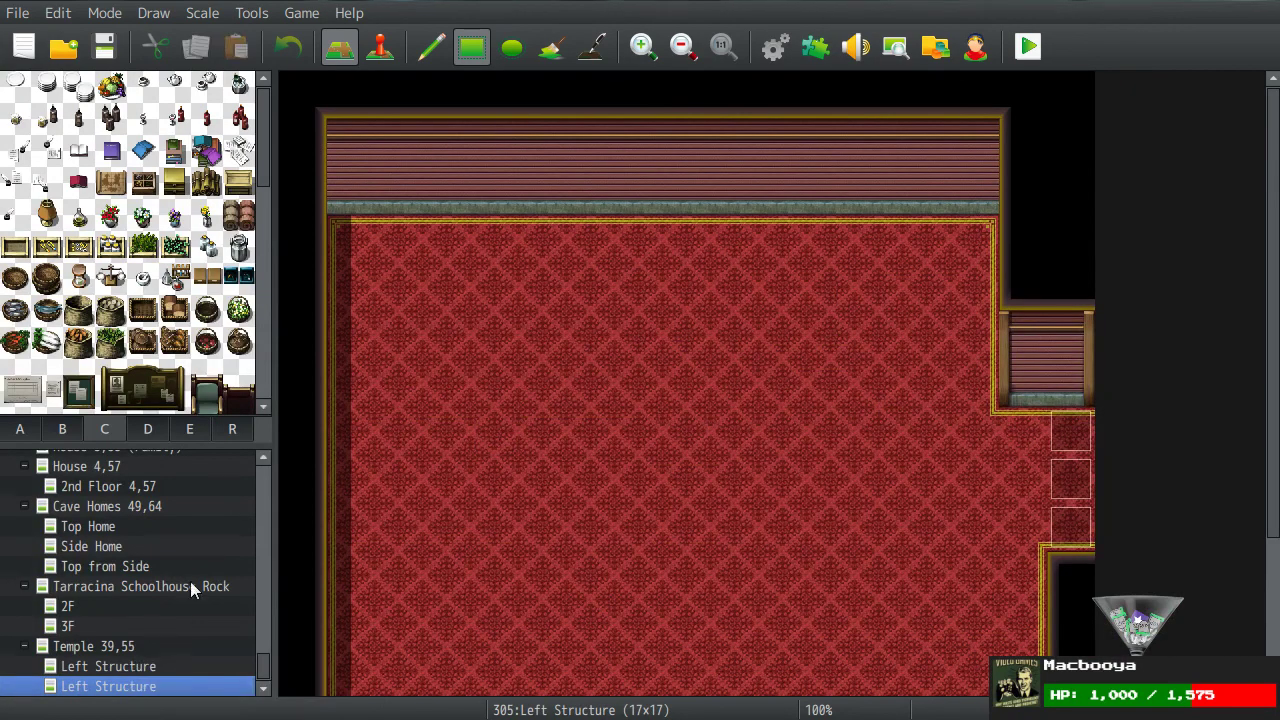
left_click(281, 125)
key("BackSpace")
key("BackSpace")
key("BackSpace")
key("BackSpace")
type("Right Structure")
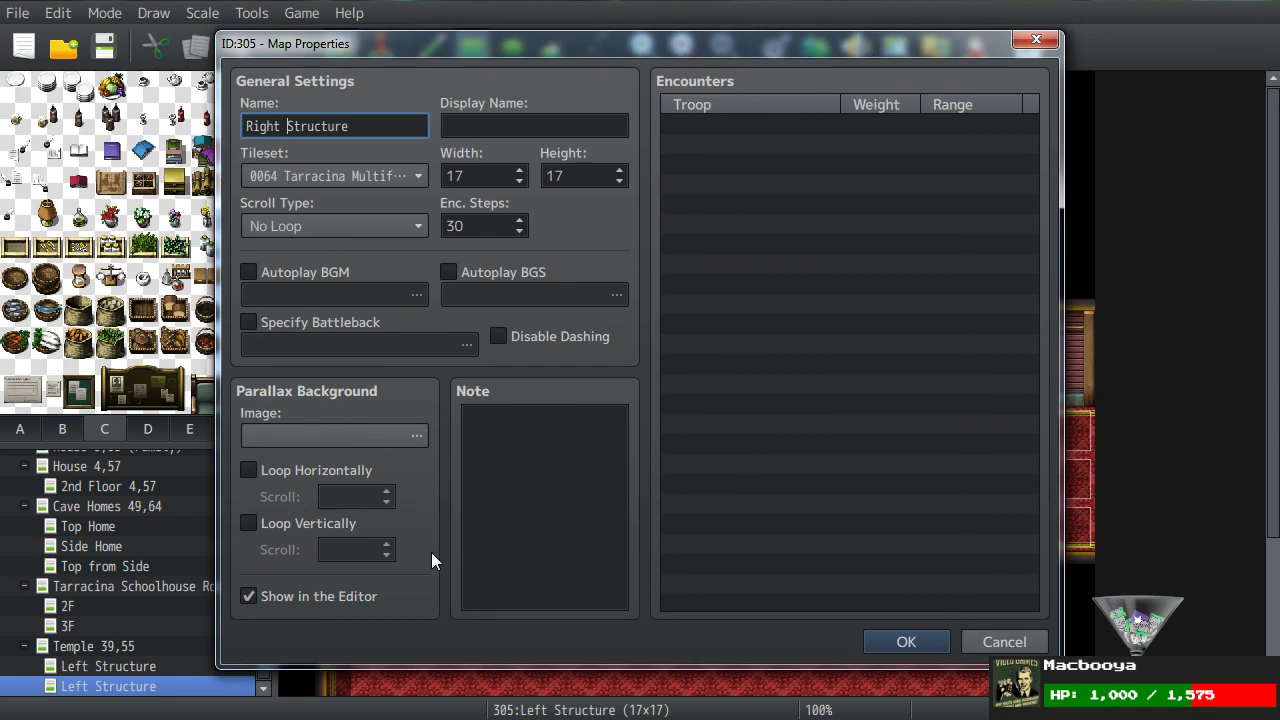
left_click(905, 641)
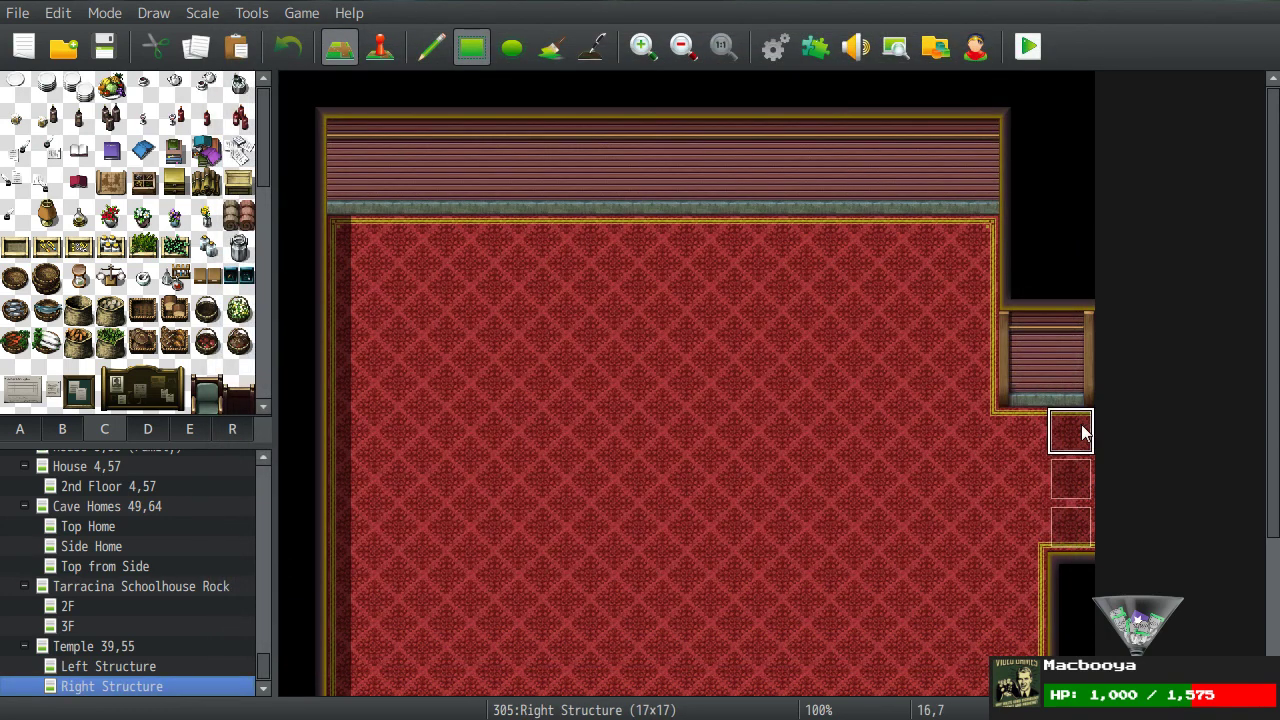
Step: Copy the east passage's wall section to the room's west side and open a three-tile-high carpeted passage below it
right_click_drag(1013, 300, 1070, 395)
left_click(353, 368)
left_click(296, 290)
right_click(550, 430)
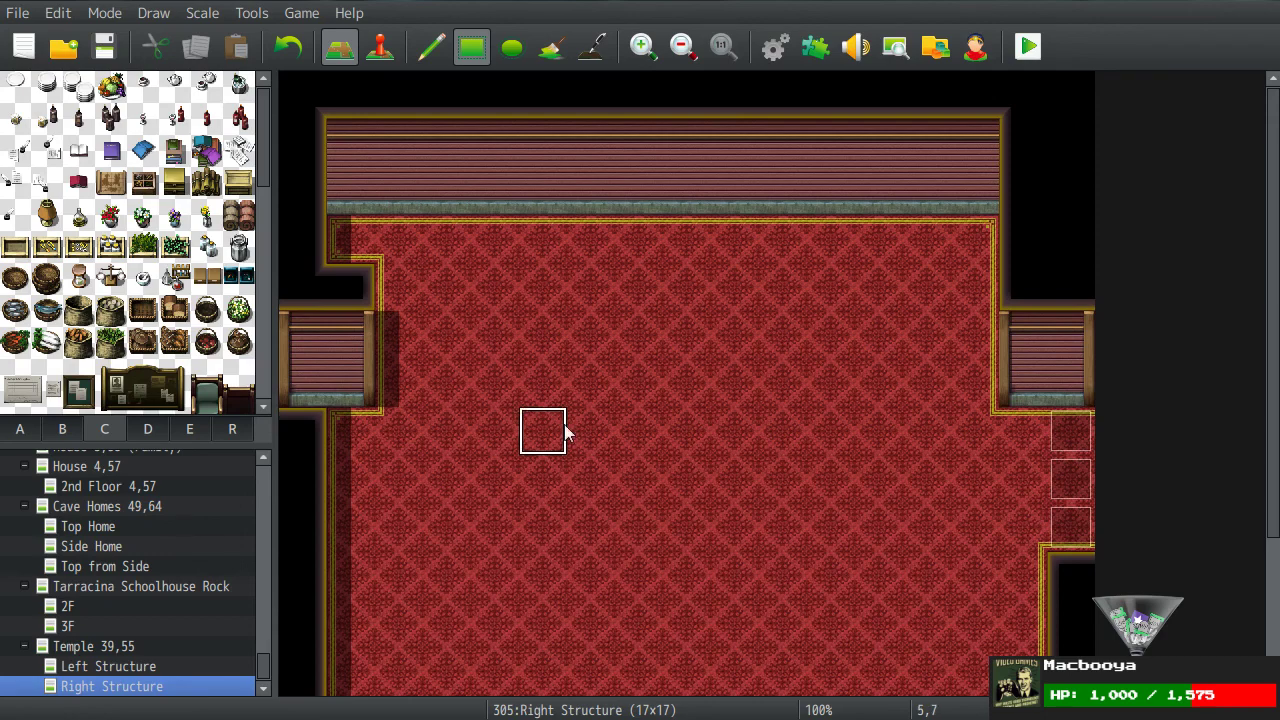
left_click(305, 430)
left_click_drag(307, 492, 304, 530)
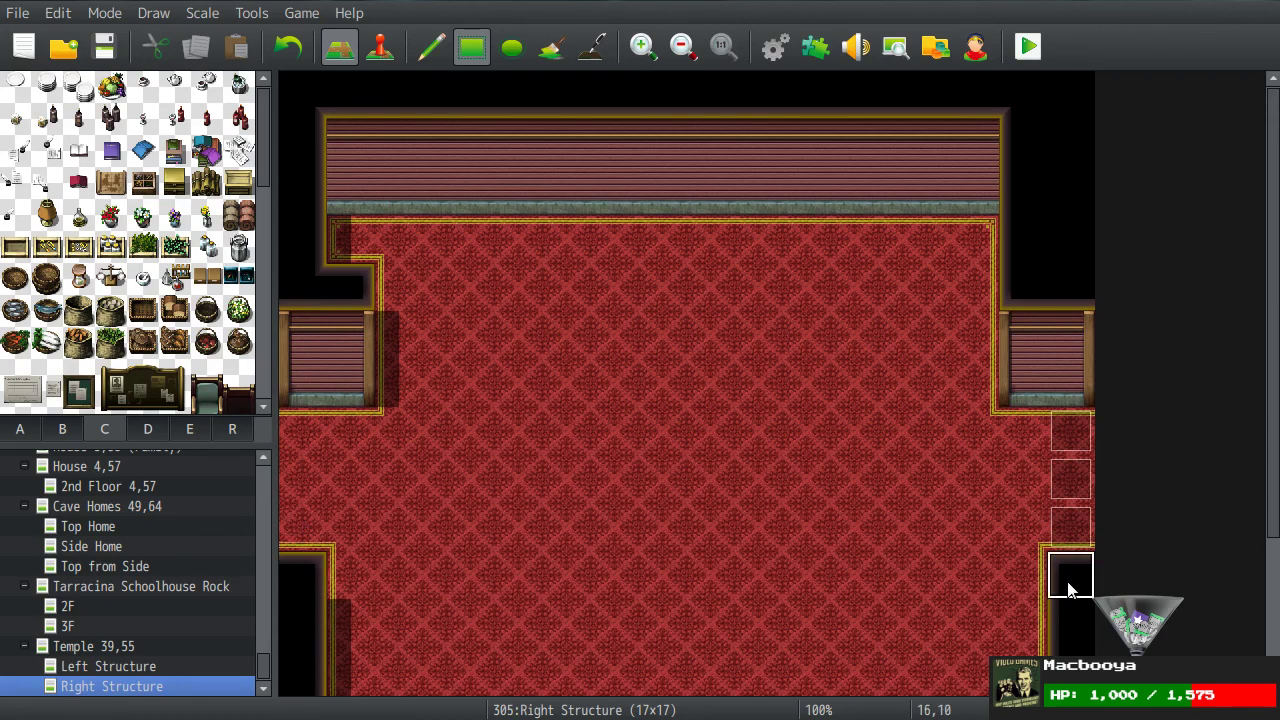
Step: Close off the Right Structure's east passage and extend the northeast part of the room one tile east to straighten the wall
left_click_drag(1088, 476, 1080, 317)
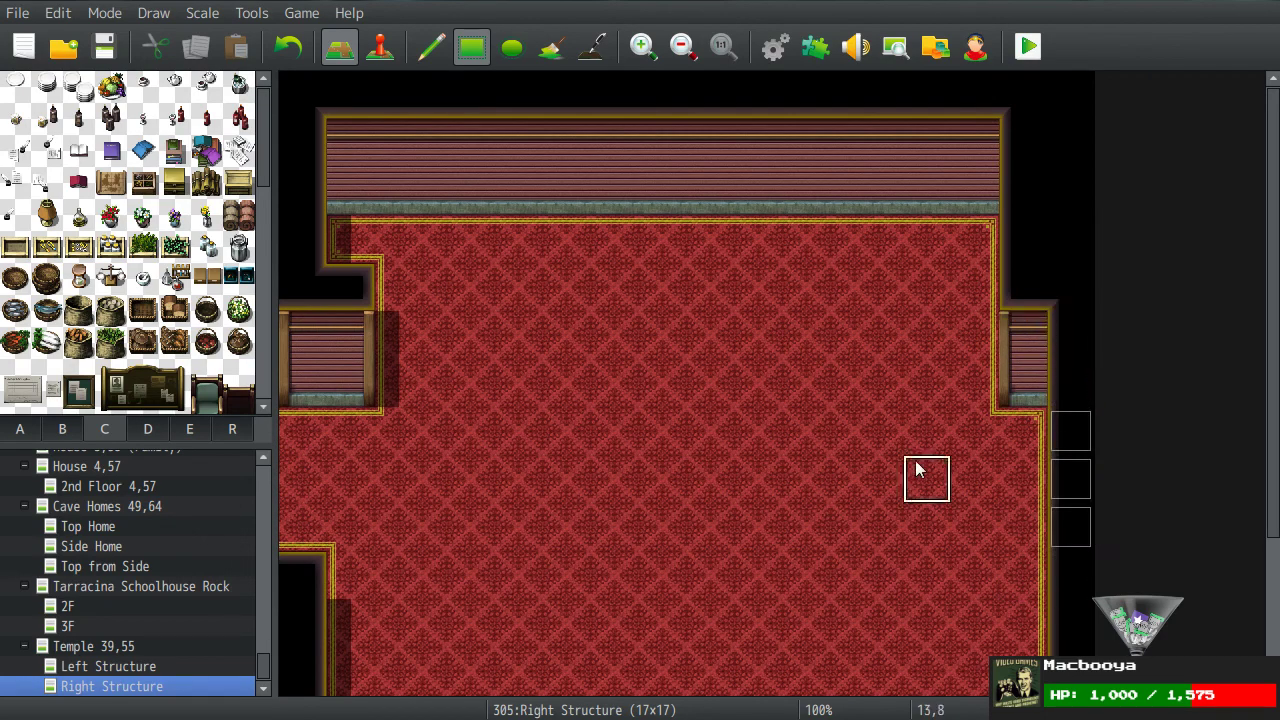
mouse_move(1020, 428)
left_mouse_down()
mouse_move(1006, 209)
mouse_move(1020, 143)
left_mouse_up()
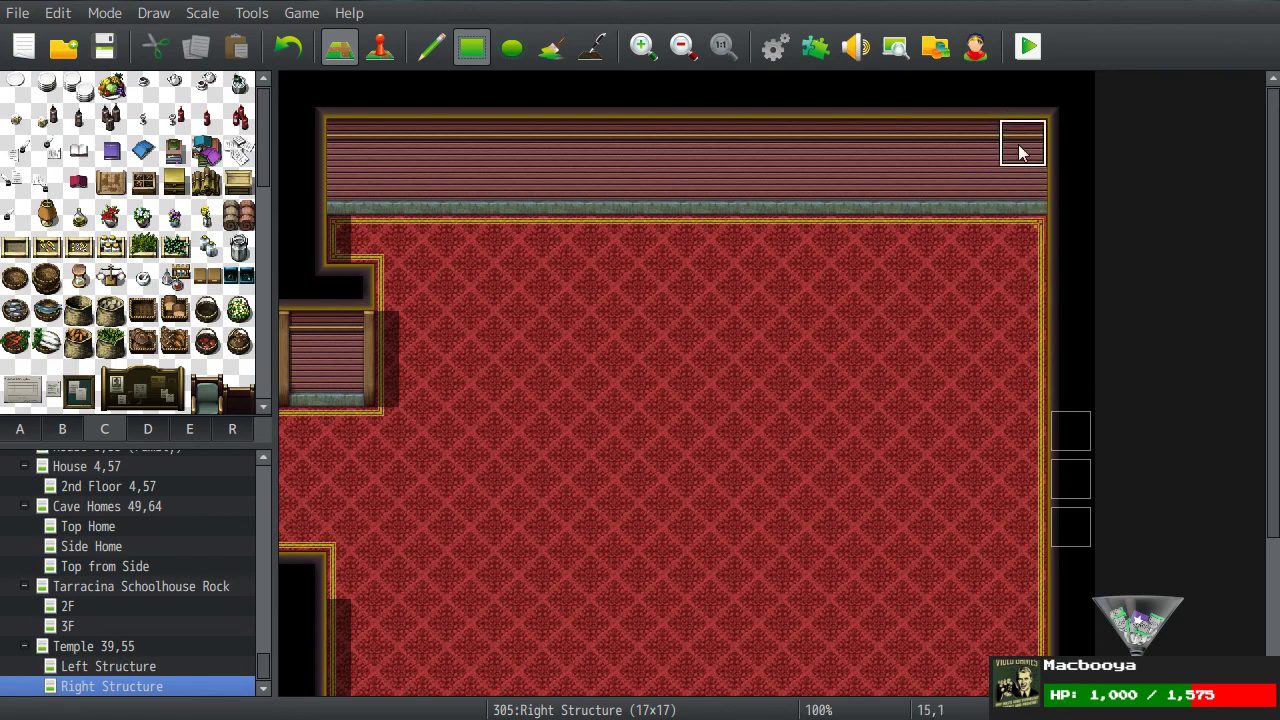
Step: Shift the room's west wall north of the passage one tile east and move the three transfer events to the west passage's outer edge
left_click_drag(349, 288, 362, 126)
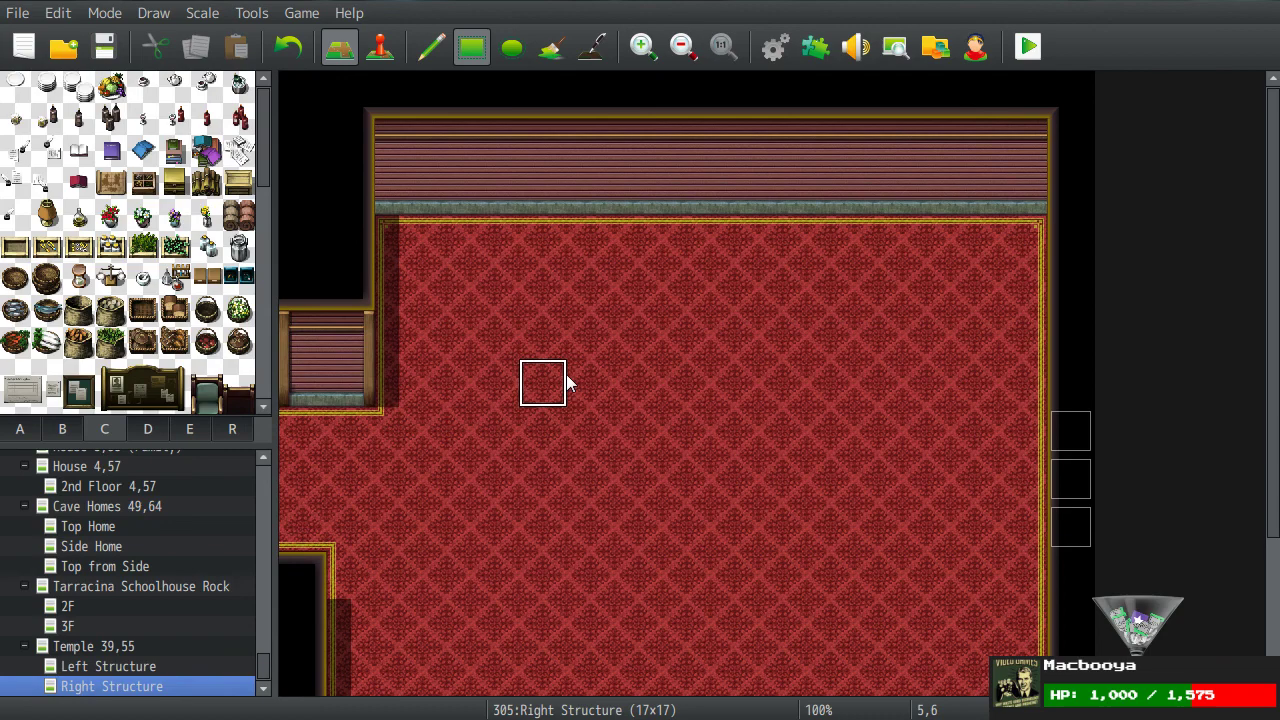
scroll(480, 280, "down", 1)
left_click(380, 46)
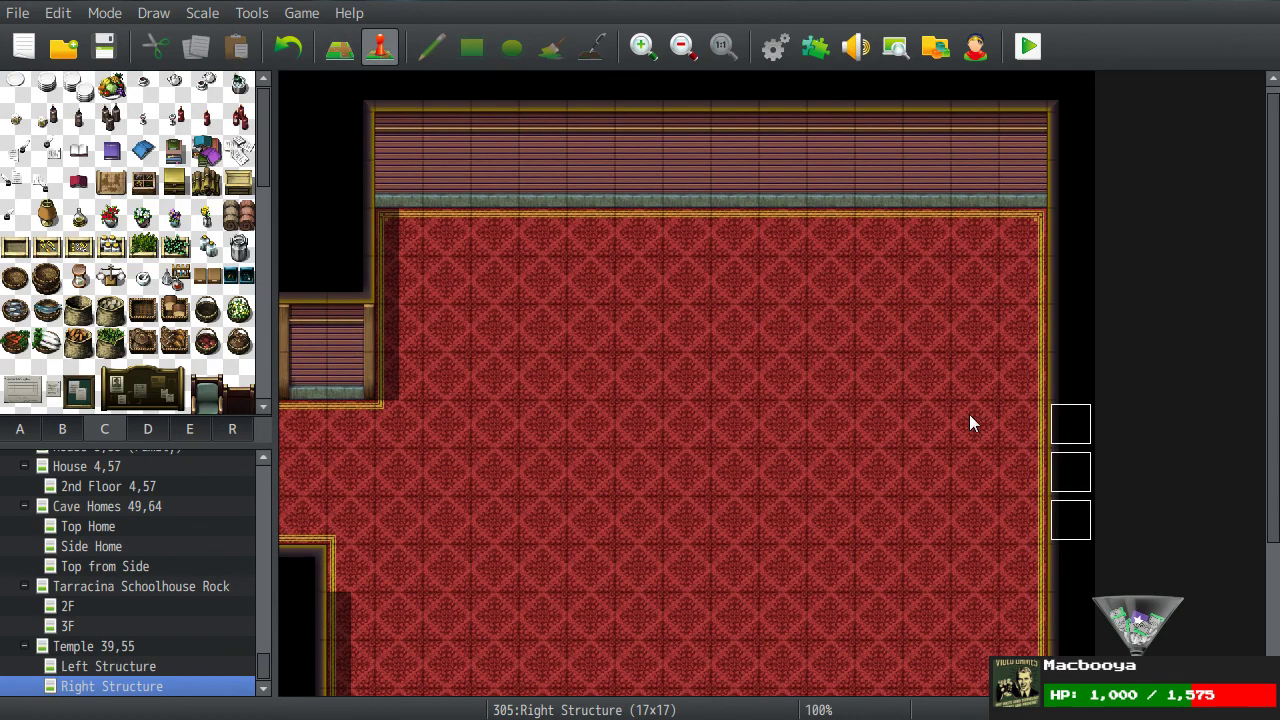
left_click(1068, 426)
left_click_drag(1072, 428, 302, 424)
left_click(1066, 480)
left_click_drag(1068, 478, 312, 480)
left_click_drag(1070, 516, 308, 522)
Step: Retarget the top transfer event to the top carpet row at the east passage of Temple 39,55
left_click(302, 424)
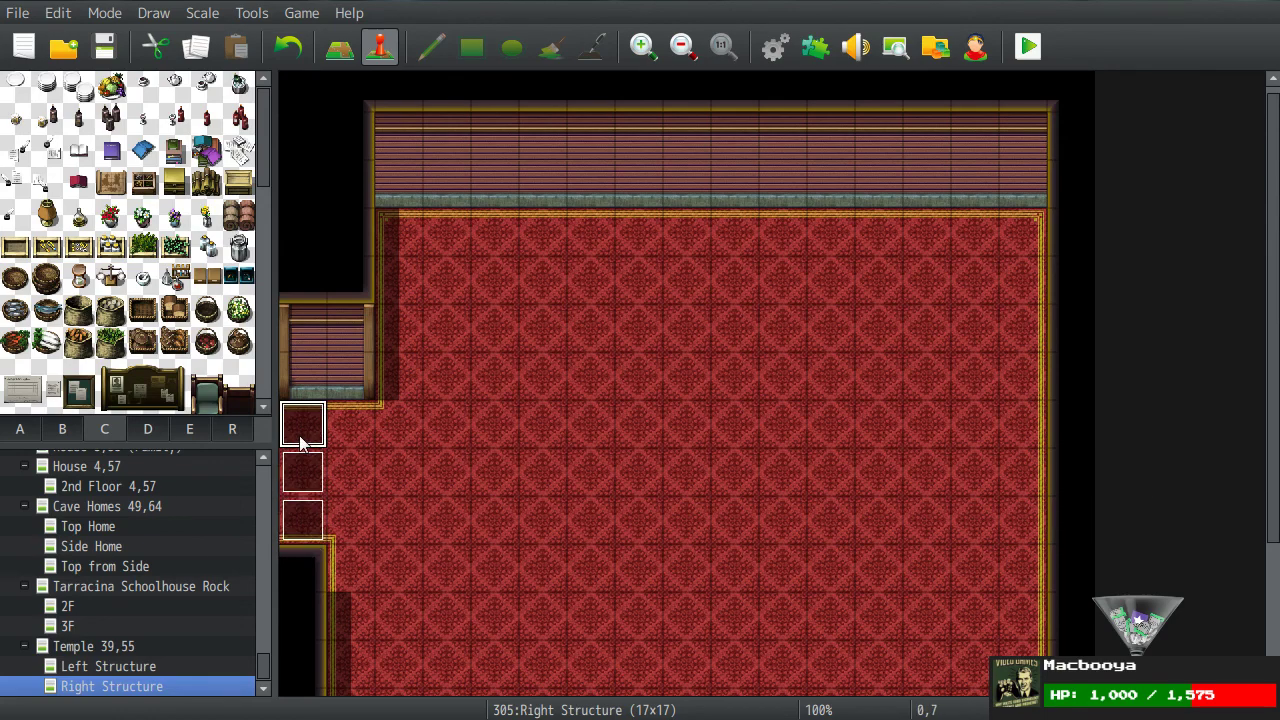
key("Return")
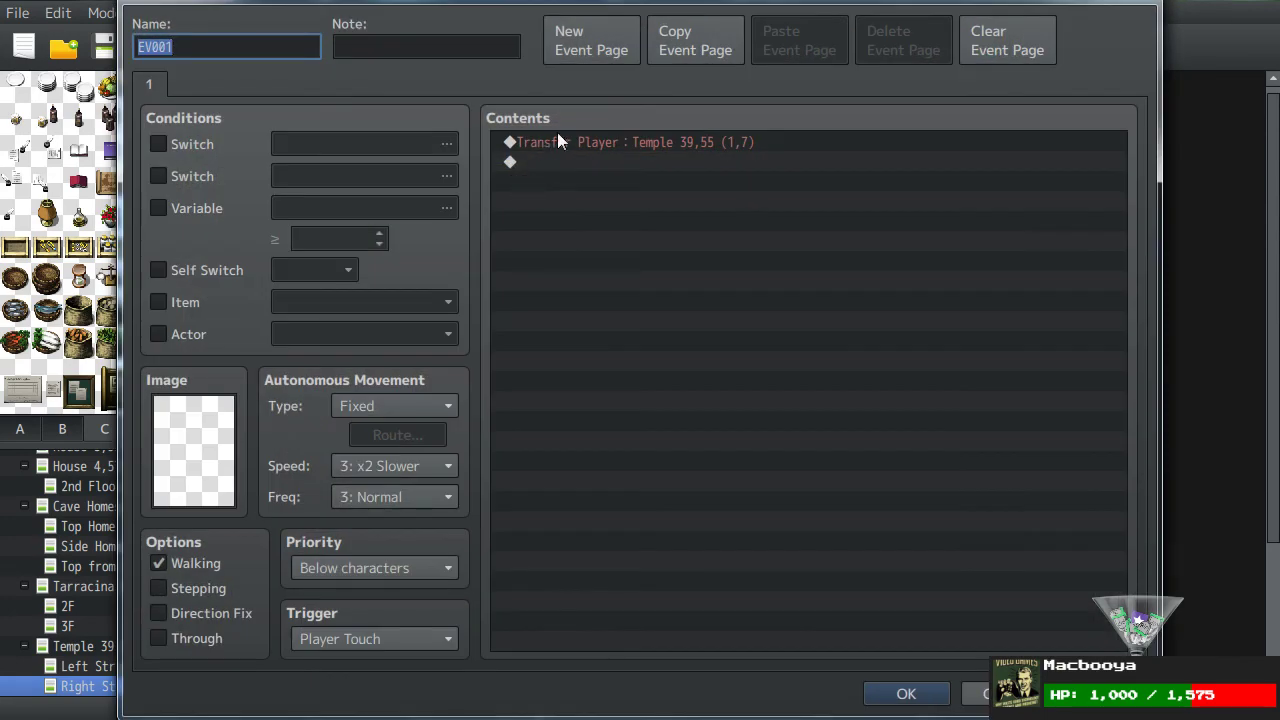
key("Return")
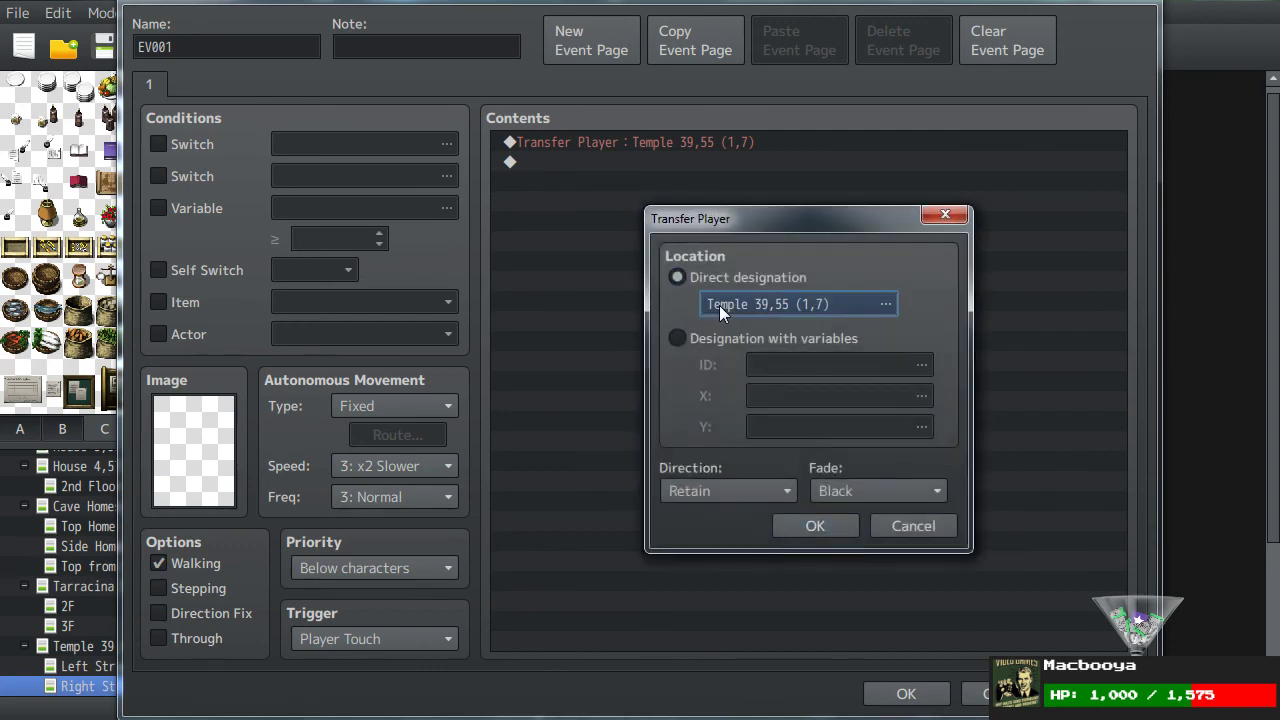
left_click(719, 305)
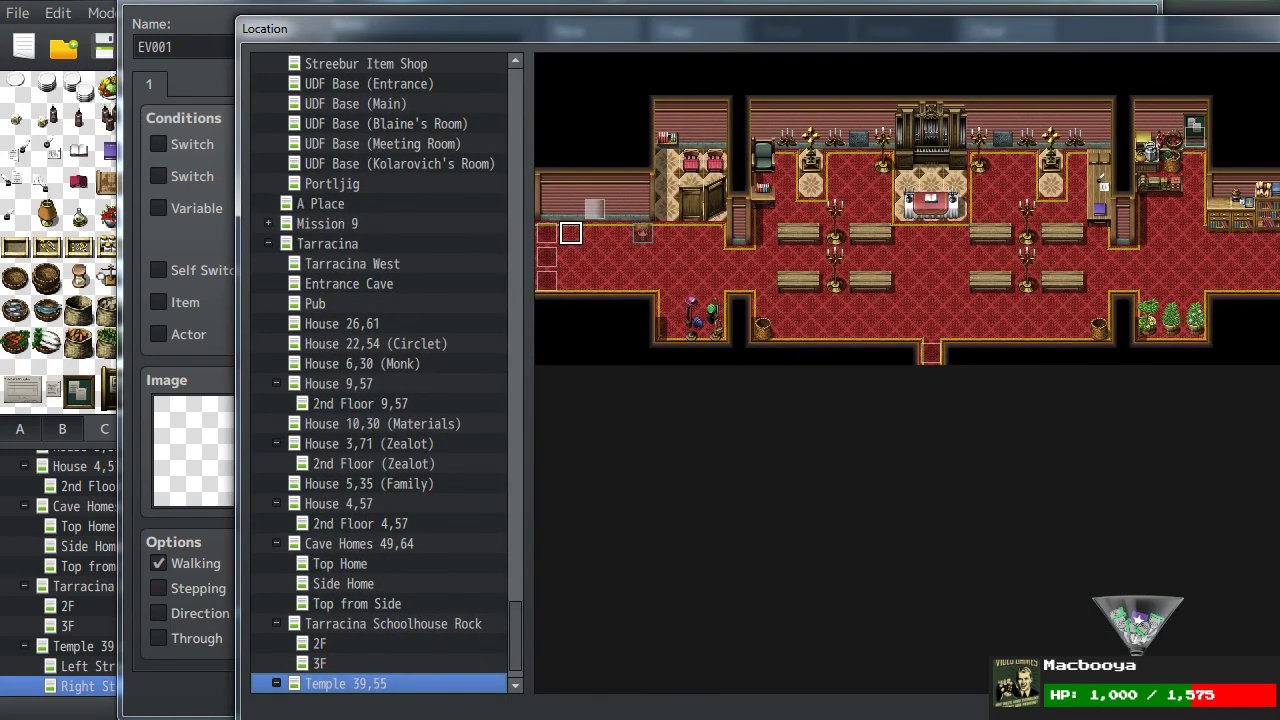
key("Return")
left_click(834, 530)
left_click(890, 690)
Step: Set the middle event's transfer destination to Temple 39,55 (31,8)
left_click(300, 471)
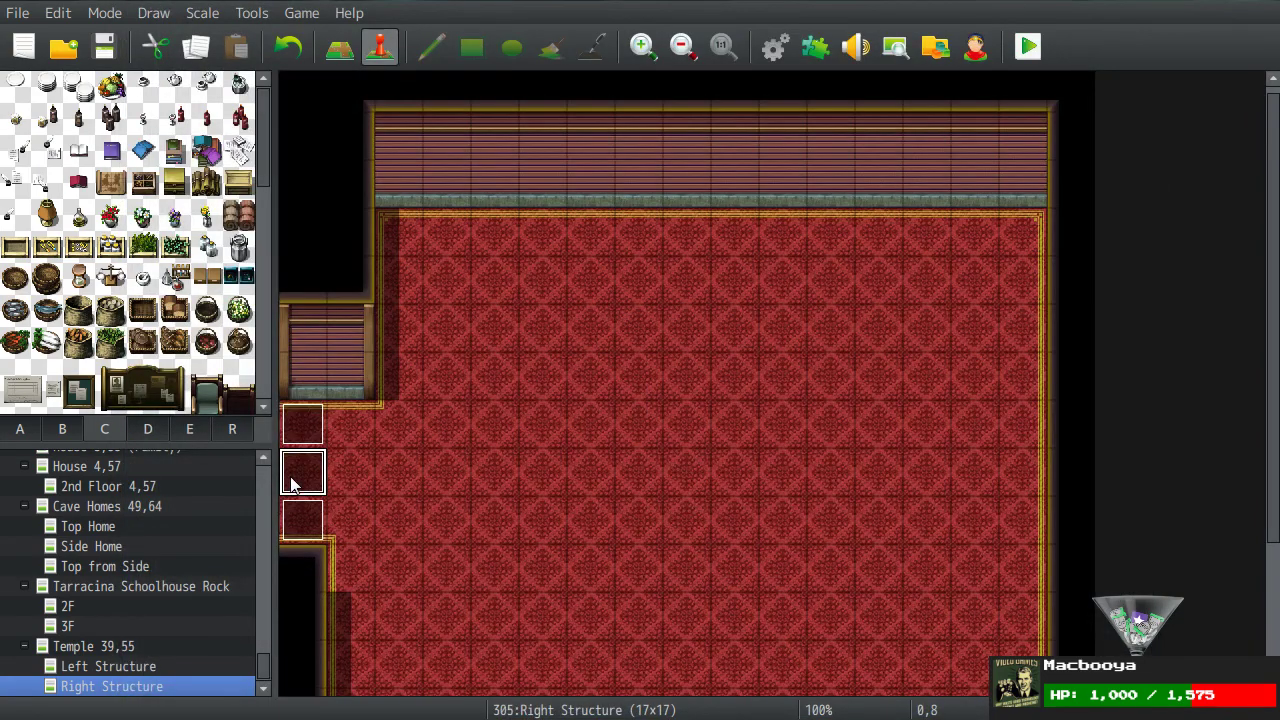
key("Return")
double_click(622, 142)
double_click(752, 306)
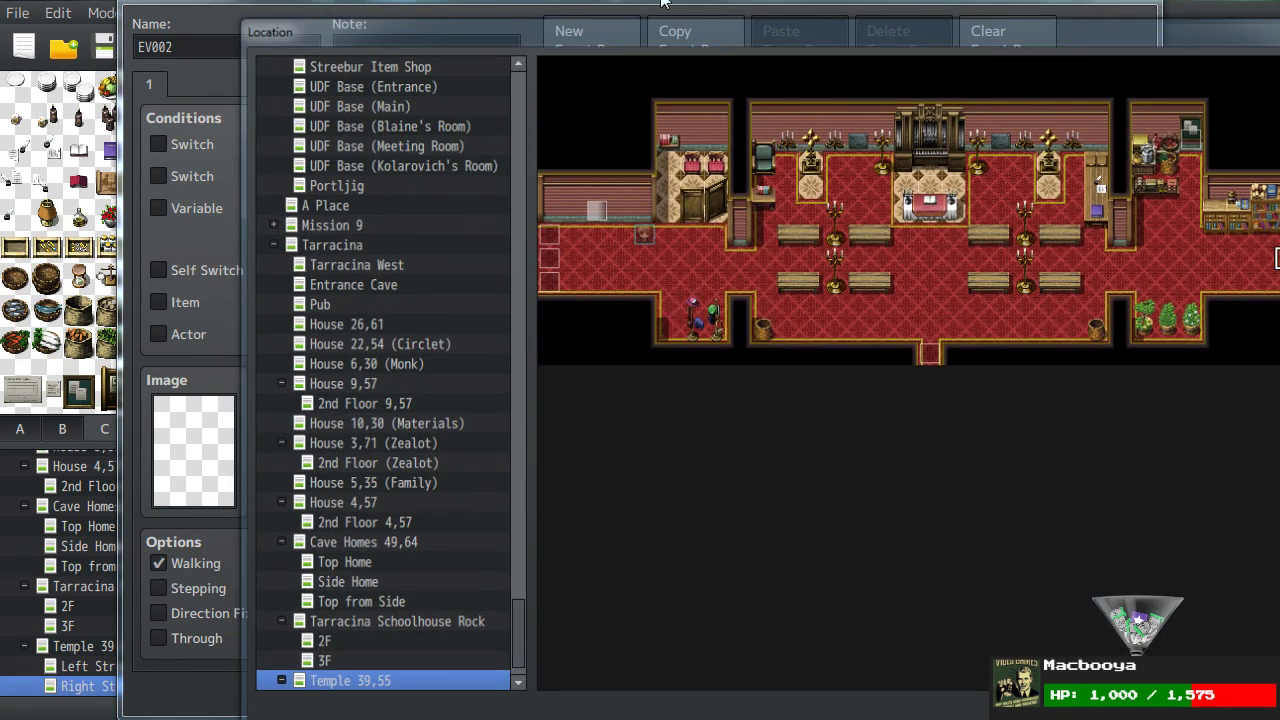
key("Return")
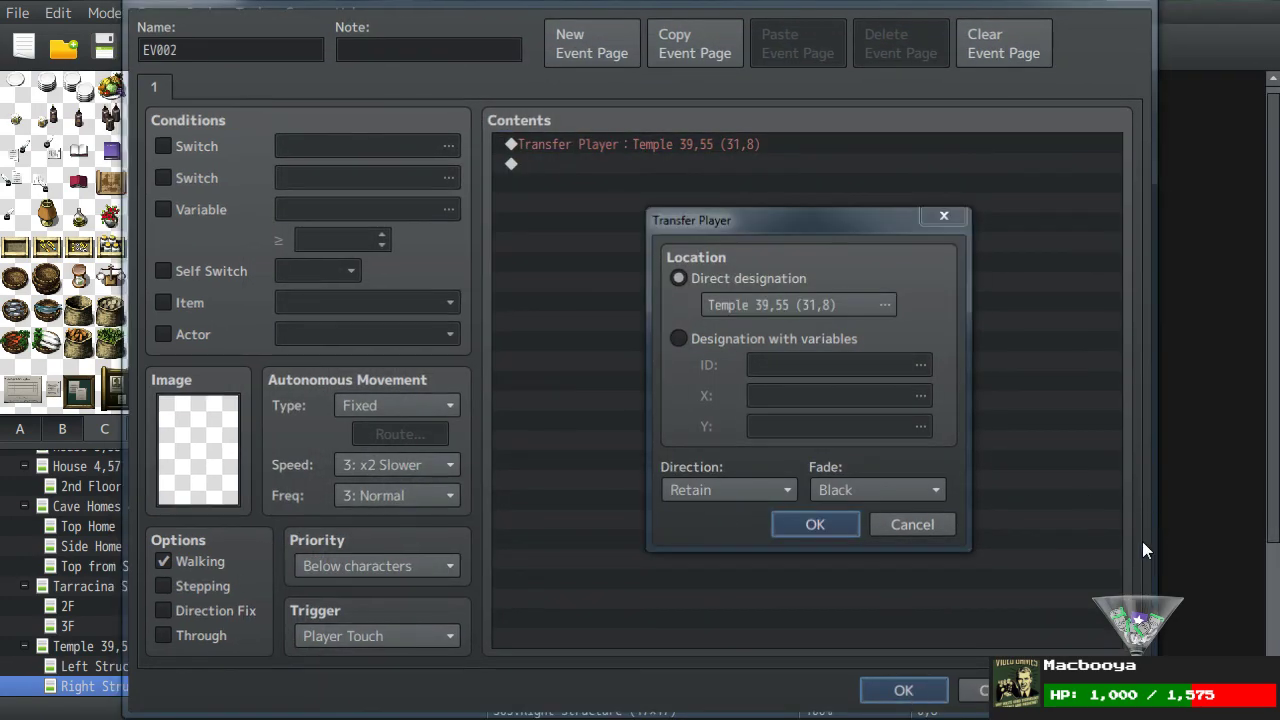
key("Return")
key("Return")
Step: Set the bottom event's transfer destination to Temple 39,55 (31,9)
double_click(303, 519)
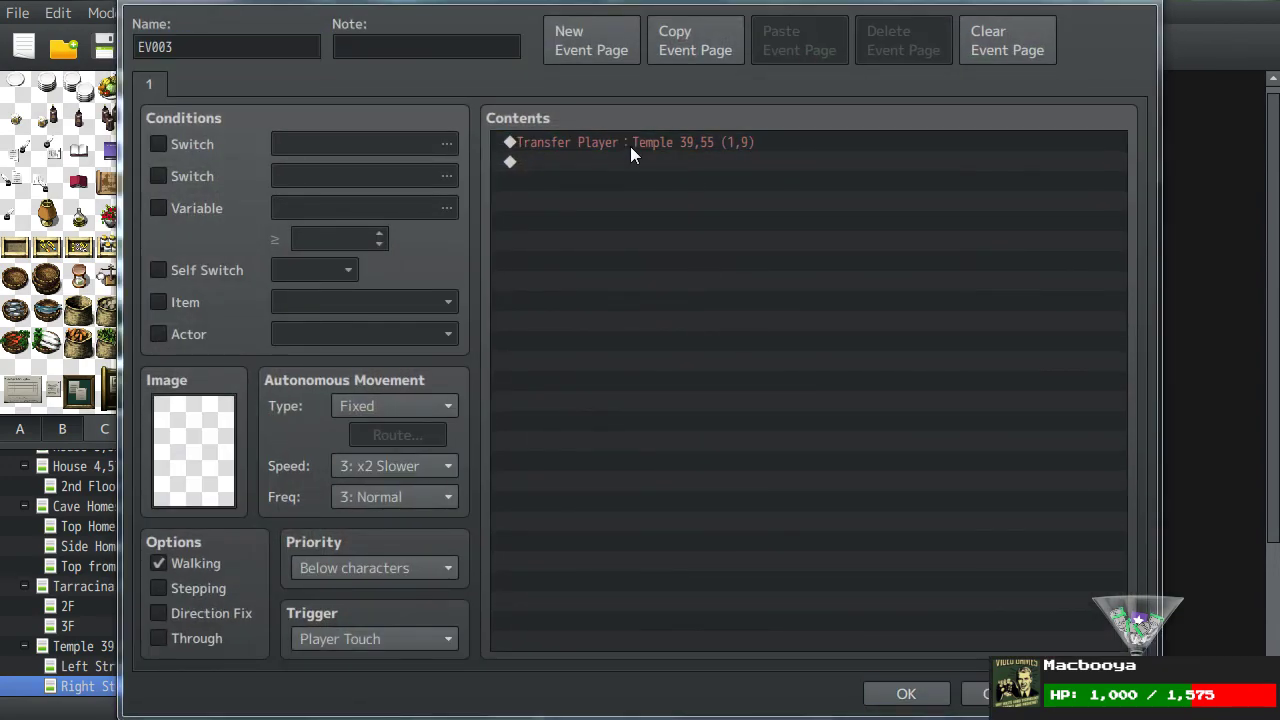
double_click(630, 146)
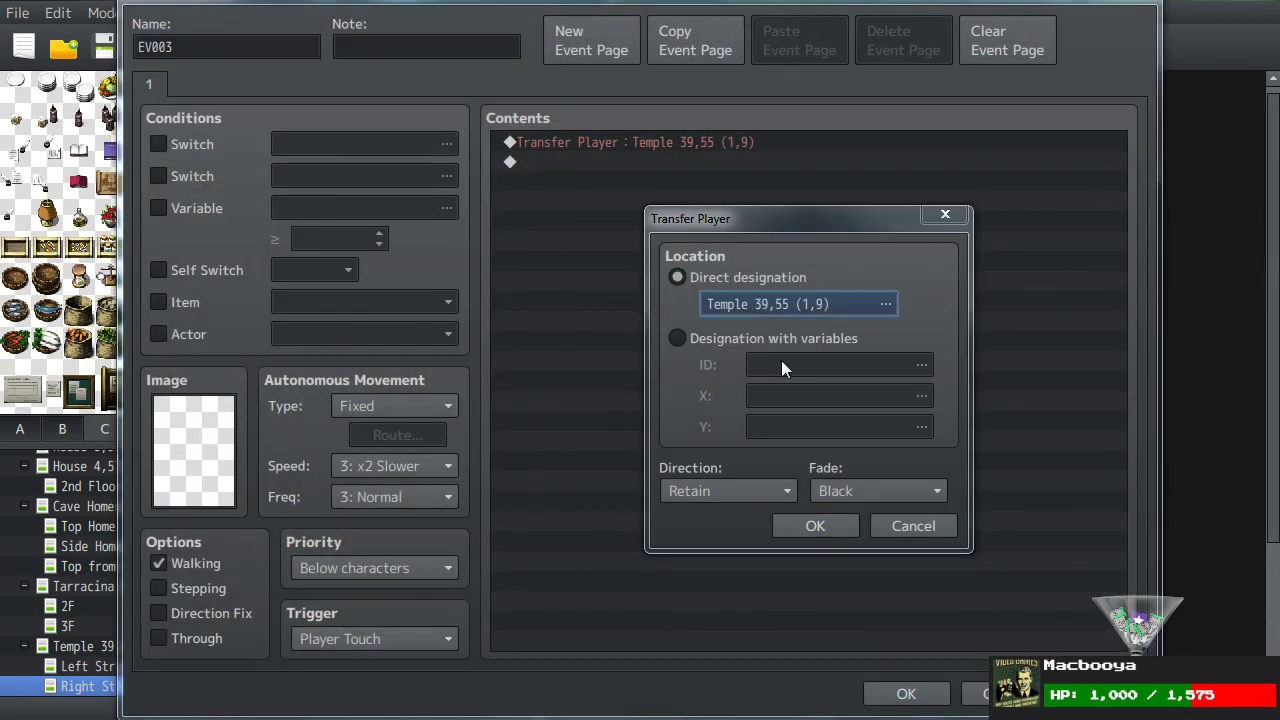
key("space")
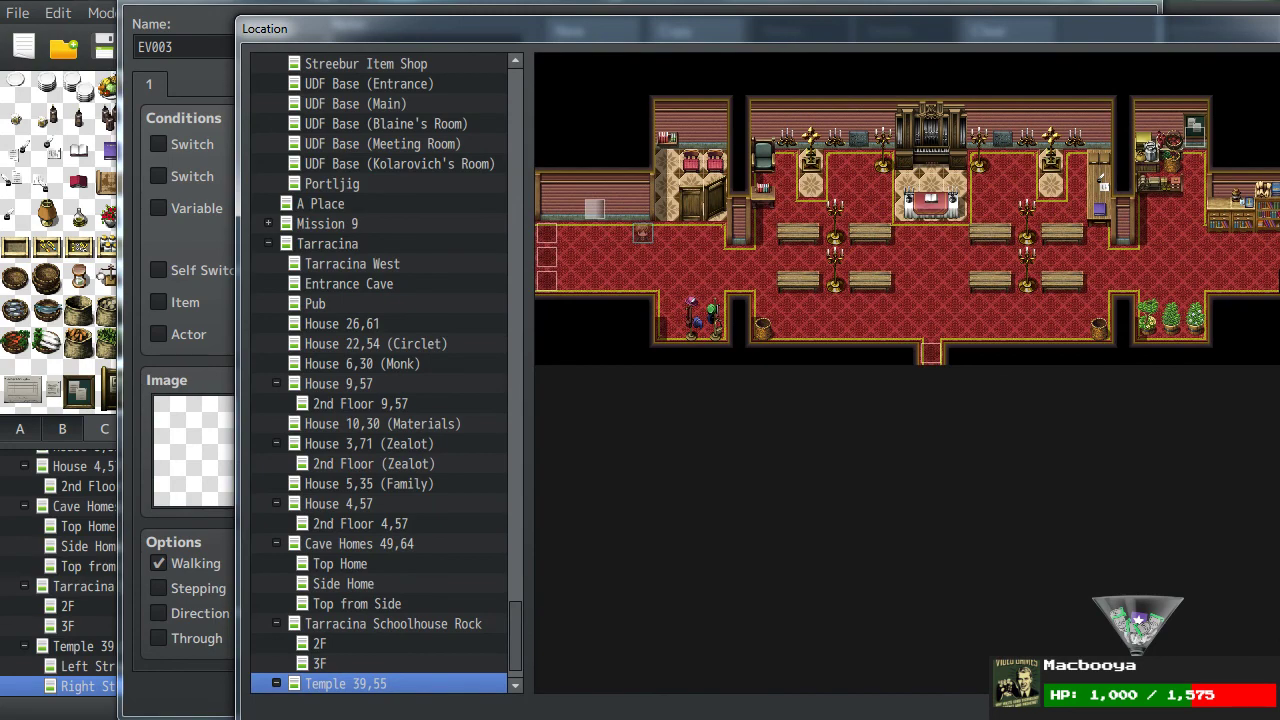
key("Return")
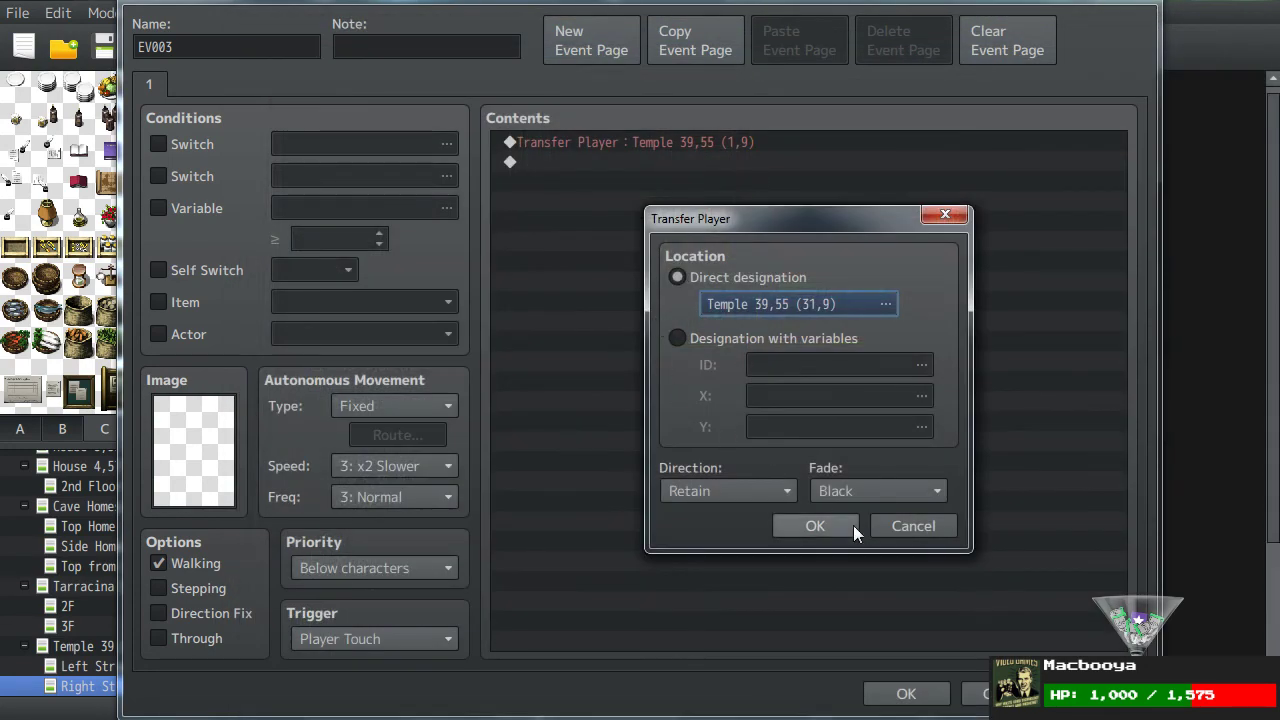
left_click(852, 525)
left_click(903, 692)
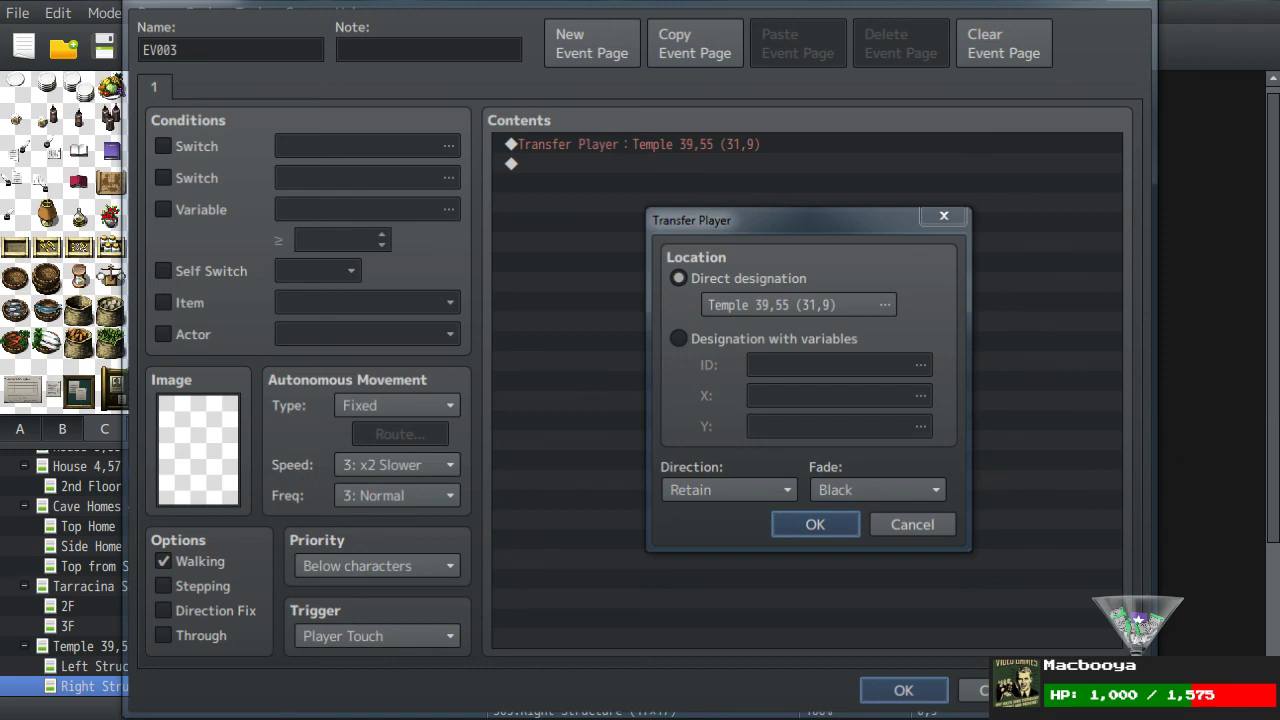
key("Return")
key("Return")
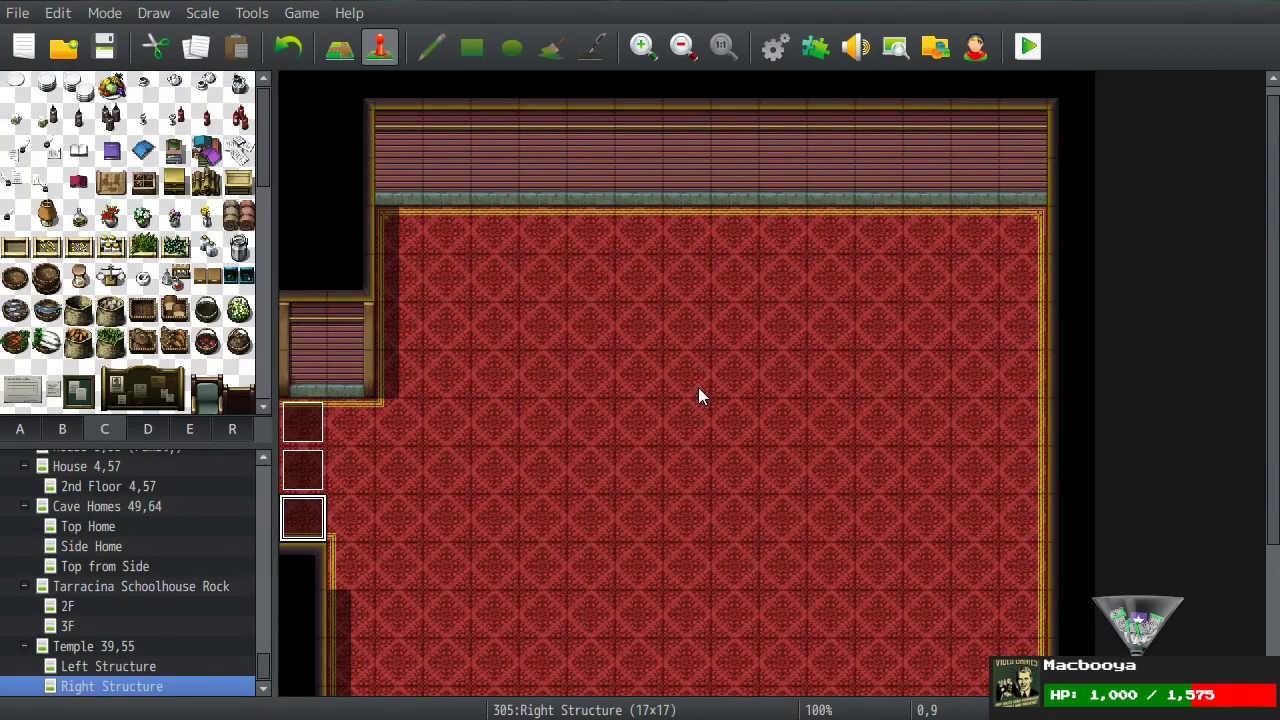
scroll(644, 507, "down", 3)
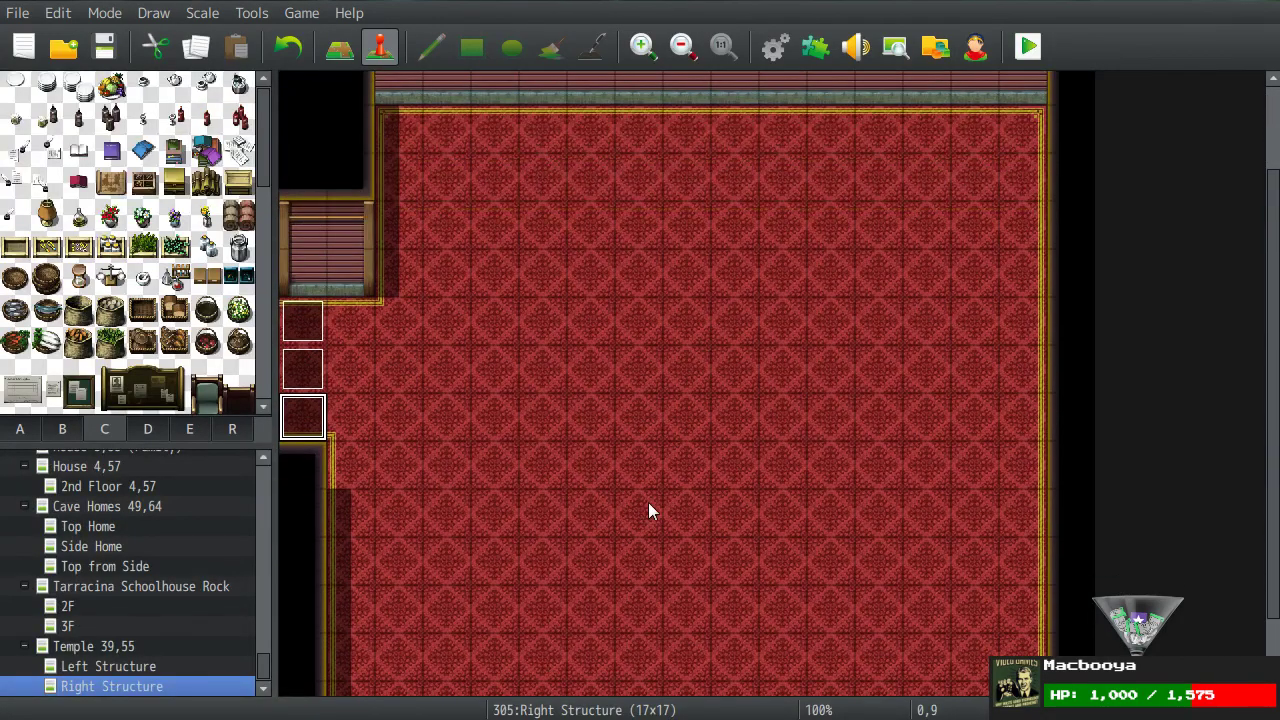
left_click(734, 325)
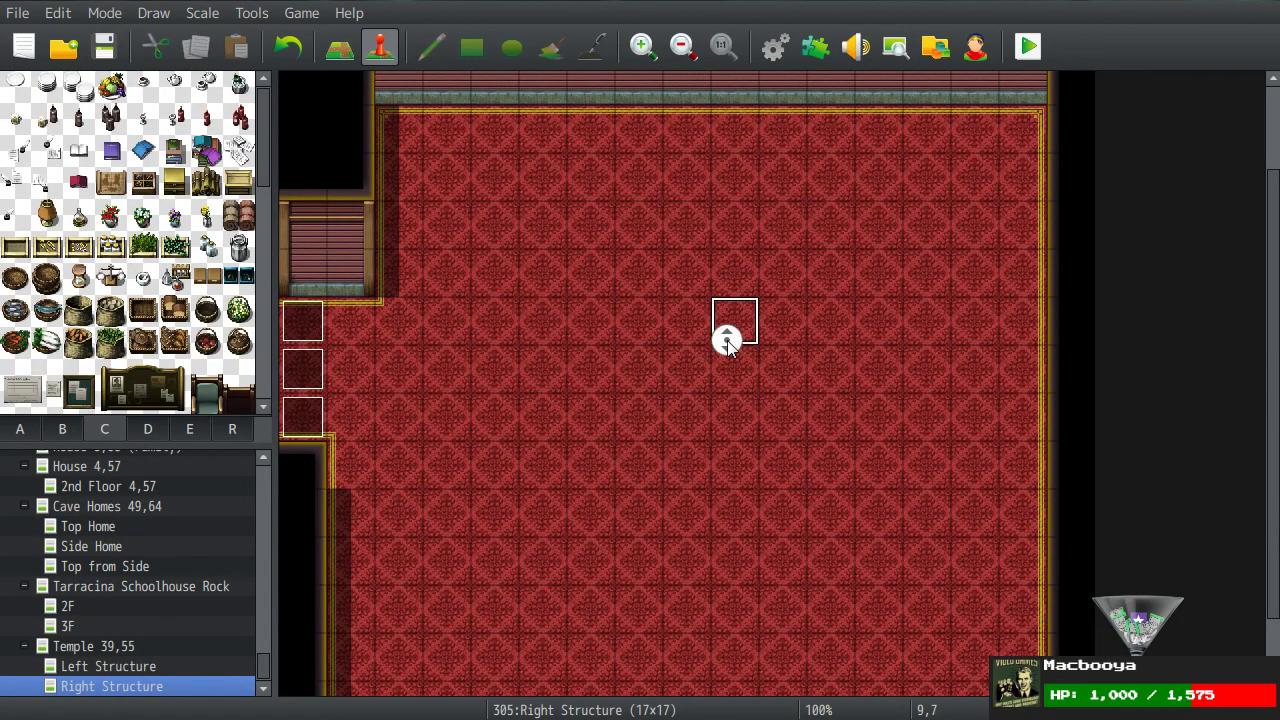
scroll(651, 472, "down", 2)
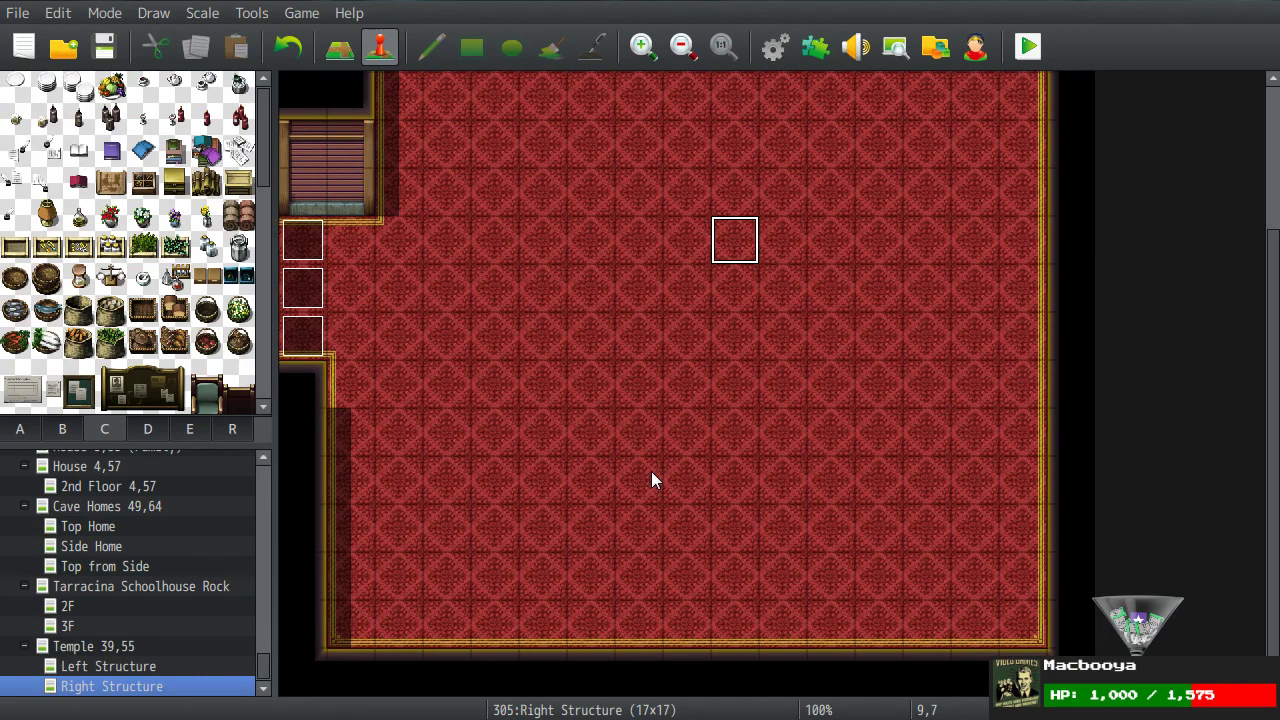
left_click(684, 392)
left_click(655, 335)
scroll(751, 398, "up", 3)
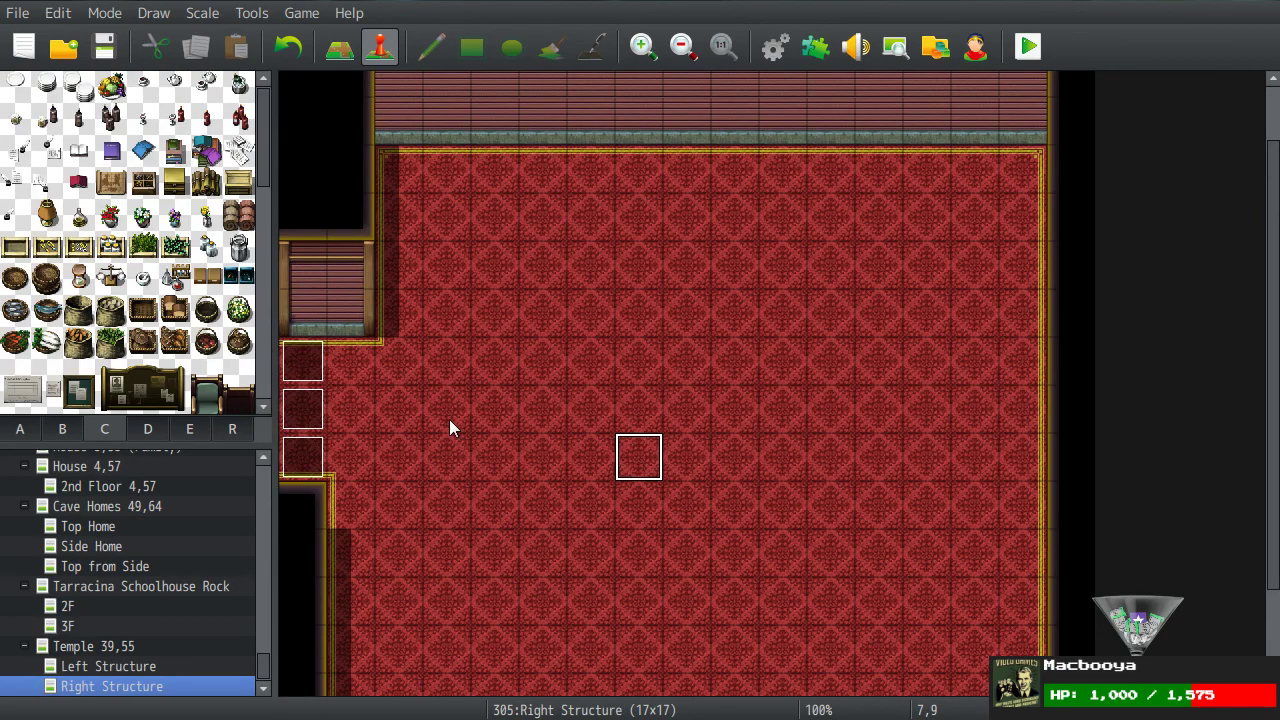
scroll(693, 543, "down", 2)
scroll(690, 540, "down", 2)
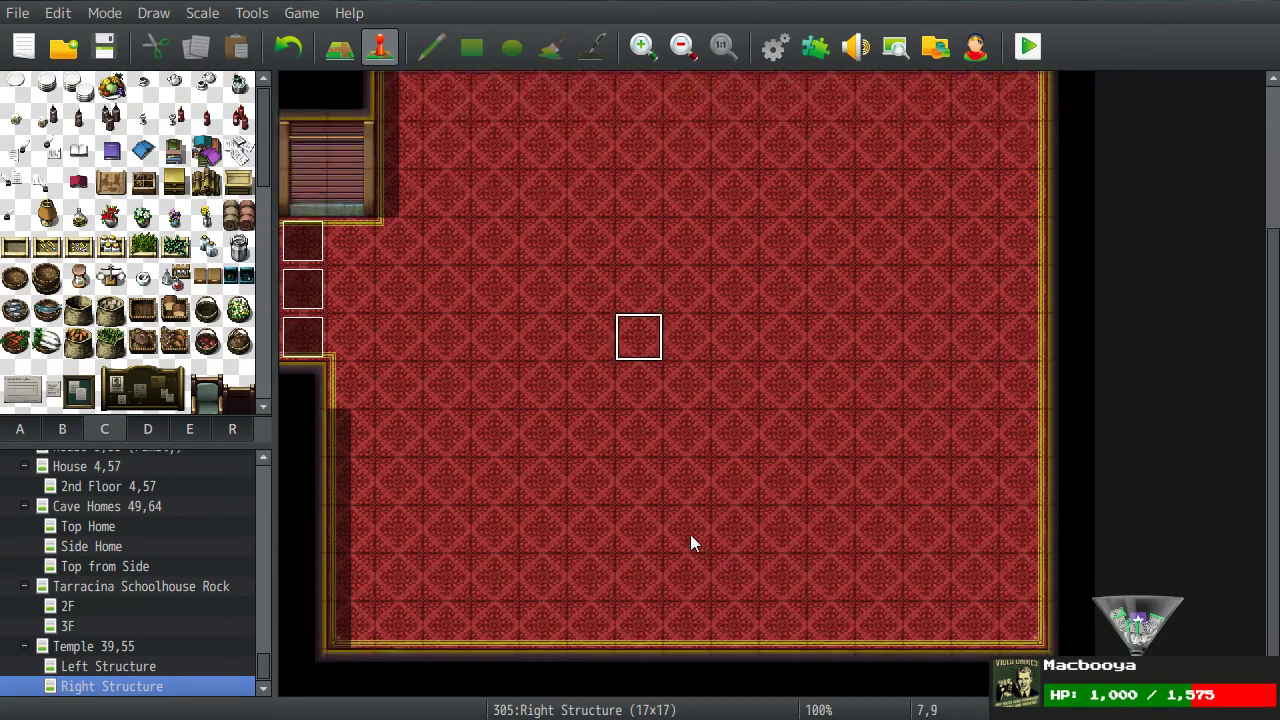
Step: On the Temple 39,55 map, create an event with a Player Touch trigger on the east passage's top edge tile
left_click(70, 648)
scroll(1010, 362, "right", 5, "shift")
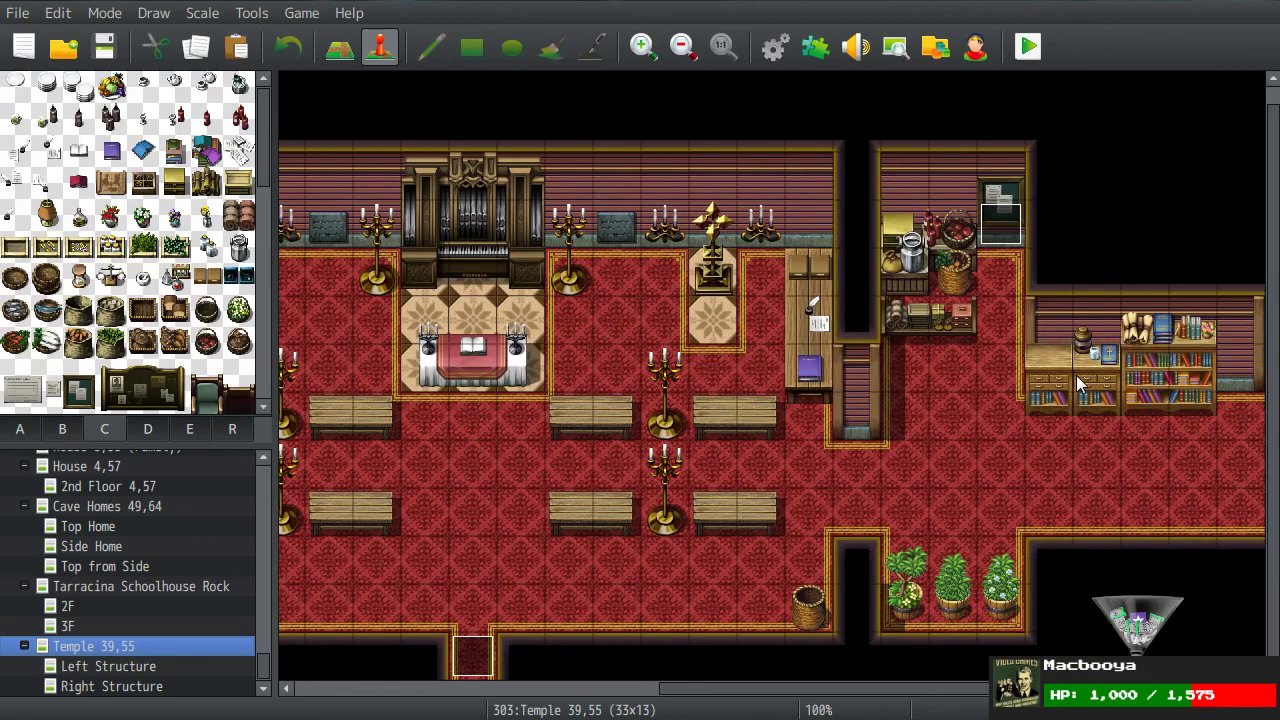
double_click(1228, 418)
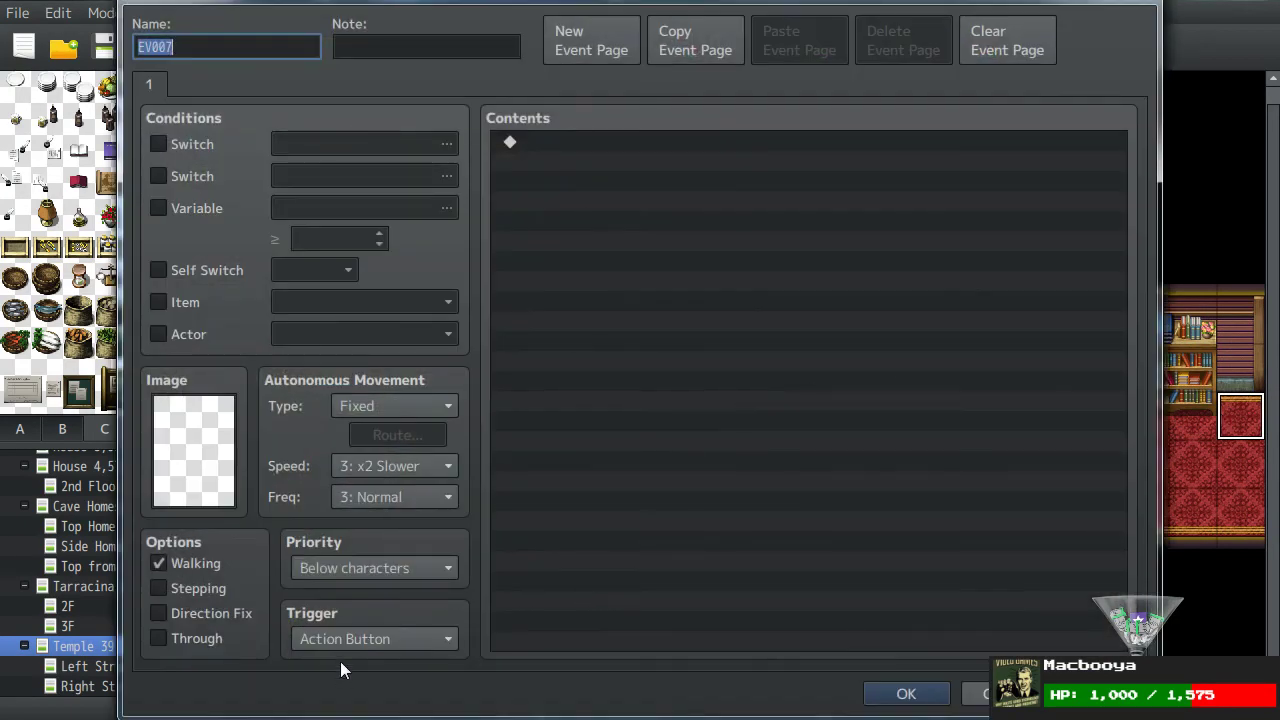
left_click(345, 639)
left_click(333, 686)
Step: Add a Transfer Player command to Right Structure (1,7) to the new event and save the event
double_click(861, 359)
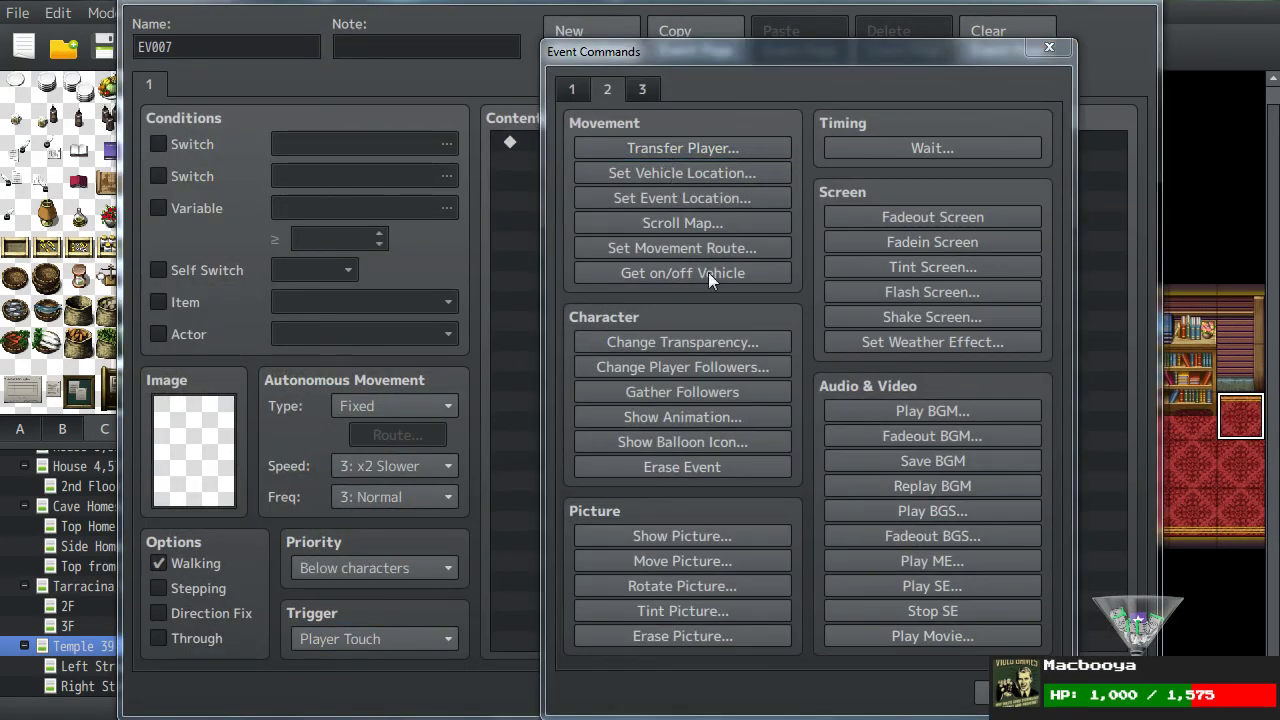
left_click(682, 147)
left_click(719, 303)
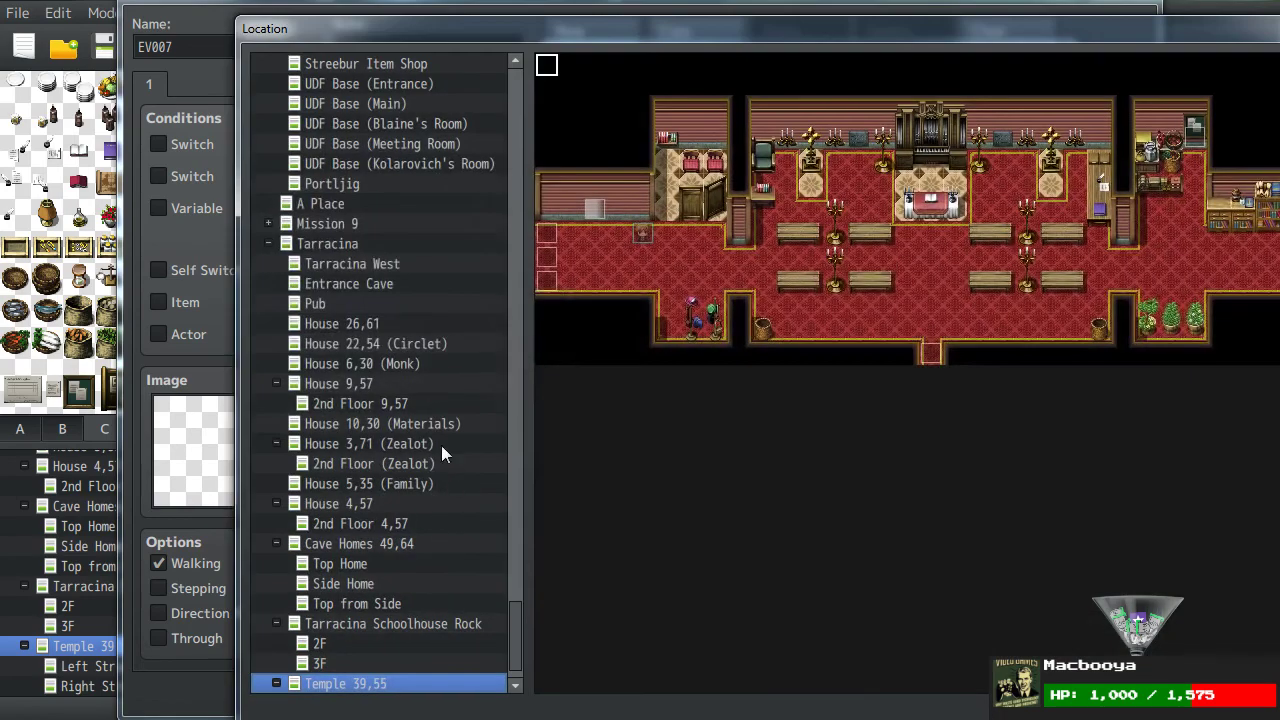
scroll(340, 670, "down", 1)
left_click(340, 683)
left_click(592, 236)
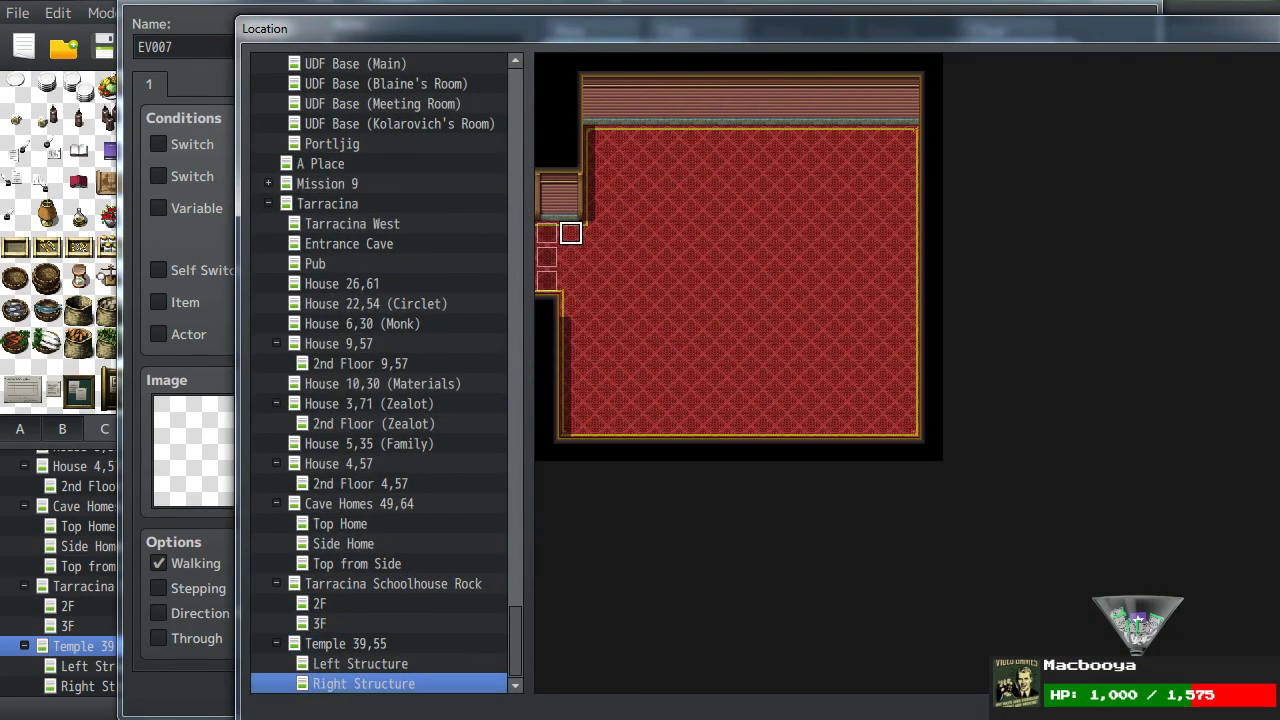
key("Return")
left_click(822, 530)
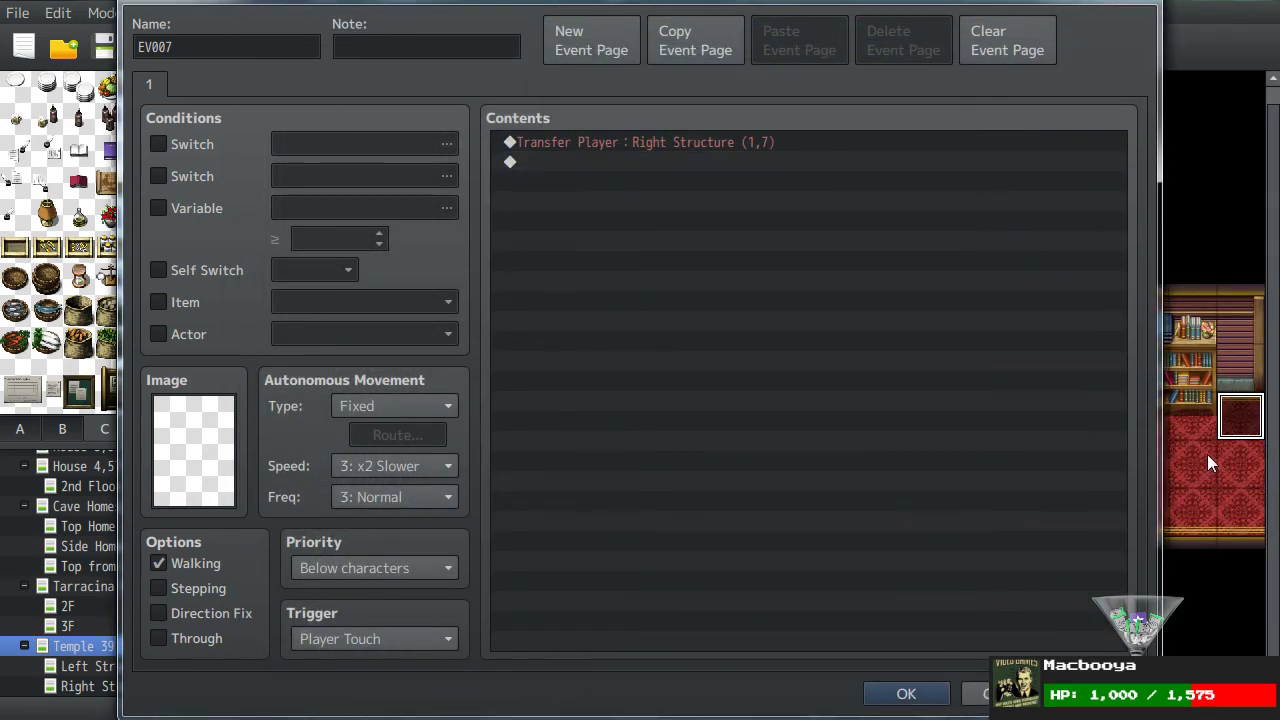
left_click(922, 694)
Step: Copy the transfer event onto the two tiles directly below it at the east passage's edge
left_click(1238, 416)
key("ctrl+c")
left_click(1236, 464)
key("ctrl+v")
left_click(1236, 516)
key("ctrl+v")
Step: Set the middle east-passage event's transfer destination to Right Structure (1,8)
left_click(1238, 475)
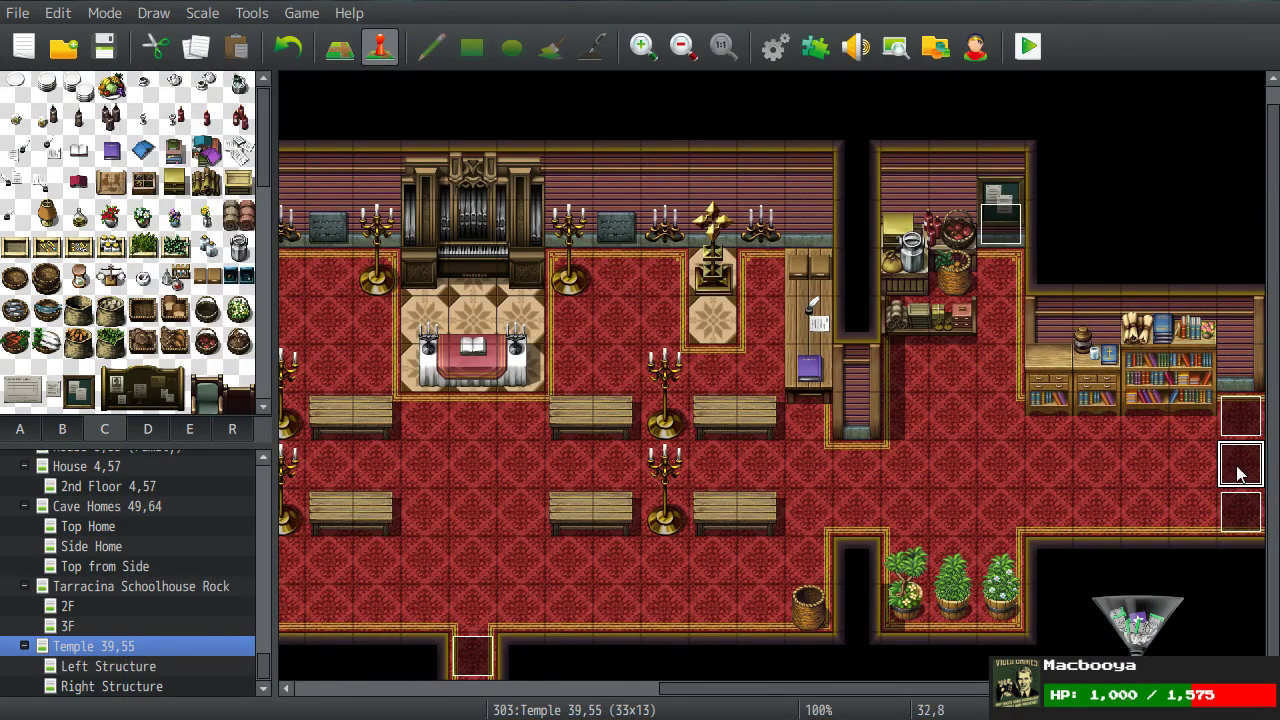
double_click(1238, 475)
double_click(540, 142)
left_click(701, 303)
key("Down")
key("Return")
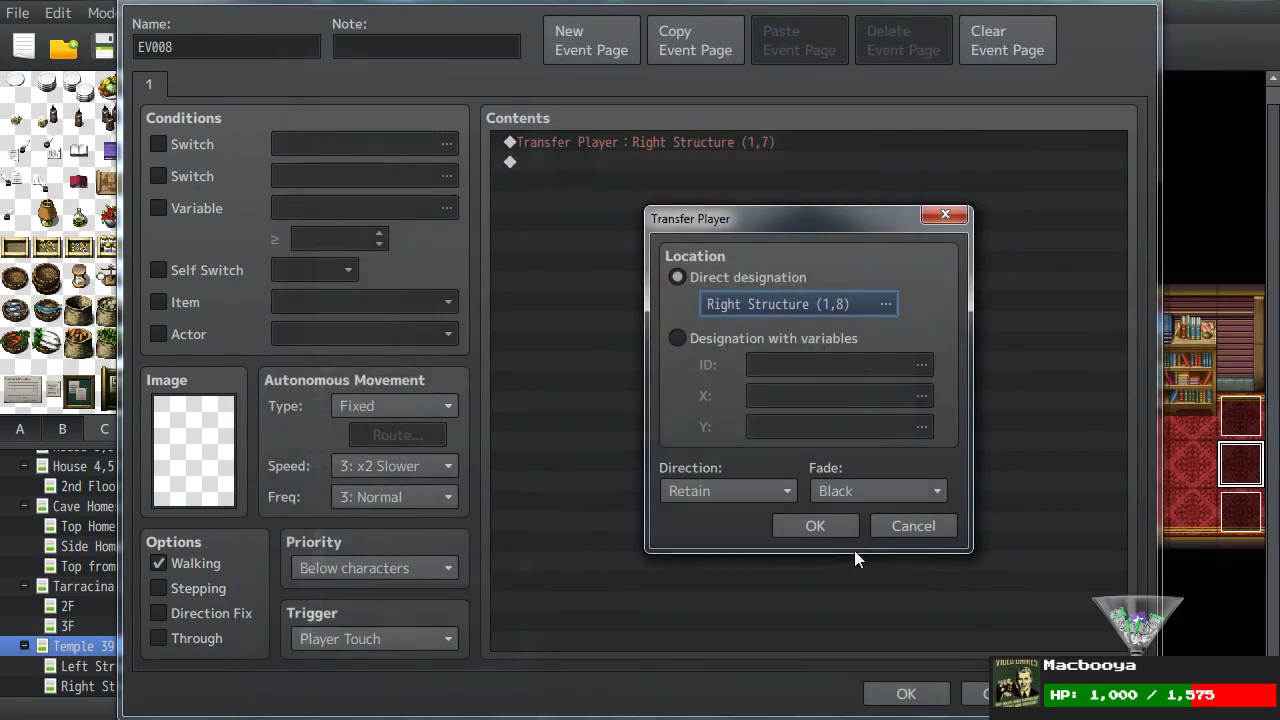
key("Return")
left_click(906, 693)
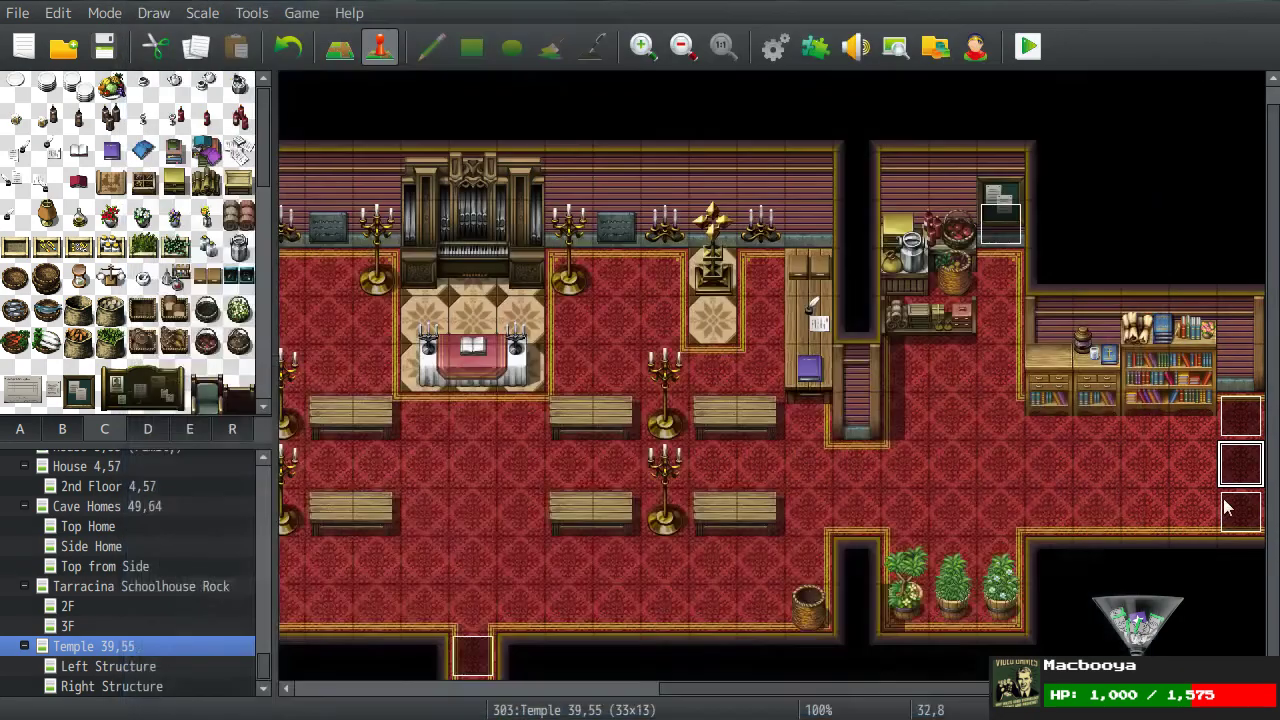
Step: Set the bottom east-passage event's transfer destination to Right Structure (1,9)
double_click(1240, 512)
double_click(564, 142)
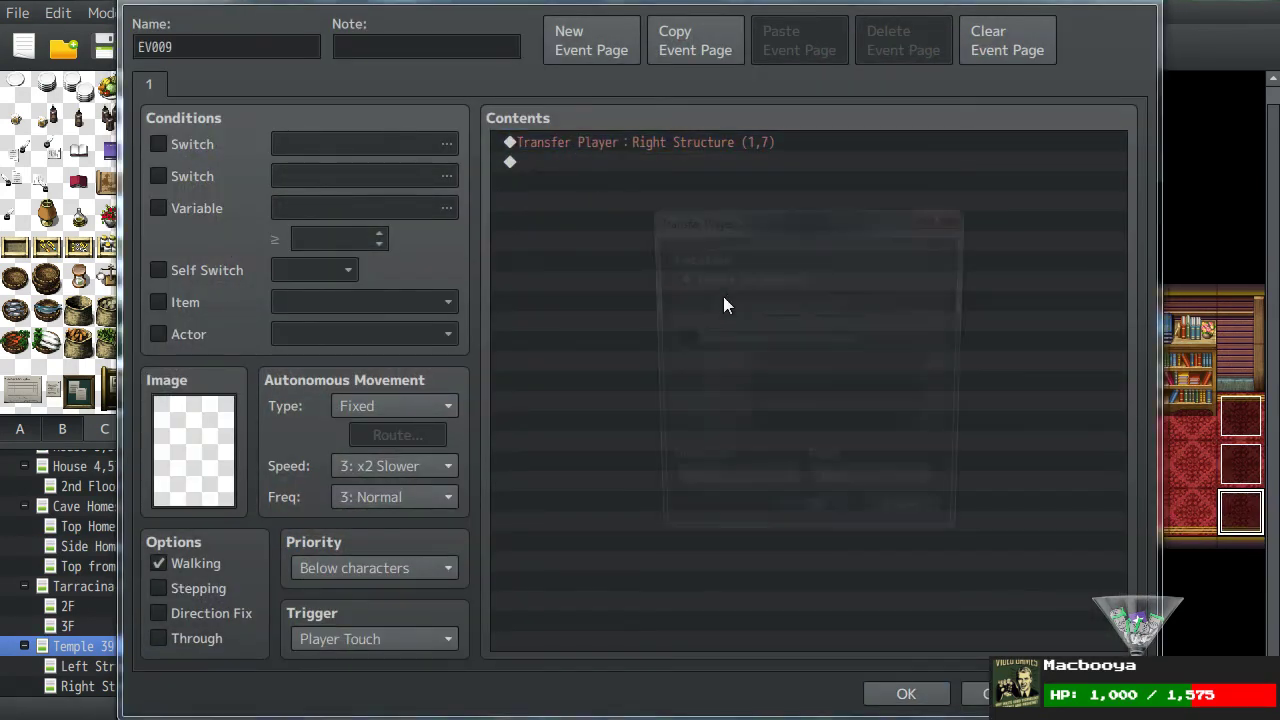
left_click(745, 305)
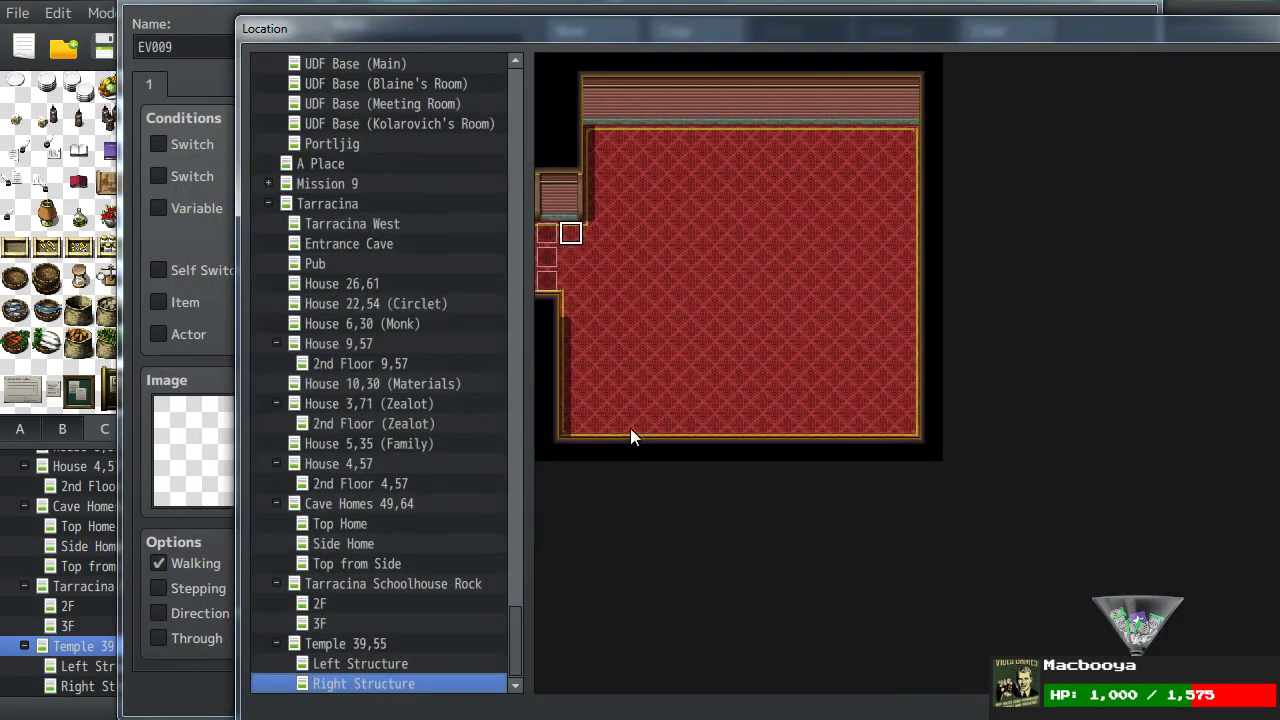
left_click(576, 284)
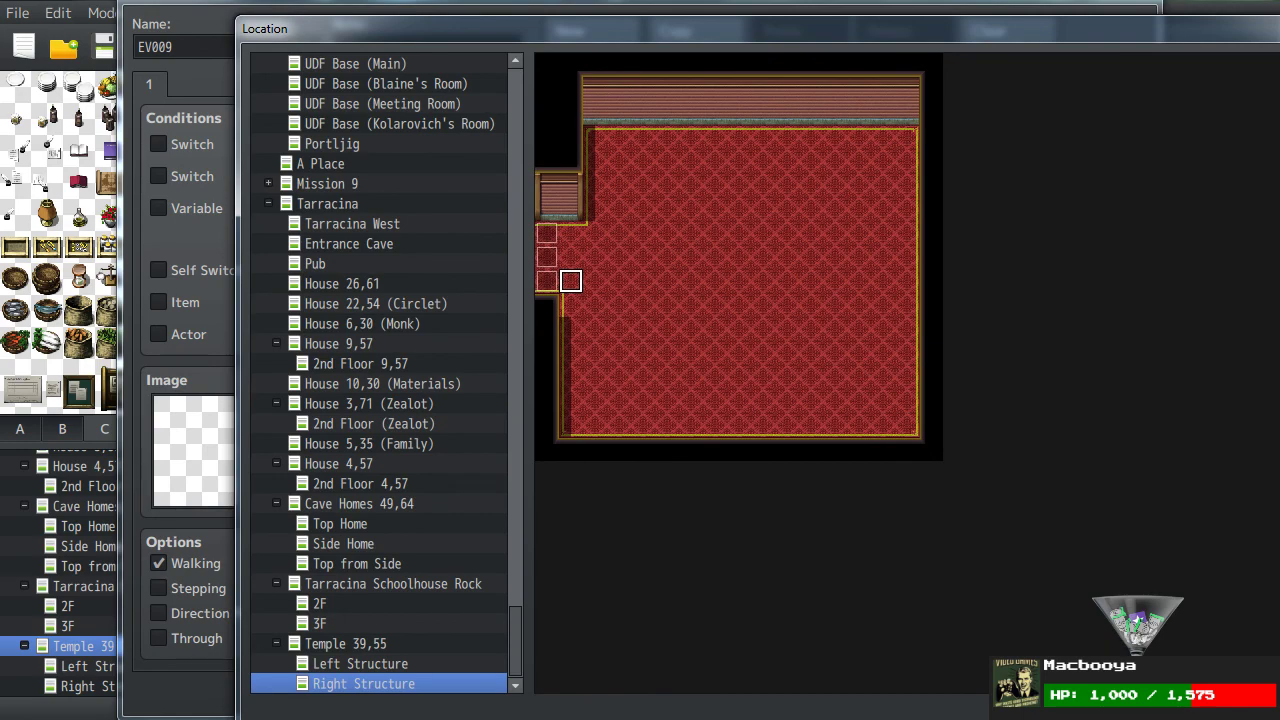
key("Return")
left_click(840, 528)
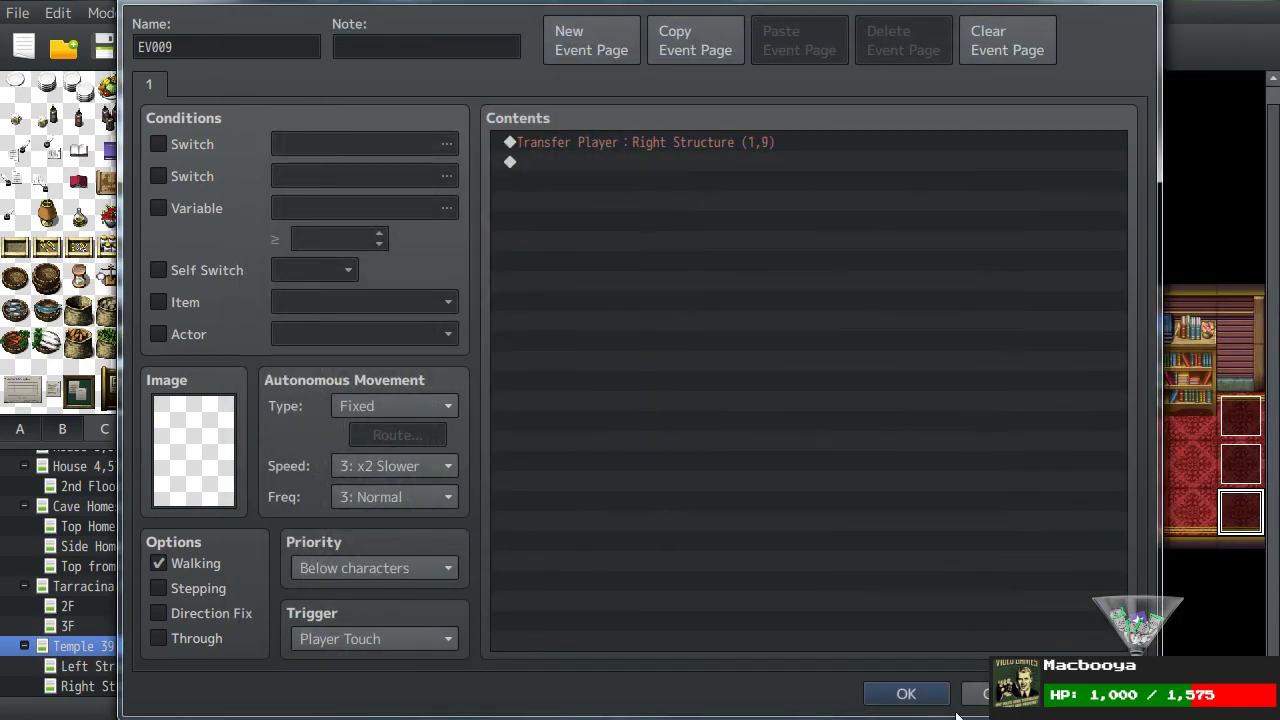
left_click(906, 694)
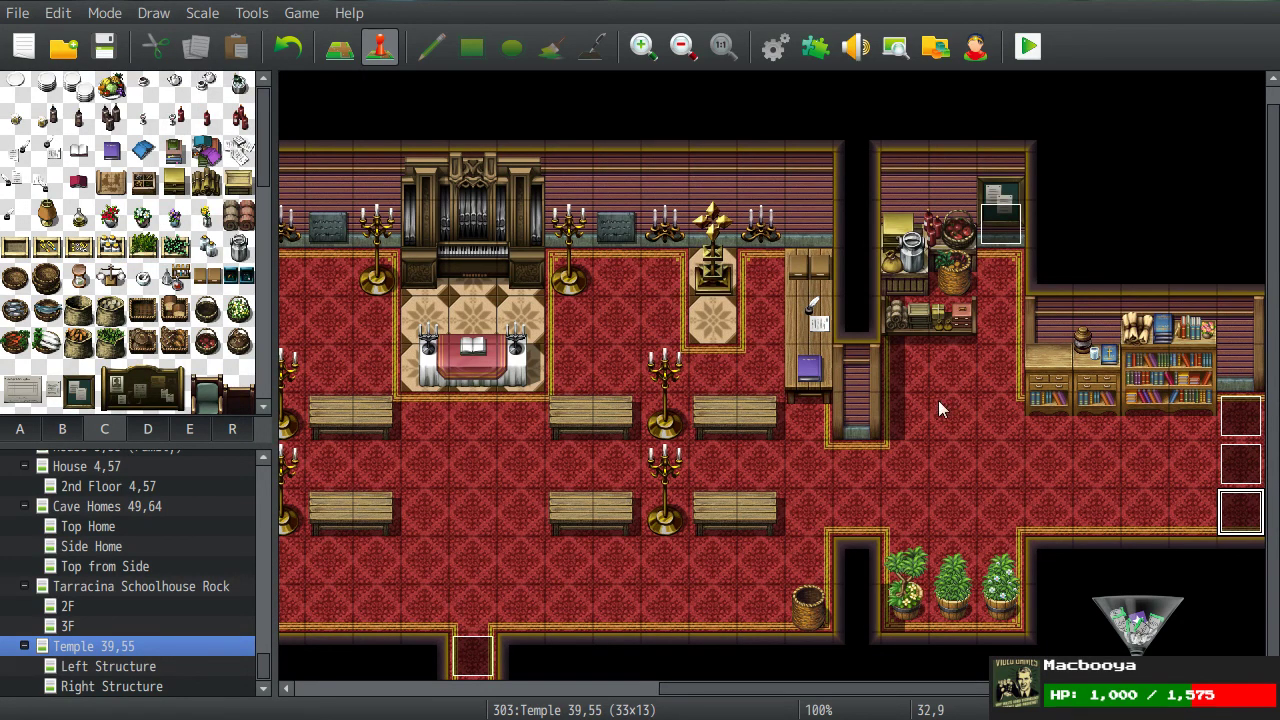
scroll(846, 436, "down", 1)
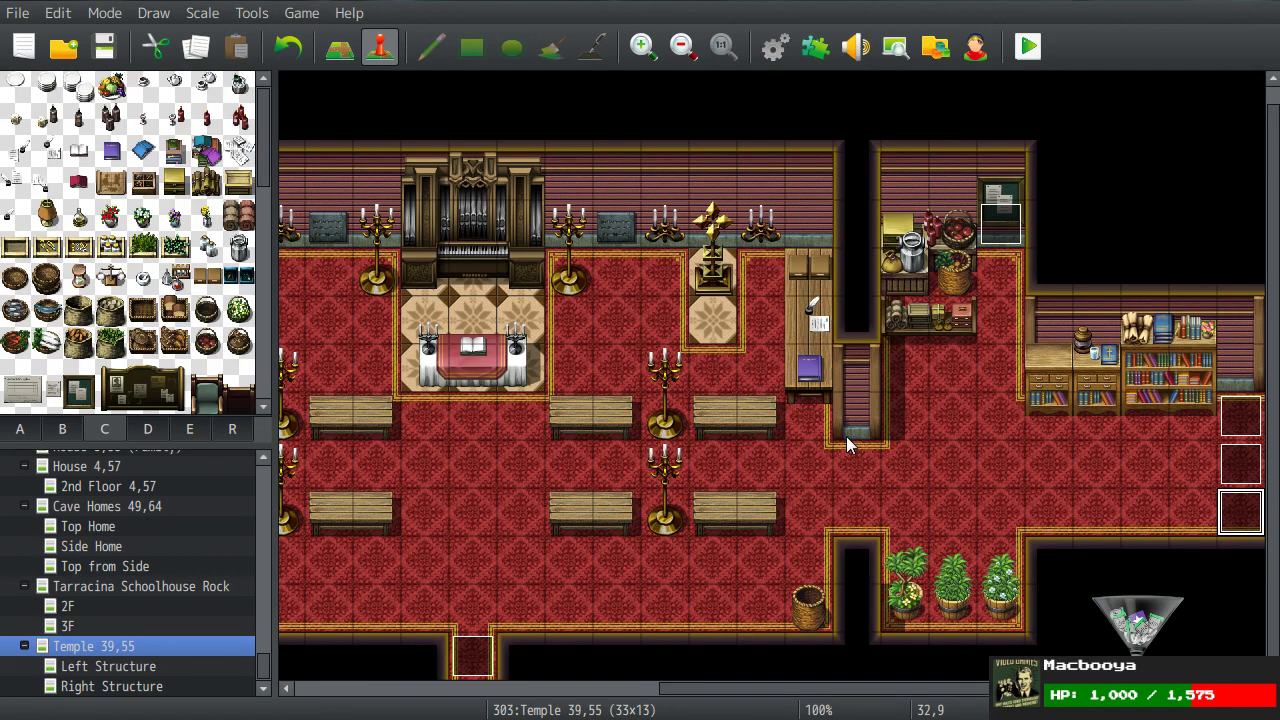
Step: Look through the background music tracks in the sound test, select Spellbound and set the volume to 65%
left_click(855, 46)
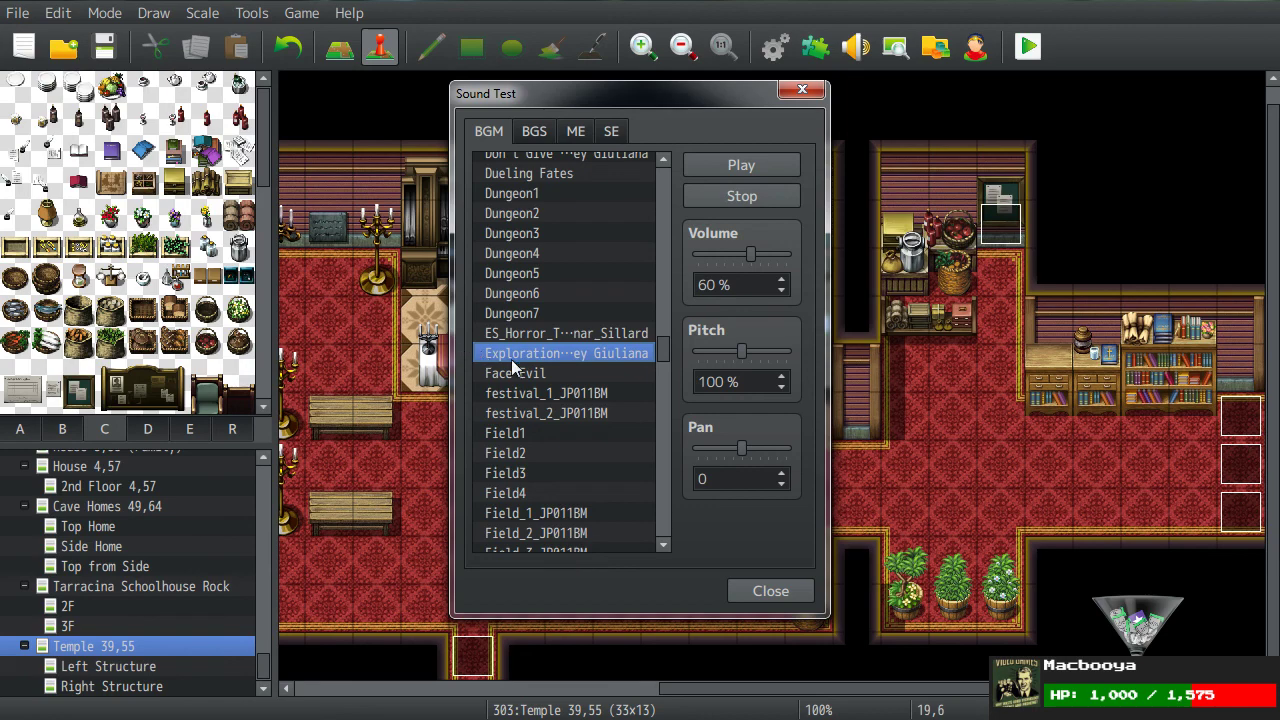
scroll(511, 359, "down", 10)
scroll(511, 359, "down", 3)
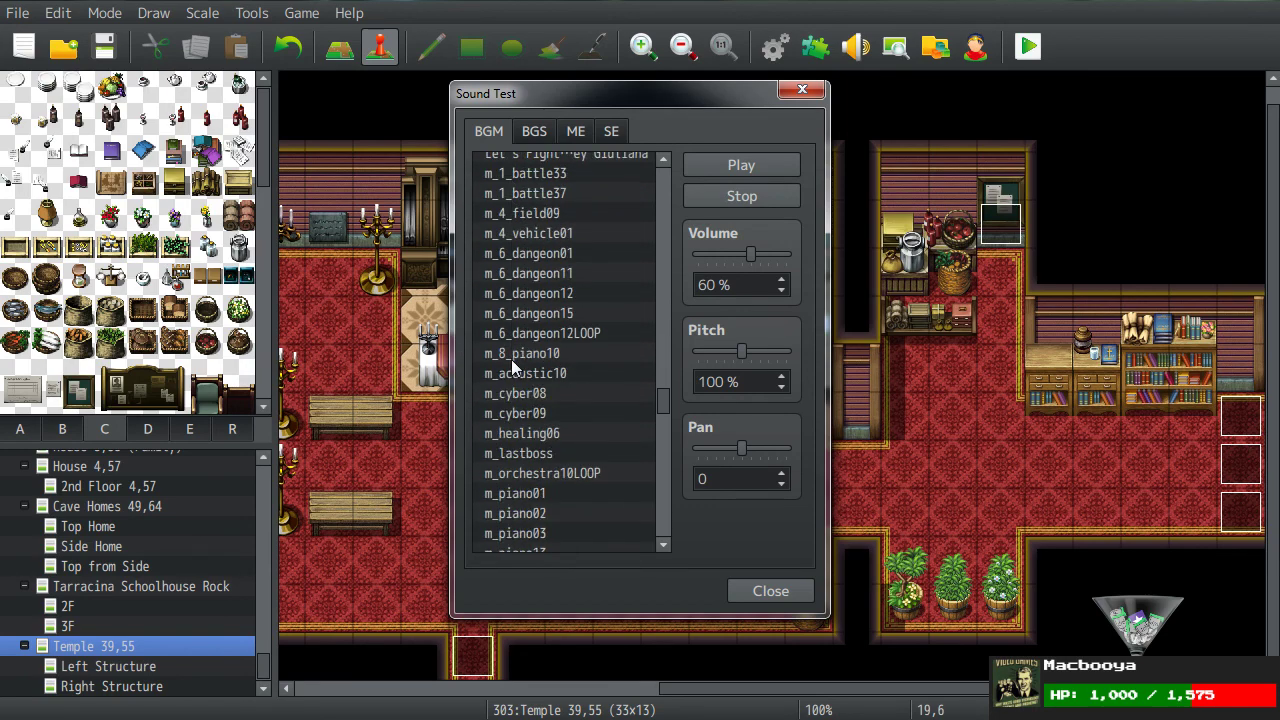
scroll(511, 359, "down", 3)
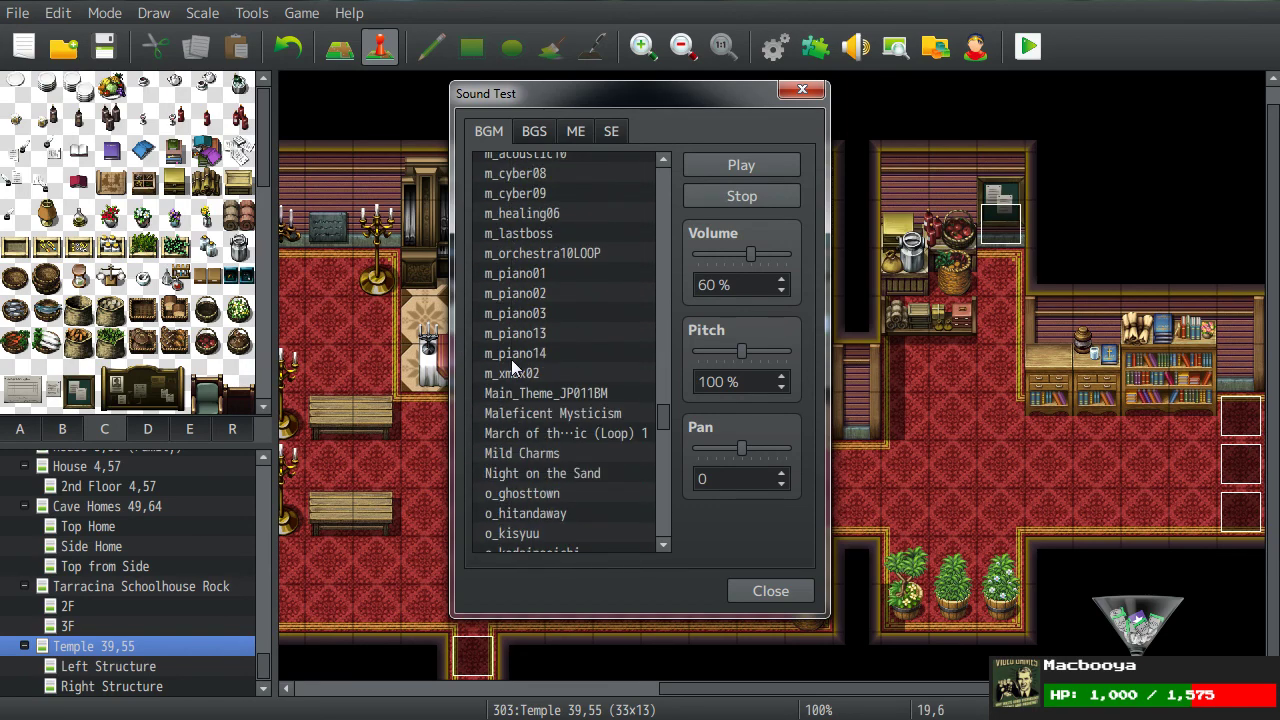
scroll(511, 359, "down", 6)
scroll(511, 359, "down", 5)
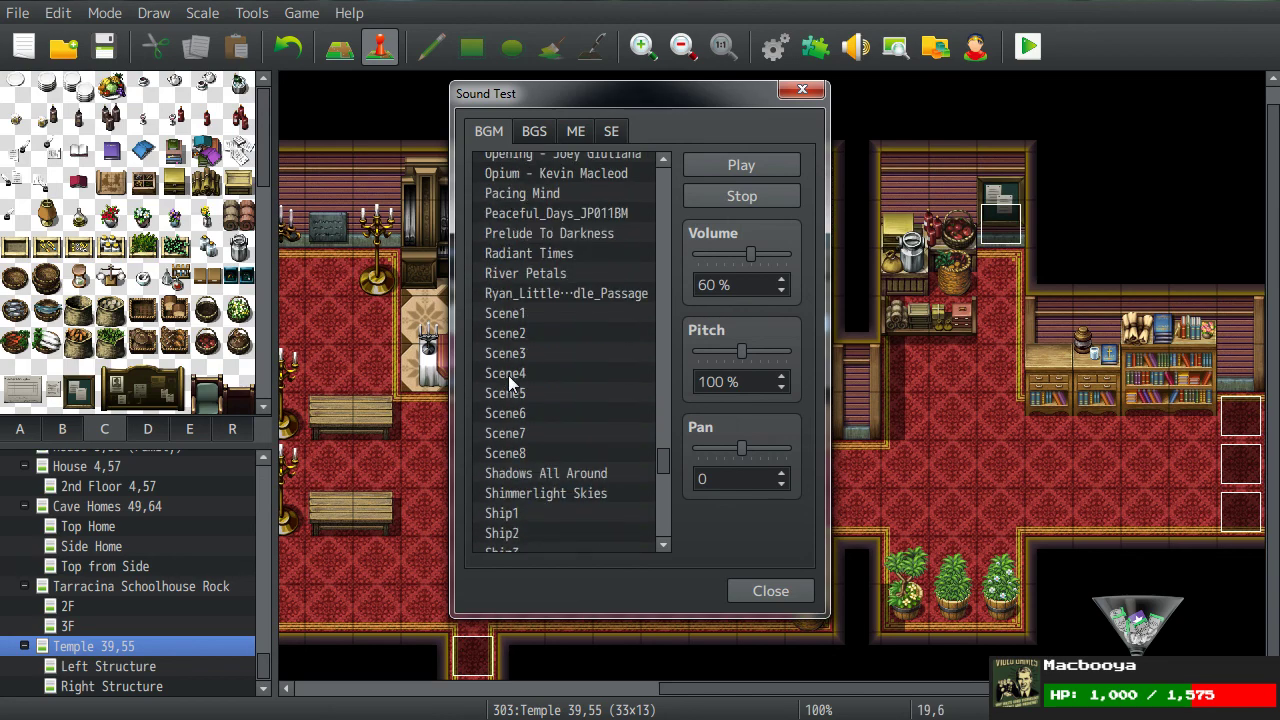
scroll(509, 380, "down", 2)
scroll(509, 380, "down", 2)
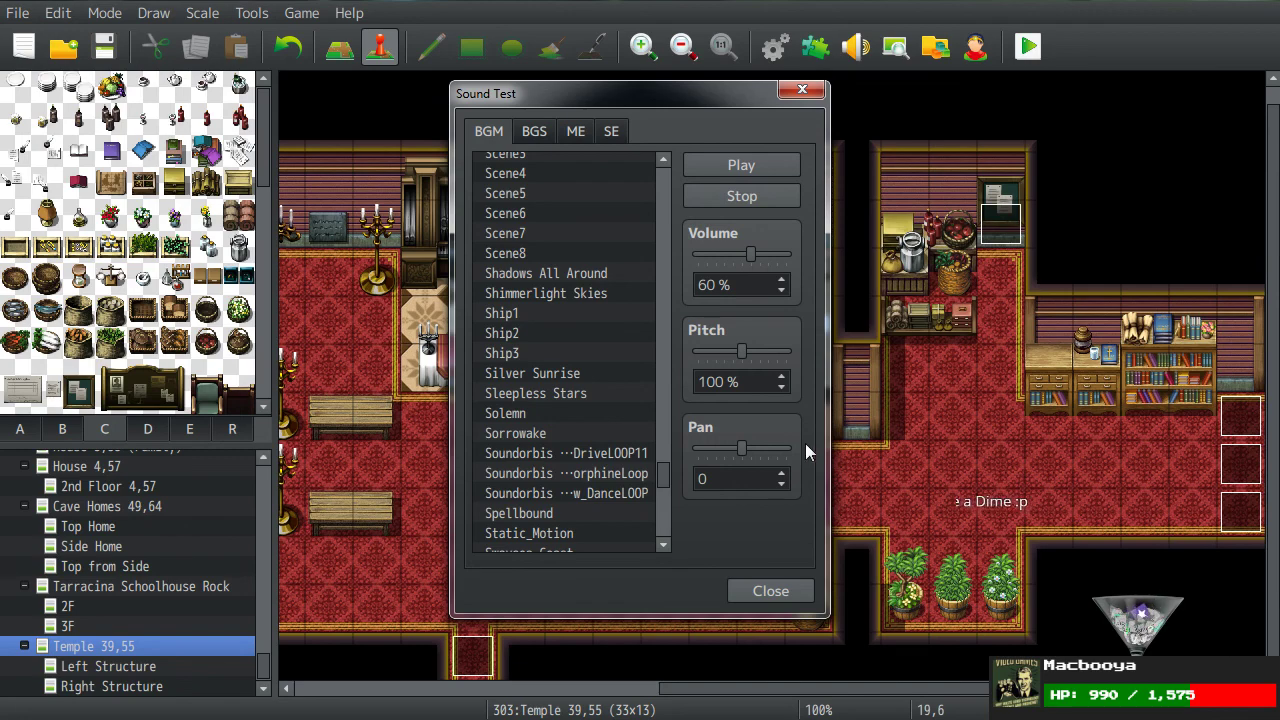
scroll(545, 365, "down", 1)
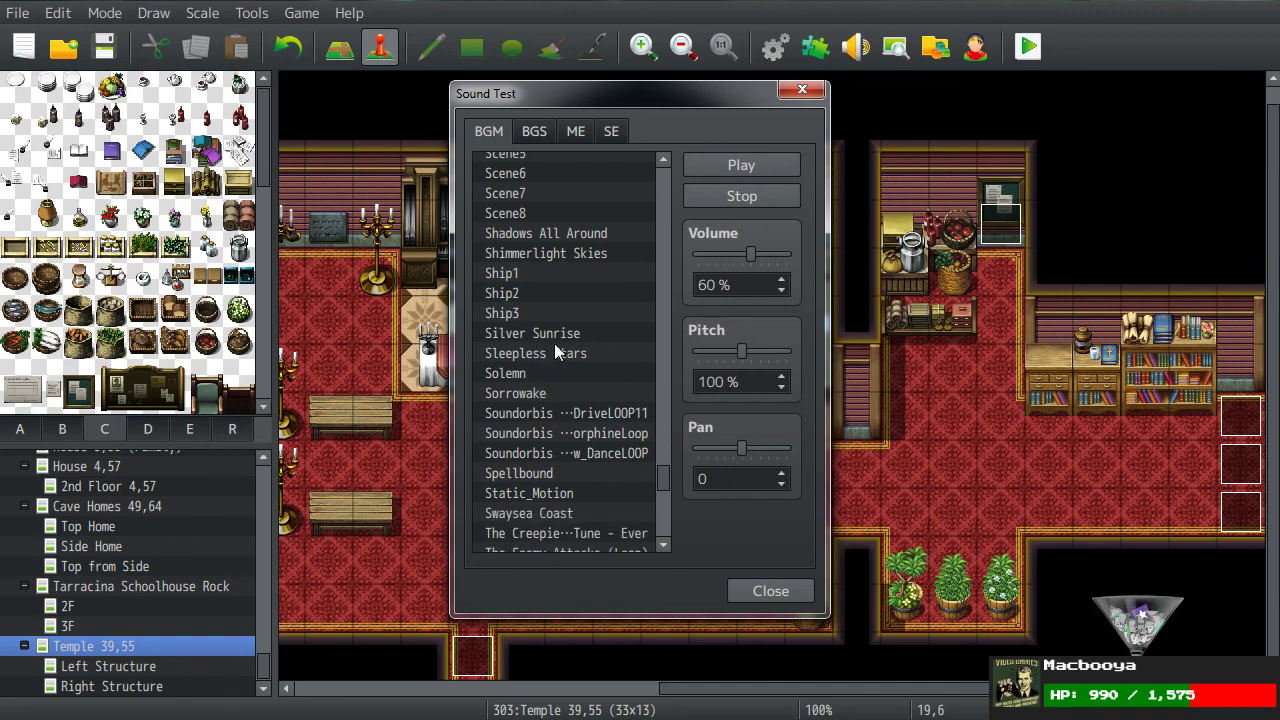
scroll(538, 384, "down", 3)
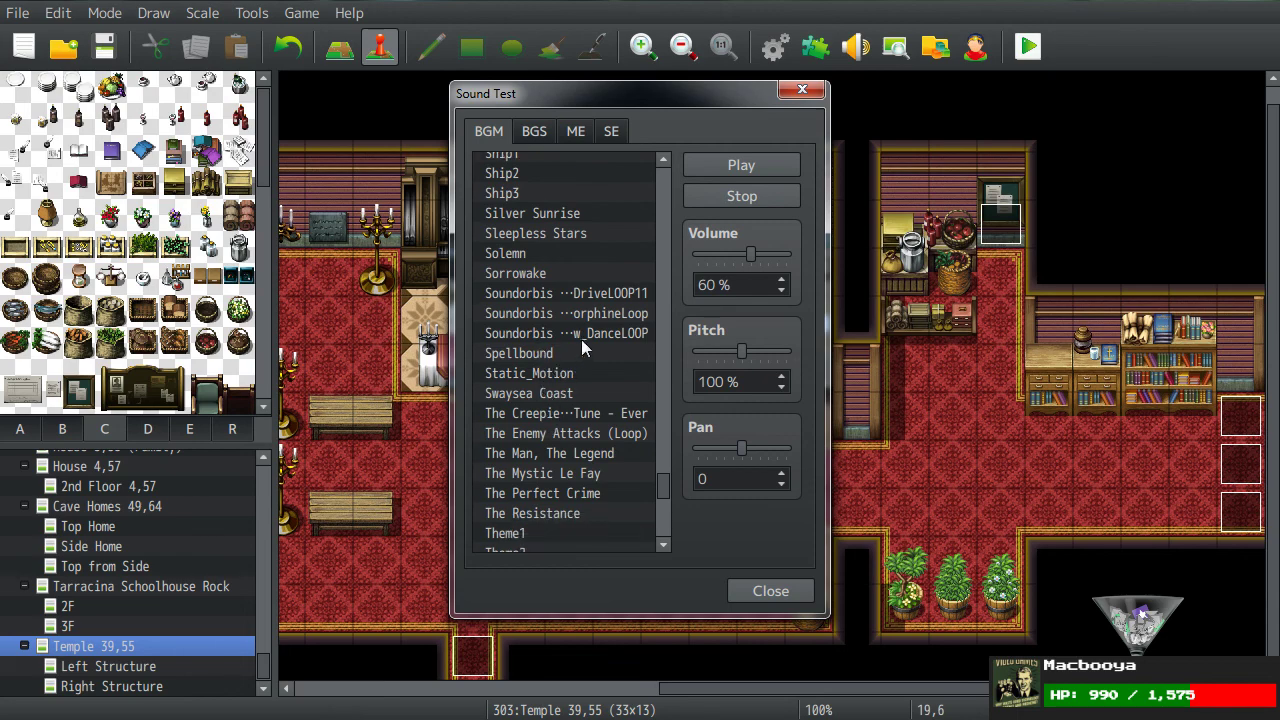
scroll(581, 341, "down", 2)
left_click(562, 272)
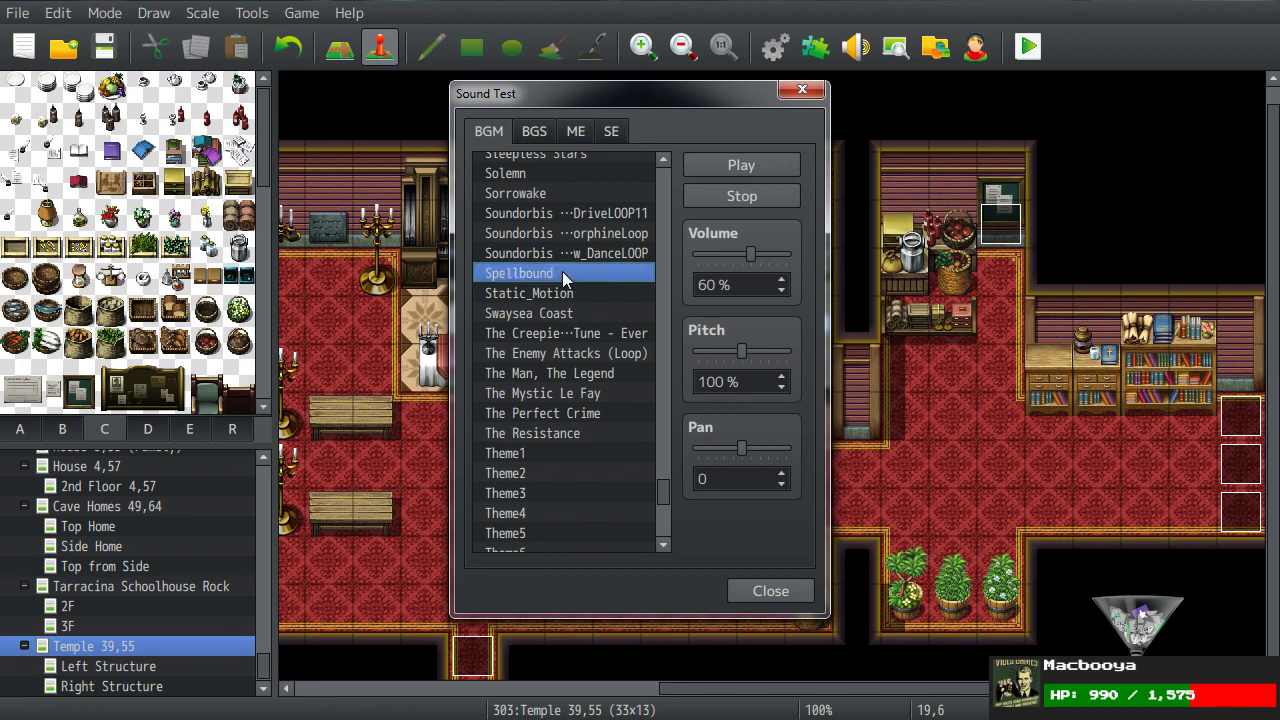
left_click(781, 279)
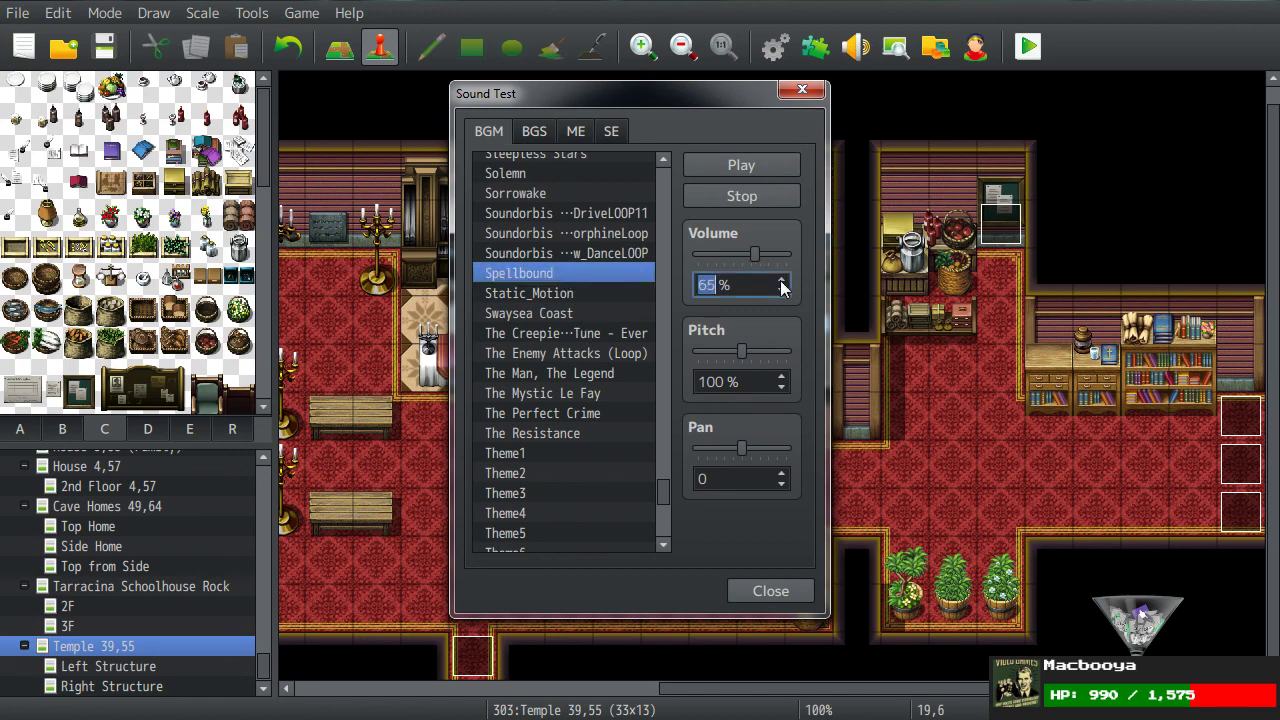
left_click(800, 92)
Step: Look over the temple's west side and the empty Left Structure and Right Structure maps
right_click(768, 445)
left_click(705, 335)
double_click(705, 335)
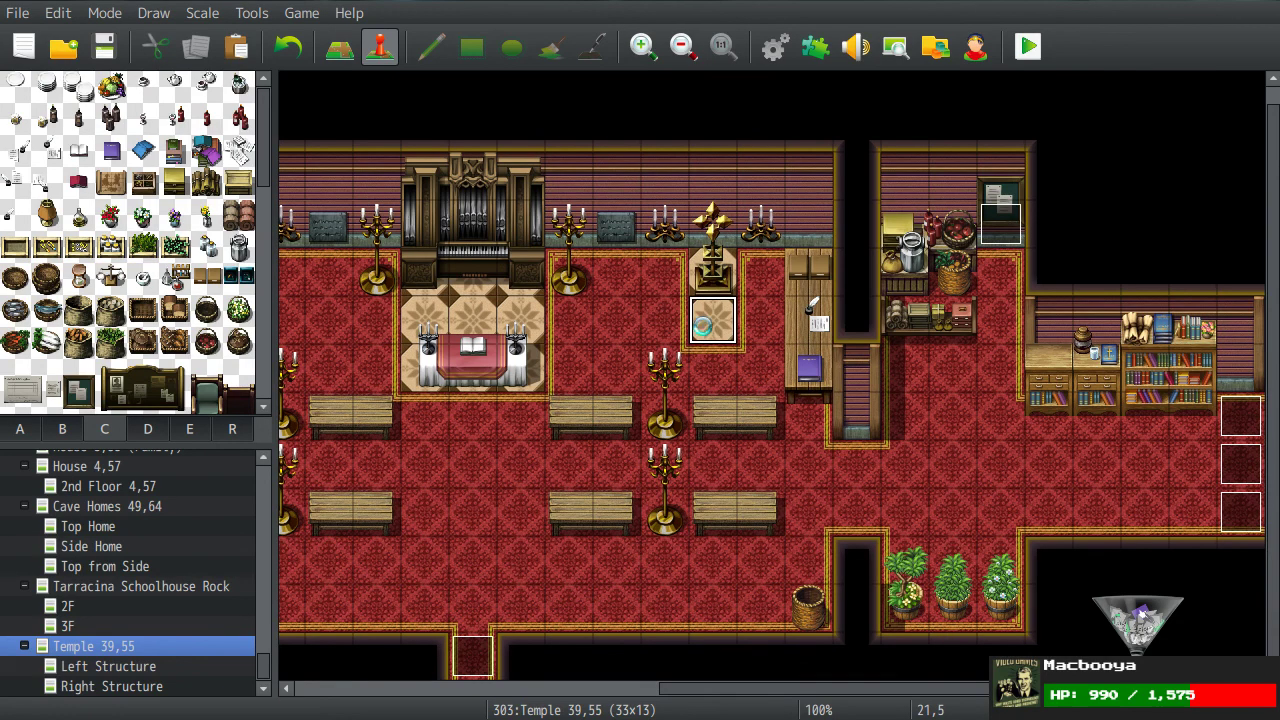
right_click_drag(705, 335, 558, 422)
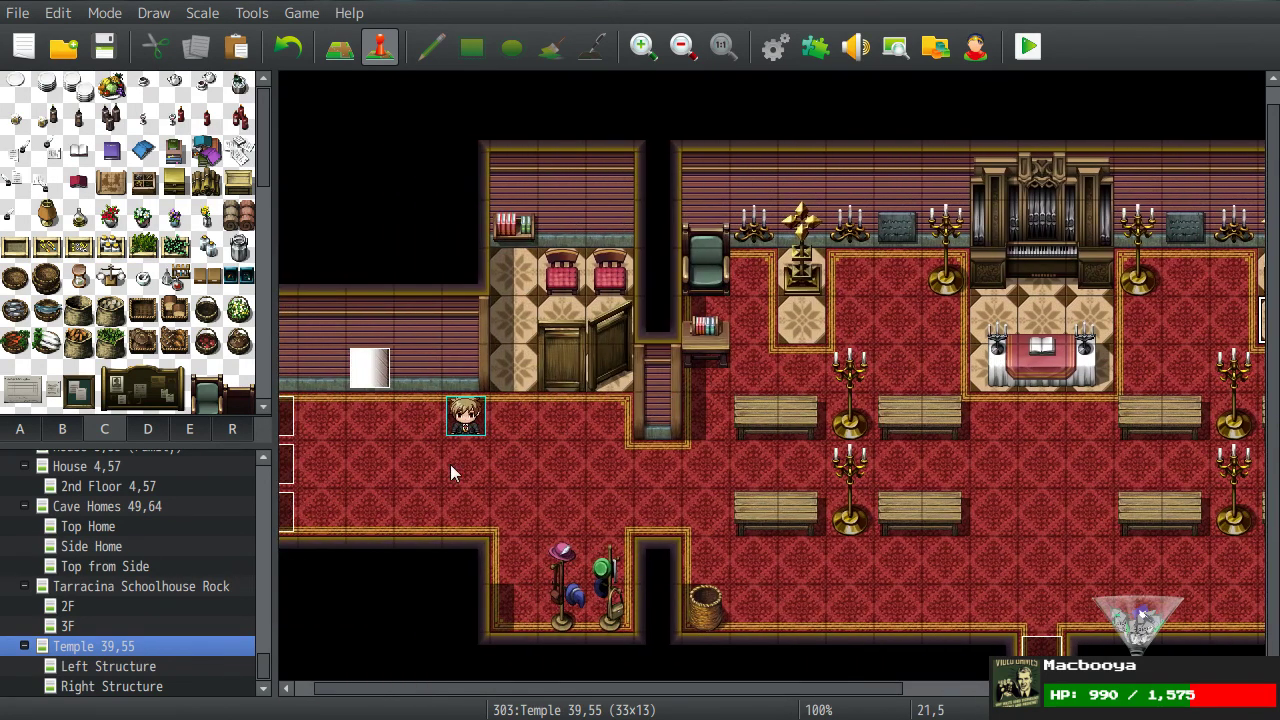
left_click(108, 666)
scroll(549, 406, "down", 5)
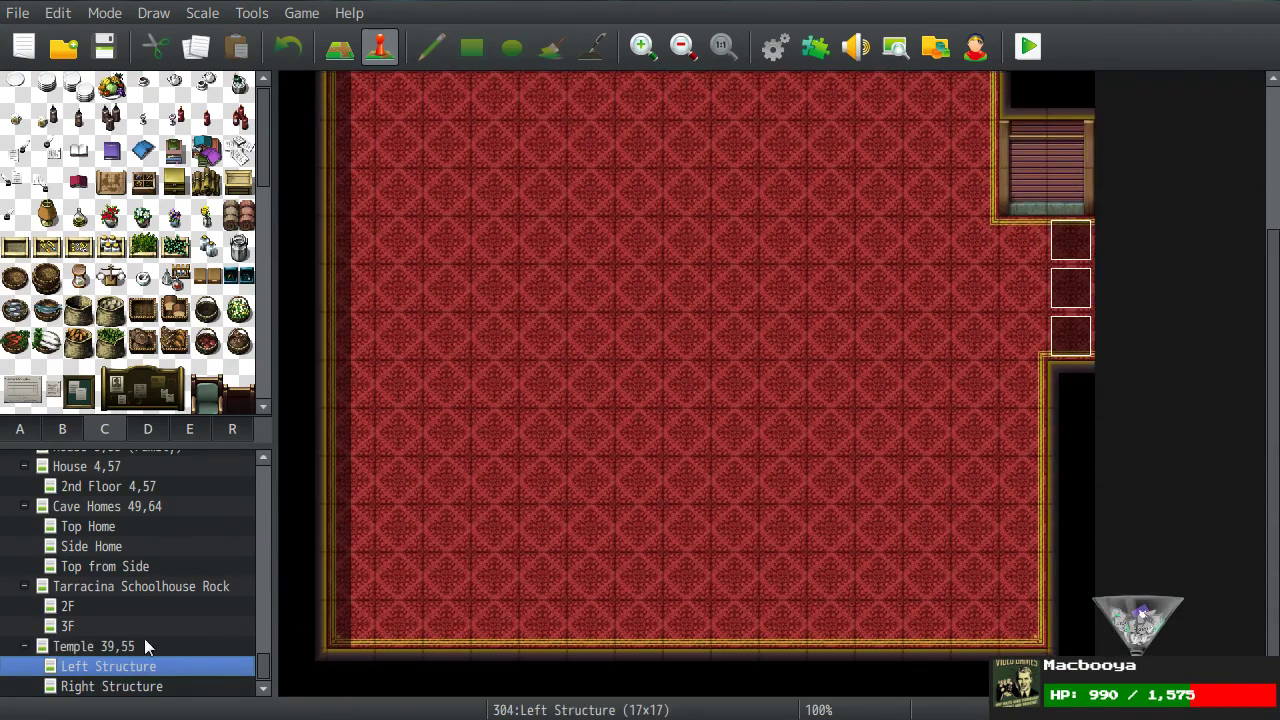
left_click(100, 686)
middle_click_drag(589, 360, 590, 296)
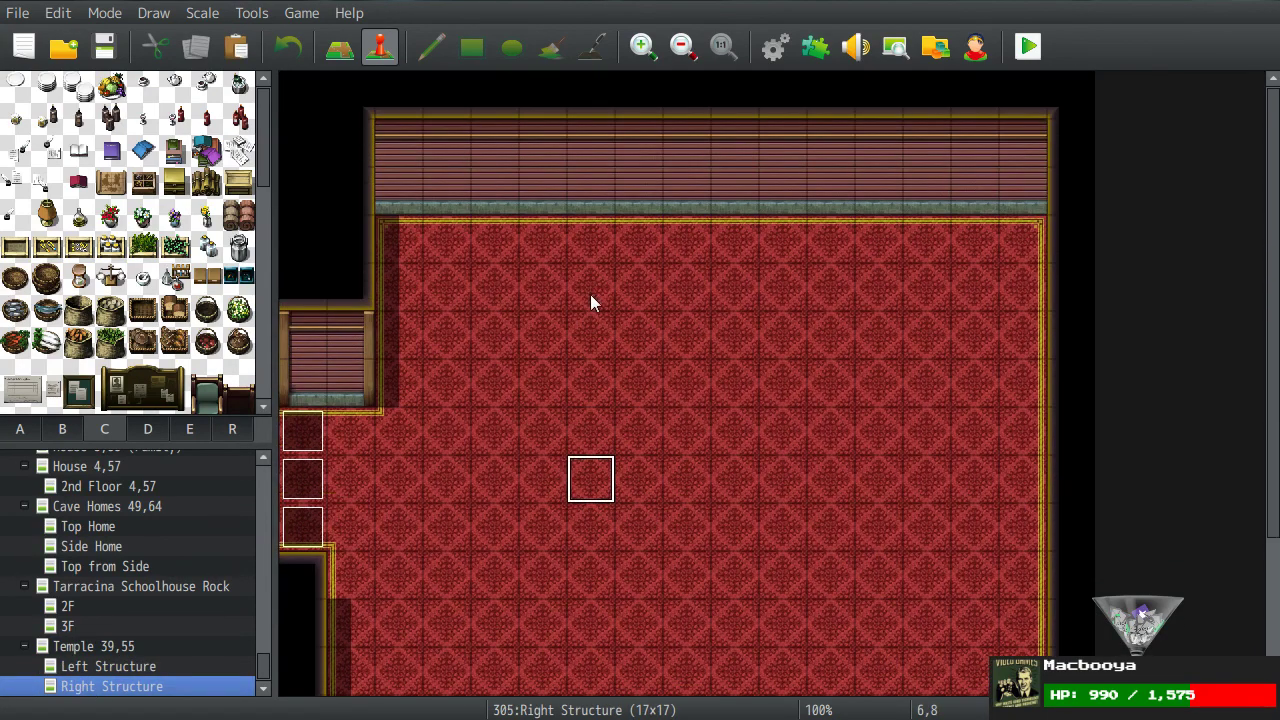
scroll(127, 623, "up", 10)
scroll(130, 620, "up", 3)
scroll(133, 618, "down", 5)
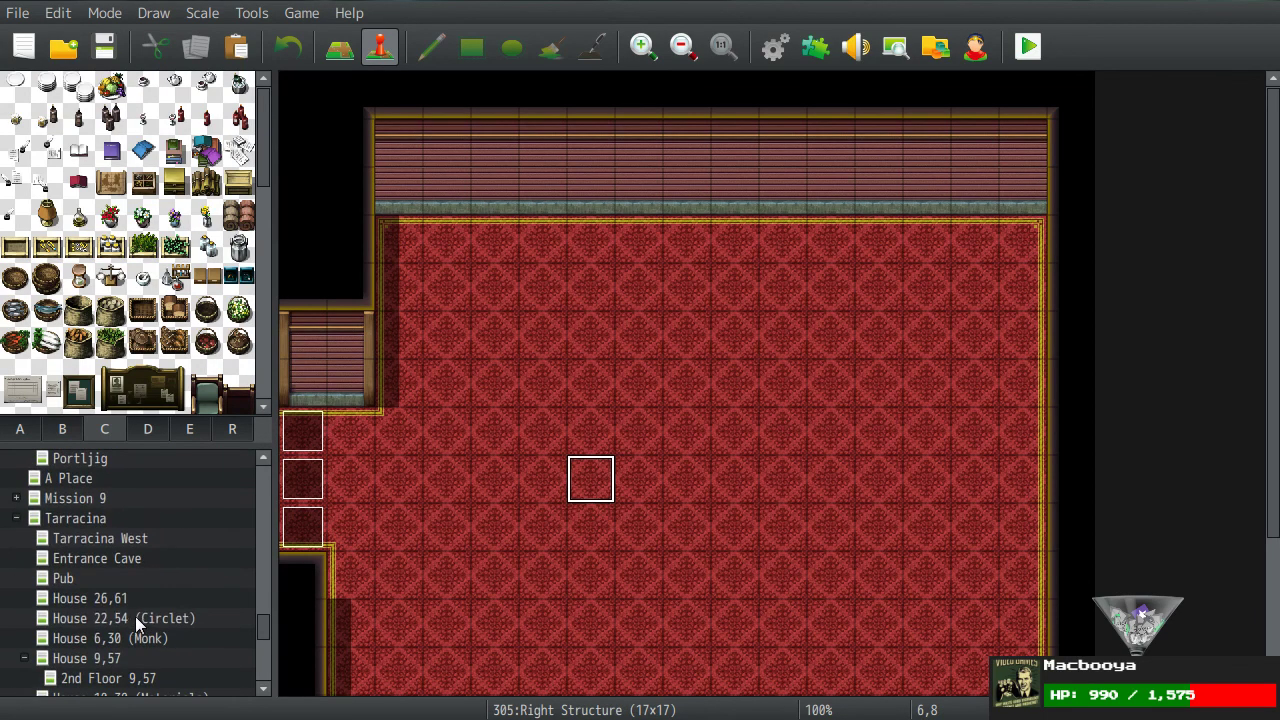
Step: Try filling the floor below Right Structure's north wall with different water tiles, undoing each fill
left_click(24, 429)
scroll(48, 391, "up", 3)
left_click(16, 118)
left_click_drag(511, 354, 631, 423)
right_click(631, 423)
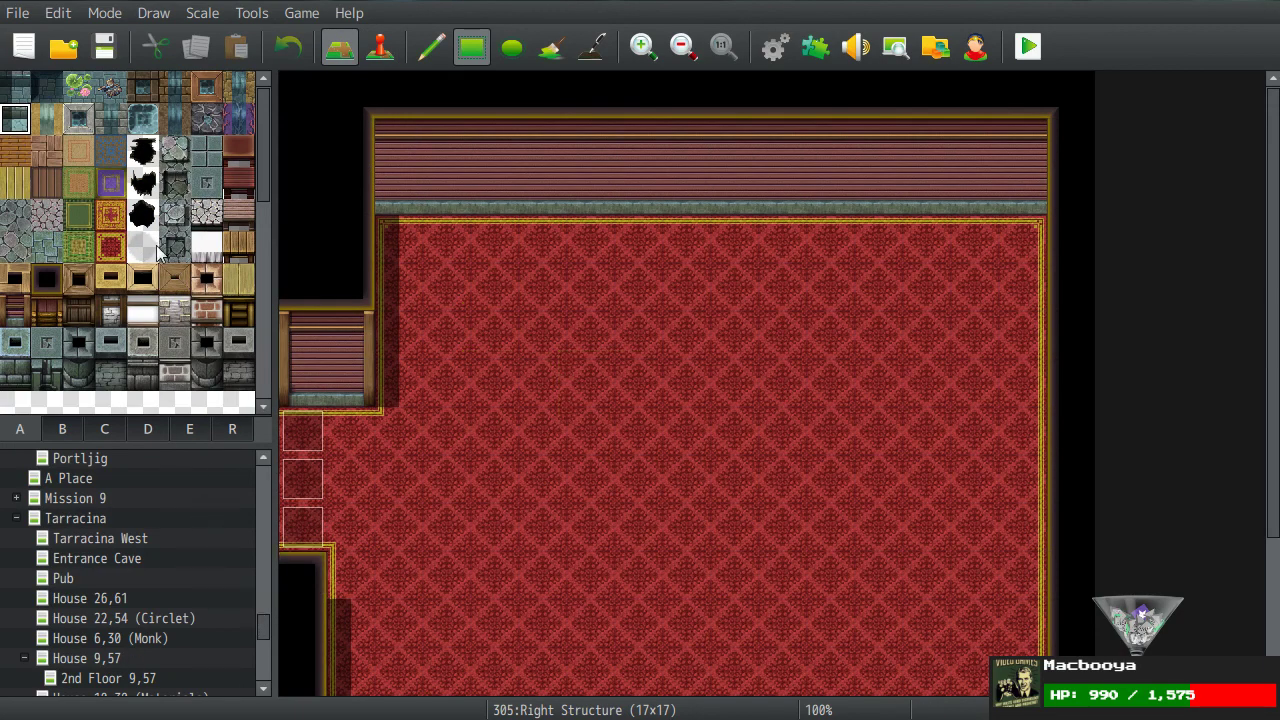
left_click(46, 87)
mouse_move(385, 235)
left_mouse_down()
mouse_move(531, 273)
mouse_move(693, 374)
mouse_move(1006, 369)
left_mouse_up()
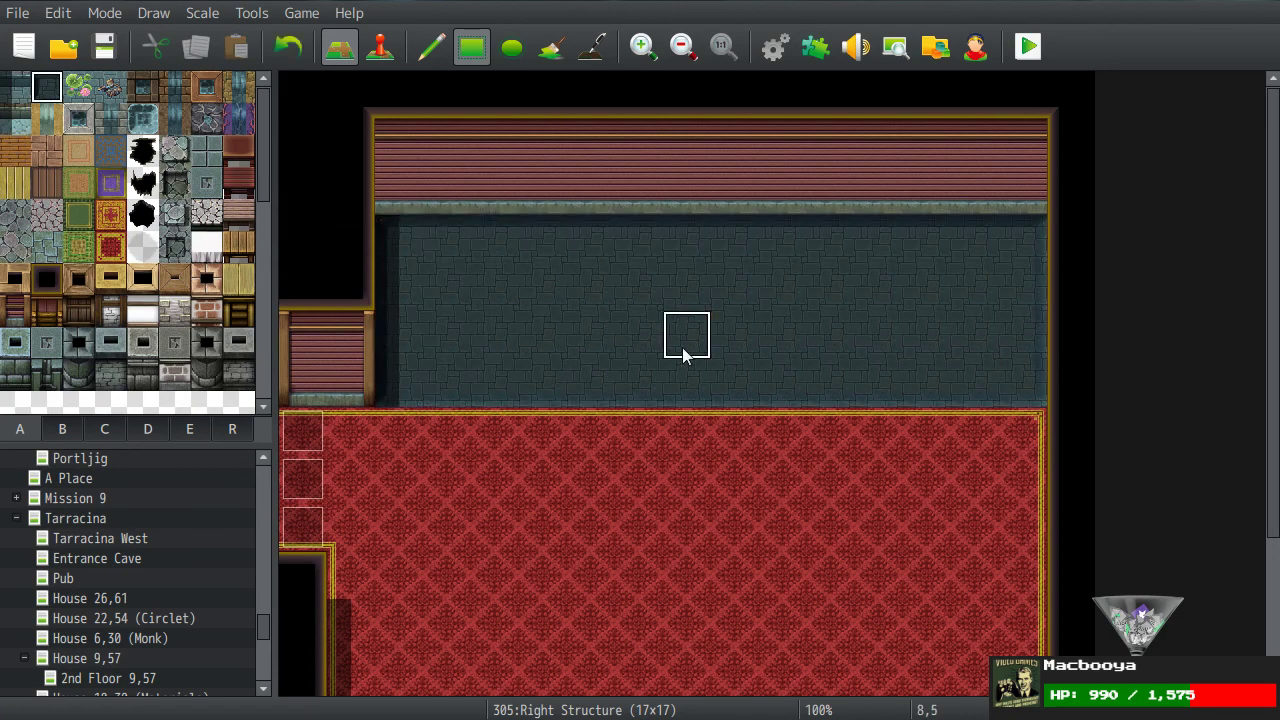
key("ctrl+z")
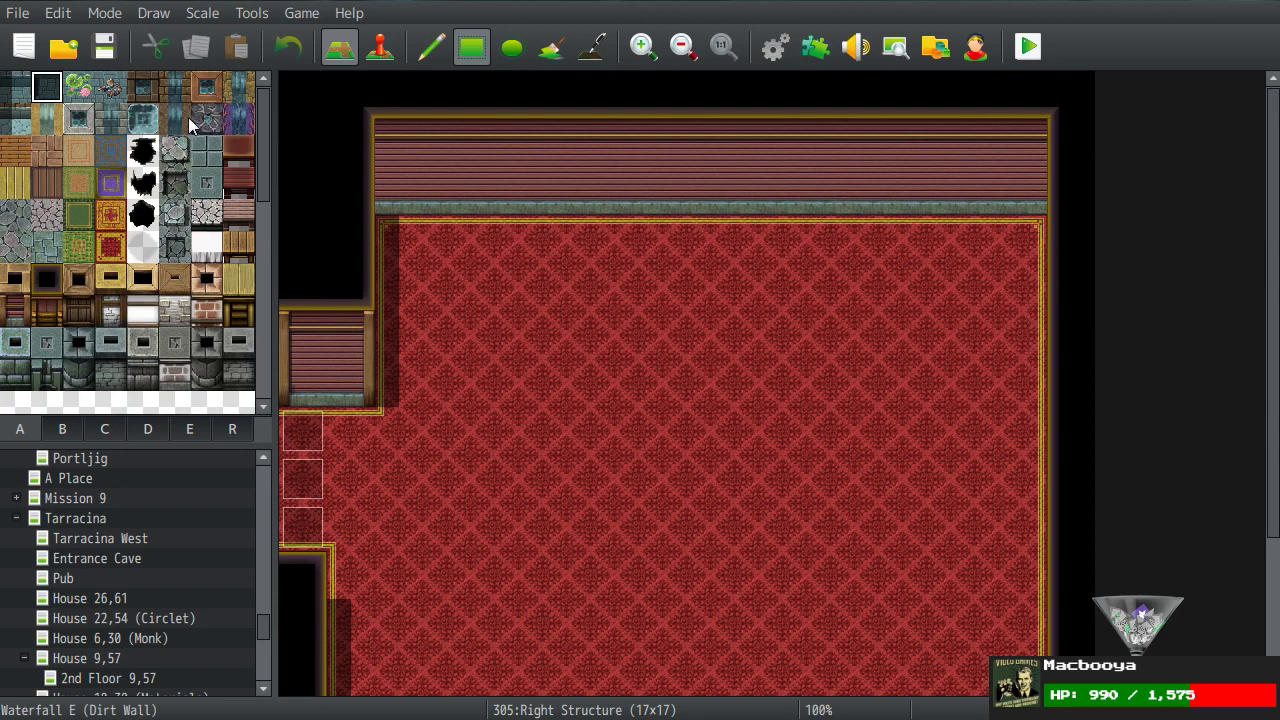
left_click(142, 87)
left_click_drag(400, 238, 1040, 394)
key("ctrl+z")
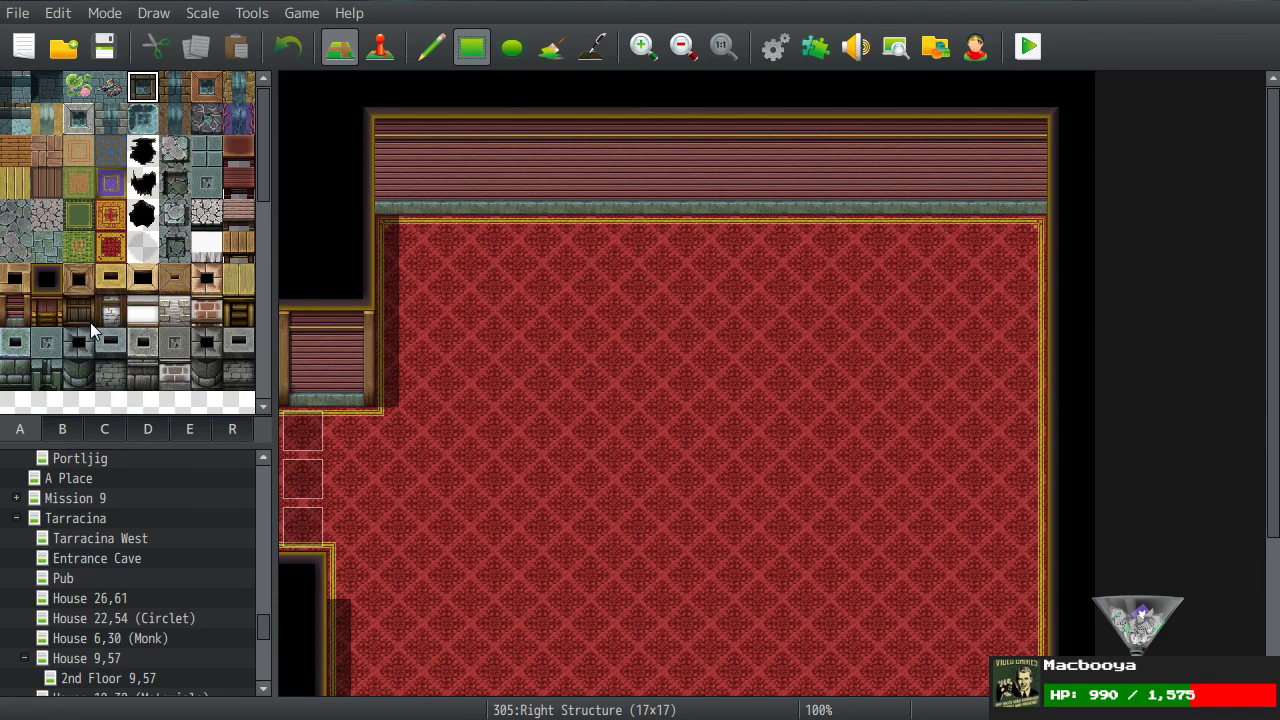
Step: Try darkening a rectangle of about 7 by 4 tiles on the Left Structure floor with the translucent shadow tile, and undo it
scroll(477, 466, "down", 6)
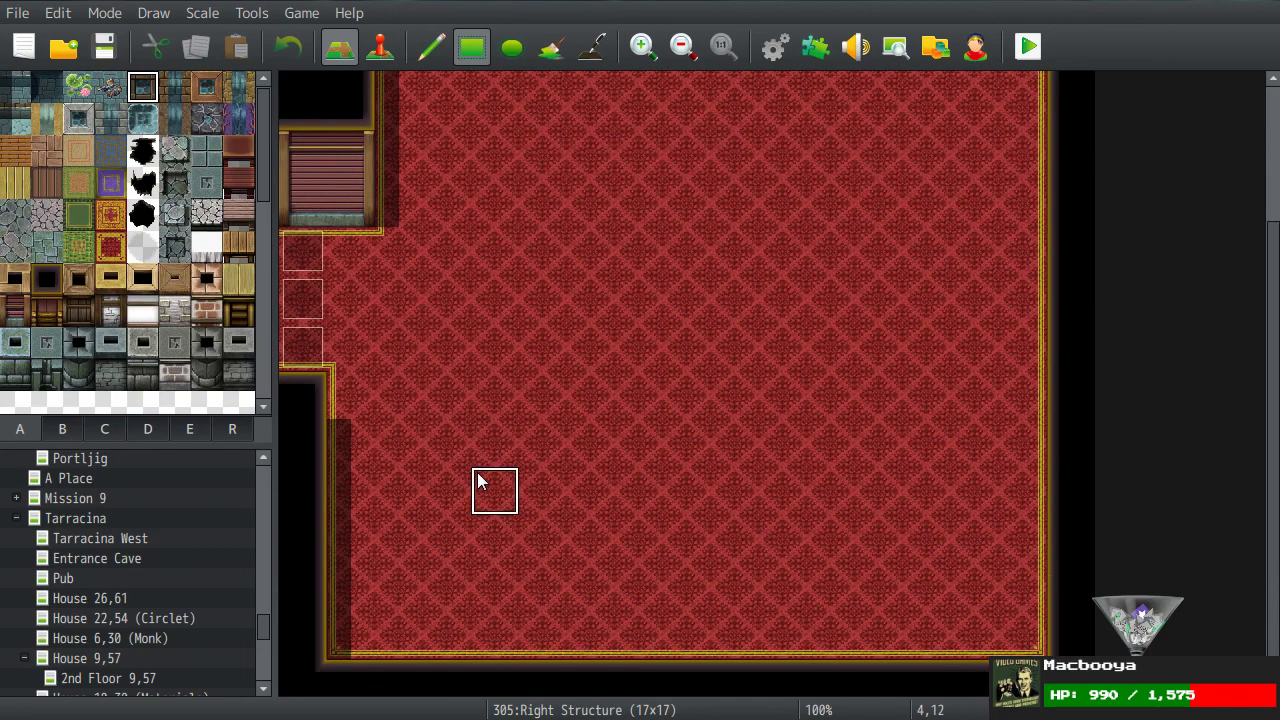
scroll(191, 551, "down", 4)
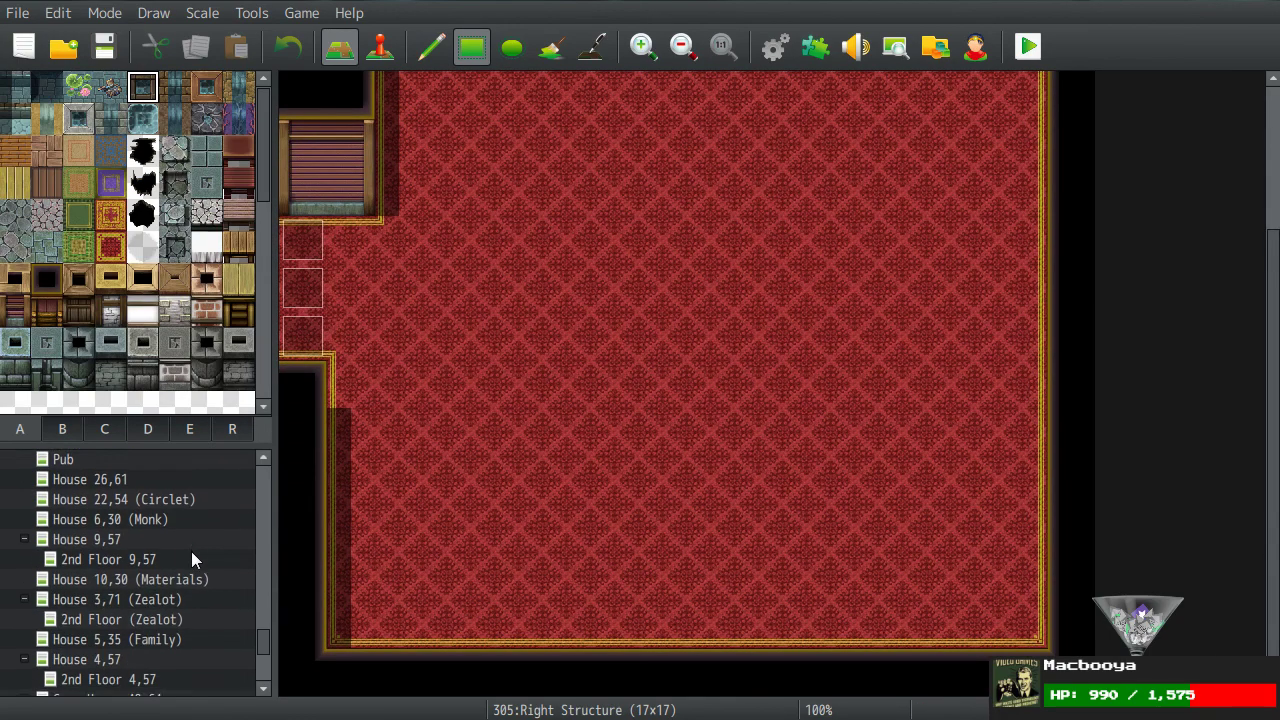
scroll(209, 598, "down", 2)
left_click(108, 667)
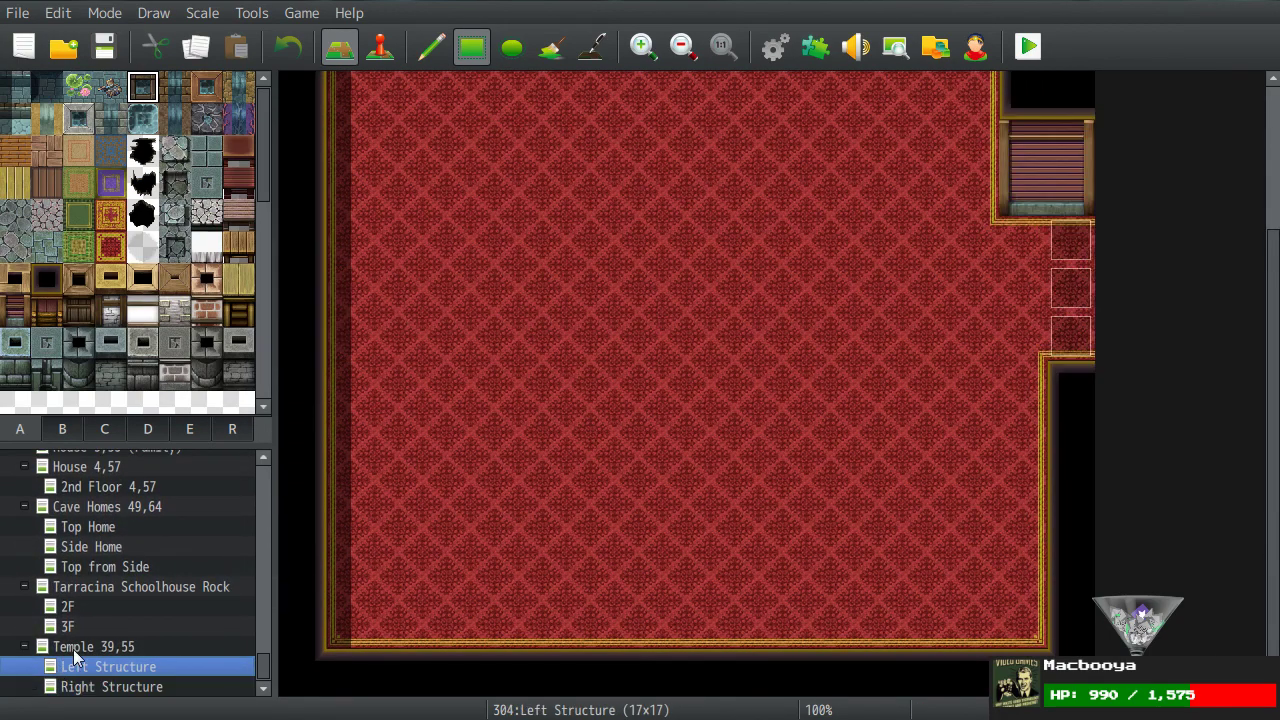
left_click(93, 647)
left_click(160, 668)
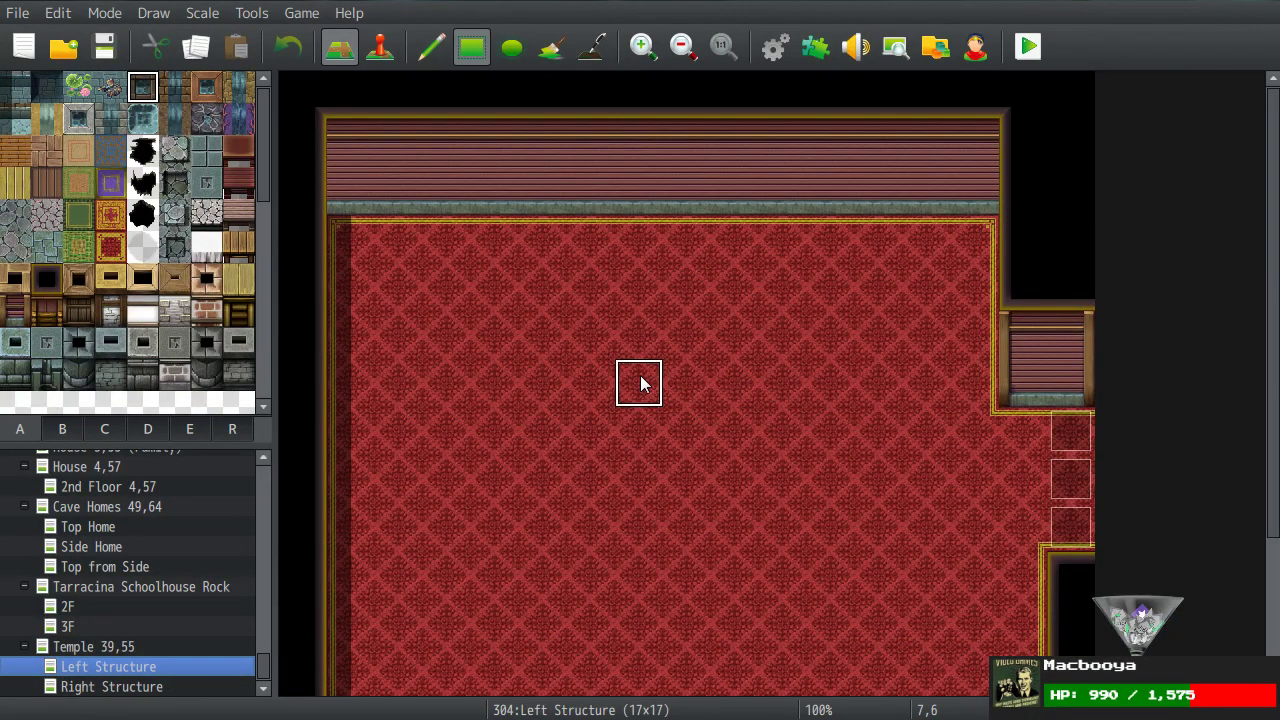
left_click(143, 245)
left_click_drag(494, 287, 793, 430)
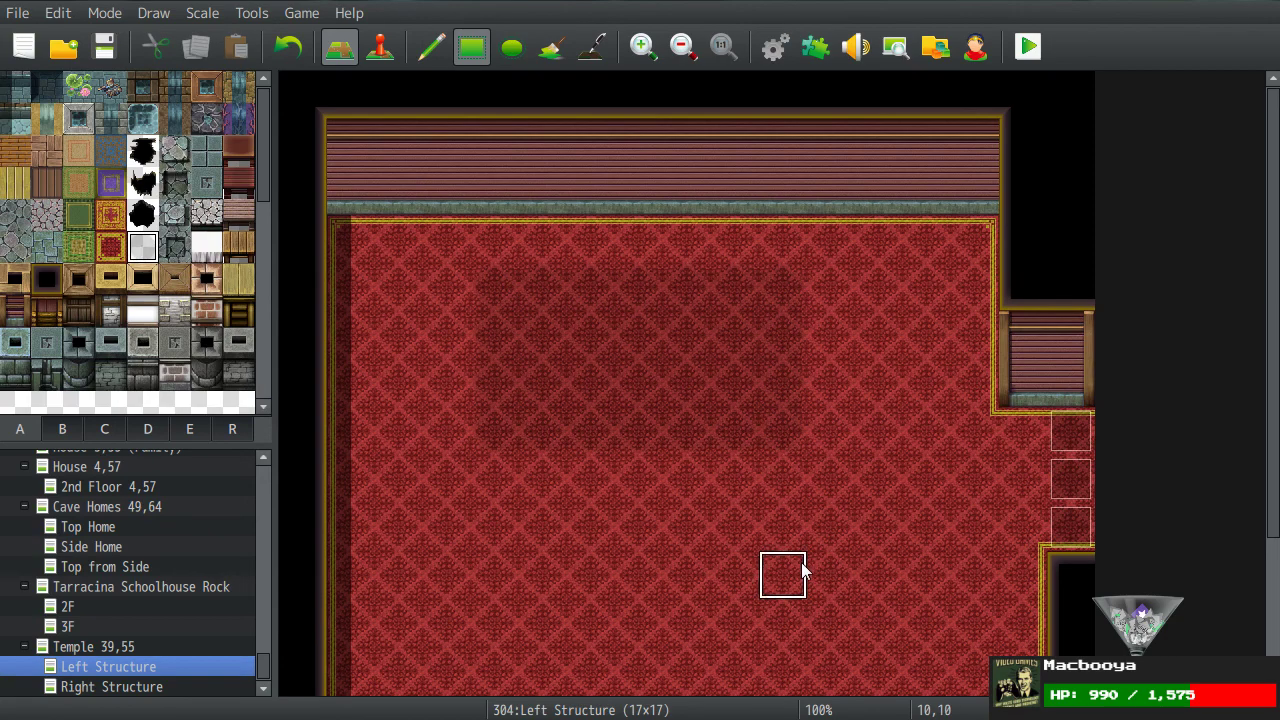
key("ctrl+z")
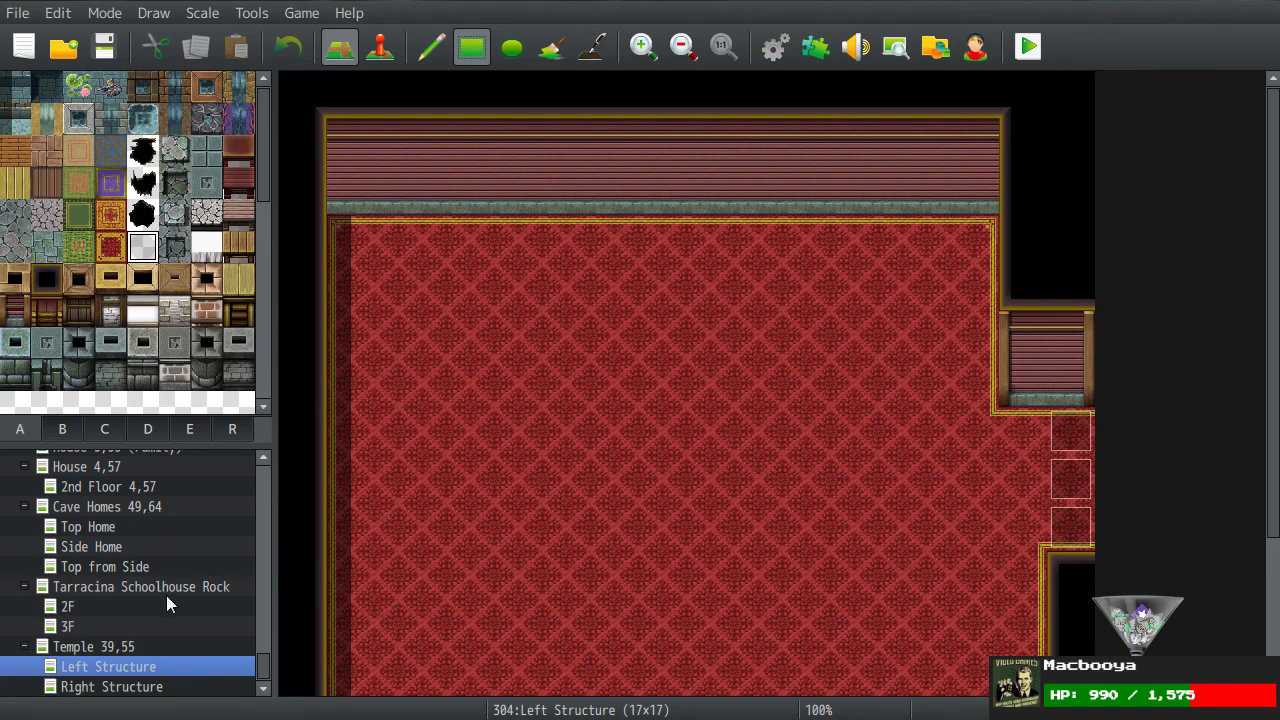
Step: Turn on Direction Fix for the white framed window event on the north wall of the temple's west passage
scroll(169, 600, "up", 1)
scroll(169, 600, "down", 1)
left_click(90, 648)
left_click(398, 368)
double_click(398, 370)
left_click(215, 613)
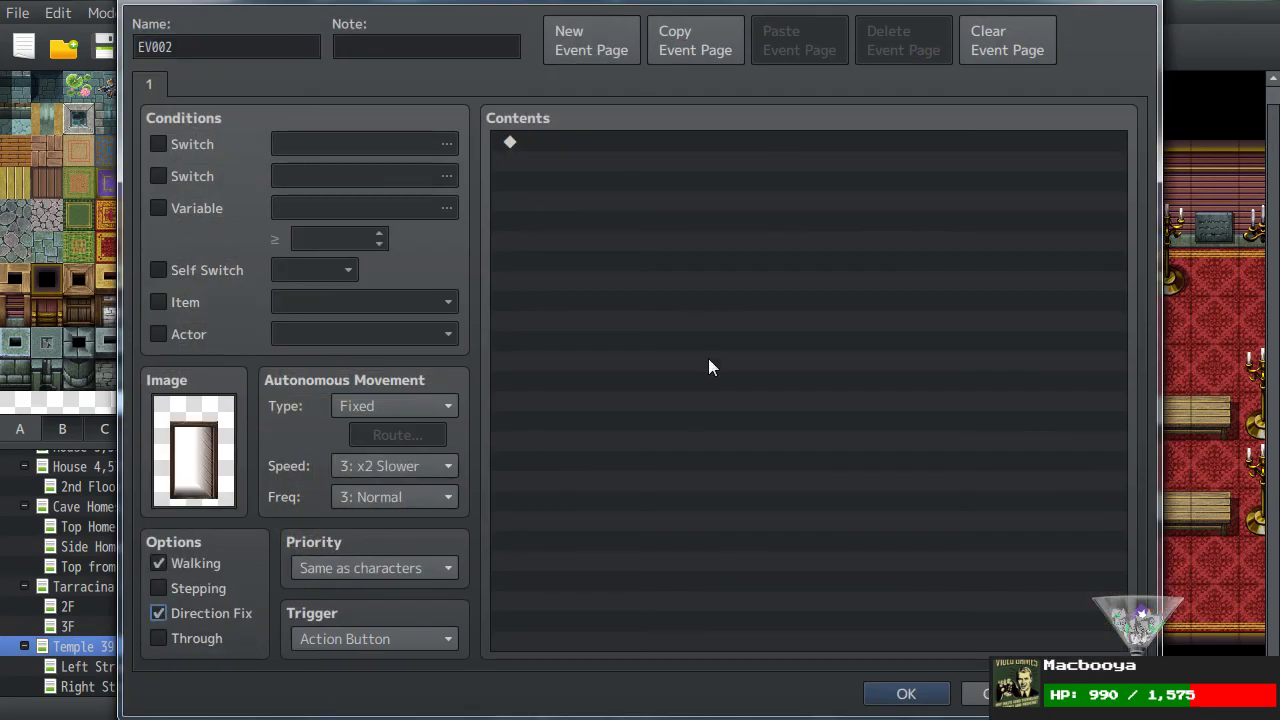
Step: Add a Transfer Player command to Tarracina (36,52) to the window event and save the event
double_click(708, 358)
left_click(621, 152)
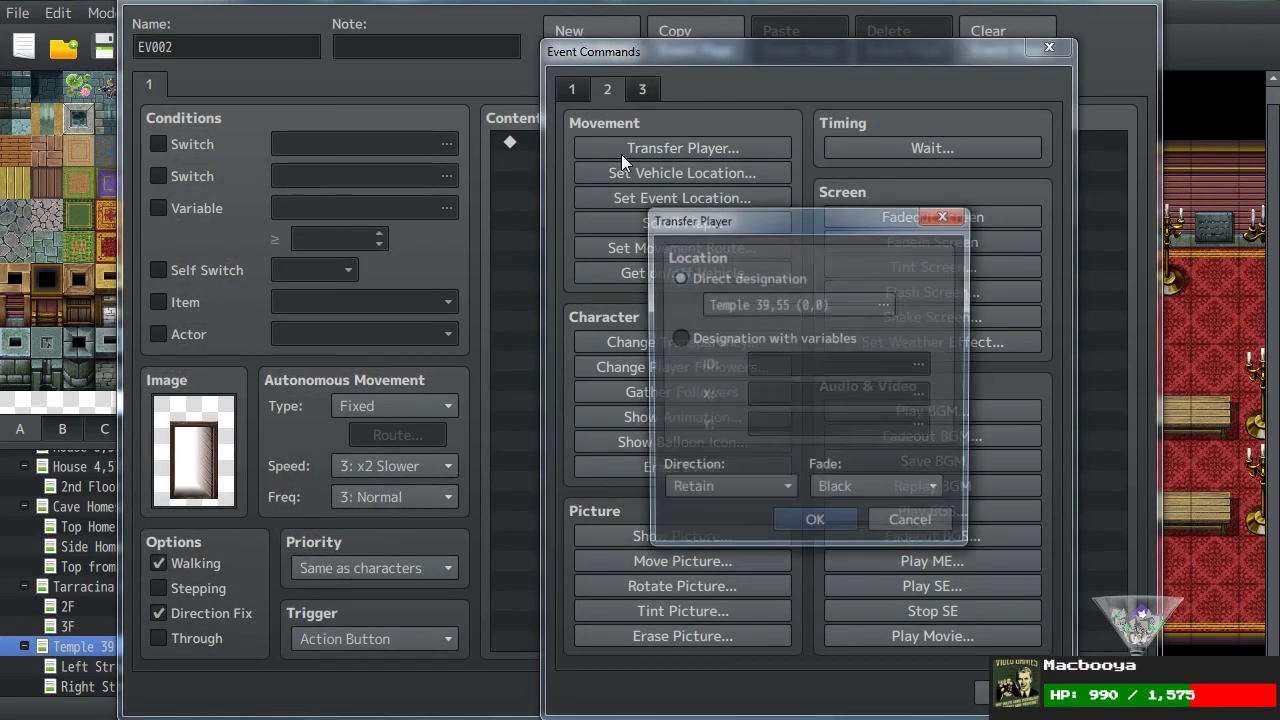
left_click(770, 304)
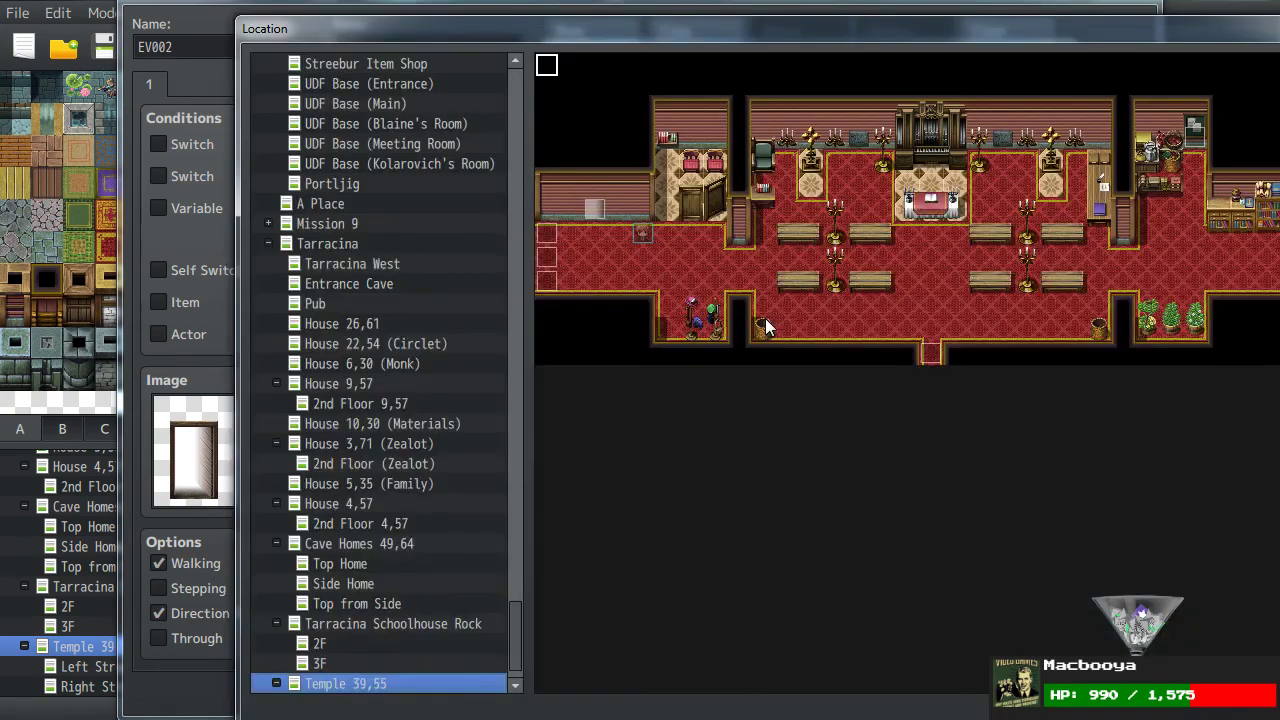
left_click(353, 246)
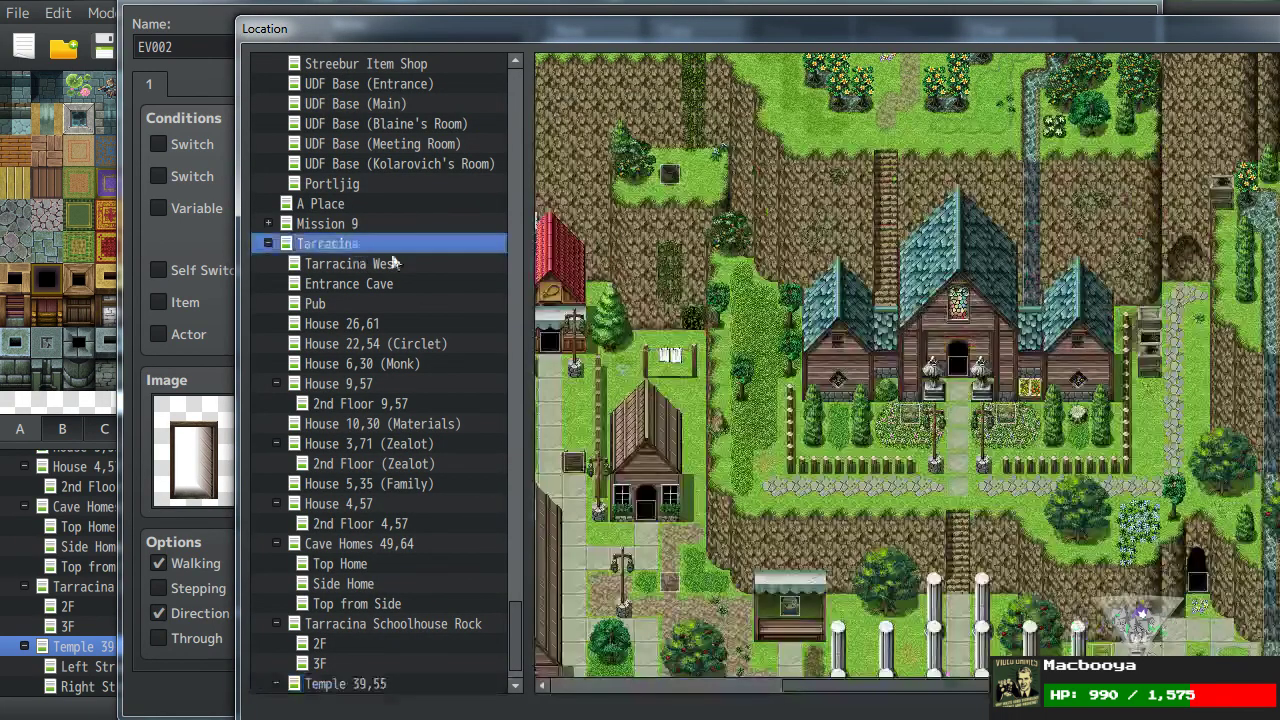
double_click(886, 295)
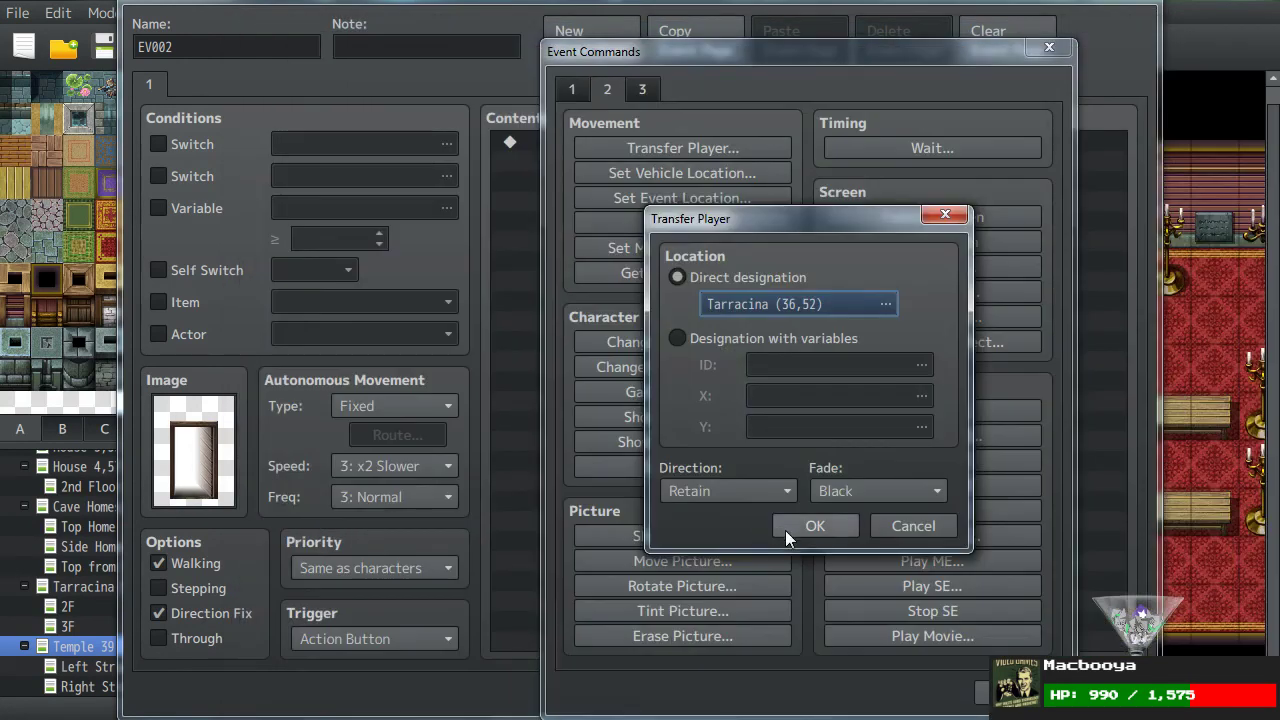
left_click(785, 530)
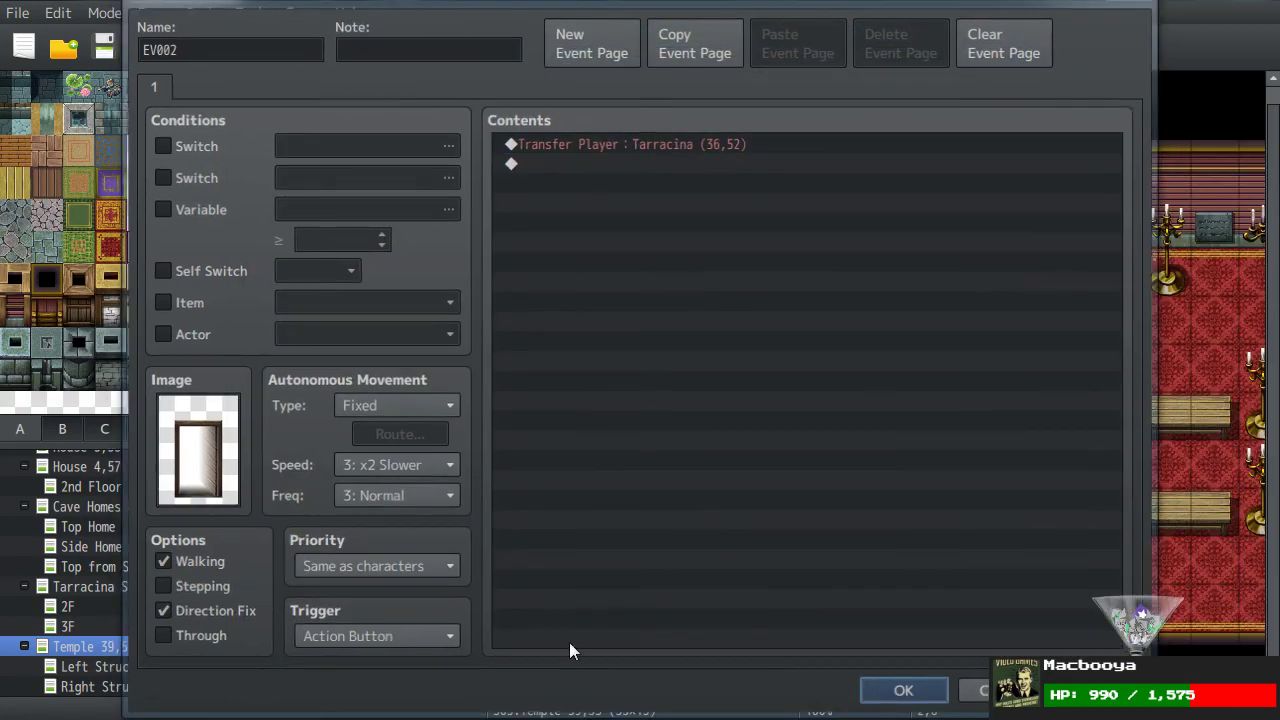
key("Return")
Step: On the Tarracina map, create an event at (36,53) on the small connecting roof and set its priority to Same as characters
scroll(111, 627, "up", 4)
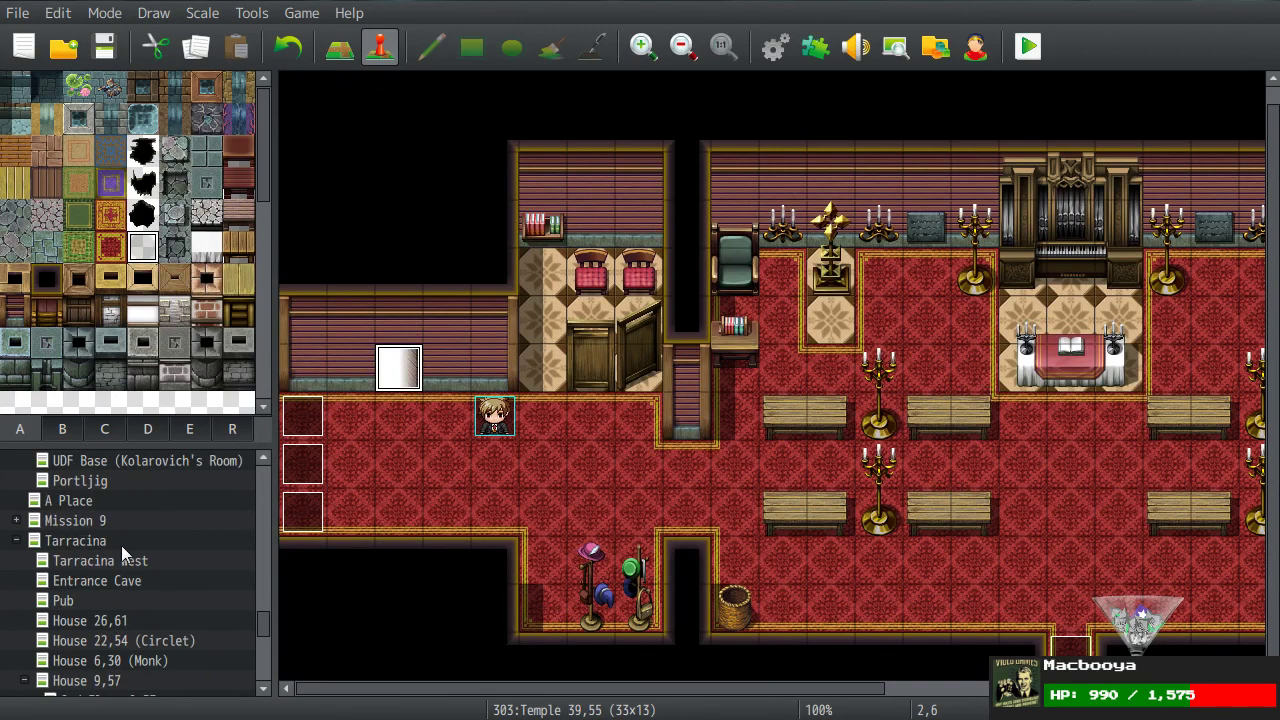
left_click(75, 541)
scroll(614, 277, "up", 1)
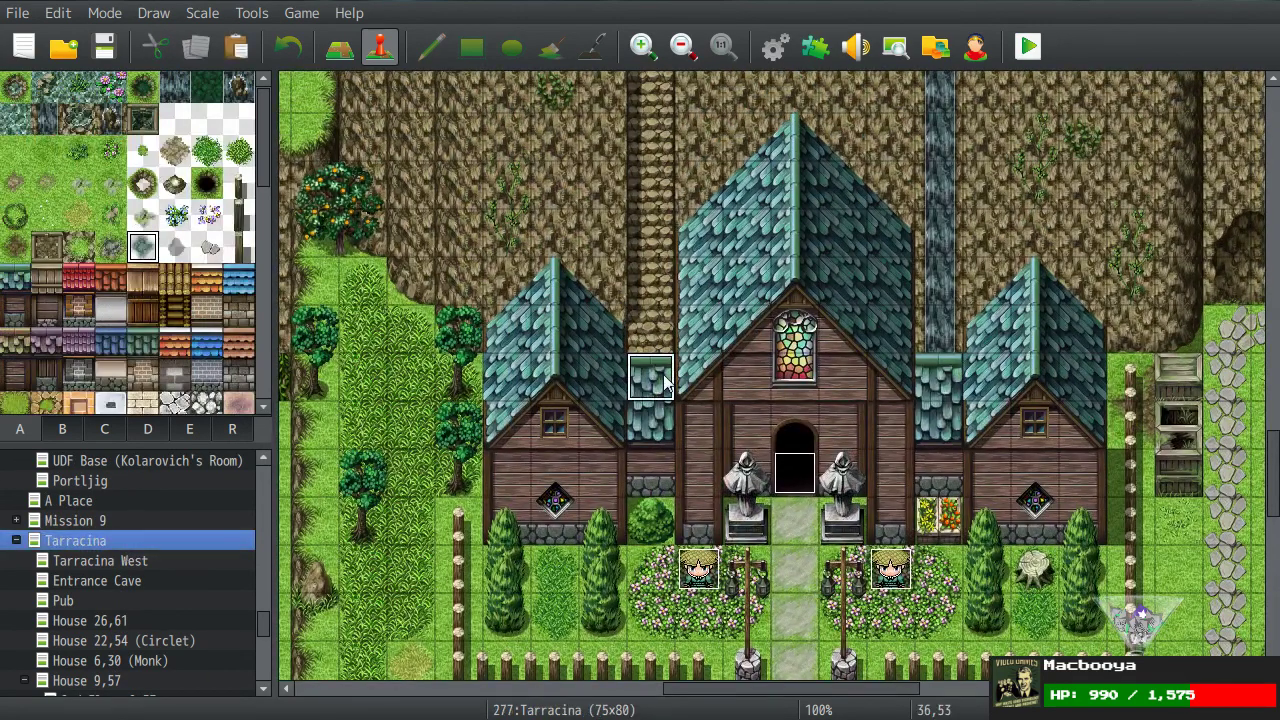
double_click(665, 385)
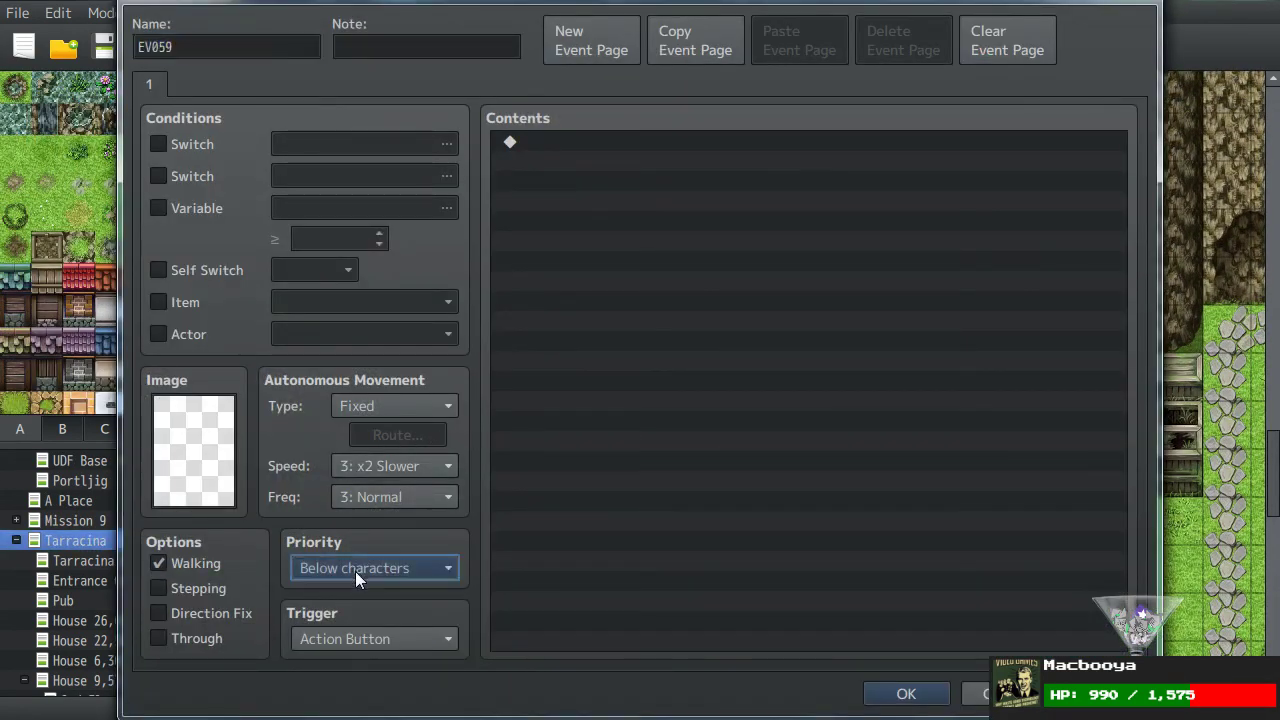
left_click(355, 568)
left_click(358, 612)
Step: Add a Transfer Player command to Temple 39,55 (2,7) to the roof event and save the event
double_click(585, 455)
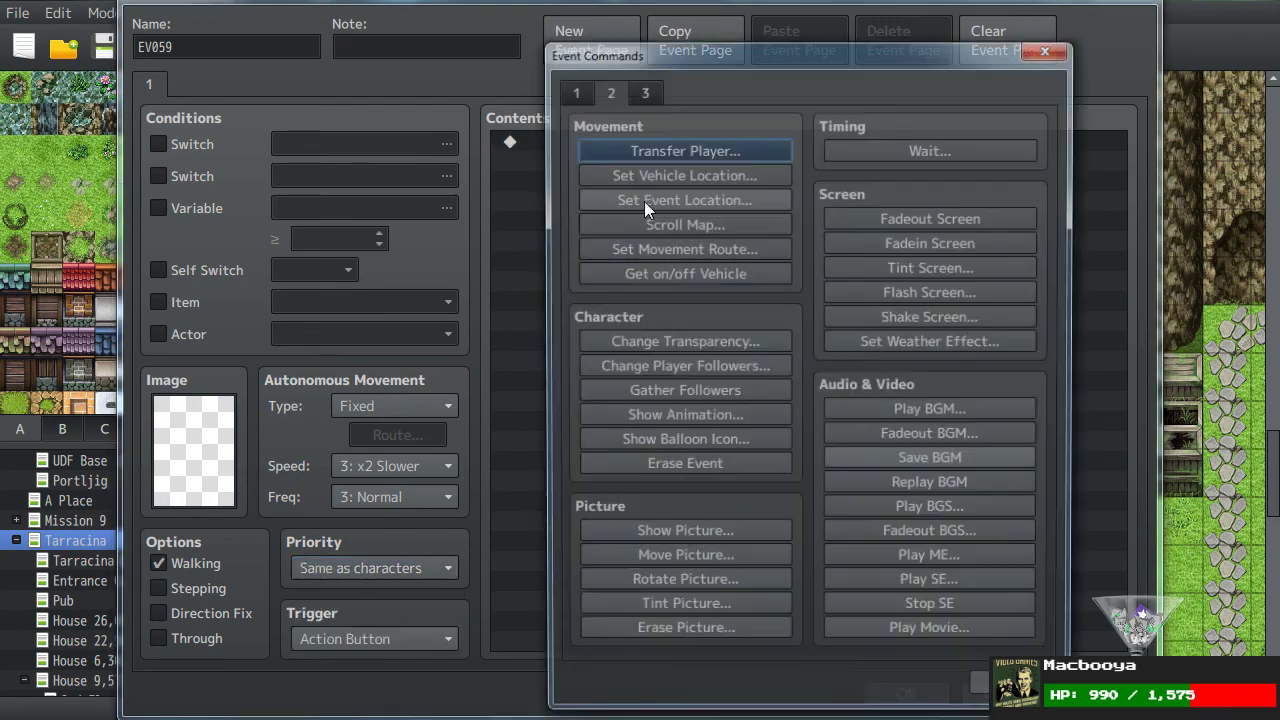
left_click(631, 148)
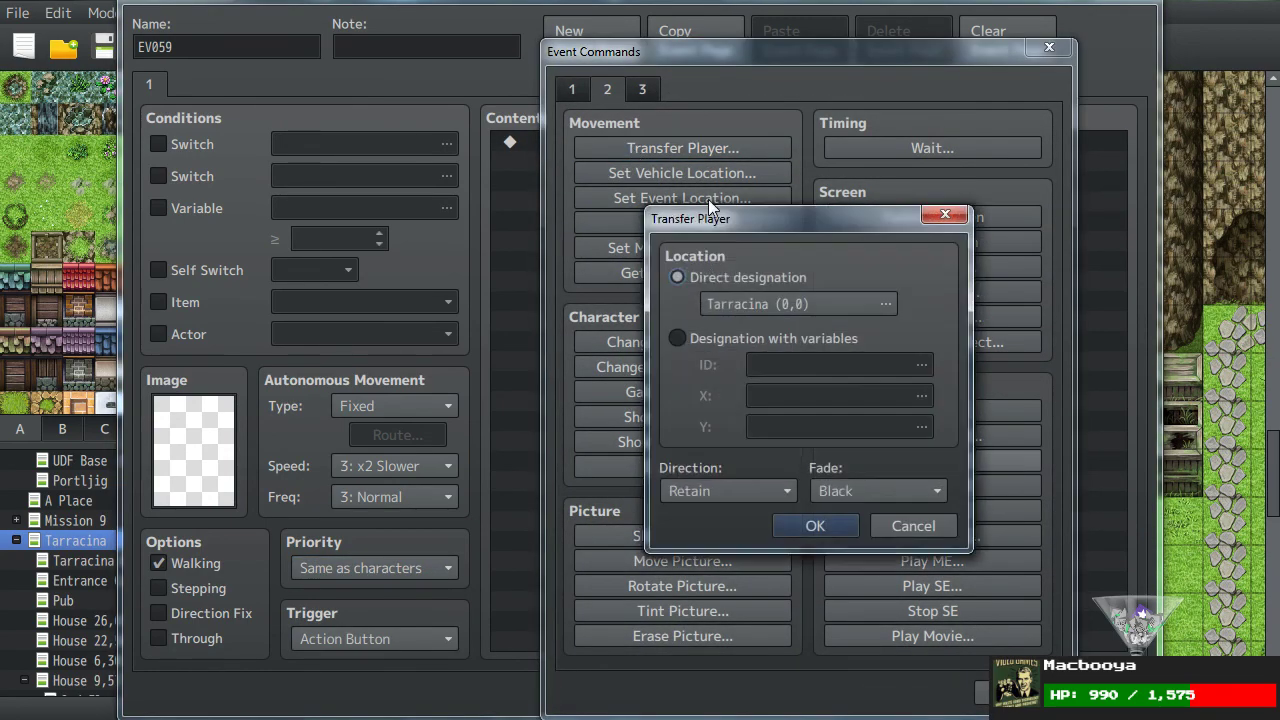
double_click(739, 302)
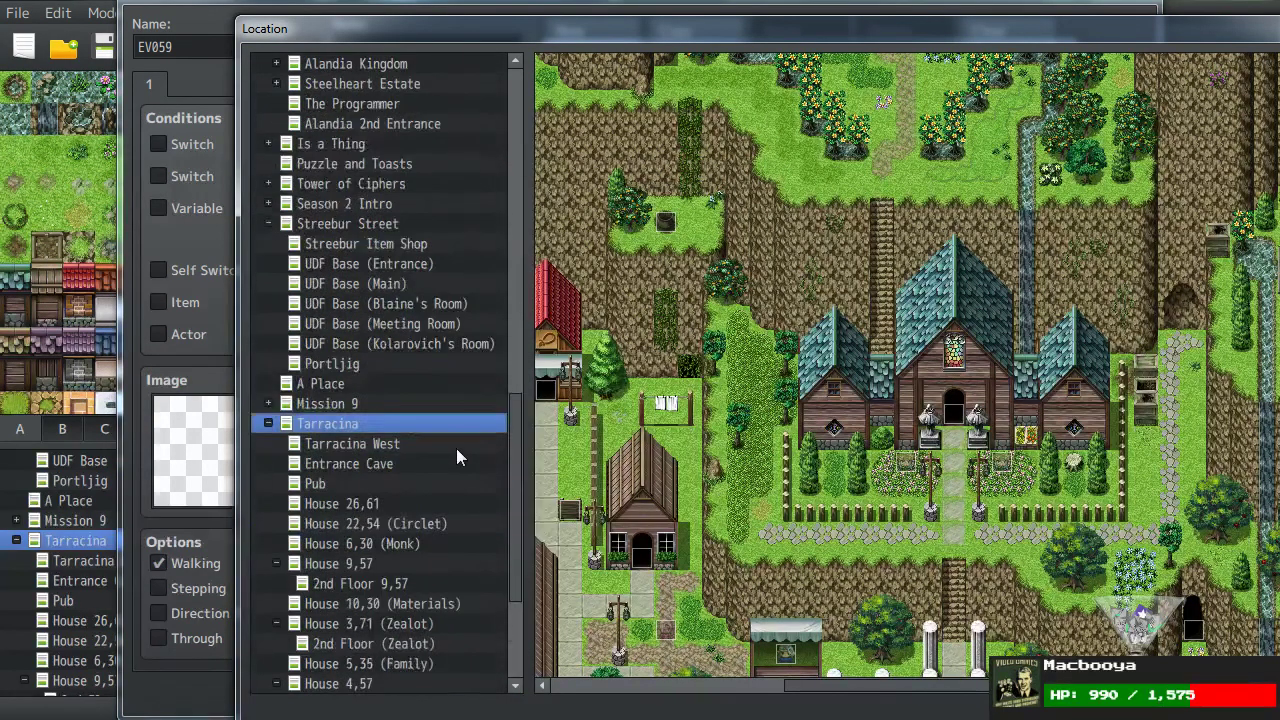
scroll(456, 450, "down", 4)
left_click(334, 644)
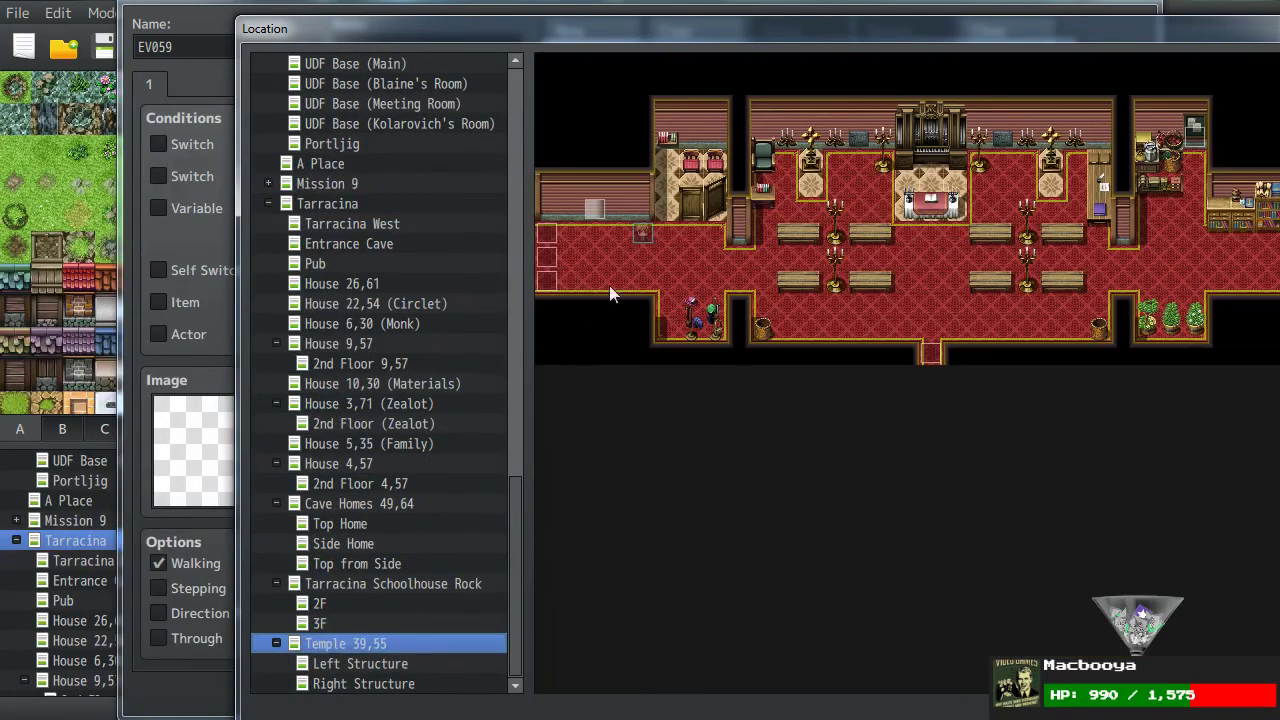
double_click(604, 241)
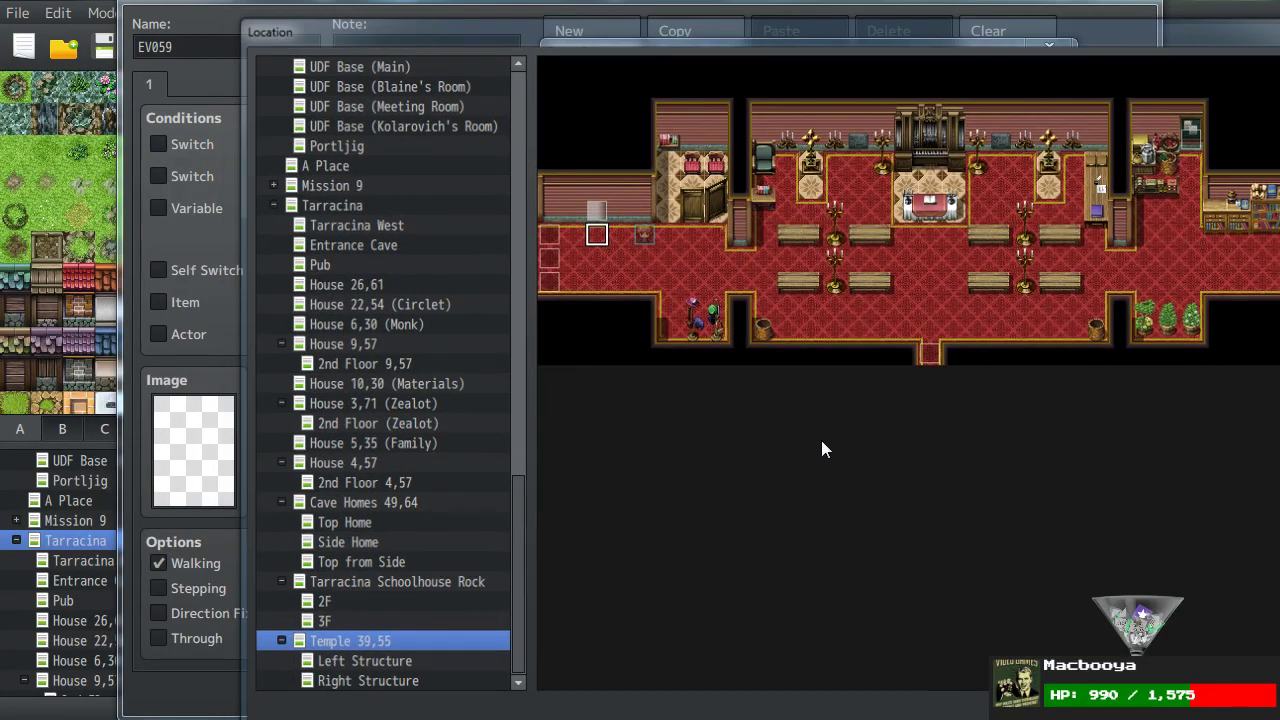
left_click(814, 525)
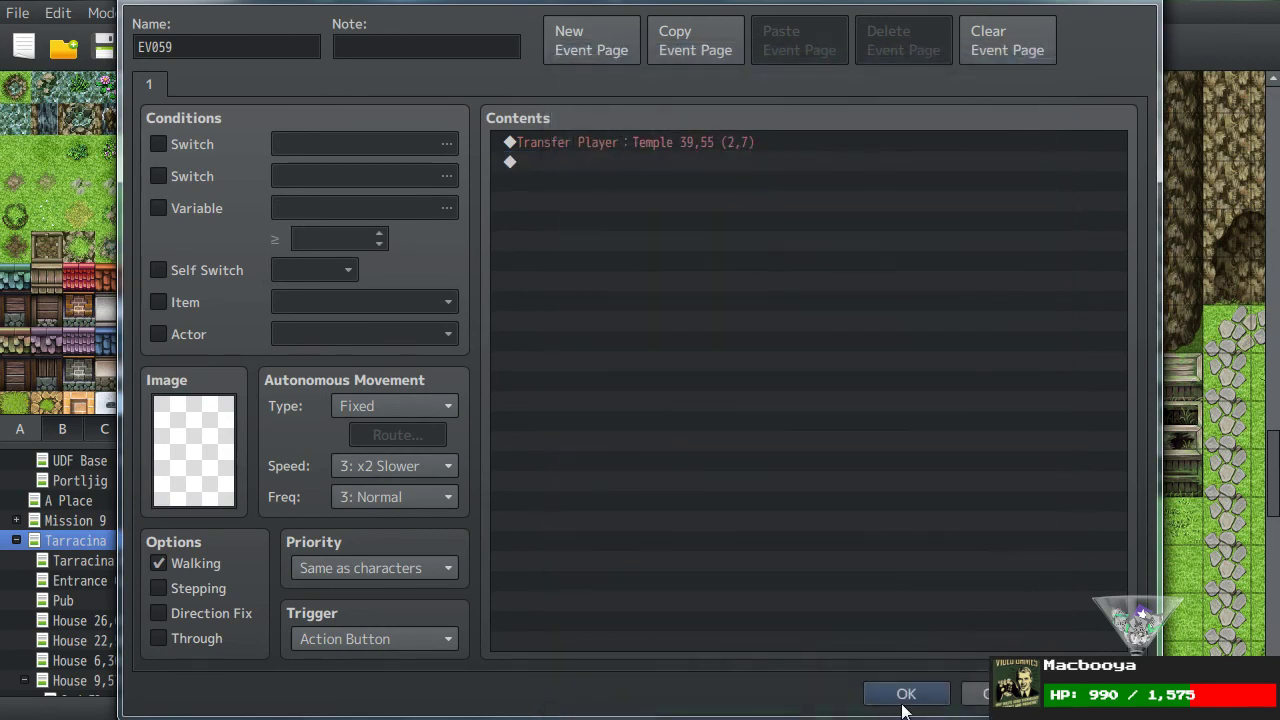
left_click(903, 705)
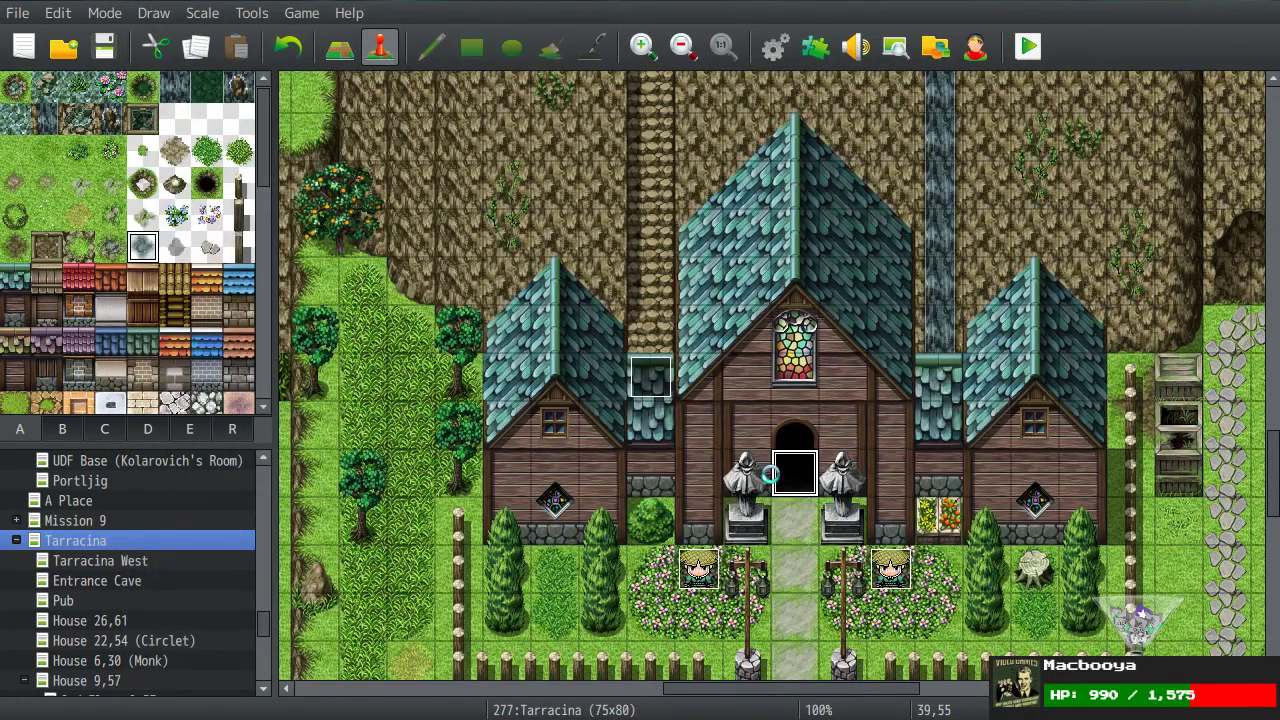
scroll(762, 462, "down", 3)
scroll(762, 462, "right", 3)
middle_click(660, 383)
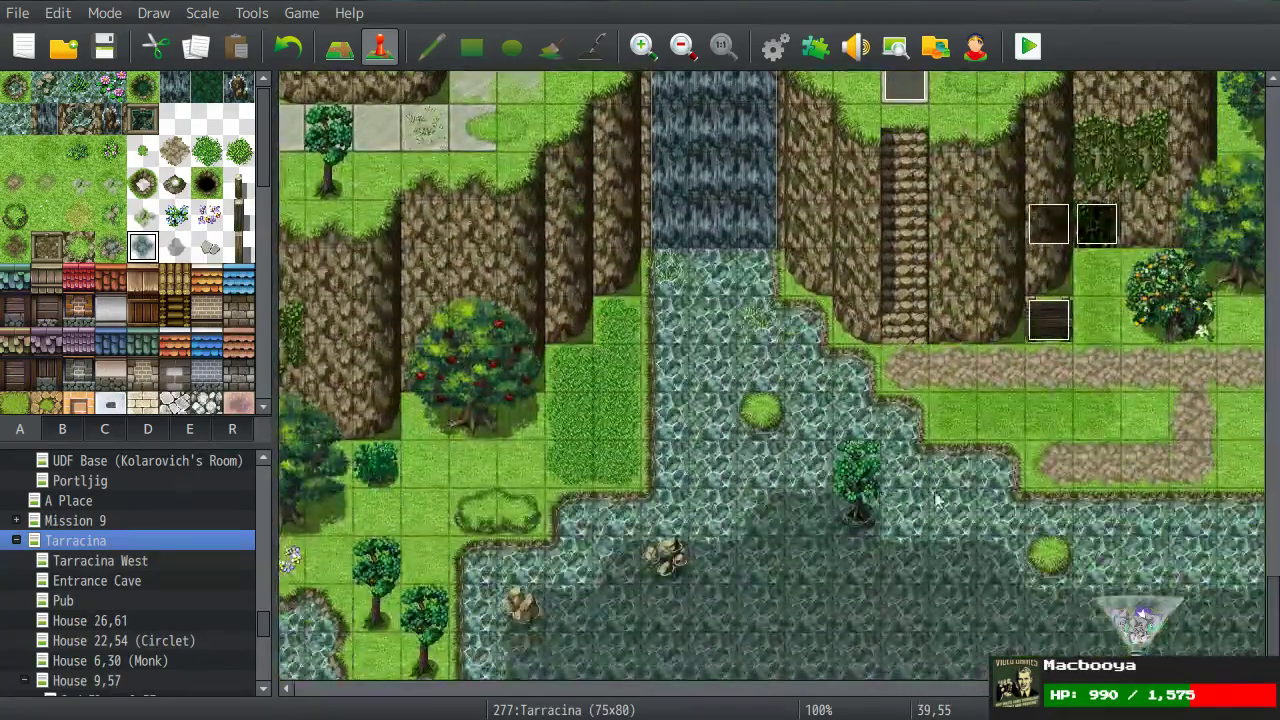
middle_click(980, 471)
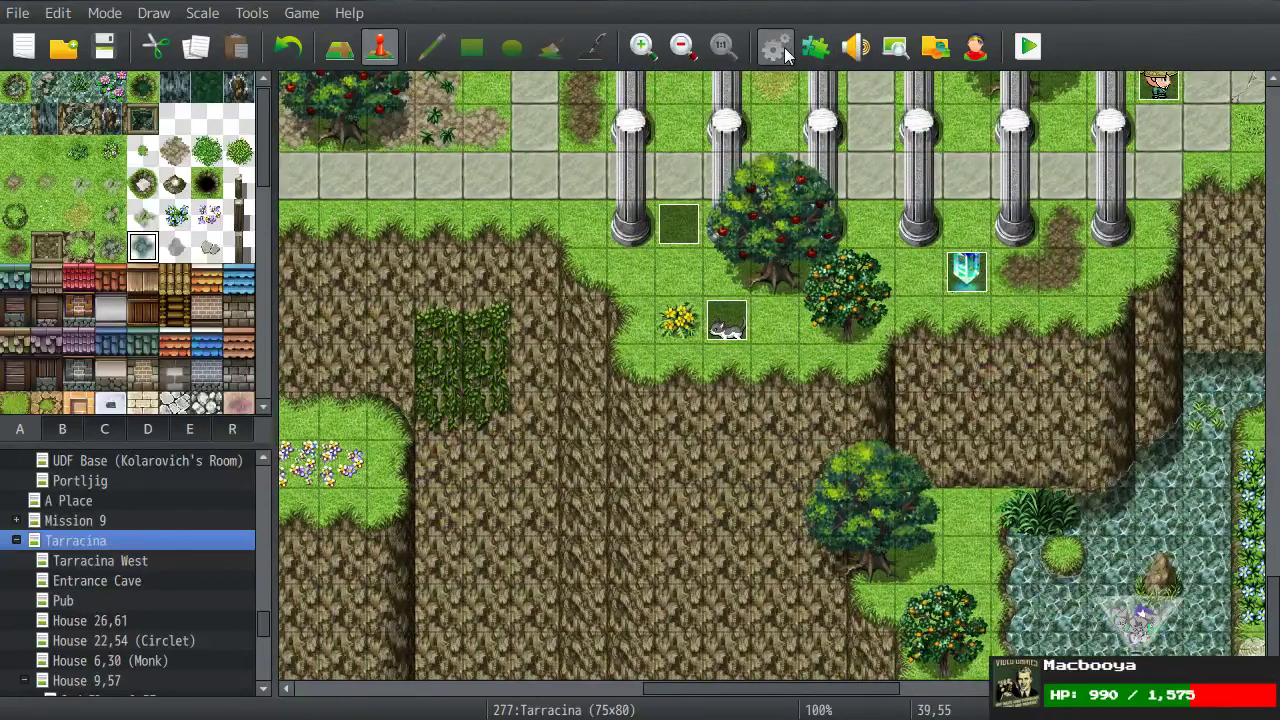
Step: Review the Molotov and Molotov Rotary items and their recipes in the database, checking their effects and synthesis ingredients
left_click(776, 47)
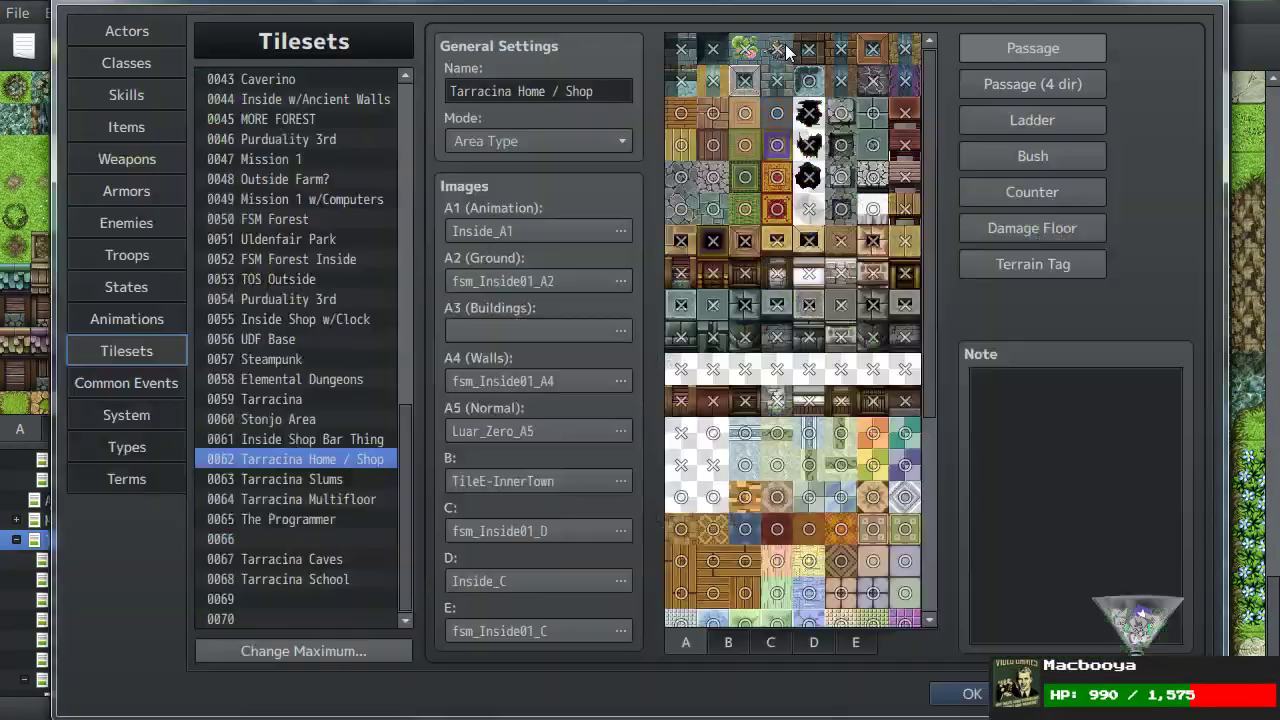
left_click(102, 130)
scroll(345, 228, "down", 4)
left_click_drag(411, 124, 393, 527)
left_click(306, 447)
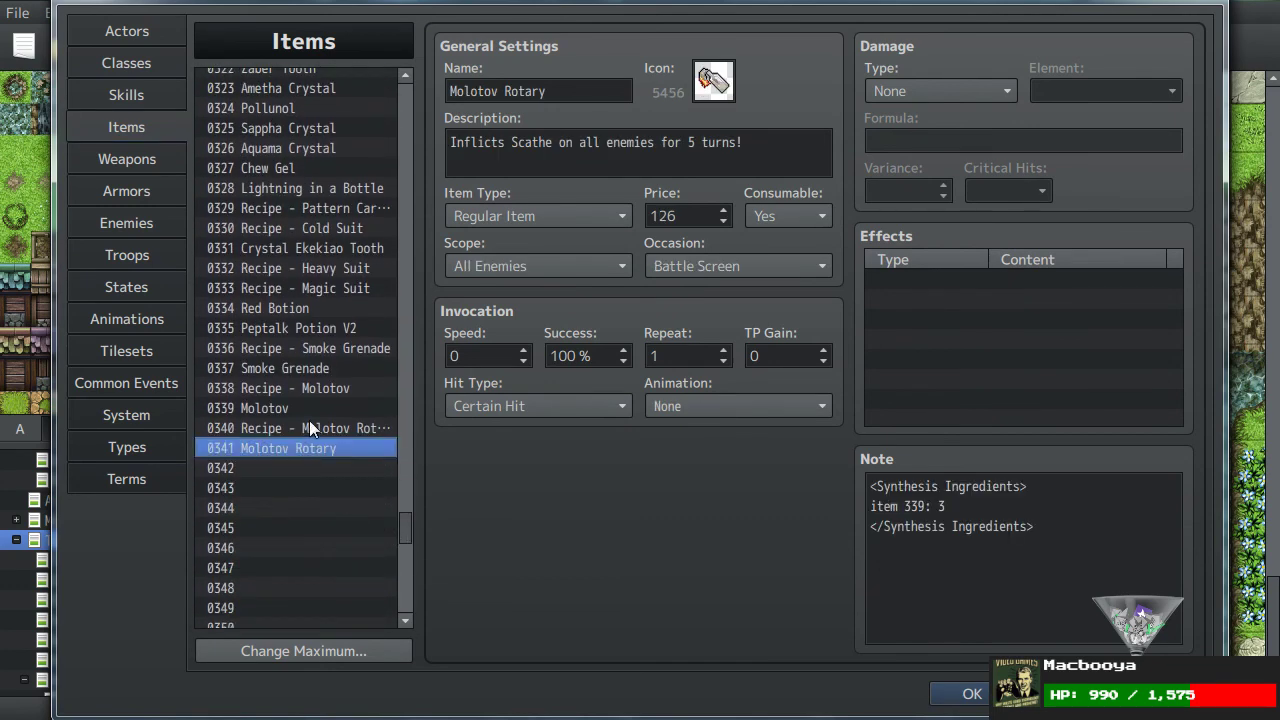
left_click(309, 426)
left_click(300, 390)
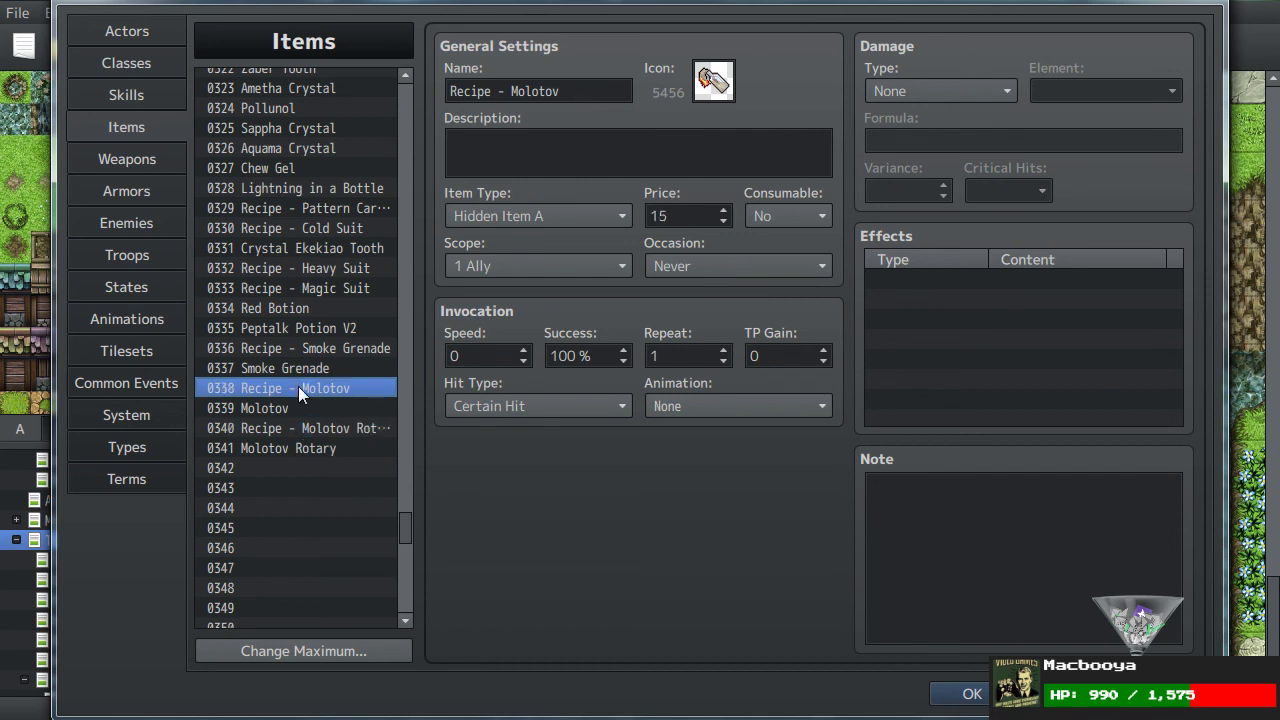
left_click(284, 450)
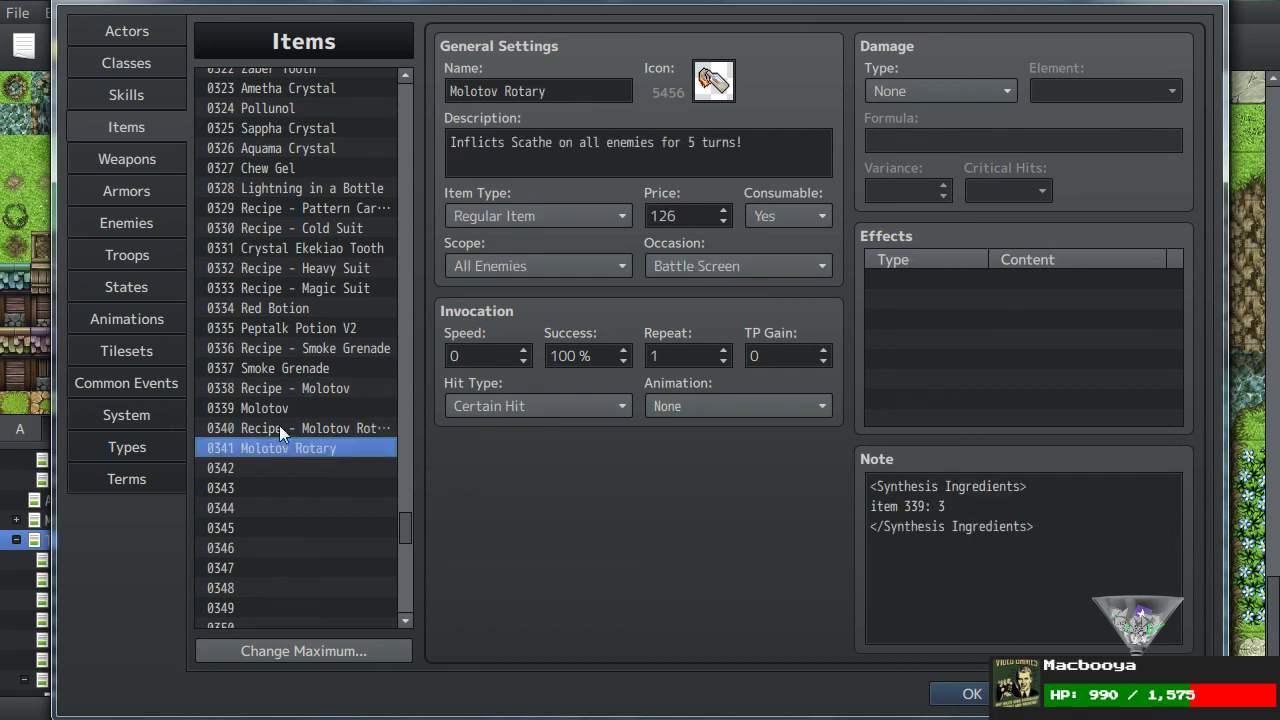
left_click(285, 408)
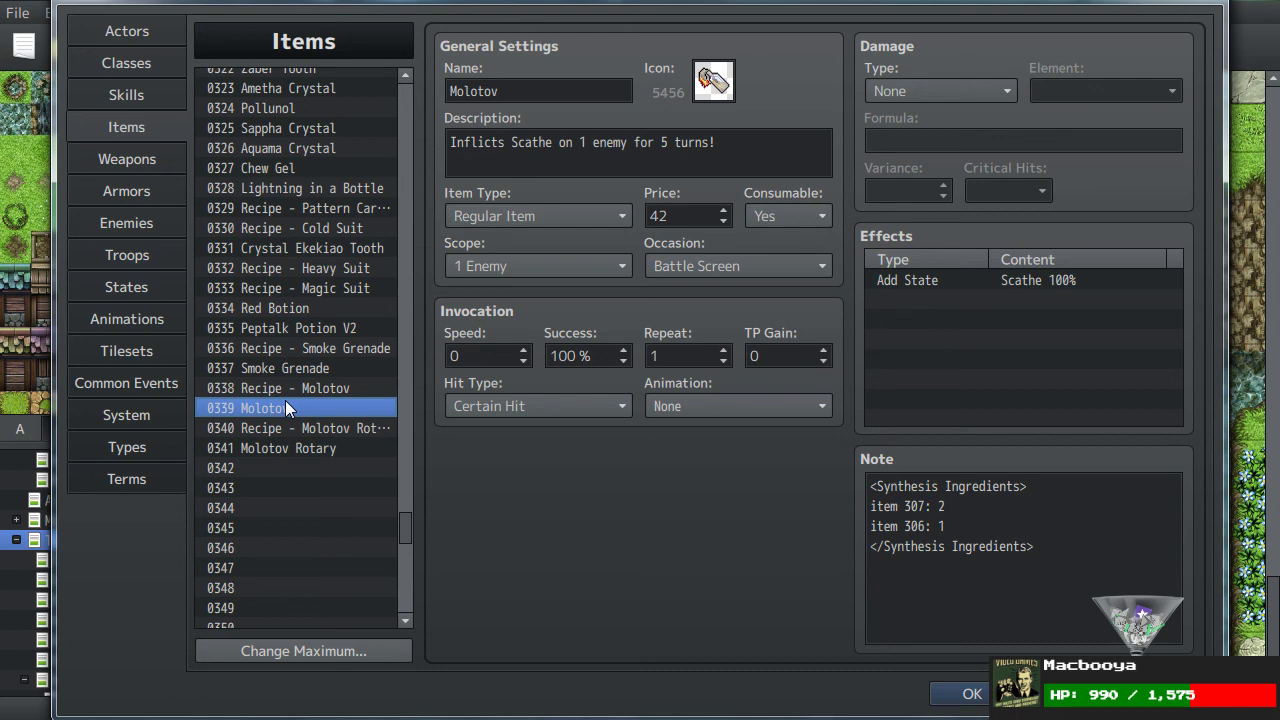
Step: Examine the Scathe state's traits, duration and removal conditions in the database
left_click(130, 284)
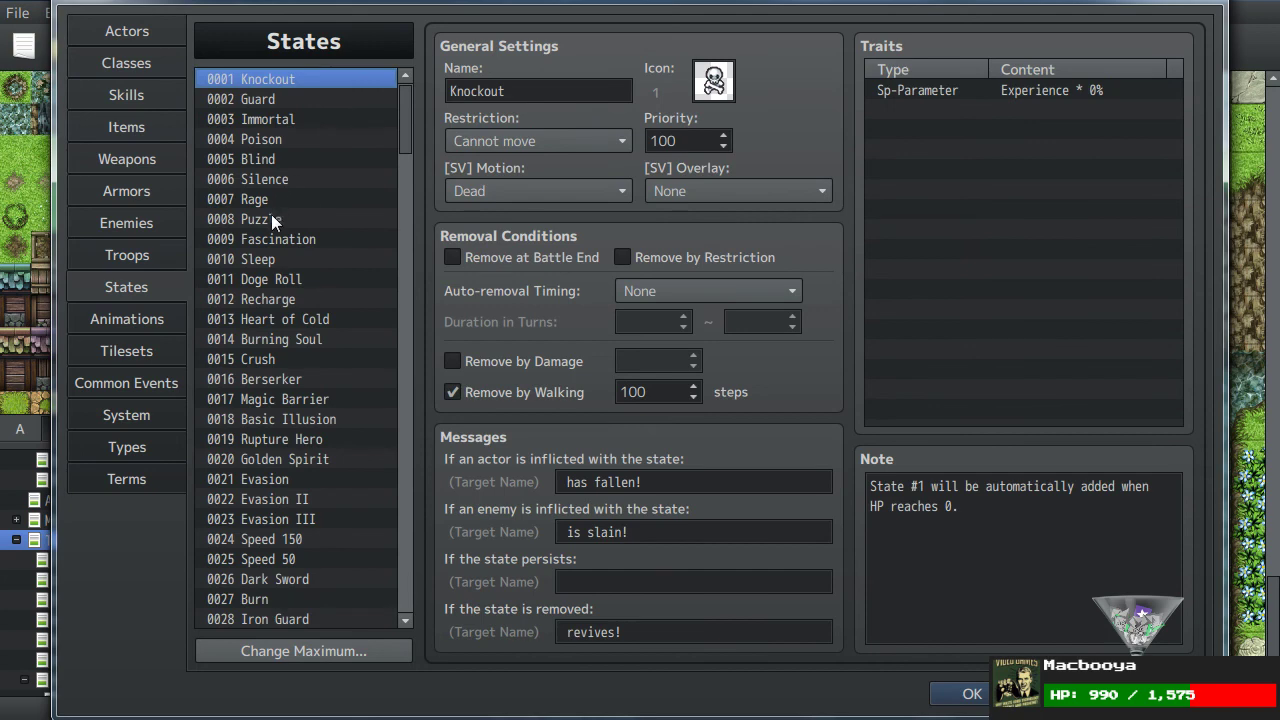
left_click_drag(398, 98, 402, 534)
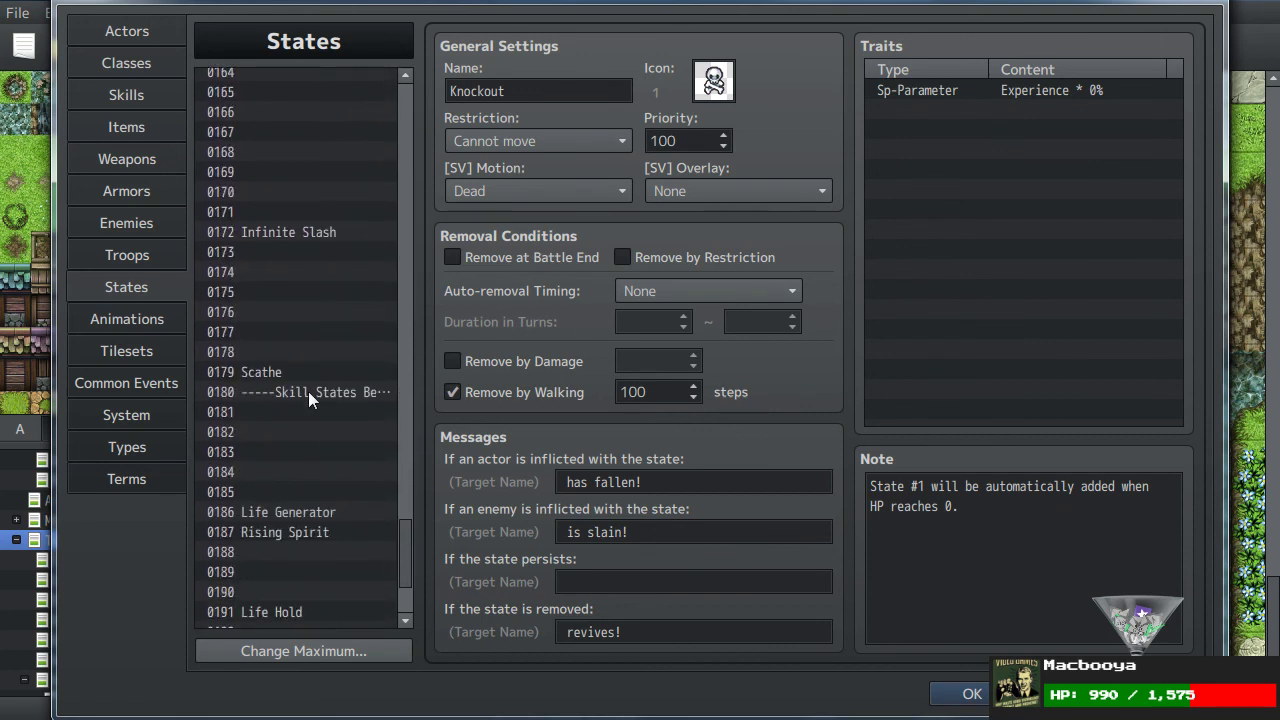
left_click(293, 372)
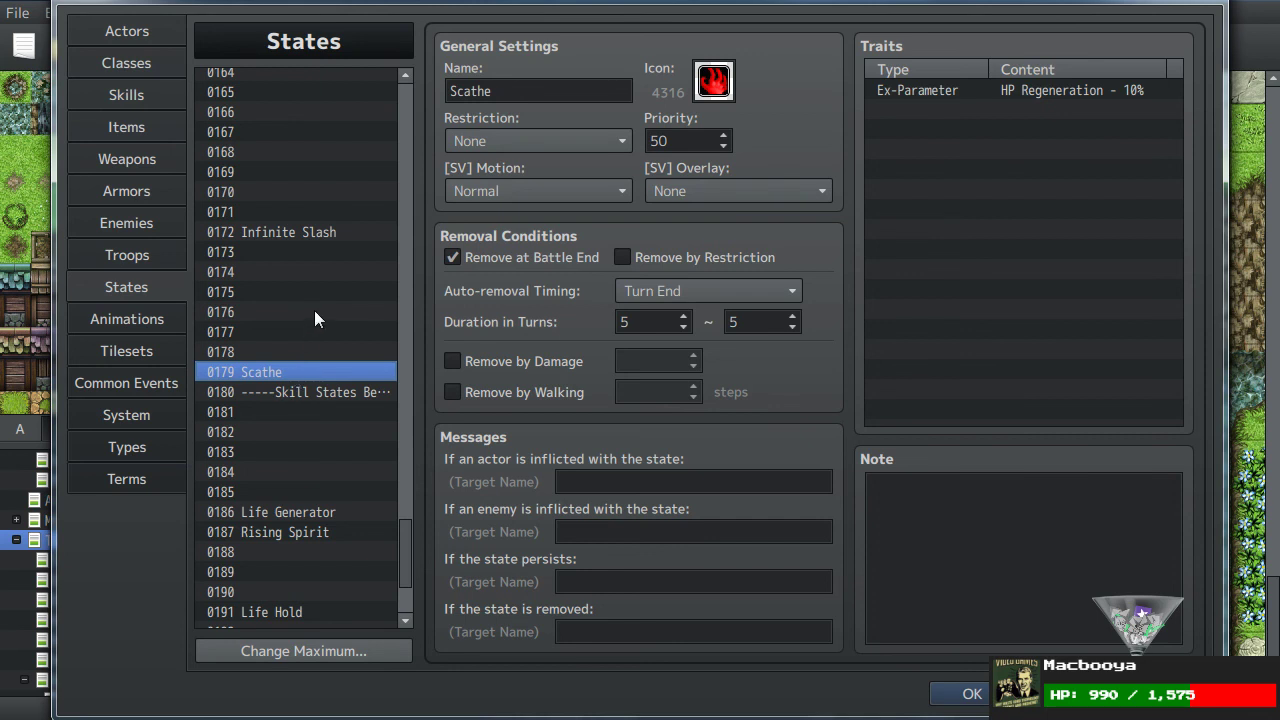
Step: Open a new trait for the Scathe state and look through the available trait categories
double_click(933, 167)
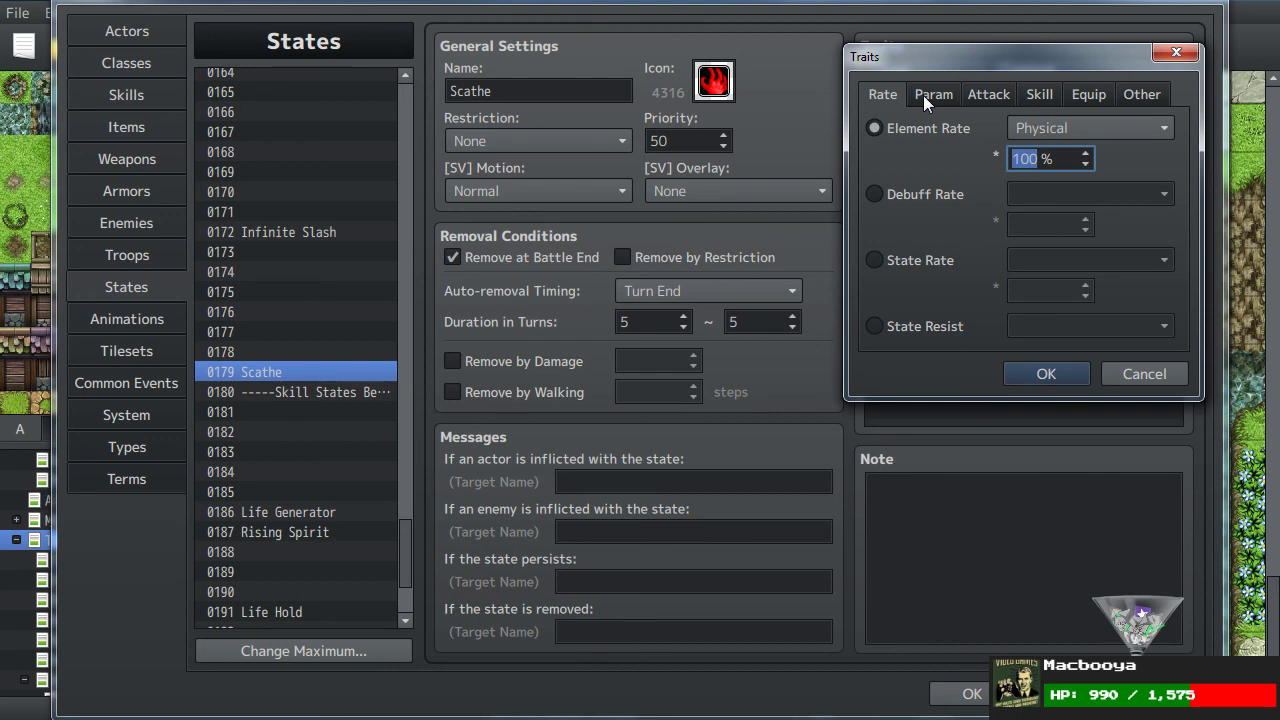
left_click(925, 95)
left_click(985, 97)
left_click(1048, 93)
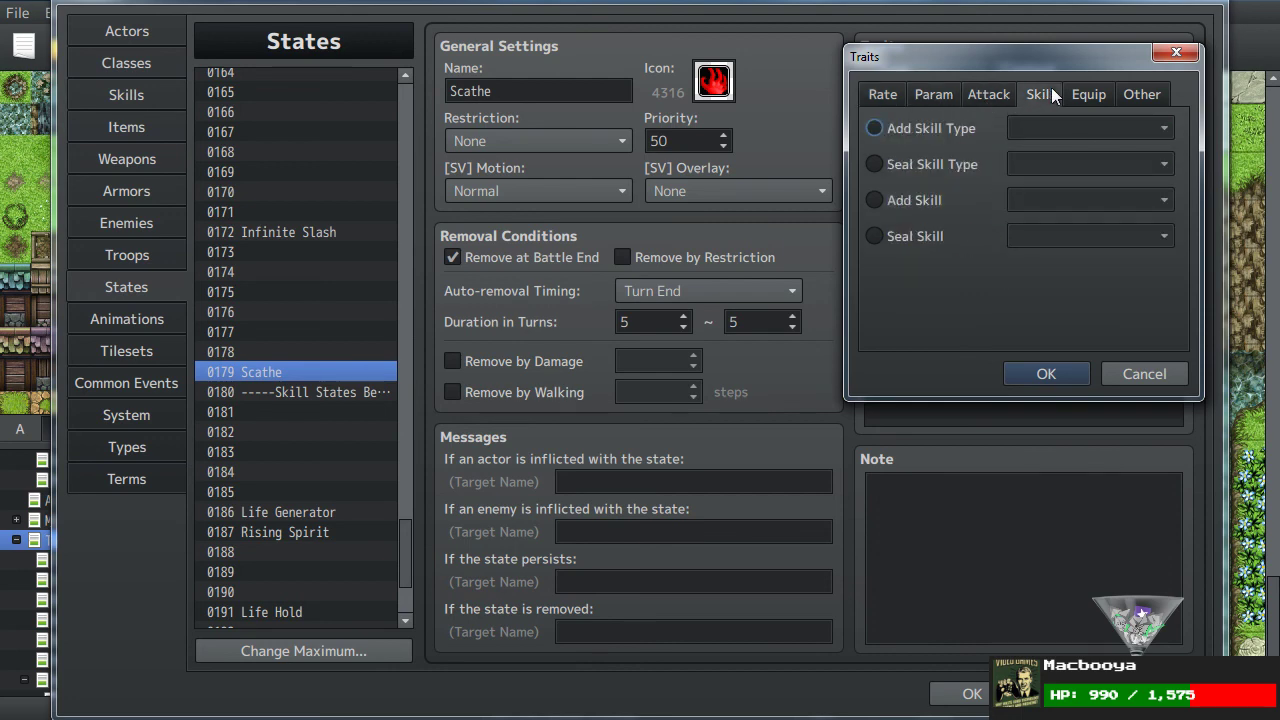
left_click(1084, 95)
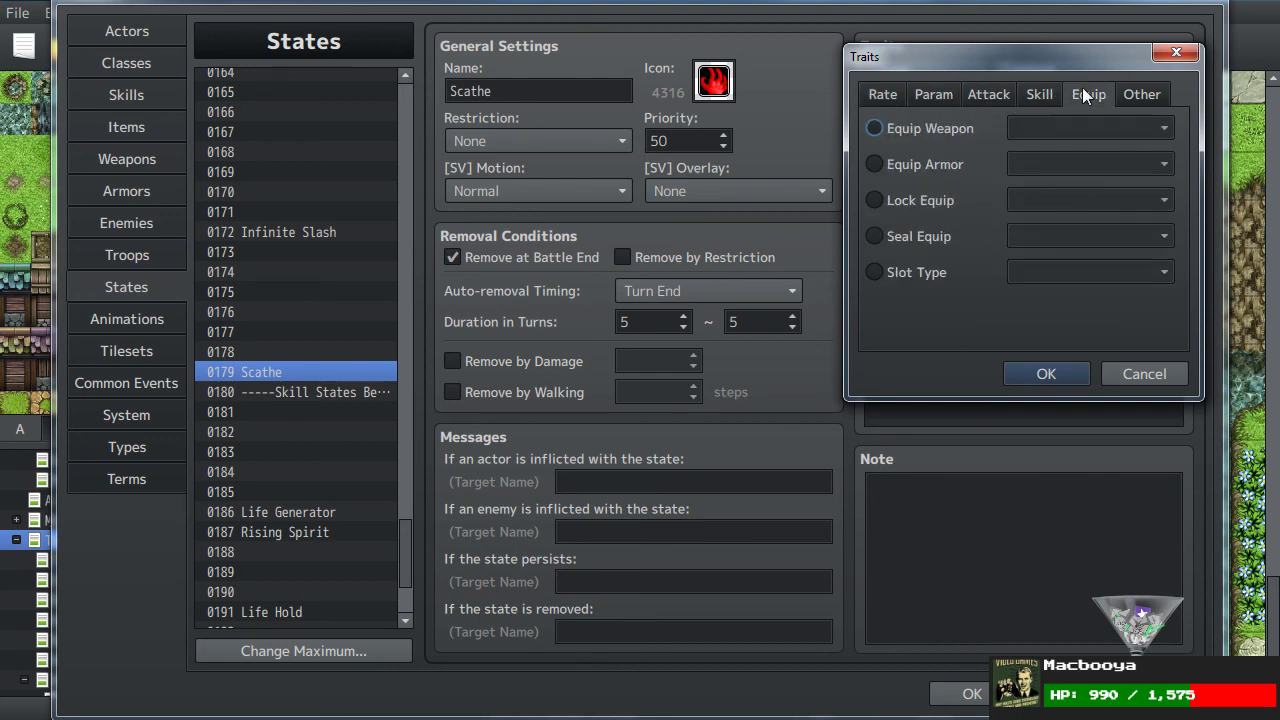
left_click(1127, 94)
left_click(934, 97)
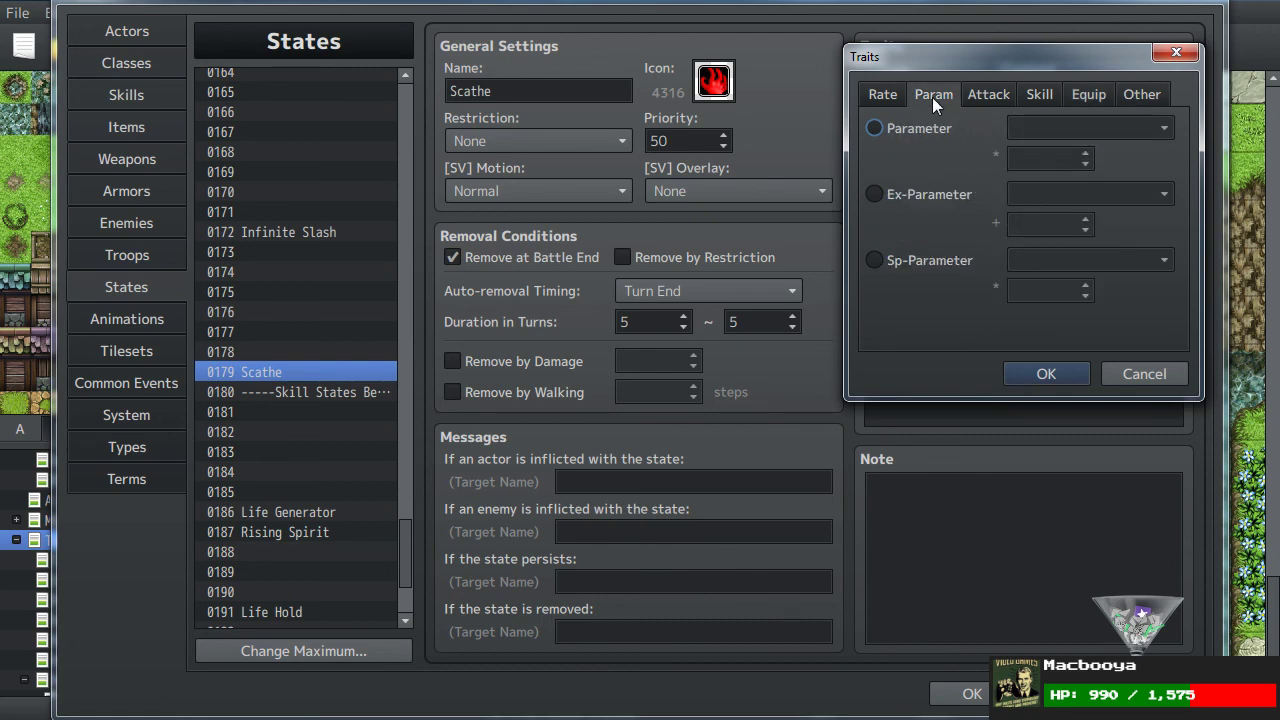
Step: Try entering a new Max HP percentage as a parameter trait for the Scathe state
left_click(1013, 121)
left_click(1030, 121)
left_click(1030, 130)
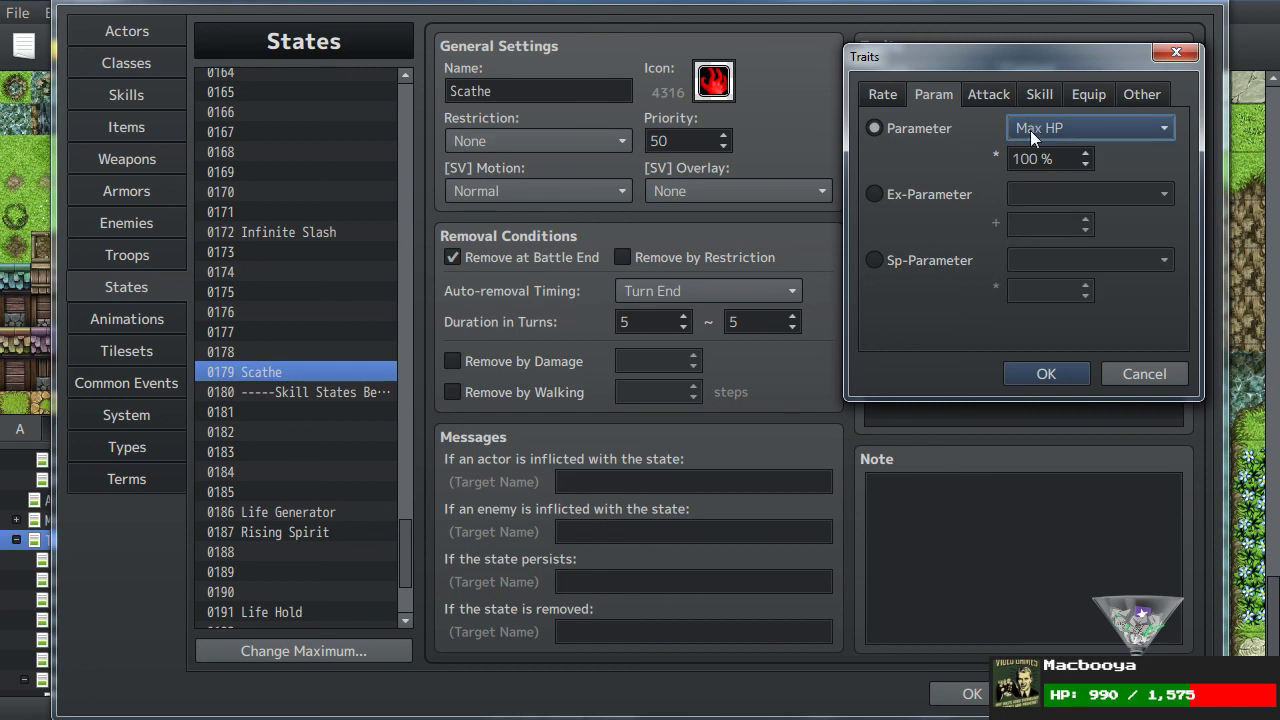
key("Tab")
type("0")
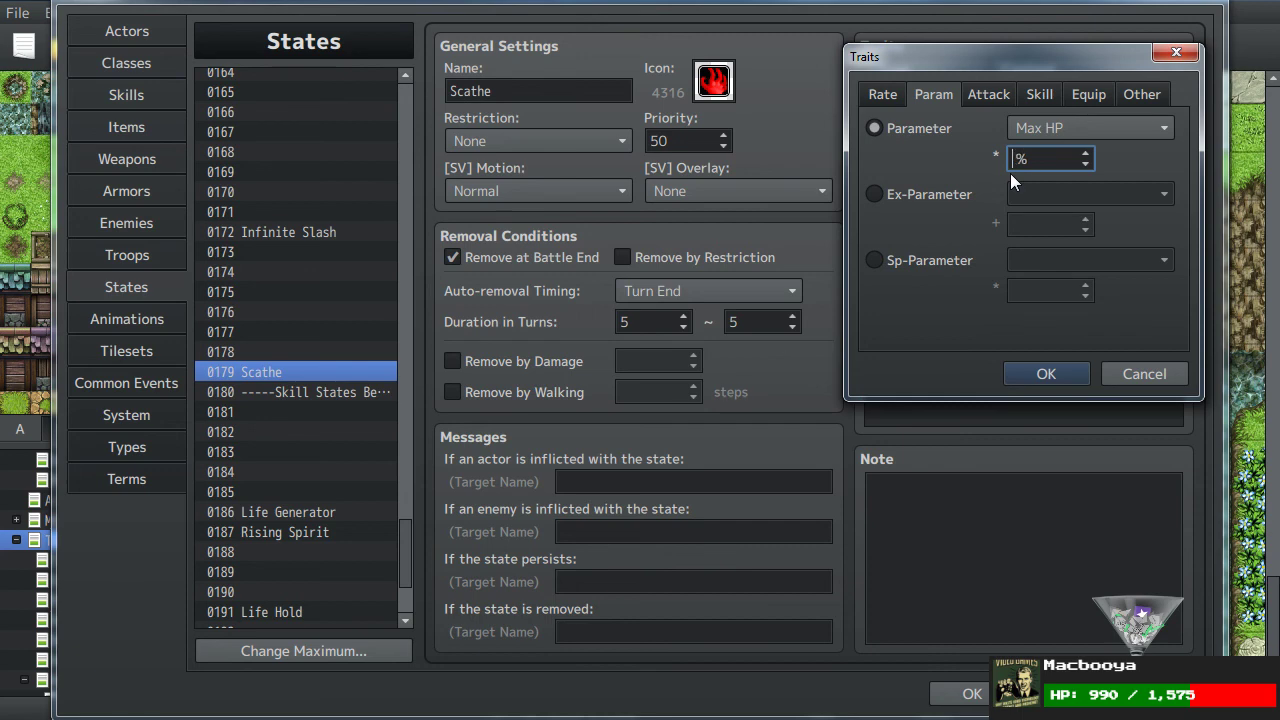
Step: Look through the Parameter, Ex-Parameter and Sp-Parameter options available for the Scathe state's new trait
left_click(960, 194)
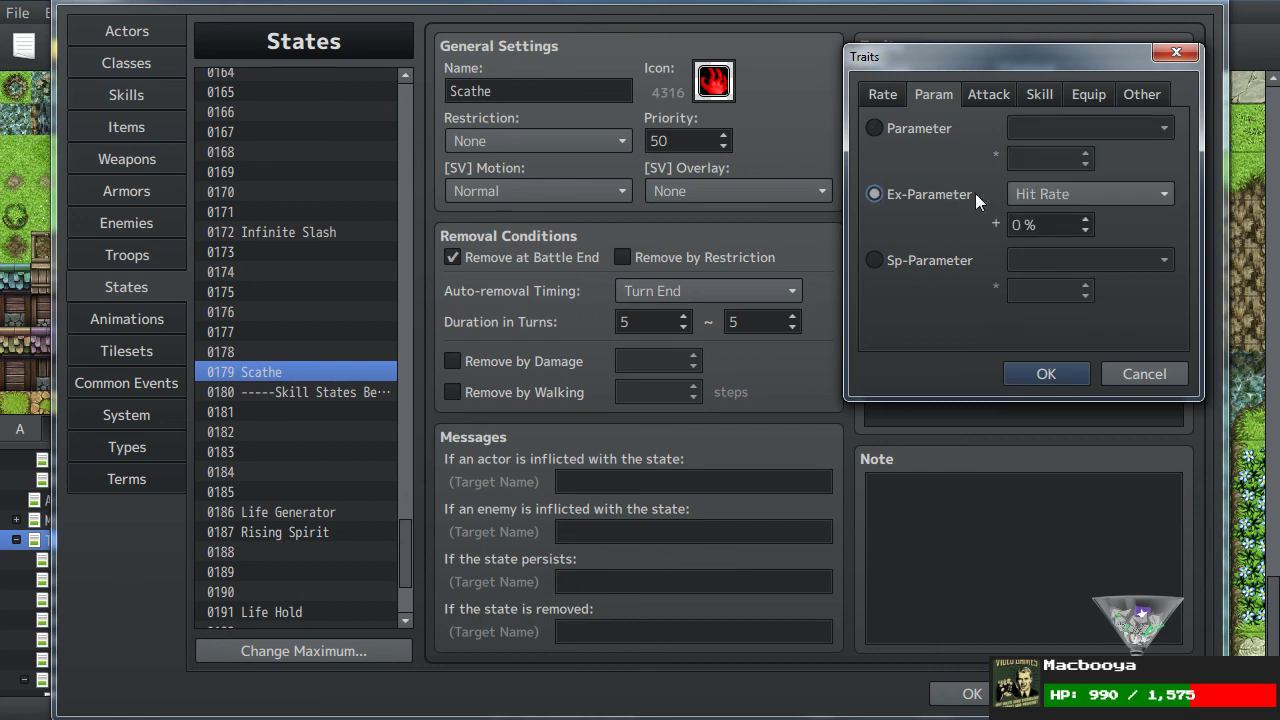
left_click(1039, 192)
left_click(1039, 191)
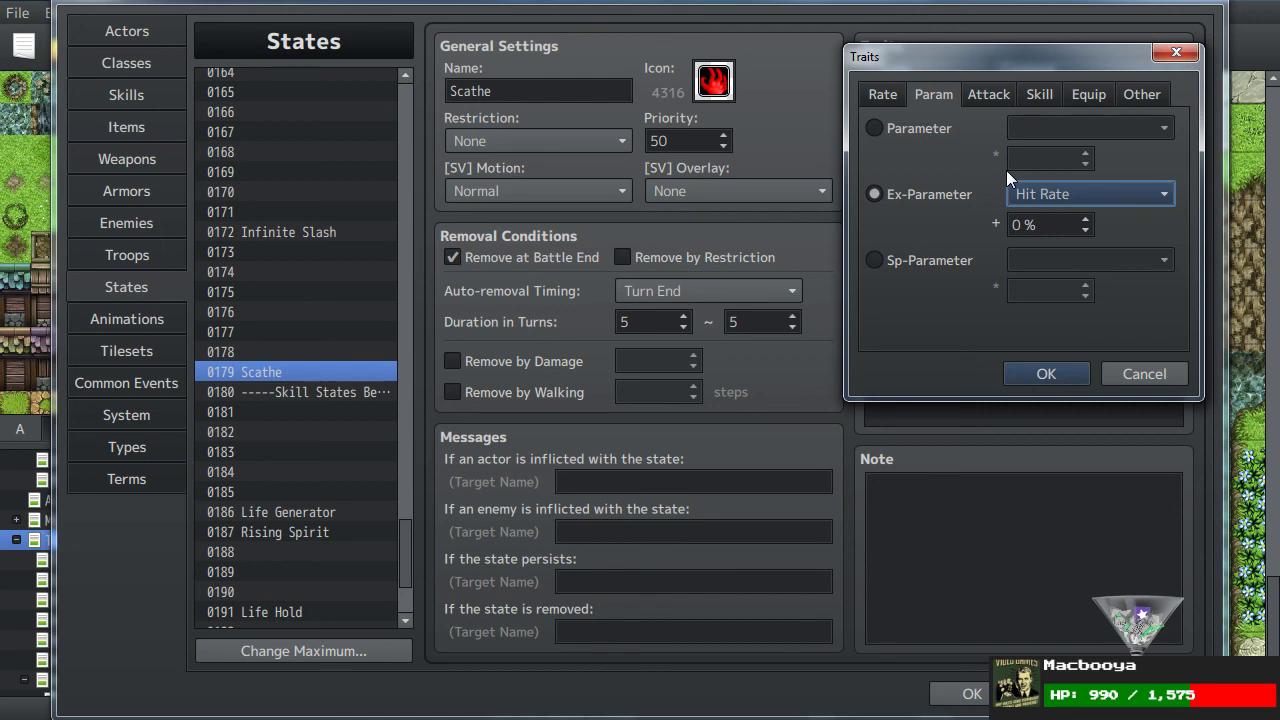
left_click(876, 130)
left_click(1046, 128)
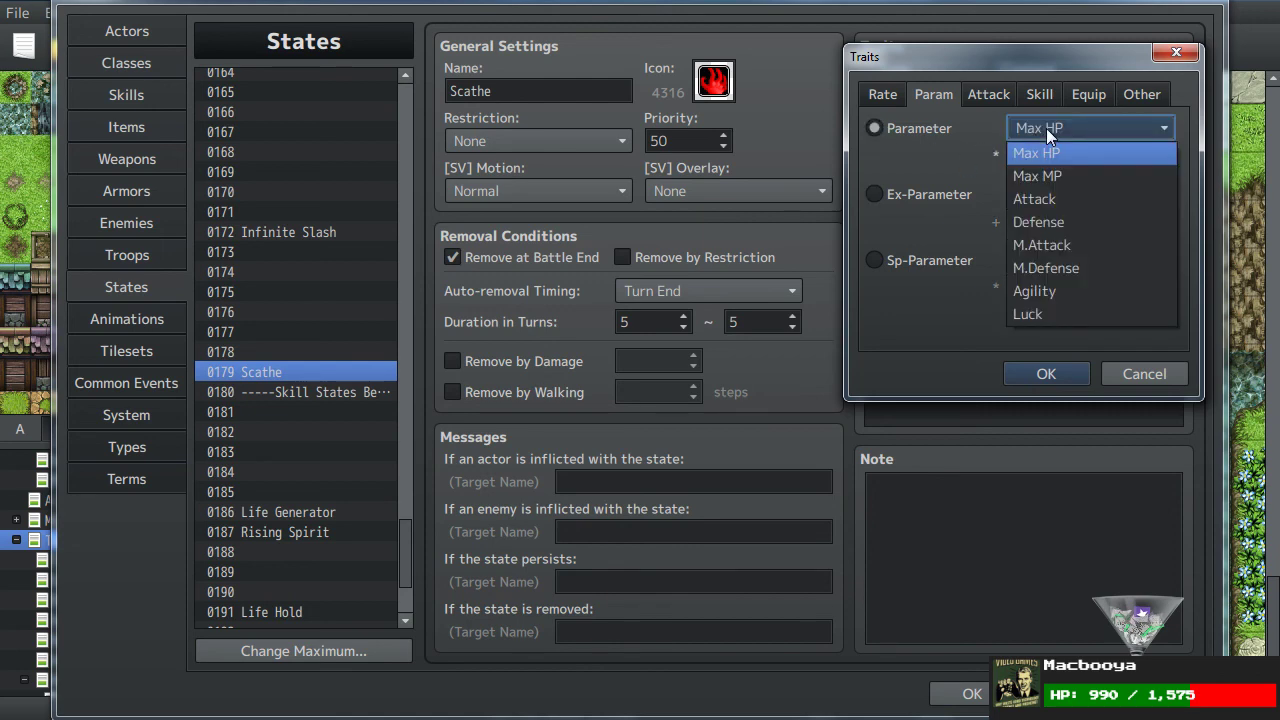
left_click(1046, 128)
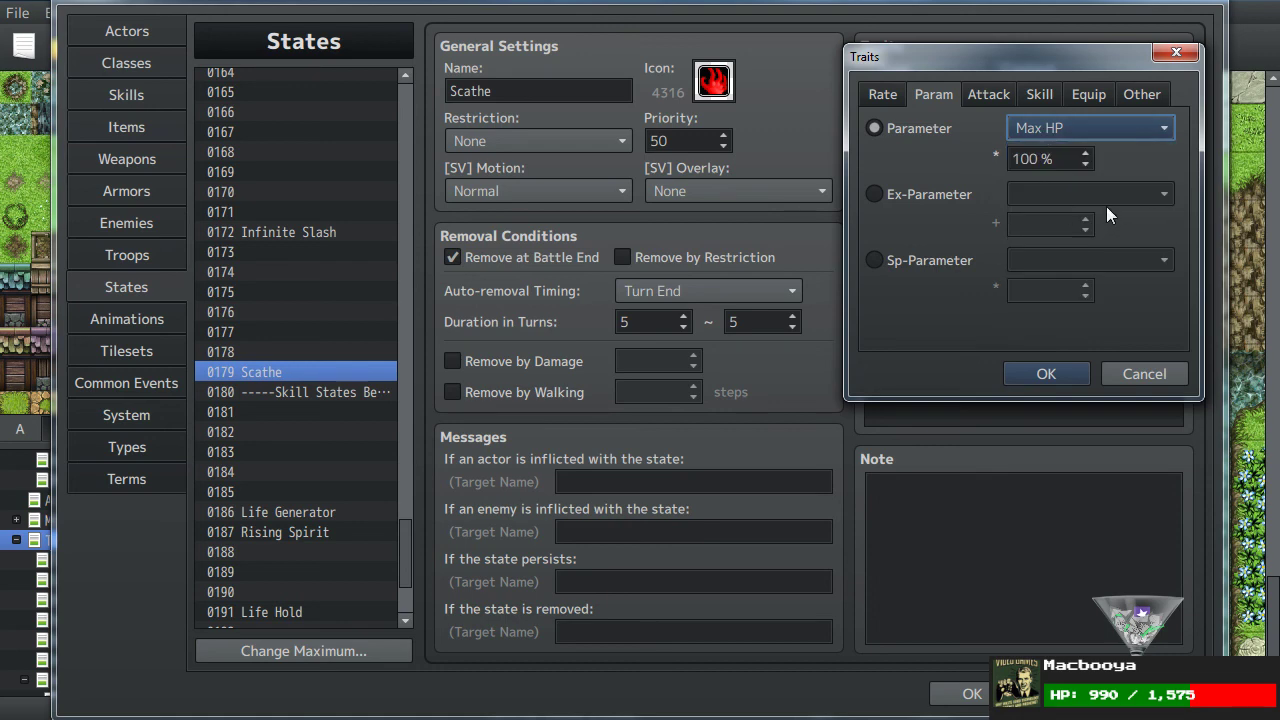
left_click(915, 258)
left_click(1039, 258)
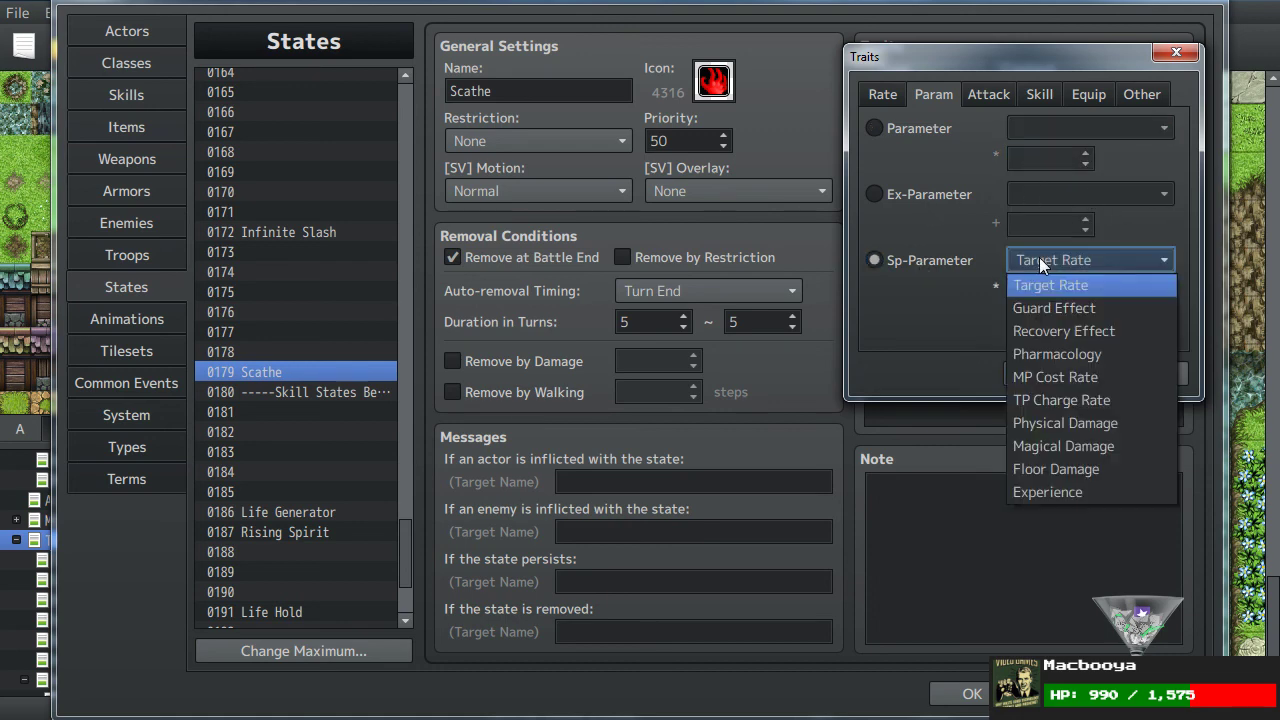
left_click(1039, 257)
left_click(933, 199)
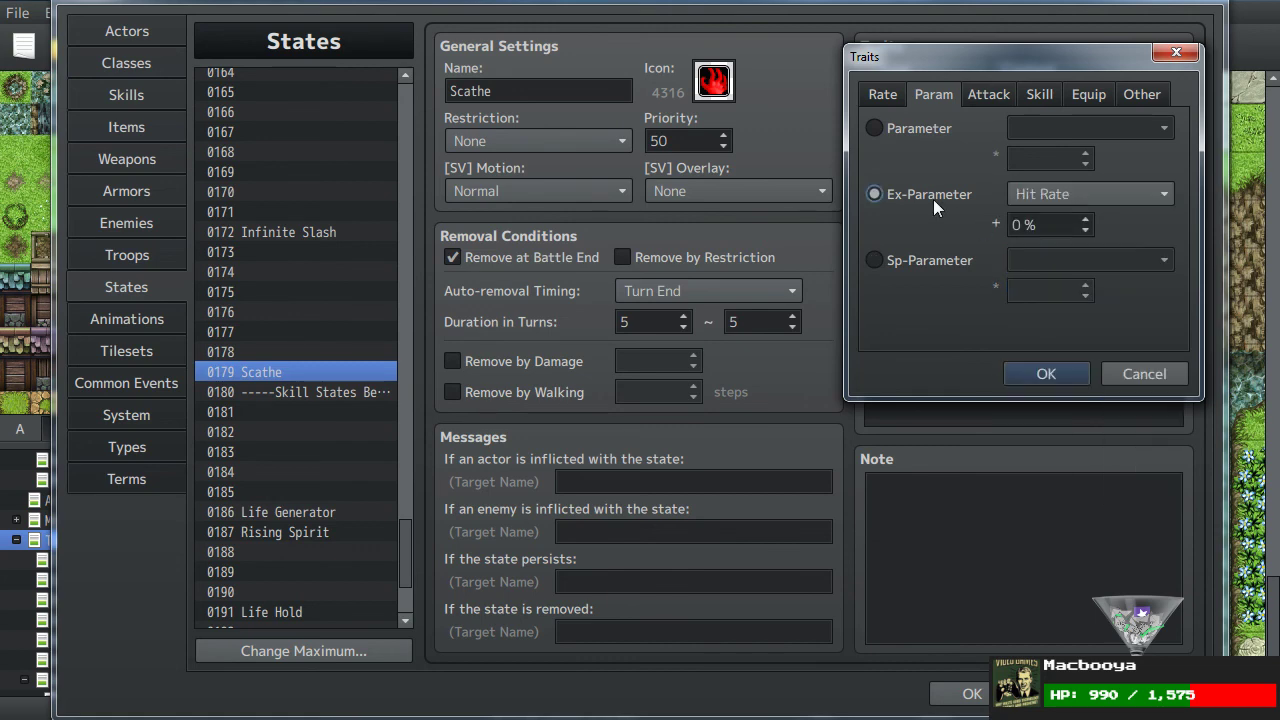
left_click(1031, 196)
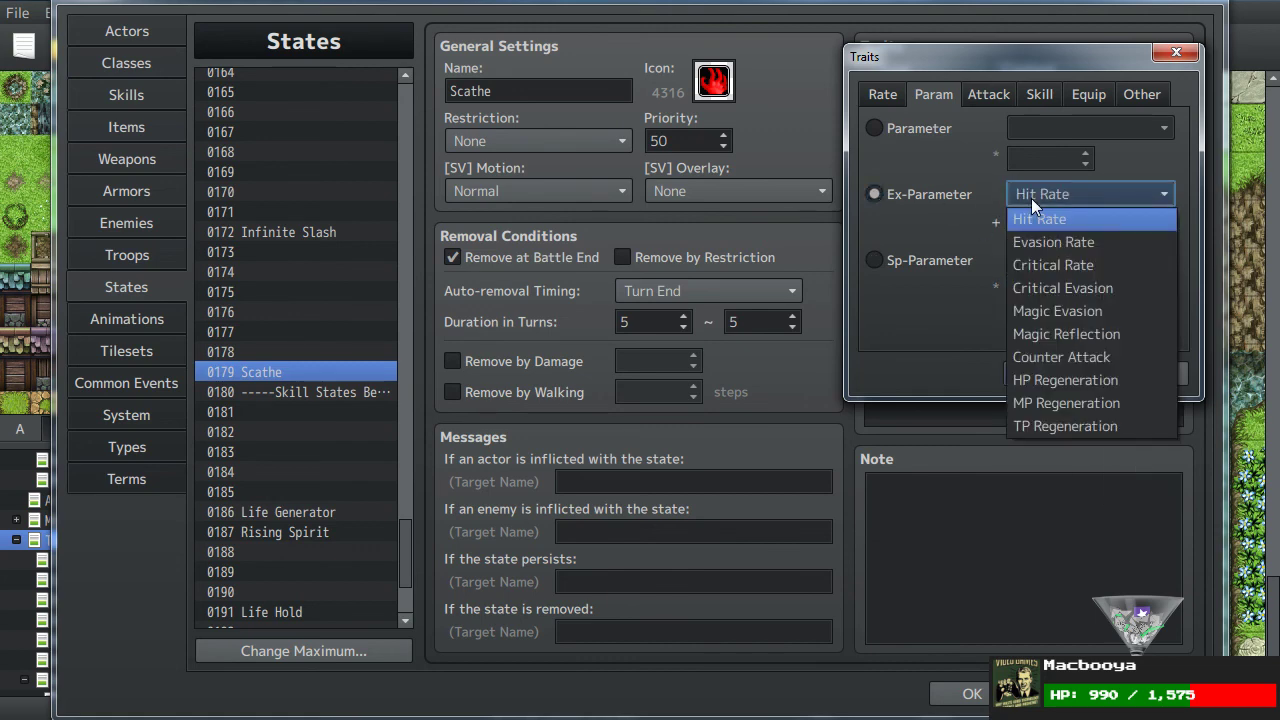
left_click(1031, 198)
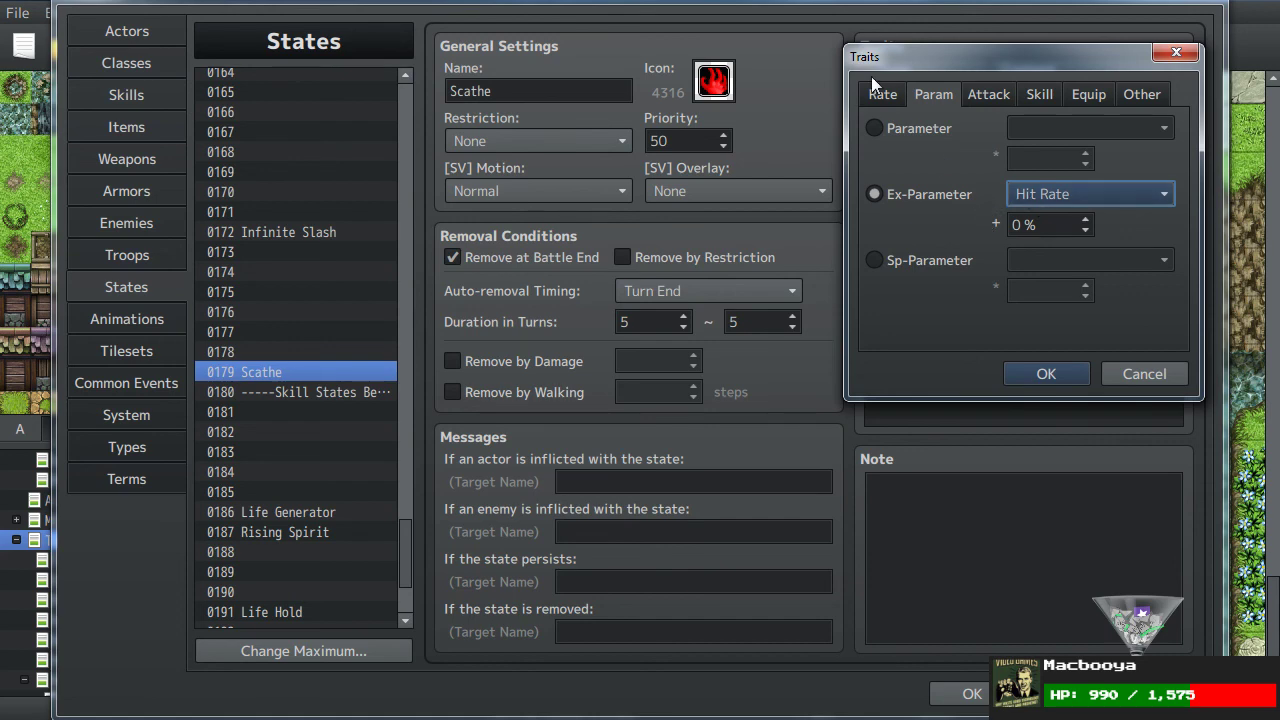
Step: Add a parameter trait to the Scathe state that multiplies Agility by 80%
left_click(916, 130)
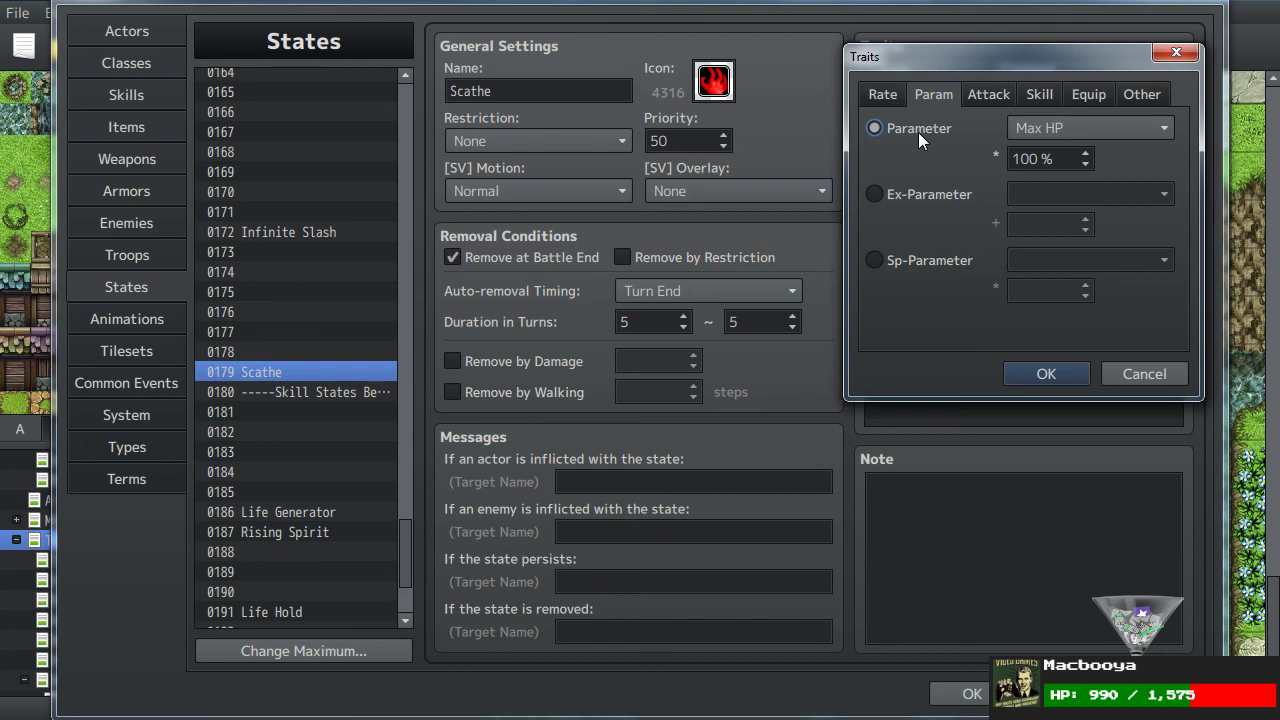
left_click(1038, 134)
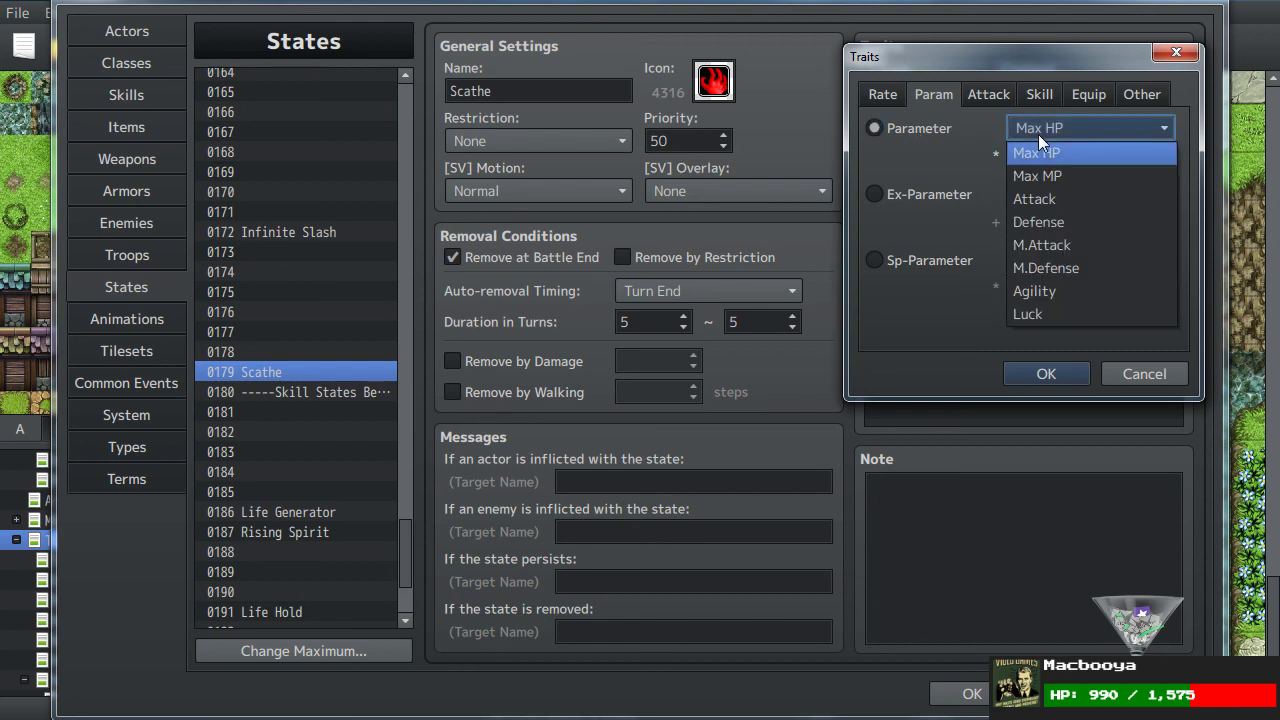
left_click(1040, 290)
key("Tab")
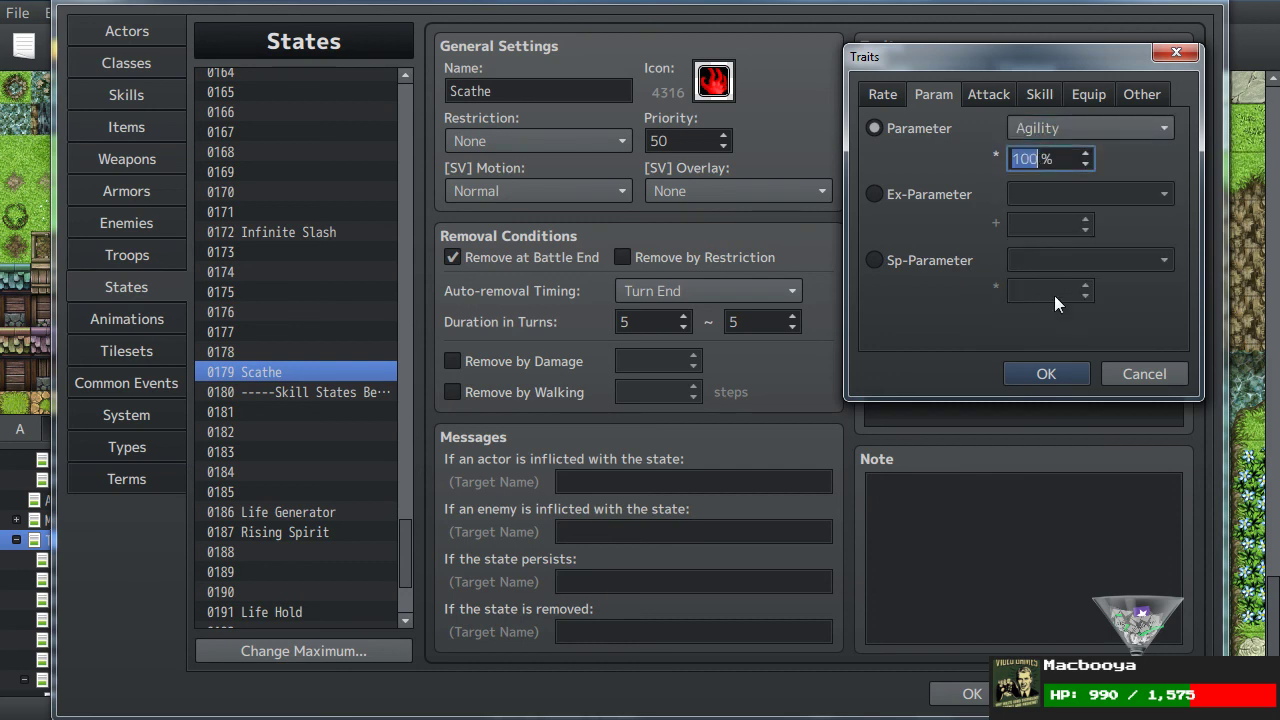
type("80")
left_click(1030, 373)
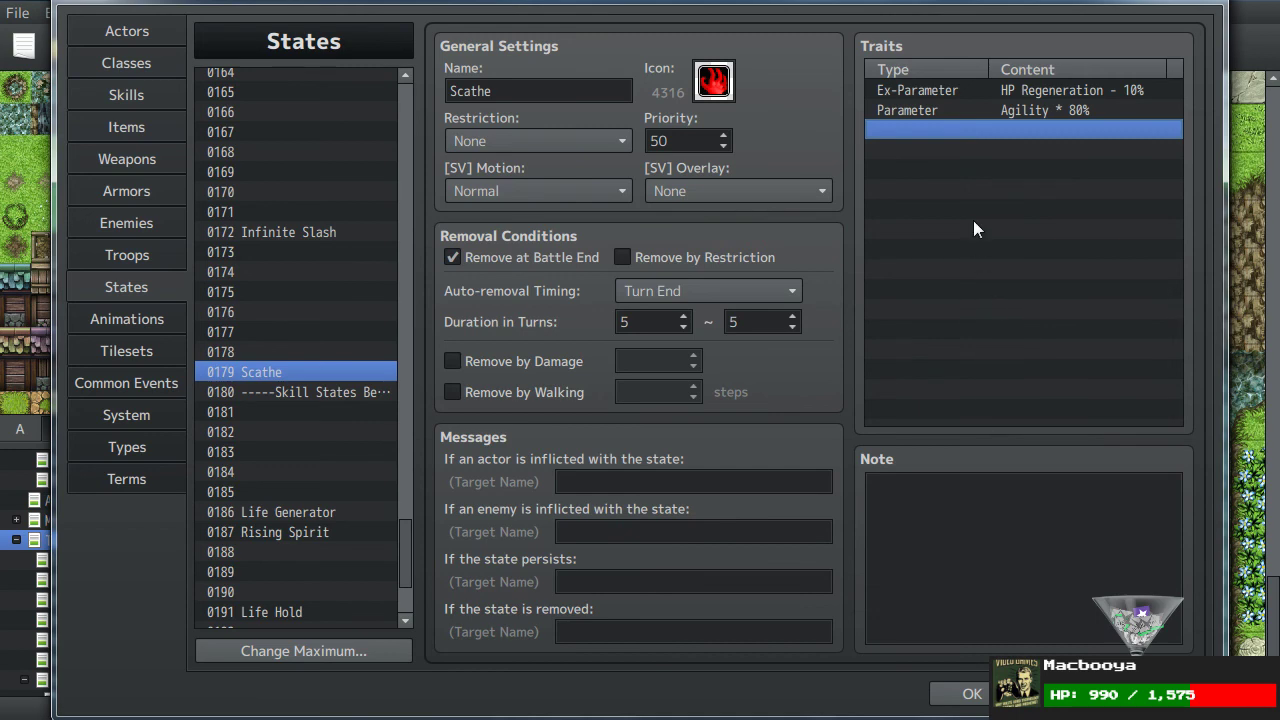
Step: Compare the Molotov item's description with the Scathe state's duration and traits
left_click(122, 100)
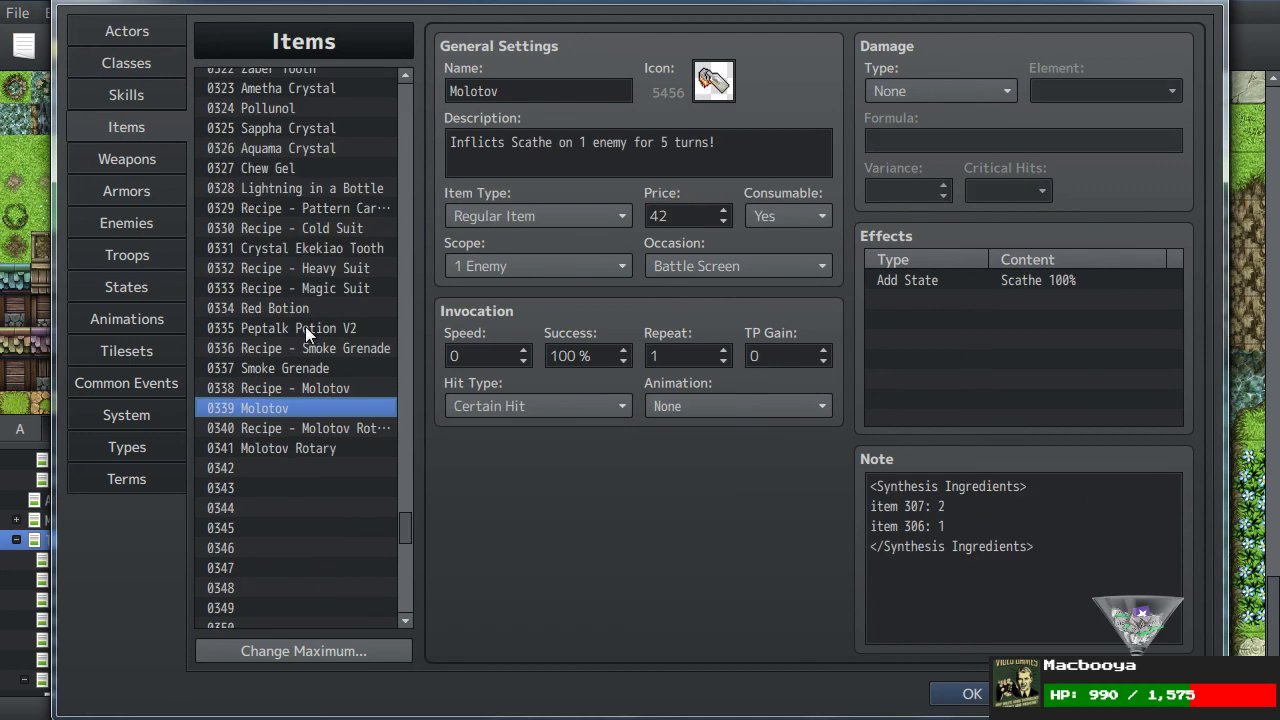
triple_click(698, 162)
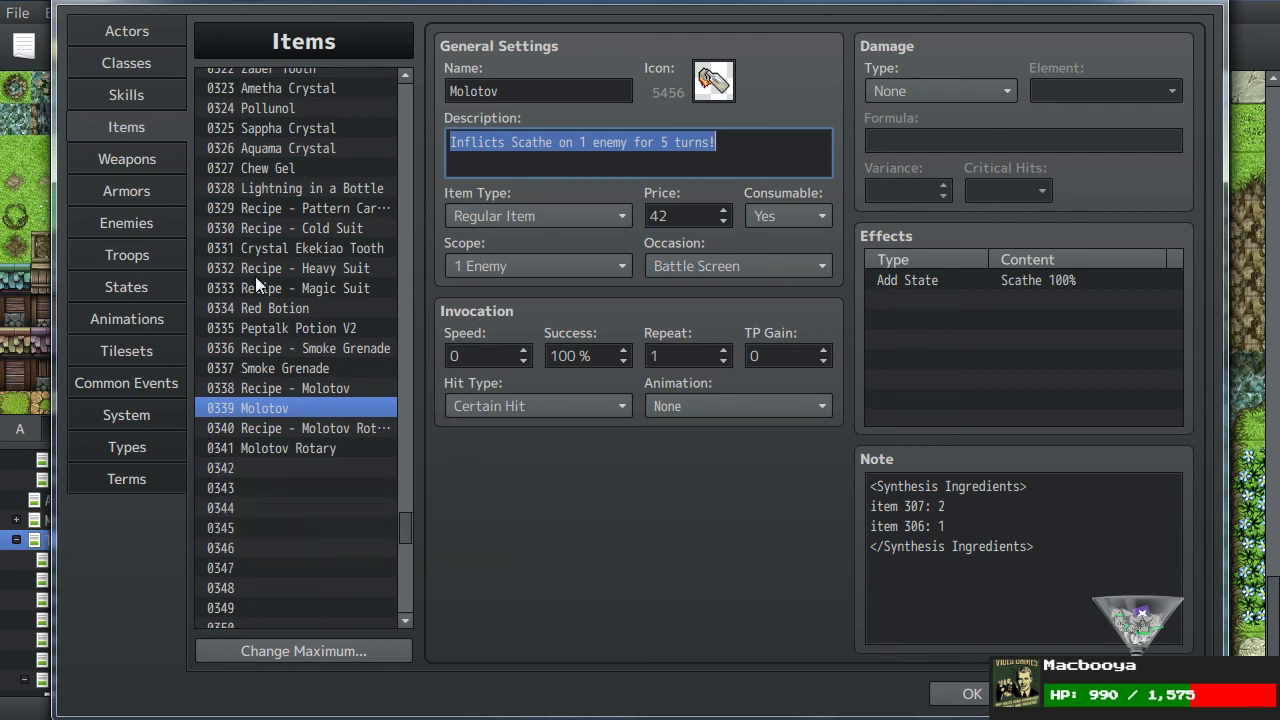
left_click(121, 290)
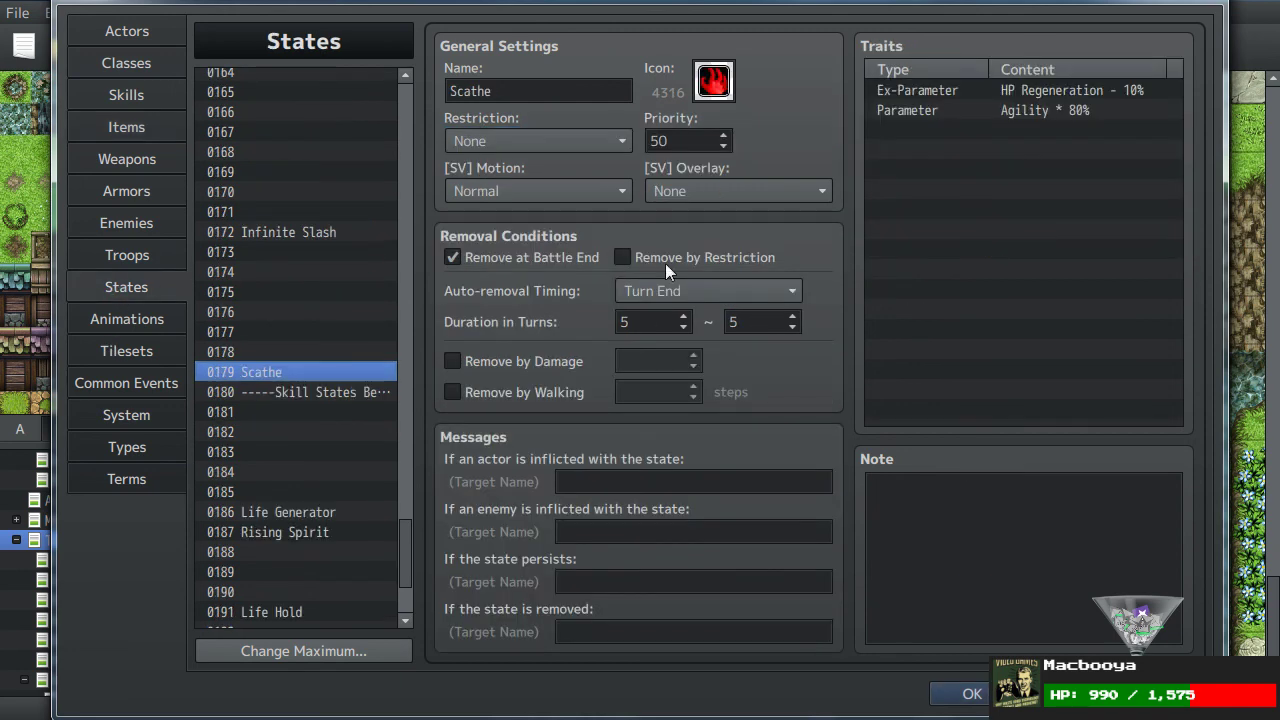
left_click(977, 236)
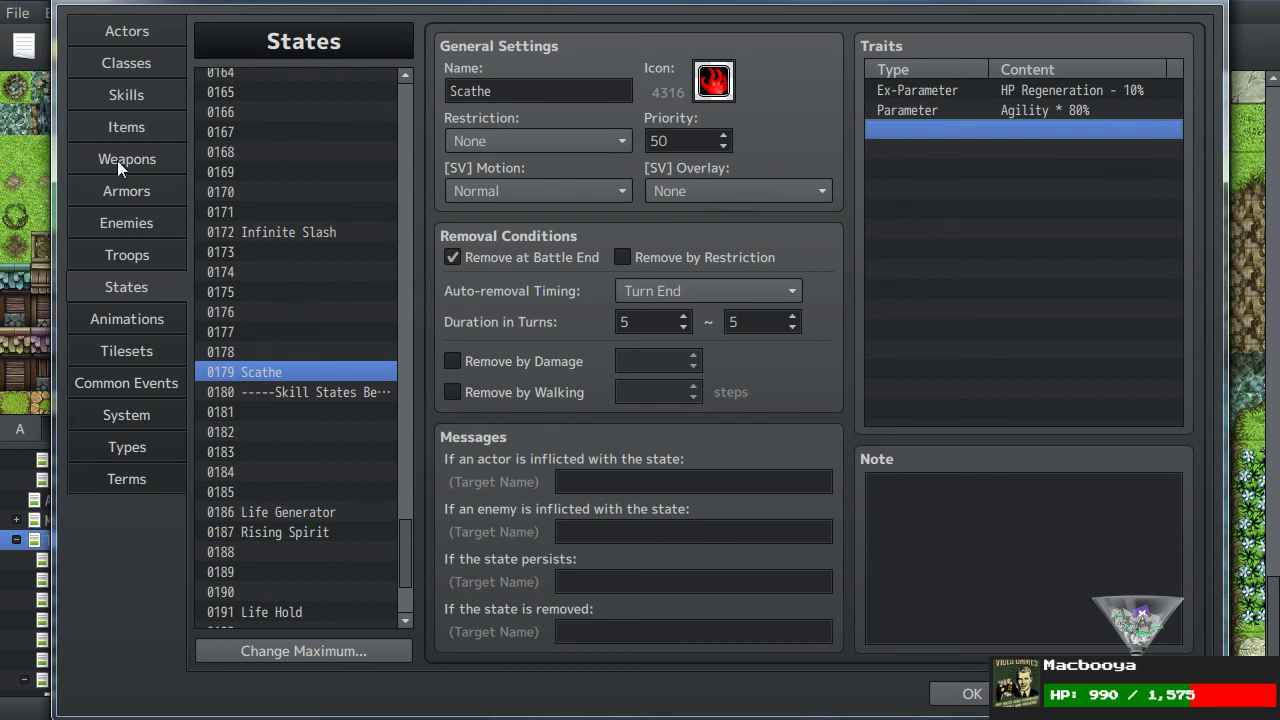
Step: Review the stats, traits and action patterns of existing enemies, from Mimanic up to Kitkum
left_click(151, 213)
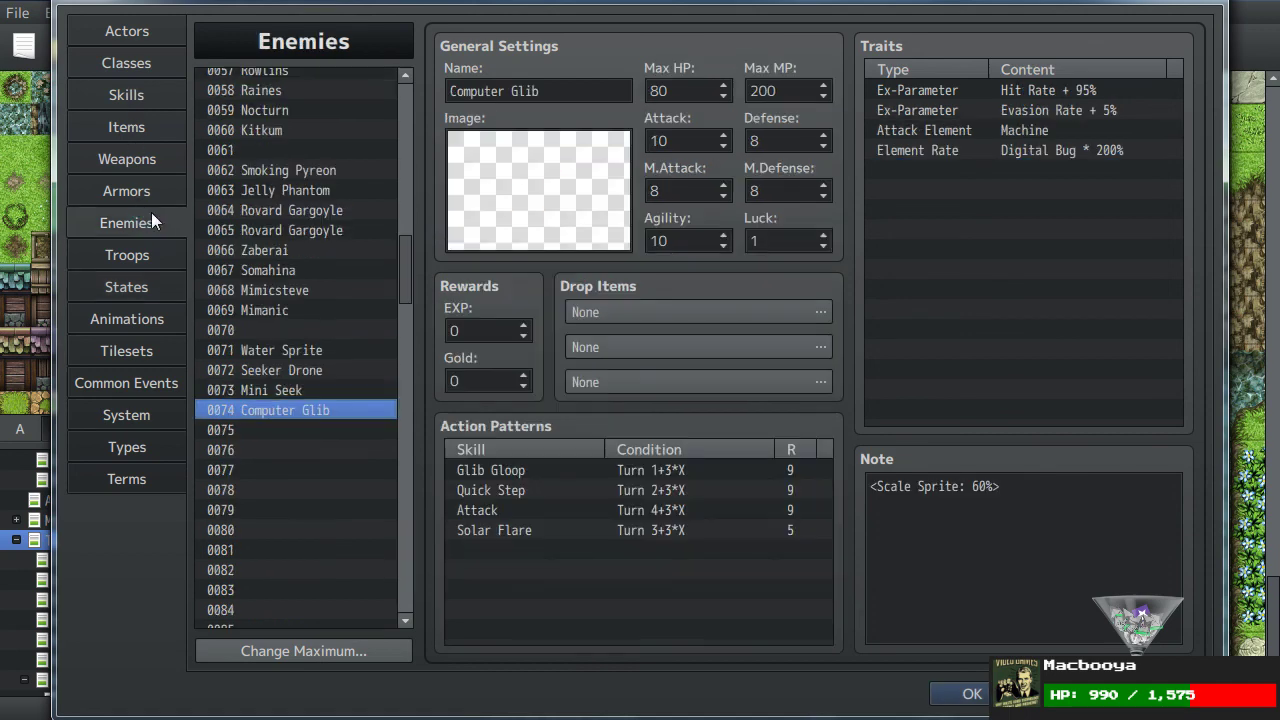
left_click(304, 264)
left_click(293, 326)
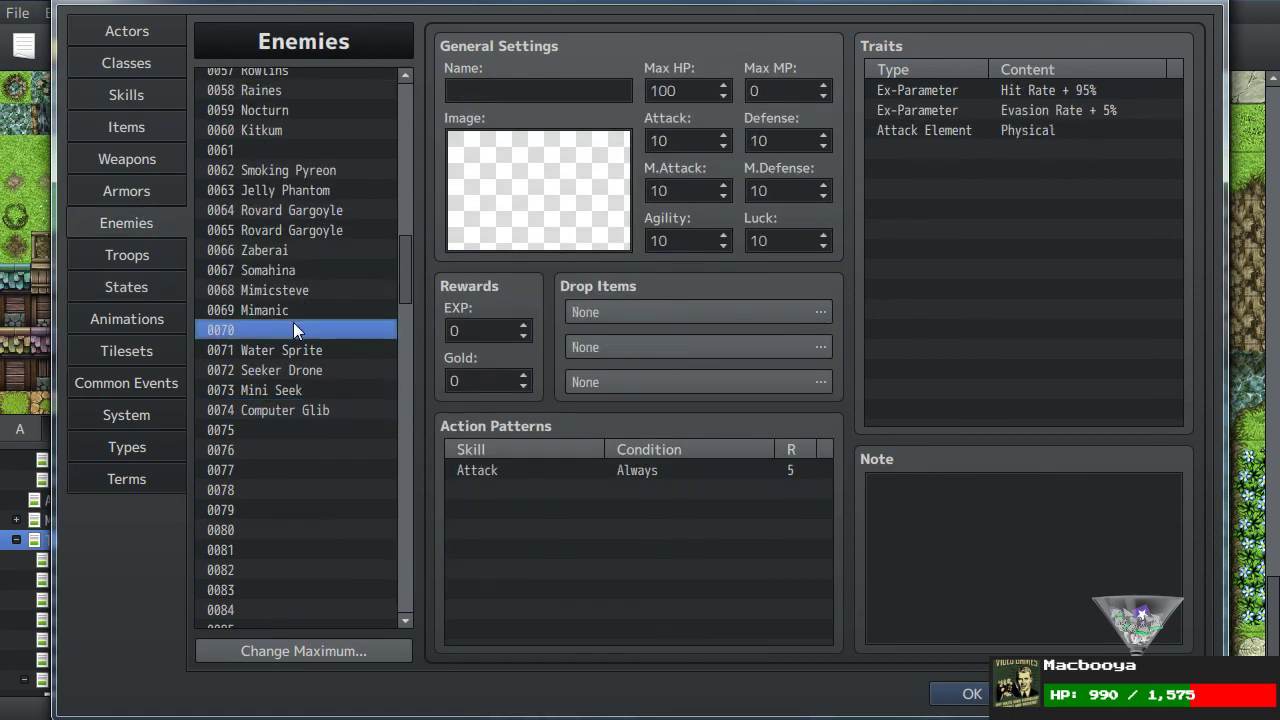
left_click(270, 292)
left_click(268, 312)
left_click(266, 292)
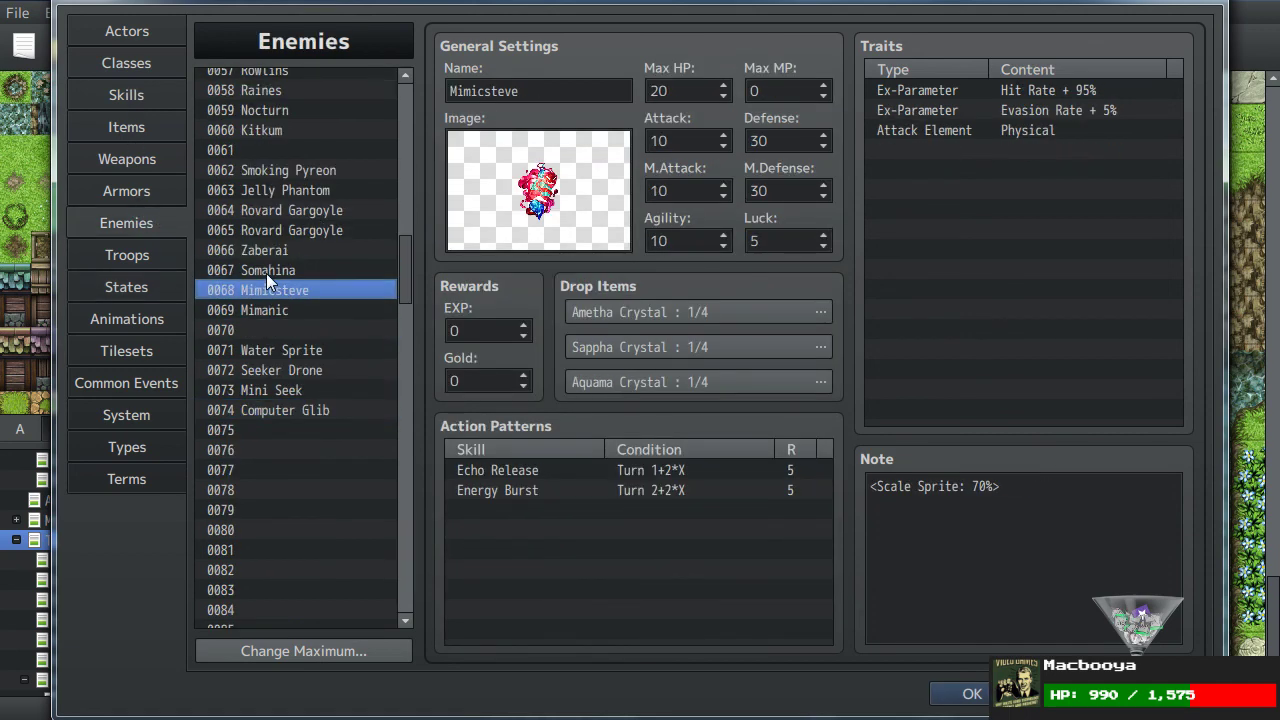
left_click(266, 272)
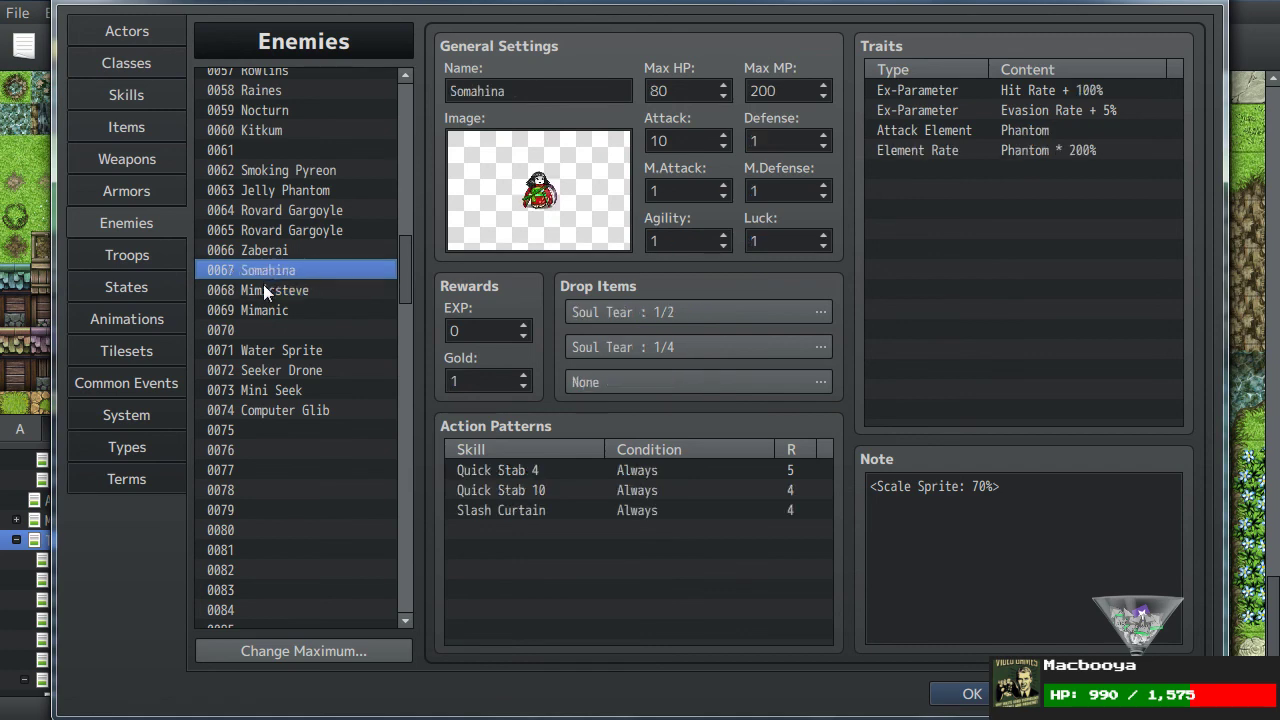
left_click(275, 246)
left_click(277, 226)
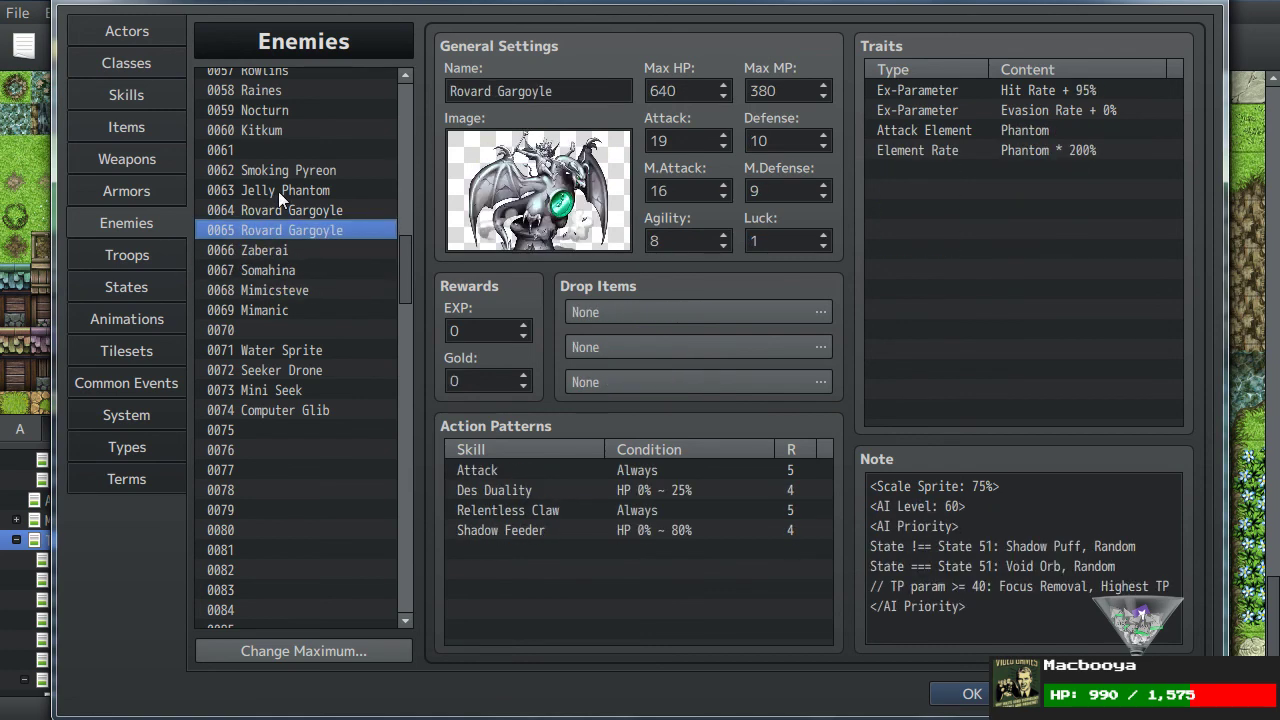
left_click(278, 191)
left_click(272, 212)
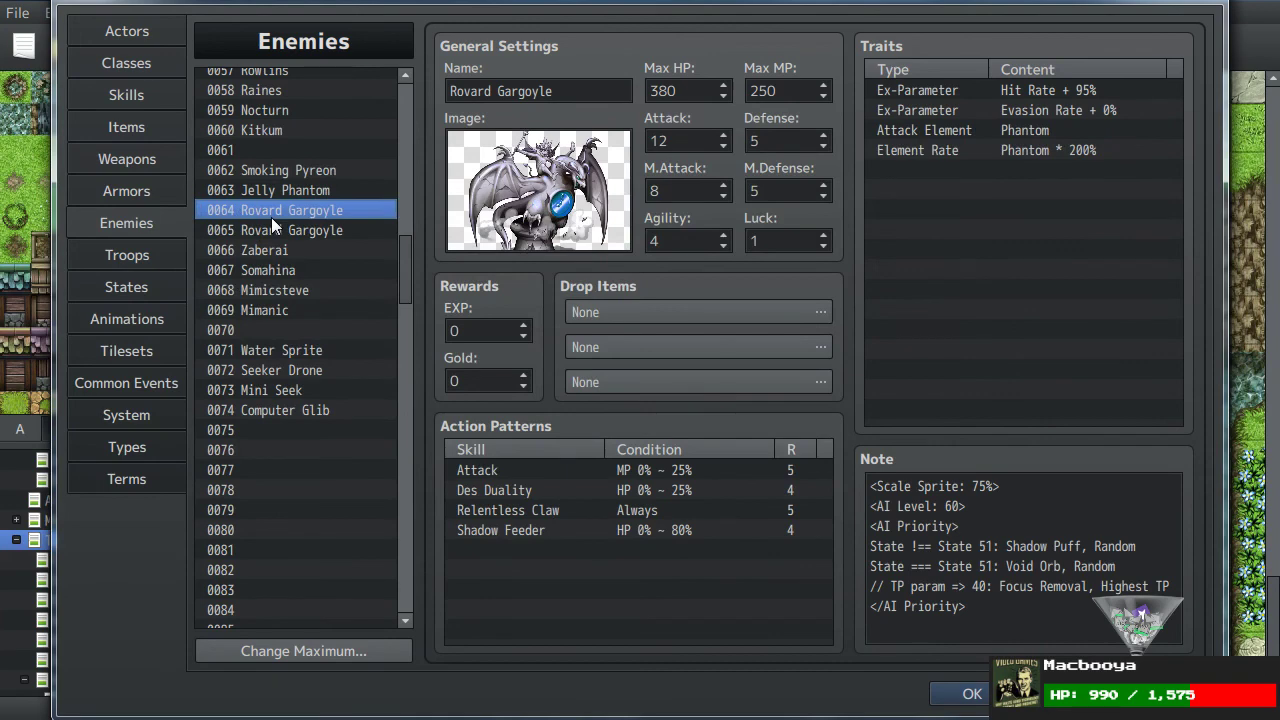
left_click(278, 168)
left_click(270, 136)
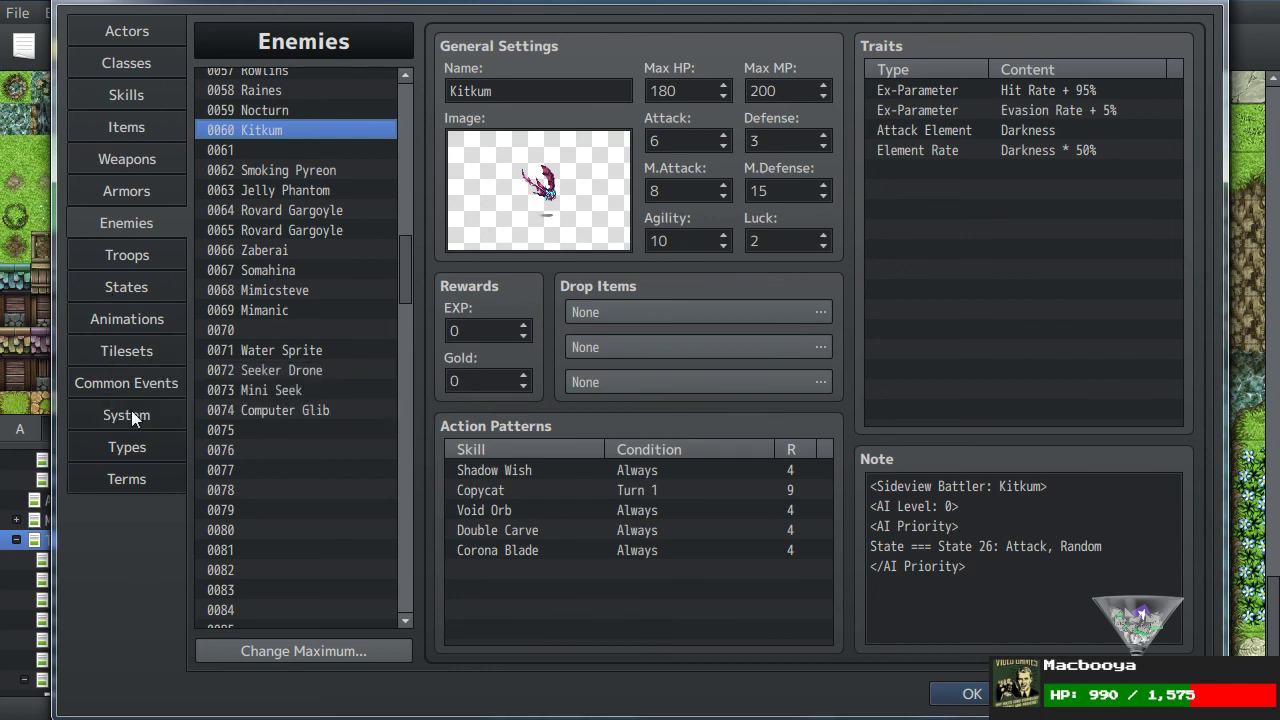
Step: Change the Scathe state's Agility trait to the Attack parameter at 75%
left_click(114, 288)
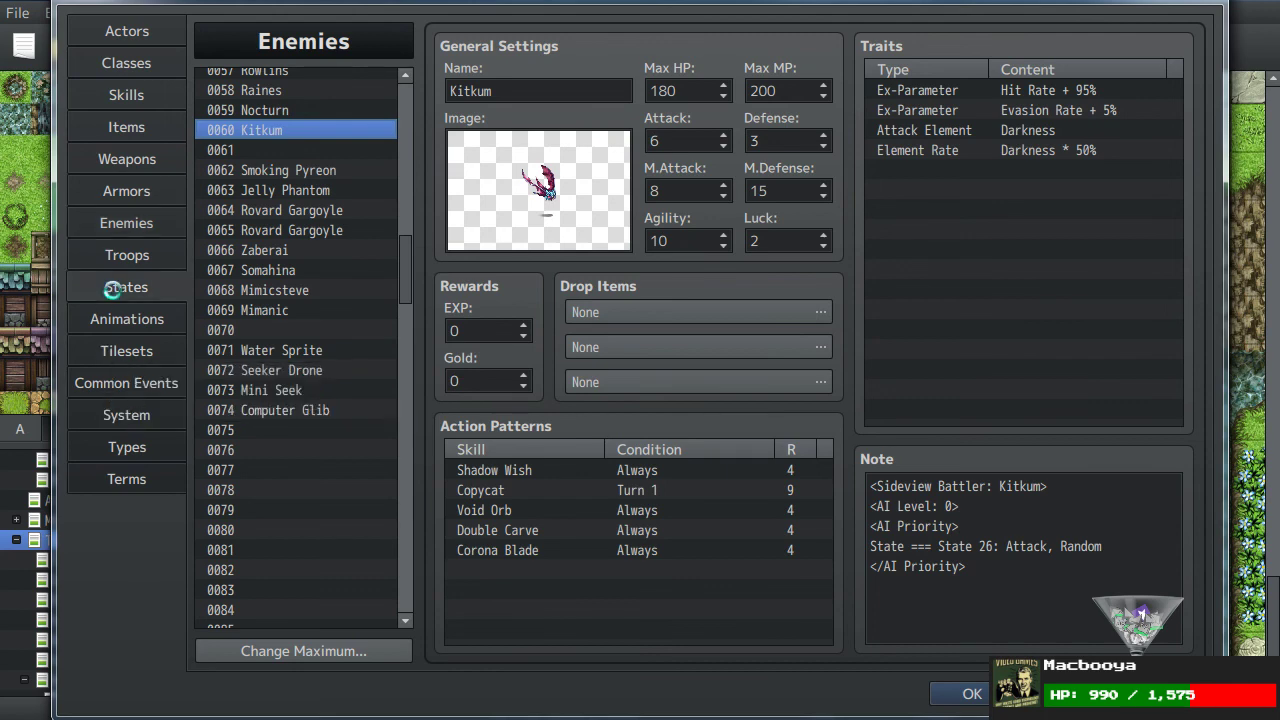
left_click(925, 108)
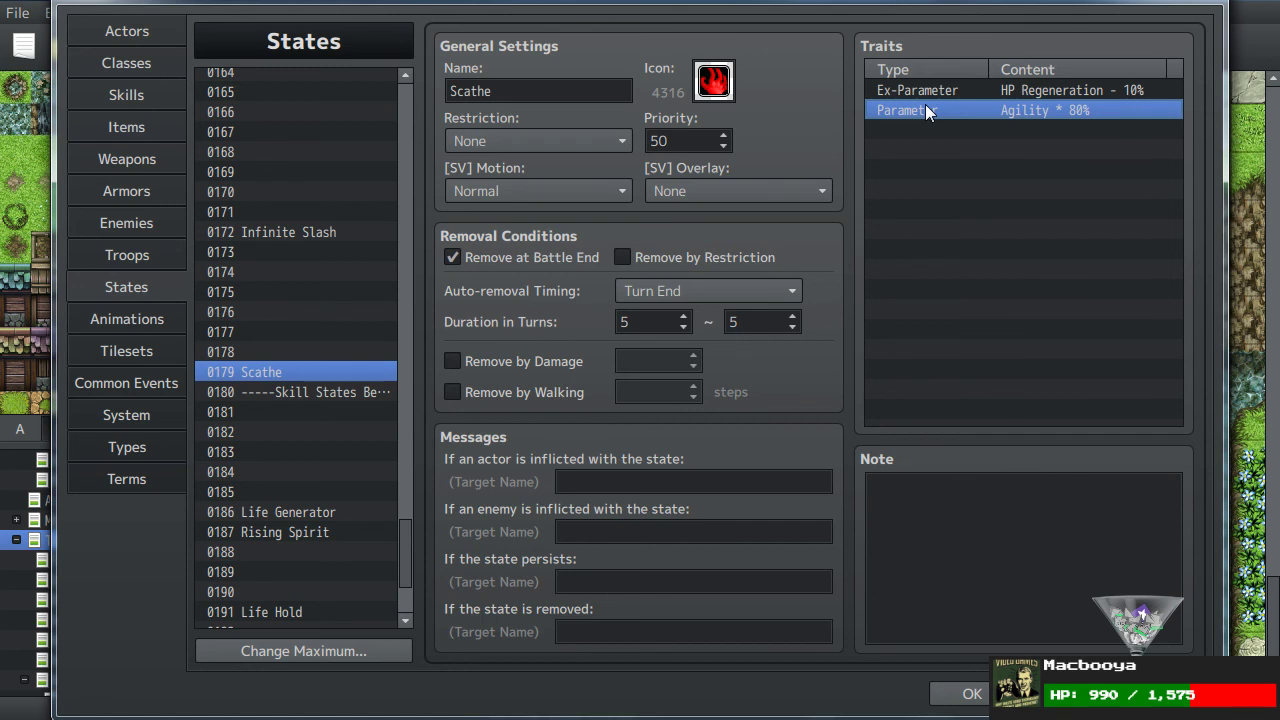
double_click(925, 110)
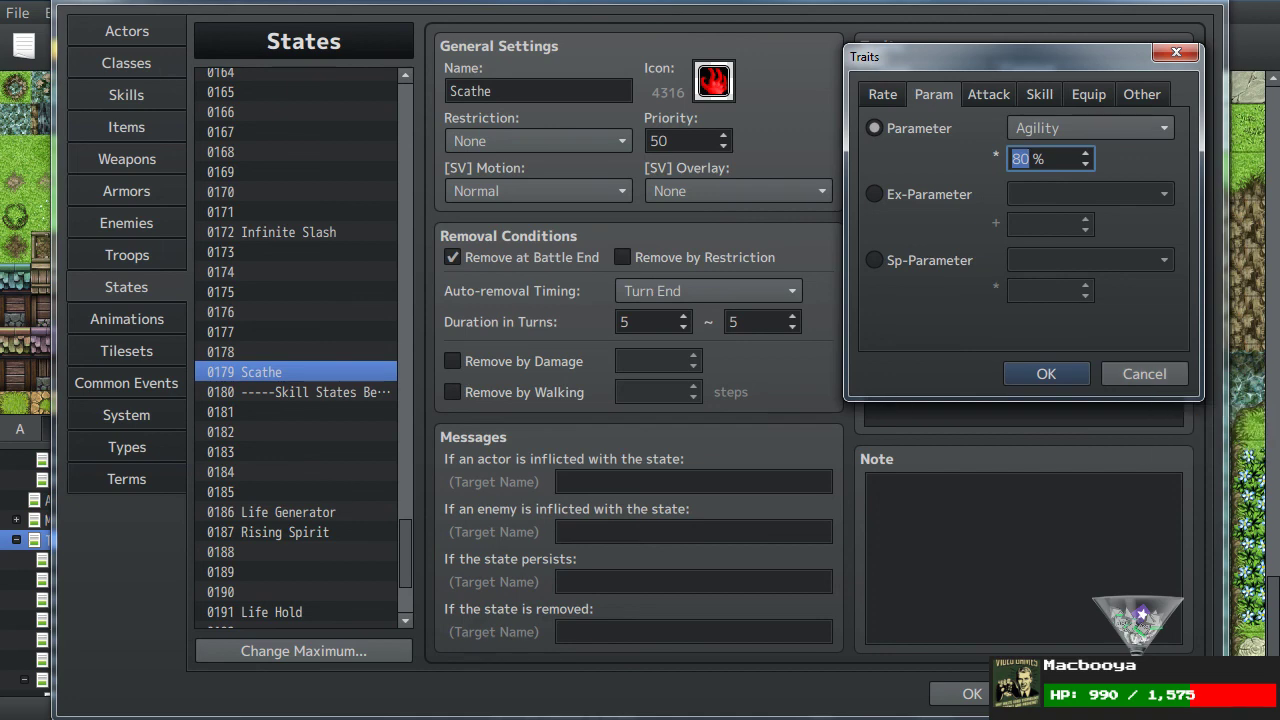
left_click(1049, 131)
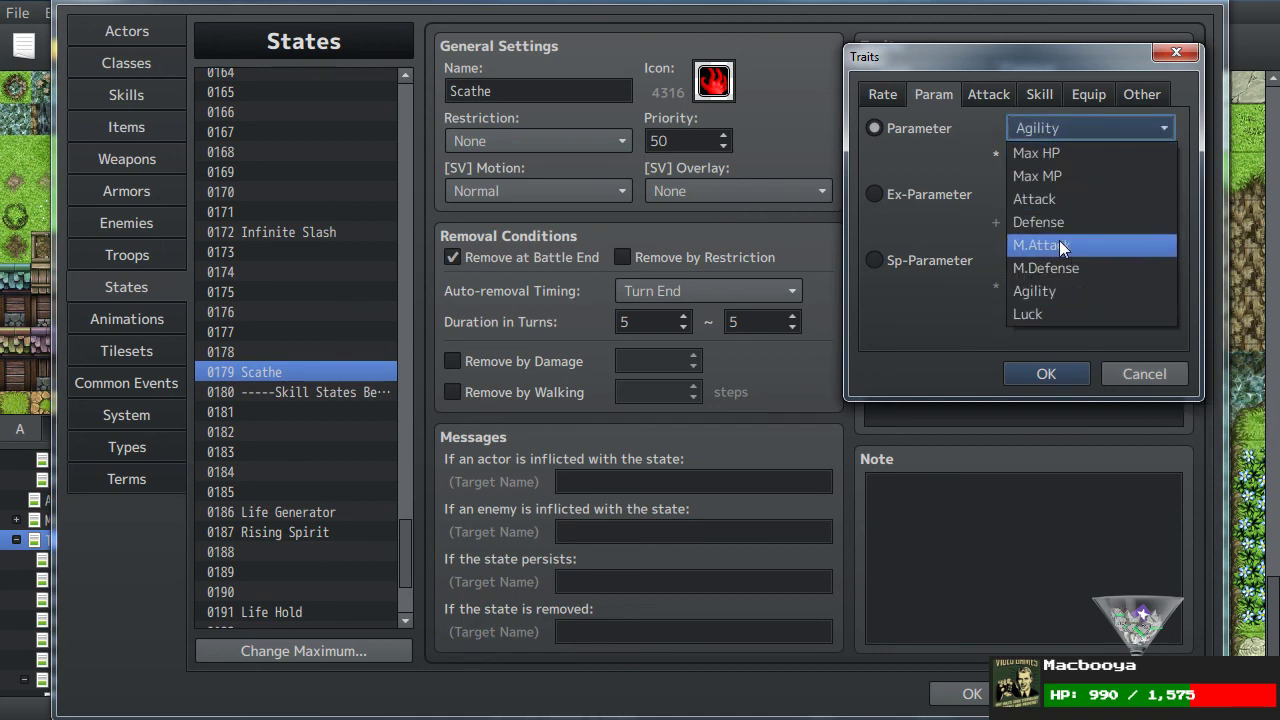
left_click(1054, 199)
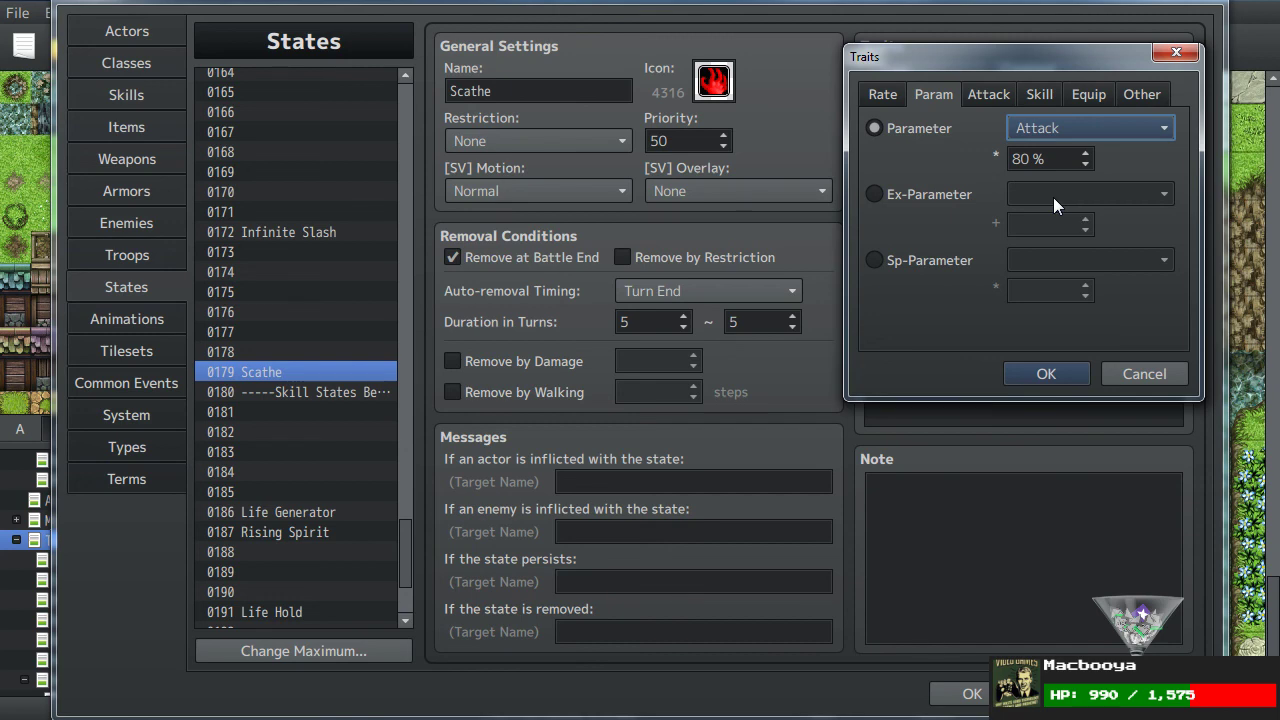
double_click(1022, 158)
key("BackSpace")
type("75")
left_click(1020, 373)
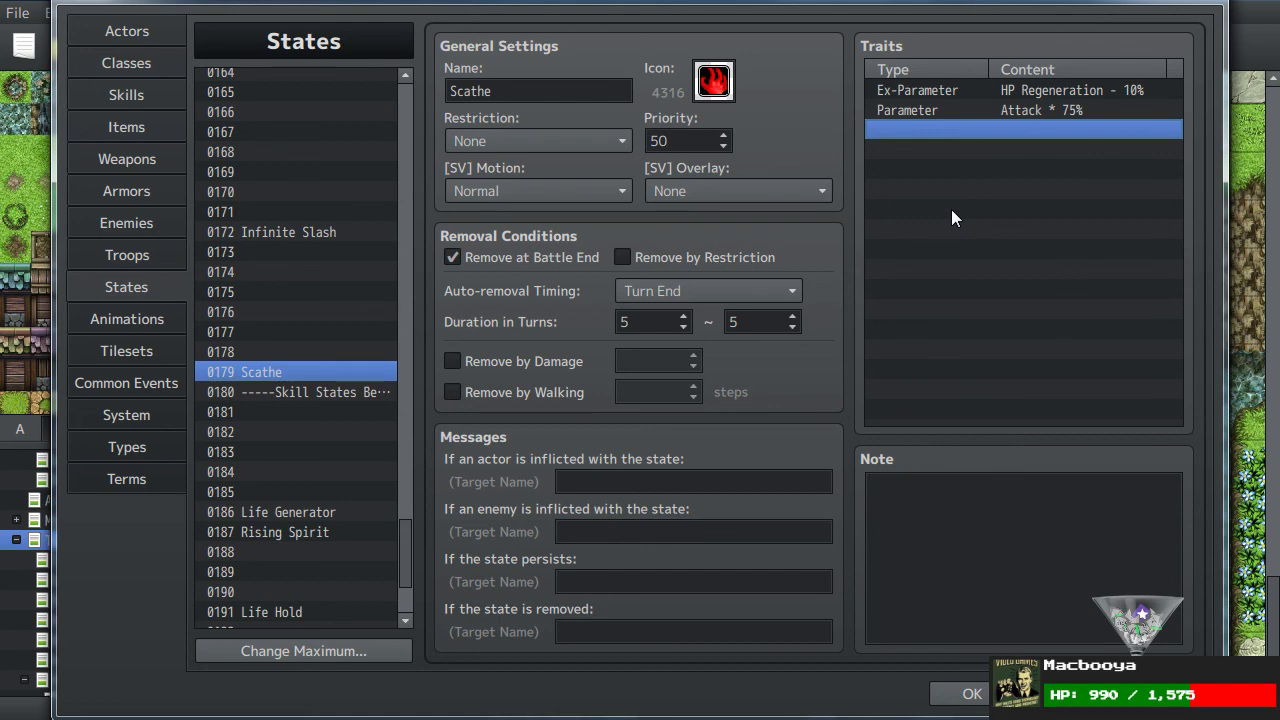
Step: Add another parameter trait to the Scathe state that multiplies Defense by 75%
double_click(988, 170)
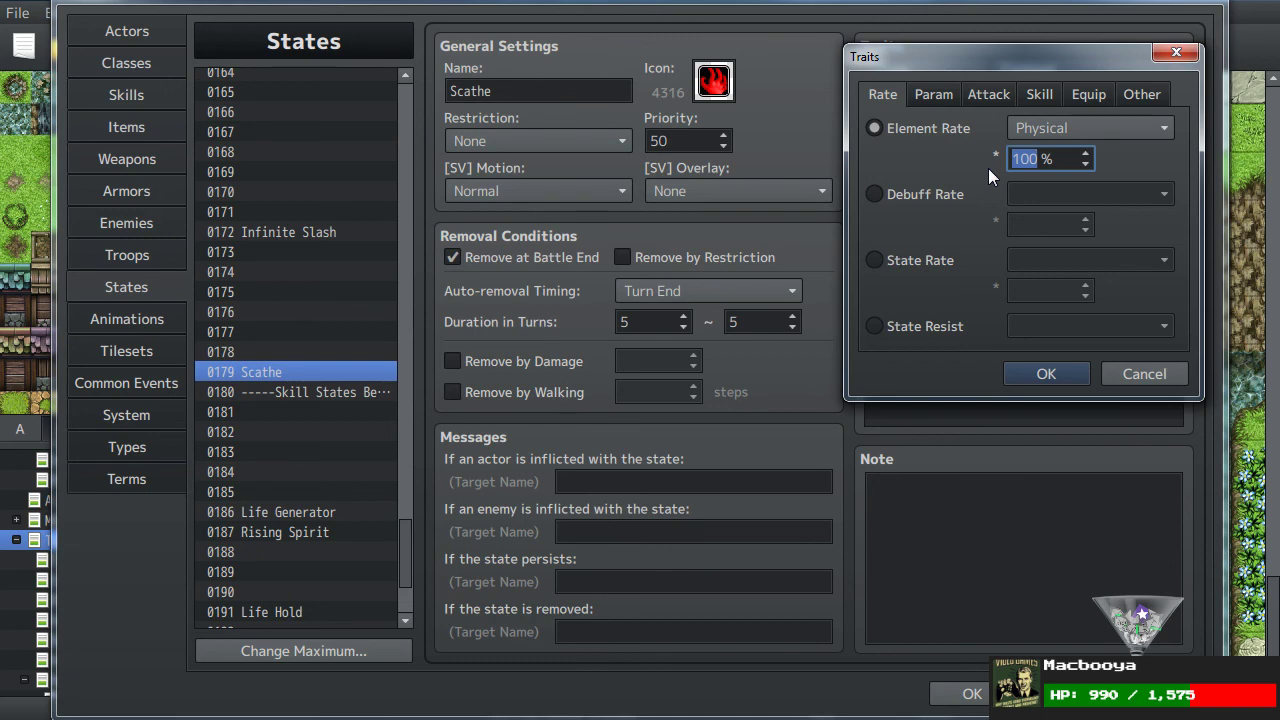
left_click(946, 93)
left_click(938, 127)
left_click(1024, 138)
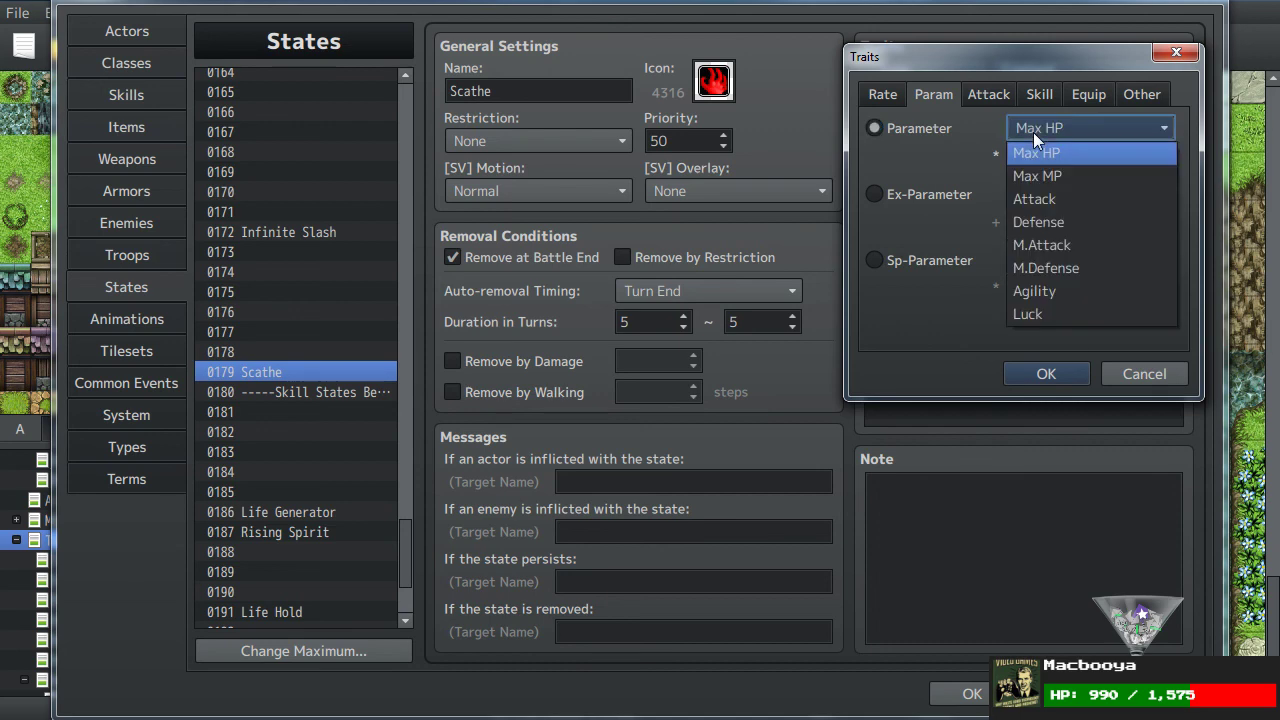
left_click(1051, 213)
key("Tab")
type("75")
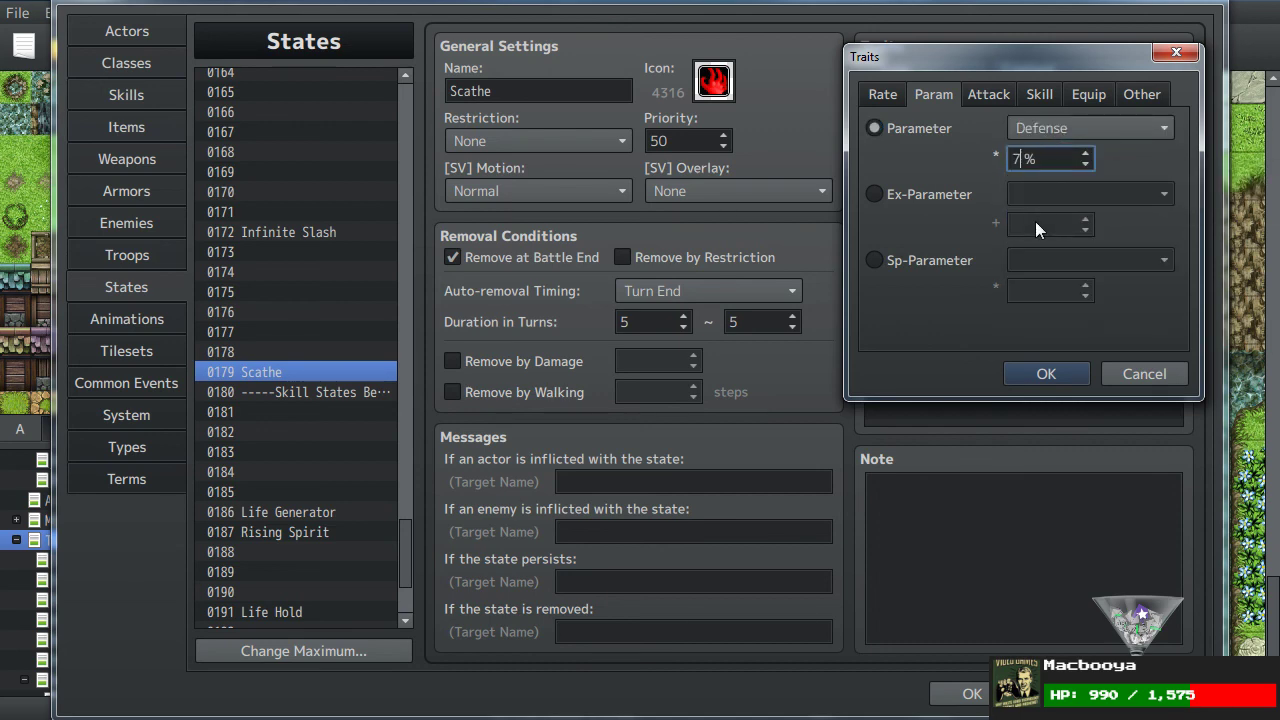
left_click(1038, 374)
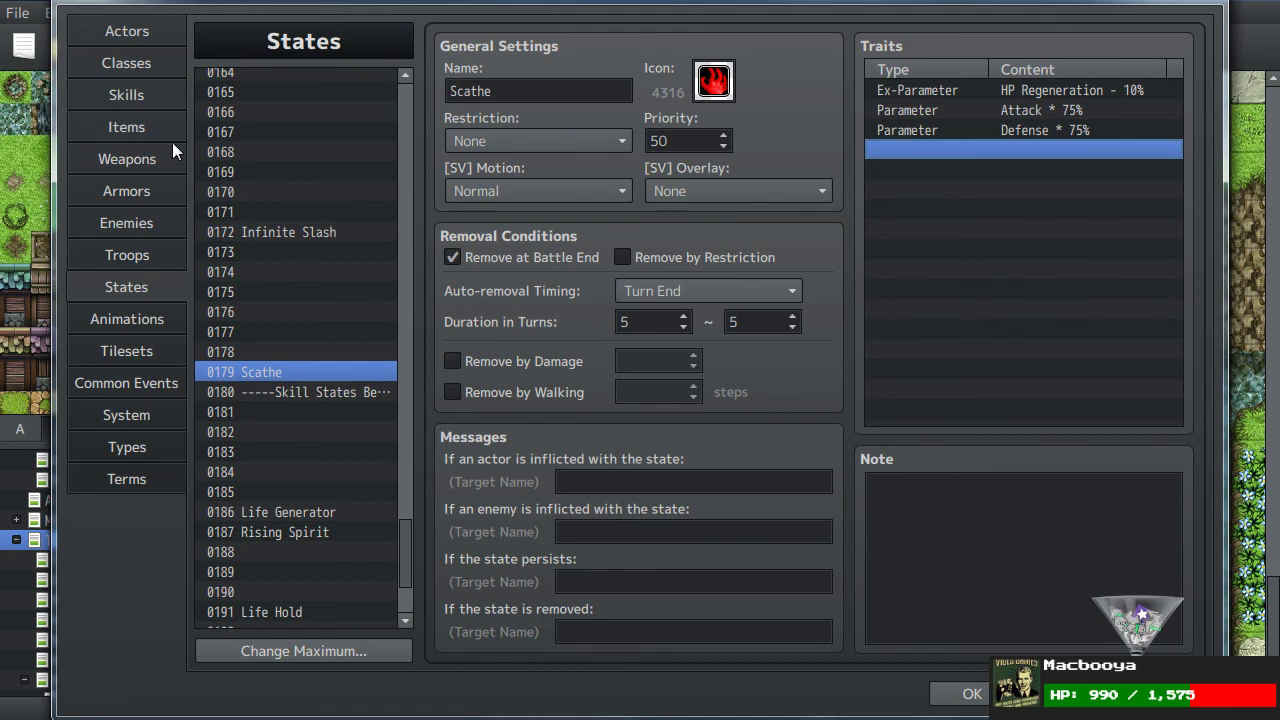
Step: Check the Molotov's synthesis ingredients by viewing the Blaze Vial and Old Rag items, including their prices
left_click(121, 135)
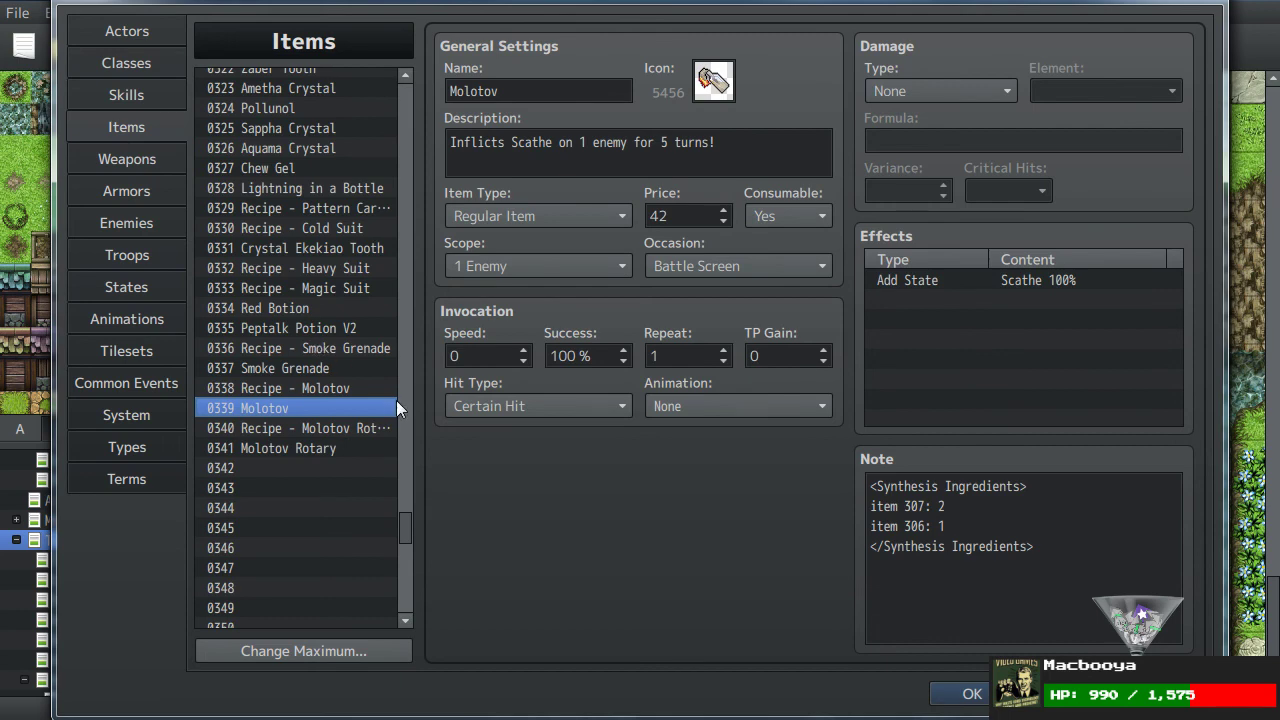
scroll(249, 327, "up", 7)
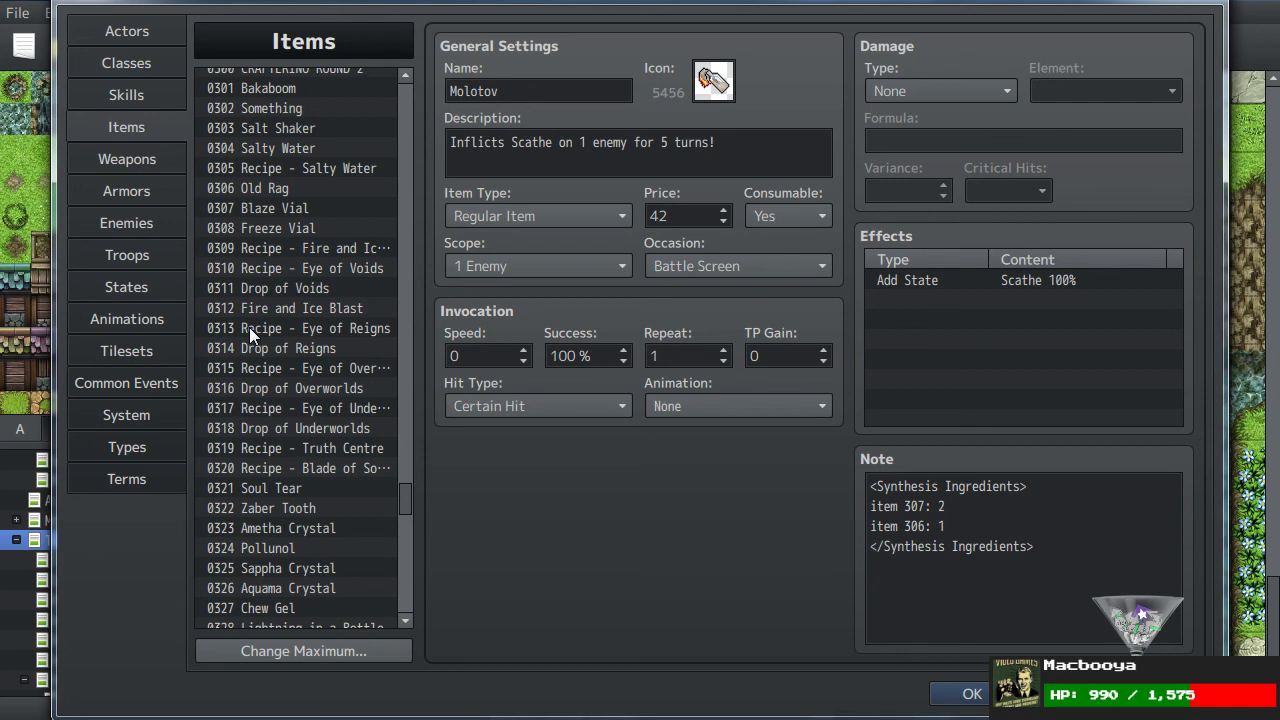
left_click(228, 206)
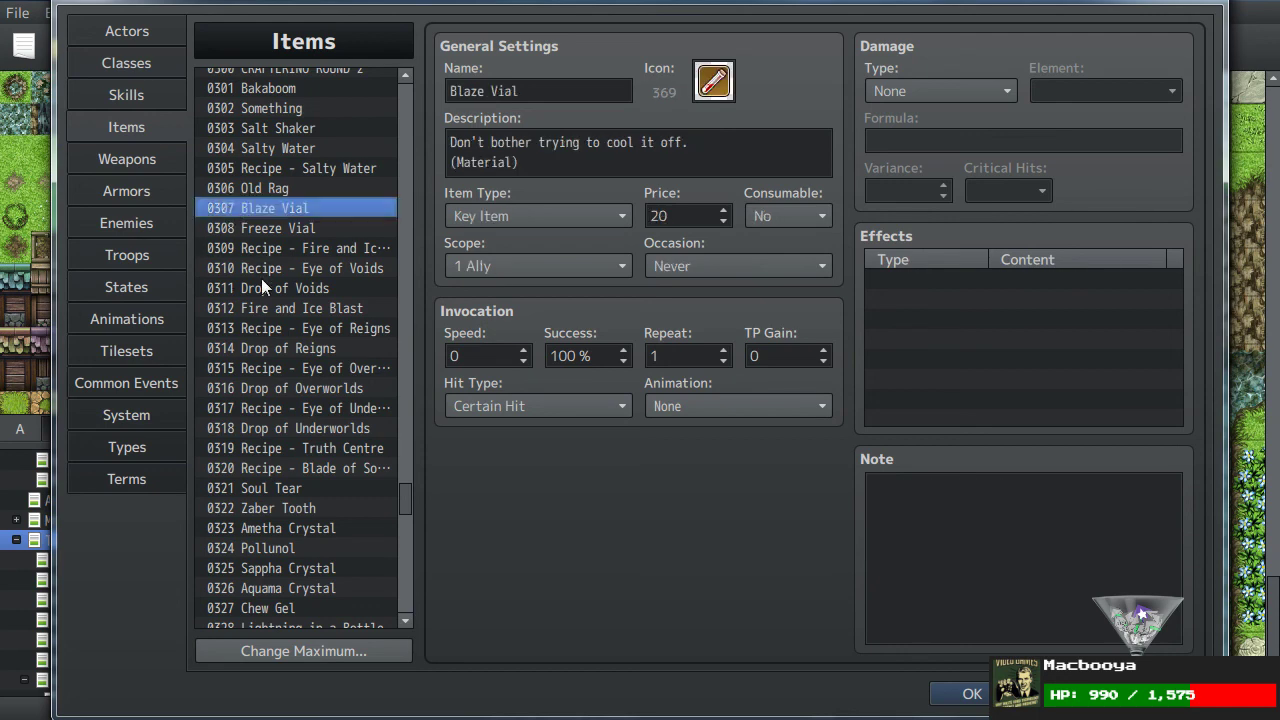
scroll(261, 278, "up", 3)
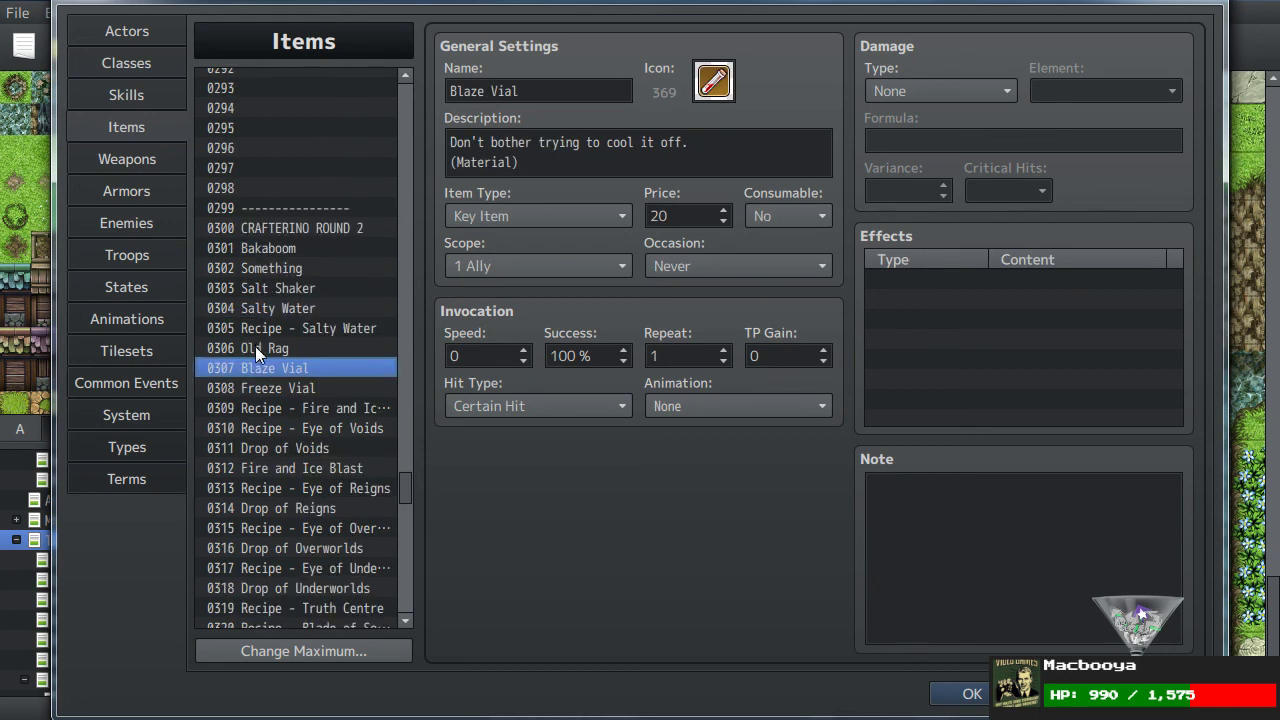
left_click(255, 348)
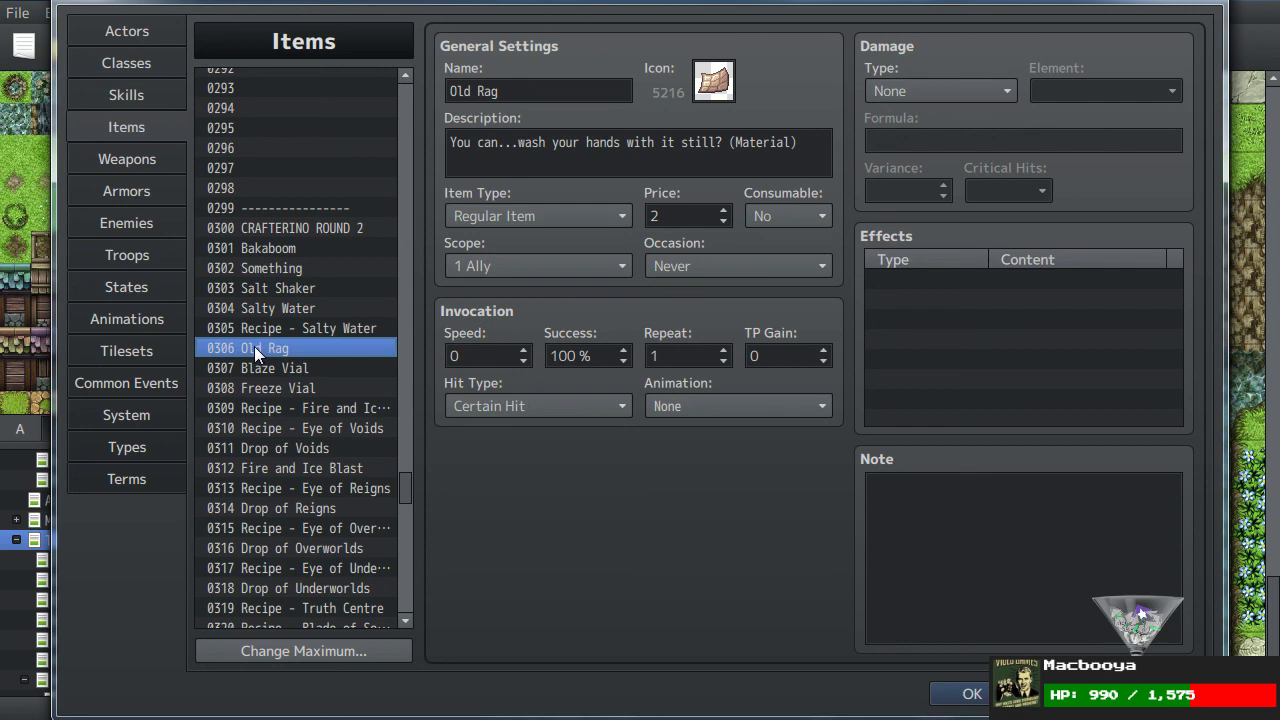
scroll(254, 346, "down", 7)
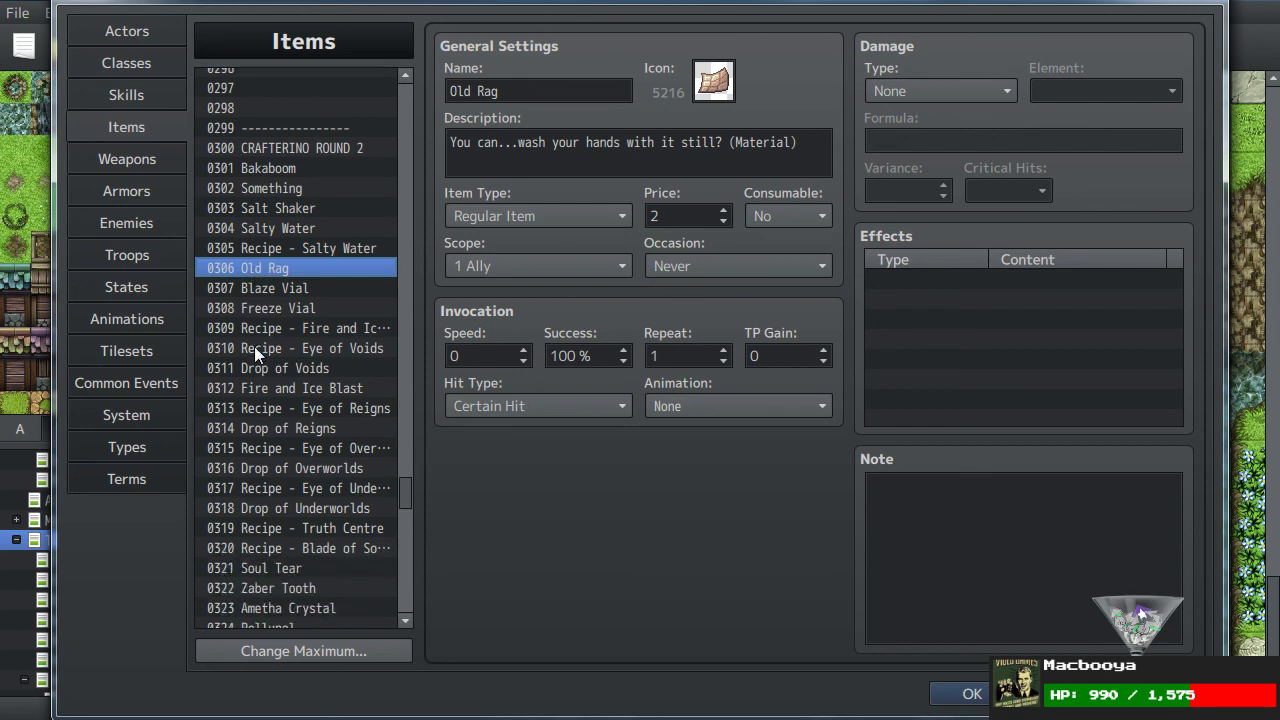
scroll(250, 343, "down", 1)
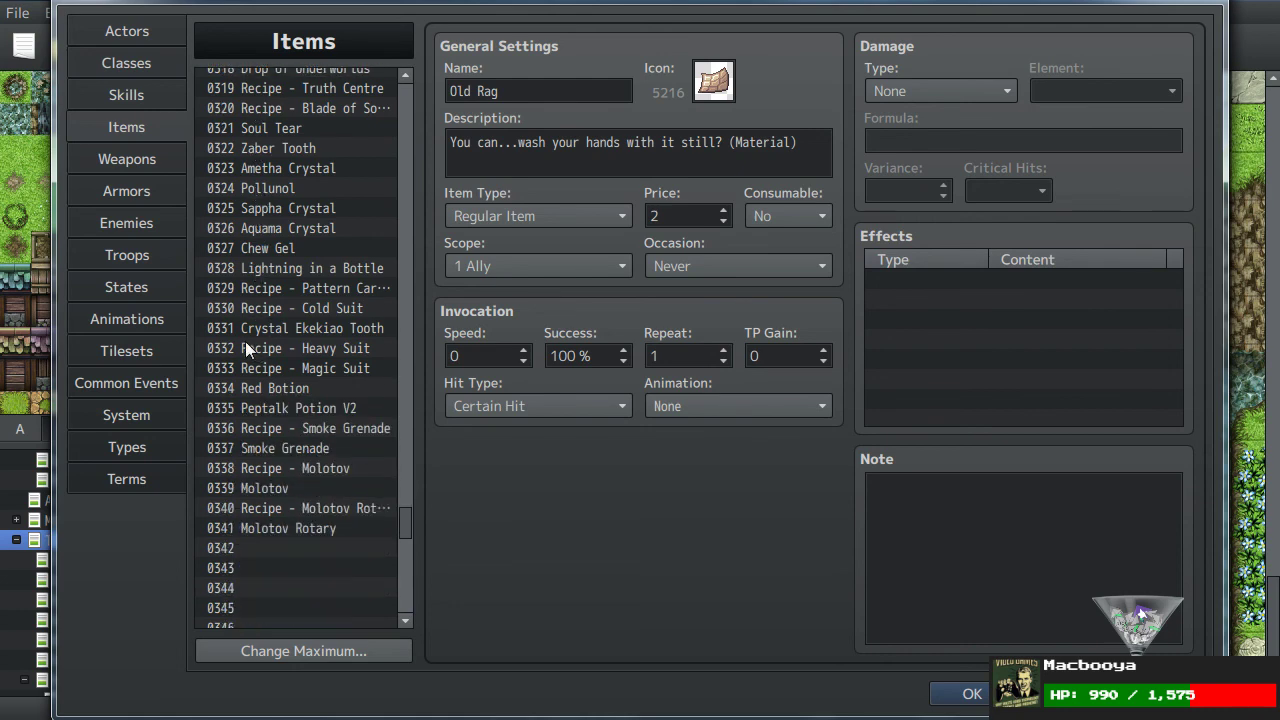
Step: Compare the descriptions, prices and effects of the Molotov and Molotov Rotary items
left_click(251, 528)
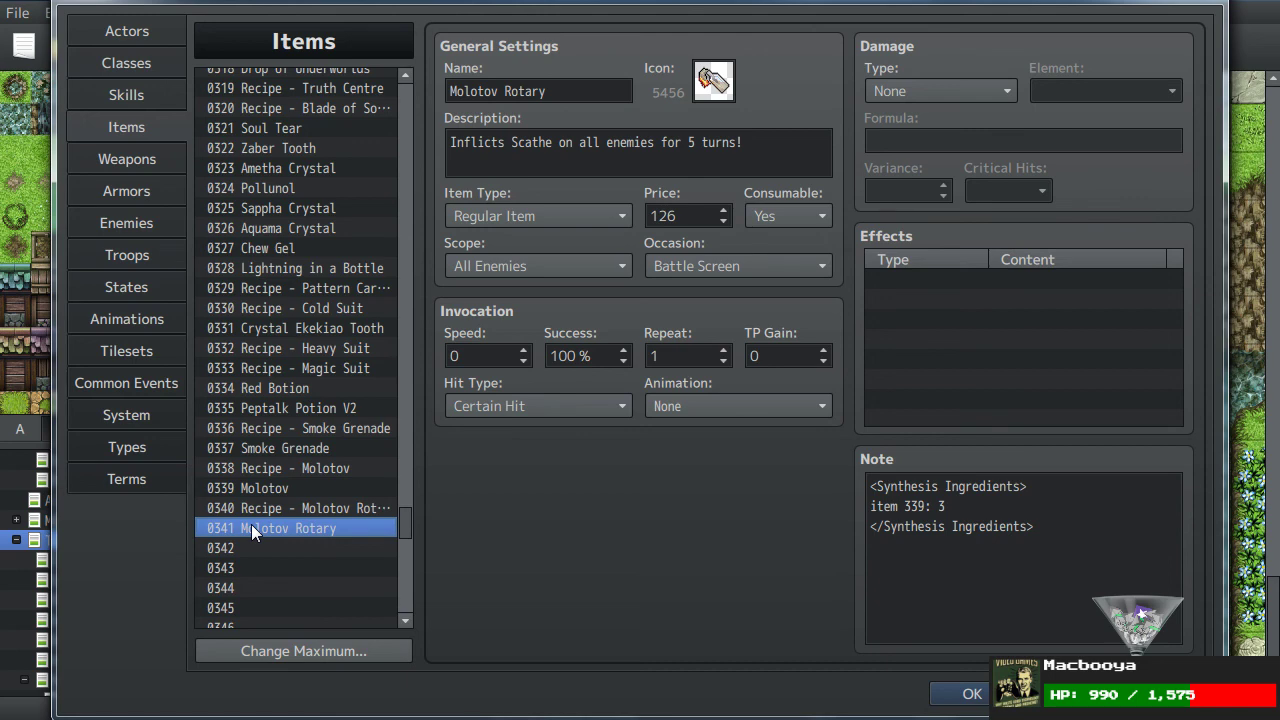
left_click(261, 488)
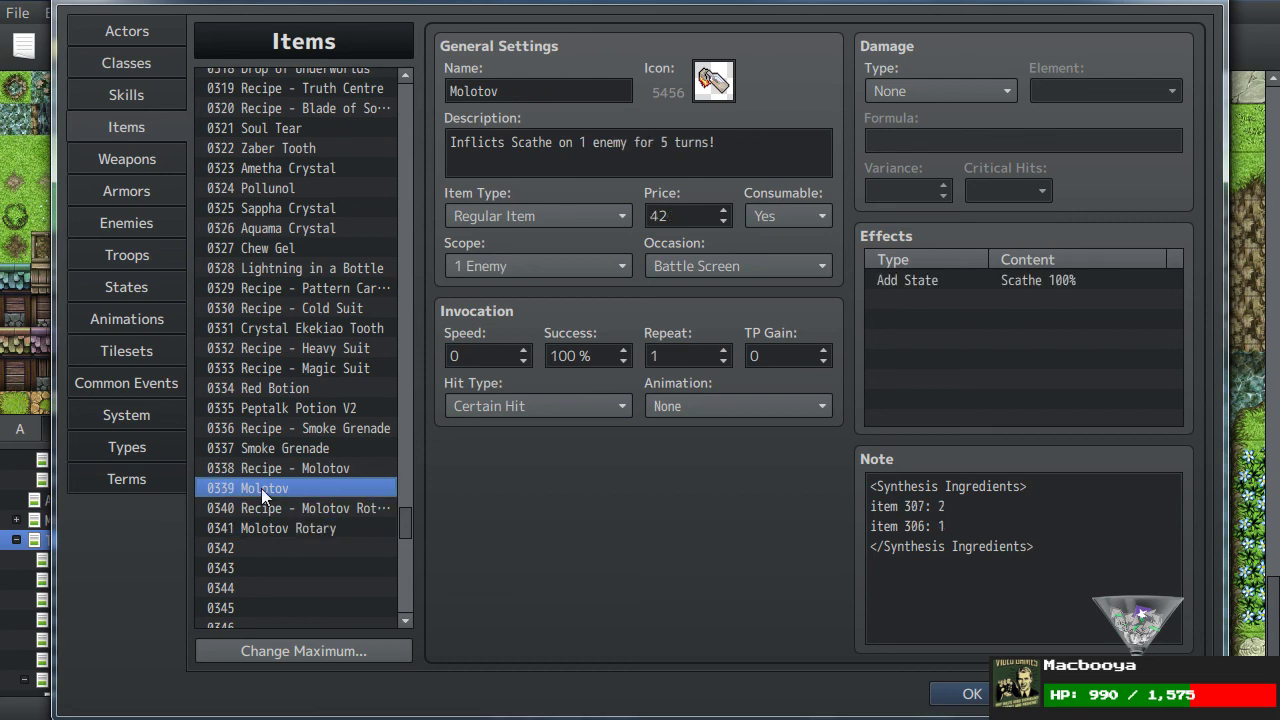
triple_click(662, 142)
left_click(760, 137)
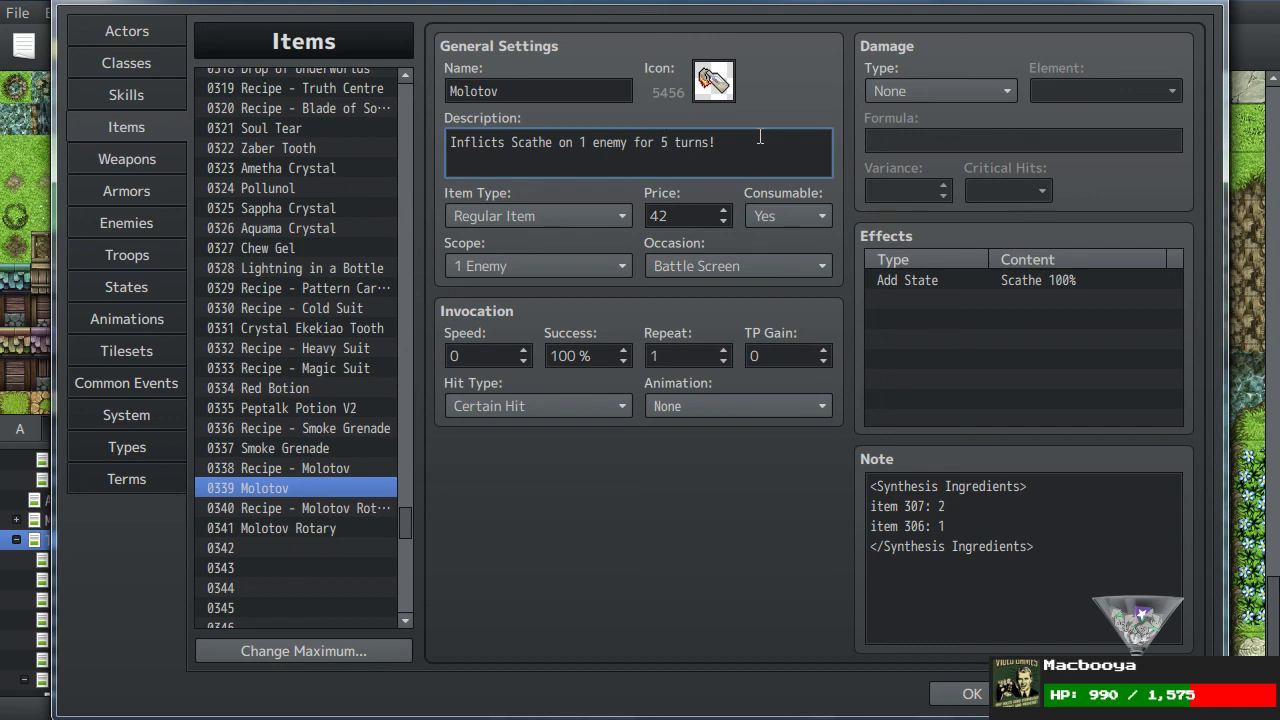
left_click(288, 530)
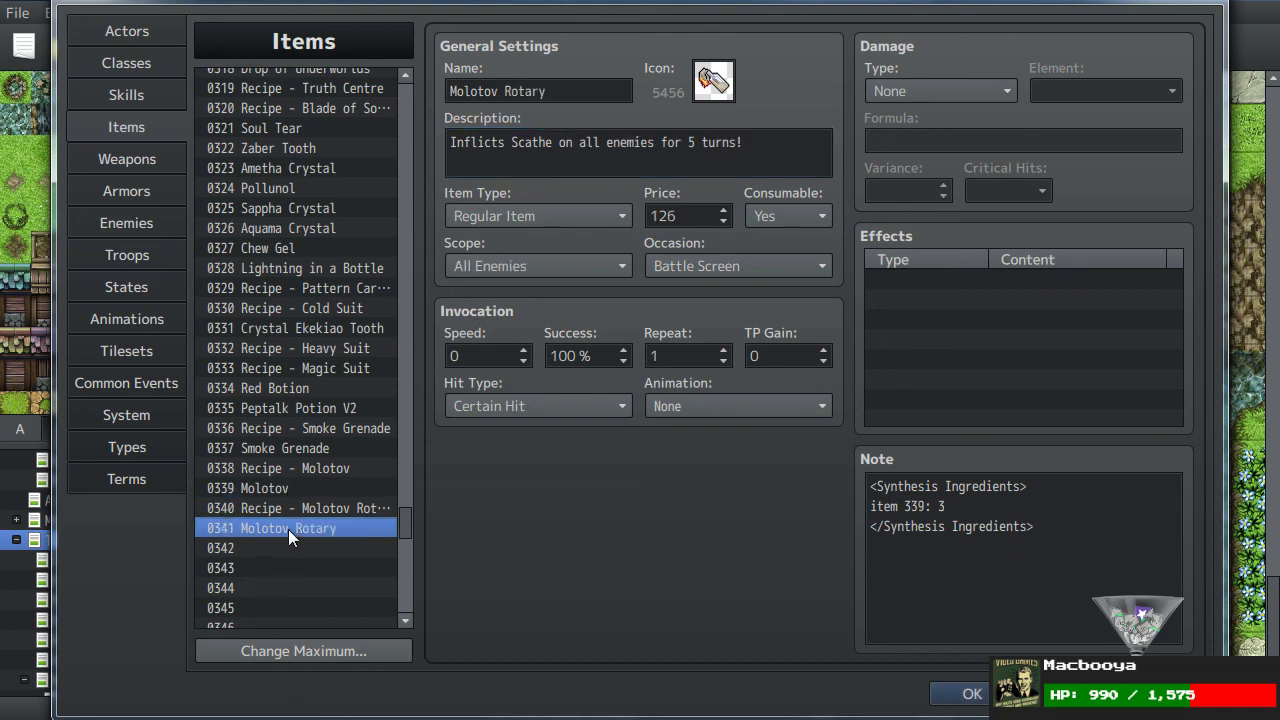
left_click(287, 489)
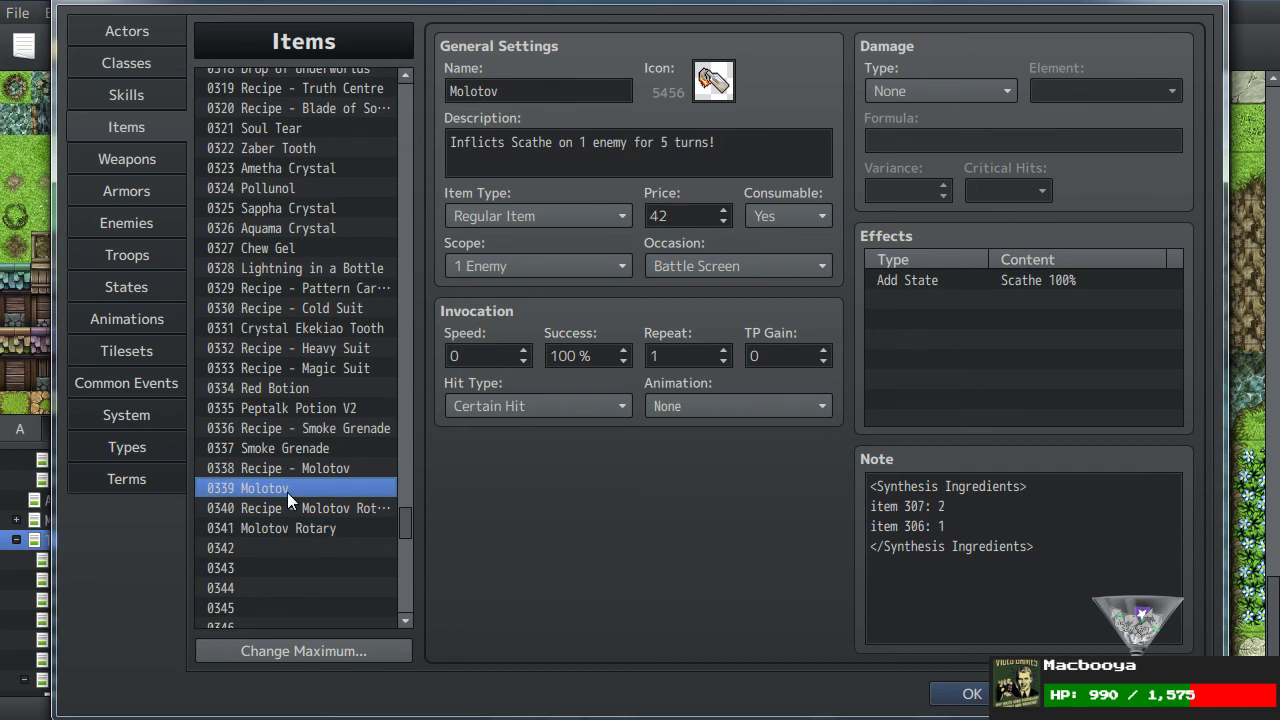
Step: Change the Scathe duration in the Molotov Rotary and Molotov item descriptions to 4 turns
left_click(281, 524)
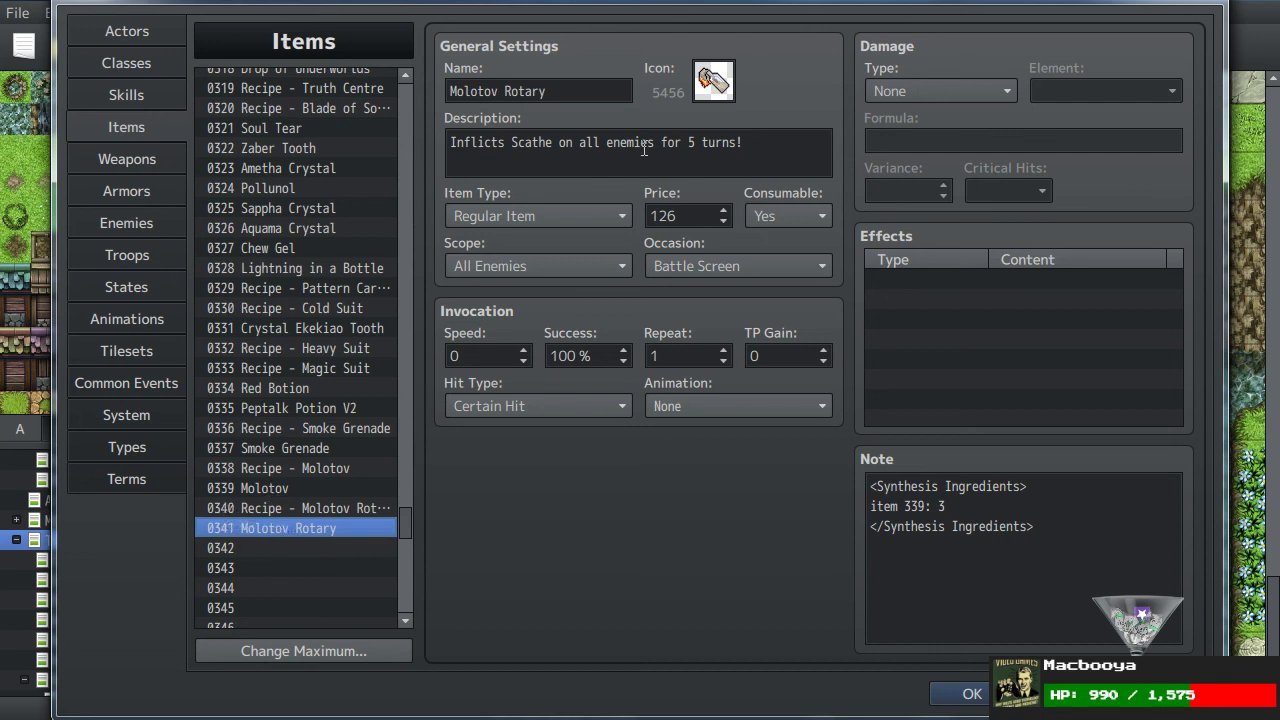
left_click(692, 142)
left_click(694, 142)
key("BackSpace")
type("4")
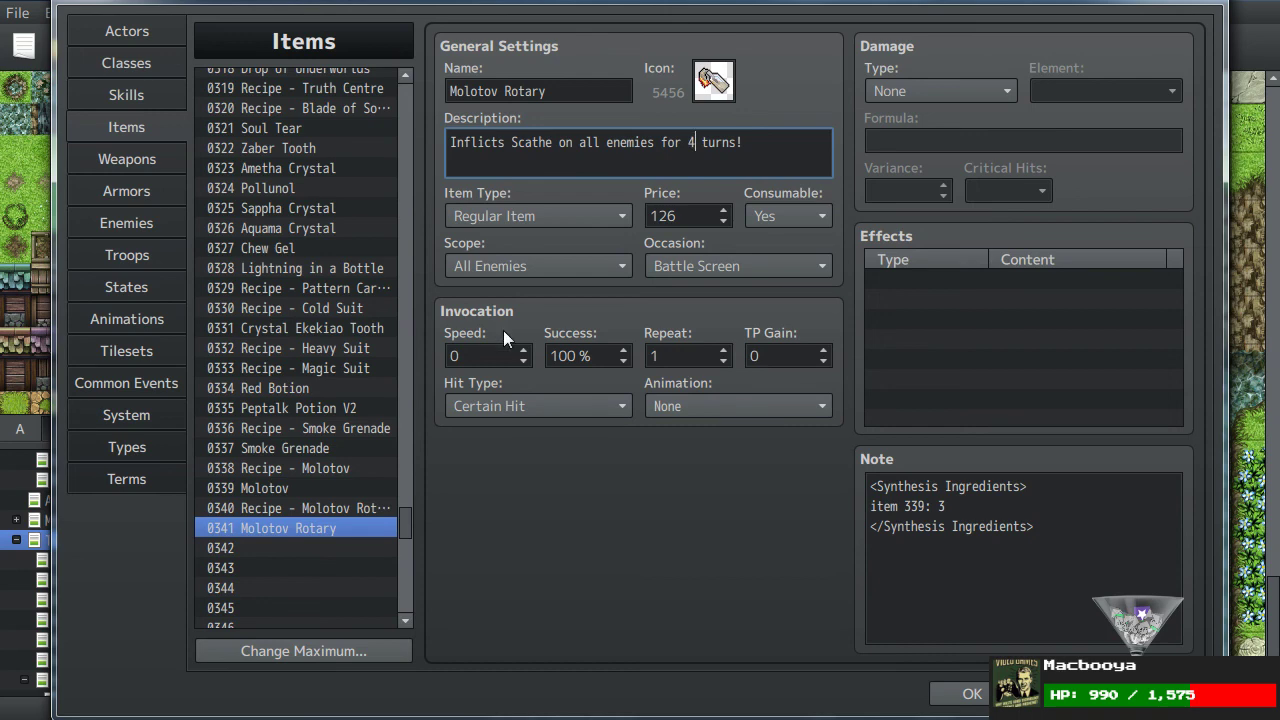
left_click(342, 487)
left_click(670, 142)
left_click_drag(661, 142, 673, 142)
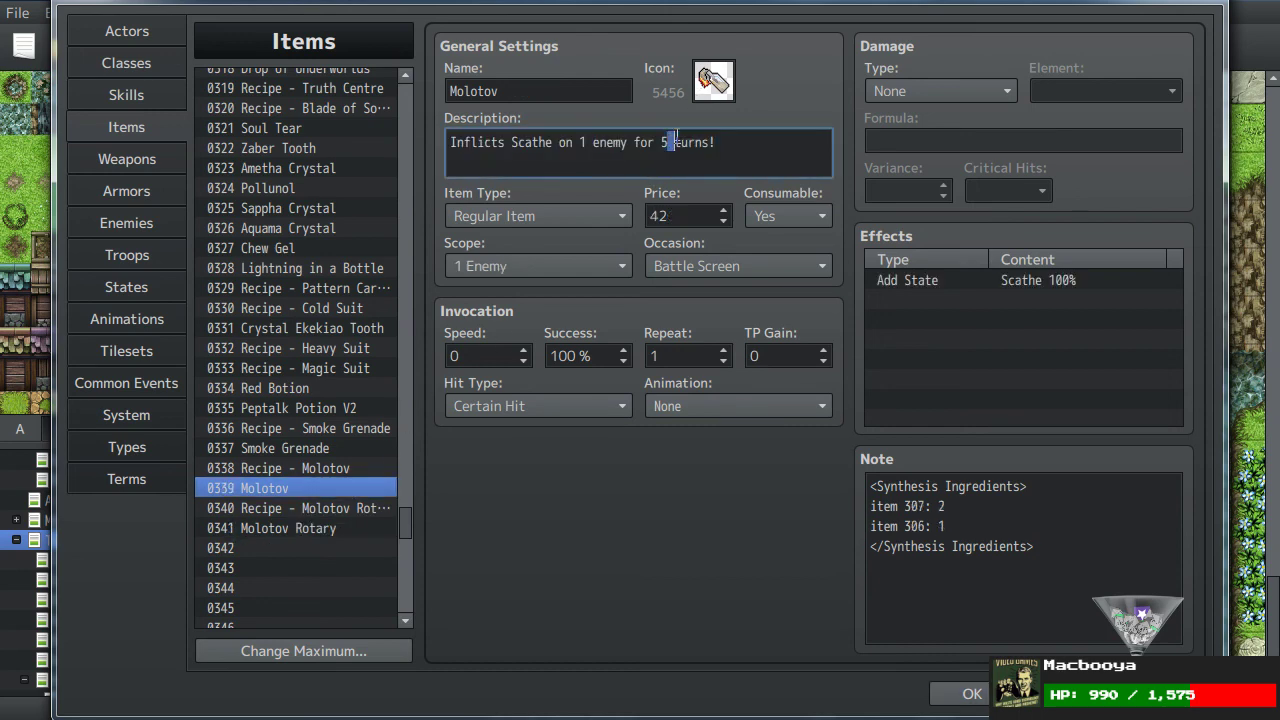
type("4")
Step: Set the Scathe state's minimum and maximum duration to 4 turns
left_click(125, 284)
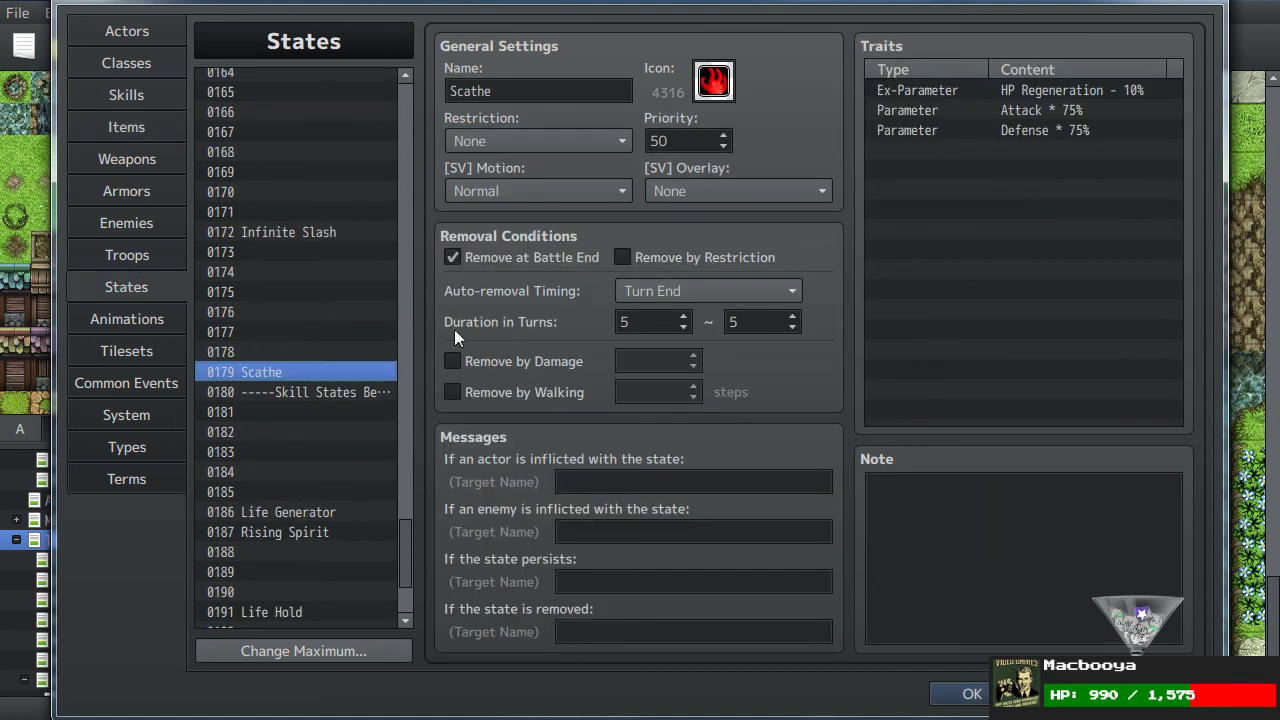
left_click(683, 327)
left_click(792, 327)
left_click(966, 263)
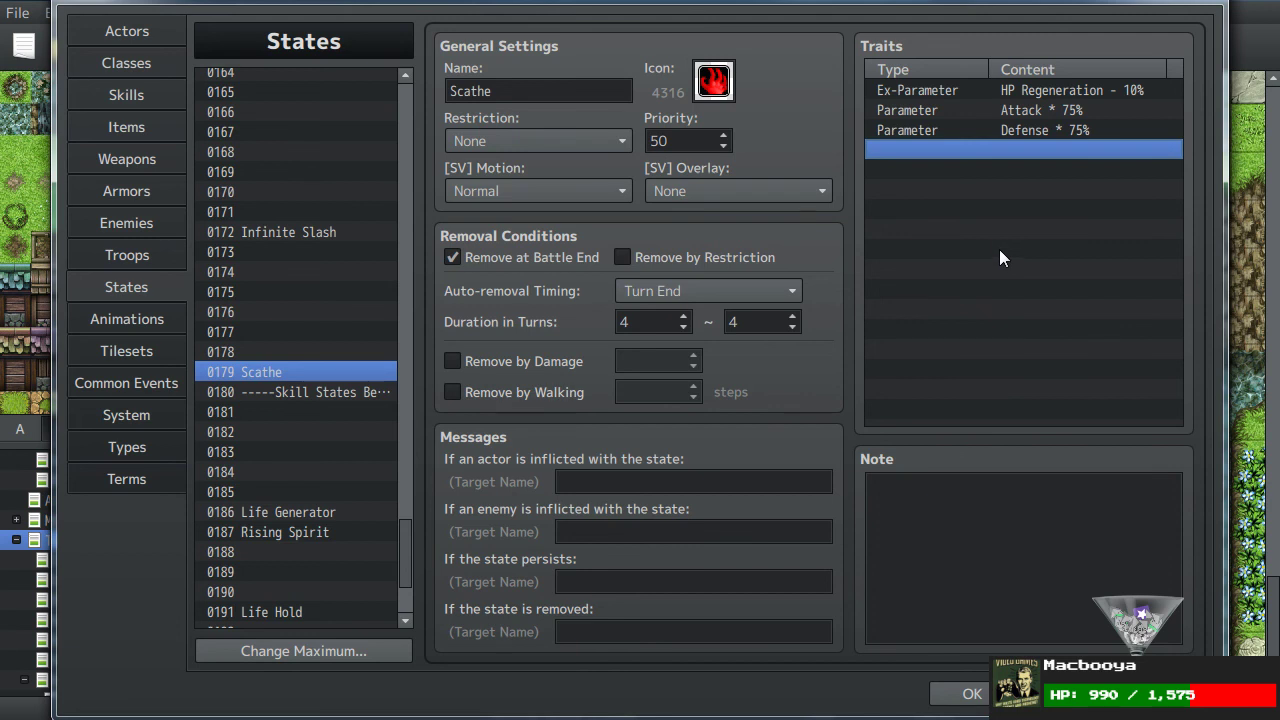
Step: Look through the restriction options available for the Scathe state
left_click(590, 144)
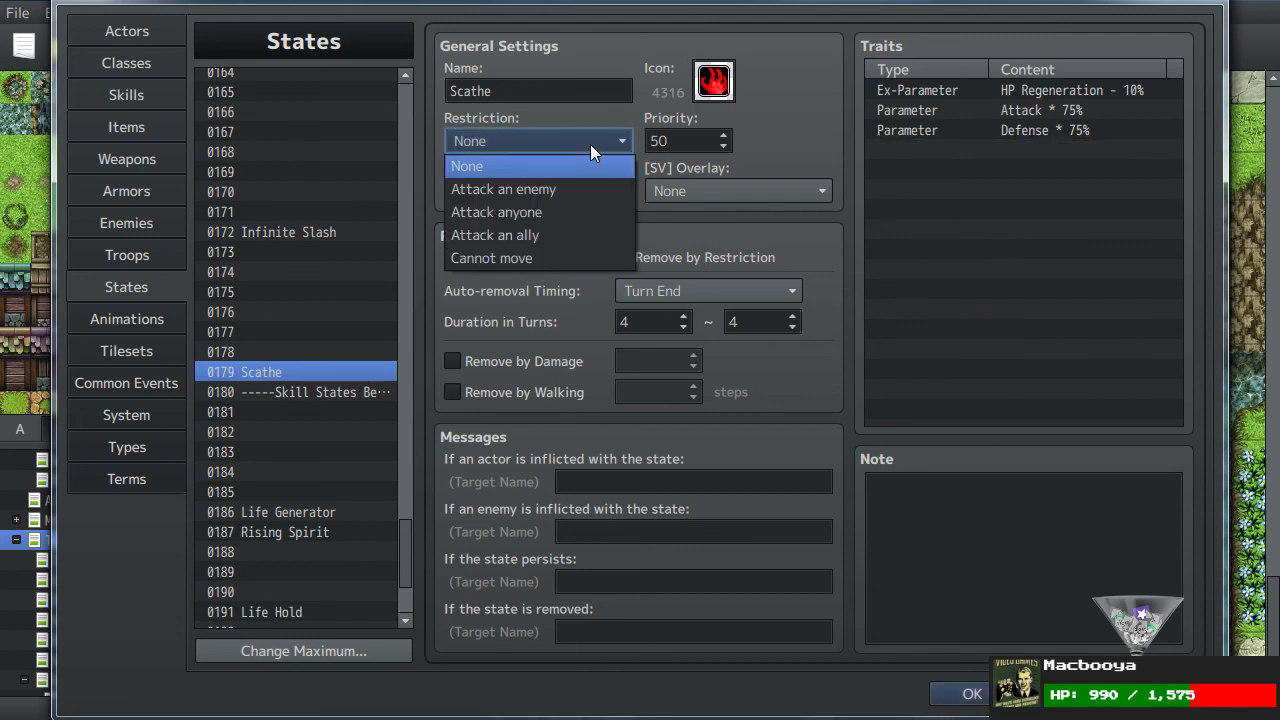
key("Escape")
left_click(925, 283)
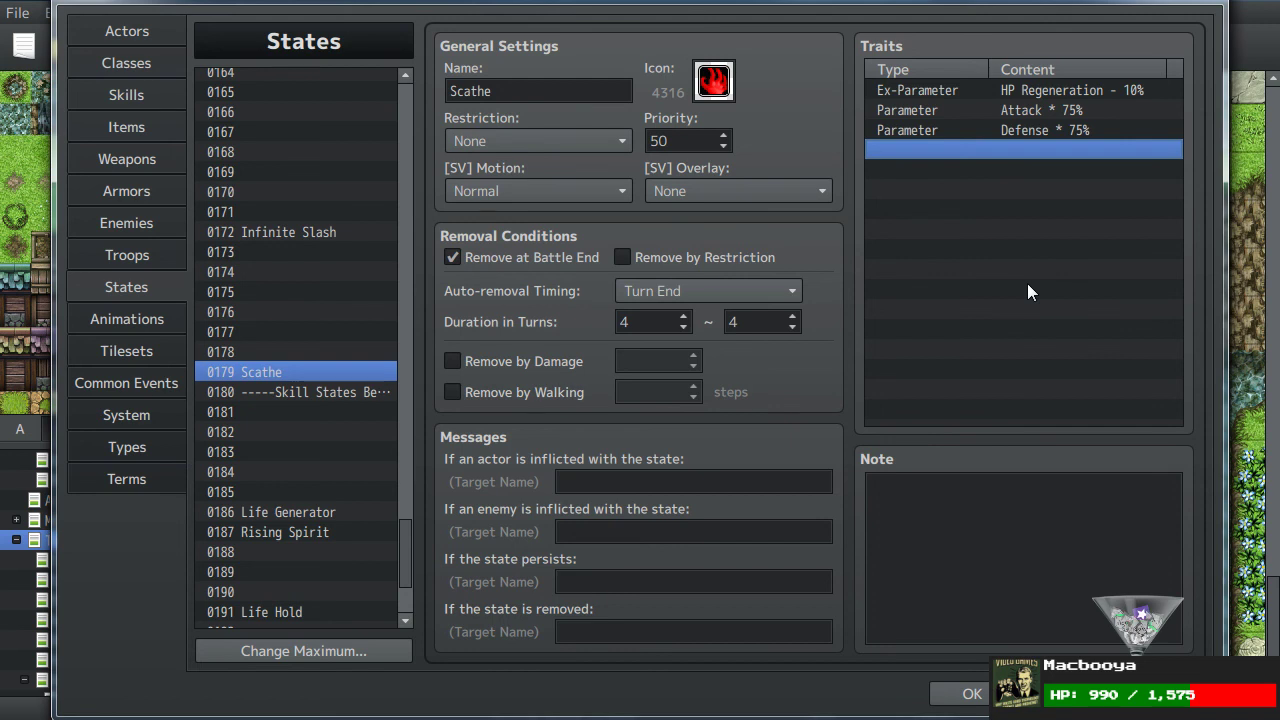
left_click(489, 148)
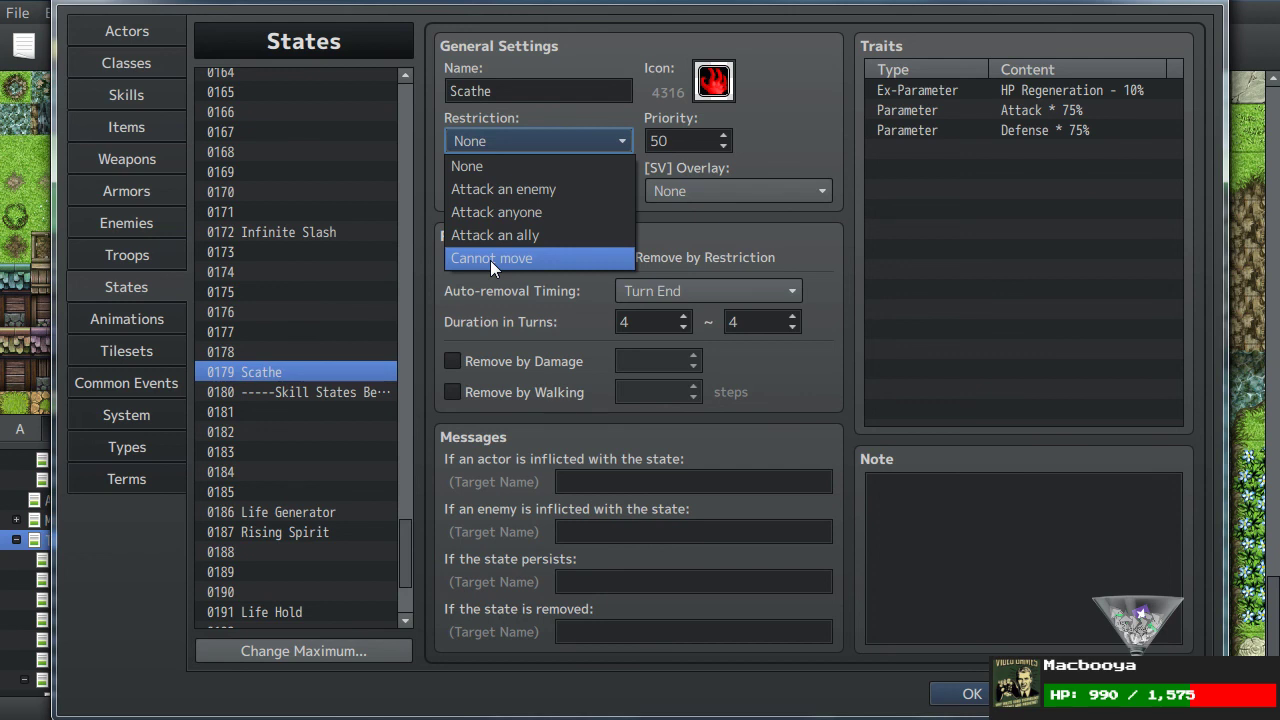
left_click(1025, 150)
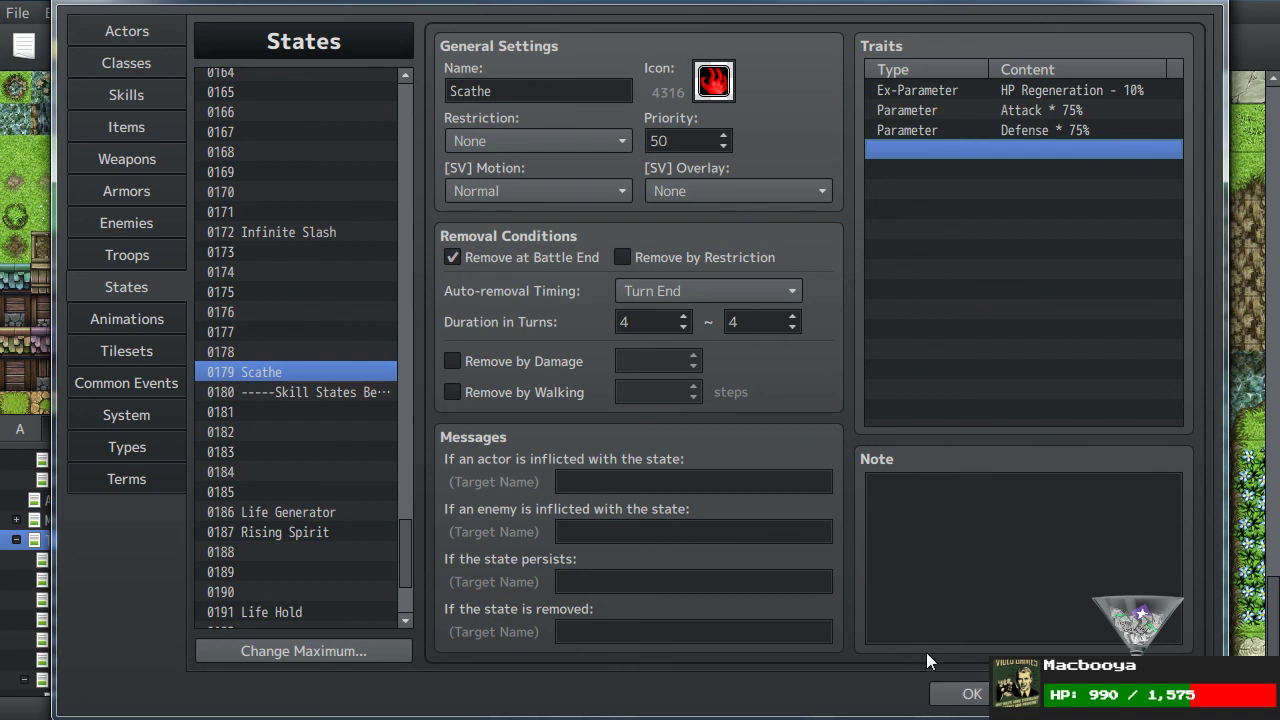
Step: Apply the database changes and return to the Tarracina map
scroll(266, 434, "up", 3)
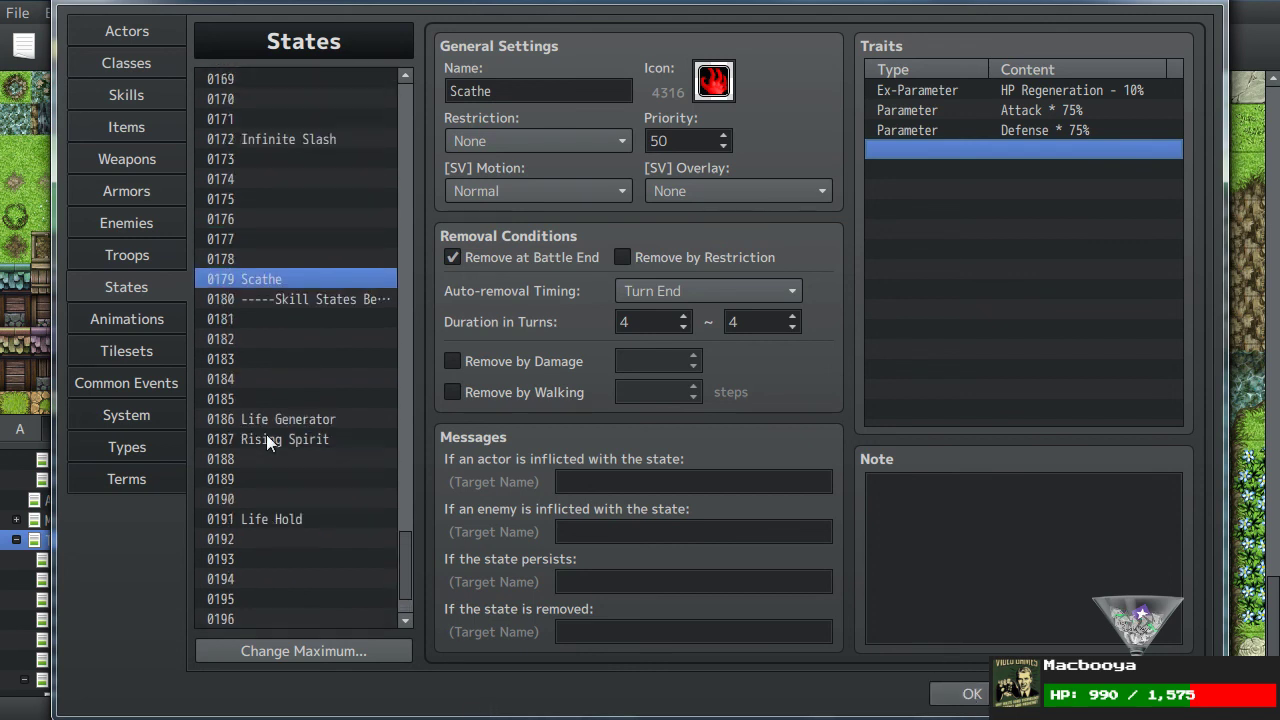
scroll(266, 434, "up", 2)
scroll(266, 434, "down", 4)
scroll(266, 442, "down", 2)
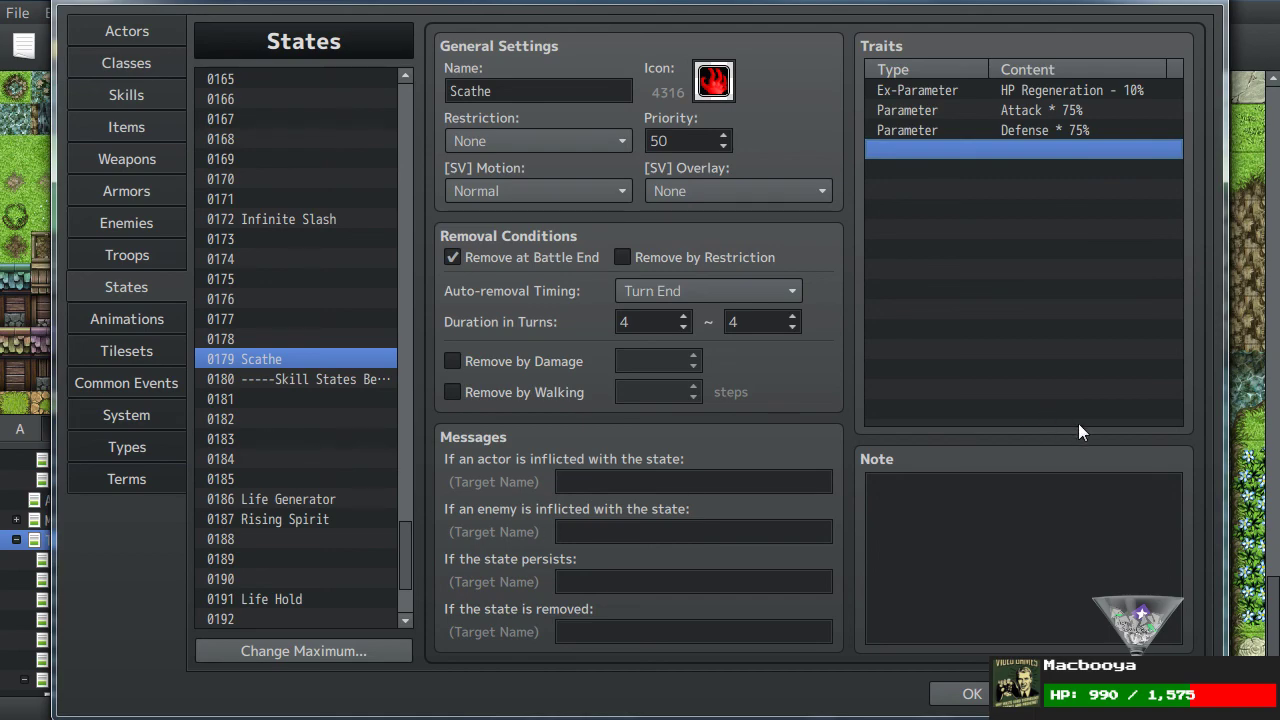
left_click(970, 693)
left_click(690, 455)
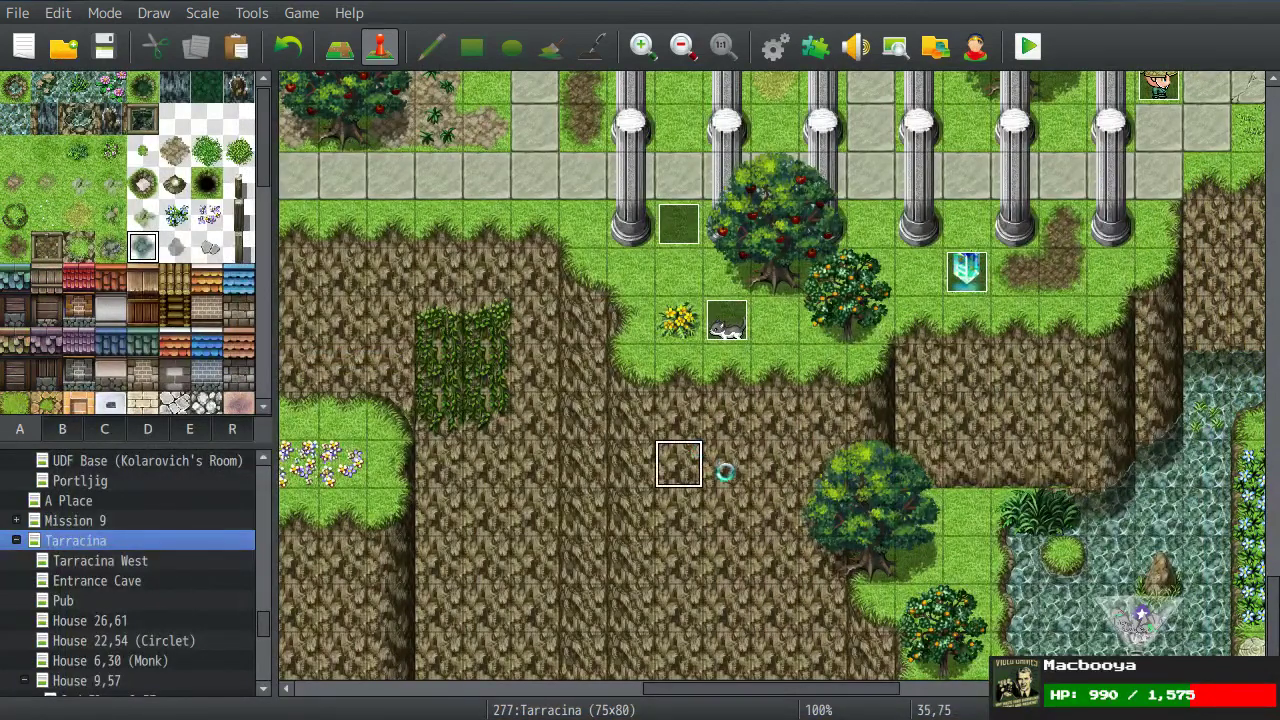
Step: Reopen the database and look through the existing states, from Scathe back to the early entries
left_click(775, 46)
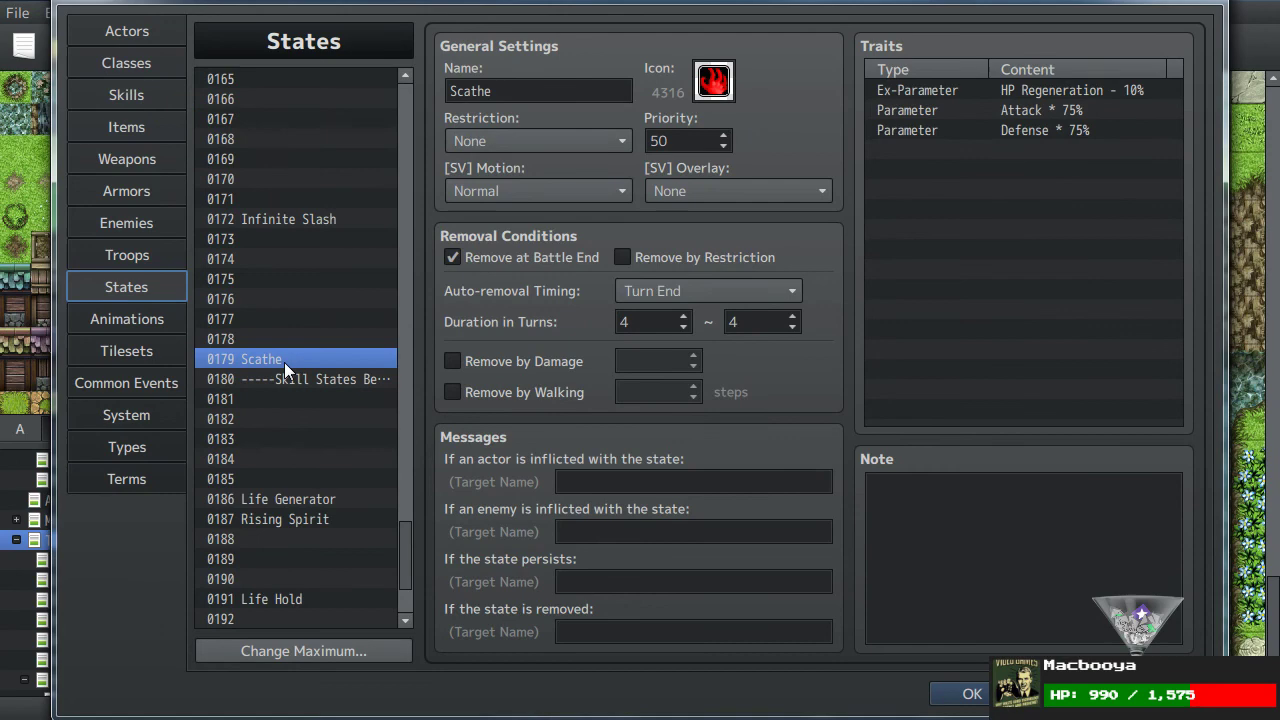
scroll(283, 362, "up", 5)
scroll(283, 365, "up", 5)
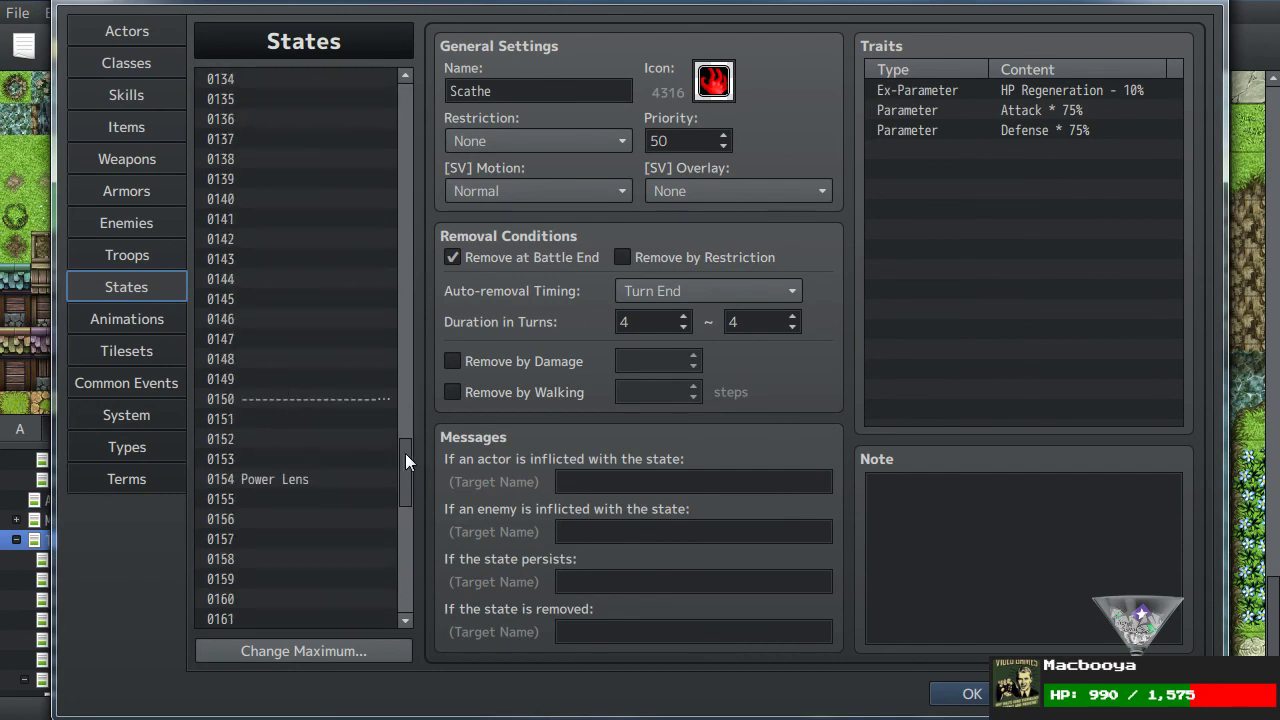
left_click_drag(410, 481, 395, 156)
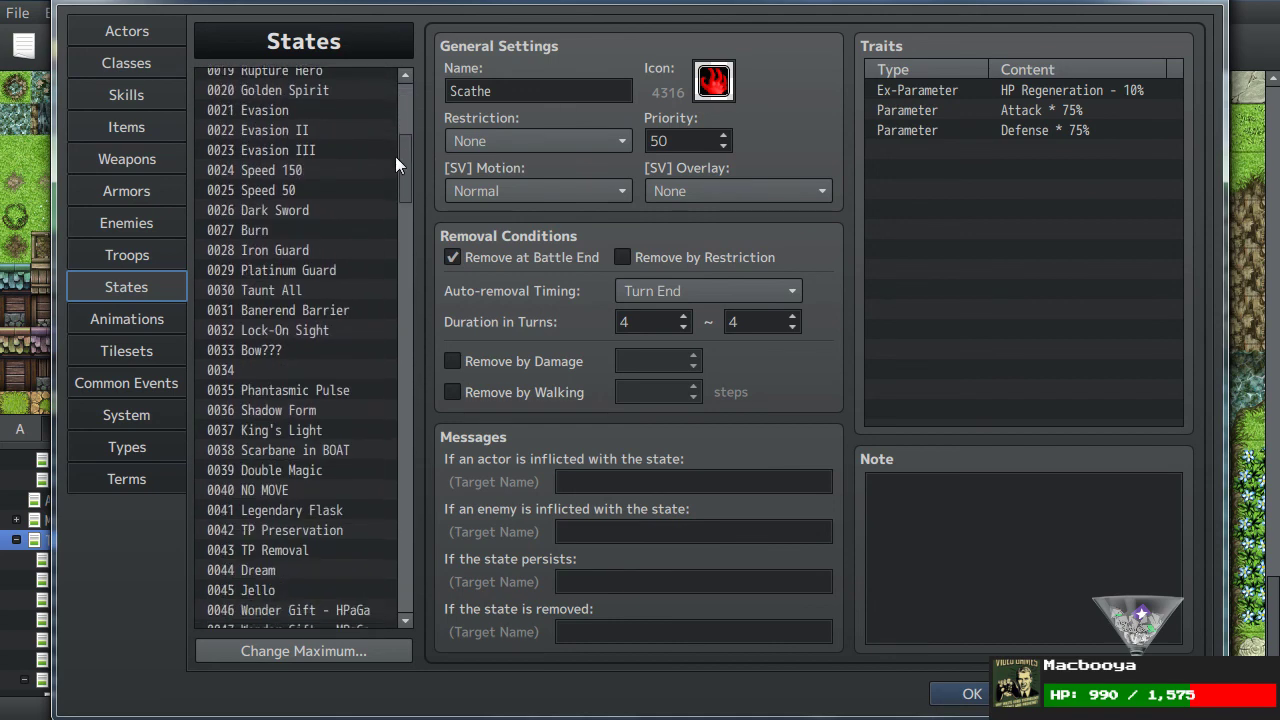
scroll(400, 165, "down", 9)
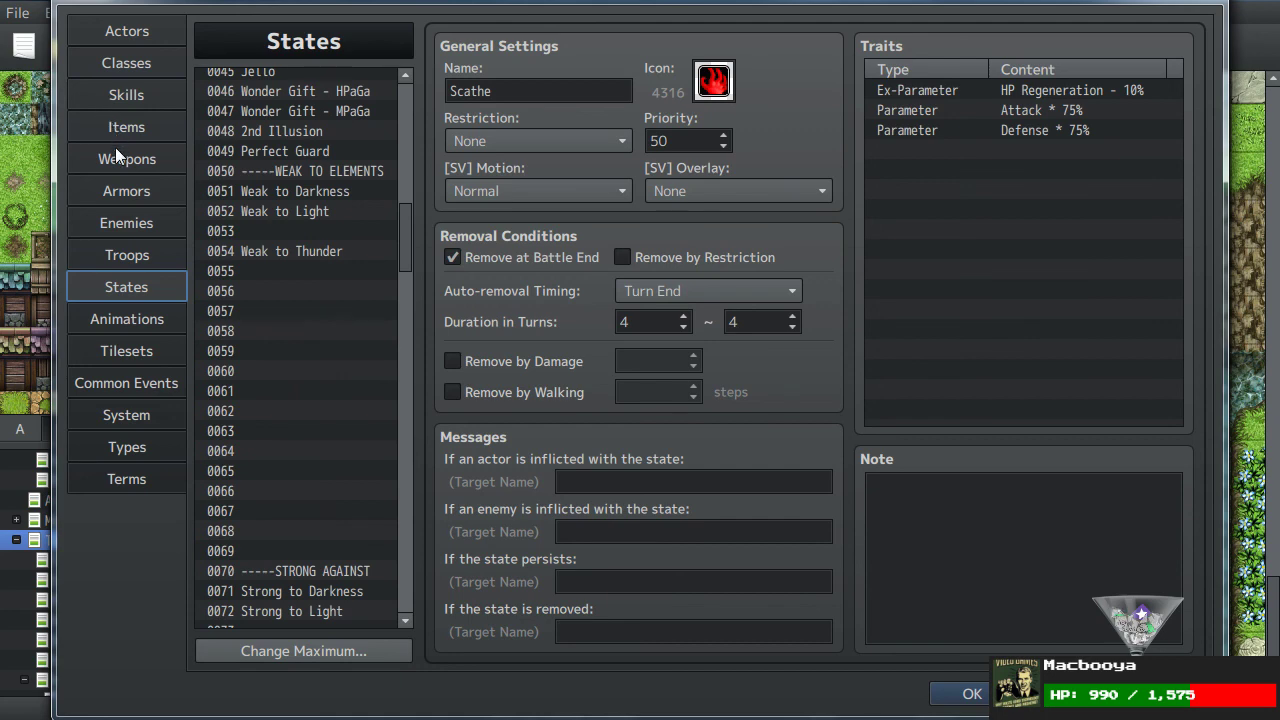
Step: Review the Molotov item's settings and the neighbouring entries in the item list
left_click(127, 118)
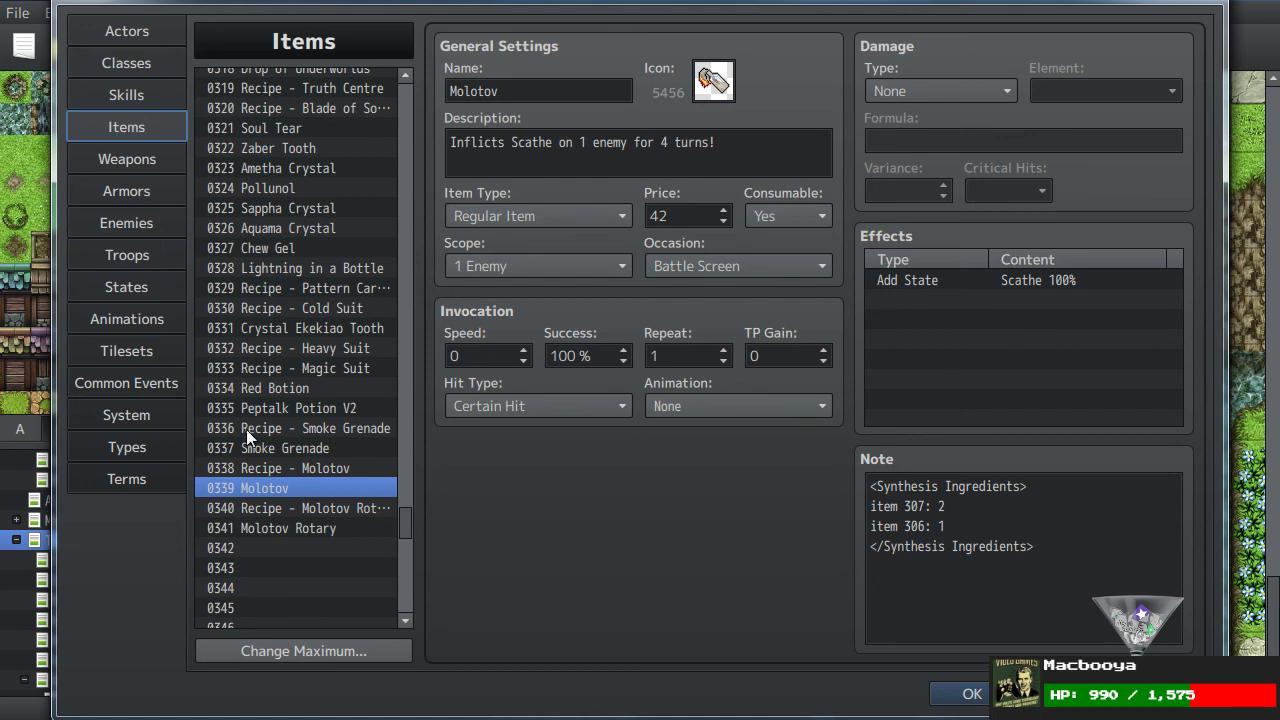
scroll(245, 422, "up", 1)
scroll(245, 422, "down", 4)
scroll(245, 422, "up", 3)
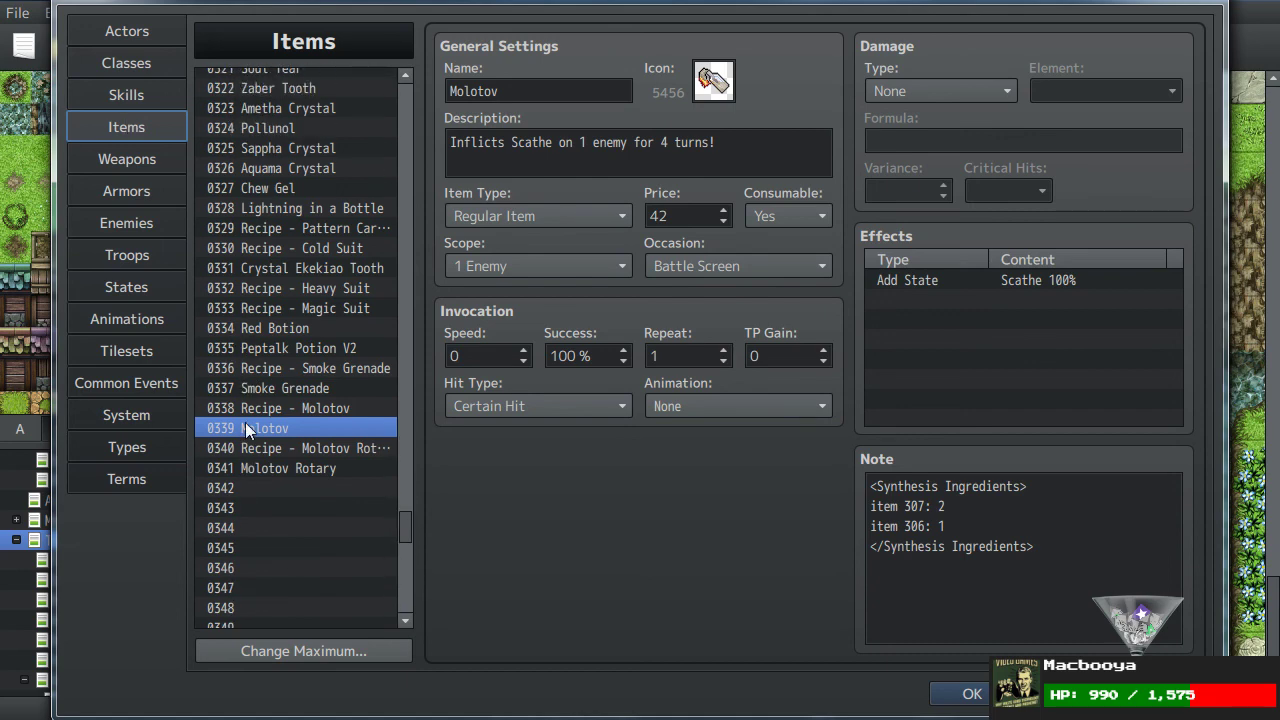
scroll(245, 422, "up", 1)
scroll(245, 422, "down", 2)
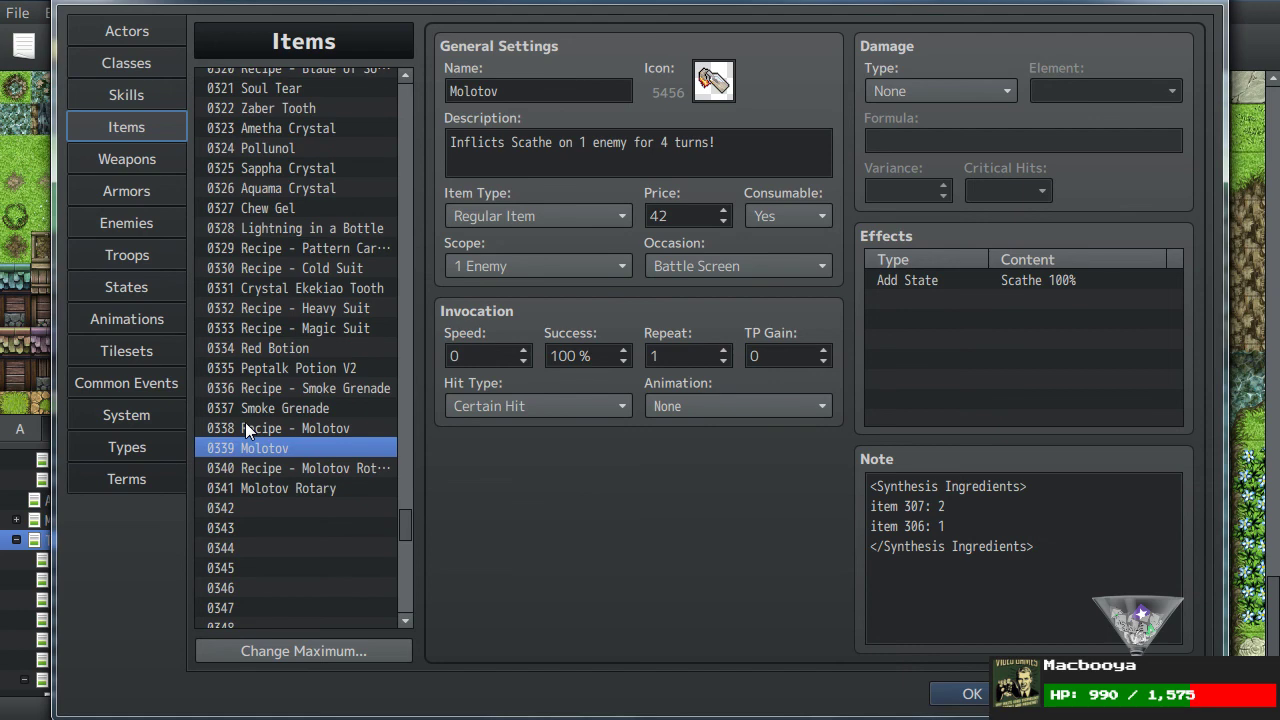
left_click(907, 368)
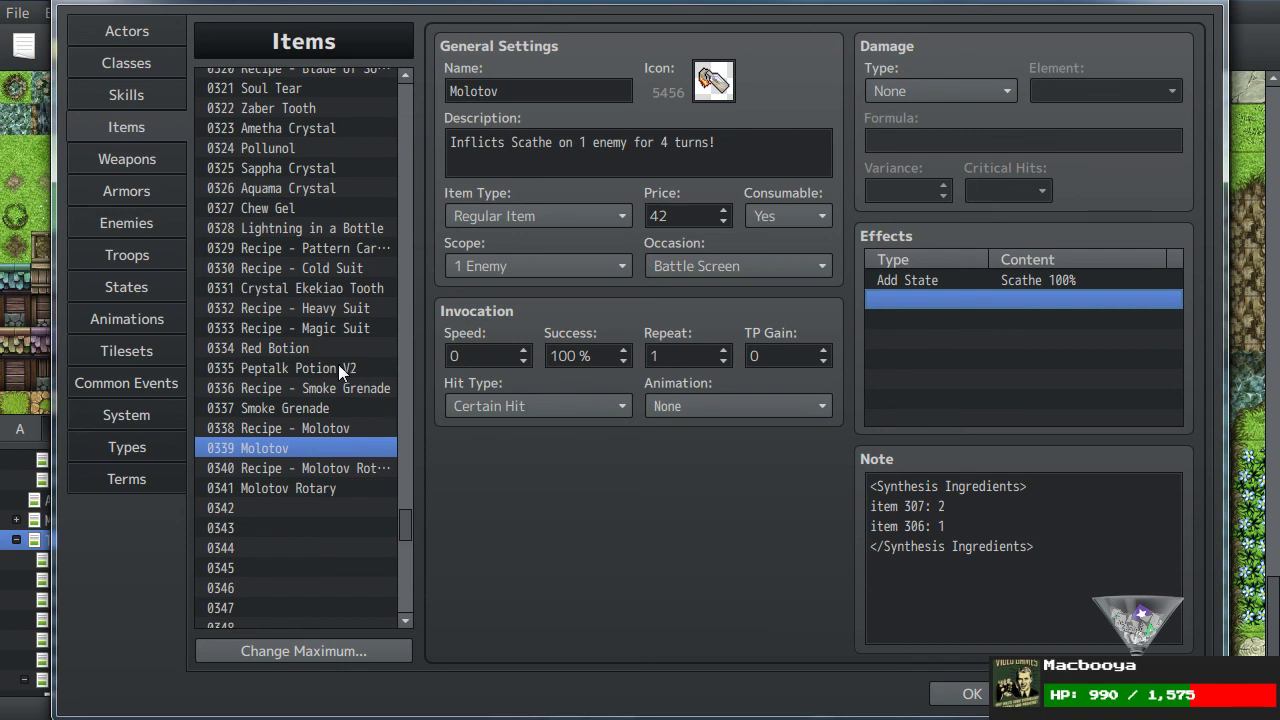
scroll(338, 364, "up", 3)
scroll(338, 364, "down", 3)
scroll(338, 364, "down", 2)
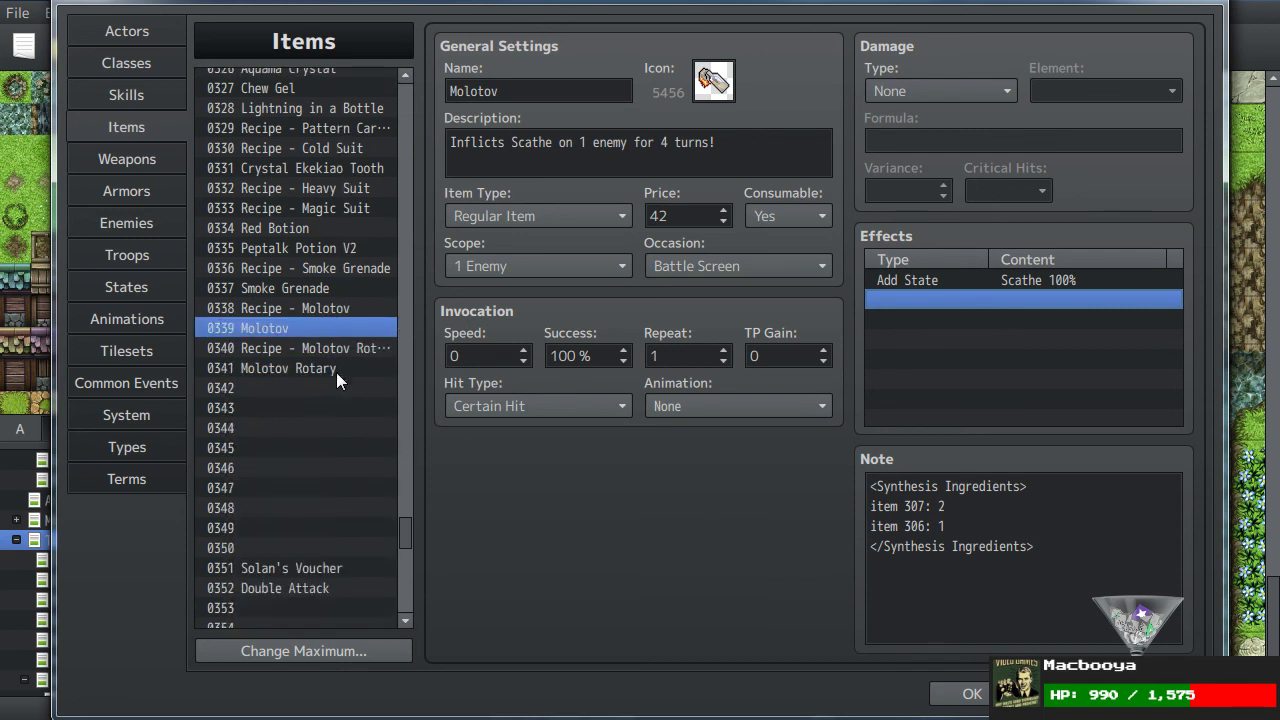
scroll(337, 372, "up", 4)
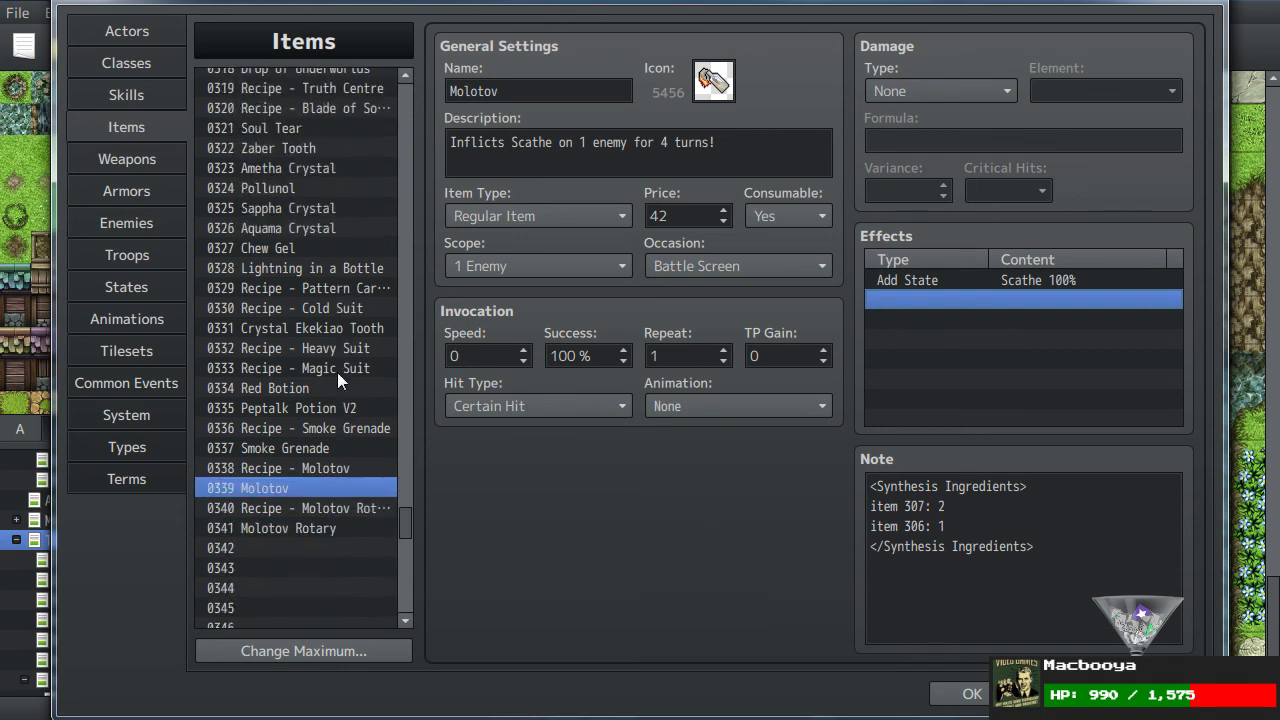
scroll(337, 372, "down", 1)
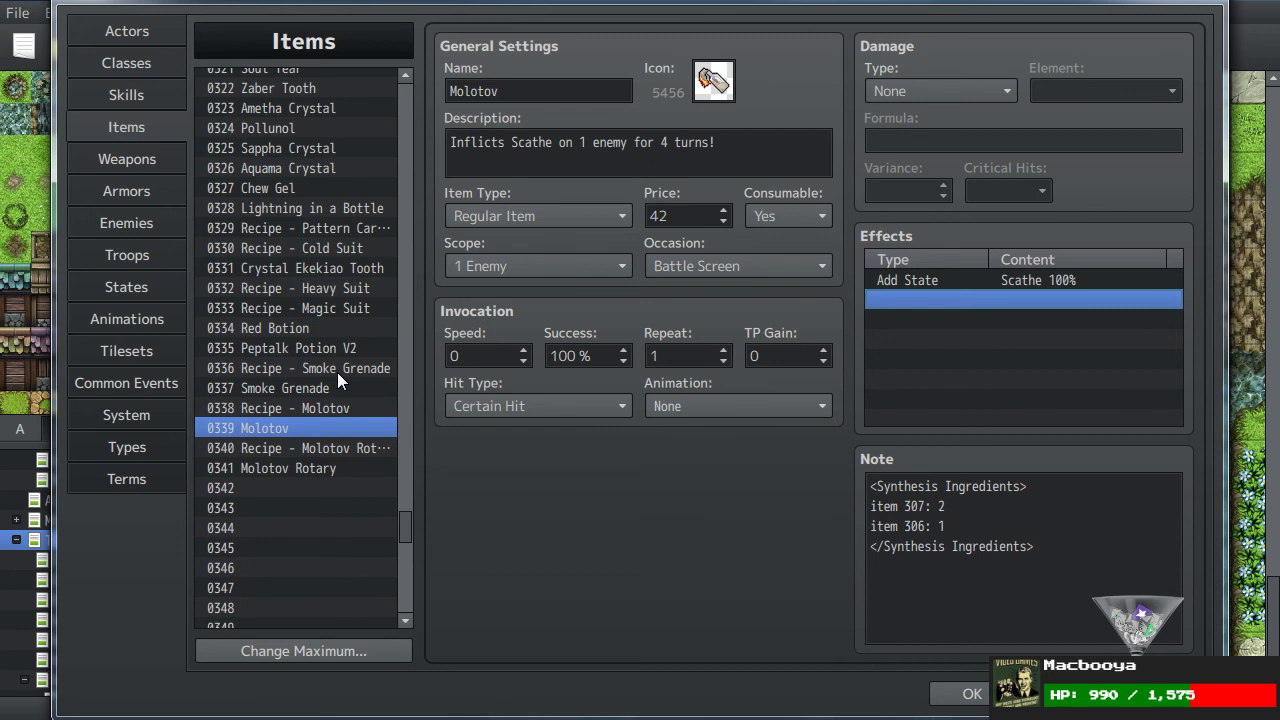
Step: Compare the settings of the Ametha, Sappha and Aquama Crystal material items and the neighbouring Pollunol item
scroll(337, 372, "up", 5)
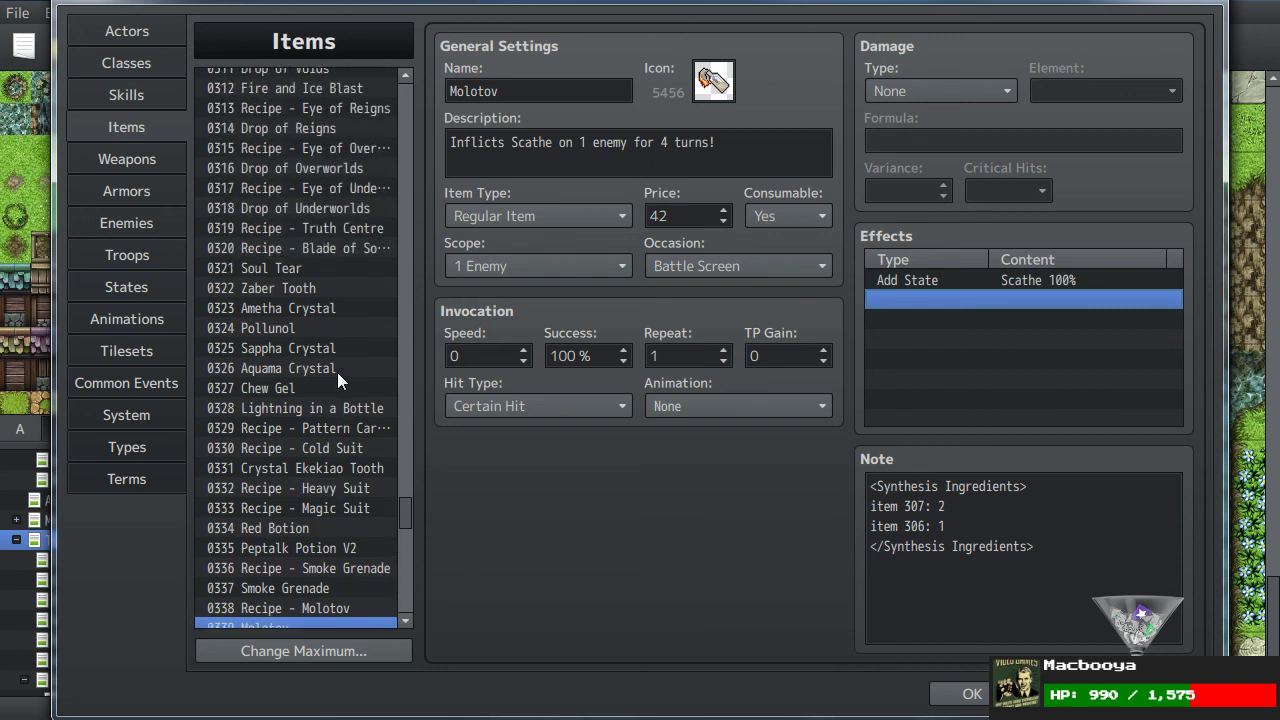
left_click(337, 370)
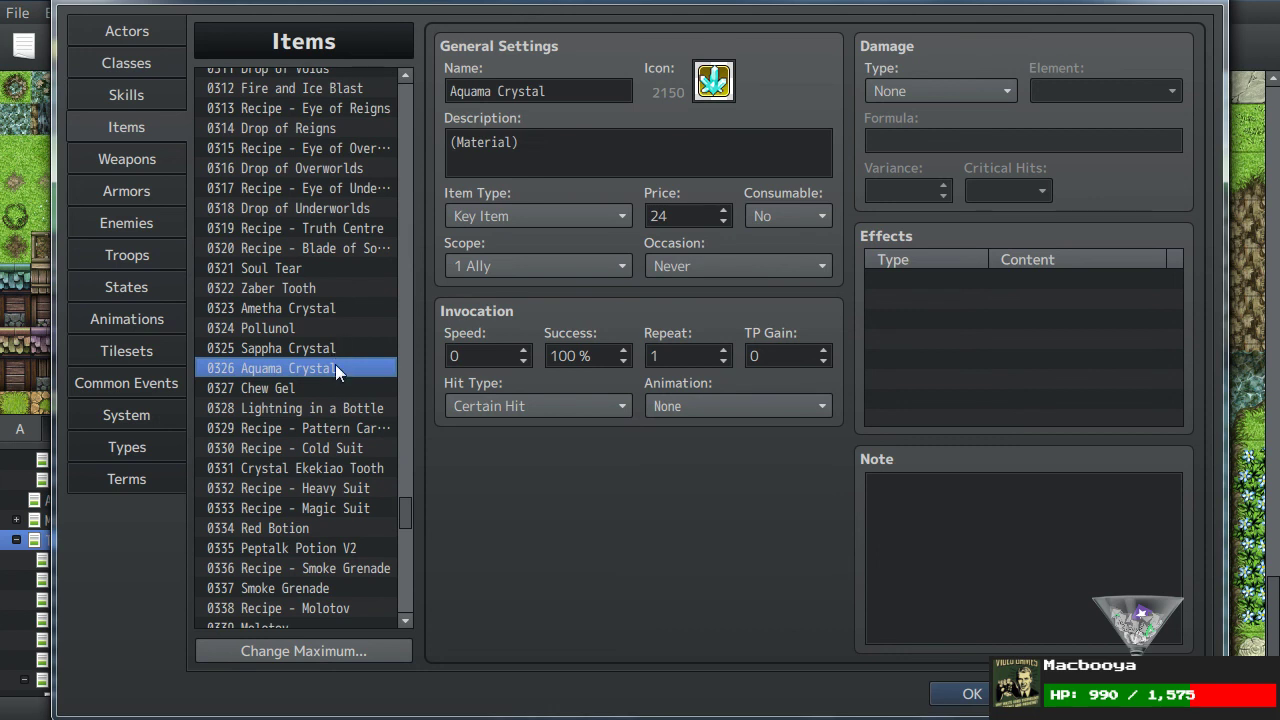
left_click(325, 348)
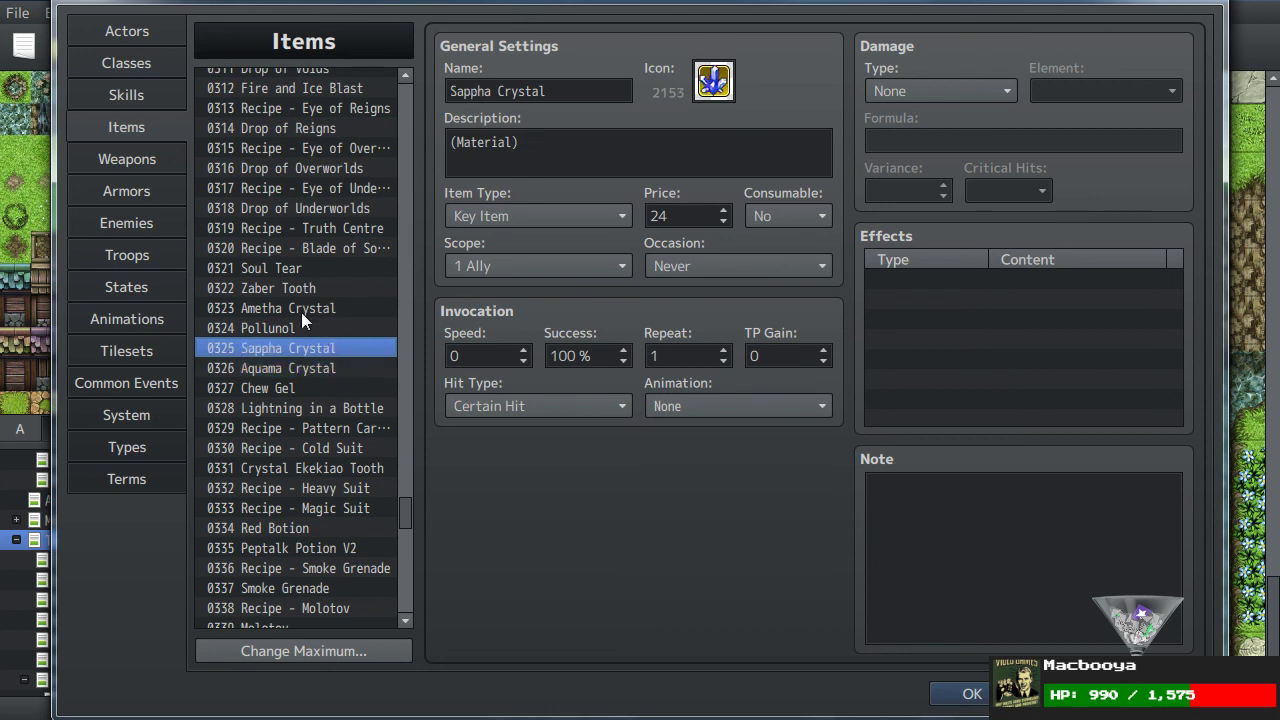
left_click(301, 330)
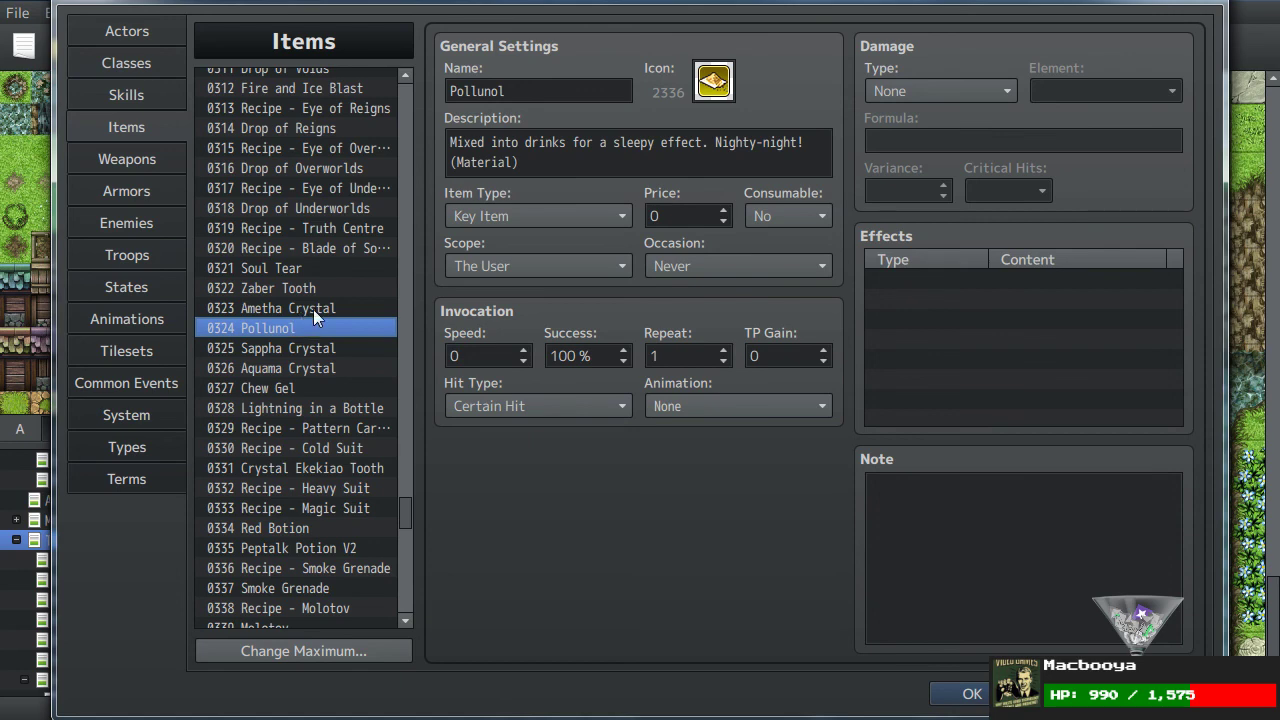
left_click(303, 310)
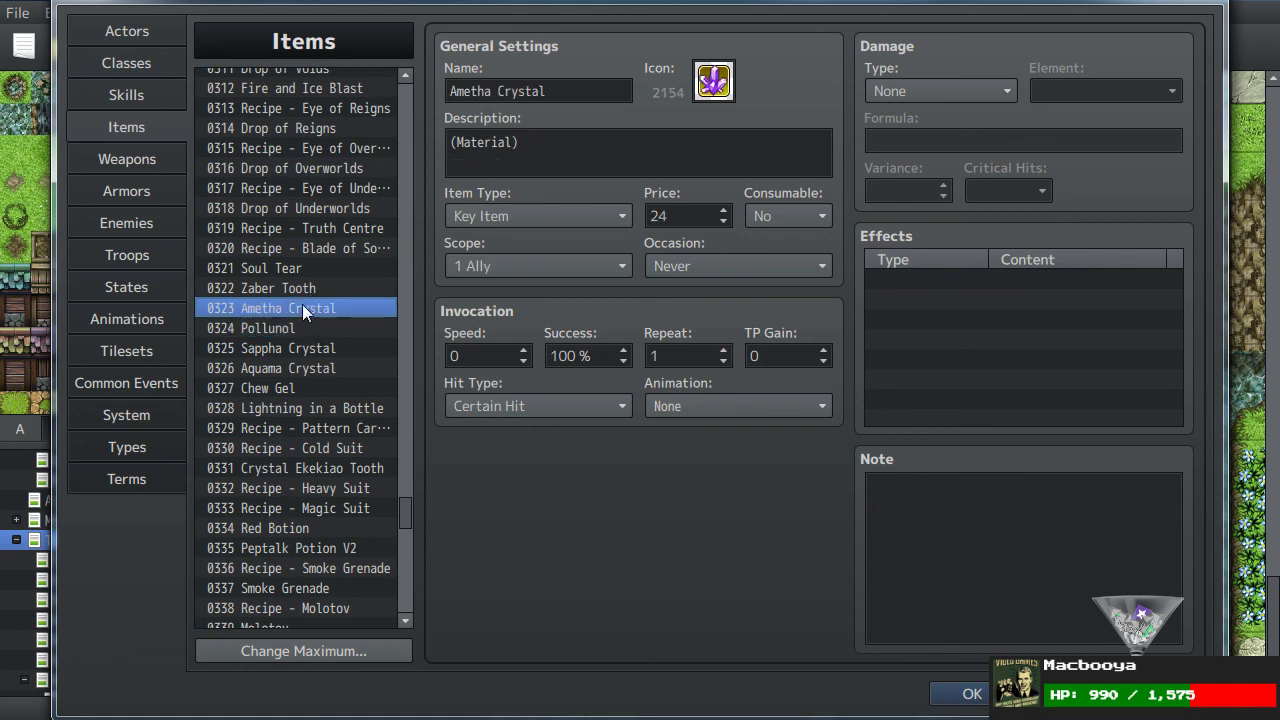
left_click(287, 349)
left_click(289, 368)
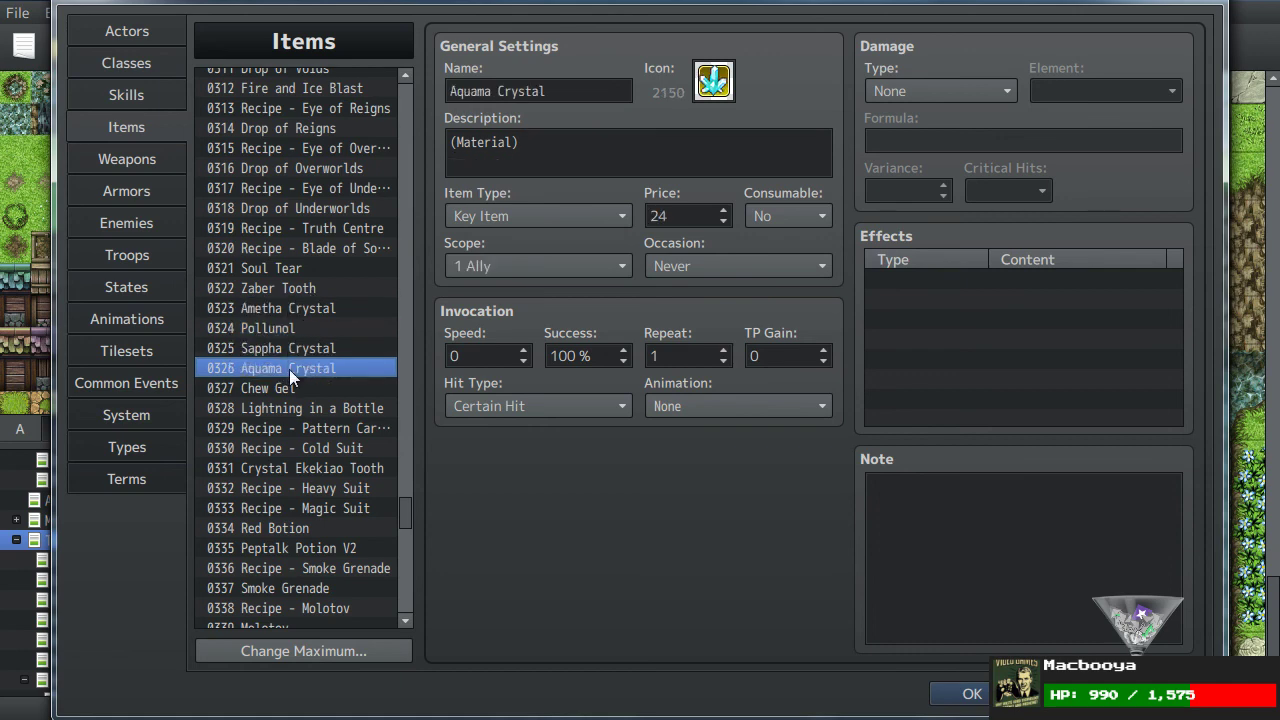
left_click(302, 310)
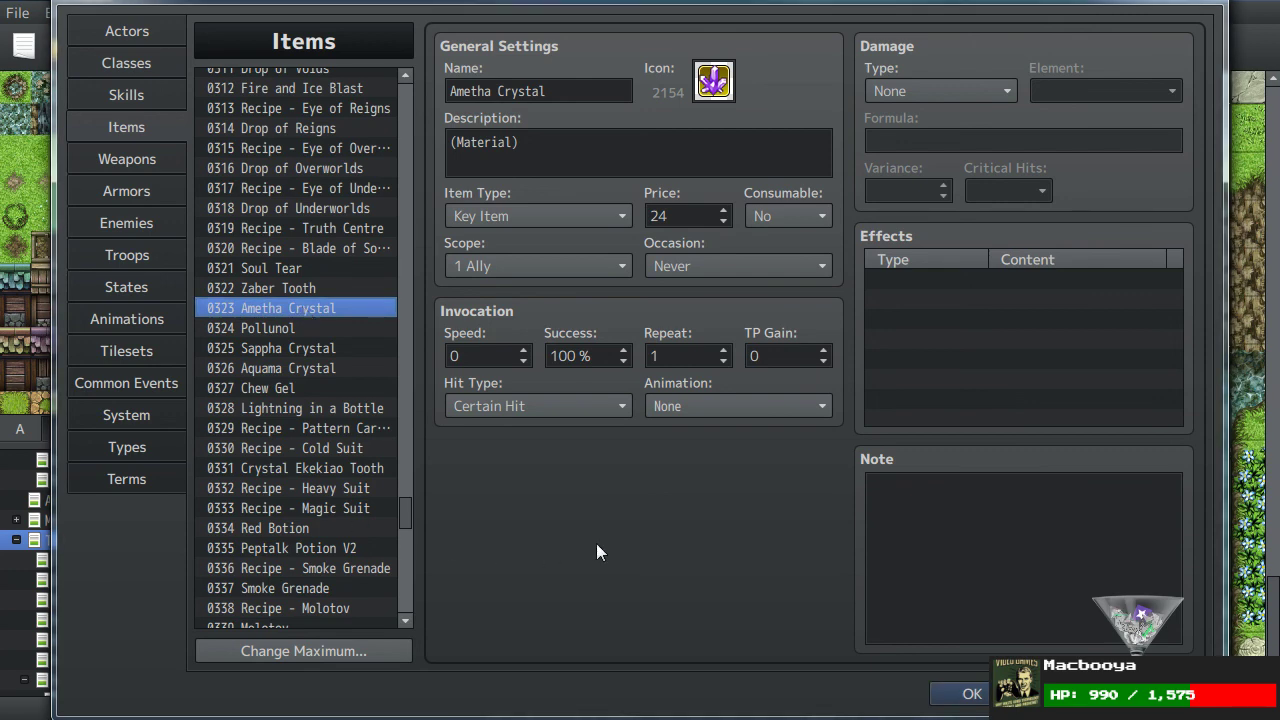
Step: Check the Recipe - Heavy Suit item's settings, and look over the armor entries around Guardian Wing
left_click(319, 505)
left_click(323, 491)
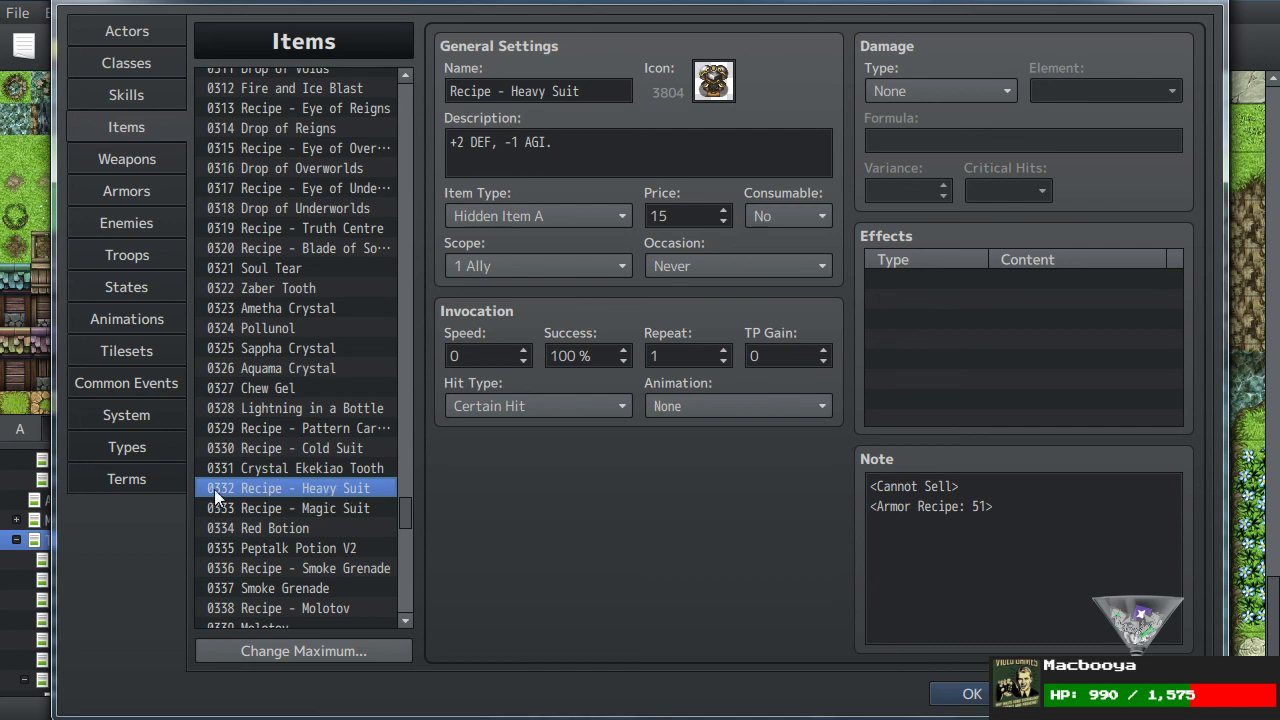
left_click(100, 191)
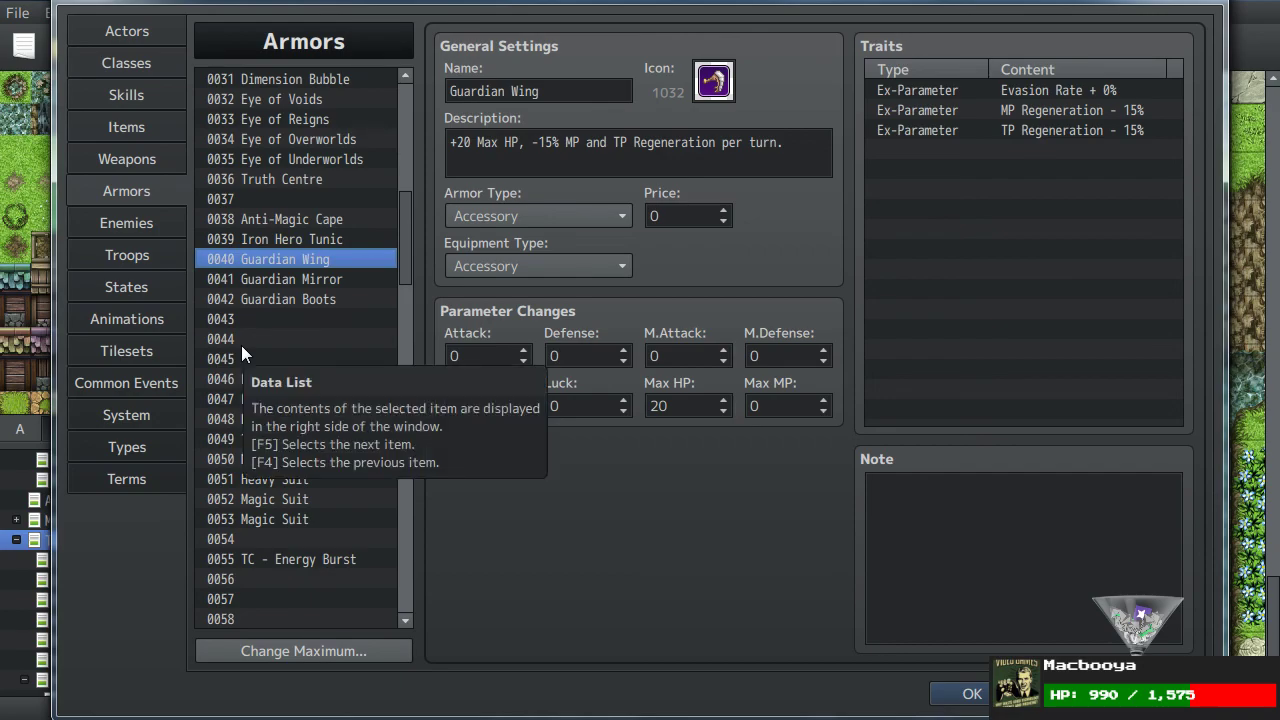
scroll(245, 340, "down", 2)
scroll(249, 331, "up", 2)
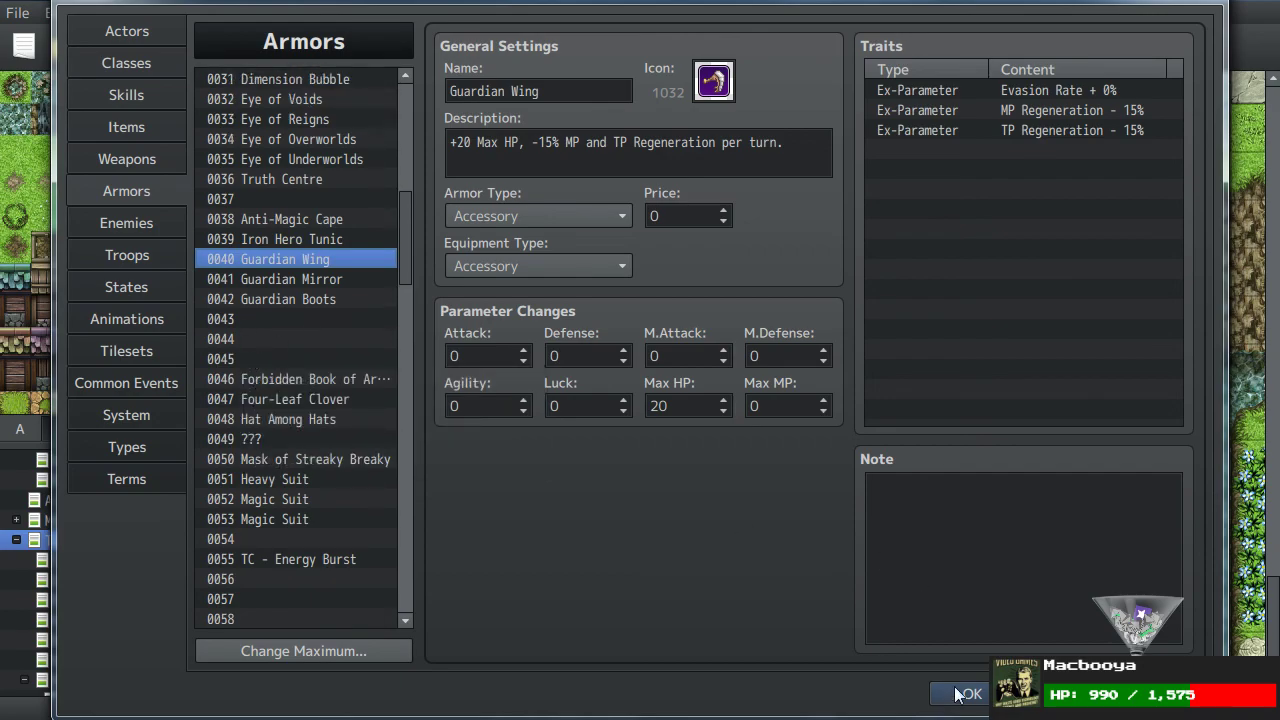
Step: Close the database and look over the area around the inn on the Tarracina map
key("Escape")
middle_click_drag(648, 412, 770, 306)
middle_click_drag(540, 244, 682, 271)
middle_click_drag(671, 214, 660, 258)
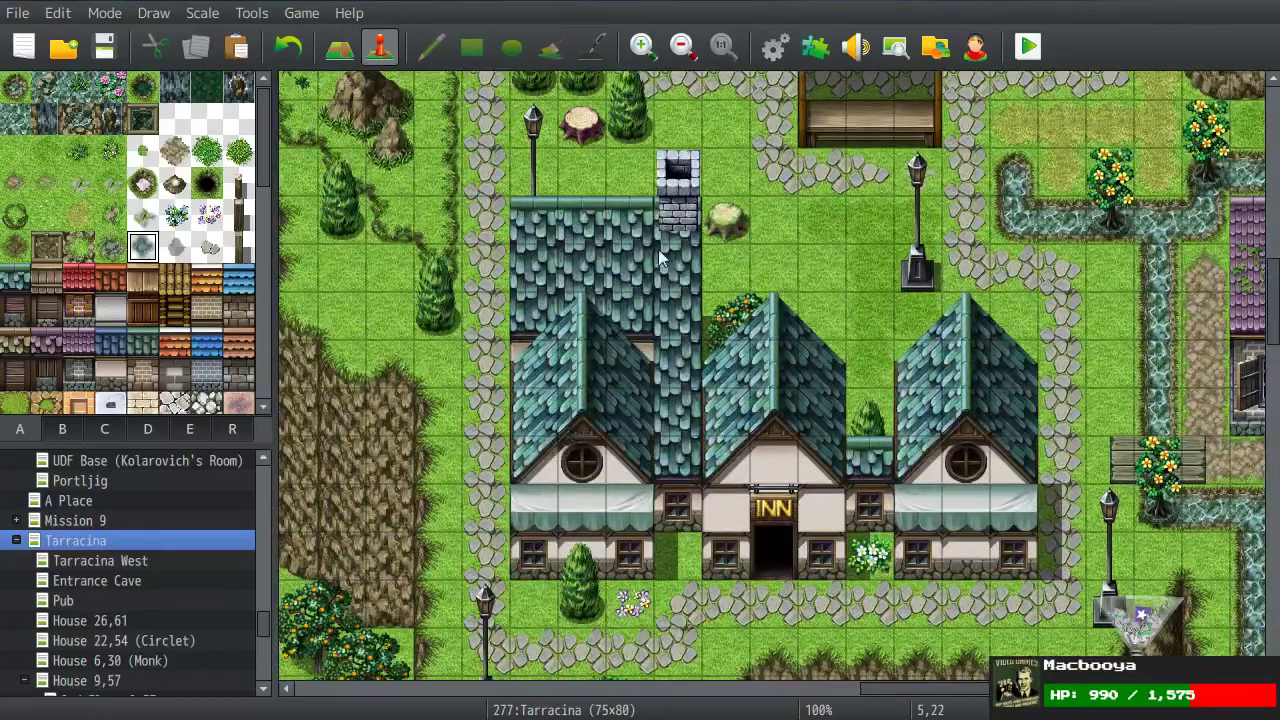
Step: Reopen the database and look through the armor list and the item entries around Recipe - Heavy Suit
left_click(775, 46)
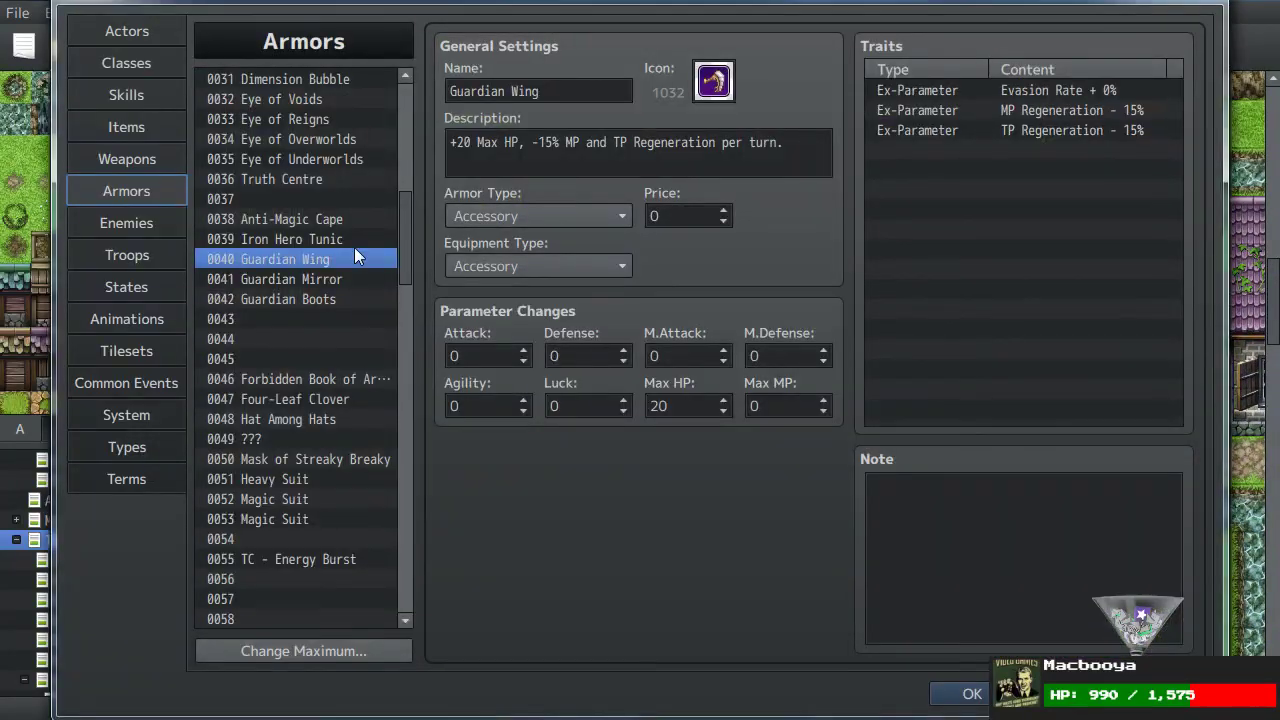
scroll(355, 250, "up", 4)
scroll(355, 250, "up", 5)
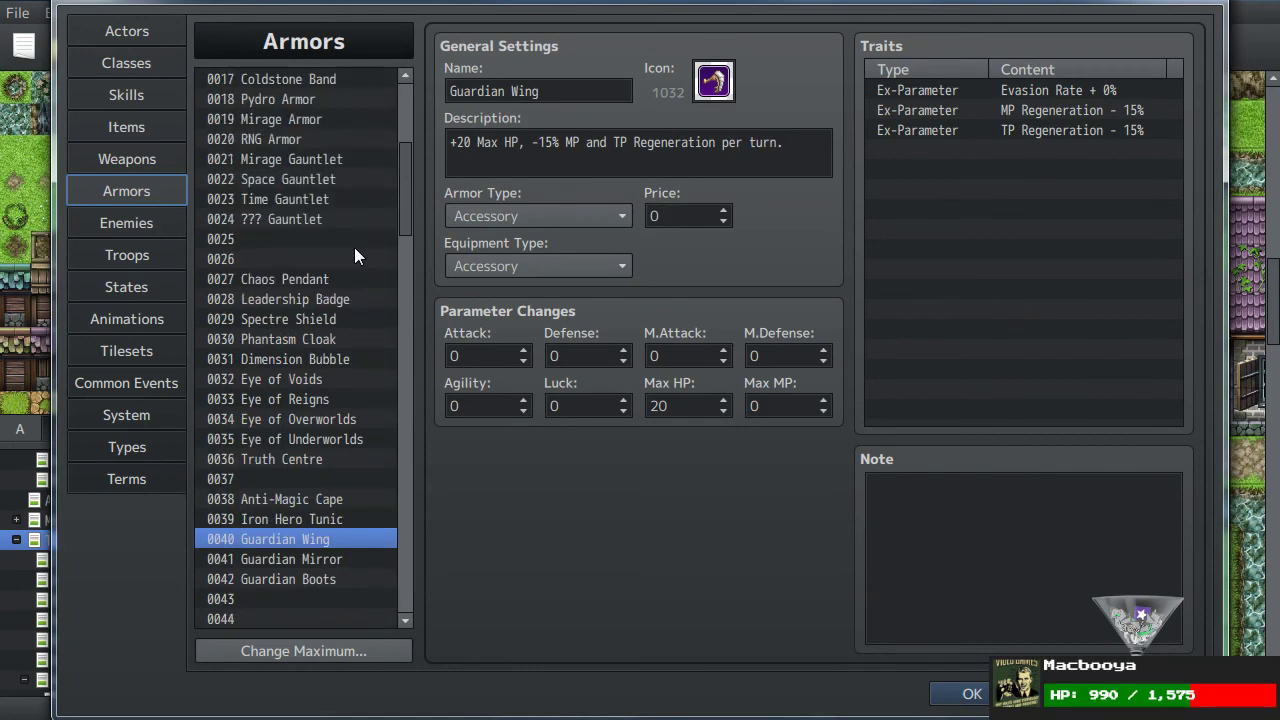
scroll(355, 252, "down", 11)
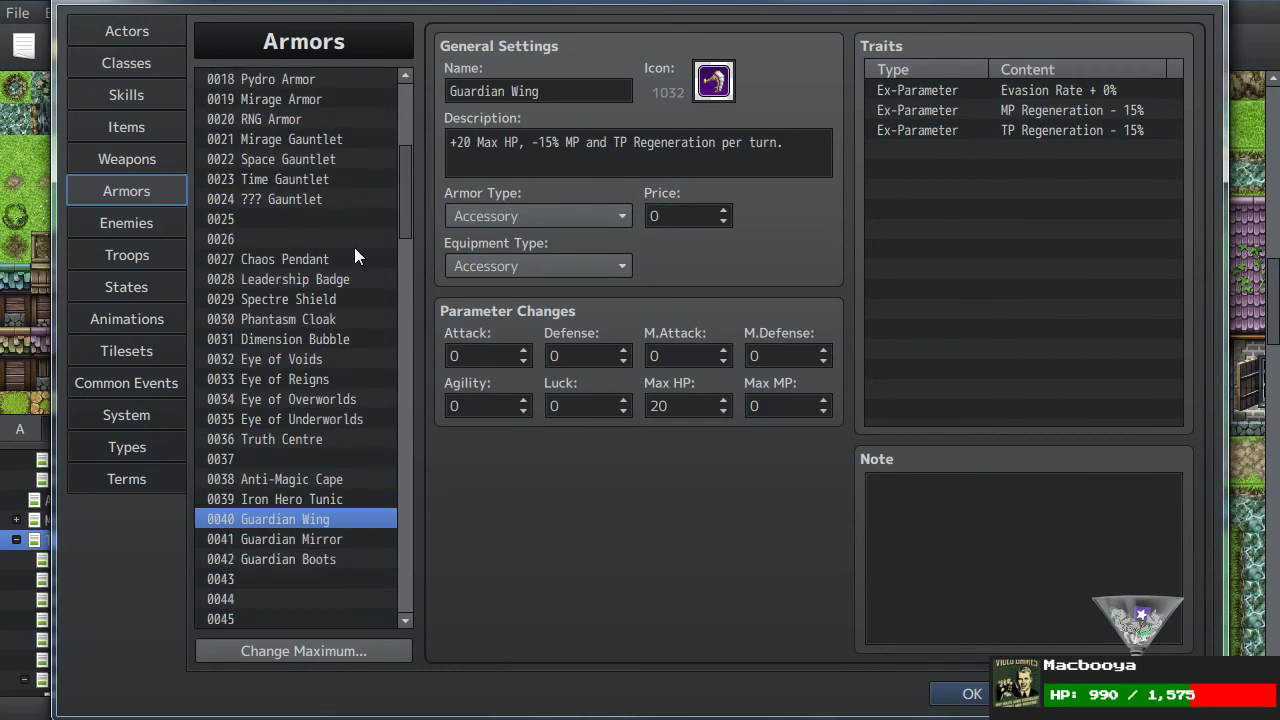
left_click(120, 127)
scroll(318, 371, "down", 4)
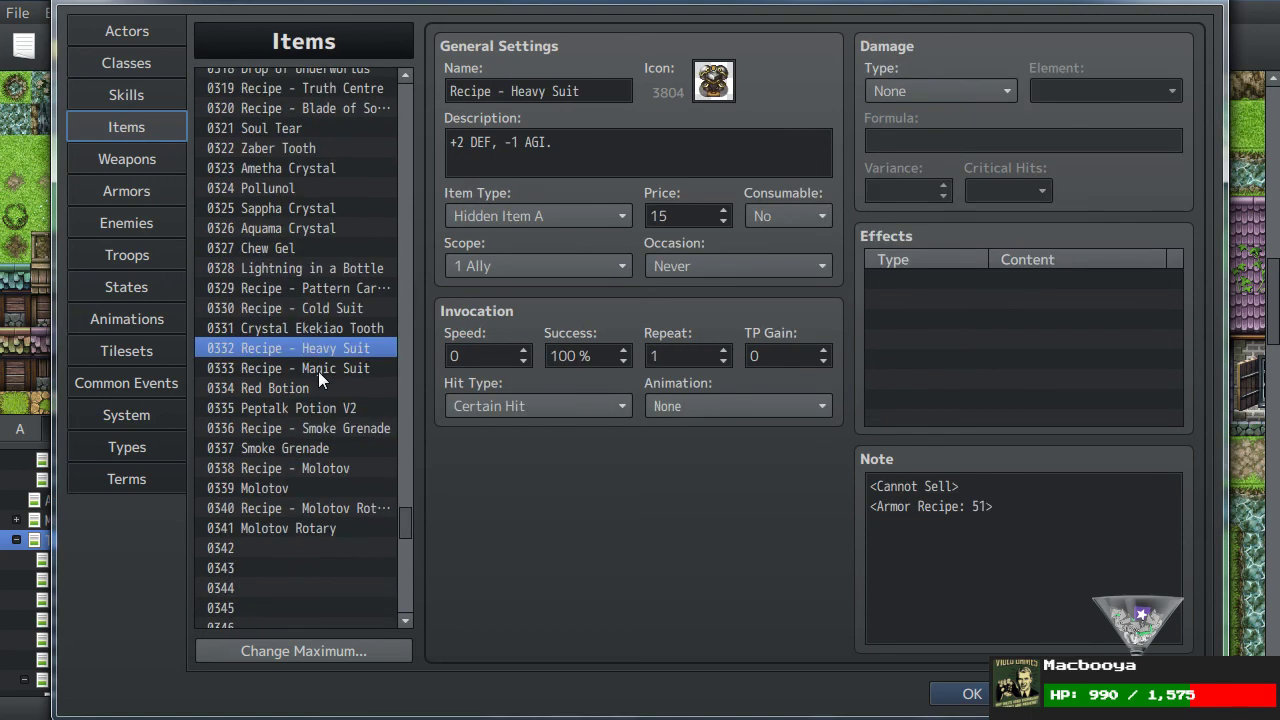
scroll(317, 371, "up", 15)
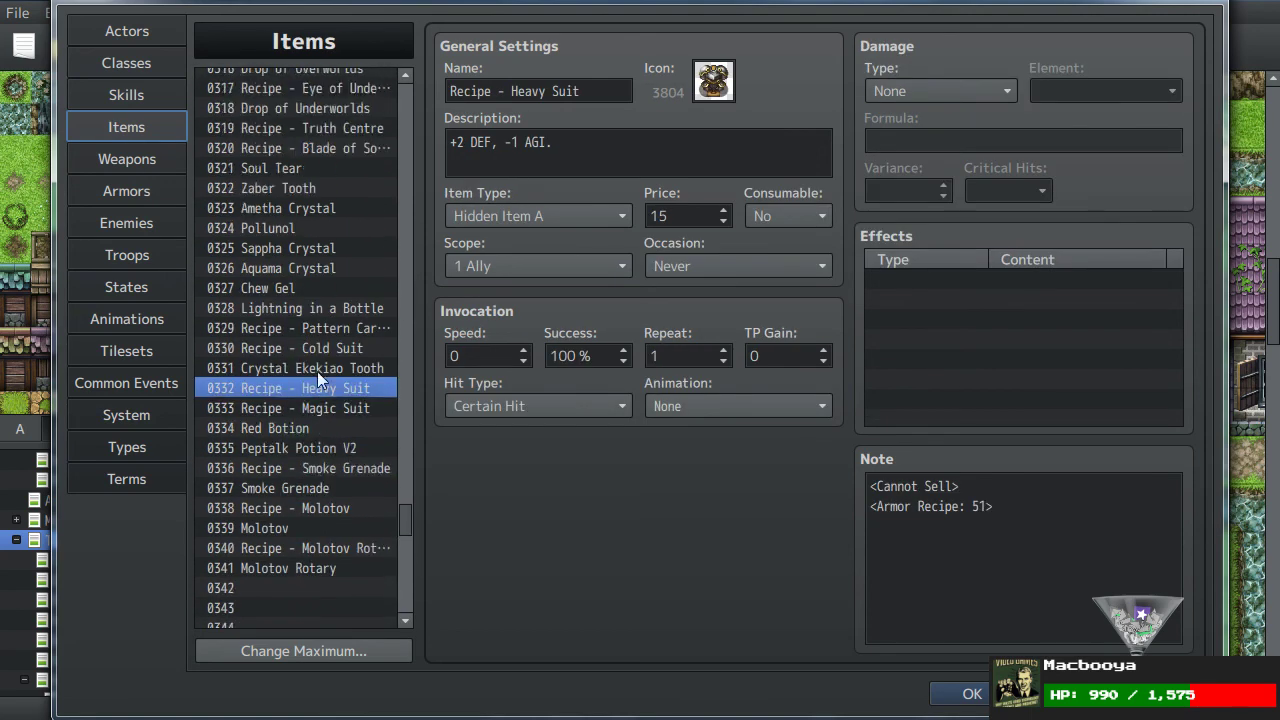
Step: Examine the coloured shell material items from Red Shell to Indigo Shell in the item database
scroll(317, 380, "up", 20)
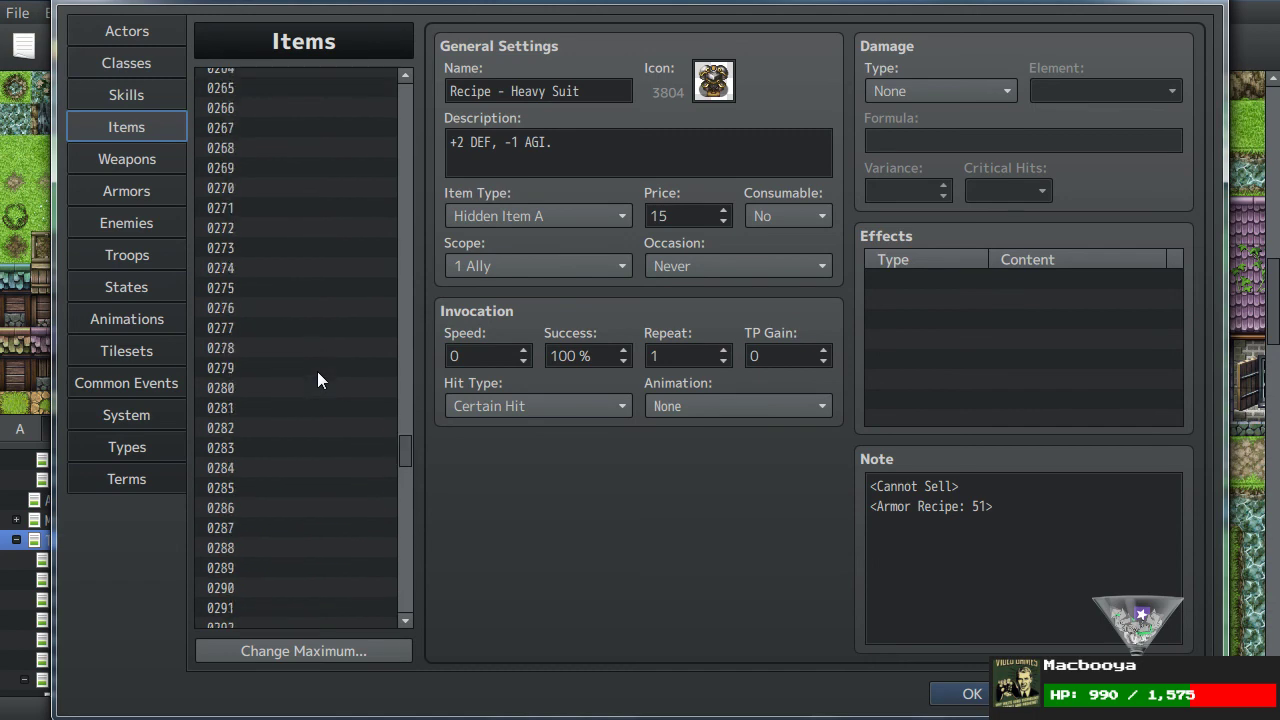
left_click_drag(410, 365, 405, 235)
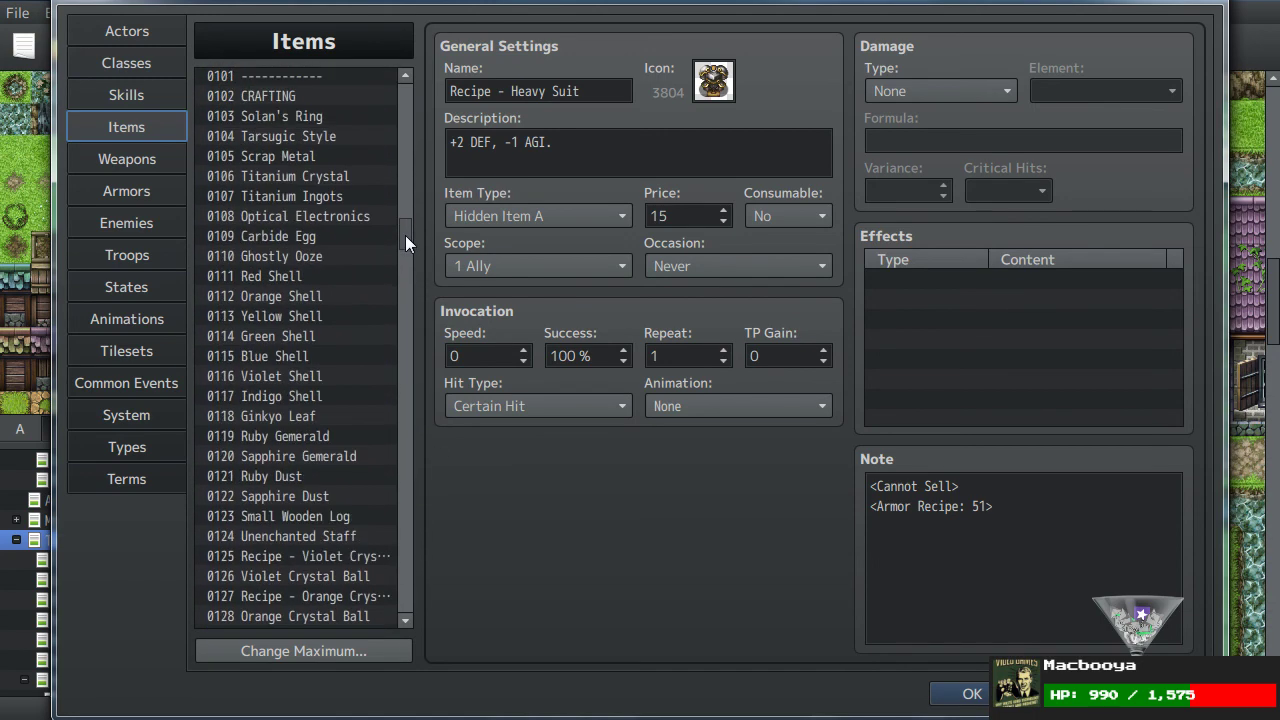
left_click(303, 322)
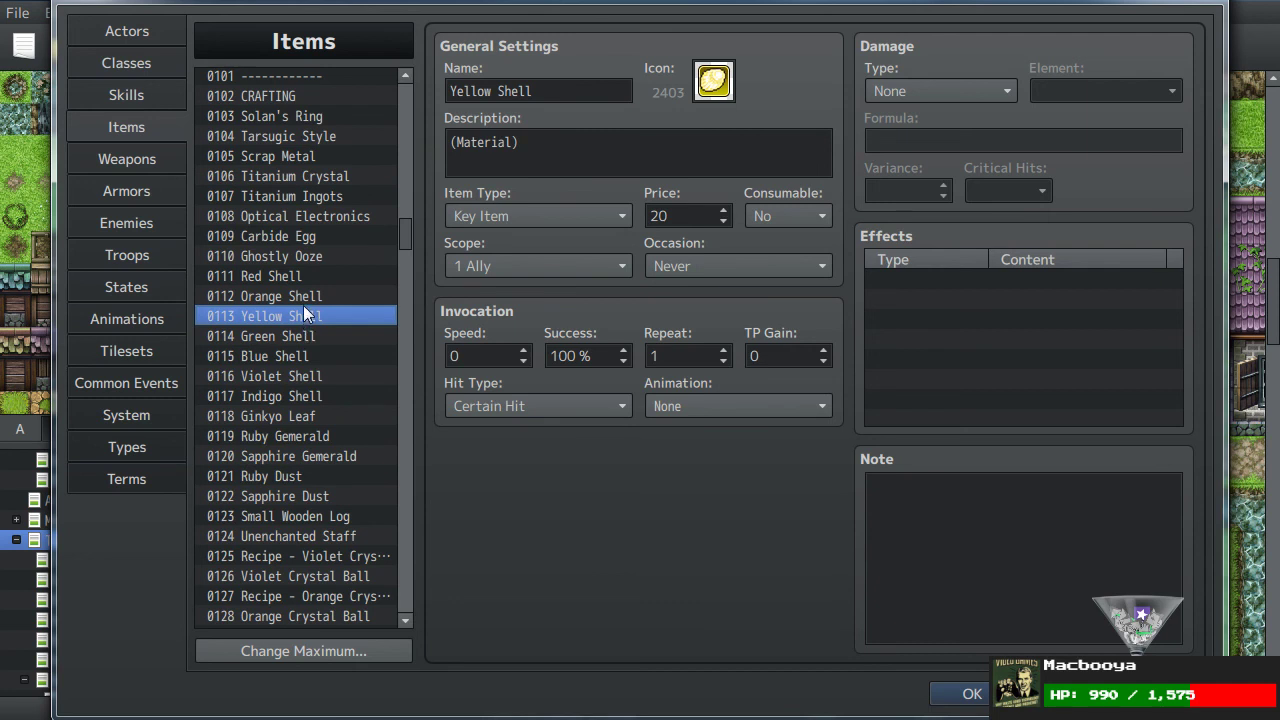
key("Up")
key("Up")
key("Down")
key("Down")
key("Down")
key("Down")
key("Down")
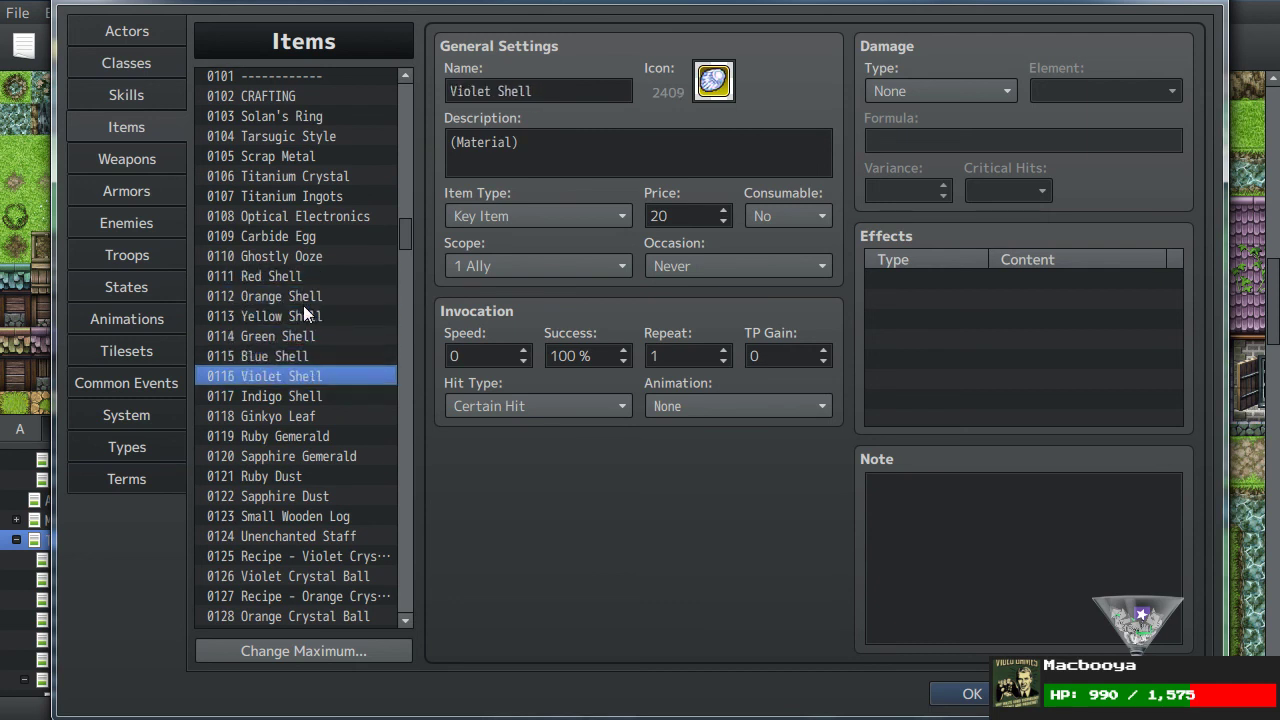
key("Down")
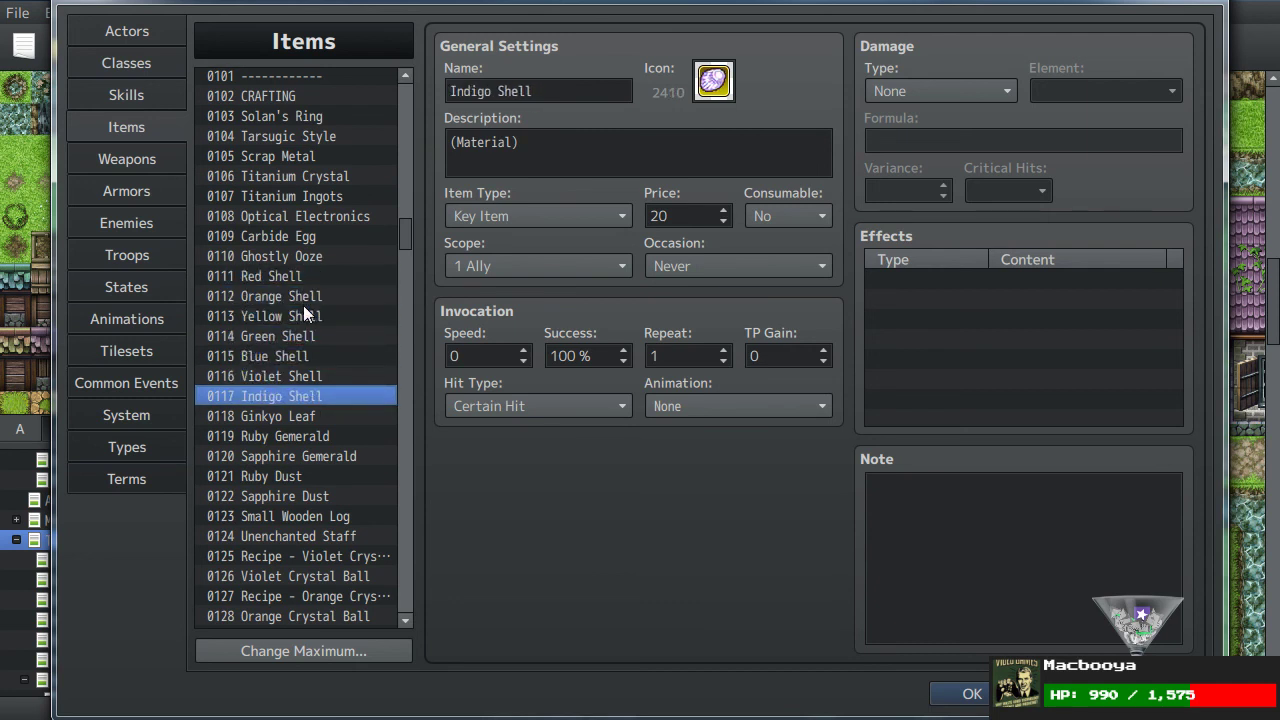
key("Up")
key("Up")
key("Up")
key("Up")
key("Up")
key("Up")
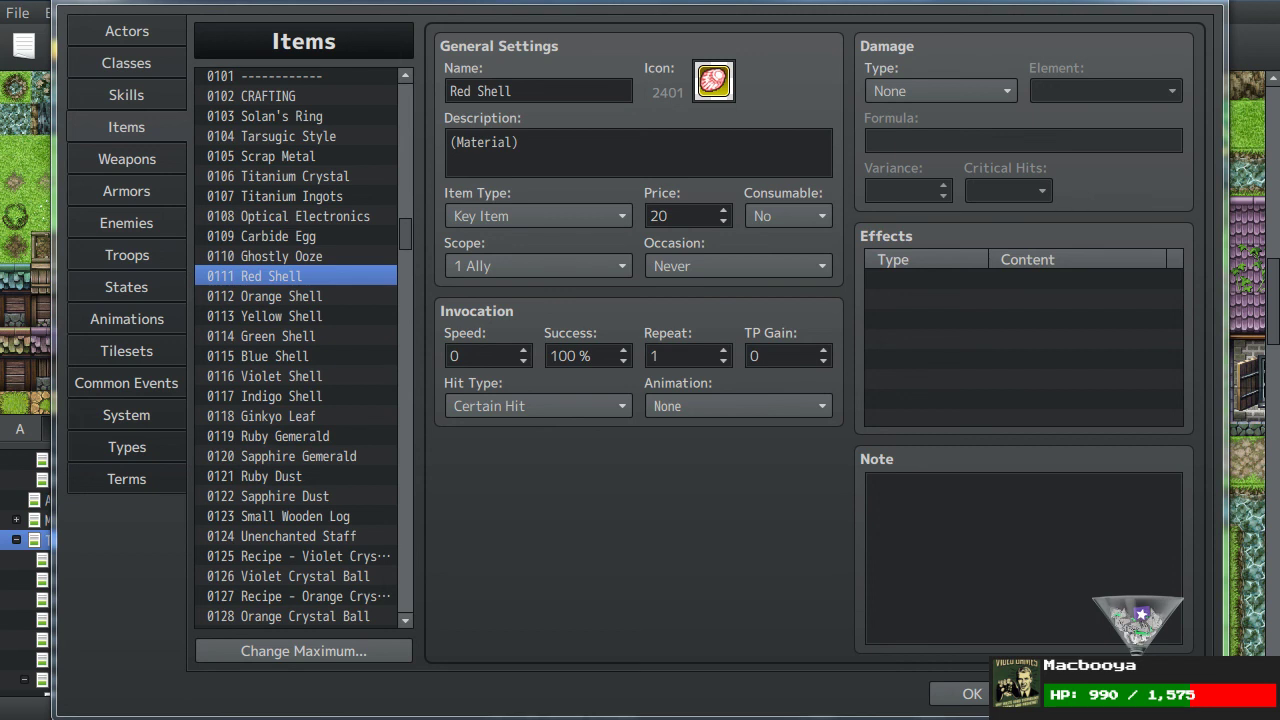
scroll(340, 340, "down", 1)
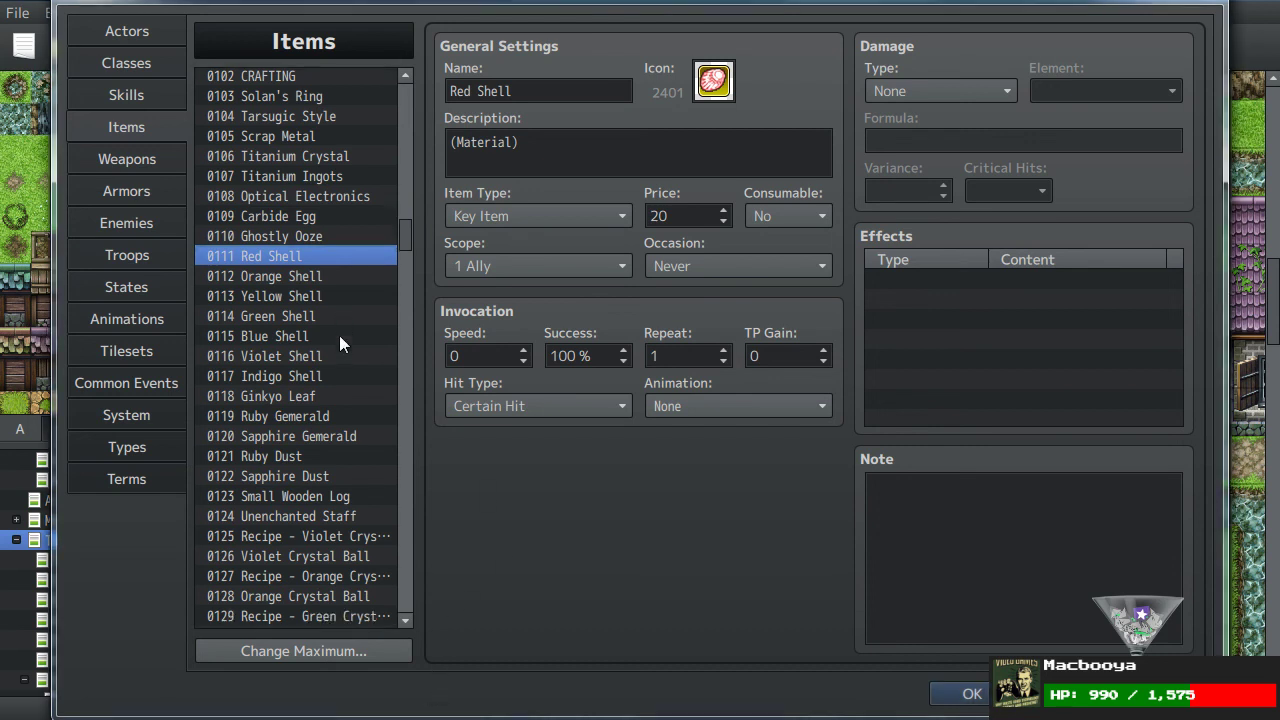
scroll(340, 340, "up", 2)
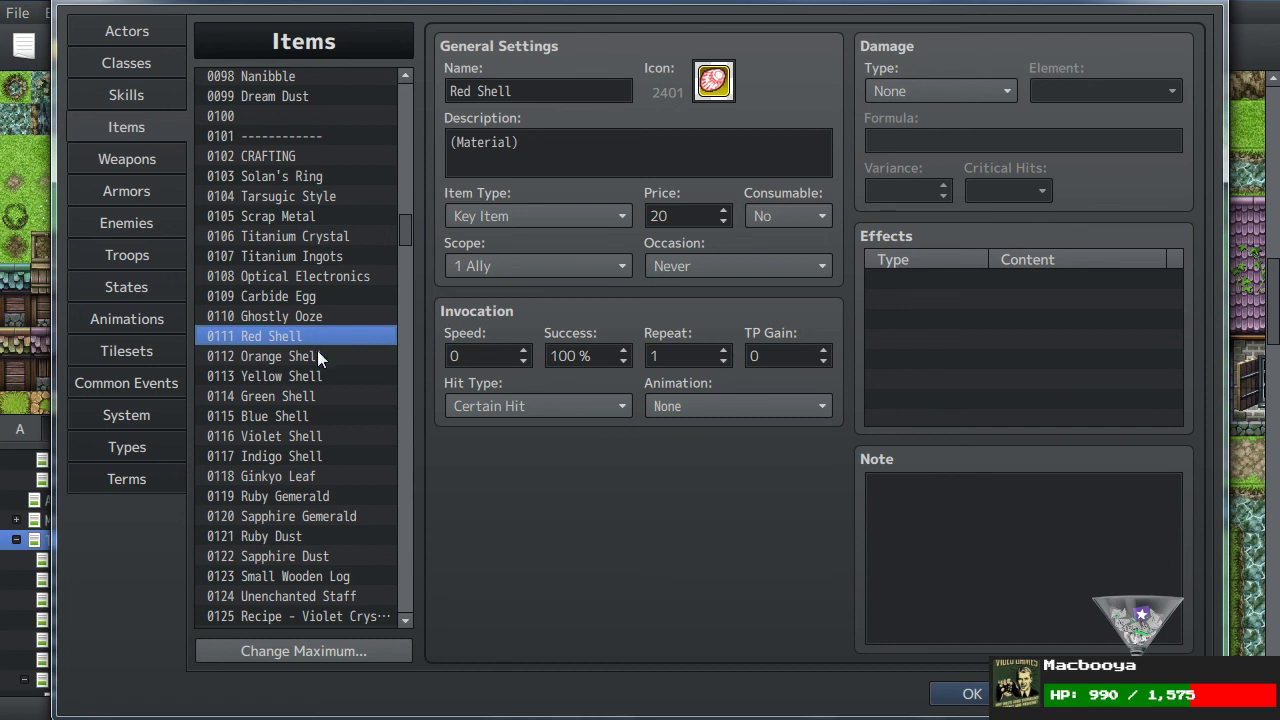
left_click(296, 428)
left_click(297, 454)
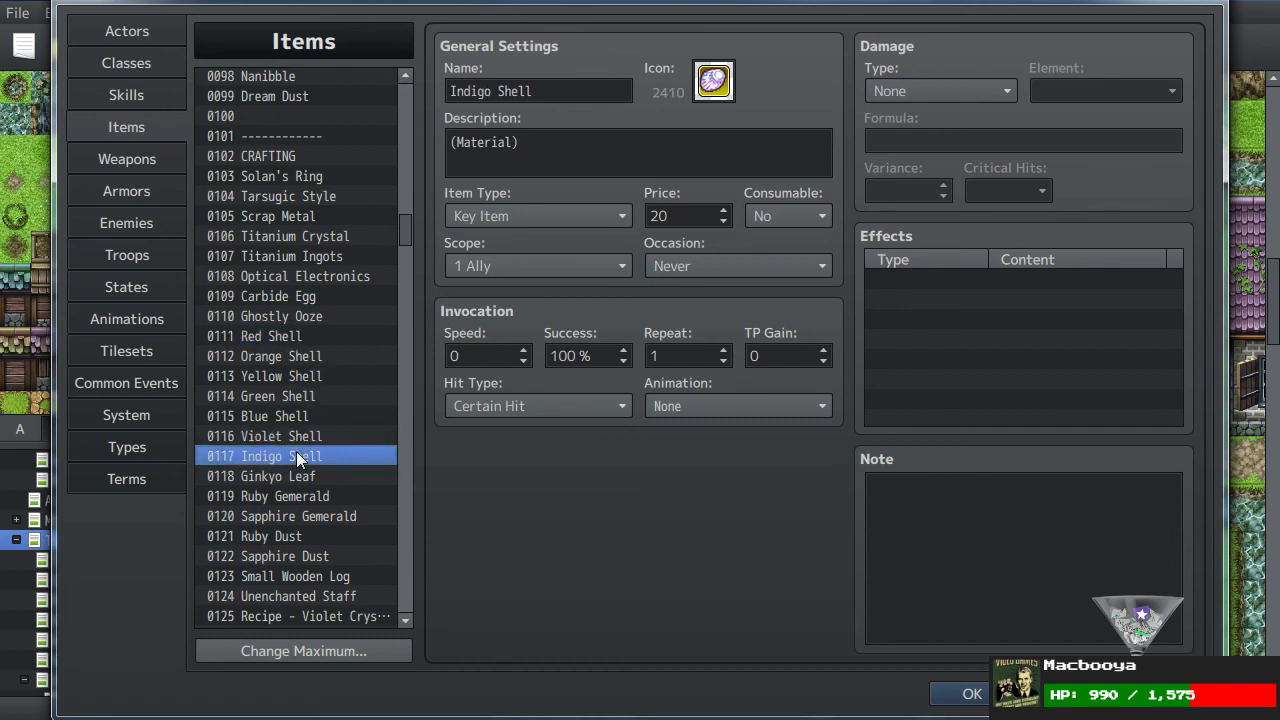
Step: Review the Tarsugic Style and Solan's Ring items, and the Warm, Void and Holy Tablet entries
left_click(366, 196)
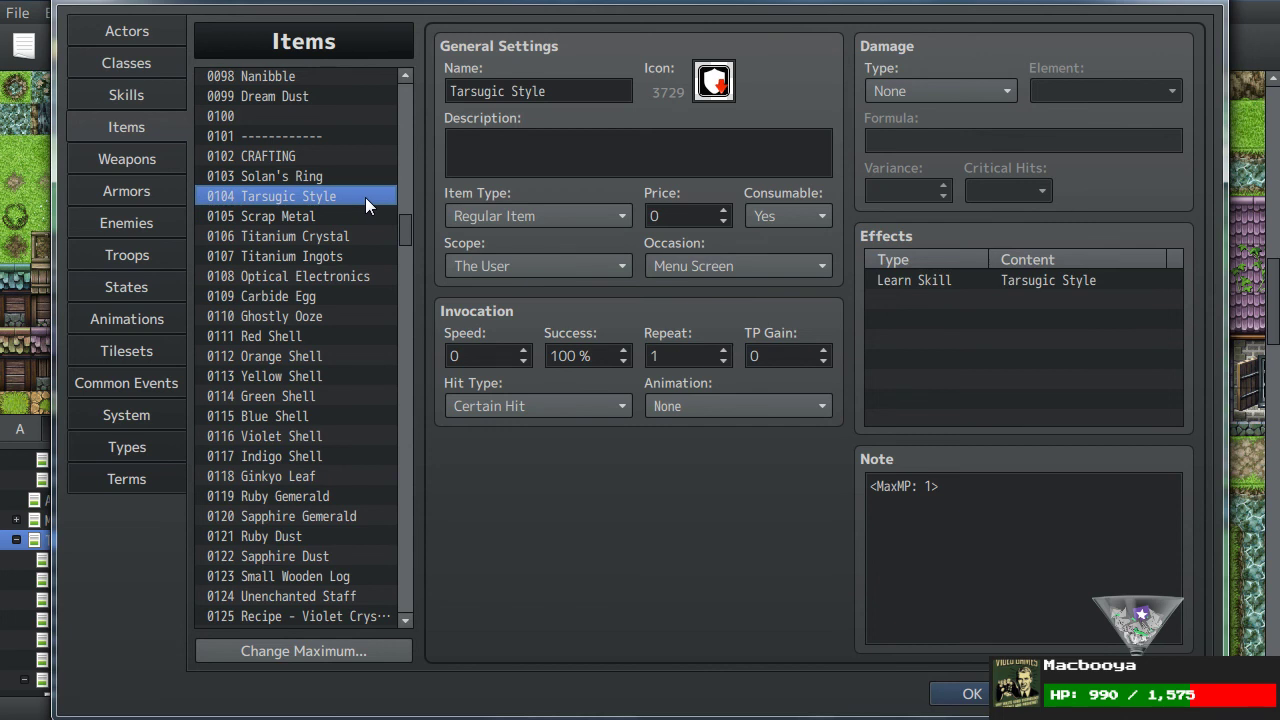
left_click(291, 175)
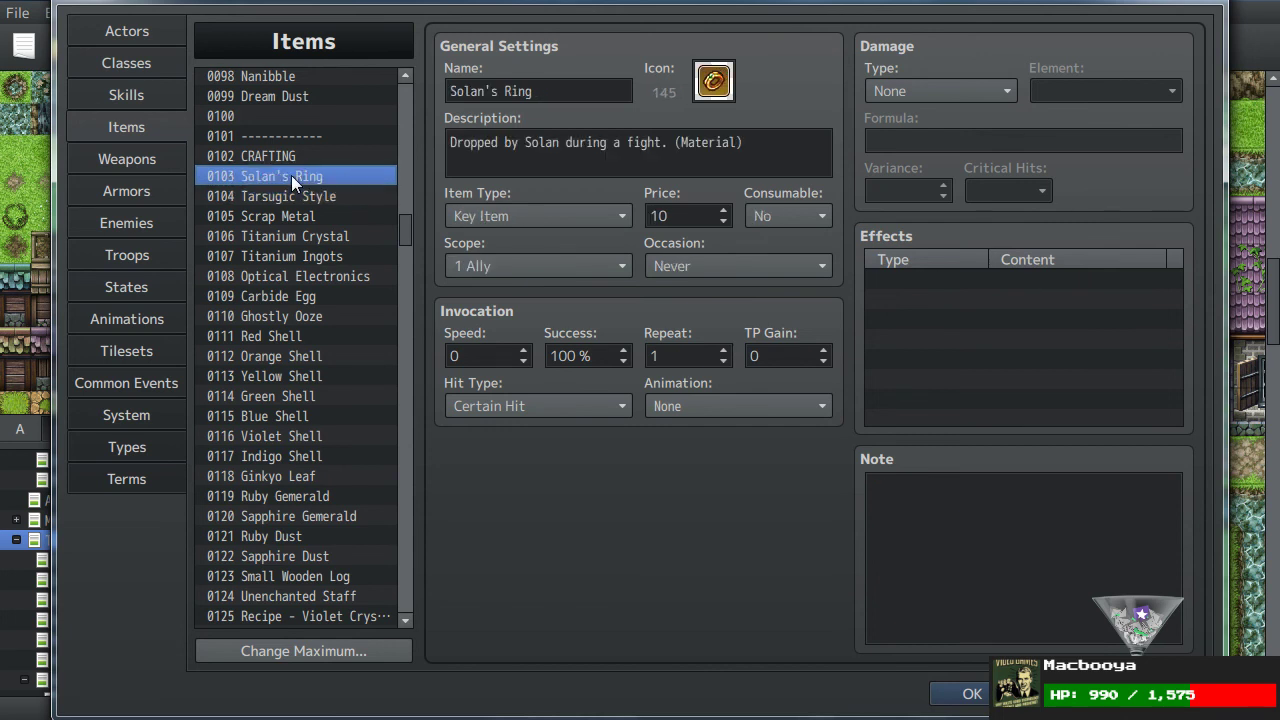
scroll(297, 194, "up", 2)
scroll(297, 194, "up", 6)
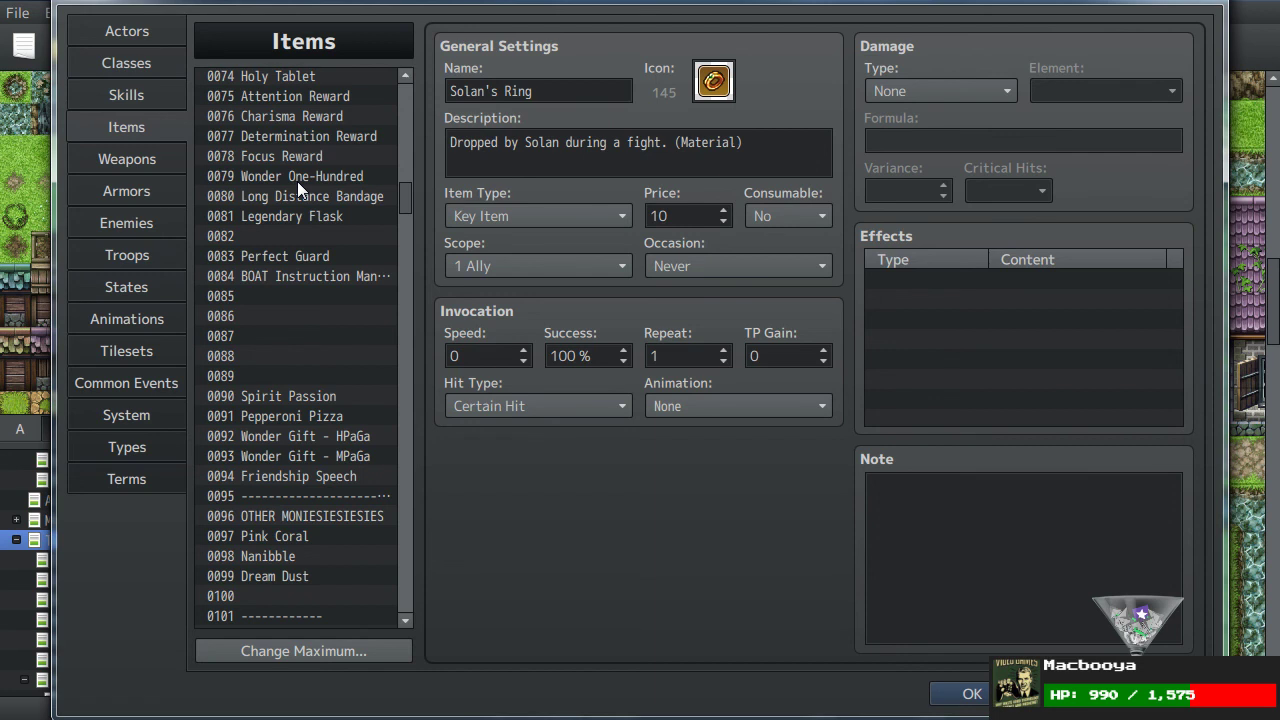
scroll(297, 181, "up", 3)
scroll(297, 186, "up", 1)
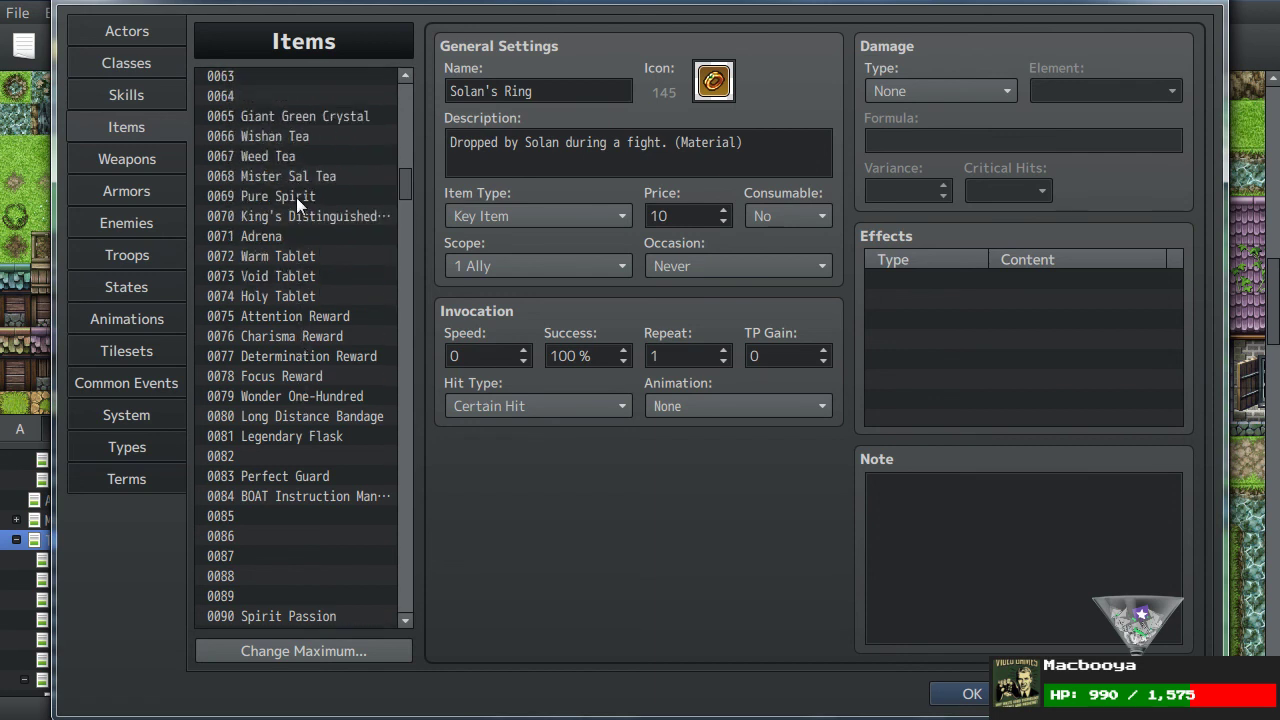
left_click(290, 256)
left_click(297, 277)
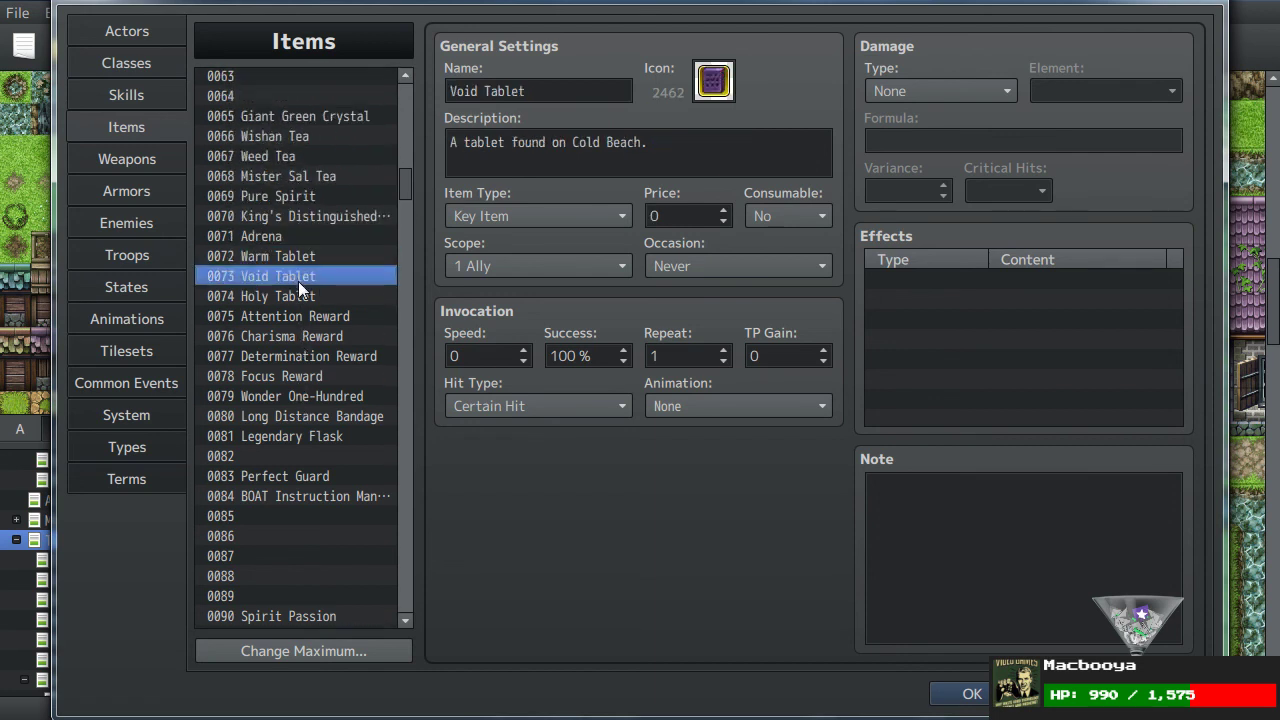
left_click(302, 298)
scroll(305, 290, "up", 3)
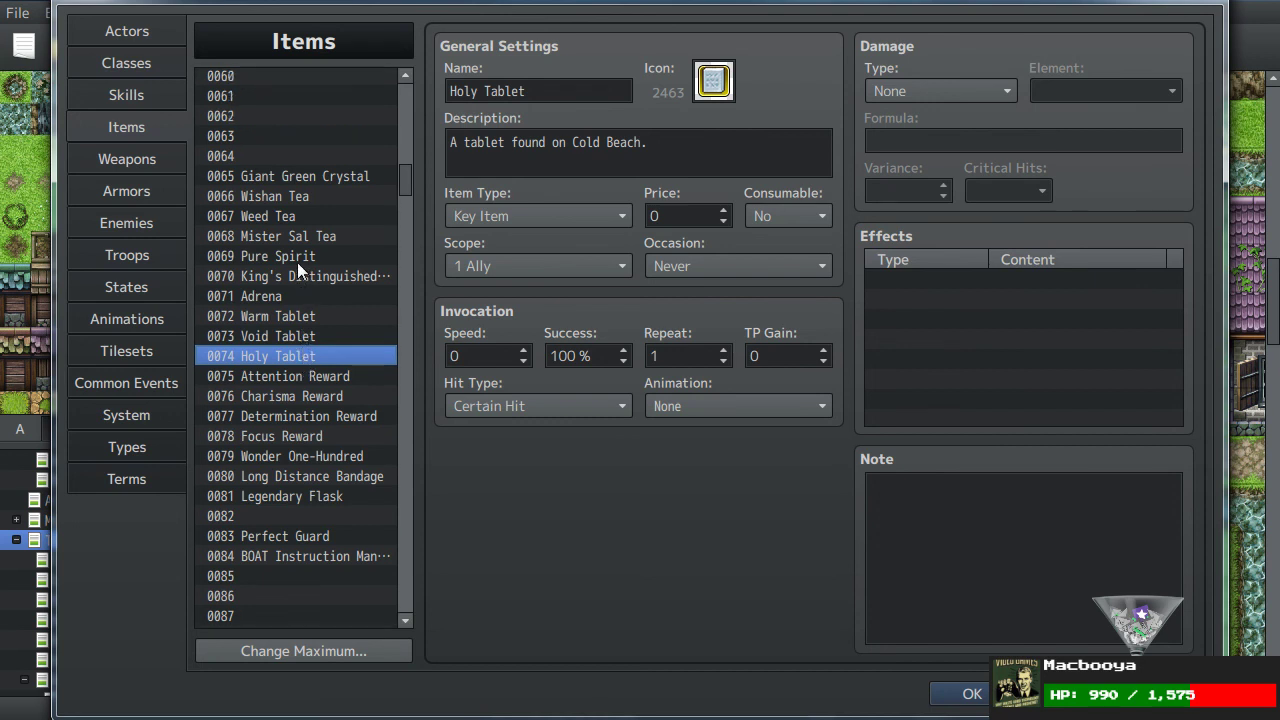
Step: Examine the description, price, effects and note of item 0070, the King's Distinguished vessel
left_click(297, 275)
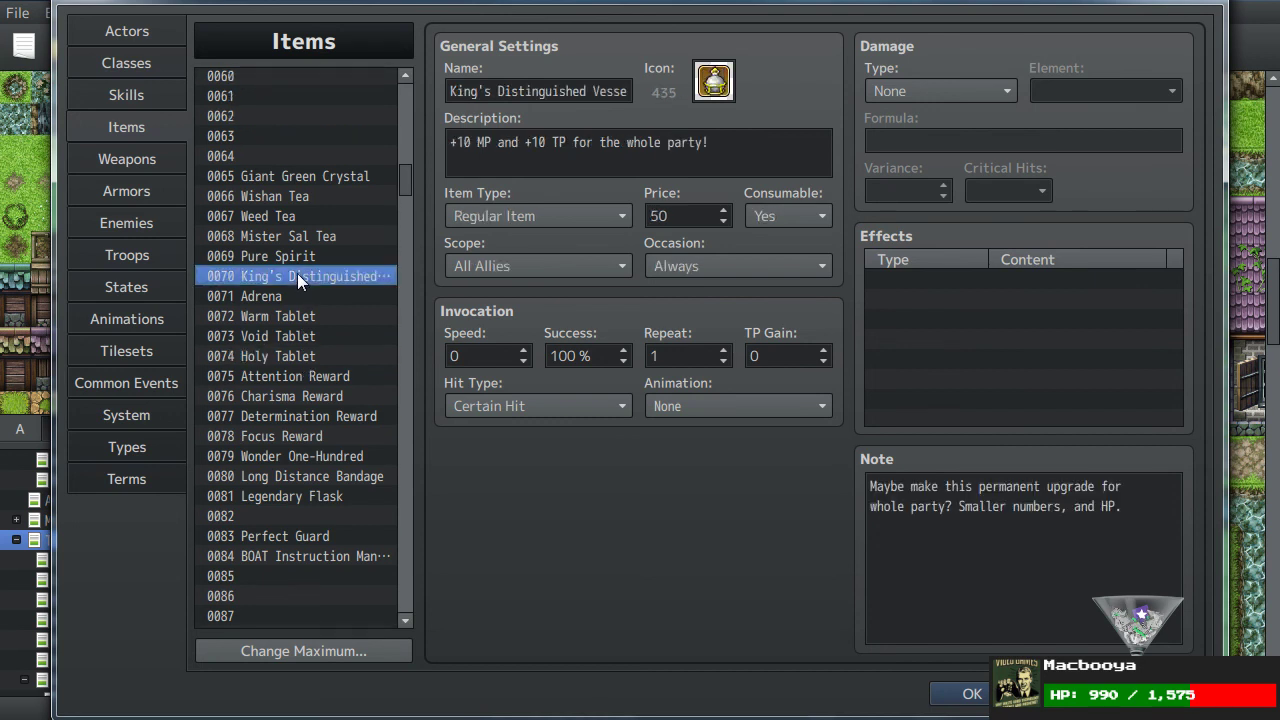
triple_click(1004, 505)
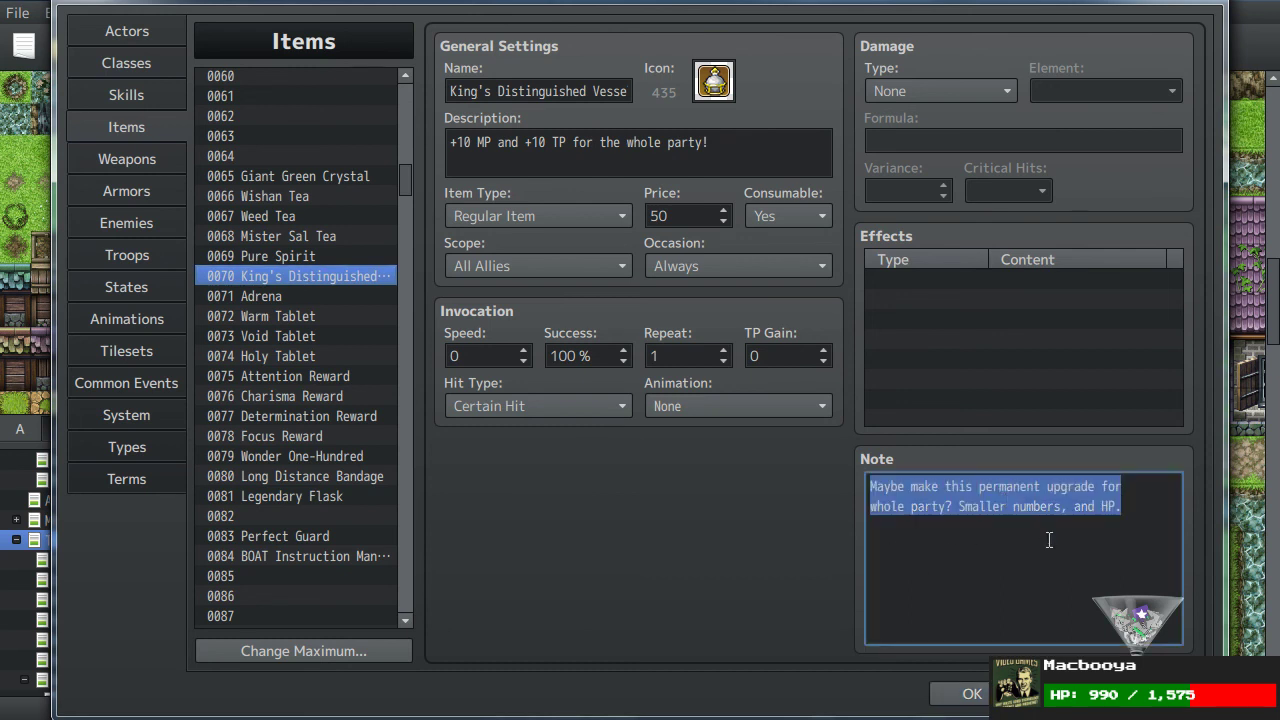
left_click(1100, 541)
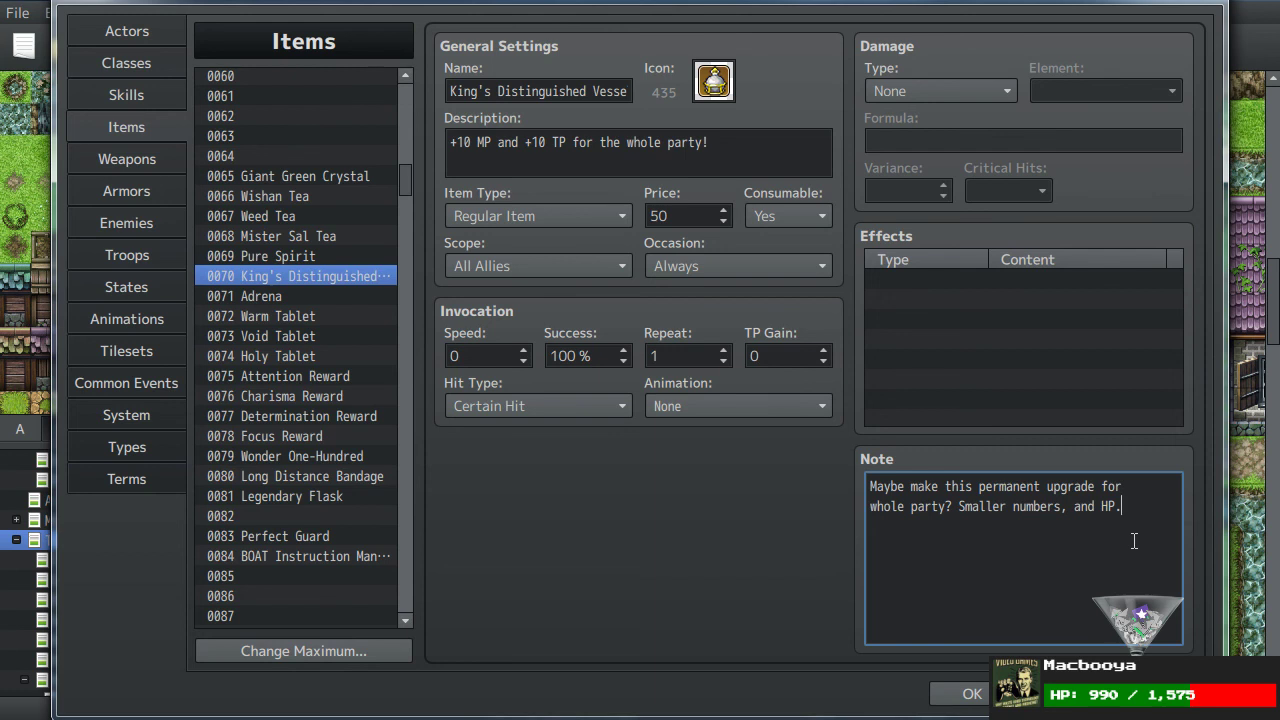
left_click_drag(451, 143, 586, 146)
left_click(782, 161)
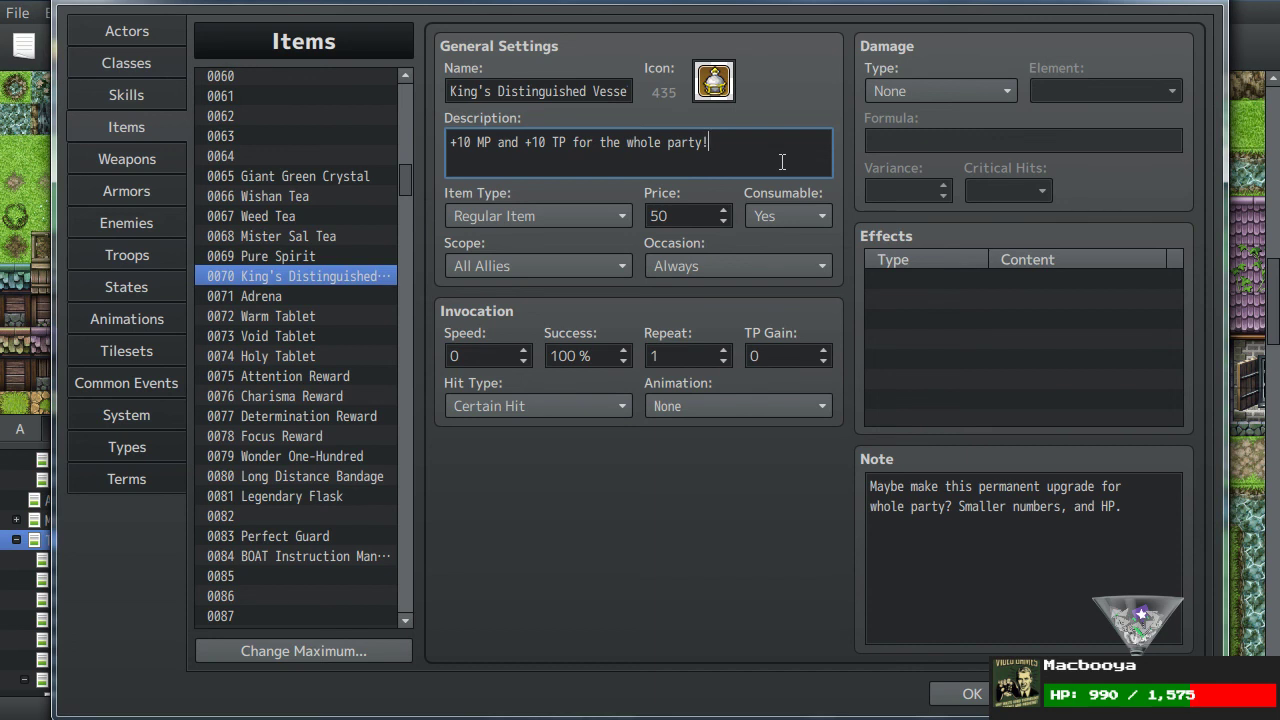
key("Tab")
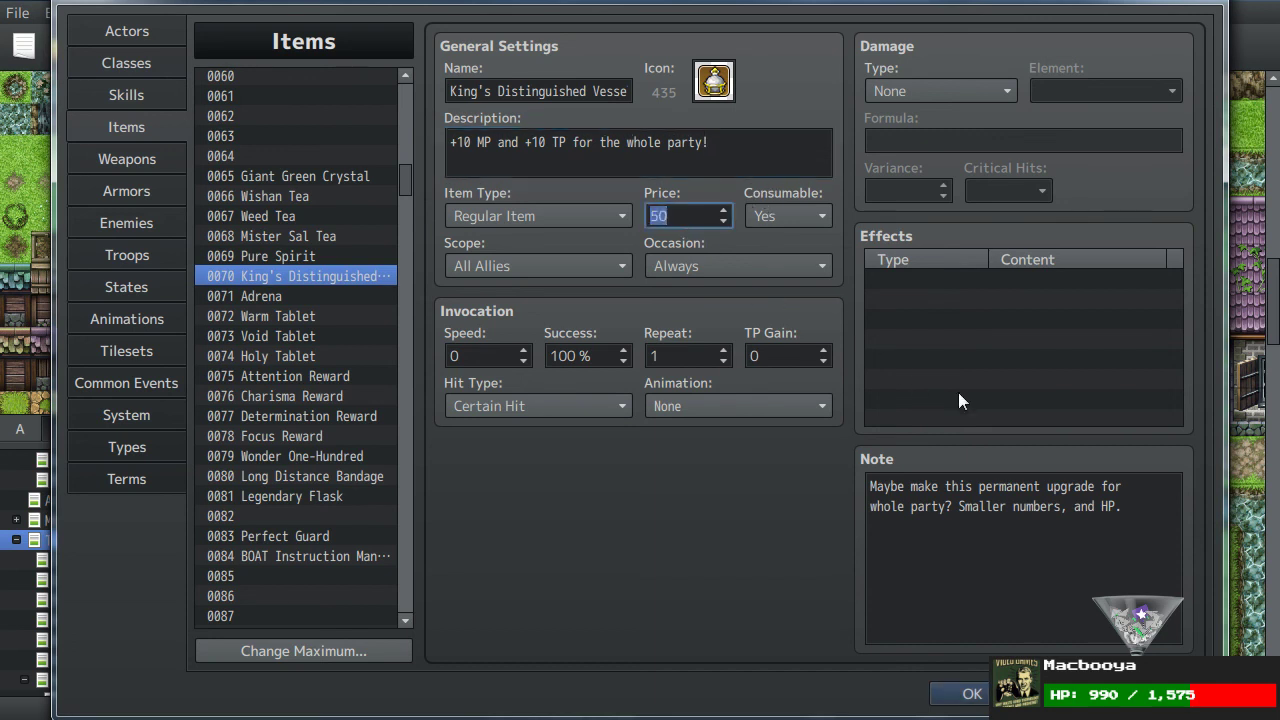
triple_click(1059, 559)
left_click(961, 386)
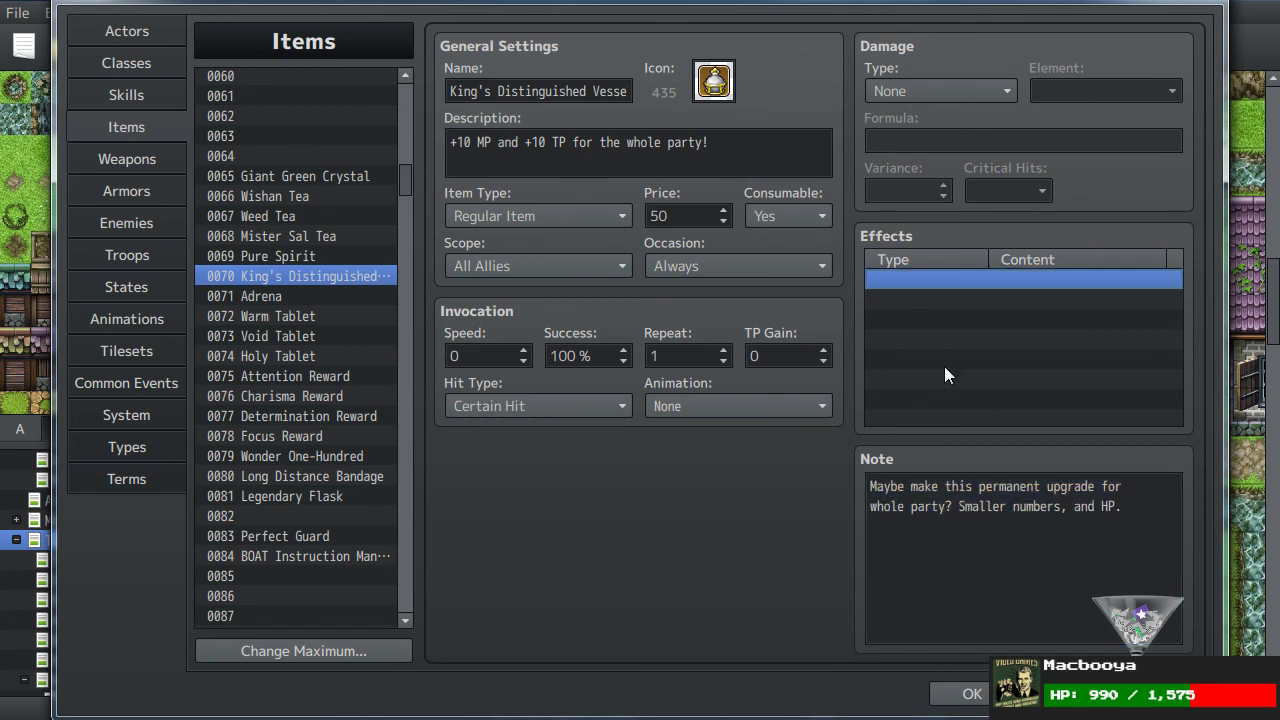
Step: Check the Pure Spirit and Mister Sal Tea items and close the database, accepting its contents
left_click(279, 257)
left_click(287, 241)
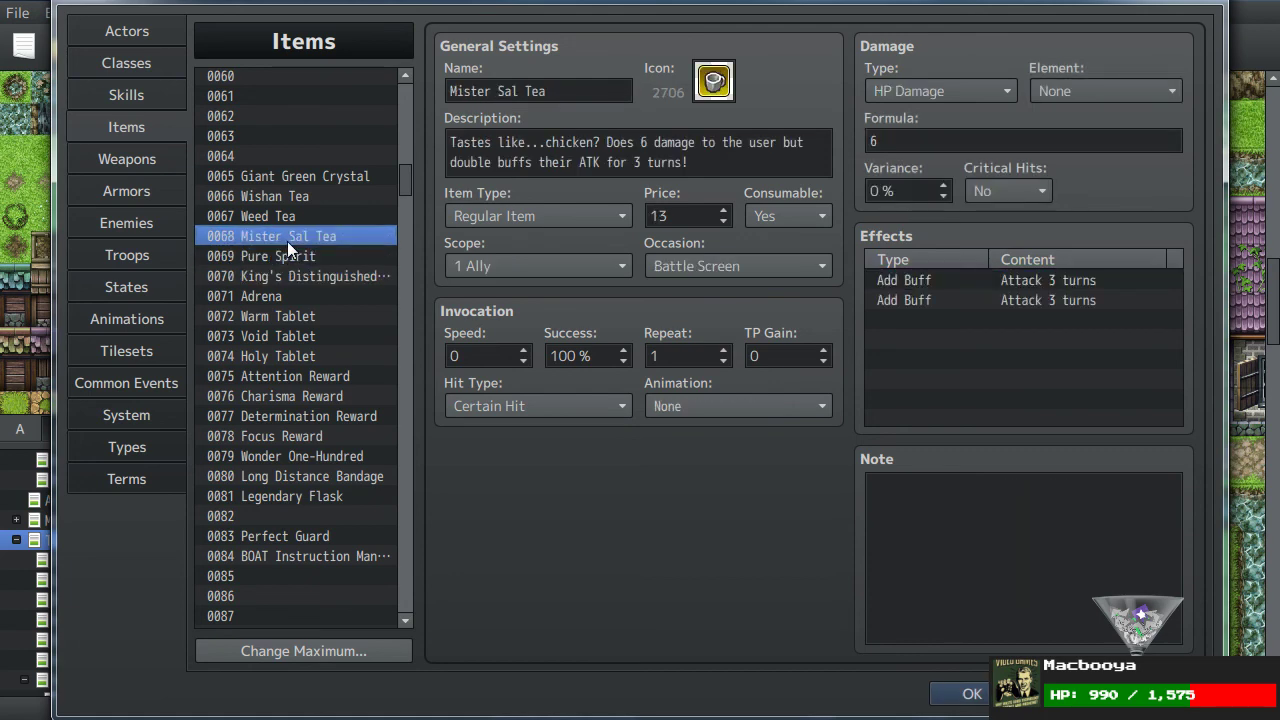
left_click(971, 694)
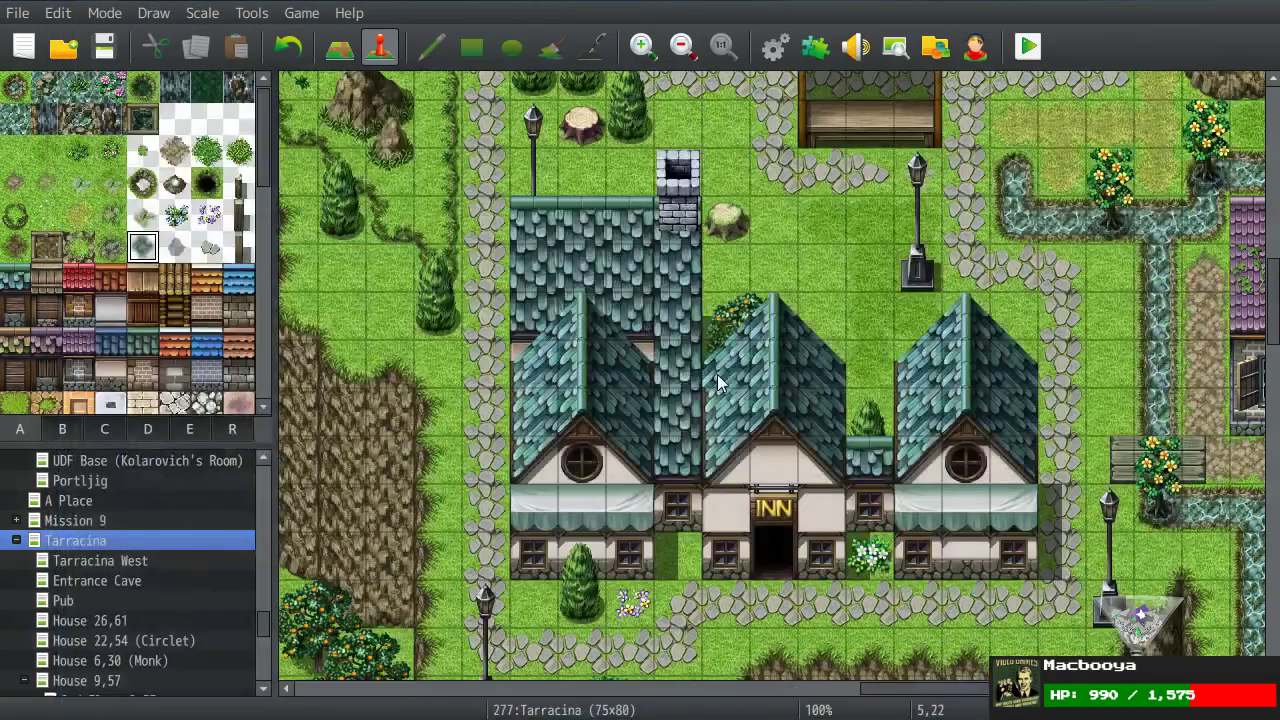
Step: Select the background music track The Resistance in the sound test and close the test window
left_click(856, 46)
scroll(610, 375, "down", 3)
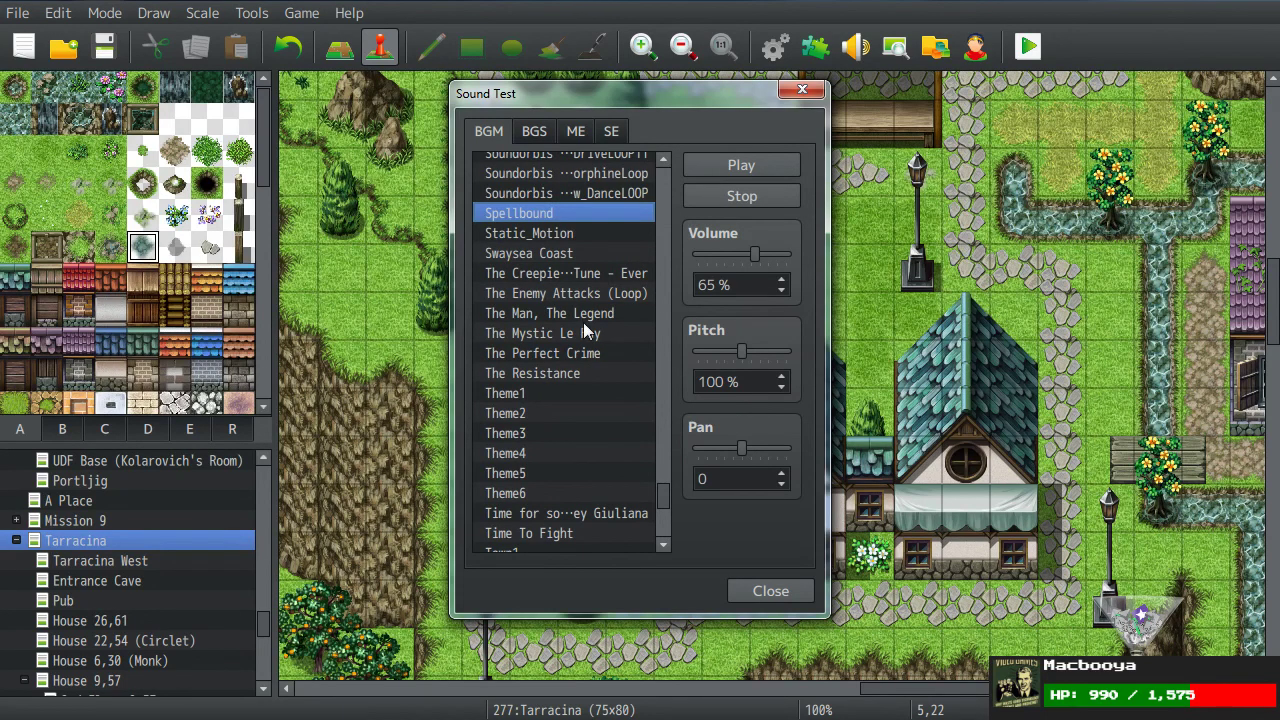
left_click(568, 372)
left_click(815, 89)
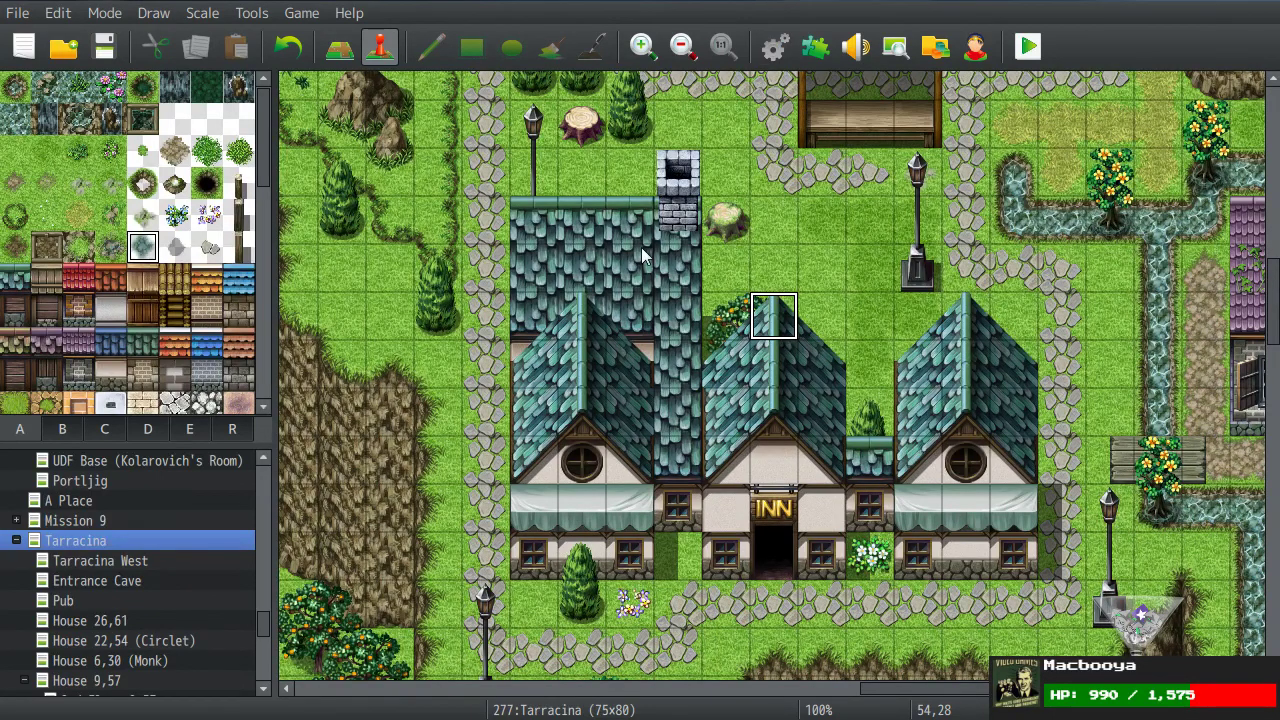
Step: Reopen the database and look through the states around Scathe for an unused slot
key("F9")
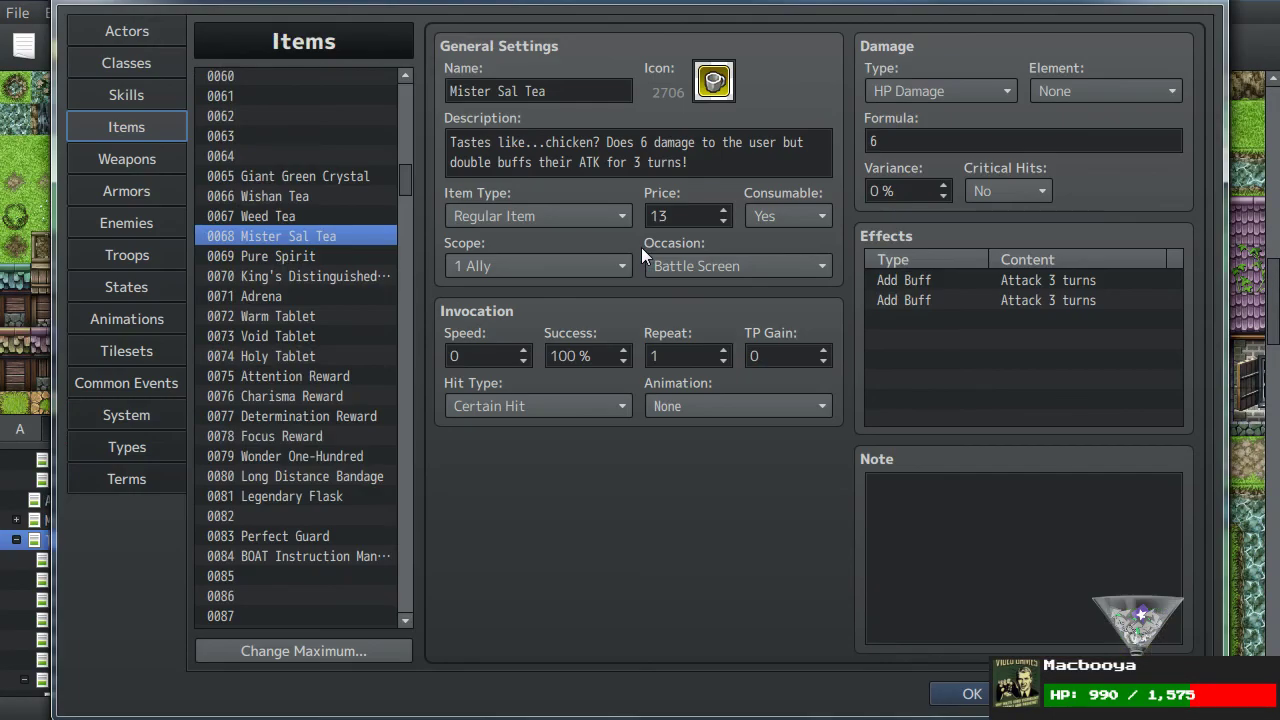
right_click(940, 388)
left_click(938, 360)
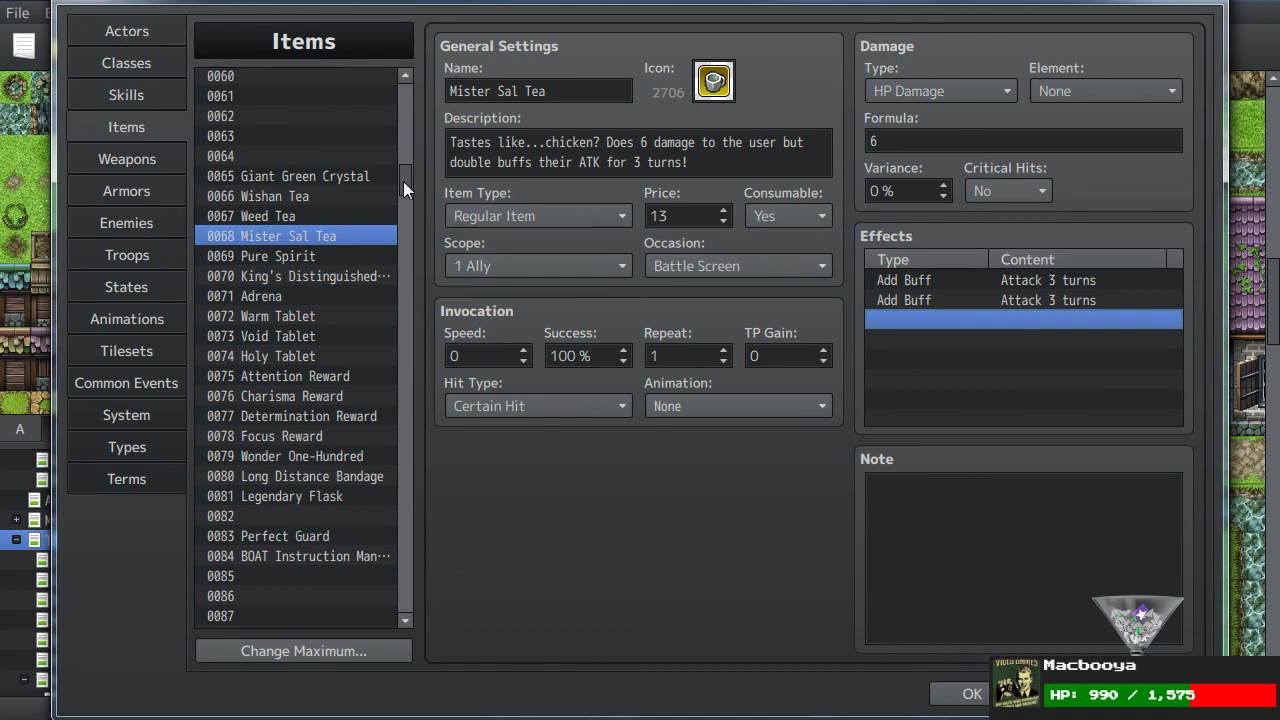
left_click(152, 295)
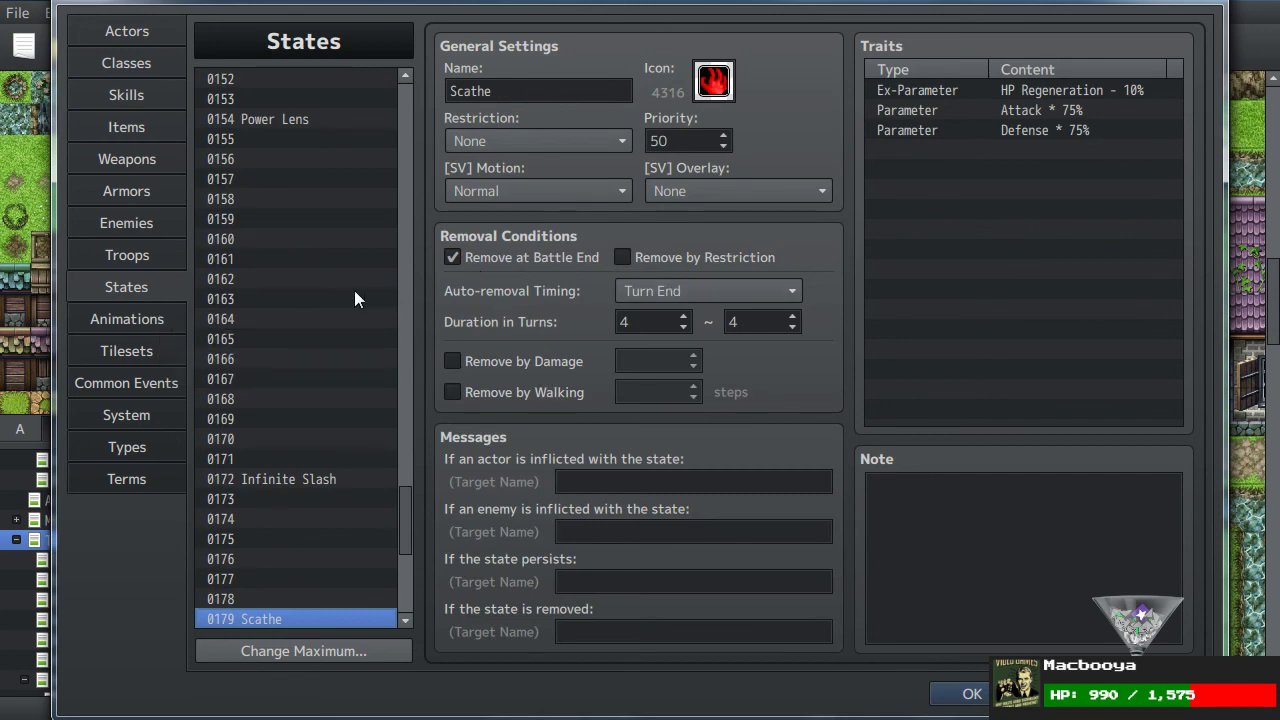
scroll(350, 291, "down", 3)
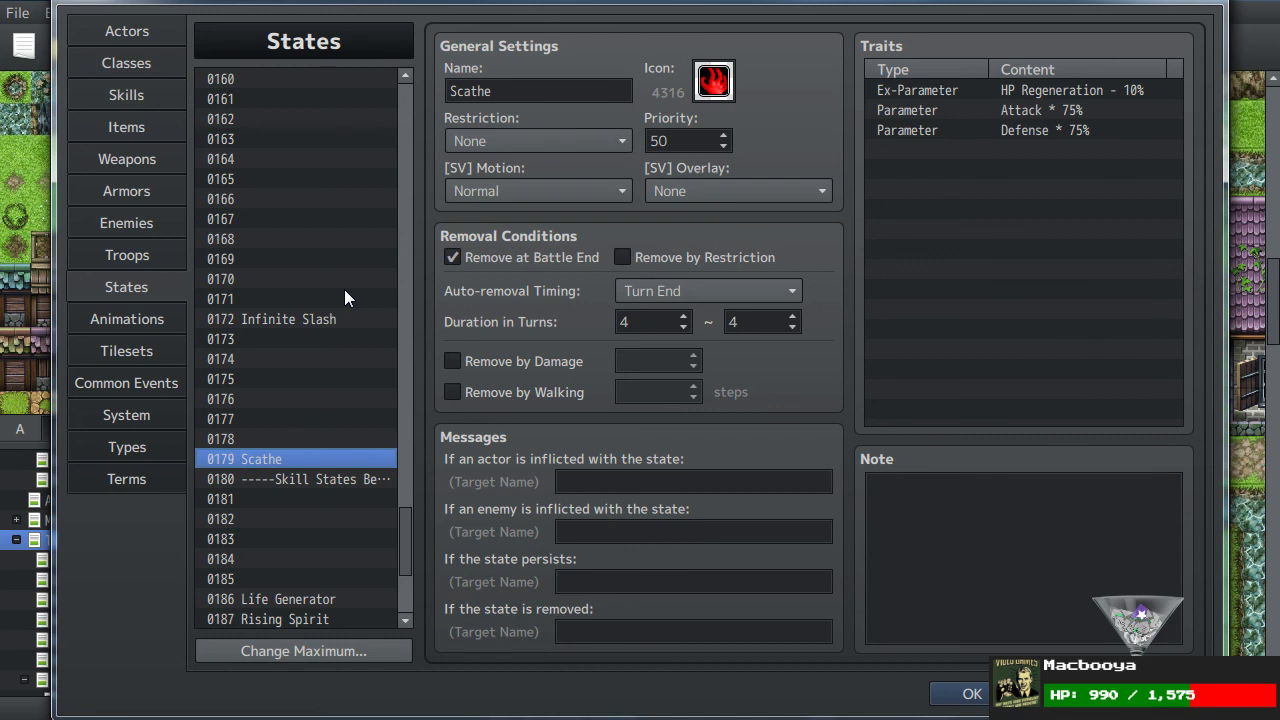
scroll(344, 289, "up", 3)
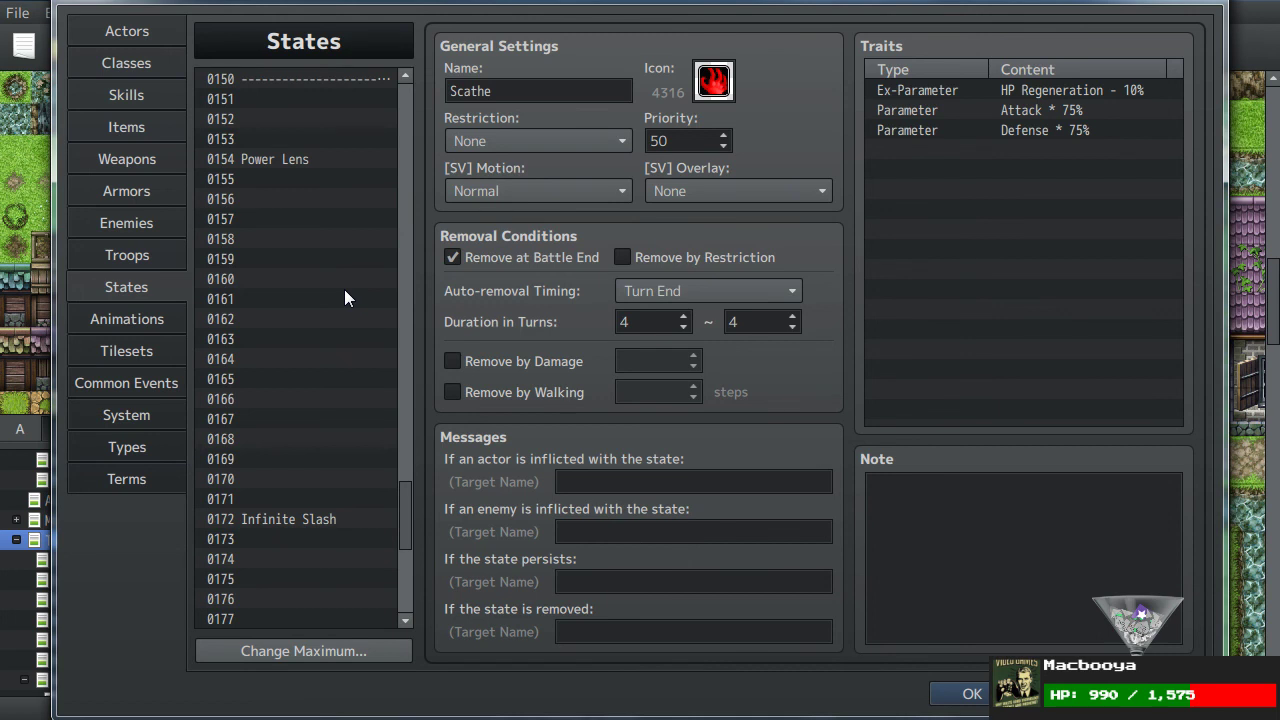
scroll(321, 292, "down", 1)
scroll(321, 292, "up", 2)
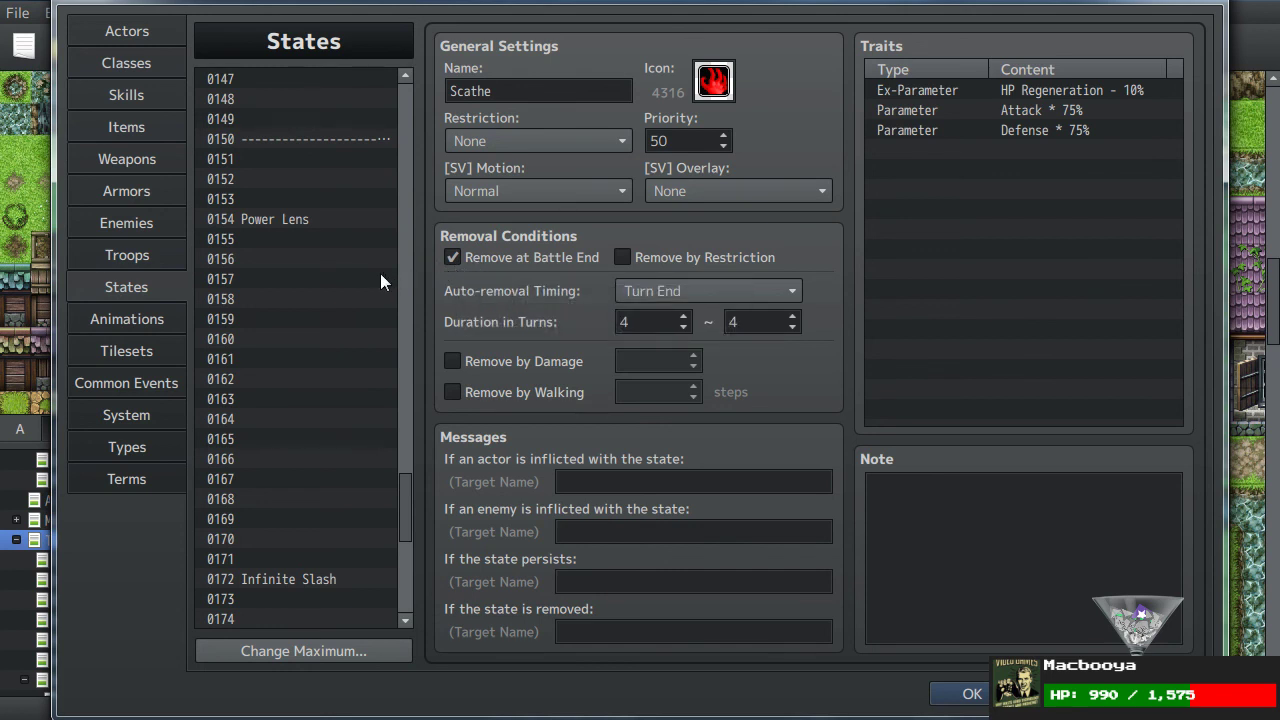
scroll(327, 294, "down", 5)
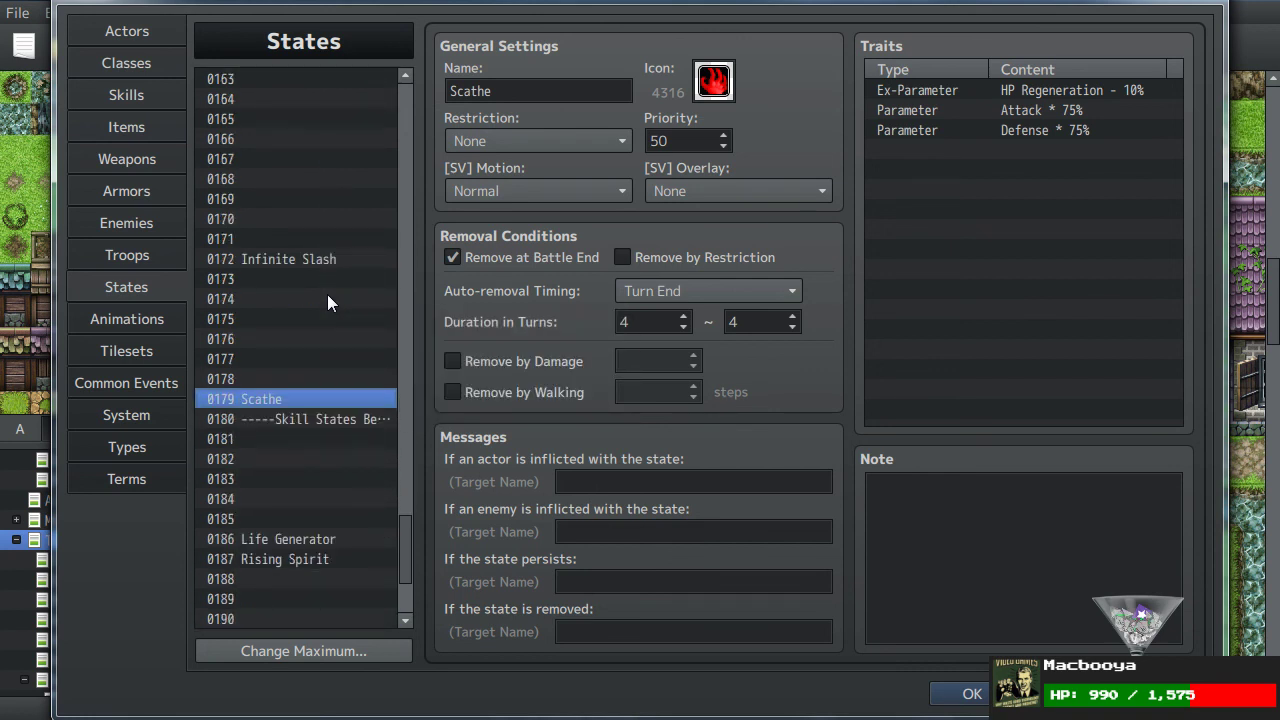
scroll(327, 303, "down", 3)
scroll(294, 334, "up", 4)
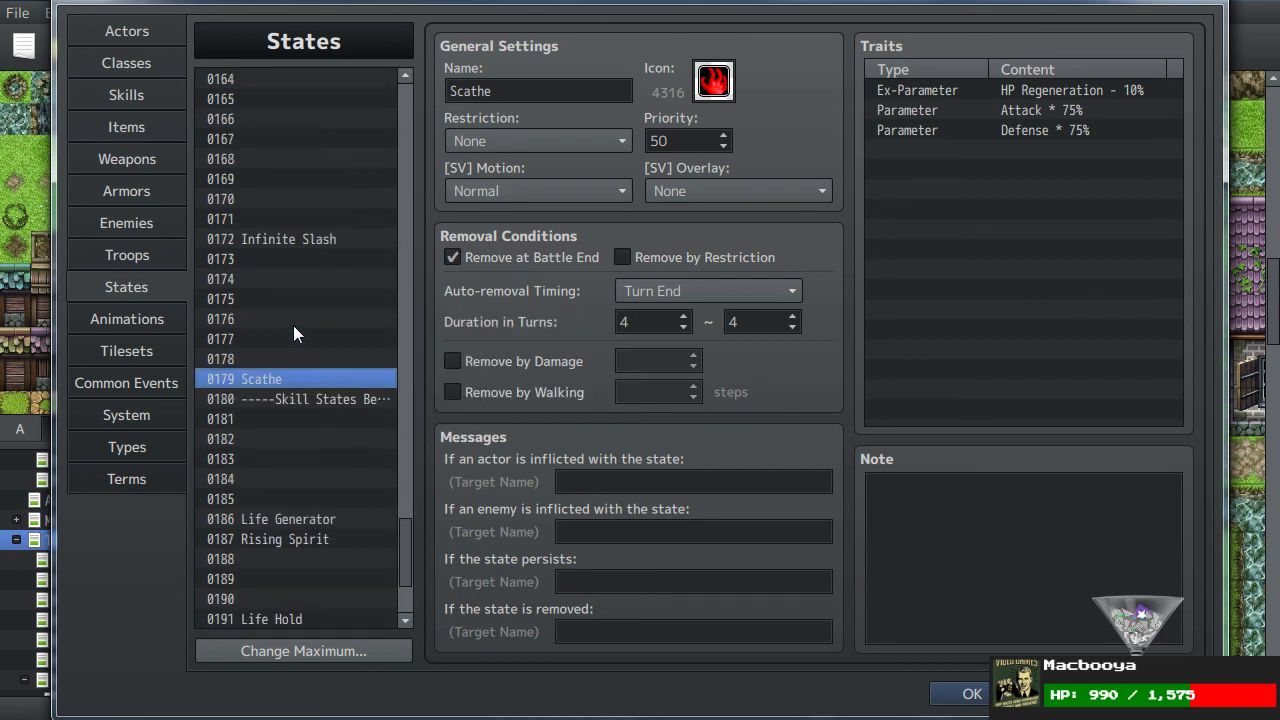
scroll(294, 330, "up", 2)
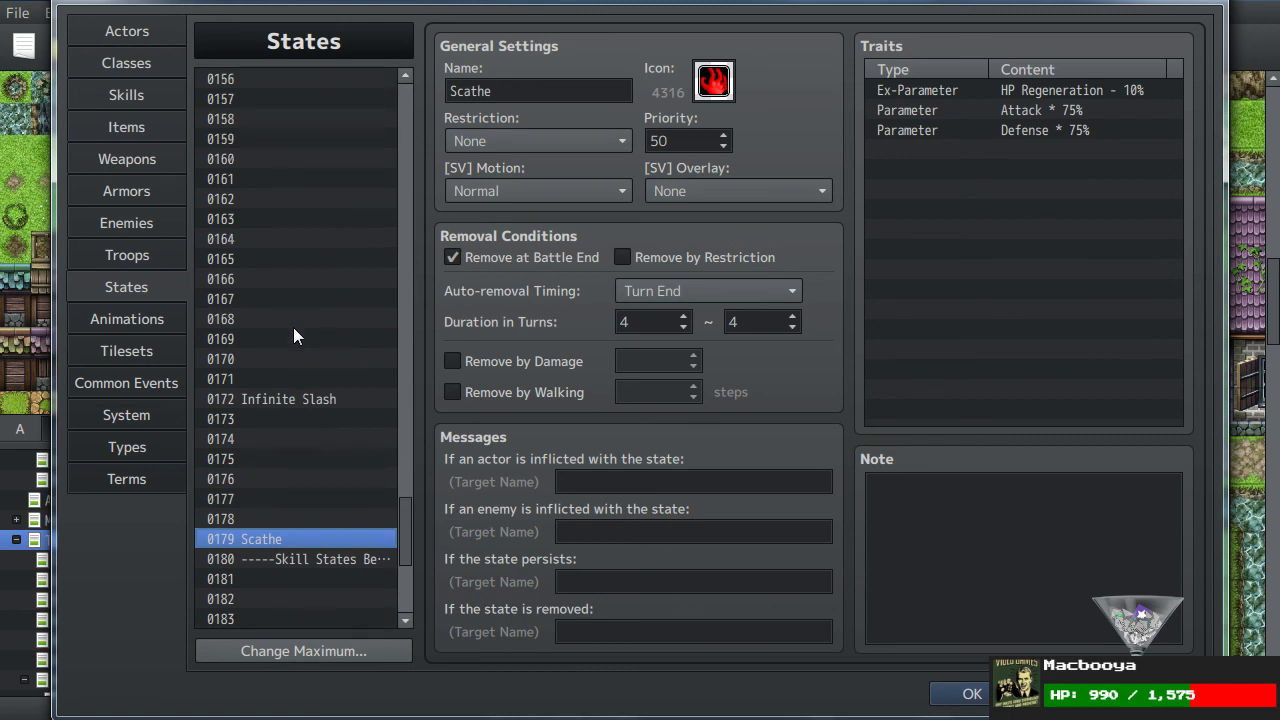
Step: Paste the copied Scathe state into empty slot 0178 and rename the copy Fake Hedgehog
left_click(233, 515)
key("ctrl+v")
double_click(508, 91)
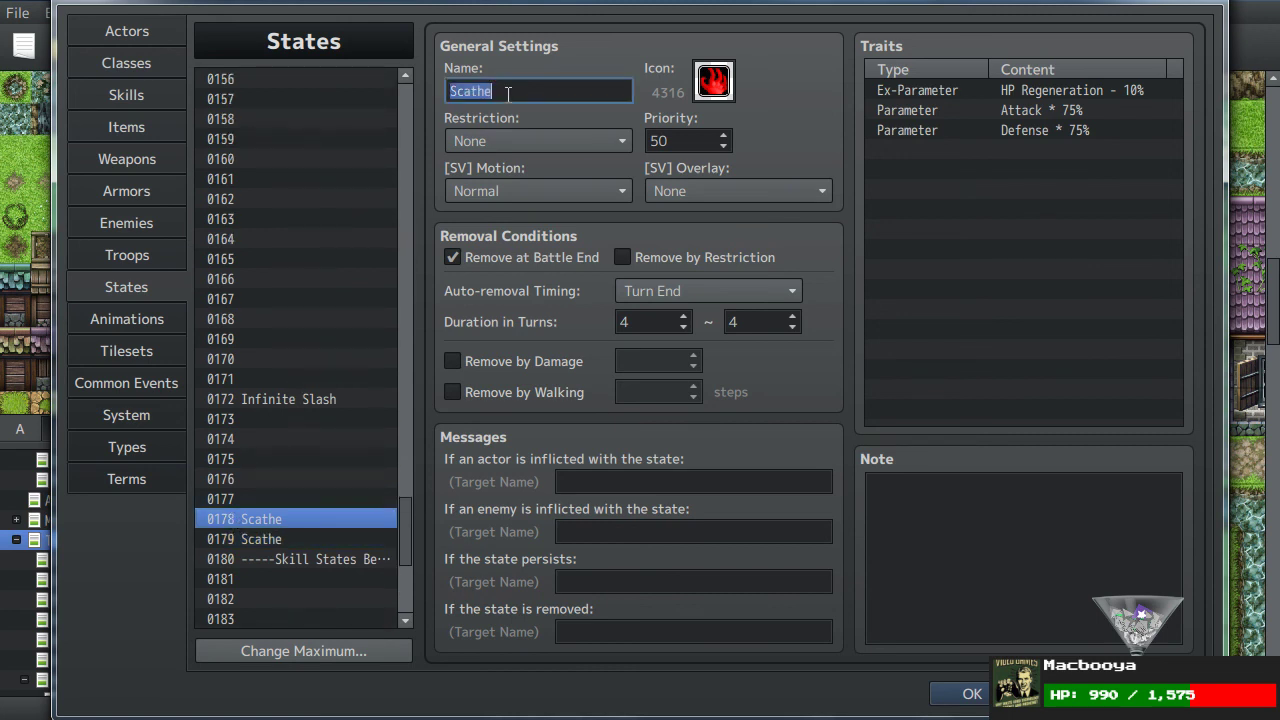
type("Fake Hedgehog")
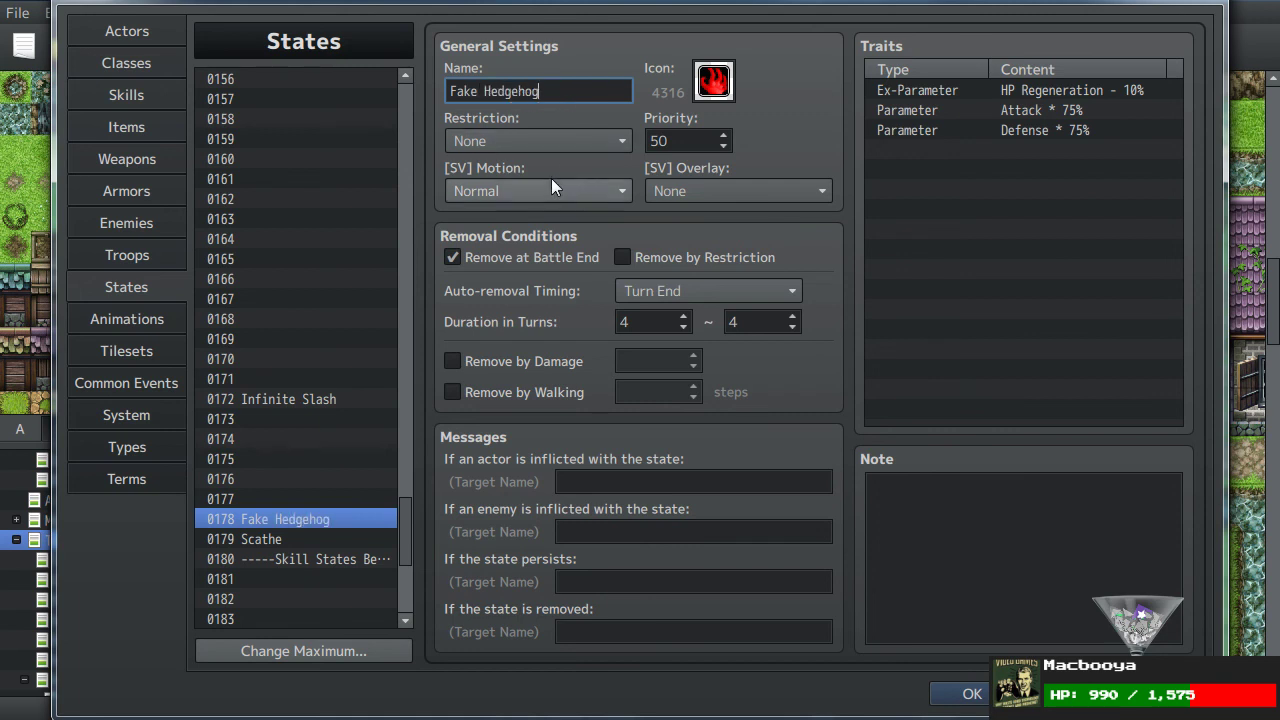
Step: Set the Fake Hedgehog state's auto-removal timing to None and delete its Attack and Defense parameter traits
double_click(636, 321)
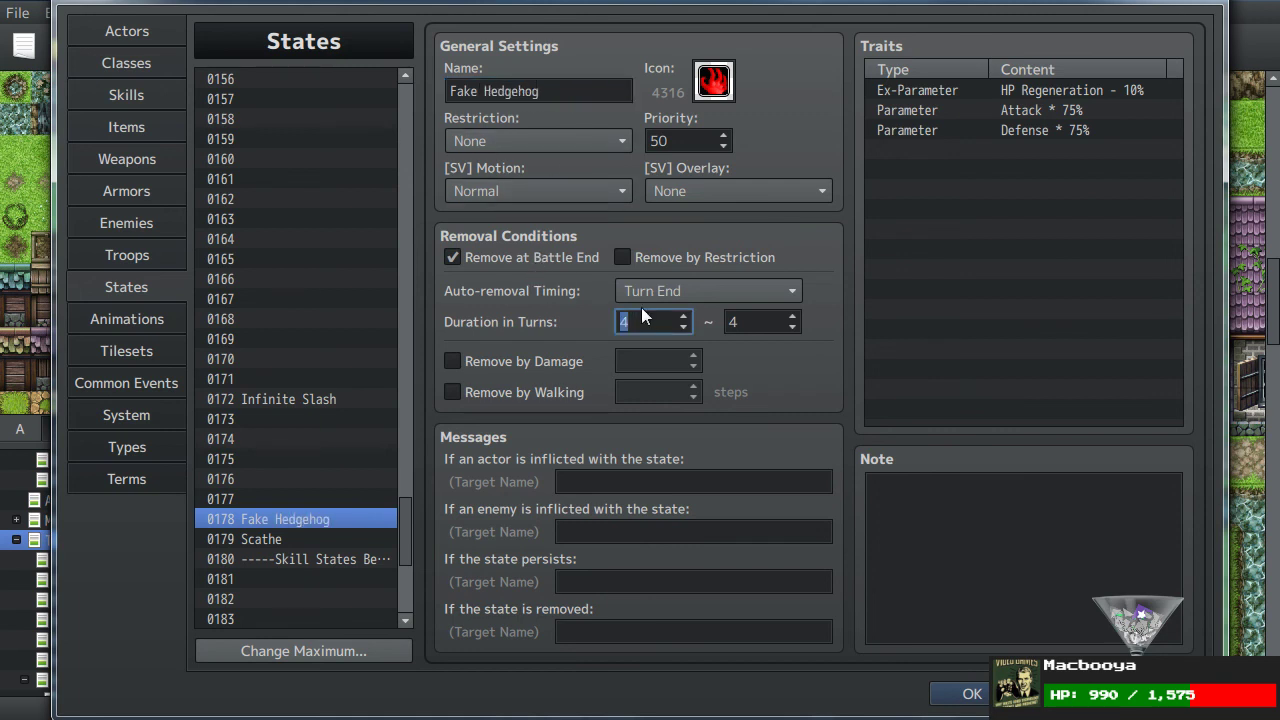
left_click(648, 295)
left_click(648, 316)
left_click(1037, 344)
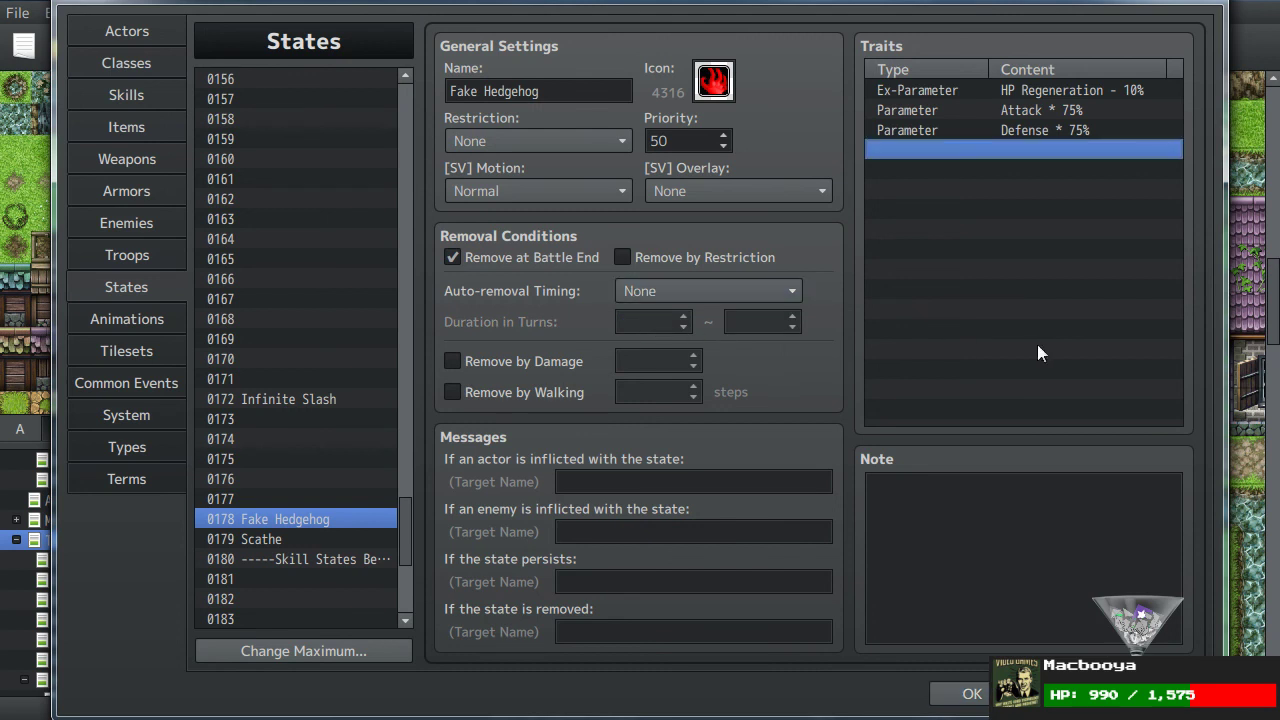
left_click(1049, 111)
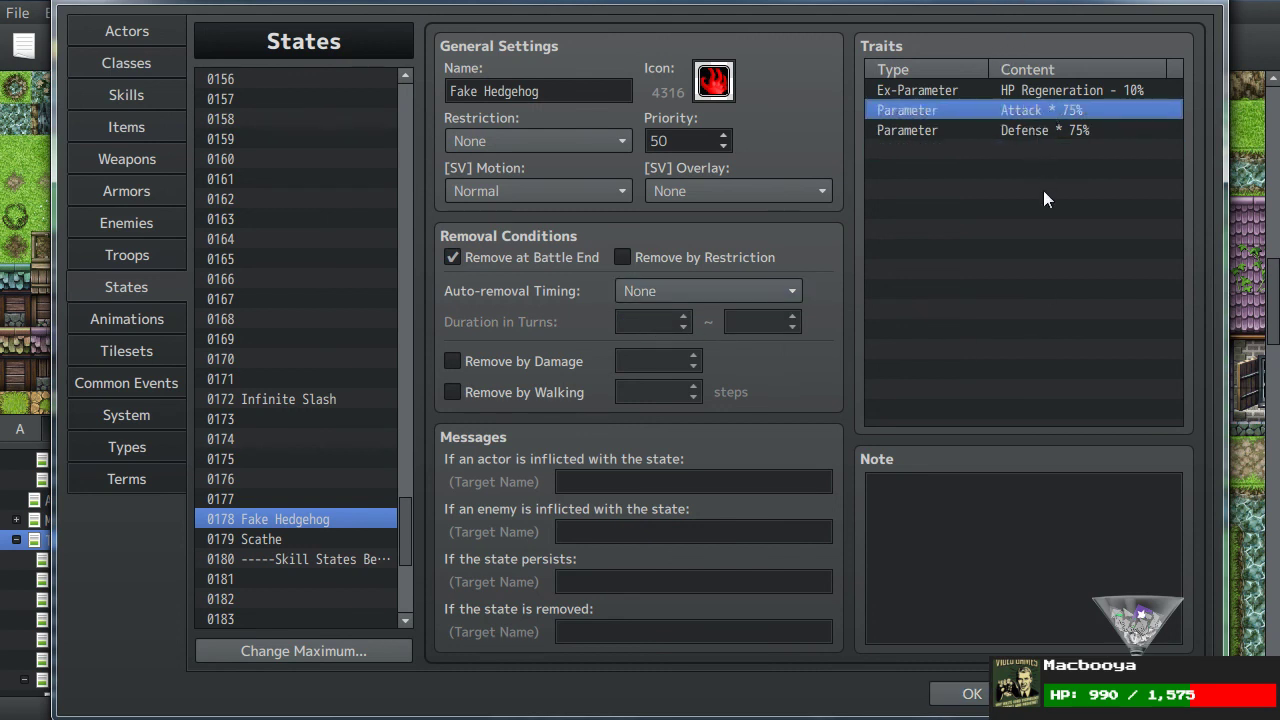
key("Delete")
key("Delete")
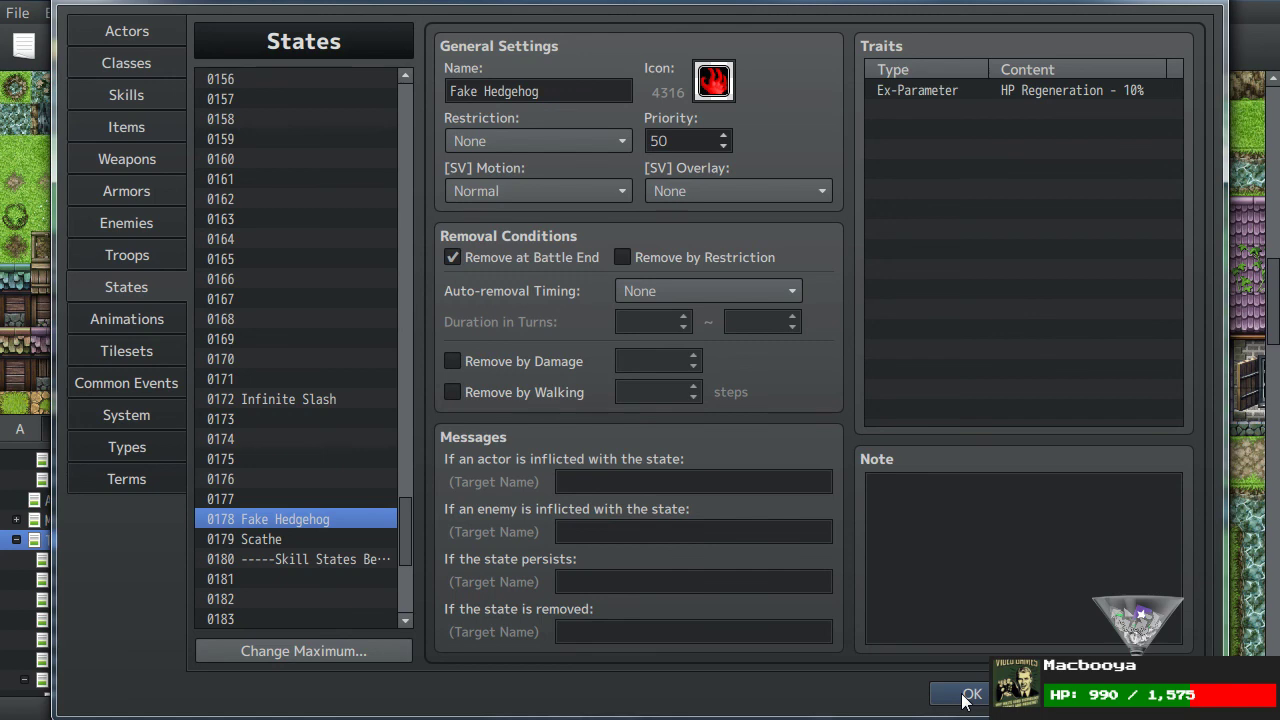
Step: Check the A Box item in the item list, return to the states and close the database, accepting its contents
left_click(133, 124)
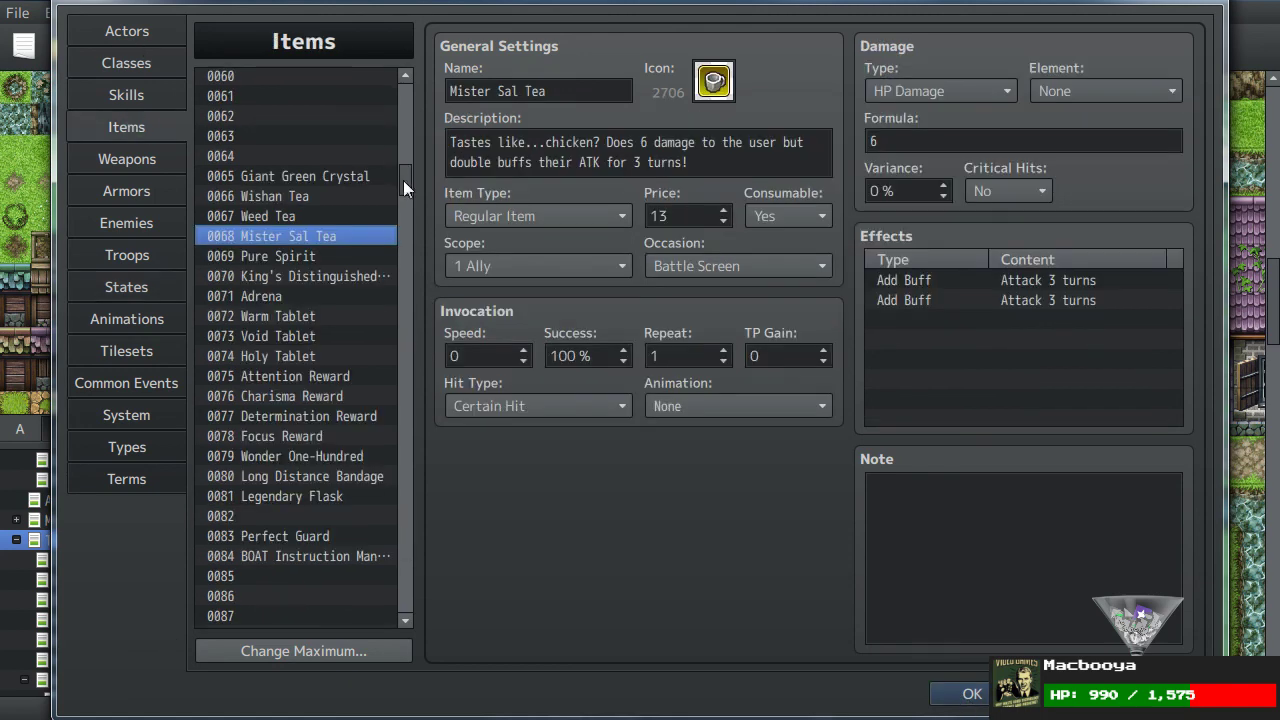
left_click_drag(411, 183, 406, 100)
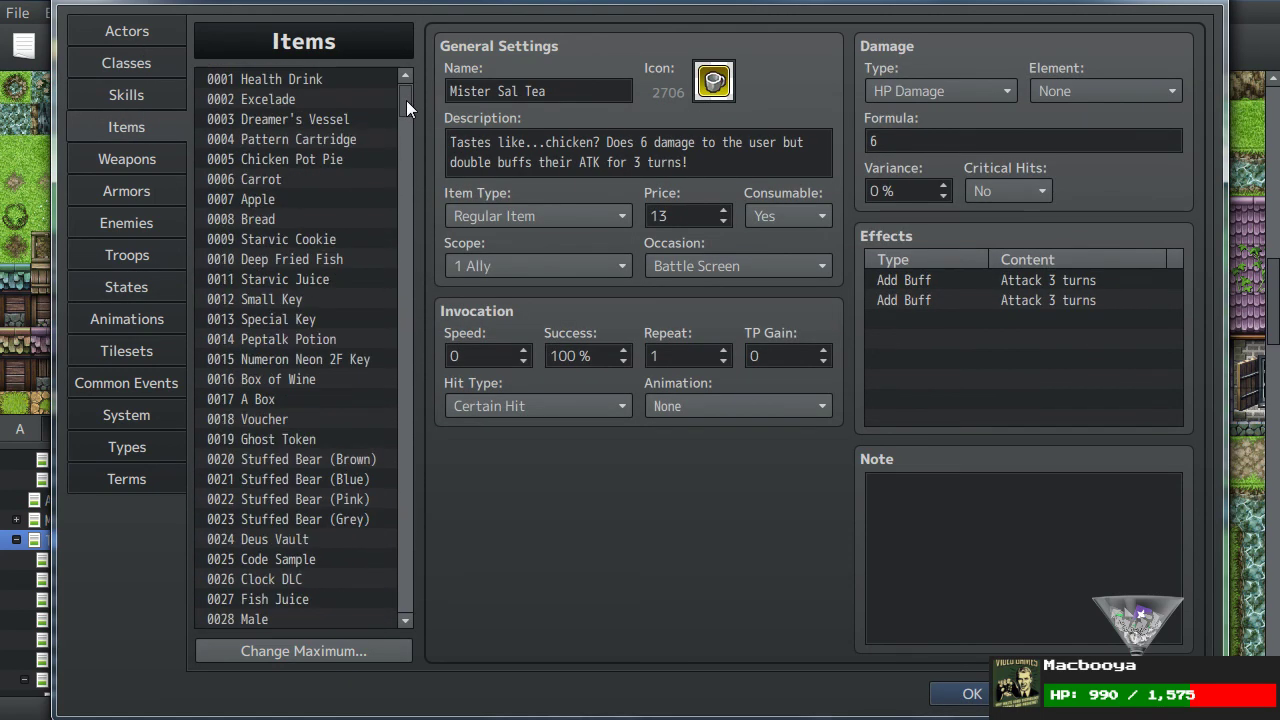
left_click(267, 399)
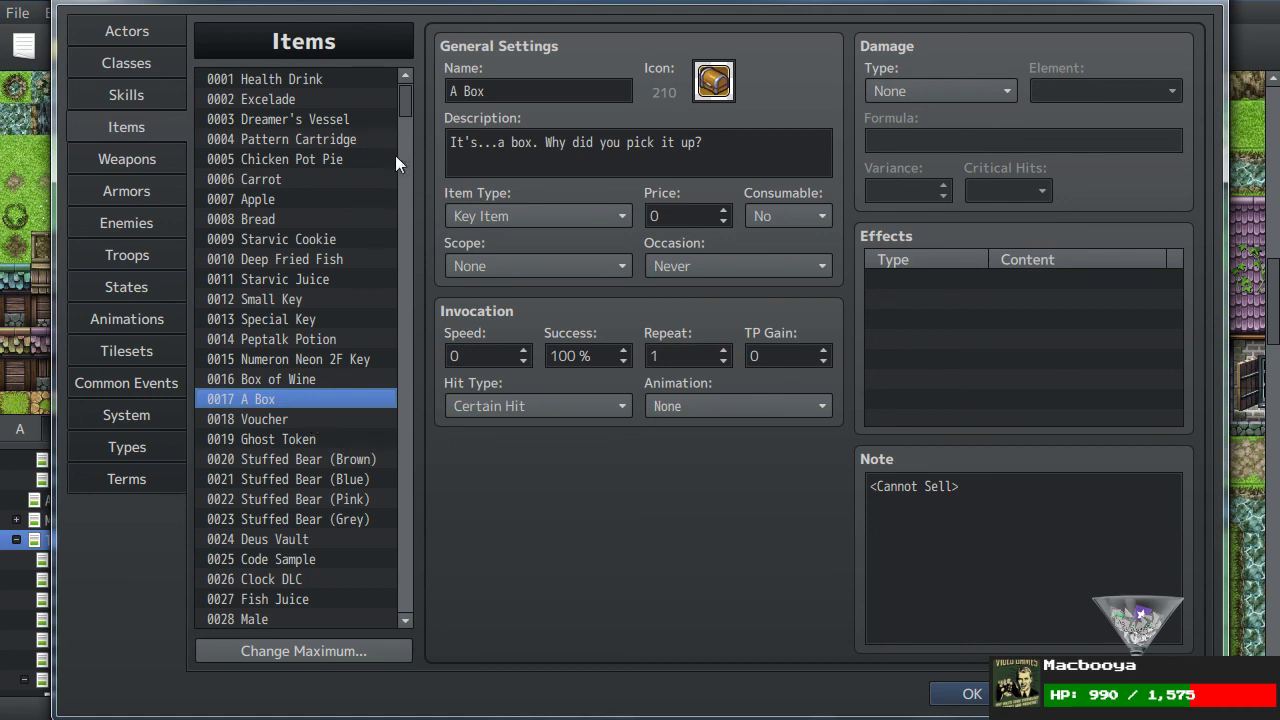
left_click_drag(405, 101, 394, 309)
left_click(126, 287)
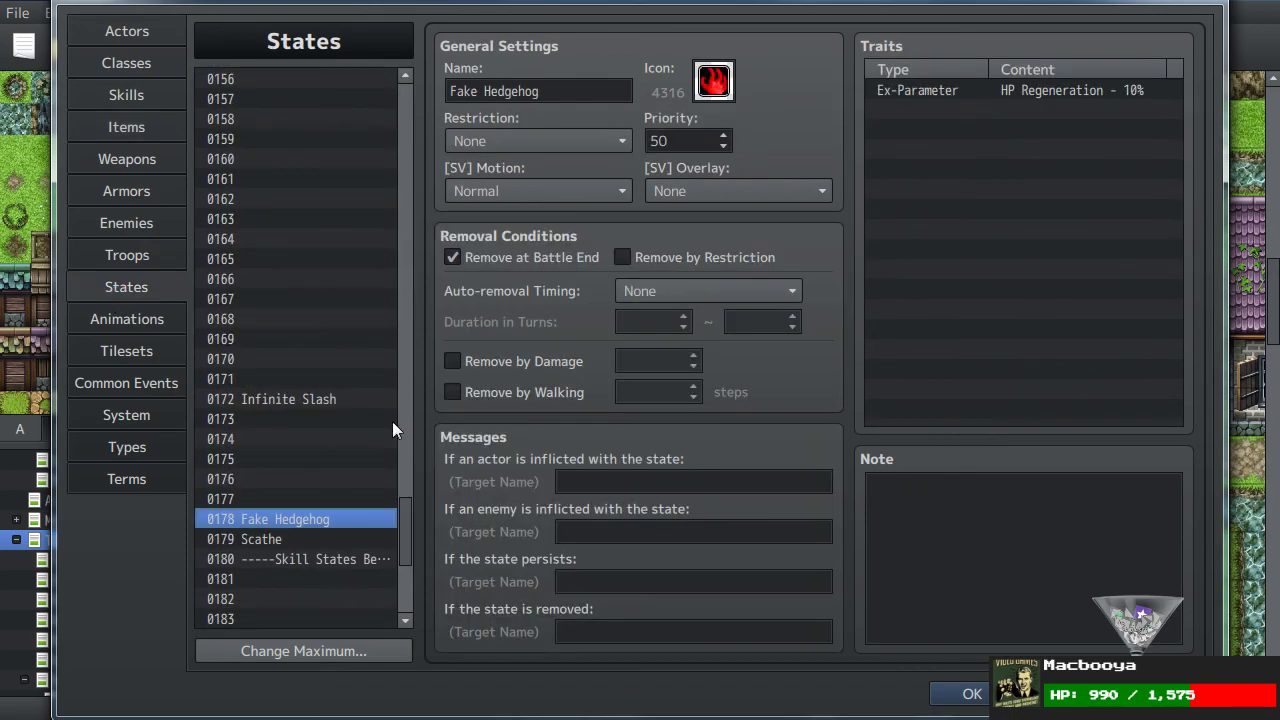
left_click(965, 694)
Step: Set the player's starting position on the Tarracina map to tile 55,25, just in front of the market stall
right_click_drag(714, 491, 720, 330)
right_click(683, 325)
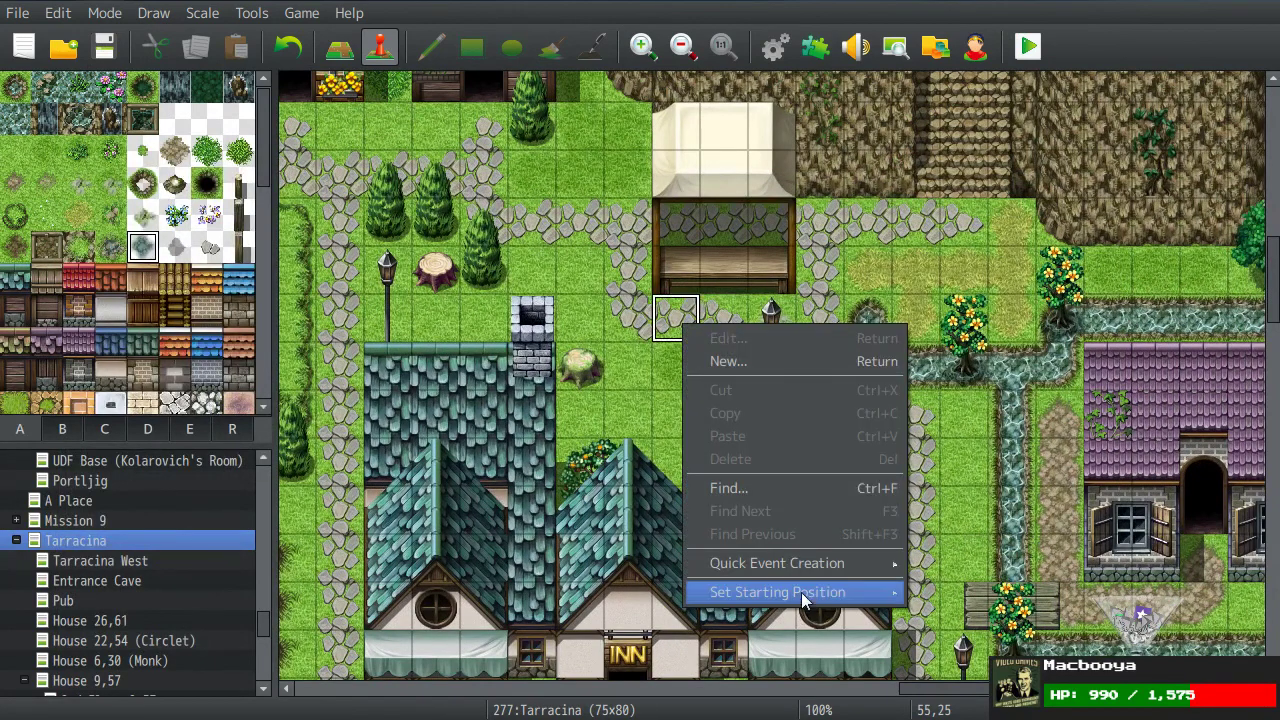
mouse_move(803, 595)
left_click(945, 594)
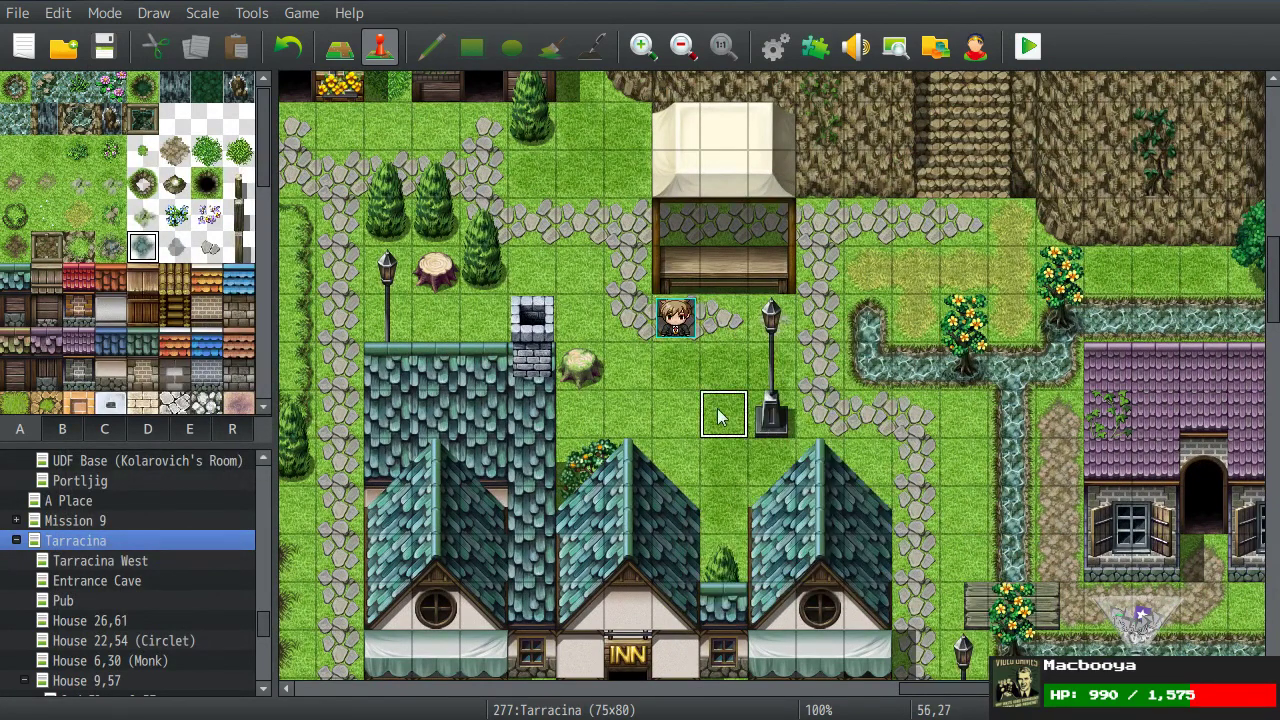
Step: Create an event on the stall counter directly above the starting position, with priority Same as characters
double_click(672, 280)
left_click(340, 568)
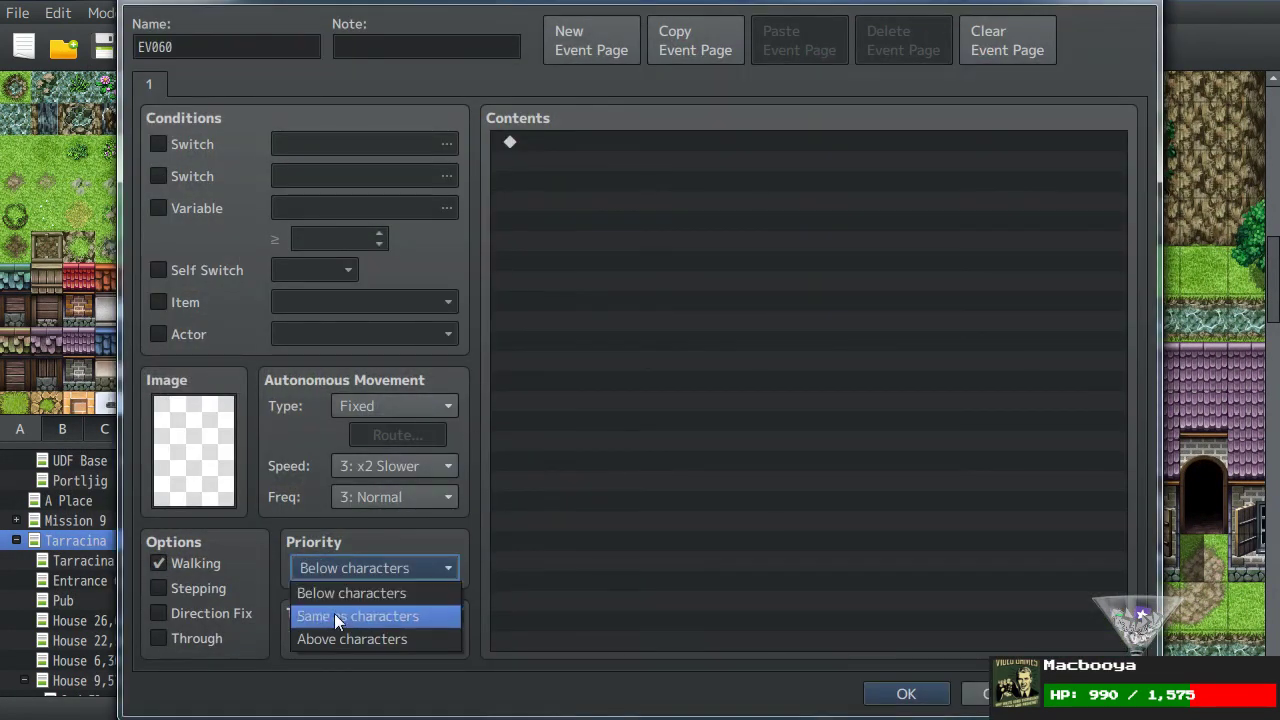
left_click(334, 616)
Step: Begin a Change State command in the event's contents with the fixed actor 0001 Blaine as its target
double_click(733, 405)
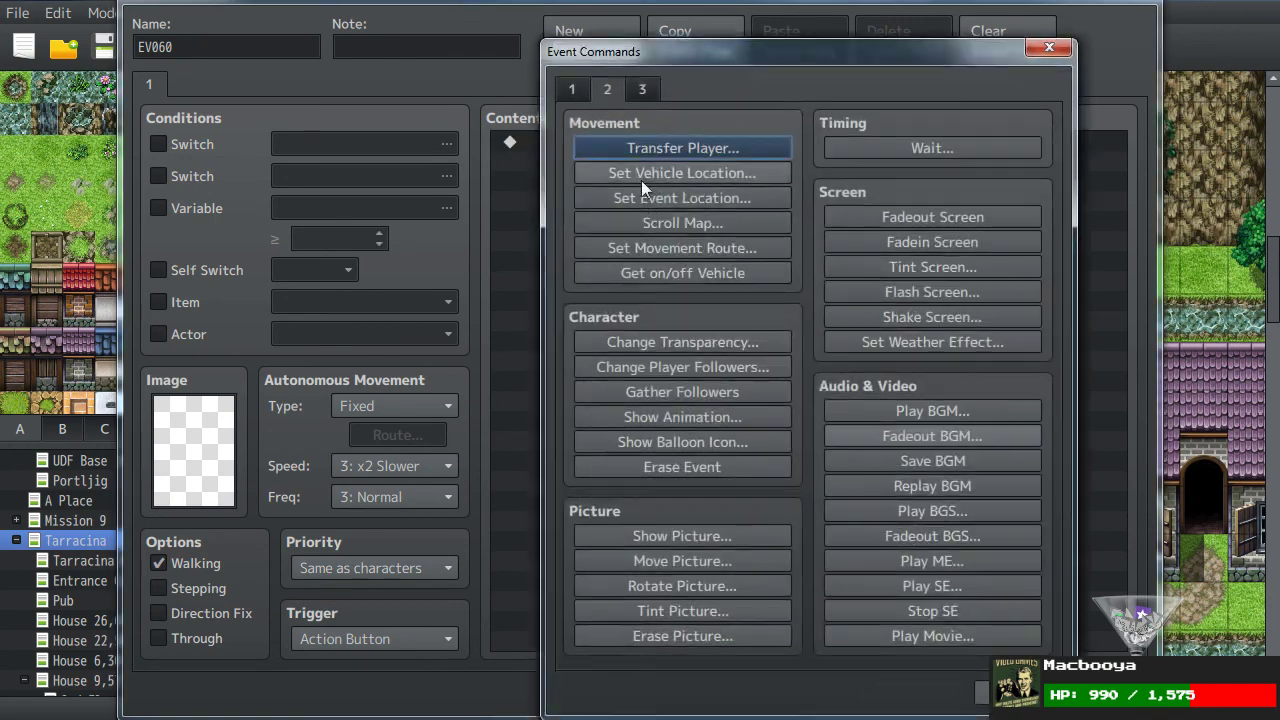
left_click(572, 90)
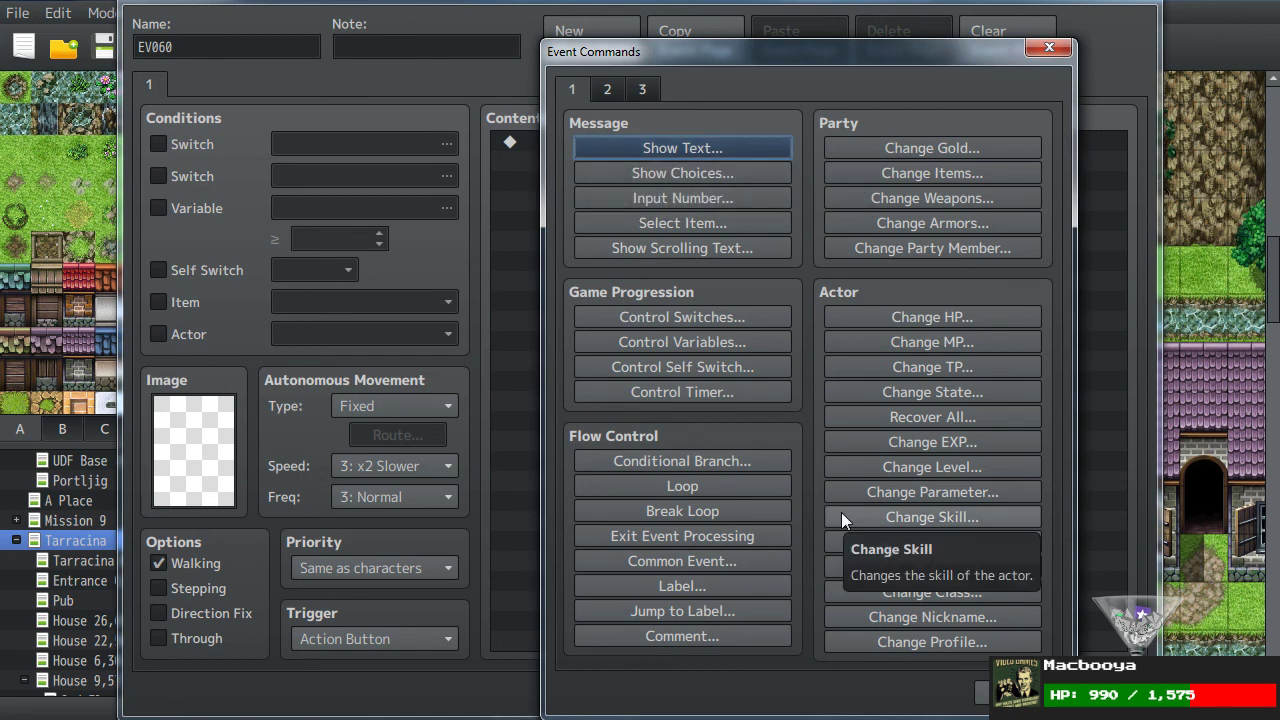
left_click(894, 393)
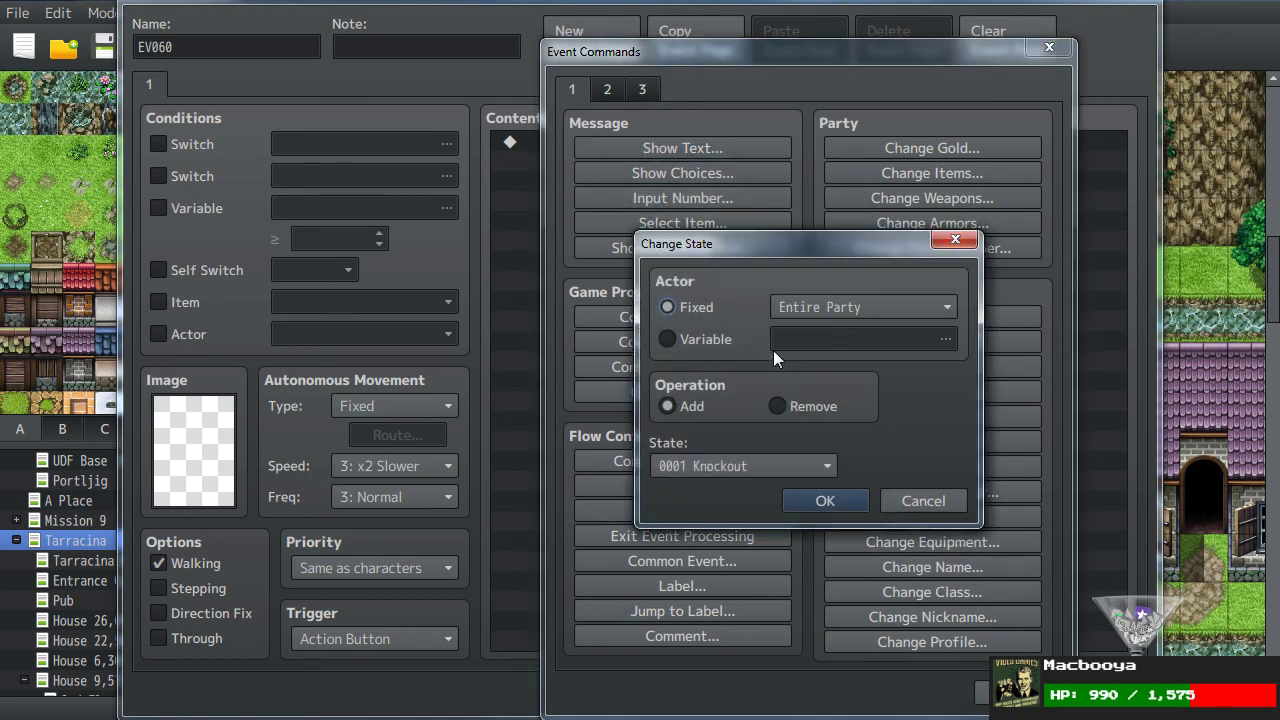
left_click(720, 338)
left_click(690, 307)
left_click(855, 307)
left_click(805, 354)
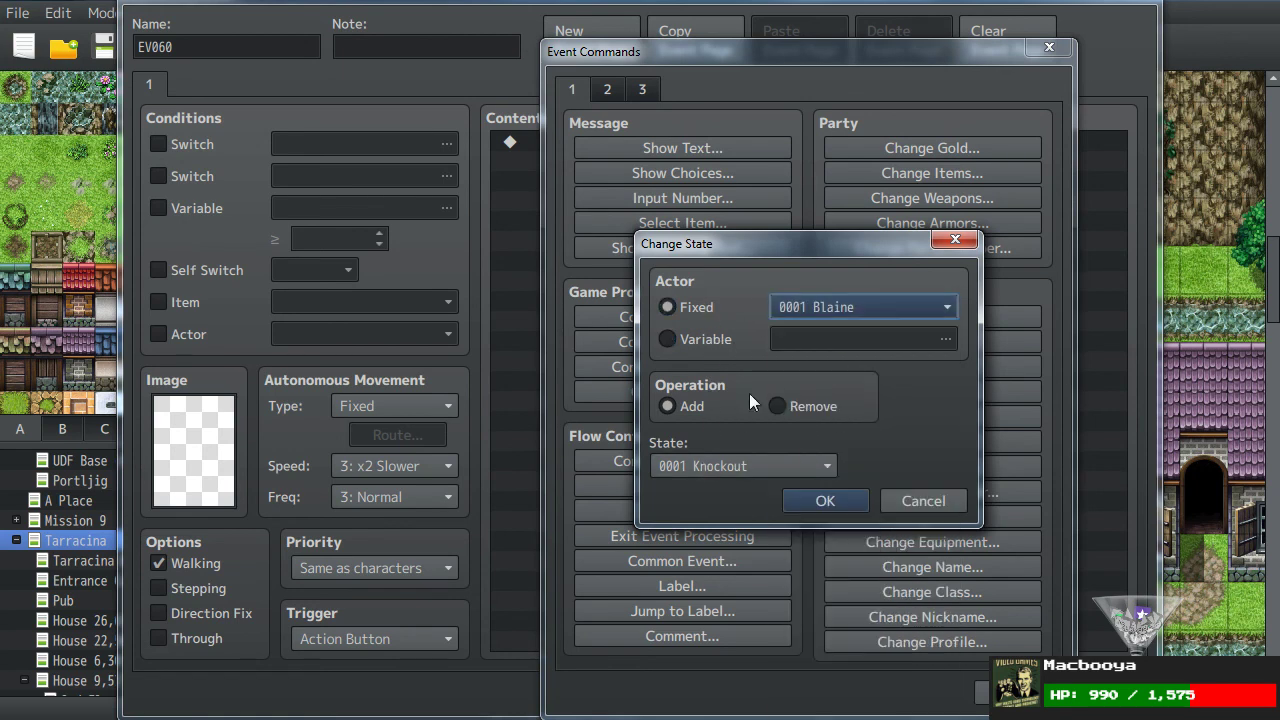
Step: Make the command add the state 0178 Fake Hedgehog, and confirm both the command and the event
left_click(696, 466)
scroll(713, 543, "down", 8)
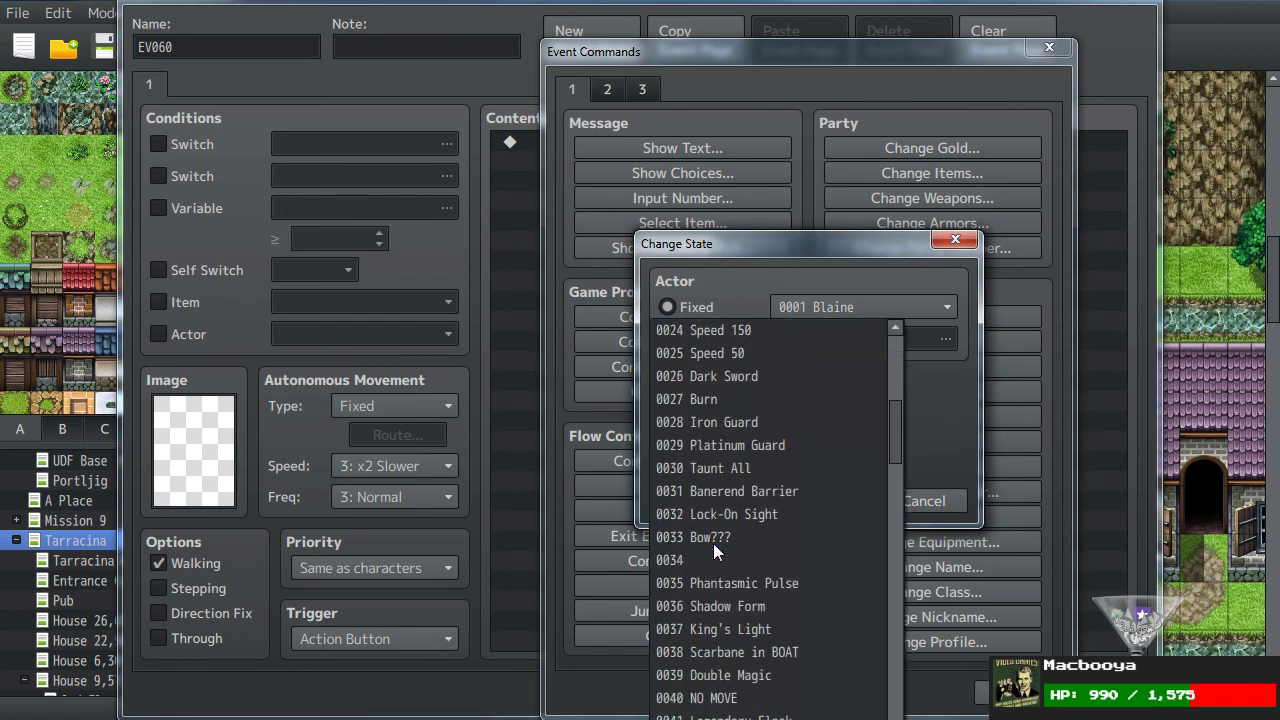
scroll(713, 543, "down", 17)
scroll(721, 534, "down", 20)
scroll(741, 541, "down", 8)
left_click(741, 588)
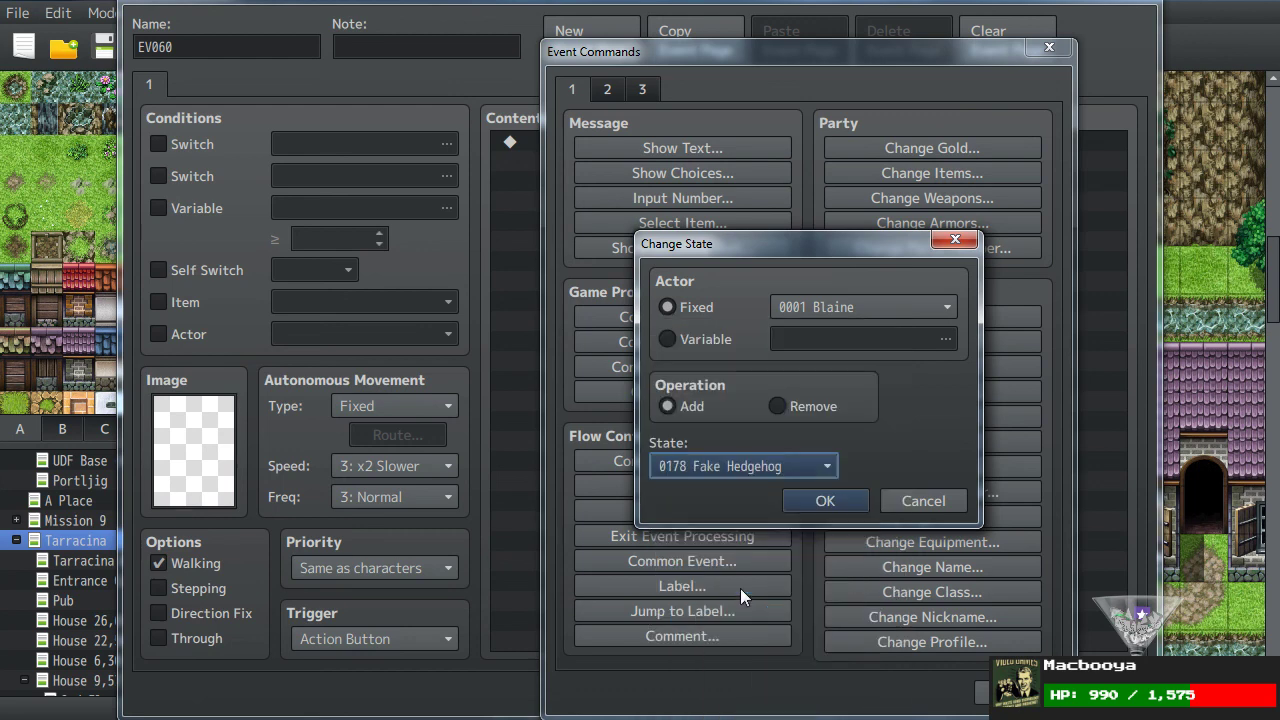
left_click(807, 503)
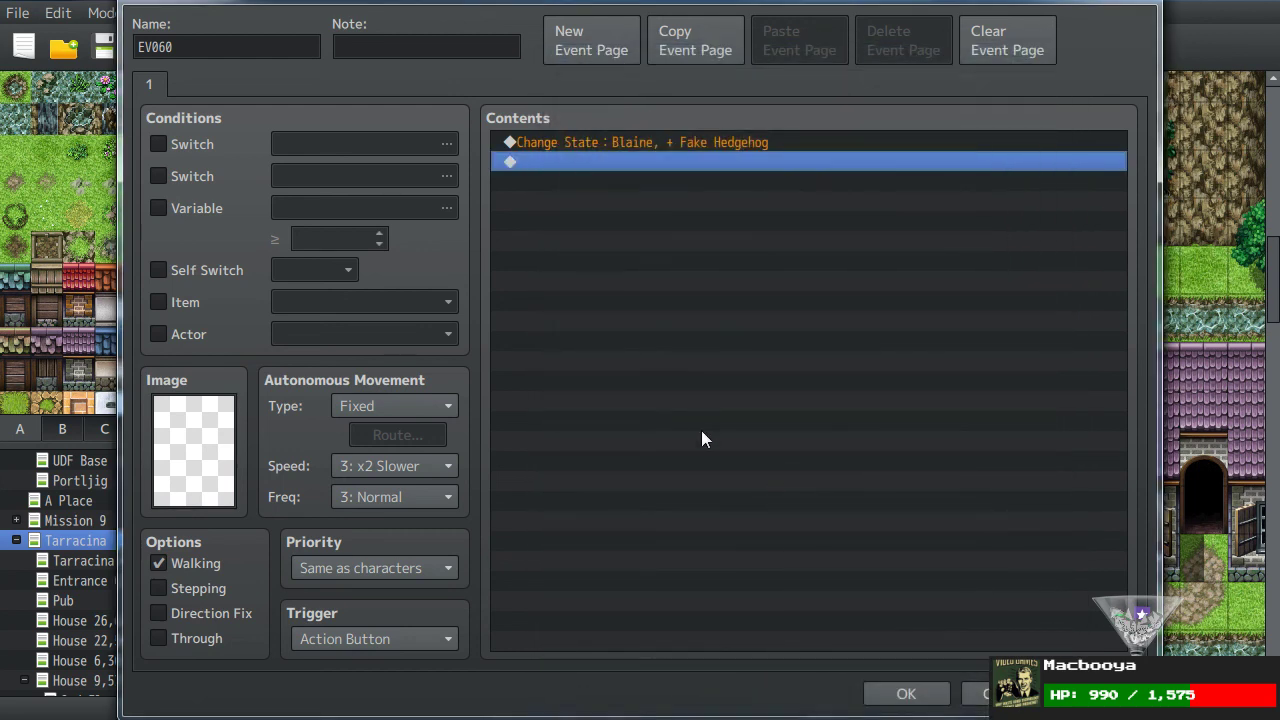
left_click(897, 692)
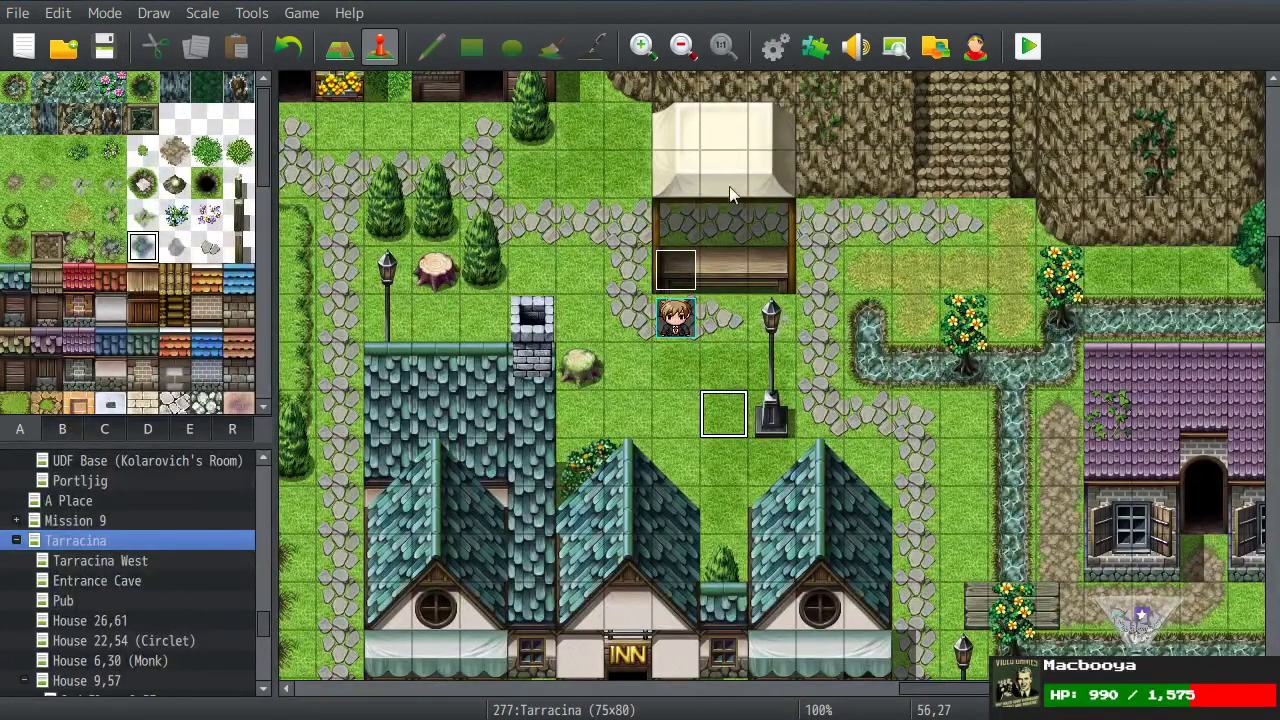
Step: Create a second, empty event on the stall counter tile 56,24 with priority Same as characters
double_click(705, 277)
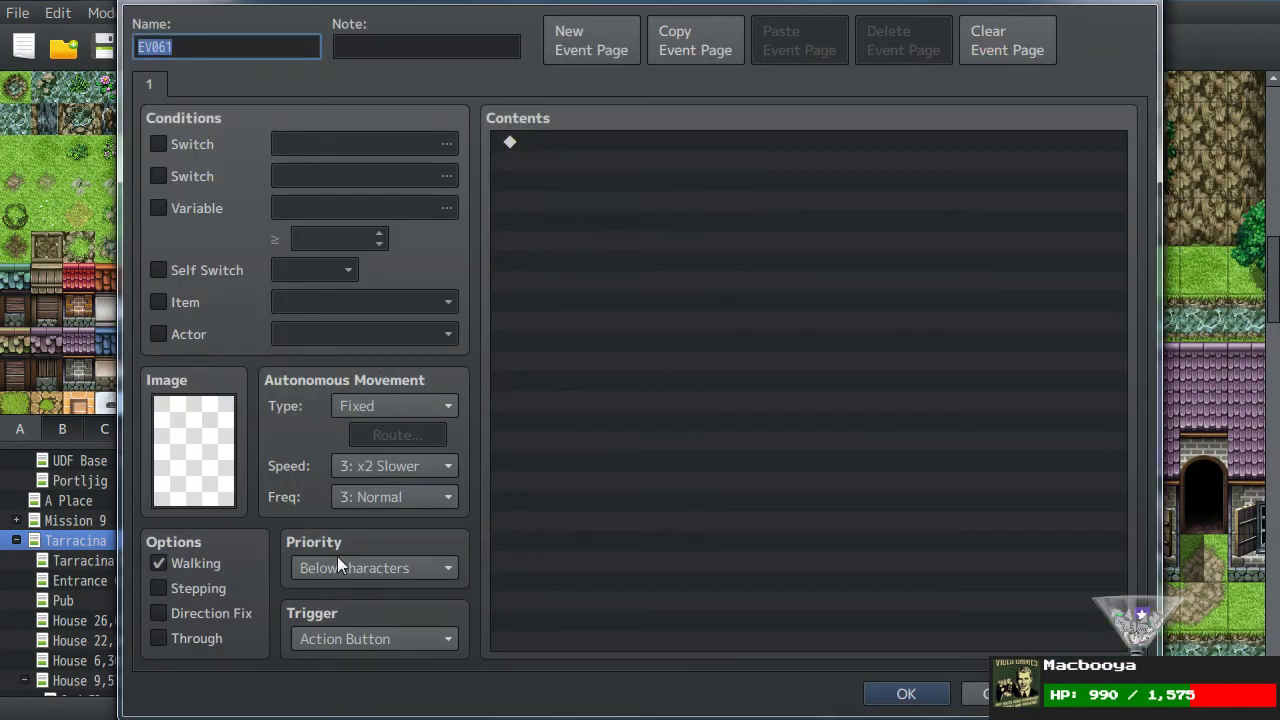
left_click(336, 567)
left_click(330, 613)
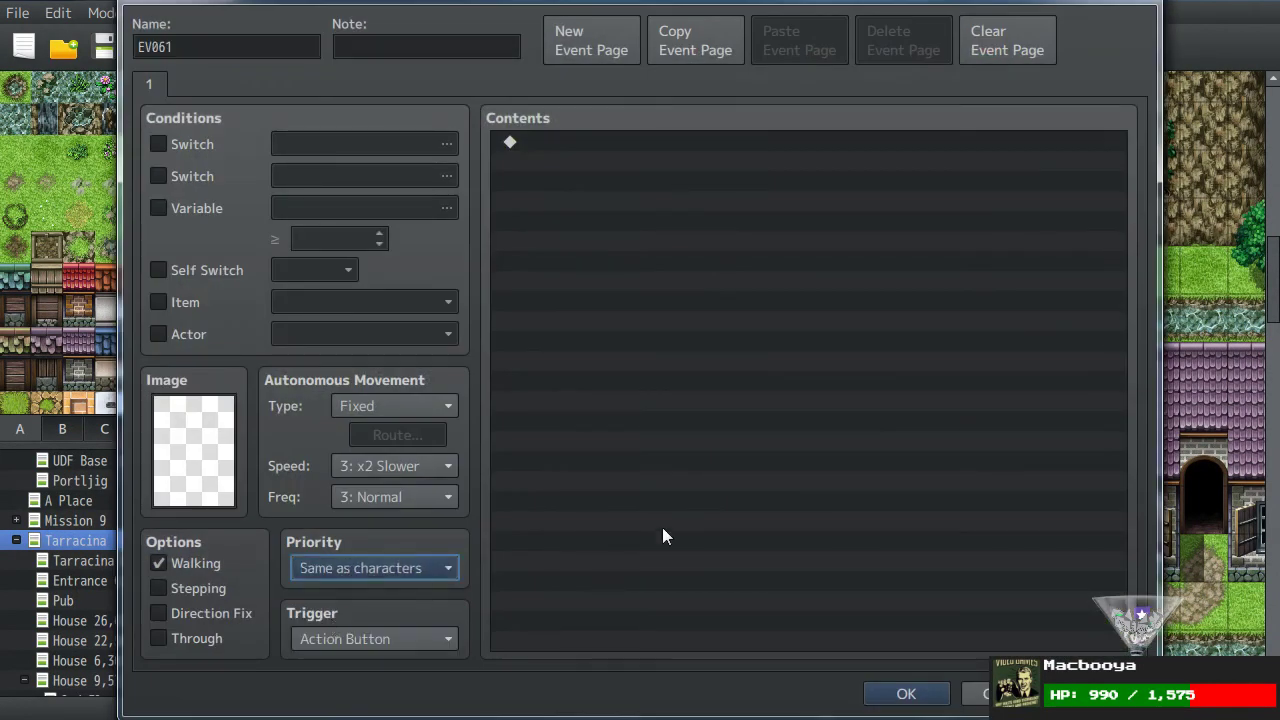
left_click(883, 696)
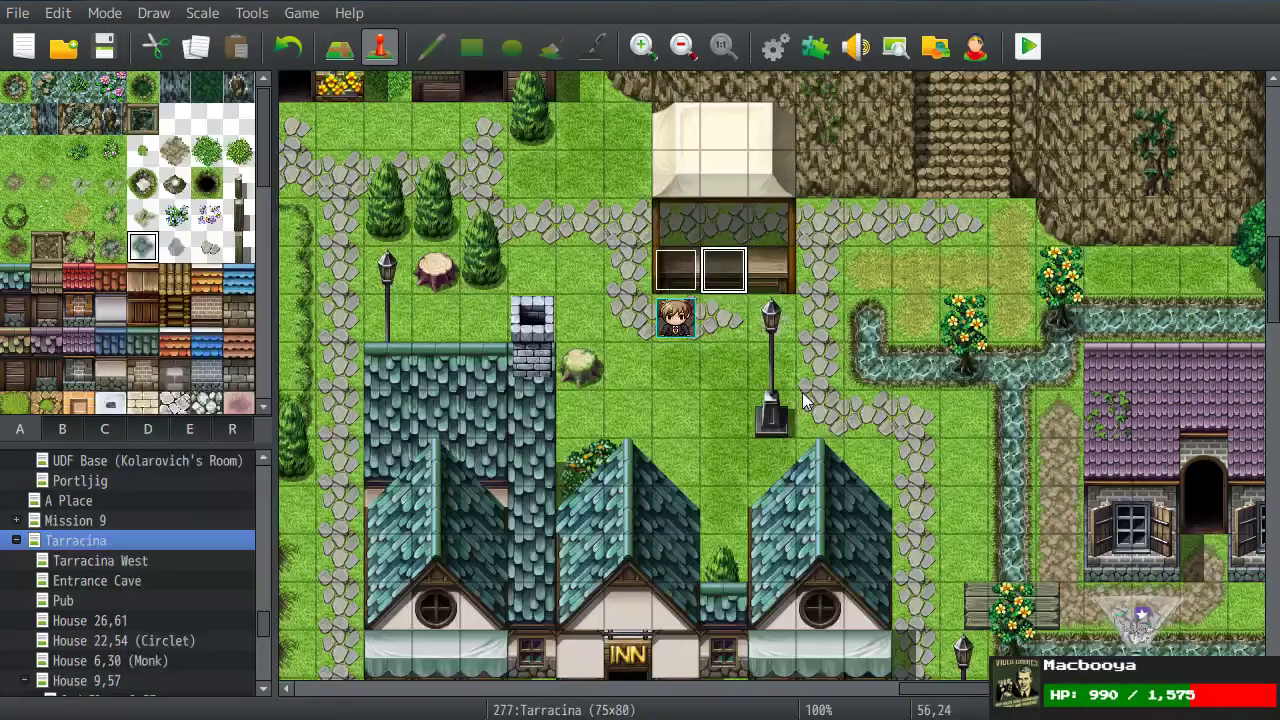
Step: Open the enemies in the database and copy Computer Glib from slot 0074 into empty slot 0075
left_click(775, 46)
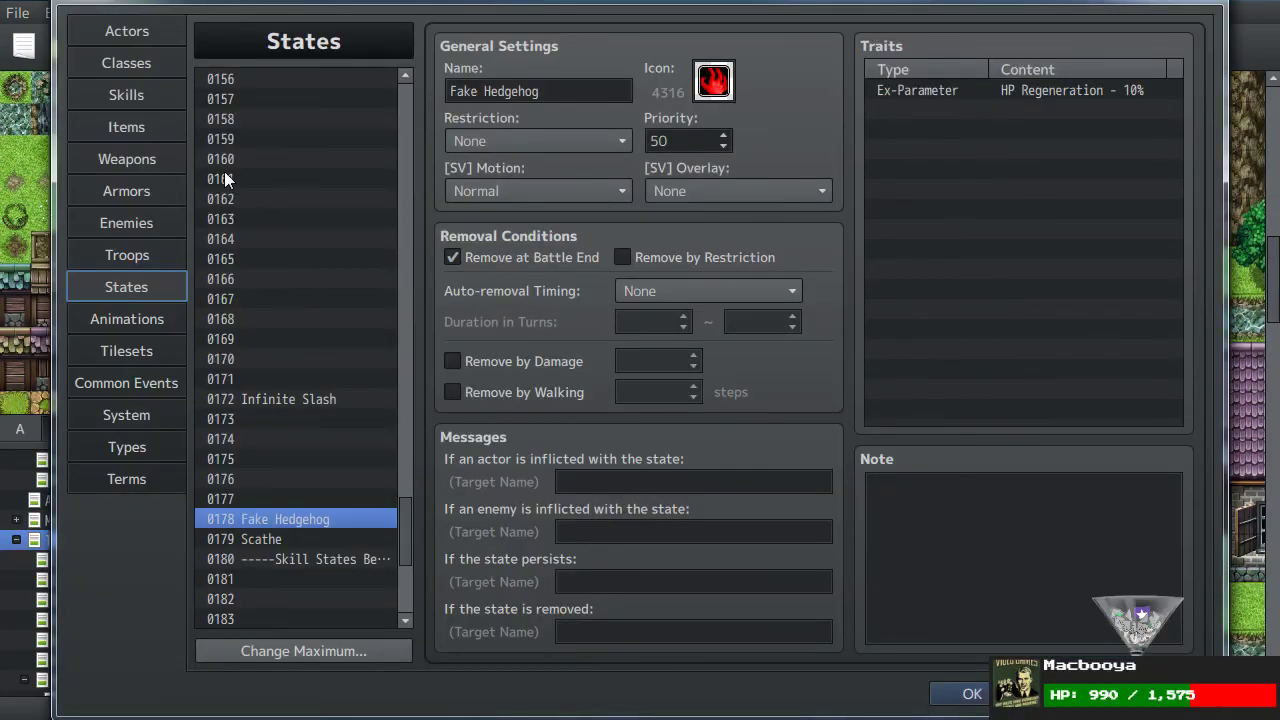
left_click(142, 223)
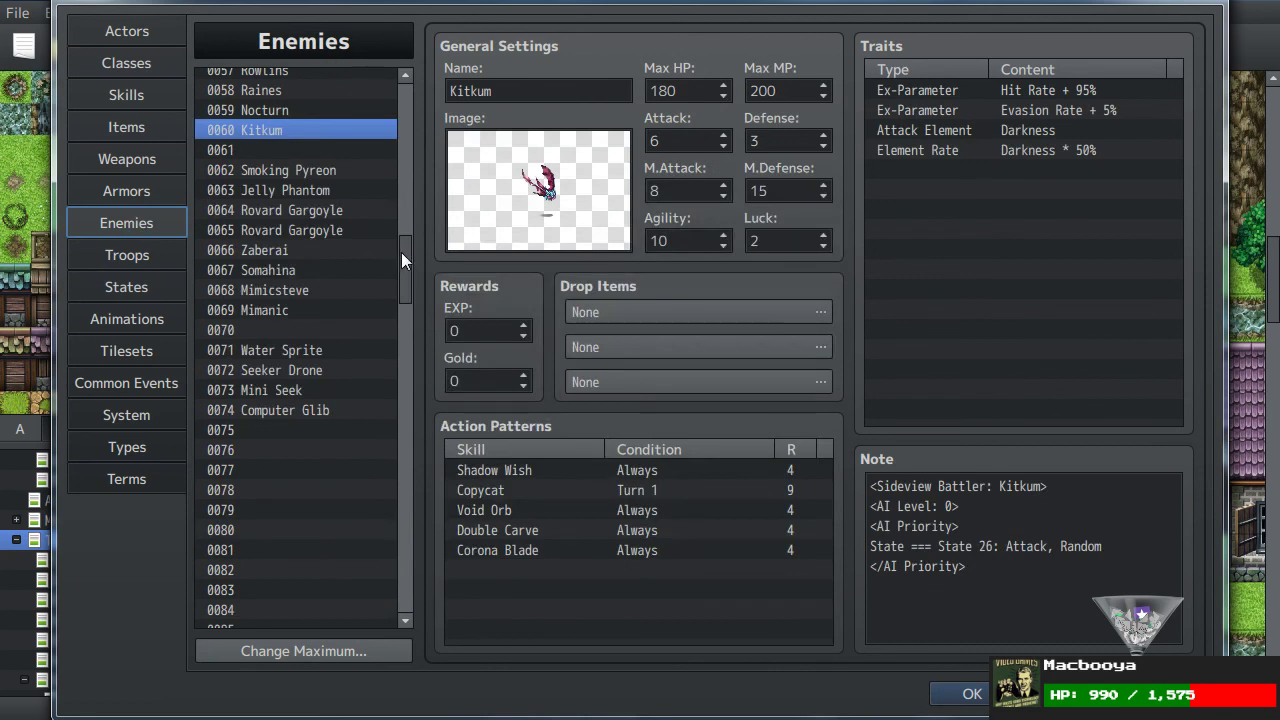
left_click_drag(401, 252, 397, 269)
left_click(292, 364)
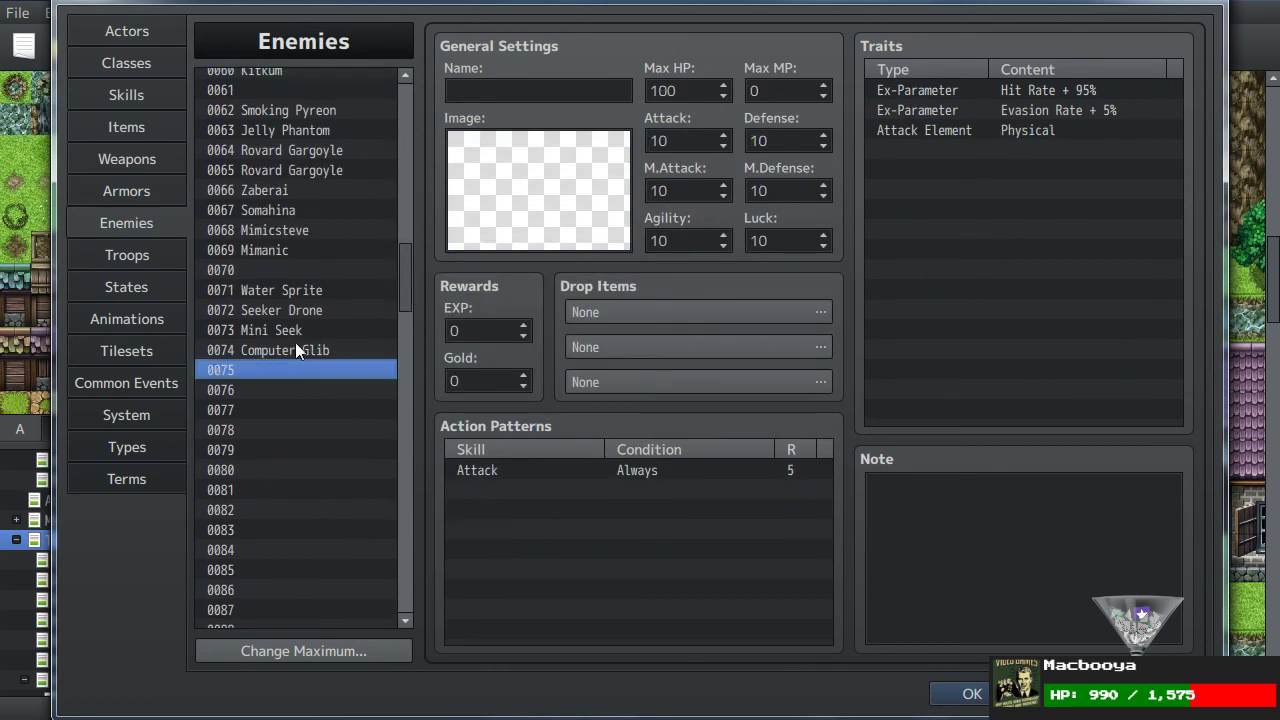
left_click(295, 345)
left_click(268, 370)
key("ctrl+v")
Step: Set the copied enemy's Max HP, Attack, M.Attack, M.Defense, Defense, Luck and Agility each to 1
double_click(668, 91)
type("1")
double_click(703, 145)
type("1")
double_click(680, 190)
type("1")
double_click(780, 190)
type("1")
double_click(780, 140)
type("1")
double_click(778, 240)
type("1")
double_click(685, 240)
type("1")
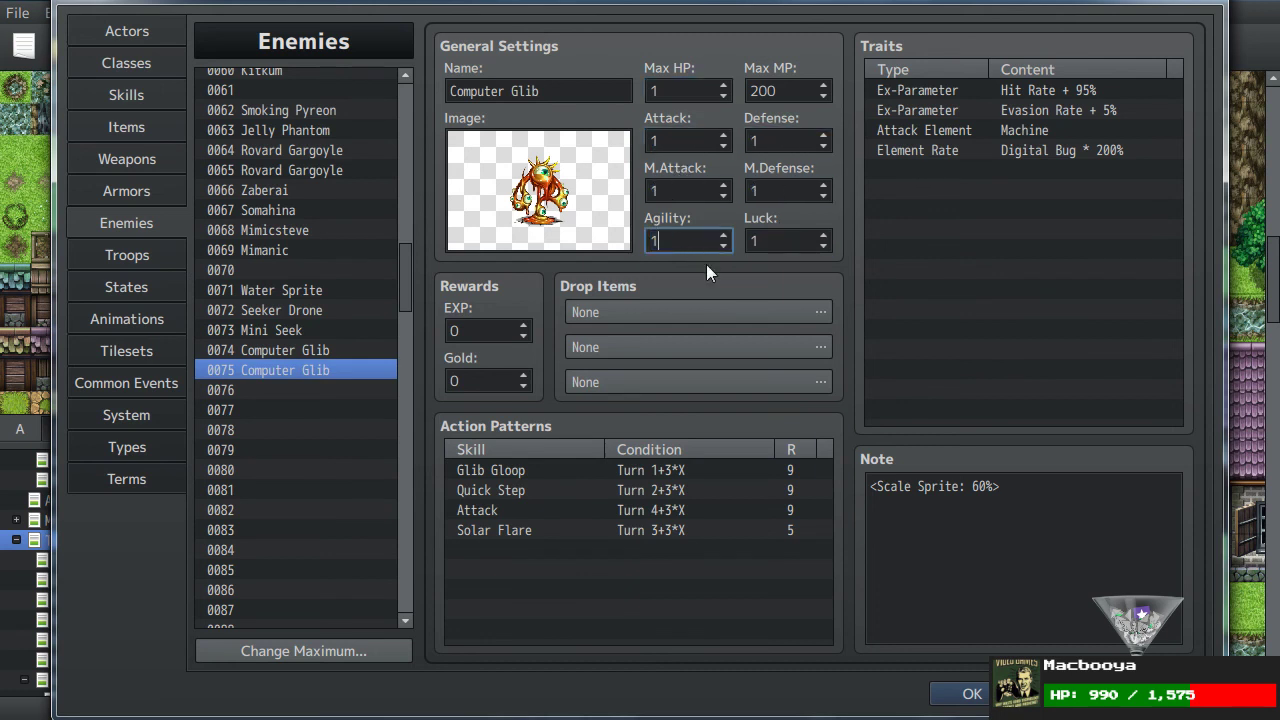
Step: Delete all action patterns from the copied enemy in slot 0075
left_click(679, 490)
key("Delete")
key("Delete")
key("Delete")
key("Delete")
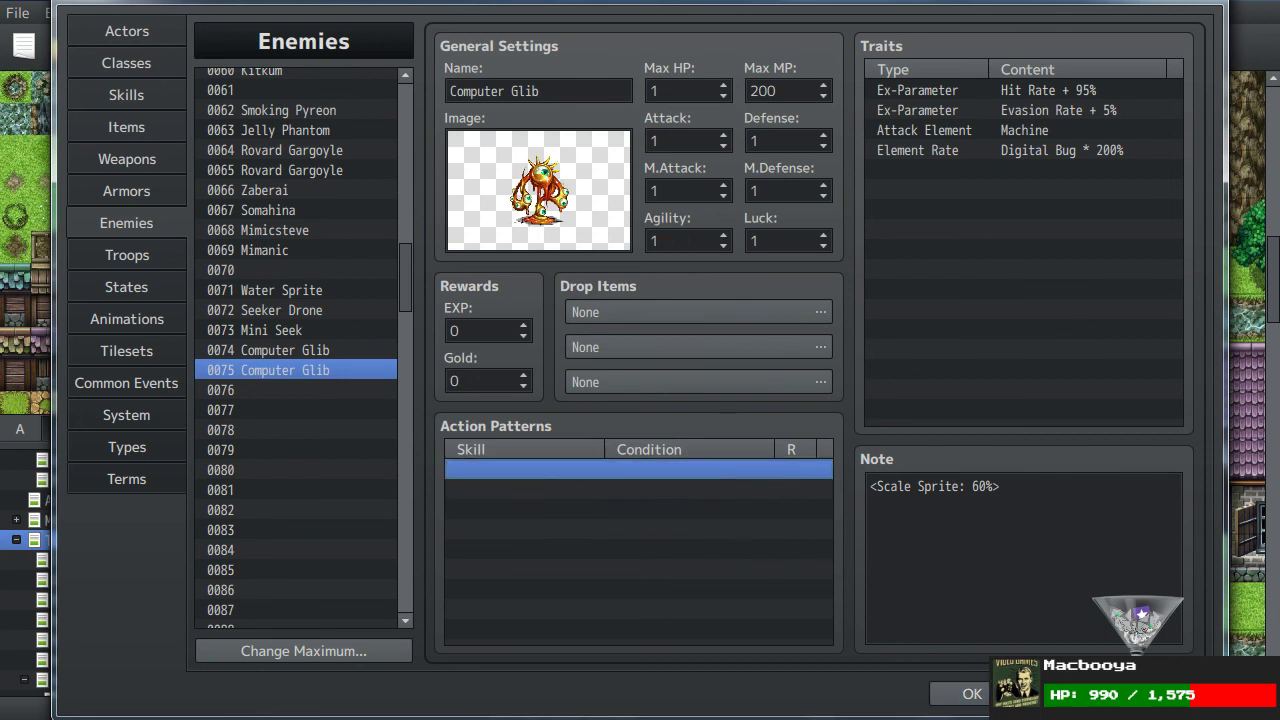
left_click(1089, 607)
key("ctrl+a")
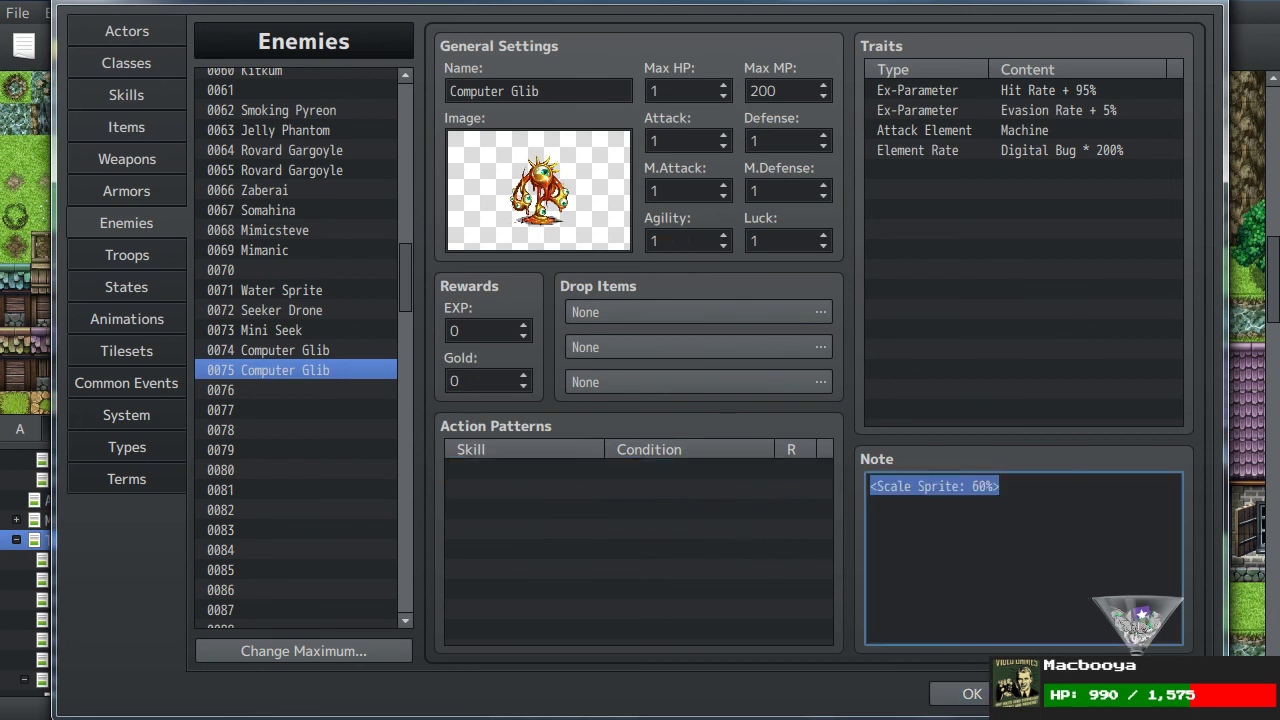
key("alt+Tab")
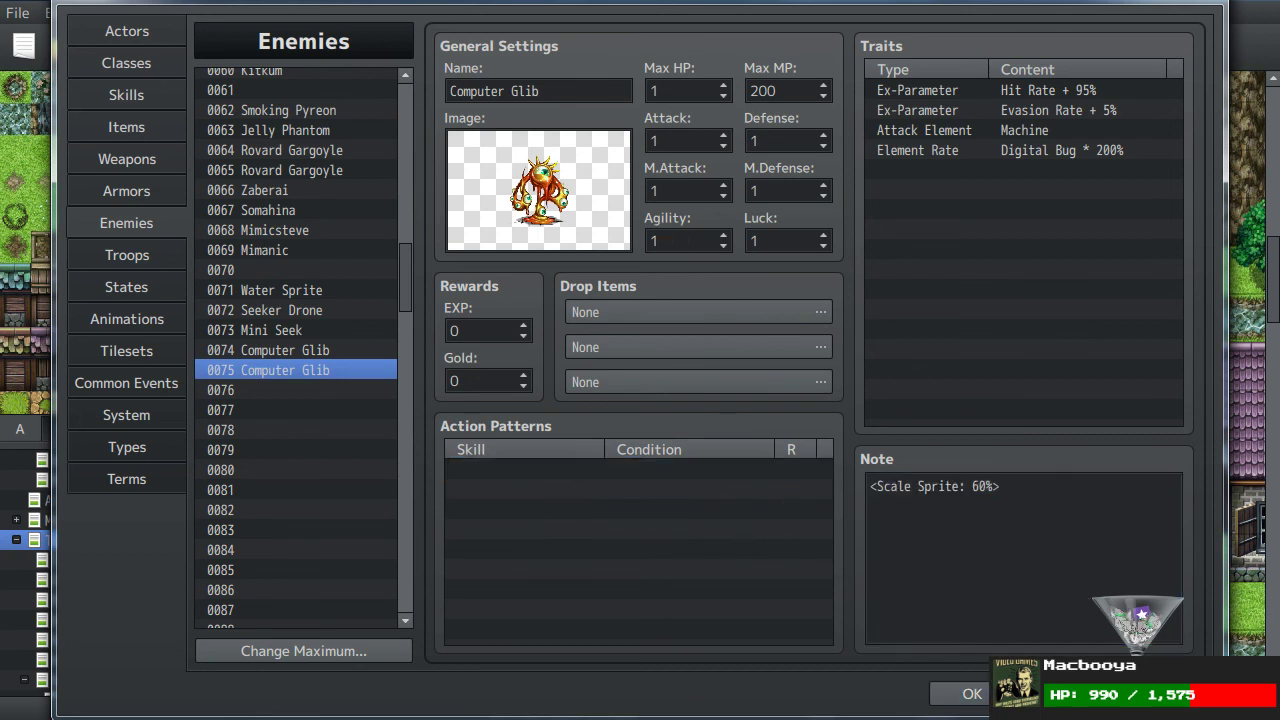
Step: Close the database, accepting its contents, and open the second stall event, leaving it without edits
left_click(965, 695)
double_click(730, 279)
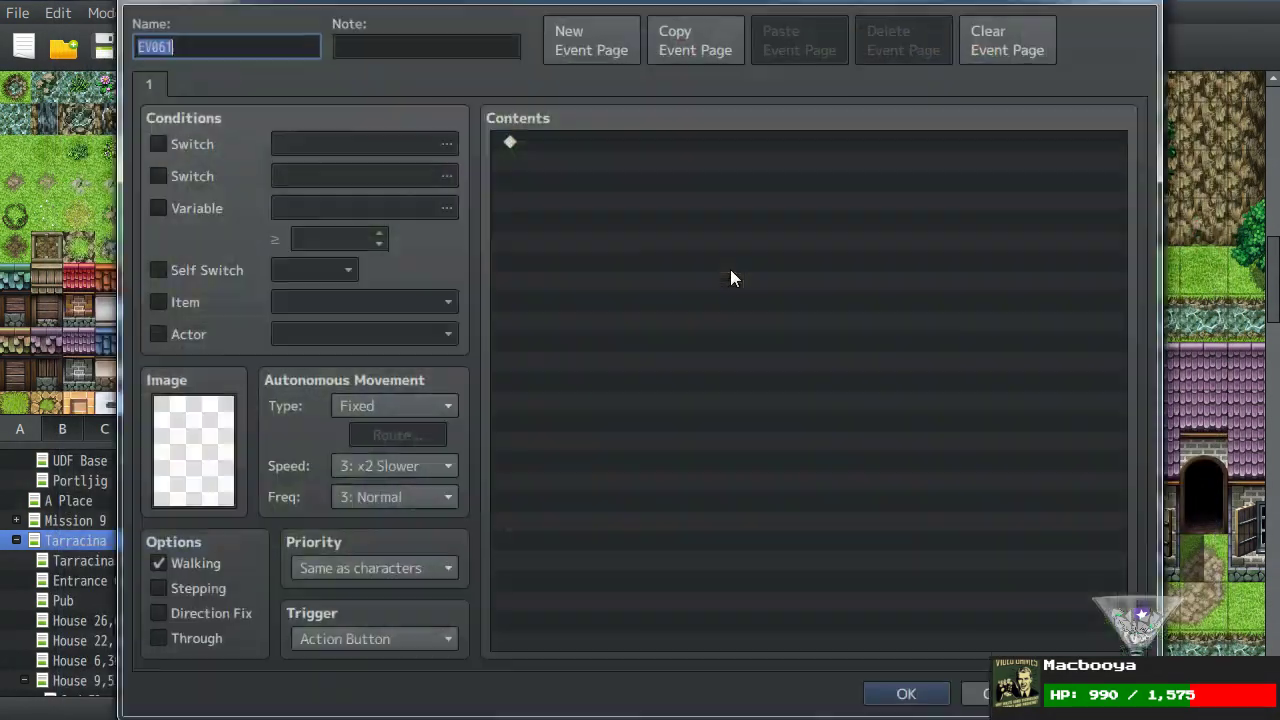
key("Escape")
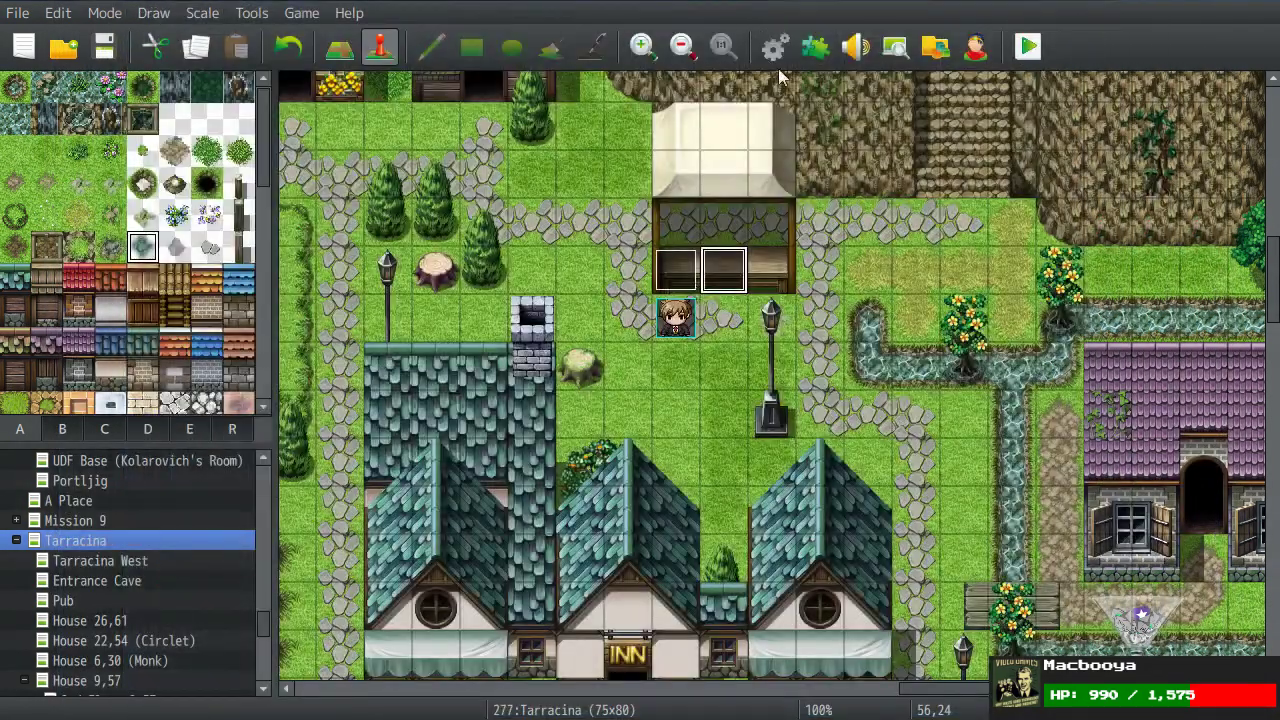
Step: Reopen the database and rename the enemy in slot 0075 as Glub Glub
left_click(775, 46)
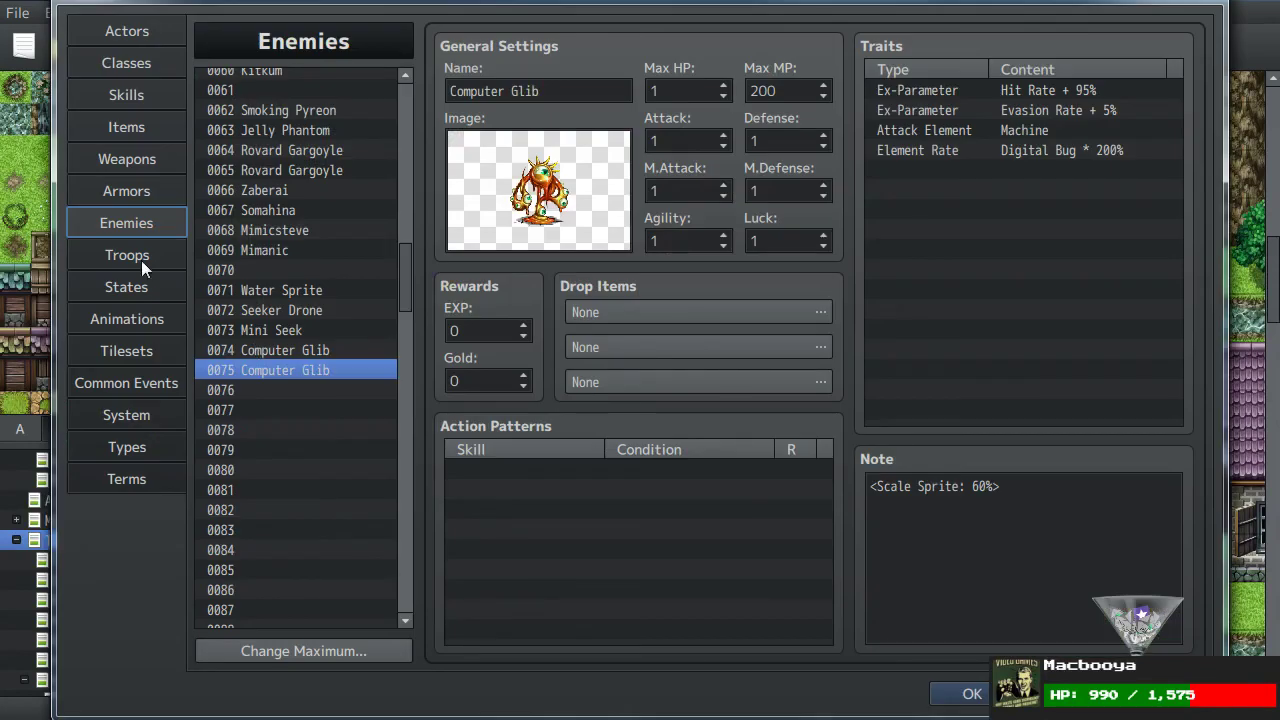
triple_click(531, 91)
type("Glub Glub")
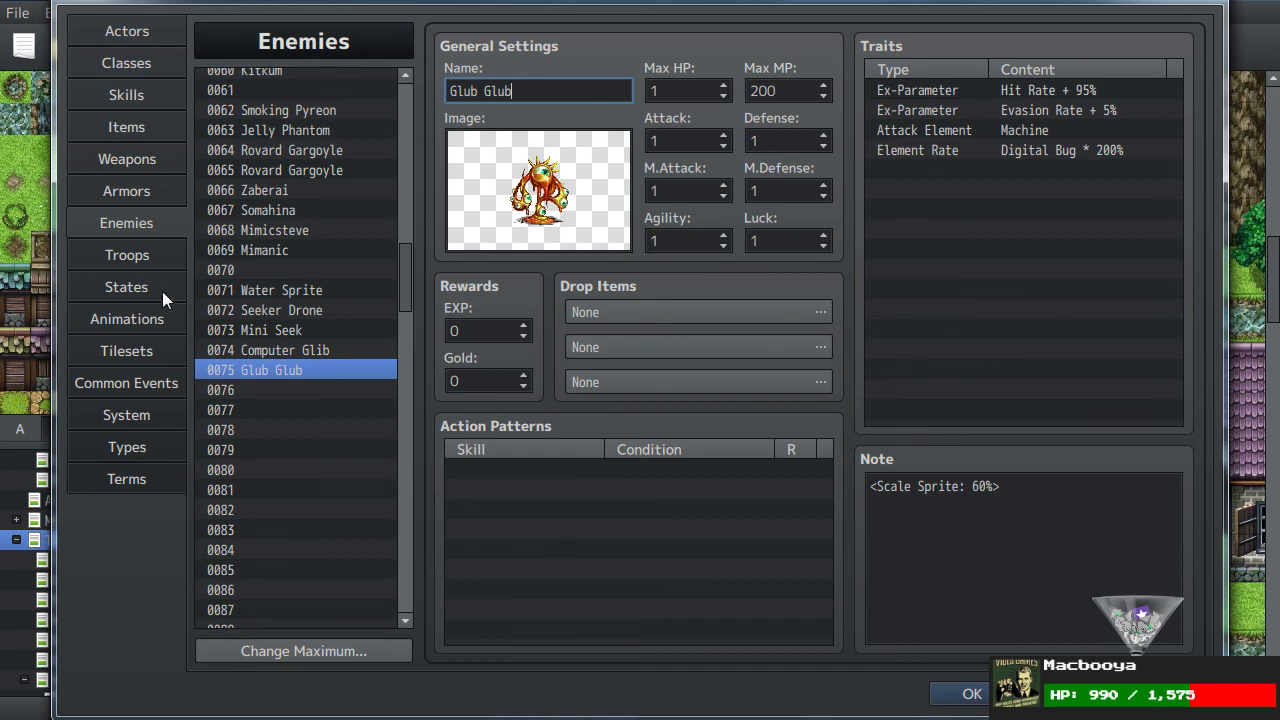
Step: Name the empty troop in slot 0075 Glub Glub
left_click(124, 255)
left_click_drag(412, 115, 421, 251)
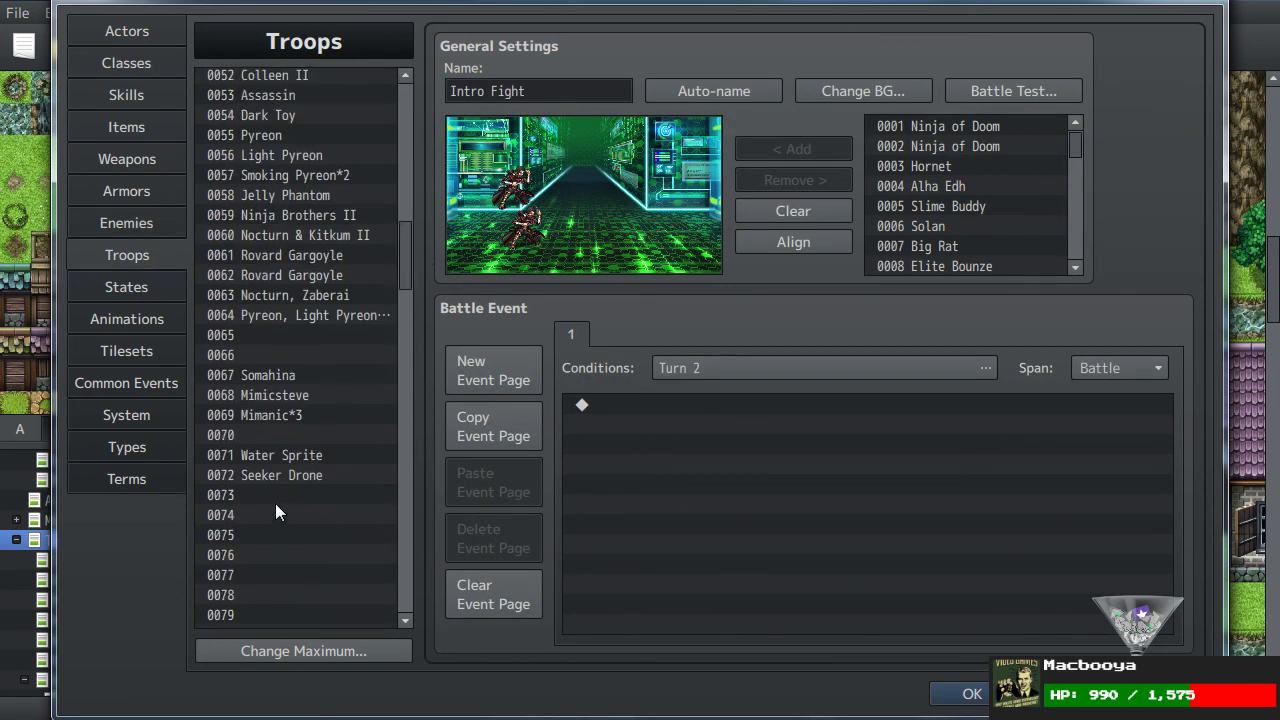
left_click(124, 226)
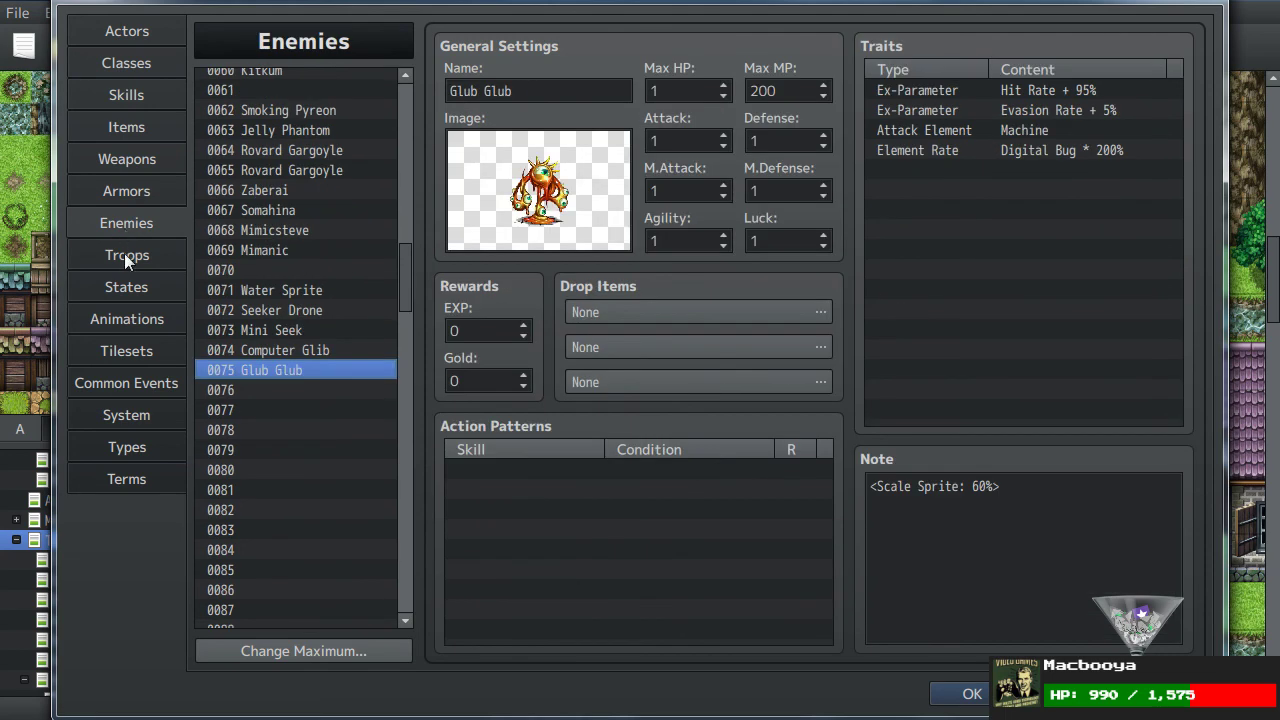
left_click(121, 250)
scroll(266, 479, "down", 17)
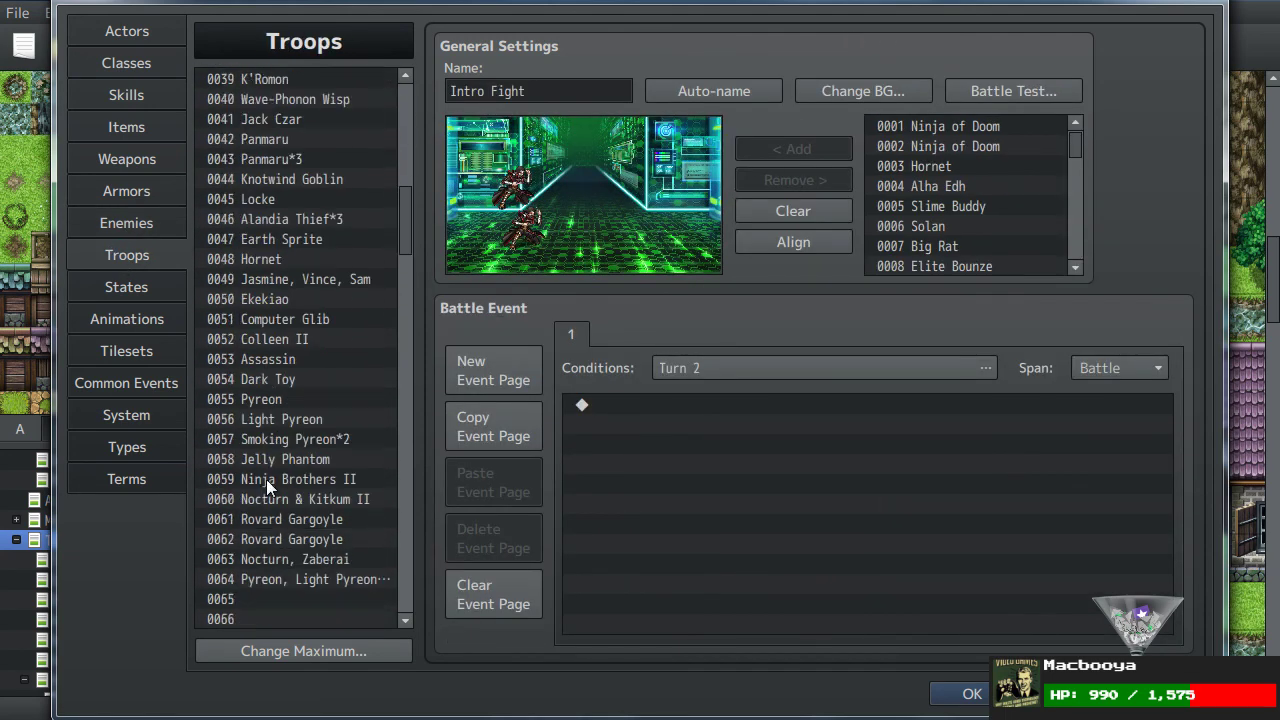
scroll(262, 470, "down", 2)
left_click(250, 419)
left_click(536, 88)
type("Glub Glub")
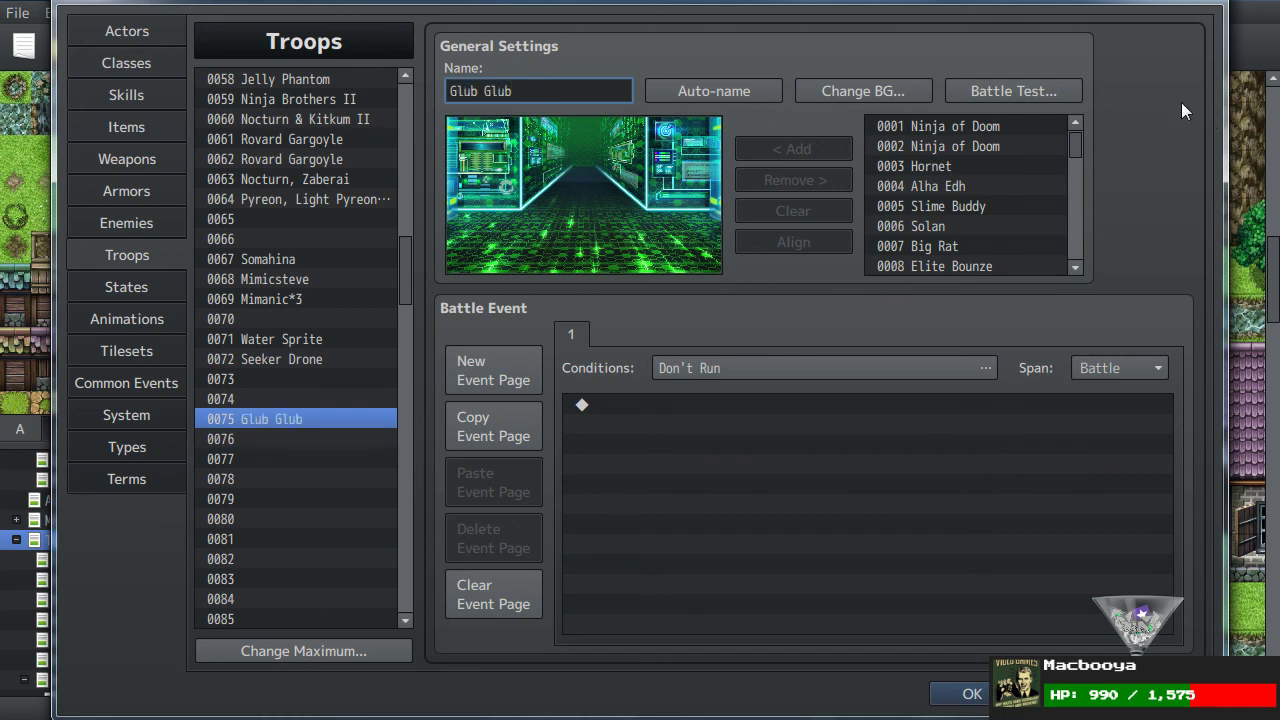
Step: Add enemy 0075 Glub Glub to the new troop, place it slightly up and left of the battlefield's centre, and accept the database
left_click_drag(1071, 140, 1001, 182)
double_click(990, 184)
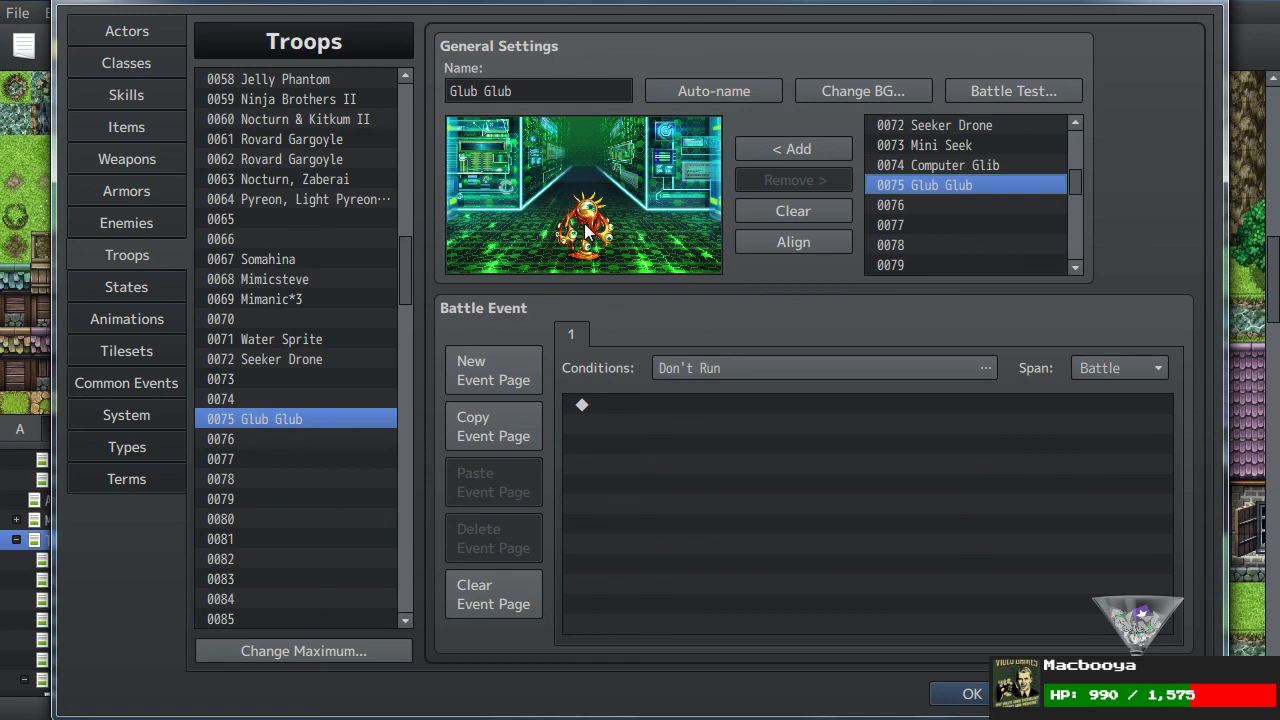
left_click_drag(572, 220, 553, 200)
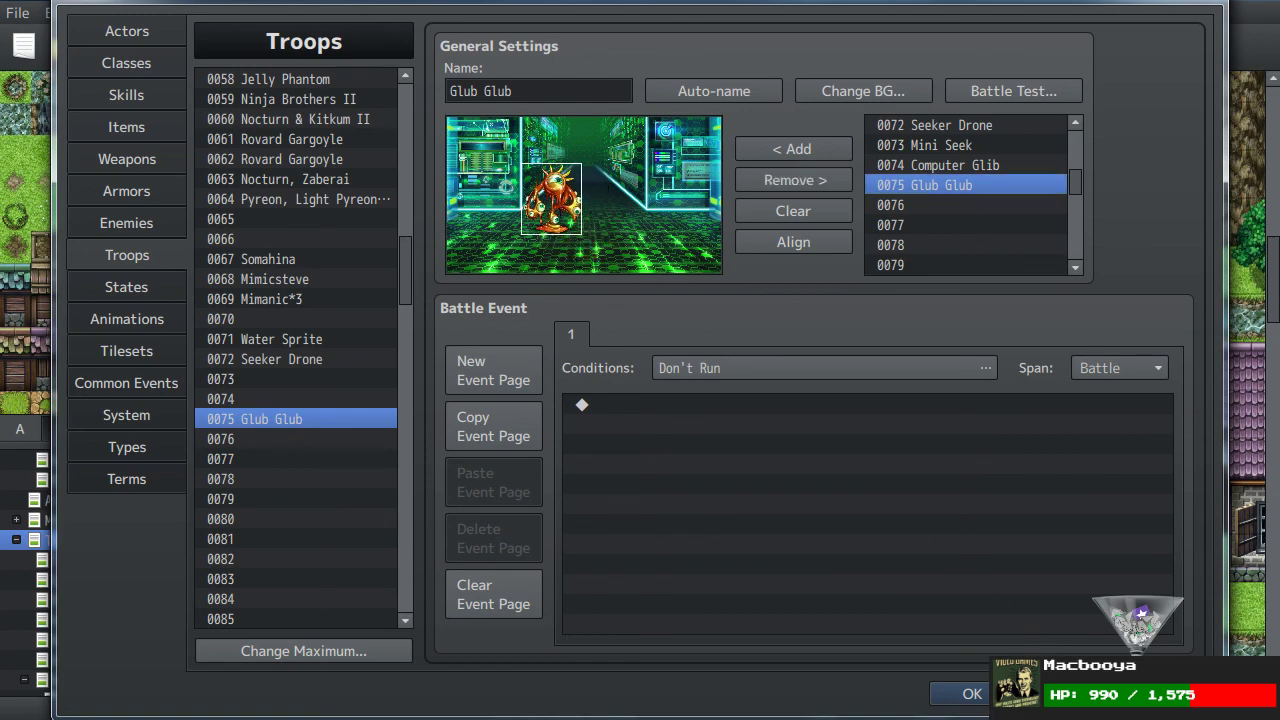
left_click(972, 694)
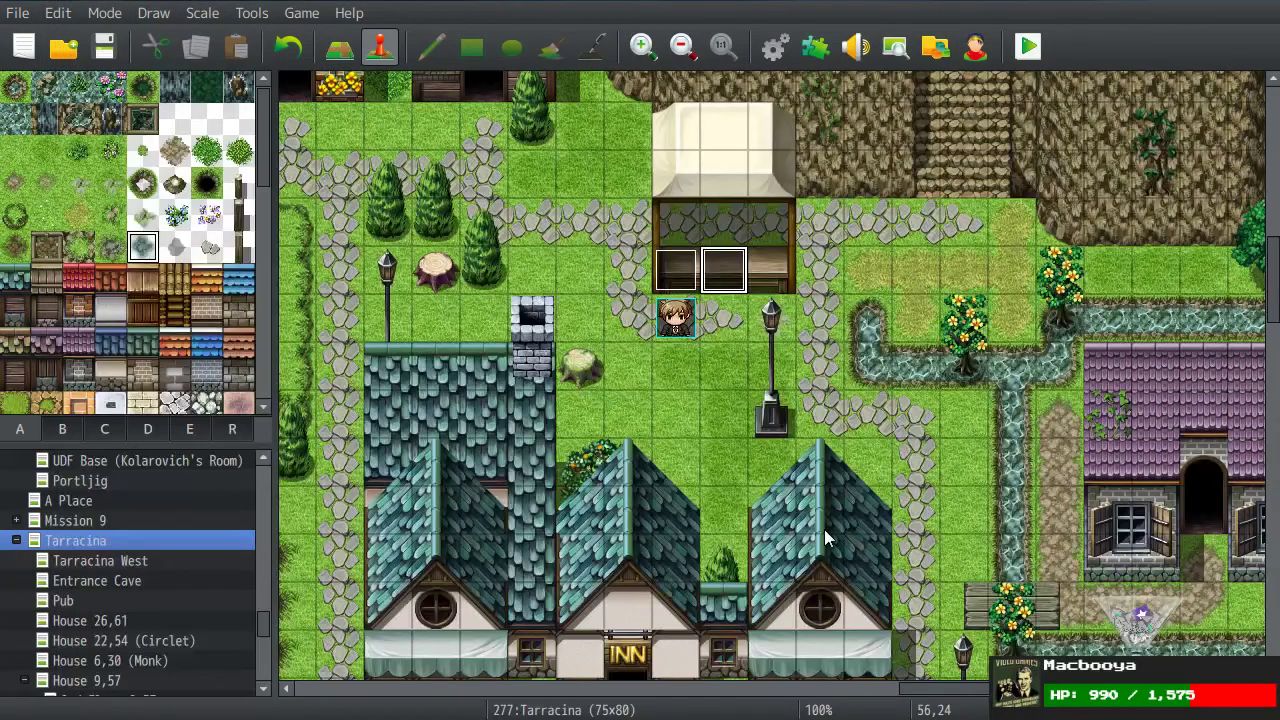
Step: Add a Battle Processing command against troop 0075 Glub Glub to the second stall event and save the event
double_click(730, 274)
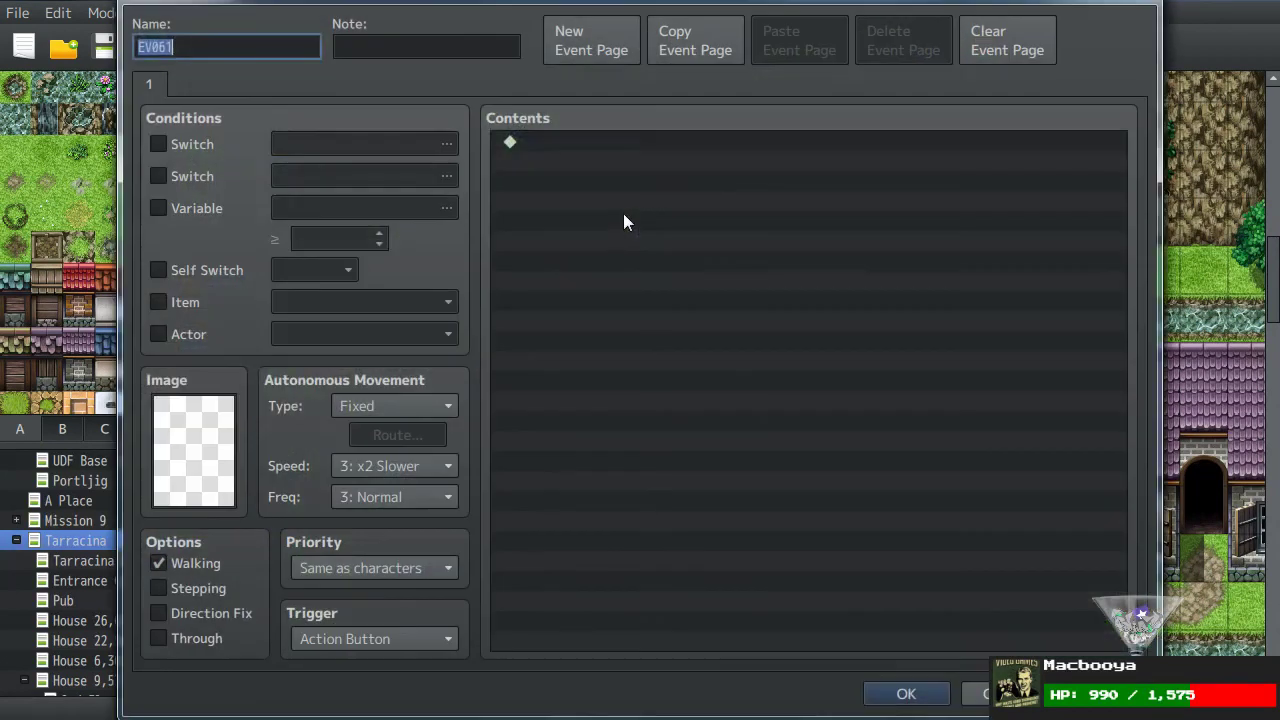
double_click(624, 216)
left_click(643, 89)
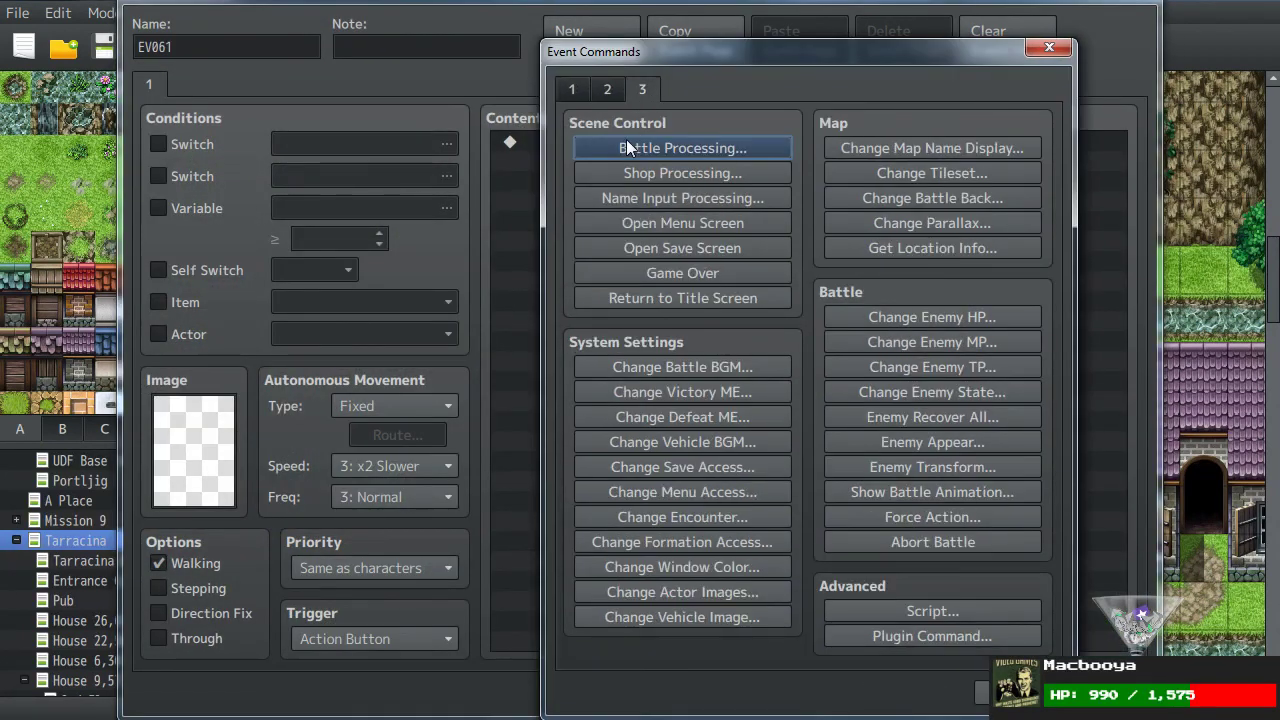
left_click(682, 148)
left_click(746, 323)
scroll(861, 492, "down", 16)
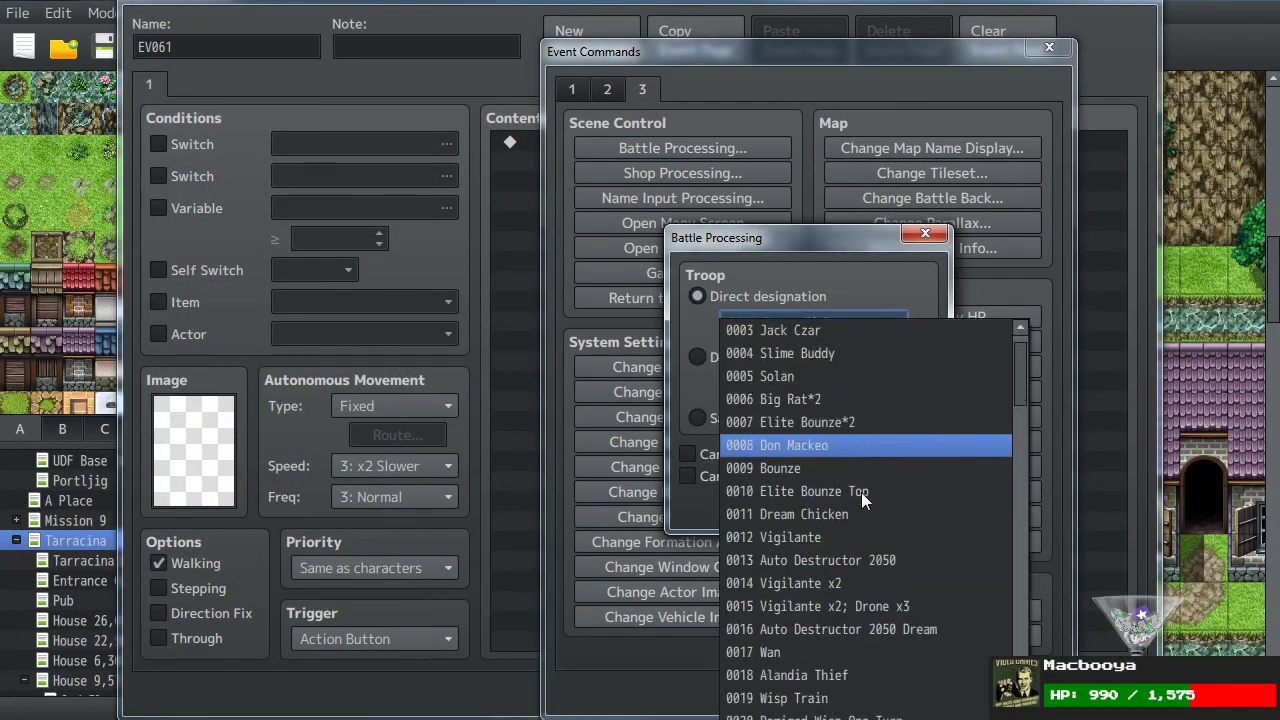
scroll(862, 492, "down", 4)
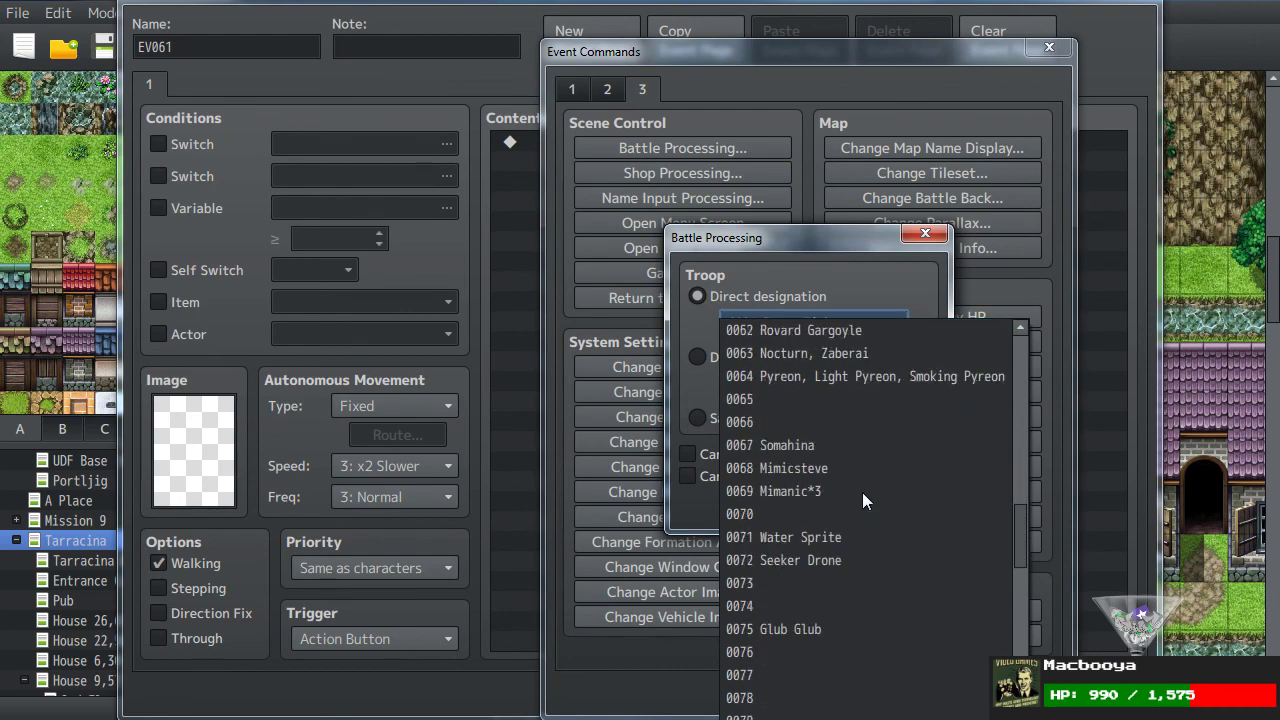
left_click(790, 606)
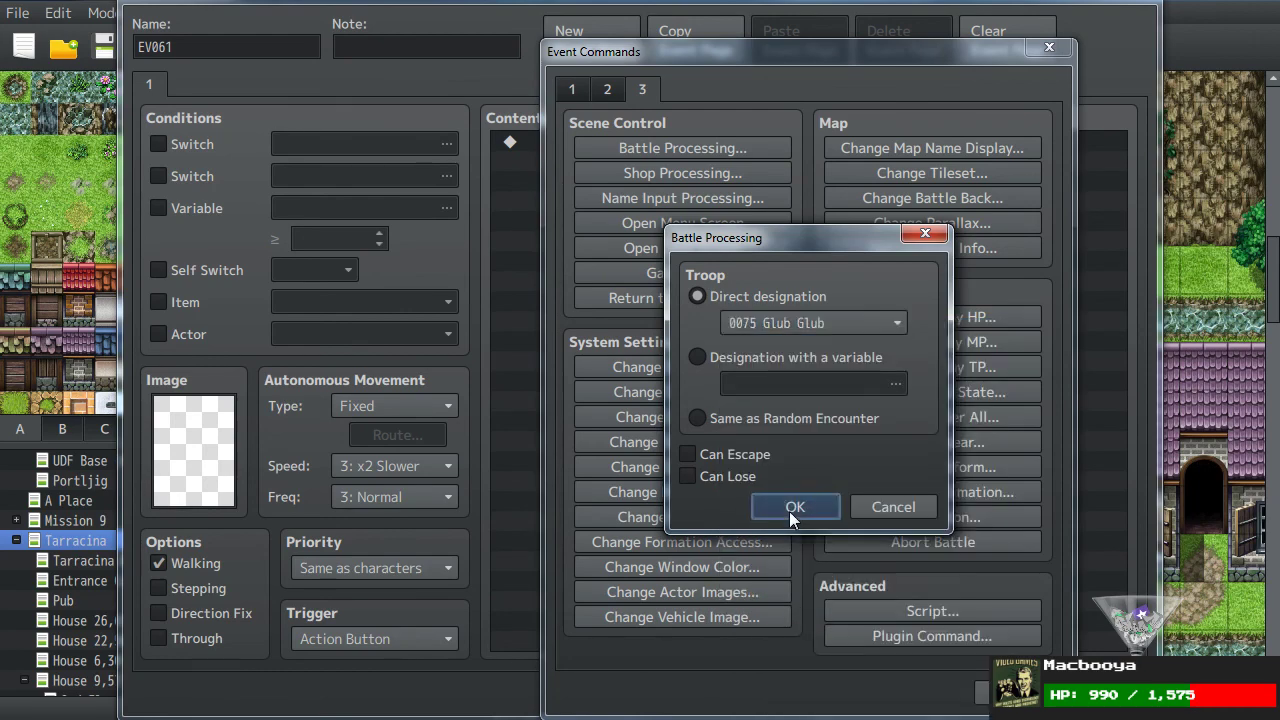
left_click(789, 508)
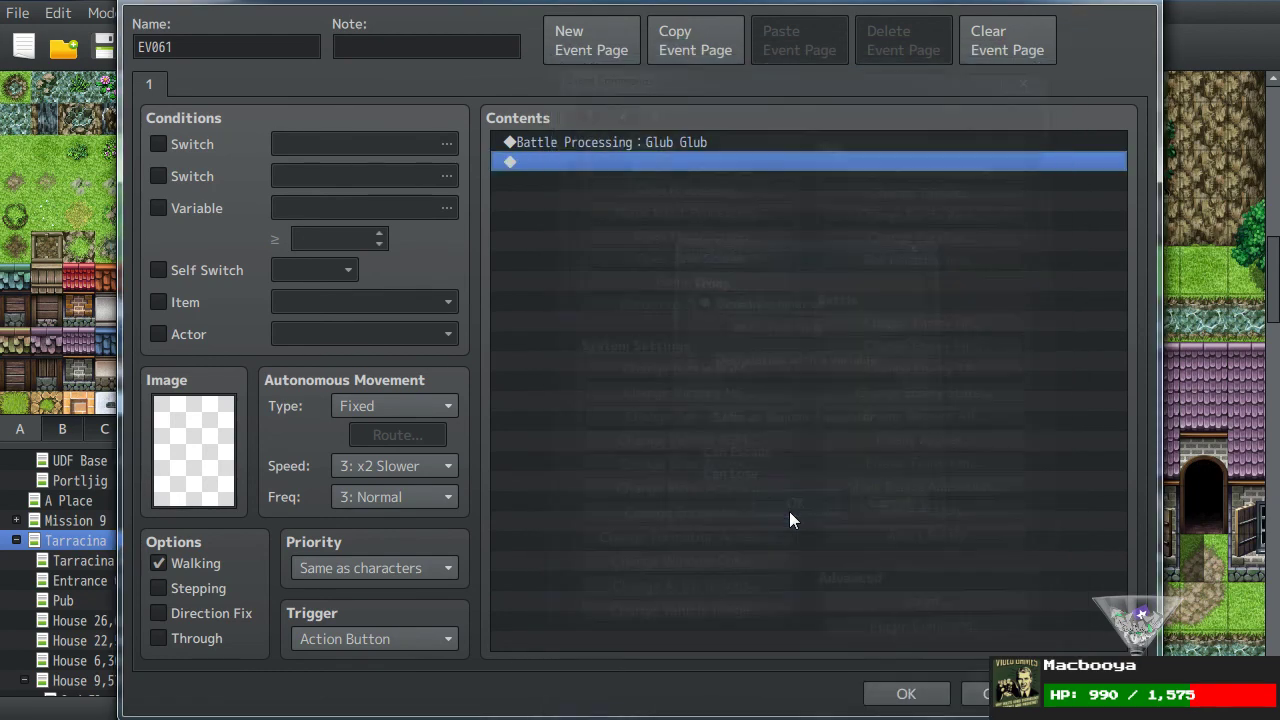
left_click(888, 703)
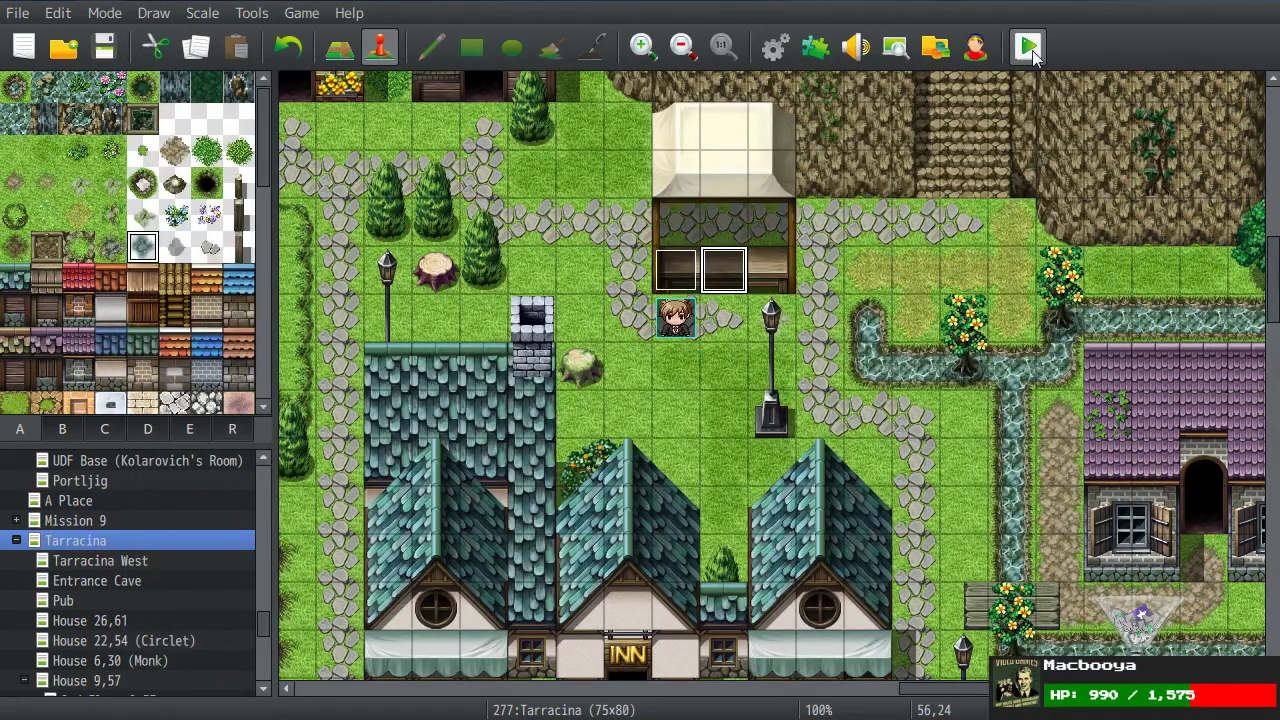
Step: Start a playtest and check the character's HP and state icon while standing at the stall
left_click(1032, 50)
key("Return")
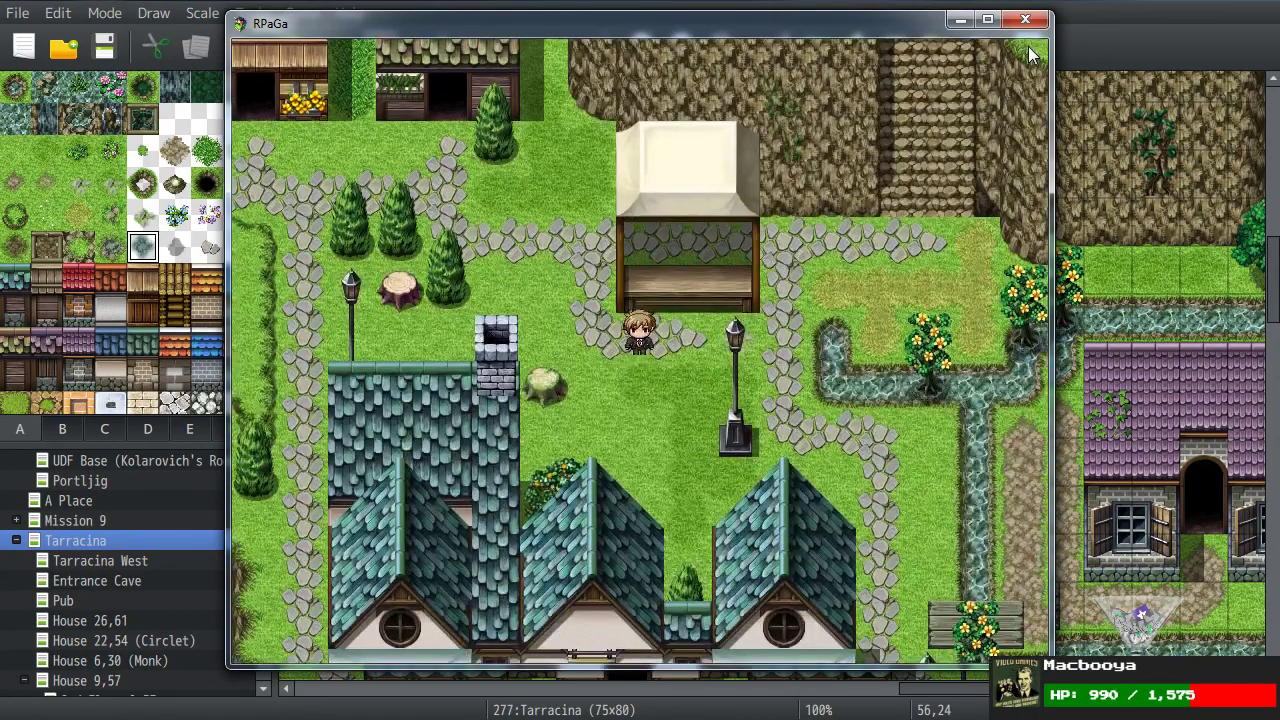
key("Escape")
key("Escape")
key("Right")
key("Up")
key("Escape")
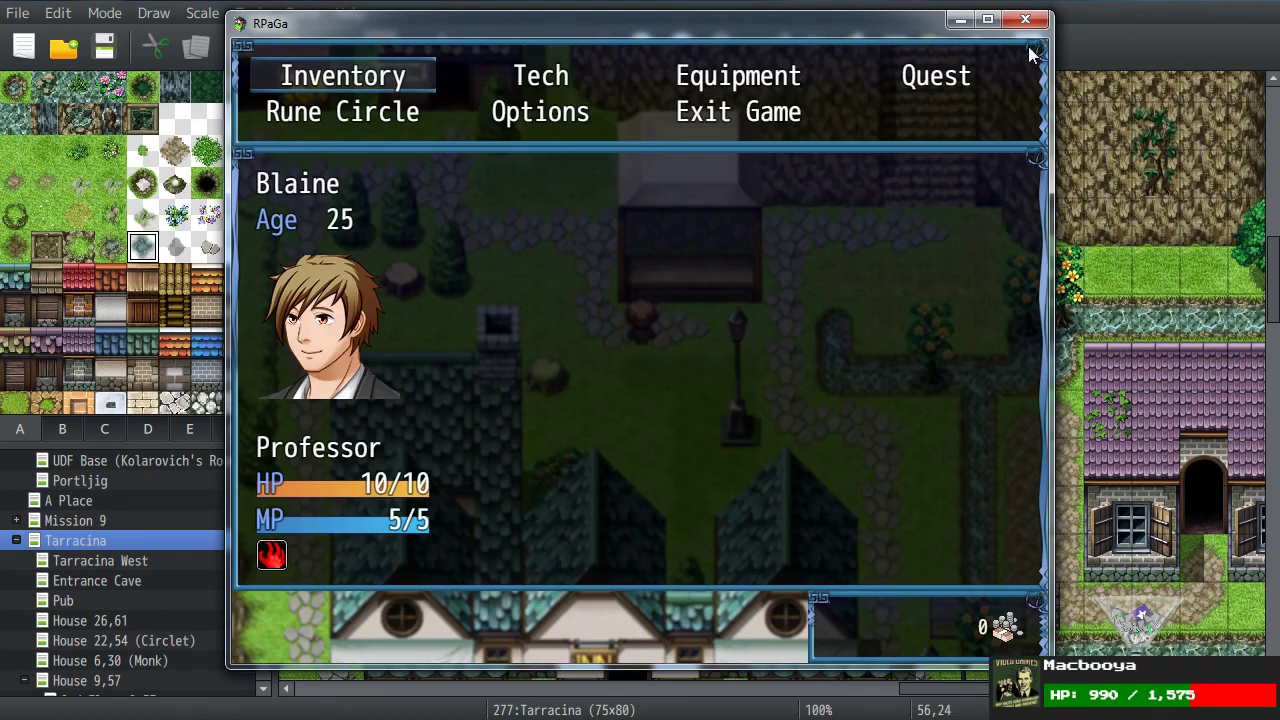
Step: Walk the character away from the stall and check the party status again
key("Escape")
key("Left")
key("Up")
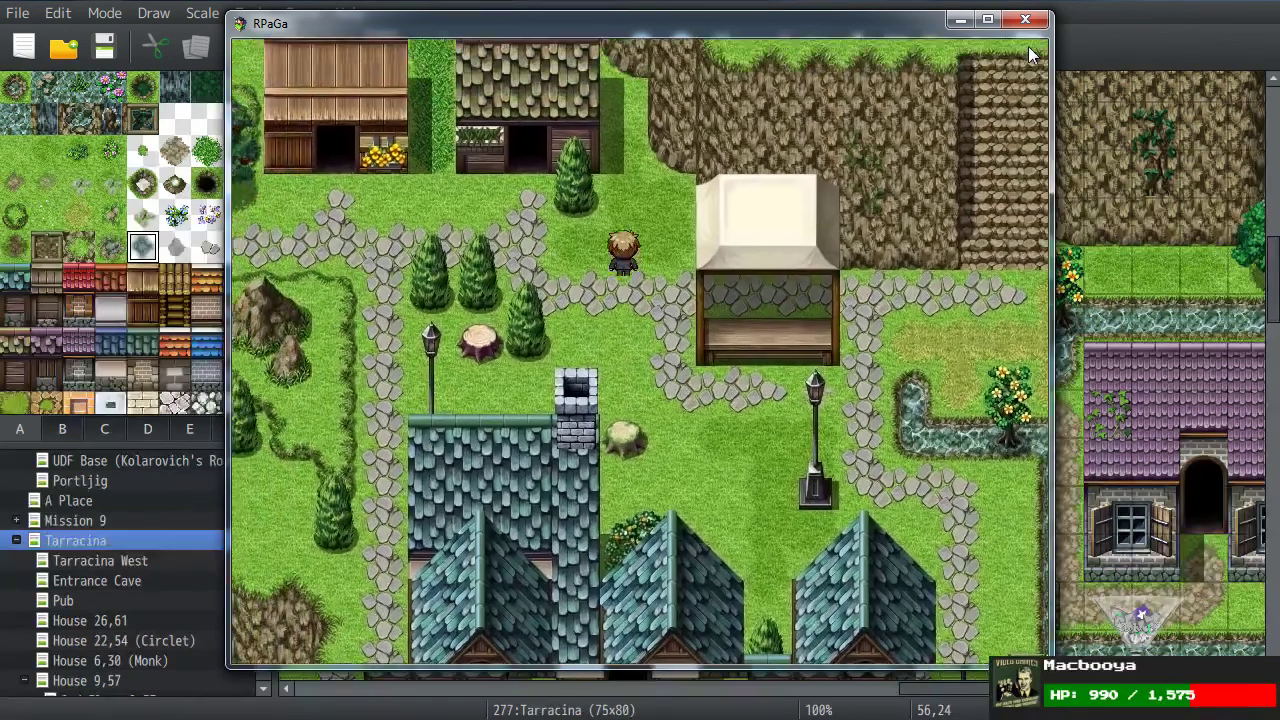
key("Left")
key("Escape")
key("Escape")
key("Right")
key("Down")
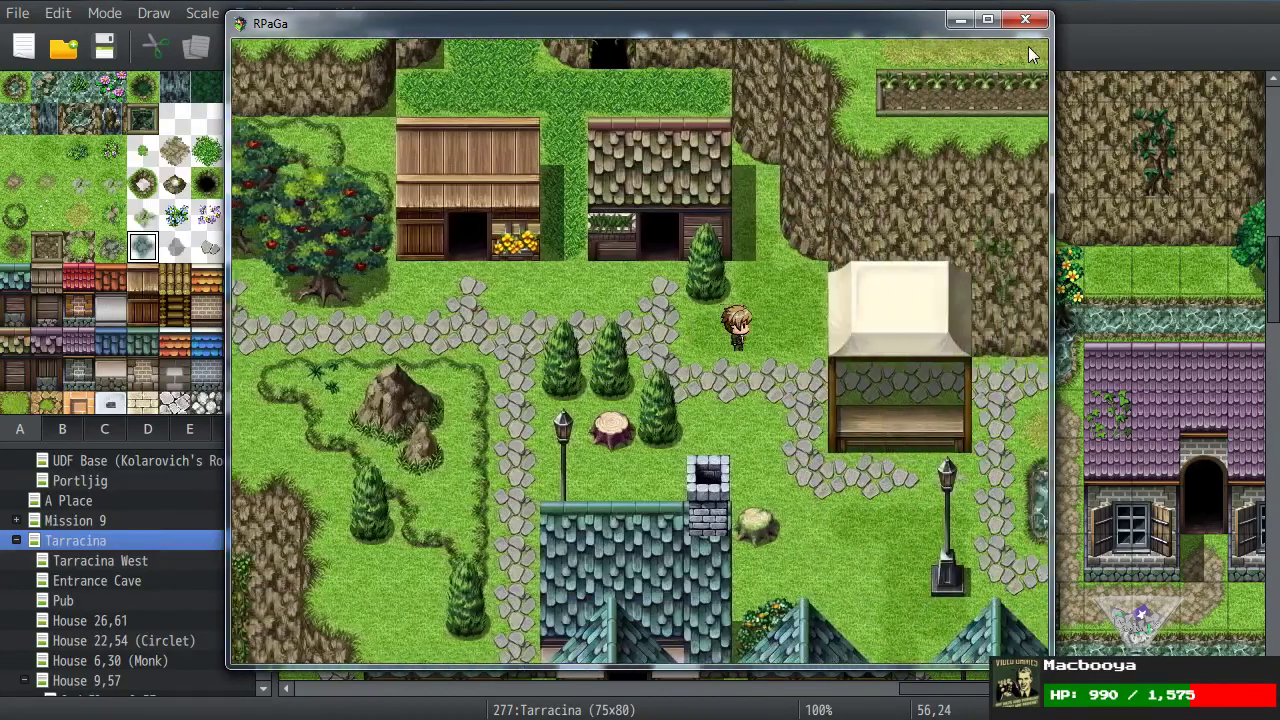
Step: Walk the character across Tarracina, south past the waterfalls, west past the bar and back north, to test the state's effect while walking
key("Right")
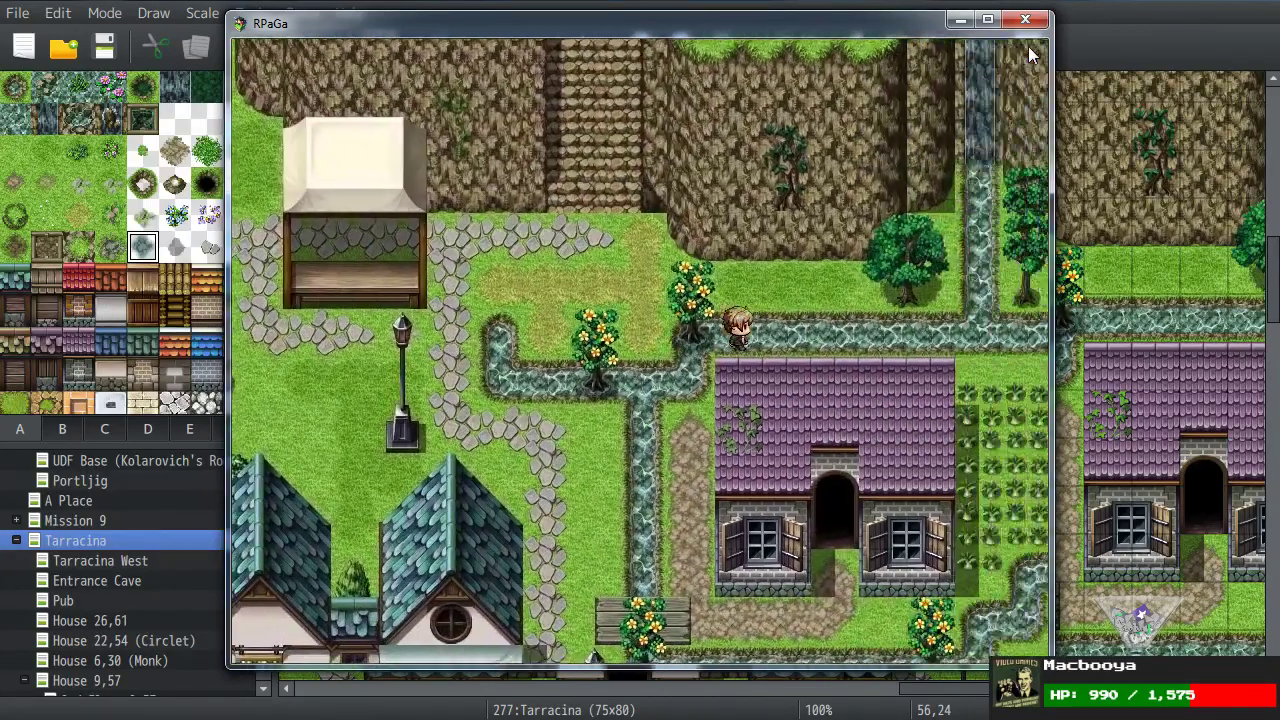
key("Down")
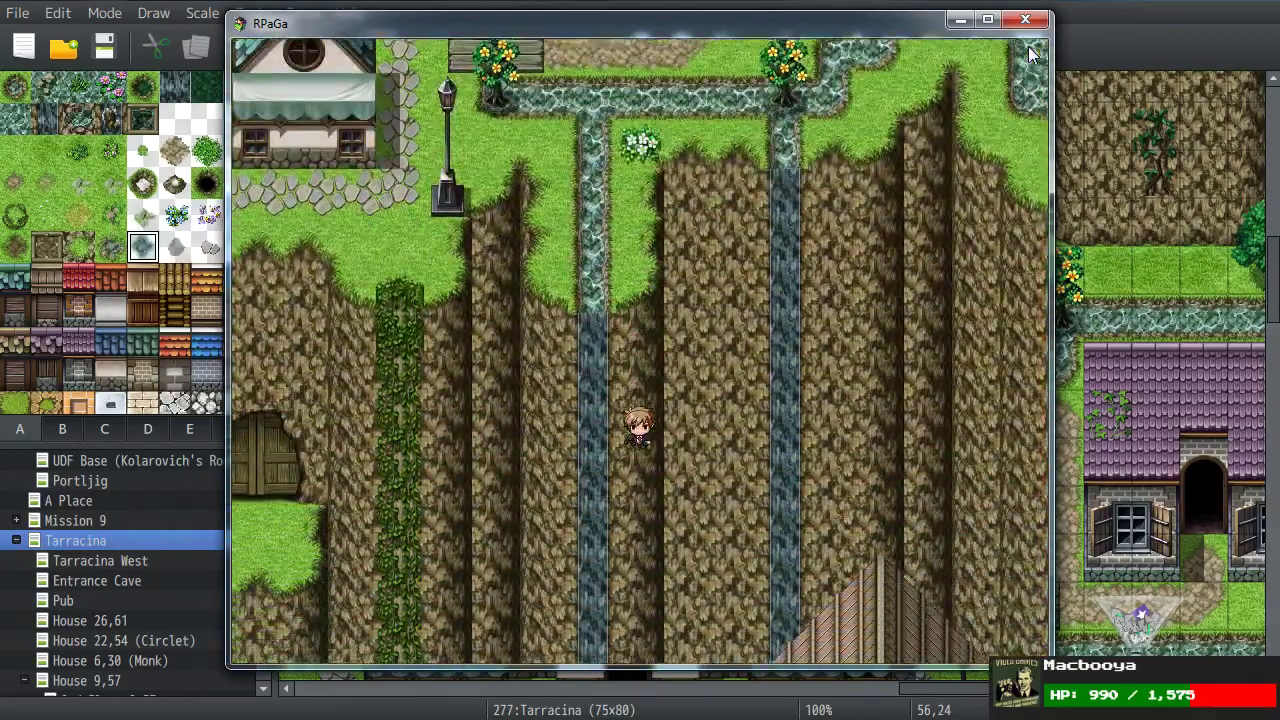
key("Down")
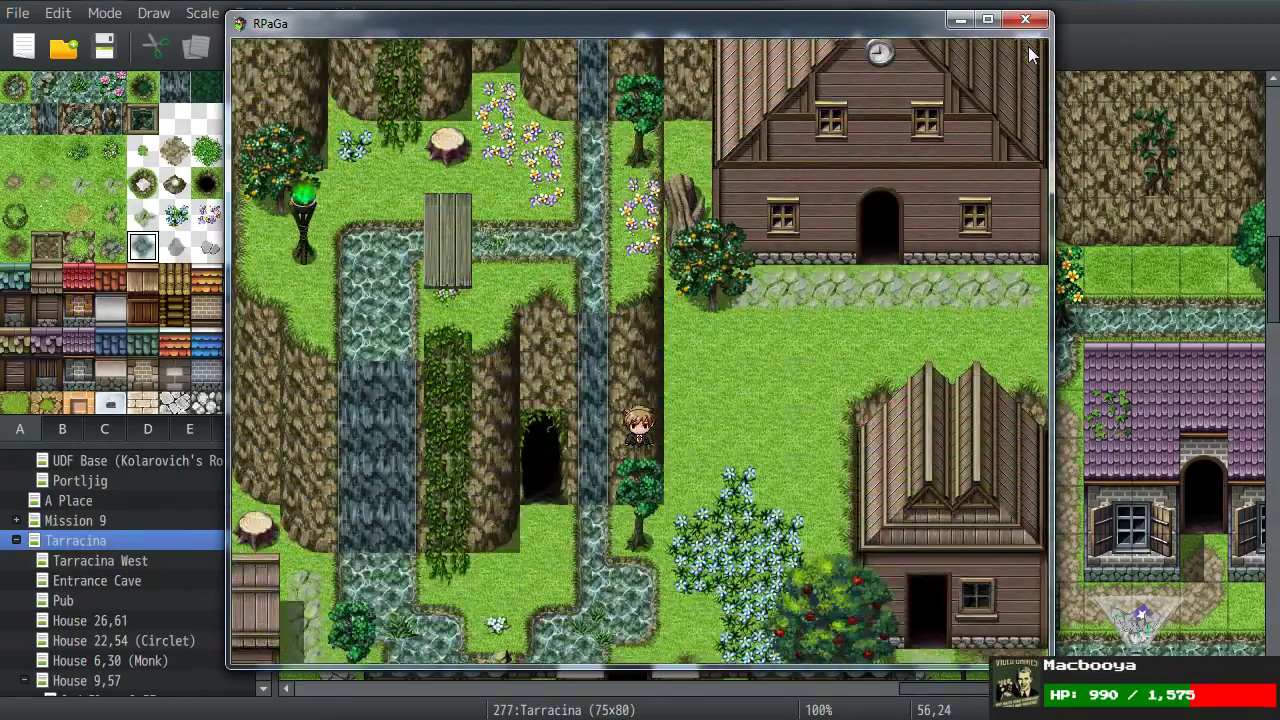
key("Down")
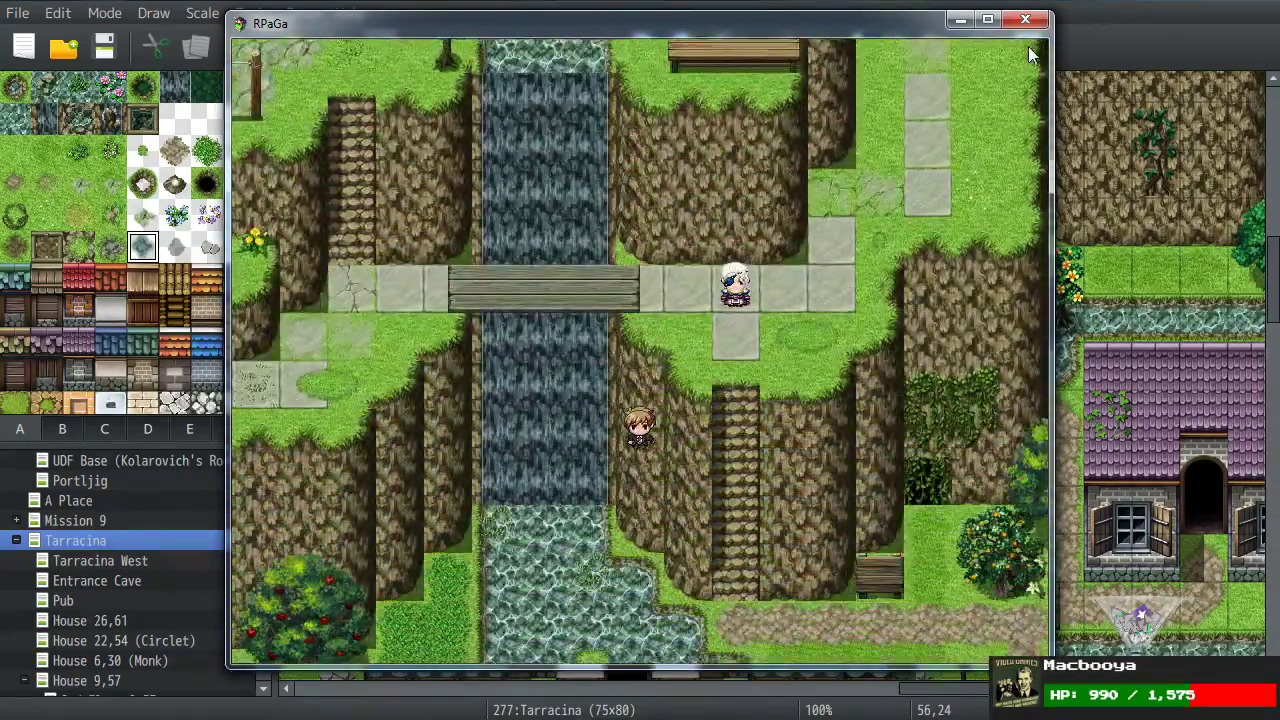
key("Left")
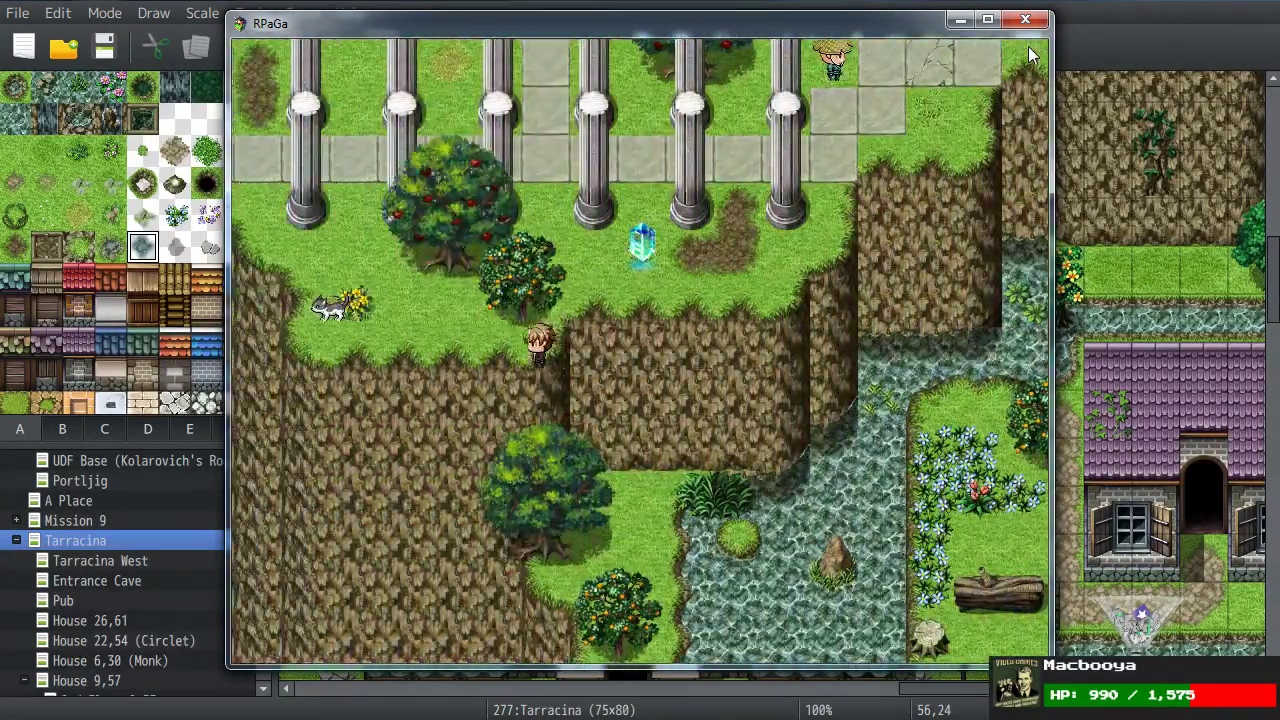
key("Escape")
key("Left")
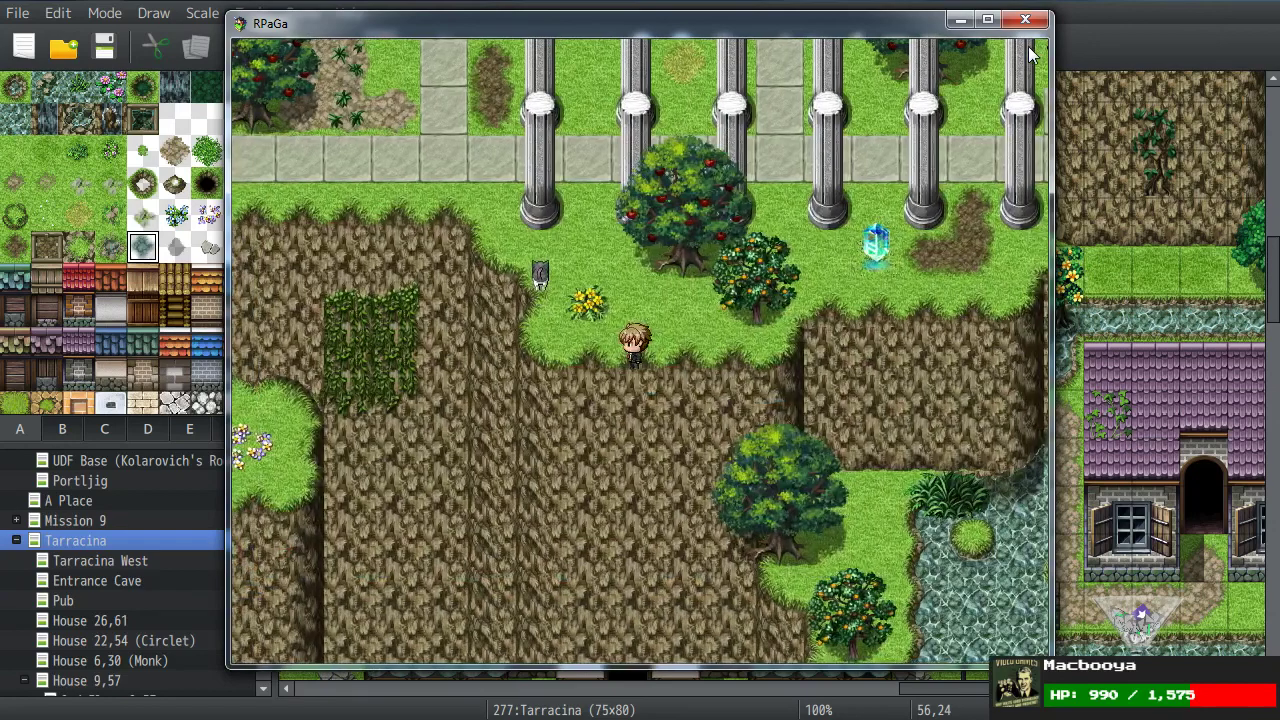
key("Left")
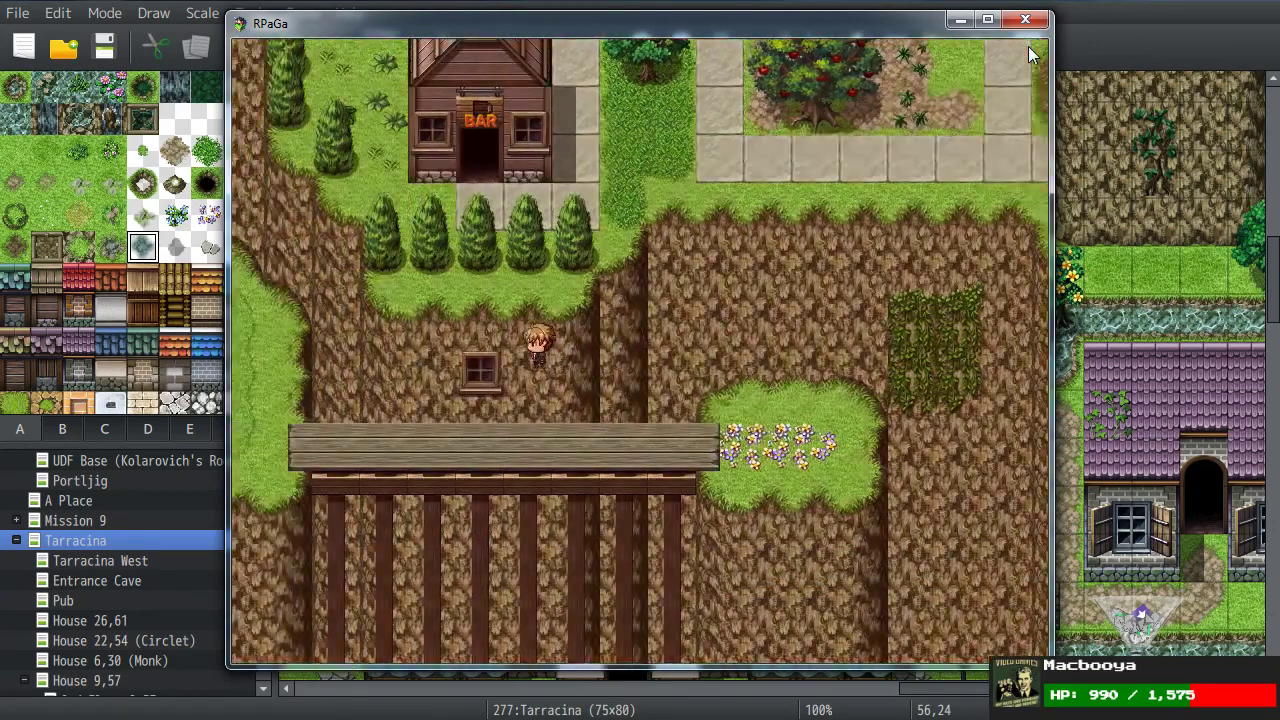
key("Left")
key("Up")
key("Up")
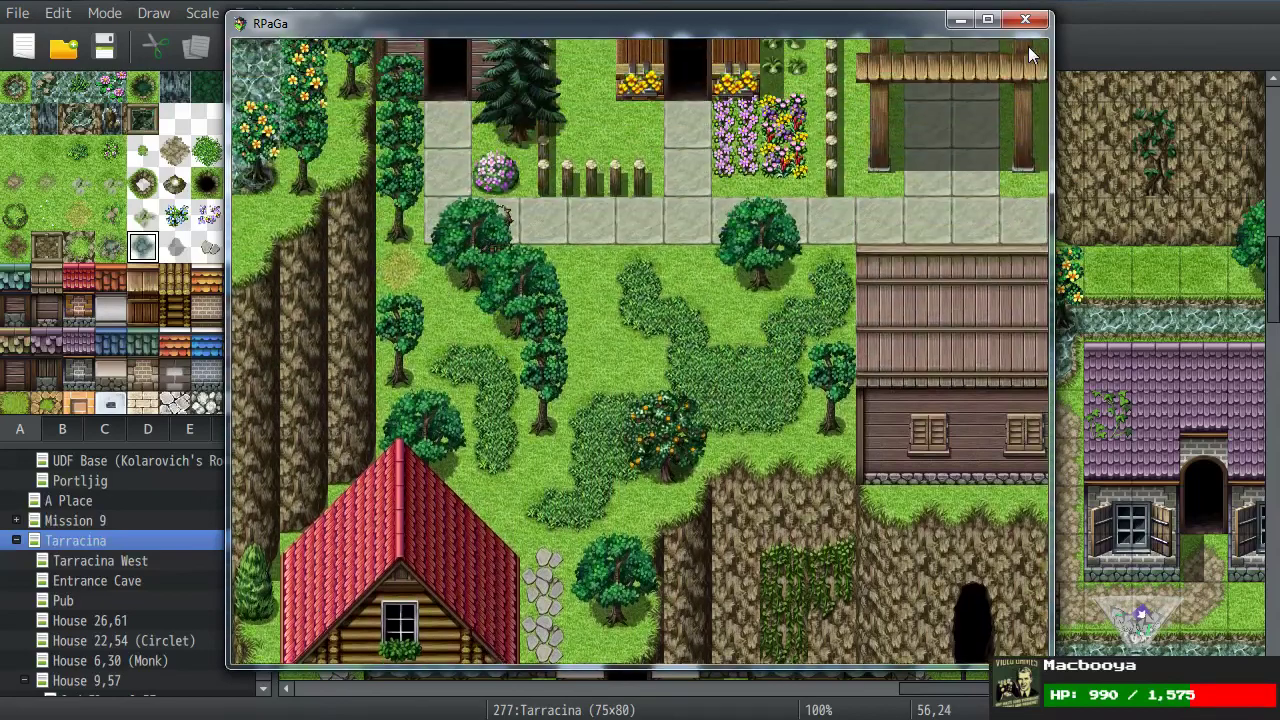
key("Up")
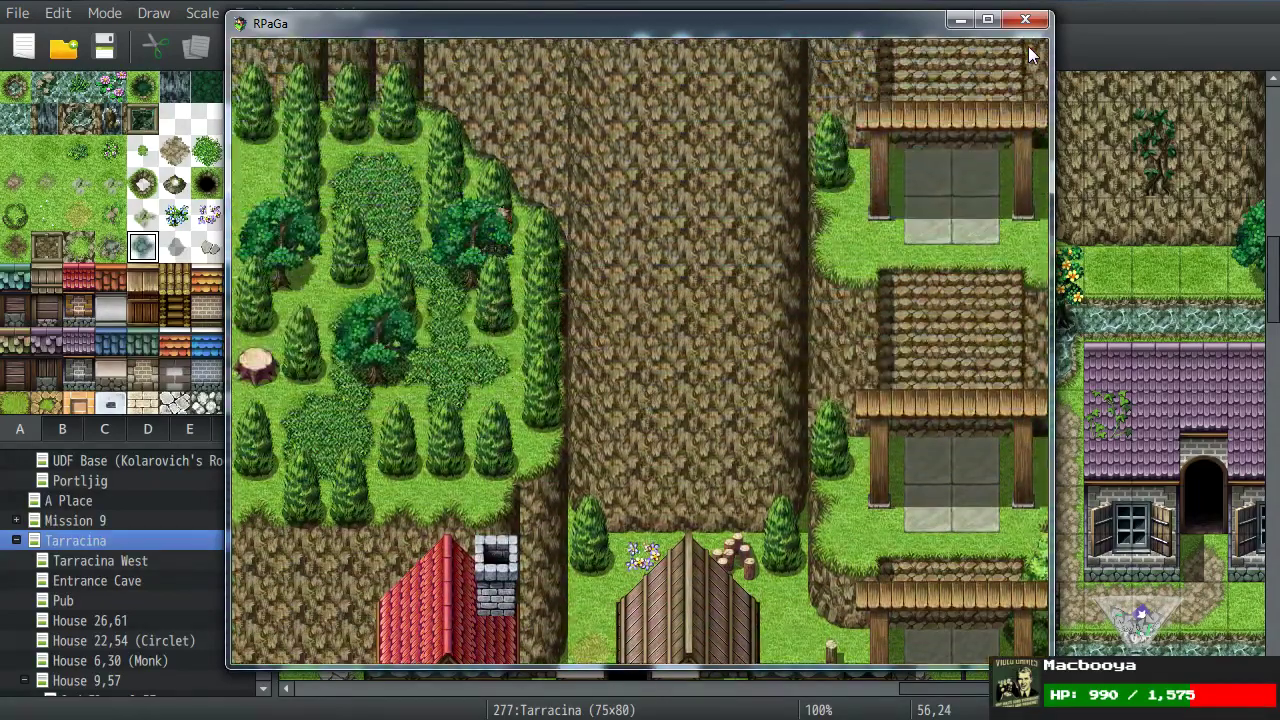
key("Up")
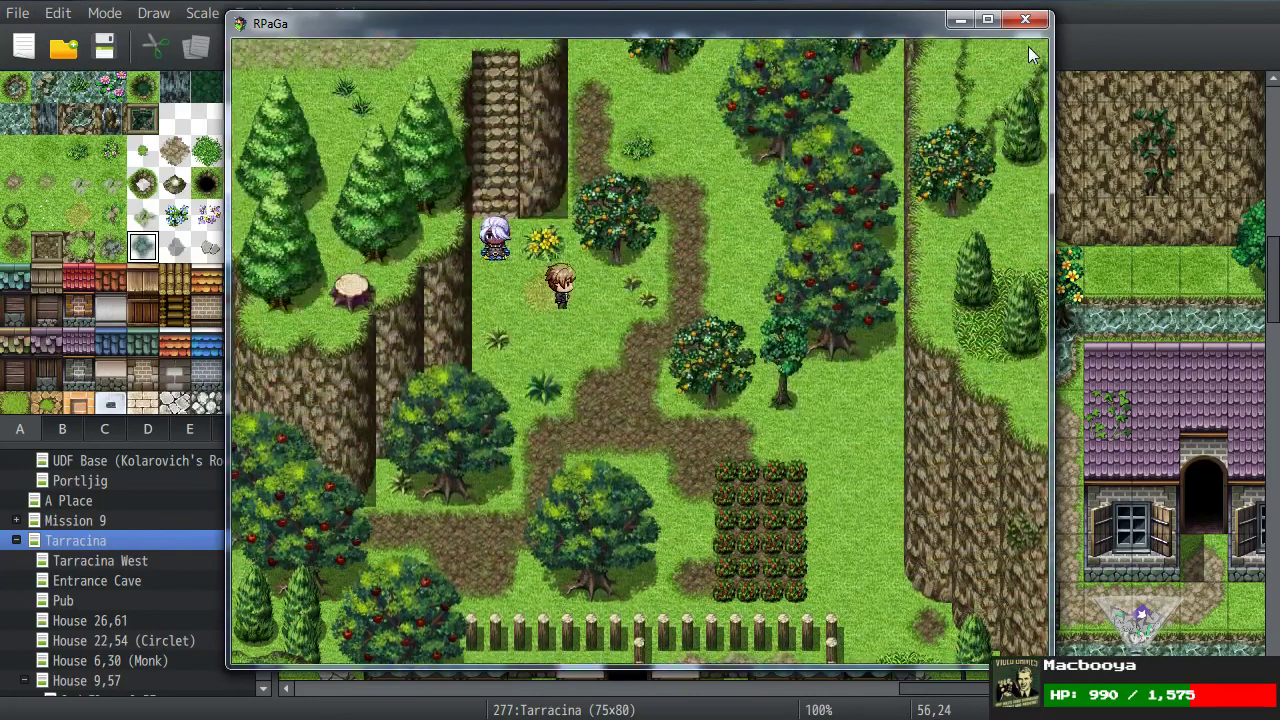
Step: Check the character's HP and state icon after the long walk around the town
key("Escape")
key("Escape")
key("Escape")
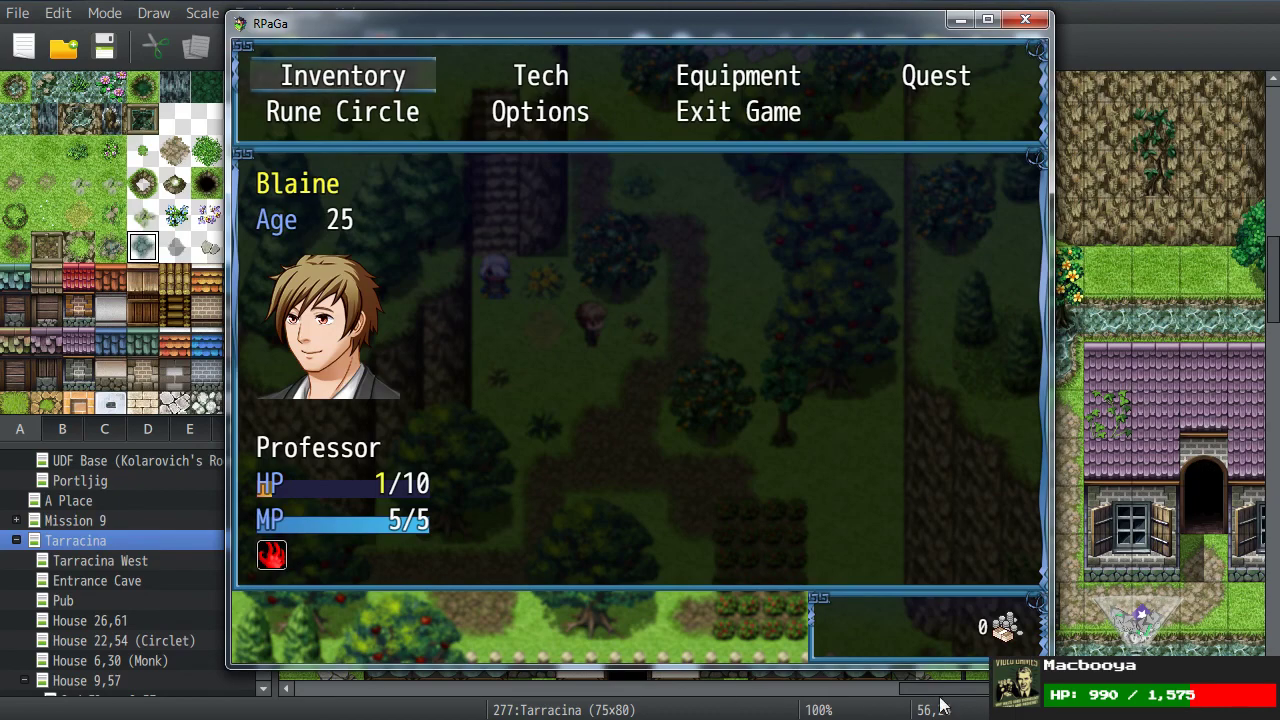
key("Escape")
Step: Walk the character back to the stall and fight the Glub Glub battle with a basic attack
key("Right")
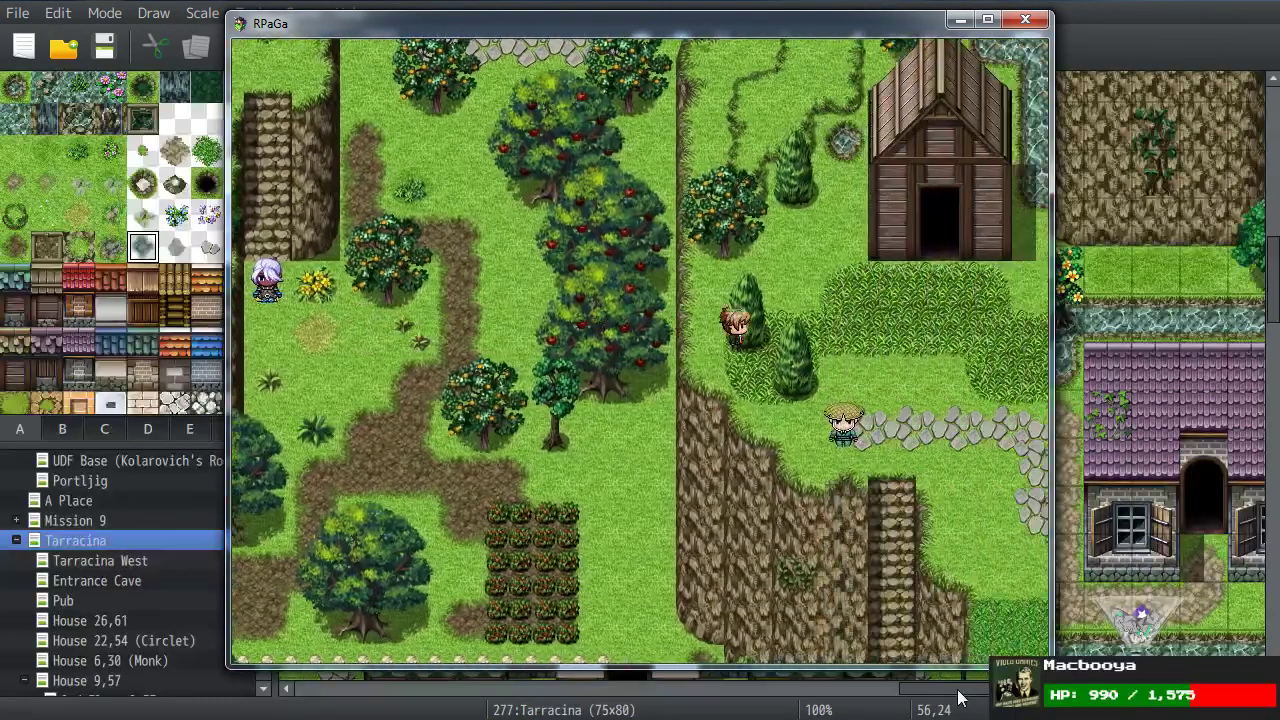
key("Right")
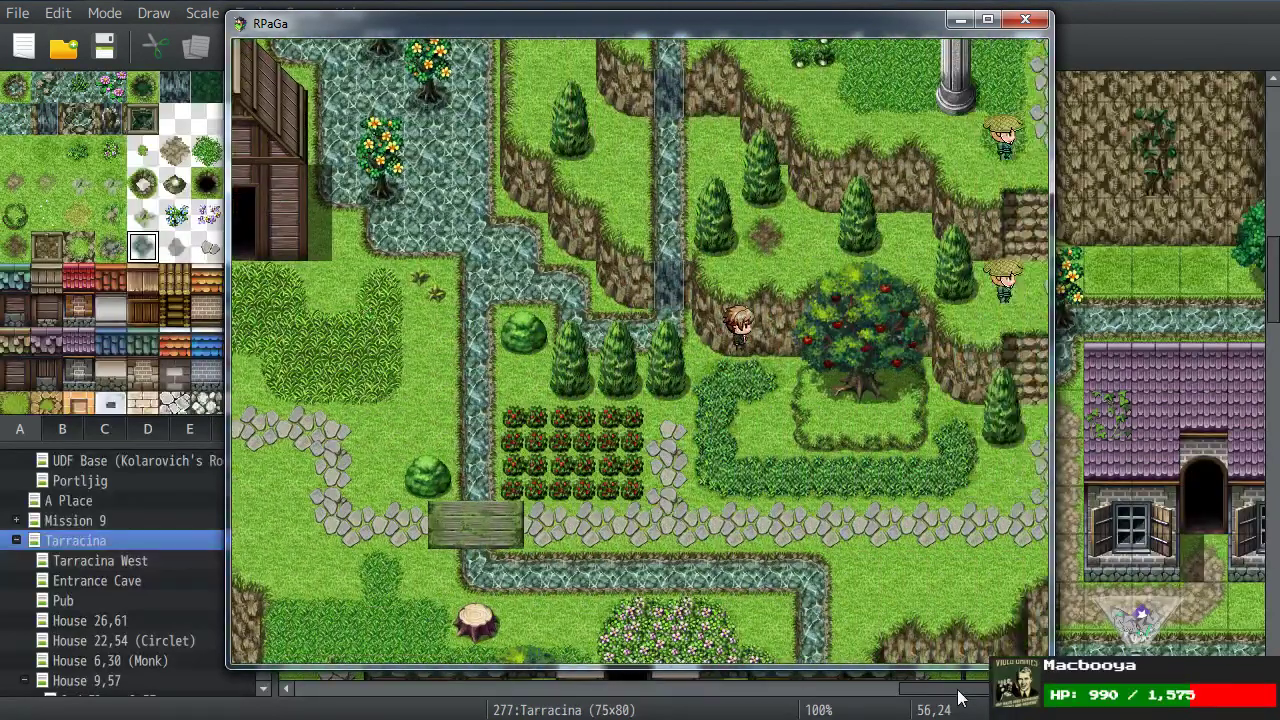
key("Down")
key("Right")
key("Down")
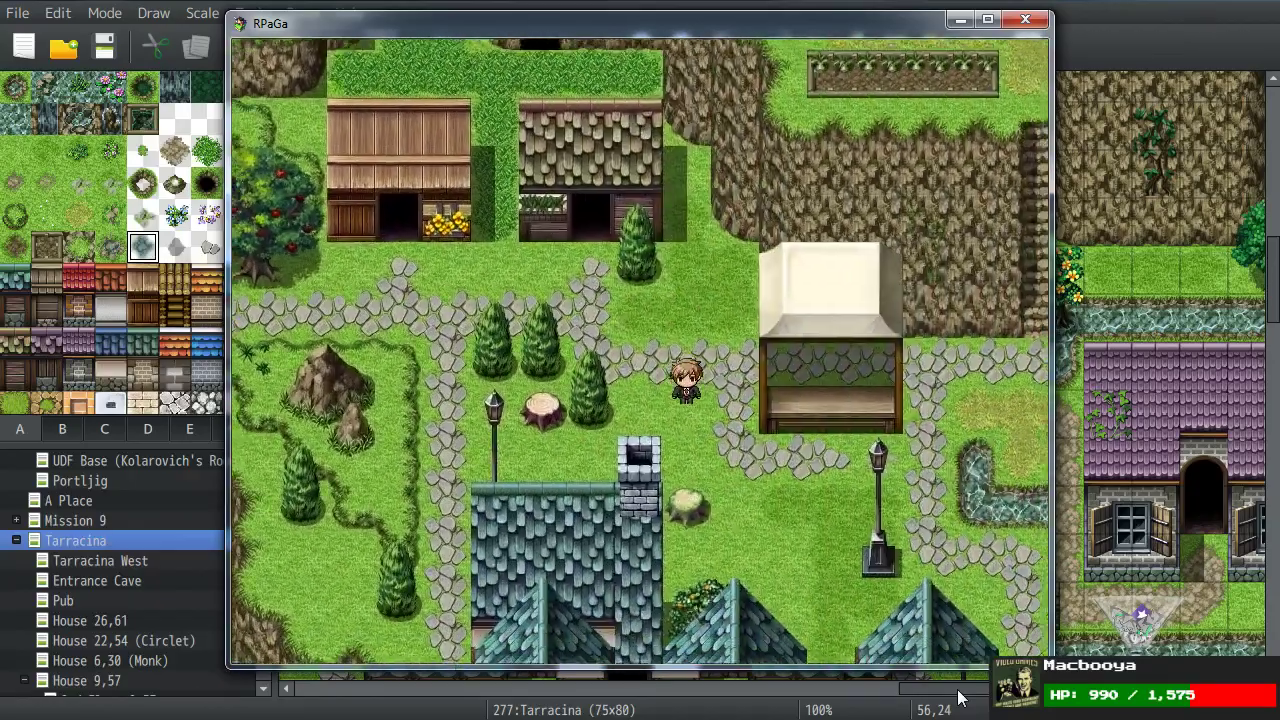
key("Escape")
key("Escape")
key("Right")
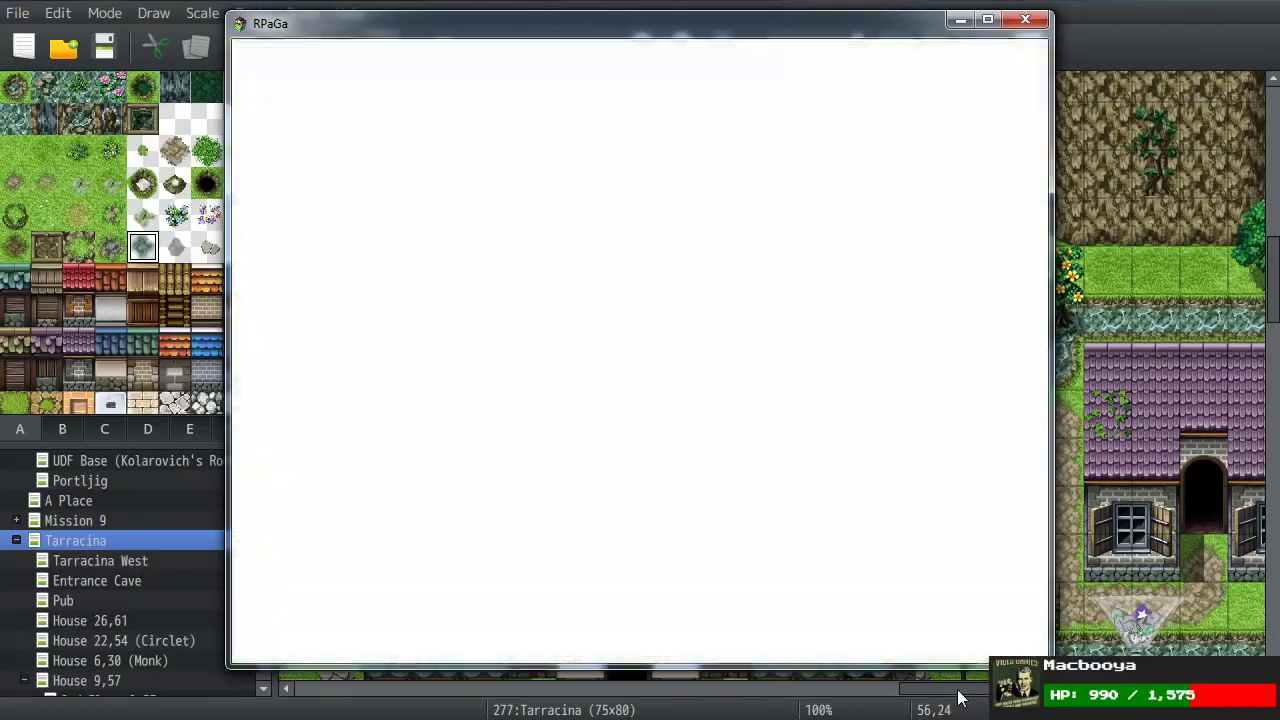
key("Return")
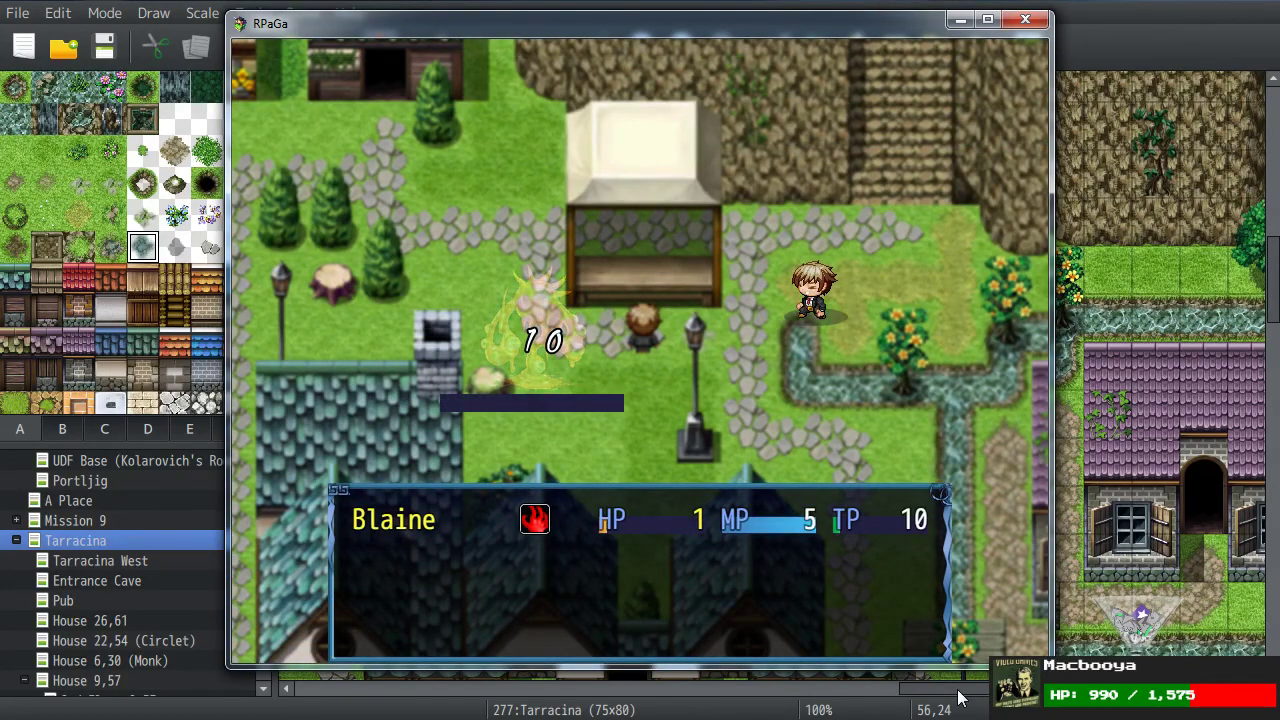
key("Return")
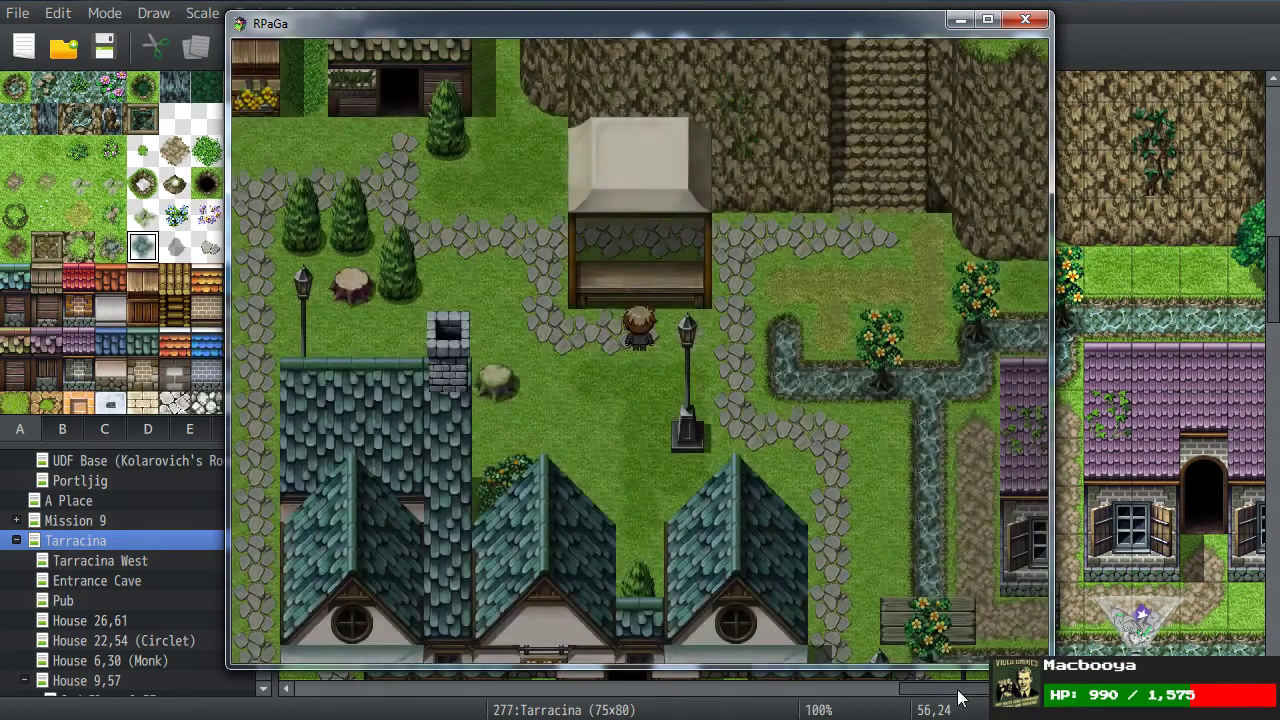
Step: Check the character's HP and MP in the party status after the battle, and end the playtest
key("Escape")
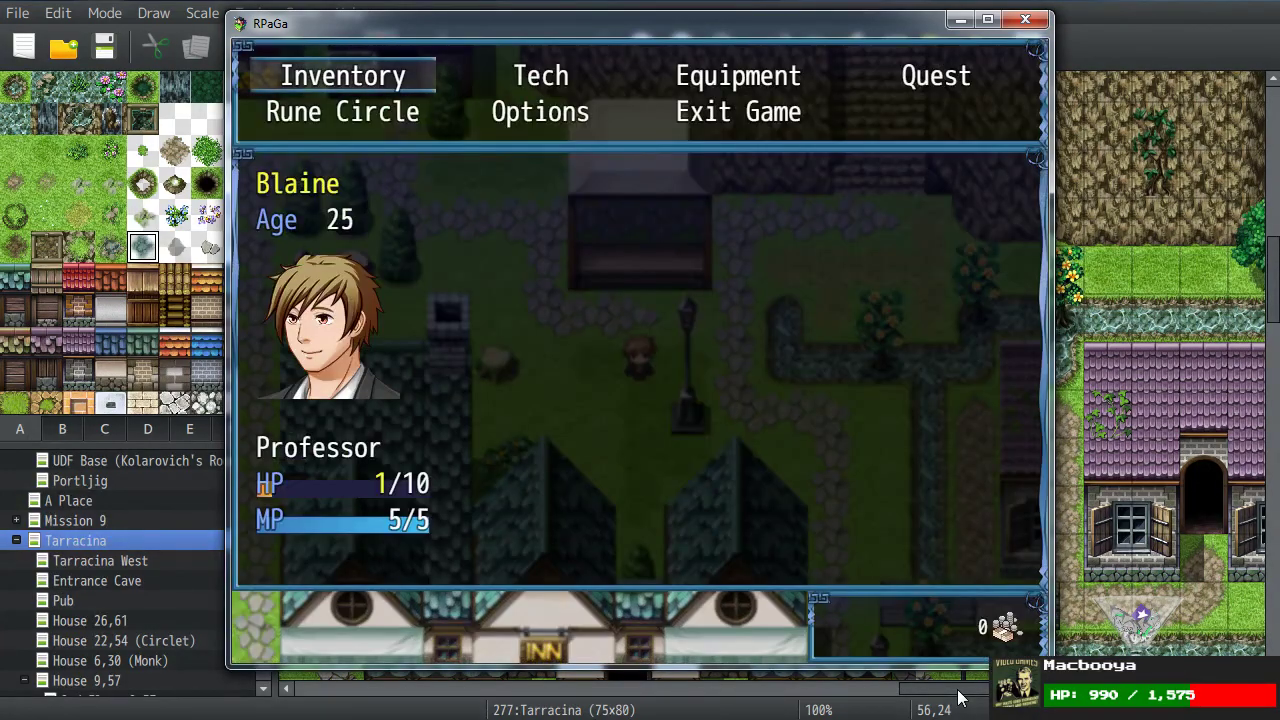
left_click(1025, 19)
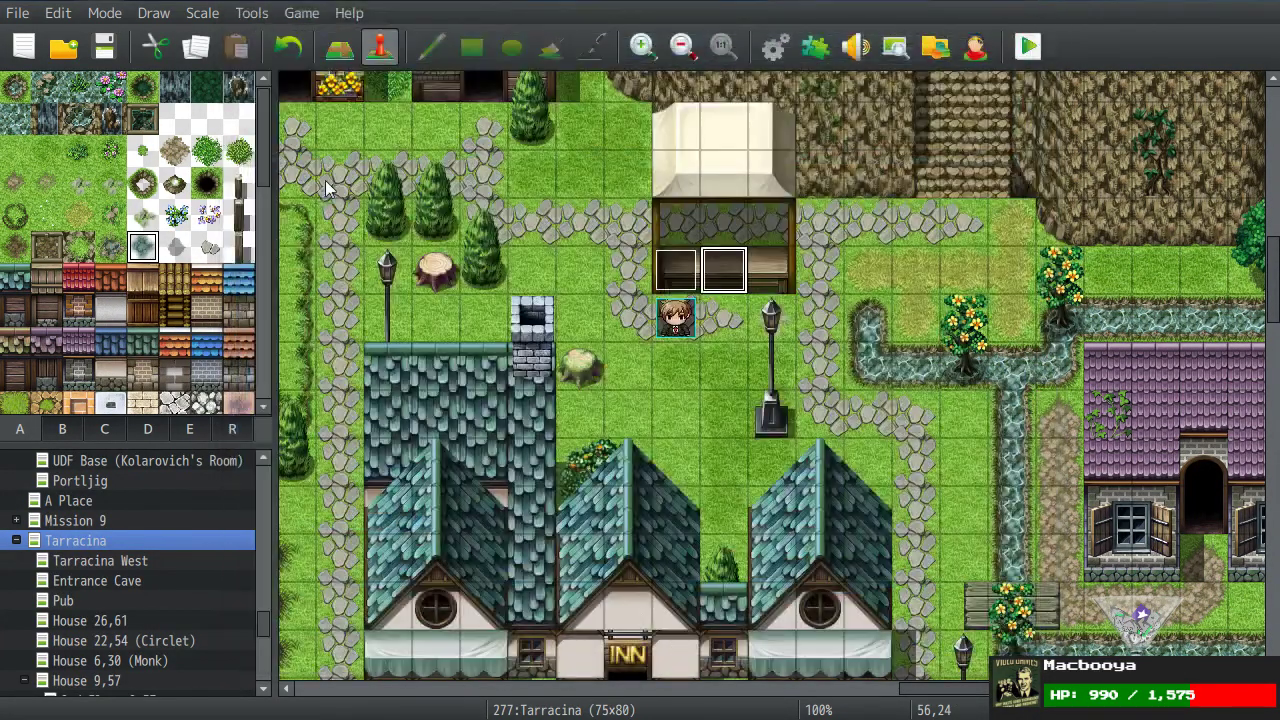
Step: Browse the background music tracks in the sound test, selecting cyrf_ogg_daybreakLOOP
left_click(848, 54)
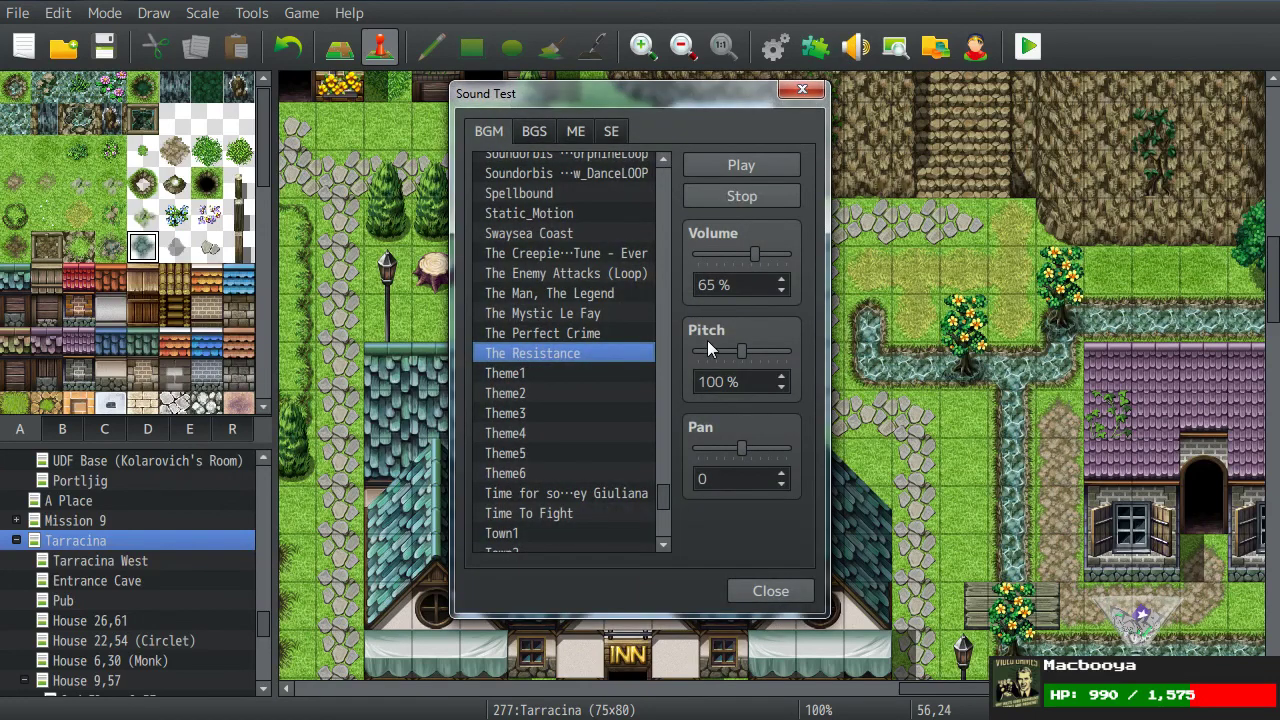
scroll(647, 413, "down", 3)
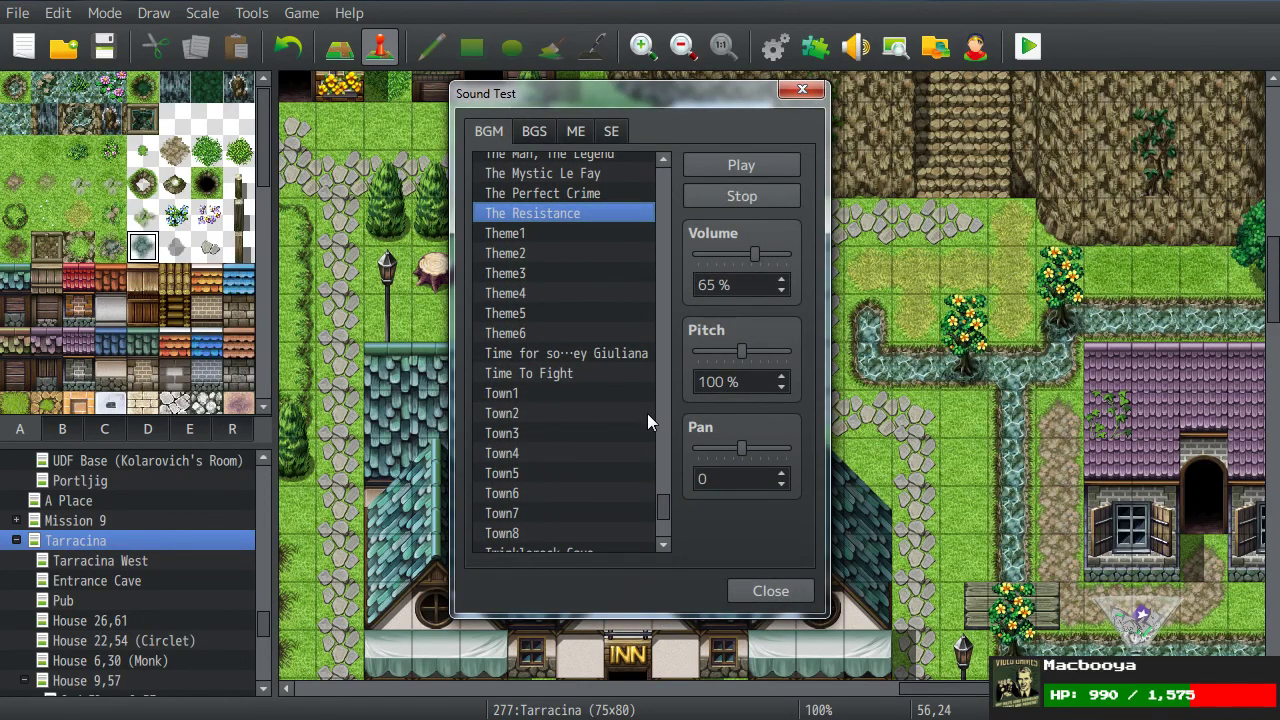
scroll(596, 367, "down", 4)
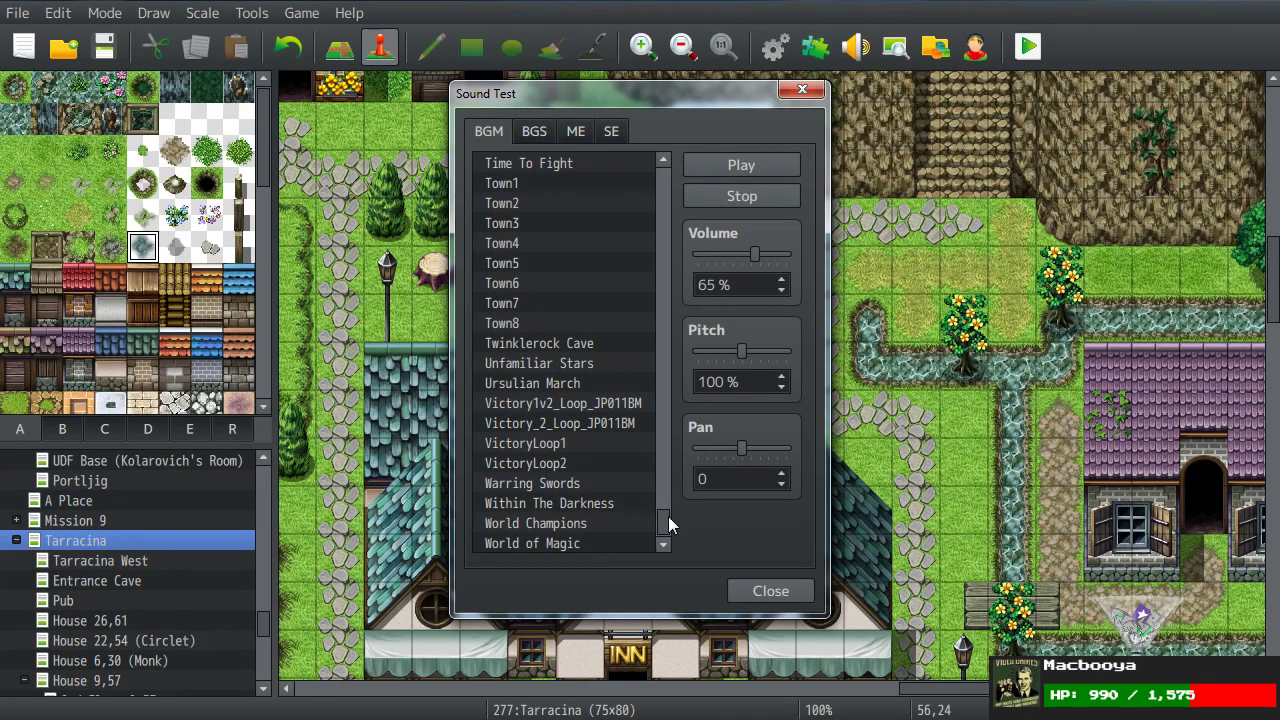
left_click_drag(664, 528, 664, 462)
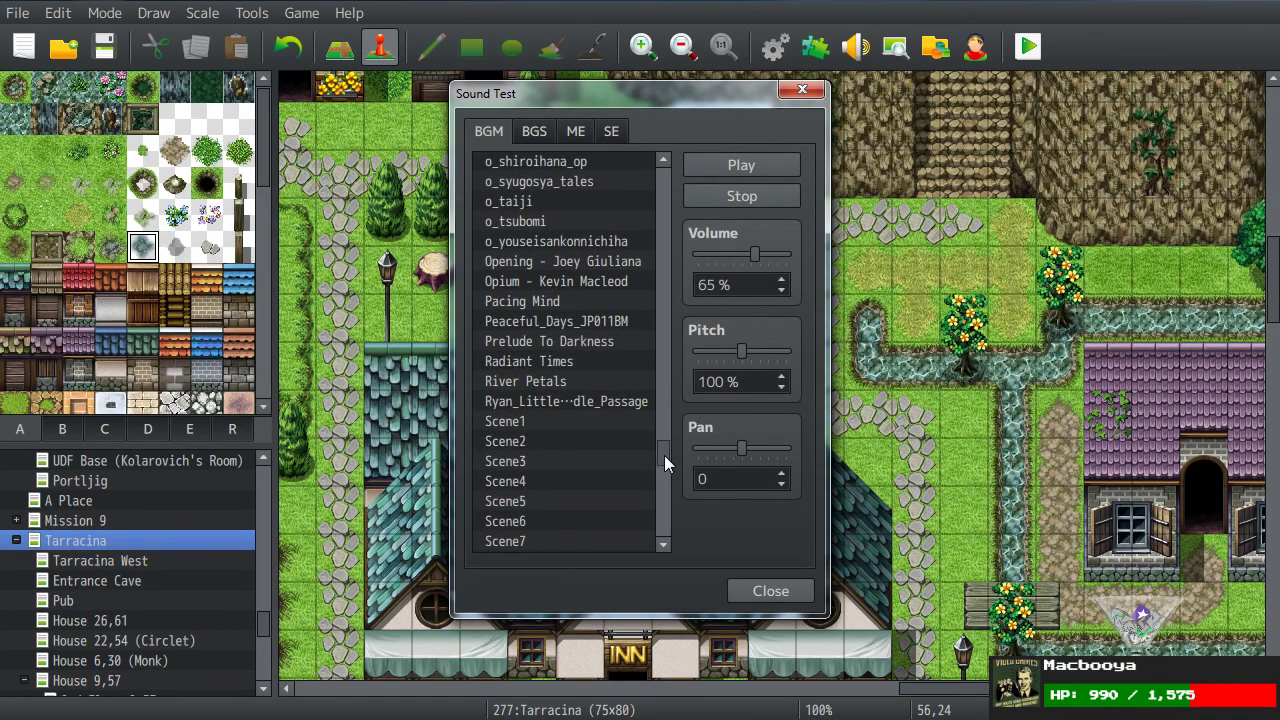
scroll(593, 356, "up", 5)
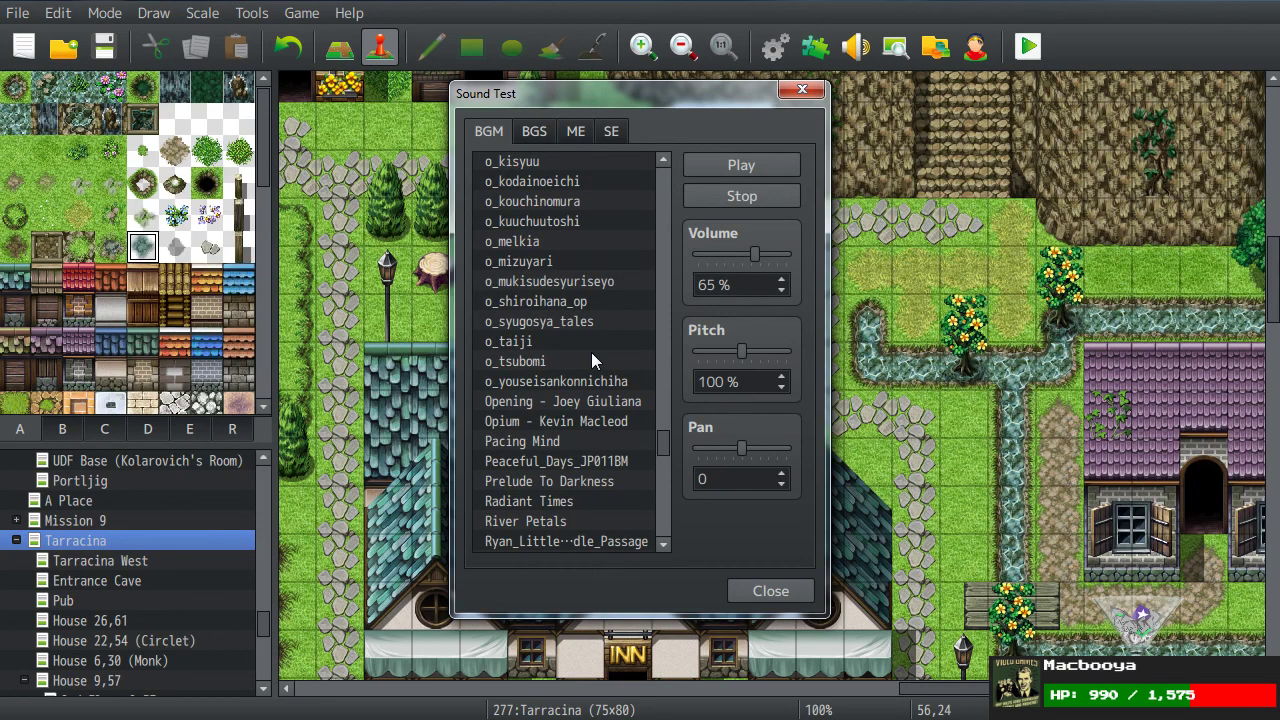
scroll(591, 361, "up", 3)
scroll(591, 352, "up", 8)
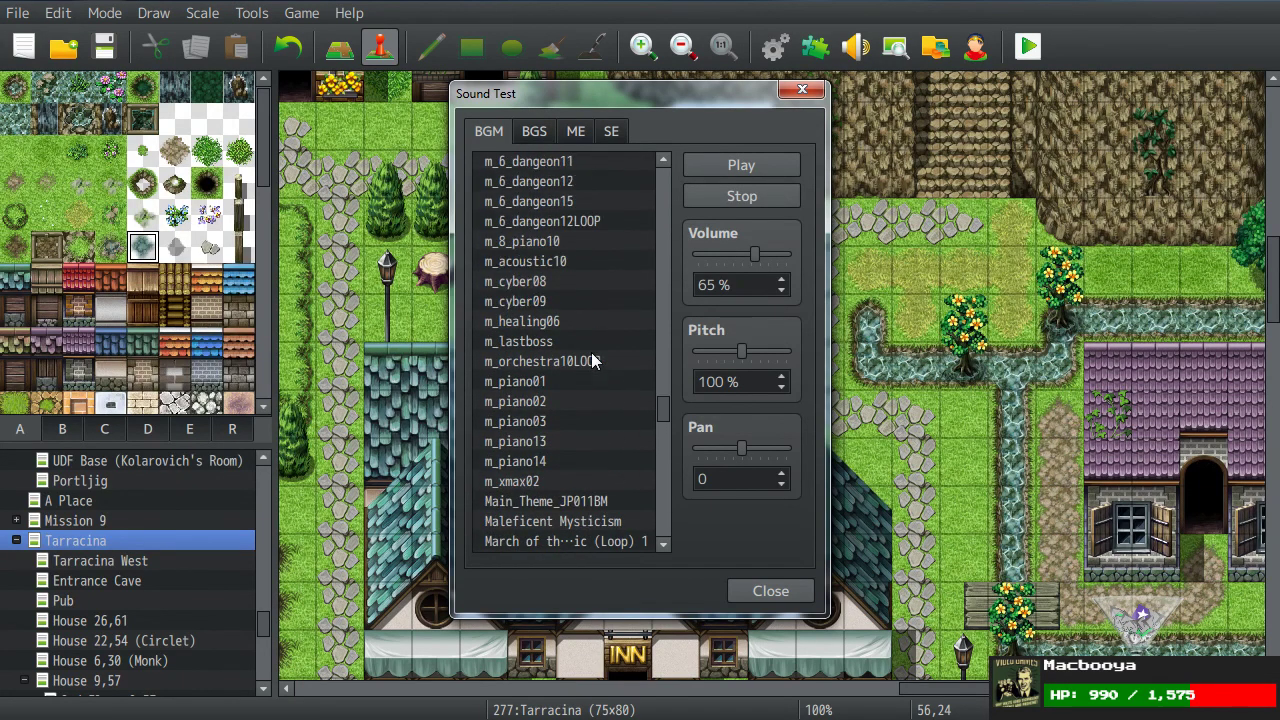
scroll(590, 352, "up", 9)
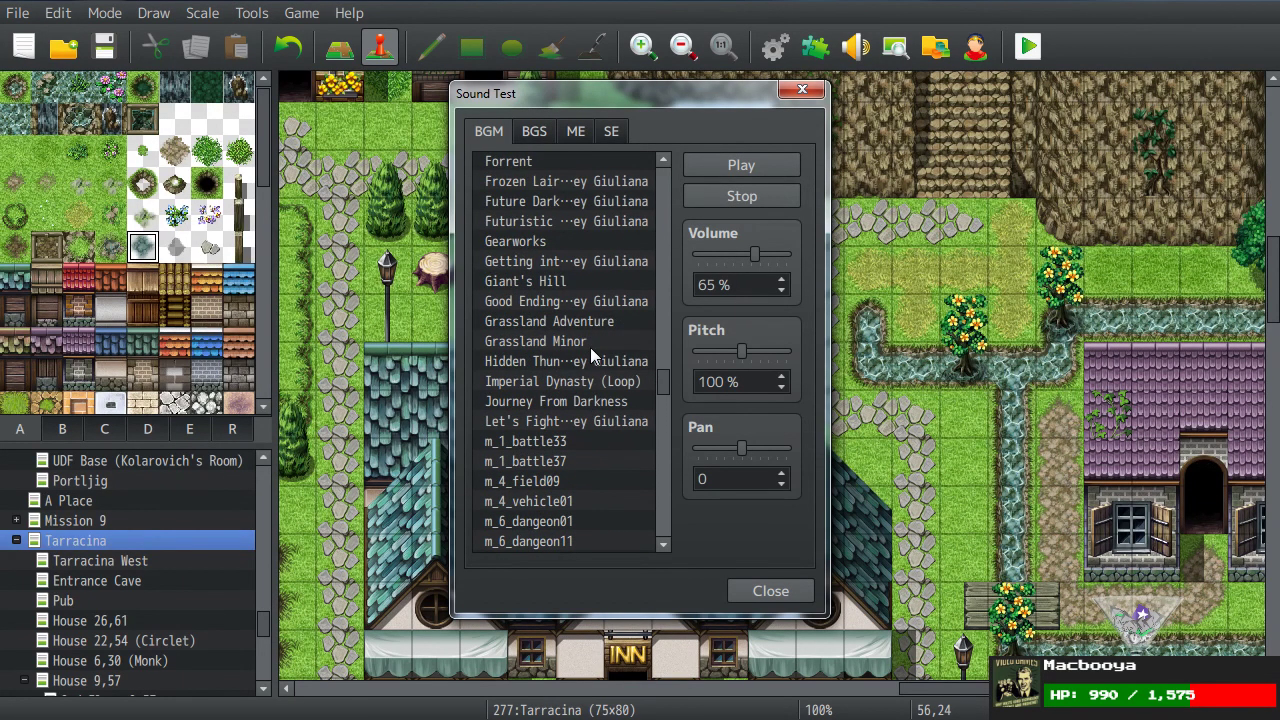
scroll(589, 361, "up", 5)
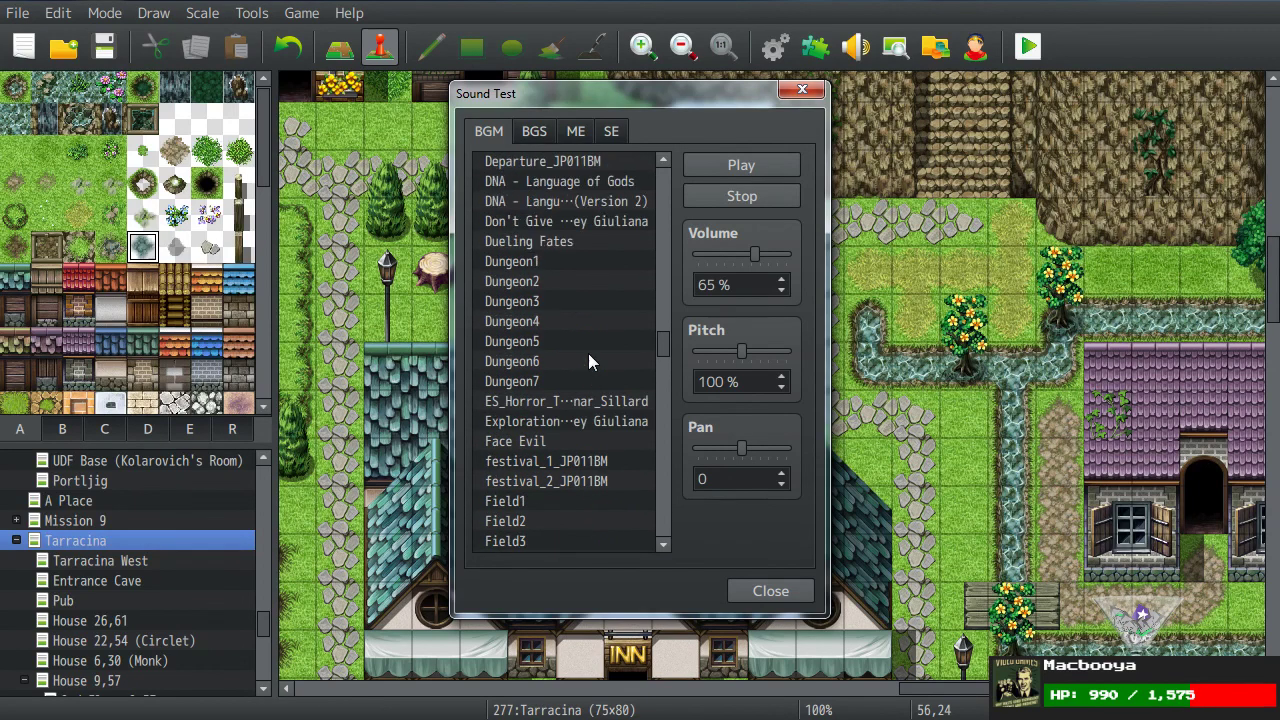
scroll(588, 353, "up", 2)
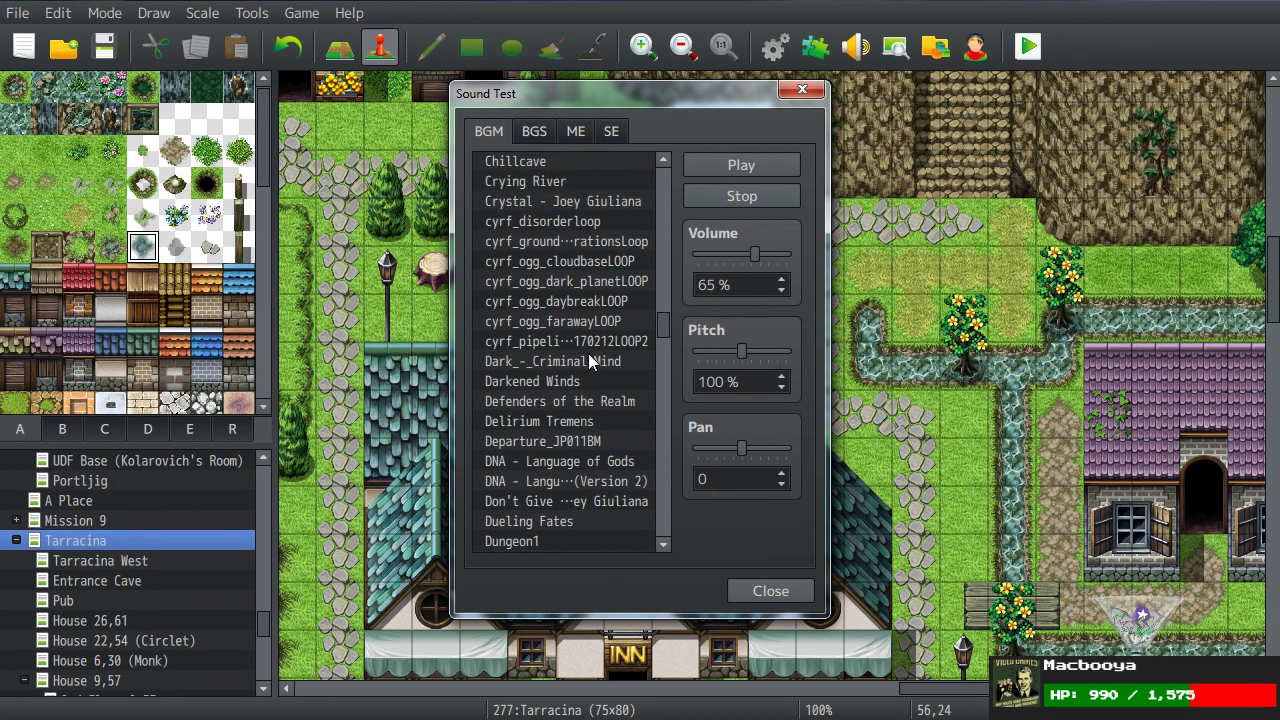
left_click(587, 361)
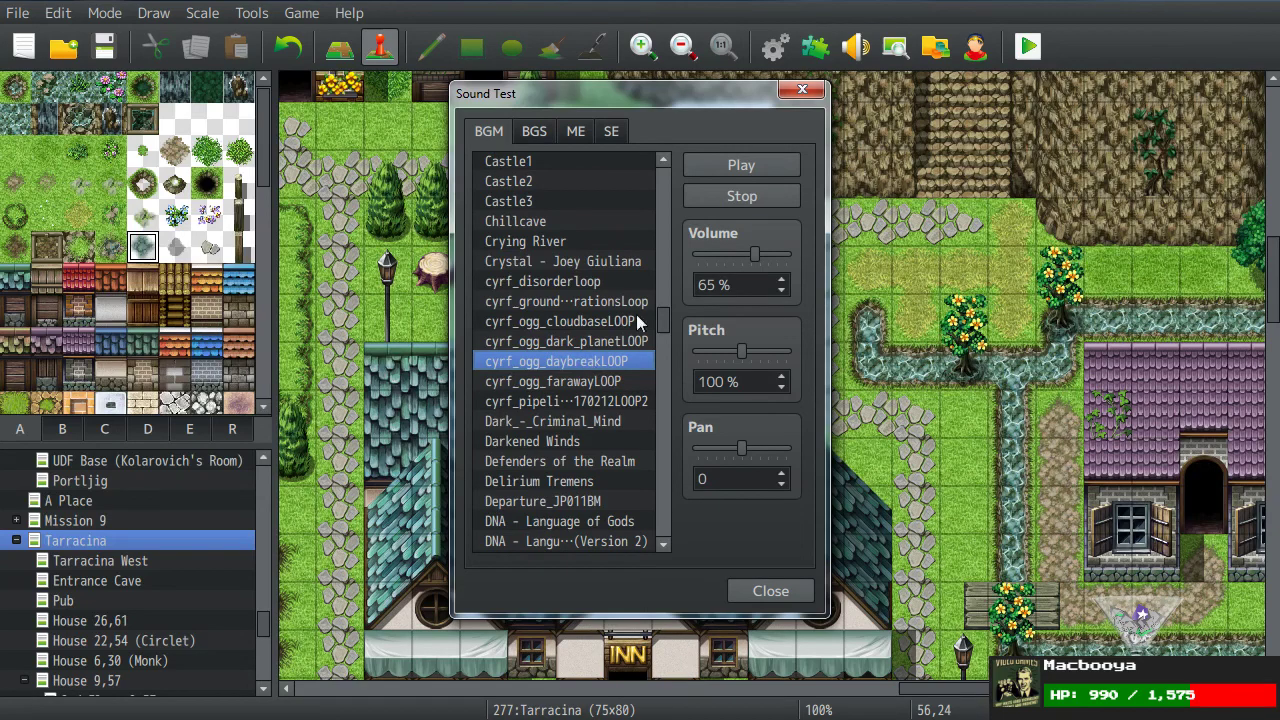
left_click(803, 92)
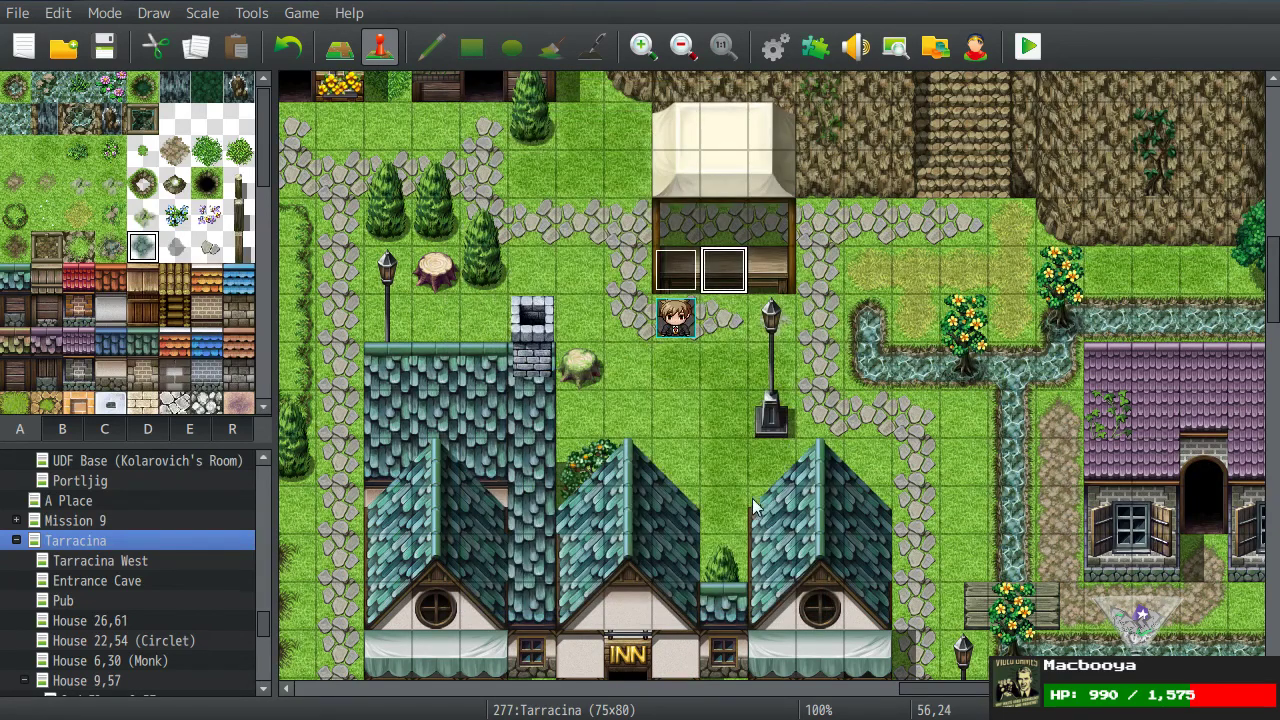
Step: Change the Fake Hedgehog state's icon in the database to the cyan horned bull head, number 4163
right_click(745, 425)
left_click(735, 398)
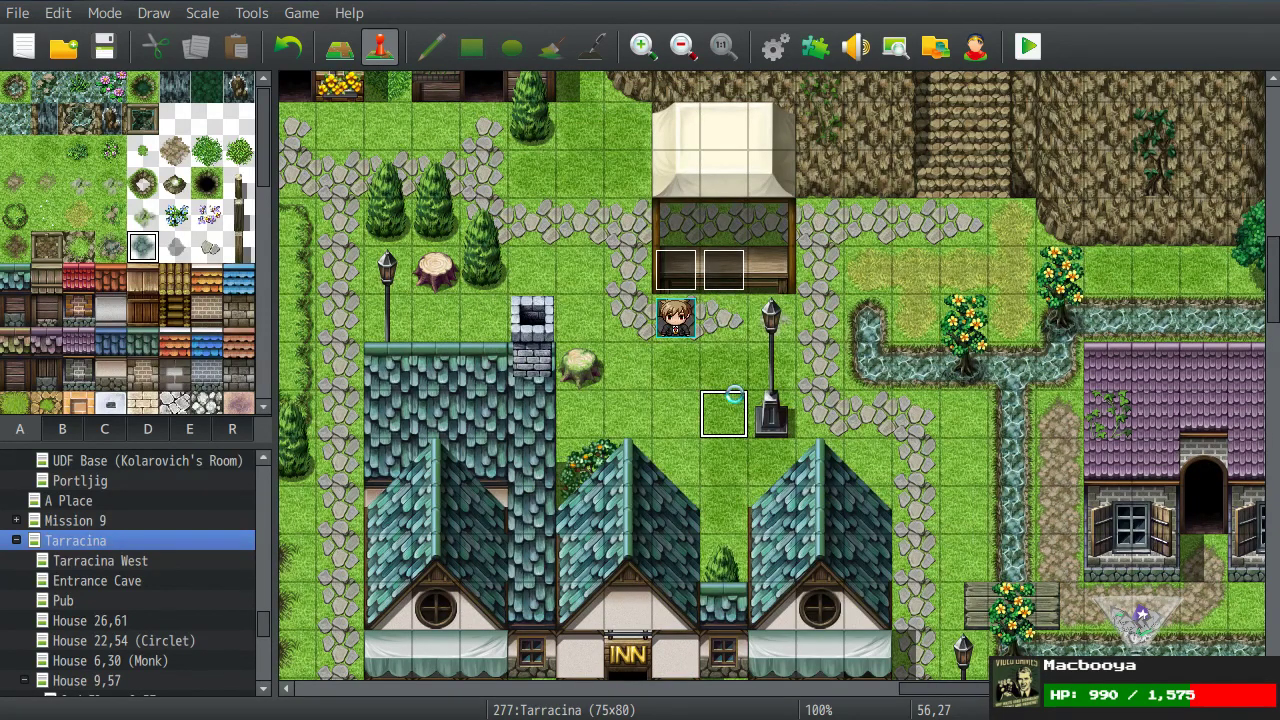
key("F9")
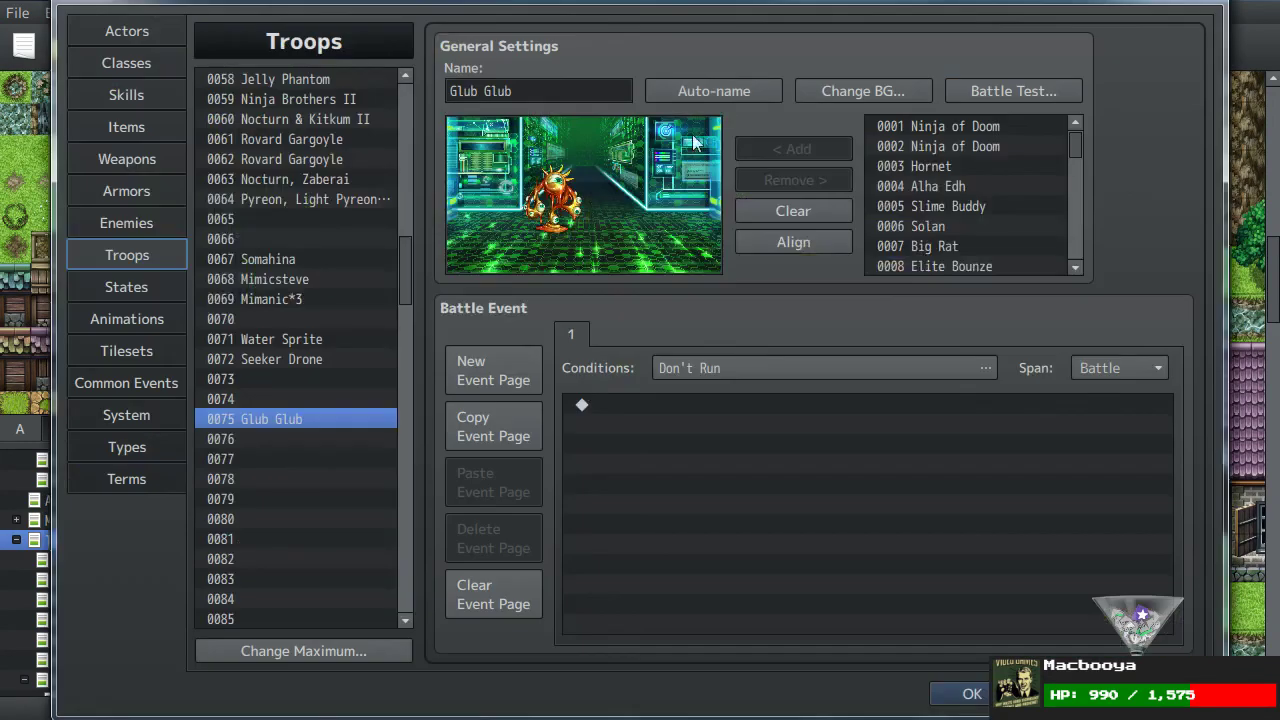
left_click(114, 288)
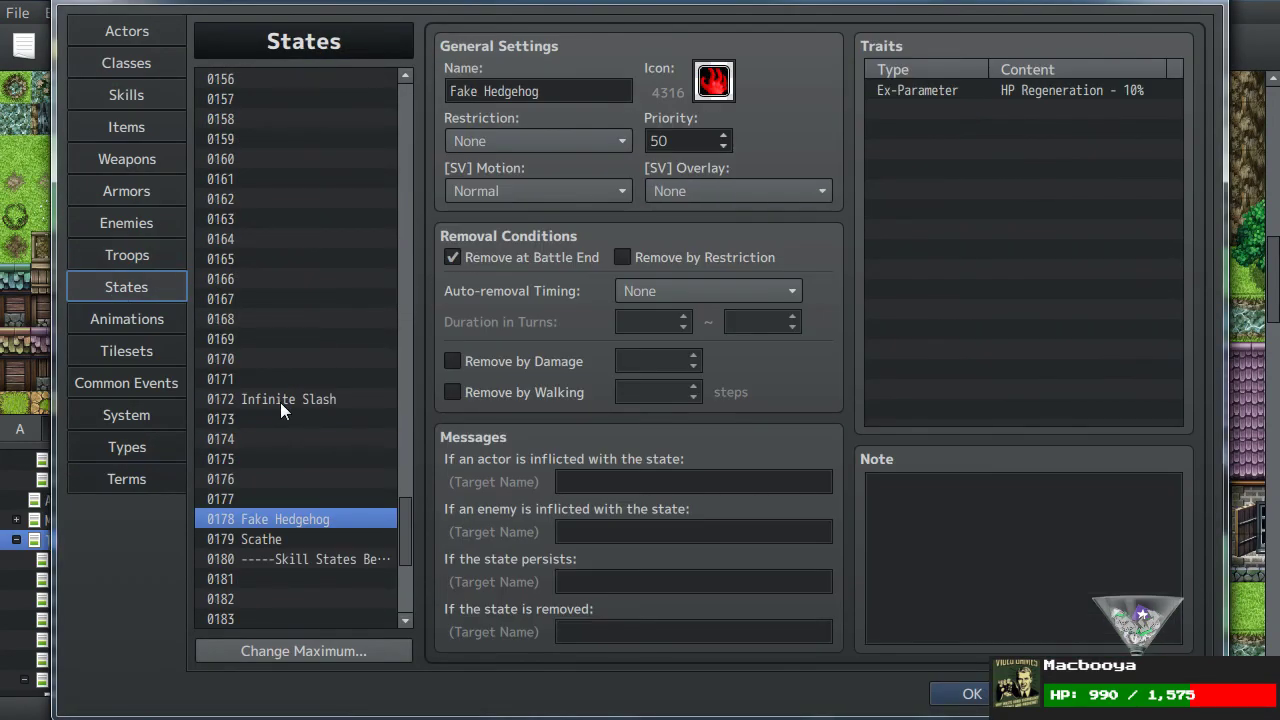
double_click(714, 84)
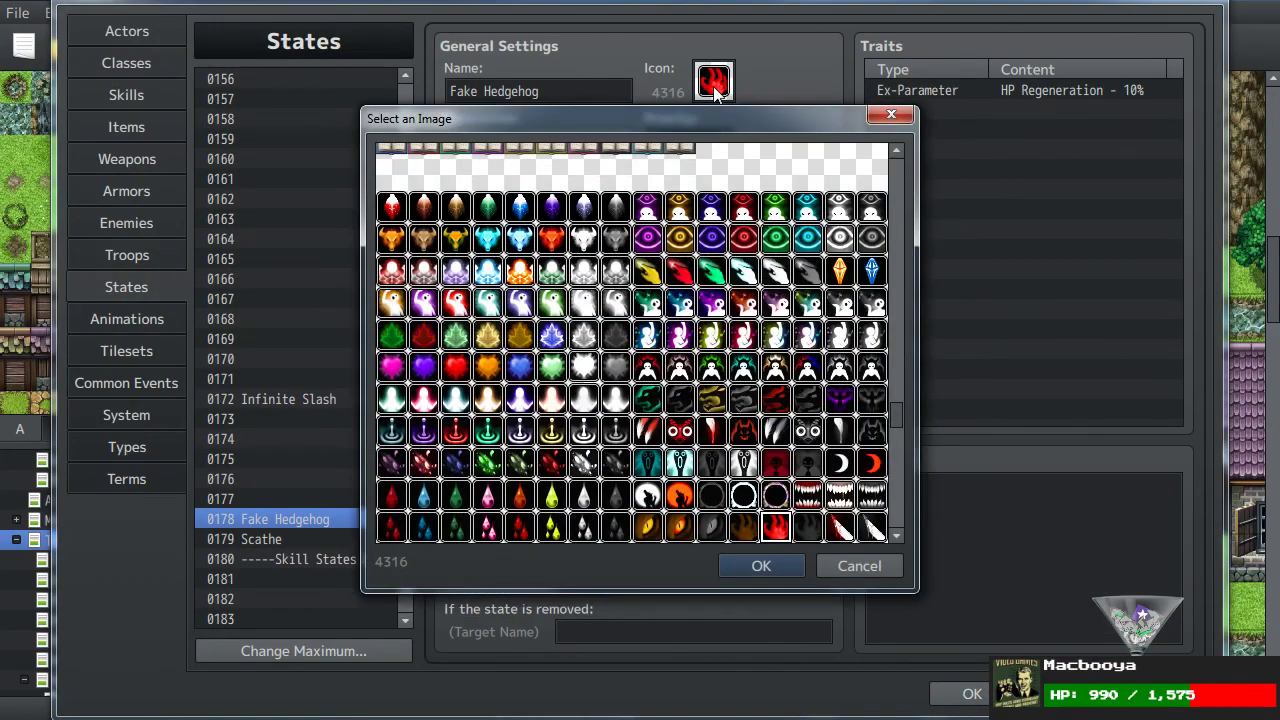
double_click(487, 240)
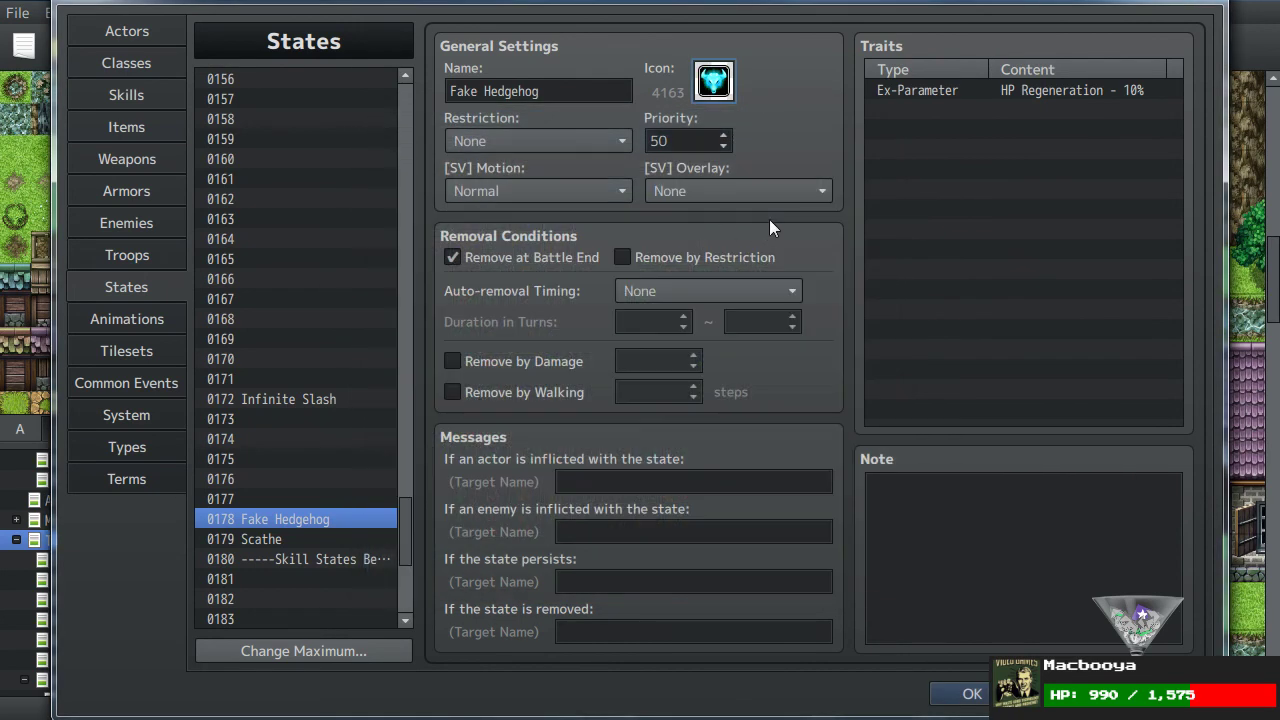
Step: Clear the name of the Fake Hedgehog state
triple_click(596, 101)
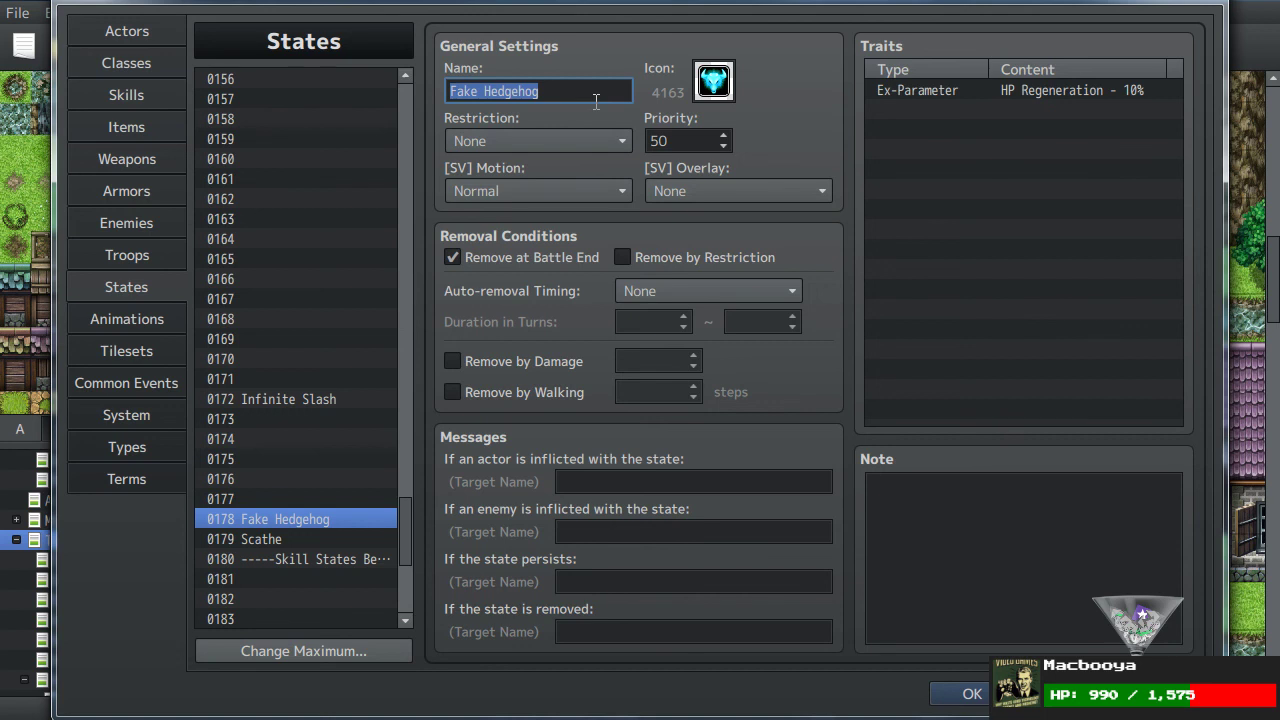
type("Fake Jubbz Diseas")
key("BackSpace")
key("BackSpace")
key("BackSpace")
key("BackSpace")
key("BackSpace")
key("BackSpace")
key("BackSpace")
key("BackSpace")
key("BackSpace")
key("BackSpace")
key("BackSpace")
key("BackSpace")
key("BackSpace")
key("BackSpace")
key("BackSpace")
key("BackSpace")
key("BackSpace")
key("BackSpace")
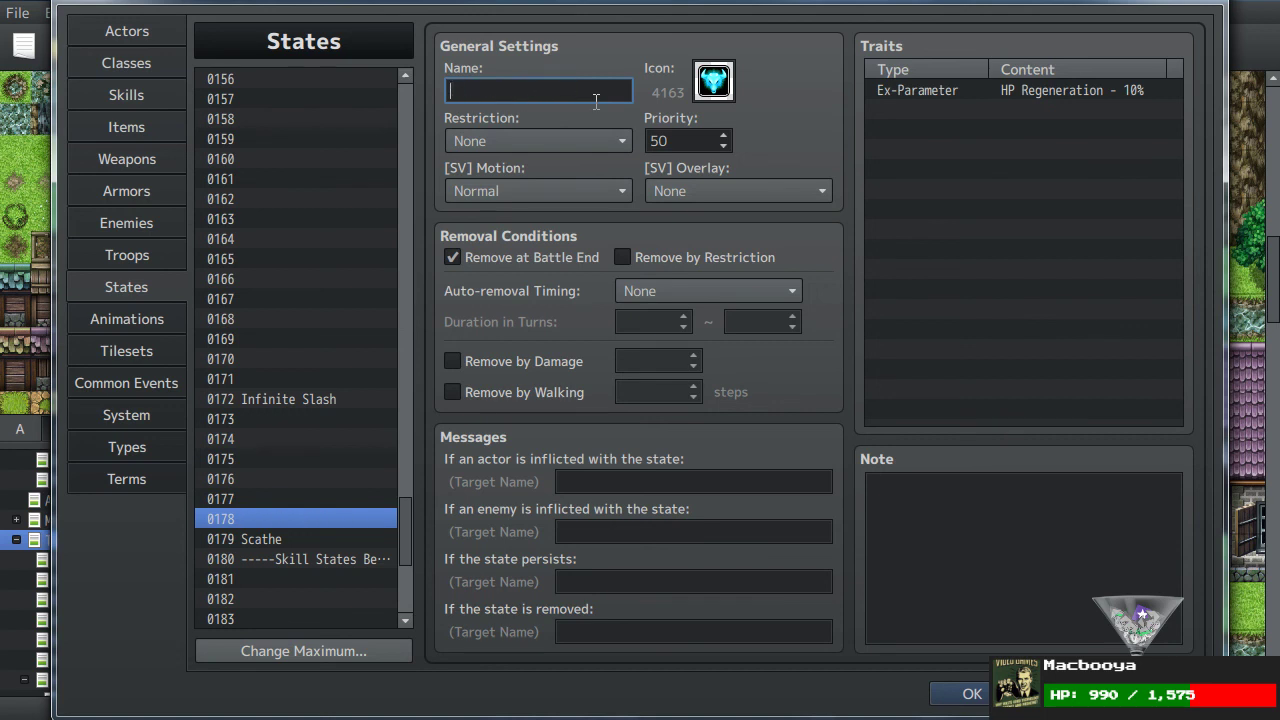
Step: Delete the HP Regeneration trait from state 0178 and name the state ??????????
left_click(878, 89)
key("Delete")
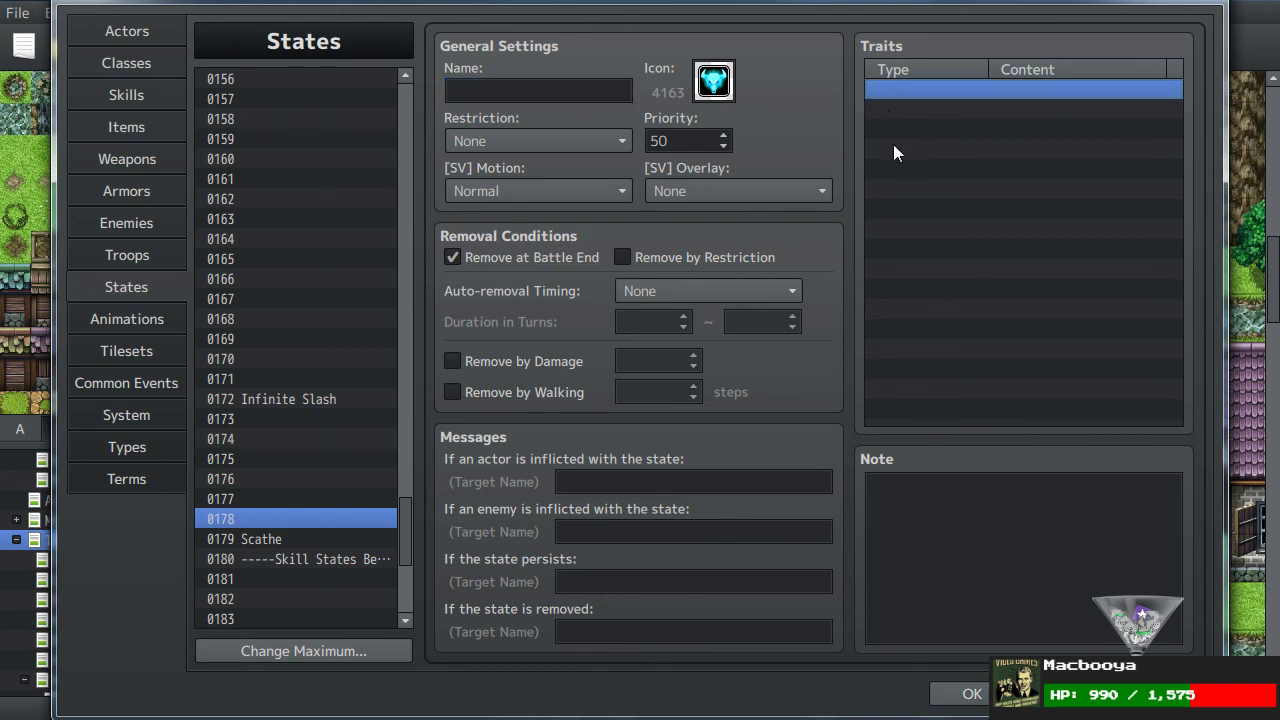
left_click(559, 86)
type("??????????")
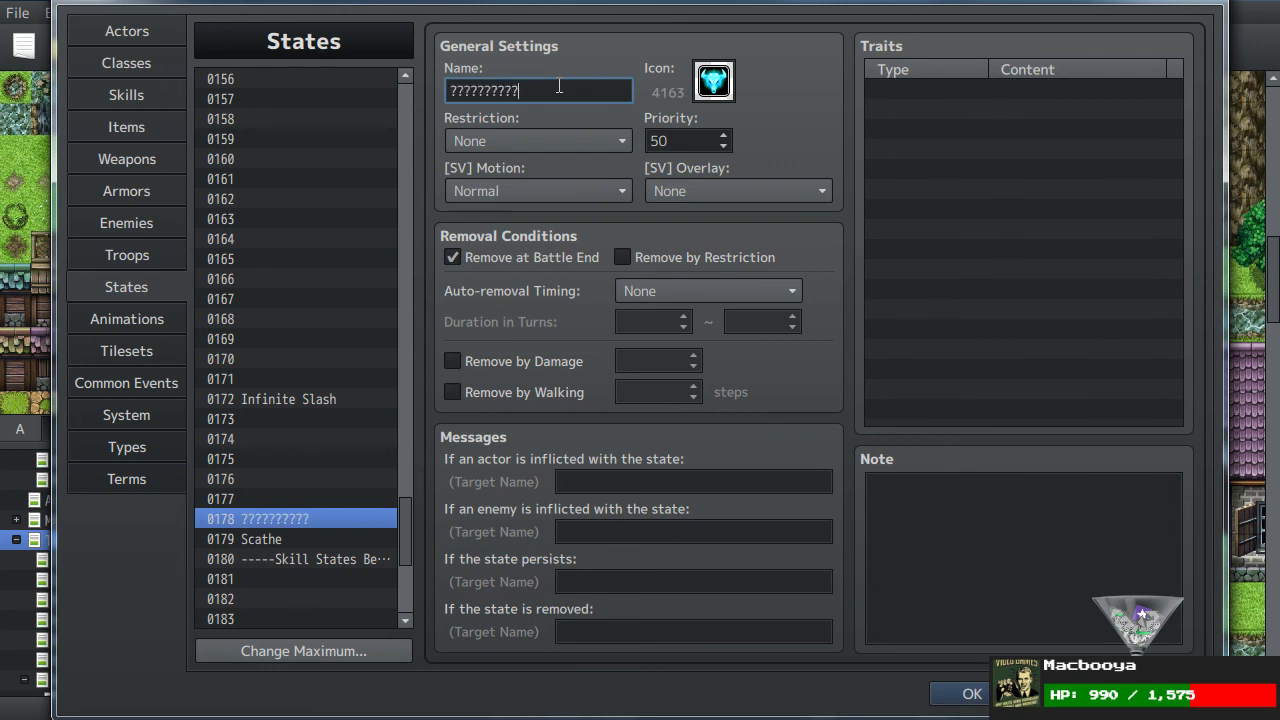
double_click(1056, 219)
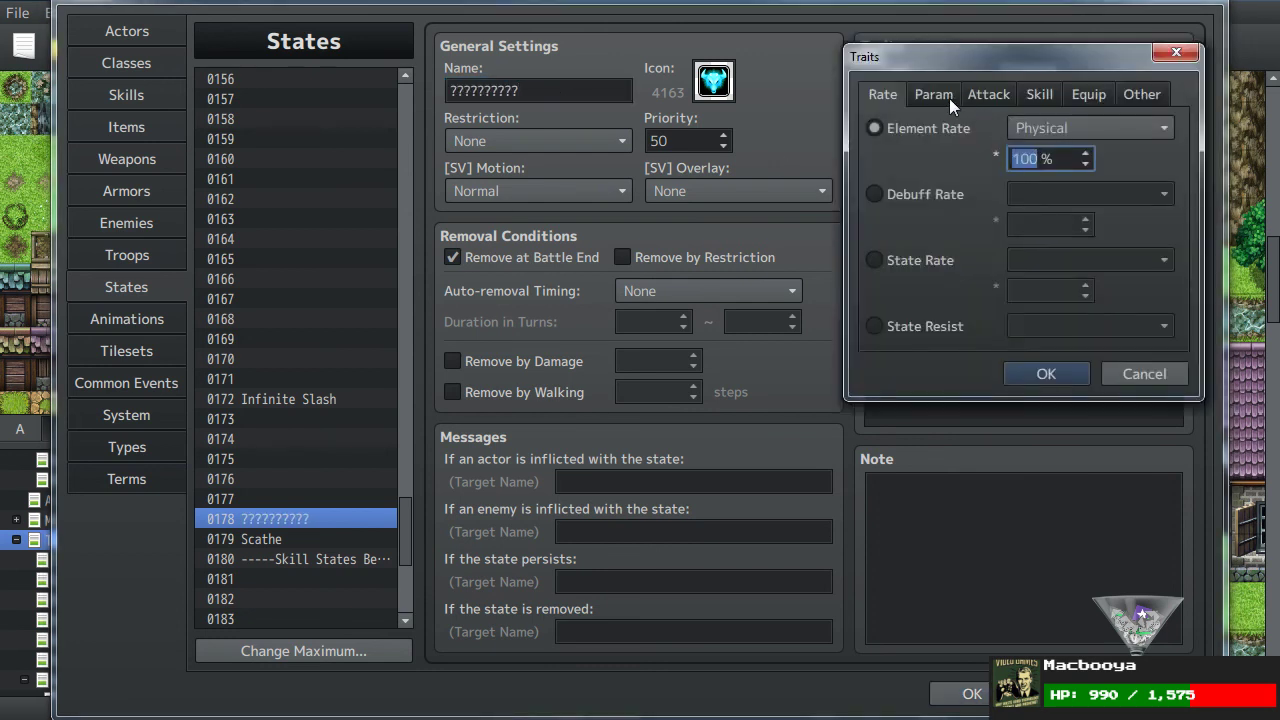
left_click(1165, 56)
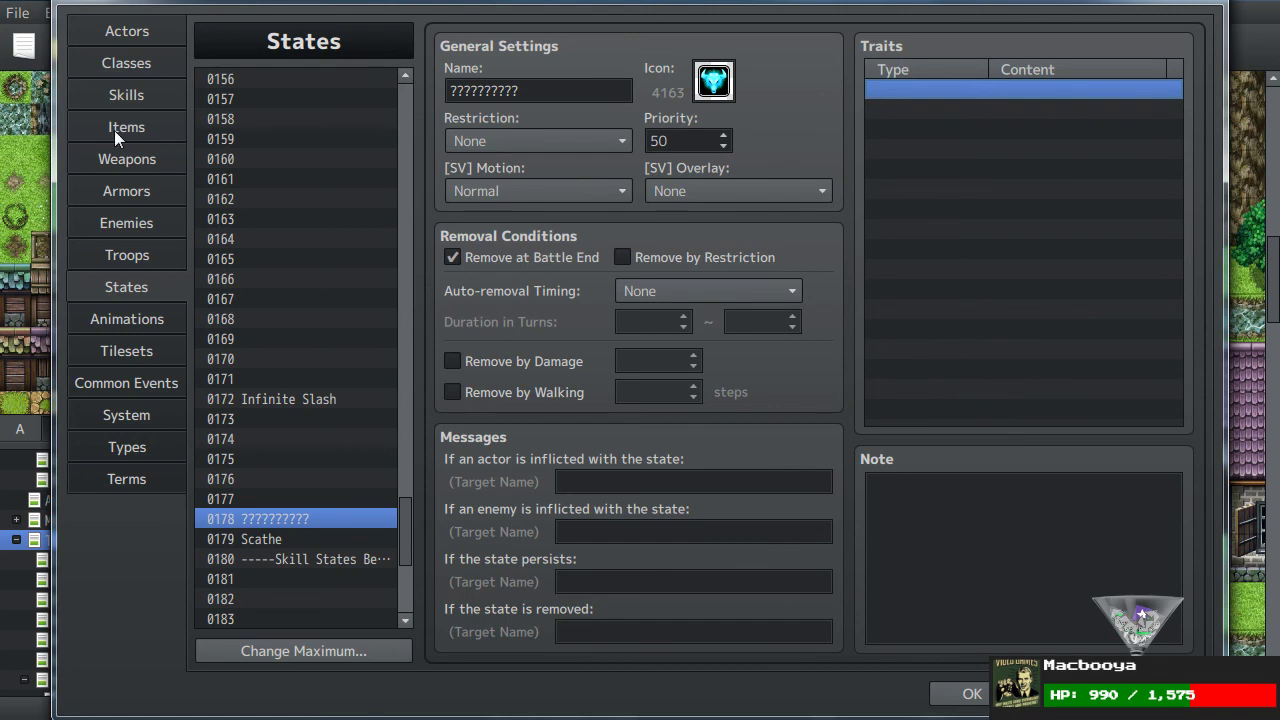
Step: Name the empty item 0178 in the database ??????????
left_click(121, 126)
left_click_drag(405, 135, 413, 305)
left_click(249, 426)
left_click(245, 406)
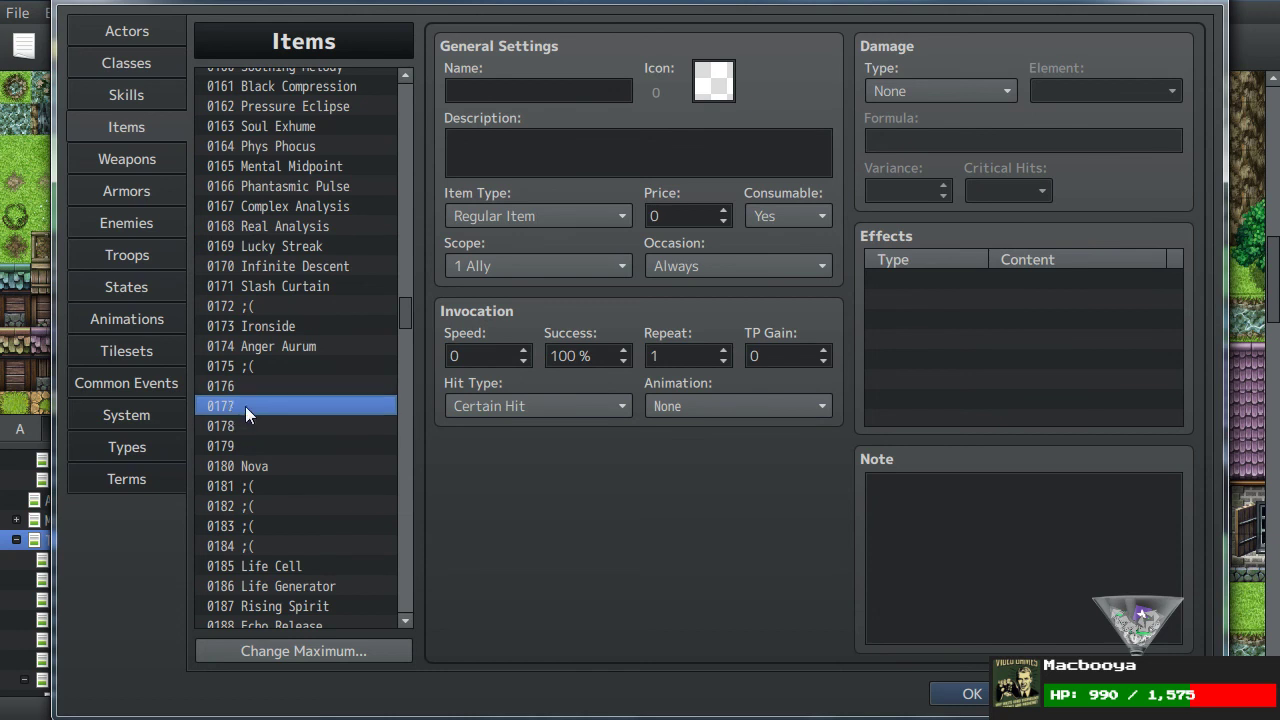
left_click(243, 426)
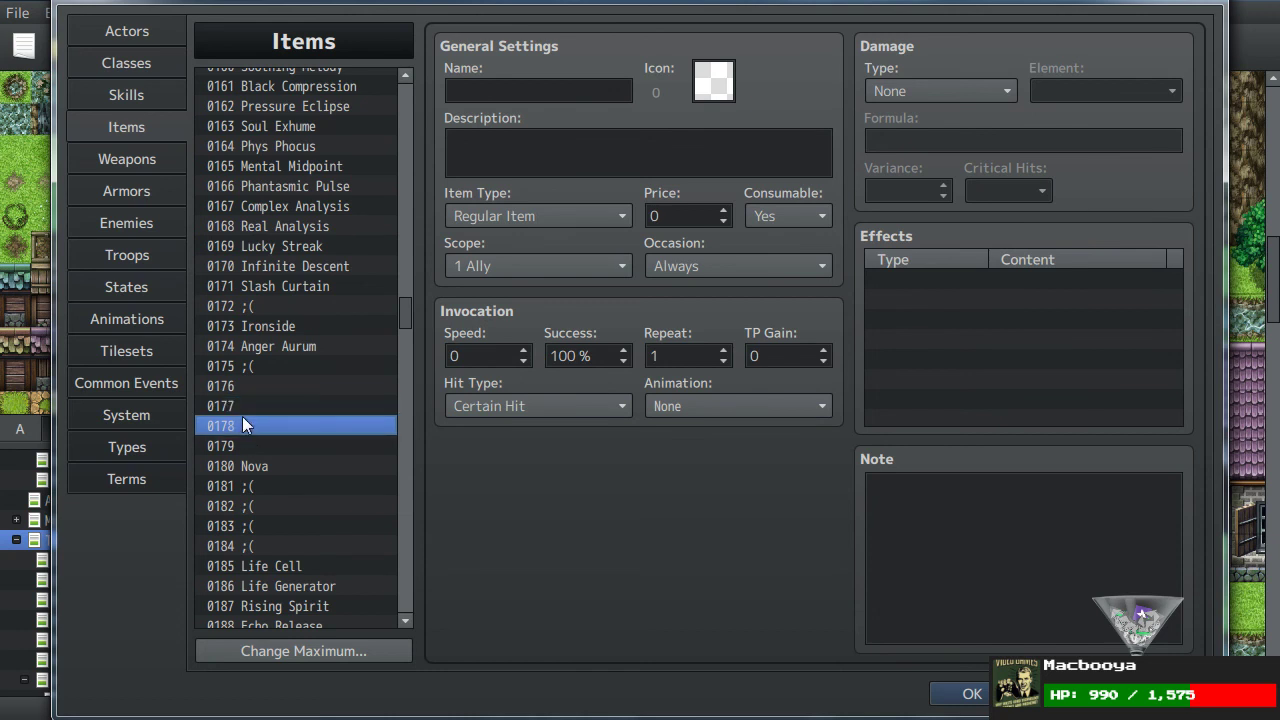
left_click(538, 88)
type("??????????")
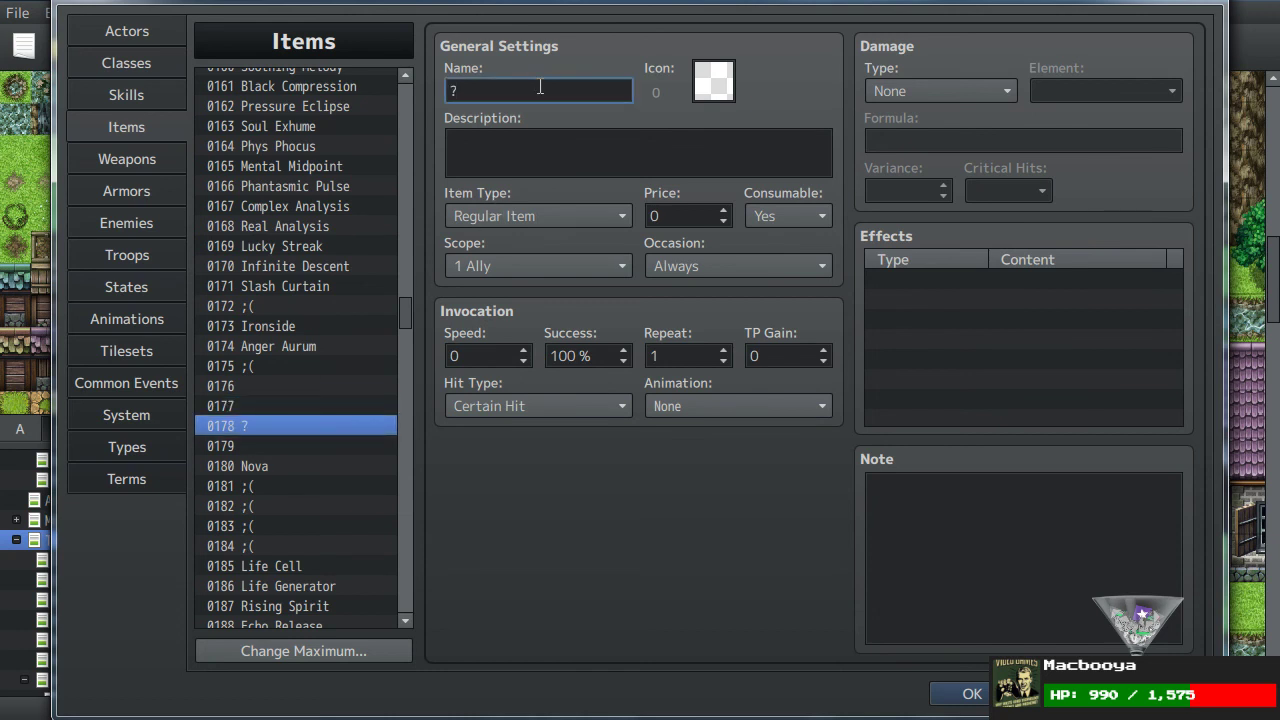
Step: Look through the potion rows of the icon sheet for a suitable icon for item 0178
double_click(718, 80)
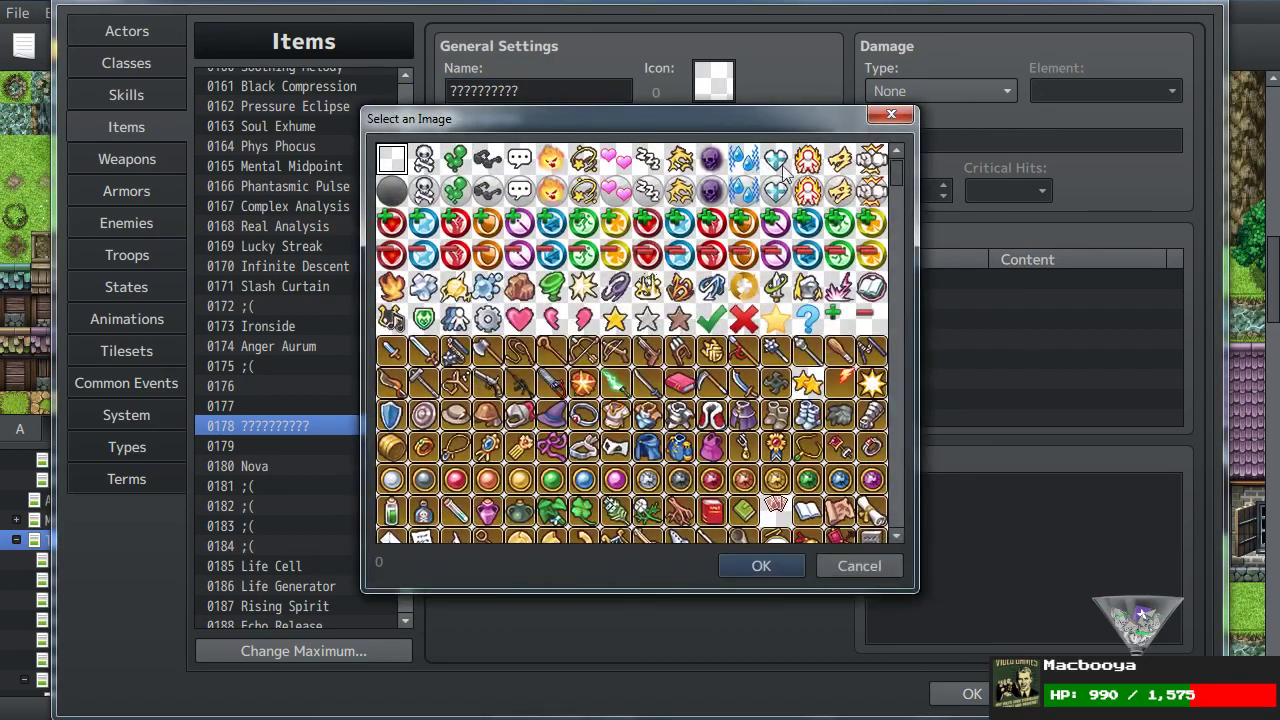
mouse_move(894, 168)
left_mouse_down()
mouse_move(908, 441)
mouse_move(914, 334)
mouse_move(892, 274)
mouse_move(890, 192)
left_mouse_up()
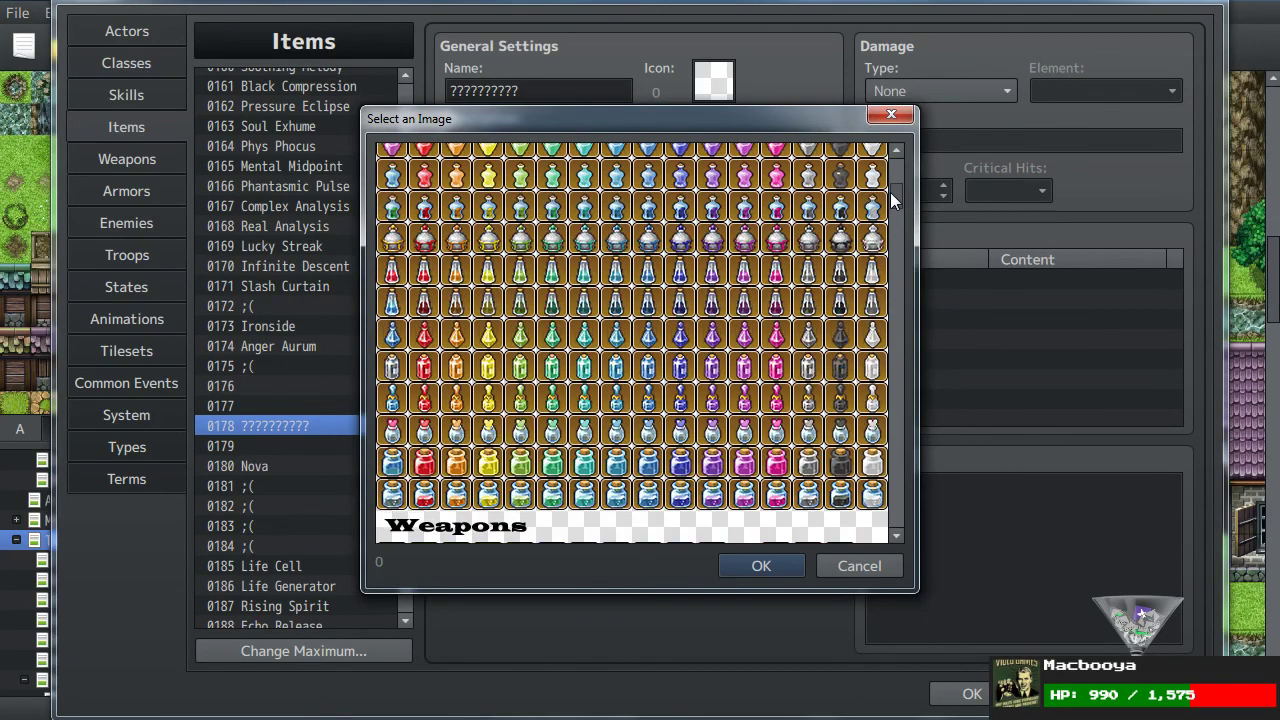
scroll(706, 362, "up", 5)
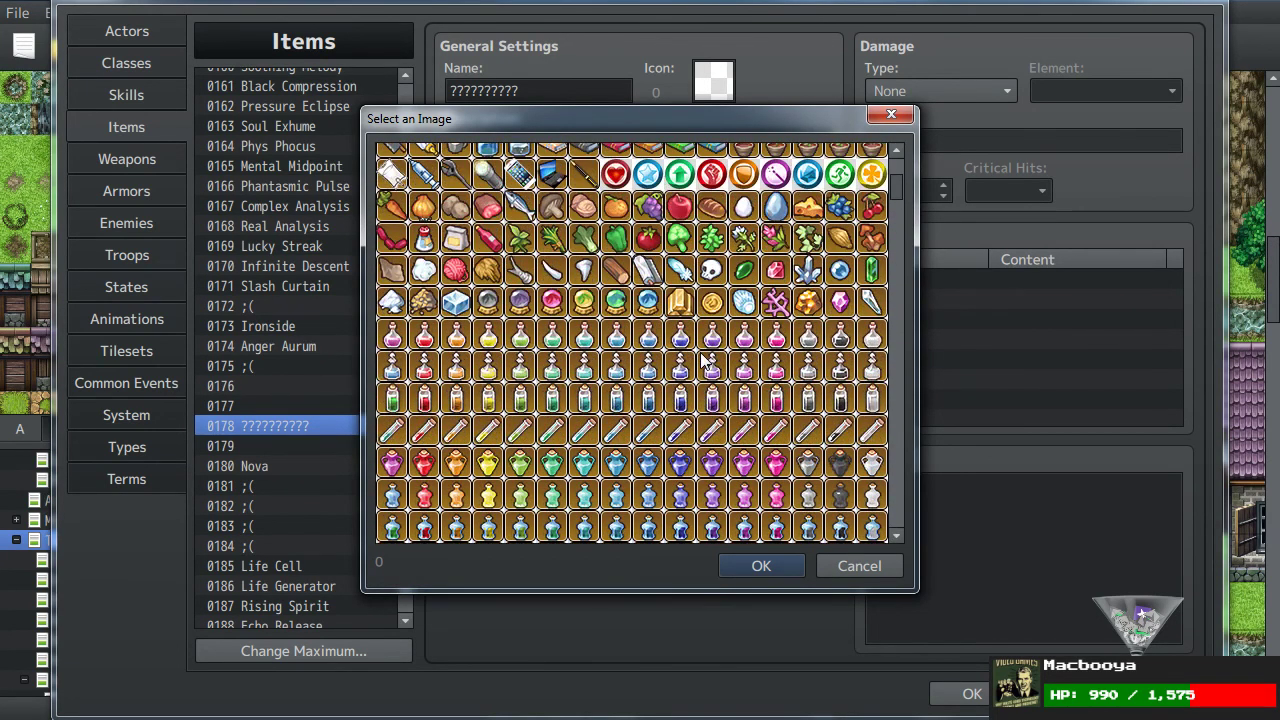
scroll(700, 365, "up", 3)
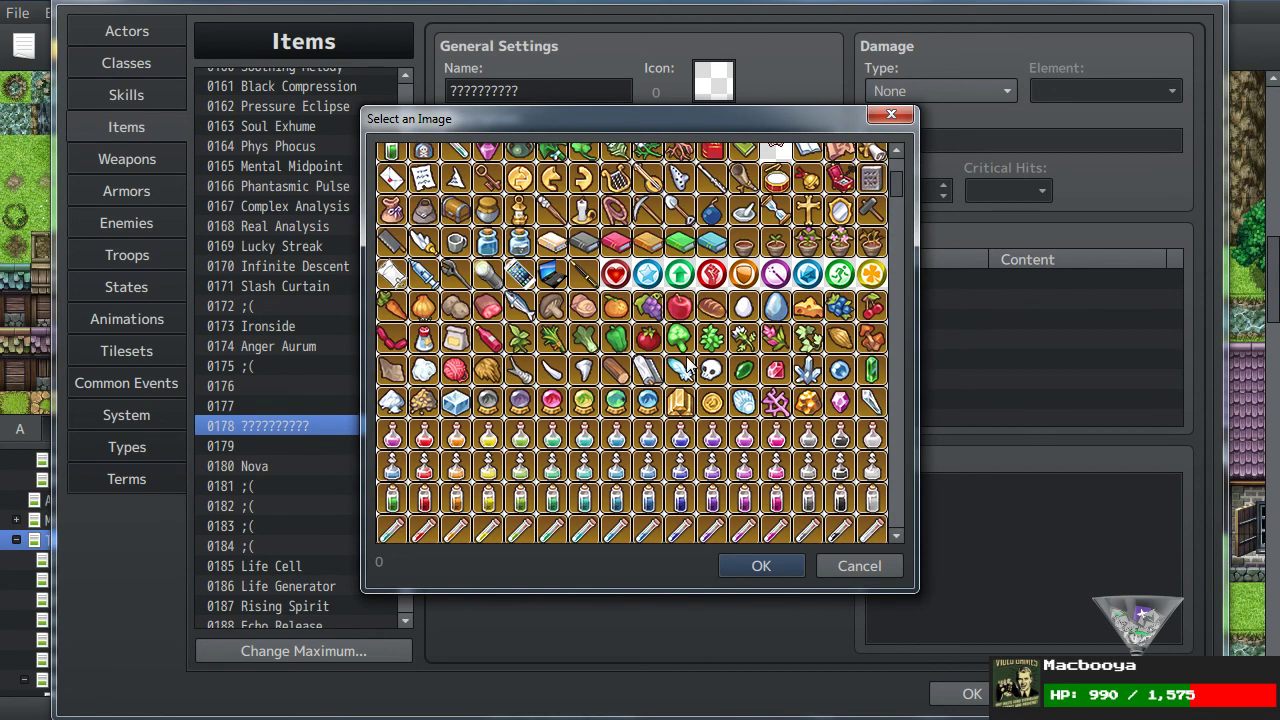
scroll(687, 365, "down", 5)
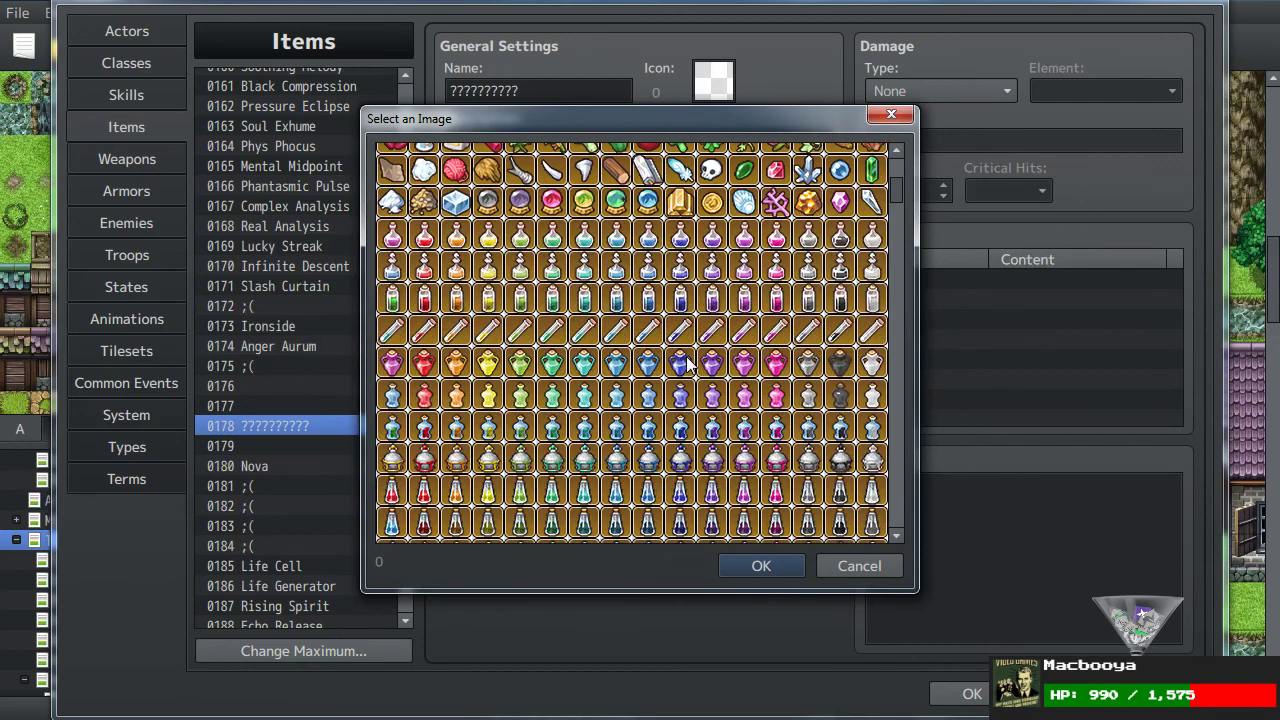
scroll(687, 365, "down", 2)
scroll(687, 365, "down", 3)
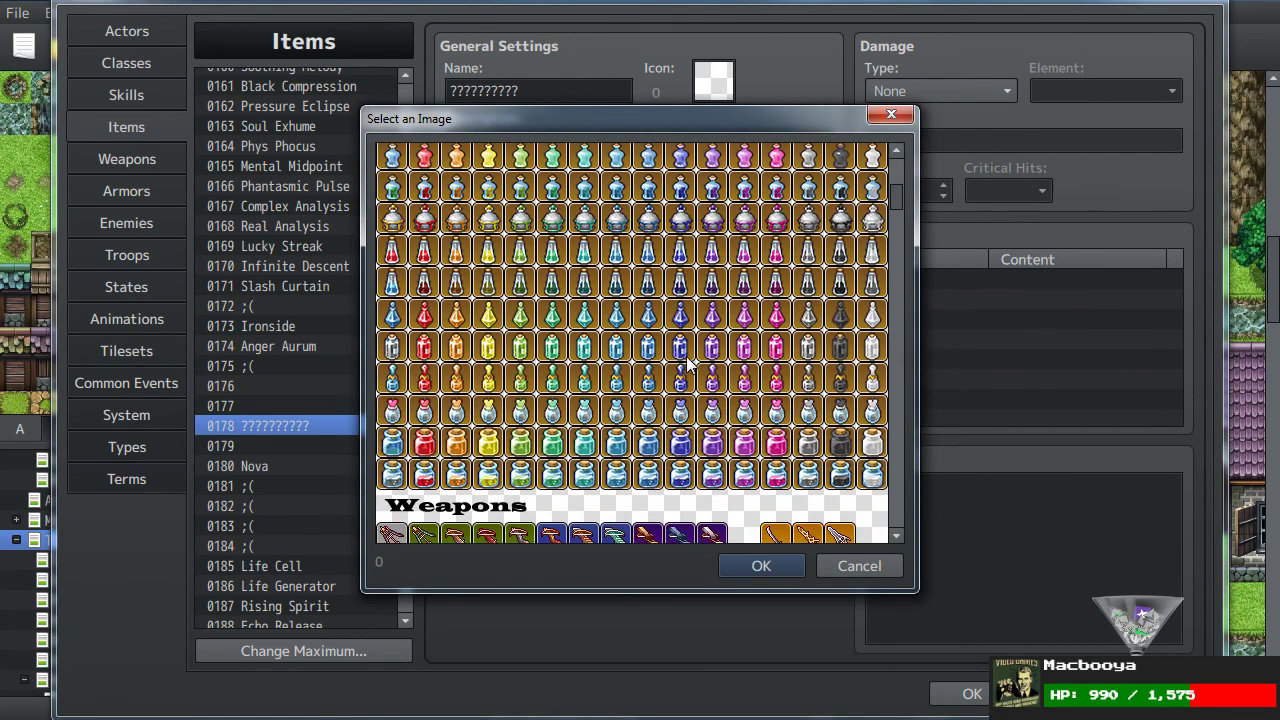
scroll(687, 365, "up", 4)
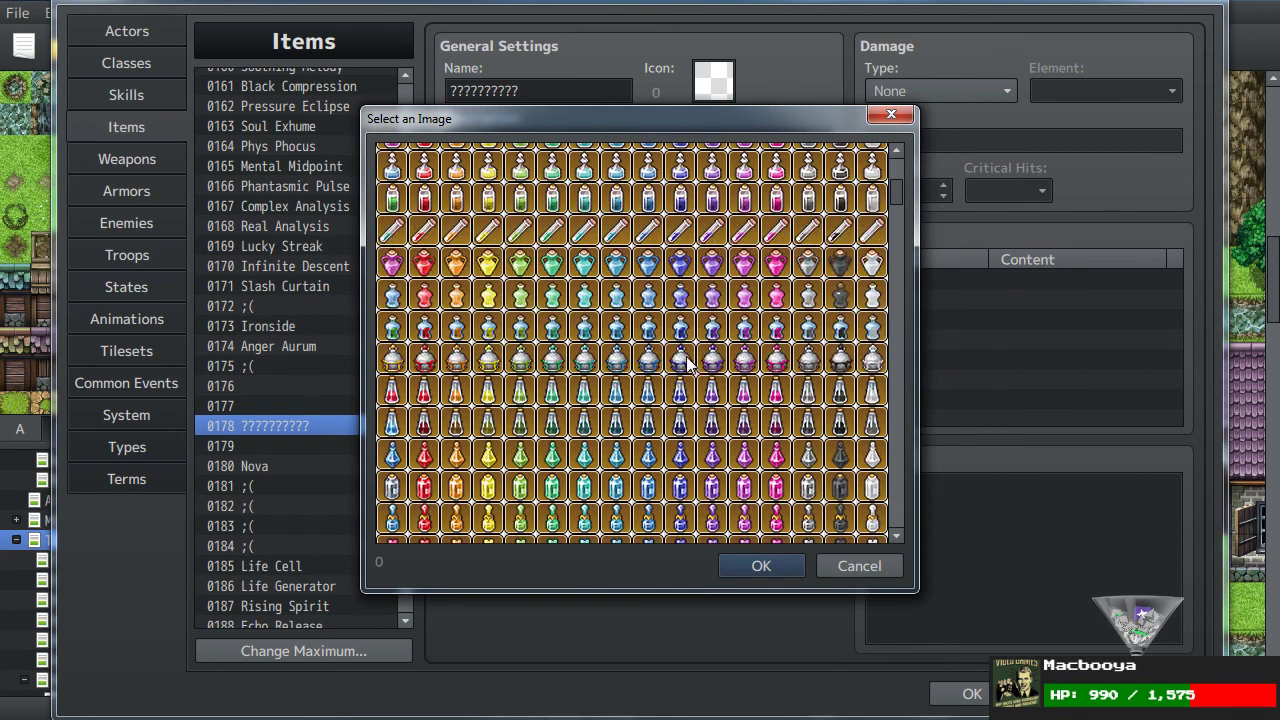
left_click(412, 370)
left_click_drag(412, 378, 690, 368)
scroll(690, 368, "up", 4)
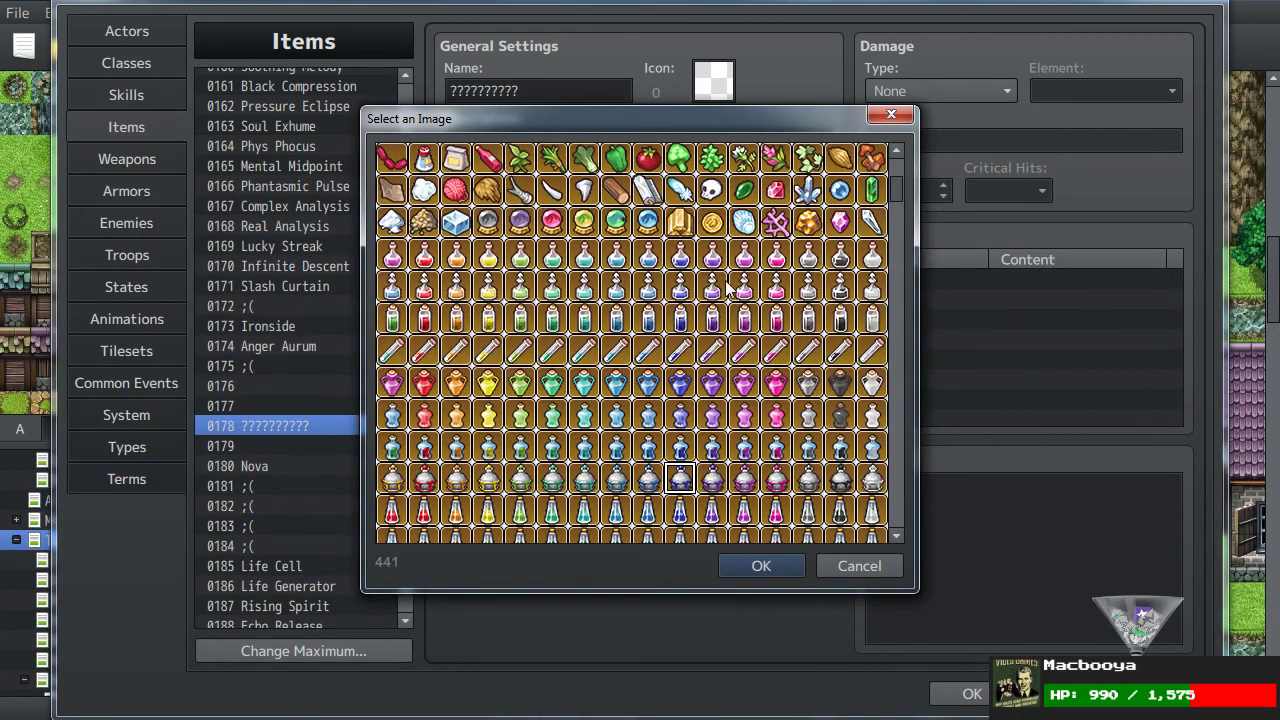
Step: Assign the round cyan potion flask, icon number 3833, to item 0178 and apply the database changes
left_click_drag(906, 187, 873, 398)
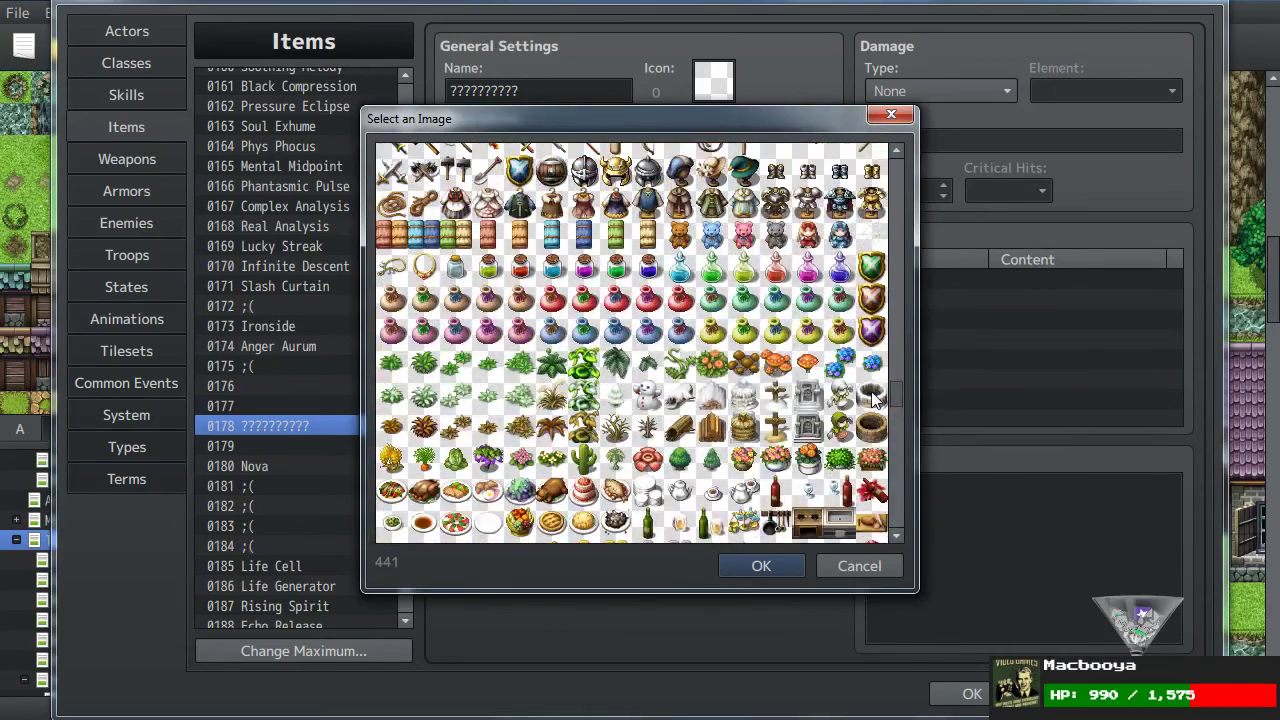
scroll(873, 398, "up", 3)
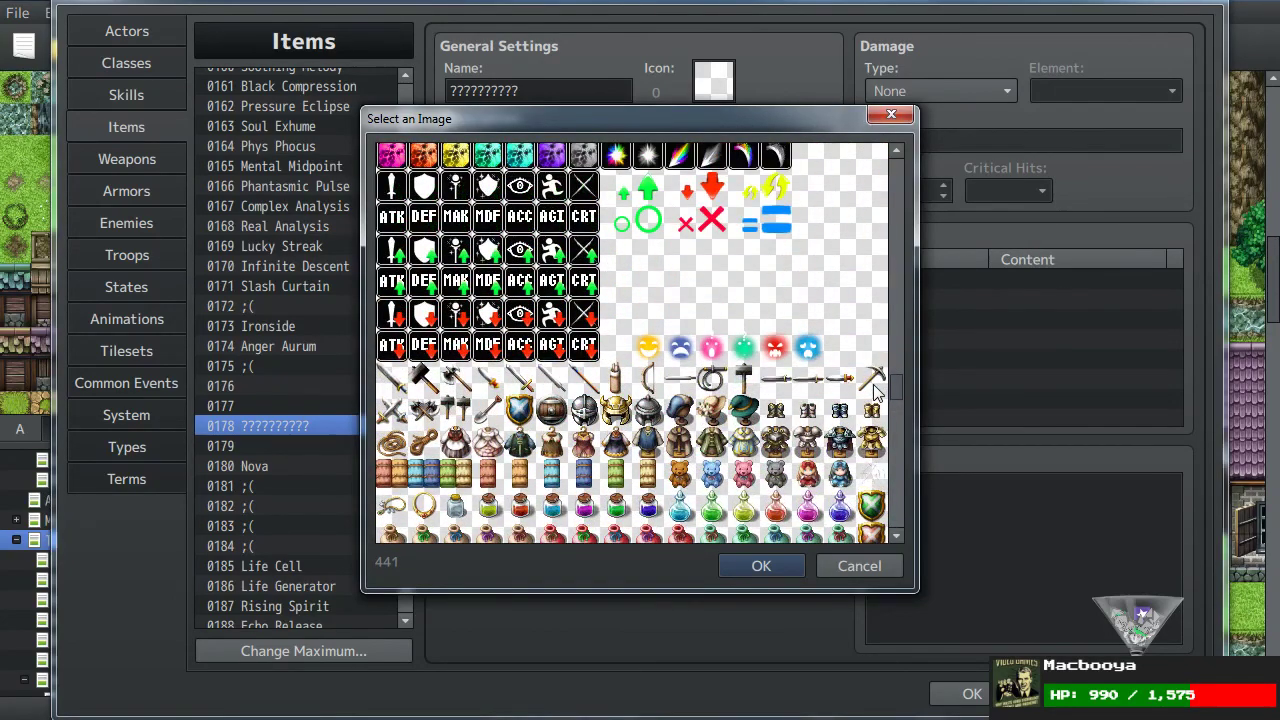
scroll(807, 405, "down", 2)
left_click(774, 378)
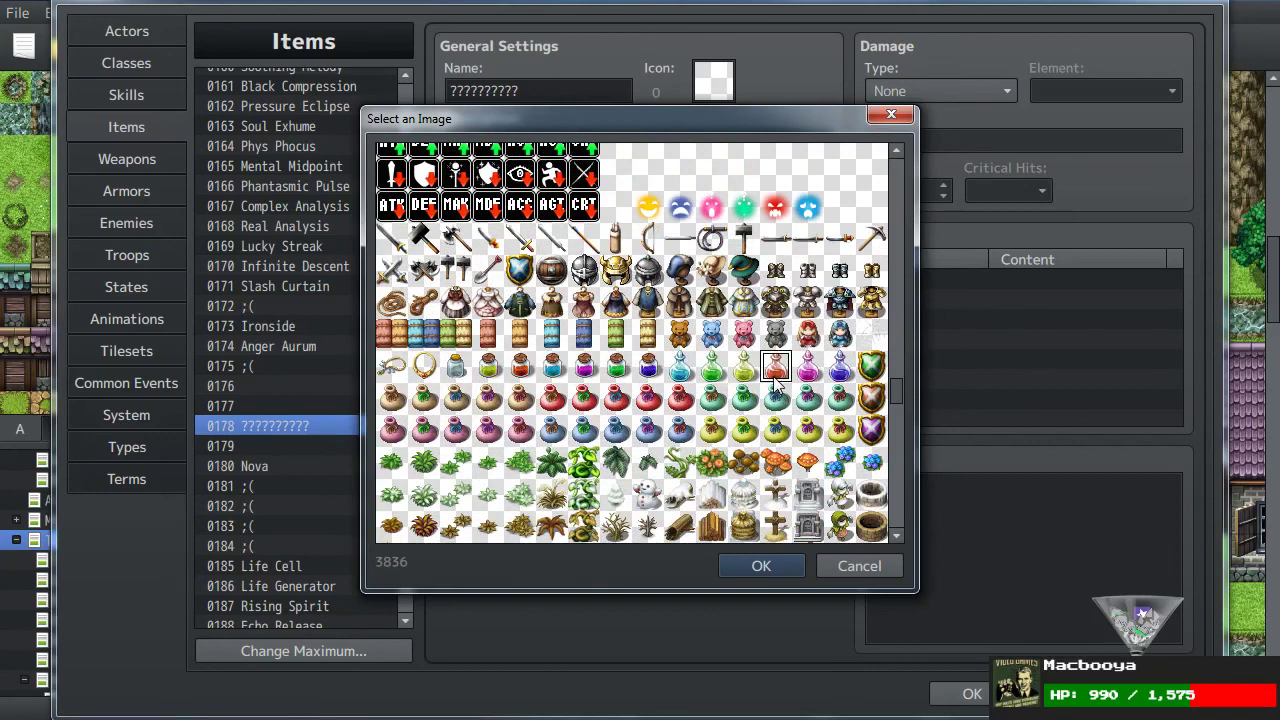
left_click(674, 370)
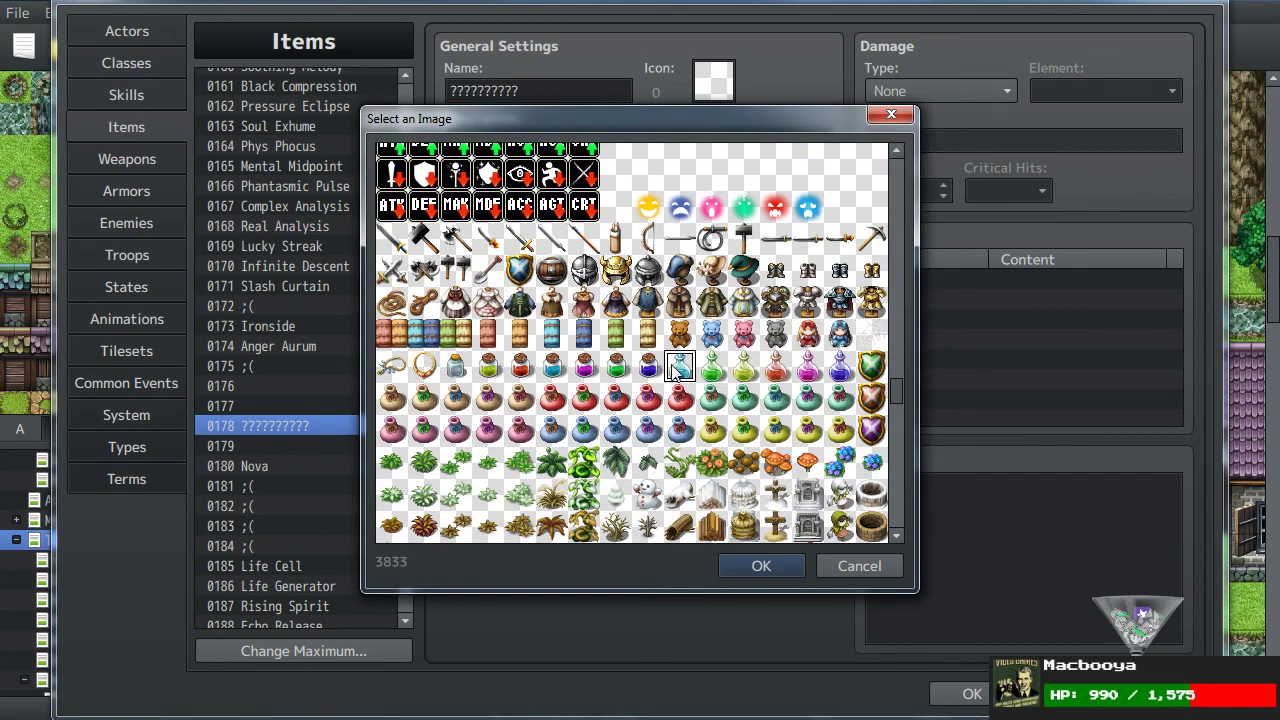
double_click(678, 368)
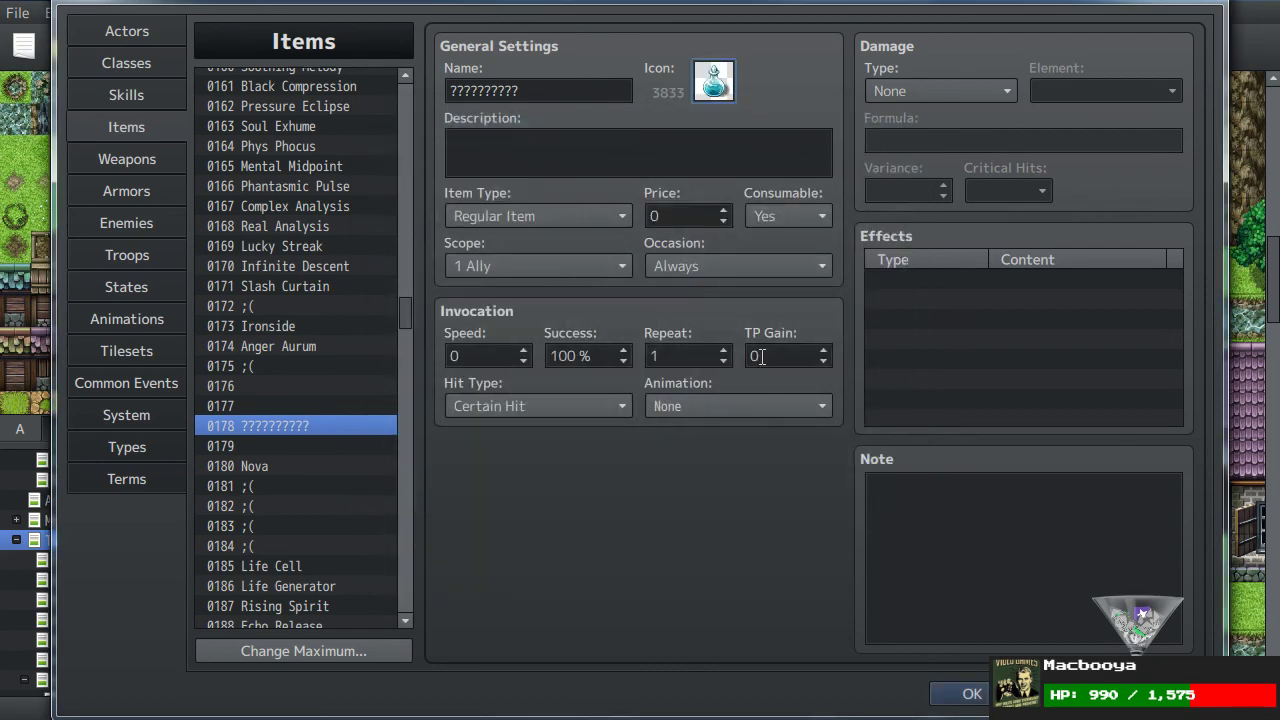
left_click(971, 693)
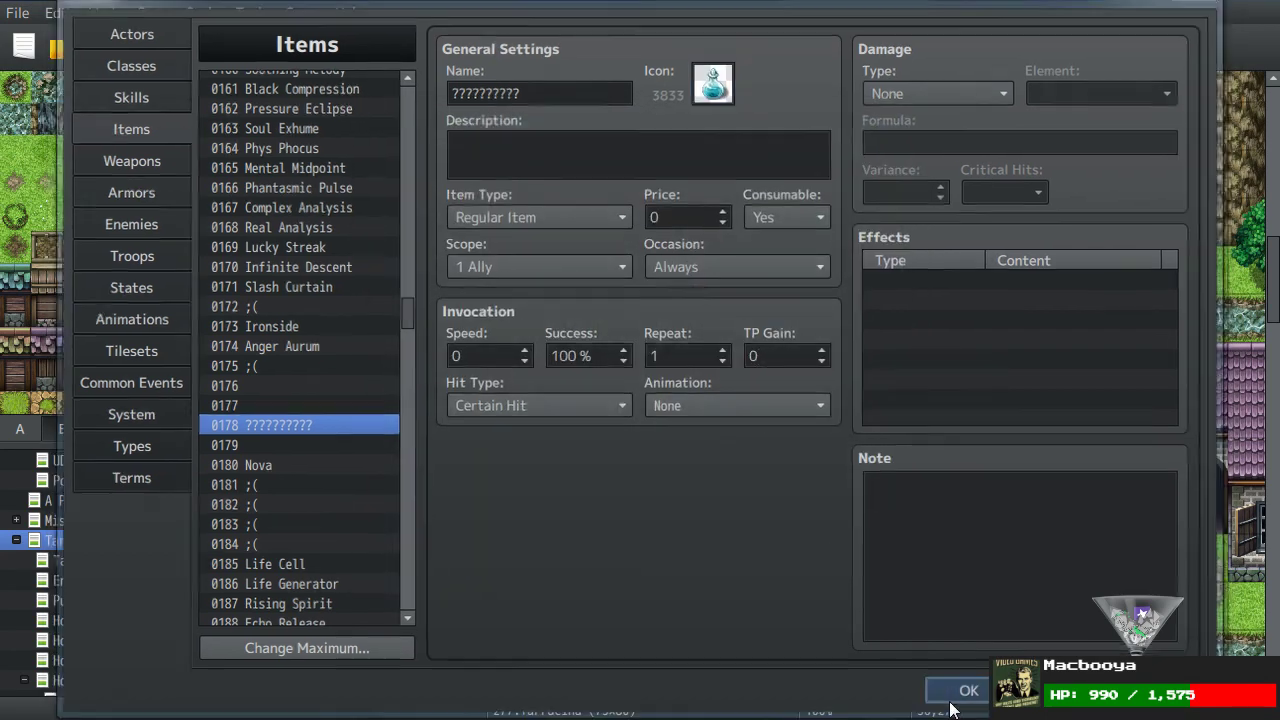
Step: Look up the icon control code by entering \I[n] as message text in a new event on the Tarracina map, and discard the event
double_click(665, 418)
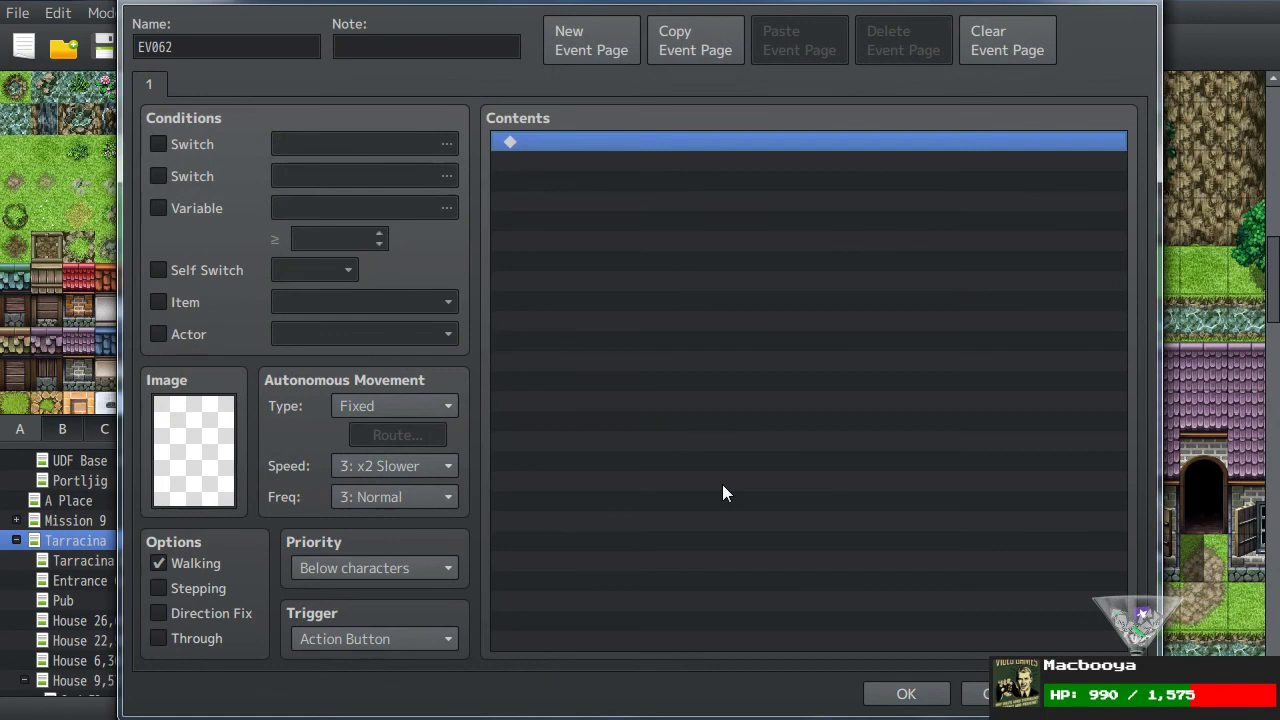
key("Return")
left_click(565, 89)
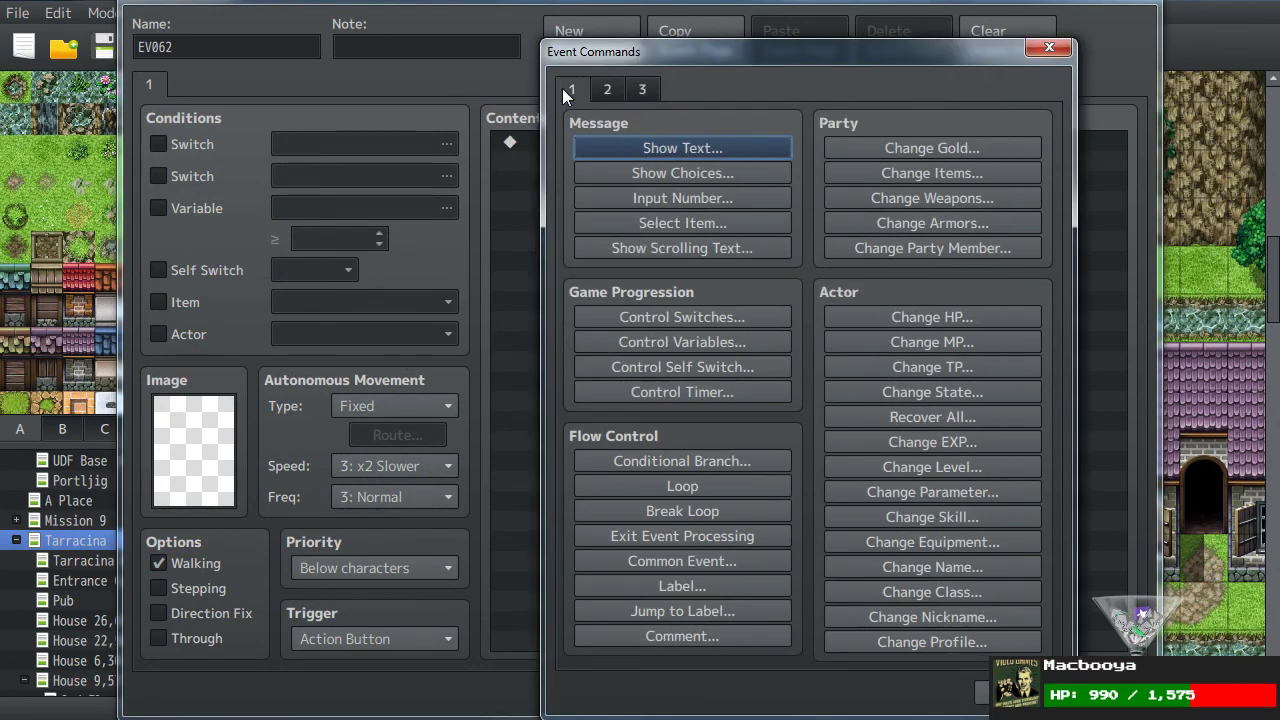
left_click(612, 147)
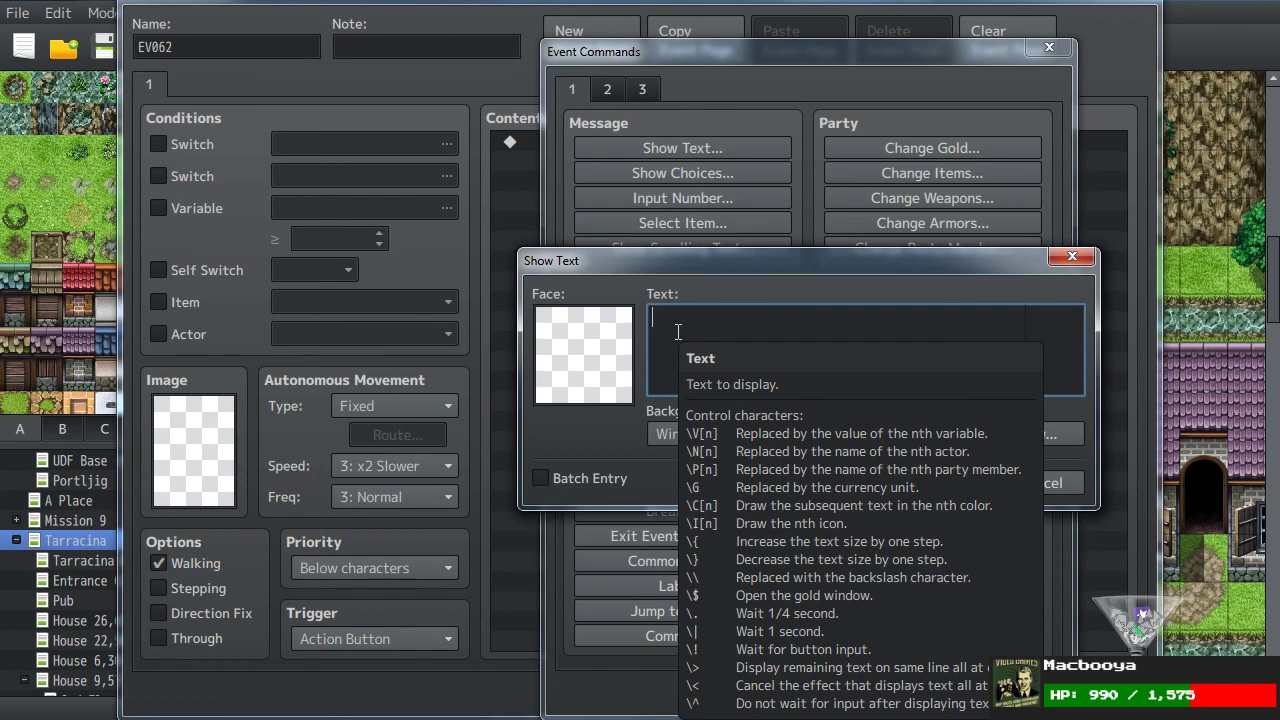
type("\\I[n")
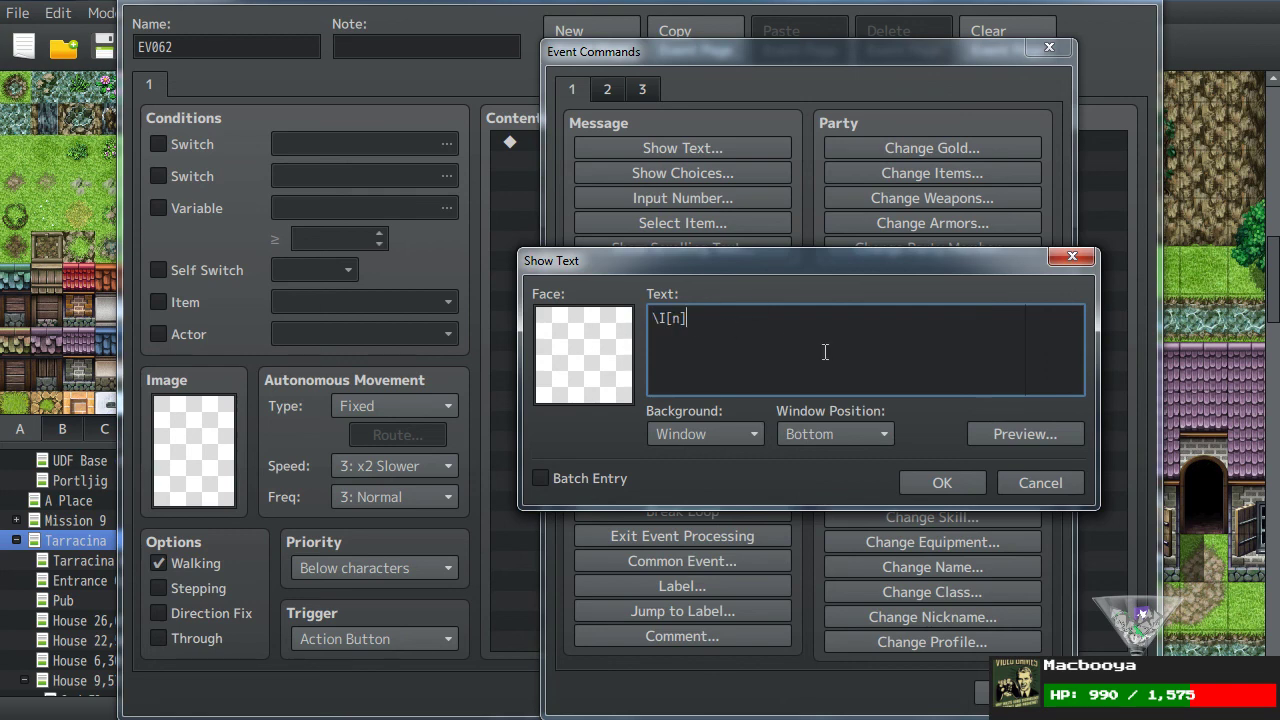
key("ctrl+a")
left_click(941, 482)
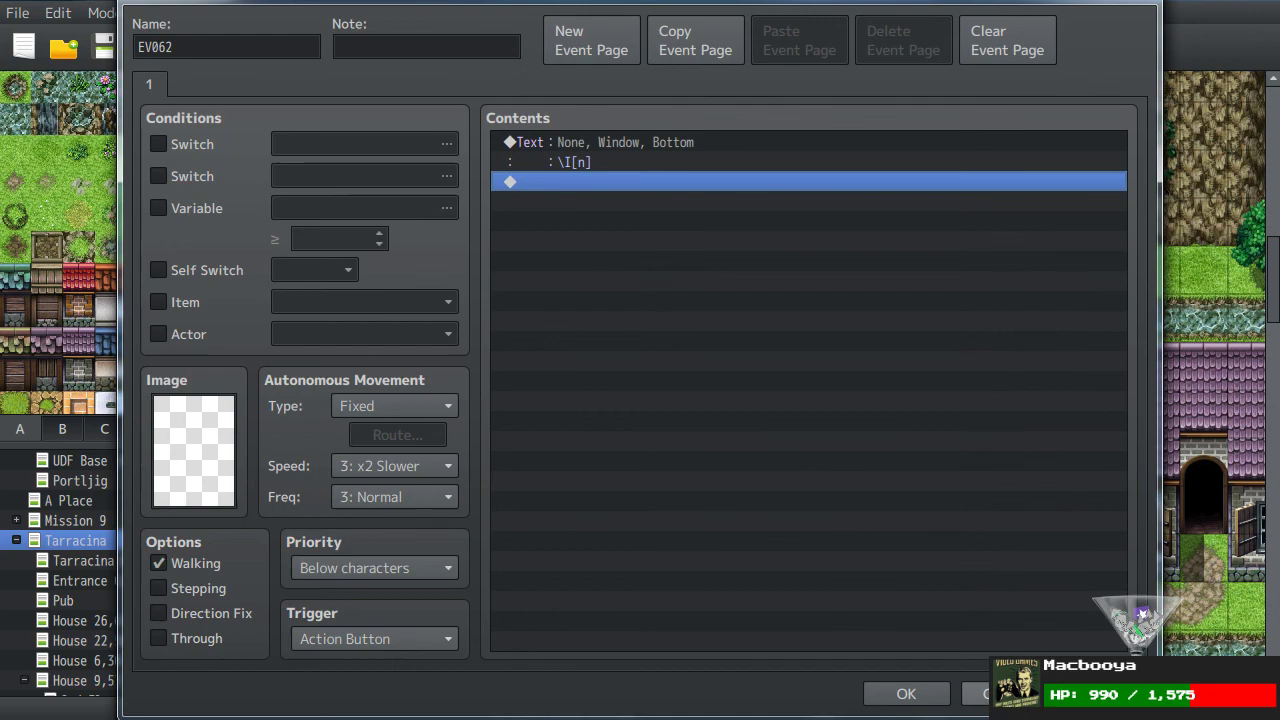
left_click(975, 692)
left_click(620, 389)
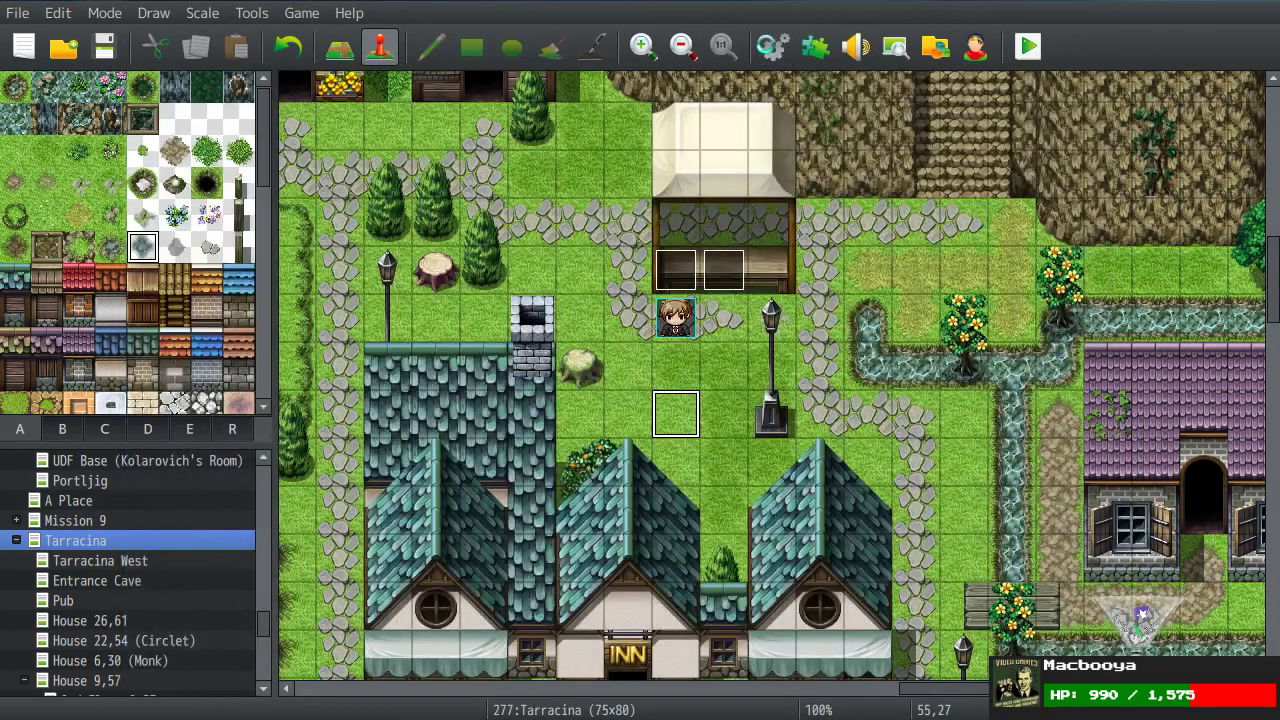
Step: Write the description of item 0178 as "Inflicts \I[4163]", using the icon number of state 0178
key("F9")
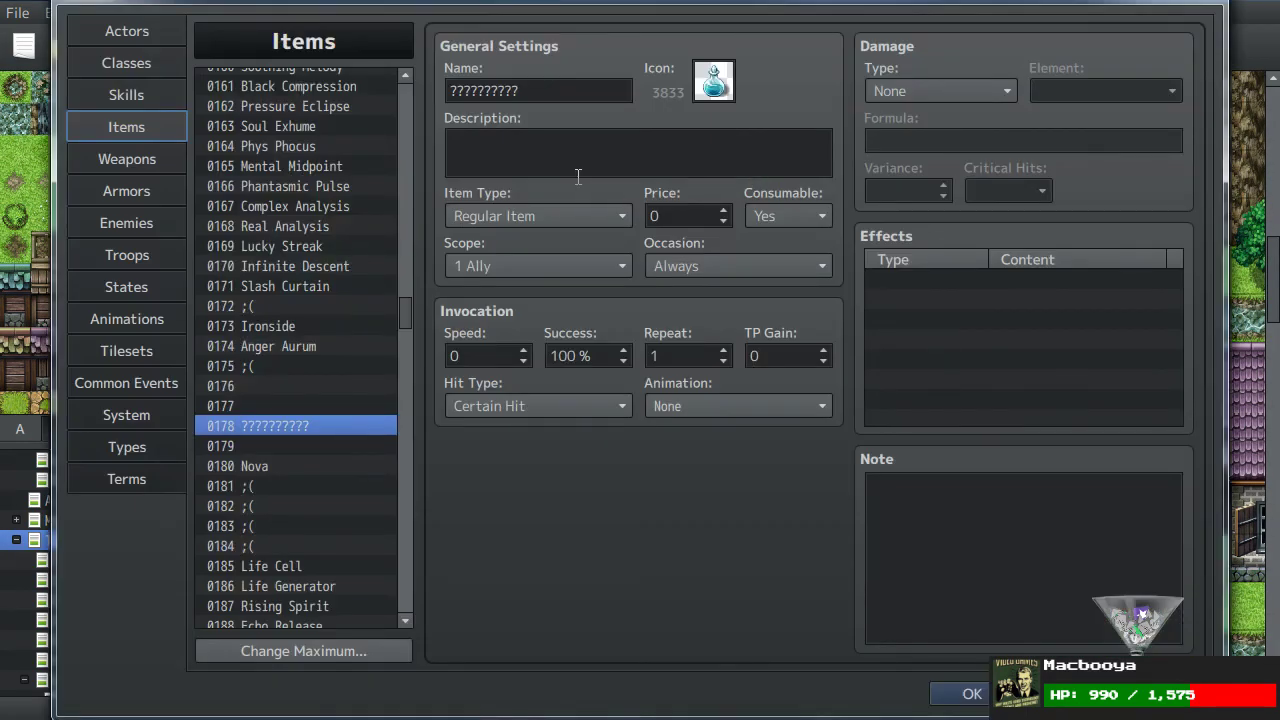
left_click(591, 168)
type("Inflicts \\I[n]")
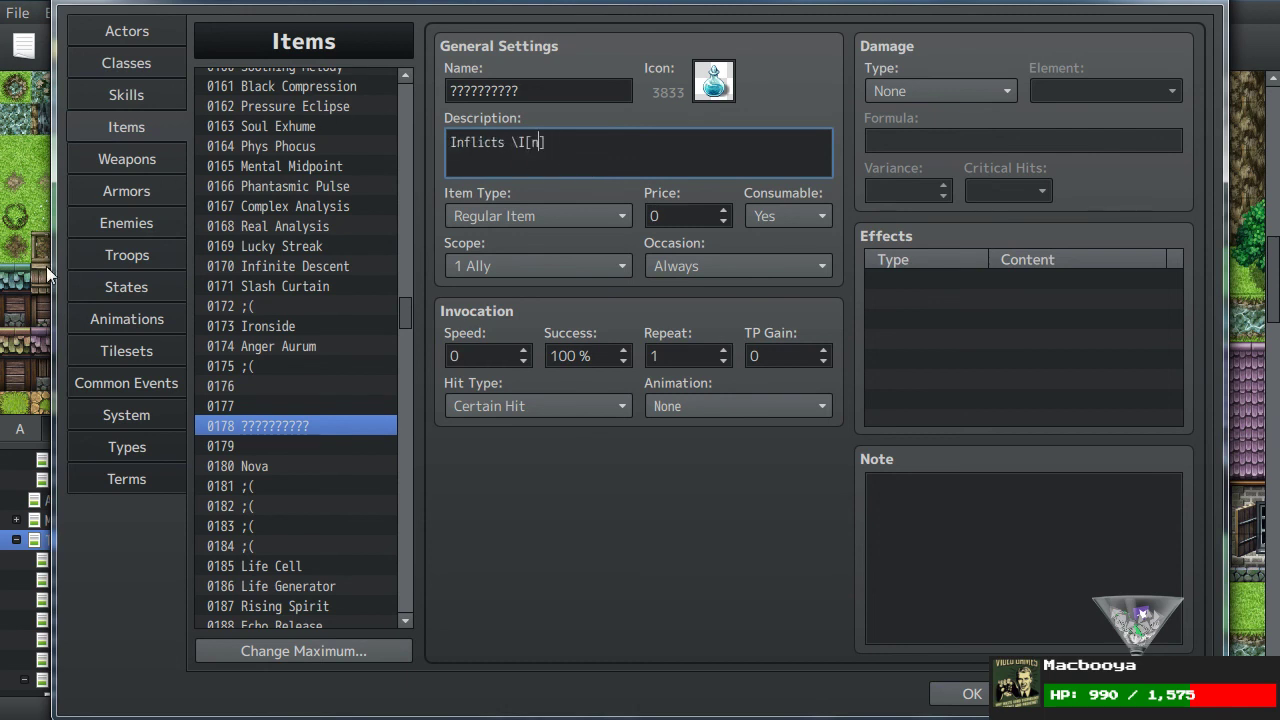
left_click(109, 292)
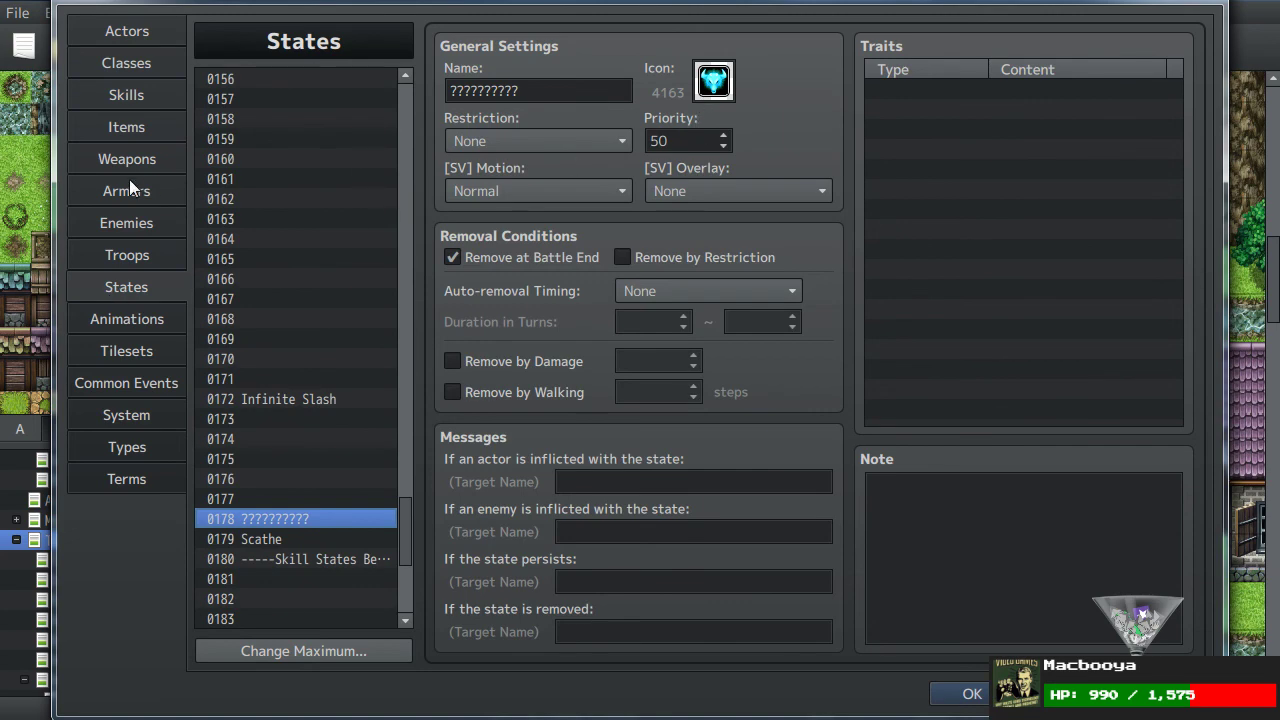
left_click(126, 135)
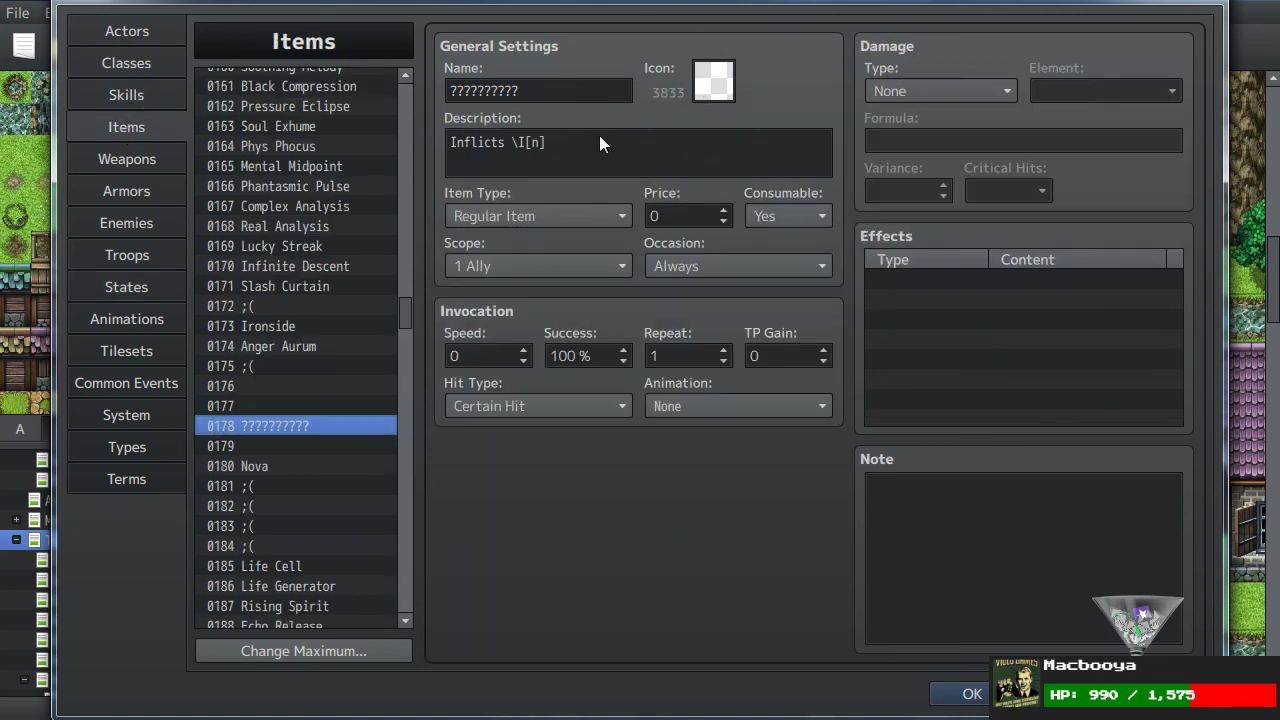
left_click(540, 140)
left_click(540, 140)
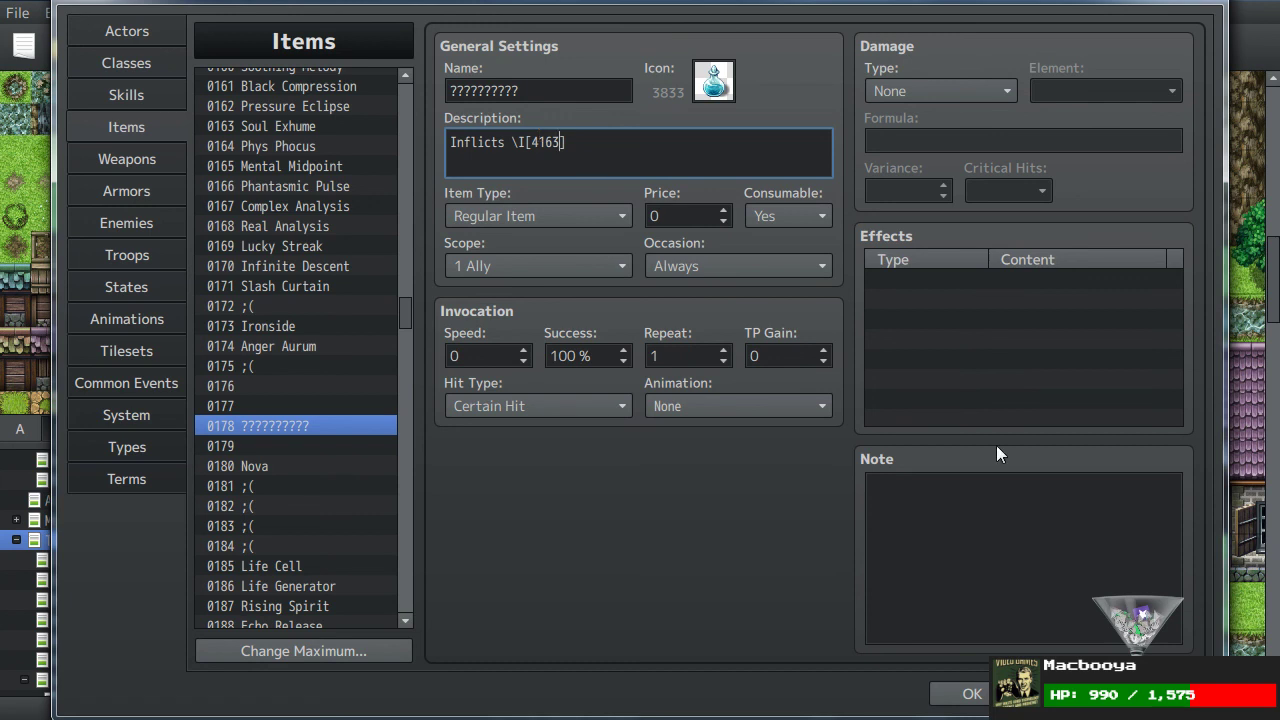
Step: Restrict the occasion for using item 0178 to Menu Screen
left_click(998, 398)
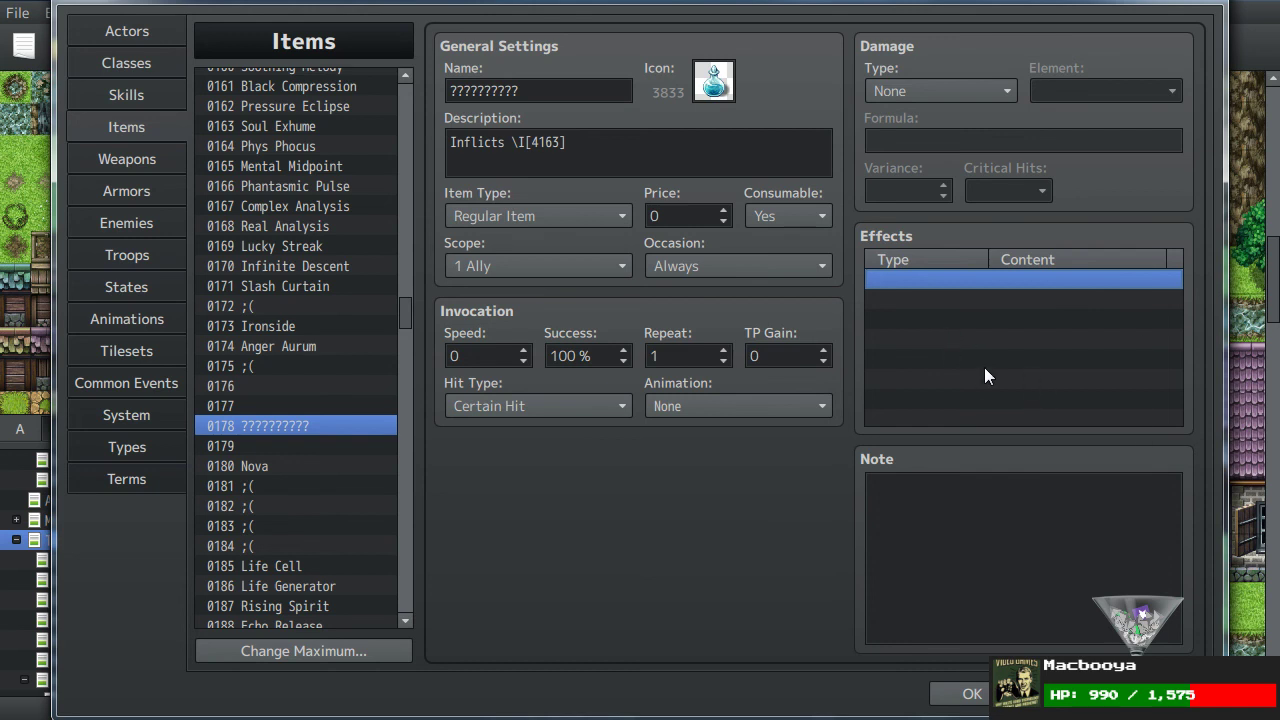
left_click(666, 143)
left_click(663, 149)
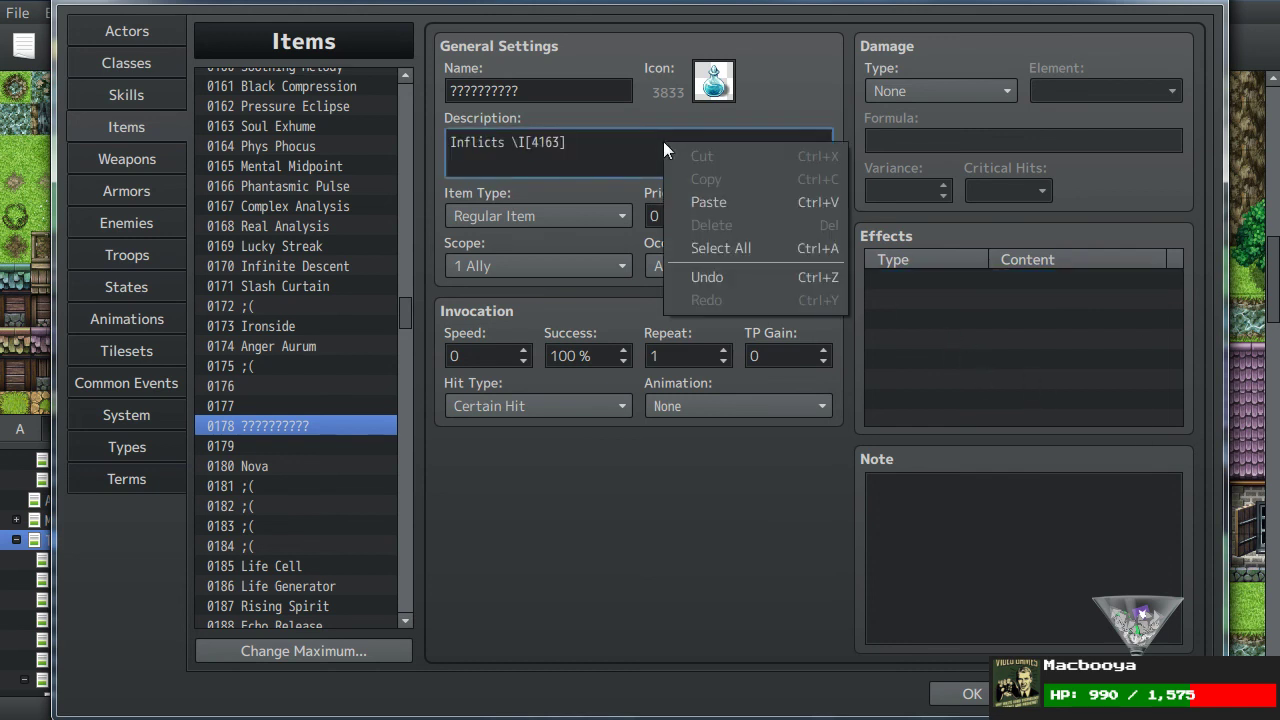
left_click(703, 267)
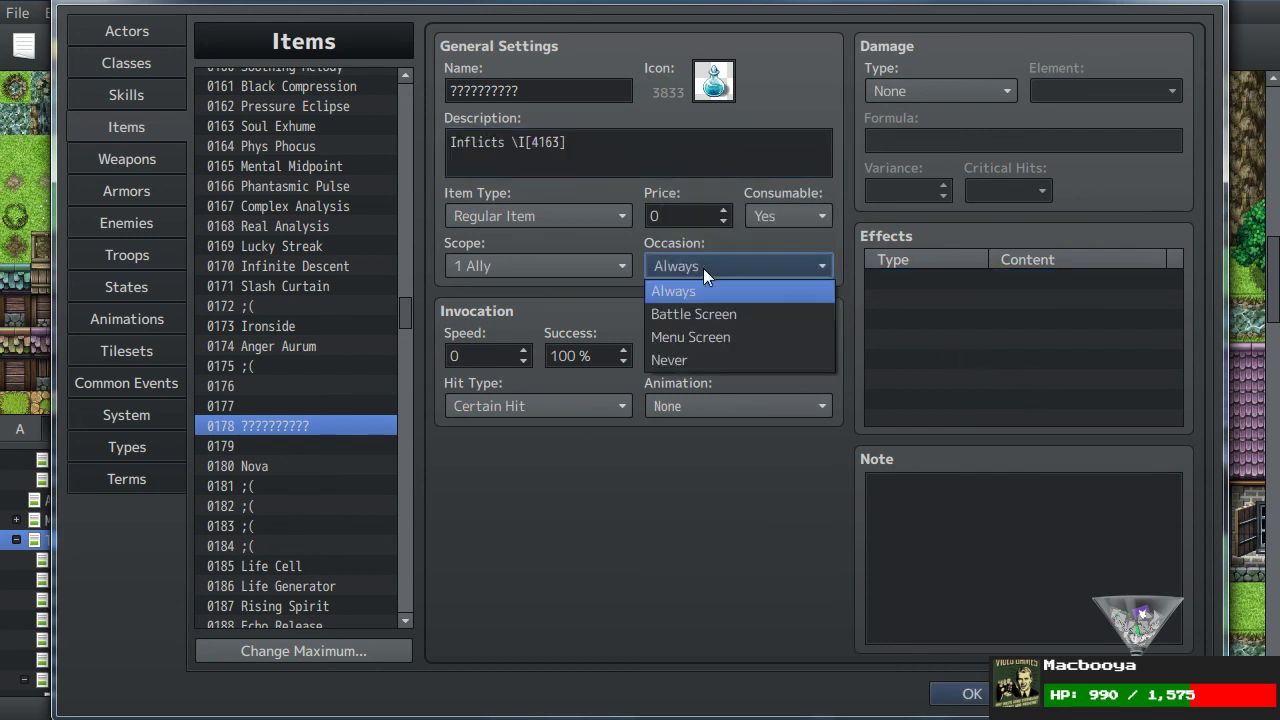
left_click(696, 333)
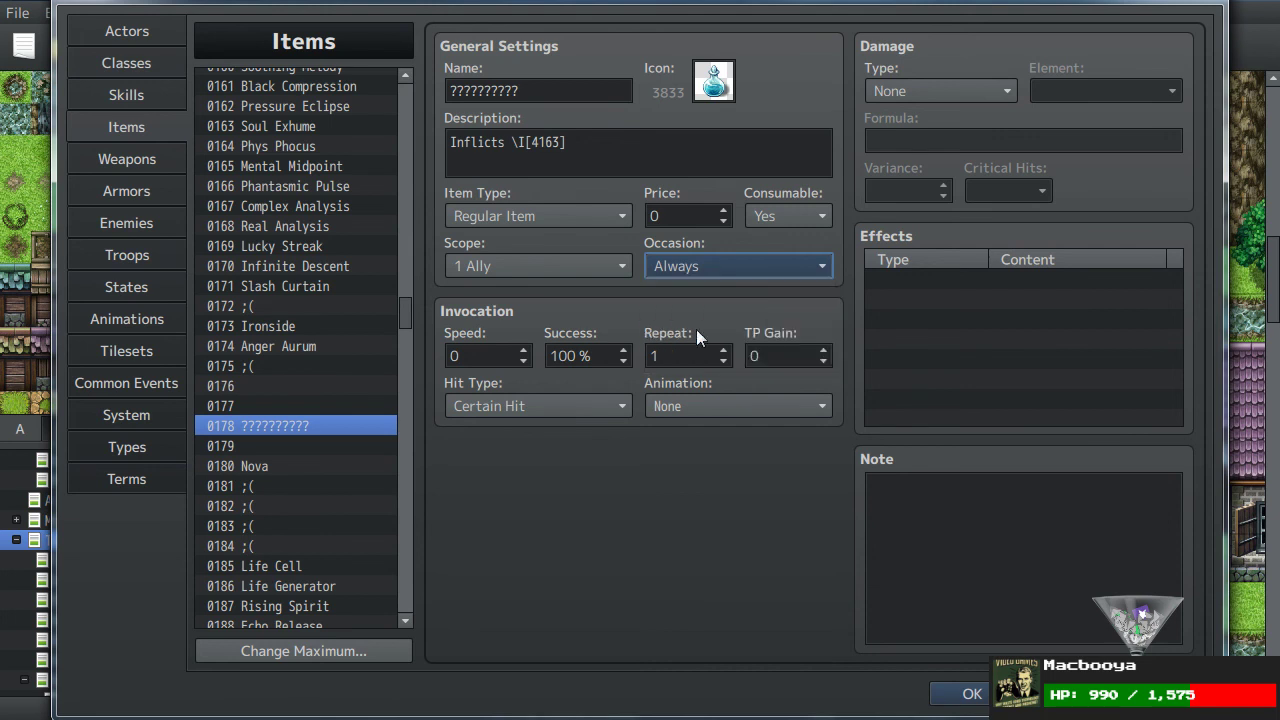
left_click(951, 349)
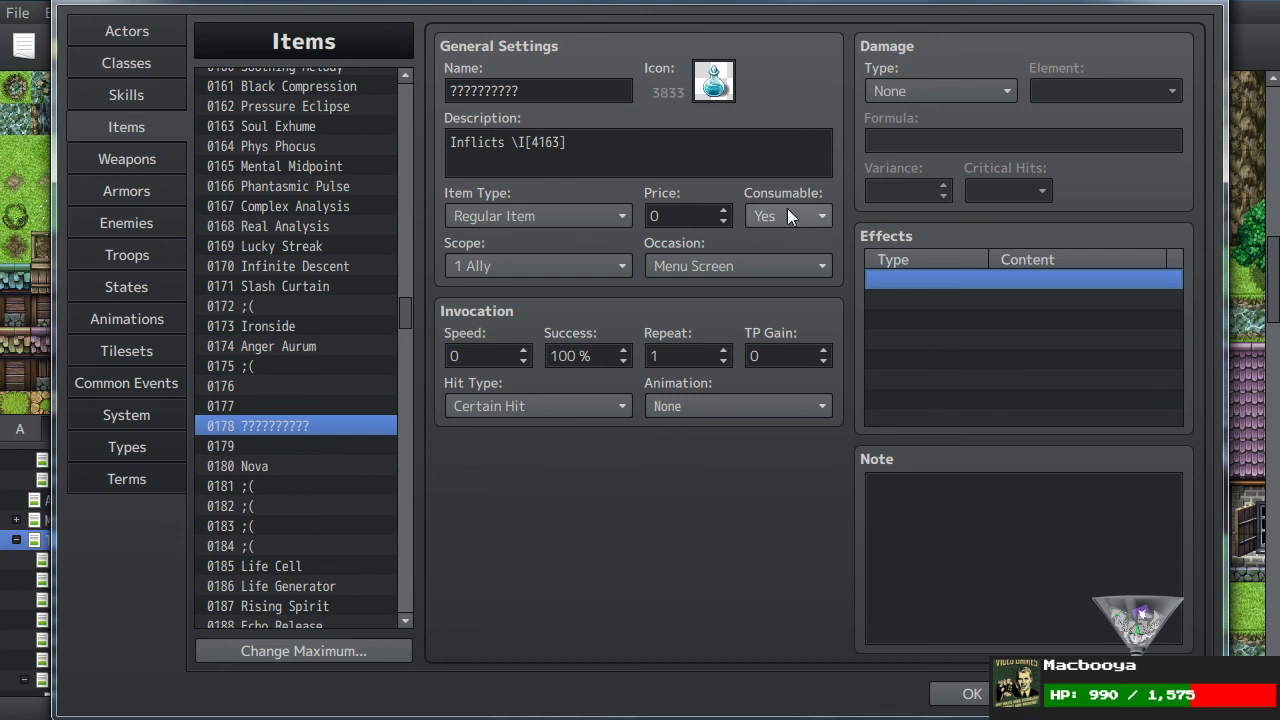
Step: Append "and" to the description of item 0178 and apply the database changes
left_click(694, 153)
left_click(694, 153)
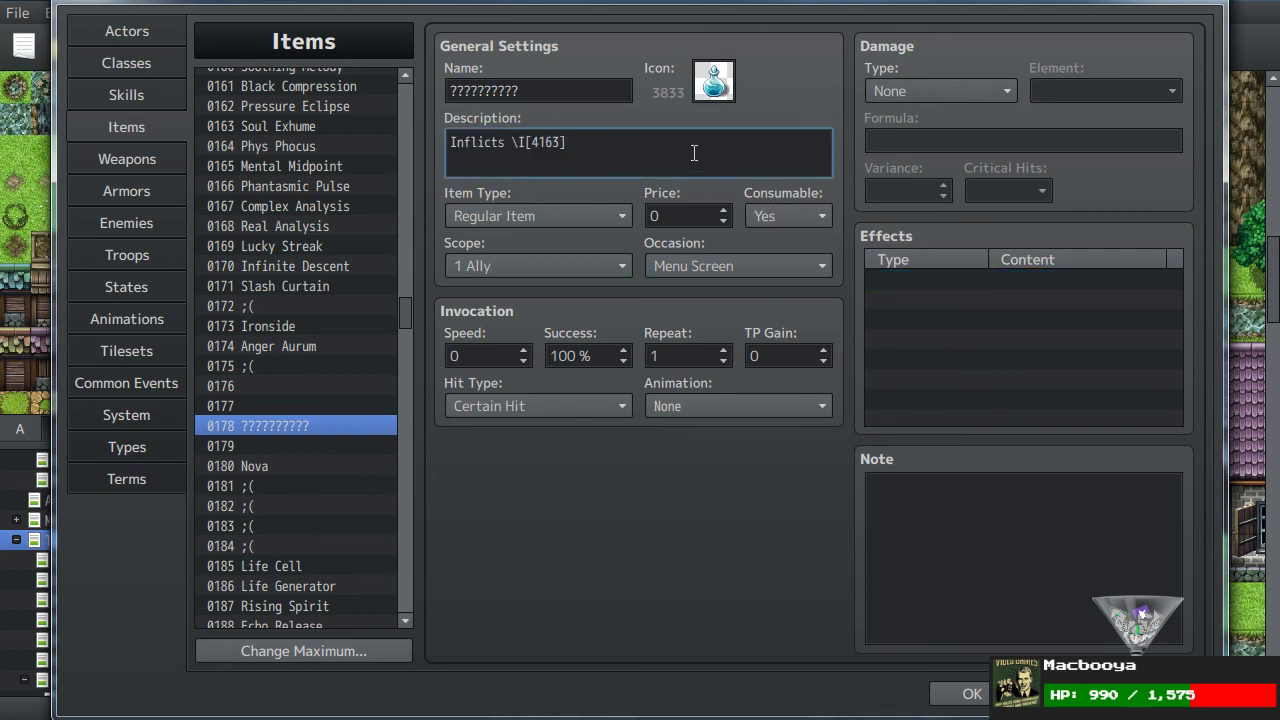
type("nad")
key("BackSpace")
key("BackSpace")
key("BackSpace")
type("and")
left_click(970, 693)
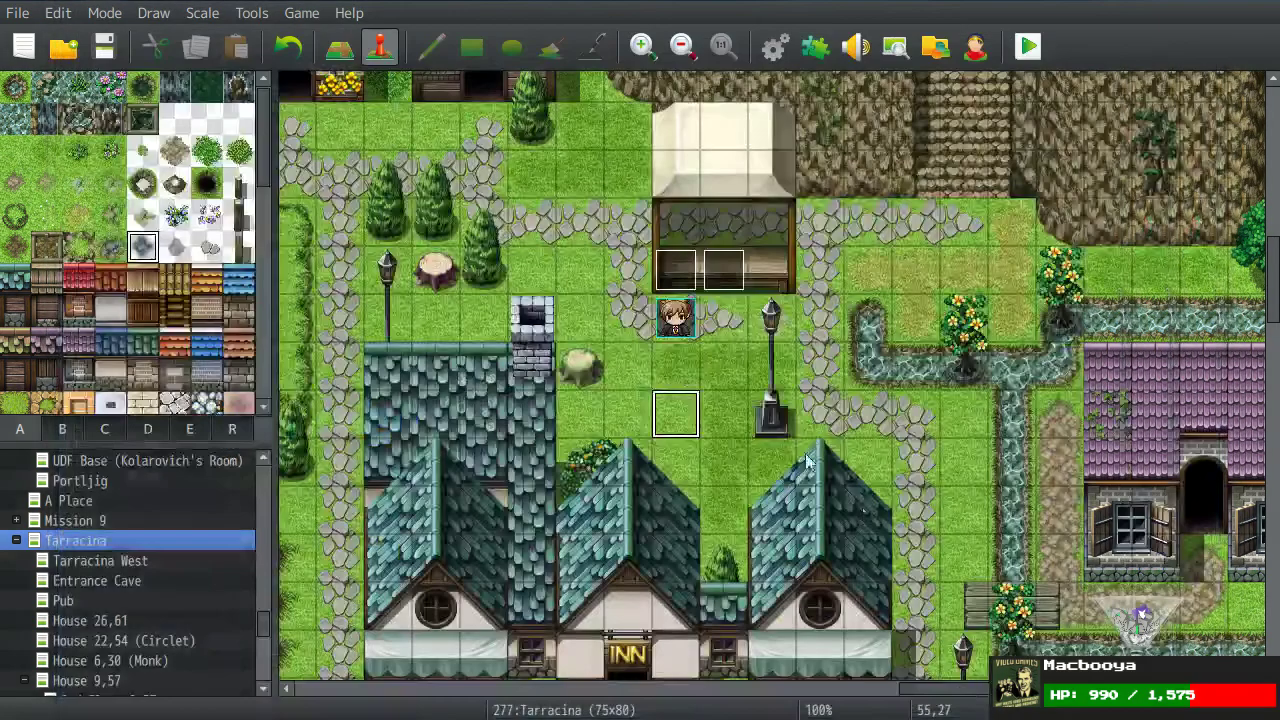
Step: Delete the Change State command from the event at the market stall on the Tarracina map
left_click(676, 287)
double_click(676, 287)
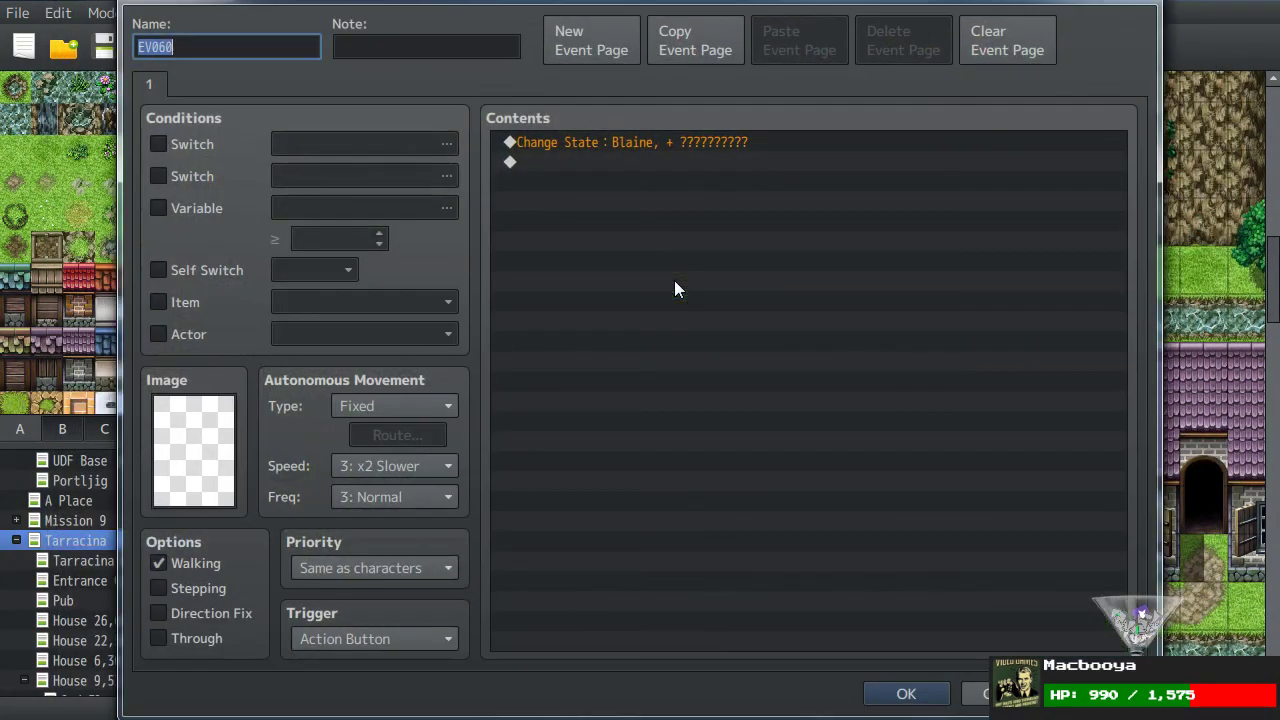
left_click(631, 145)
key("Delete")
Step: Make the stall event add one item 0178 ?????????? to the party's inventory with Change Items, and save the event
double_click(630, 144)
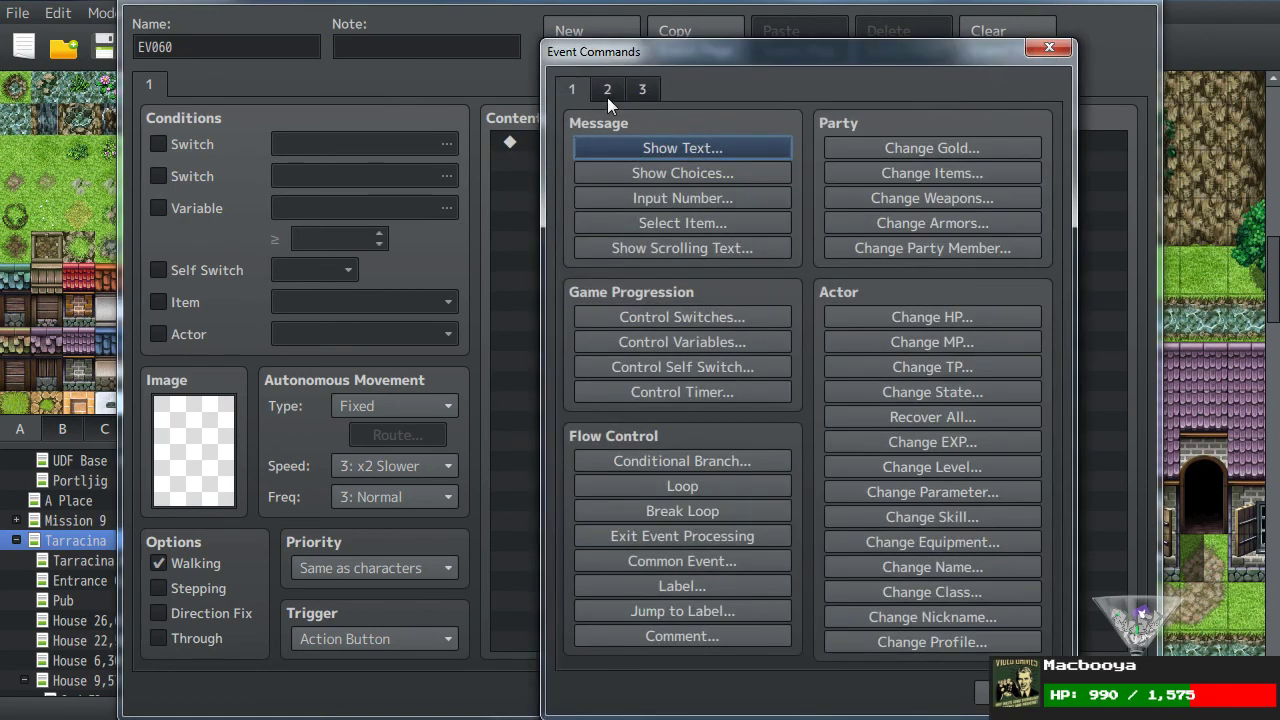
left_click(888, 173)
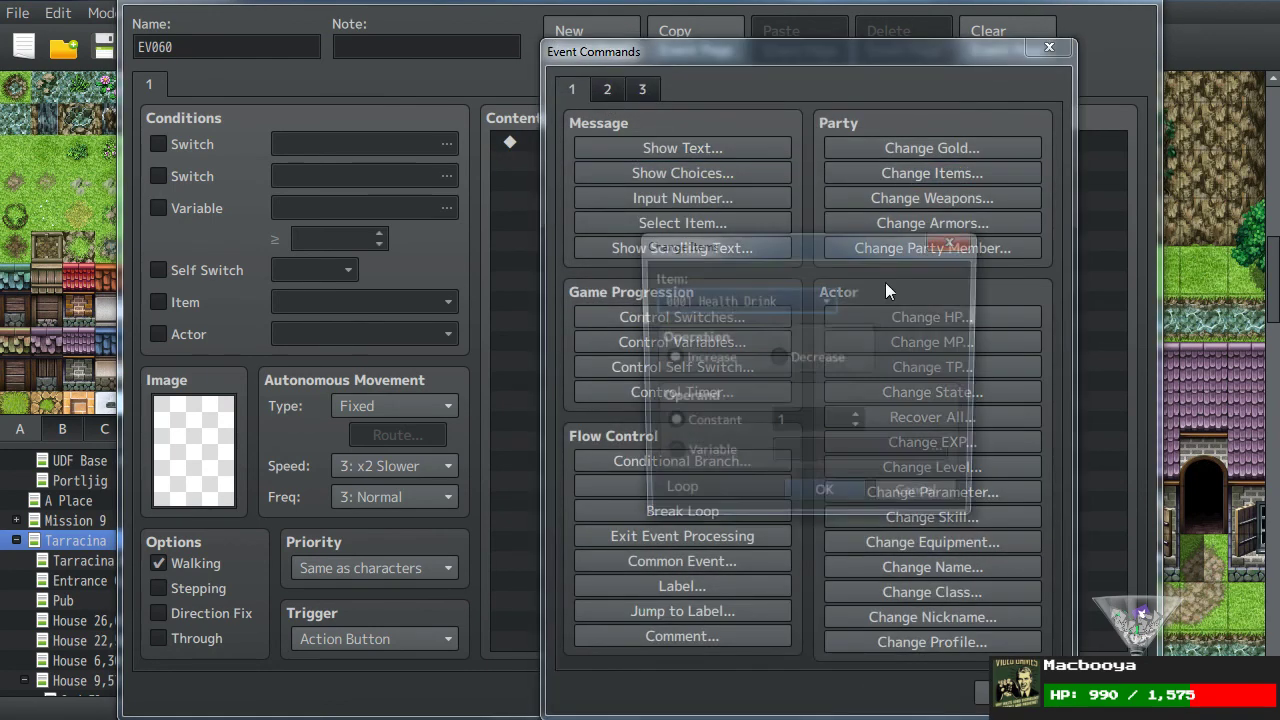
left_click(814, 300)
left_click_drag(895, 346, 886, 567)
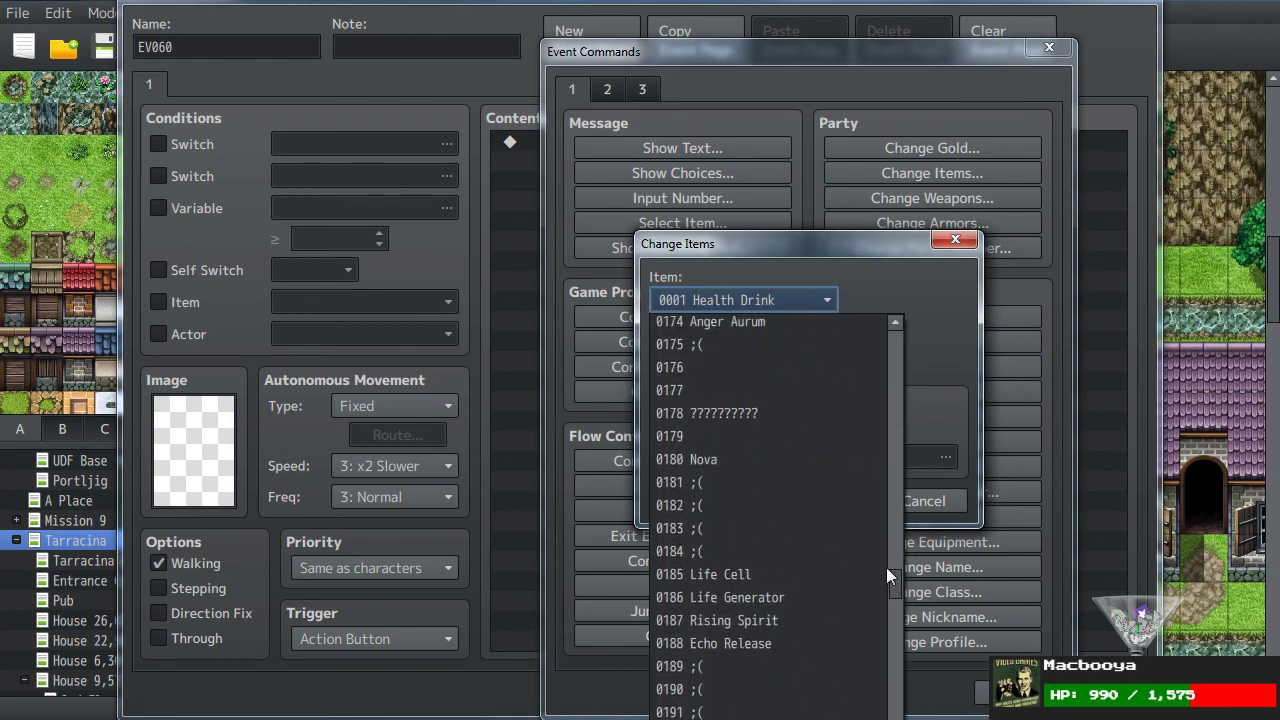
left_click(688, 423)
left_click(823, 501)
left_click(906, 691)
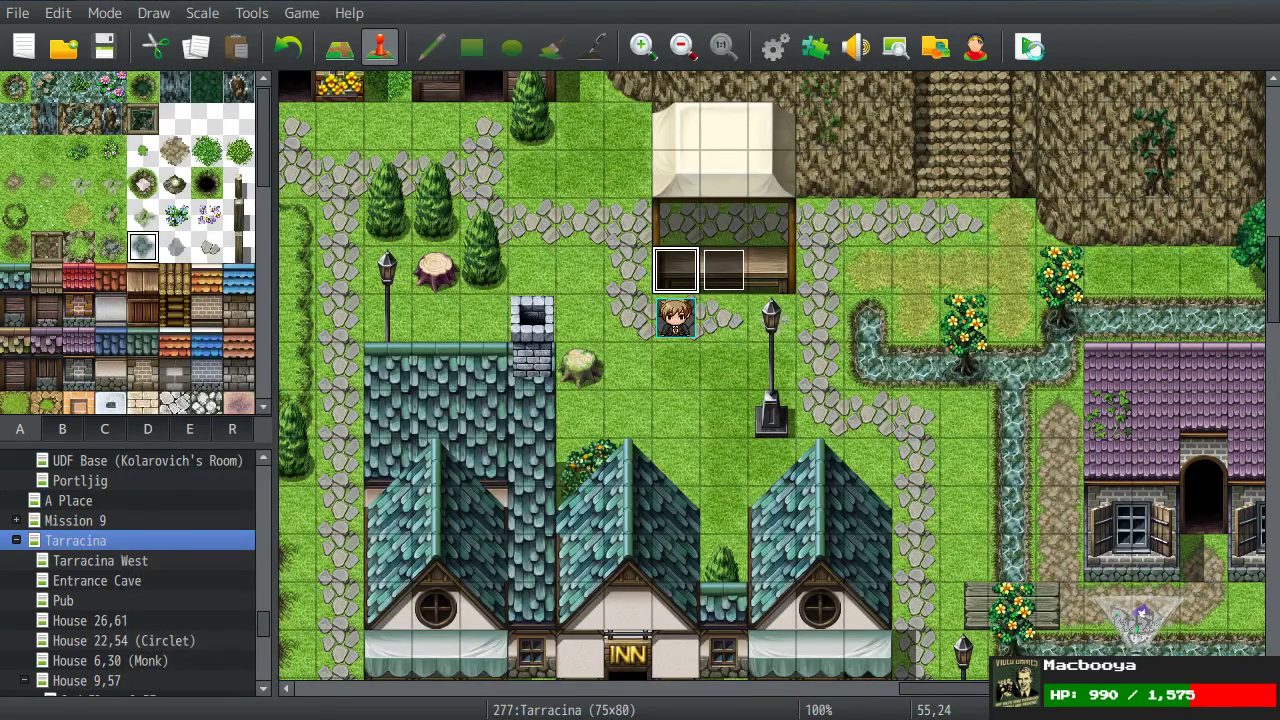
Step: Playtest the game, check the ?????????? potion's description and use screen in the inventory, and close the playtest
left_click(1036, 51)
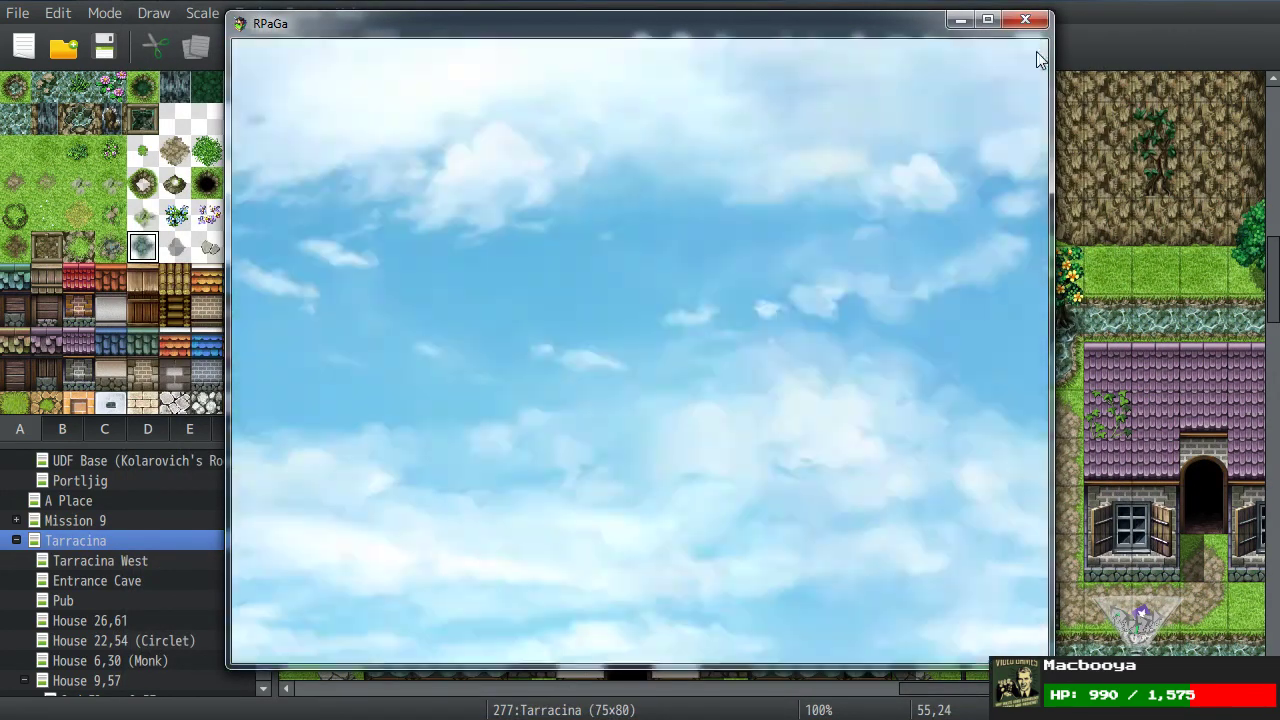
key("Escape")
key("Return")
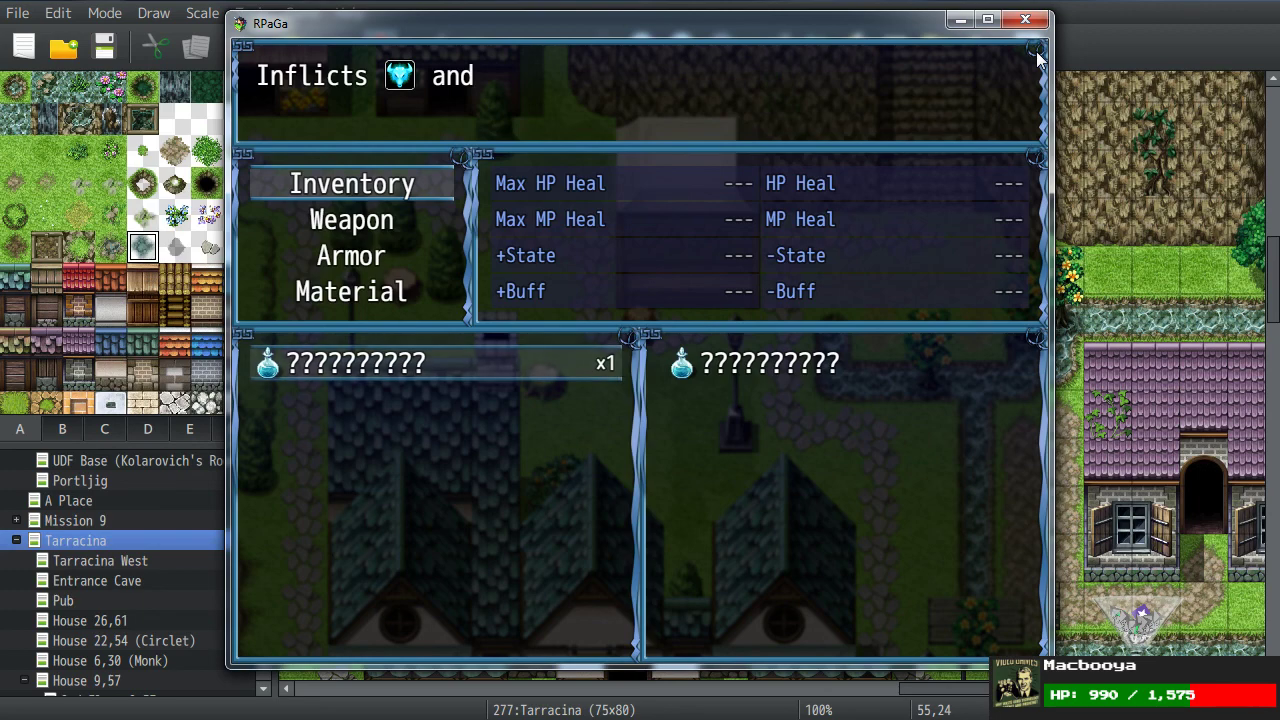
key("Return")
key("Return")
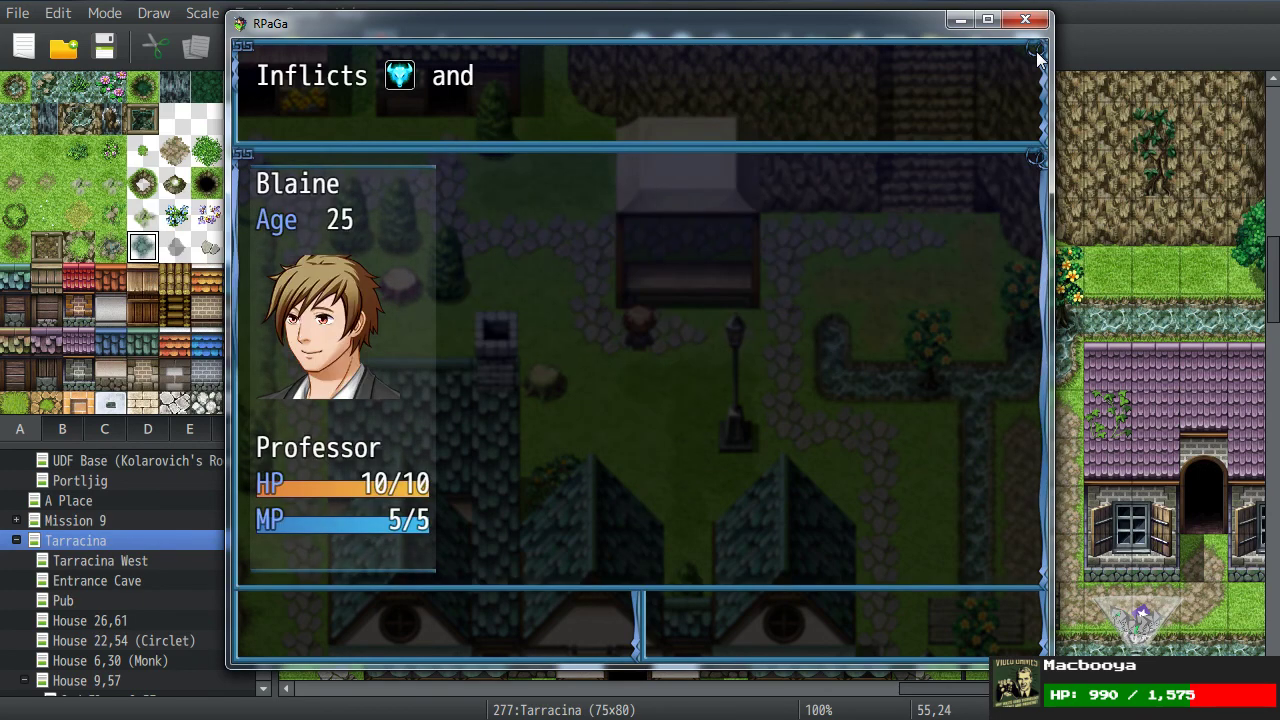
key("Escape")
key("Escape")
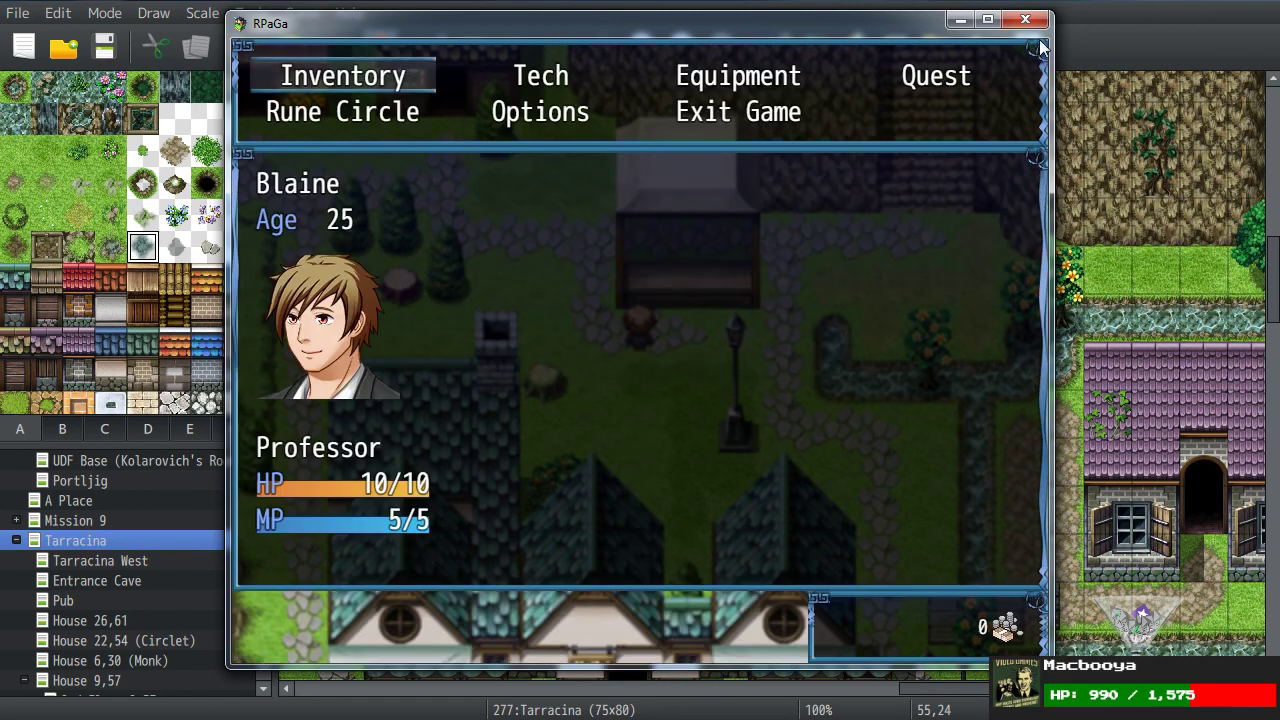
left_click(1025, 19)
left_click(855, 46)
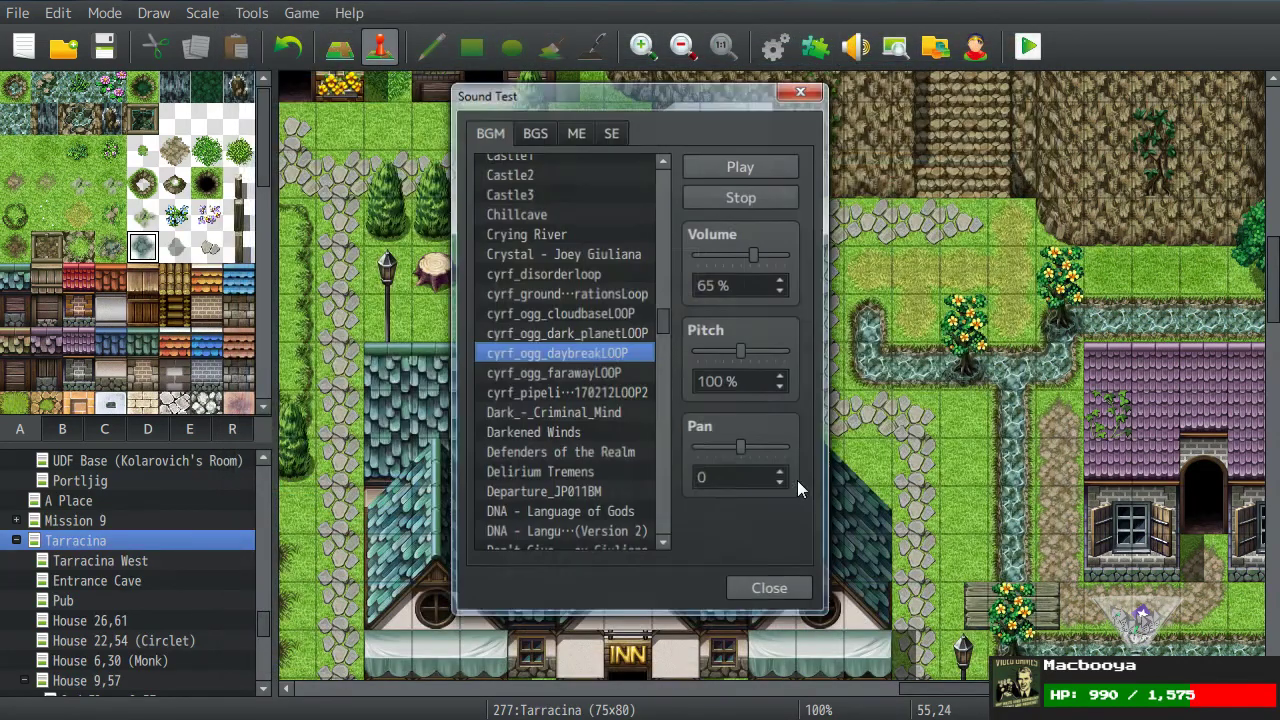
left_click(620, 295)
left_click(802, 89)
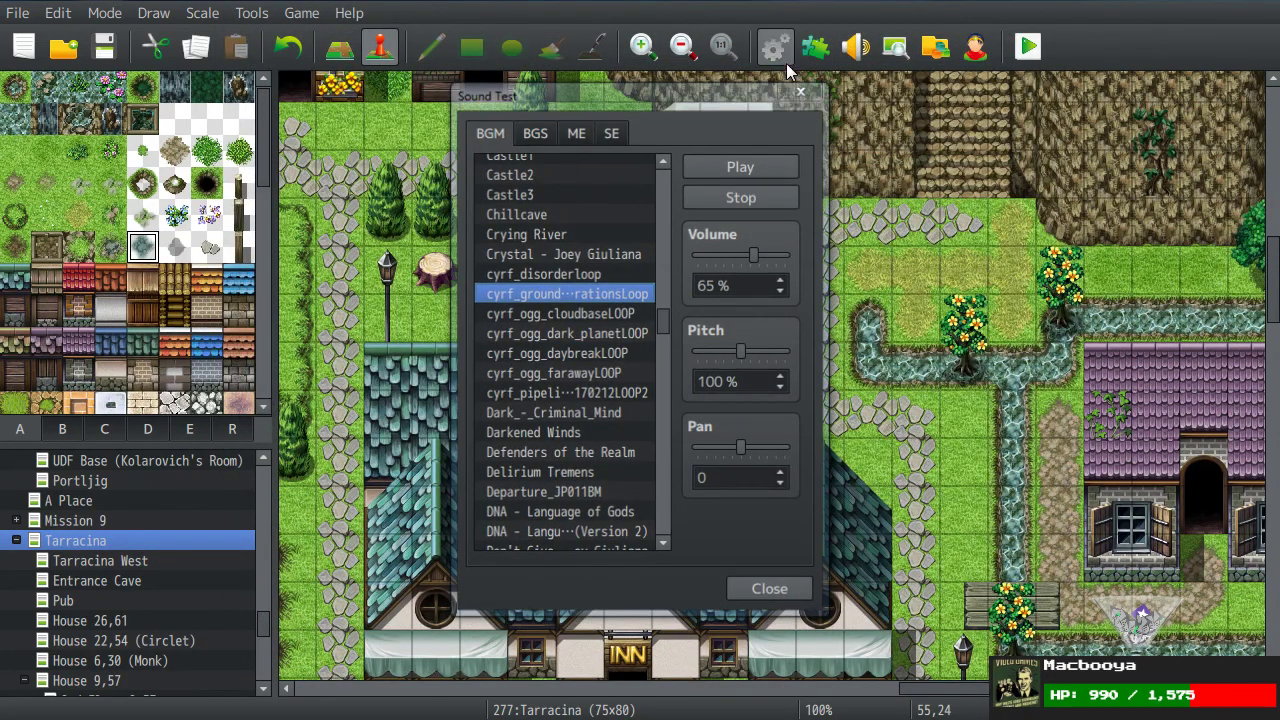
Step: Reopen item 0178 in the database and review its description and the available damage types
key("F9")
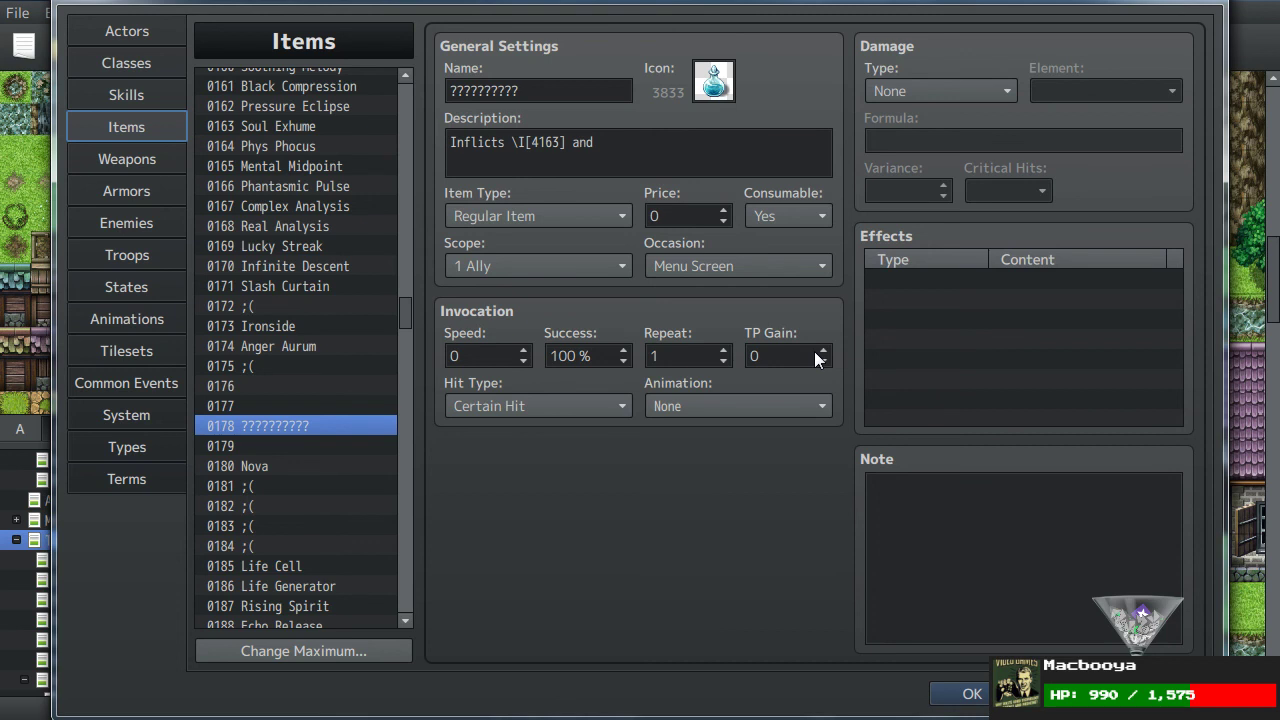
left_click(690, 170)
key("End")
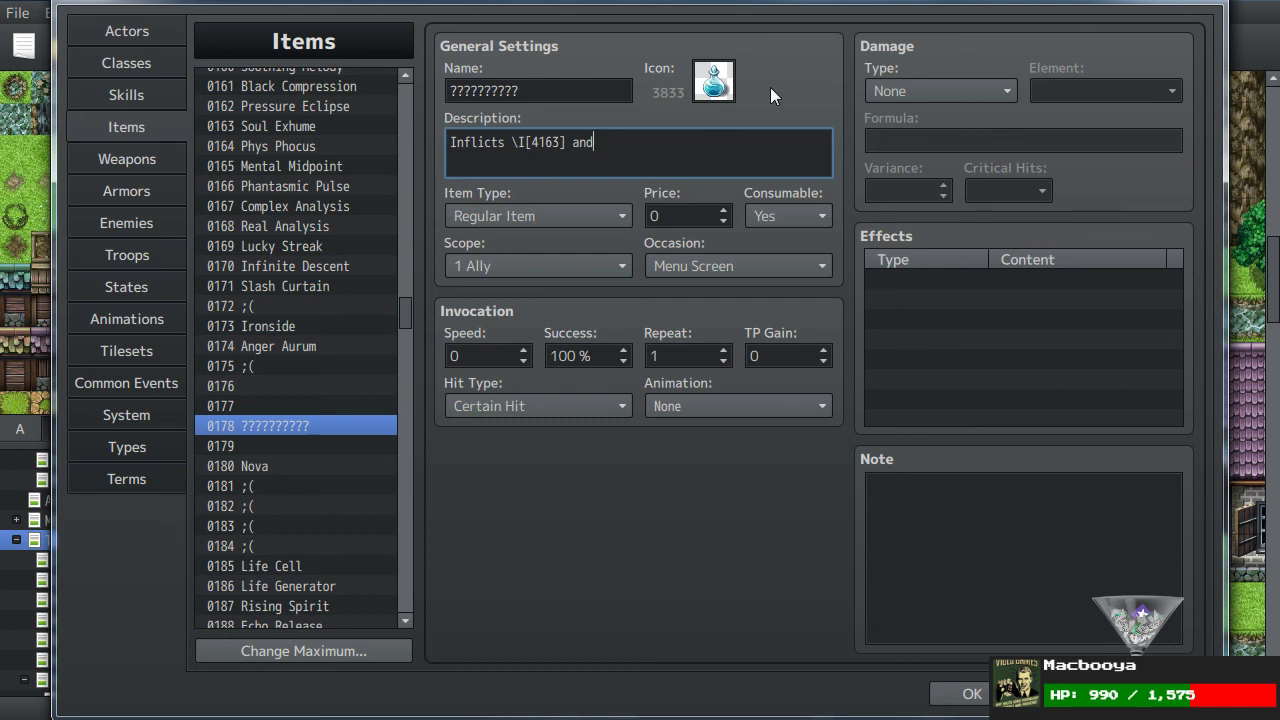
right_click(942, 350)
key("Escape")
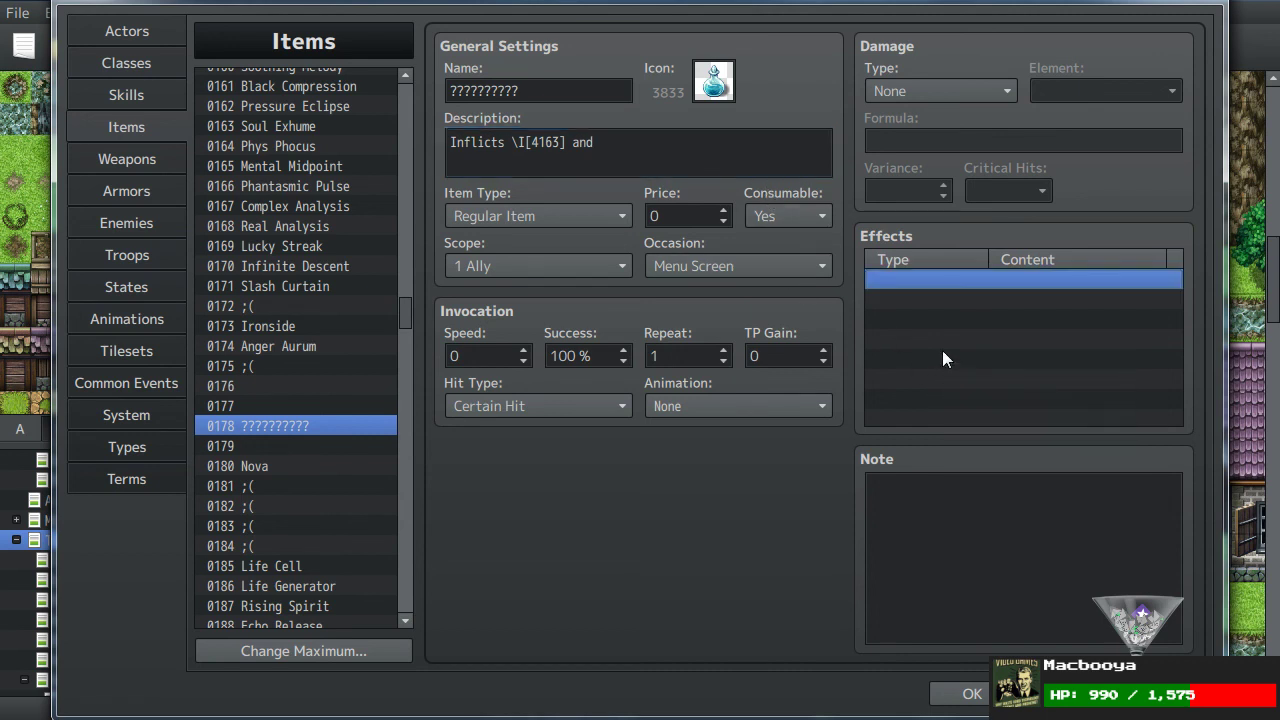
left_click(947, 88)
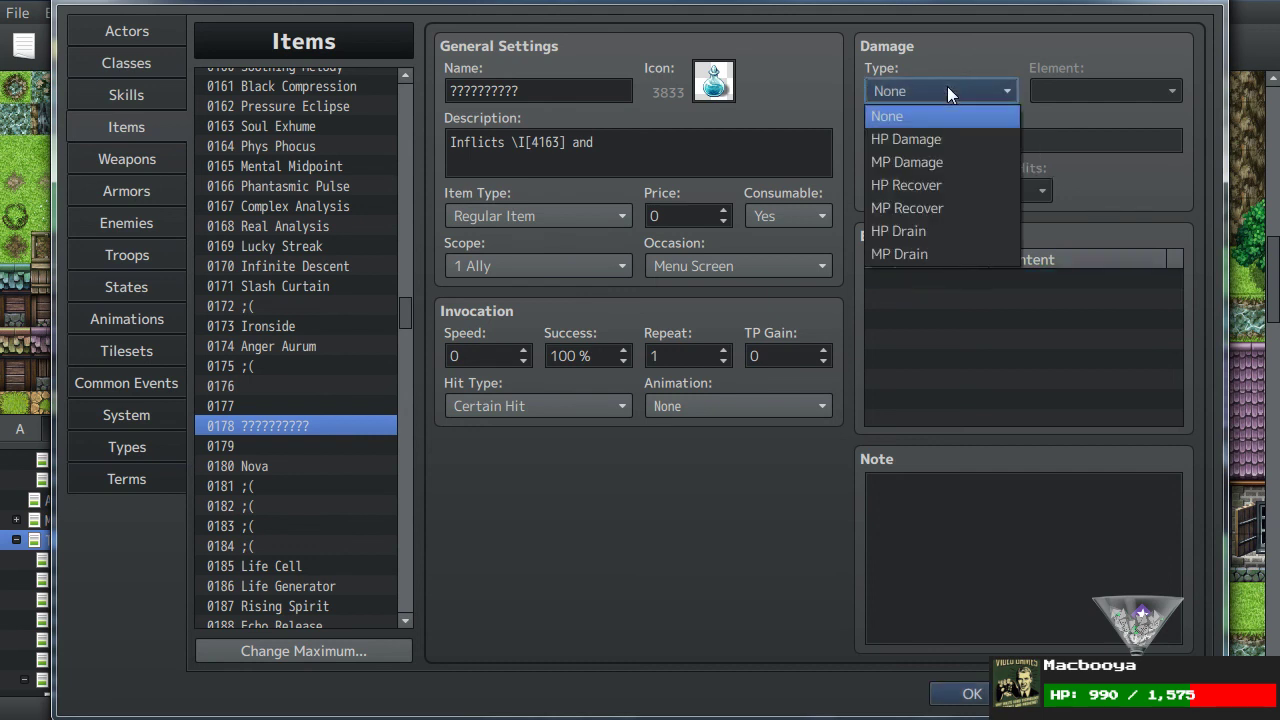
left_click(947, 88)
Step: Give item 0178 an effect that adds state 0178 ?????????? at 100%
double_click(974, 374)
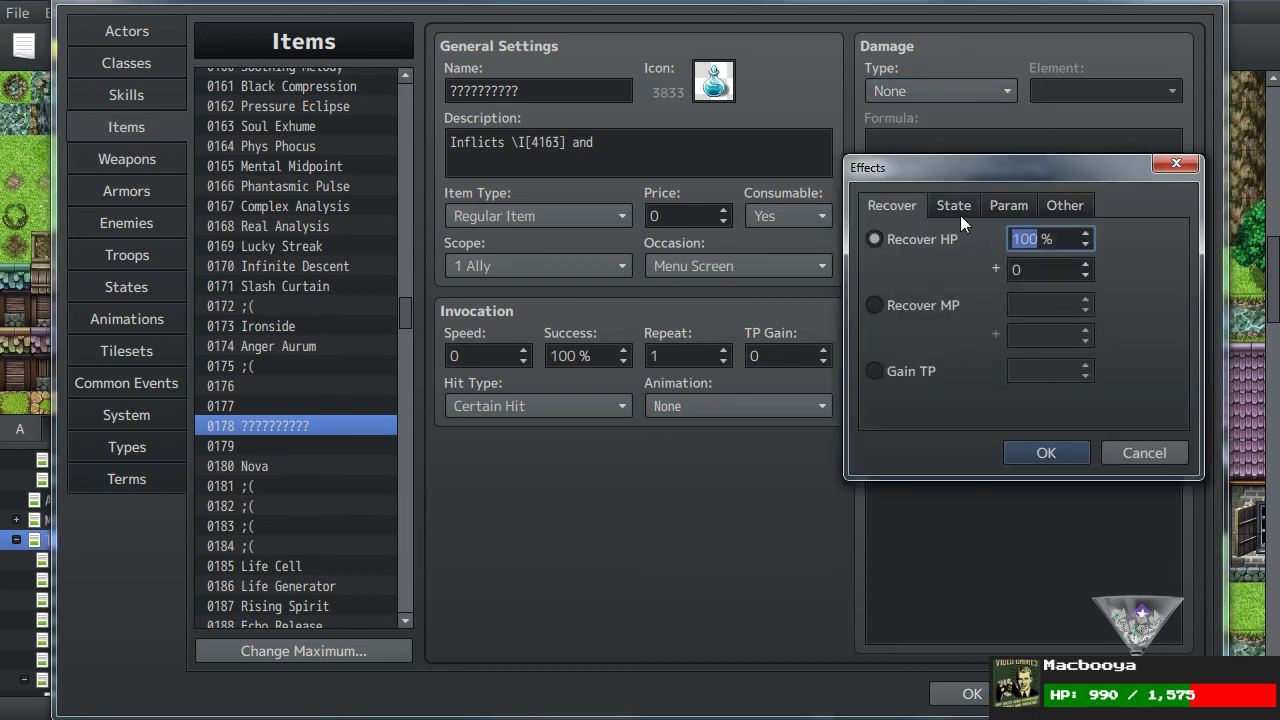
left_click(915, 372)
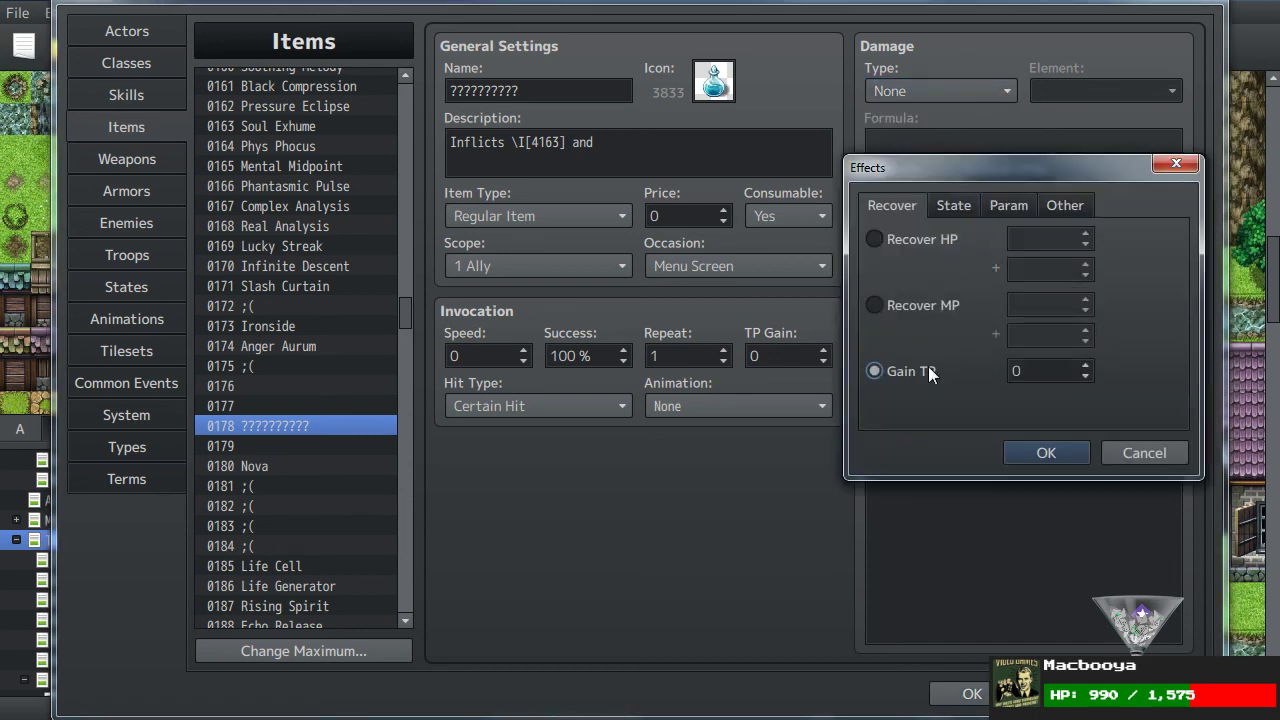
left_click(1089, 361)
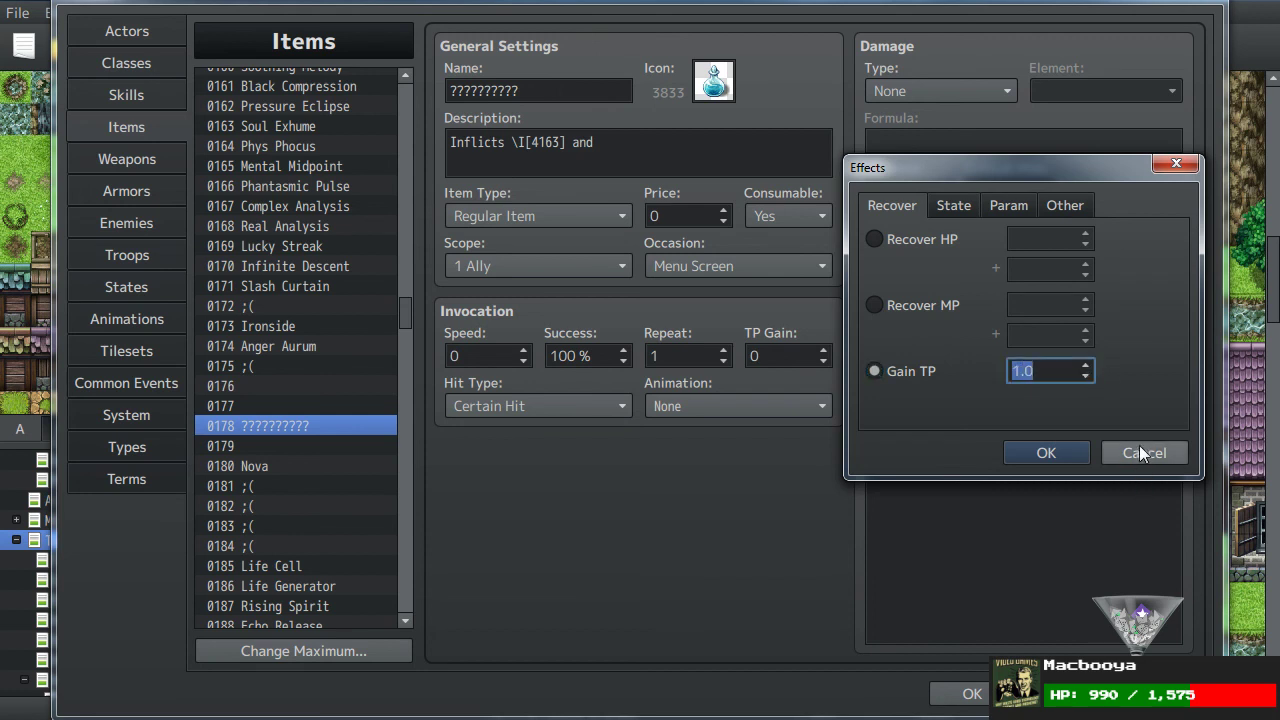
left_click(963, 206)
left_click(947, 236)
left_click(1090, 240)
scroll(1106, 339, "down", 13)
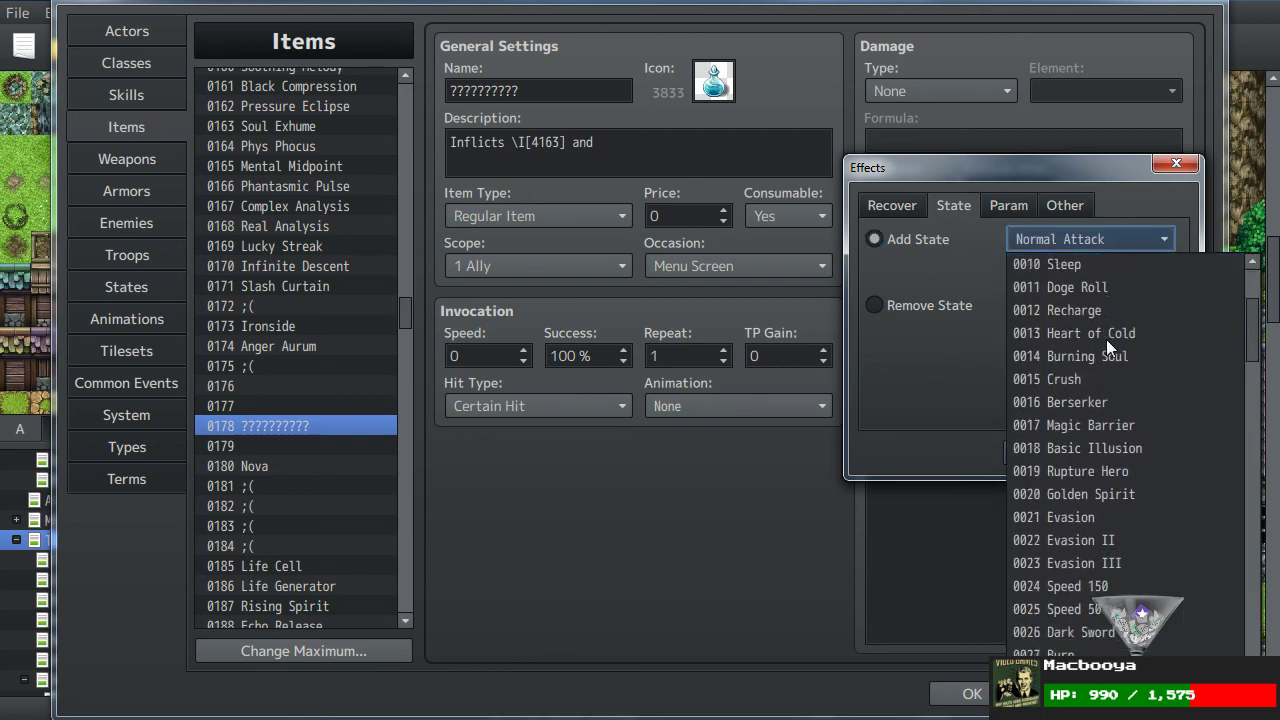
scroll(1106, 345, "down", 20)
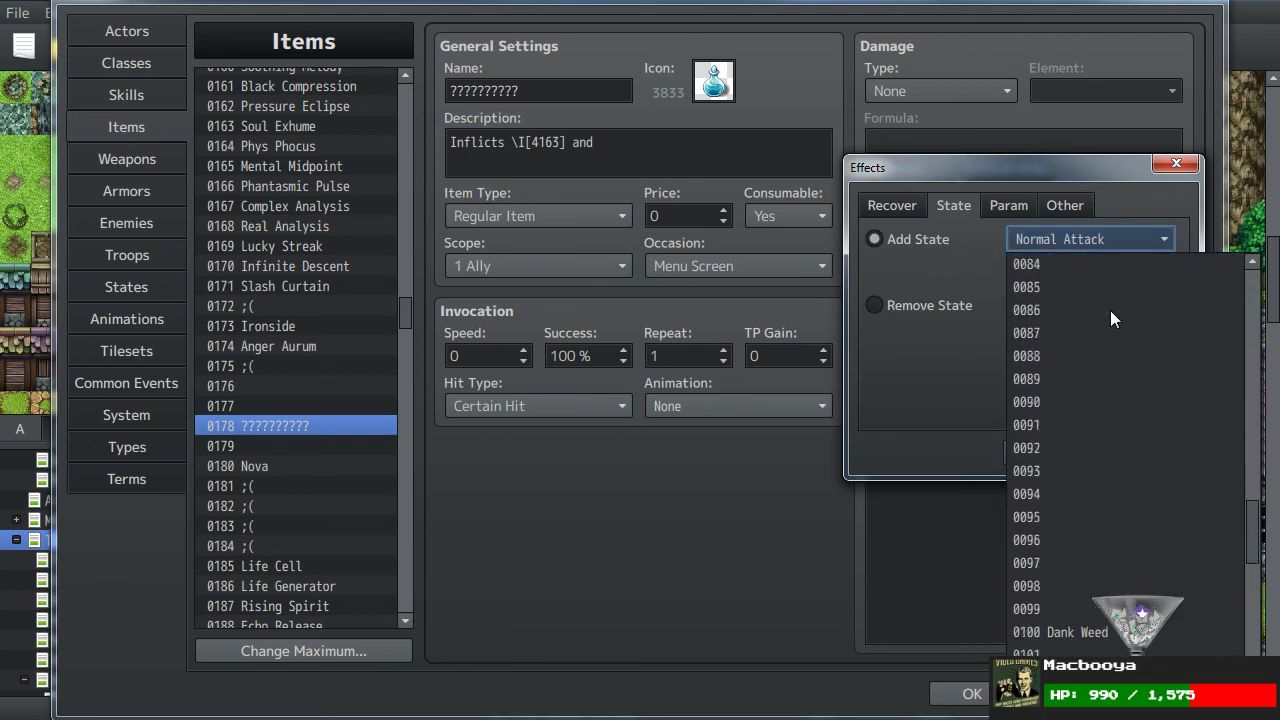
scroll(1095, 420, "down", 13)
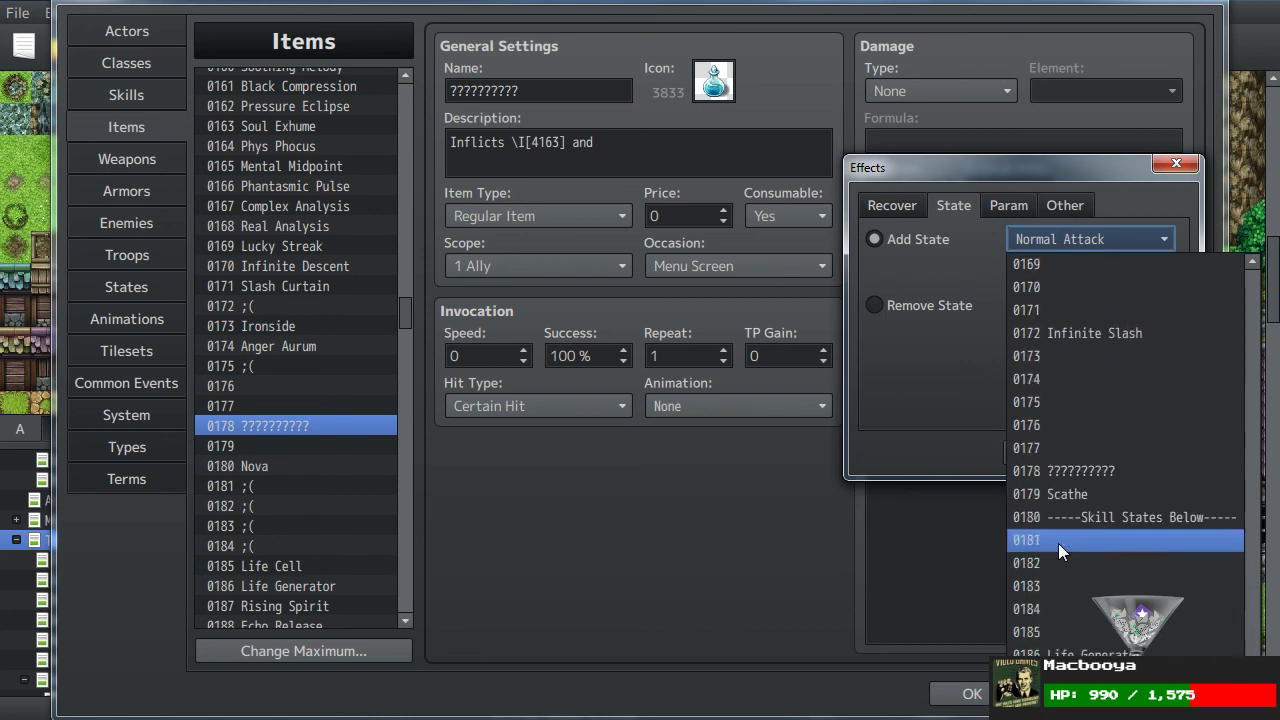
left_click(1063, 477)
left_click(1030, 457)
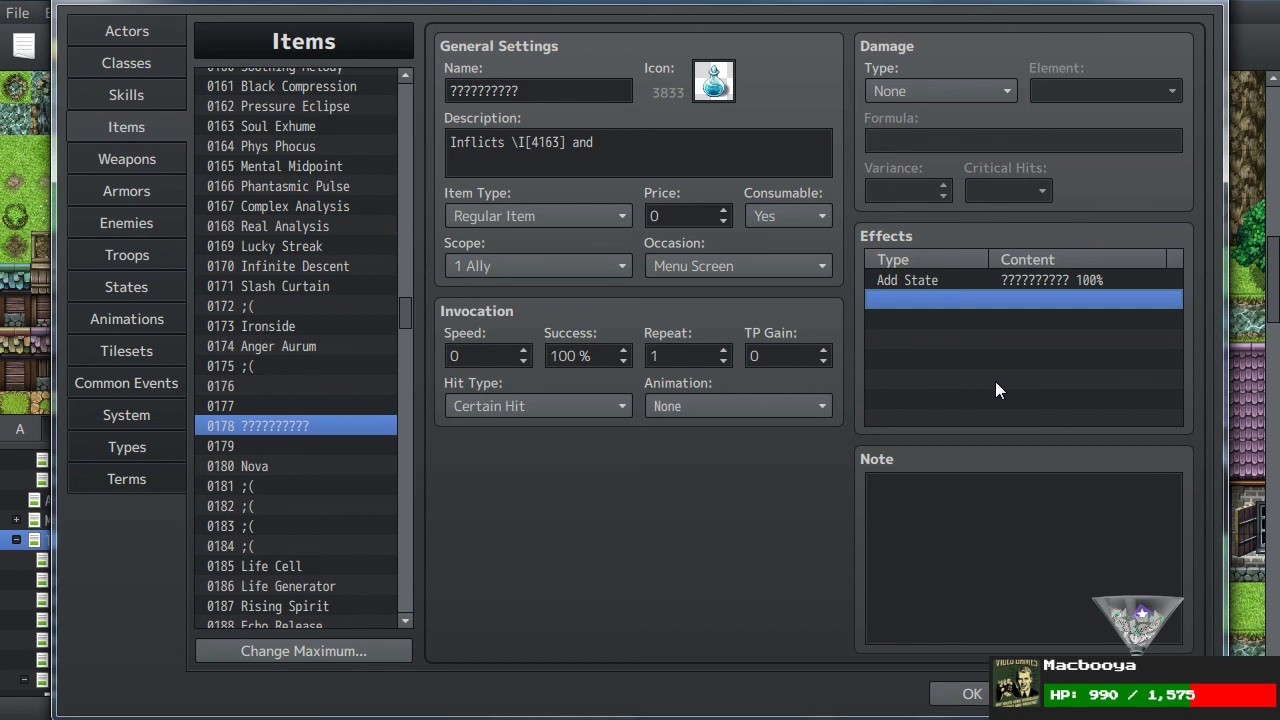
Step: Rewrite the description of item 0178 as "Permanently raises _____ by _____, but inflicts _______ \I[4163]!" and apply the database changes
left_click(716, 163)
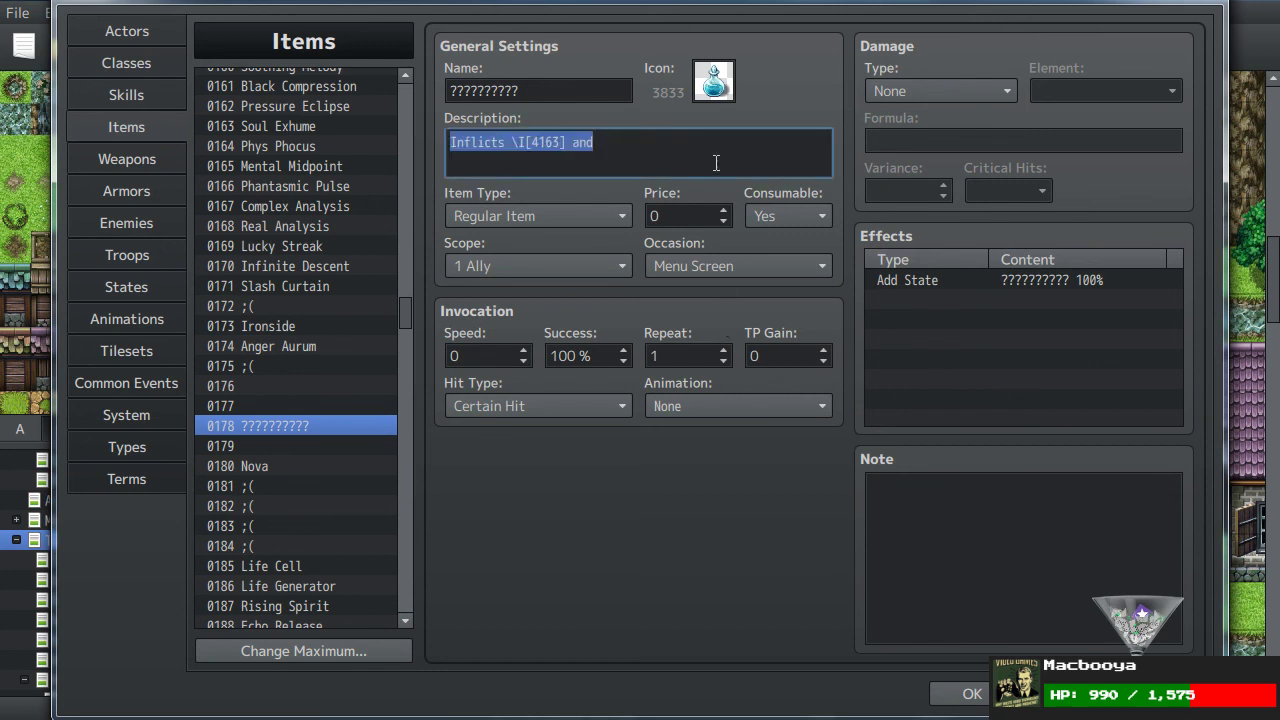
left_click_drag(566, 142, 509, 147)
left_click(648, 155)
key("ctrl+a")
type("Permanently r")
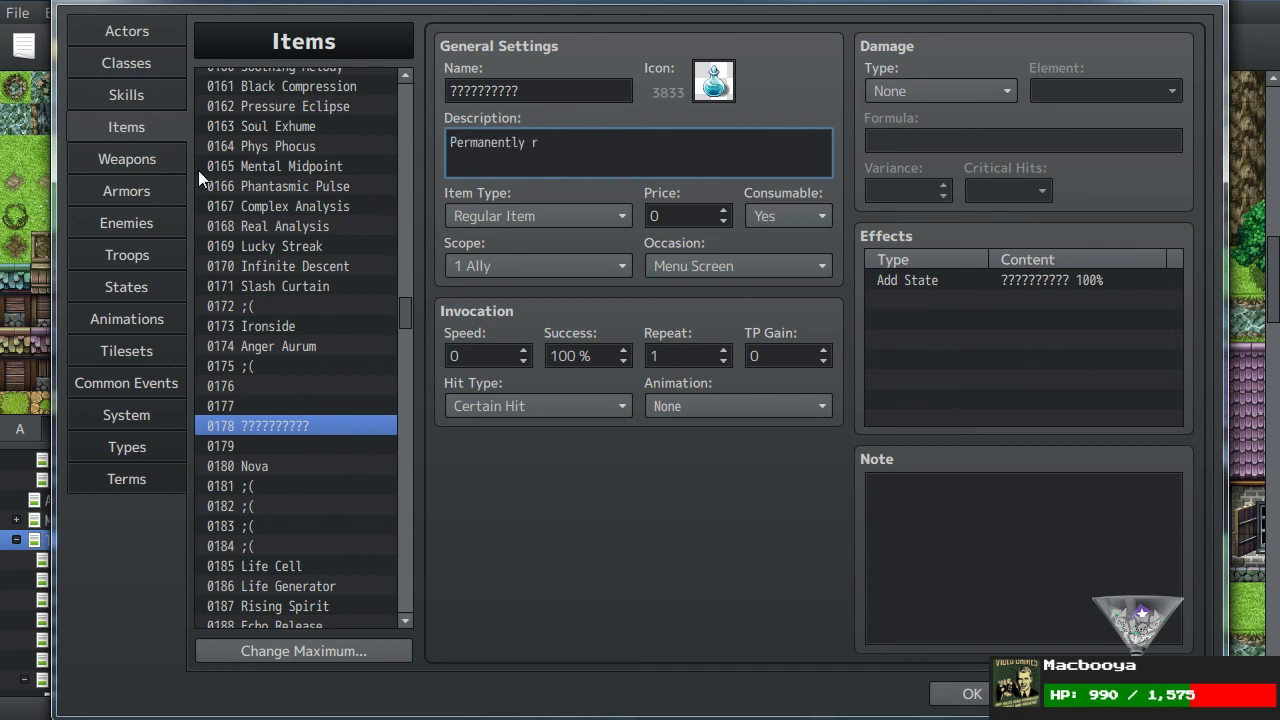
type("aises _____ by _____, but i")
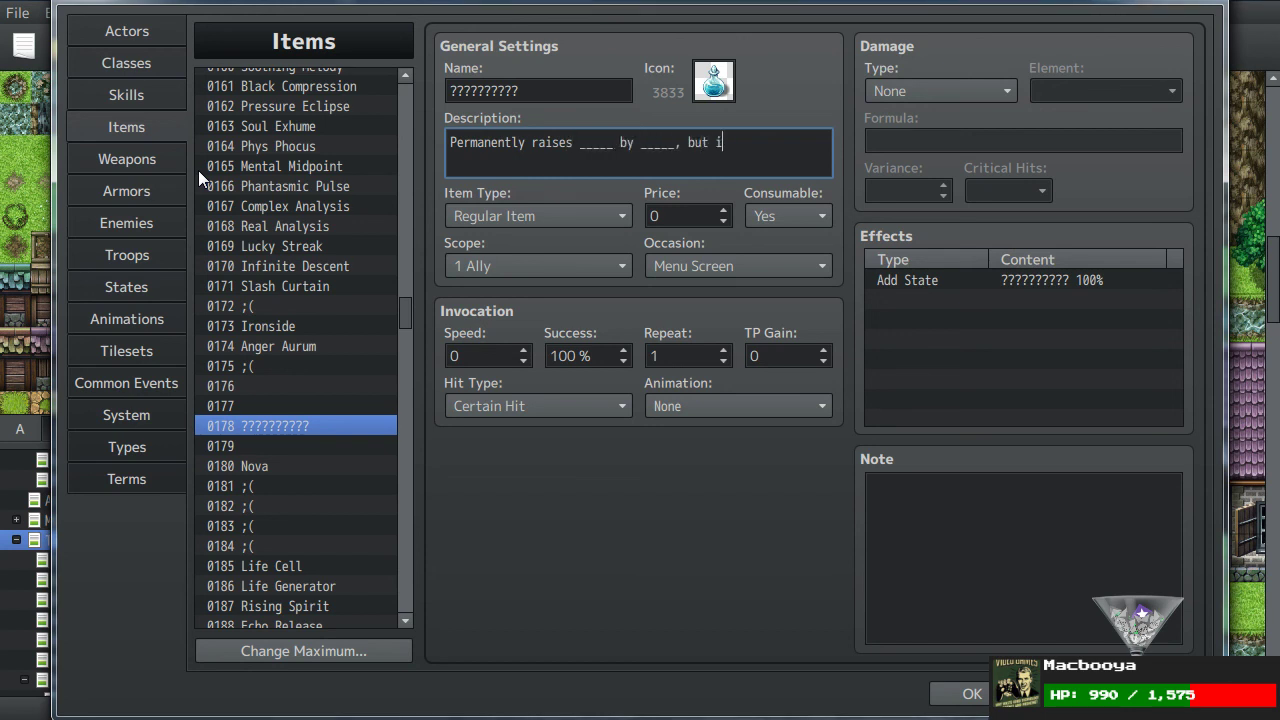
type("nflicts ")
type("______ \\I[4163]")
type("!")
key("Tab")
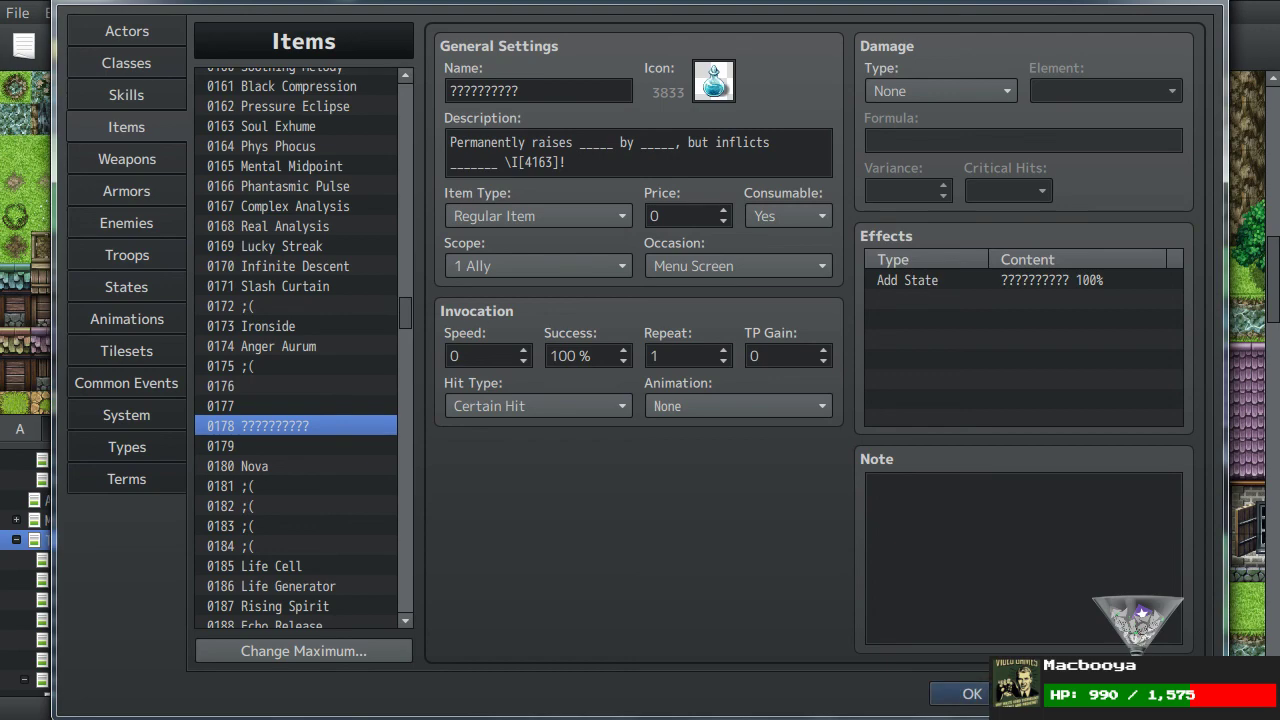
left_click(968, 692)
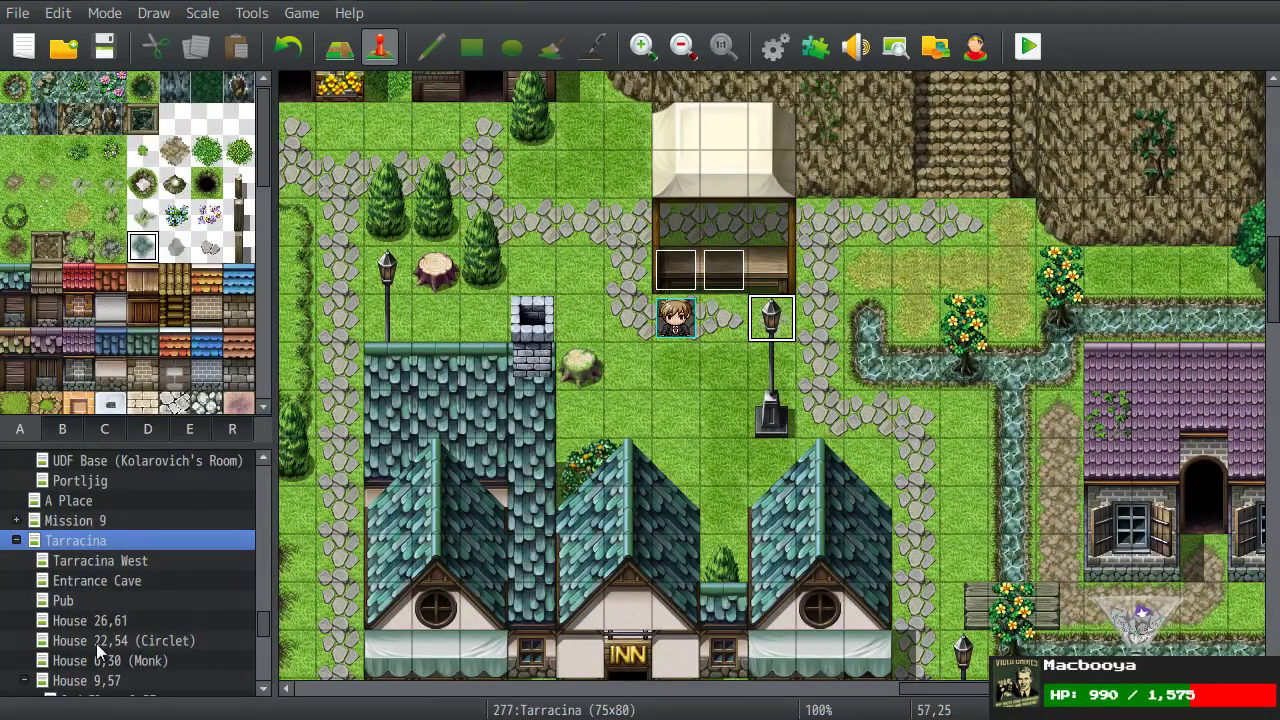
Step: Examine the 2F and 3F maps of Tarracina Schoolhouse Rock, going over the whole layout of 3F
scroll(96, 643, "down", 2)
scroll(96, 643, "down", 3)
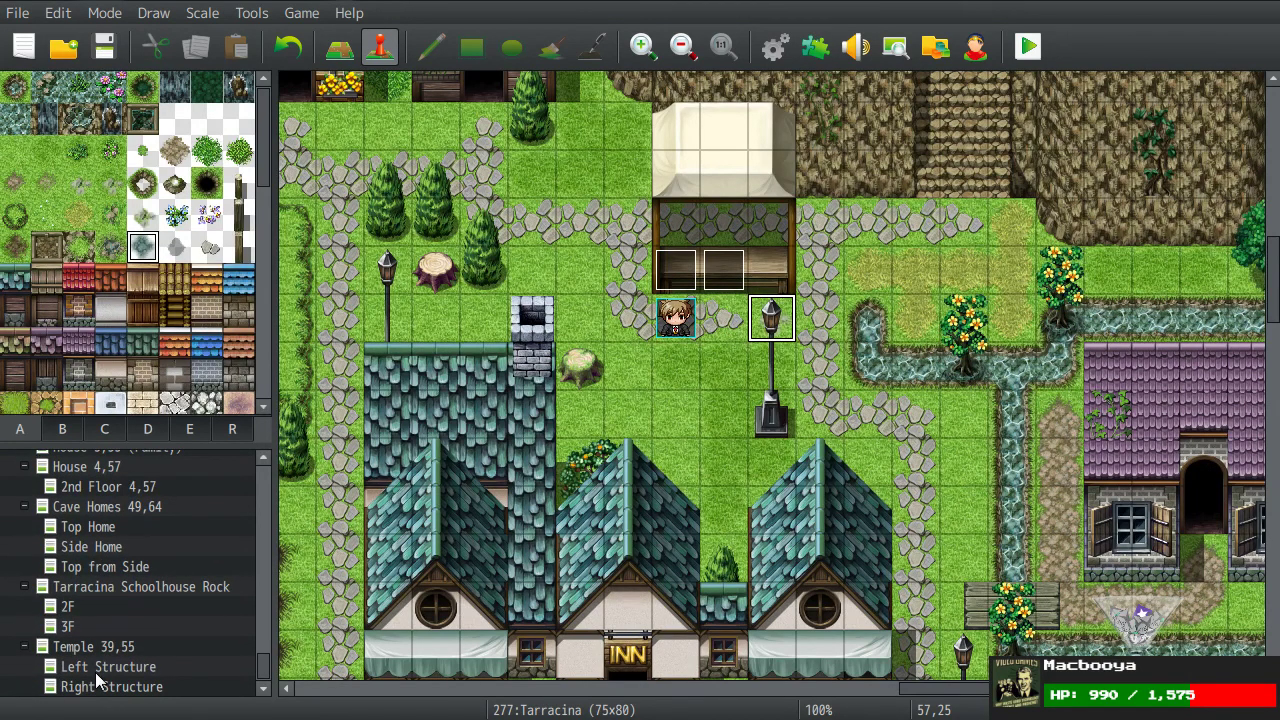
left_click(90, 601)
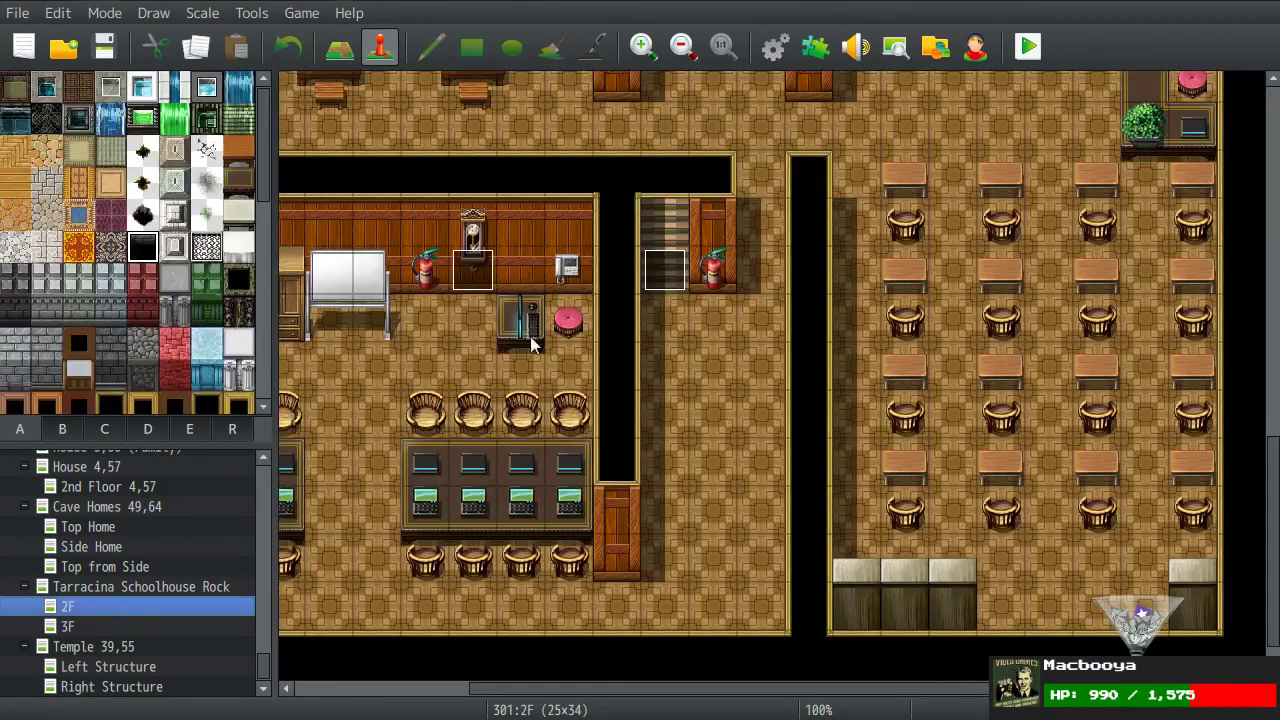
left_click(68, 627)
scroll(609, 293, "up", 5)
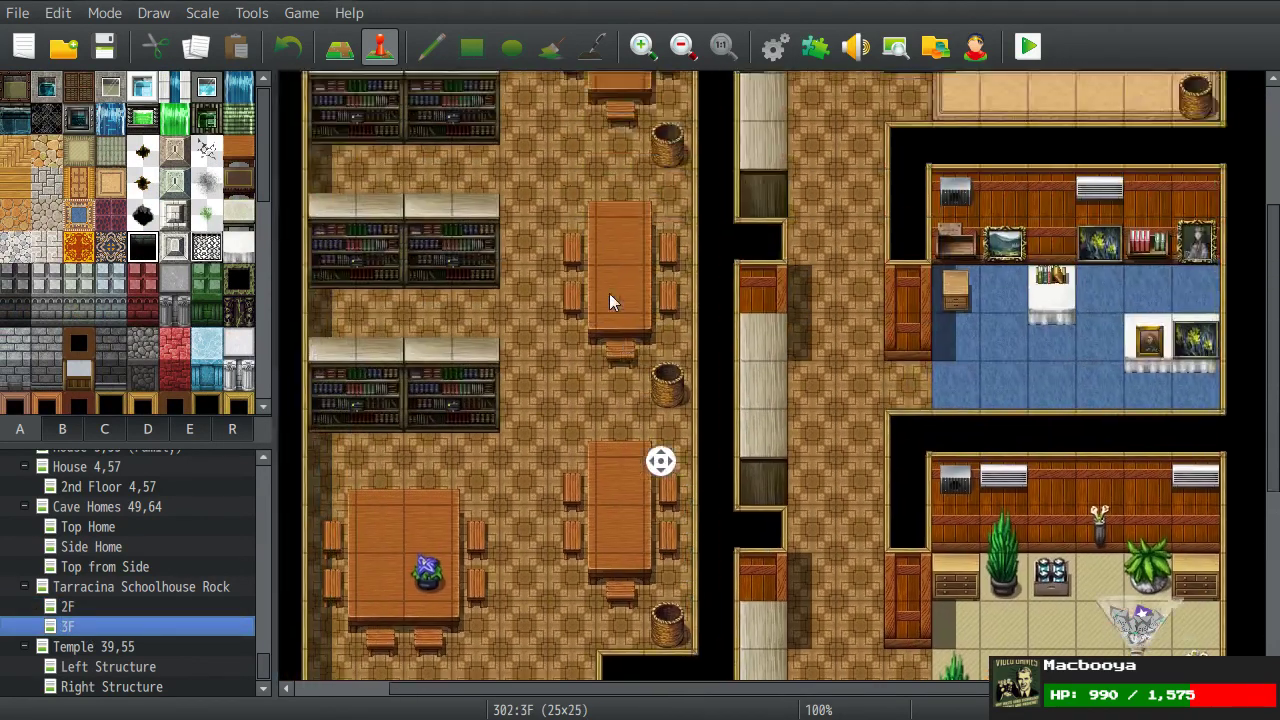
scroll(621, 358, "down", 1)
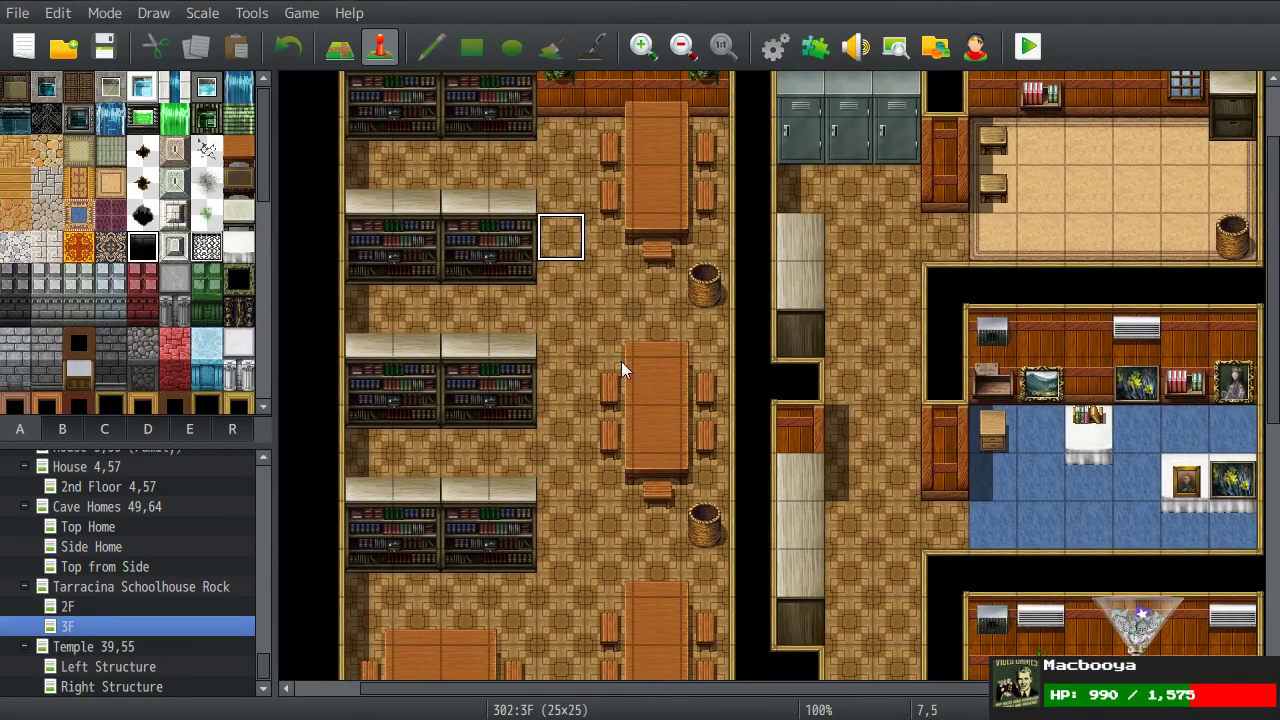
middle_click_drag(593, 285, 609, 431)
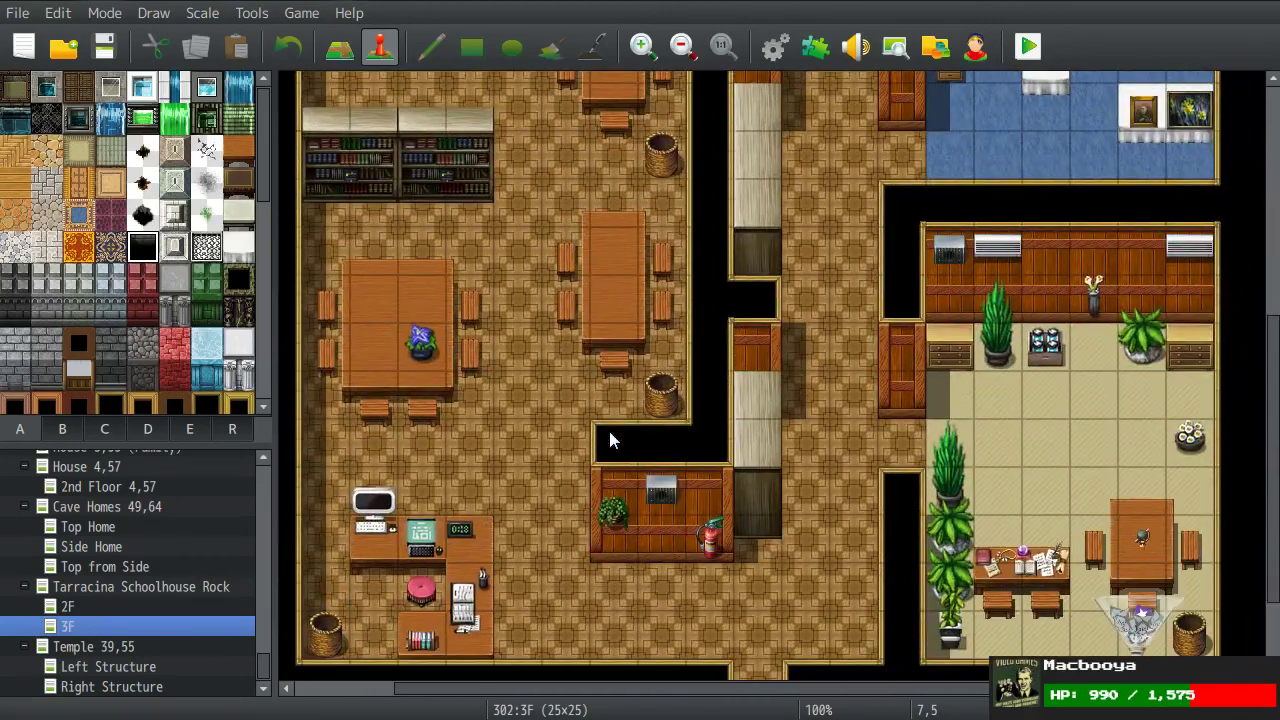
middle_click_drag(583, 492, 419, 311)
middle_click_drag(723, 523, 573, 274)
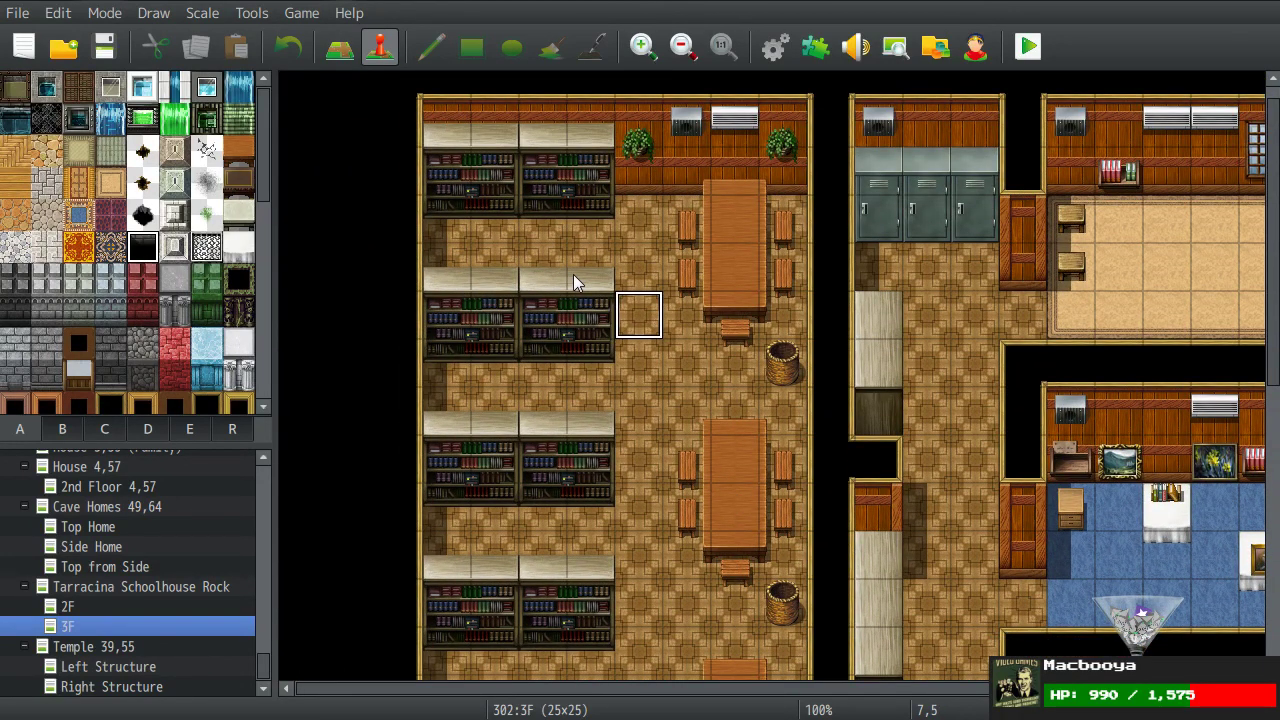
middle_click_drag(573, 274, 539, 408)
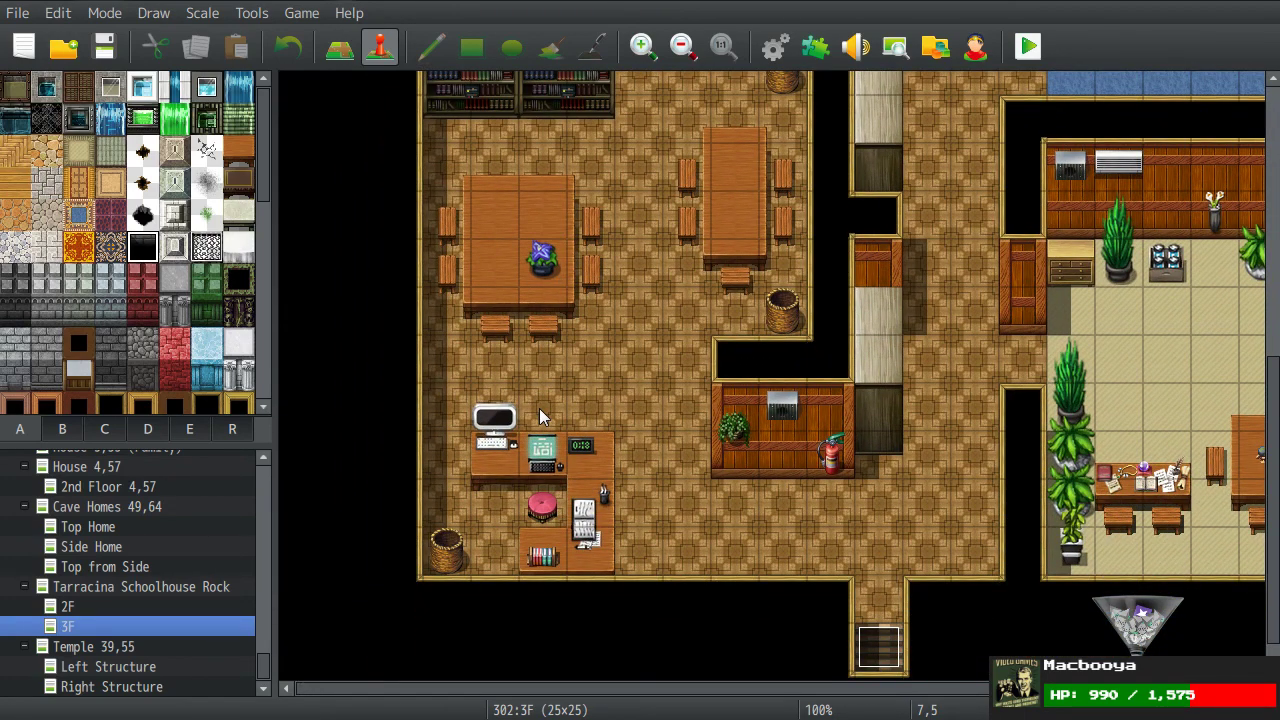
middle_click_drag(686, 389, 836, 376)
middle_click_drag(763, 297, 848, 335)
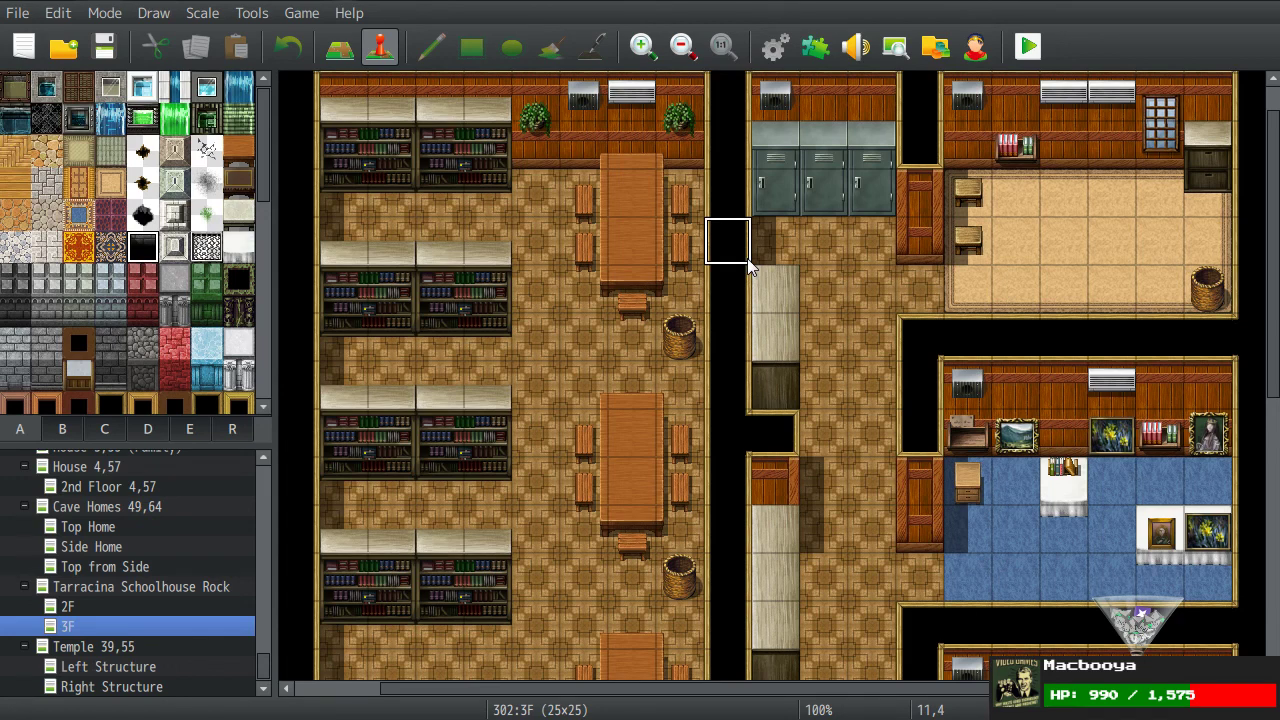
Step: Check item 0178's settings in the database, close it, and look over the main Tarracina map
left_click(772, 47)
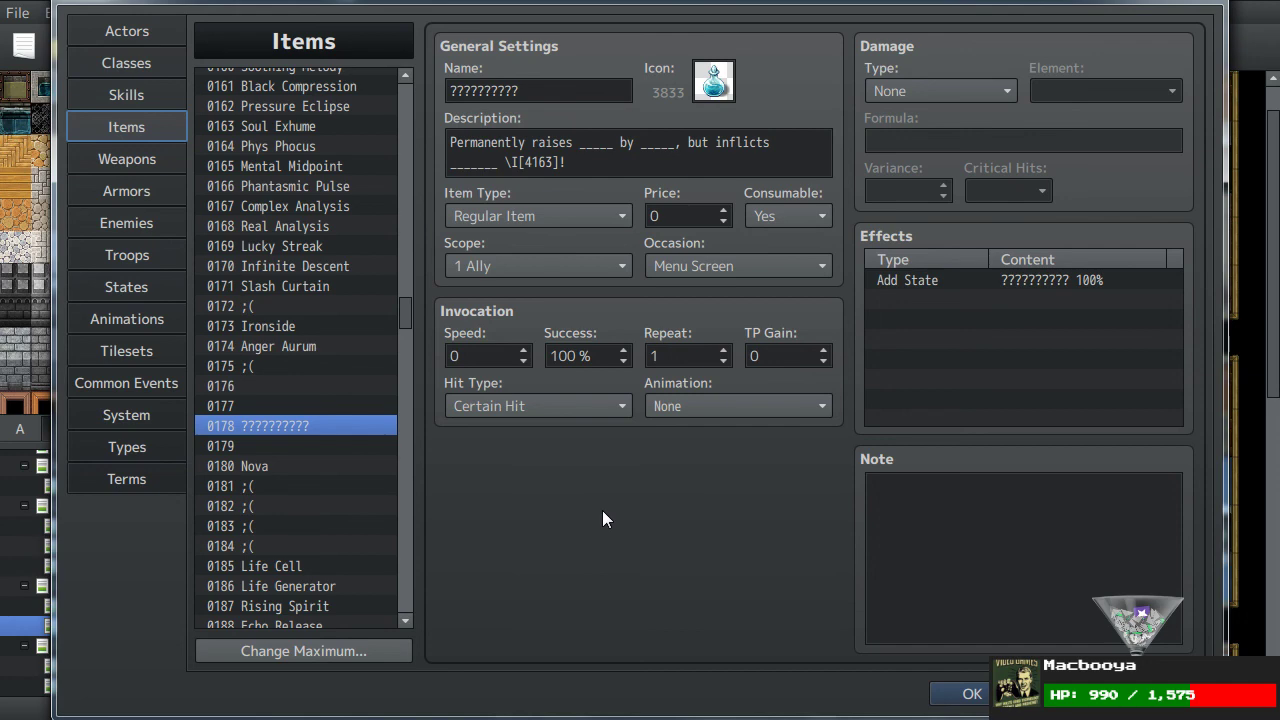
left_click(945, 694)
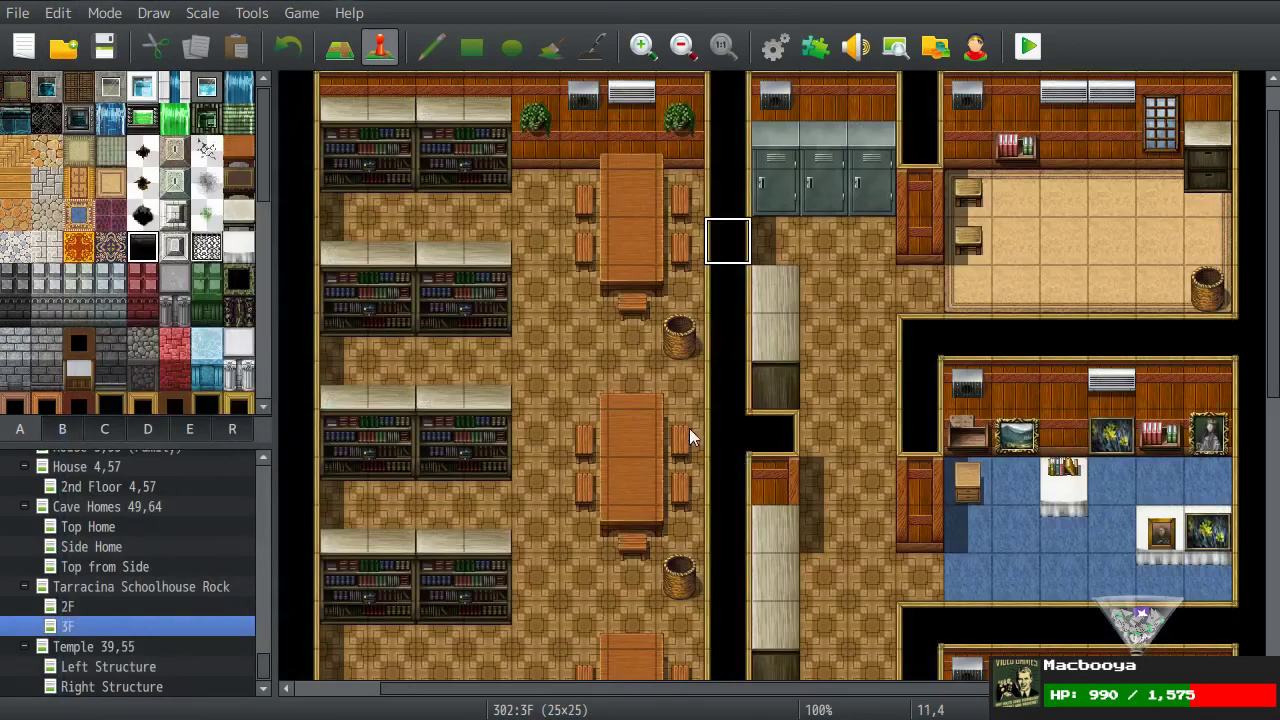
scroll(77, 588, "up", 2)
scroll(77, 588, "up", 5)
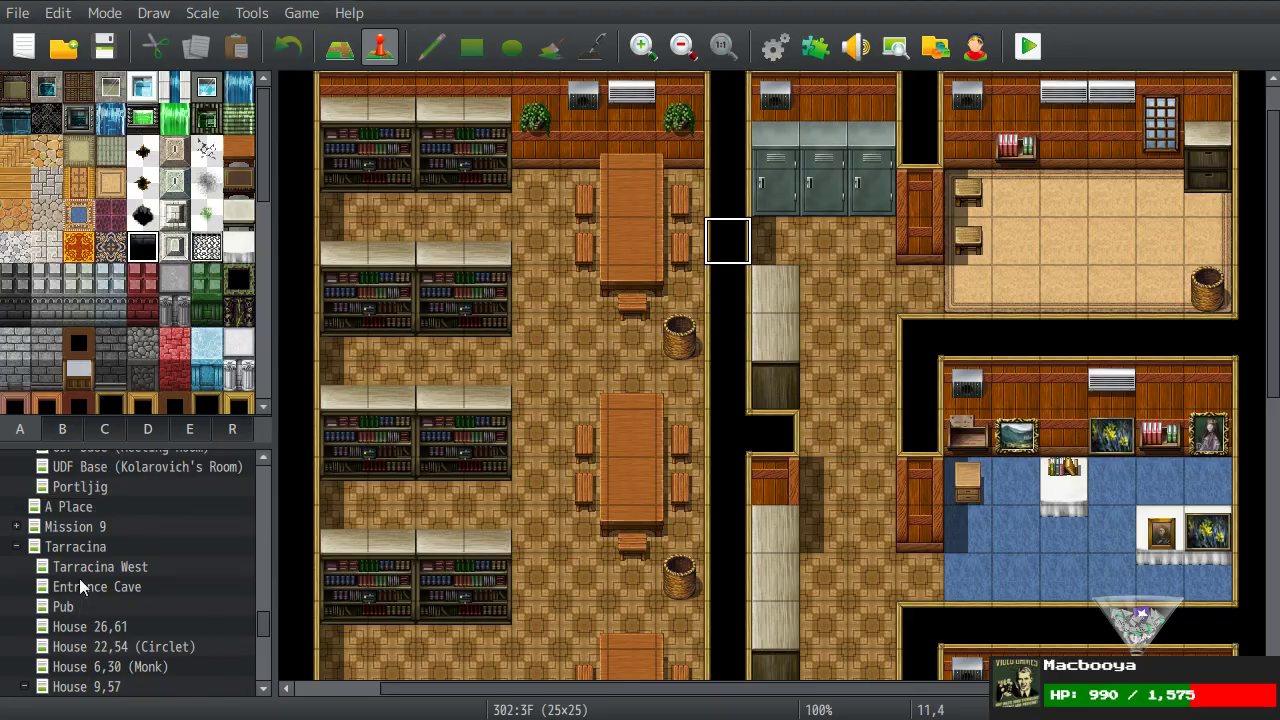
left_click(87, 550)
scroll(630, 553, "down", 10)
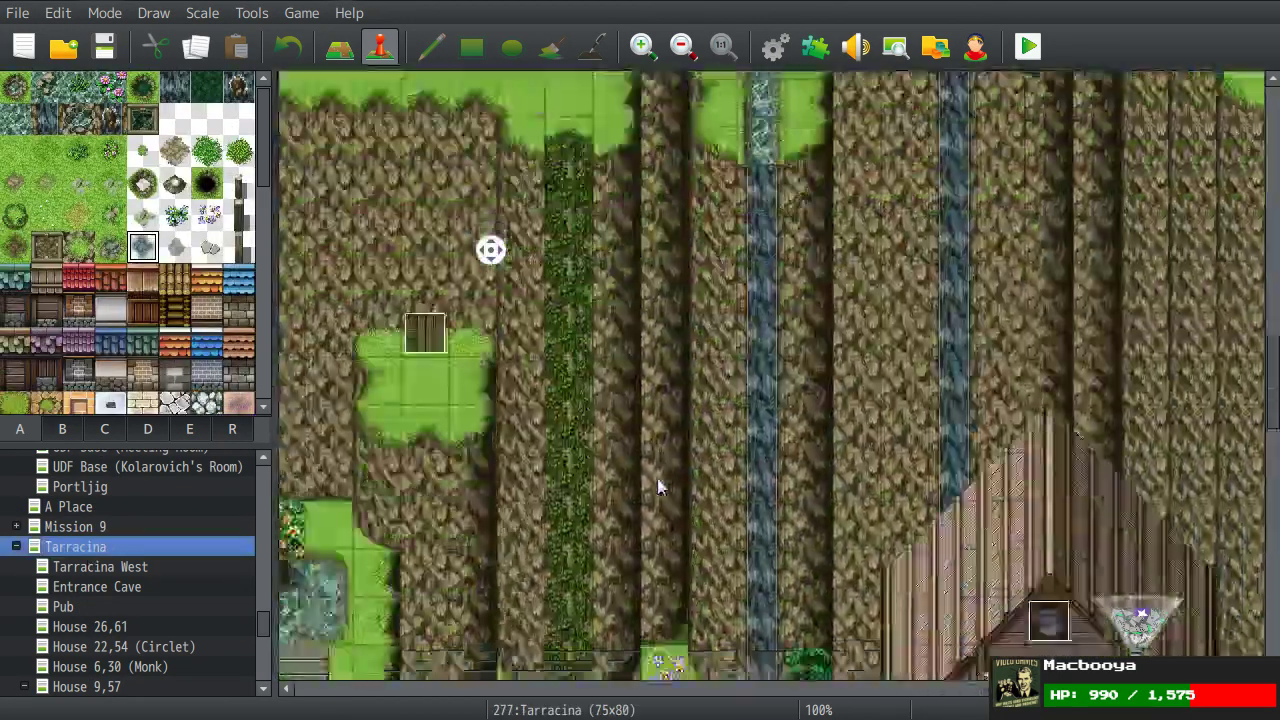
scroll(630, 553, "down", 5)
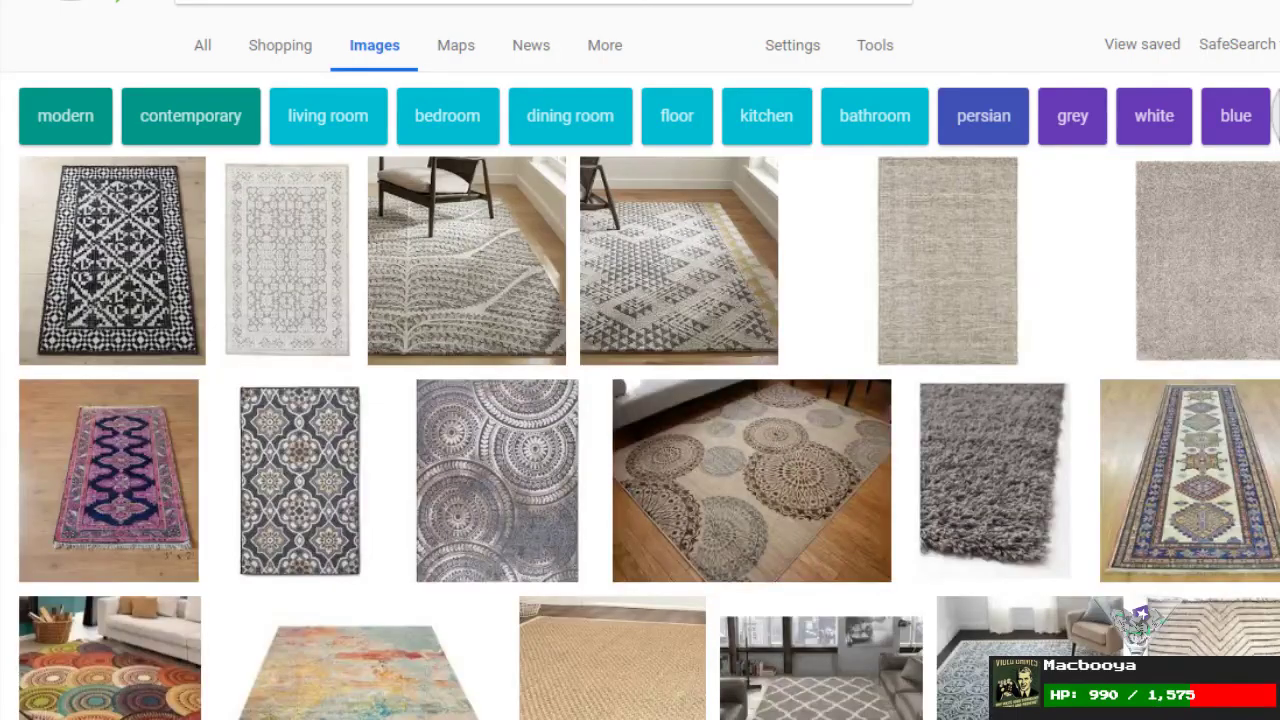
Step: Switch to the web browser and look through the image search results for rugs
scroll(877, 285, "down", 3)
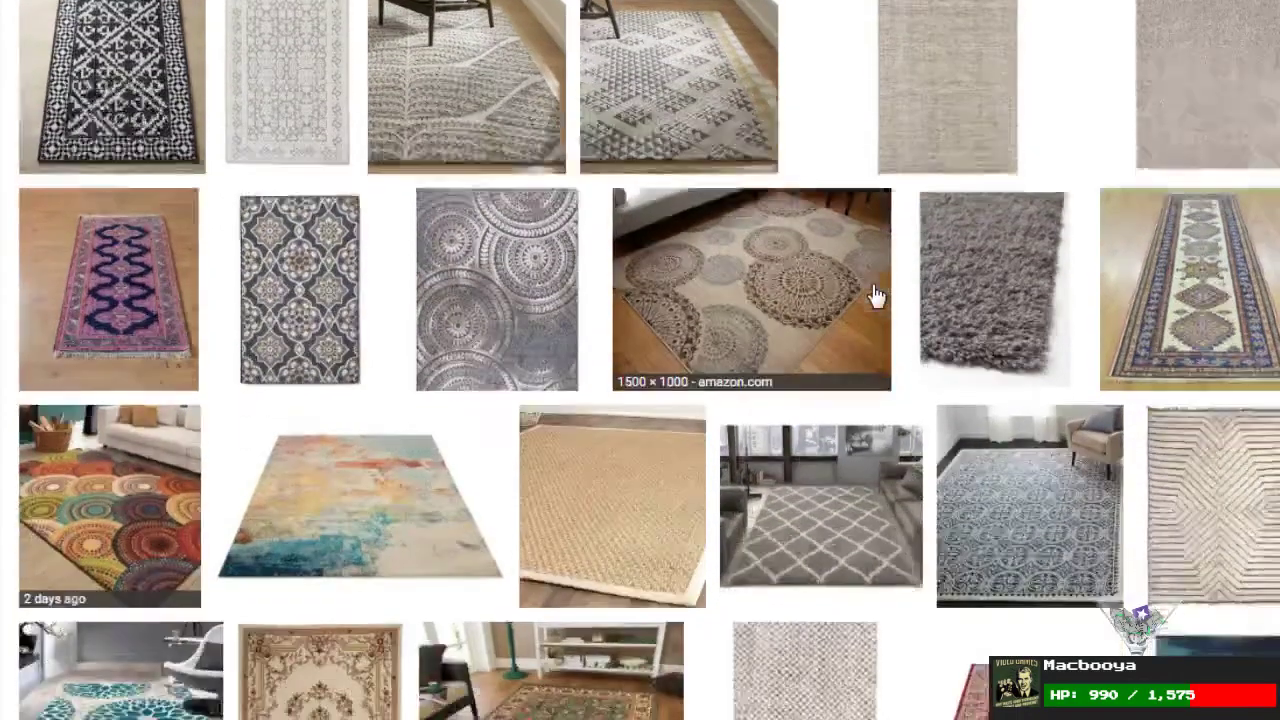
scroll(852, 410, "down", 3)
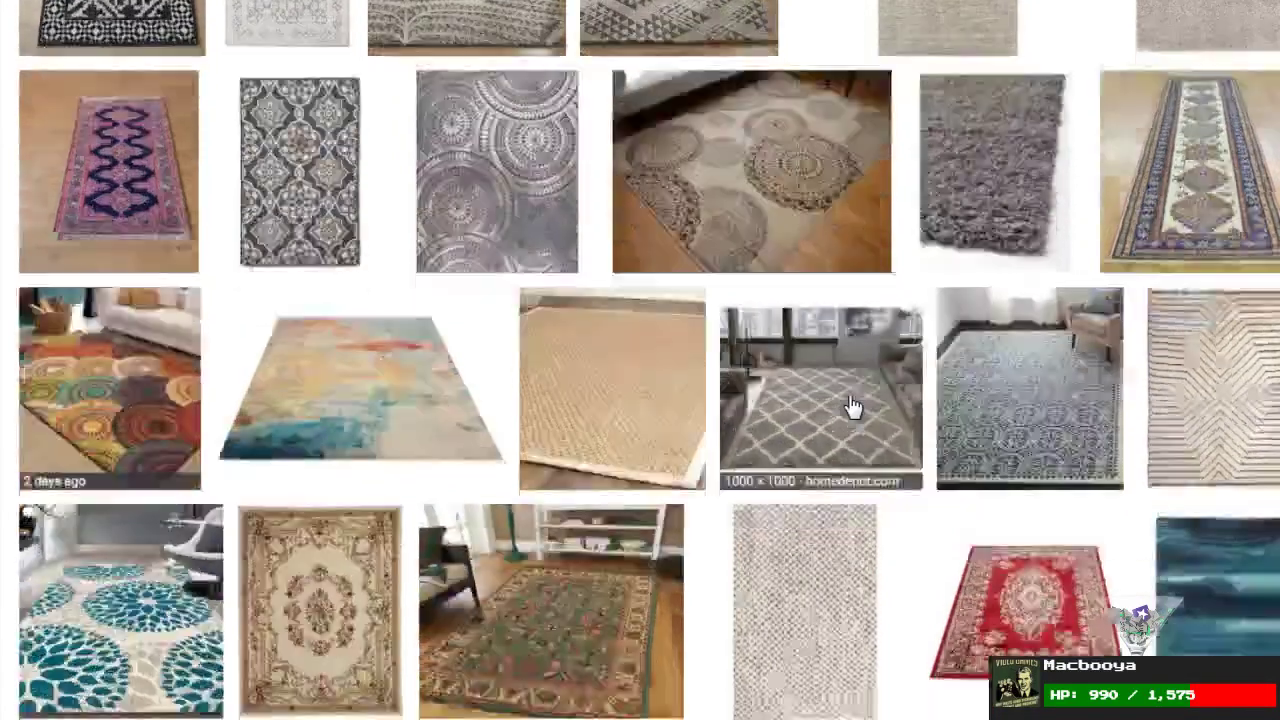
scroll(852, 410, "down", 5)
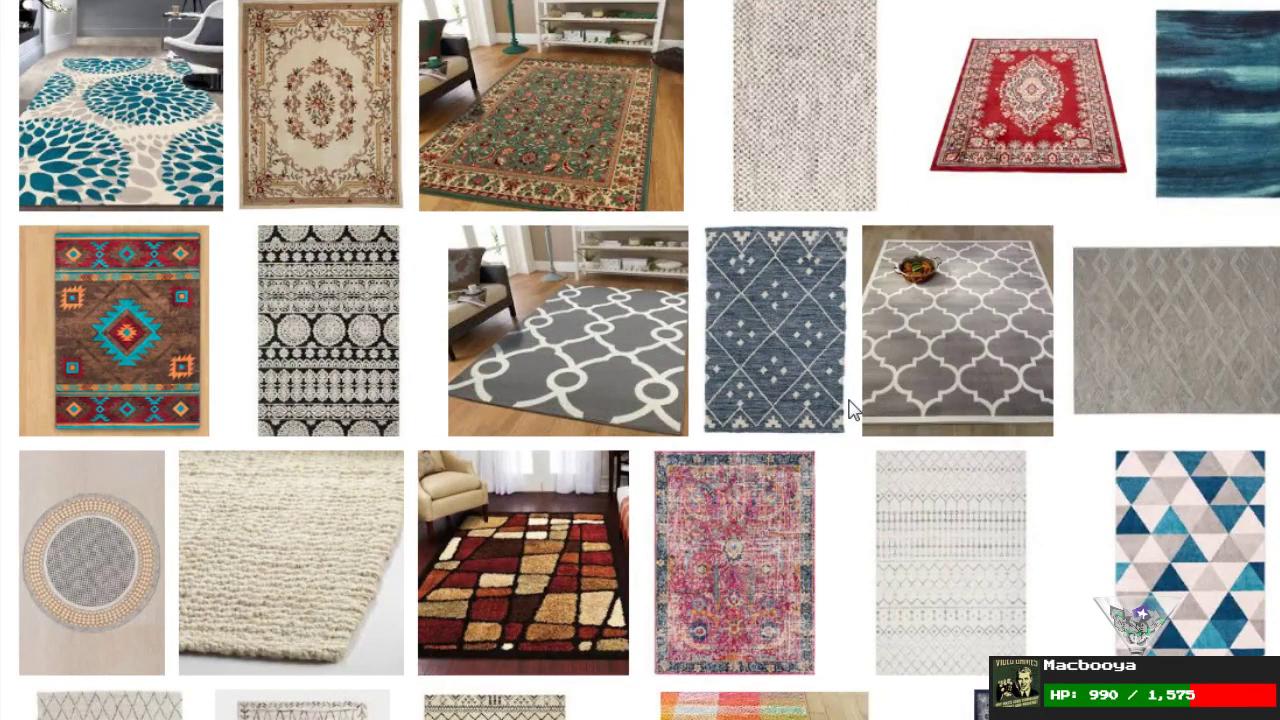
scroll(850, 412, "down", 5)
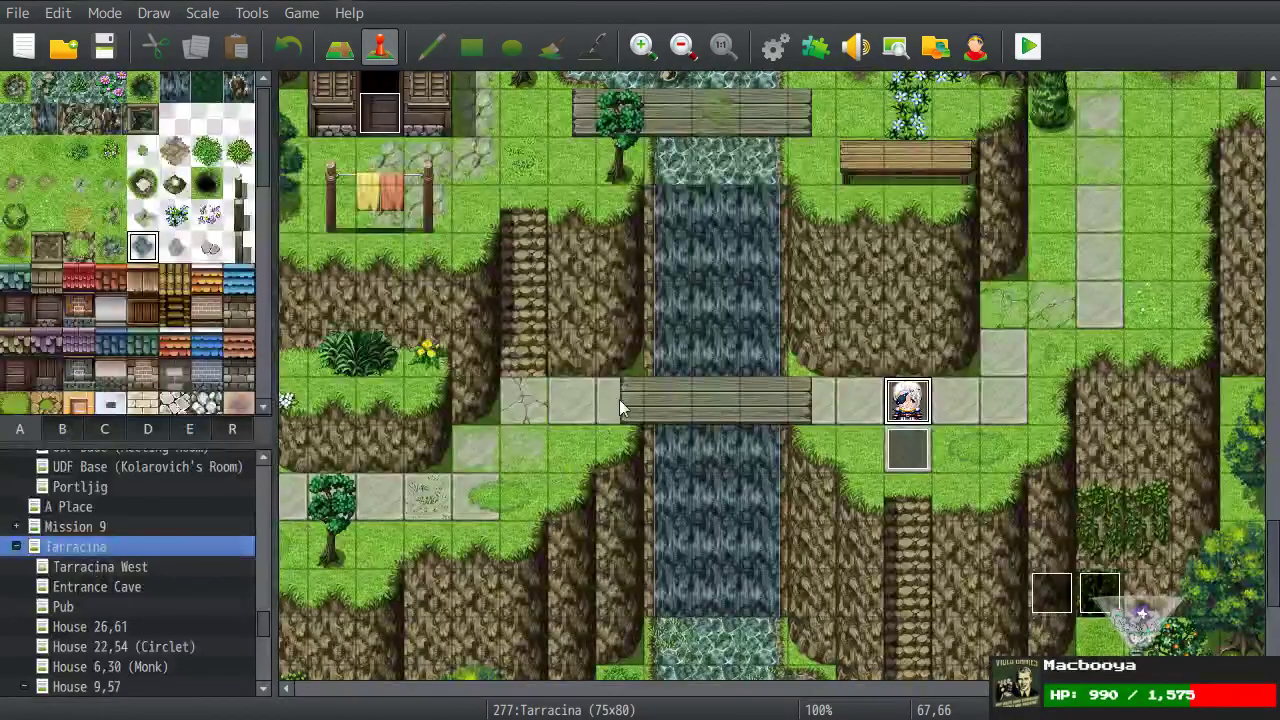
Step: Try a State Rate trait for 0001 Knockout at 100% on state 0178 ??????????, and remove it again
left_click(786, 54)
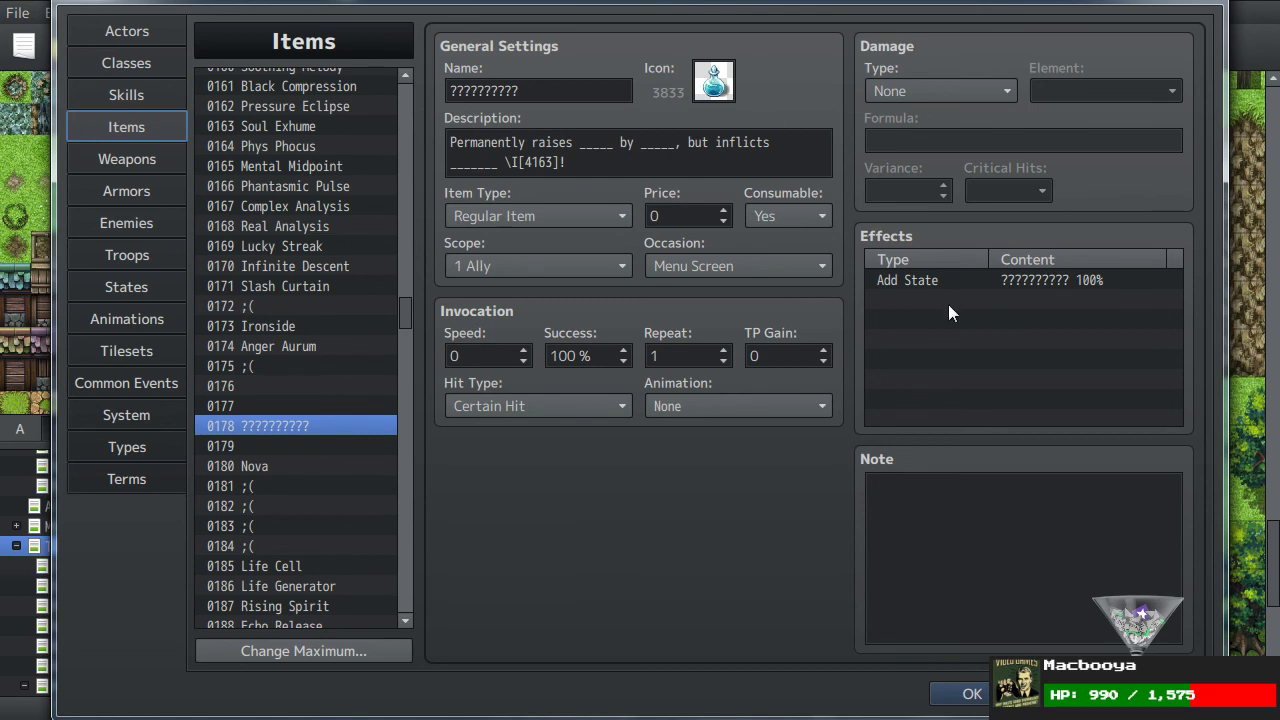
left_click(143, 287)
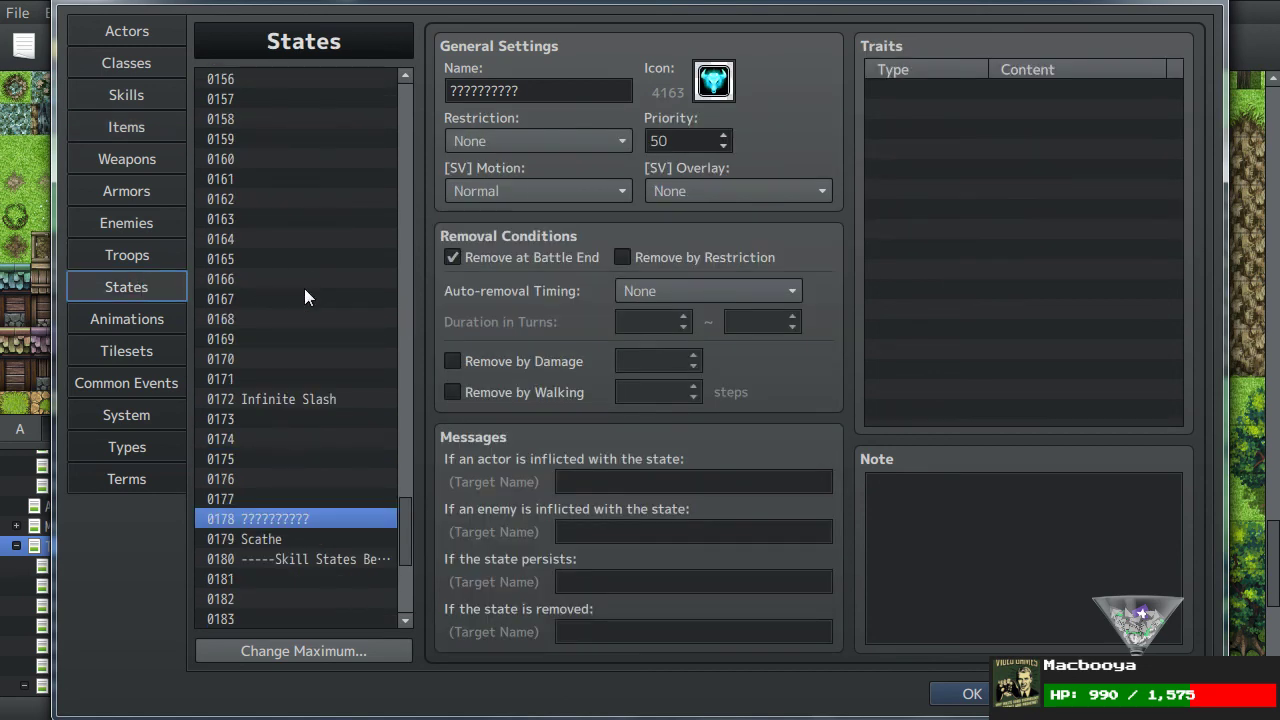
double_click(963, 215)
left_click(912, 195)
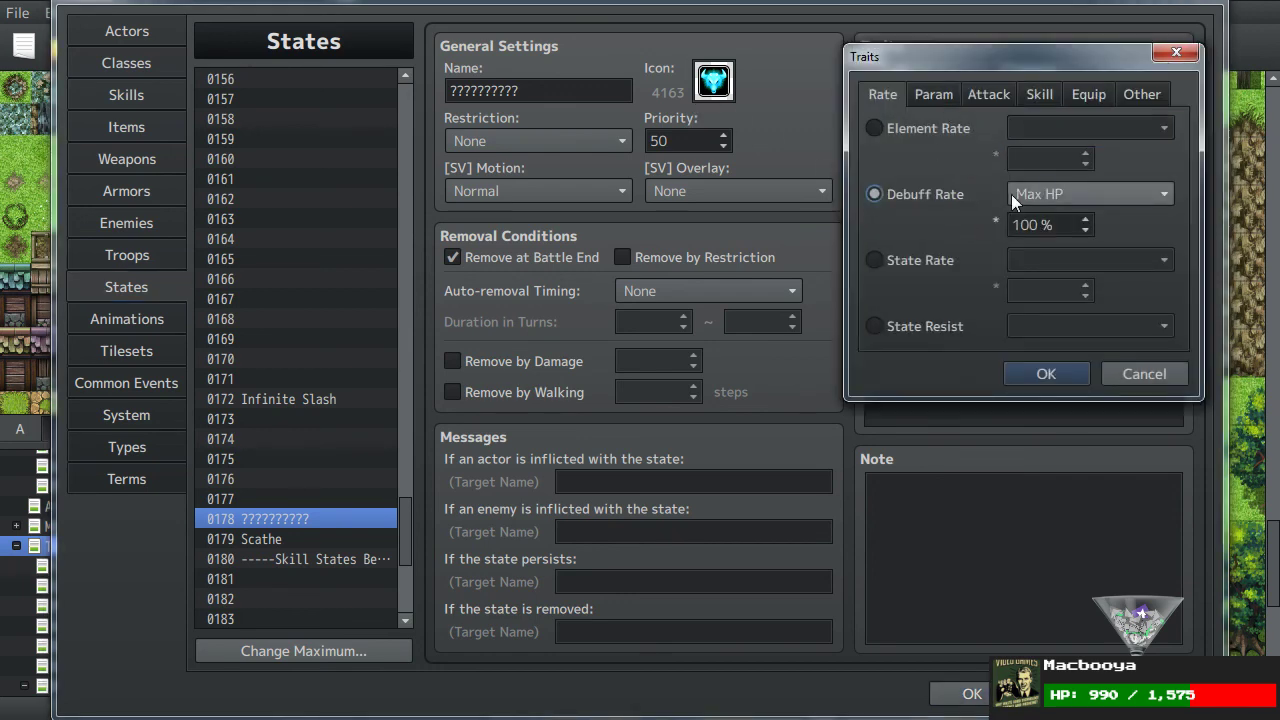
left_click(941, 256)
left_click(1046, 373)
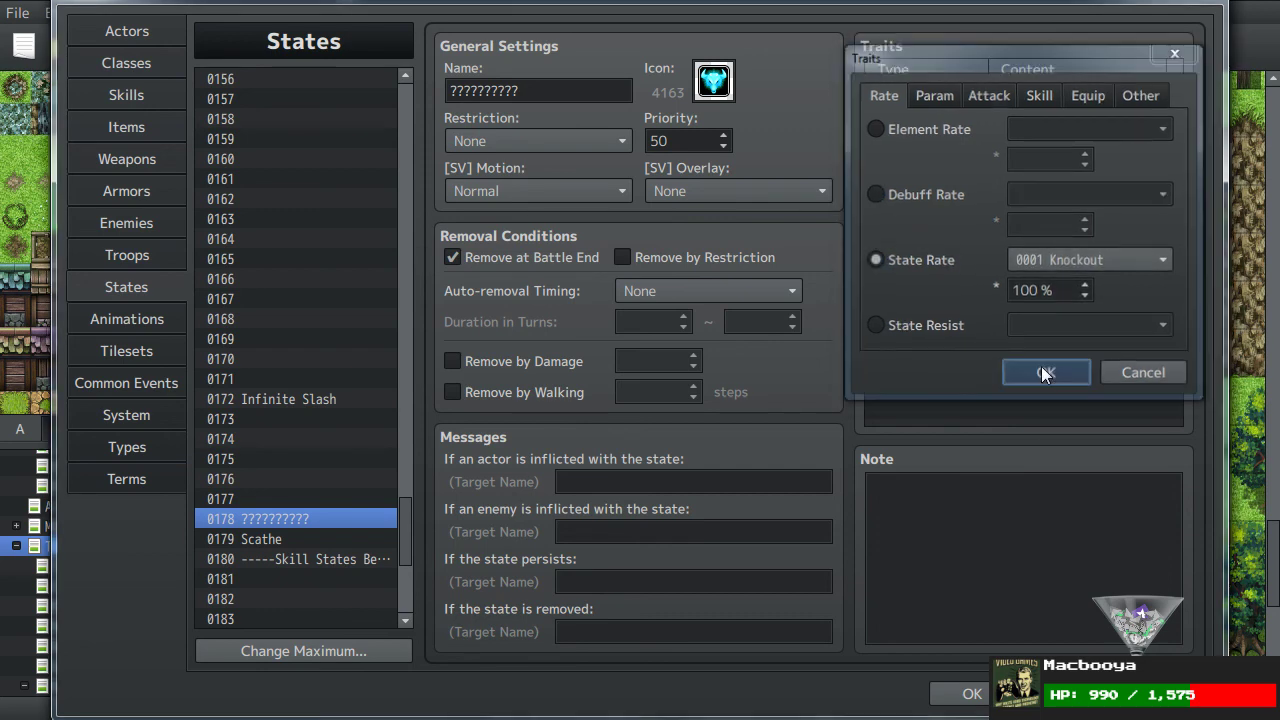
key("Delete")
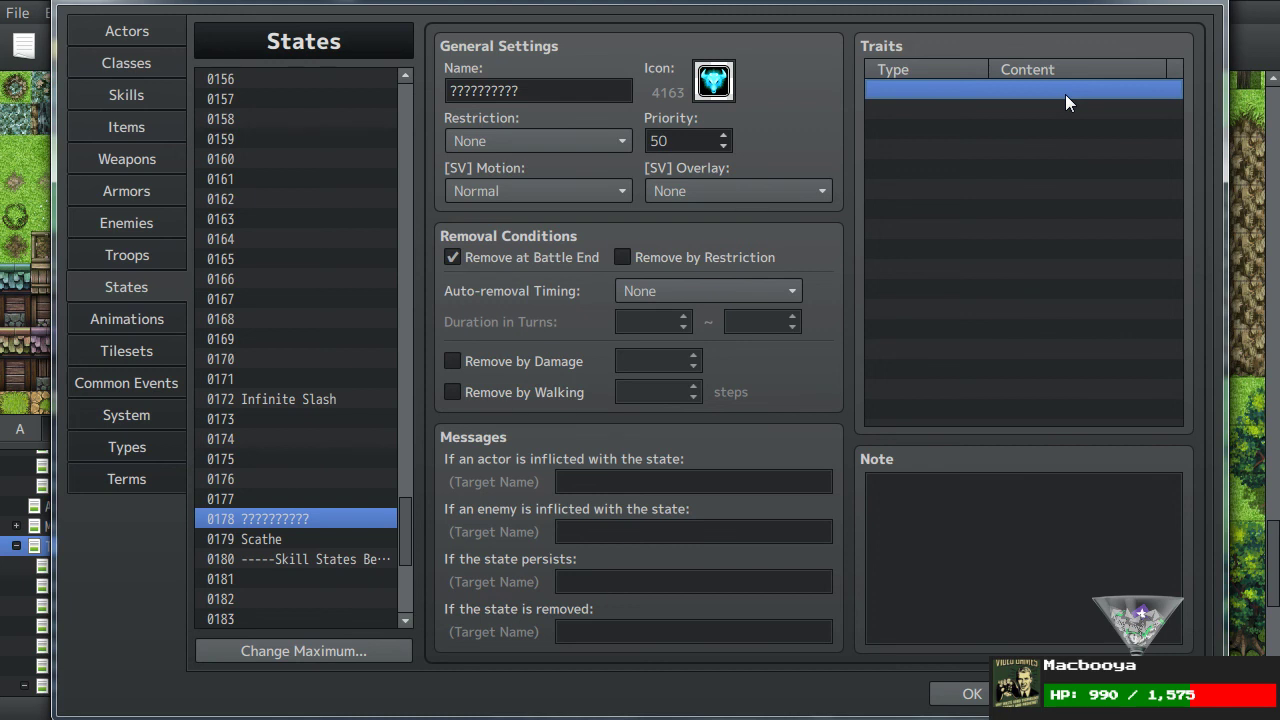
Step: Start another trait for state 0178 and examine the available rate, Parameter, Ex-Parameter and attack options
double_click(1013, 160)
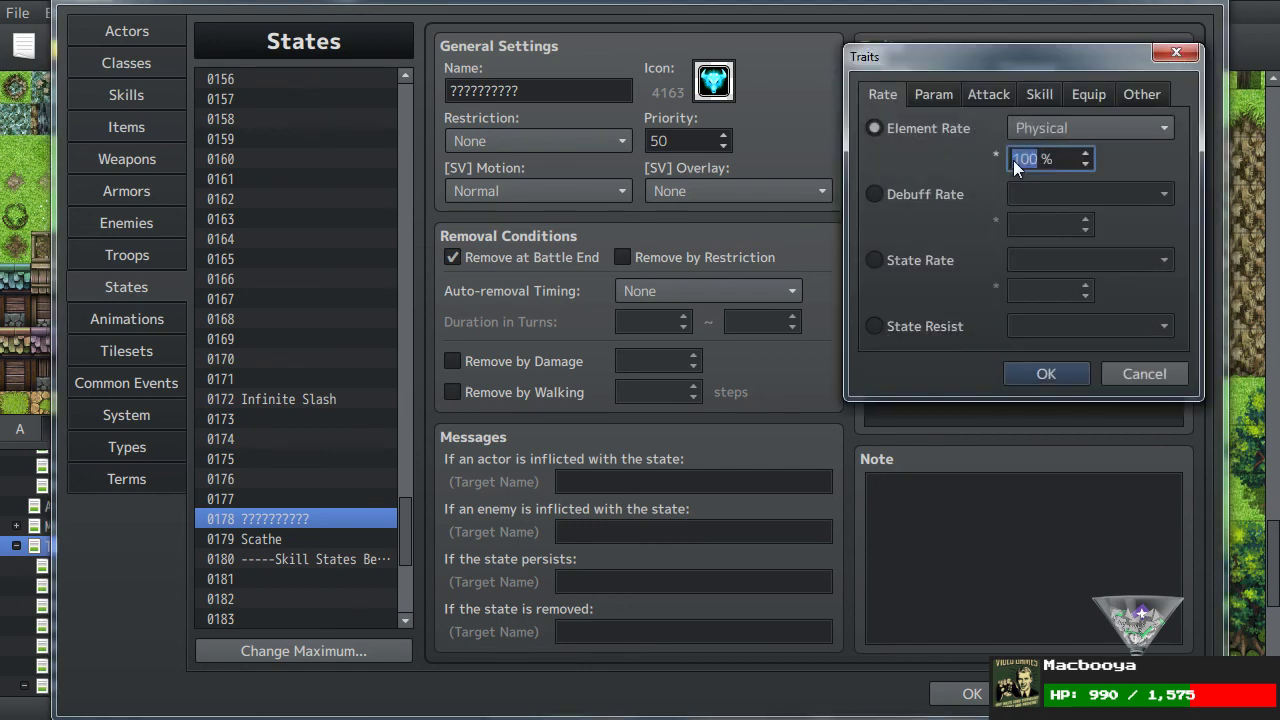
left_click(932, 96)
left_click(938, 122)
left_click(1019, 131)
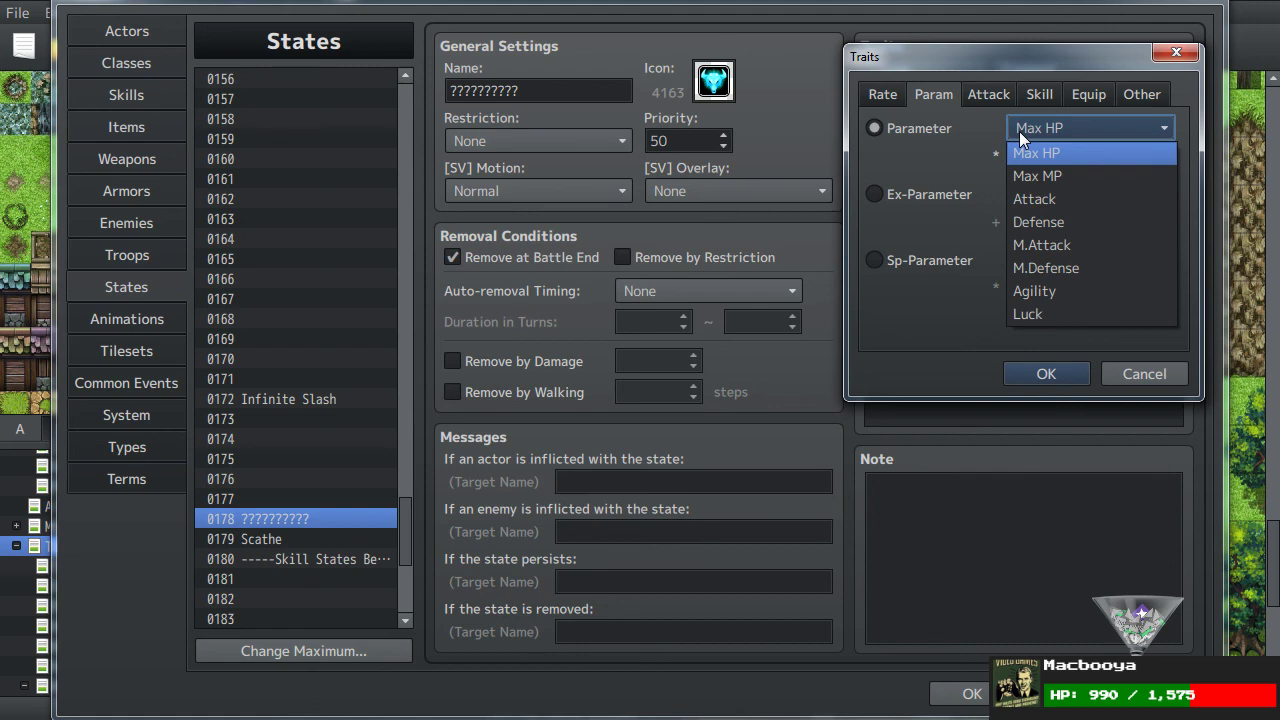
left_click(1019, 131)
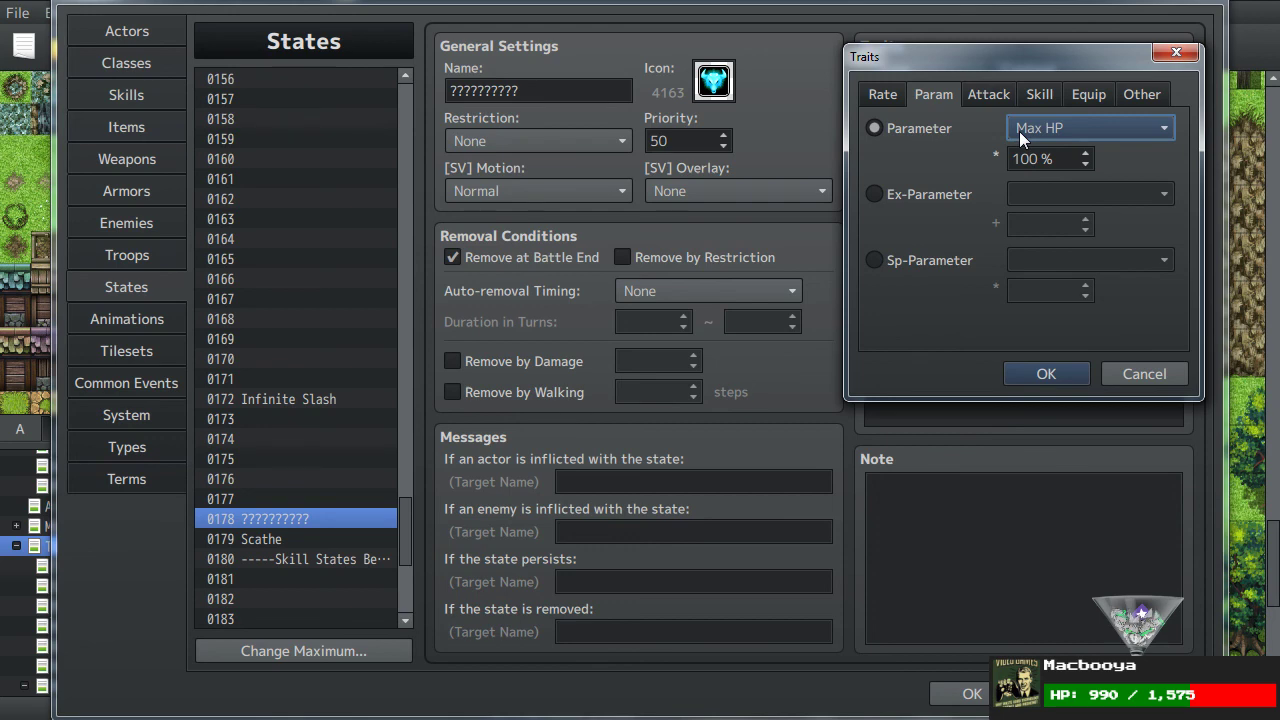
left_click(930, 192)
left_click(1050, 194)
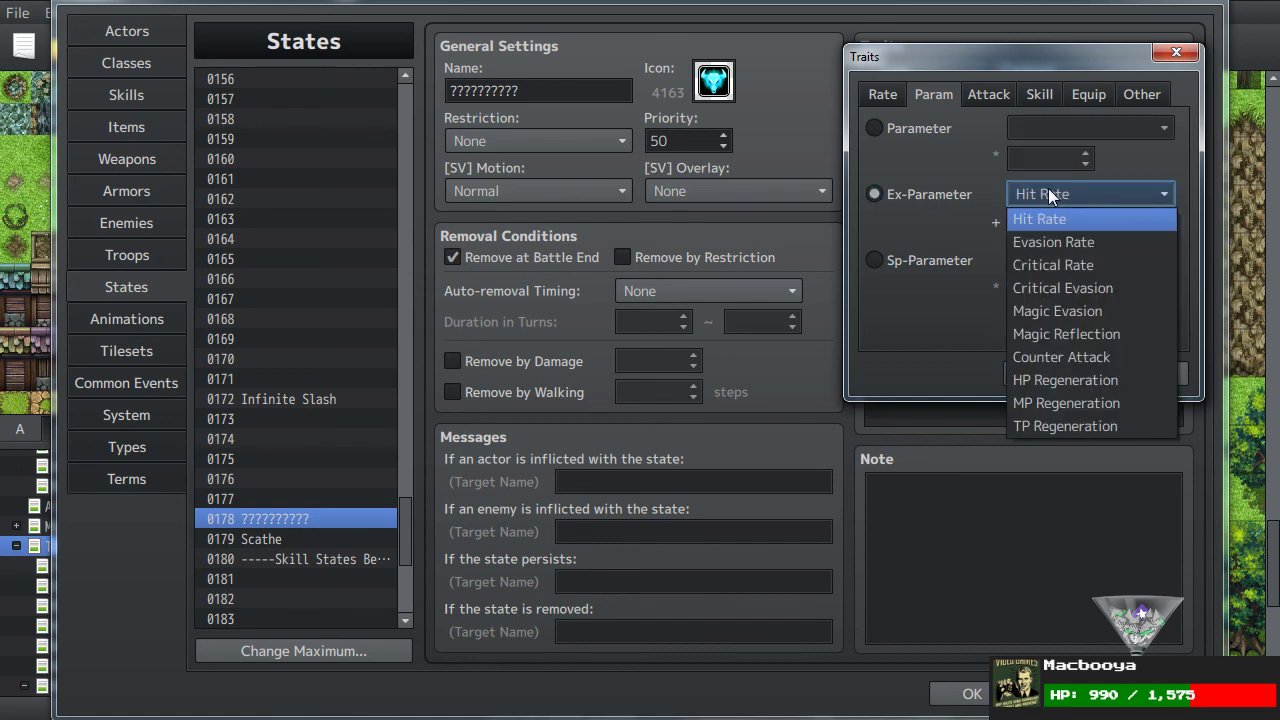
left_click(1014, 100)
left_click(1010, 99)
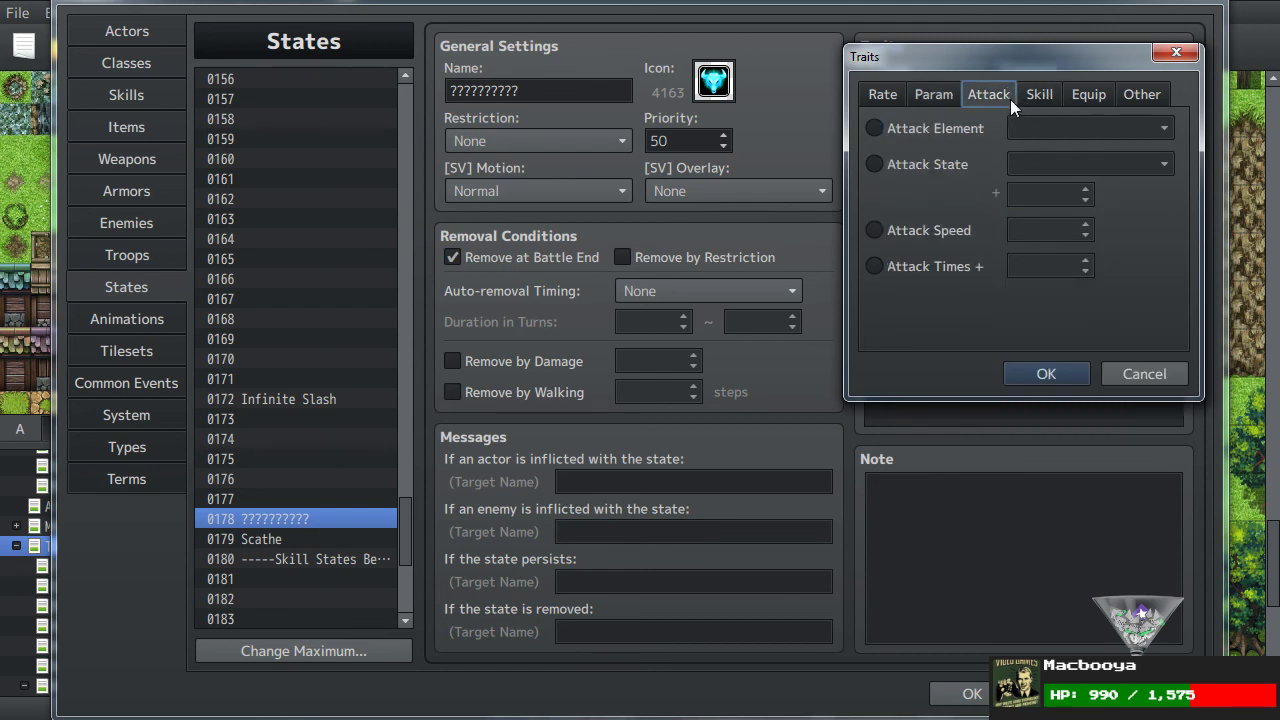
Step: Examine the skill trait options, including which skill types can be sealed and which skills can be added
left_click(1035, 101)
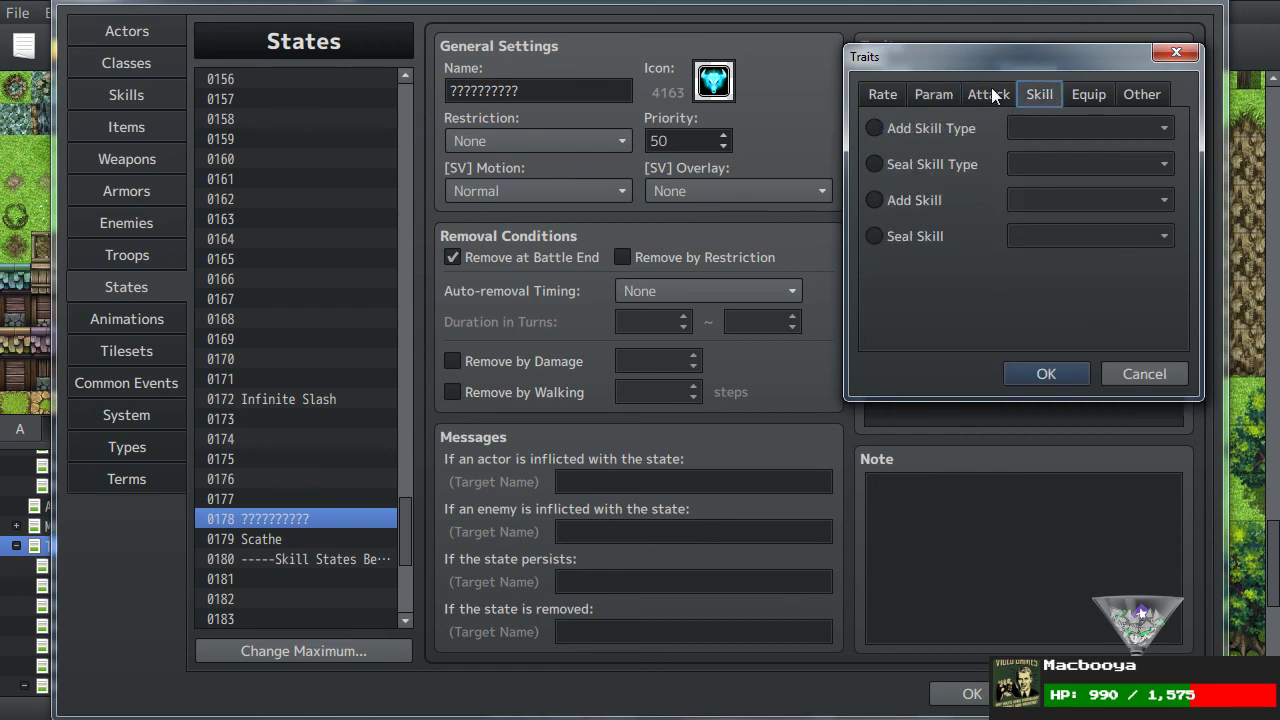
left_click(917, 162)
left_click(1034, 172)
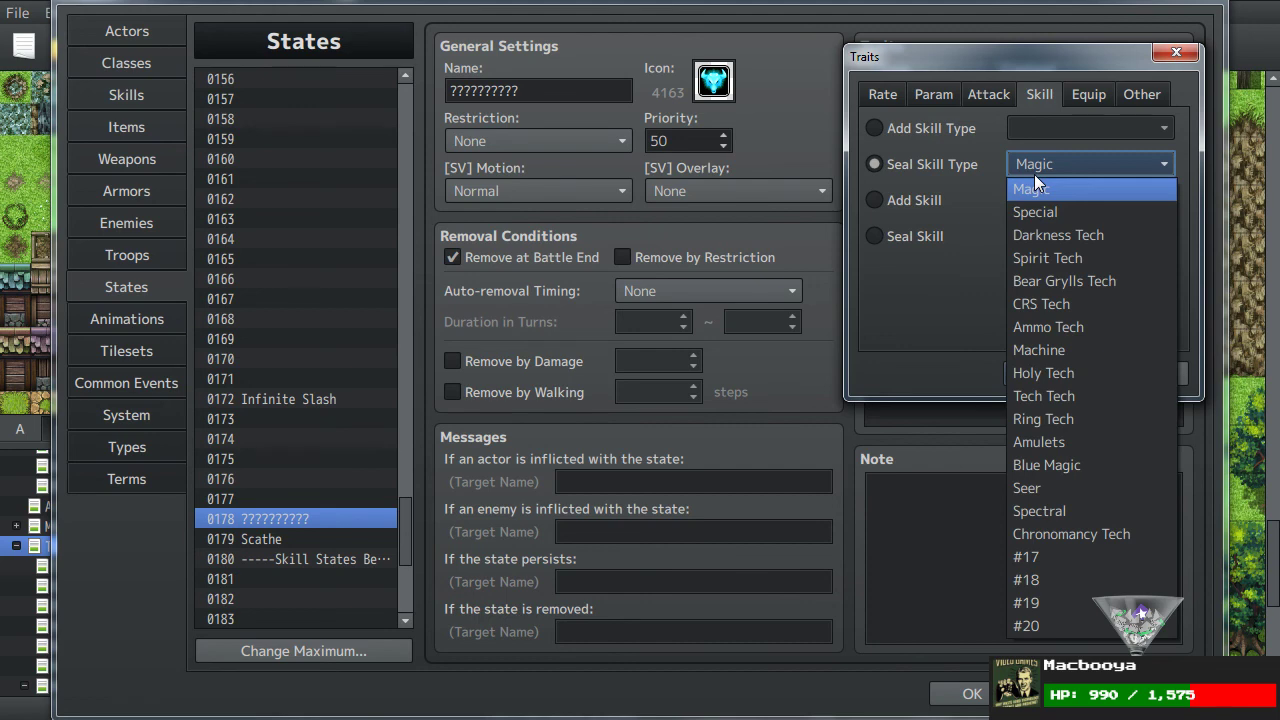
left_click(1034, 178)
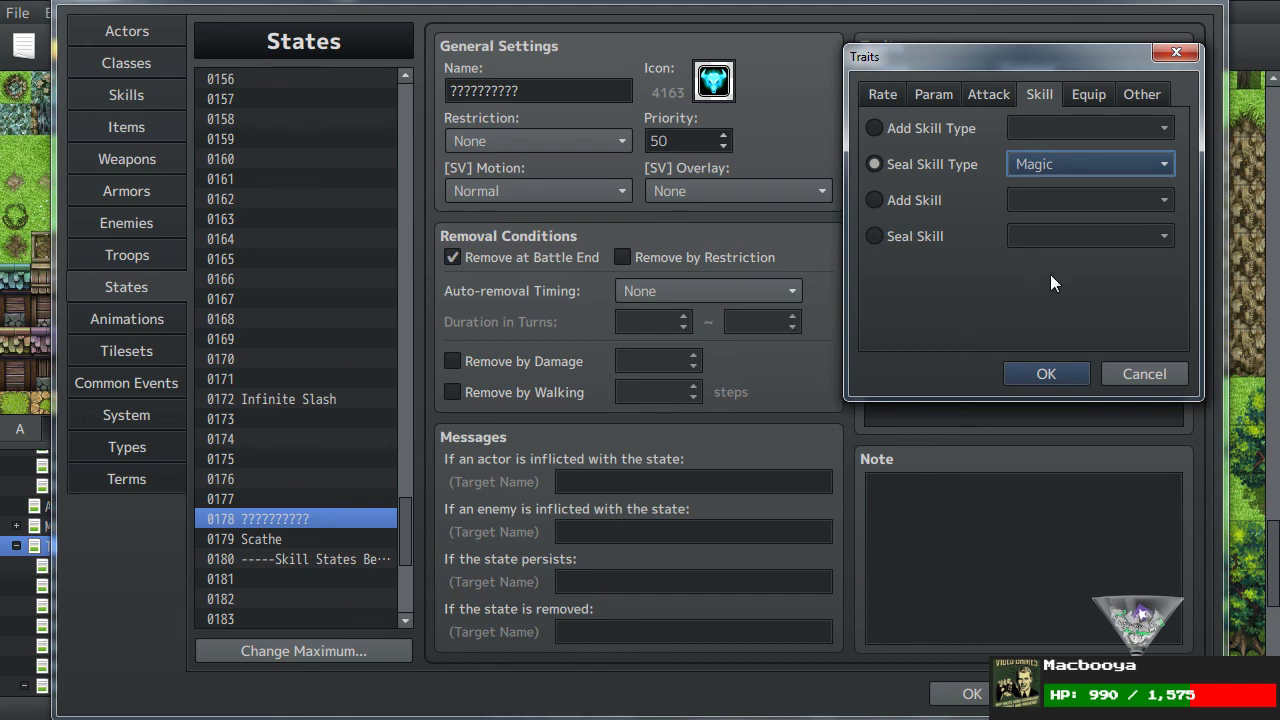
left_click(934, 203)
left_click(1023, 209)
left_click(1023, 209)
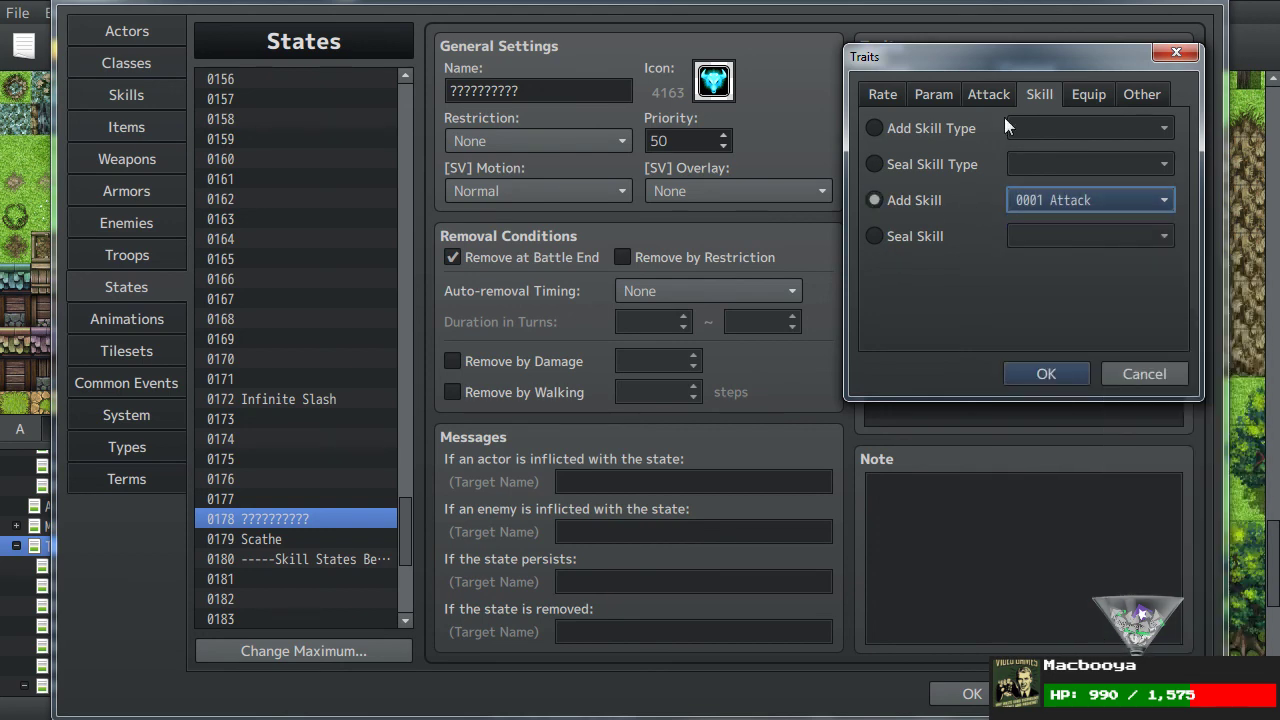
Step: Check the equipment trait options, try adjusting the percentage of an Action Times + trait, and discard the new trait
left_click(1083, 93)
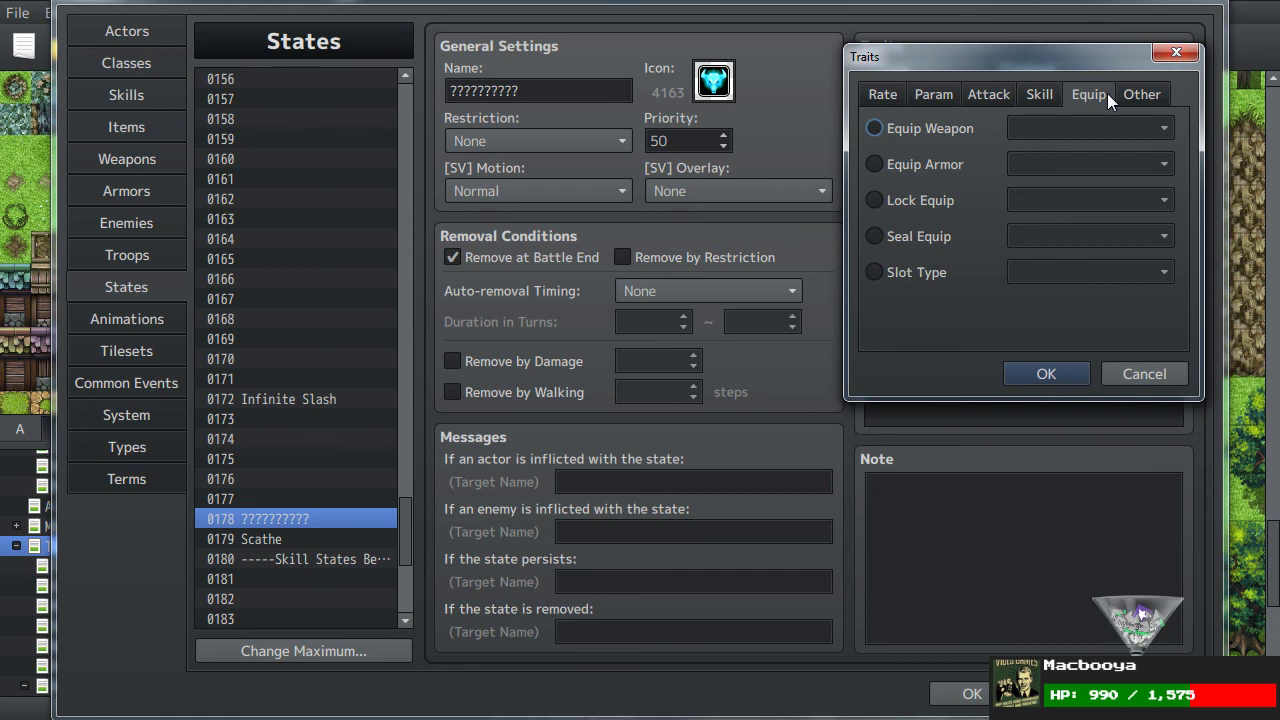
left_click(1157, 93)
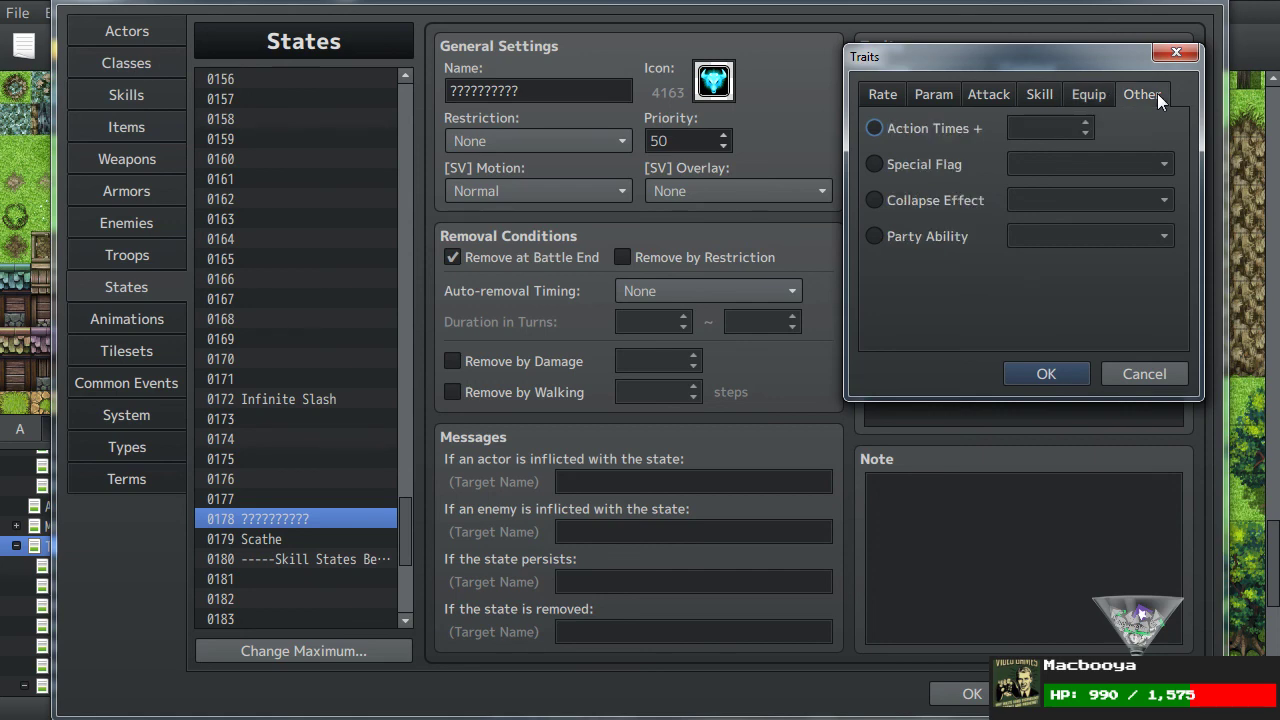
left_click(950, 135)
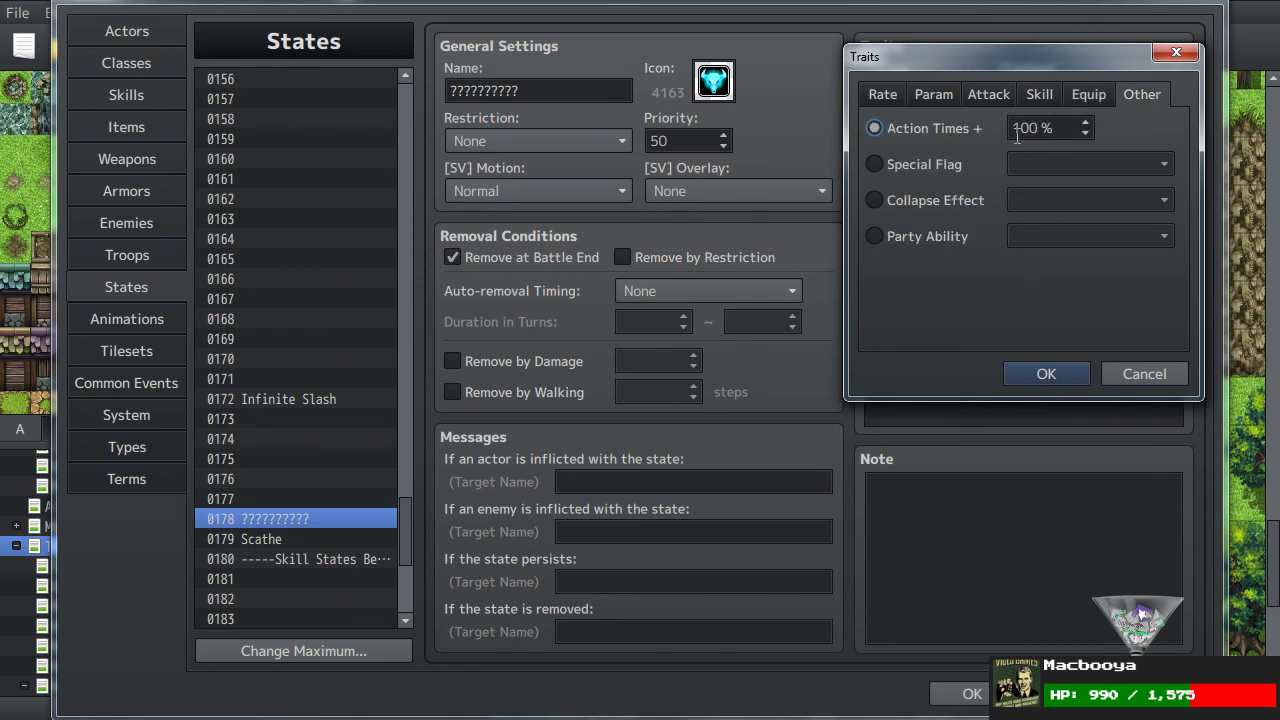
key("Tab")
left_click(1086, 134)
left_click(1086, 134)
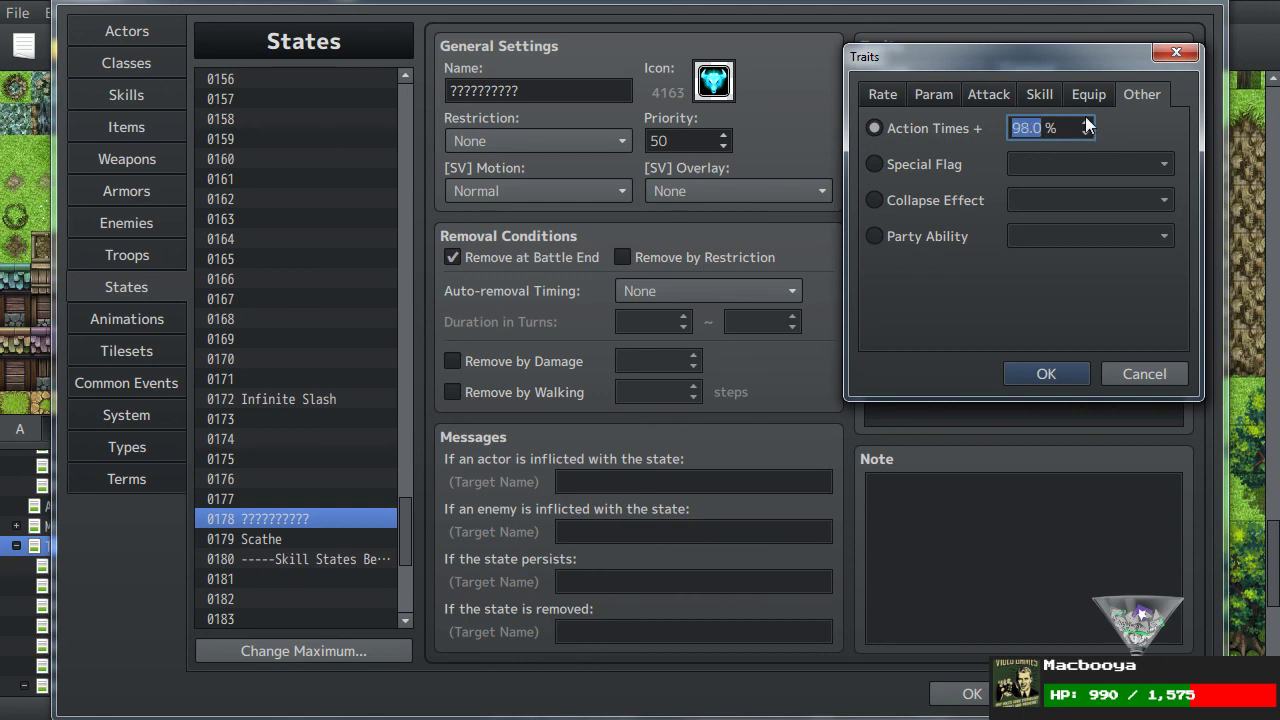
left_click(1087, 123)
left_click(1131, 372)
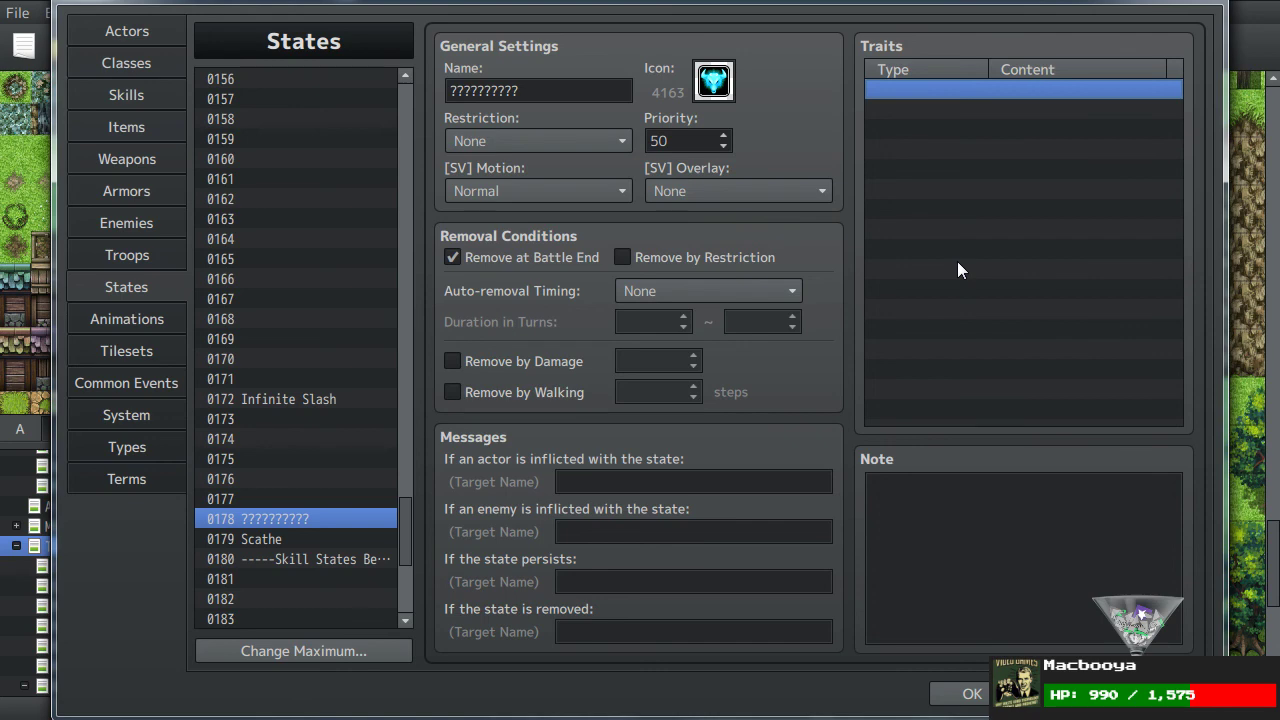
Step: Compare items 0175, 0174 Anger Aurum and 0178 in the item database and look through the later item entries
left_click(146, 122)
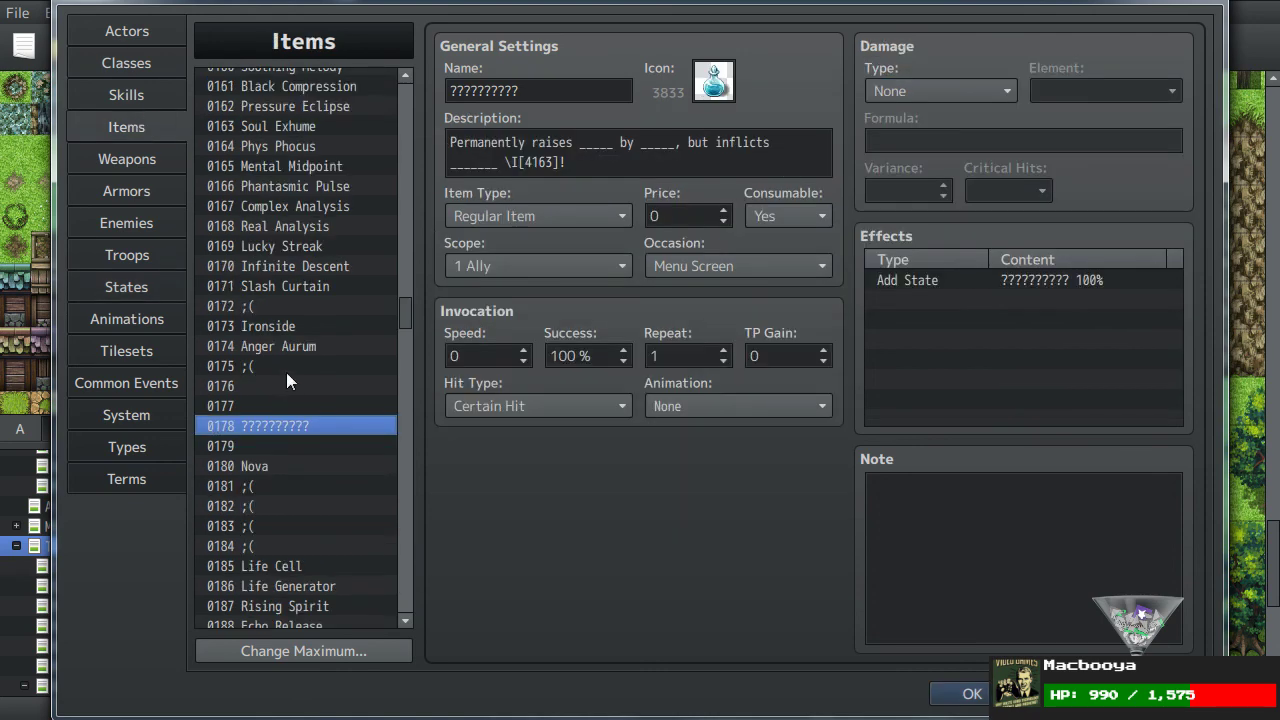
left_click(281, 368)
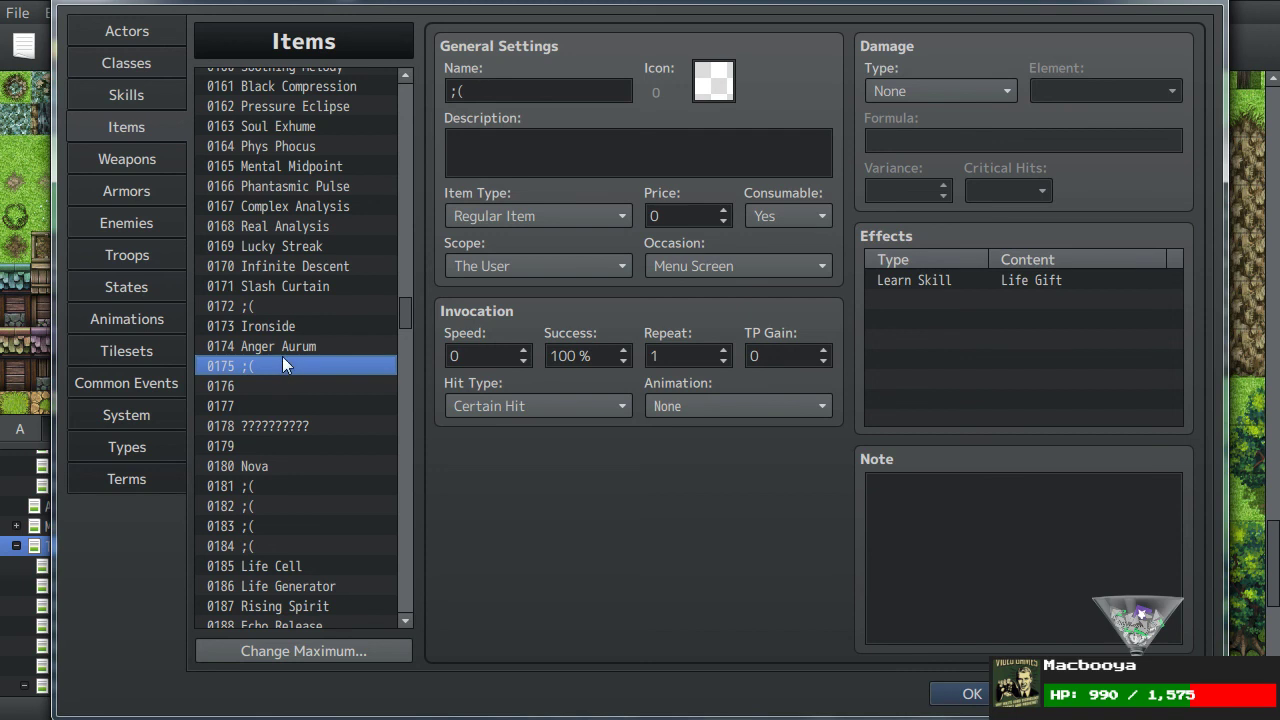
left_click(282, 351)
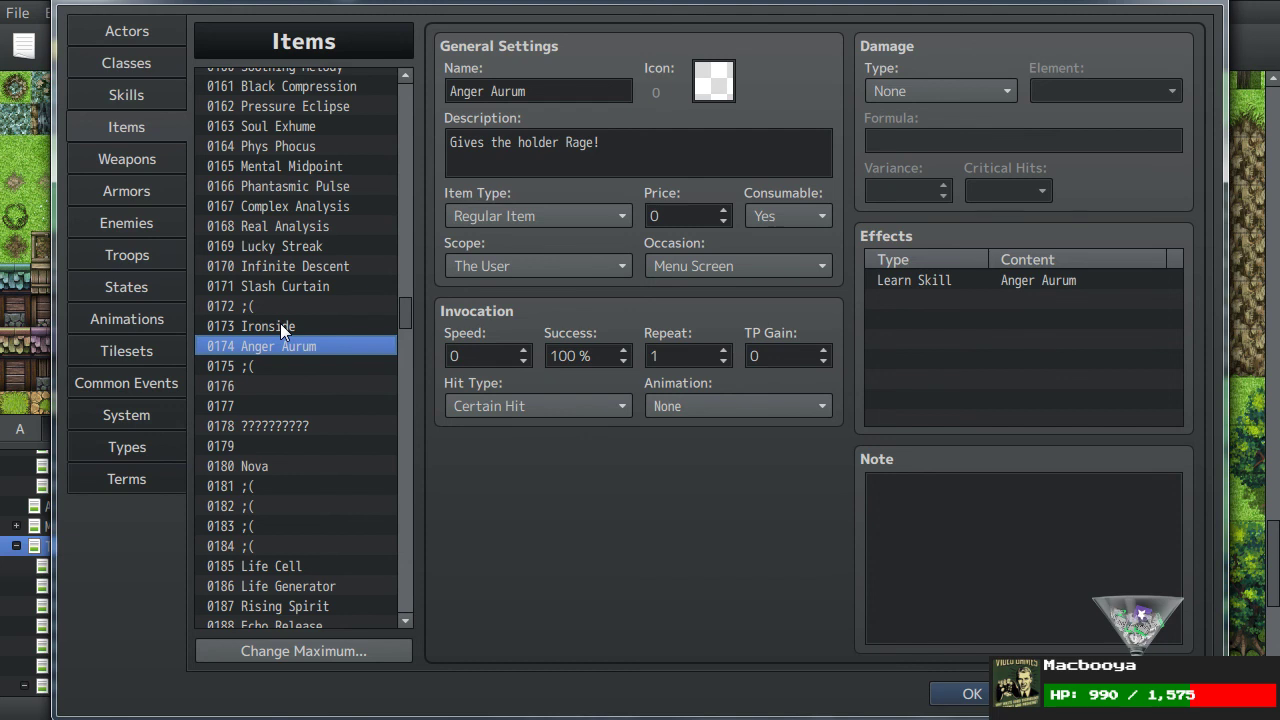
left_click(262, 424)
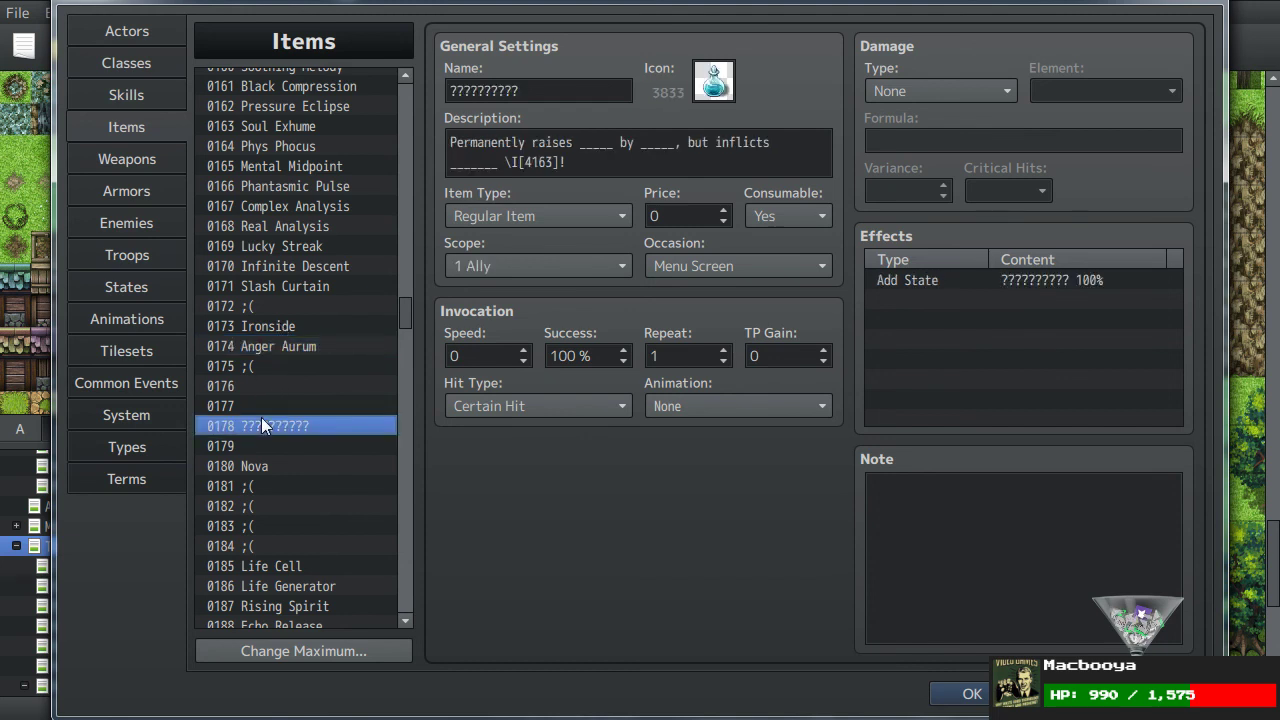
left_click_drag(399, 326, 399, 425)
mouse_move(396, 522)
left_mouse_down()
mouse_move(395, 562)
mouse_move(397, 530)
left_mouse_up()
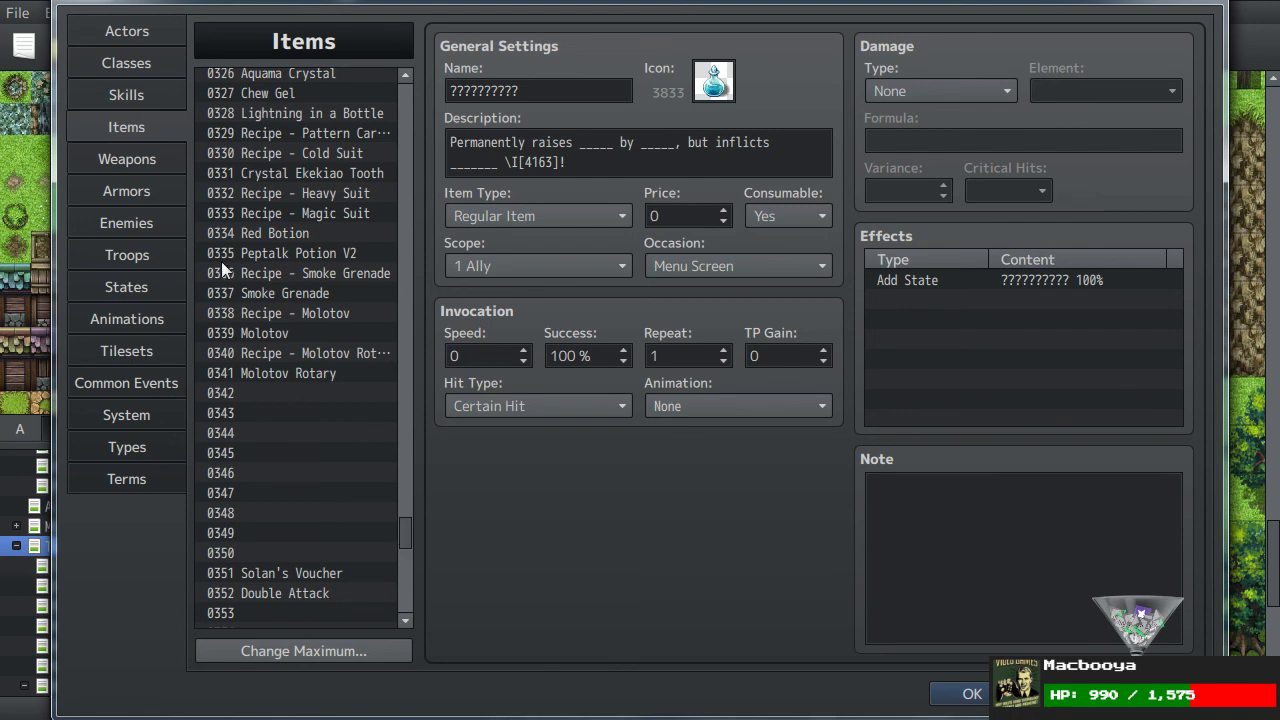
Step: Name the empty state slot 0140 BUFFS BUT INFLICTED as a heading in the state list
left_click(118, 284)
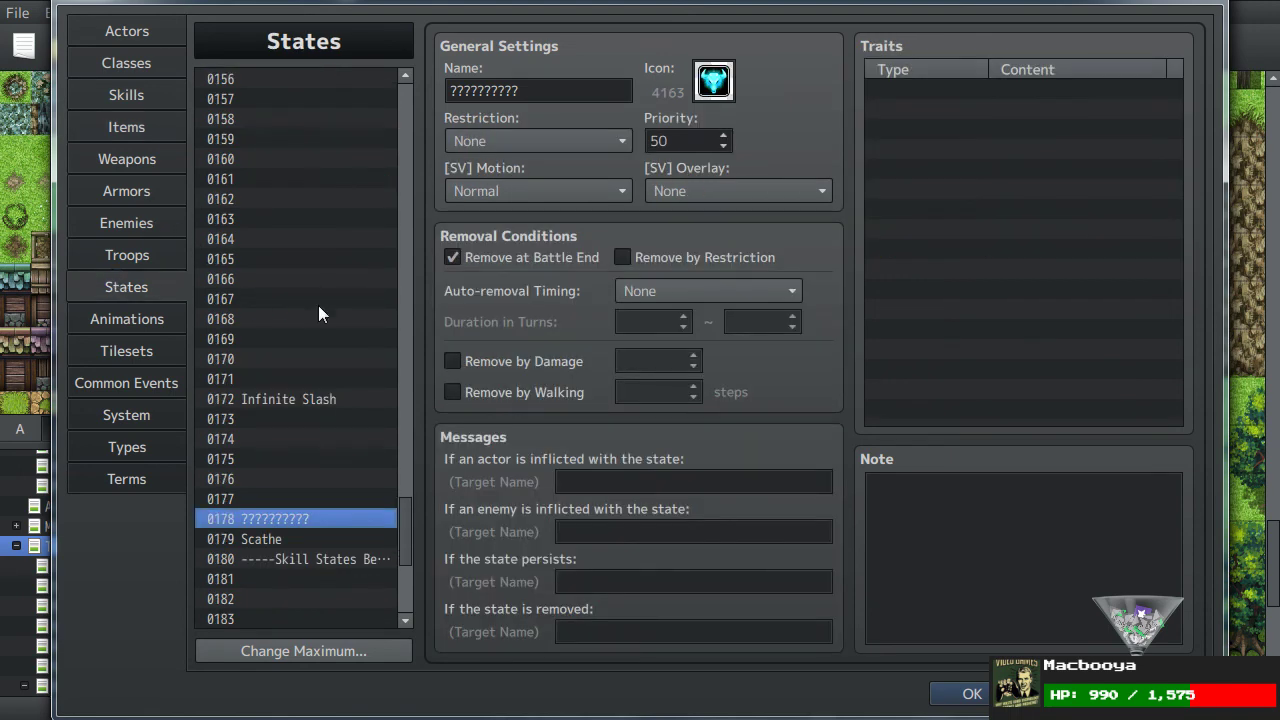
scroll(318, 313, "down", 3)
scroll(318, 313, "up", 9)
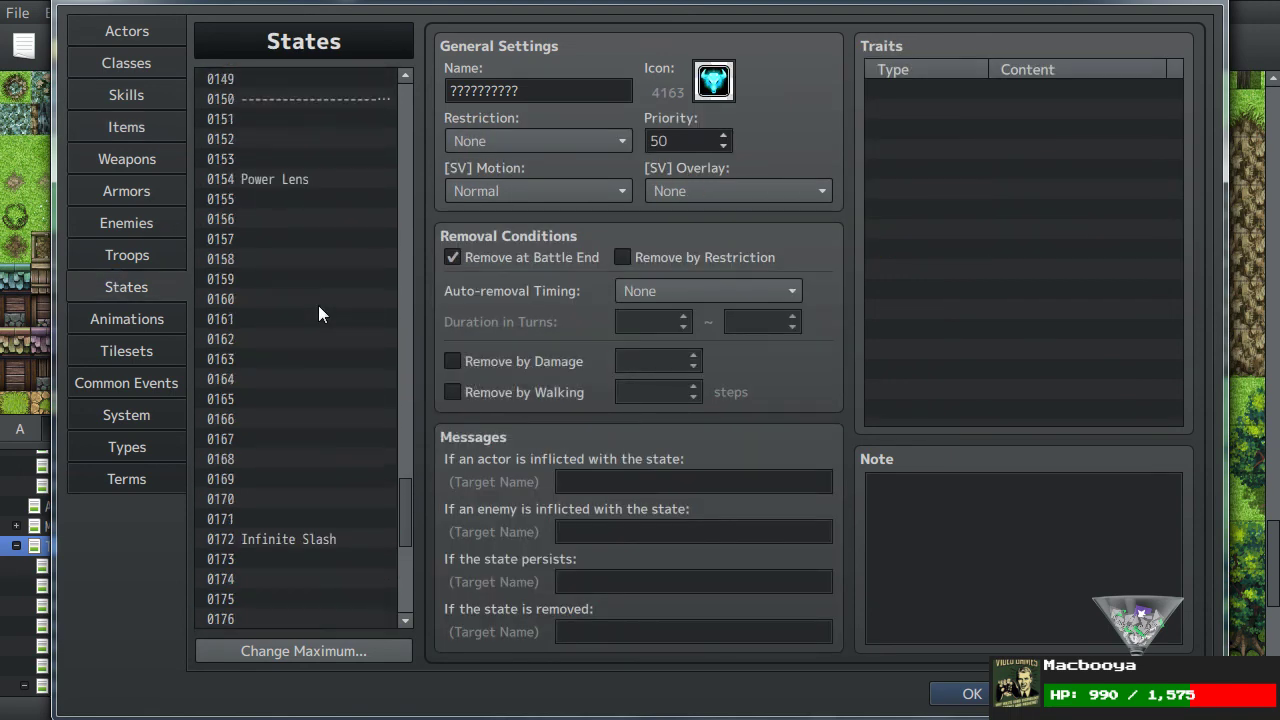
scroll(318, 313, "up", 12)
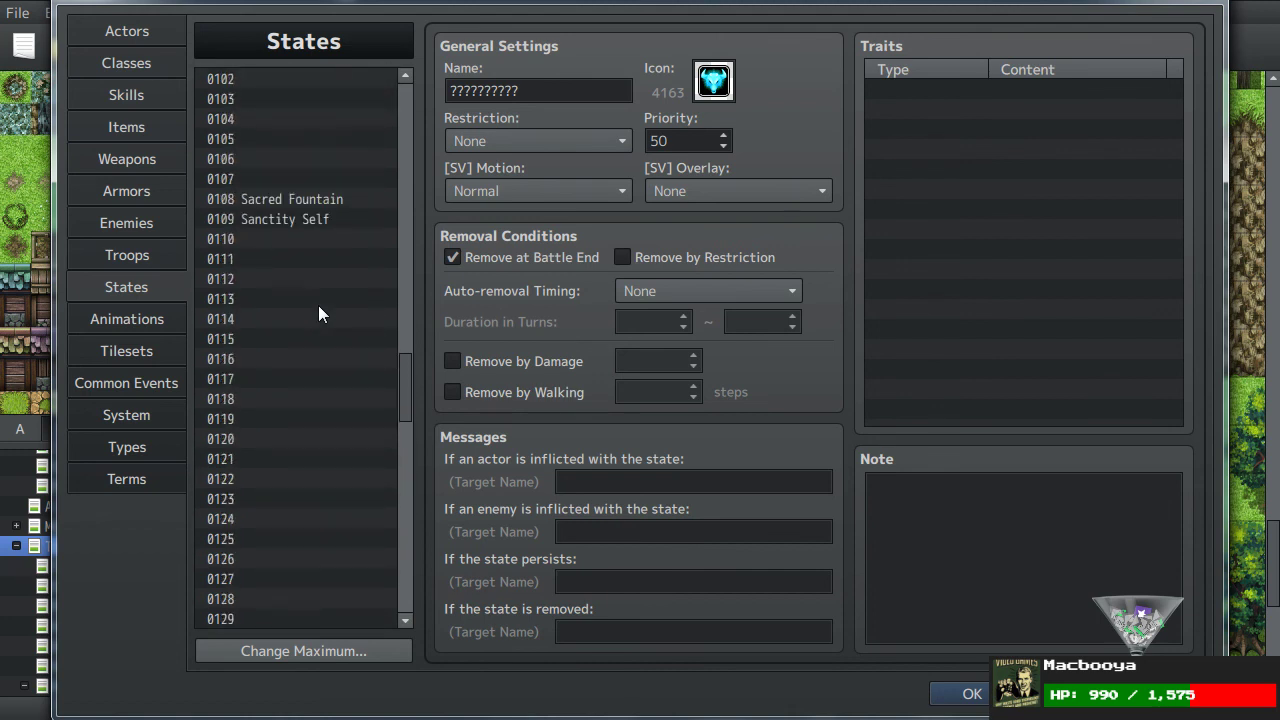
scroll(318, 313, "up", 1)
scroll(318, 313, "down", 10)
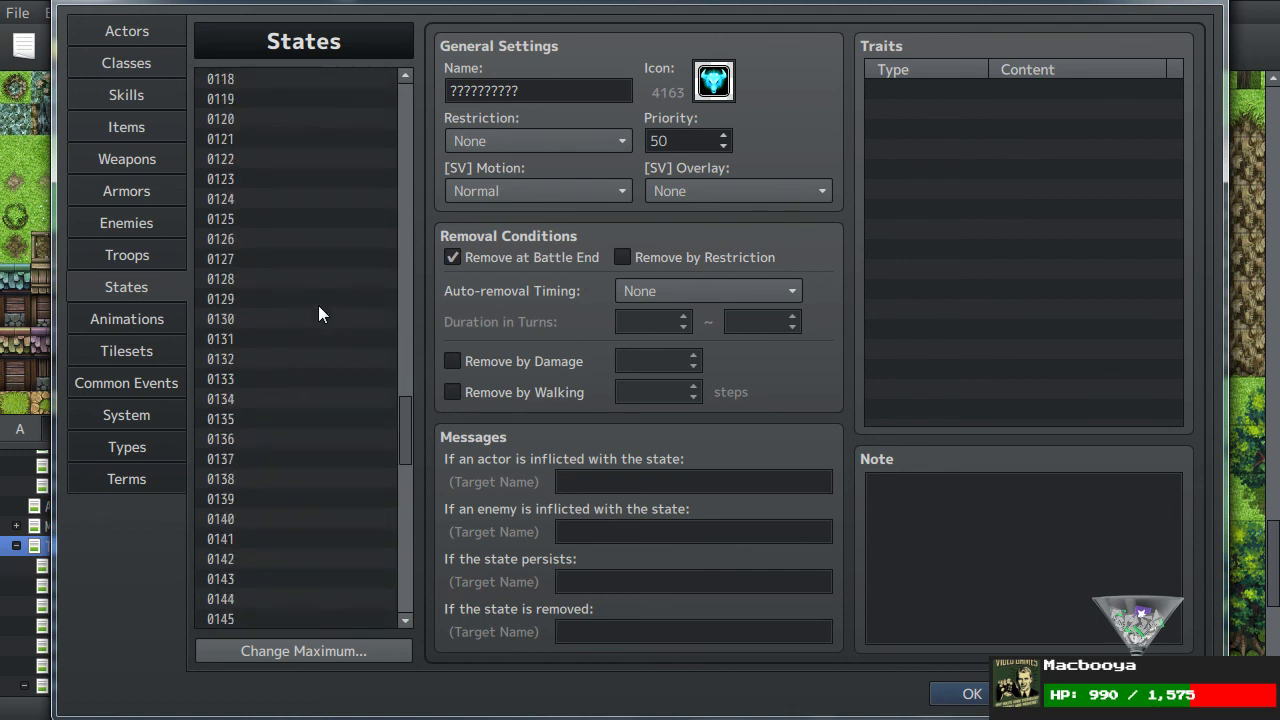
left_click(290, 339)
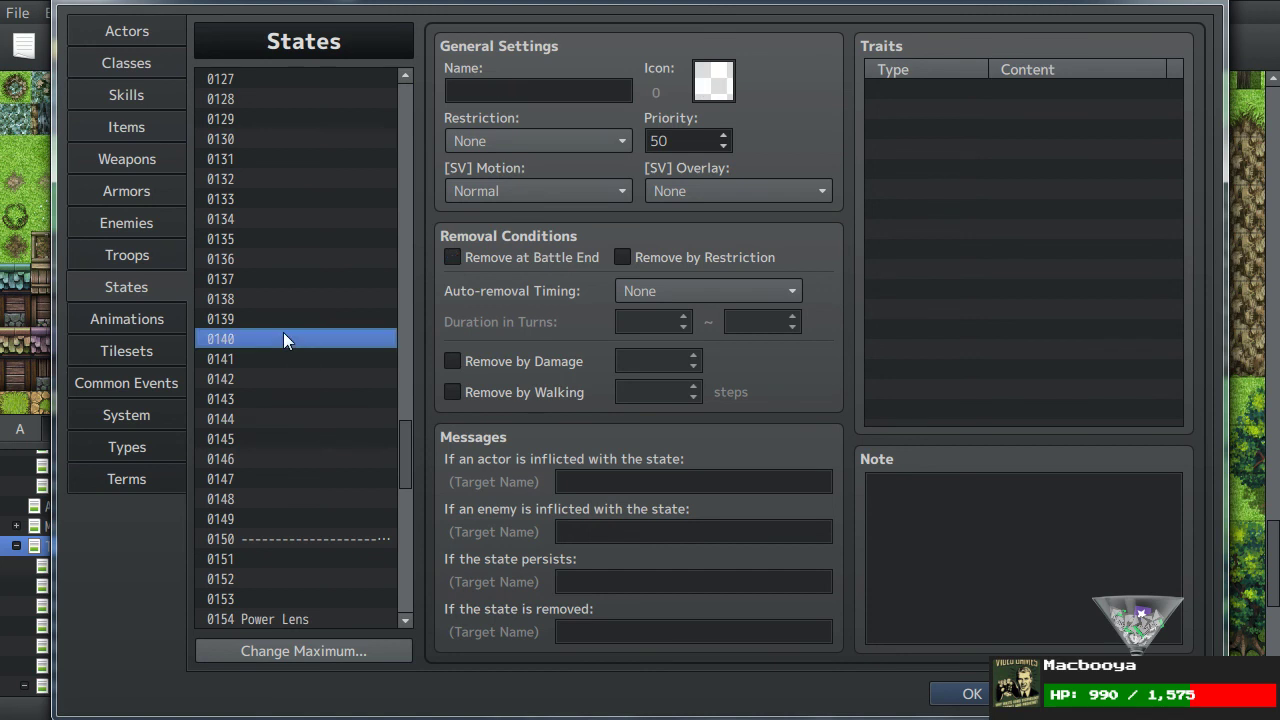
left_click(566, 88)
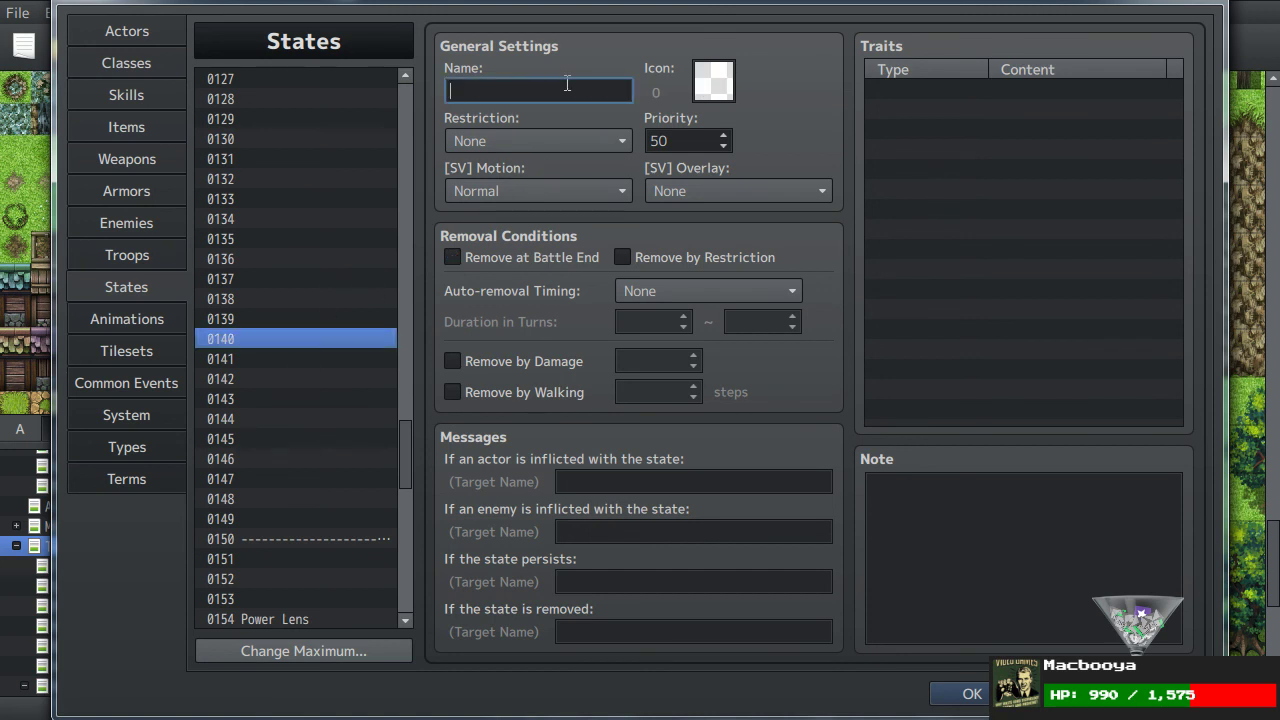
type("BUFFS BUT INFLICTED")
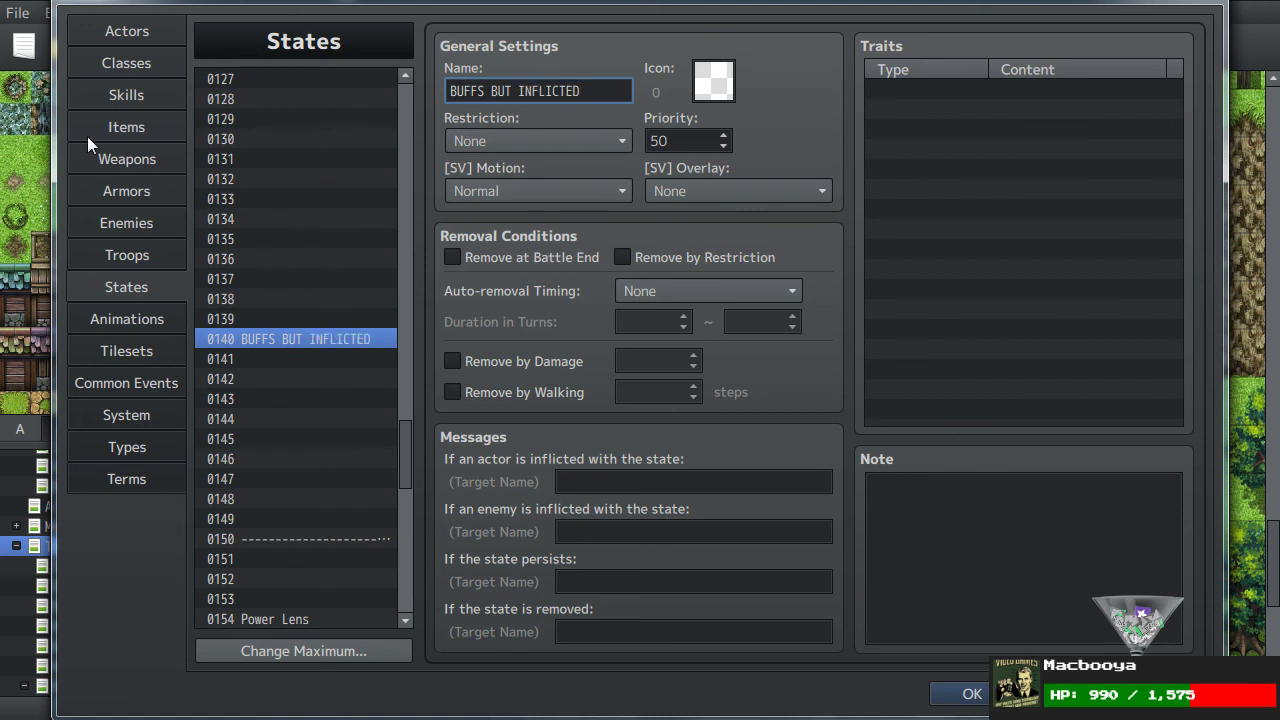
Step: Copy the ?????????? state from slot 0178 into slot 0141, directly below the BUFFS BUT INFLICTED heading
scroll(265, 438, "down", 10)
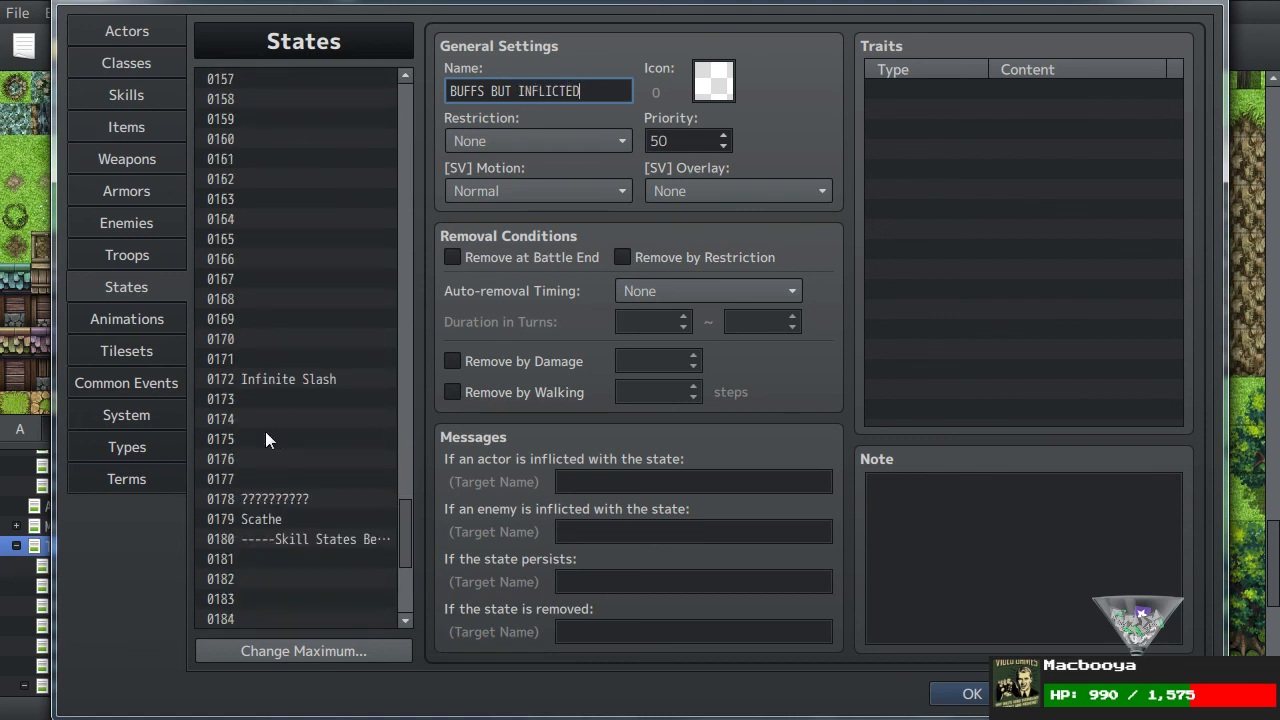
scroll(265, 438, "down", 1)
left_click(269, 462)
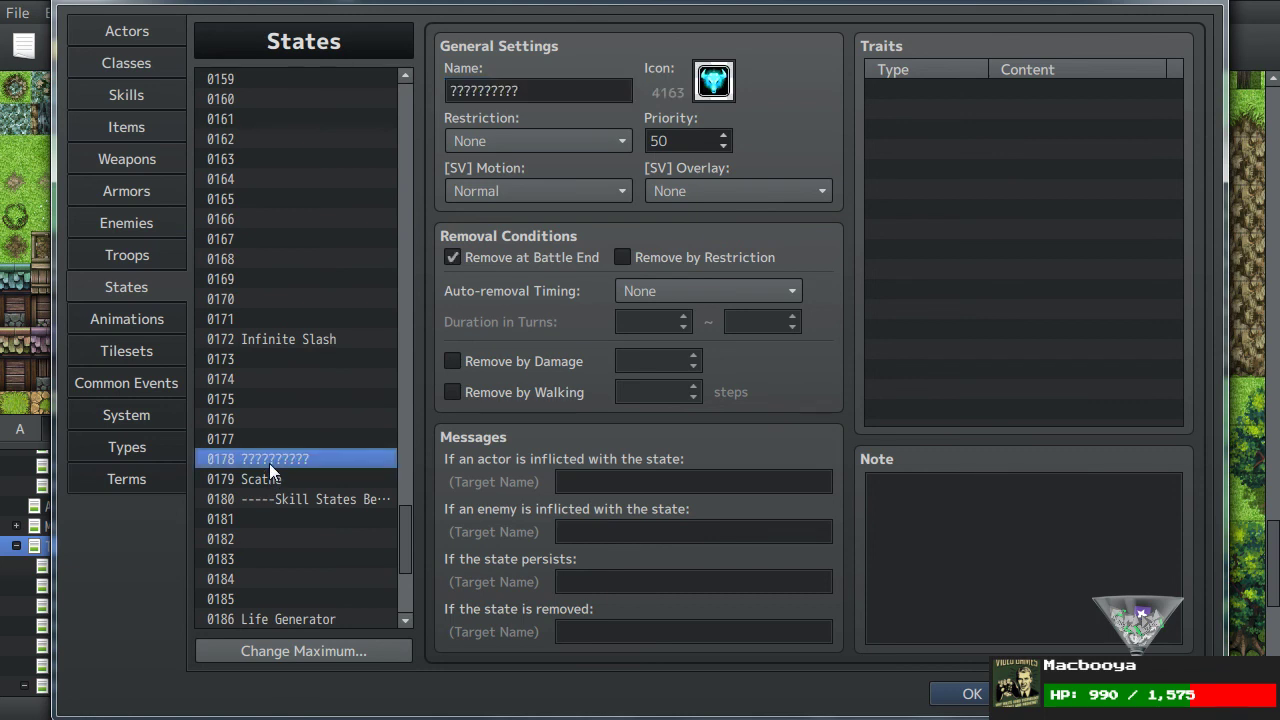
right_click(271, 464)
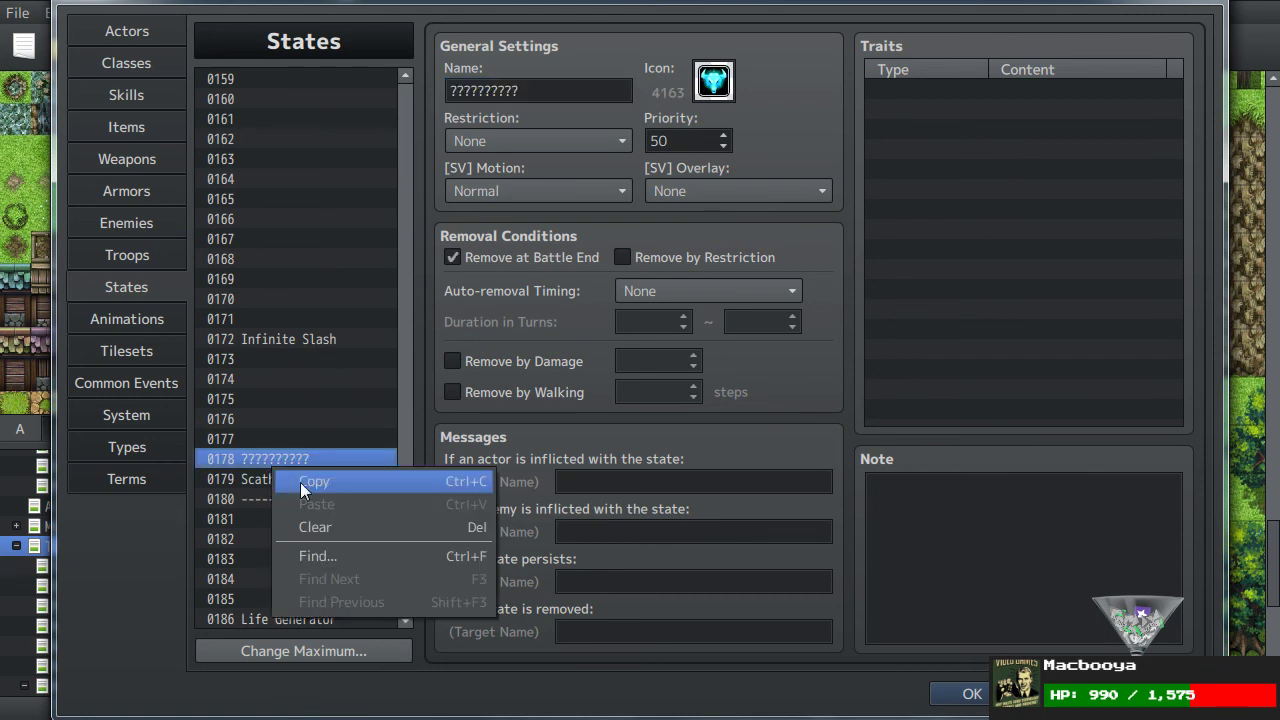
left_click(300, 481)
scroll(278, 411, "up", 2)
scroll(278, 411, "up", 6)
left_click(268, 197)
Step: Clear the original ?????????? state from slot 0178
scroll(340, 318, "down", 8)
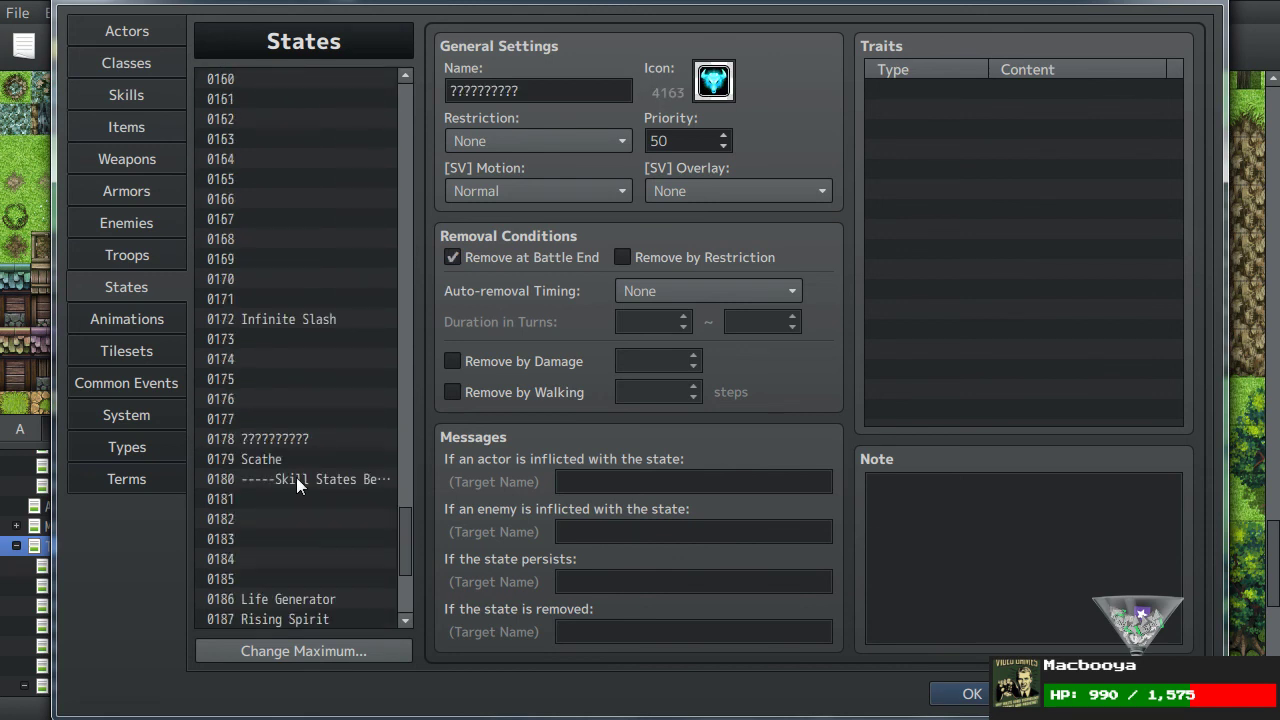
left_click(284, 437)
key("Delete")
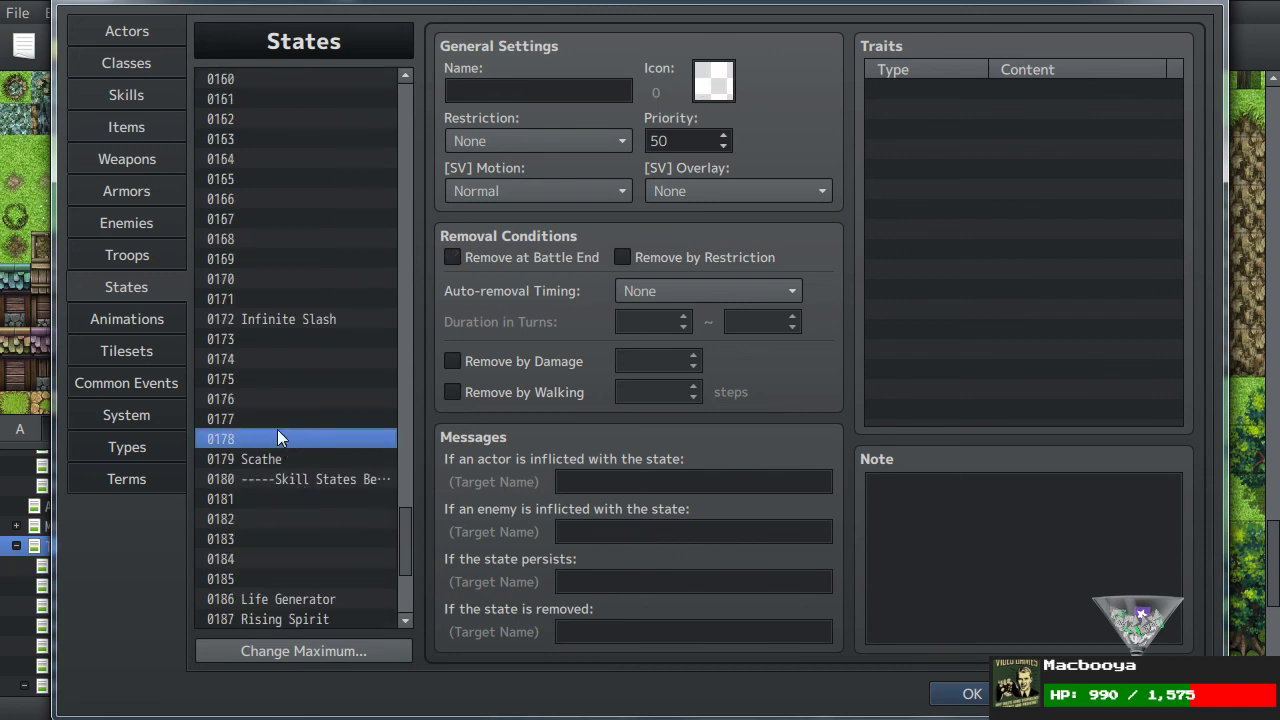
Step: Repoint the Add State effect of item 0178 to the ?????????? state in slot 0141
left_click(130, 126)
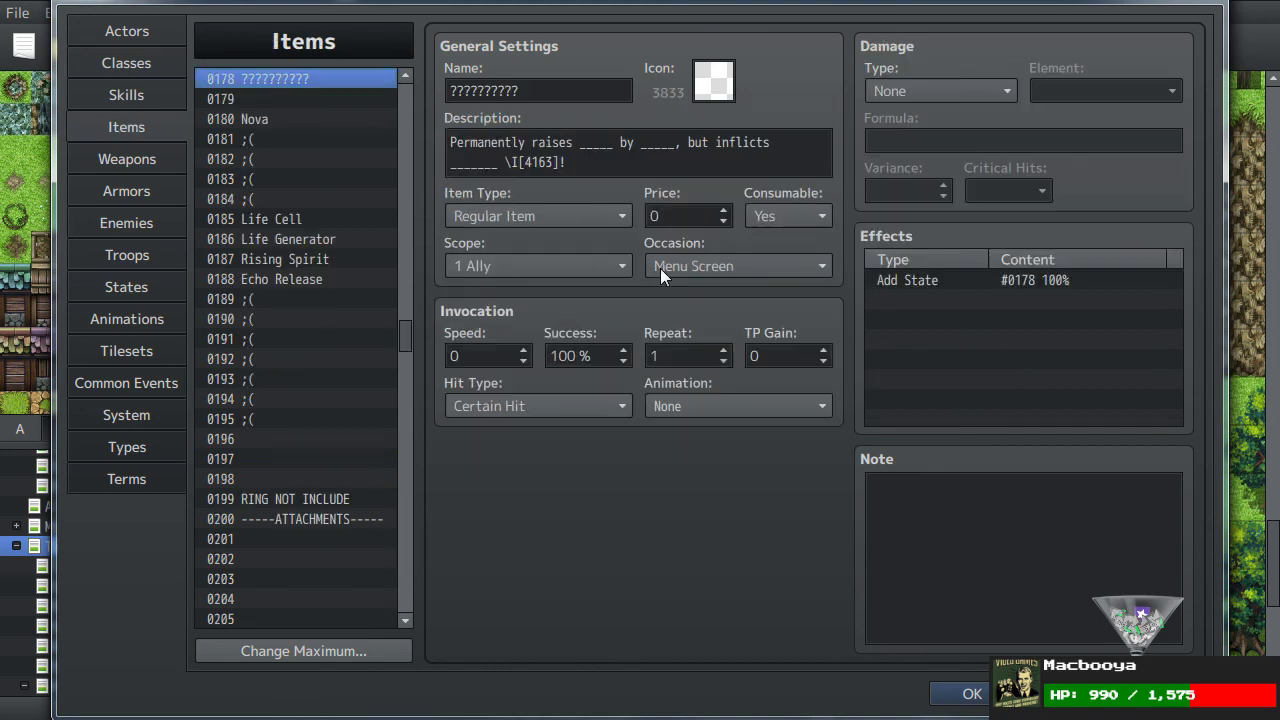
double_click(946, 272)
left_click(1012, 239)
scroll(1042, 356, "up", 7)
scroll(1042, 356, "up", 4)
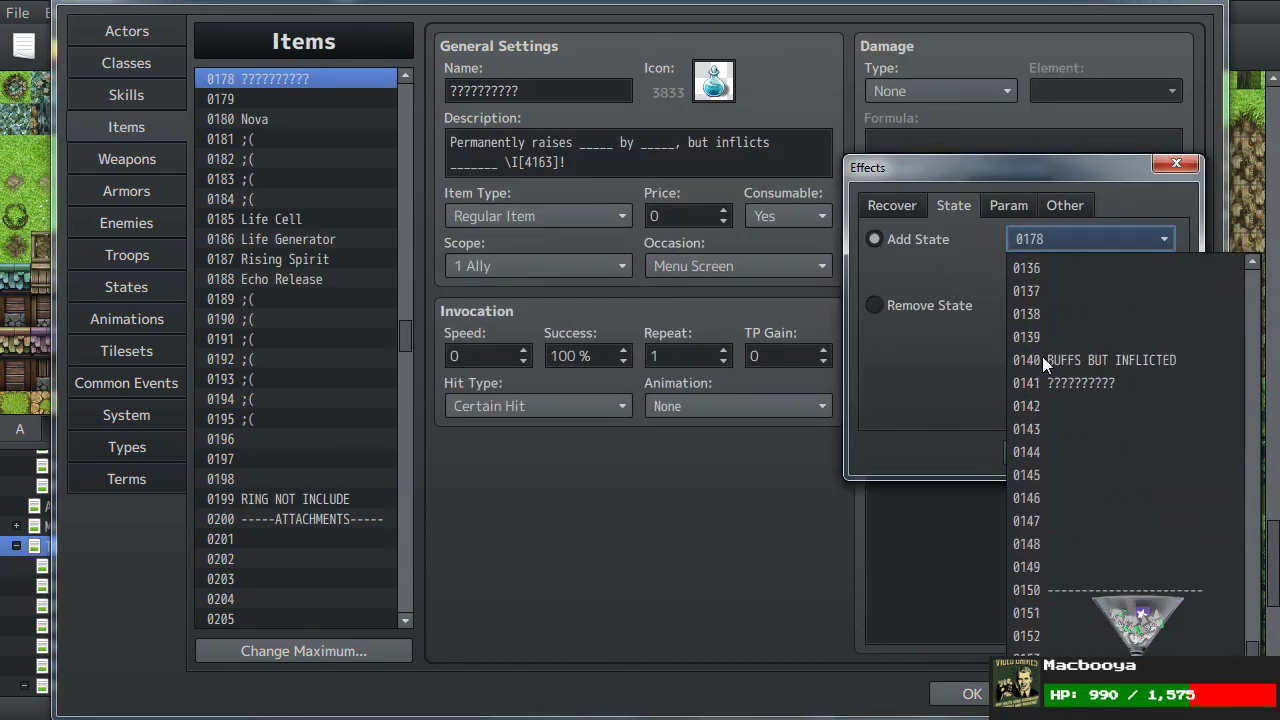
left_click(1042, 356)
left_click(1043, 453)
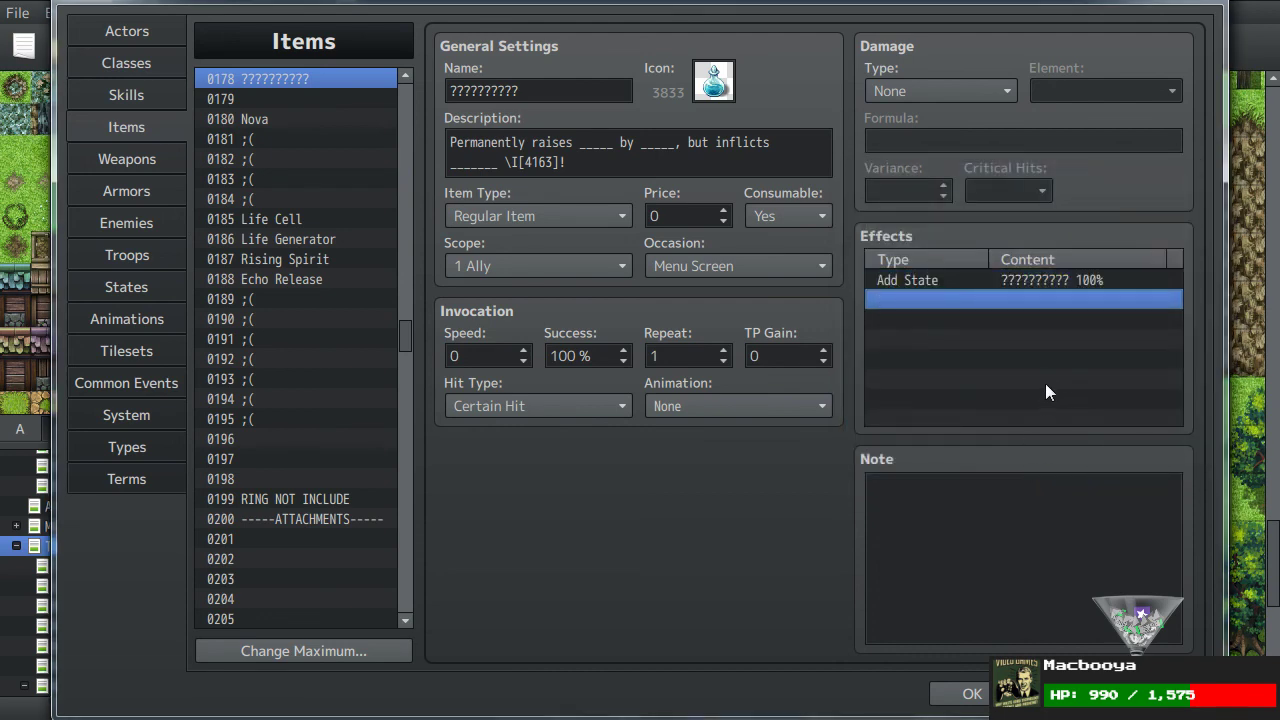
left_click(975, 282)
left_click(973, 303)
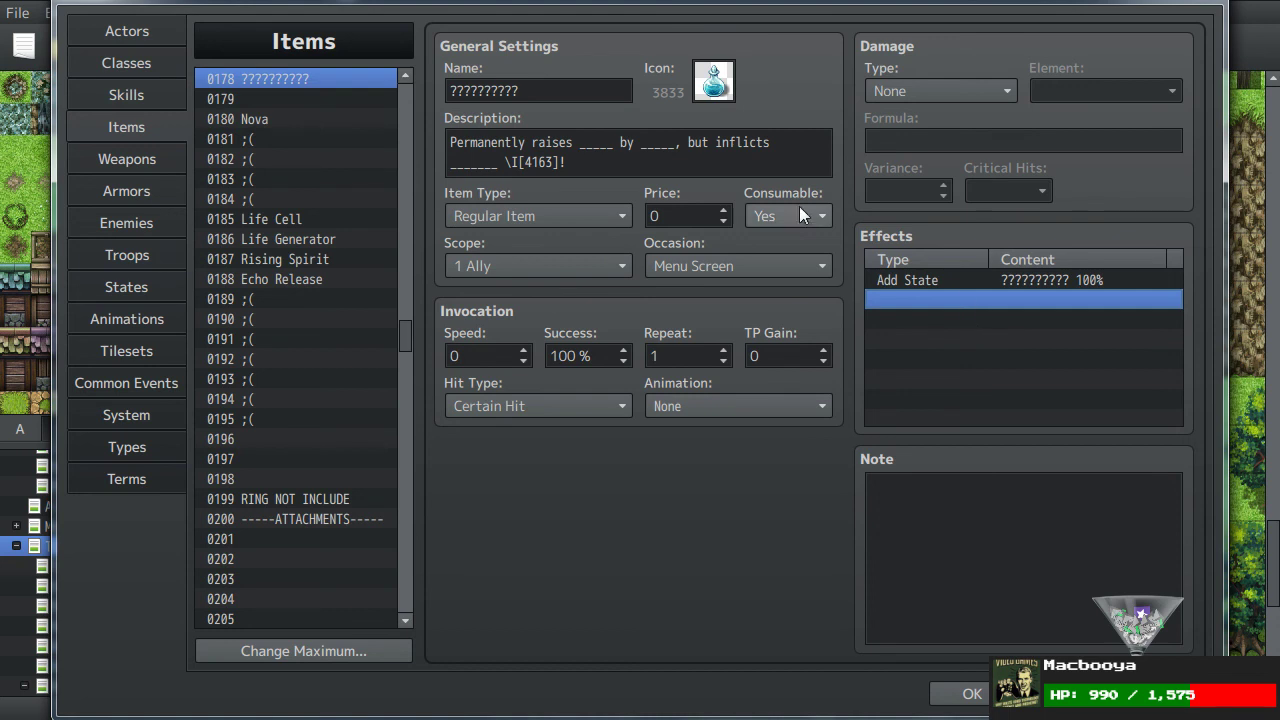
left_click_drag(450, 142, 578, 143)
left_click(593, 166)
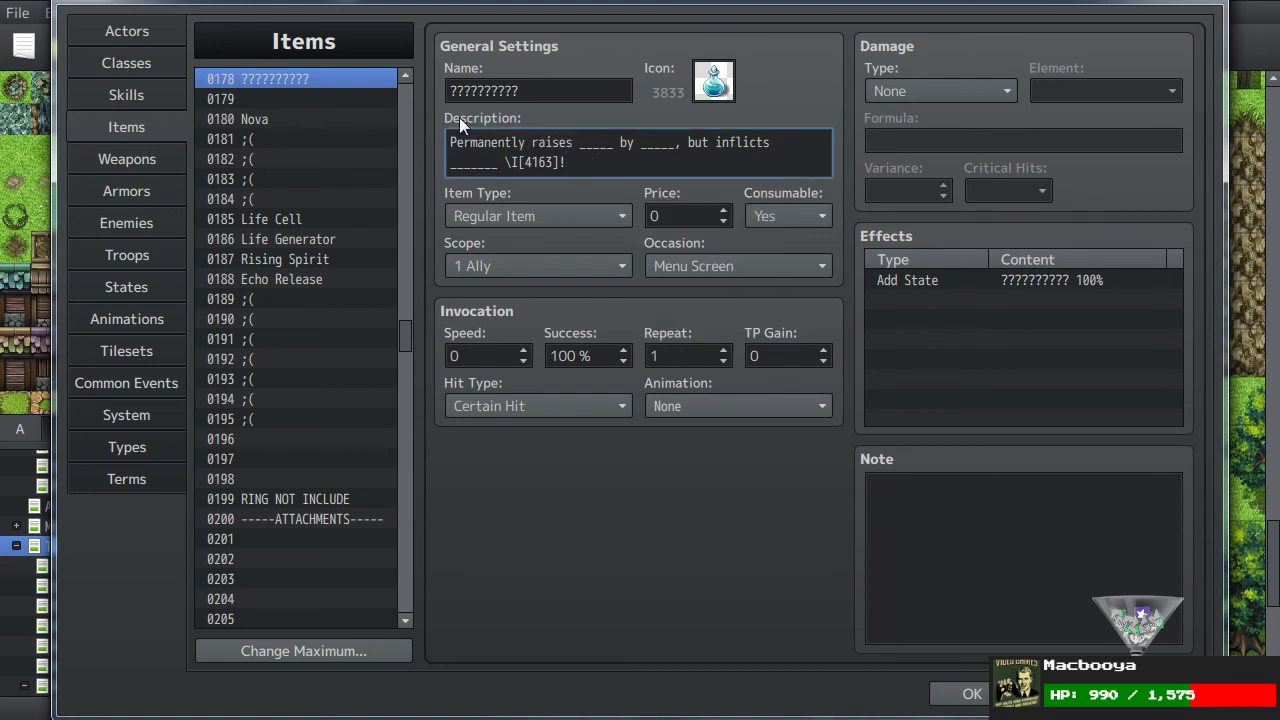
Step: Copy the ?????????? potion entry from item slot 0178
scroll(353, 238, "up", 2)
right_click(342, 184)
left_click(380, 200)
Step: Look through the empty item slots after 0200 and check which slot the BUFFS BUT INFLICTED heading uses in the state list
scroll(313, 264, "down", 6)
mouse_move(405, 350)
left_mouse_down()
mouse_move(392, 483)
mouse_move(397, 350)
left_mouse_up()
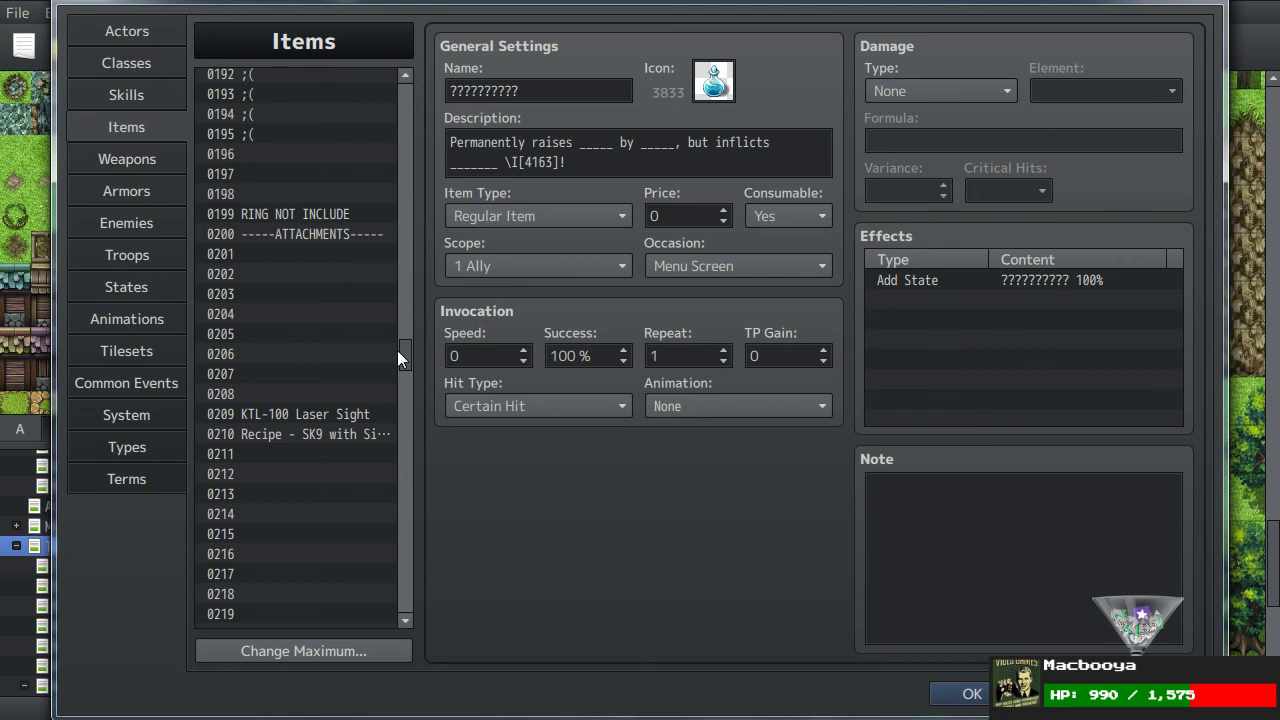
scroll(284, 401, "down", 9)
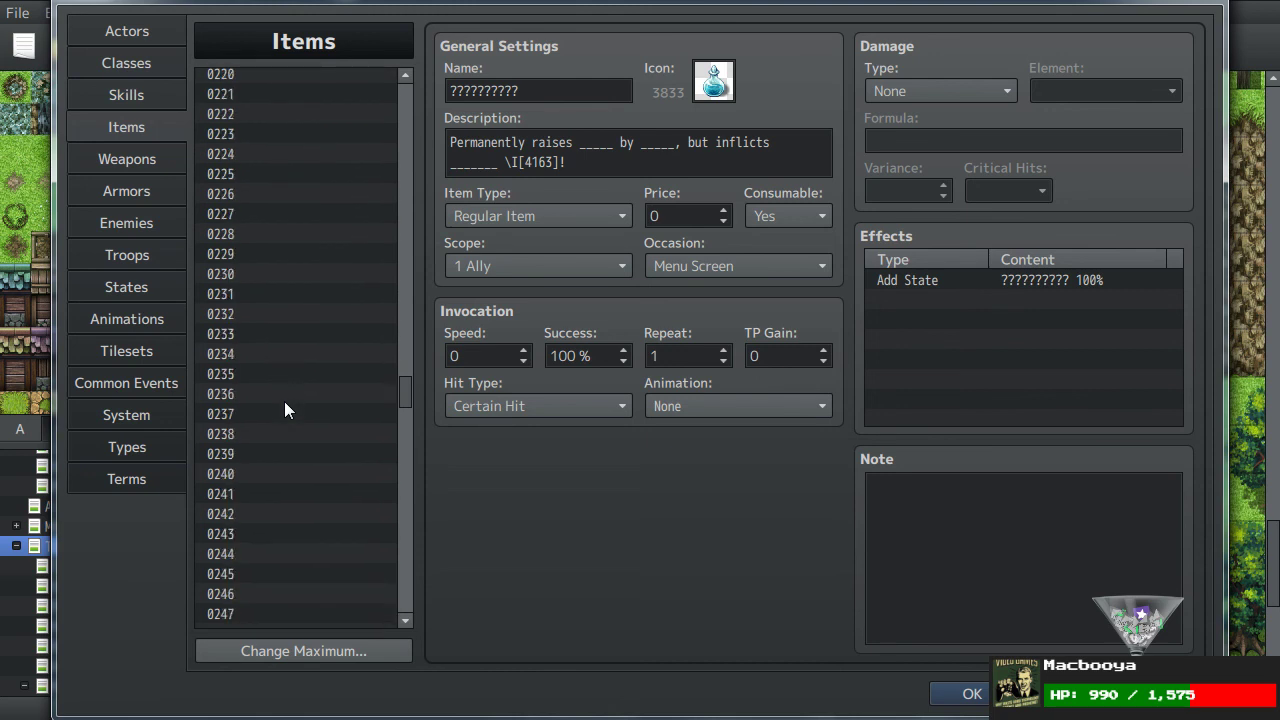
scroll(264, 314, "down", 2)
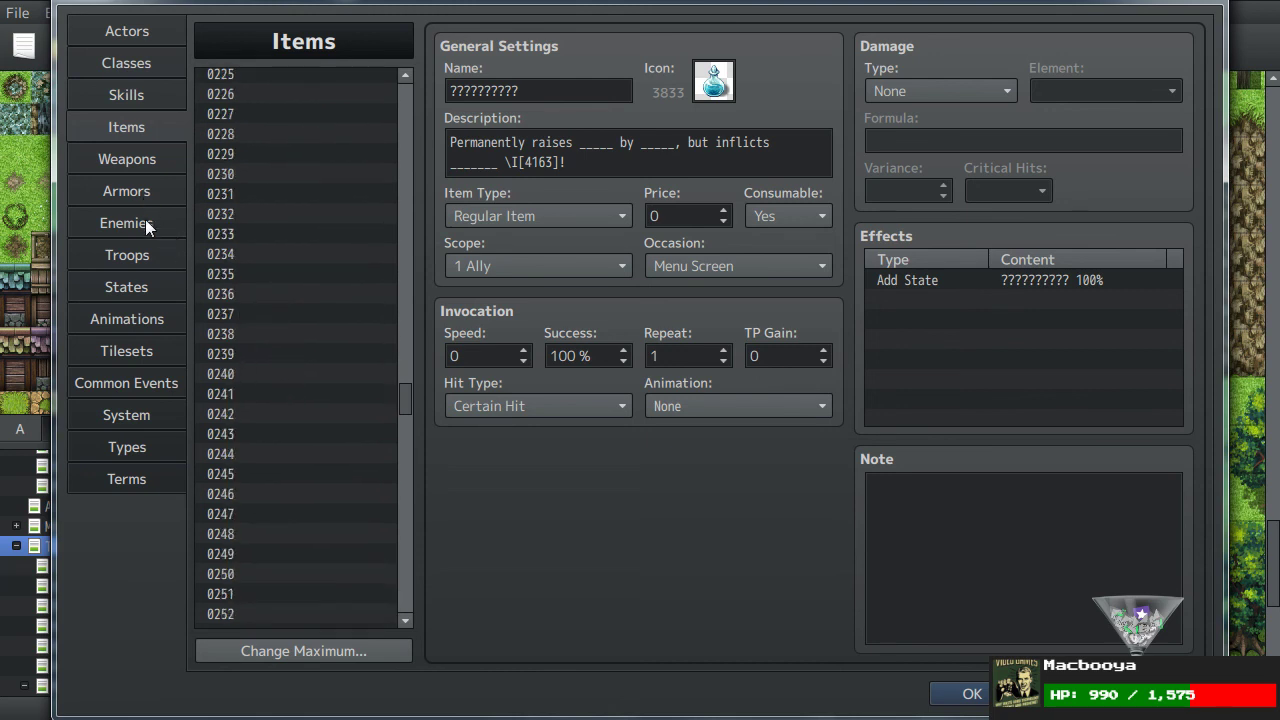
left_click(148, 289)
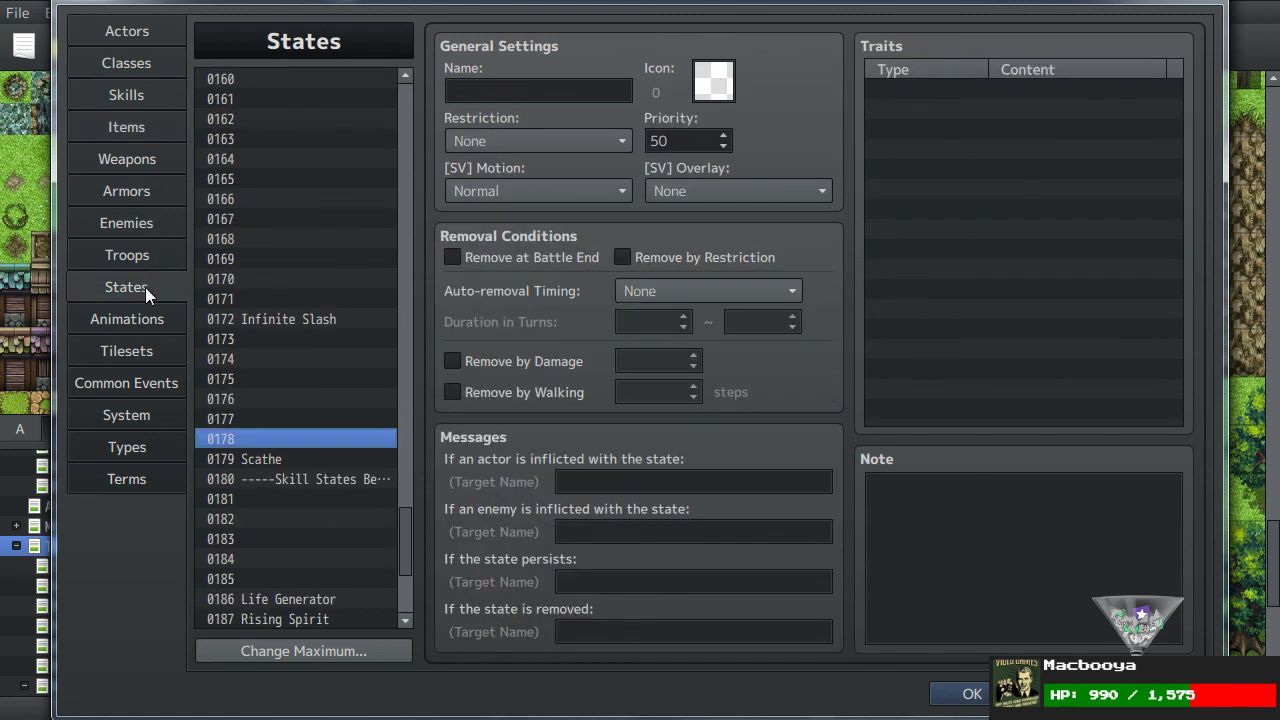
left_click_drag(403, 530, 390, 444)
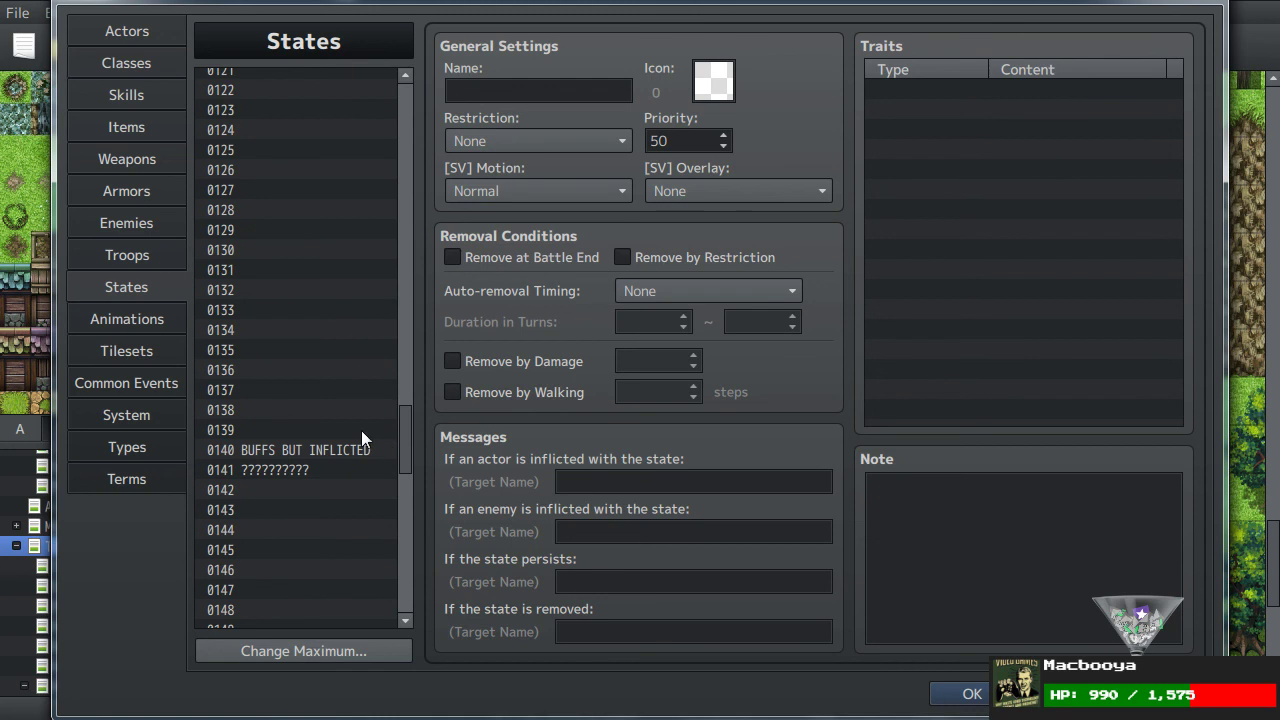
Step: Name the empty item slot 0240 BUFFS BUT INFLICTED as a heading in the item list
left_click(122, 127)
scroll(340, 351, "down", 4)
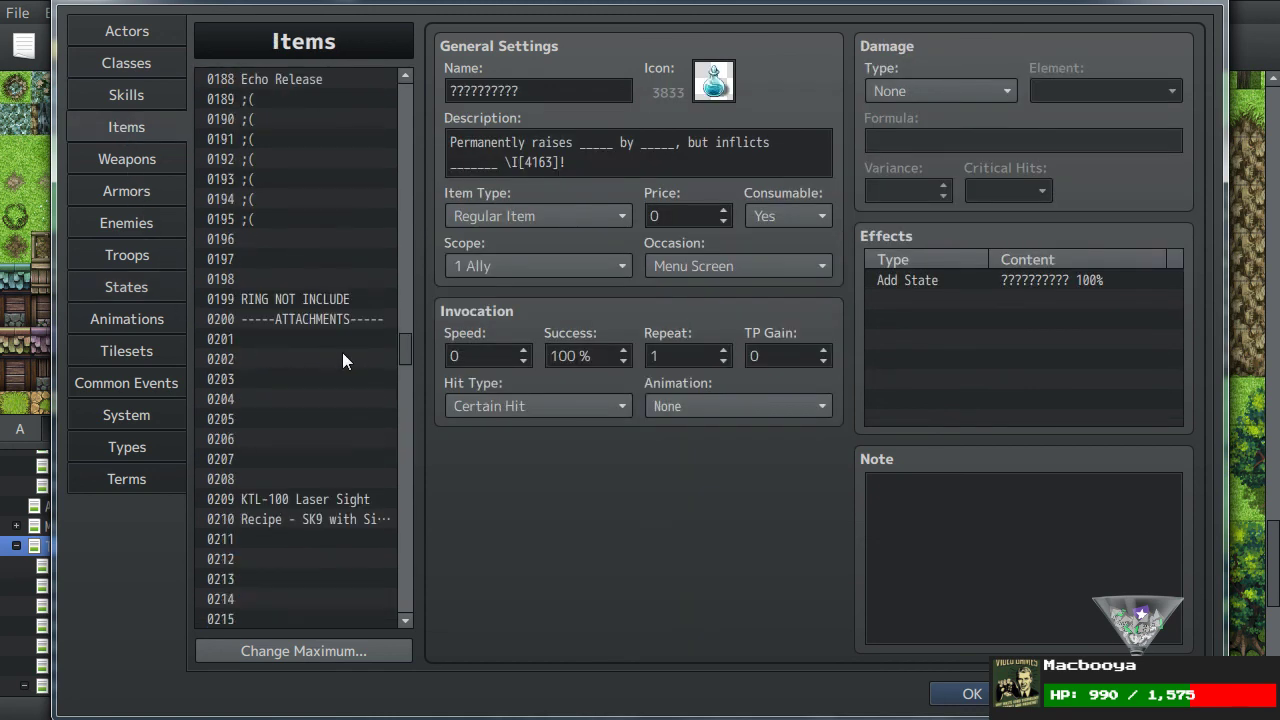
scroll(333, 352, "down", 6)
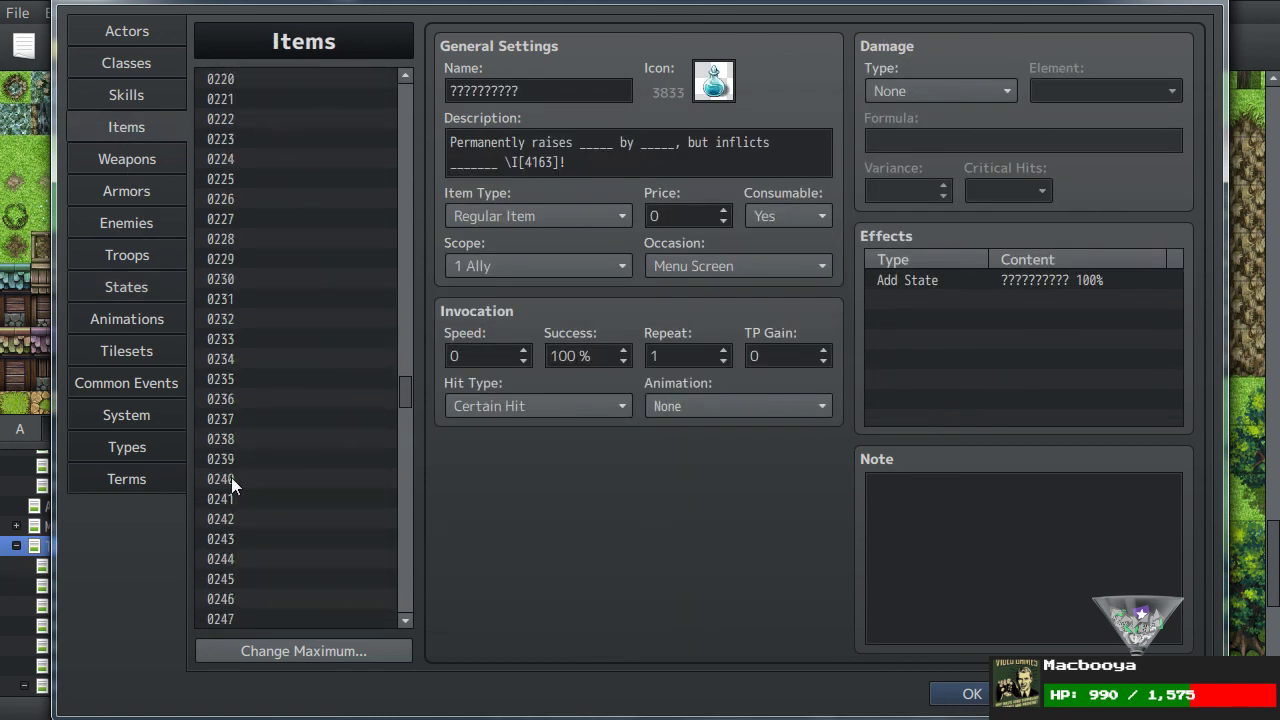
left_click(231, 478)
left_click(530, 92)
type("BUFFS")
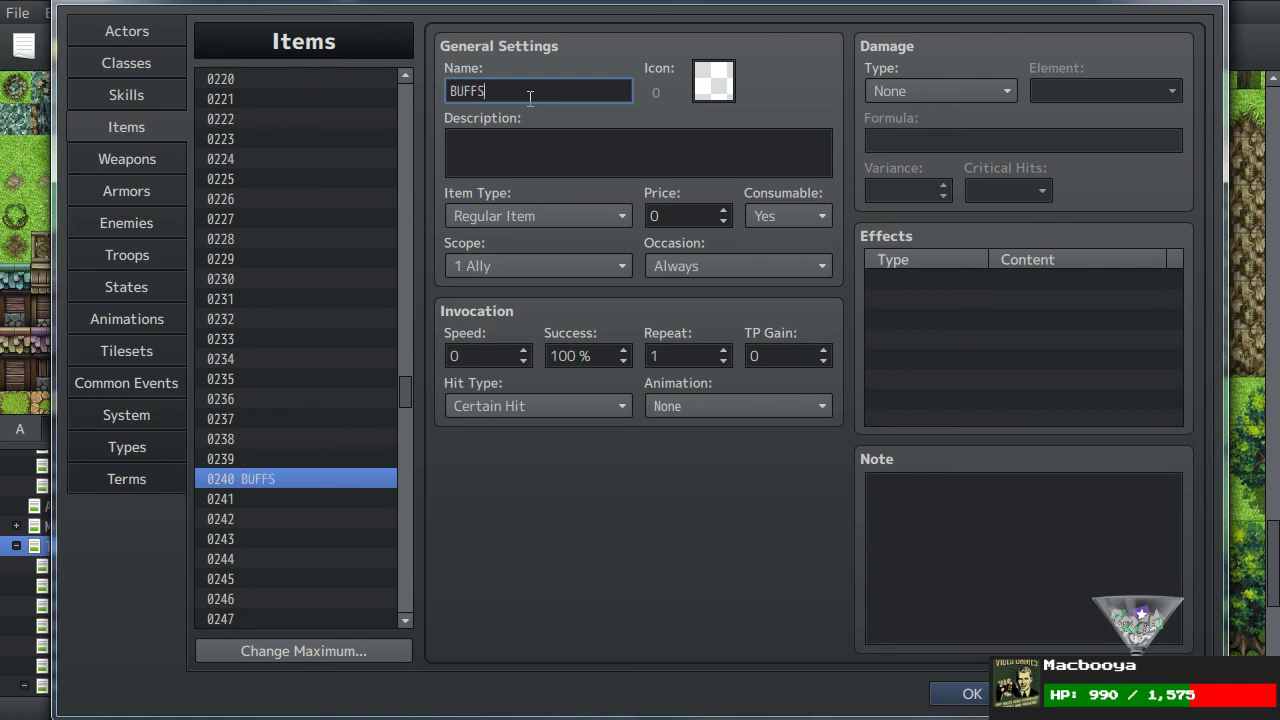
type(" BUT INFLICTED")
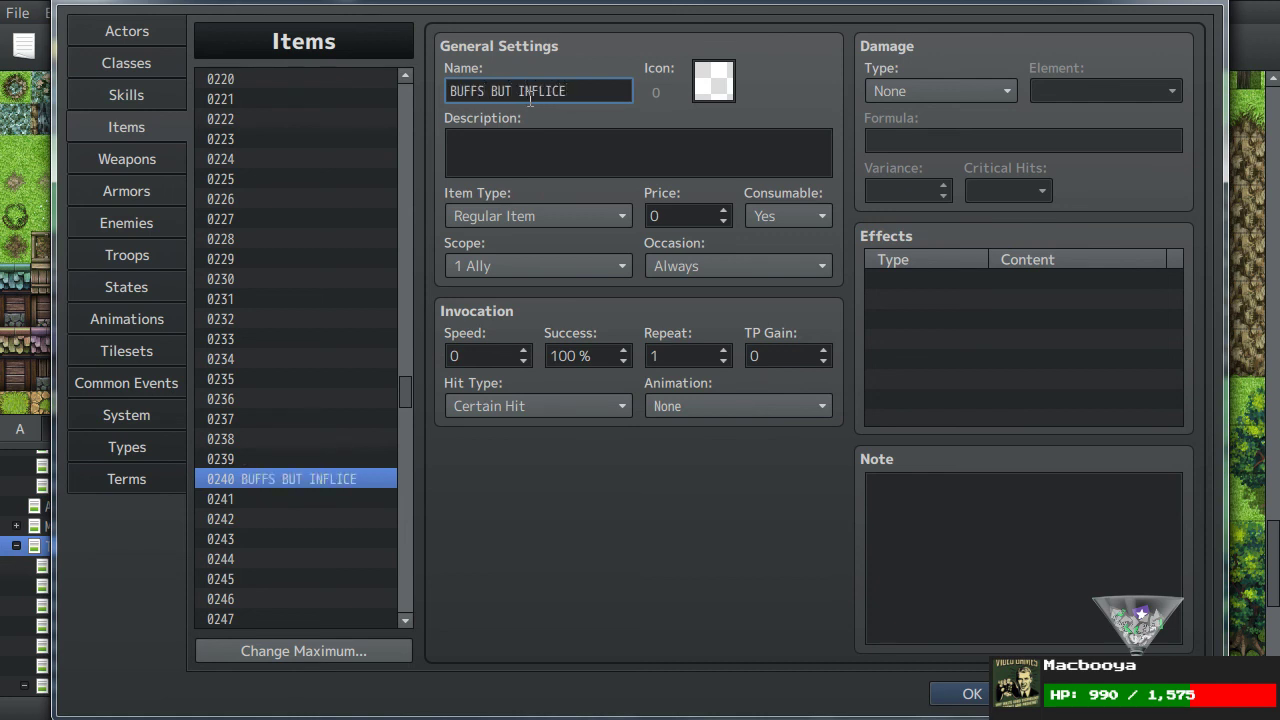
Step: Paste the copied ?????????? potion into item slot 0241 and clear its original slot 0178
left_click(298, 505)
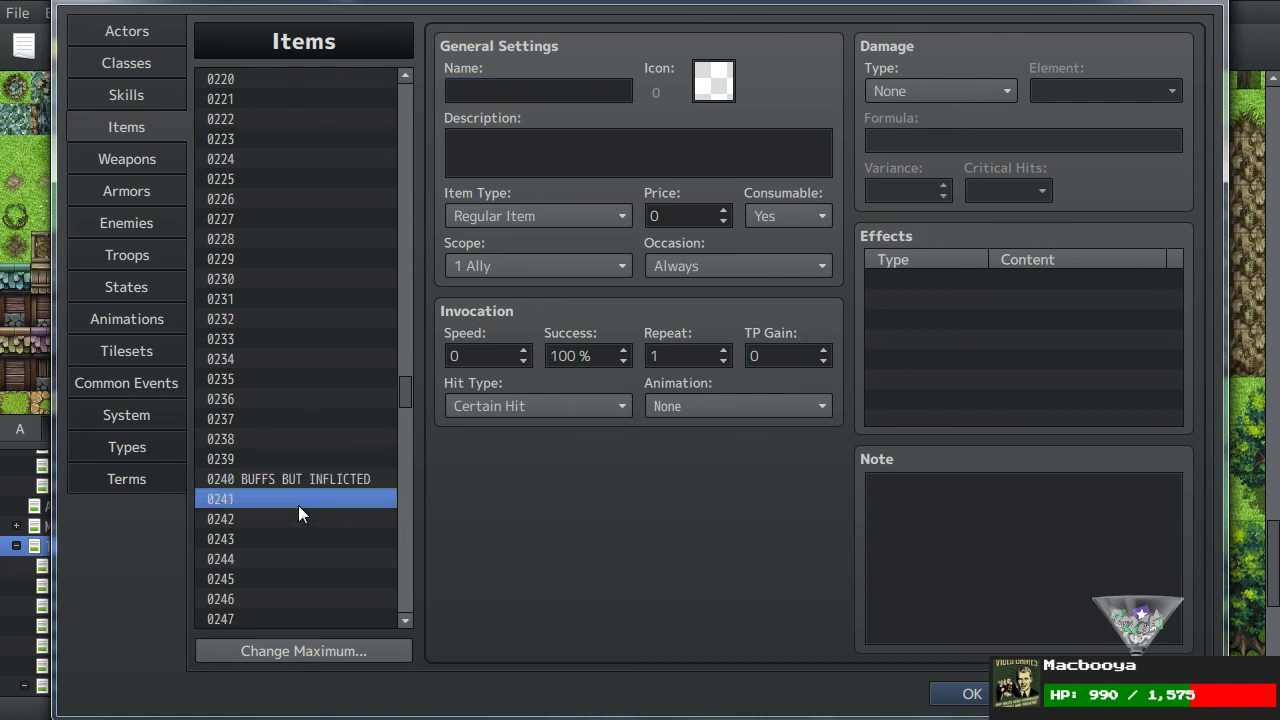
key("ctrl+v")
scroll(306, 485, "up", 3)
scroll(310, 440, "up", 13)
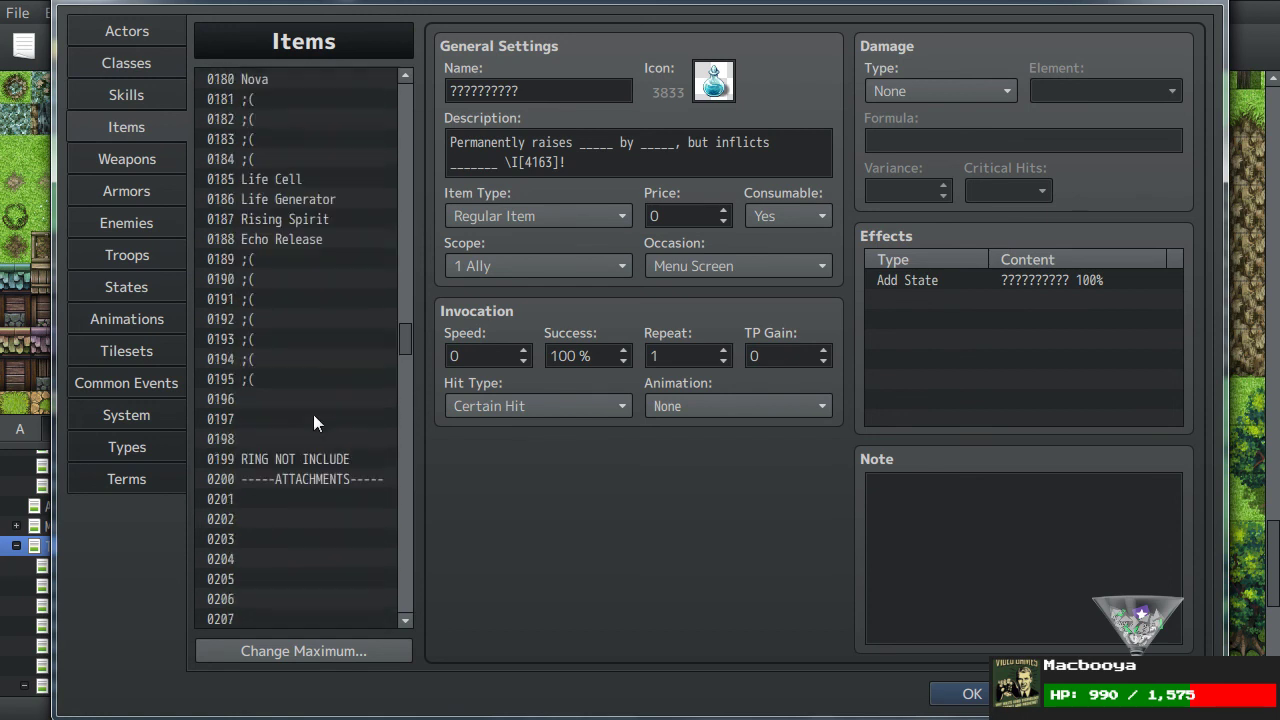
left_click(272, 226)
key("Delete")
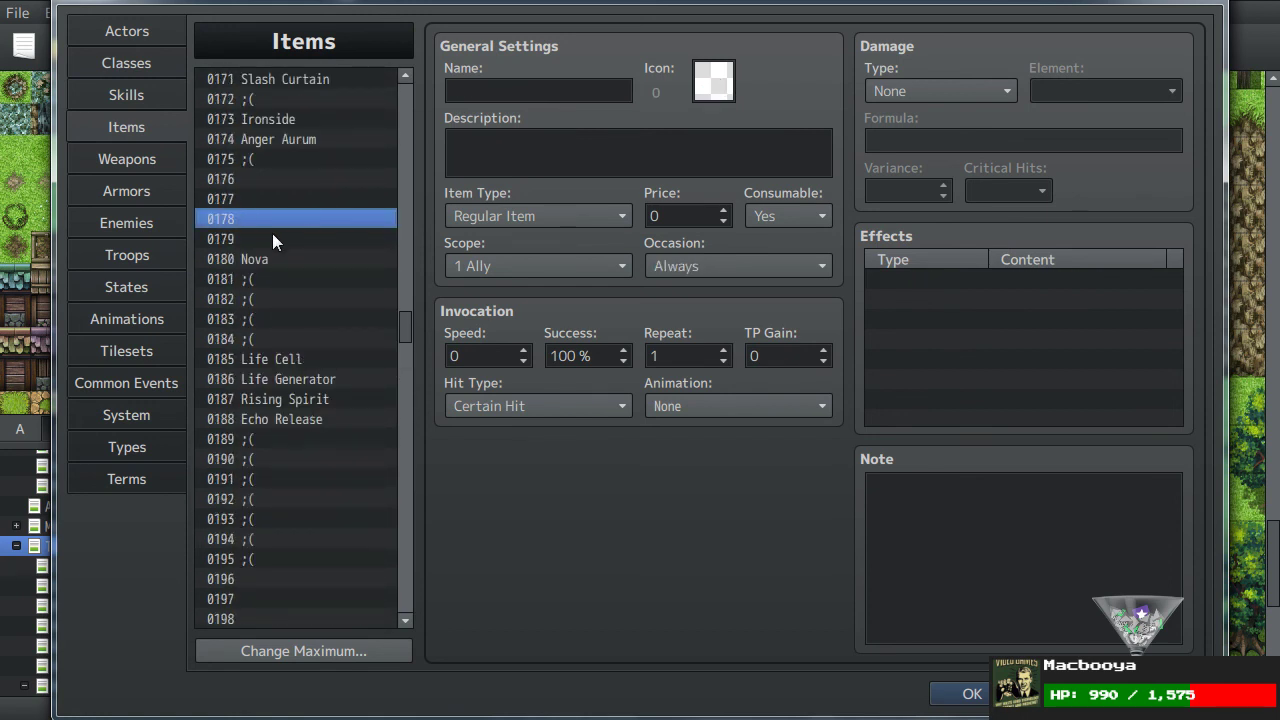
Step: Look over the item entries around the cleared slot, including Nova and Life Cell
left_click(270, 179)
left_click(311, 262)
scroll(312, 270, "down", 3)
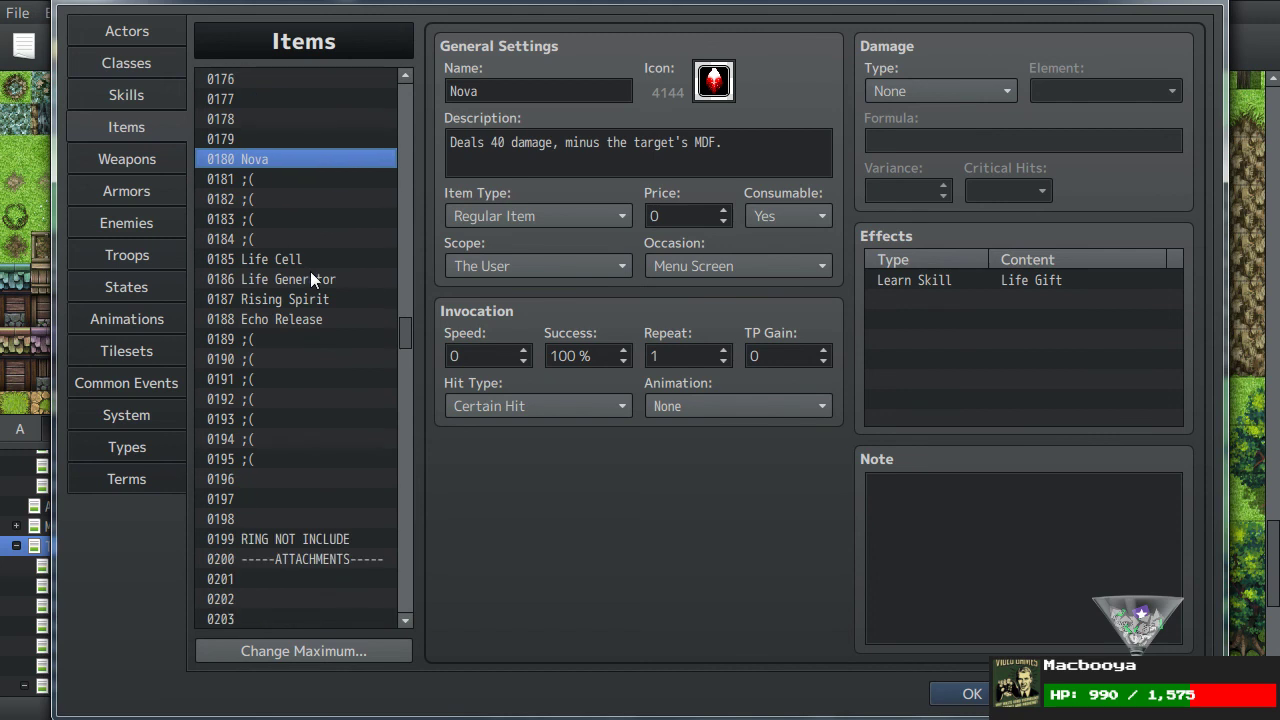
scroll(310, 271, "up", 1)
left_click_drag(253, 134, 266, 226)
scroll(266, 232, "down", 3)
scroll(266, 238, "down", 16)
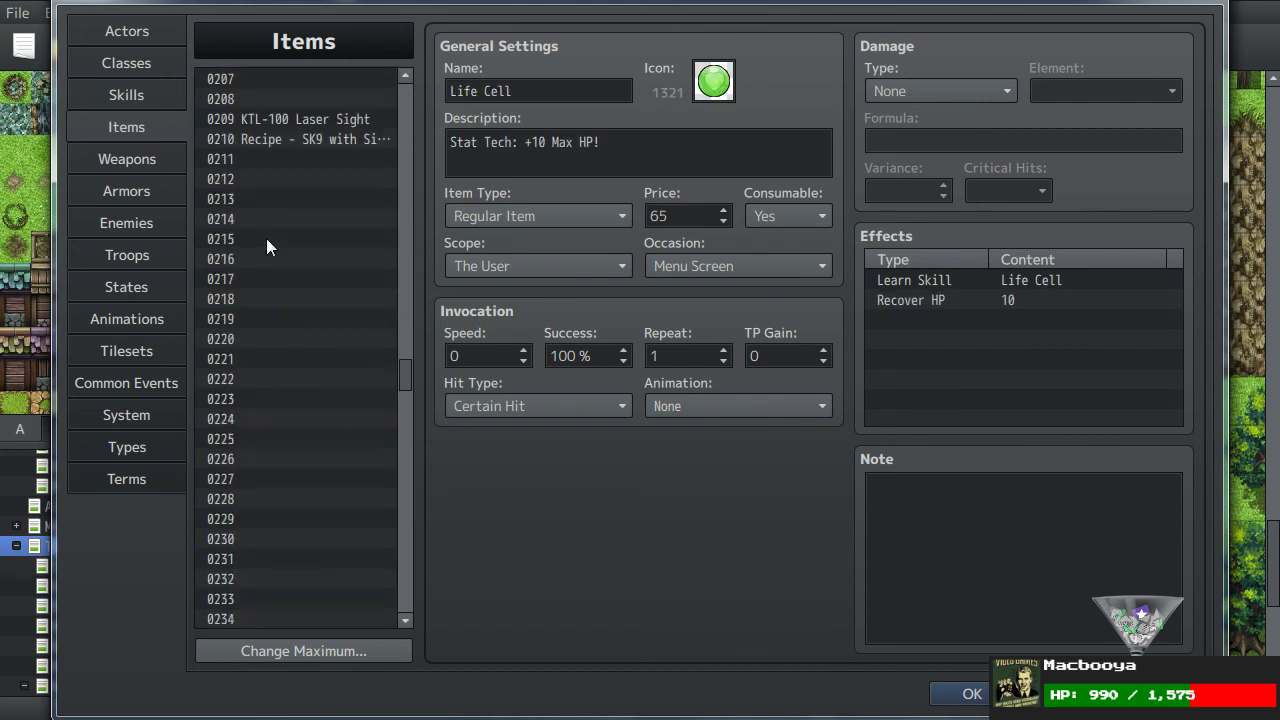
Step: Select the relocated ?????????? potion in item slot 0241 and confirm the database changes
left_click(266, 203)
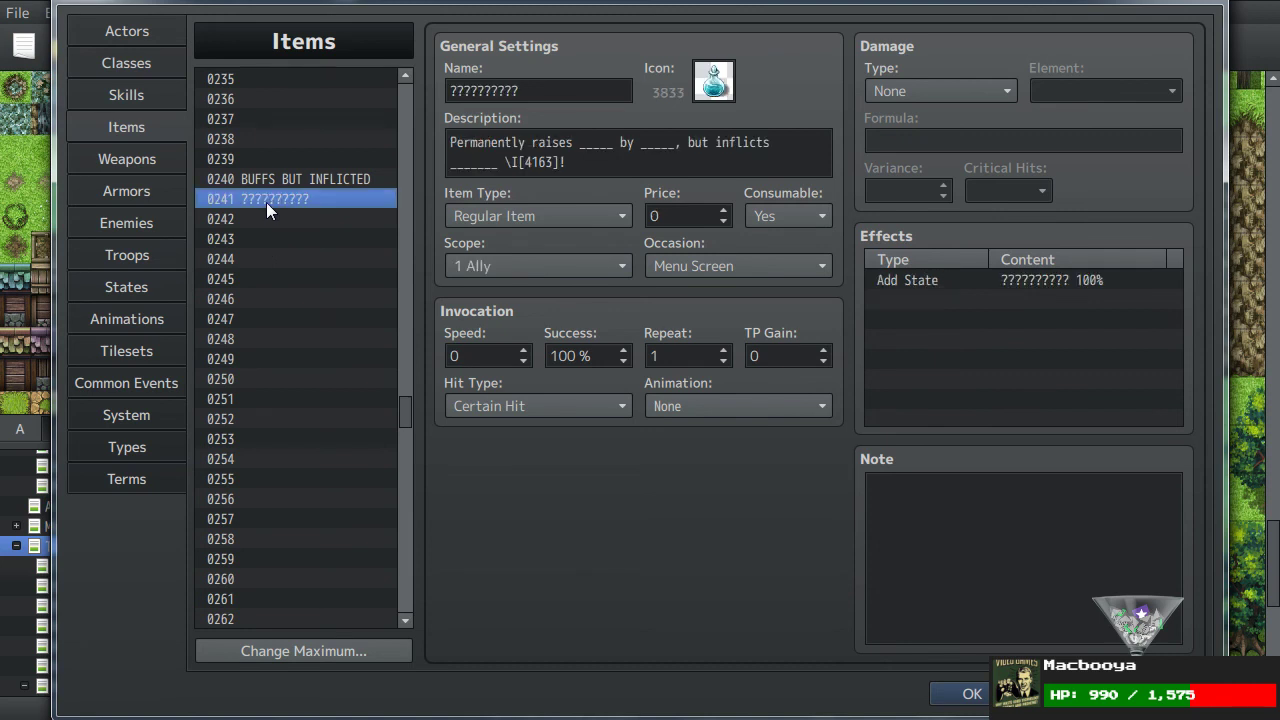
left_click(975, 694)
Step: Check the Occasion options and effects list of item 0241, and return to the state list
left_click(772, 272)
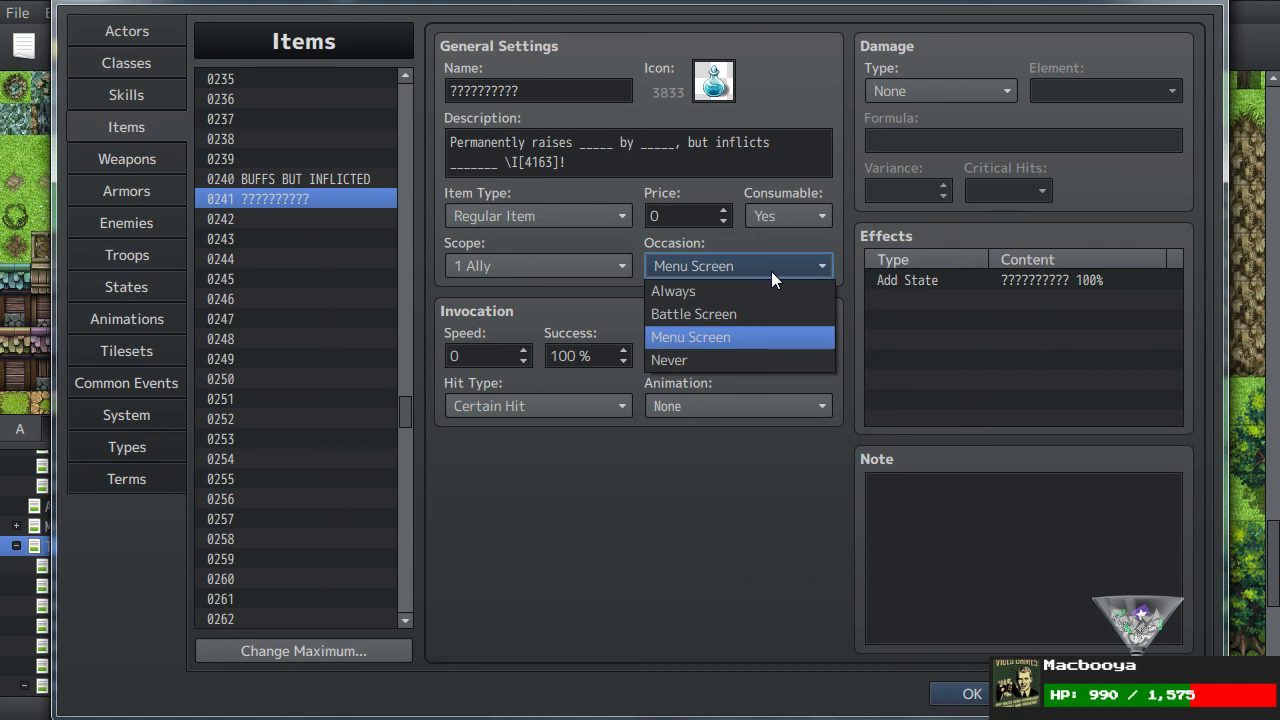
left_click(1057, 343)
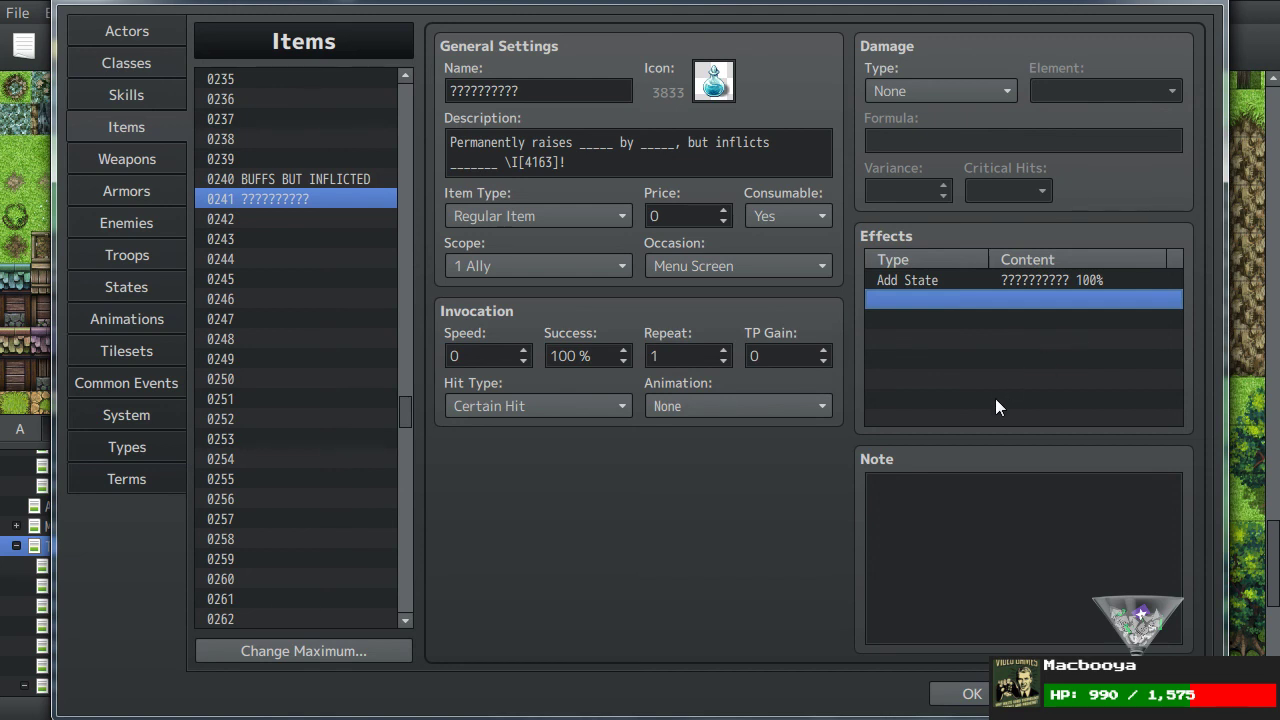
left_click(106, 281)
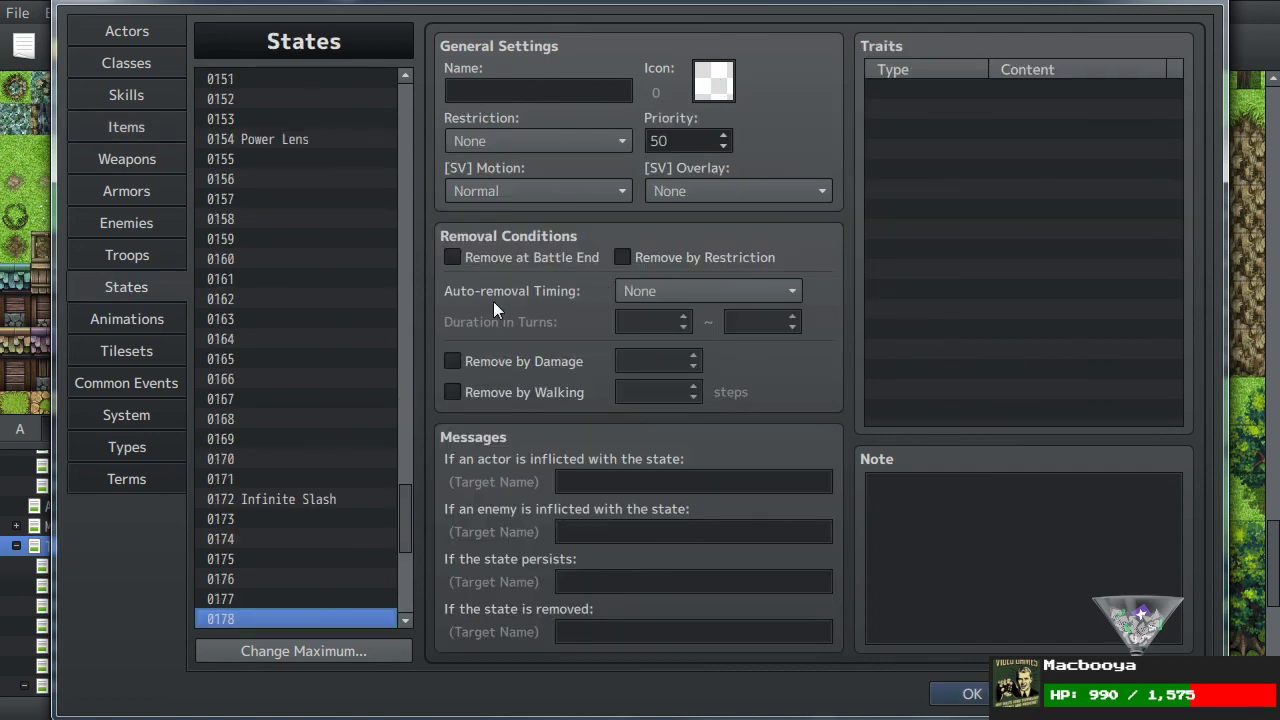
Step: Examine the Add State effect of the ?????????? potion in item slot 0241 and cancel without changing it
left_click(112, 95)
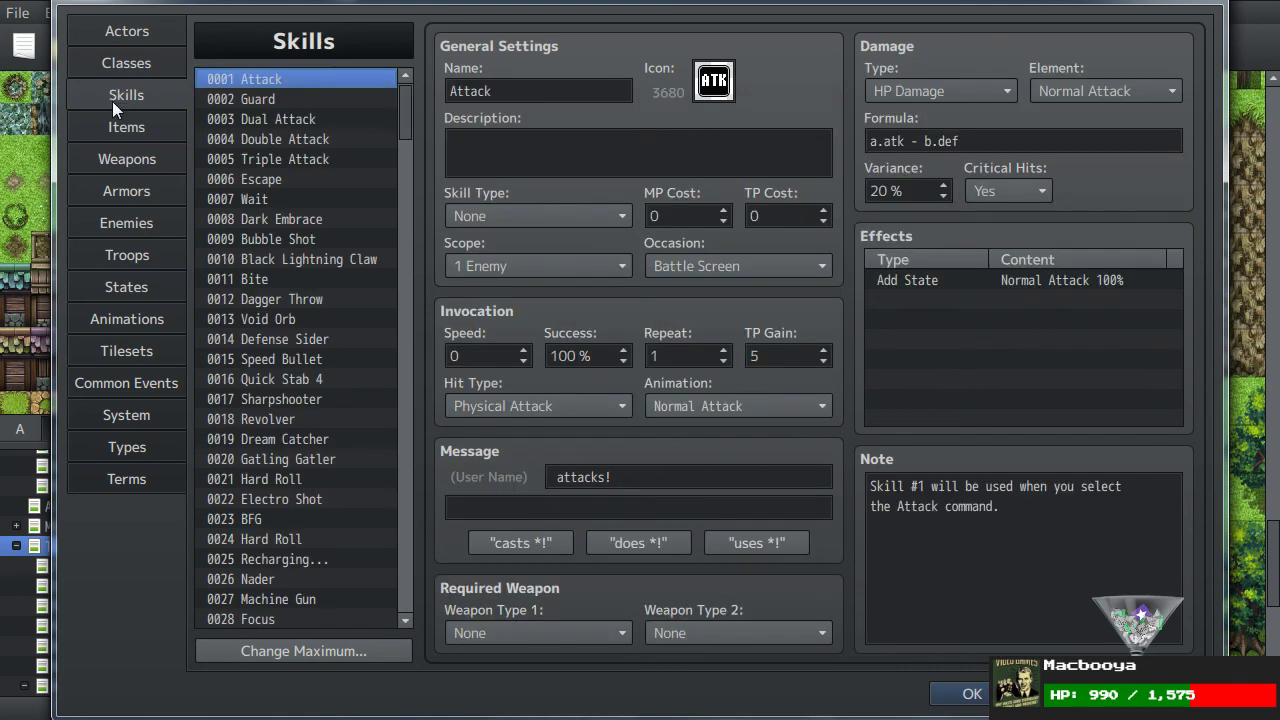
left_click(98, 127)
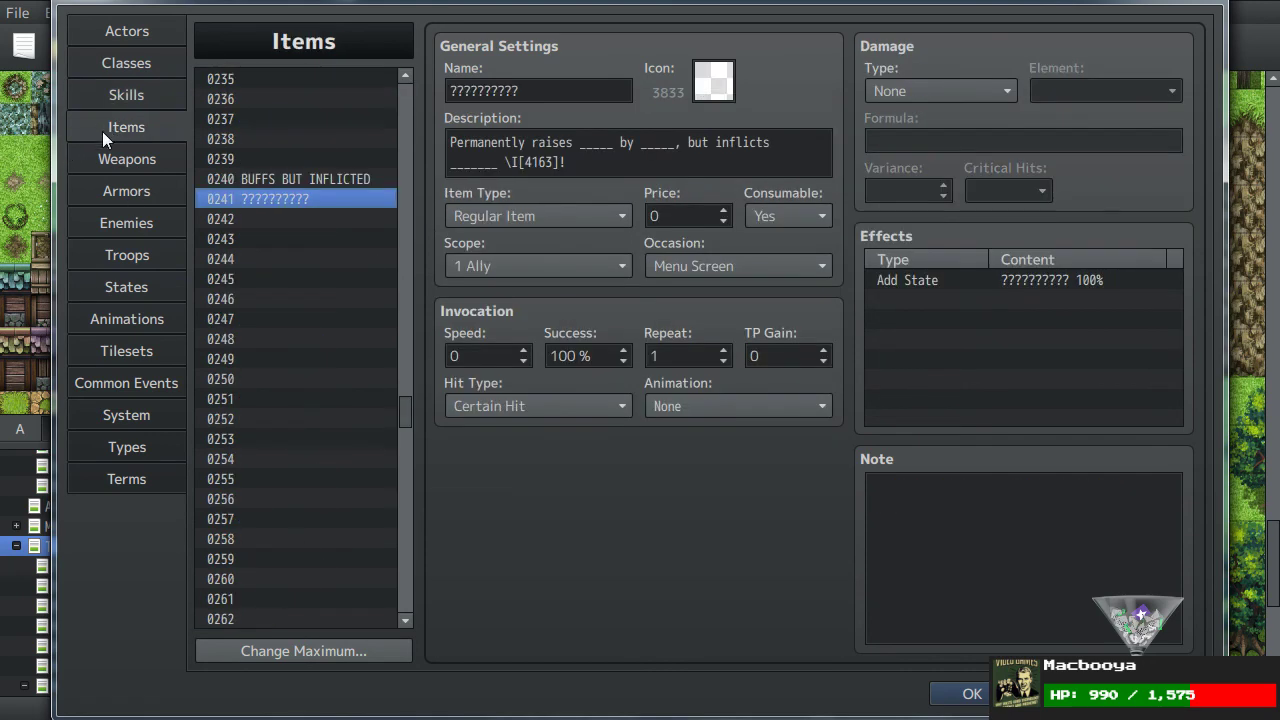
double_click(952, 284)
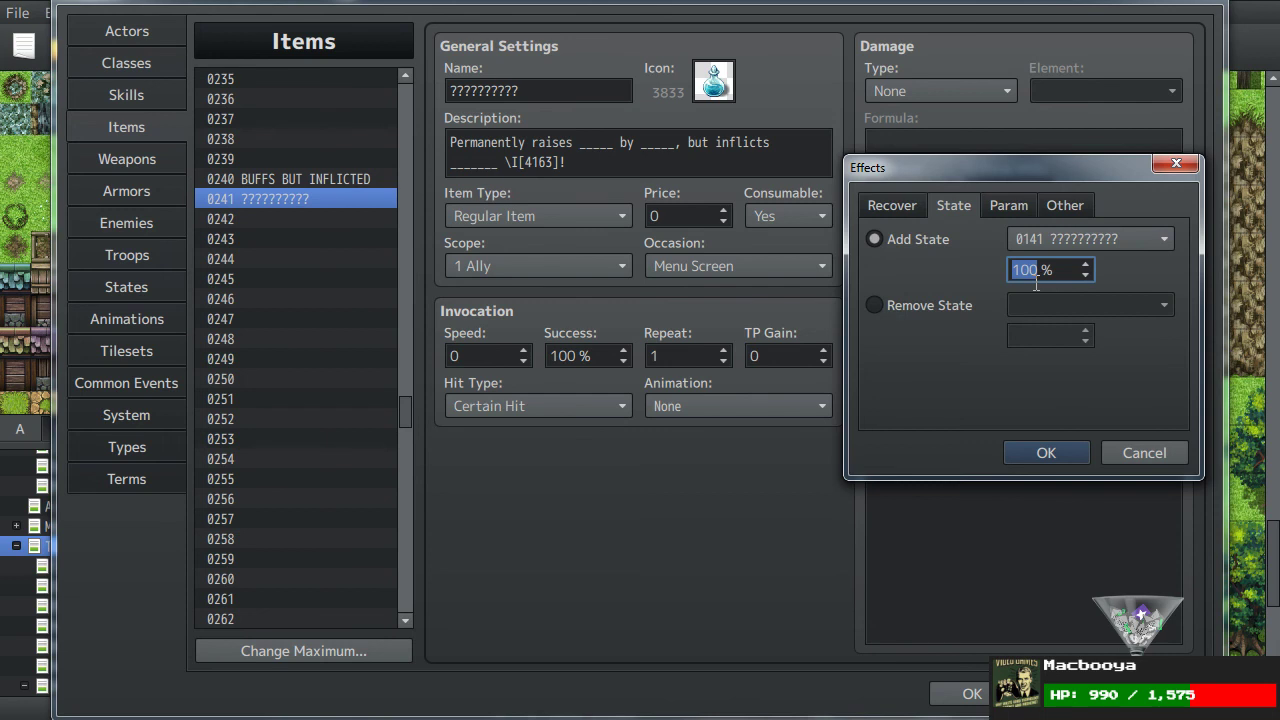
left_click(1086, 267)
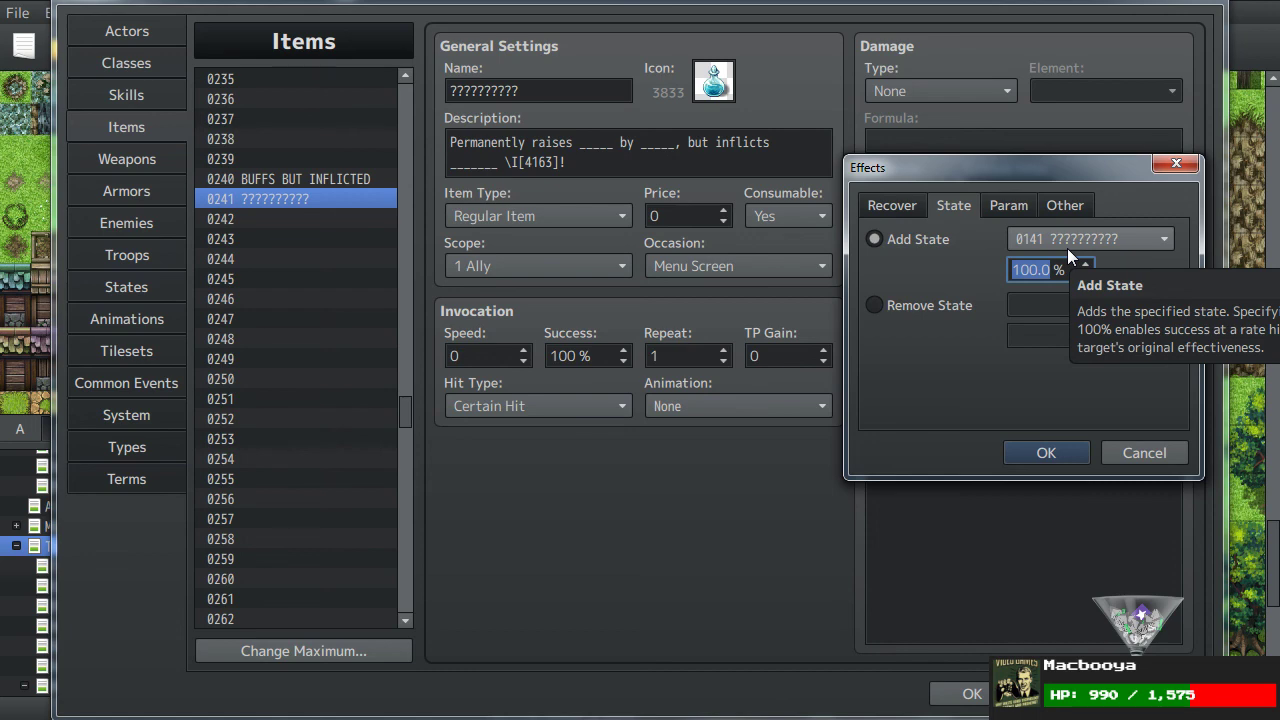
left_click(1165, 449)
left_click(1010, 339)
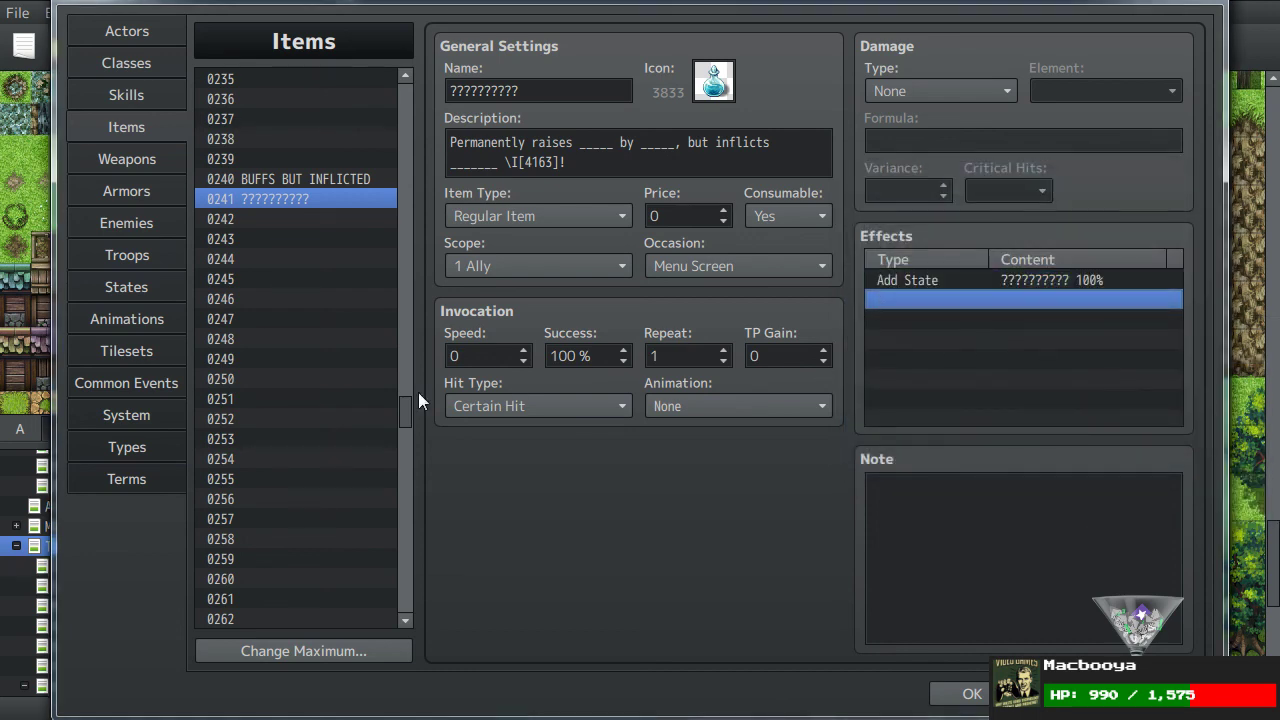
Step: Examine the Scathe state's traits, select the ?????????? state in slot 0141, and confirm the database
left_click(168, 286)
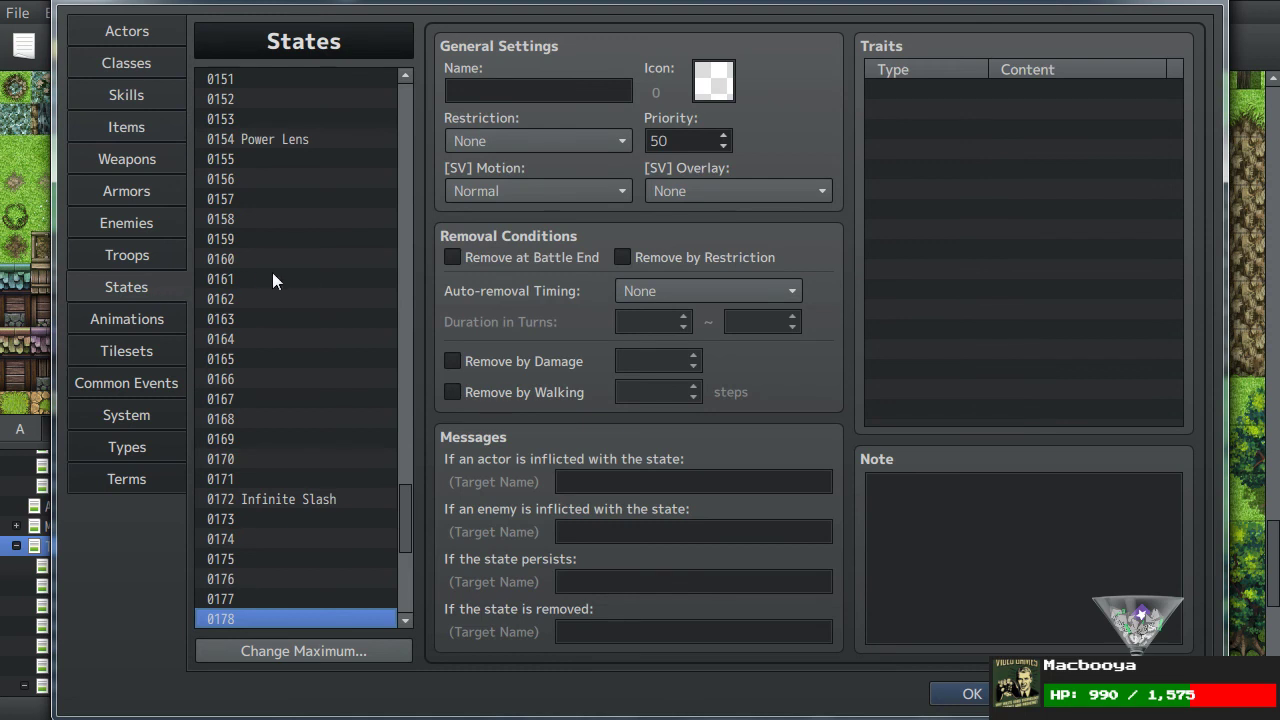
scroll(272, 280, "down", 6)
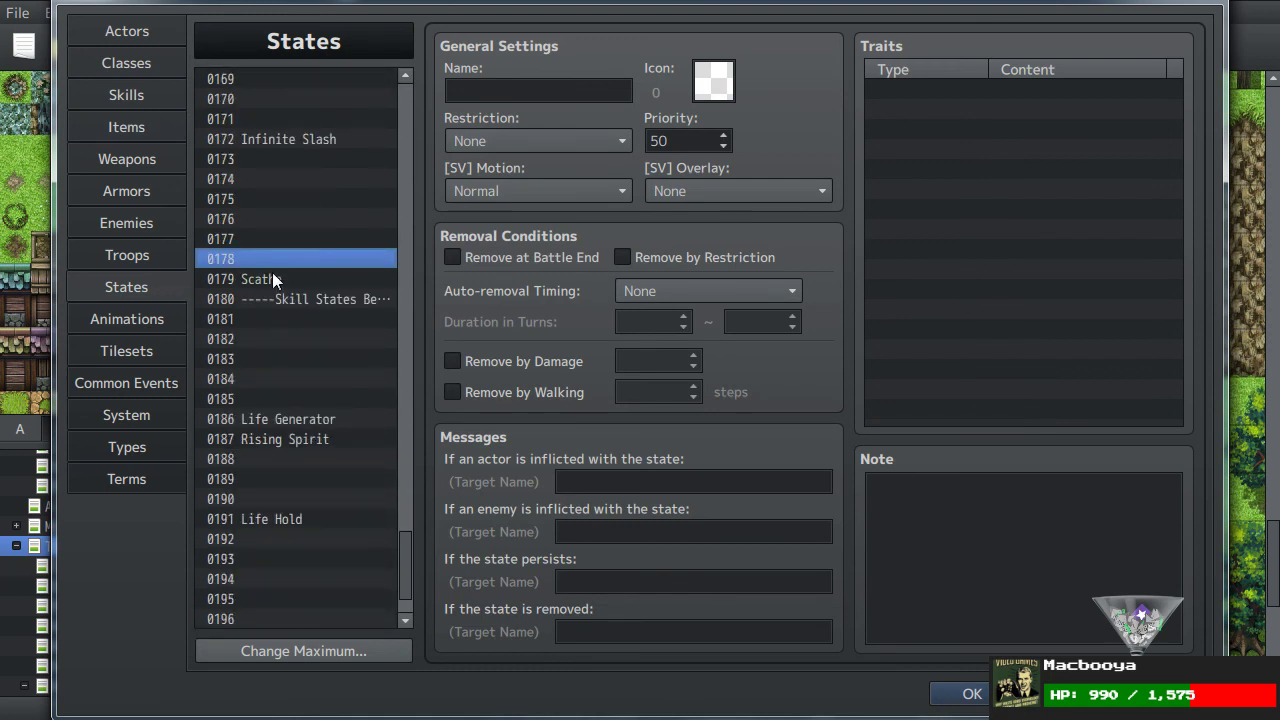
left_click(272, 279)
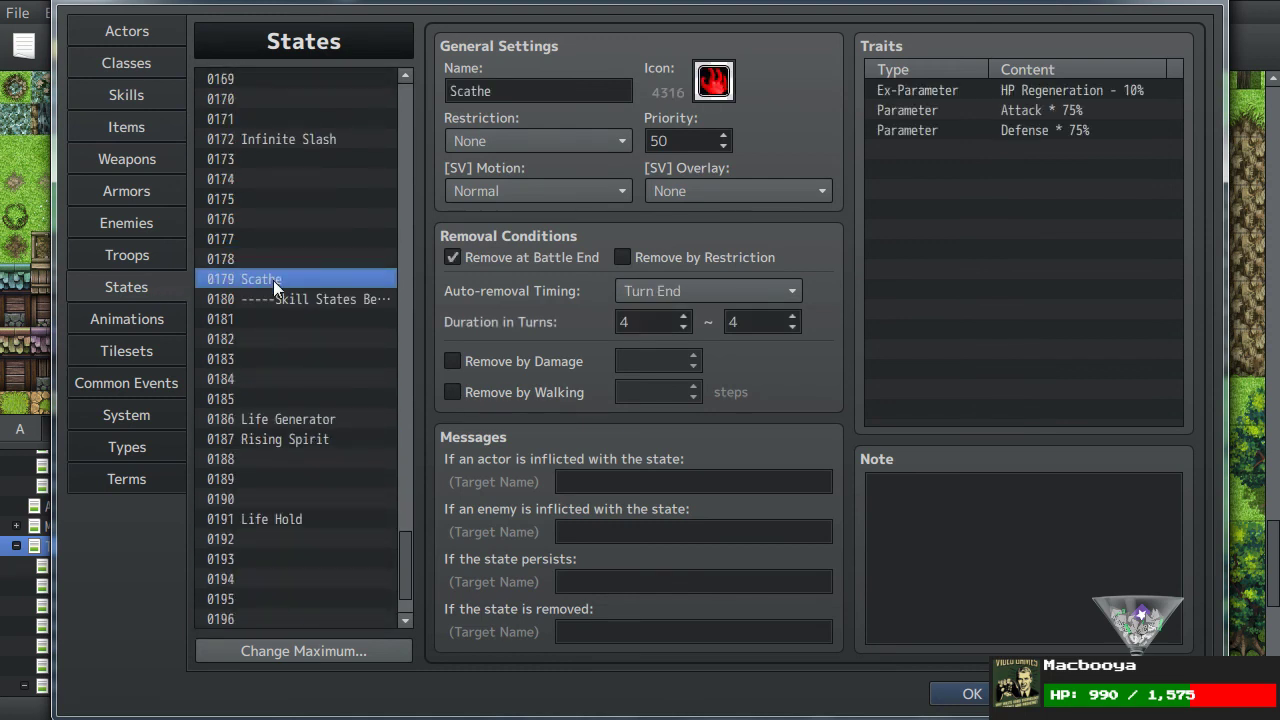
scroll(273, 280, "down", 2)
scroll(272, 290, "up", 11)
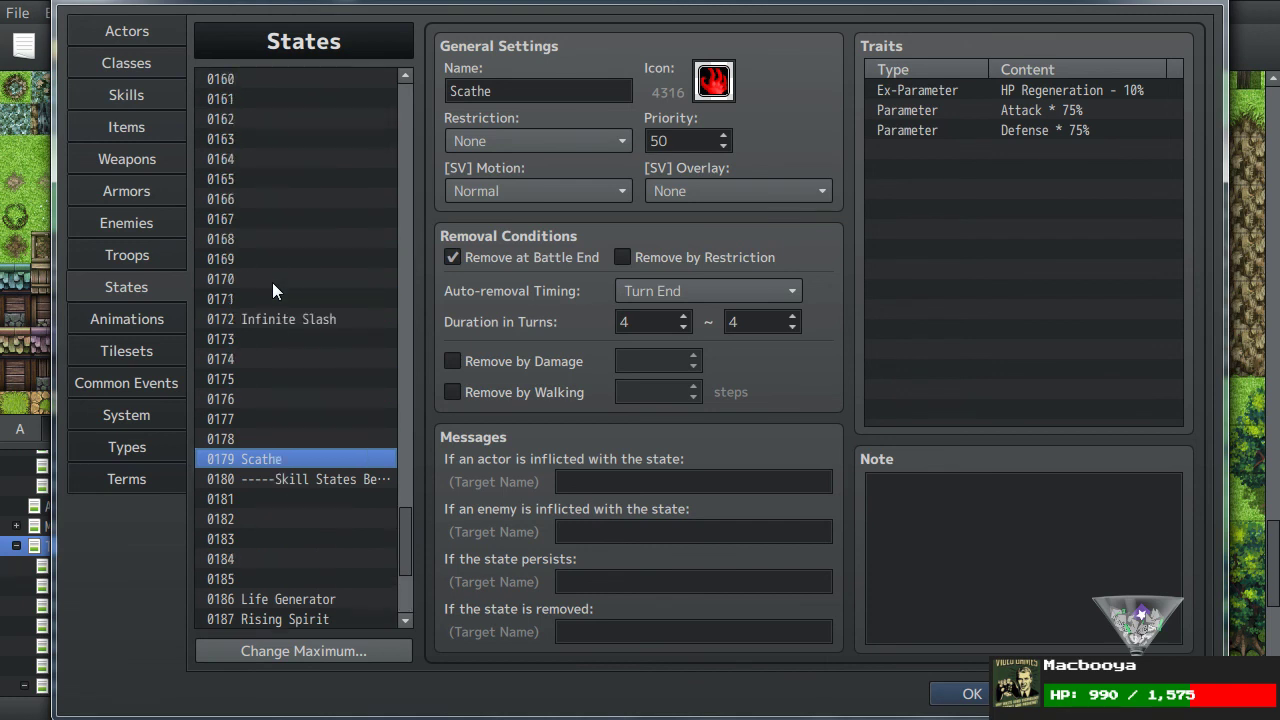
scroll(272, 282, "up", 6)
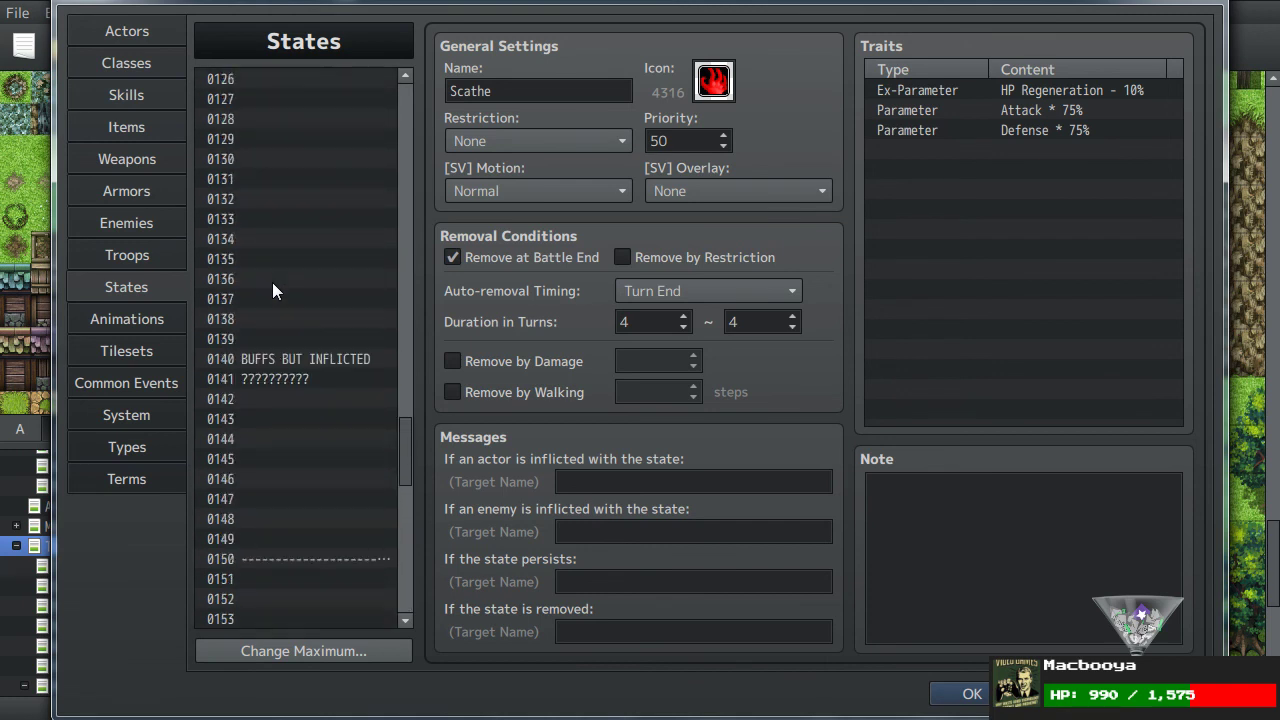
left_click(253, 436)
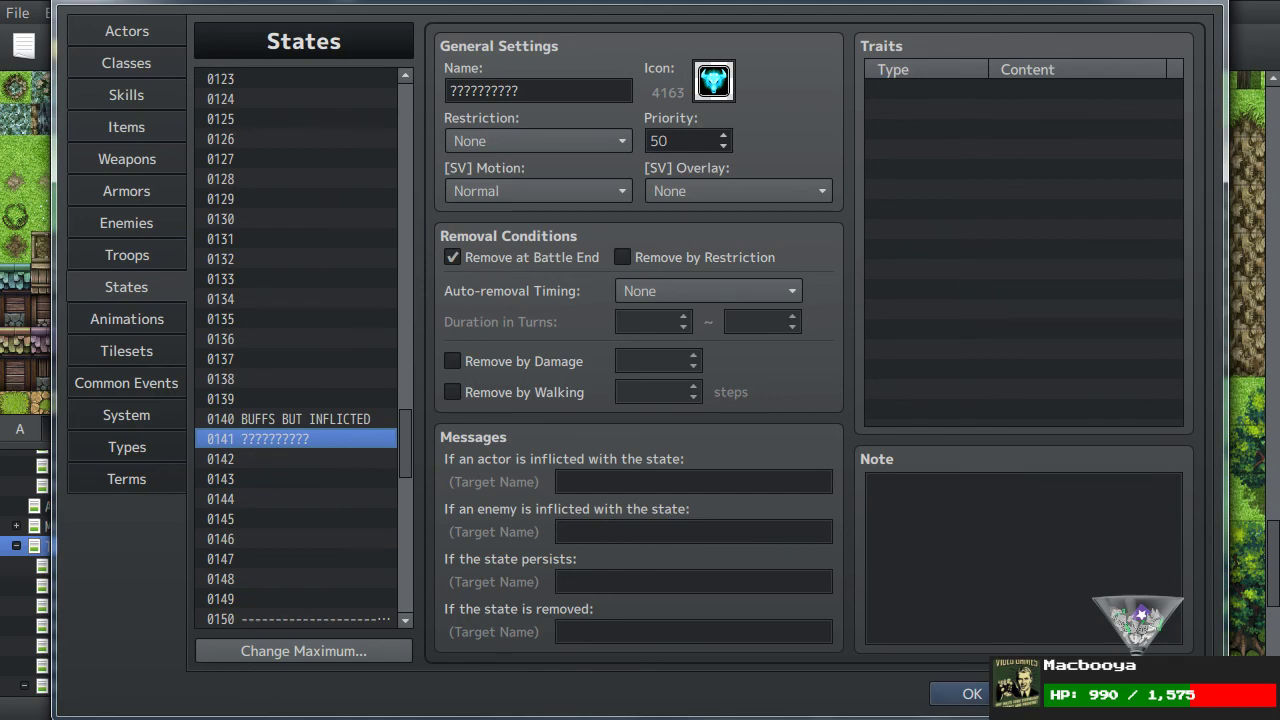
left_click(966, 694)
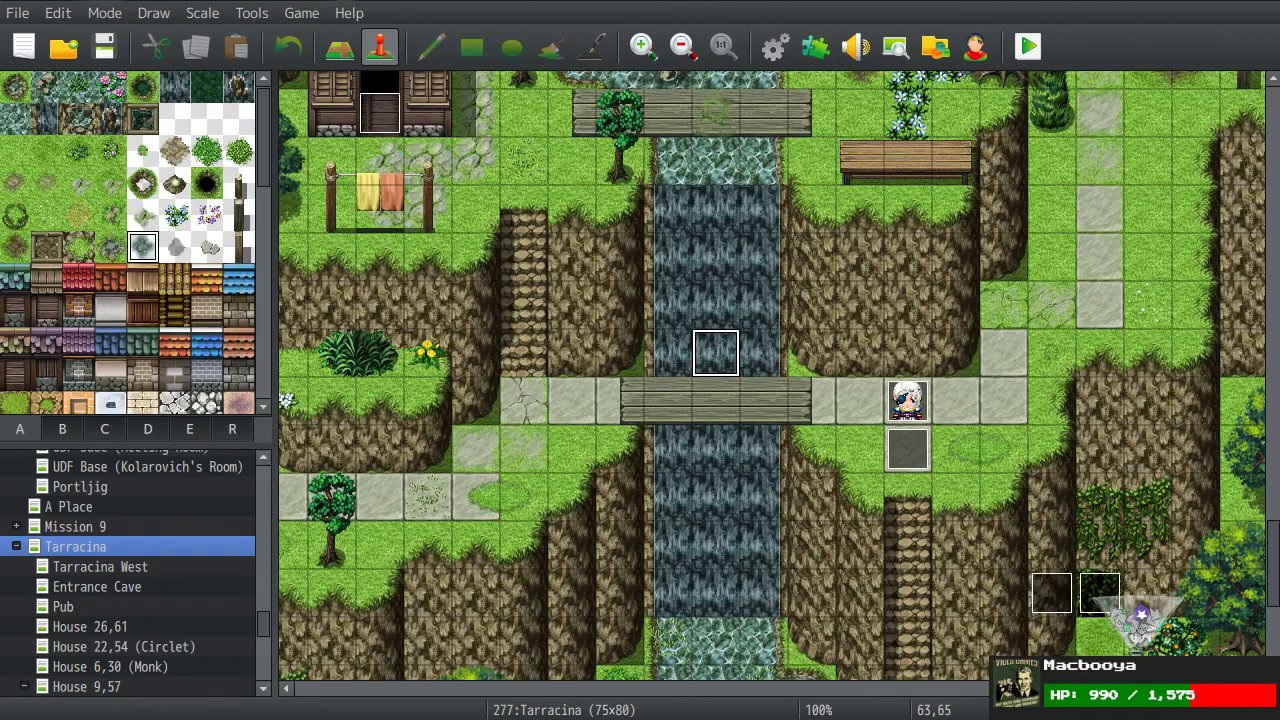
Step: Find BOAT 4-1 in the map list and open its 4-1 Exit: Cold Beach map
scroll(238, 579, "up", 4)
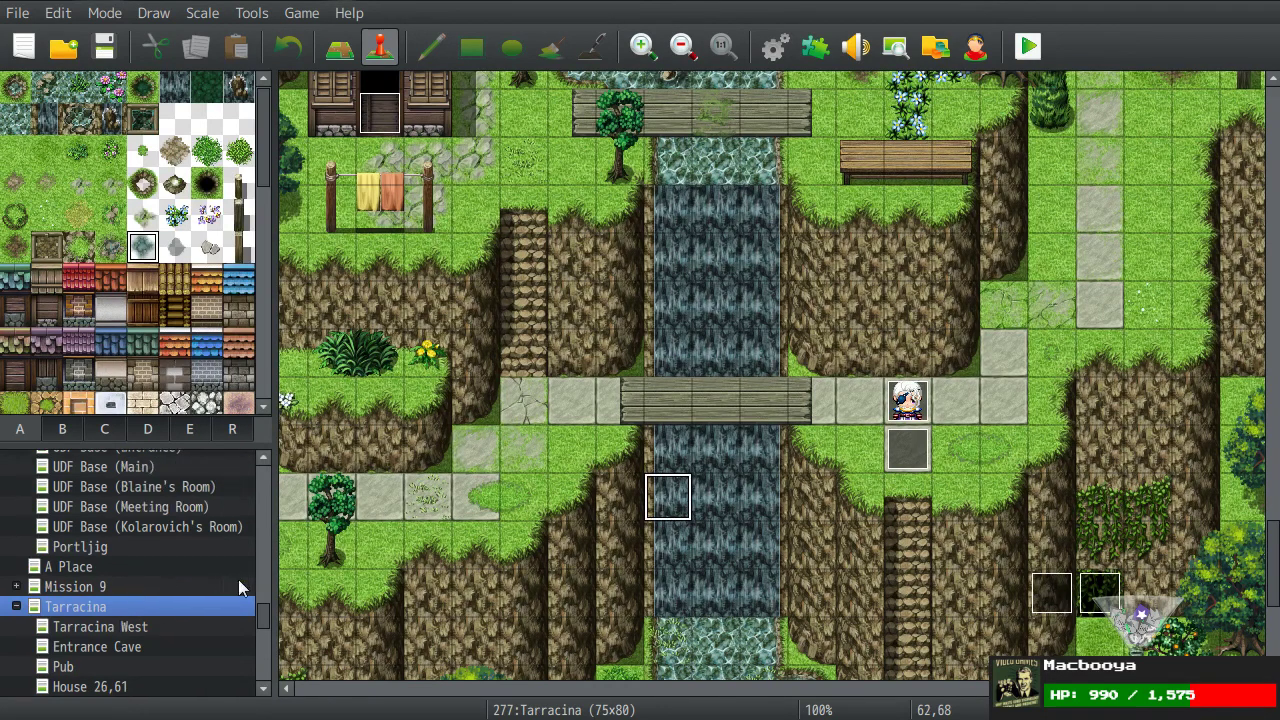
scroll(193, 575, "up", 5)
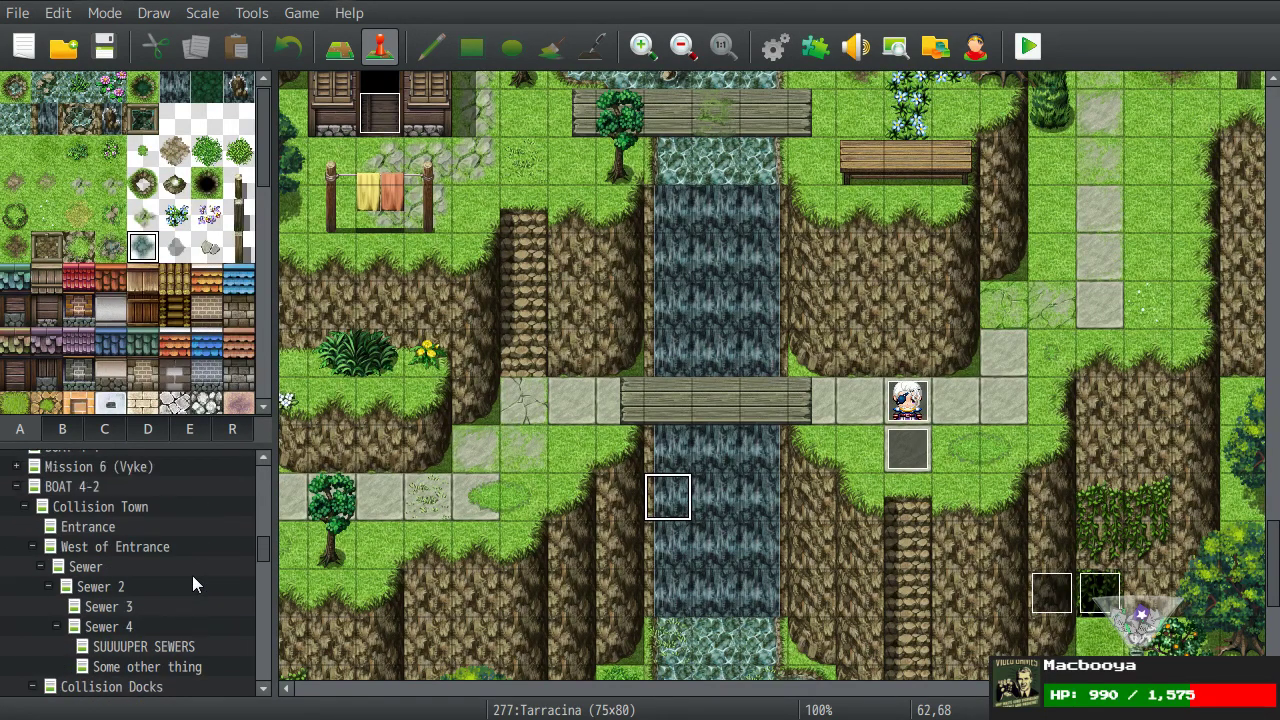
scroll(192, 575, "up", 3)
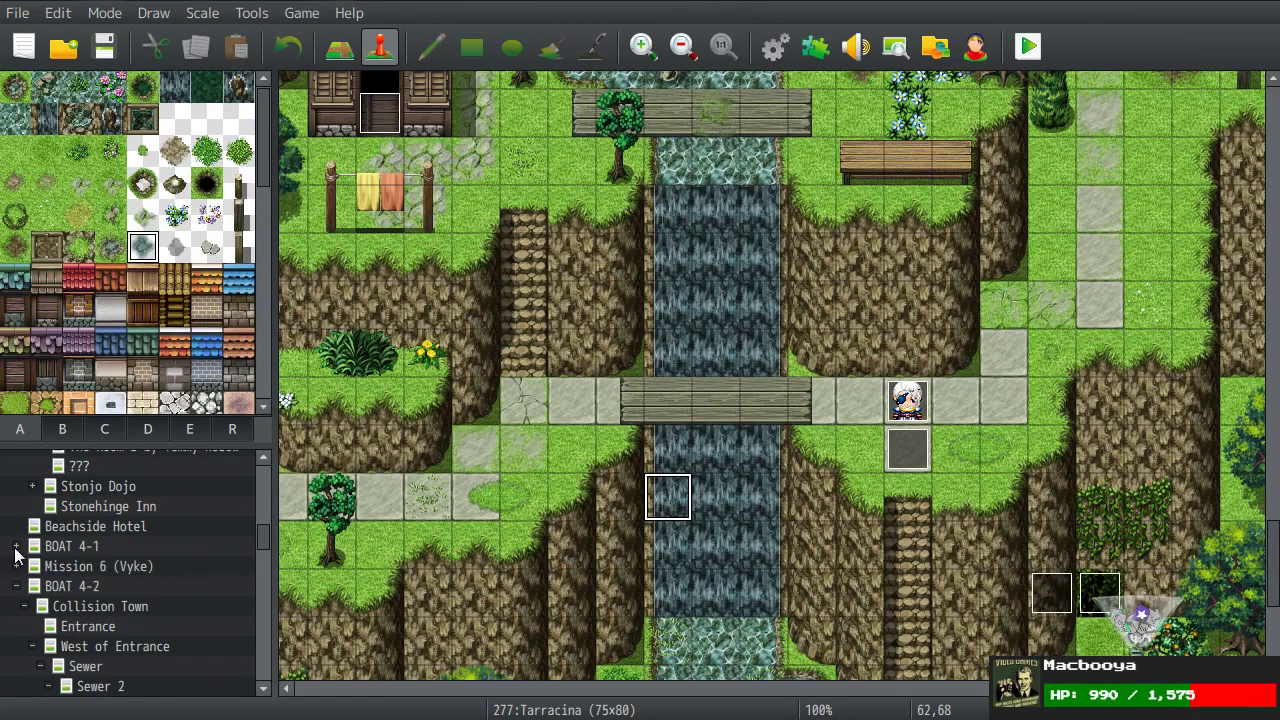
left_click(125, 546)
scroll(152, 550, "down", 1)
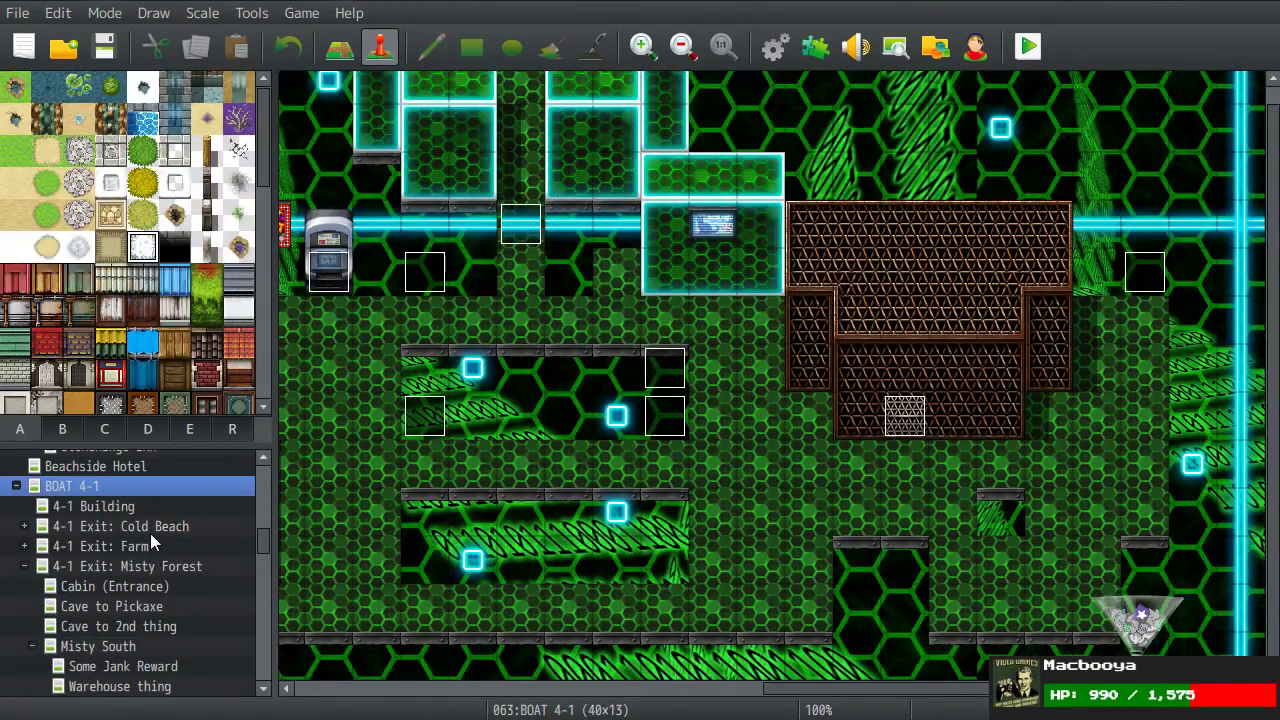
left_click(150, 530)
scroll(908, 530, "down", 4)
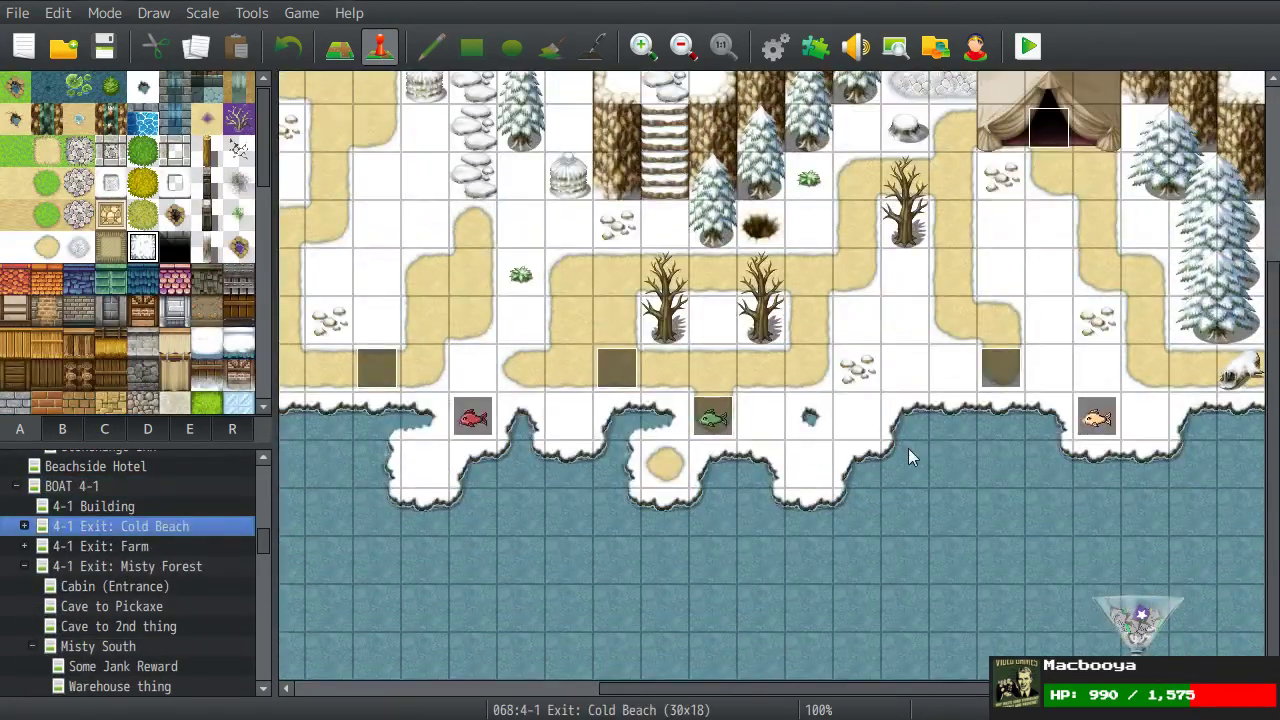
Step: Inspect the events along the Cold Beach shore path, including each page of the Tablet 3 chest event
scroll(908, 451, "up", 2)
scroll(908, 451, "left", 3)
double_click(680, 455)
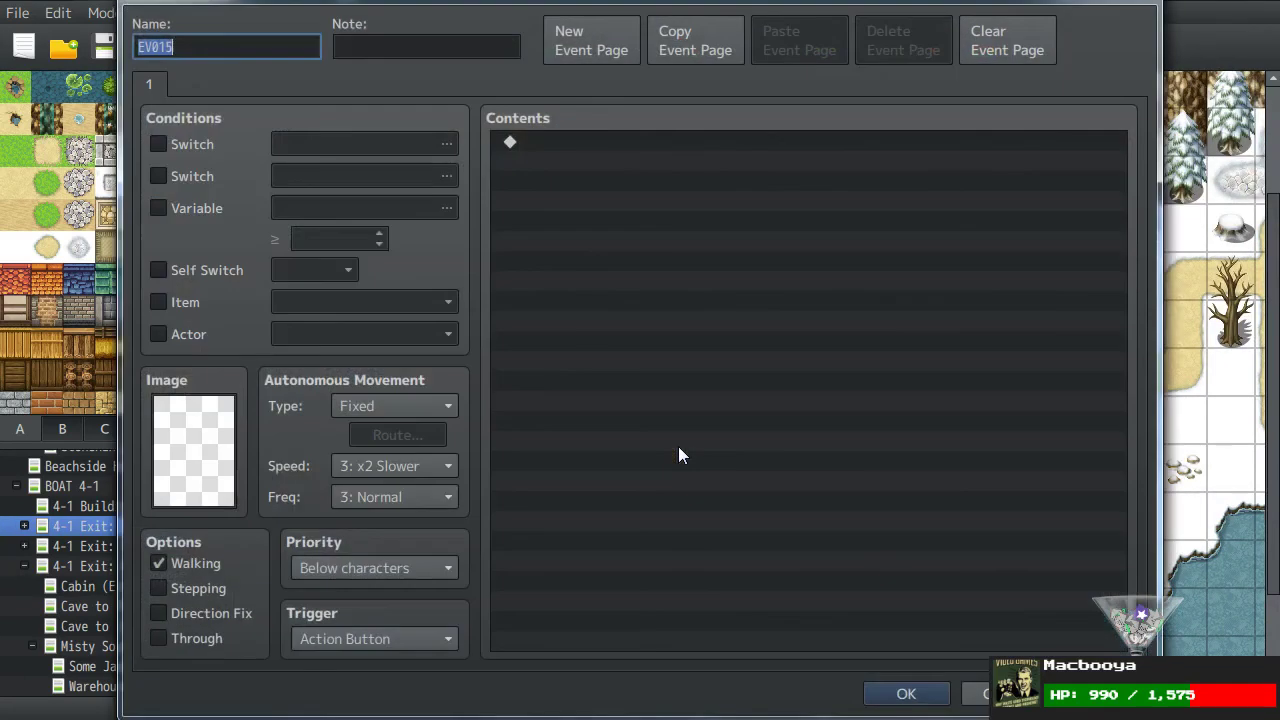
left_click(906, 693)
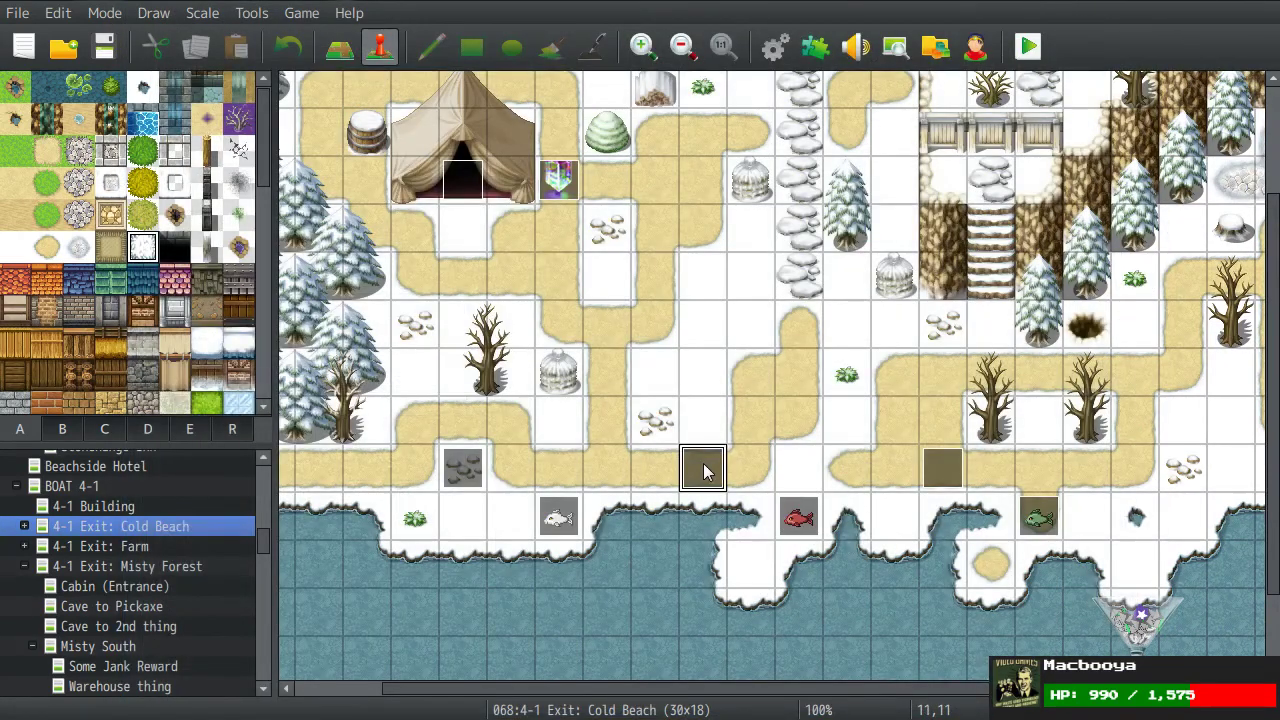
double_click(703, 464)
left_click(191, 86)
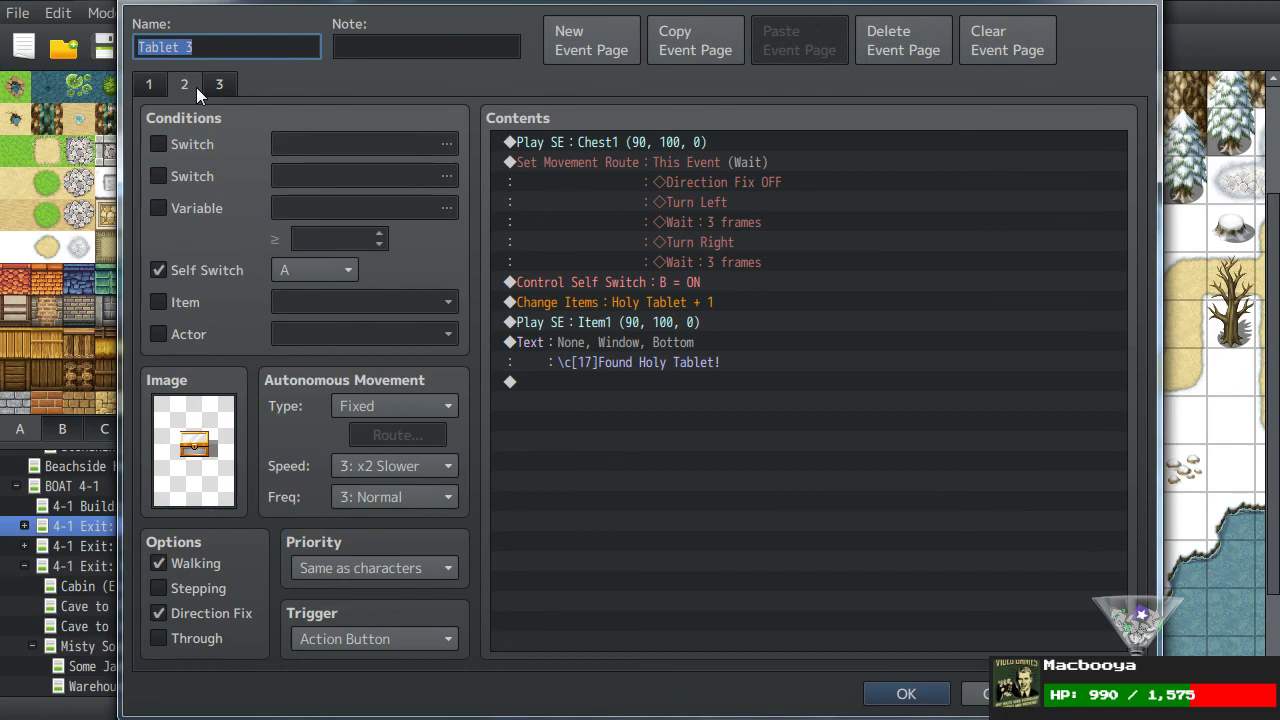
left_click(229, 82)
left_click(185, 80)
left_click(906, 693)
Step: Look through the Cold Beach map's tileset pages A to E for its terrain, tree and ice tiles
right_click(812, 455)
scroll(492, 215, "up", 1, "ctrl")
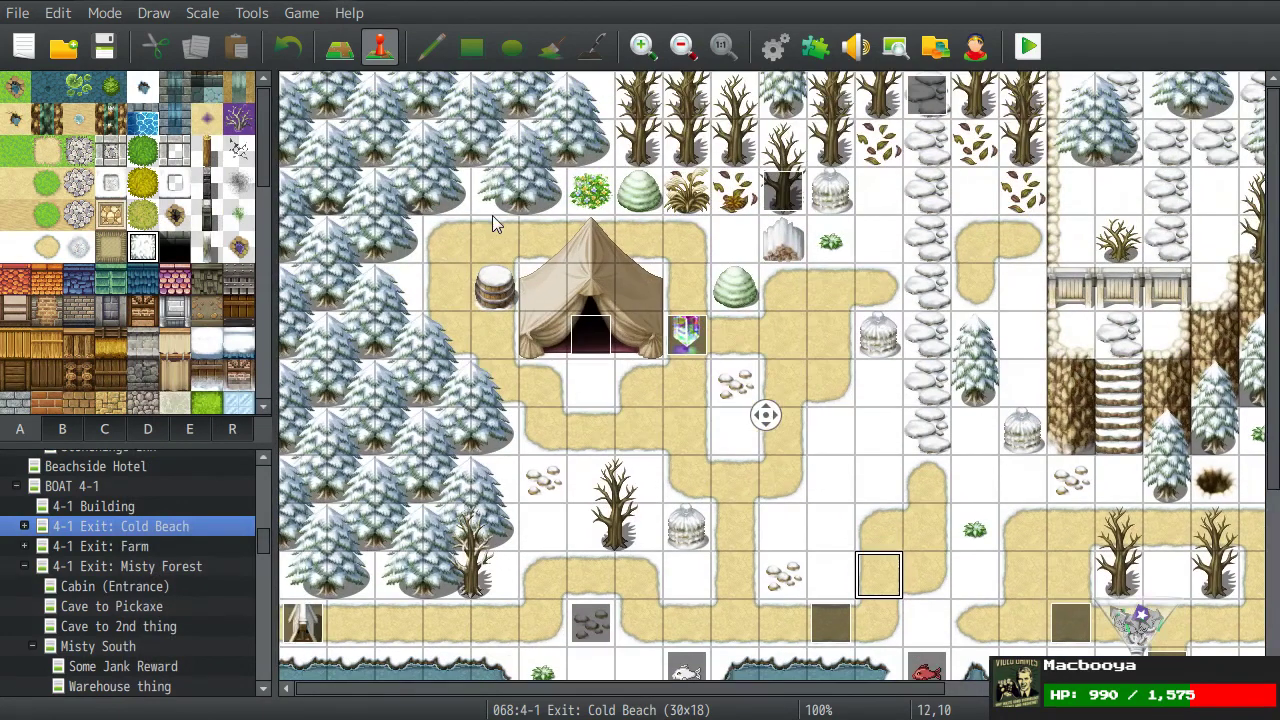
left_click(150, 430)
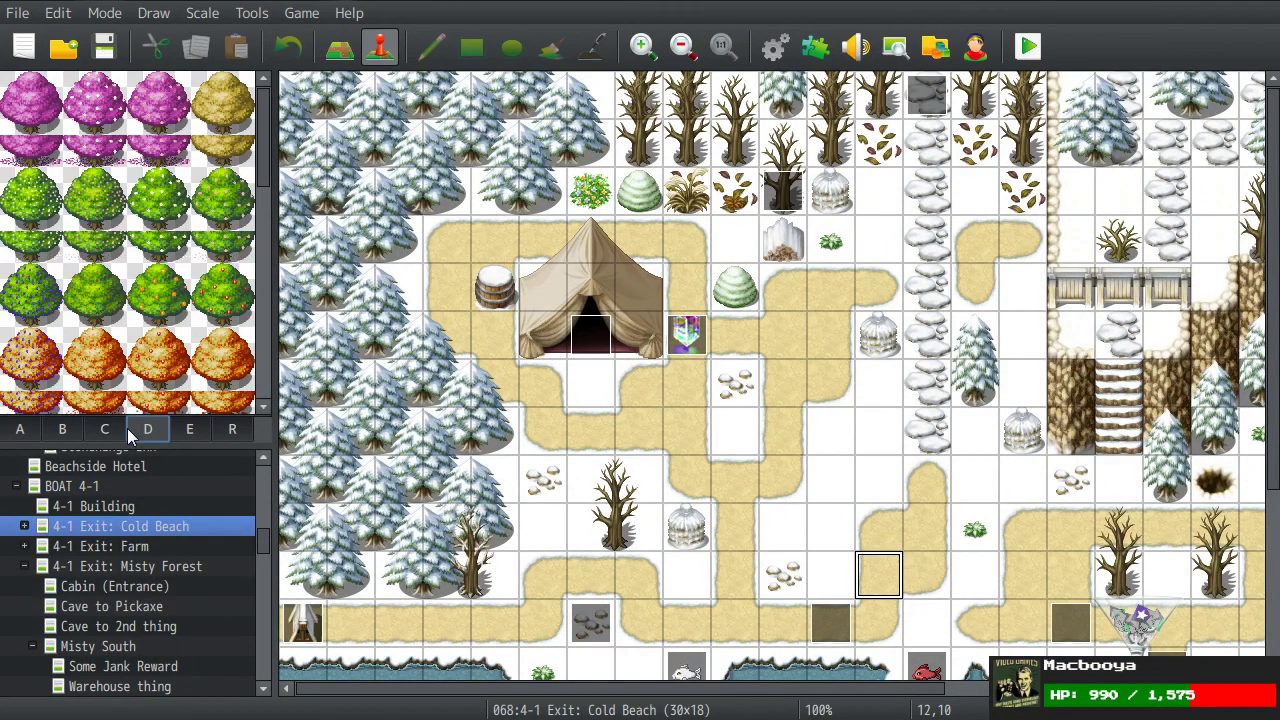
left_click(115, 431)
left_click(69, 430)
left_click(189, 430)
scroll(227, 278, "down", 3)
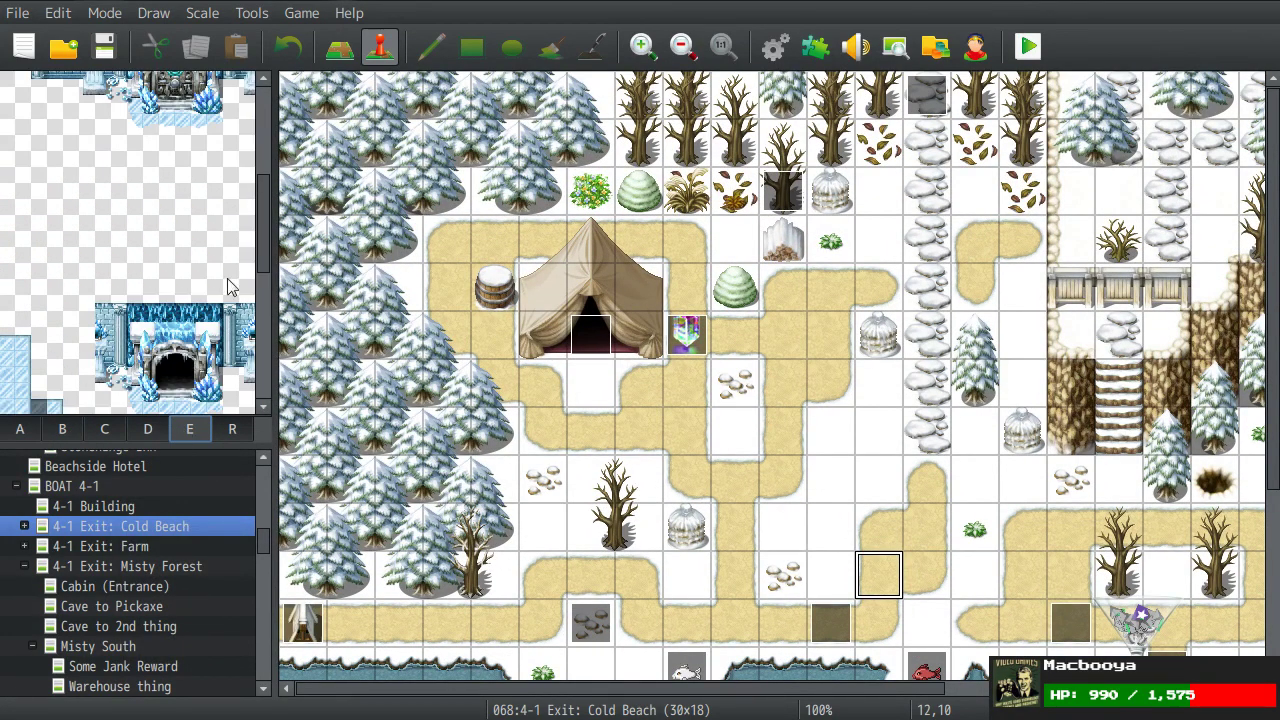
scroll(227, 288, "up", 4)
left_click(31, 434)
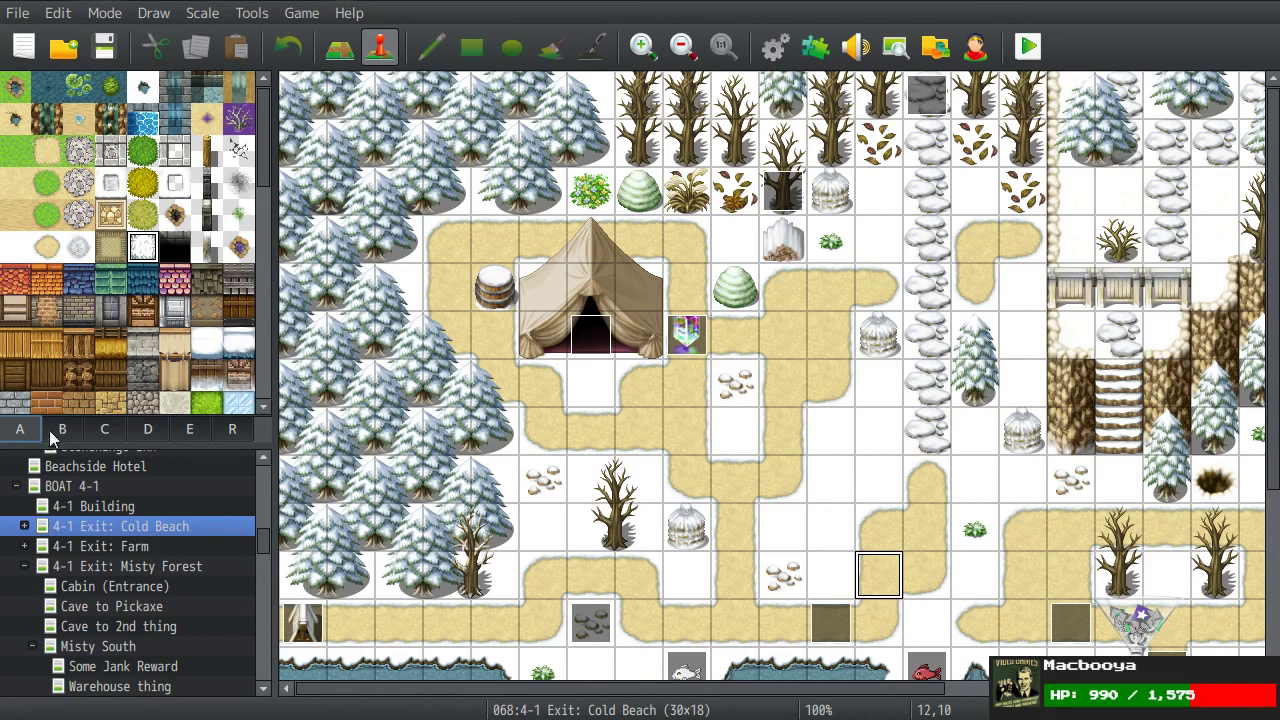
left_click(64, 429)
left_click(101, 436)
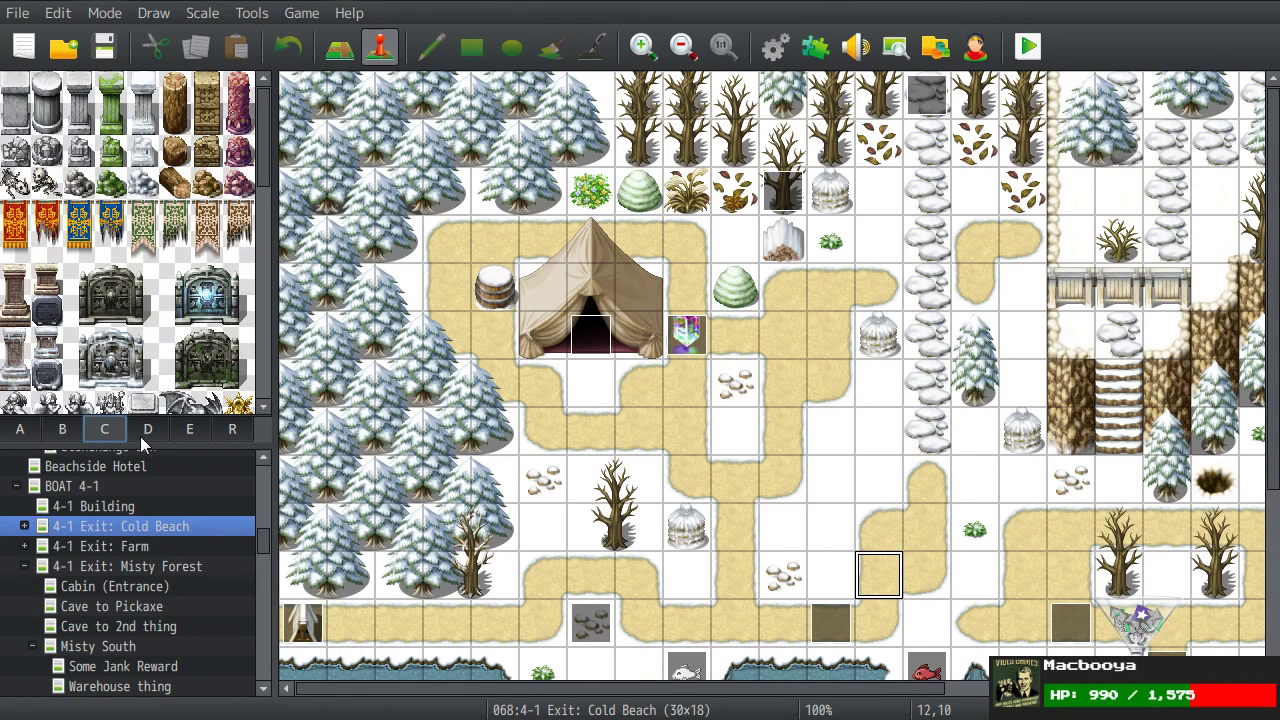
left_click(140, 436)
scroll(138, 335, "down", 10)
scroll(138, 335, "down", 2)
Step: Look over the Cold Beach map, check its map properties including the tileset, and cancel without changes
scroll(535, 460, "right", 5, "shift")
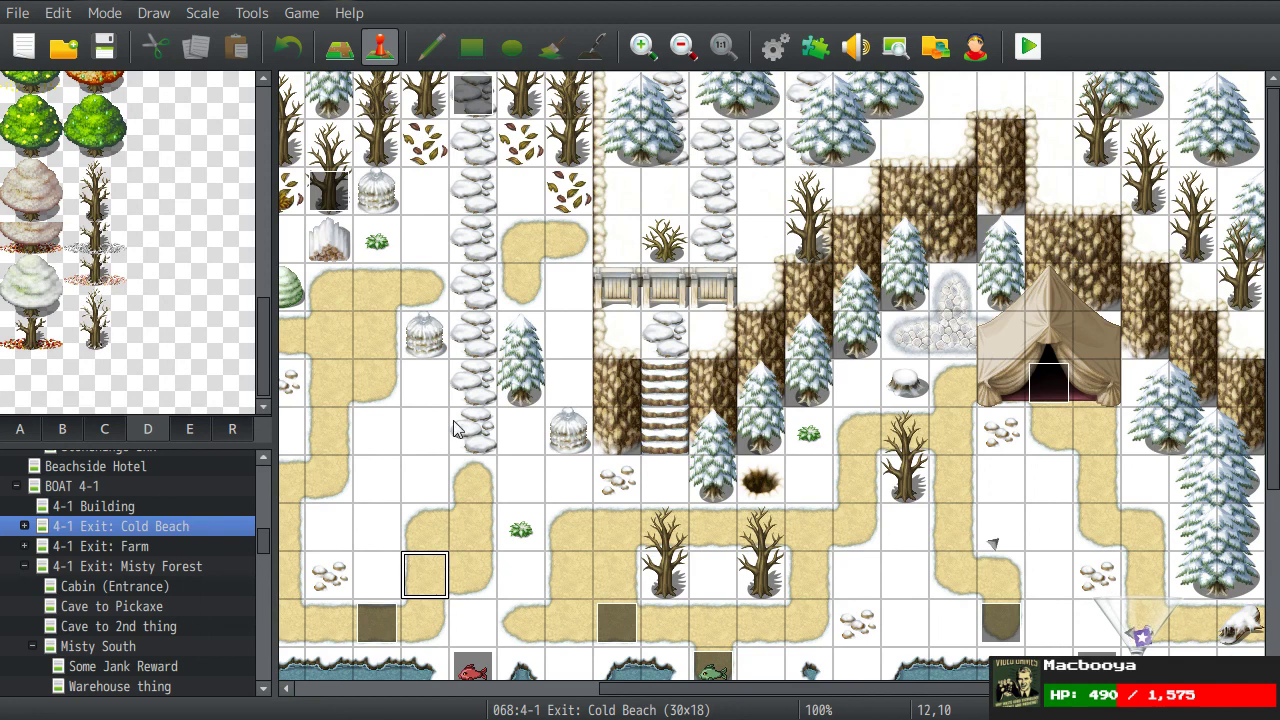
middle_click(646, 404)
middle_click(563, 366)
middle_click(656, 366)
middle_click(586, 371)
middle_click(705, 394)
middle_click(503, 353)
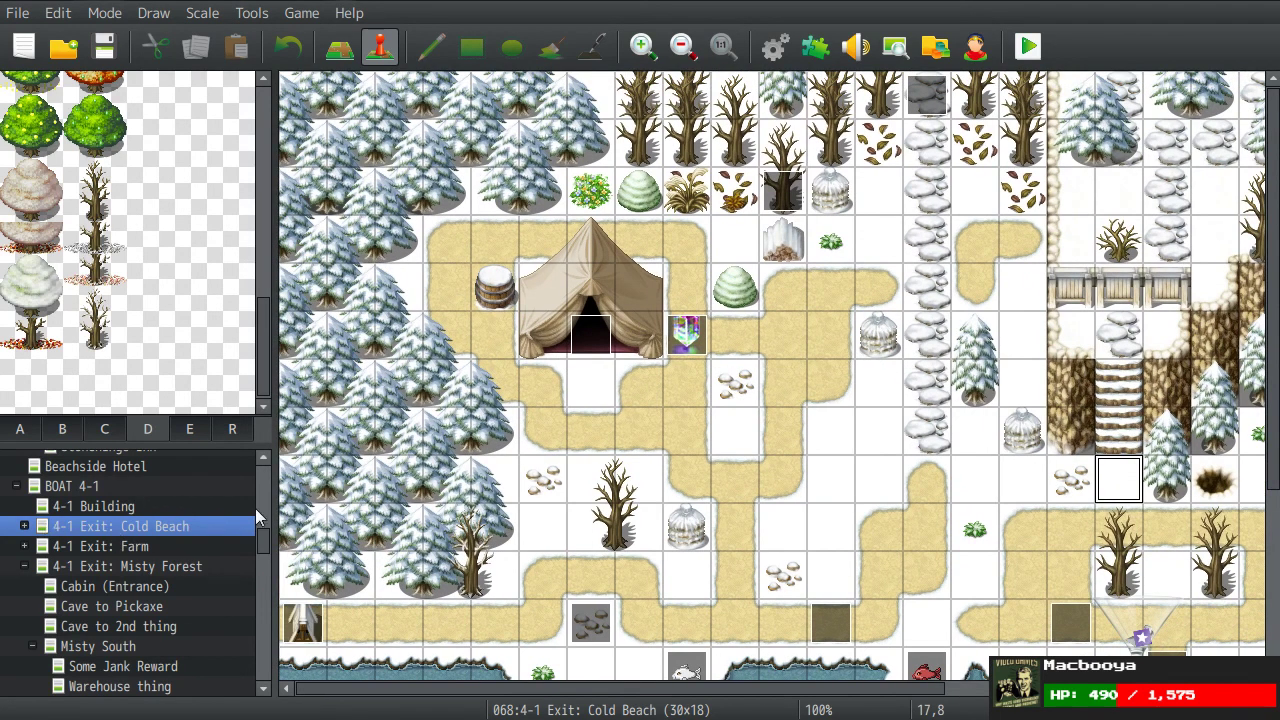
right_click(128, 527)
left_click(142, 536)
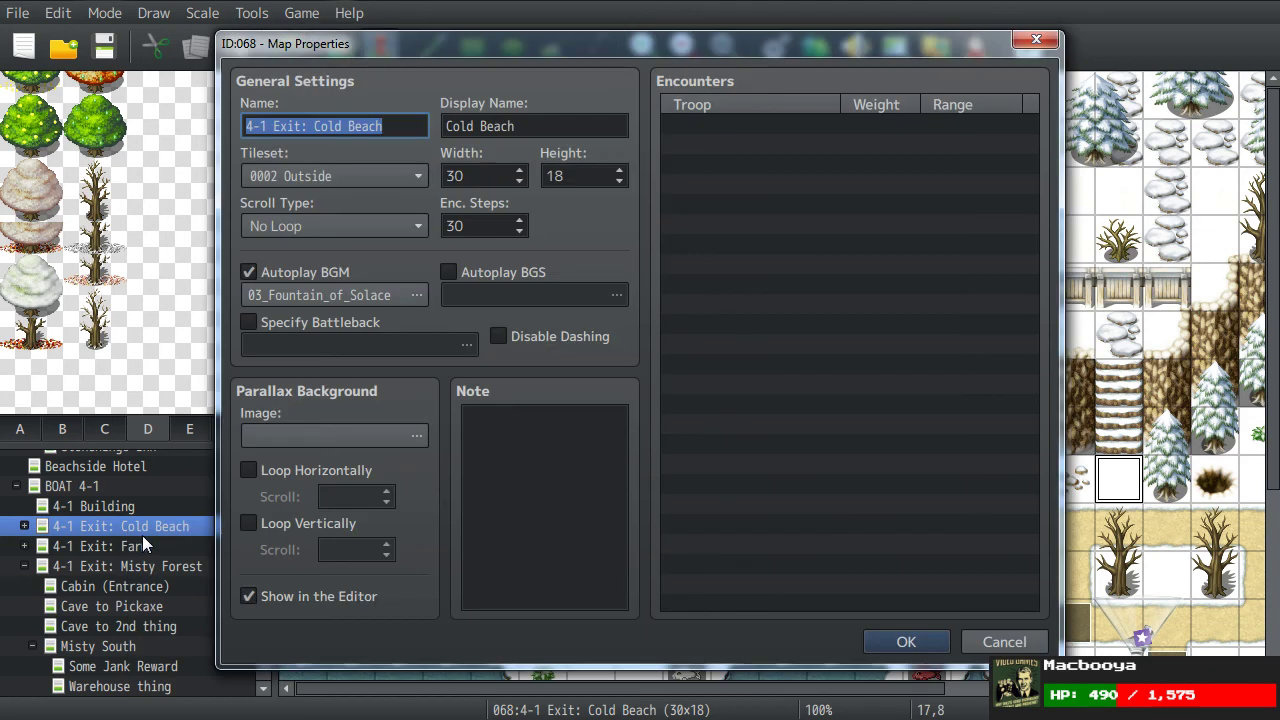
left_click(1004, 641)
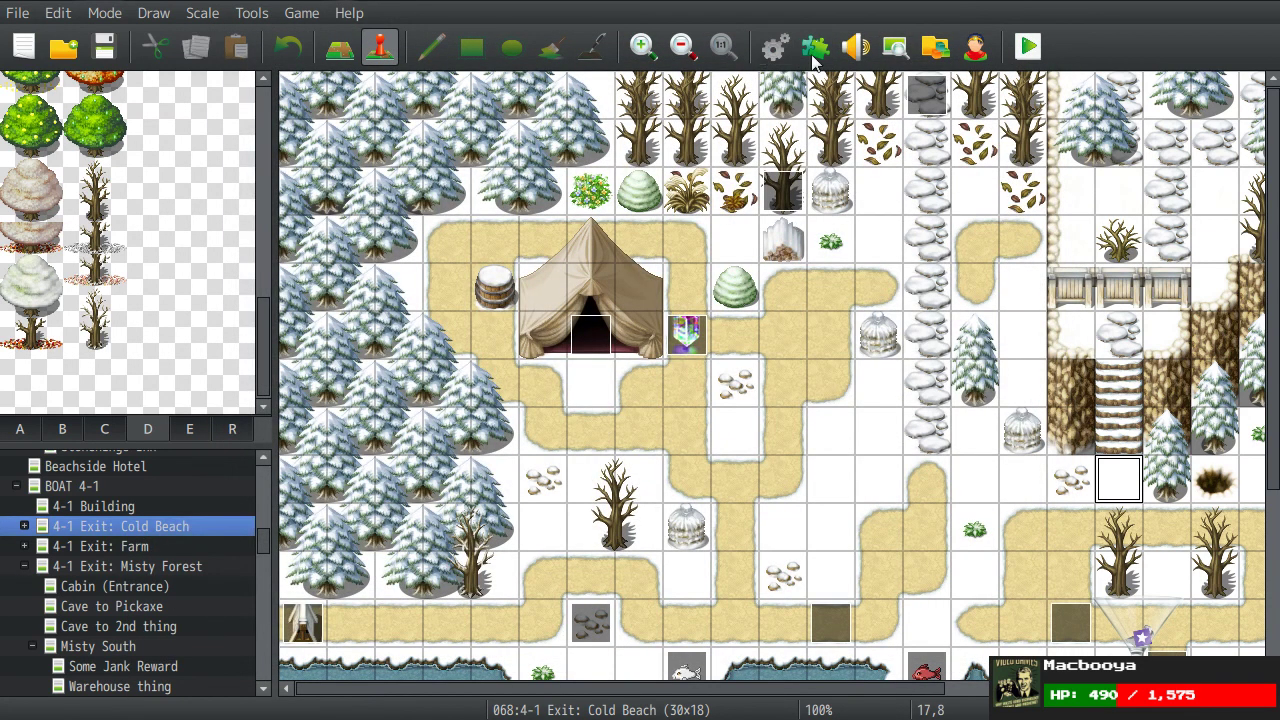
key("F9")
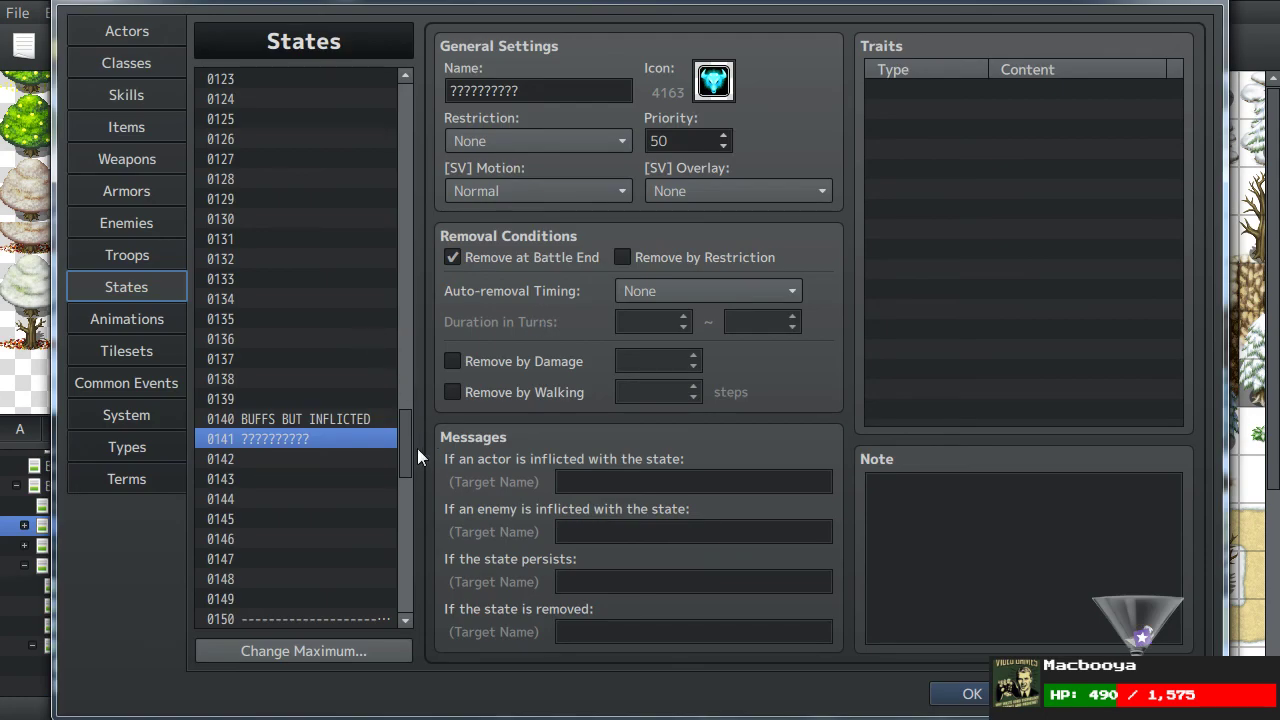
key("Escape")
Step: Find Mission 6 (Vyke) in the map list, expand it and open its Outside Cabin map
scroll(85, 598, "down", 4)
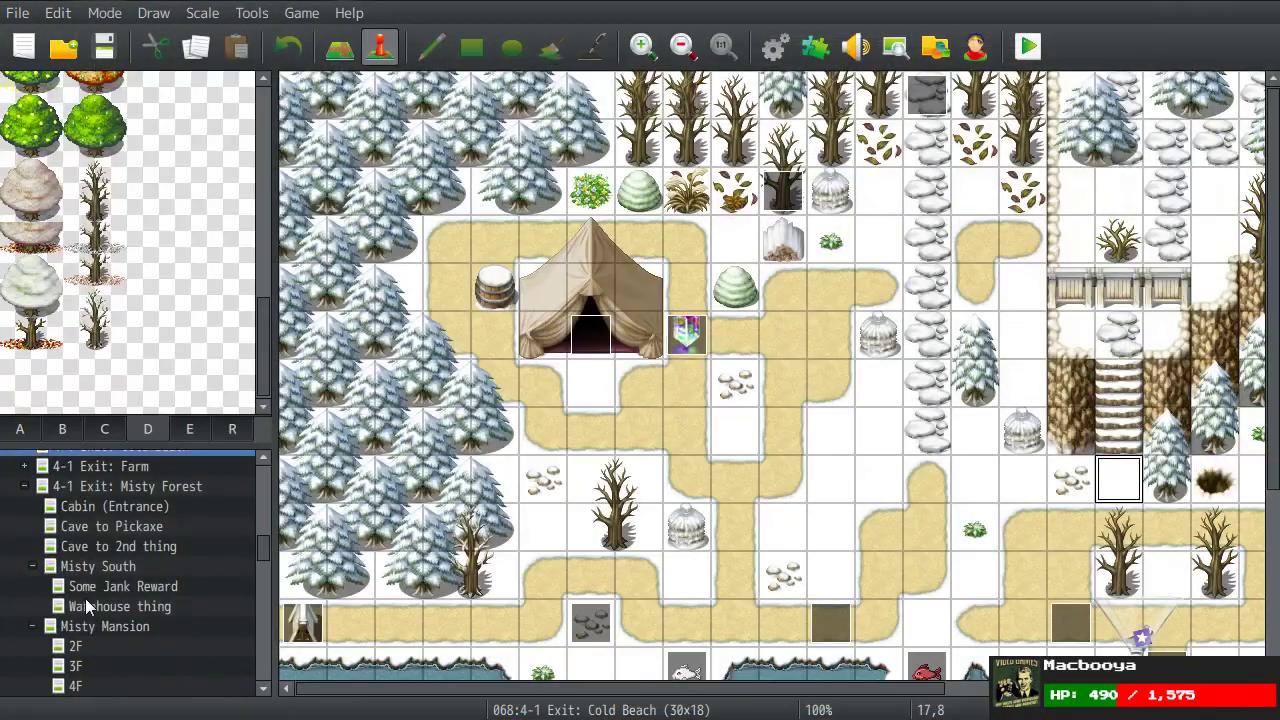
scroll(85, 598, "down", 3)
scroll(85, 598, "up", 2)
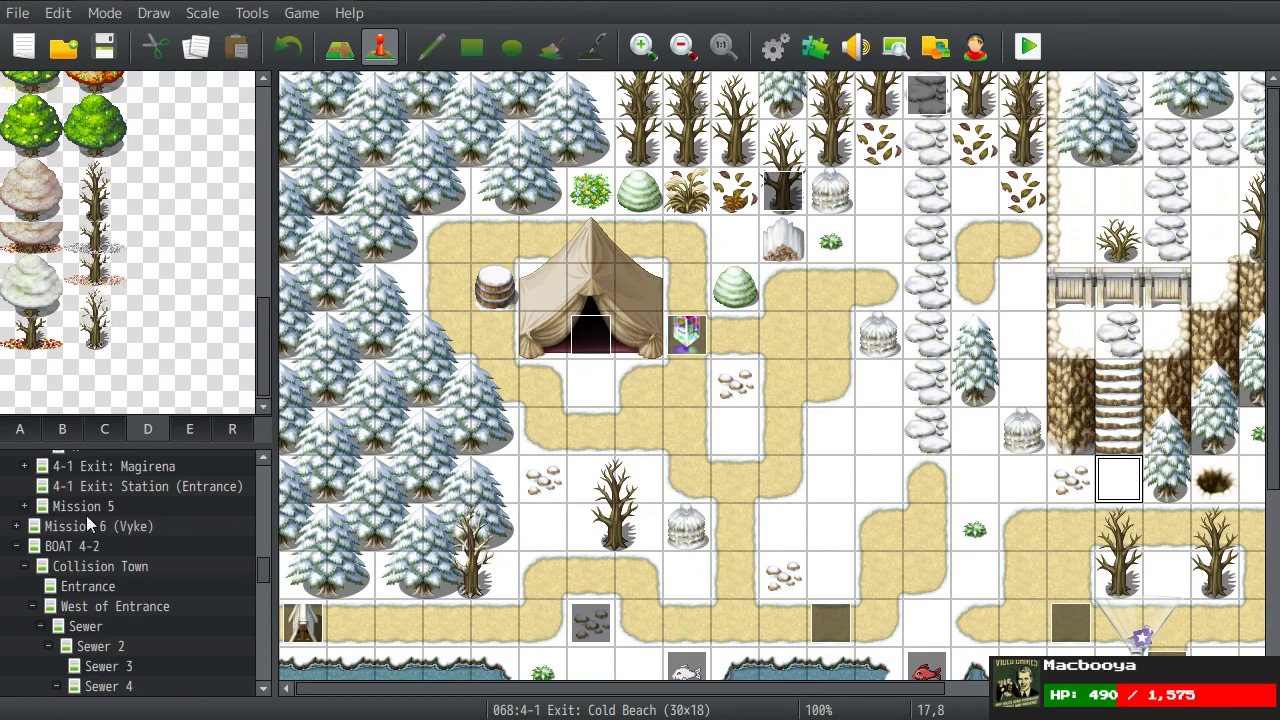
left_click(45, 527)
left_click(17, 527)
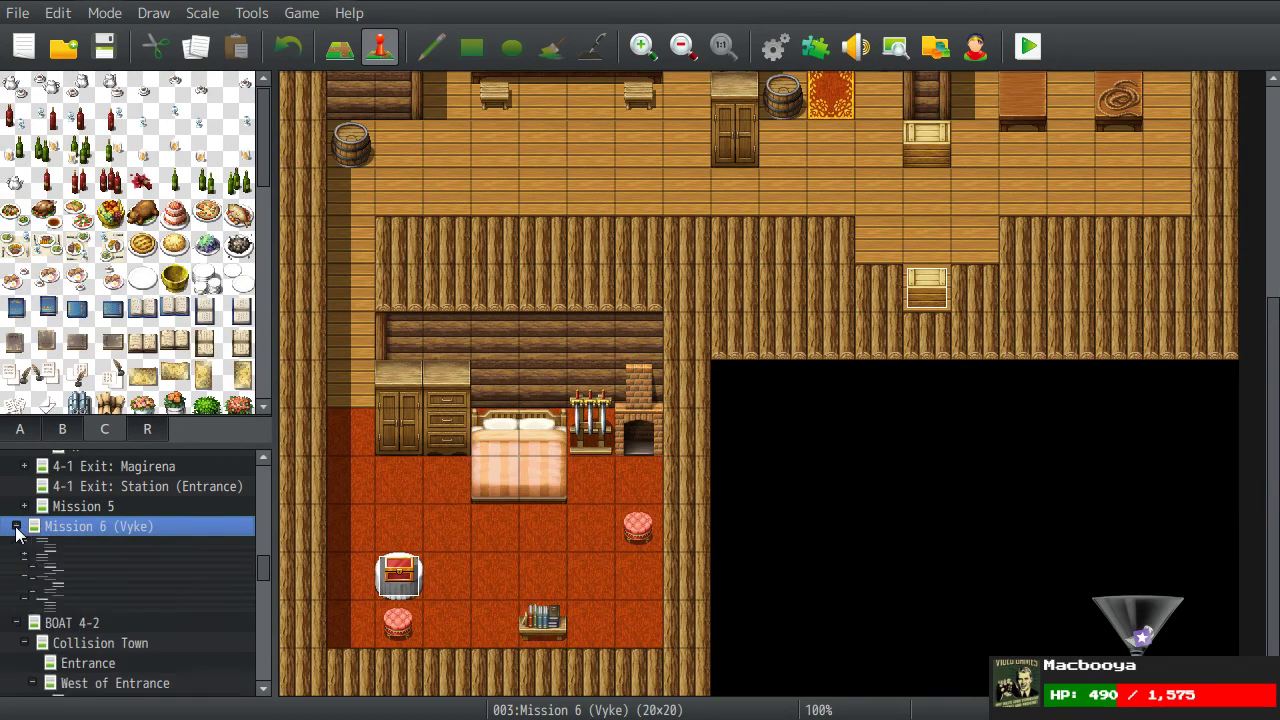
left_click(72, 552)
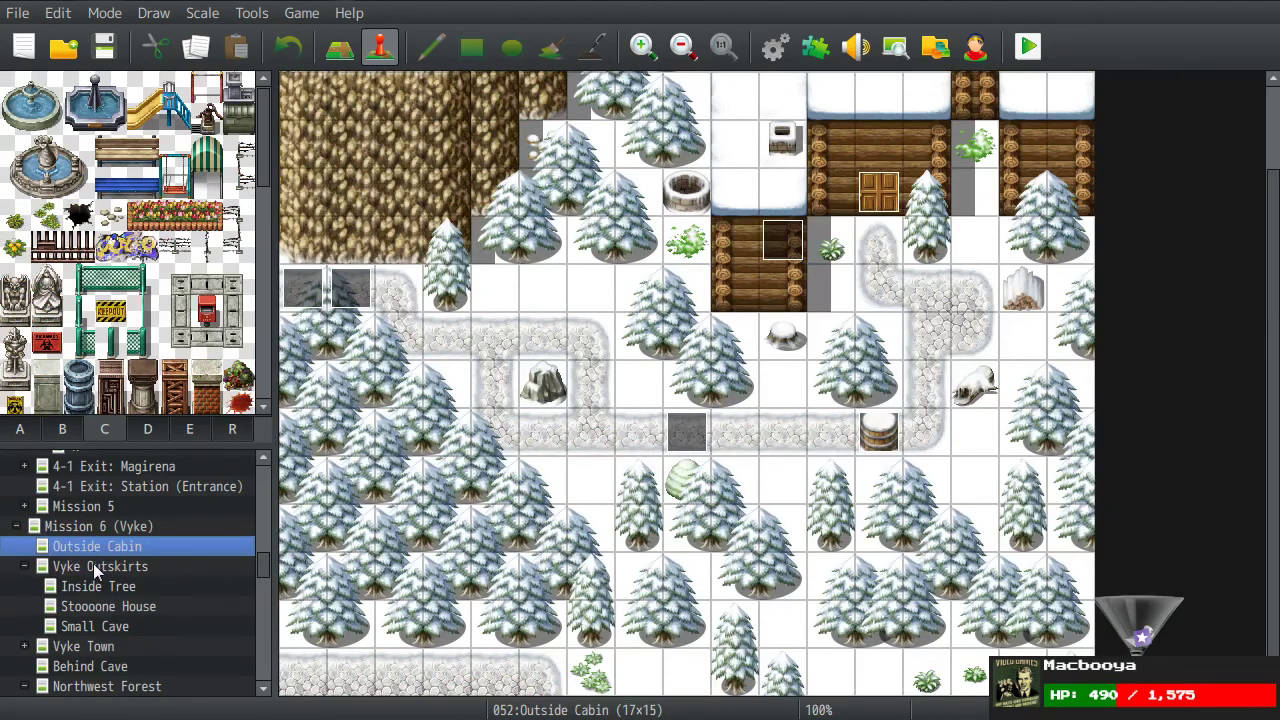
Step: Check the Outside Cabin map's properties, including its tileset and battleback, and cancel without changes
right_click(98, 552)
left_click(122, 566)
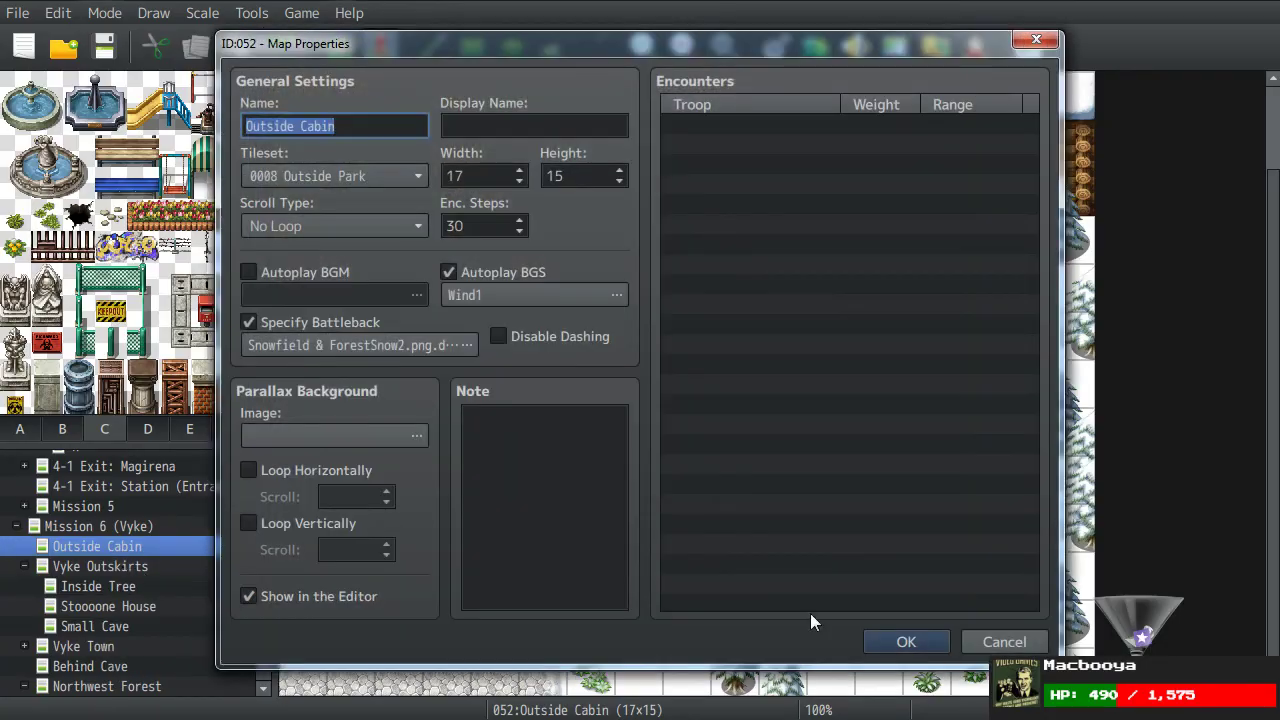
left_click(1004, 641)
Step: Open the Vyke Outskirts map and look over its snowy paths, graveyard, frozen ponds, cliffs and large trees
left_click(112, 586)
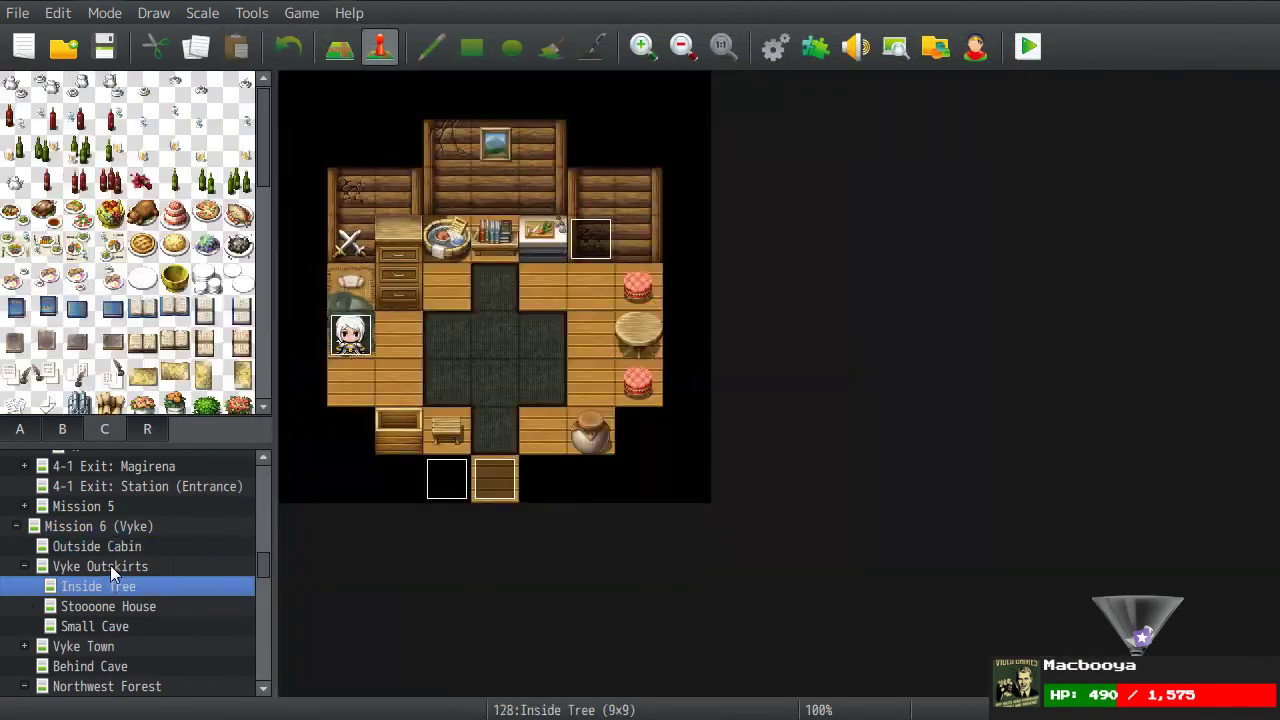
left_click(100, 566)
middle_click(708, 370)
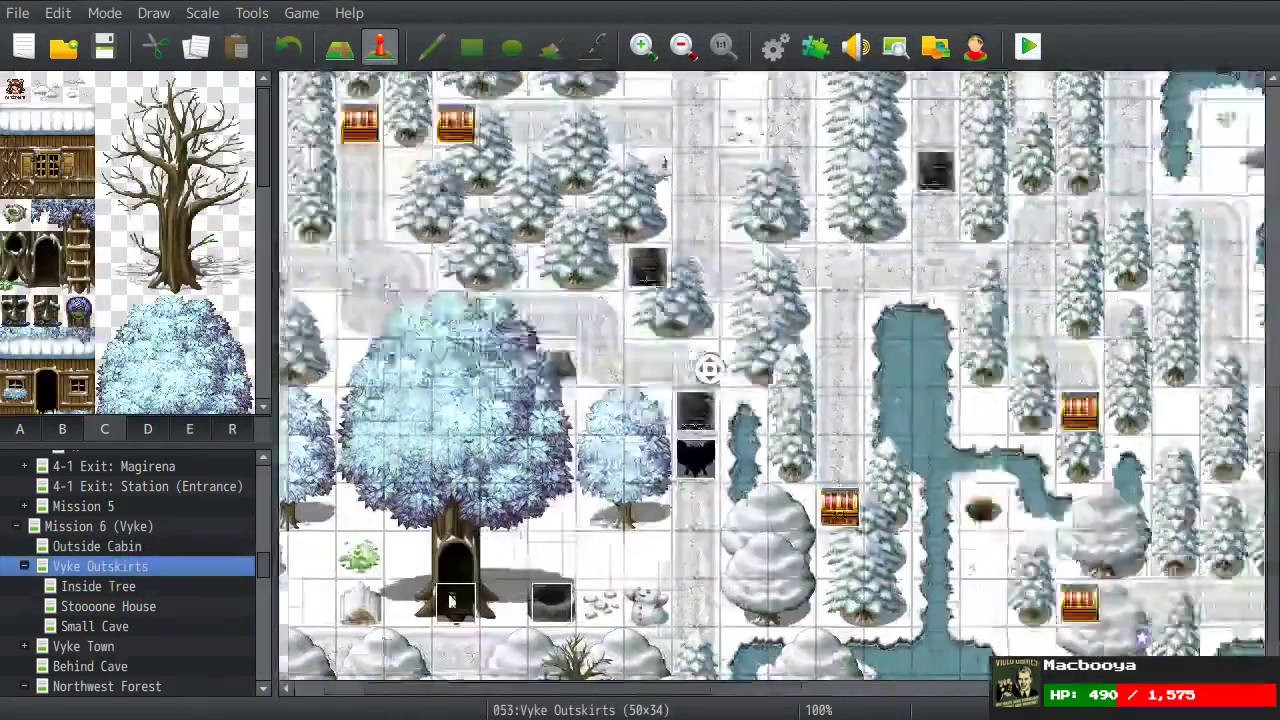
middle_click(478, 432)
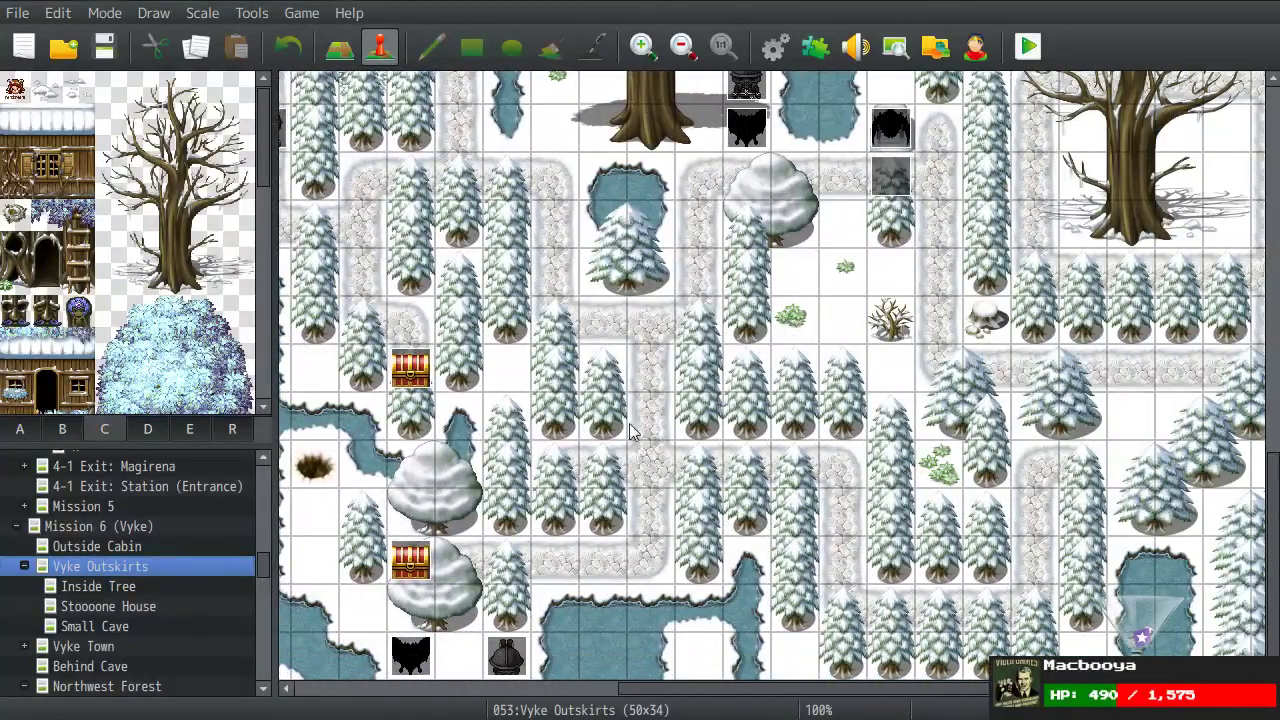
middle_click(540, 397)
middle_click(718, 437)
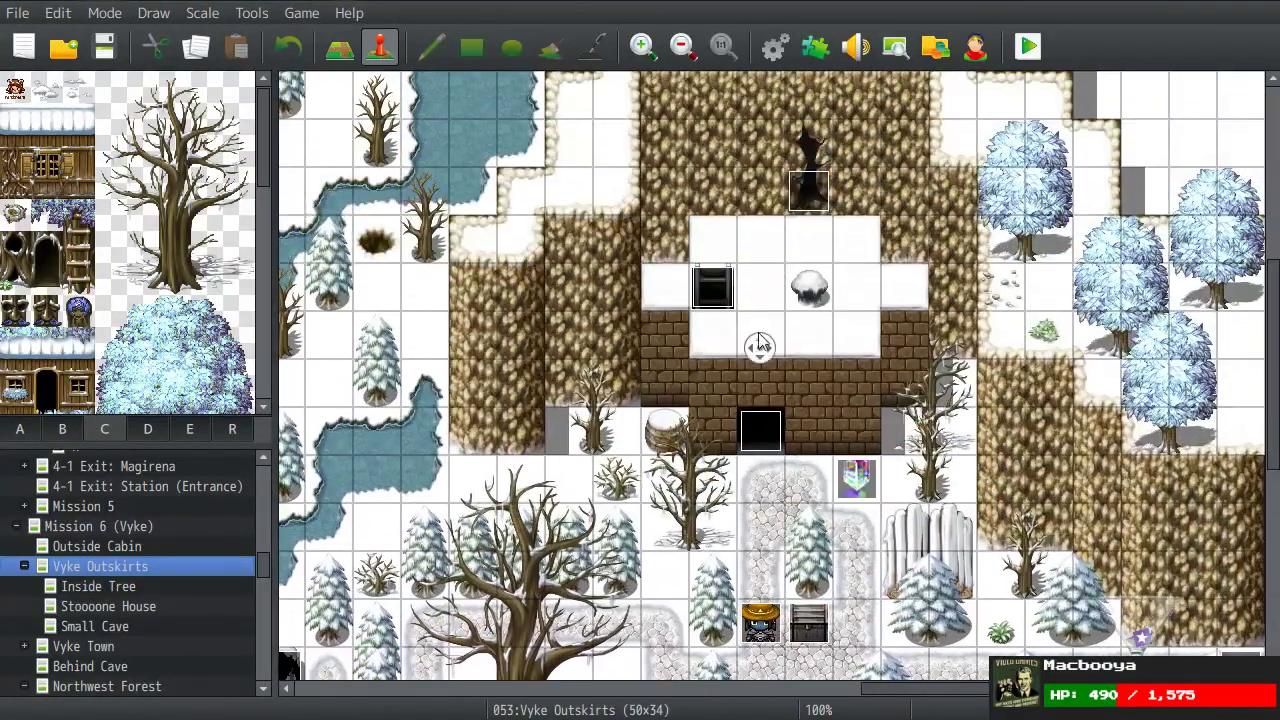
middle_click(760, 345)
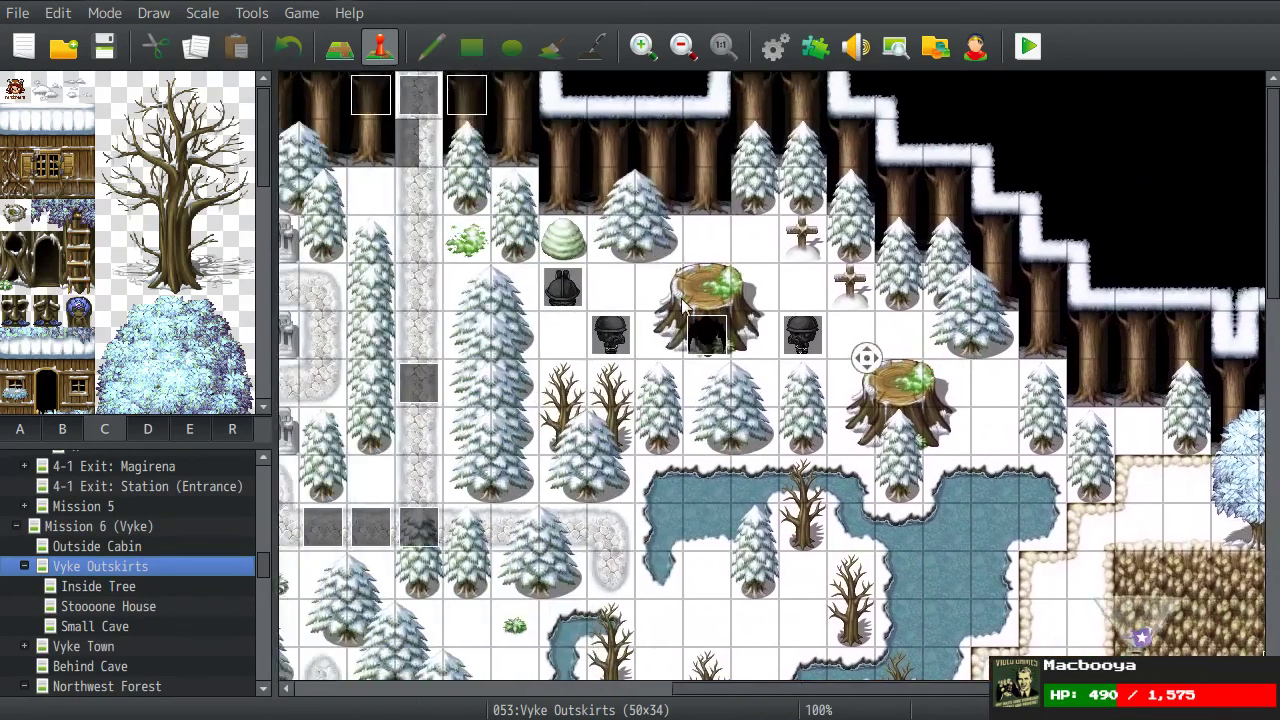
middle_click(757, 403)
middle_click(636, 383)
middle_click(636, 383)
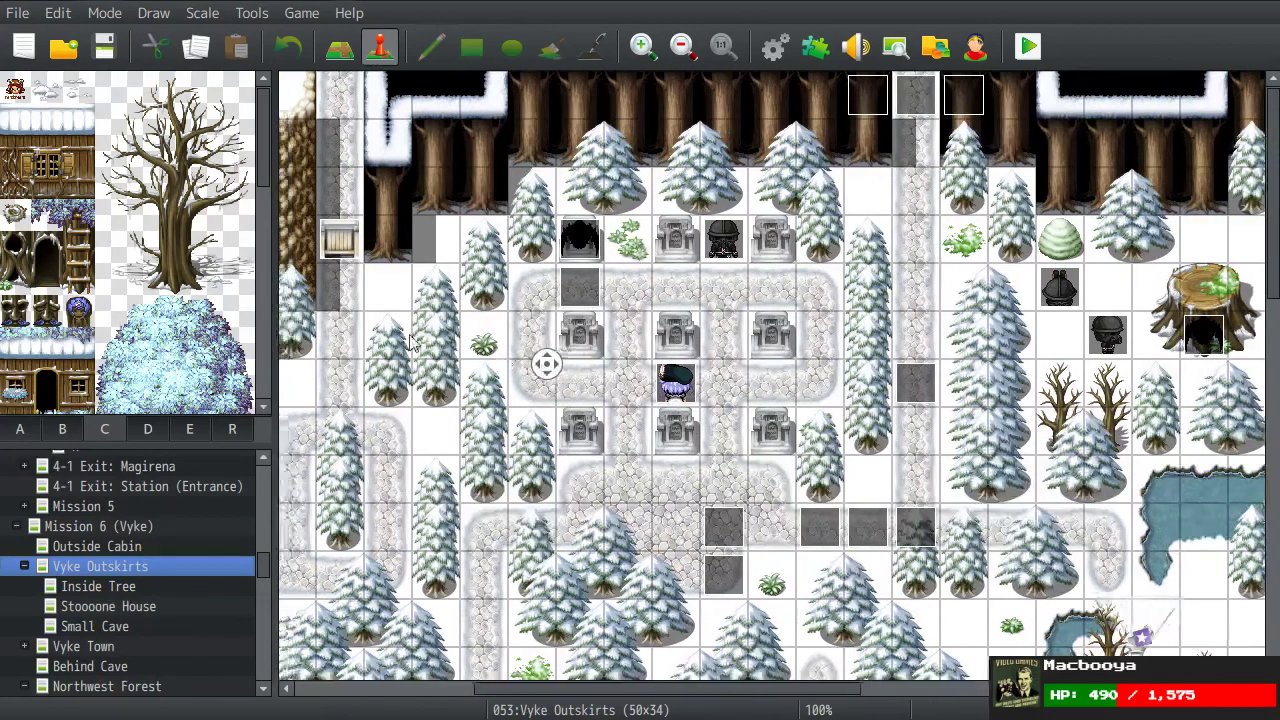
middle_click(325, 318)
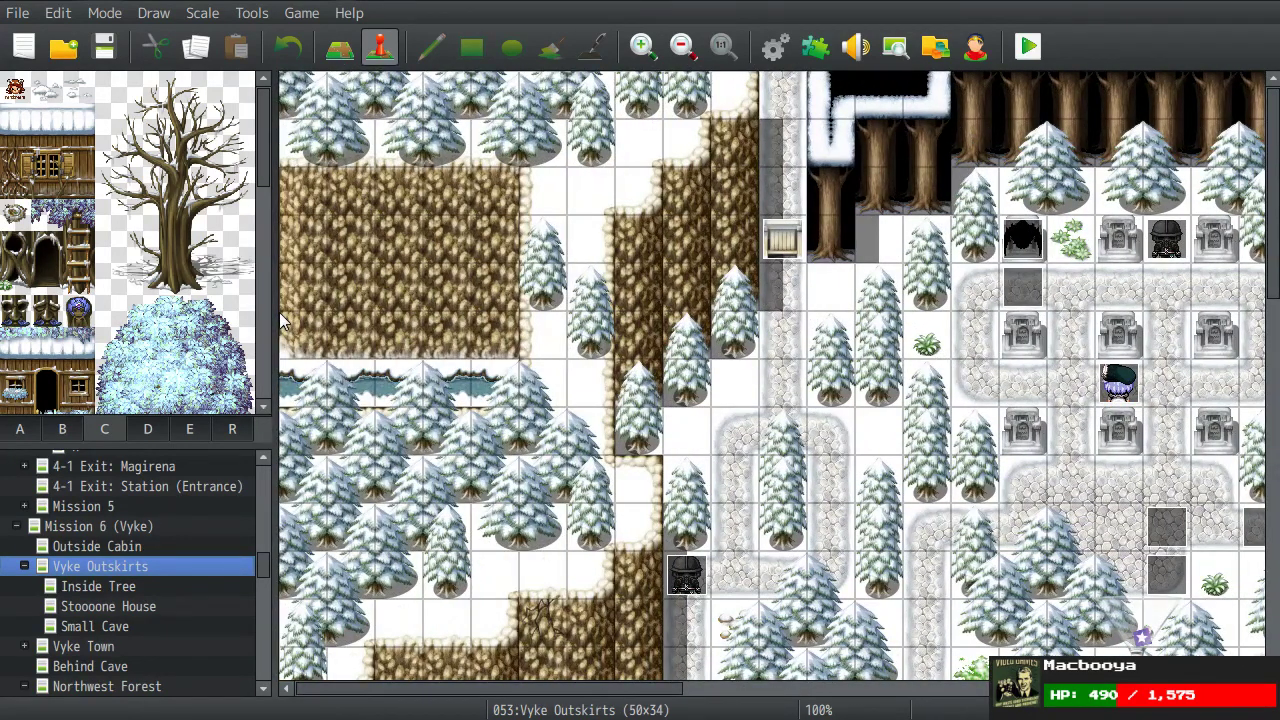
middle_click(363, 405)
middle_click(690, 440)
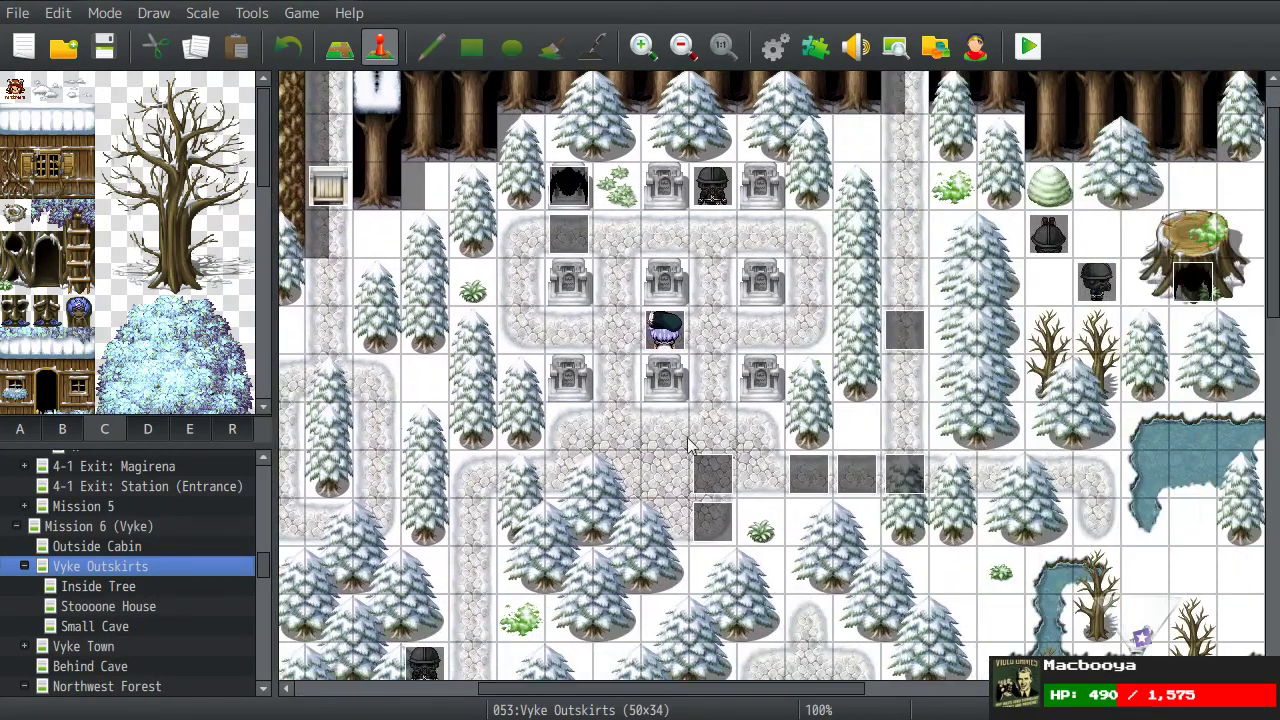
middle_click(660, 365)
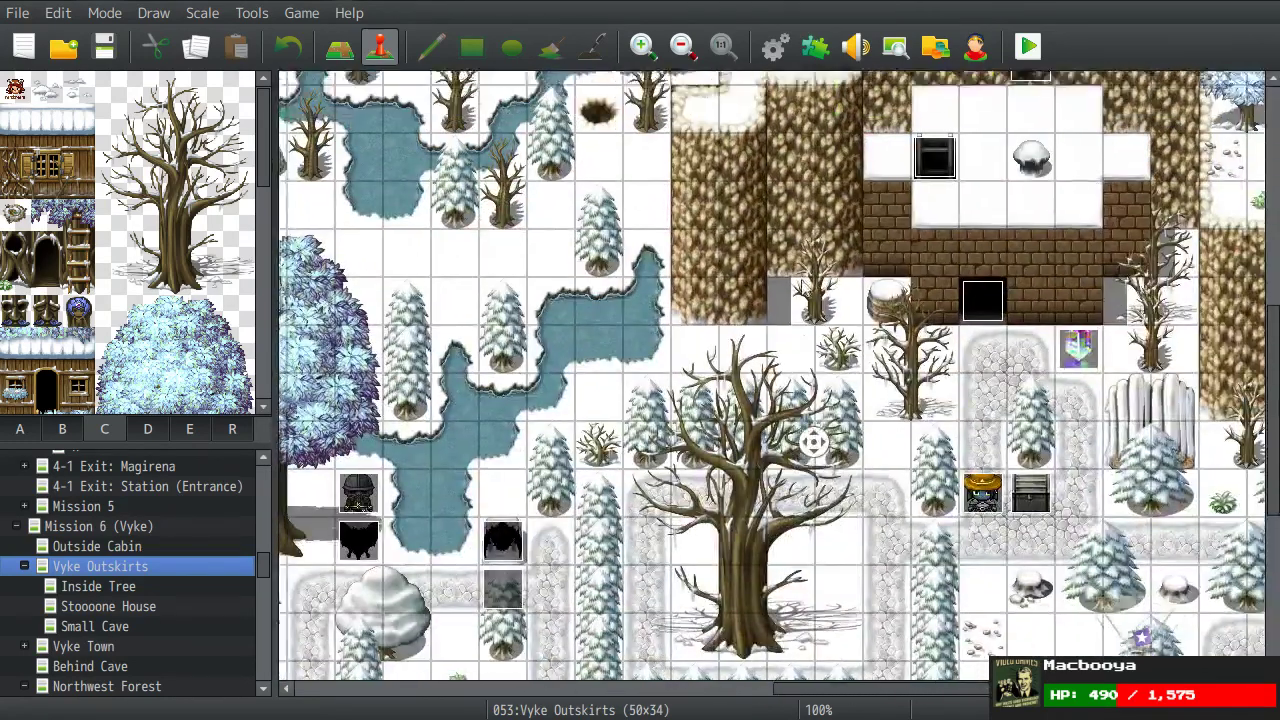
middle_click(813, 441)
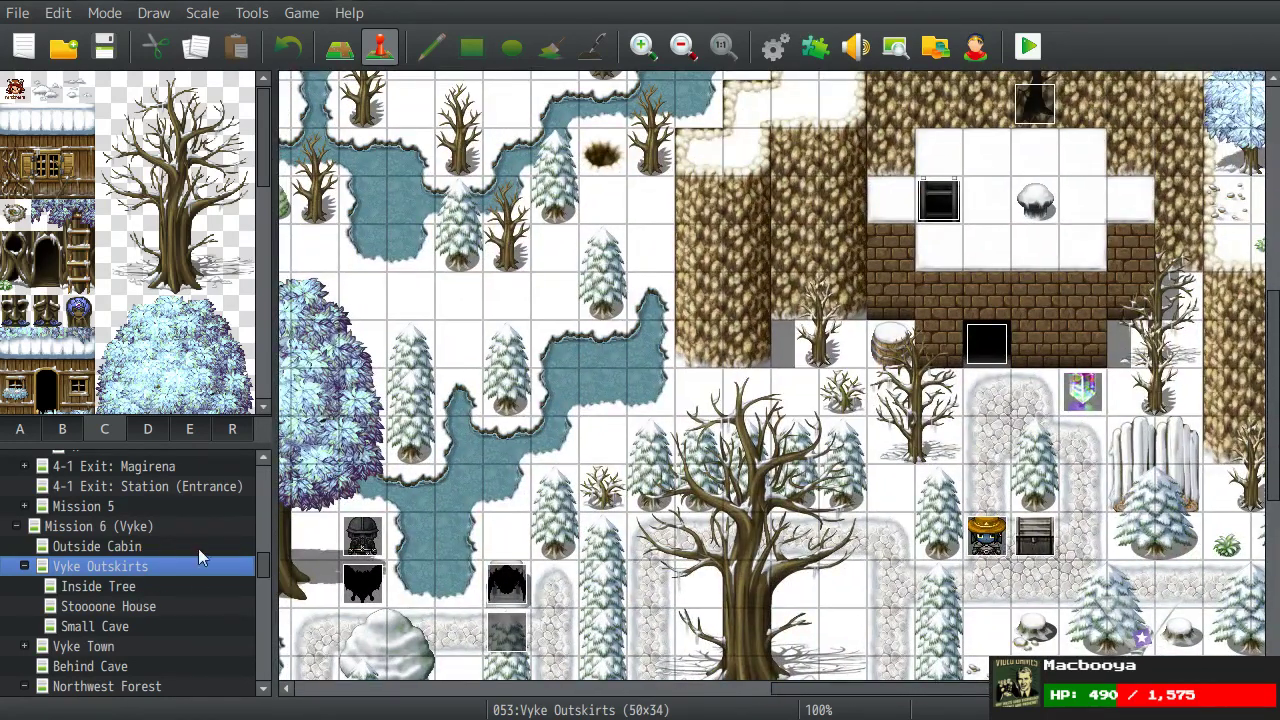
Step: Collapse the Mission 6 (Vyke) branch of the map list and reopen the 4-1 Exit: Cold Beach map
left_click(20, 531)
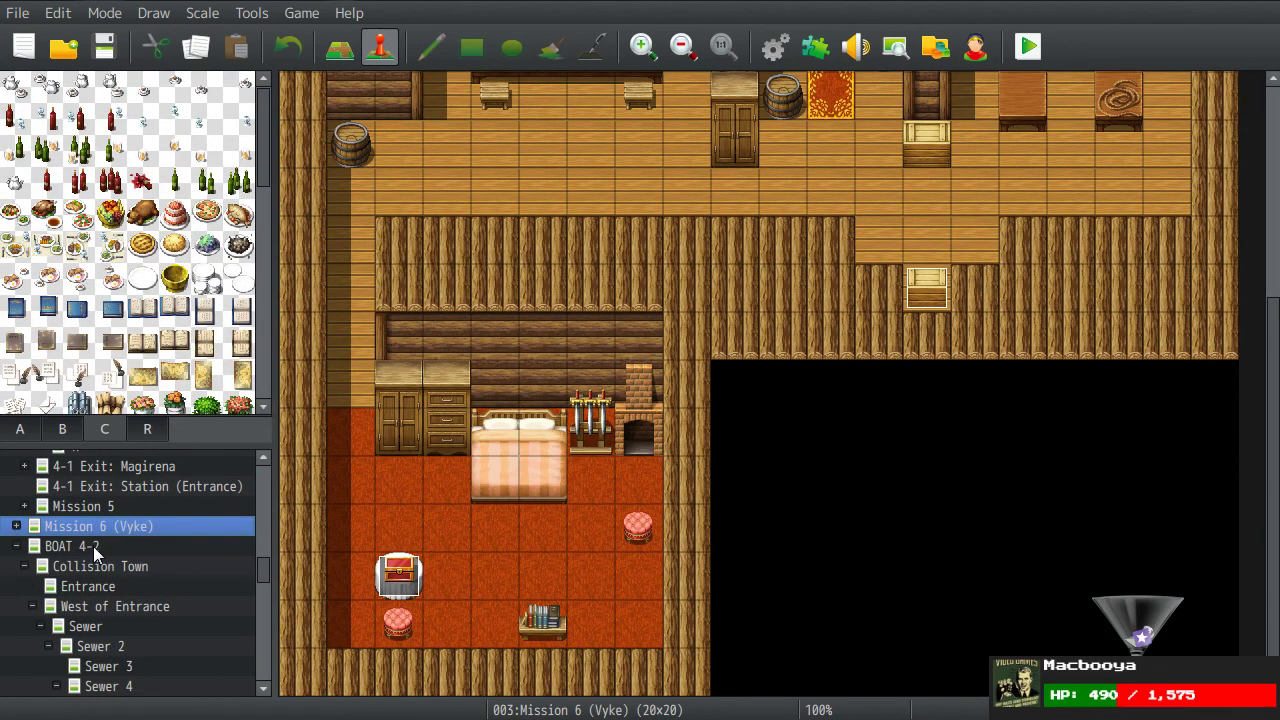
scroll(95, 529, "up", 6)
scroll(95, 529, "up", 3)
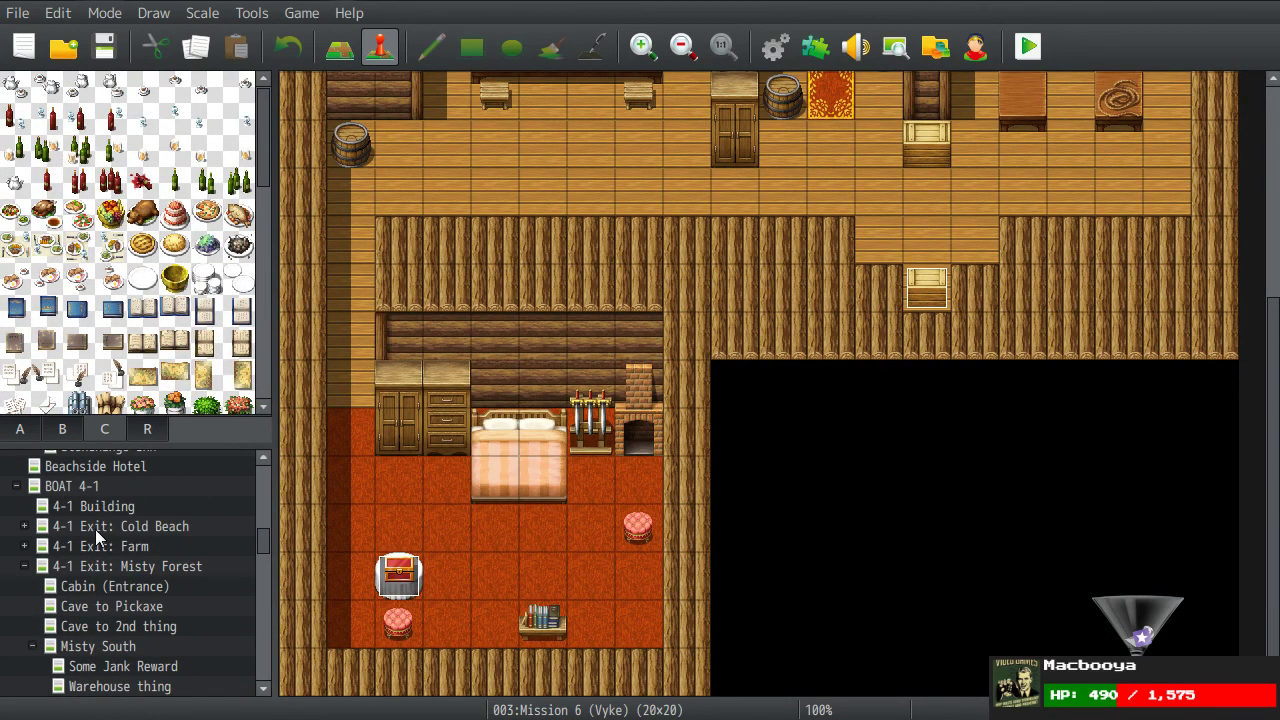
left_click(95, 526)
left_click(96, 546)
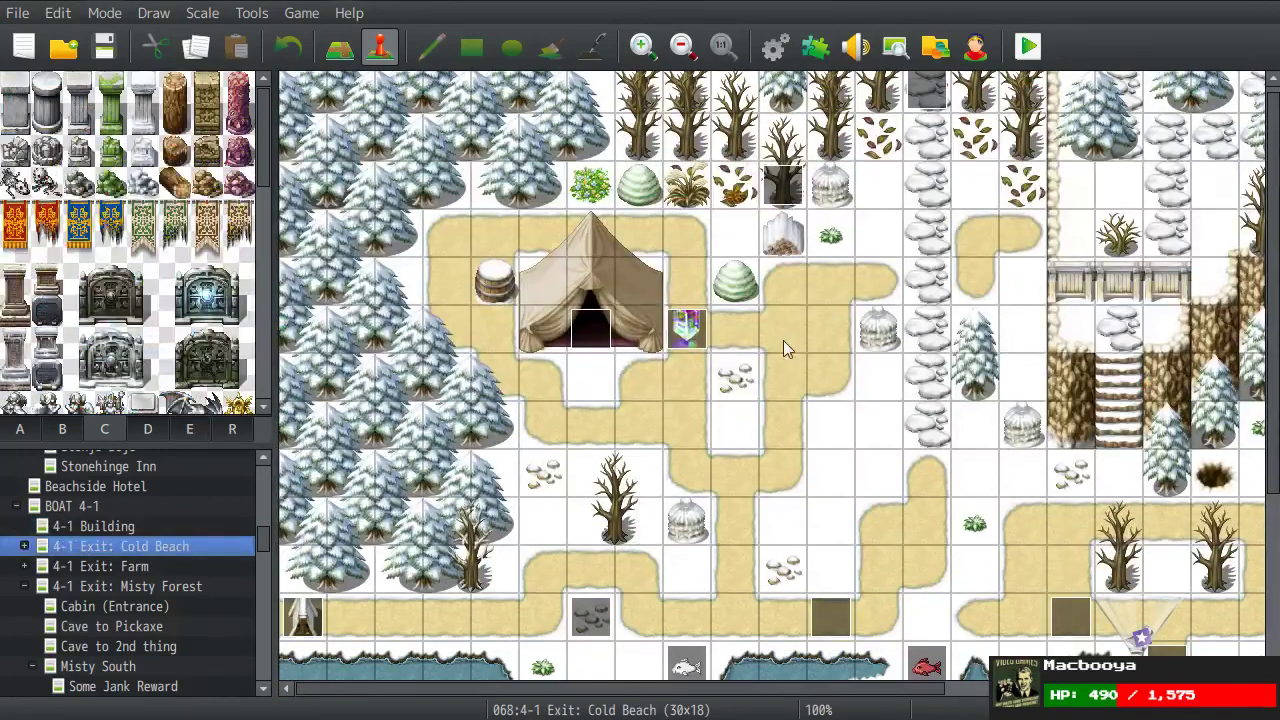
Step: Review the ?????????? state in the database and close it without changes
key("F9")
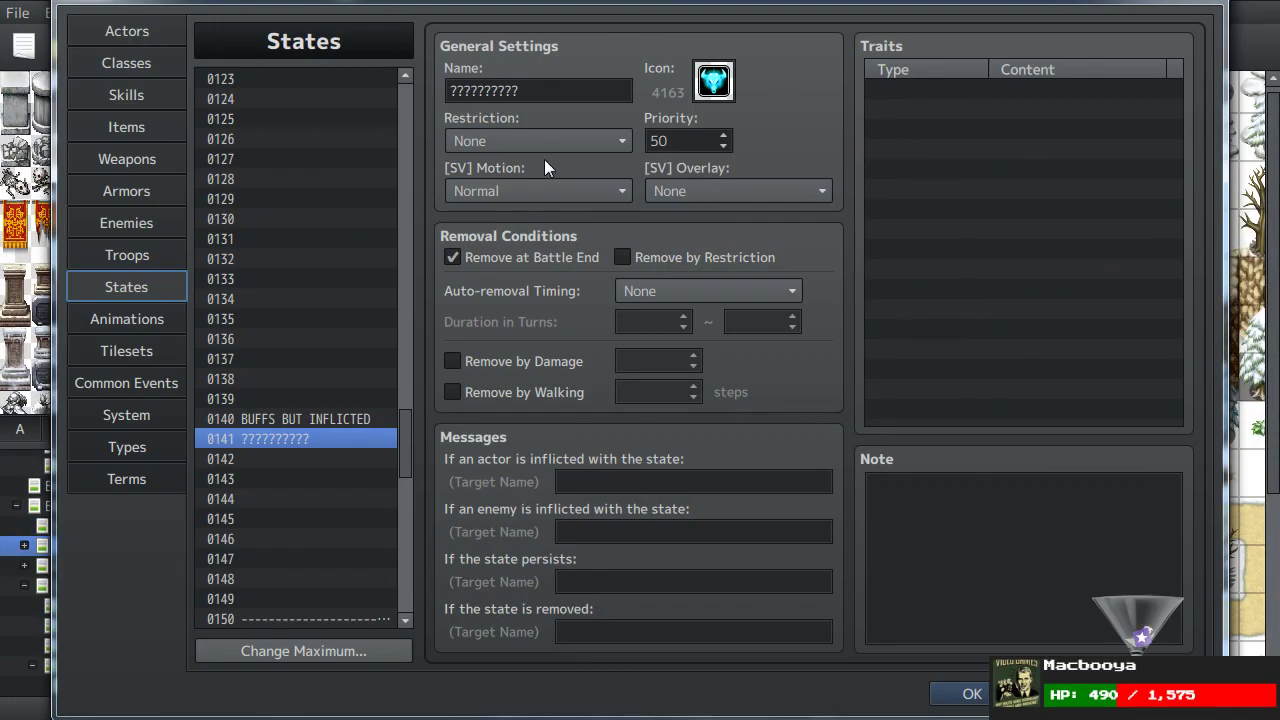
key("Escape")
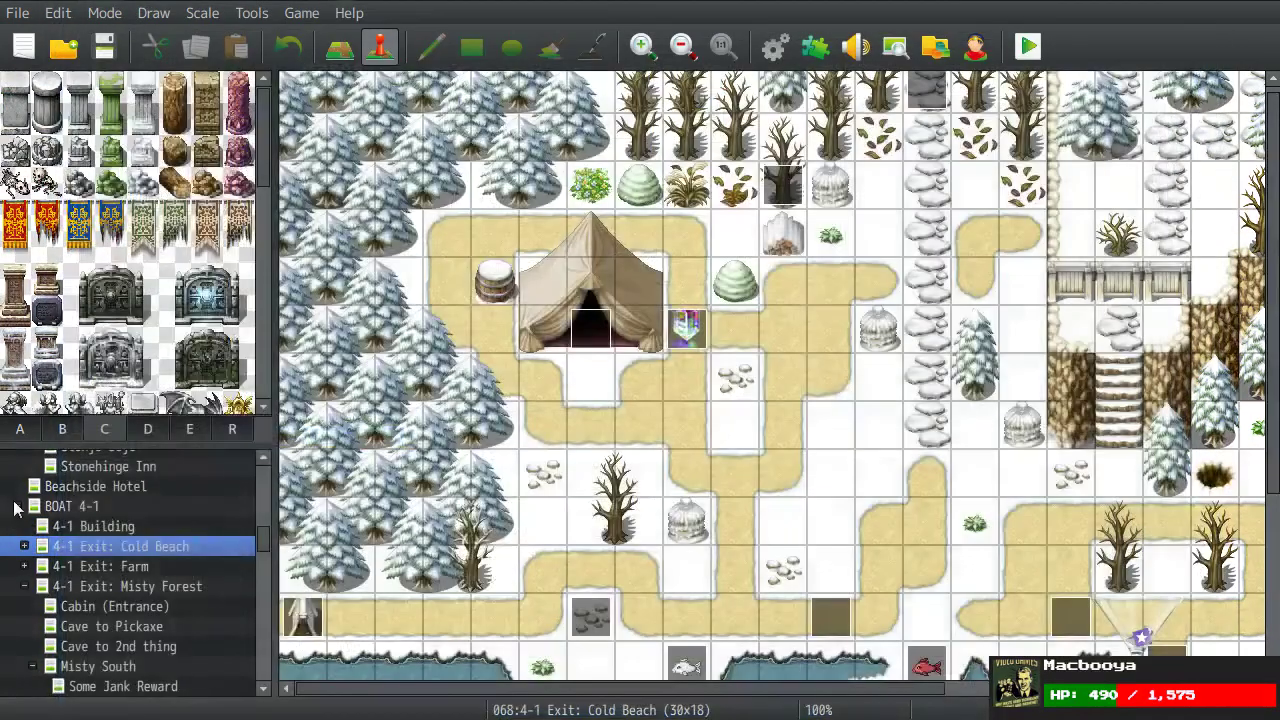
Step: Collapse the BOAT 4-2 branch in the map list
mouse_move(263, 543)
left_mouse_down()
mouse_move(263, 620)
mouse_move(259, 566)
left_mouse_up()
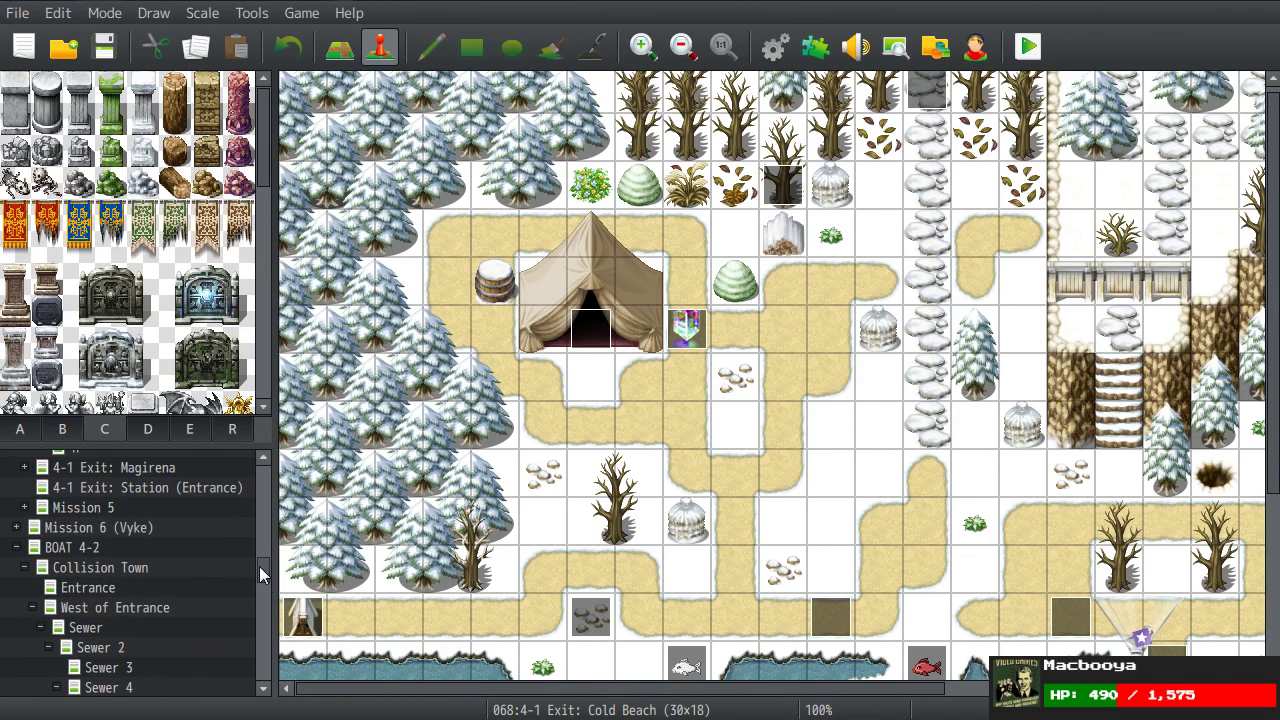
left_click(17, 548)
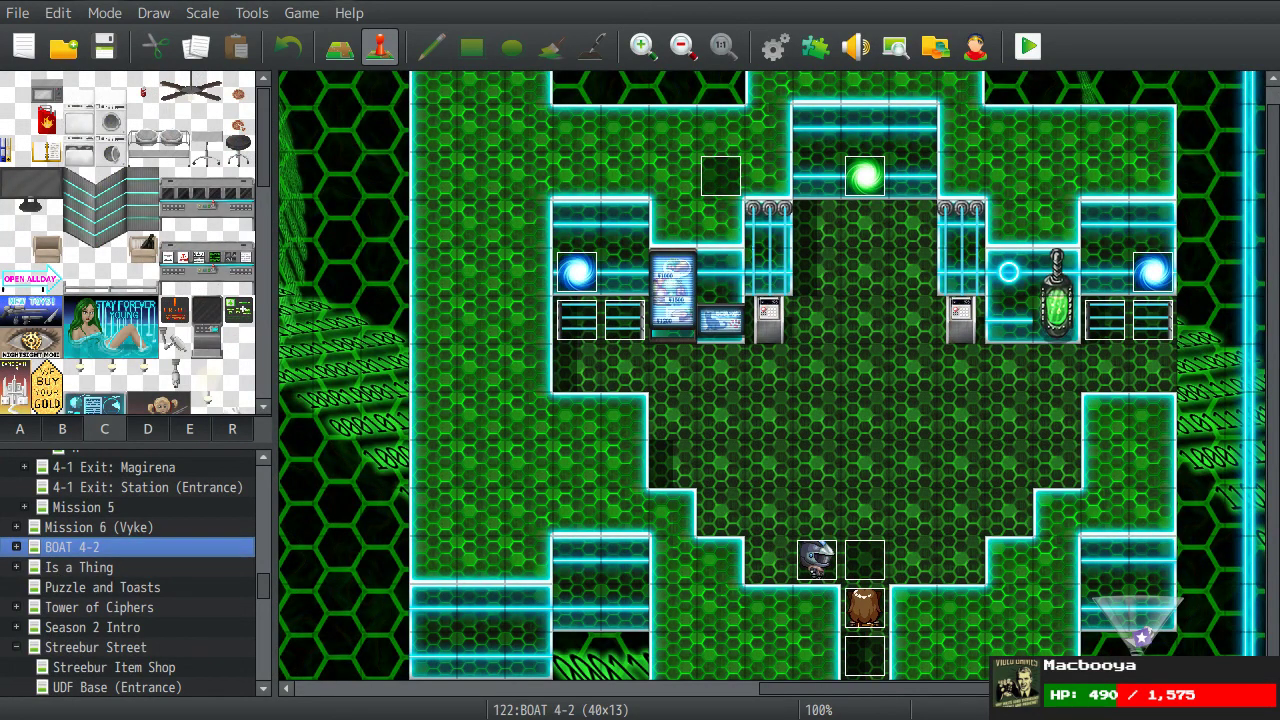
key("F12")
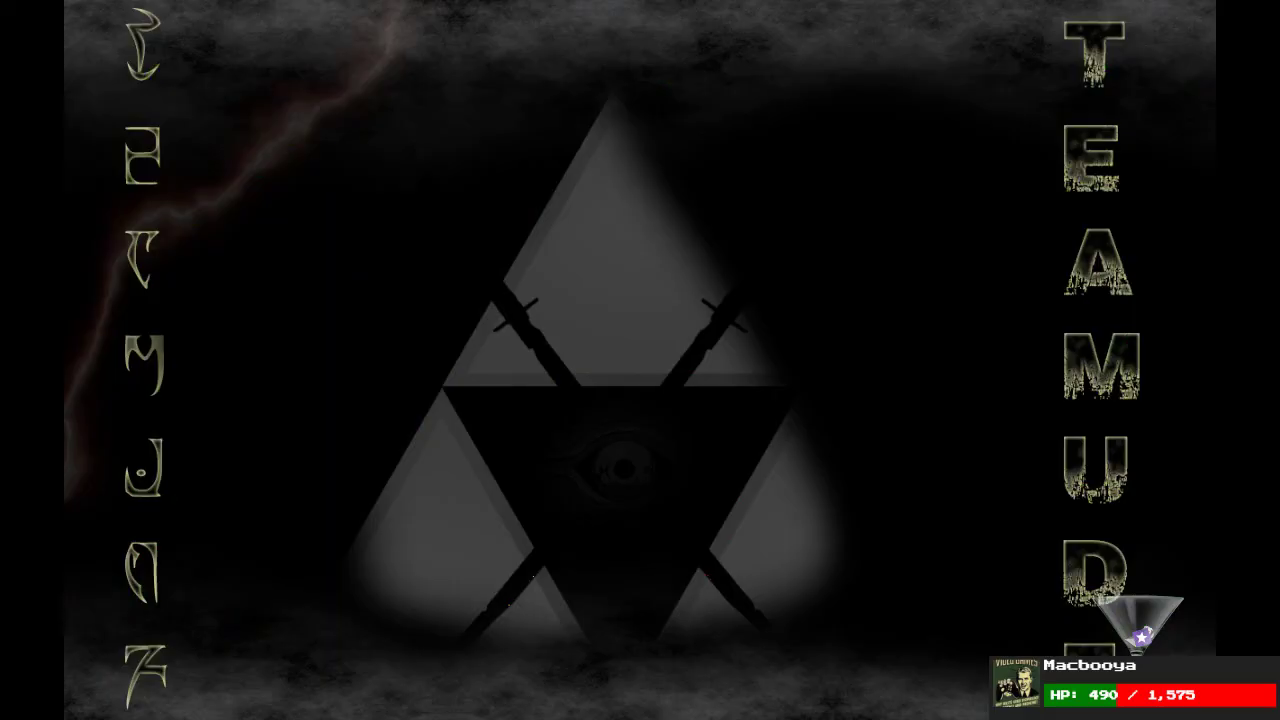
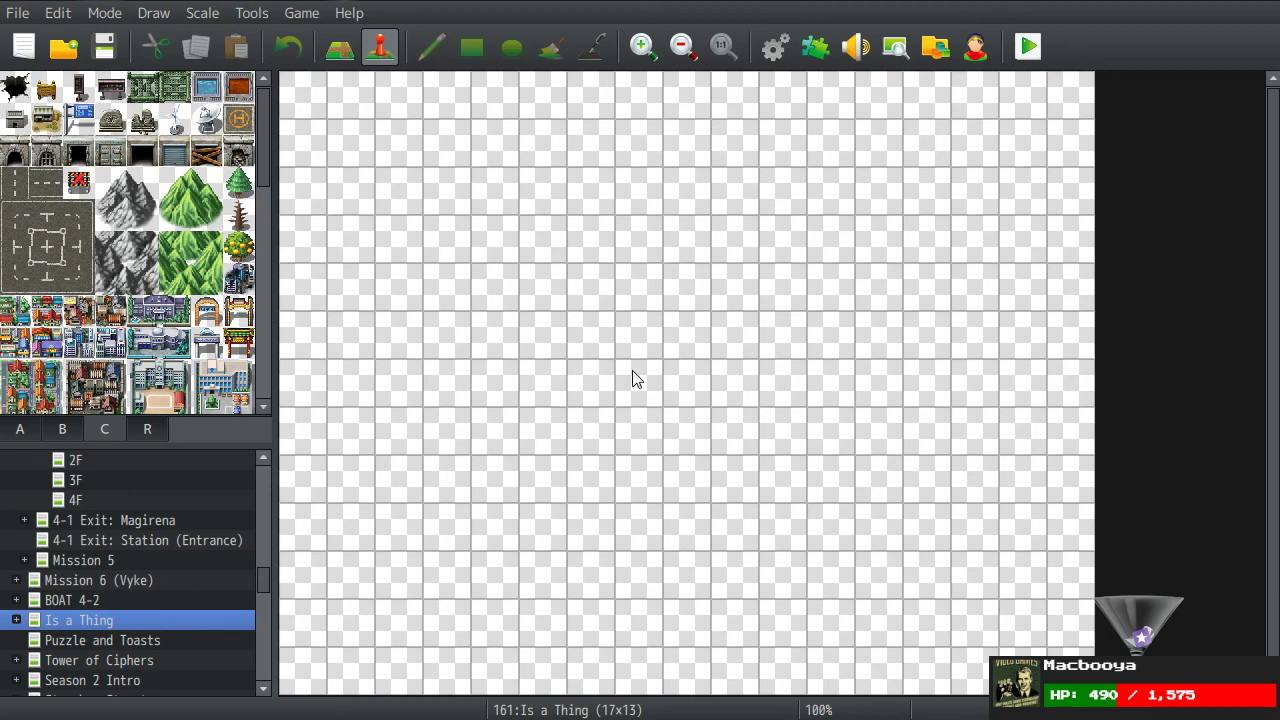
Step: Collapse the 4-1 Exit: Misty Forest branch under BOAT 4-1 in the map list
scroll(155, 602, "up", 4)
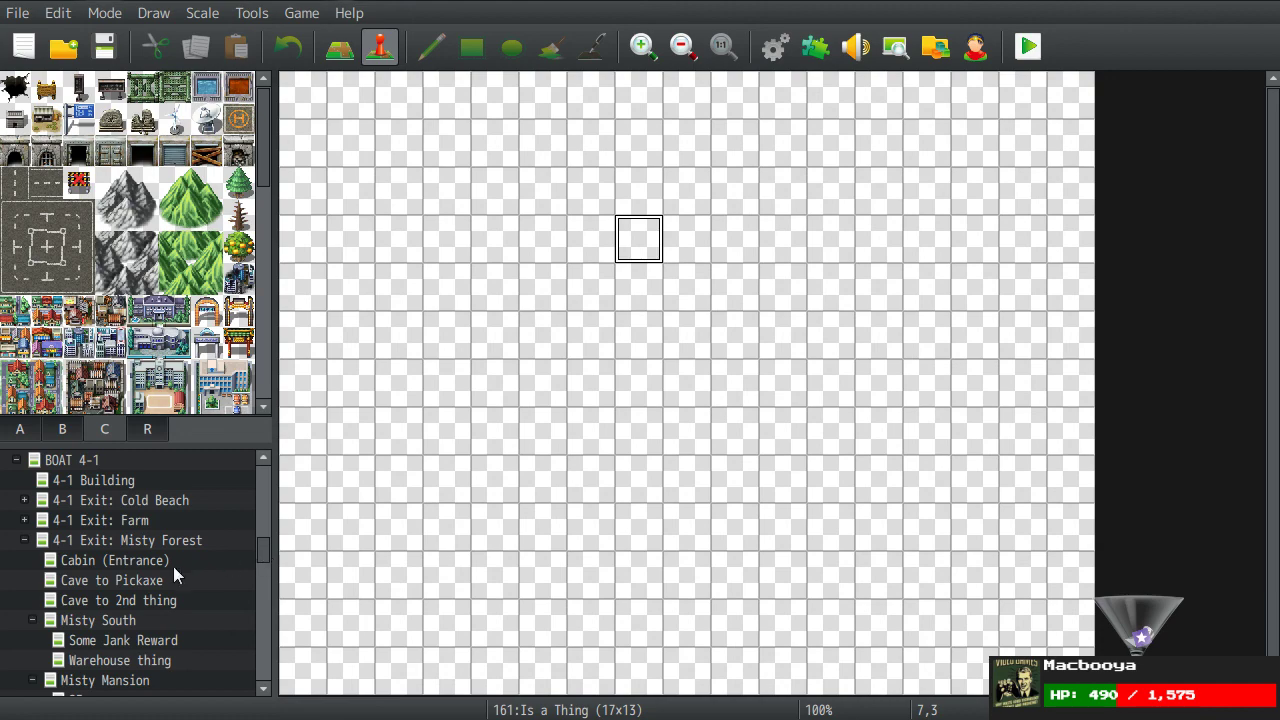
scroll(75, 535, "down", 1)
scroll(27, 560, "up", 1)
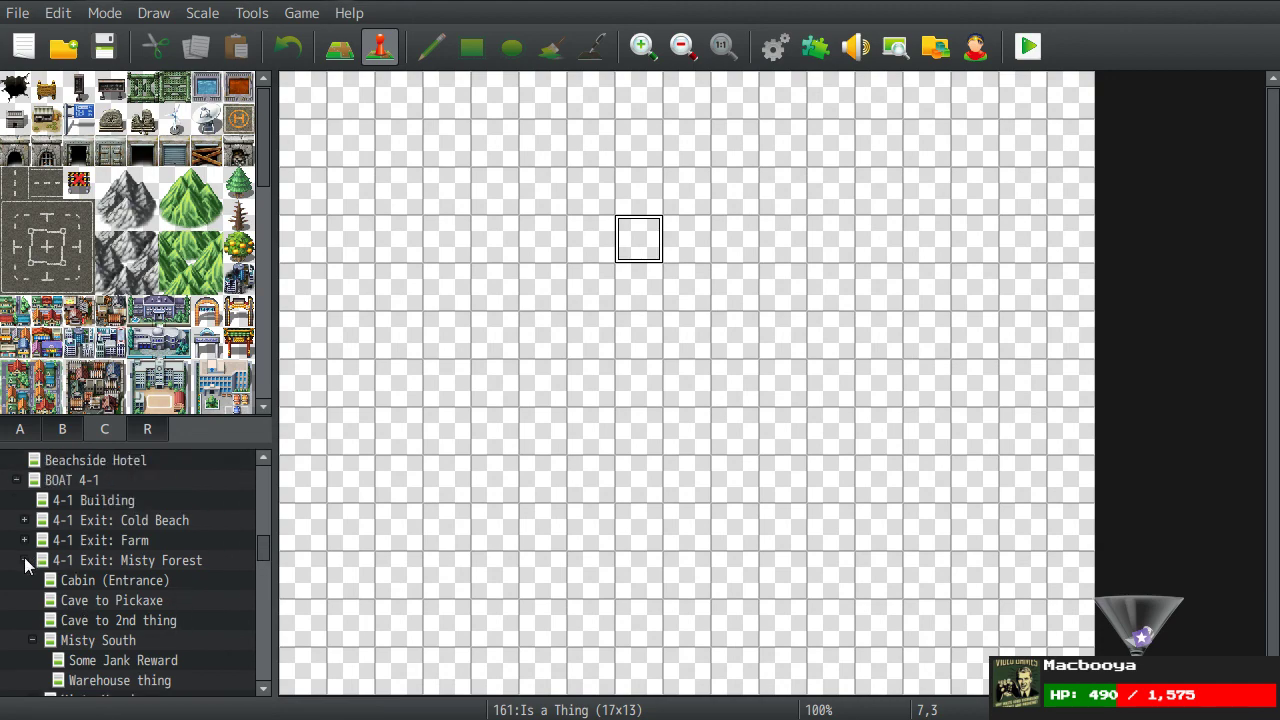
left_click(24, 560)
Step: Collapse the Uldenfair Park branch and its parent Uldenfair Brooks in the map list
scroll(90, 568, "up", 2)
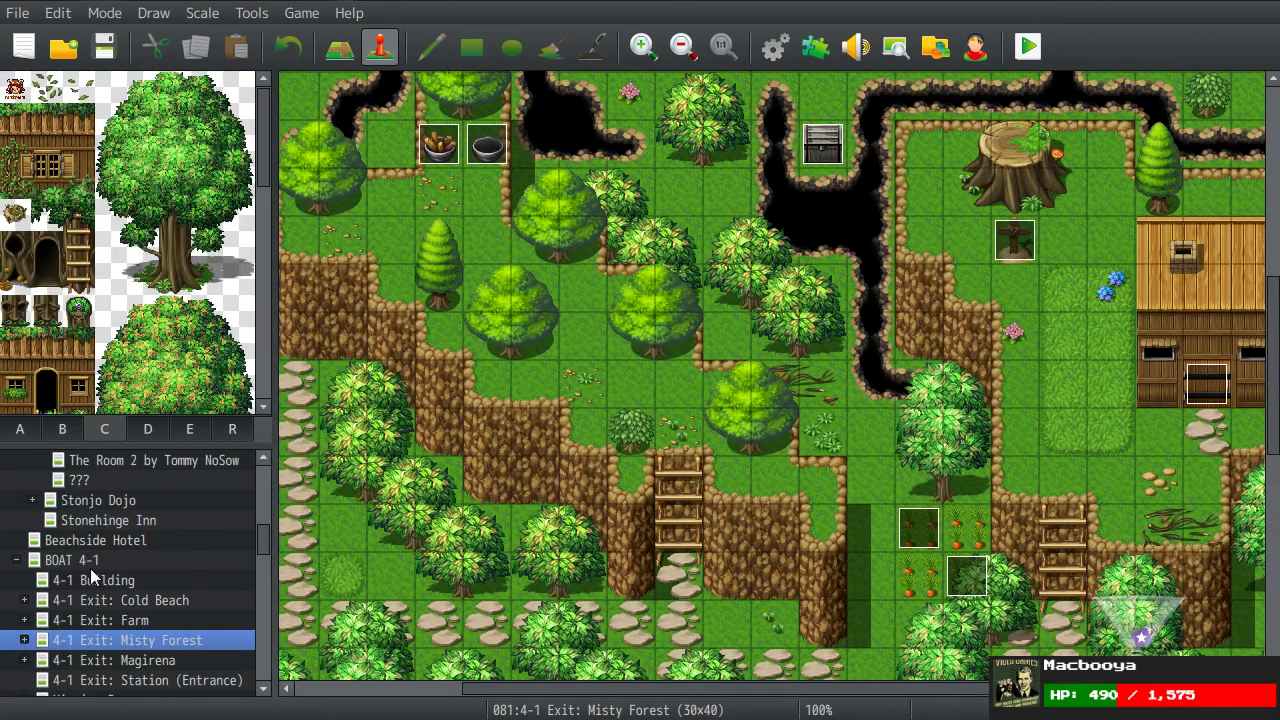
scroll(90, 568, "up", 3)
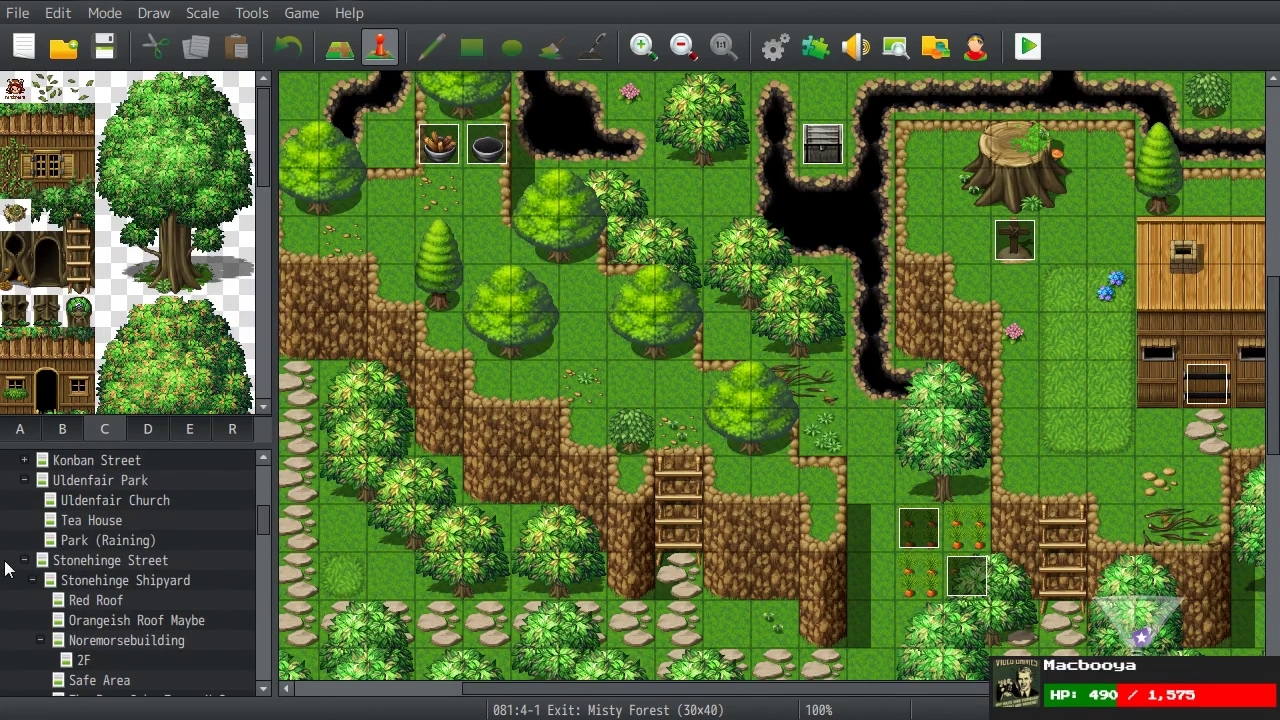
scroll(8, 566, "up", 1)
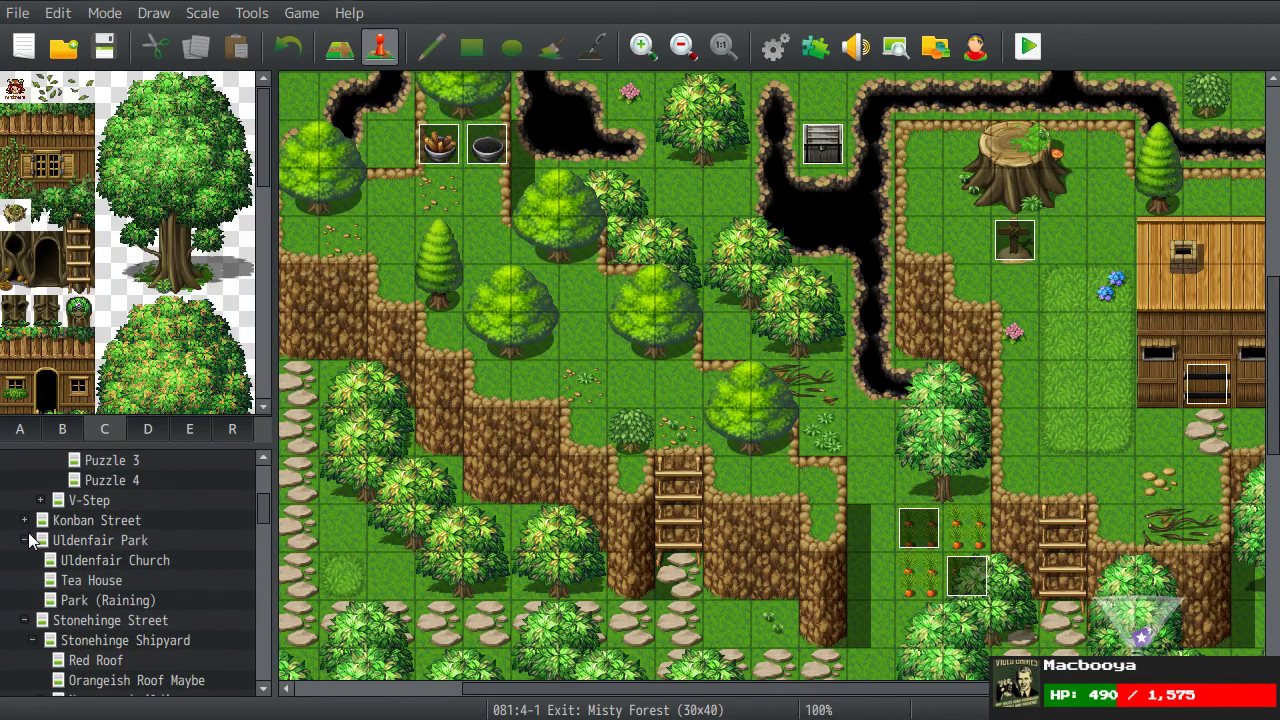
left_click(28, 540)
scroll(27, 540, "up", 3)
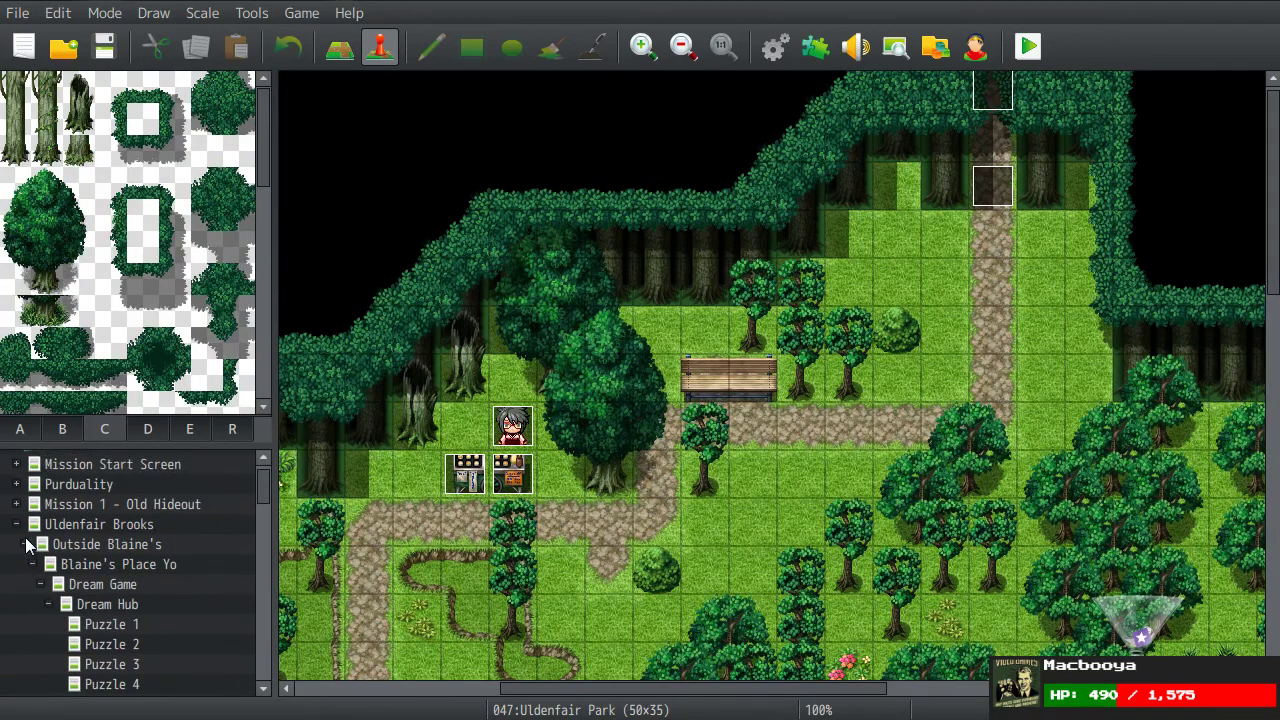
scroll(27, 545, "up", 1)
left_click(26, 540)
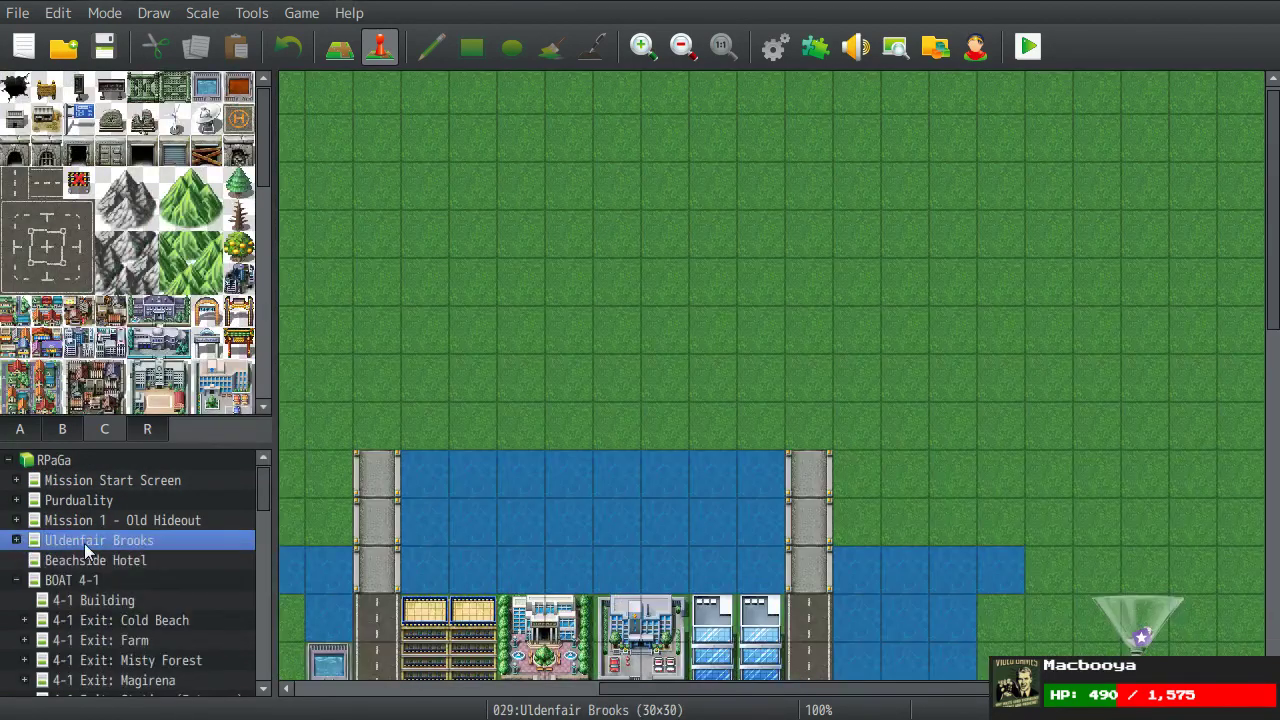
Step: Look through the map list down to its last entries, including the house, Cave Homes and Temple branches
scroll(84, 543, "down", 2)
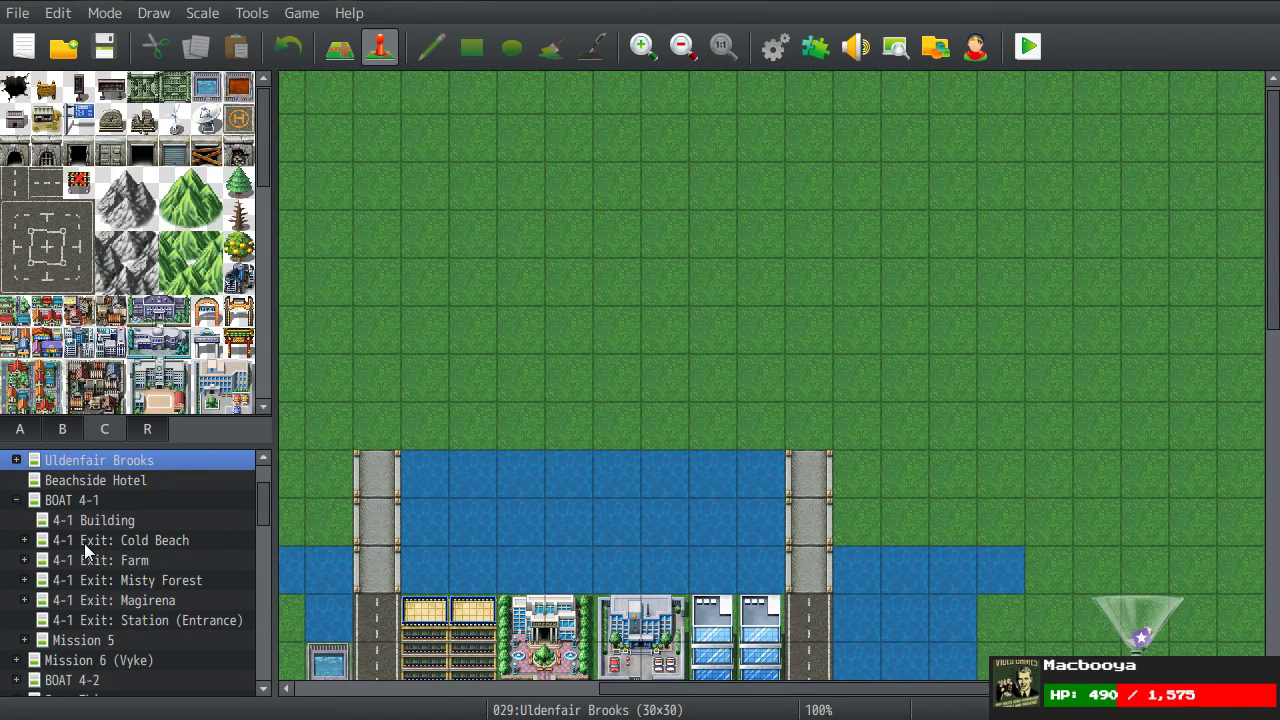
scroll(84, 543, "down", 1)
scroll(73, 558, "down", 3)
scroll(73, 558, "down", 3)
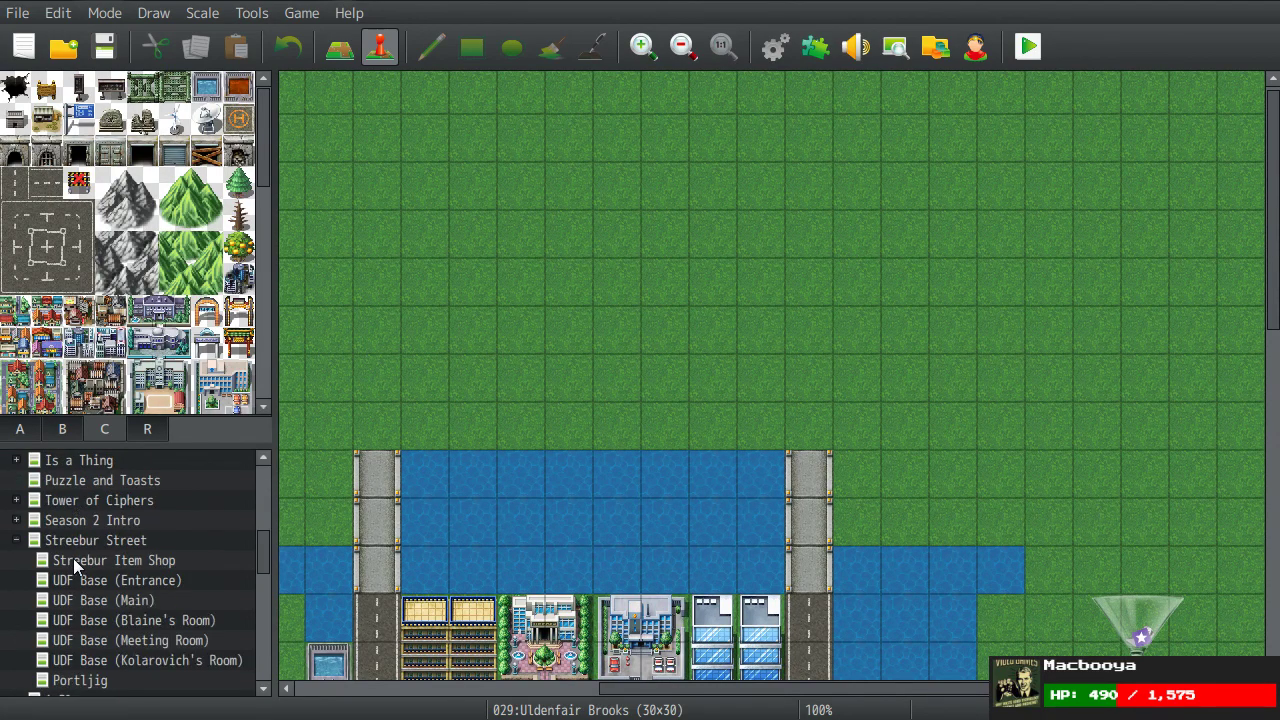
scroll(73, 558, "up", 2)
scroll(73, 558, "up", 1)
scroll(73, 558, "down", 6)
scroll(73, 558, "down", 4)
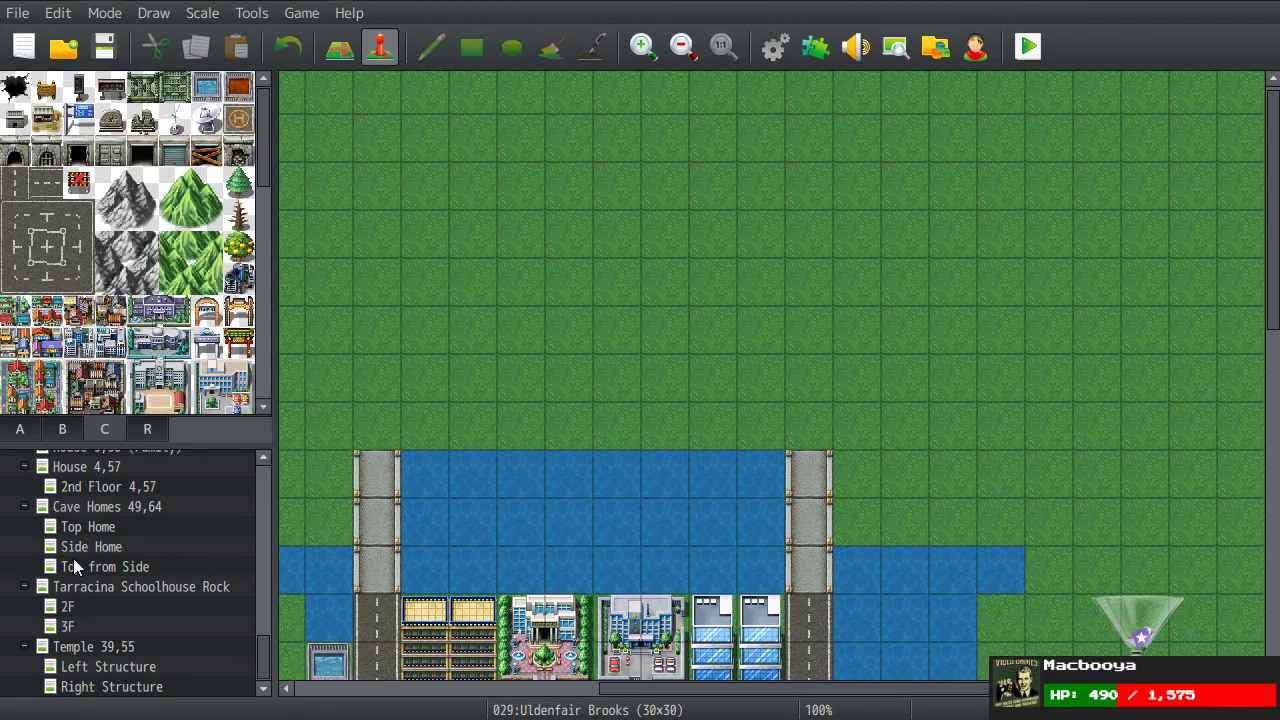
scroll(92, 547, "up", 4)
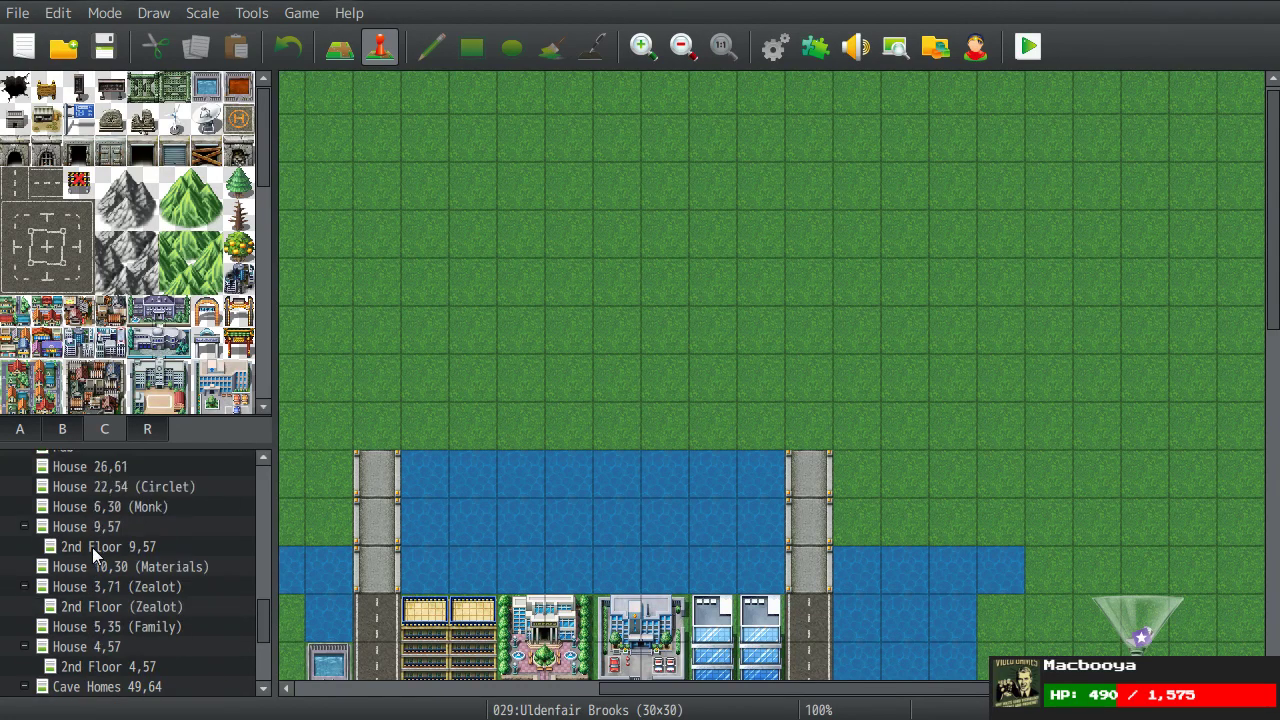
scroll(93, 549, "down", 4)
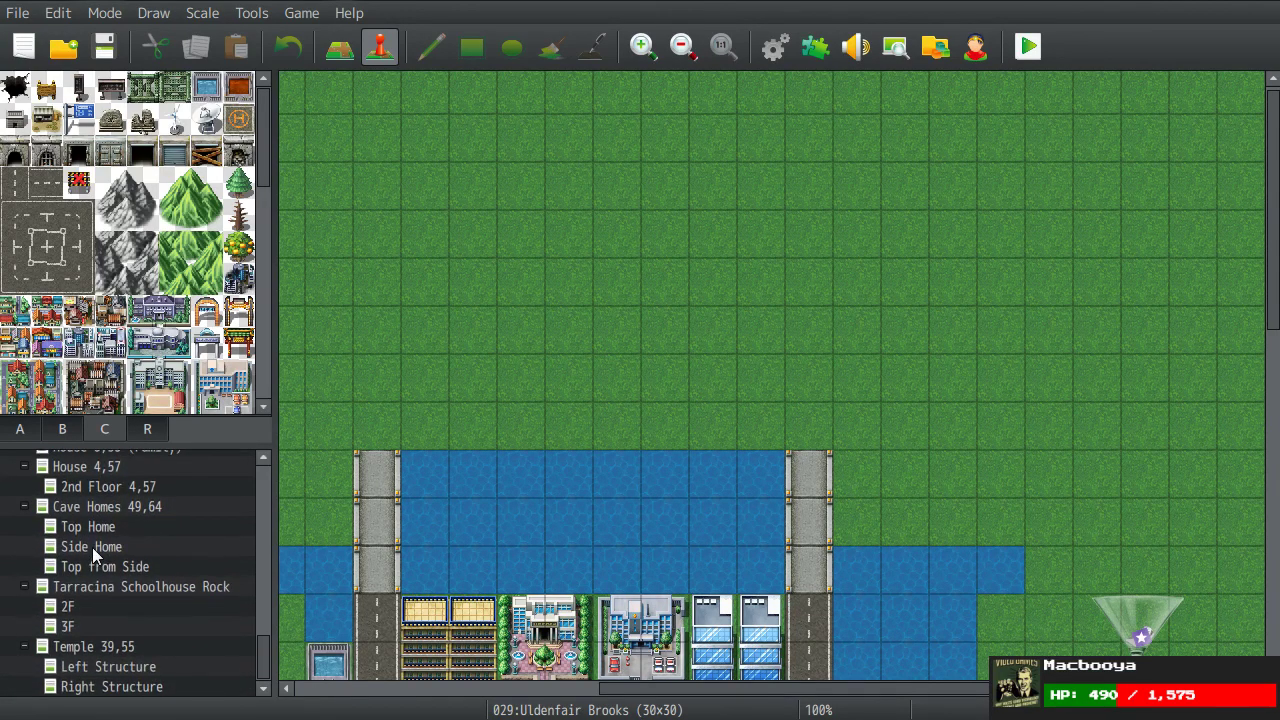
Step: View the Tarracina Schoolhouse Rock map, switch to the Top from Side cave map and examine its bridge area
left_click(90, 586)
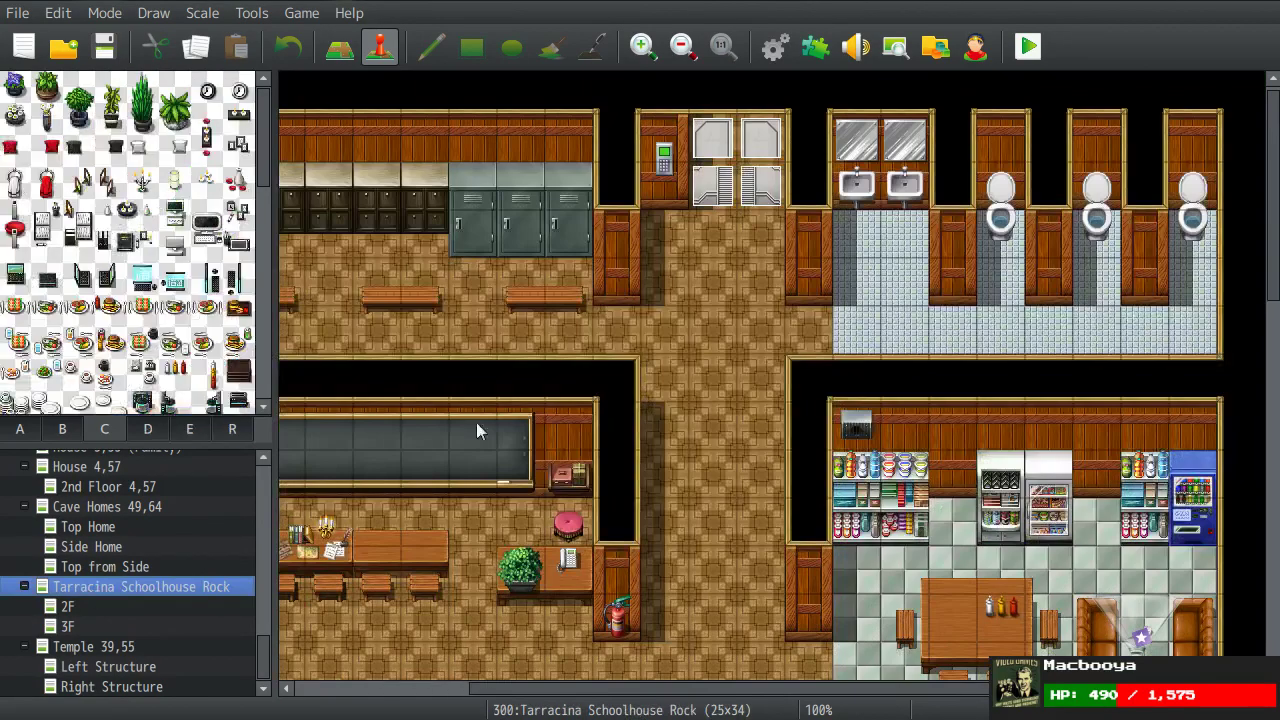
scroll(700, 400, "down", 2)
left_click(155, 566)
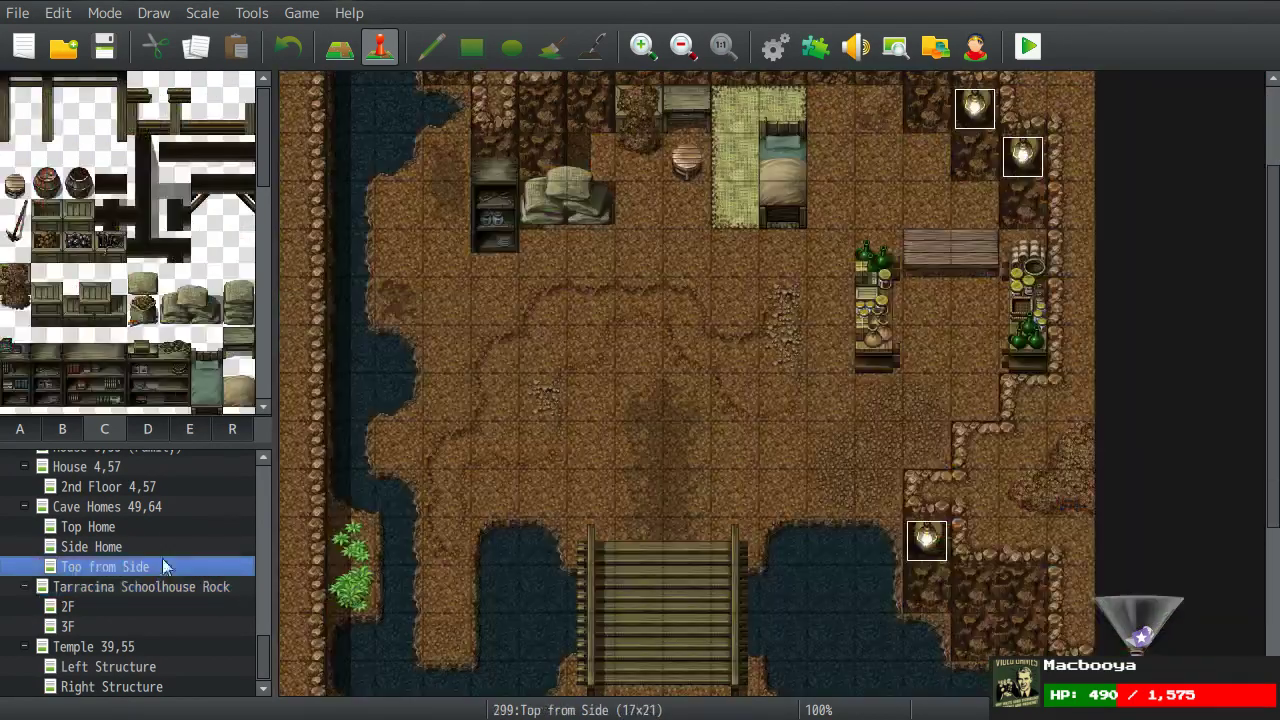
scroll(690, 430, "down", 5)
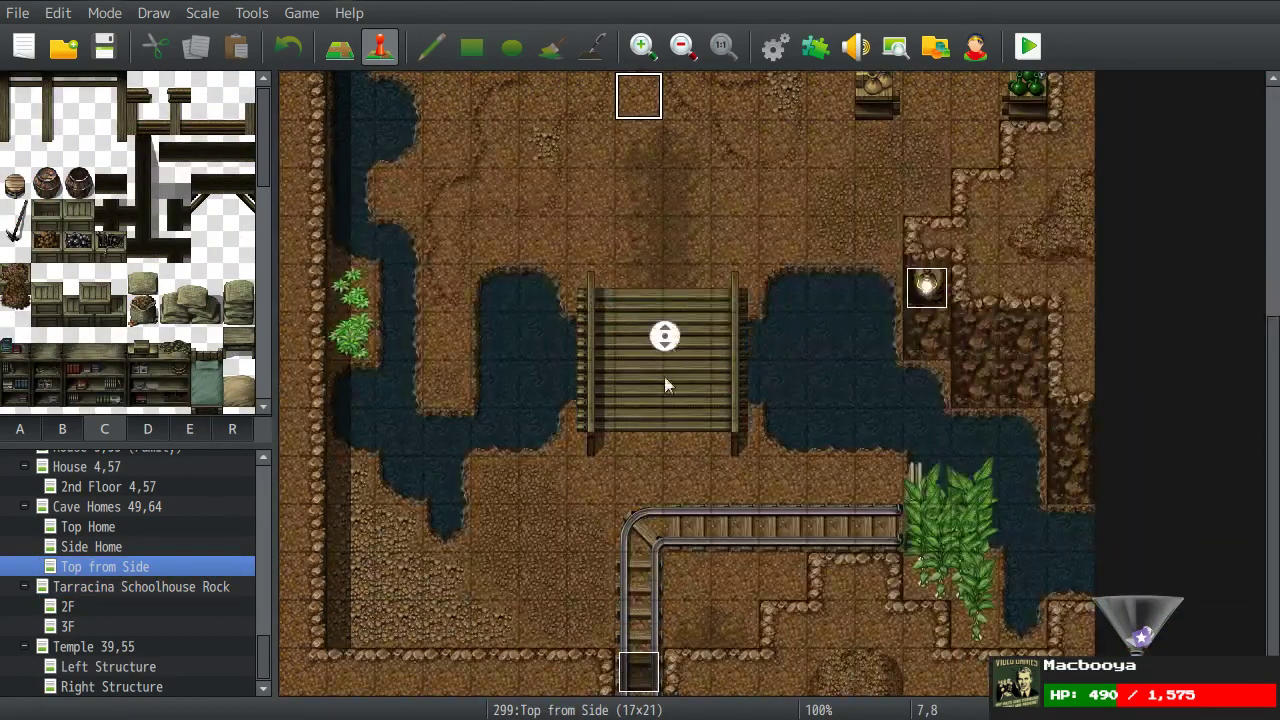
left_click(672, 430)
left_click(655, 430)
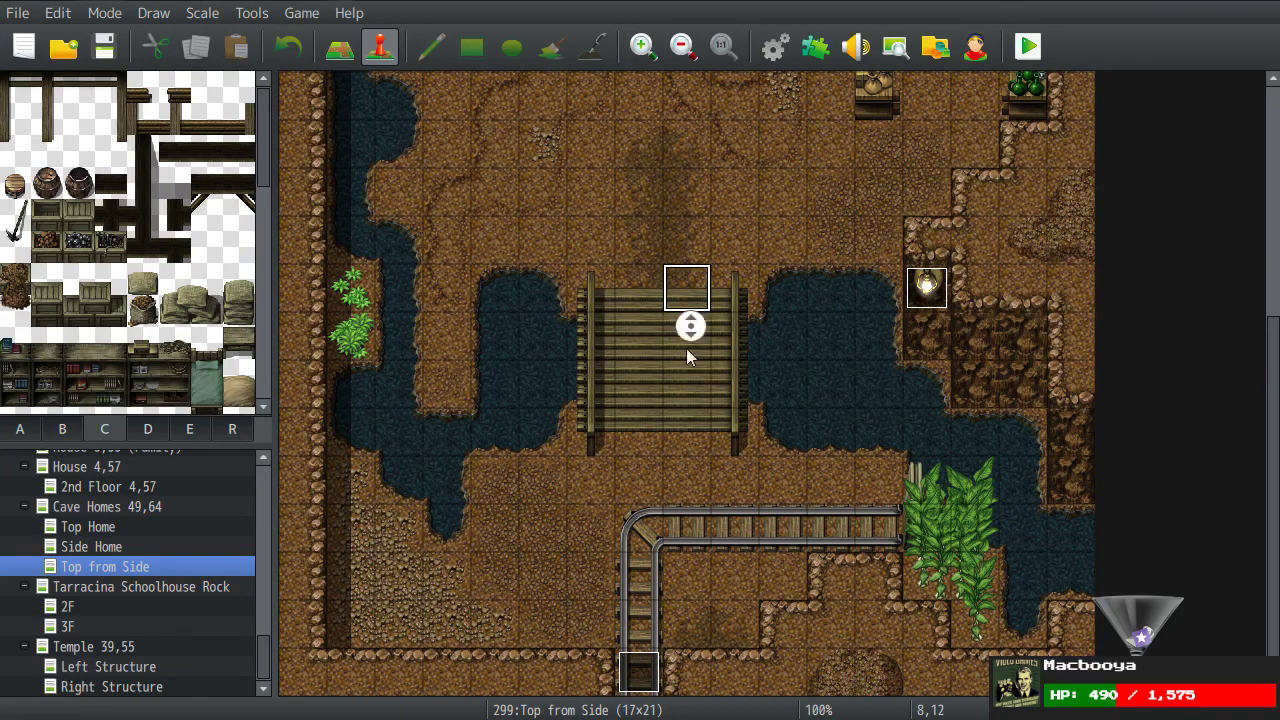
Step: Place the two-by-two pile of sacks beside the water west of the wooden bridge on the Top from Side map
scroll(126, 268, "down", 3)
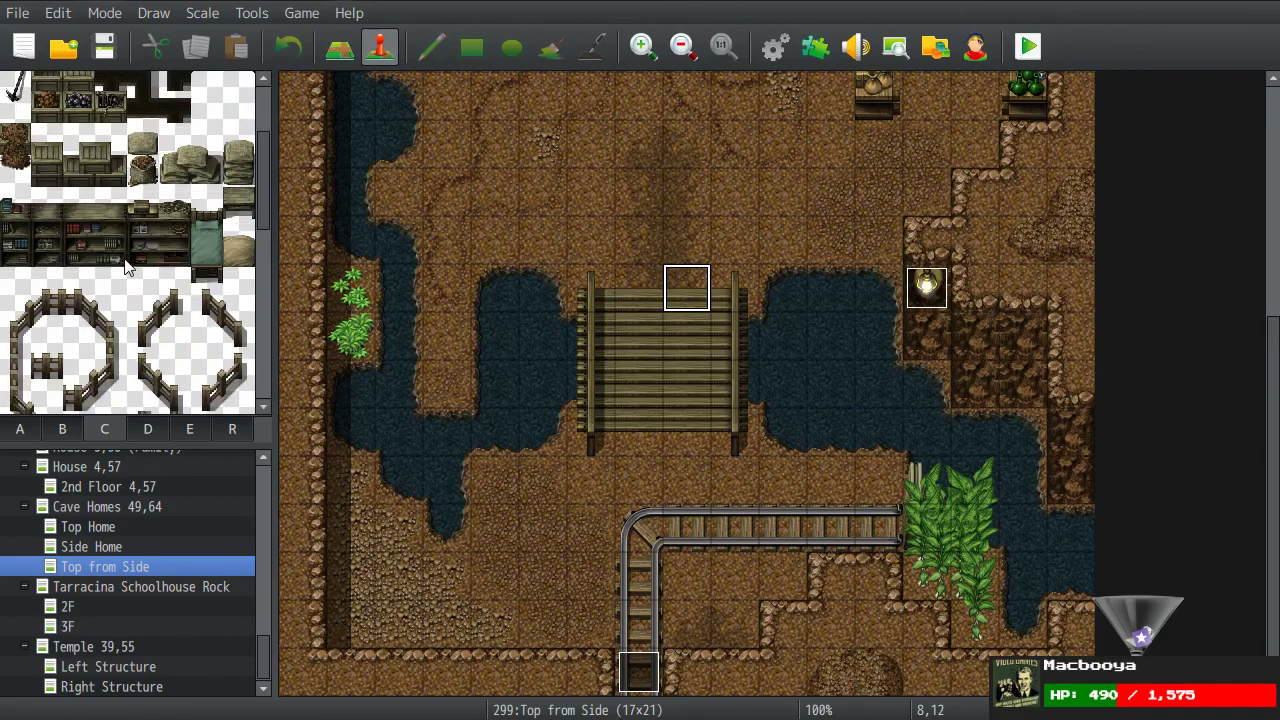
scroll(626, 460, "up", 2)
scroll(70, 345, "up", 3)
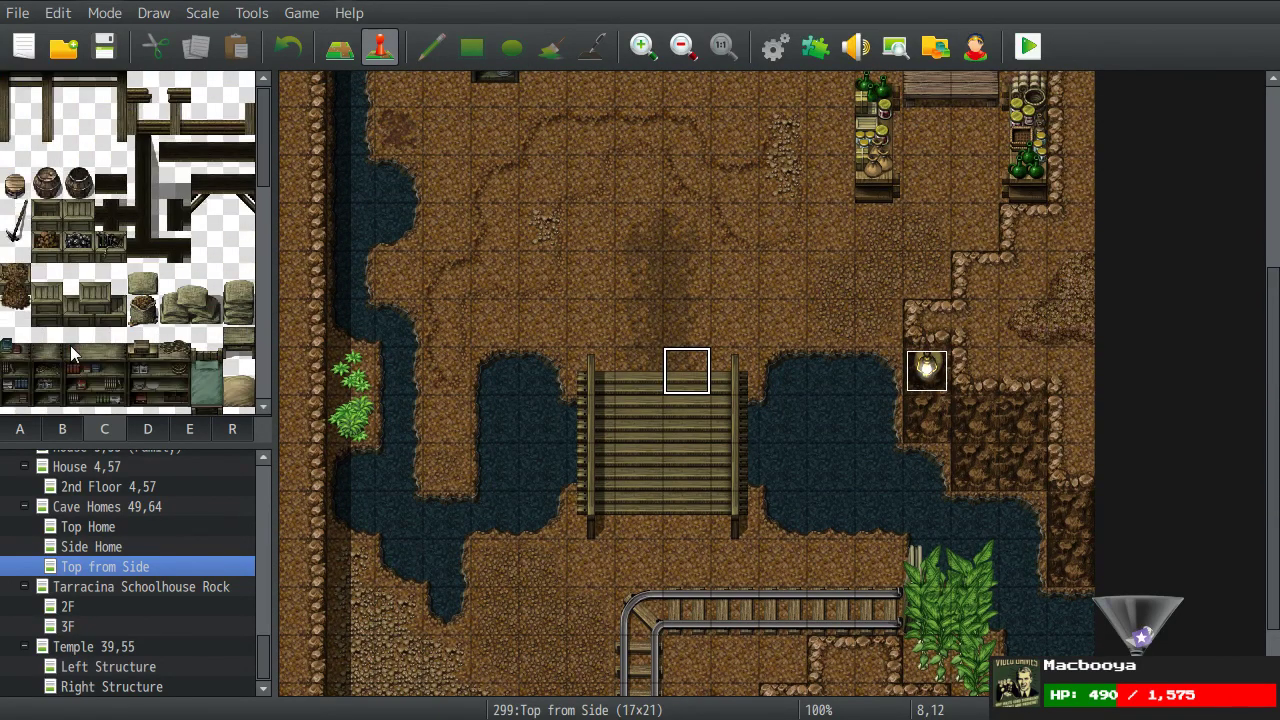
scroll(455, 470, "down", 2)
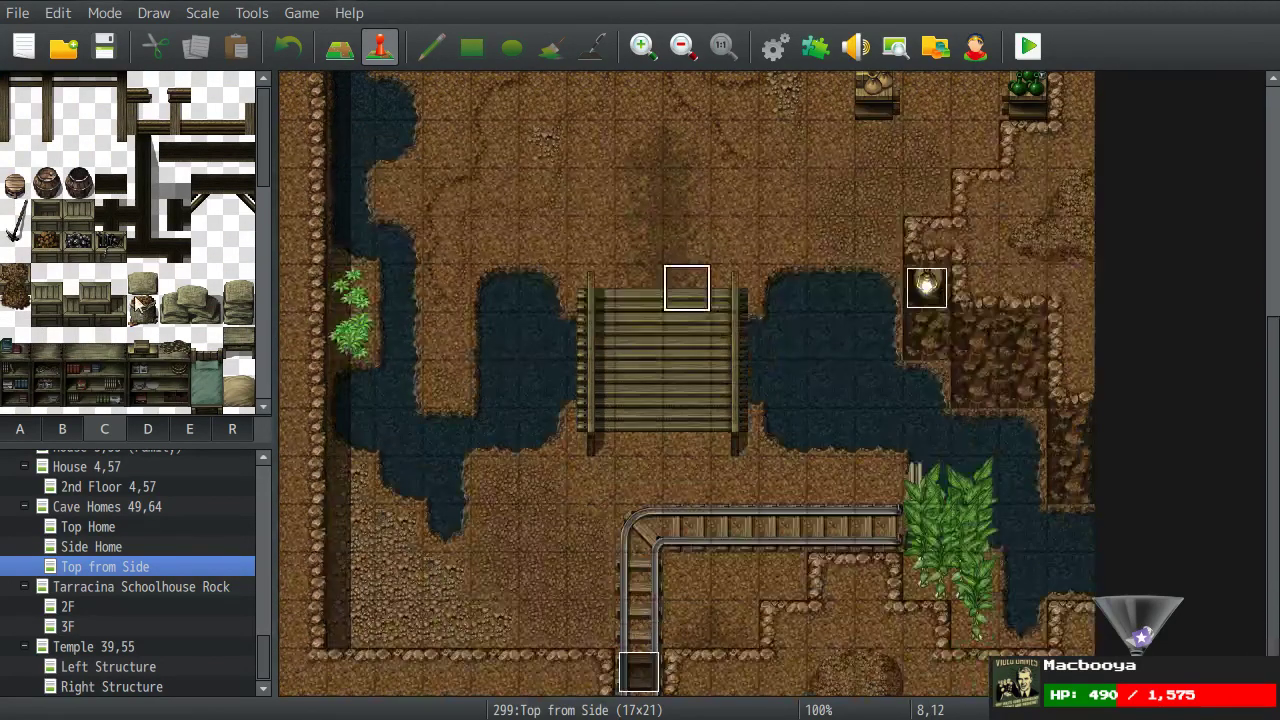
left_click_drag(168, 308, 197, 333)
left_click_drag(172, 276, 206, 314)
left_click(355, 56)
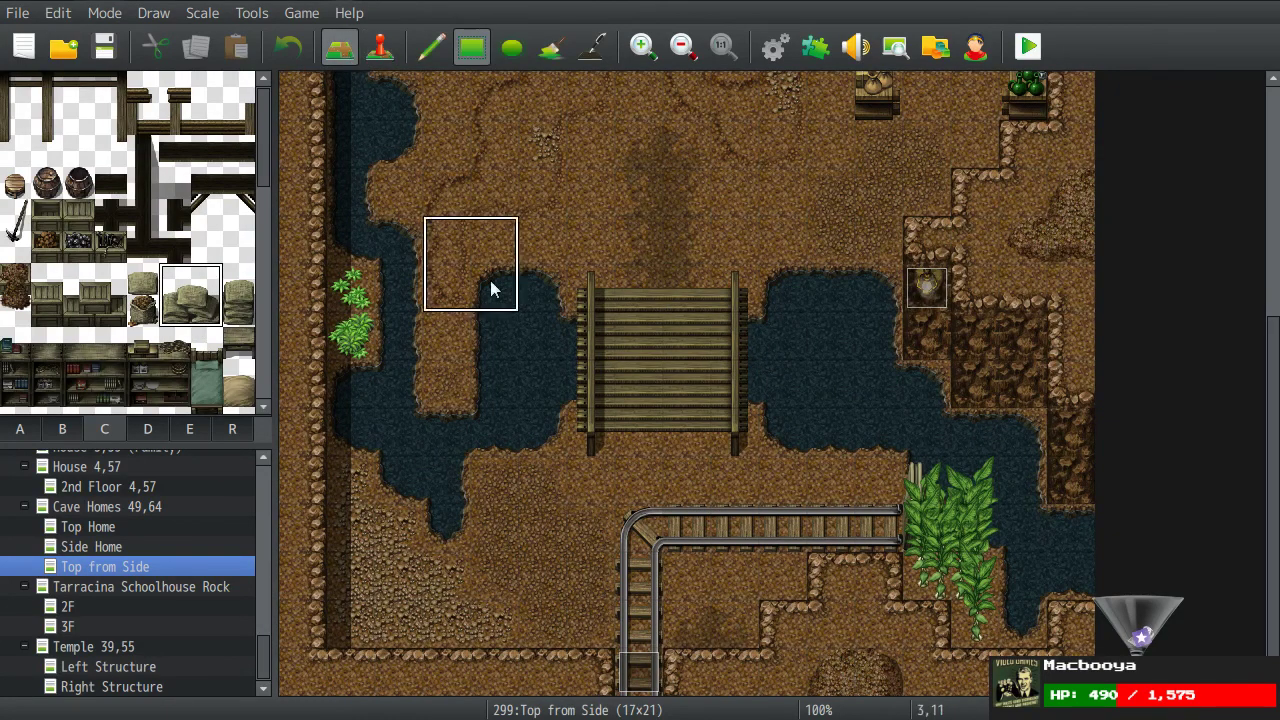
left_click(500, 447)
Step: Create an event behind the wooden counter between the two market stalls and write the comment "Weird potion shop?" in it
middle_click(645, 408)
middle_click_drag(634, 300, 594, 250)
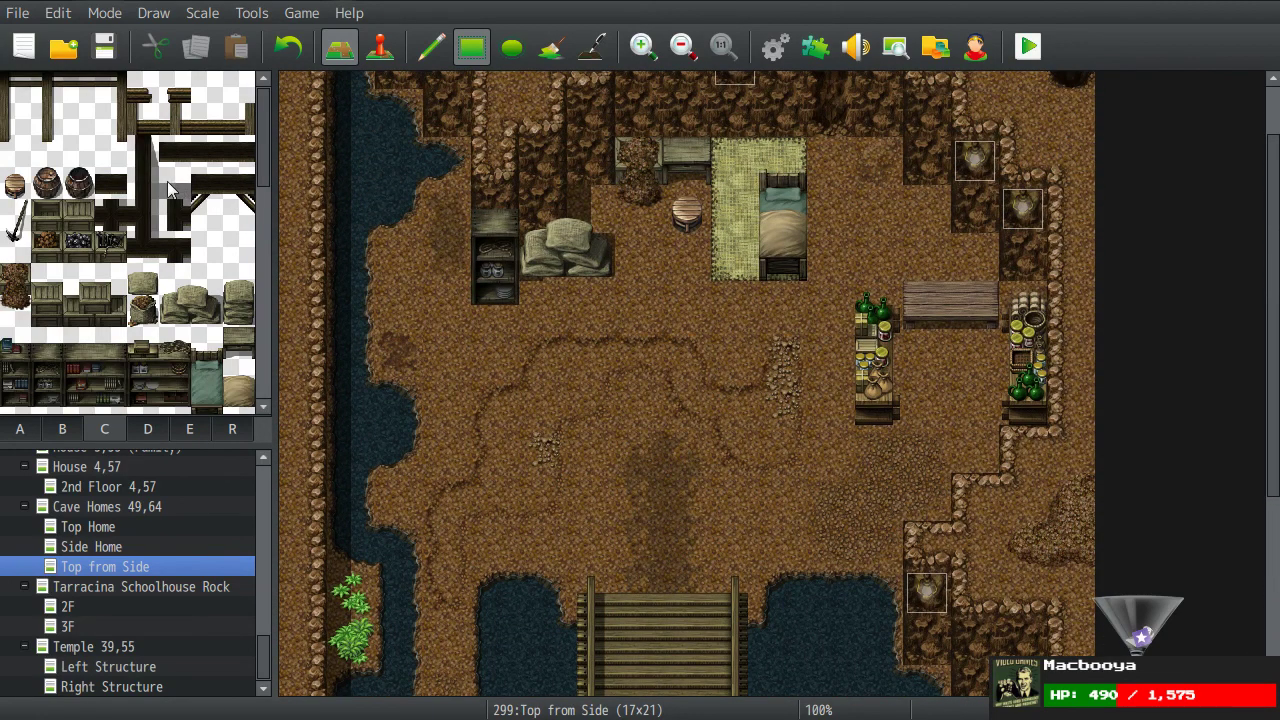
scroll(168, 186, "down", 6)
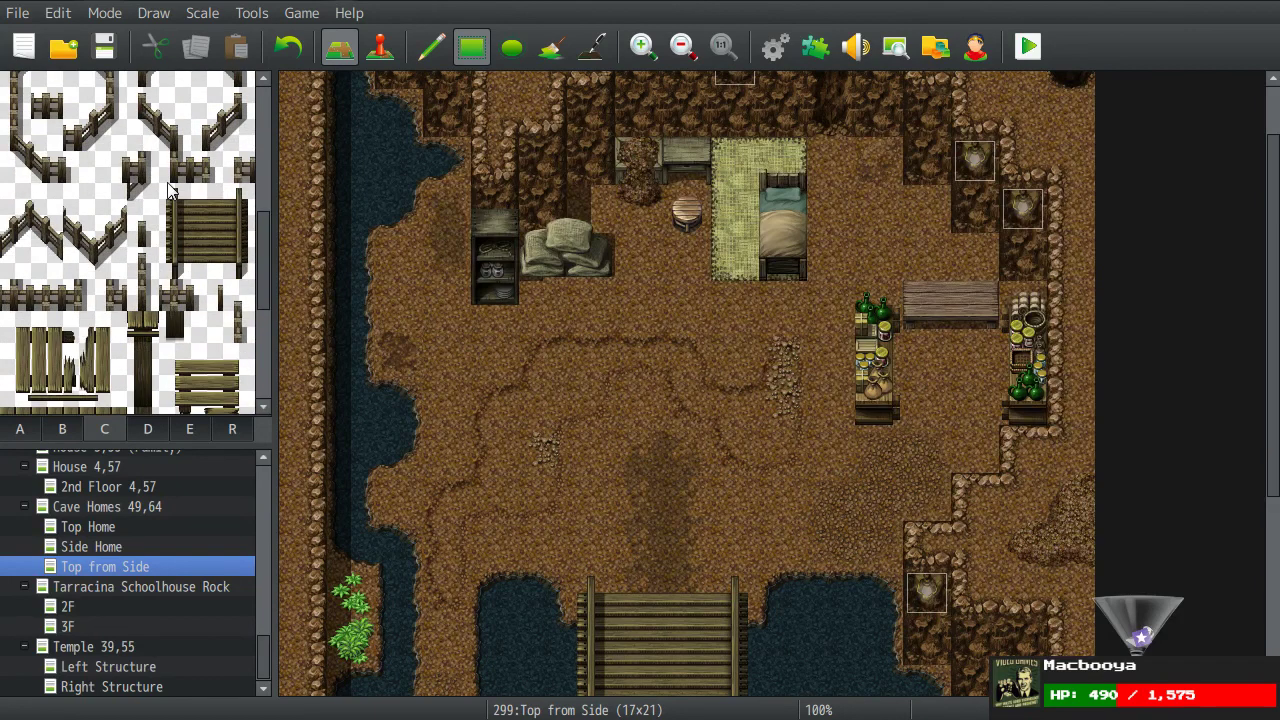
scroll(760, 258, "down", 1)
right_click_drag(880, 252, 919, 335)
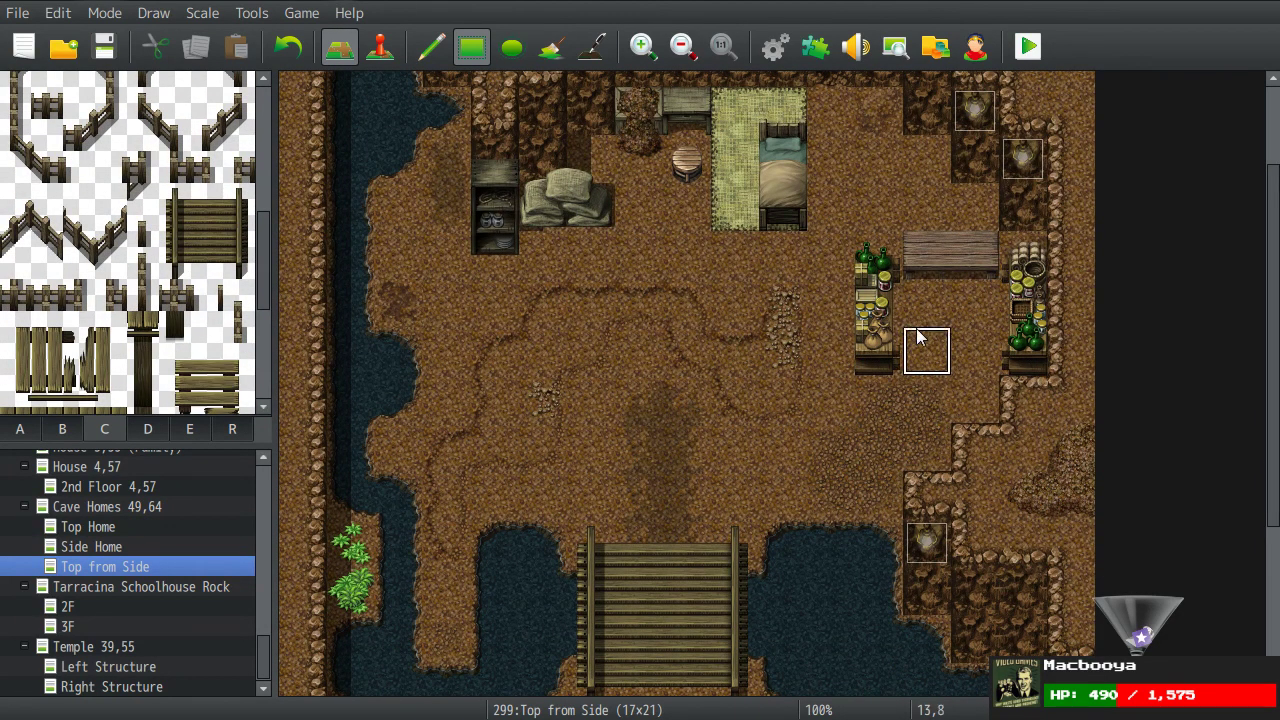
scroll(919, 335, "up", 1)
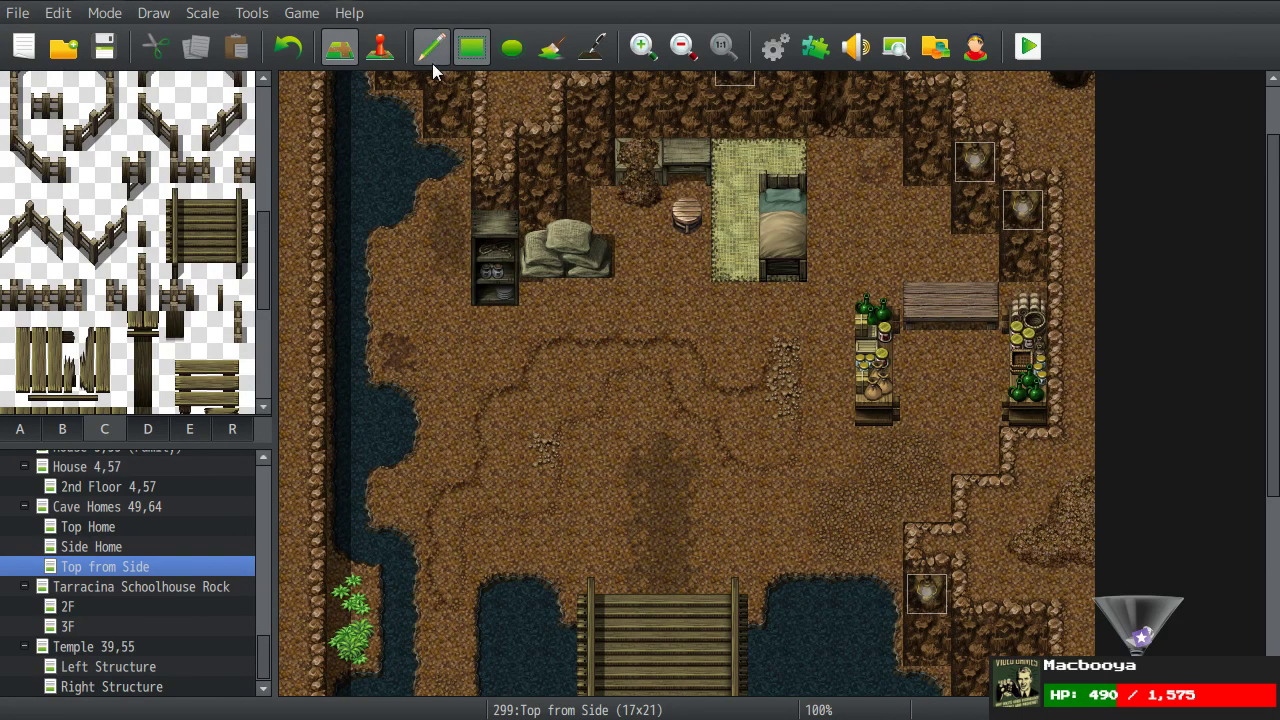
left_click(380, 46)
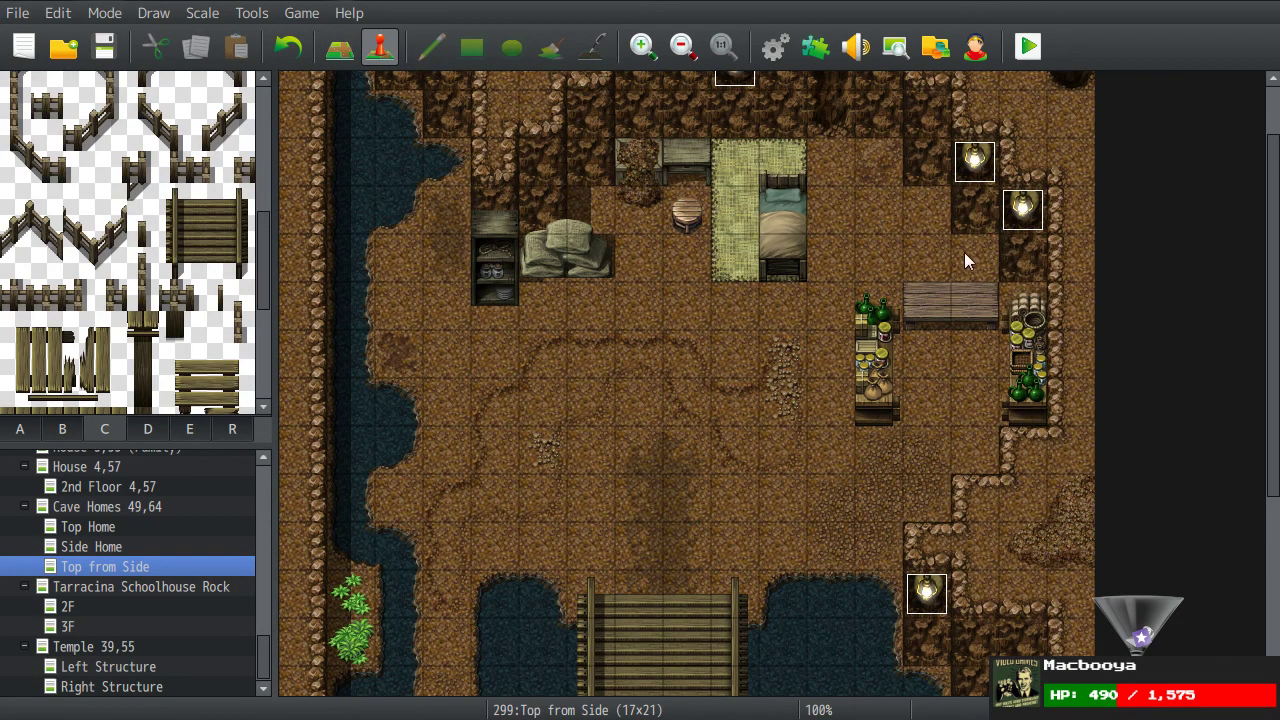
key("Return")
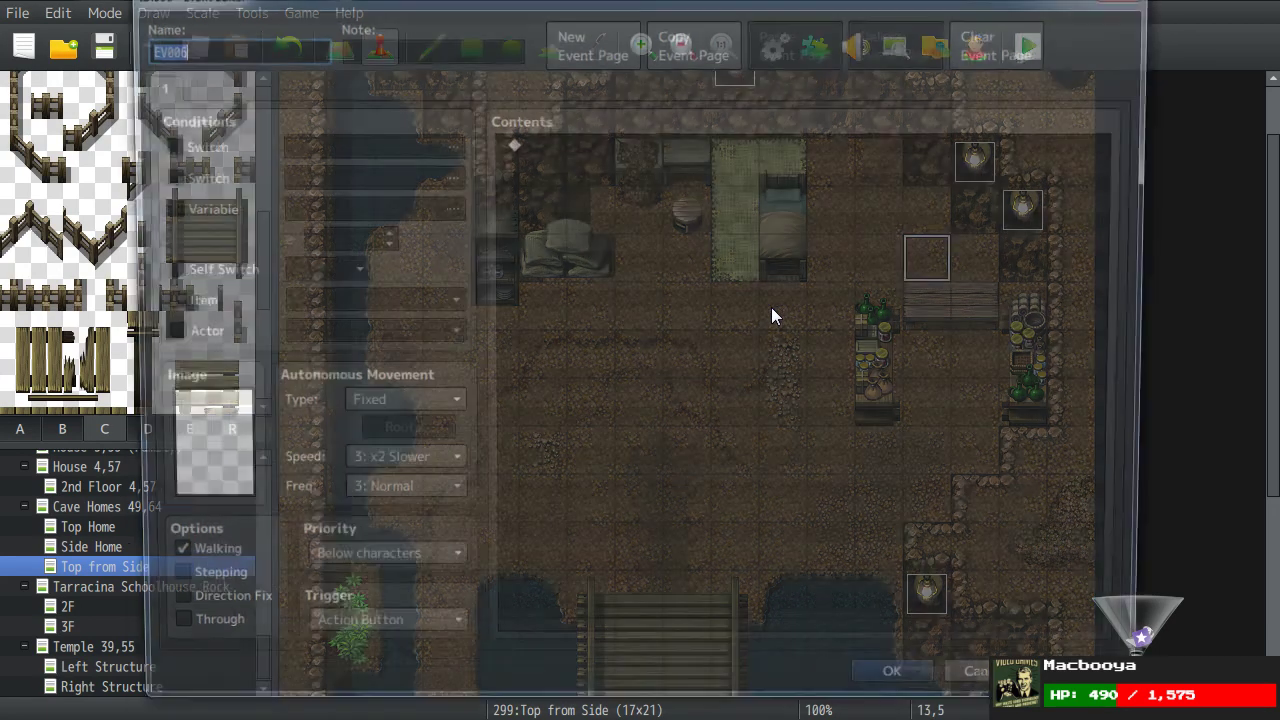
key("Return")
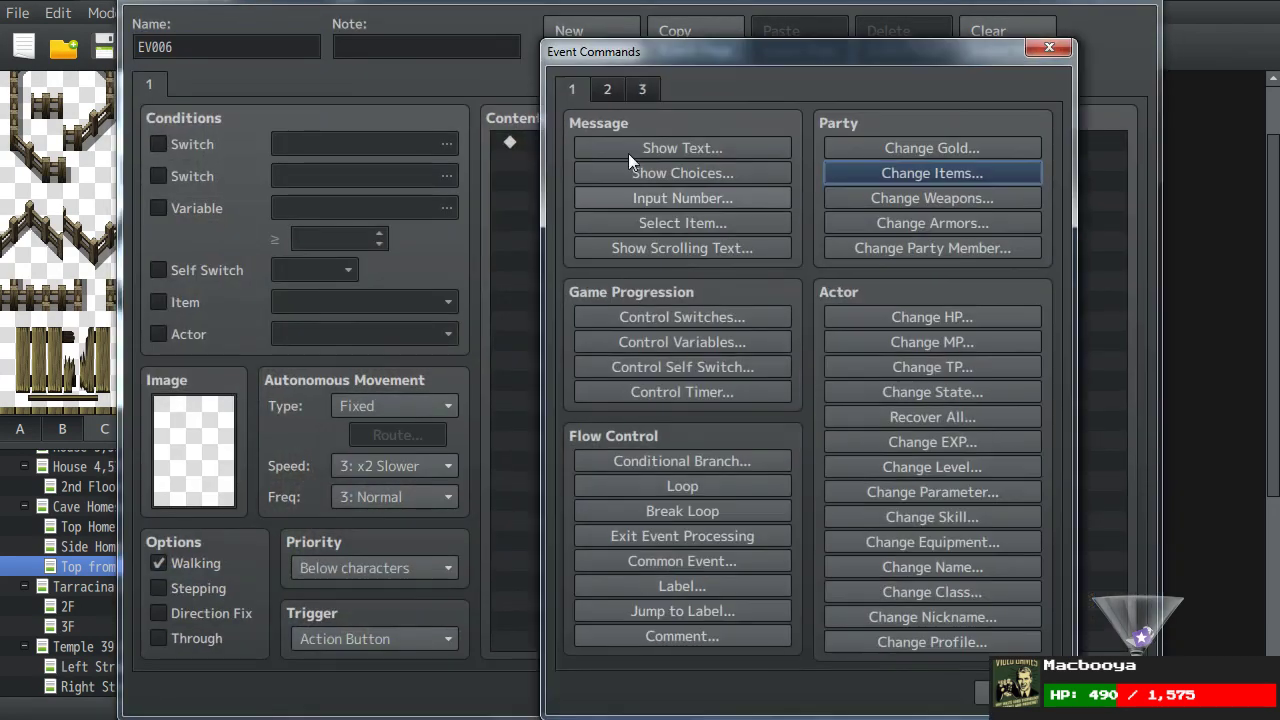
left_click(663, 636)
type("Weird potion shop?")
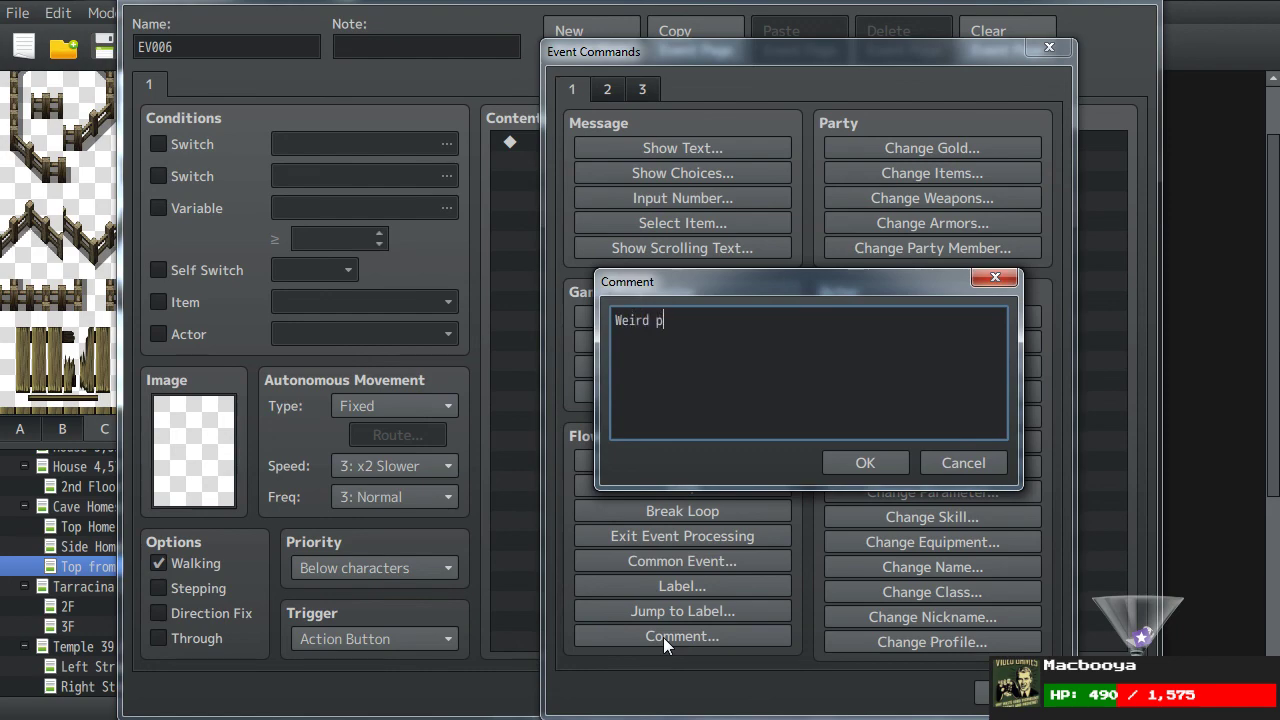